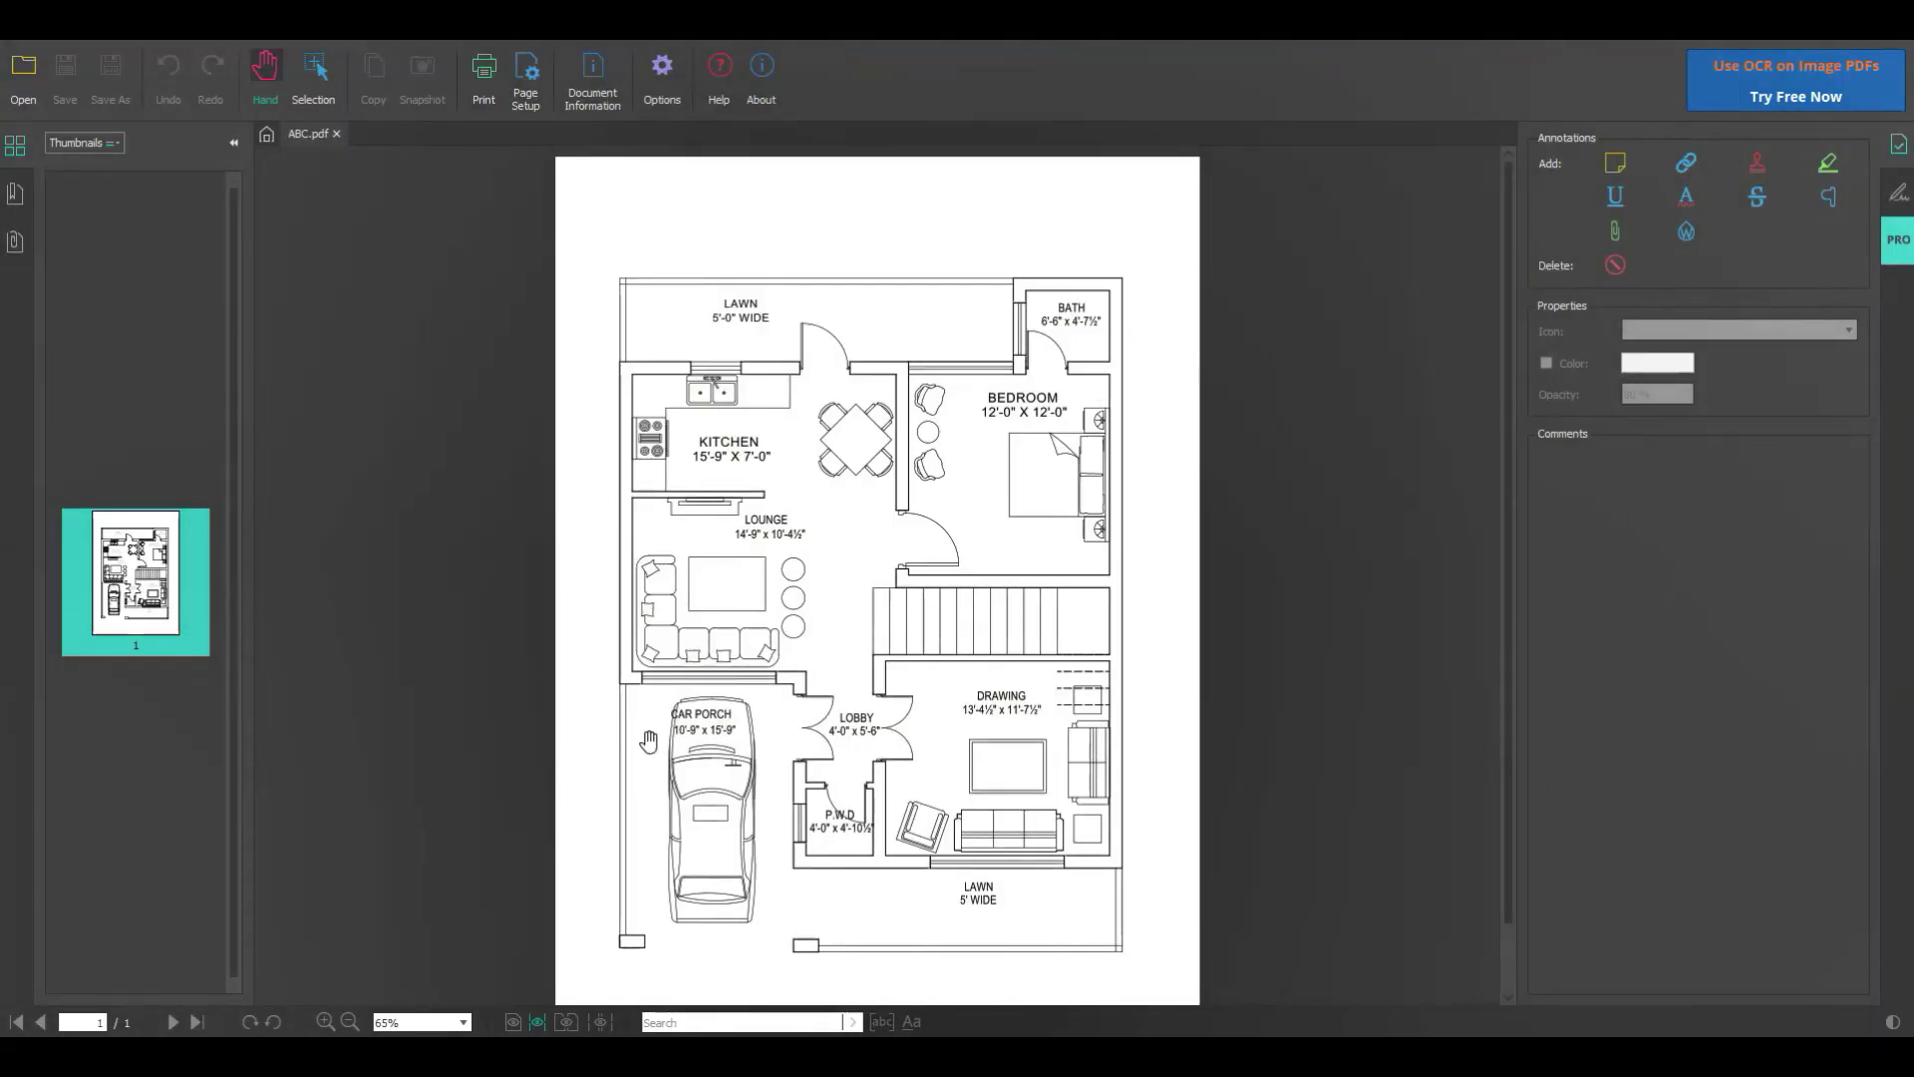
{"action": "scroll", "coordinate": [658, 718], "scroll_direction": "down", "scroll_amount": 2}
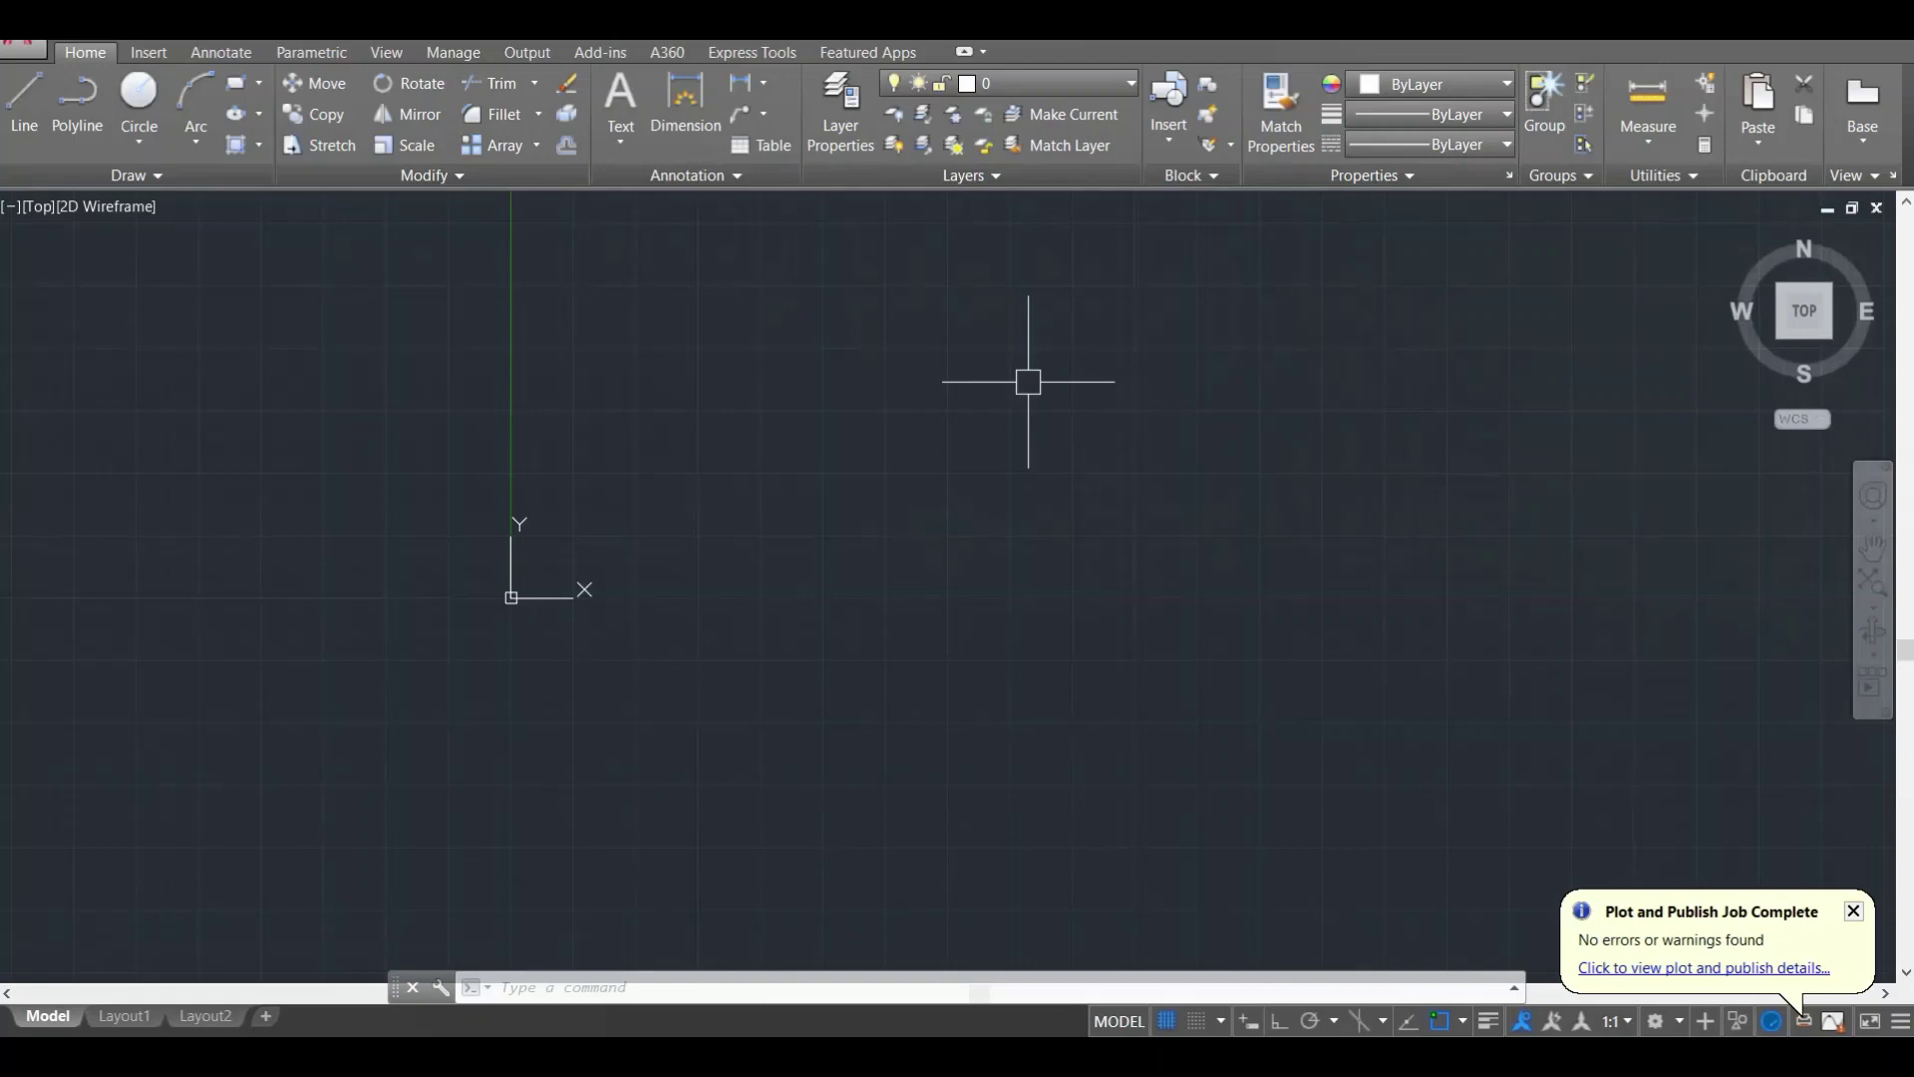
Step: Set the drawing's length unit type to Architectural
{"action": "key", "text": "Escape"}
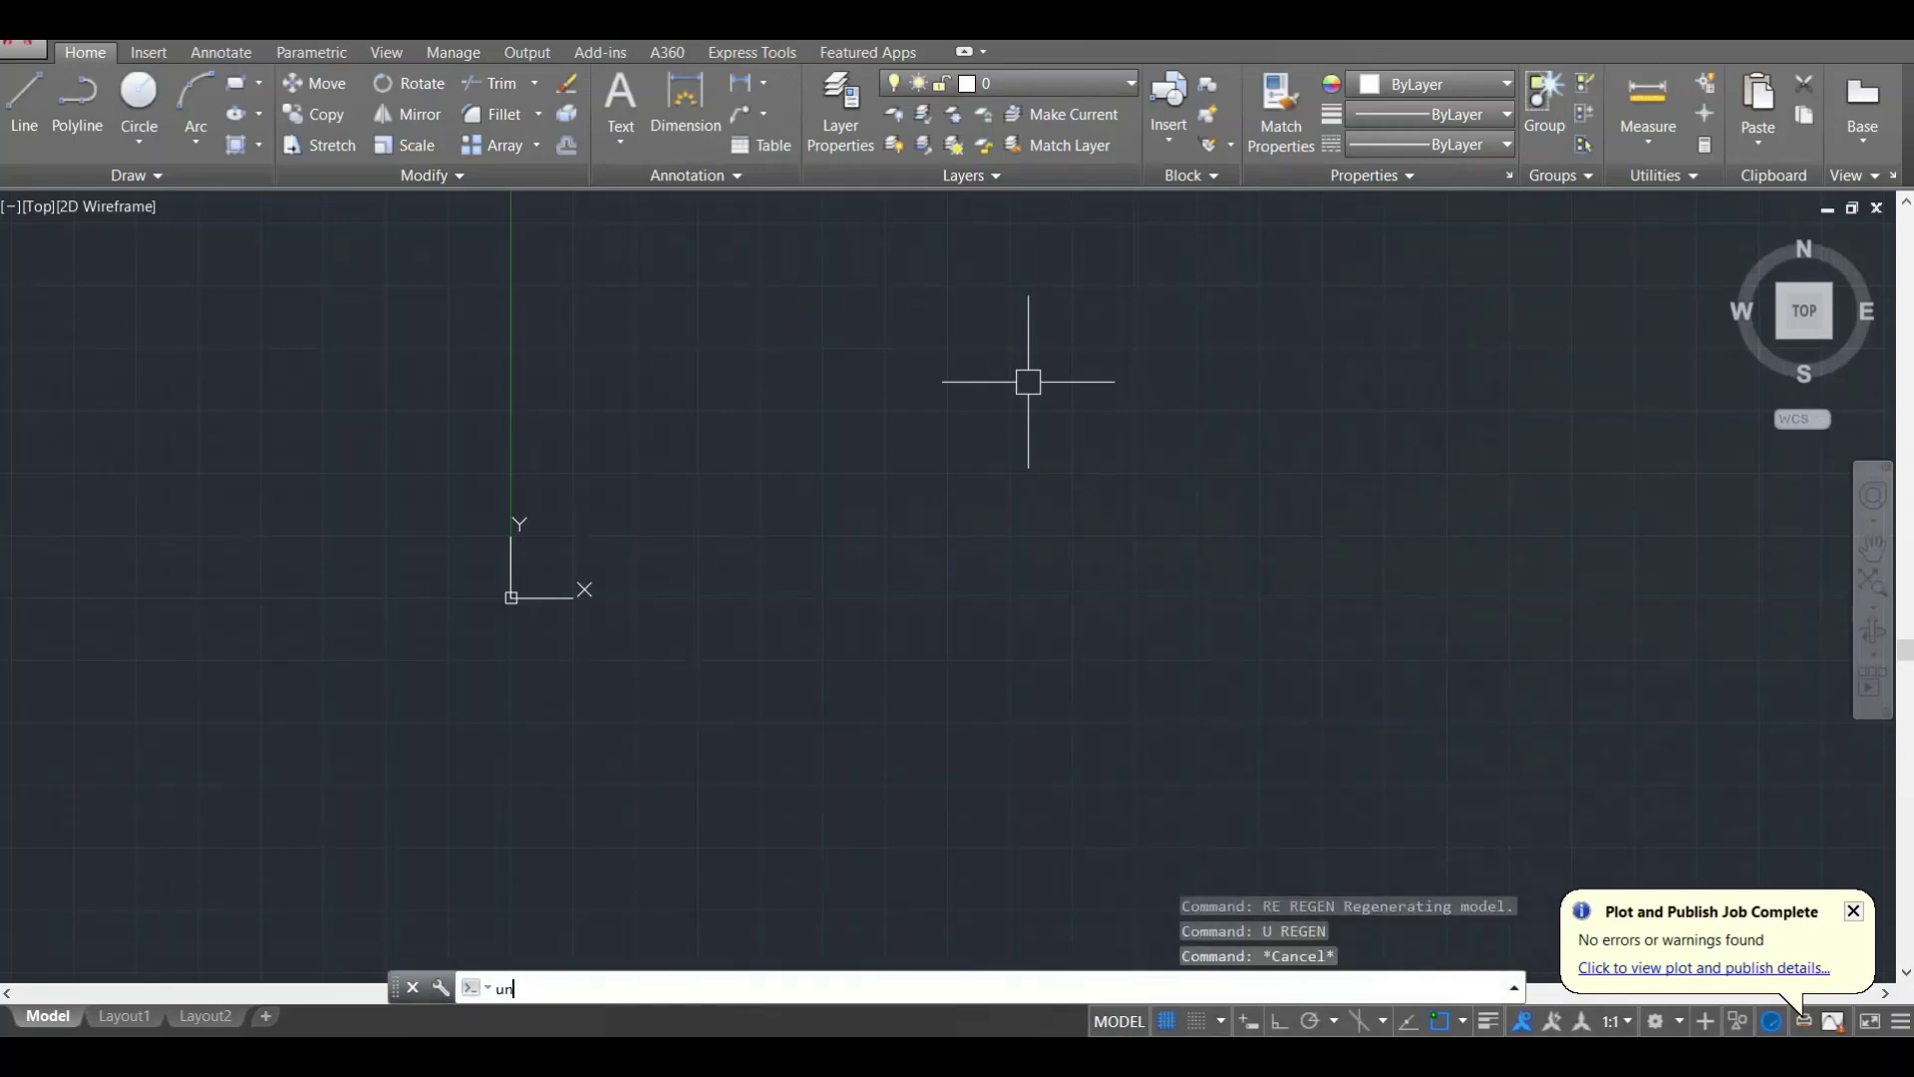
{"action": "key", "text": "Return"}
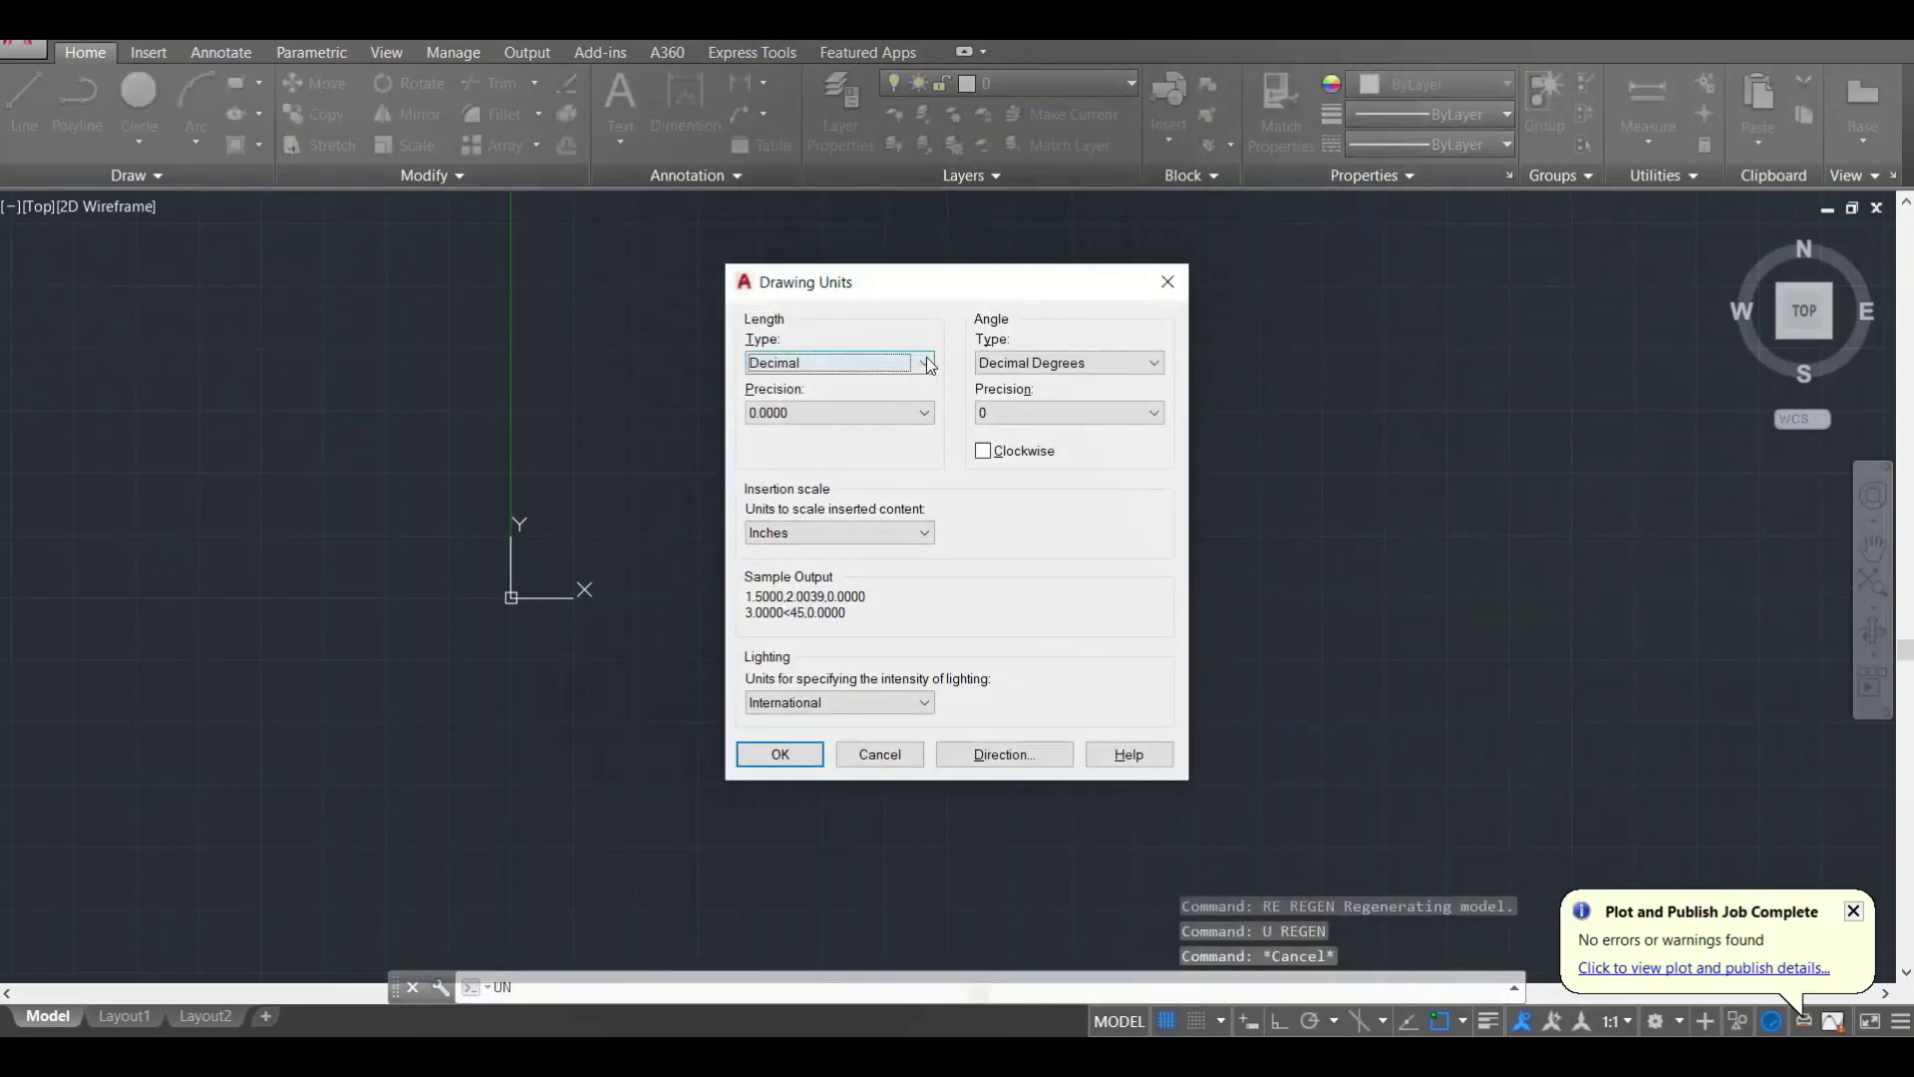
{"action": "left_click", "coordinate": [925, 362]}
{"action": "left_click", "coordinate": [925, 356]}
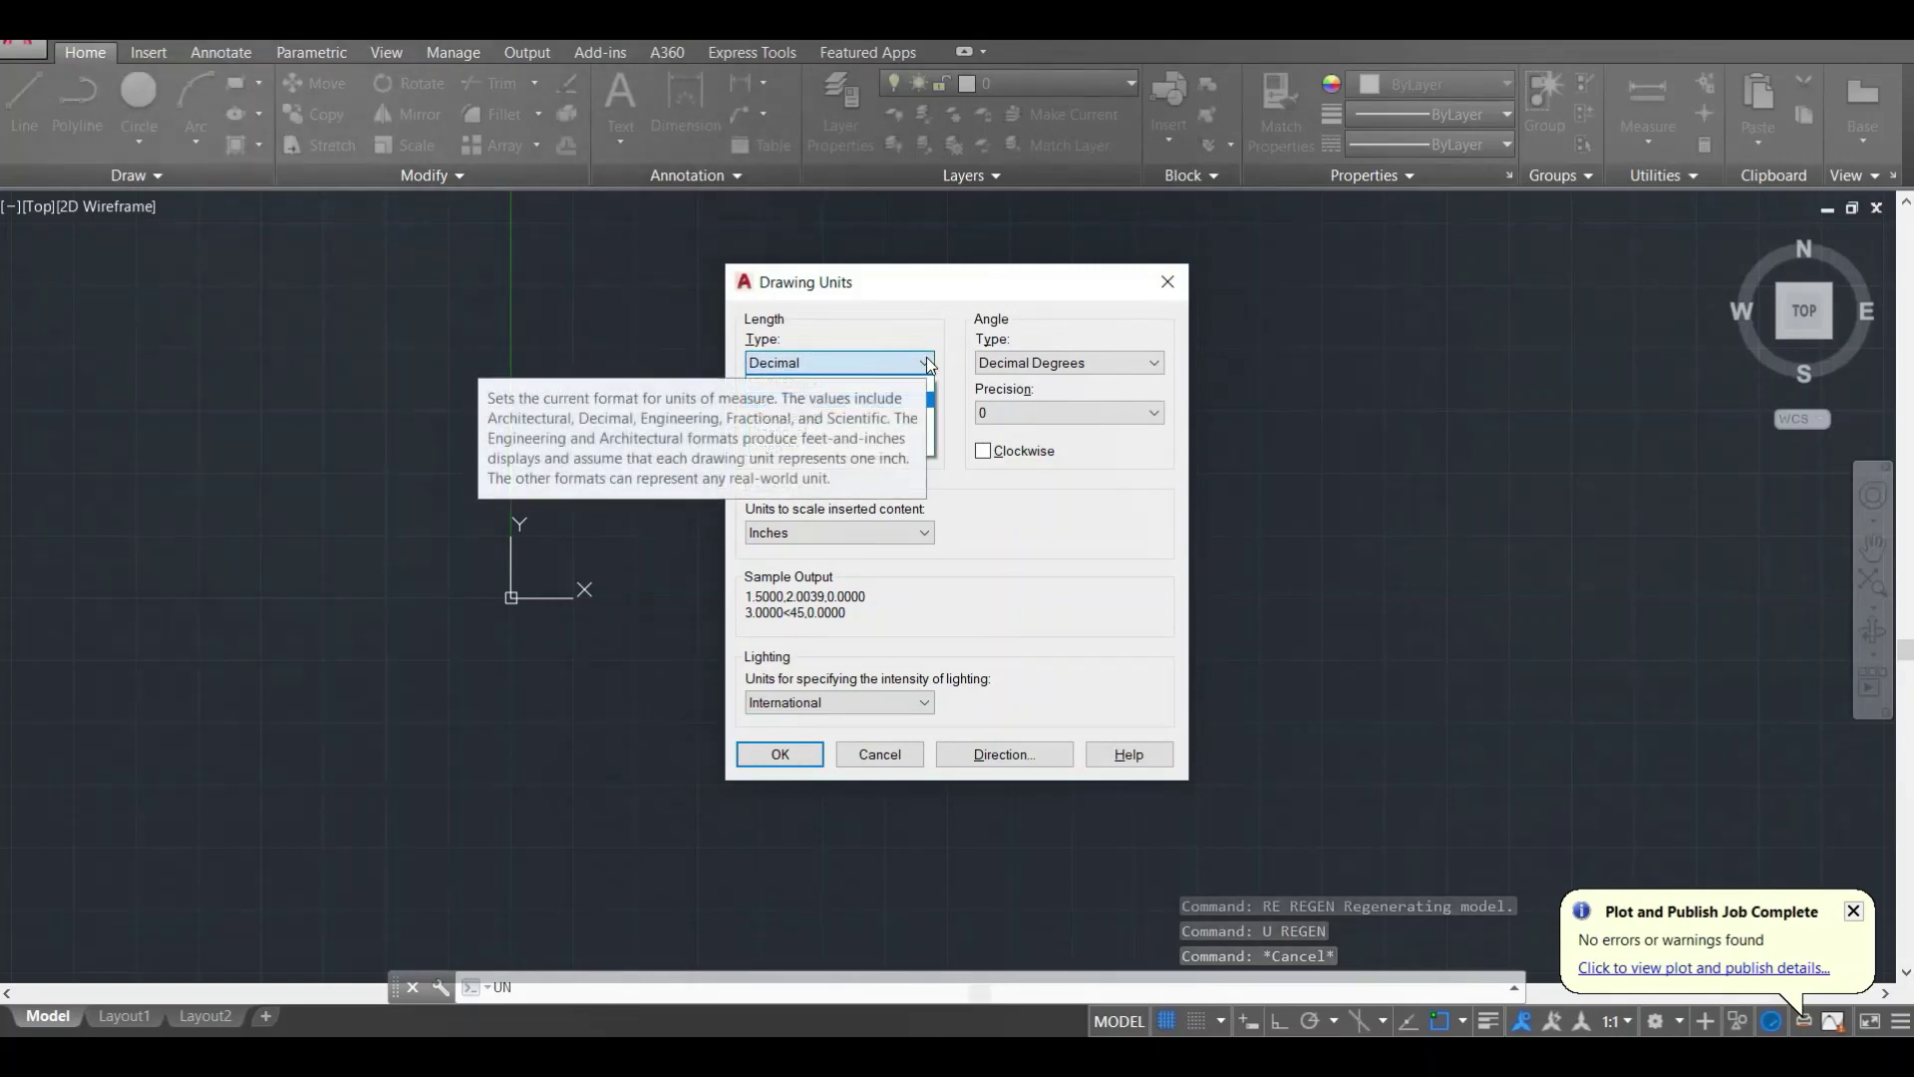
{"action": "key", "text": "Up"}
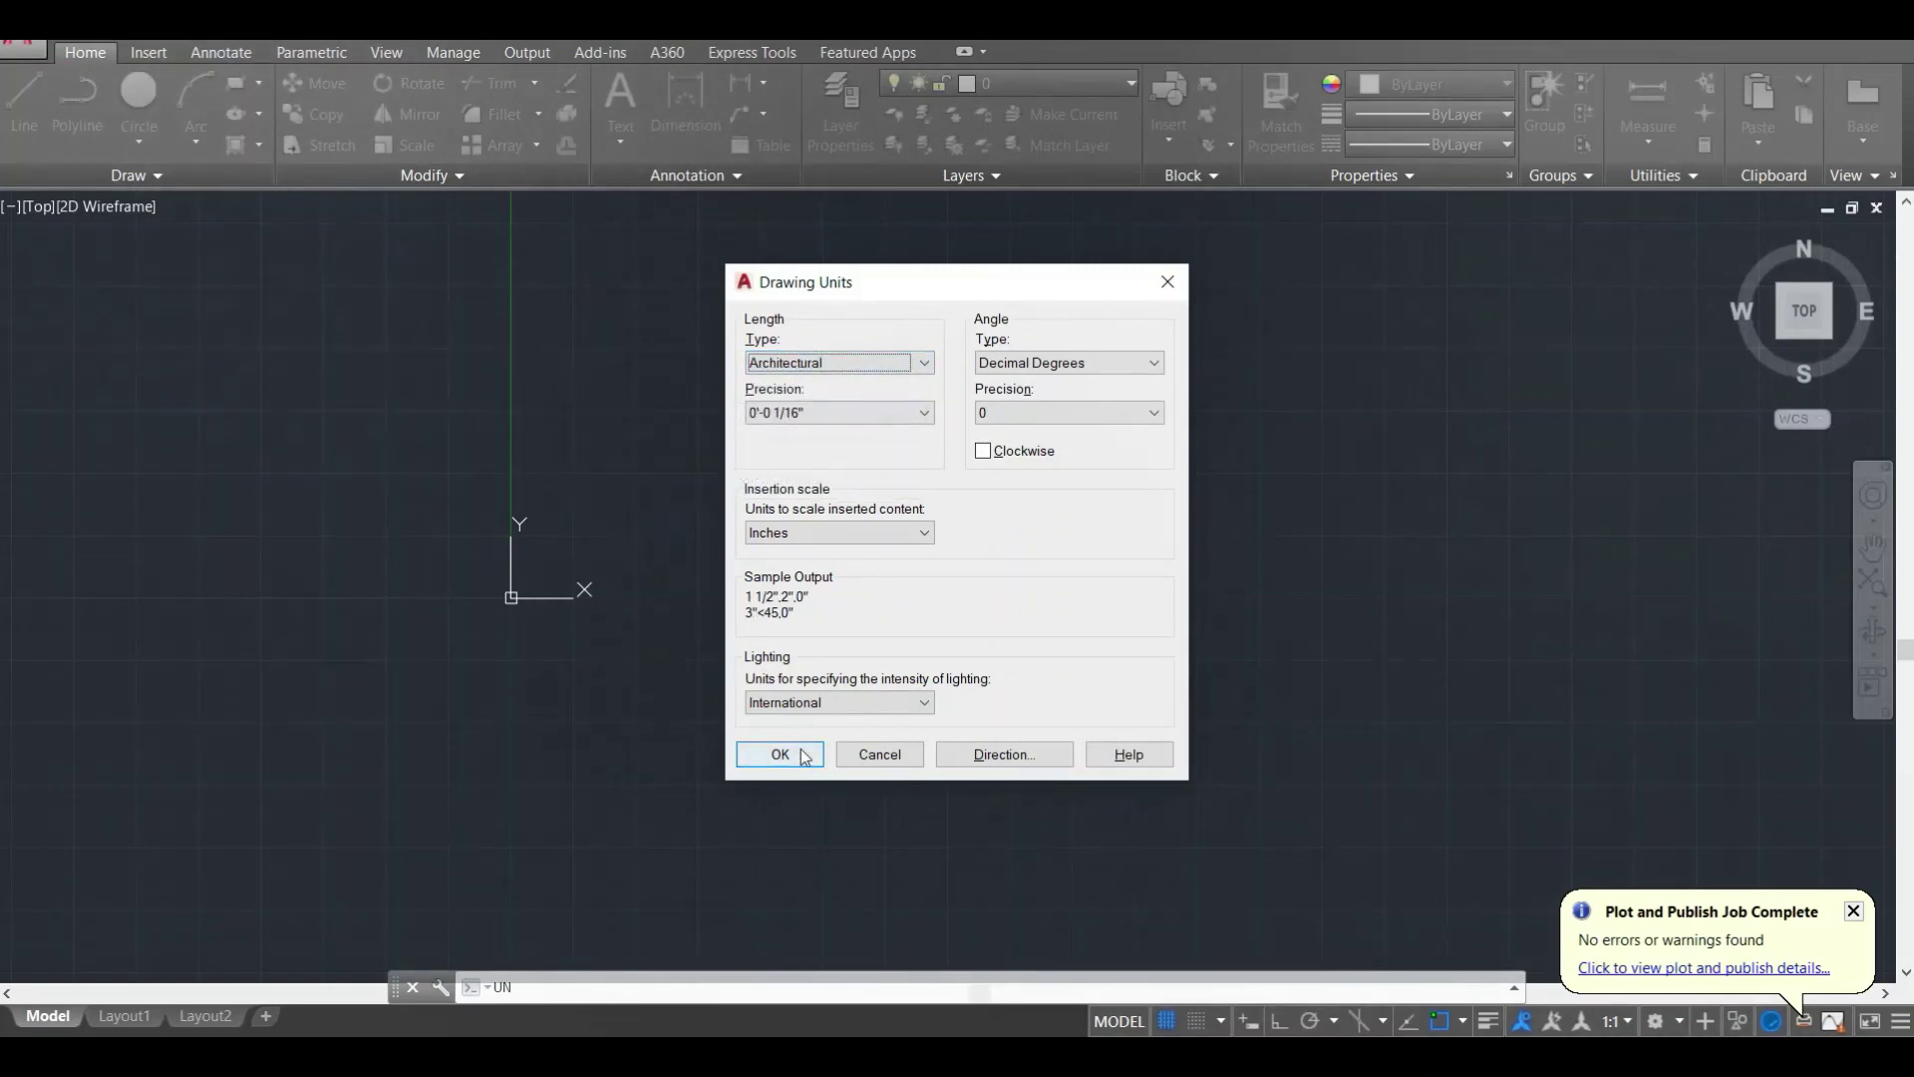
{"action": "left_click", "coordinate": [804, 756]}
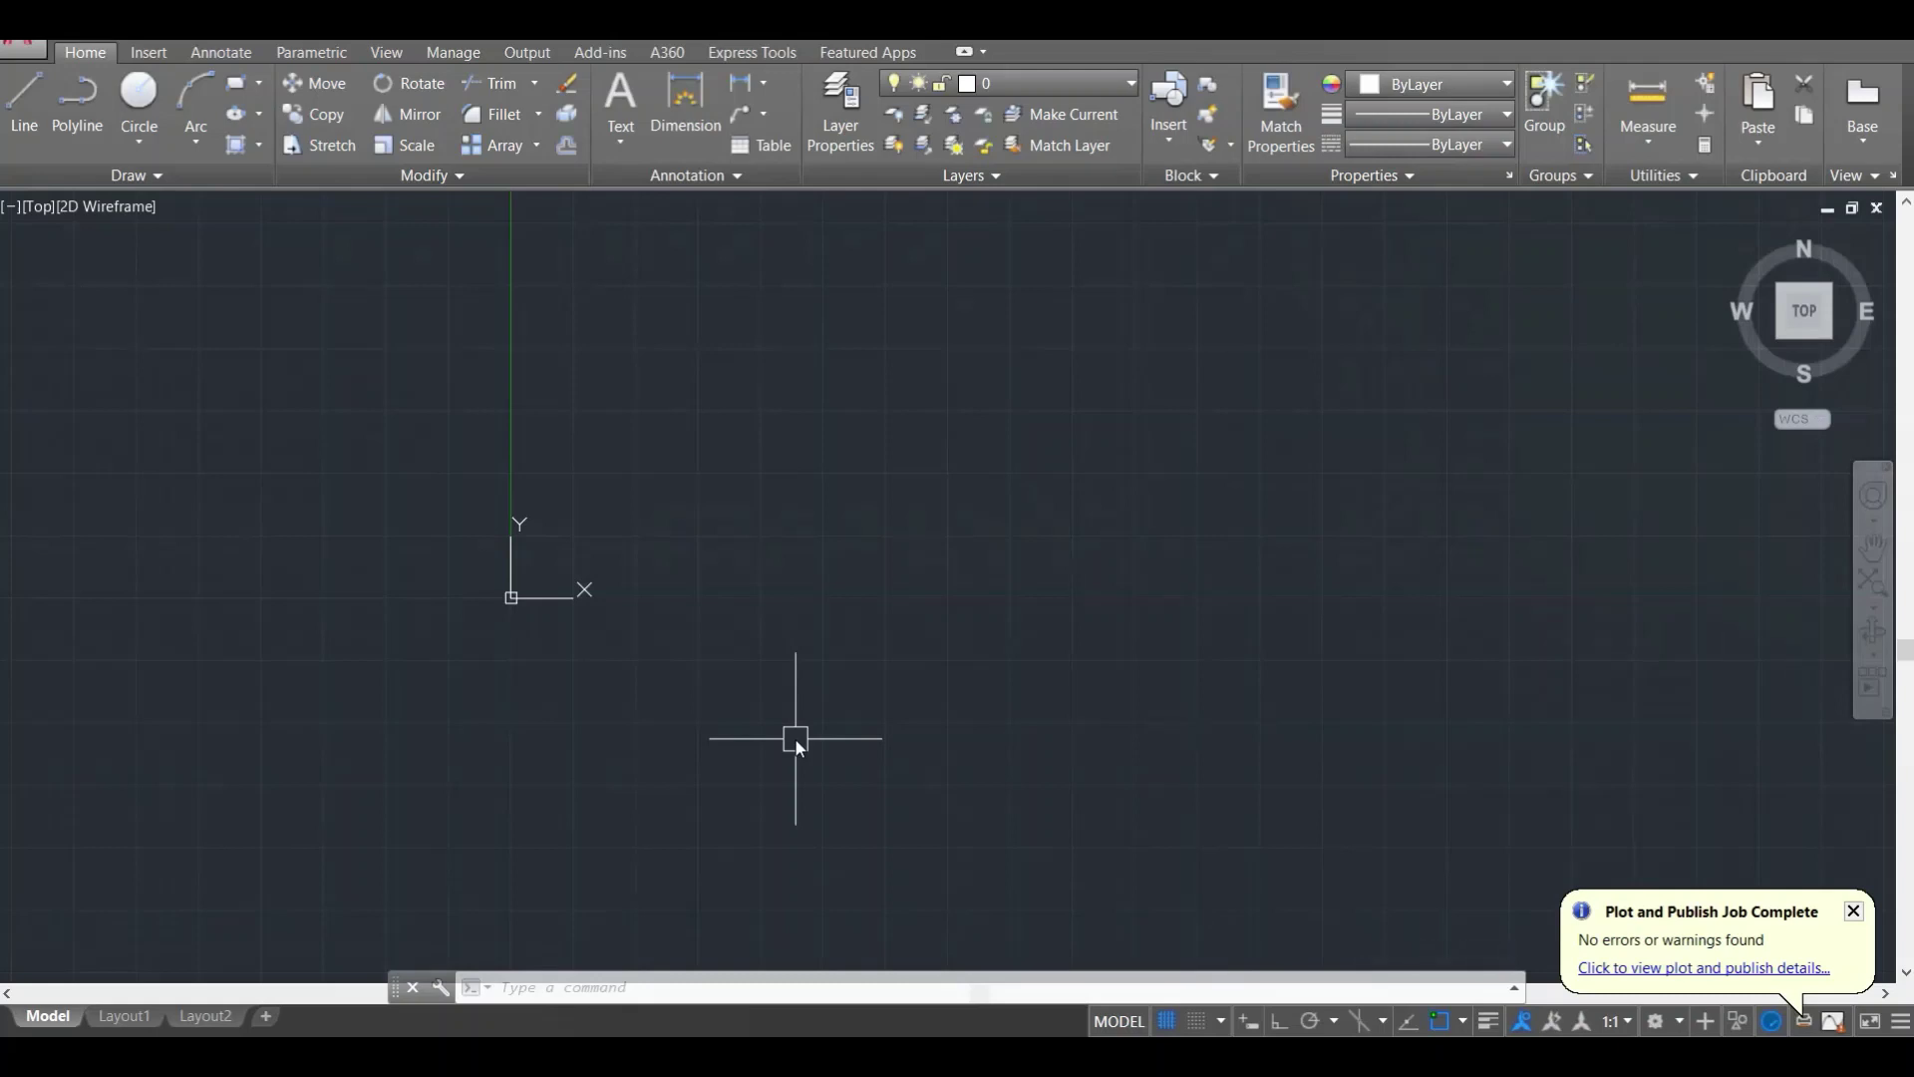
Step: Start attaching the SKETCH 1 image from the Desktop, with insertion point and scale specified on screen
{"action": "type", "text": "IMAGE"}
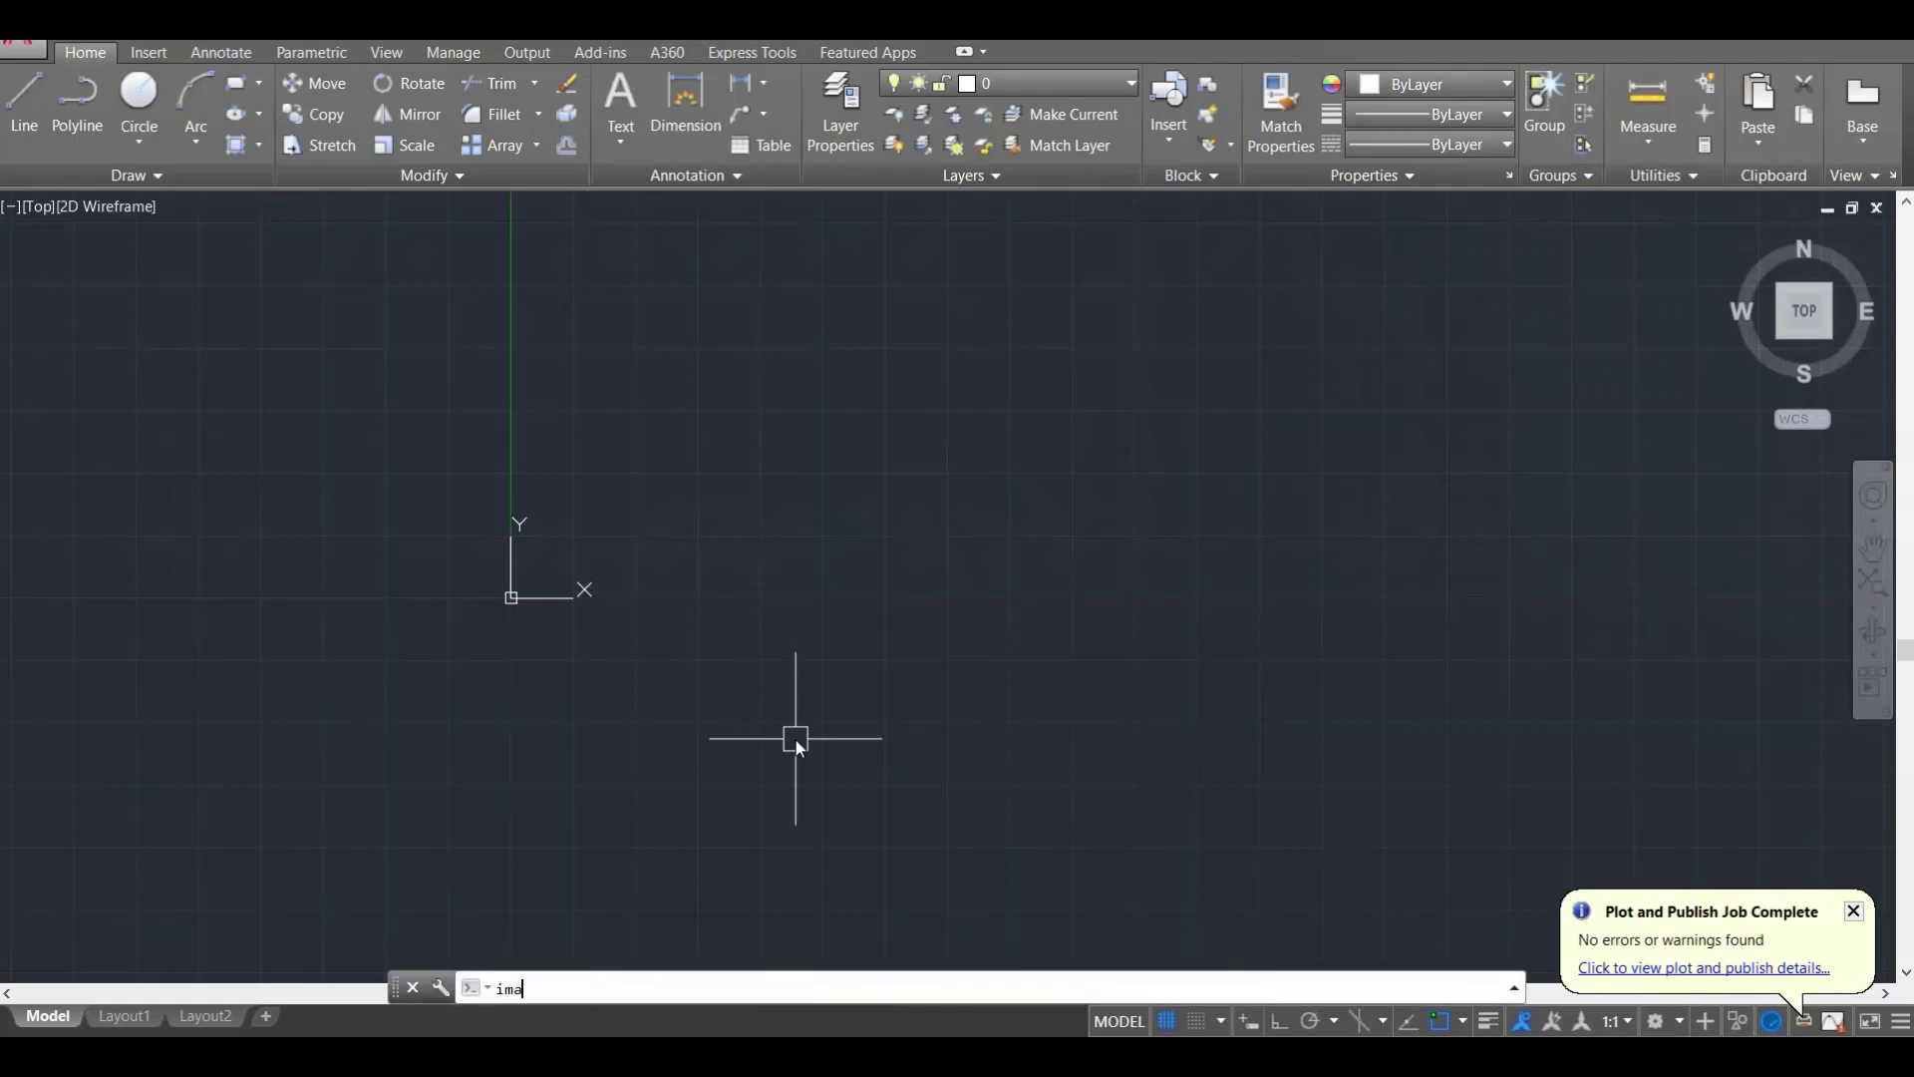
{"action": "type", "text": "Atta"}
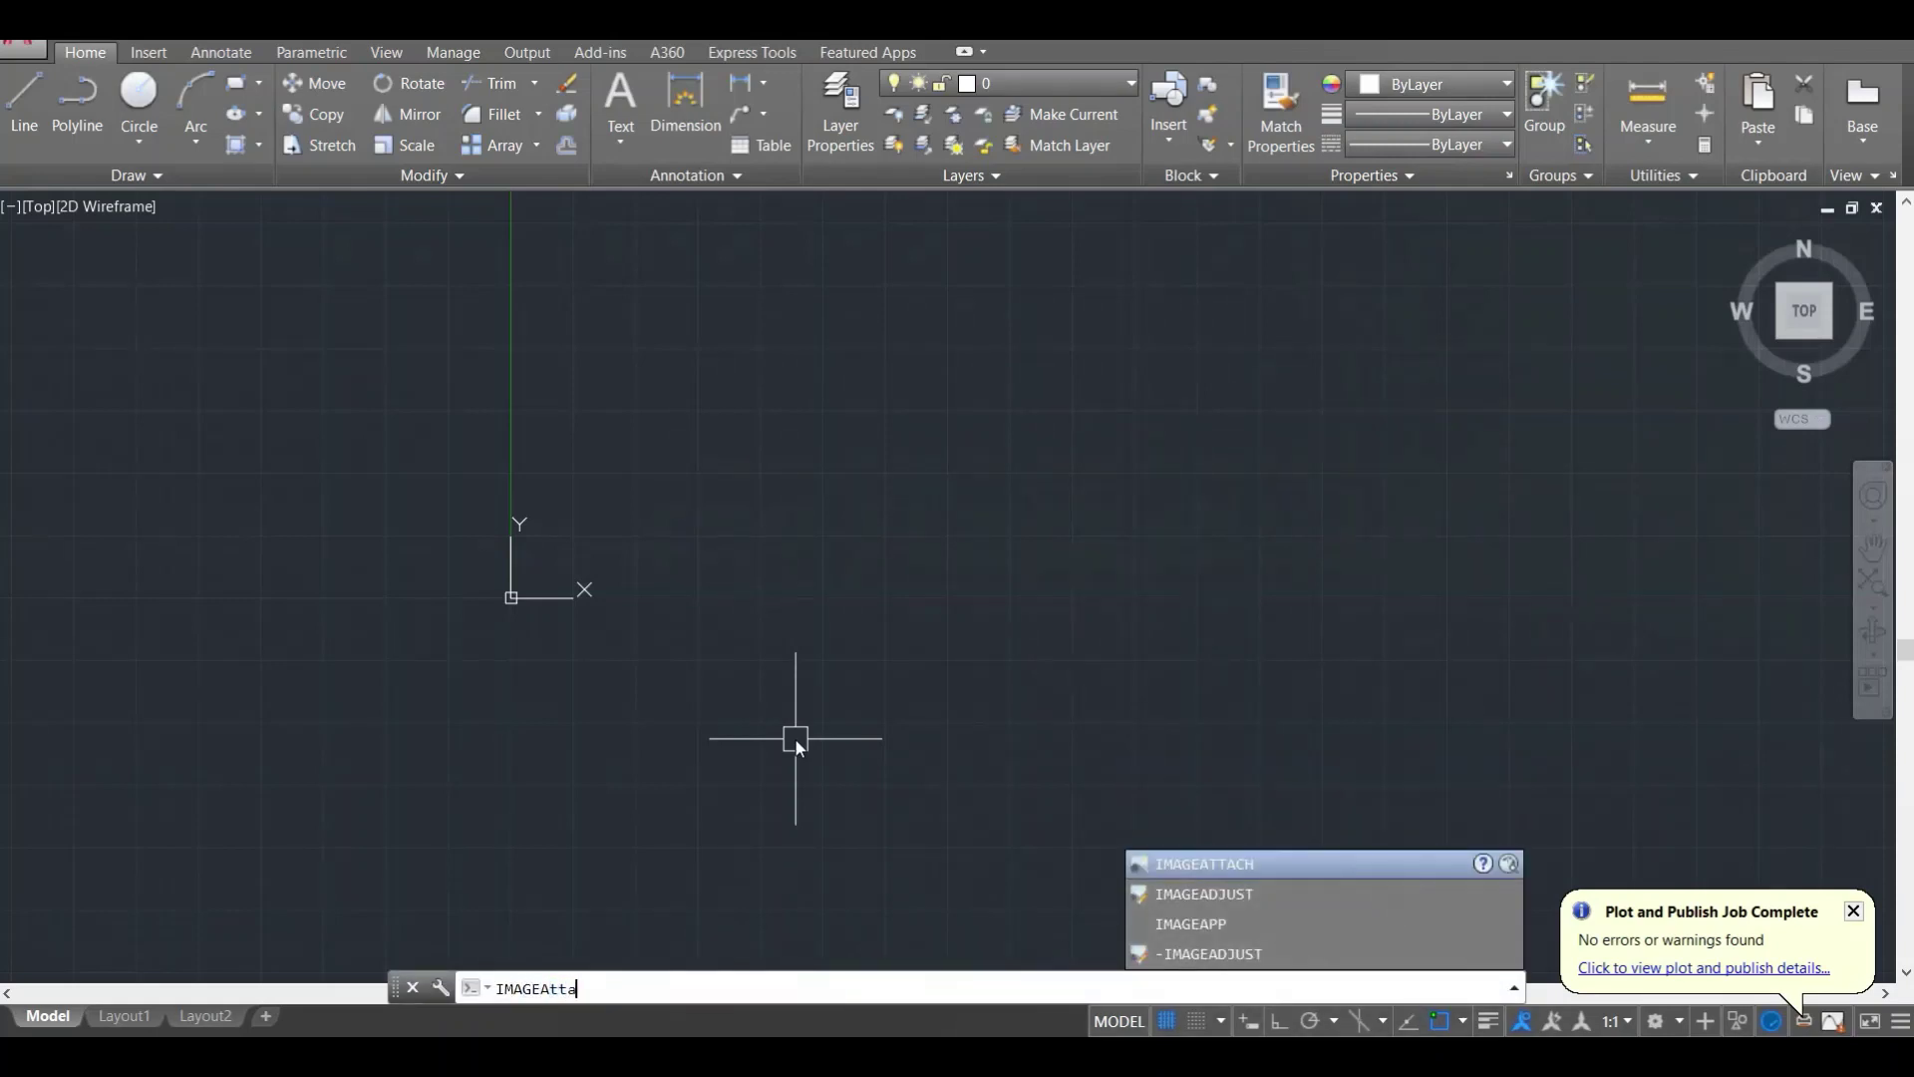
{"action": "type", "text": "ch"}
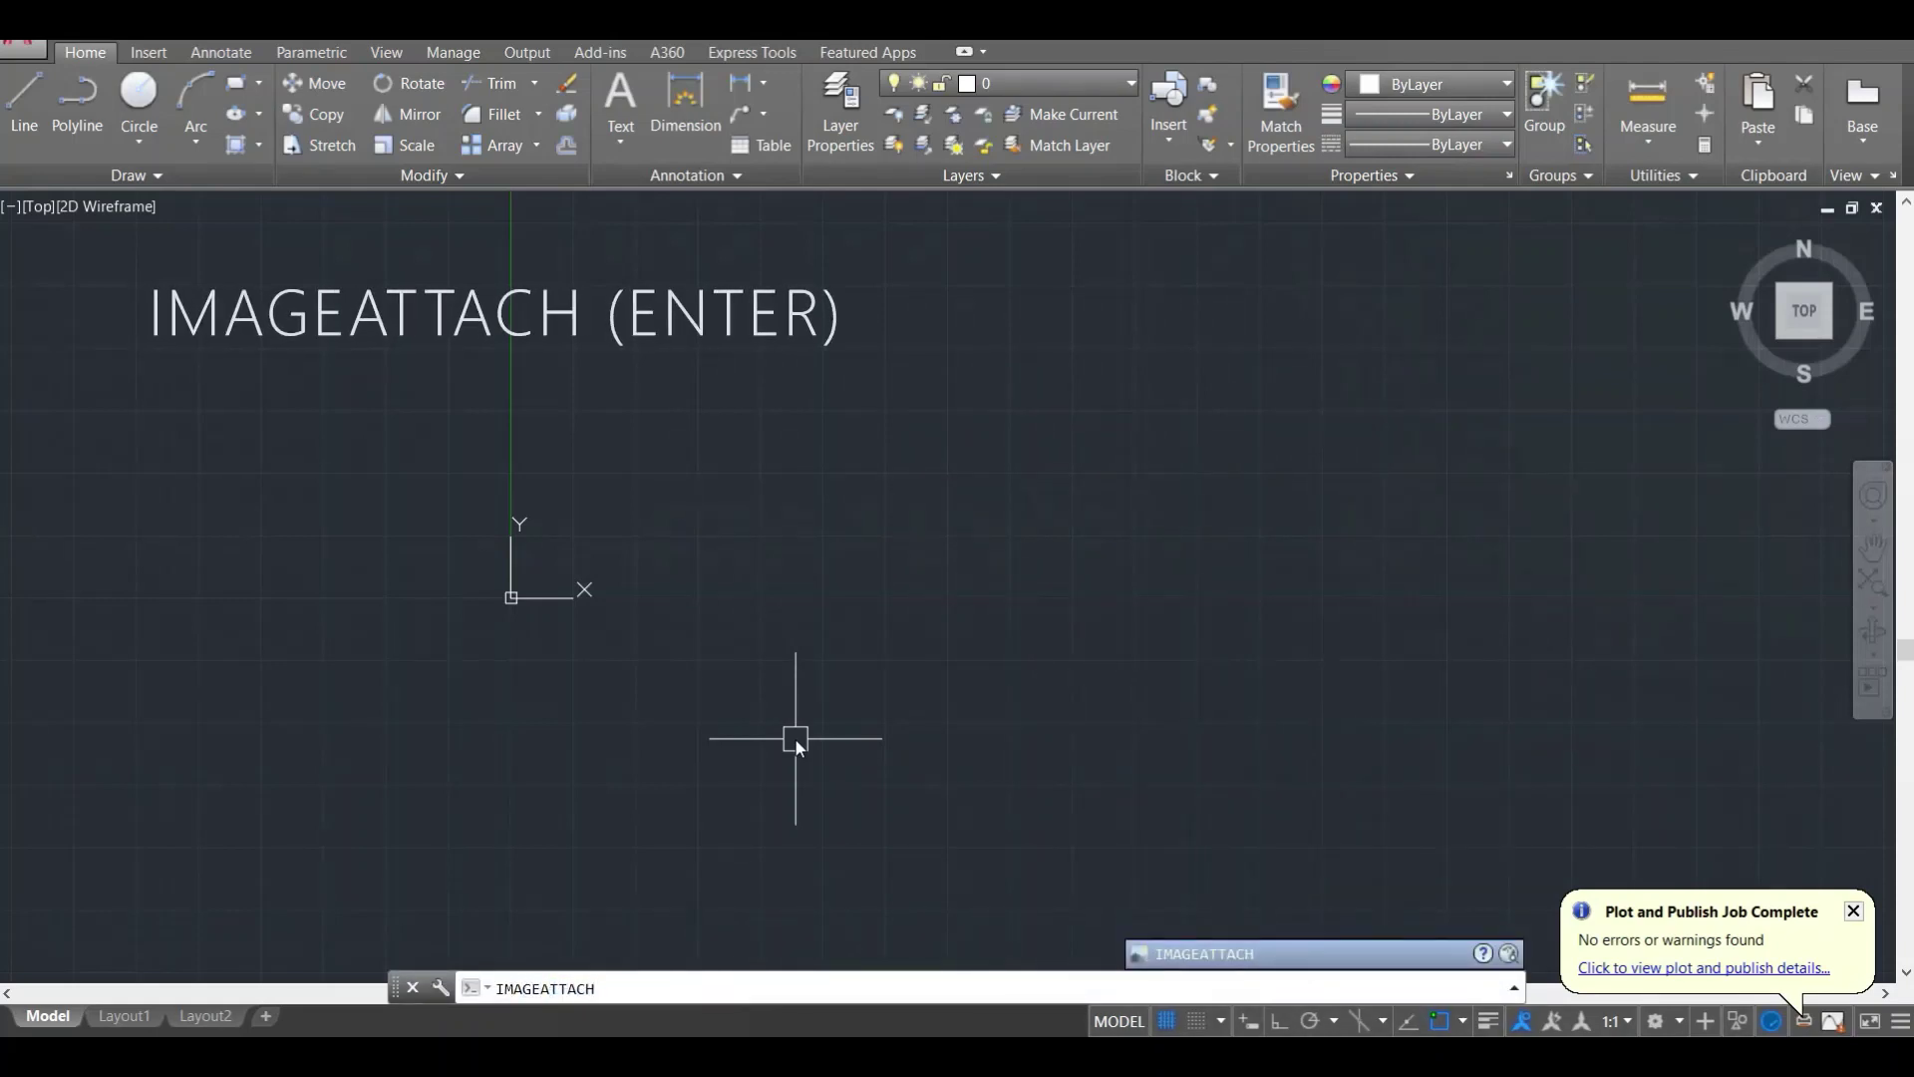
{"action": "key", "text": "Return"}
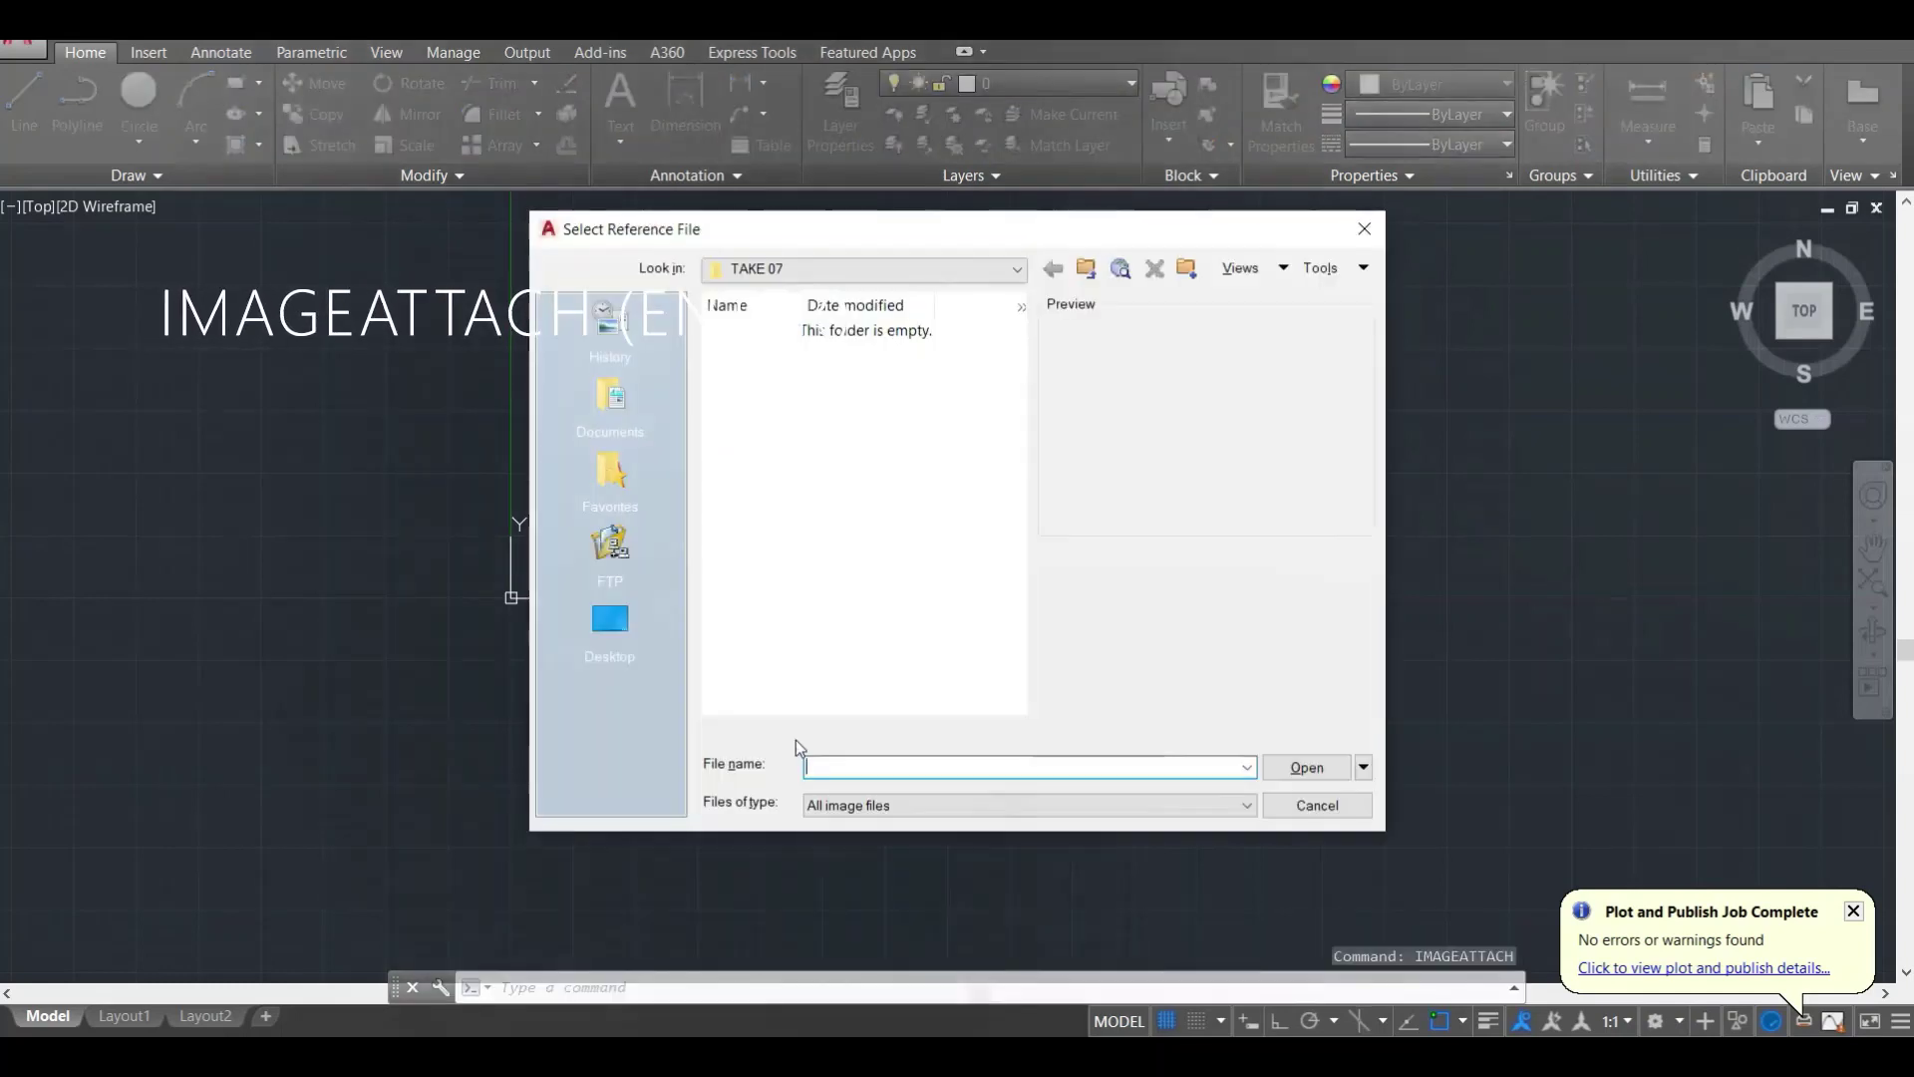
{"action": "left_click", "coordinate": [609, 623]}
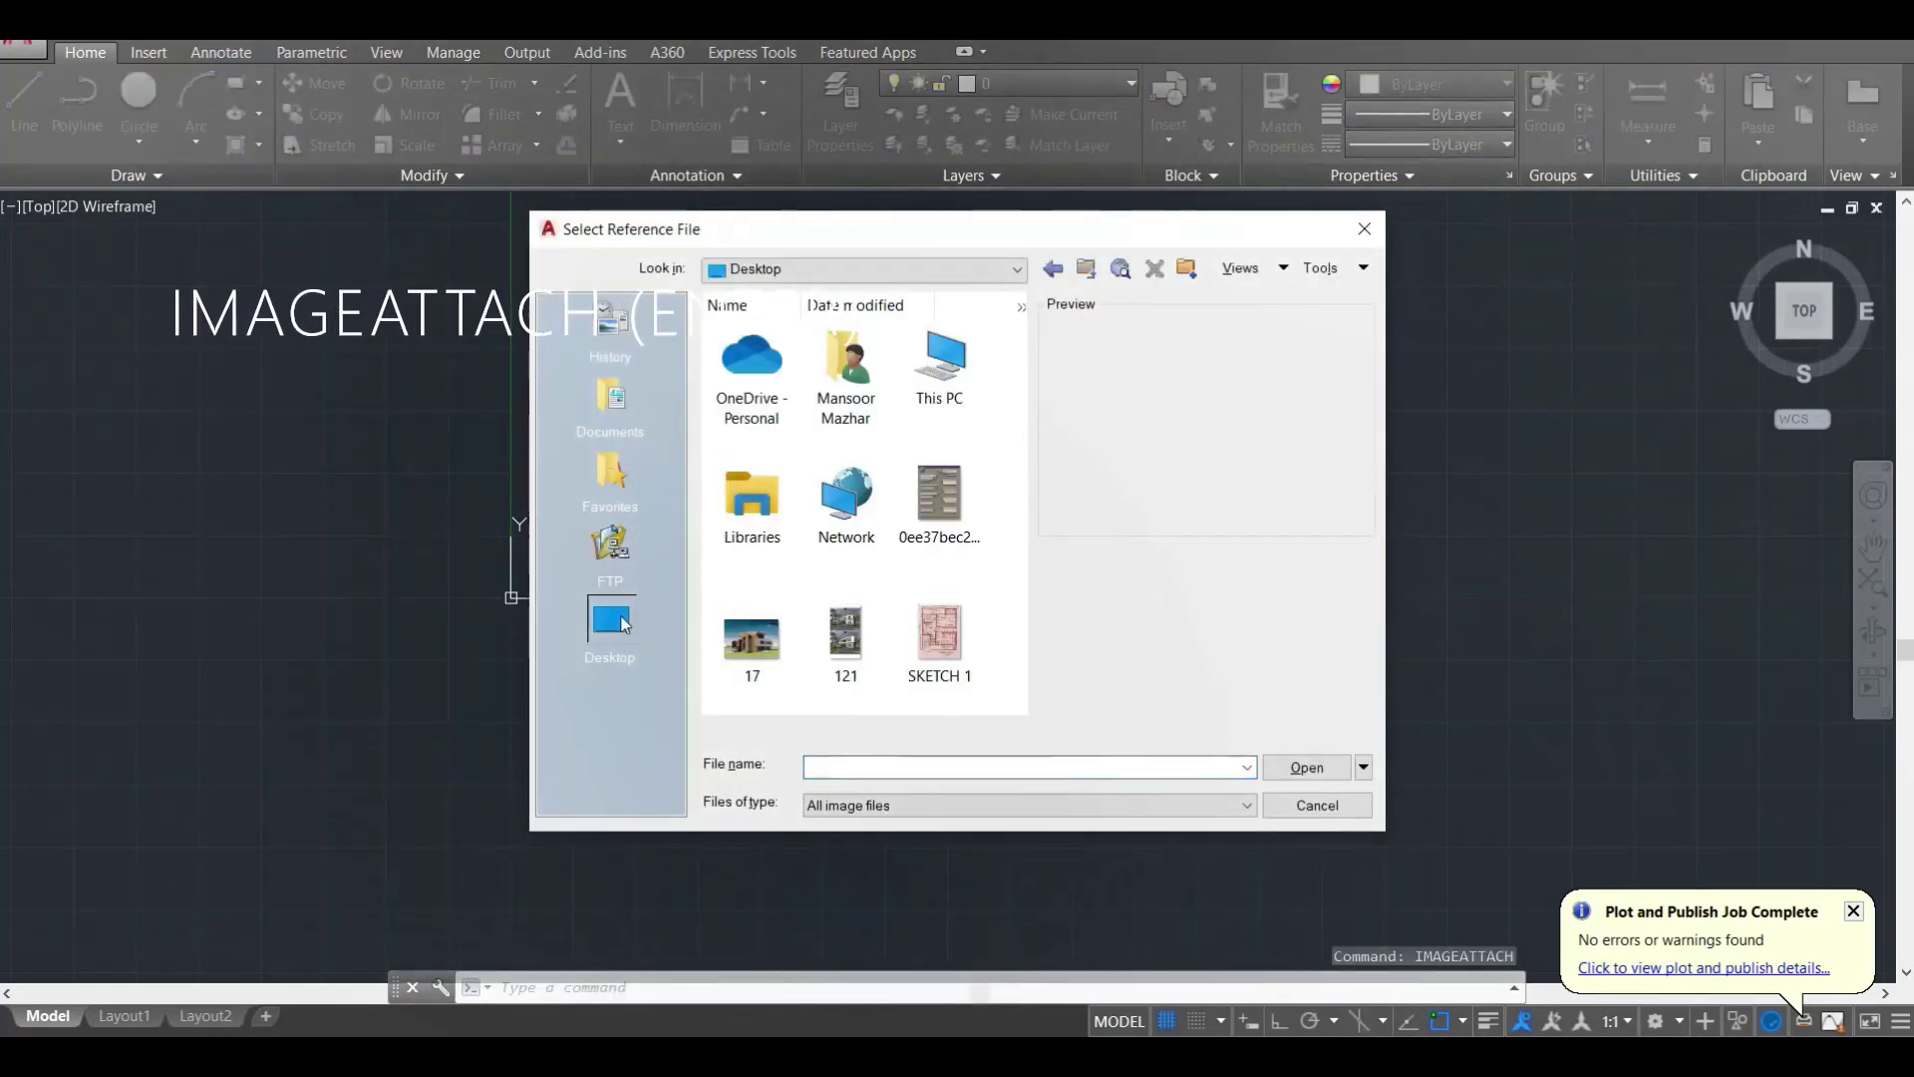
{"action": "left_click", "coordinate": [939, 633]}
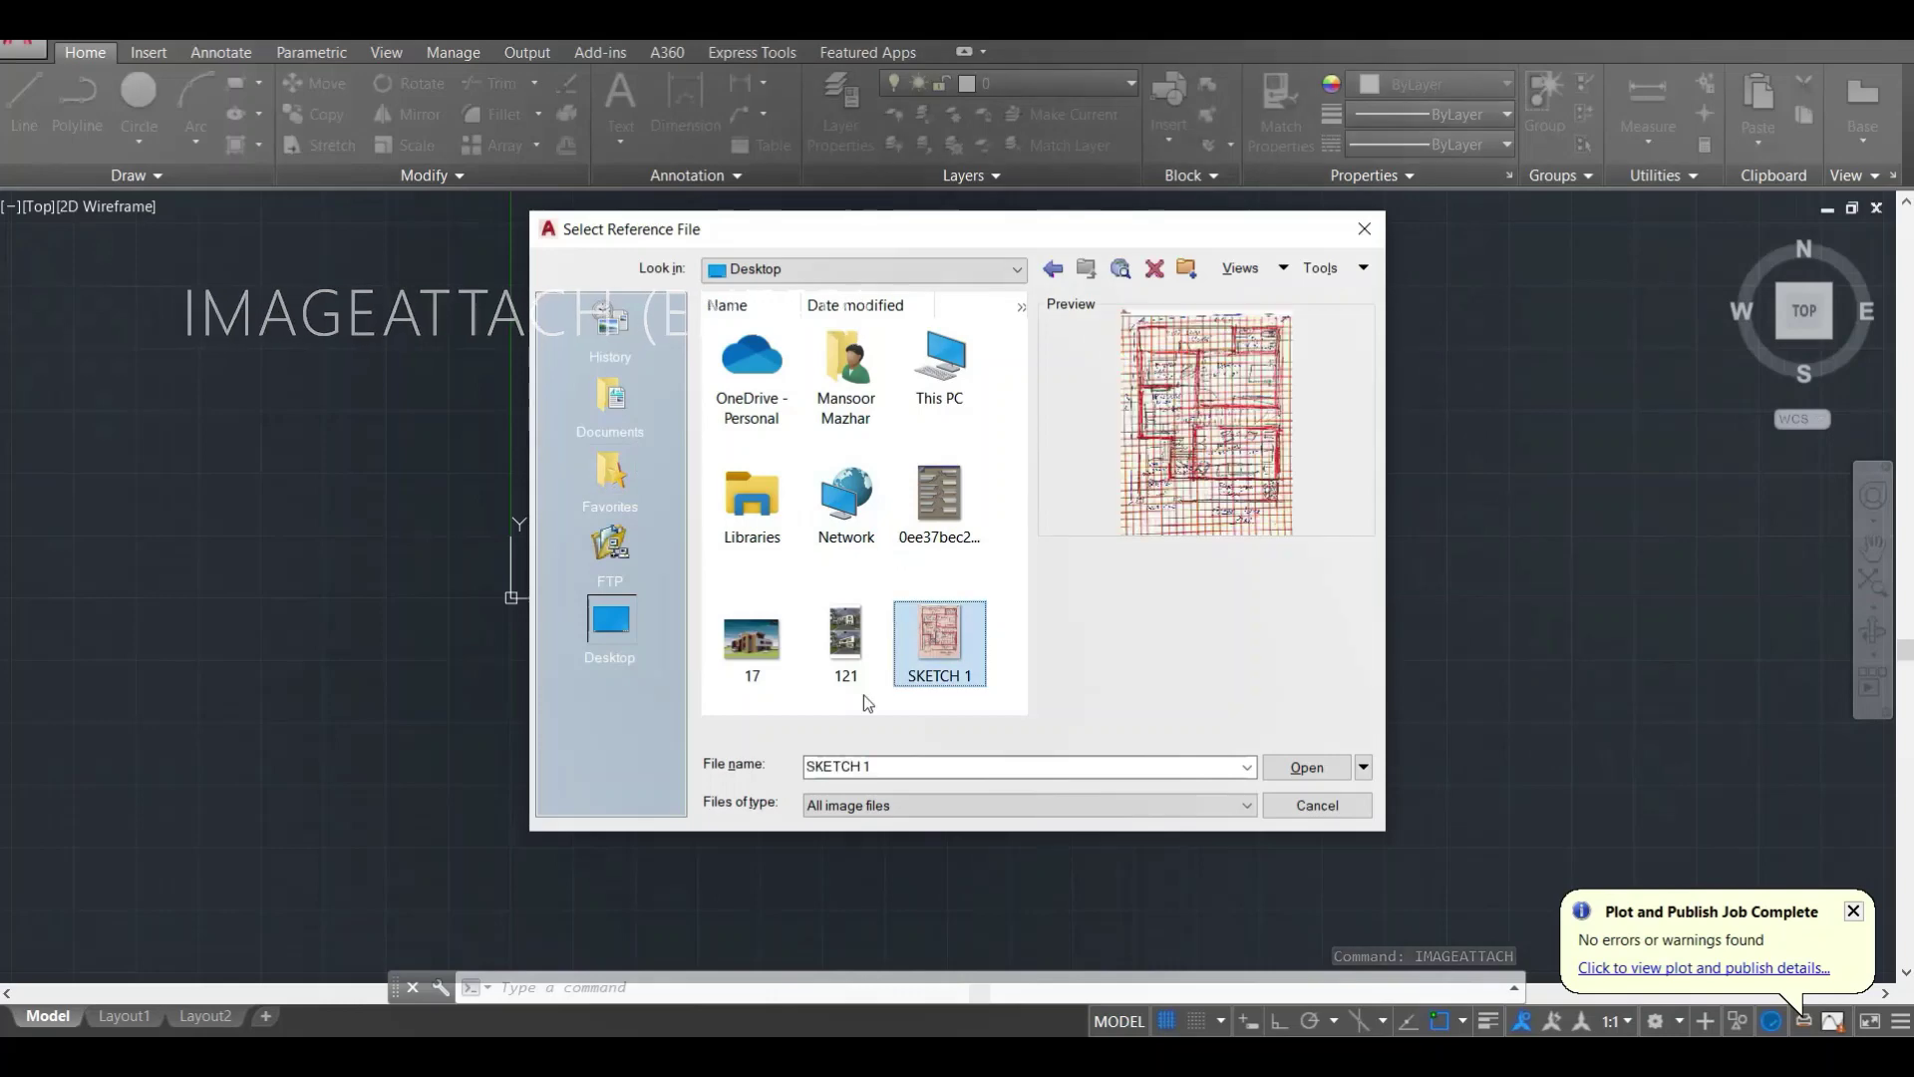
{"action": "left_click", "coordinate": [1307, 766]}
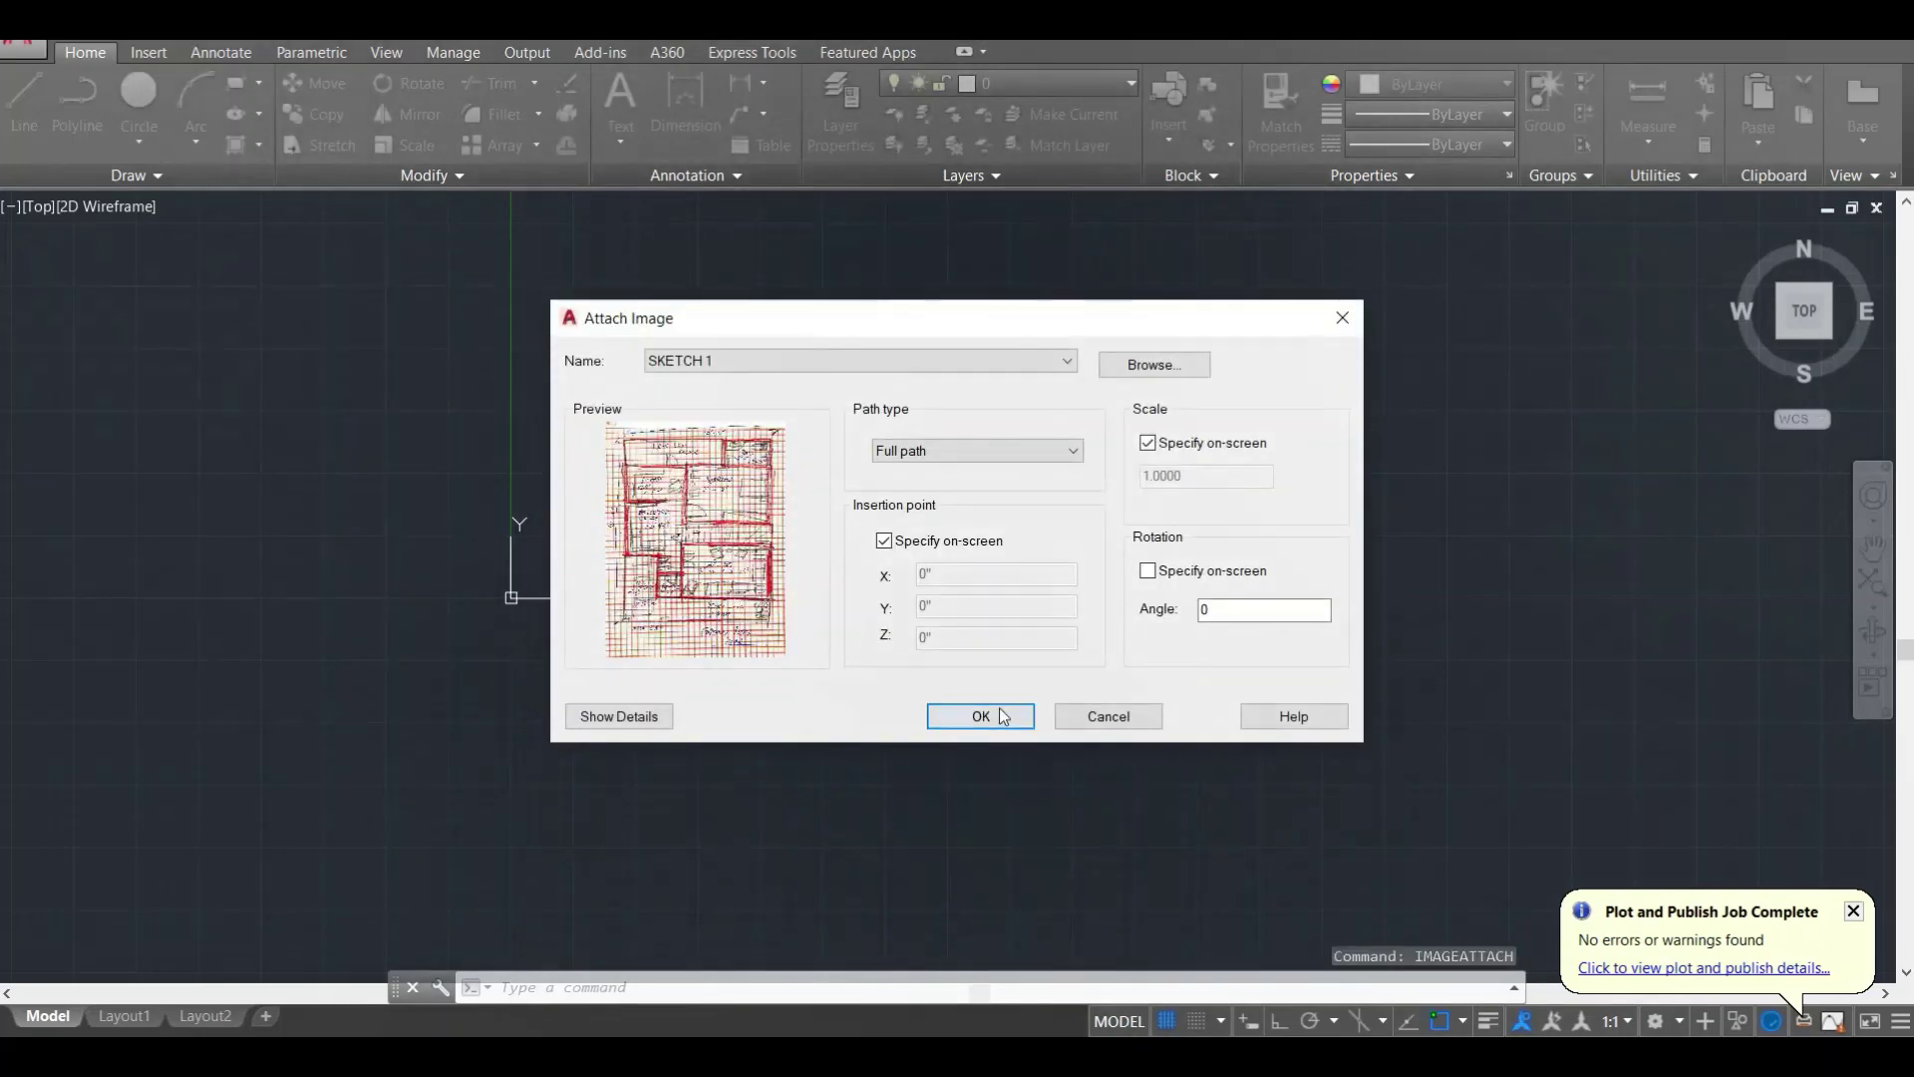
{"action": "left_click", "coordinate": [997, 714]}
Step: Place the attached sketch image to the right of the origin and scale it up freehand
{"action": "left_click", "coordinate": [938, 761]}
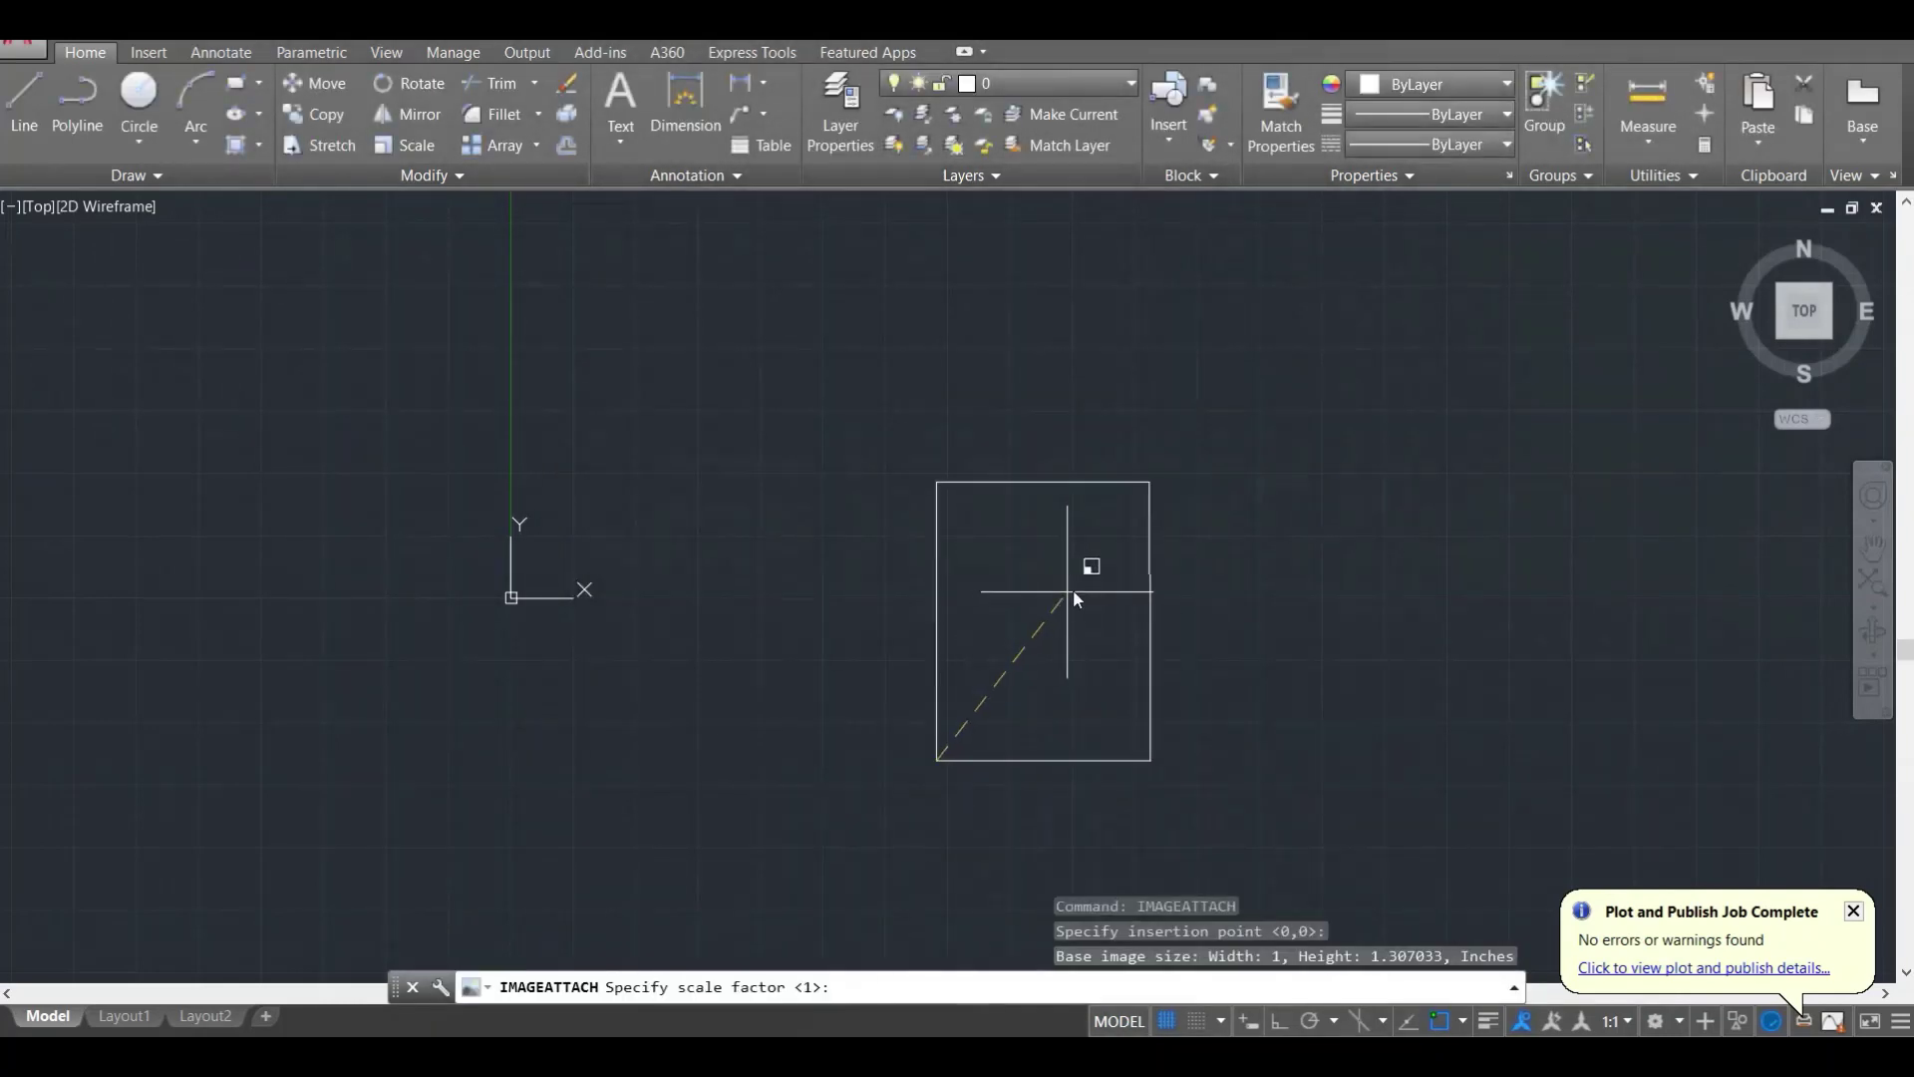
{"action": "scroll", "coordinate": [1073, 590], "scroll_direction": "down", "scroll_amount": 4}
{"action": "middle_click_drag", "start_coordinate": [1331, 514], "coordinate": [1216, 586]}
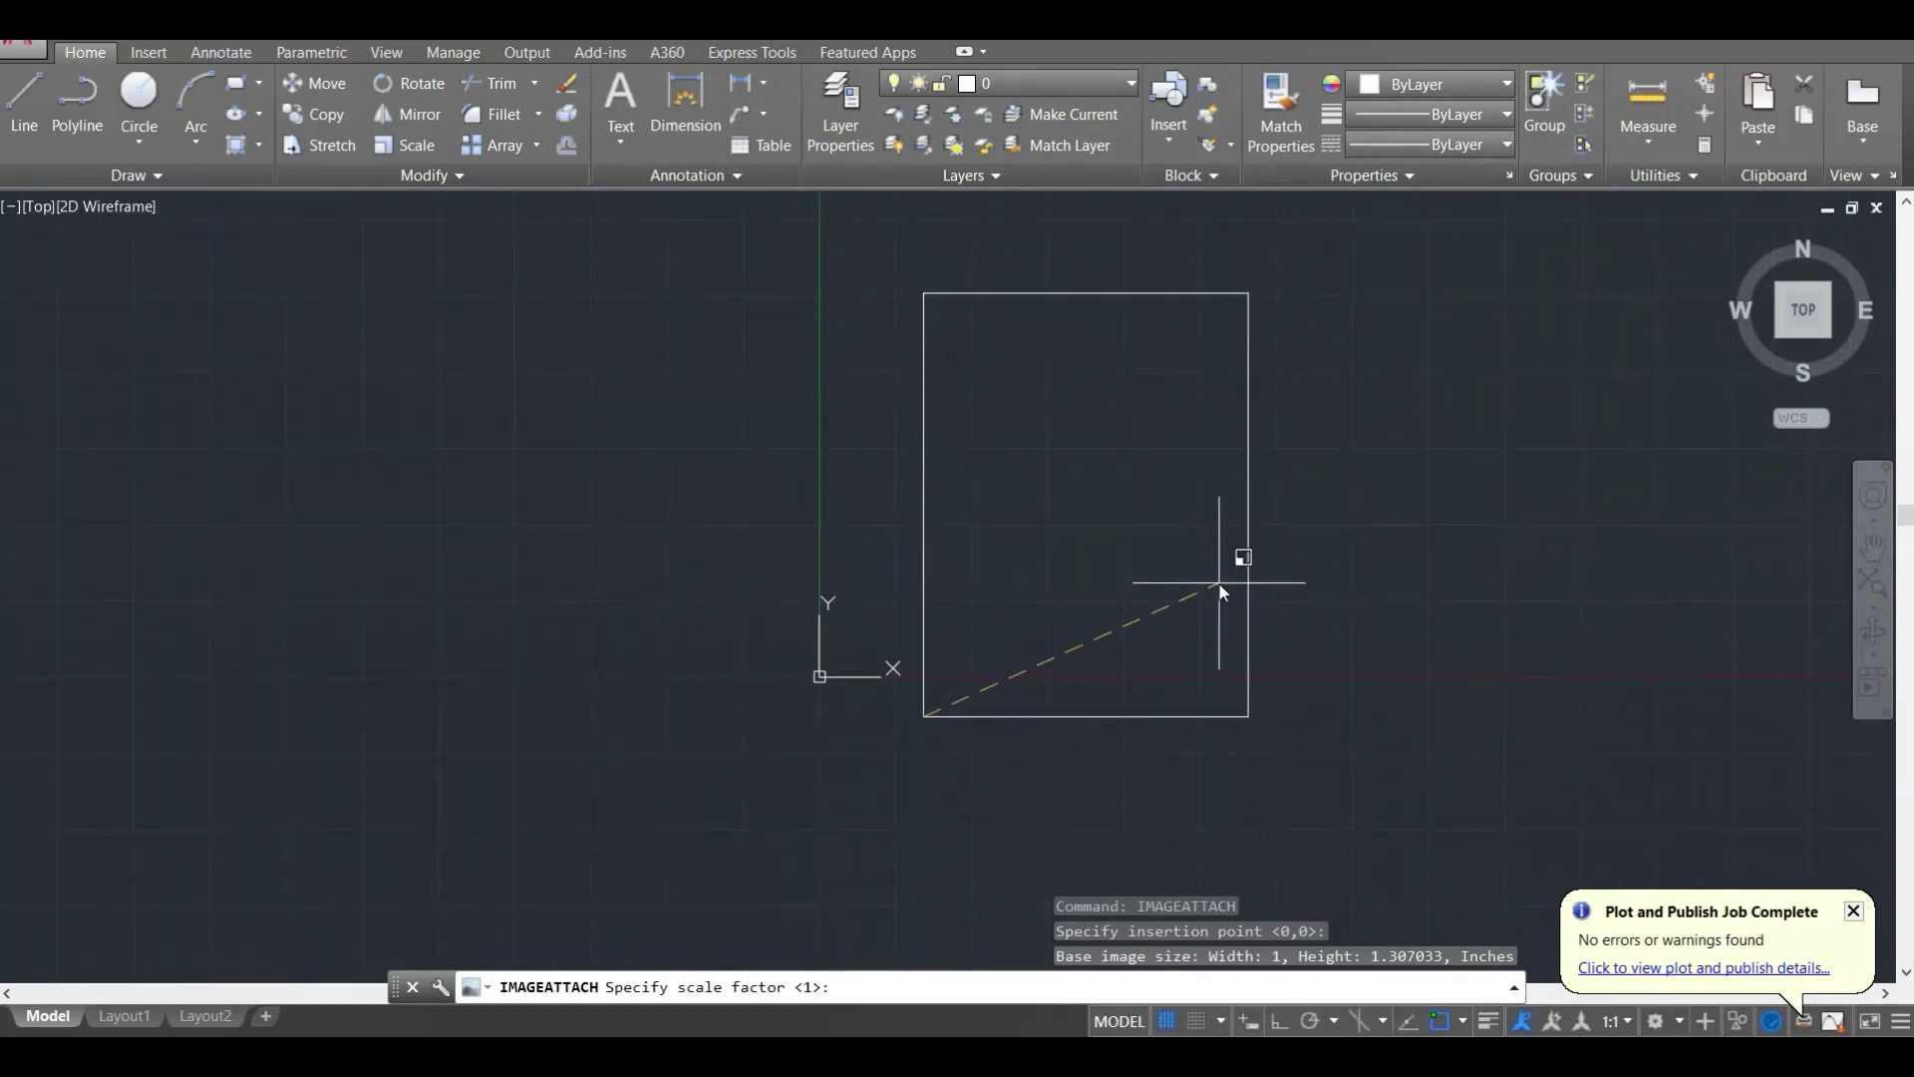
{"action": "left_click", "coordinate": [1219, 588]}
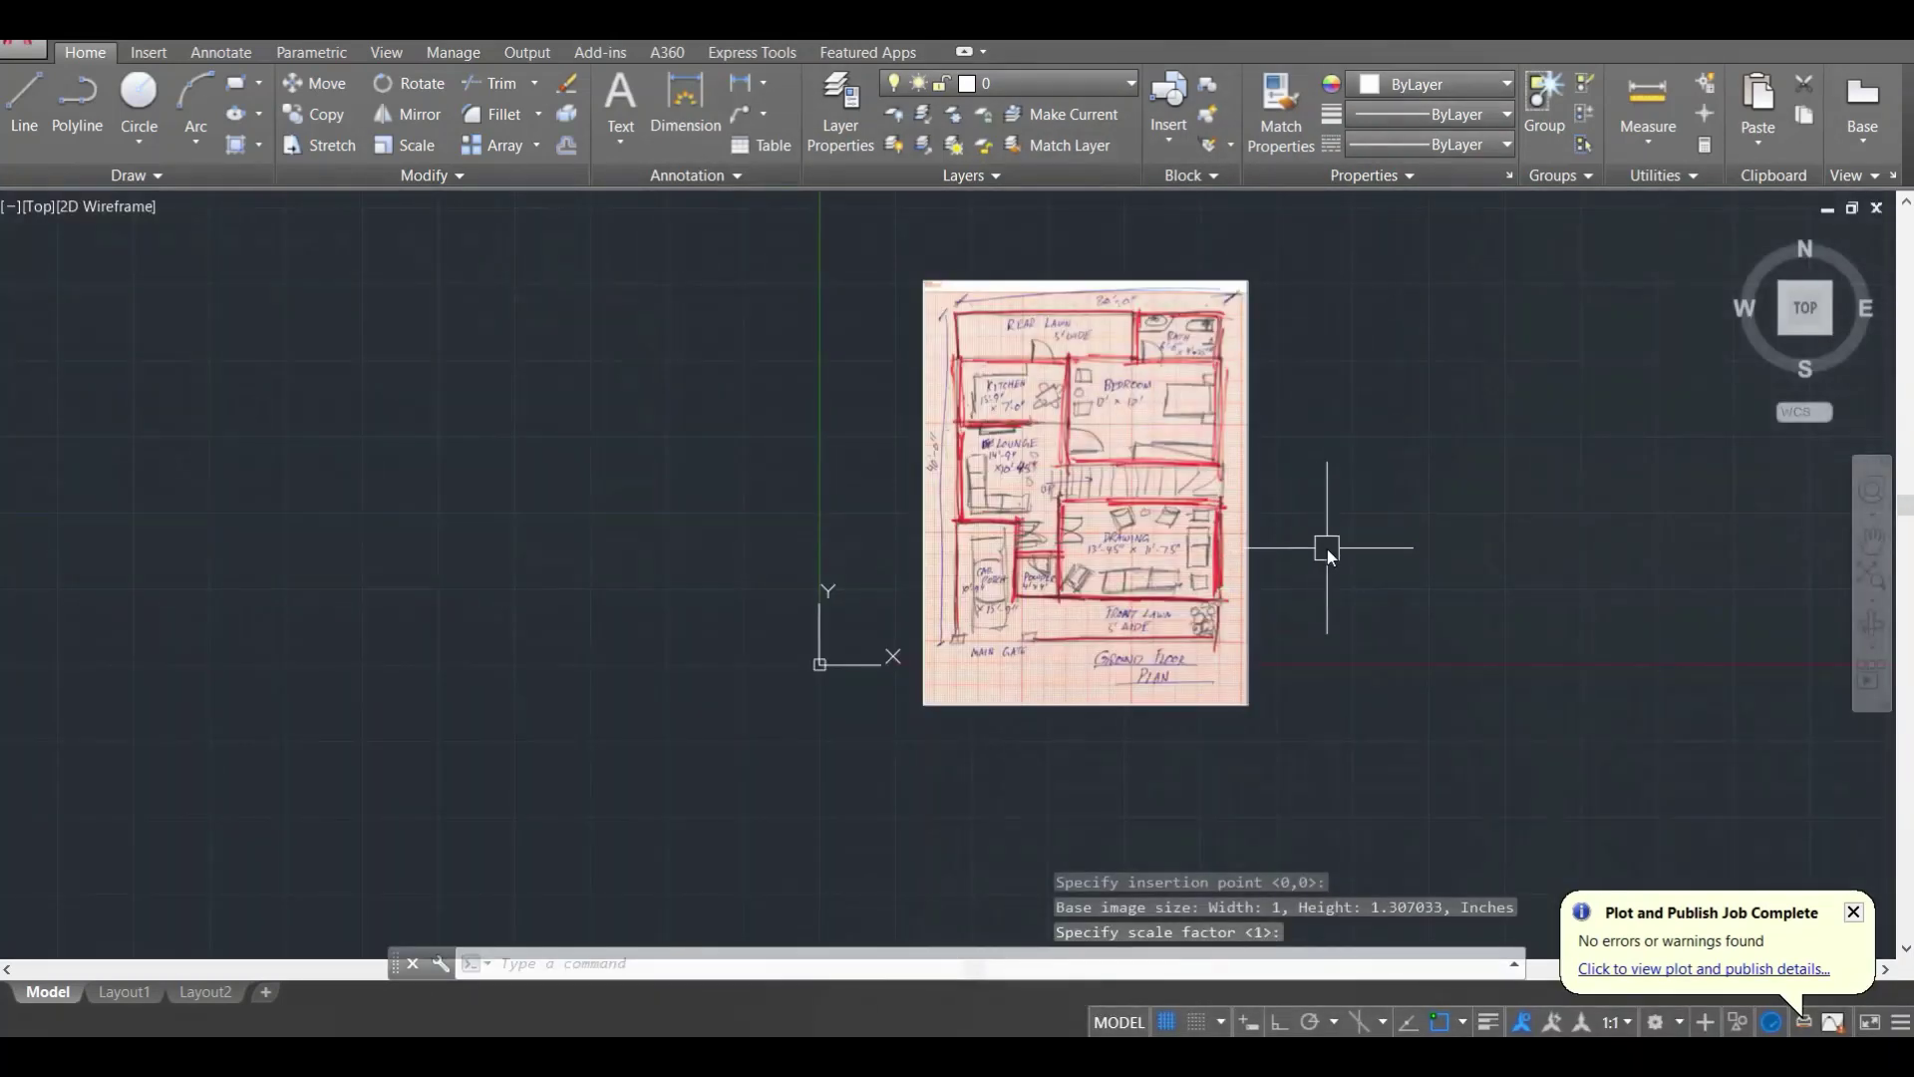
Step: Examine the floor plan sketch for its overall plot dimensions and room labels
{"action": "scroll", "coordinate": [1142, 478], "scroll_direction": "up", "scroll_amount": 2}
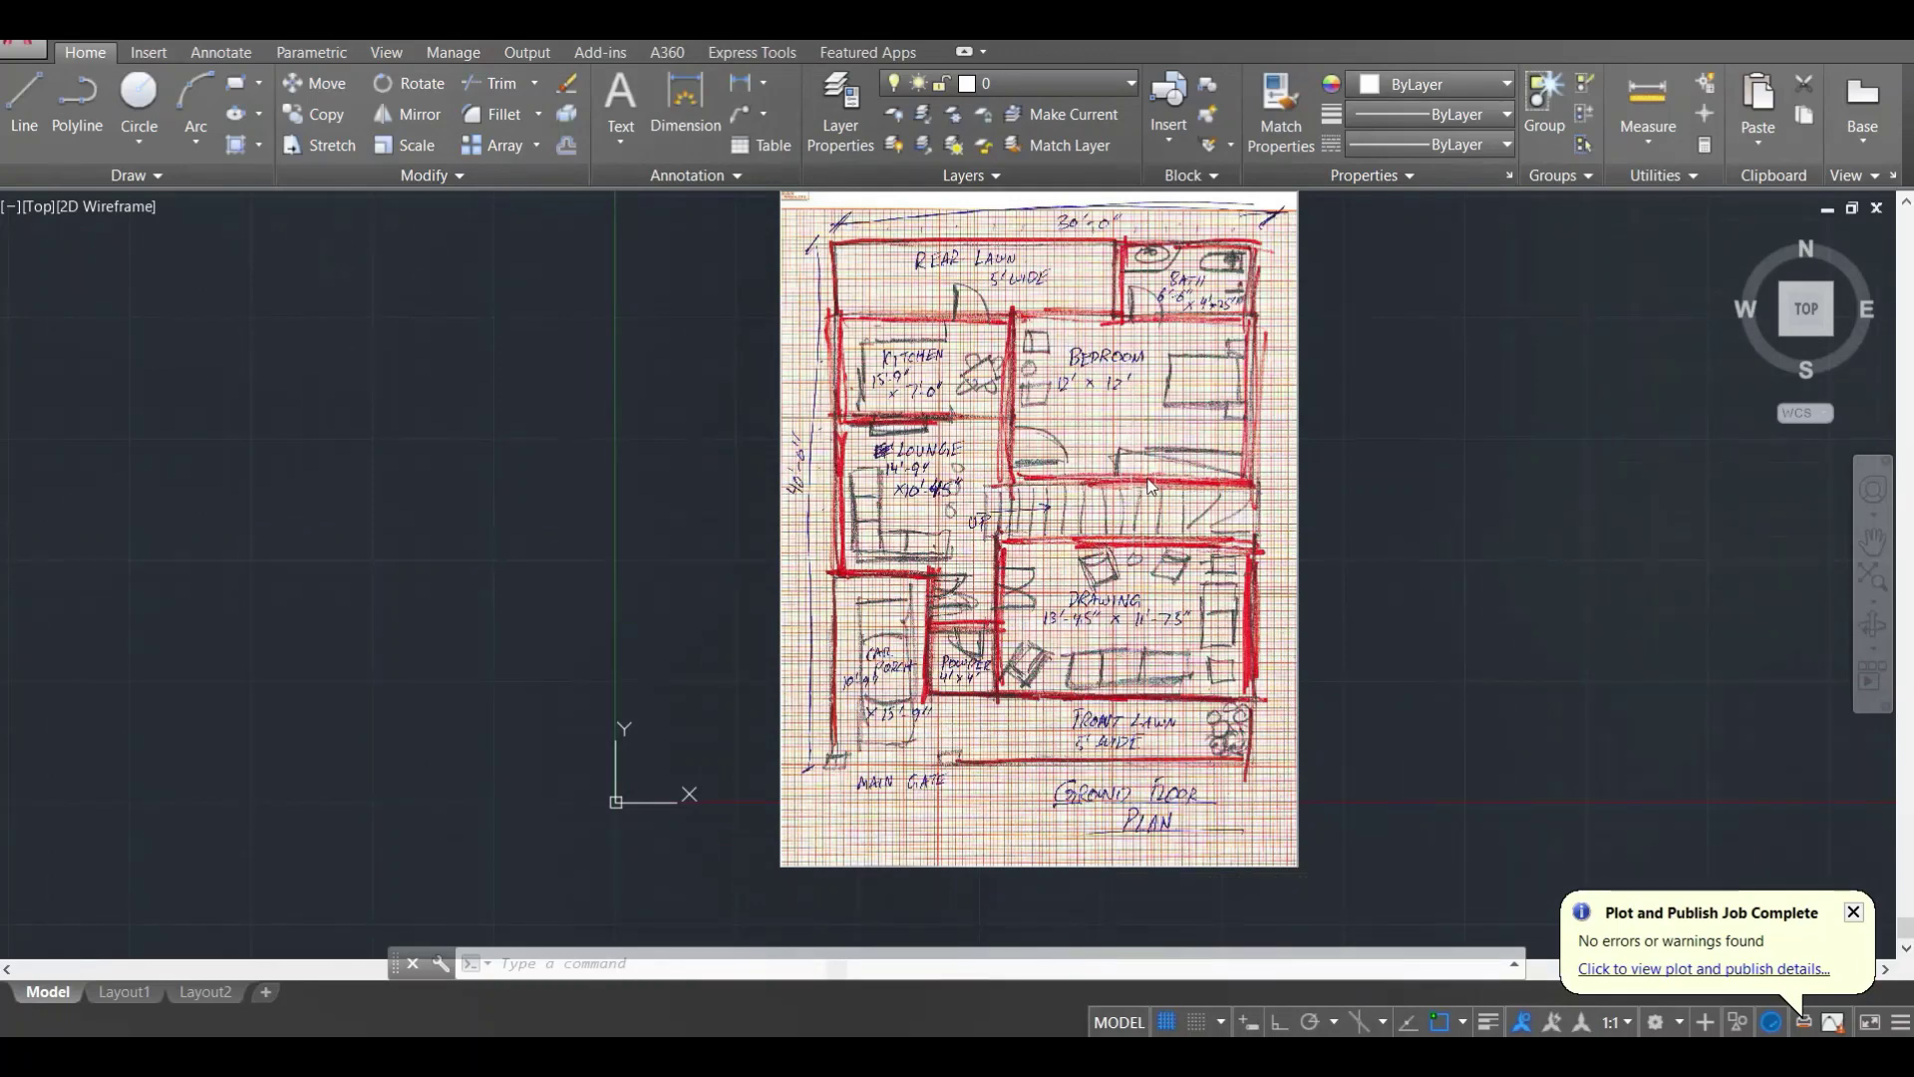
{"action": "middle_click_drag", "start_coordinate": [1037, 491], "coordinate": [1147, 501]}
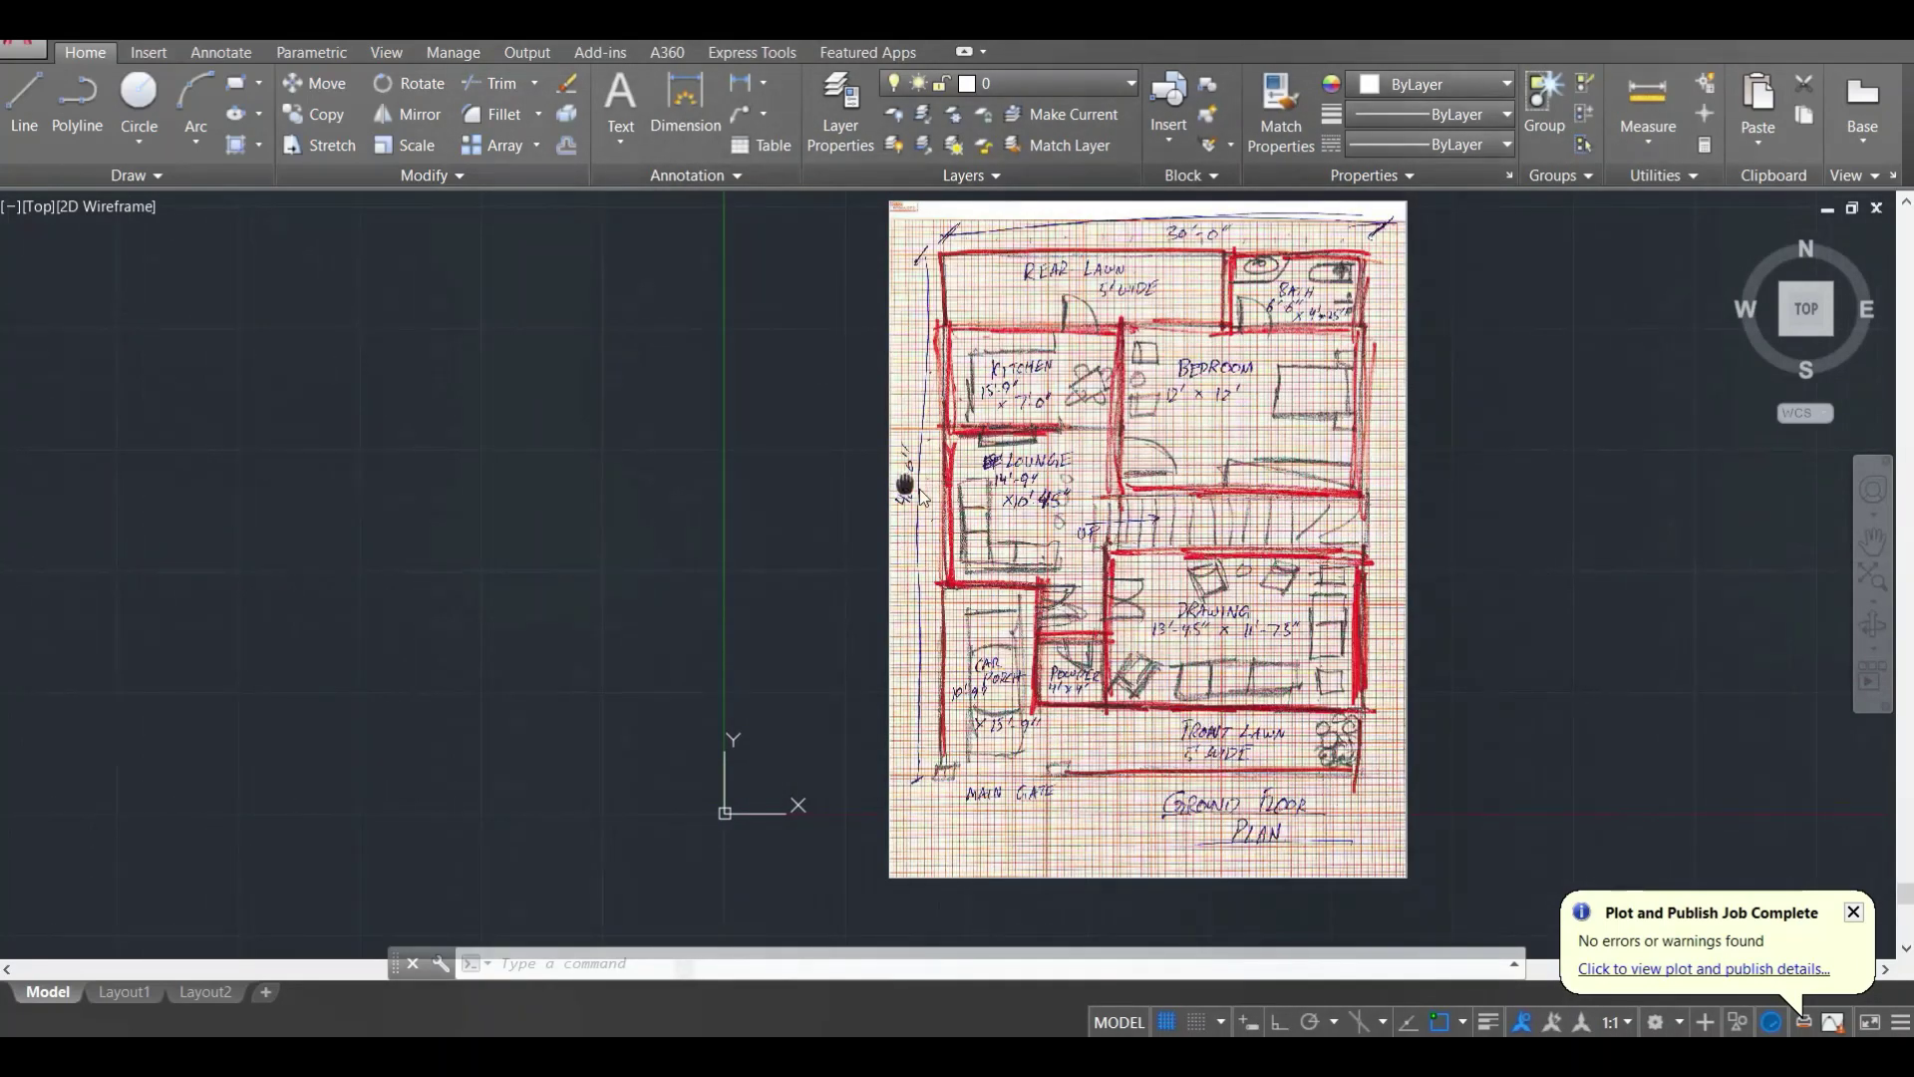
{"action": "middle_click_drag", "start_coordinate": [904, 486], "coordinate": [997, 498]}
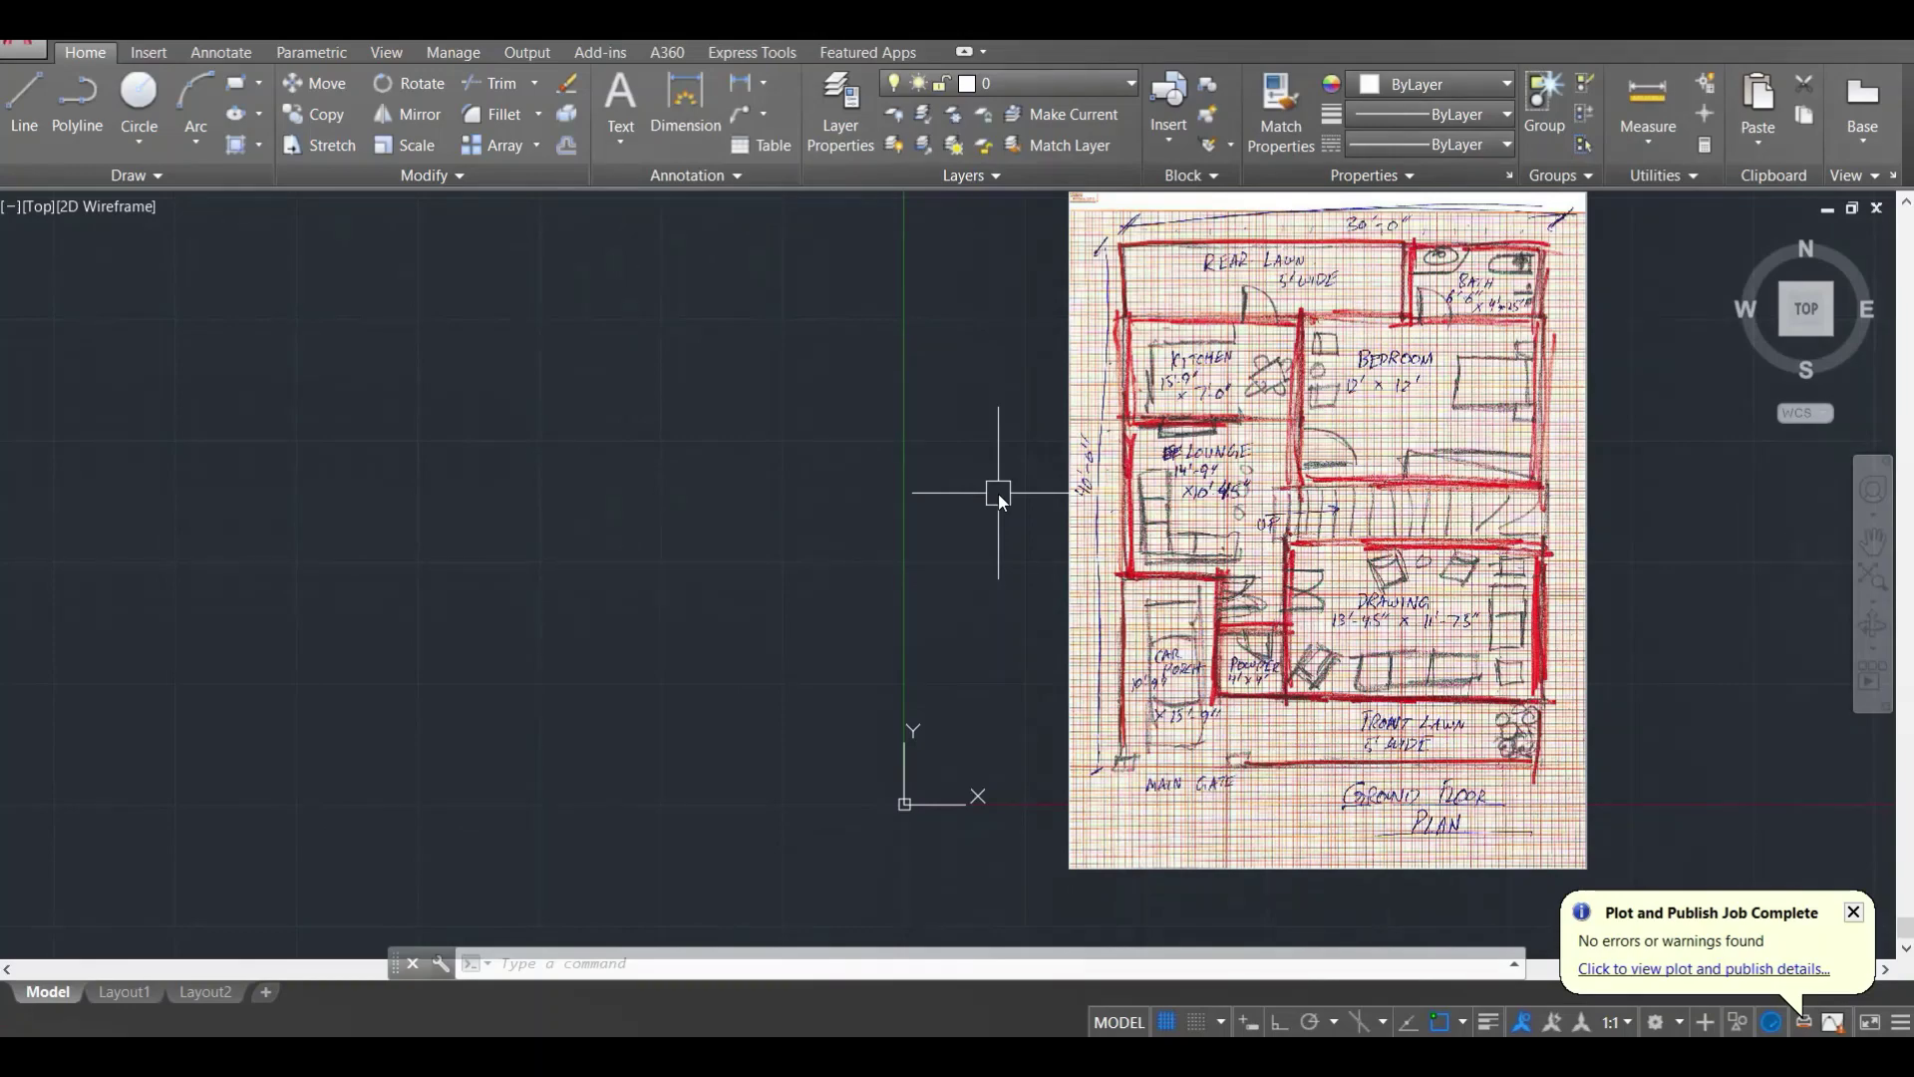
{"action": "scroll", "coordinate": [1585, 205], "scroll_direction": "up", "scroll_amount": 1}
{"action": "mouse_move", "coordinate": [1147, 434]}
{"action": "middle_mouse_down"}
{"action": "mouse_move", "coordinate": [1149, 457]}
{"action": "mouse_move", "coordinate": [1153, 402]}
{"action": "middle_mouse_up"}
{"action": "scroll", "coordinate": [1156, 389], "scroll_direction": "down", "scroll_amount": 2}
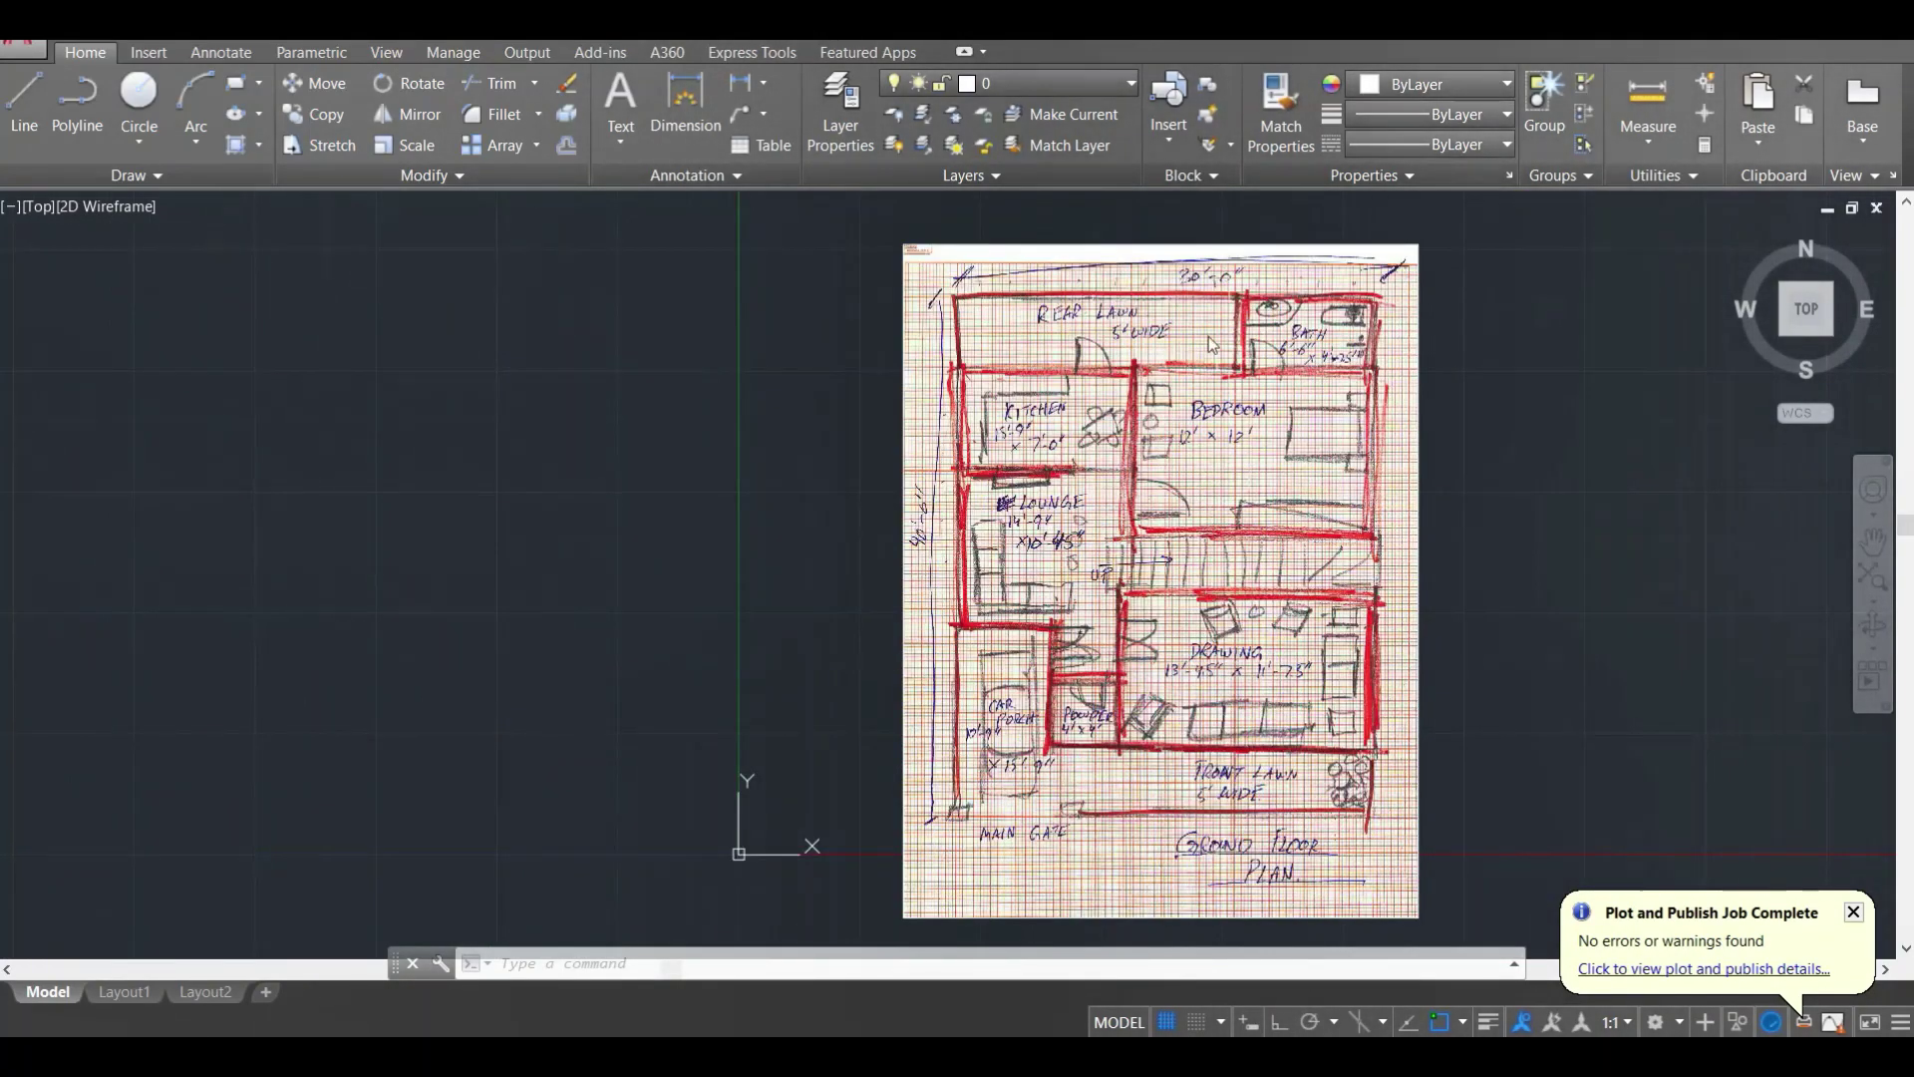
{"action": "scroll", "coordinate": [1119, 332], "scroll_direction": "up", "scroll_amount": 2}
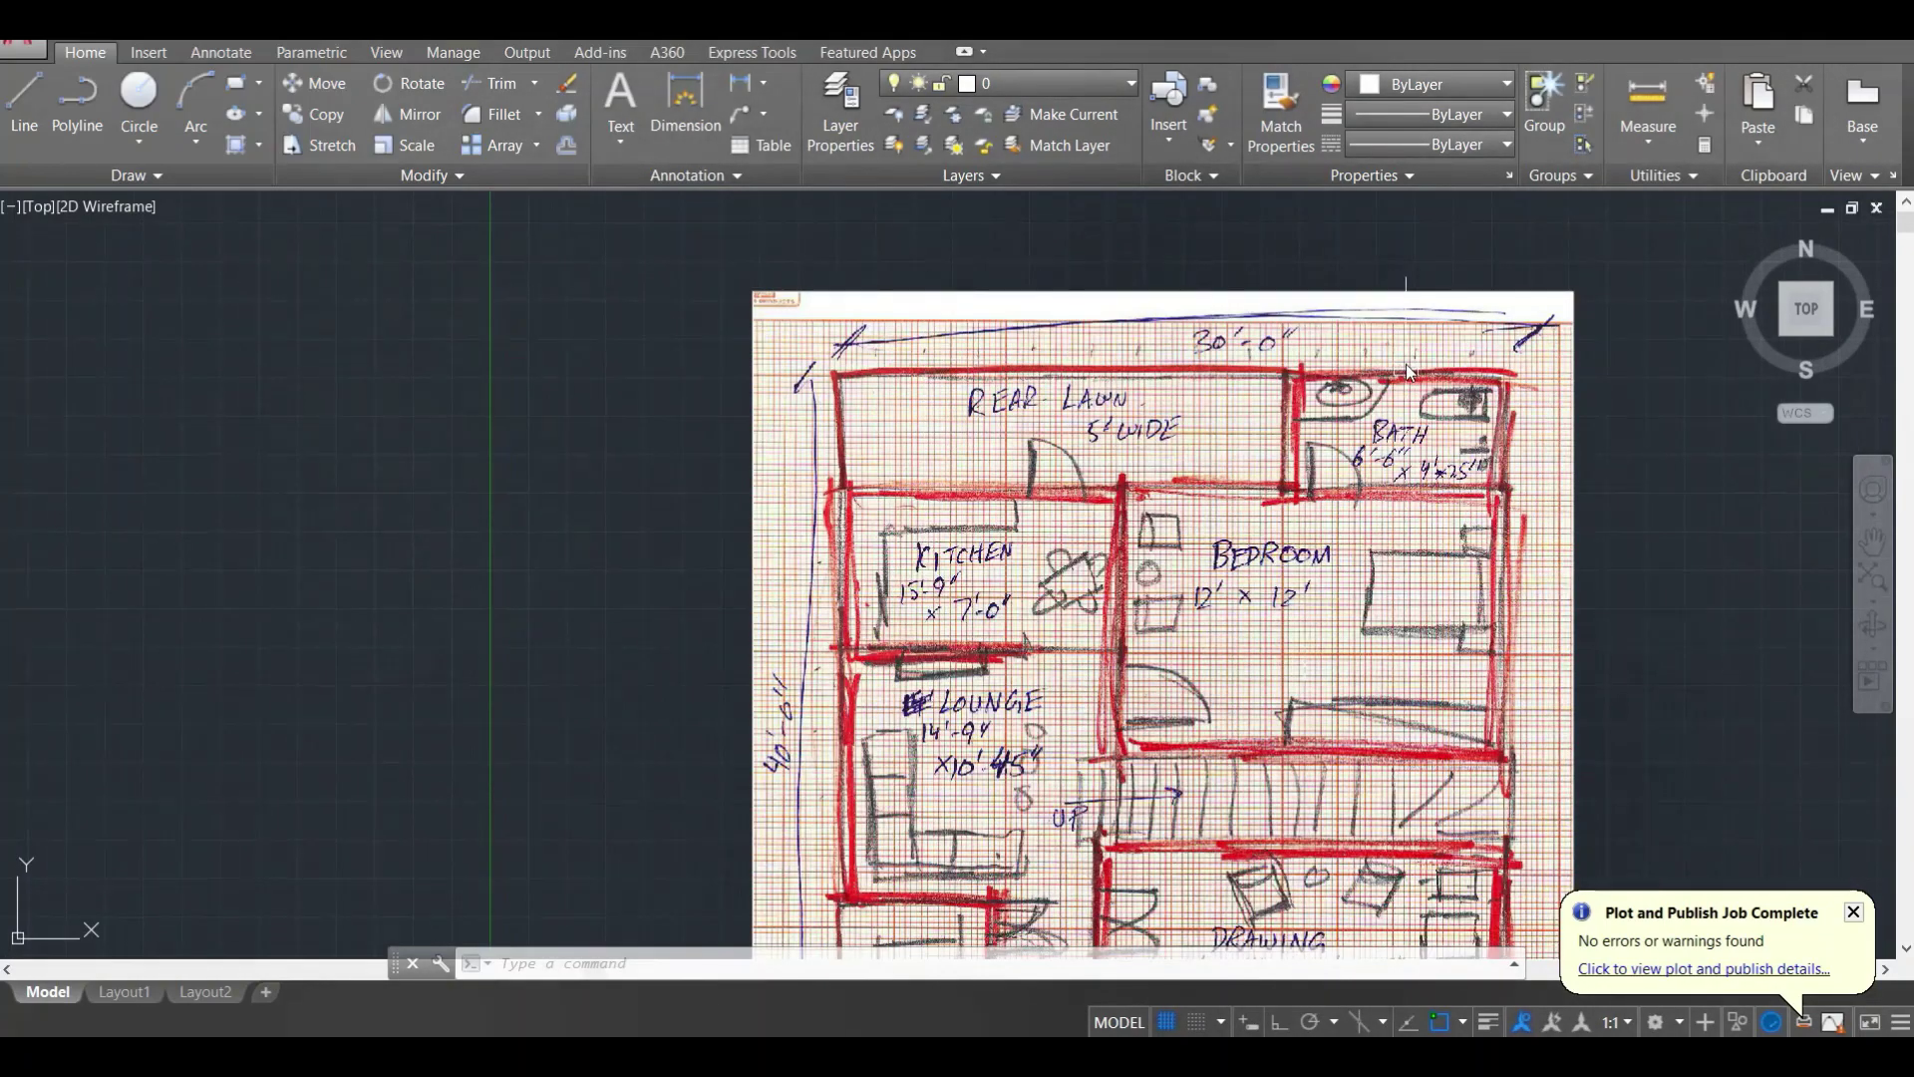
{"action": "scroll", "coordinate": [1296, 369], "scroll_direction": "down", "scroll_amount": 2}
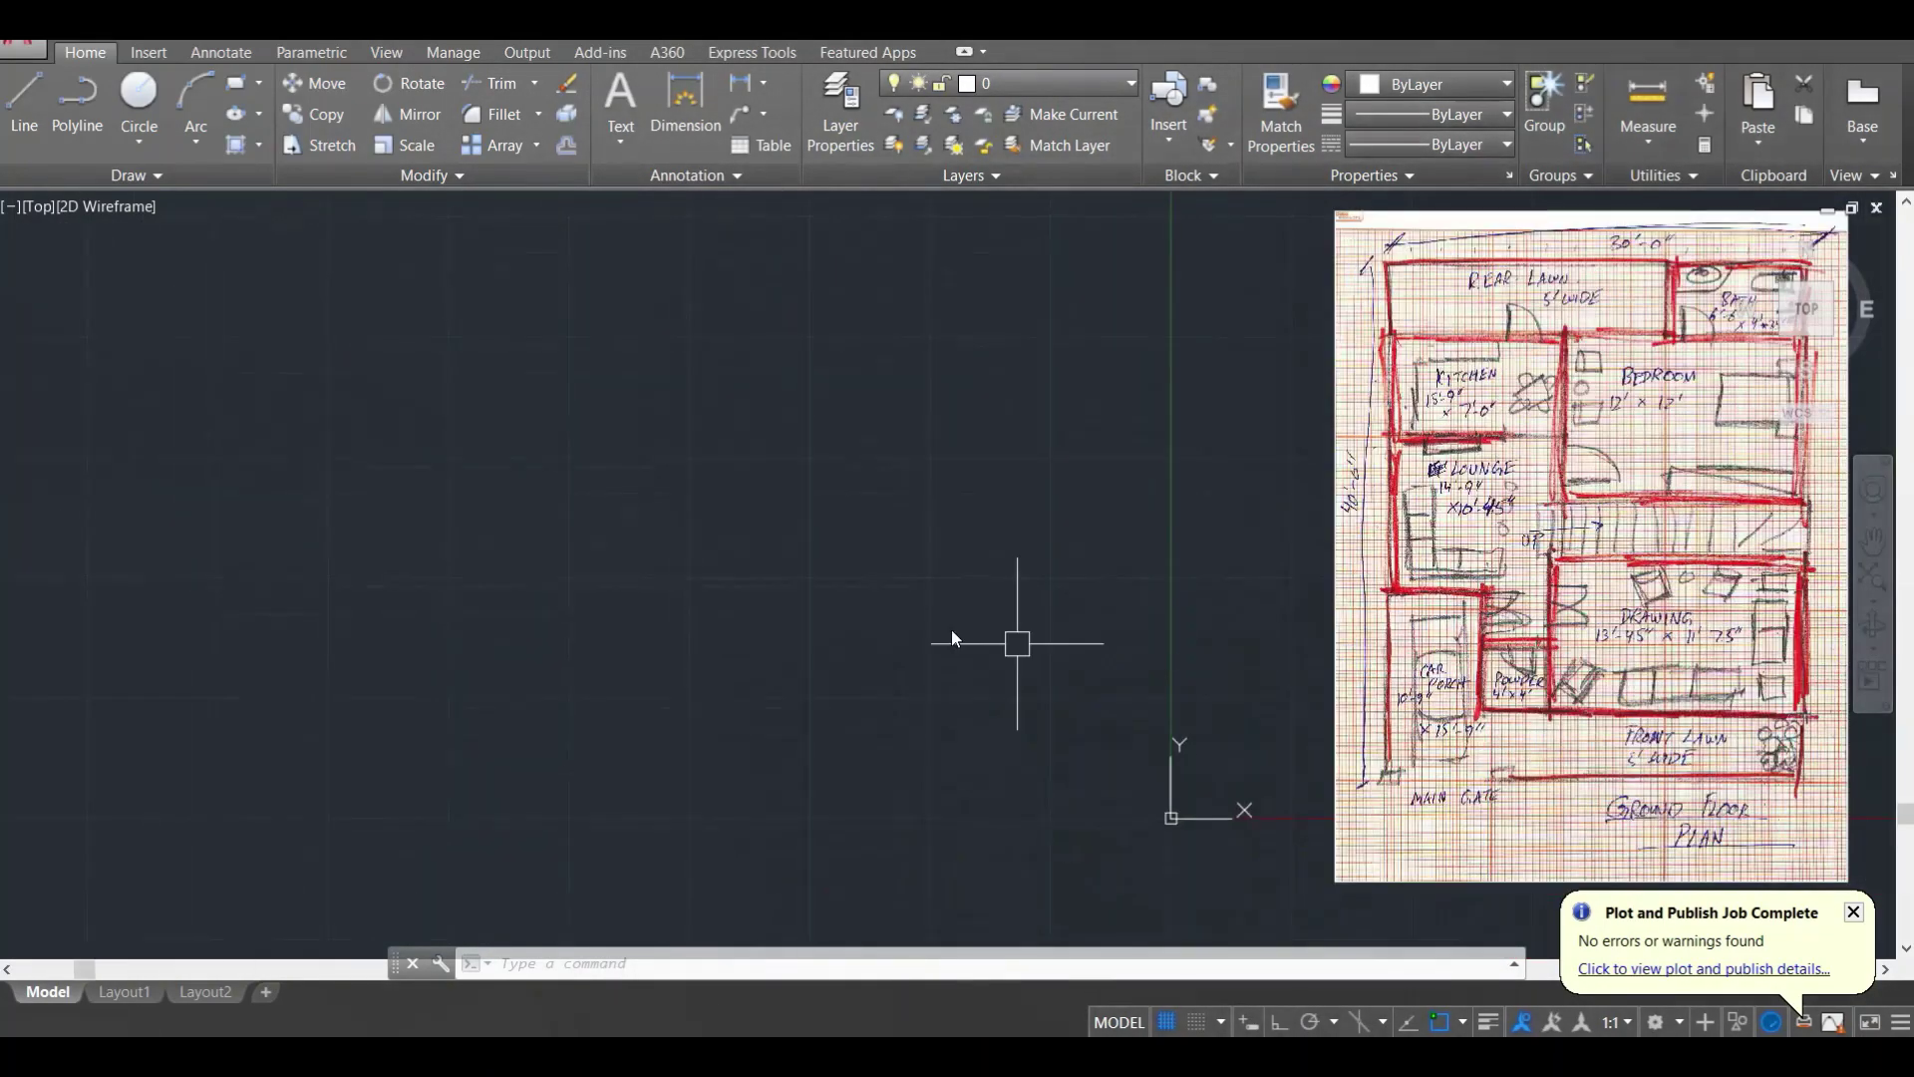
Step: Draw a horizontal 30' line in the empty area left of the sketch, with Ortho on
{"action": "type", "text": "l"}
{"action": "key", "text": "Return"}
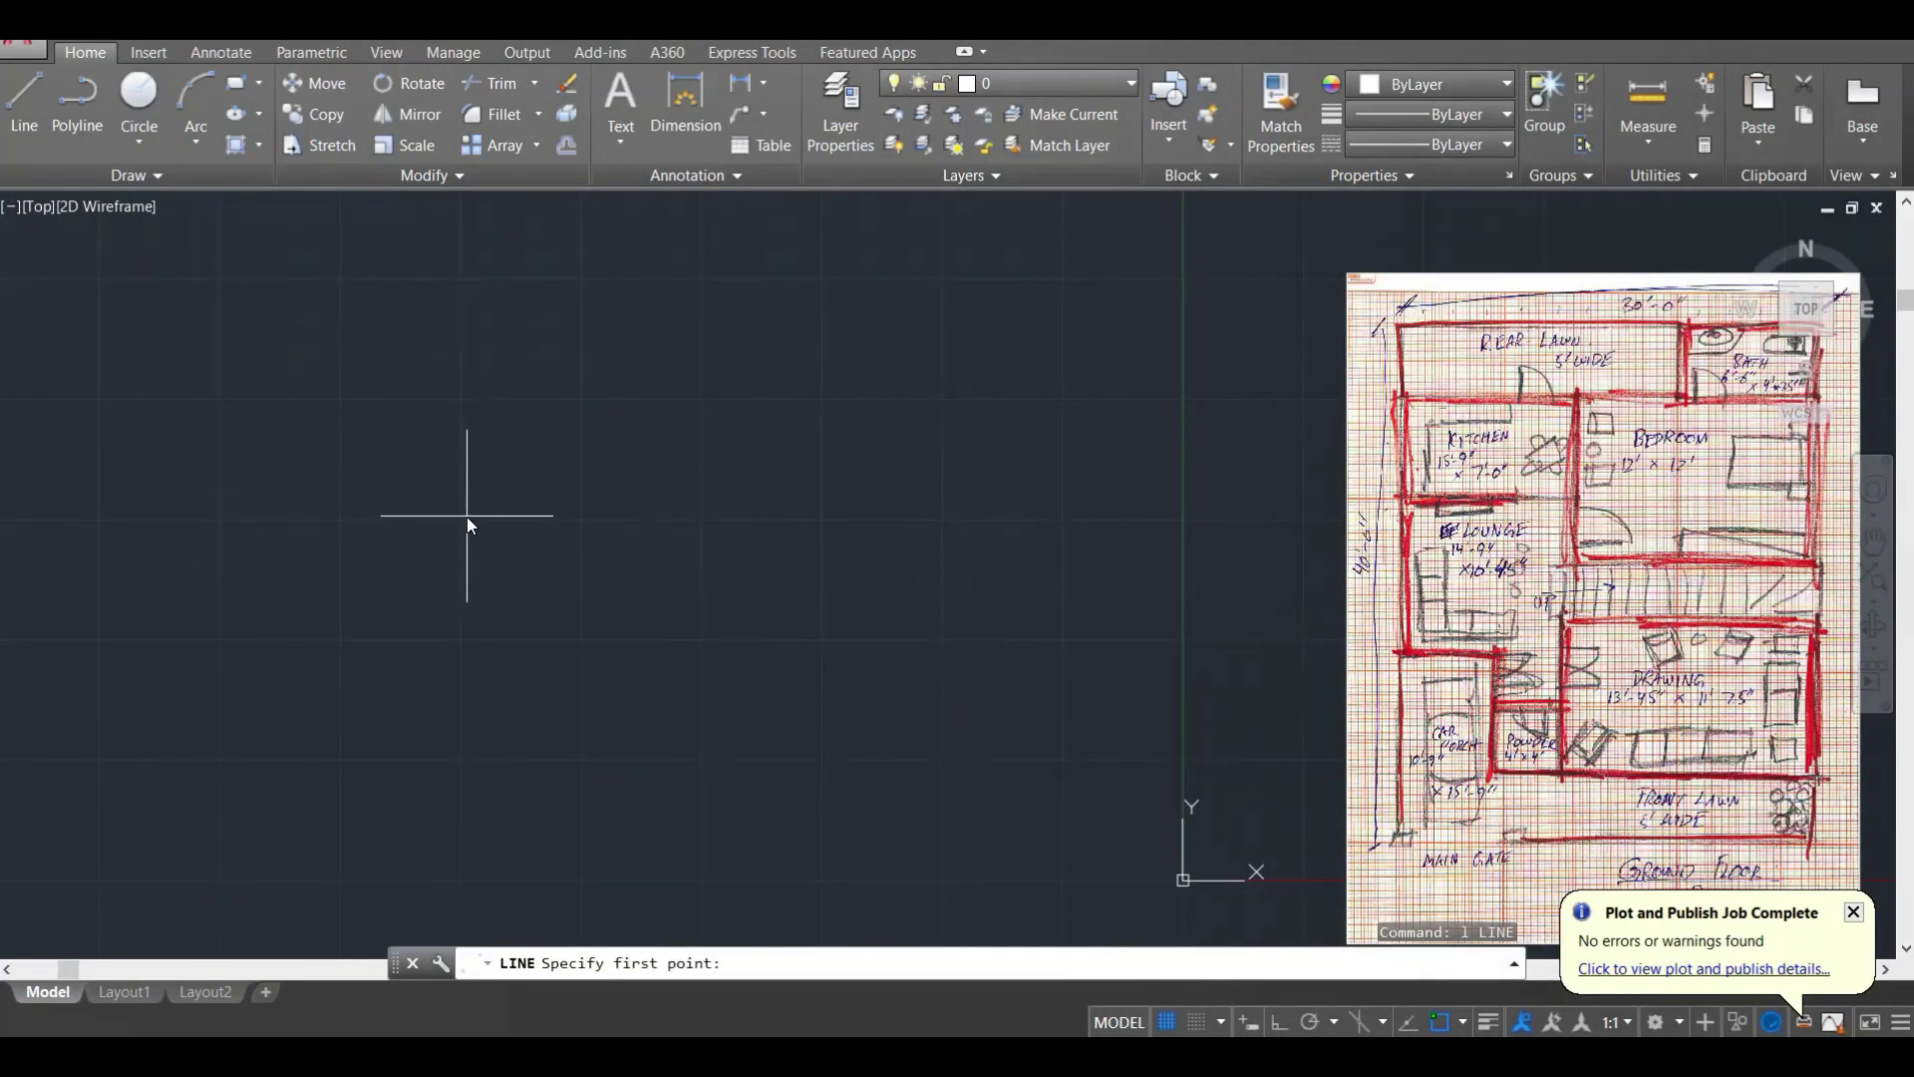
{"action": "left_click", "coordinate": [463, 540]}
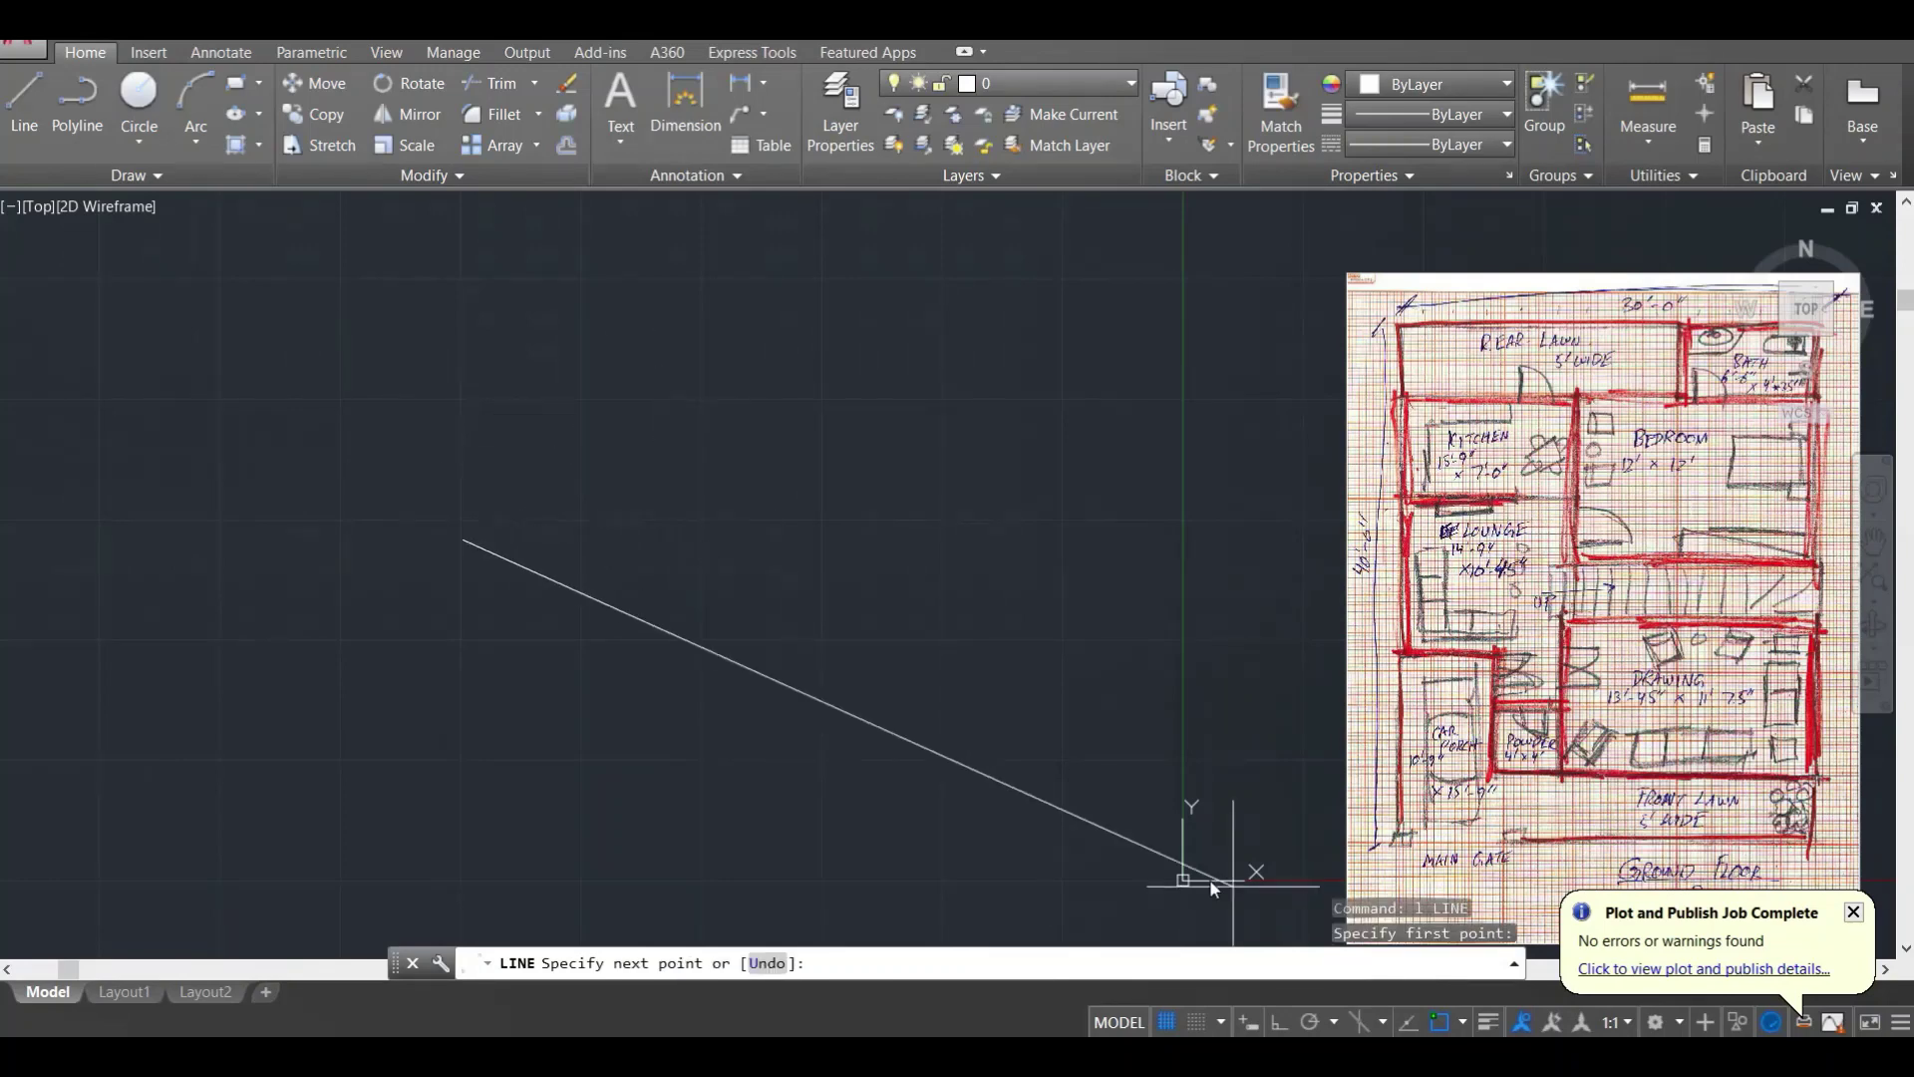
{"action": "left_click", "coordinate": [1279, 1022]}
{"action": "type", "text": "30"}
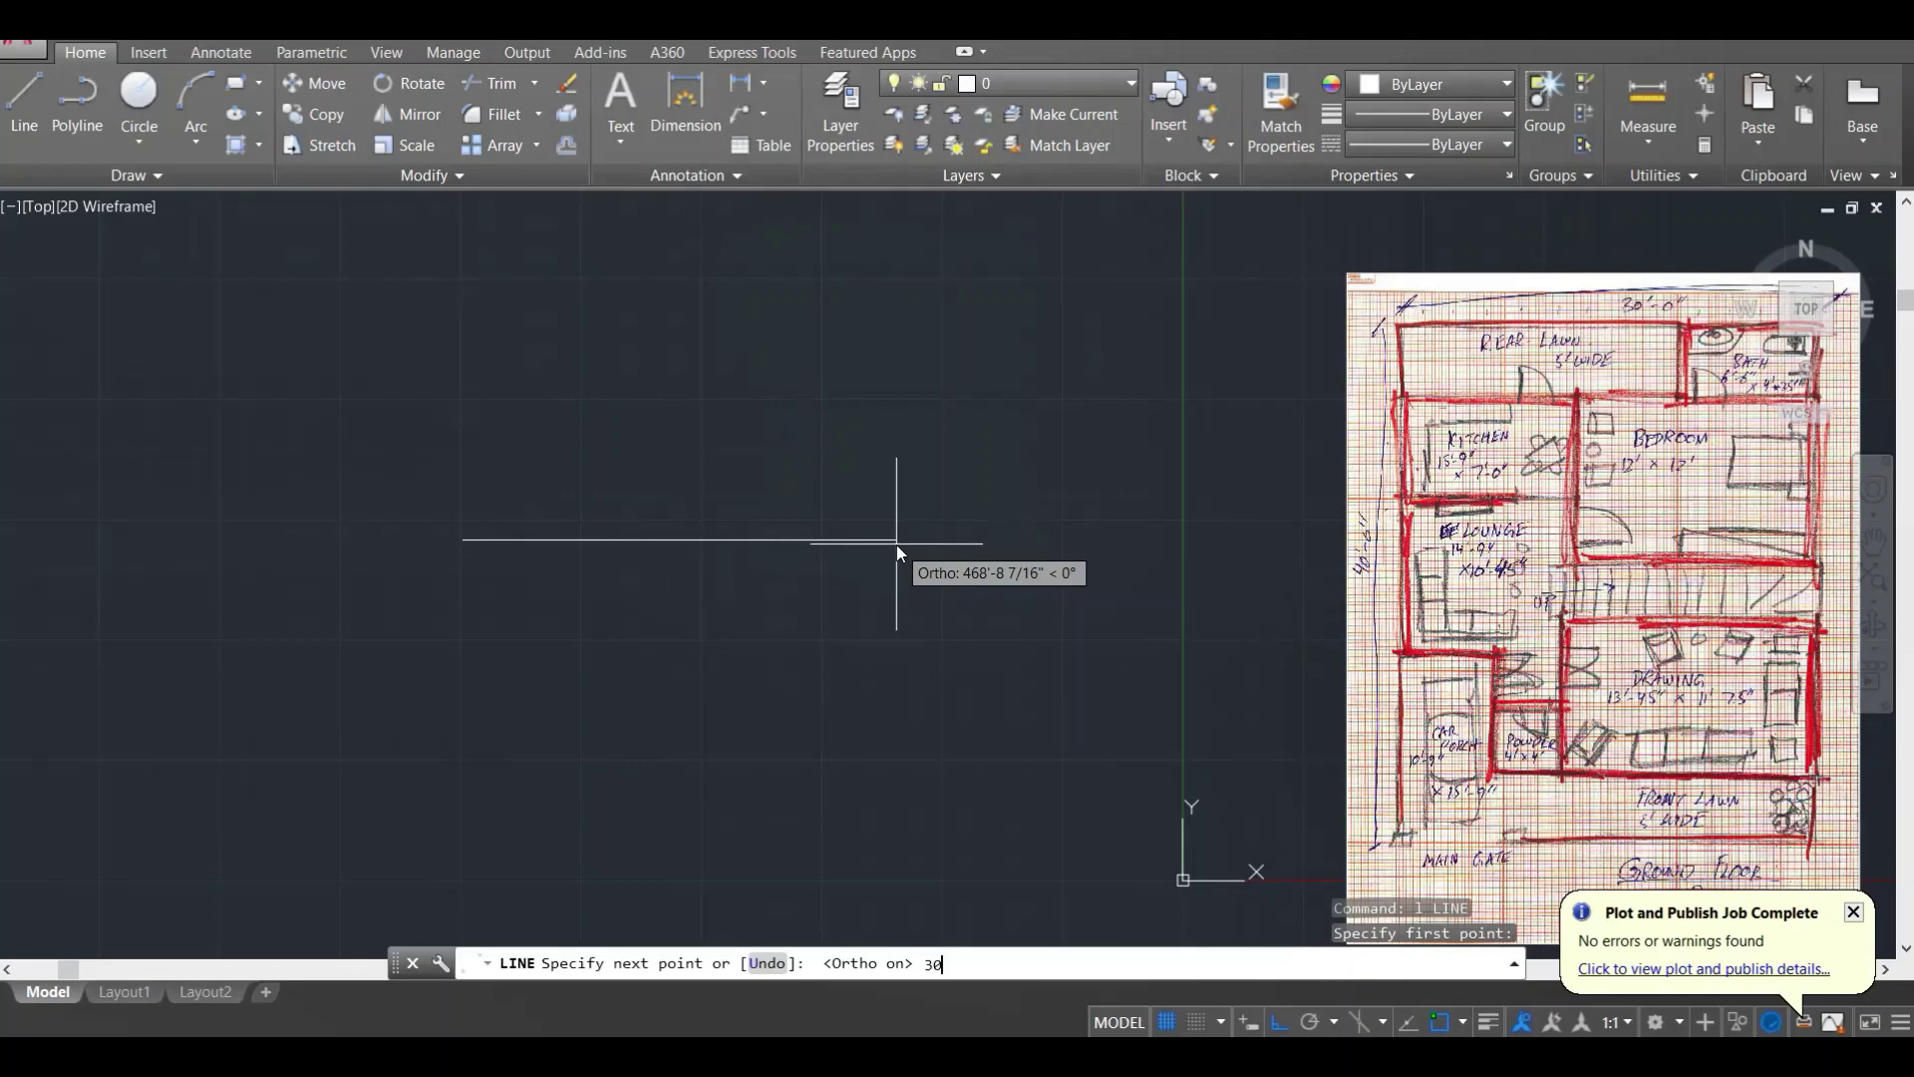
{"action": "type", "text": "'"}
{"action": "key", "text": "Return"}
{"action": "key", "text": "Escape"}
Step: Draw a vertical 40' line downward from the left end of the 30' line
{"action": "middle_click_drag", "start_coordinate": [405, 540], "coordinate": [493, 503]}
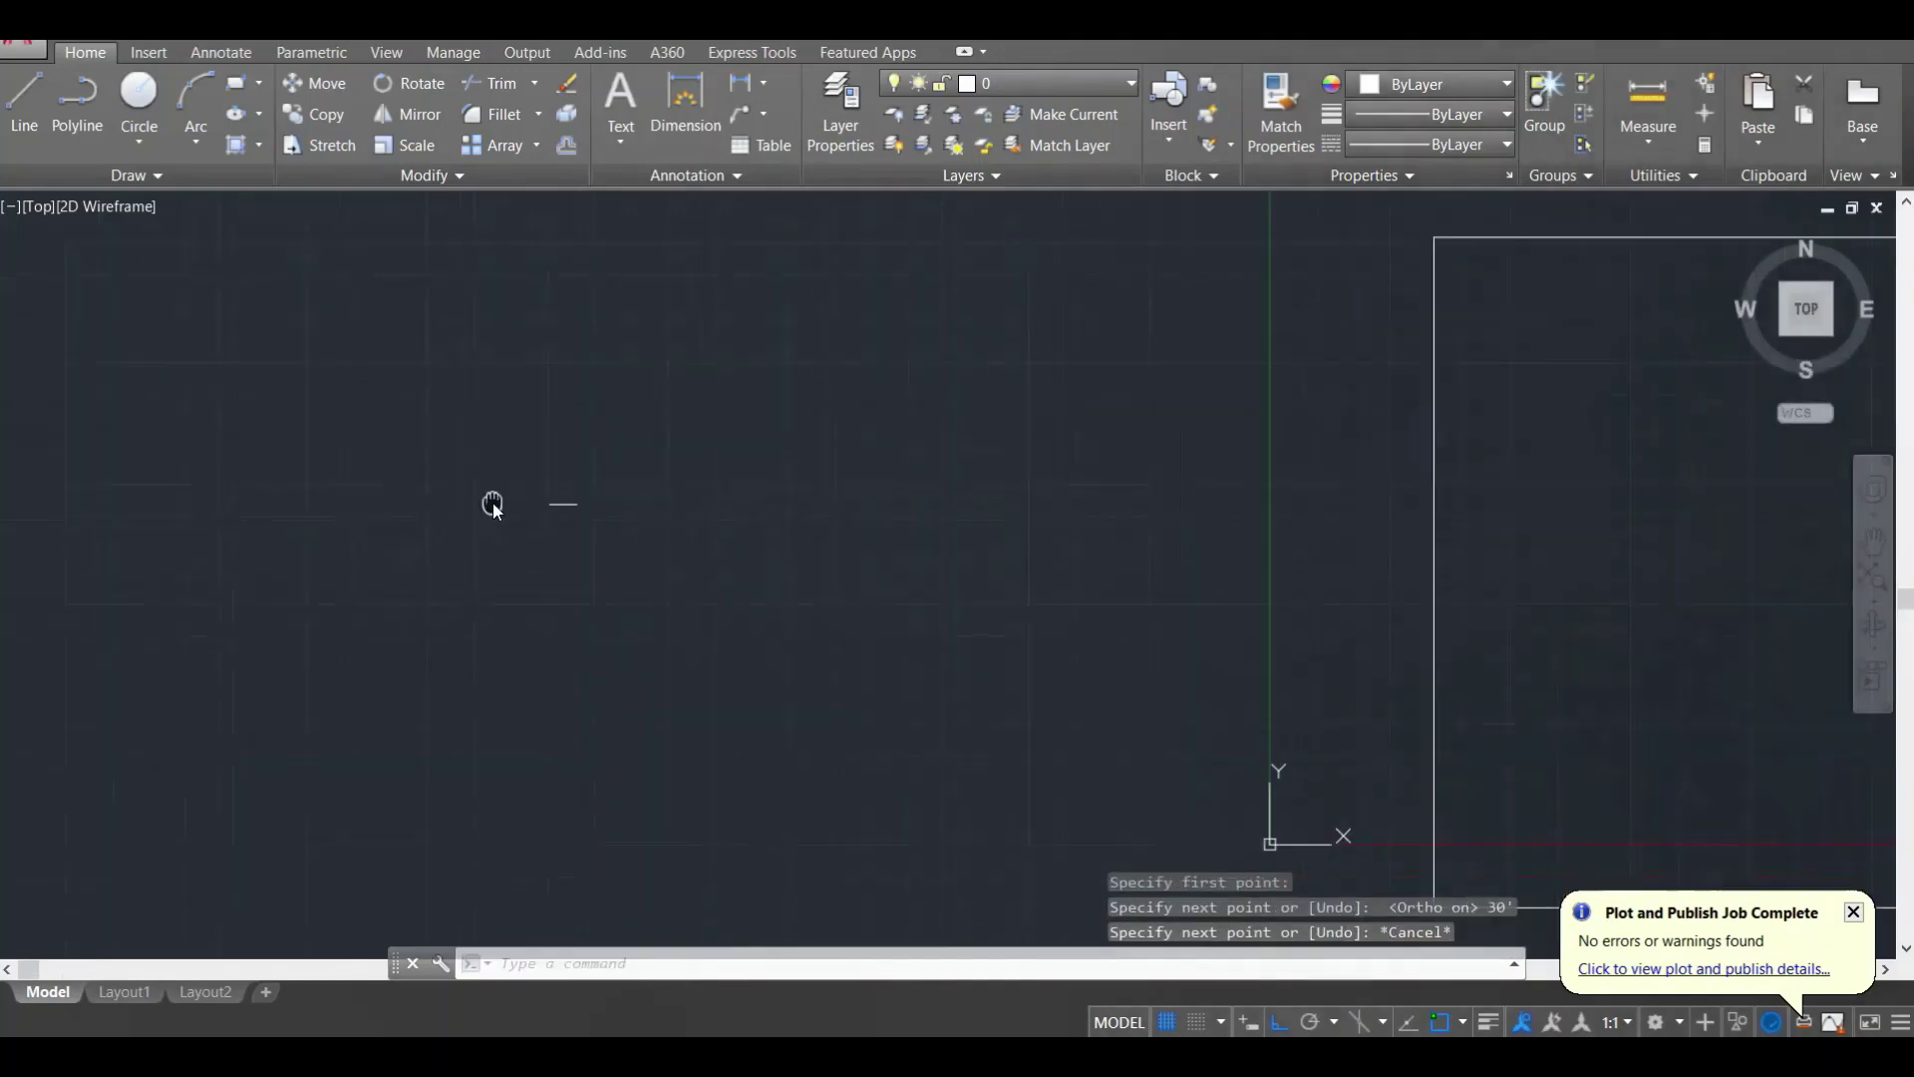
{"action": "type", "text": "l"}
{"action": "key", "text": "Return"}
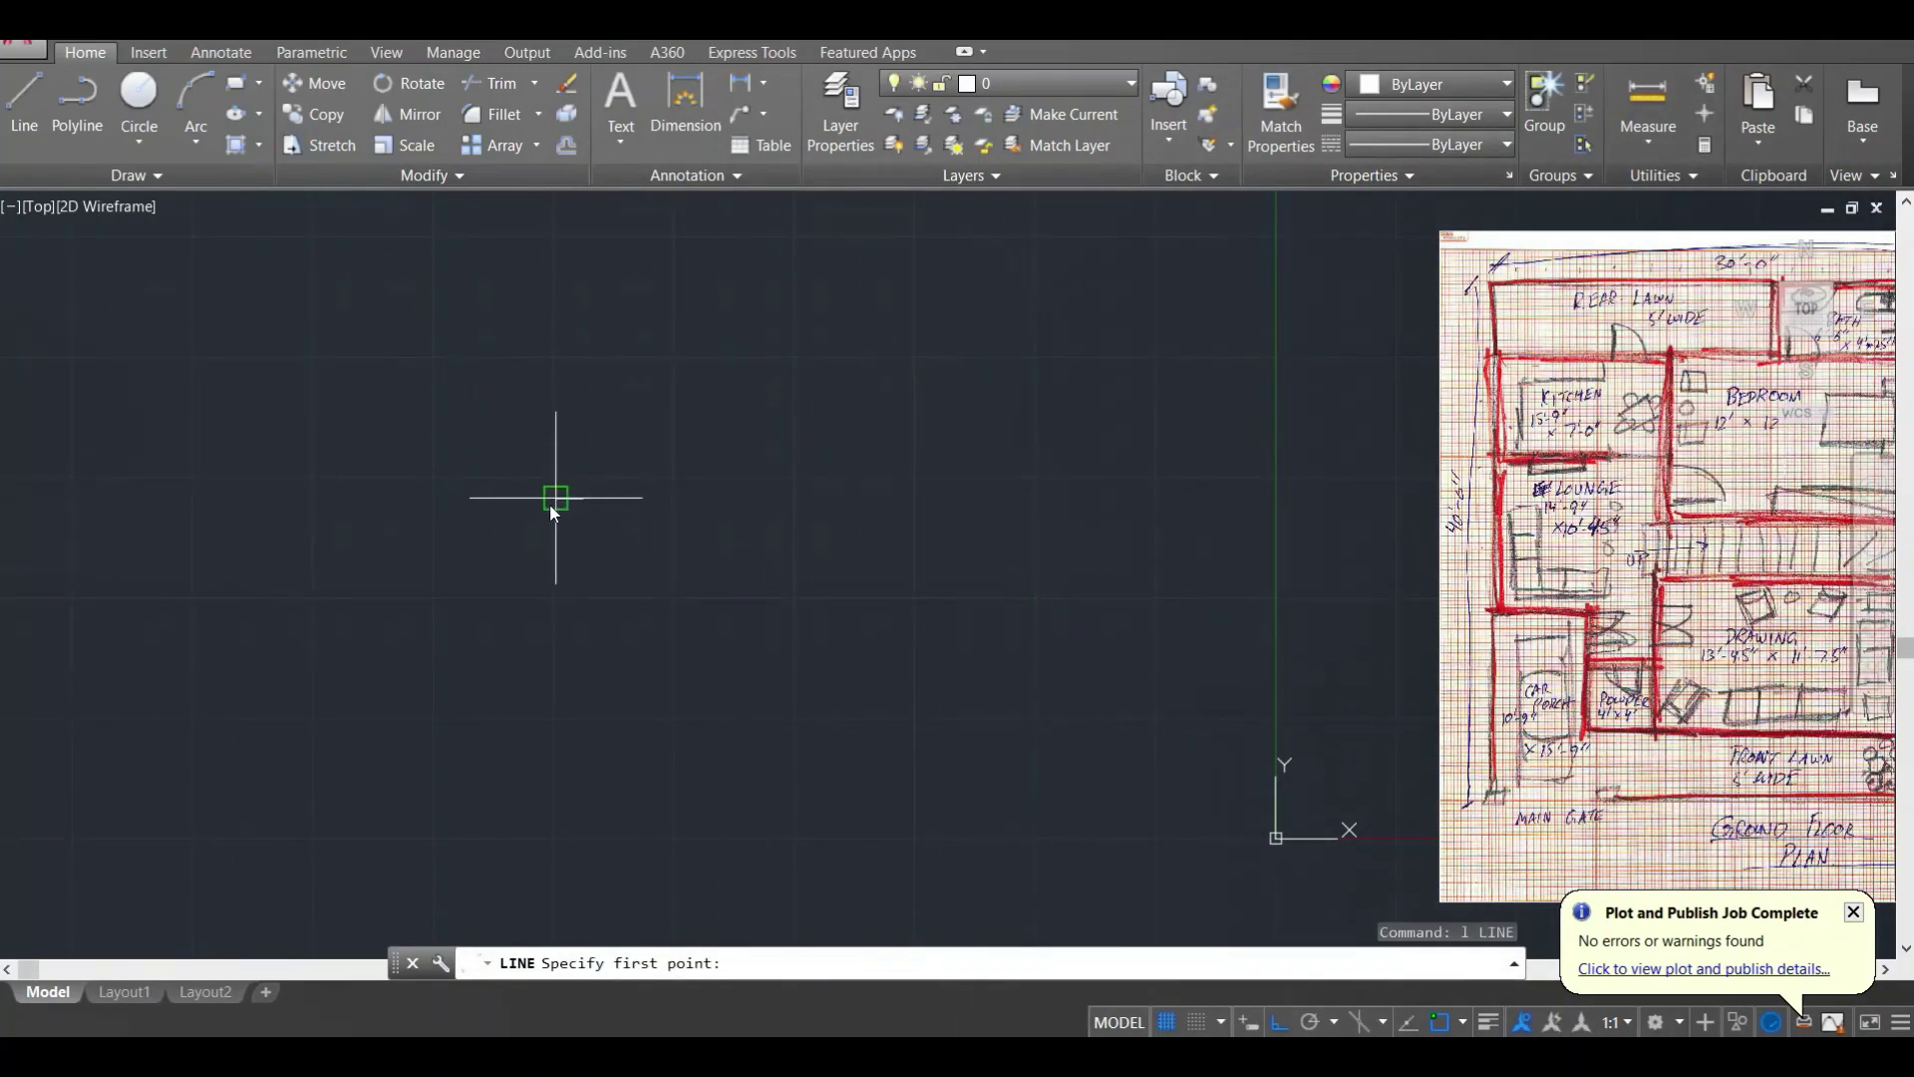
{"action": "left_click", "coordinate": [555, 497]}
{"action": "type", "text": "40'"}
{"action": "key", "text": "Return"}
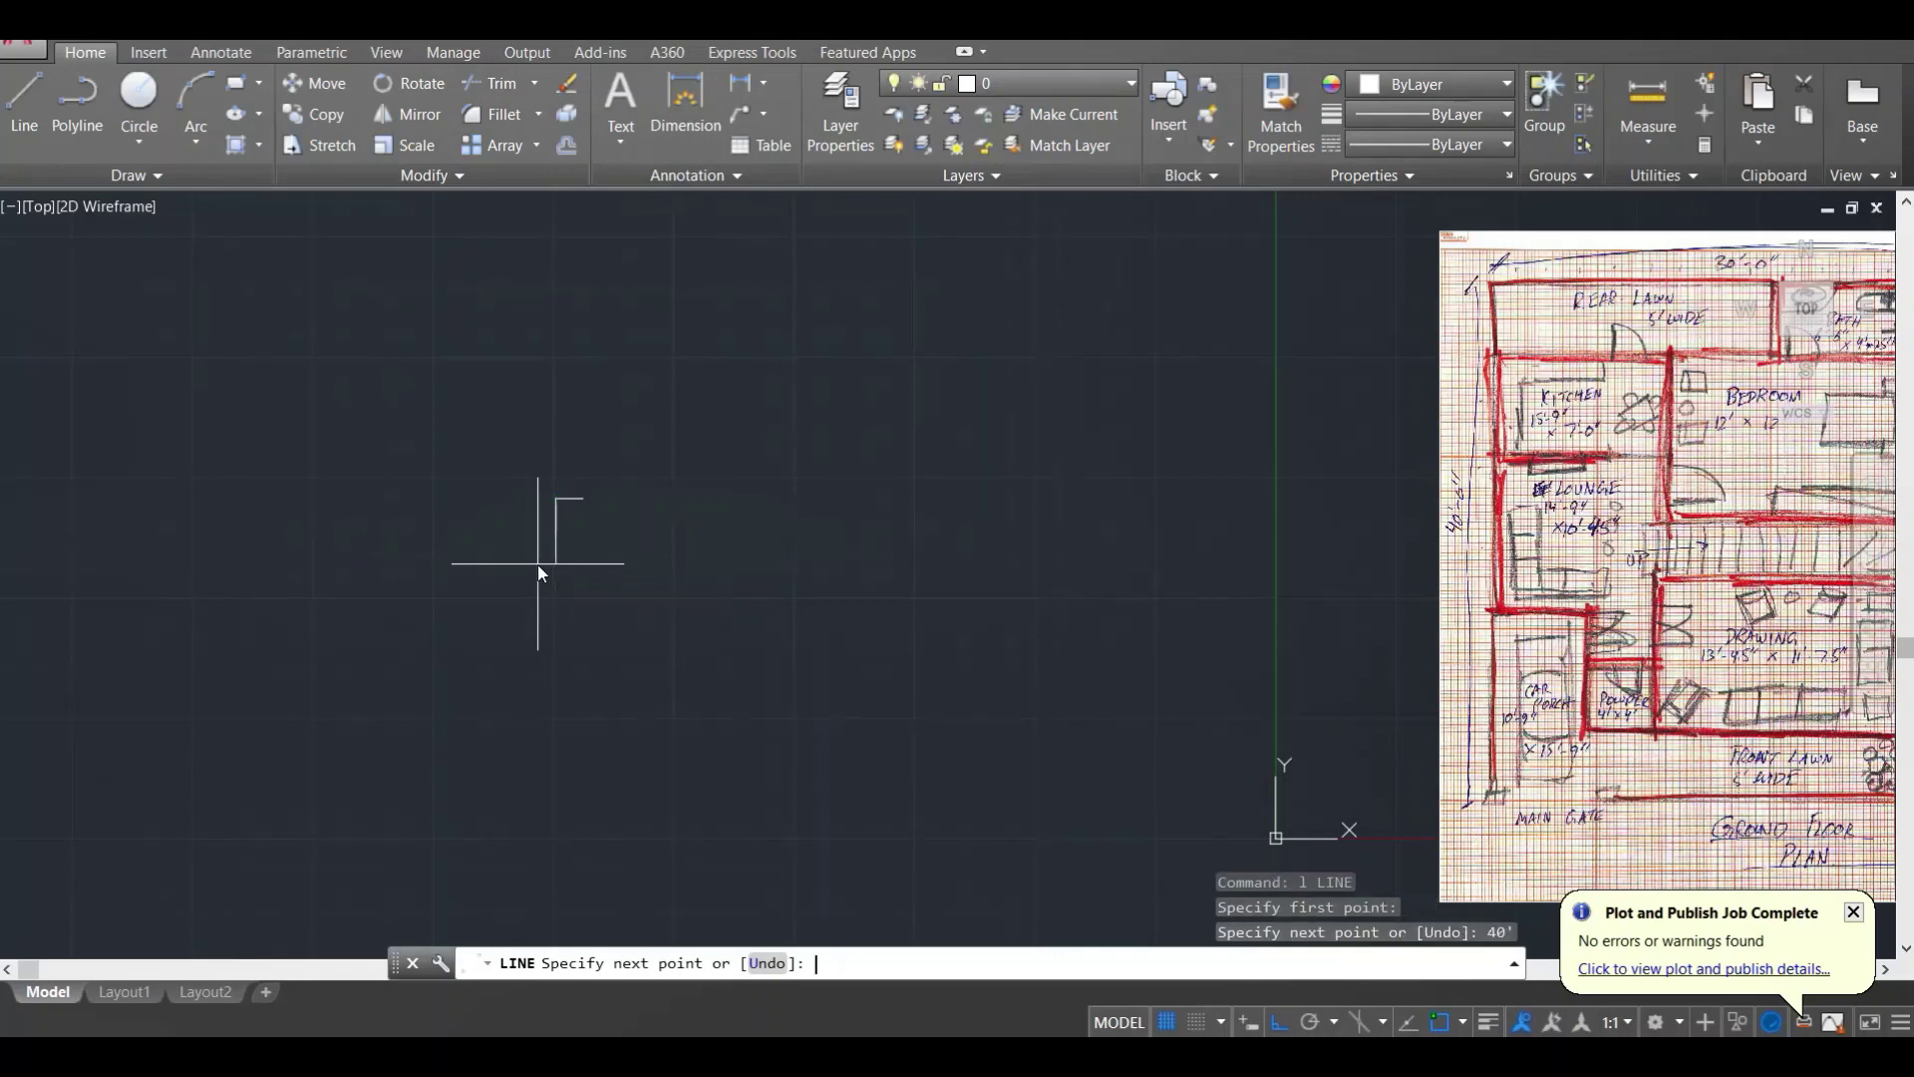
{"action": "key", "text": "Escape"}
Step: Move the two reference lines horizontally to the Y axis, close to the sketch image
{"action": "scroll", "coordinate": [643, 554], "scroll_direction": "down", "scroll_amount": 4}
{"action": "scroll", "coordinate": [750, 555], "scroll_direction": "up", "scroll_amount": 2}
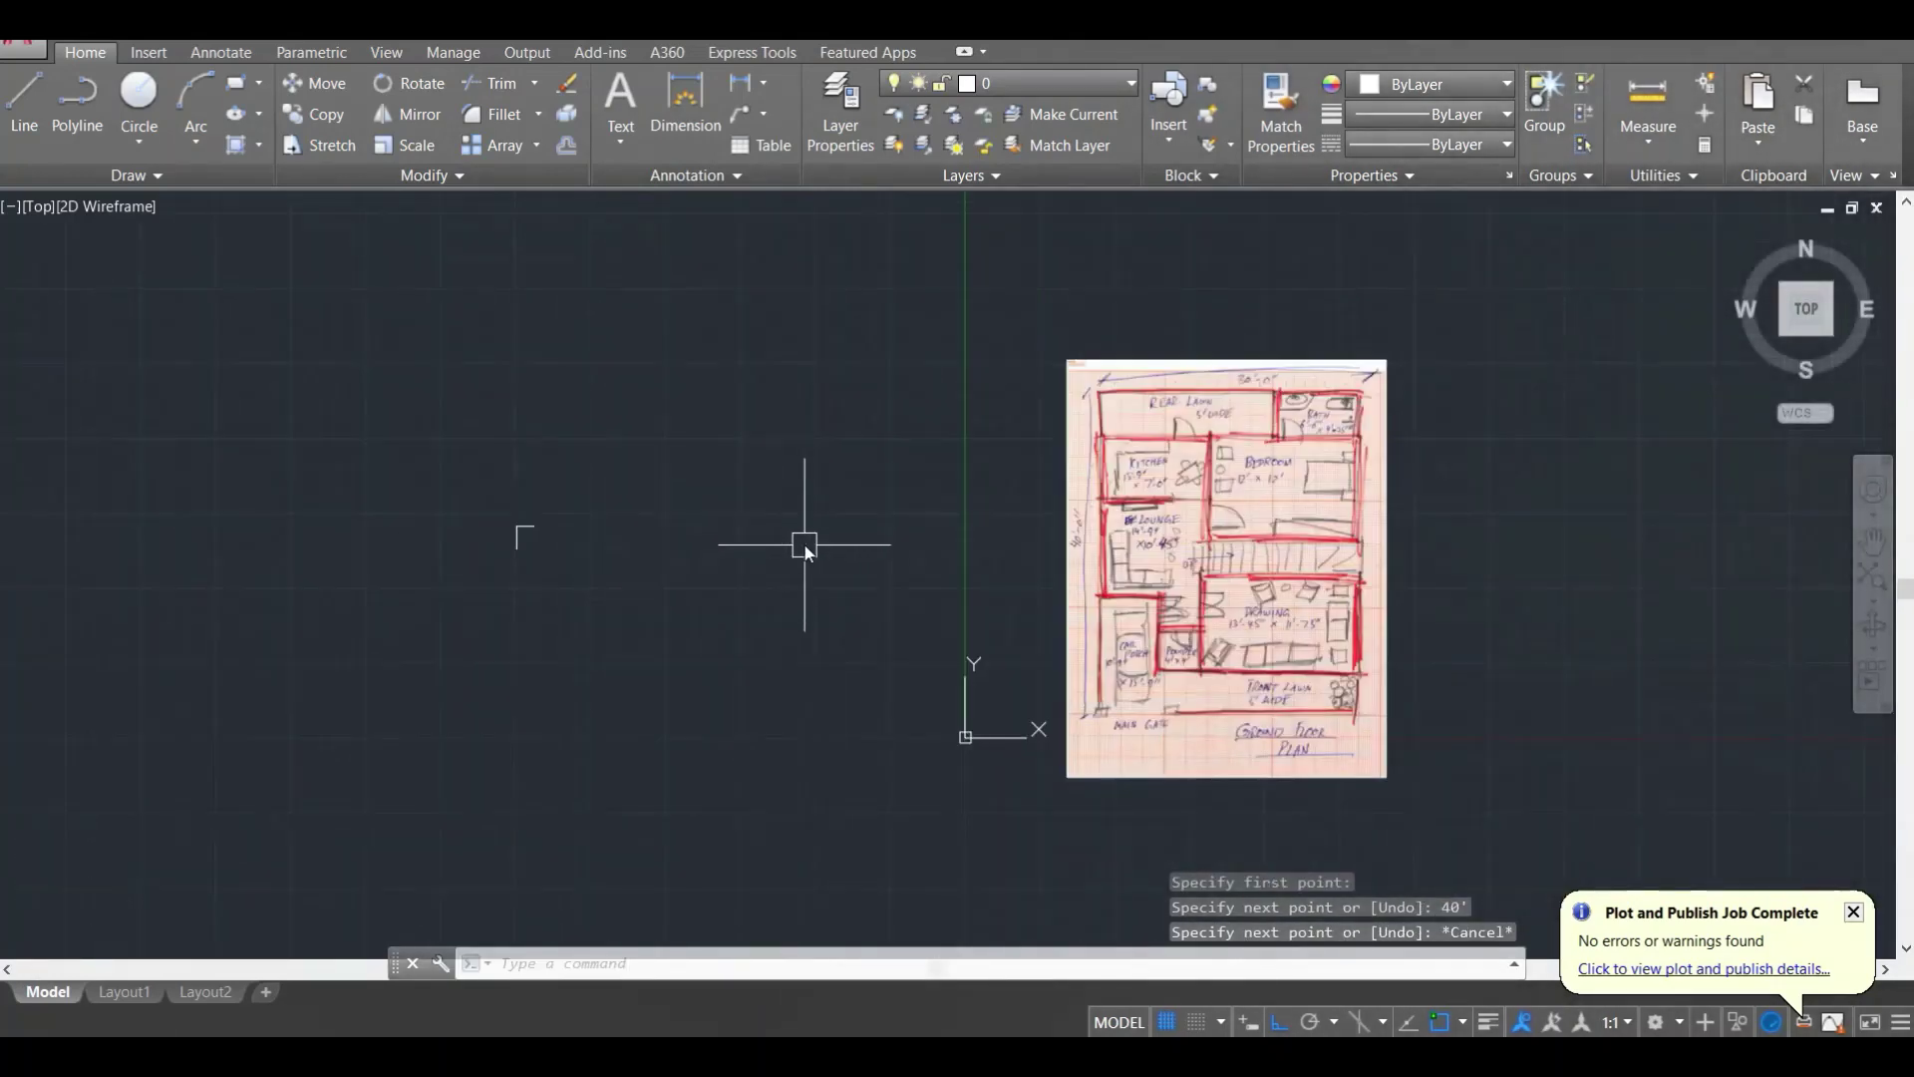
{"action": "left_click", "coordinate": [670, 570]}
{"action": "type", "text": "m"}
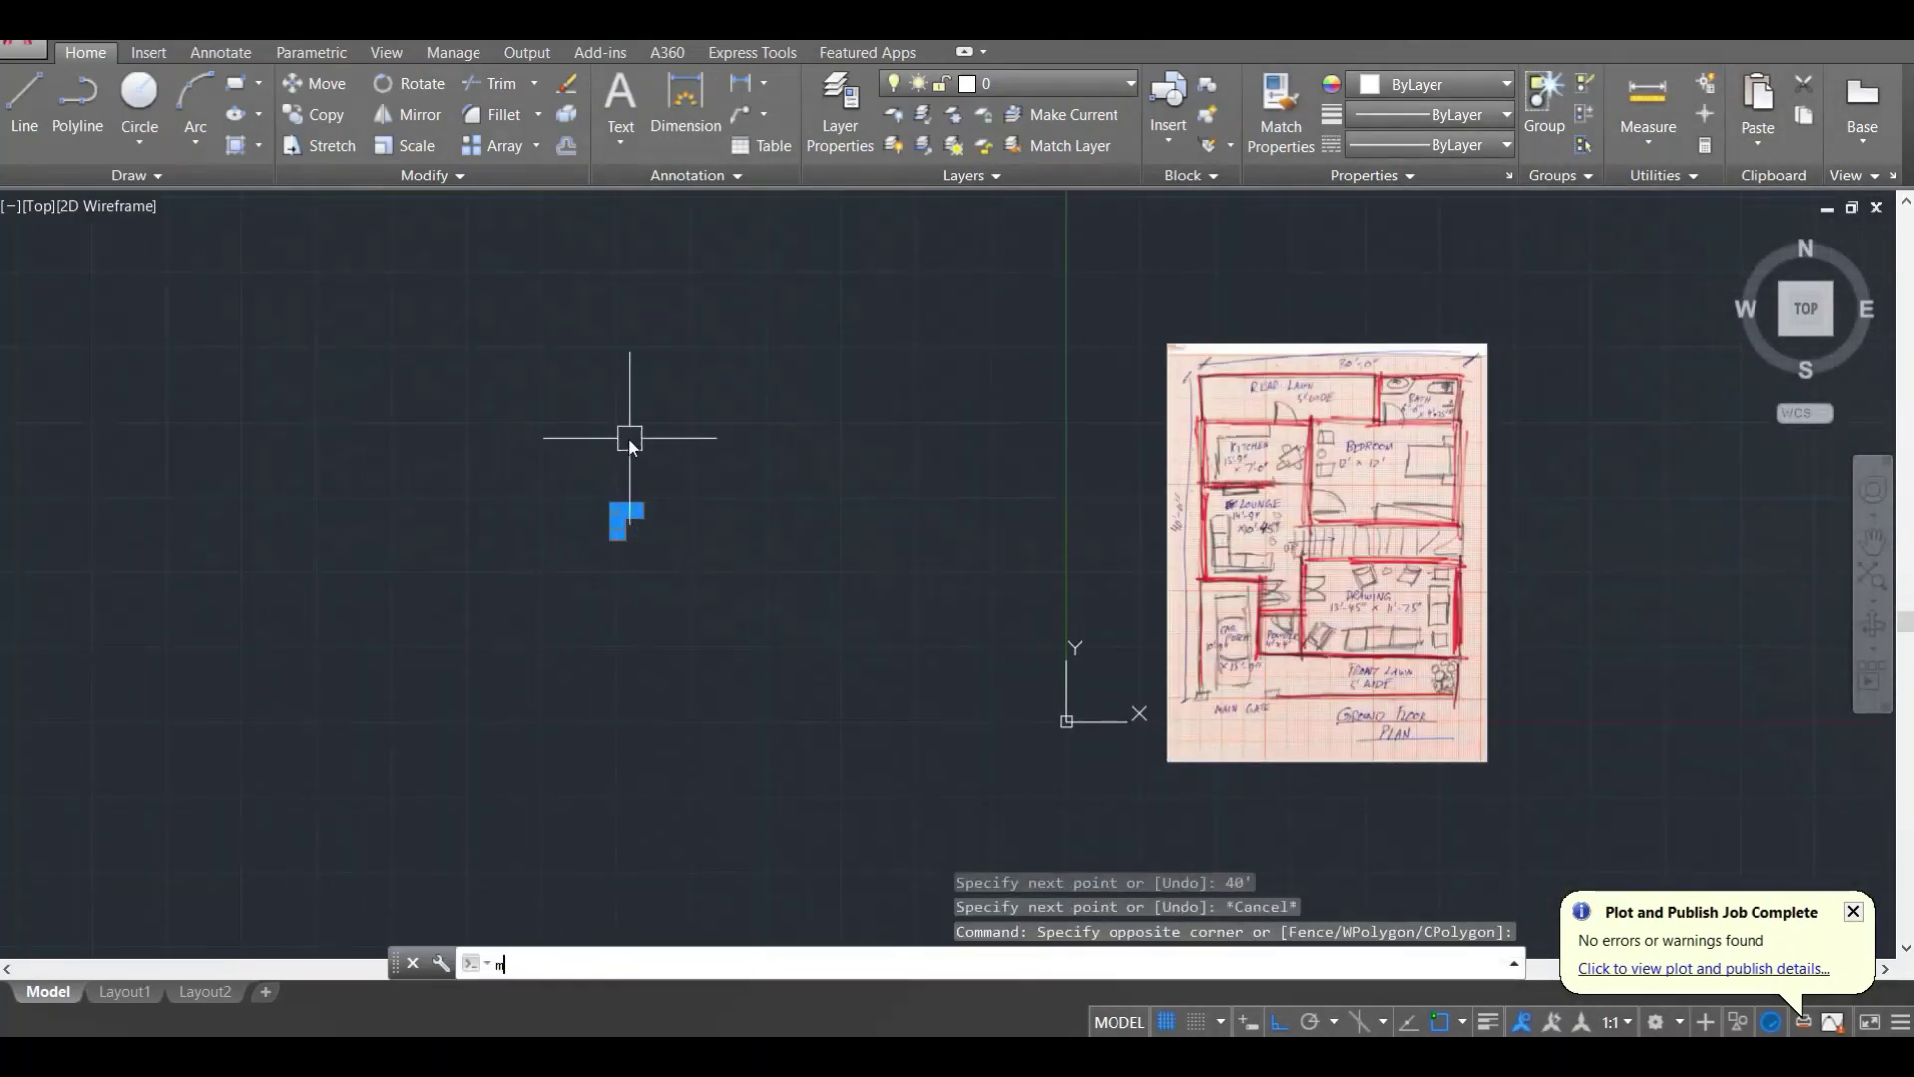
{"action": "key", "text": "Return"}
{"action": "left_click", "coordinate": [632, 434]}
{"action": "left_click", "coordinate": [1065, 432]}
{"action": "key", "text": "Escape"}
{"action": "key", "text": "Escape"}
Step: Scale the sketch image by a factor of .2 from a base point on its top edge
{"action": "left_click", "coordinate": [1530, 771]}
{"action": "left_click", "coordinate": [1459, 707]}
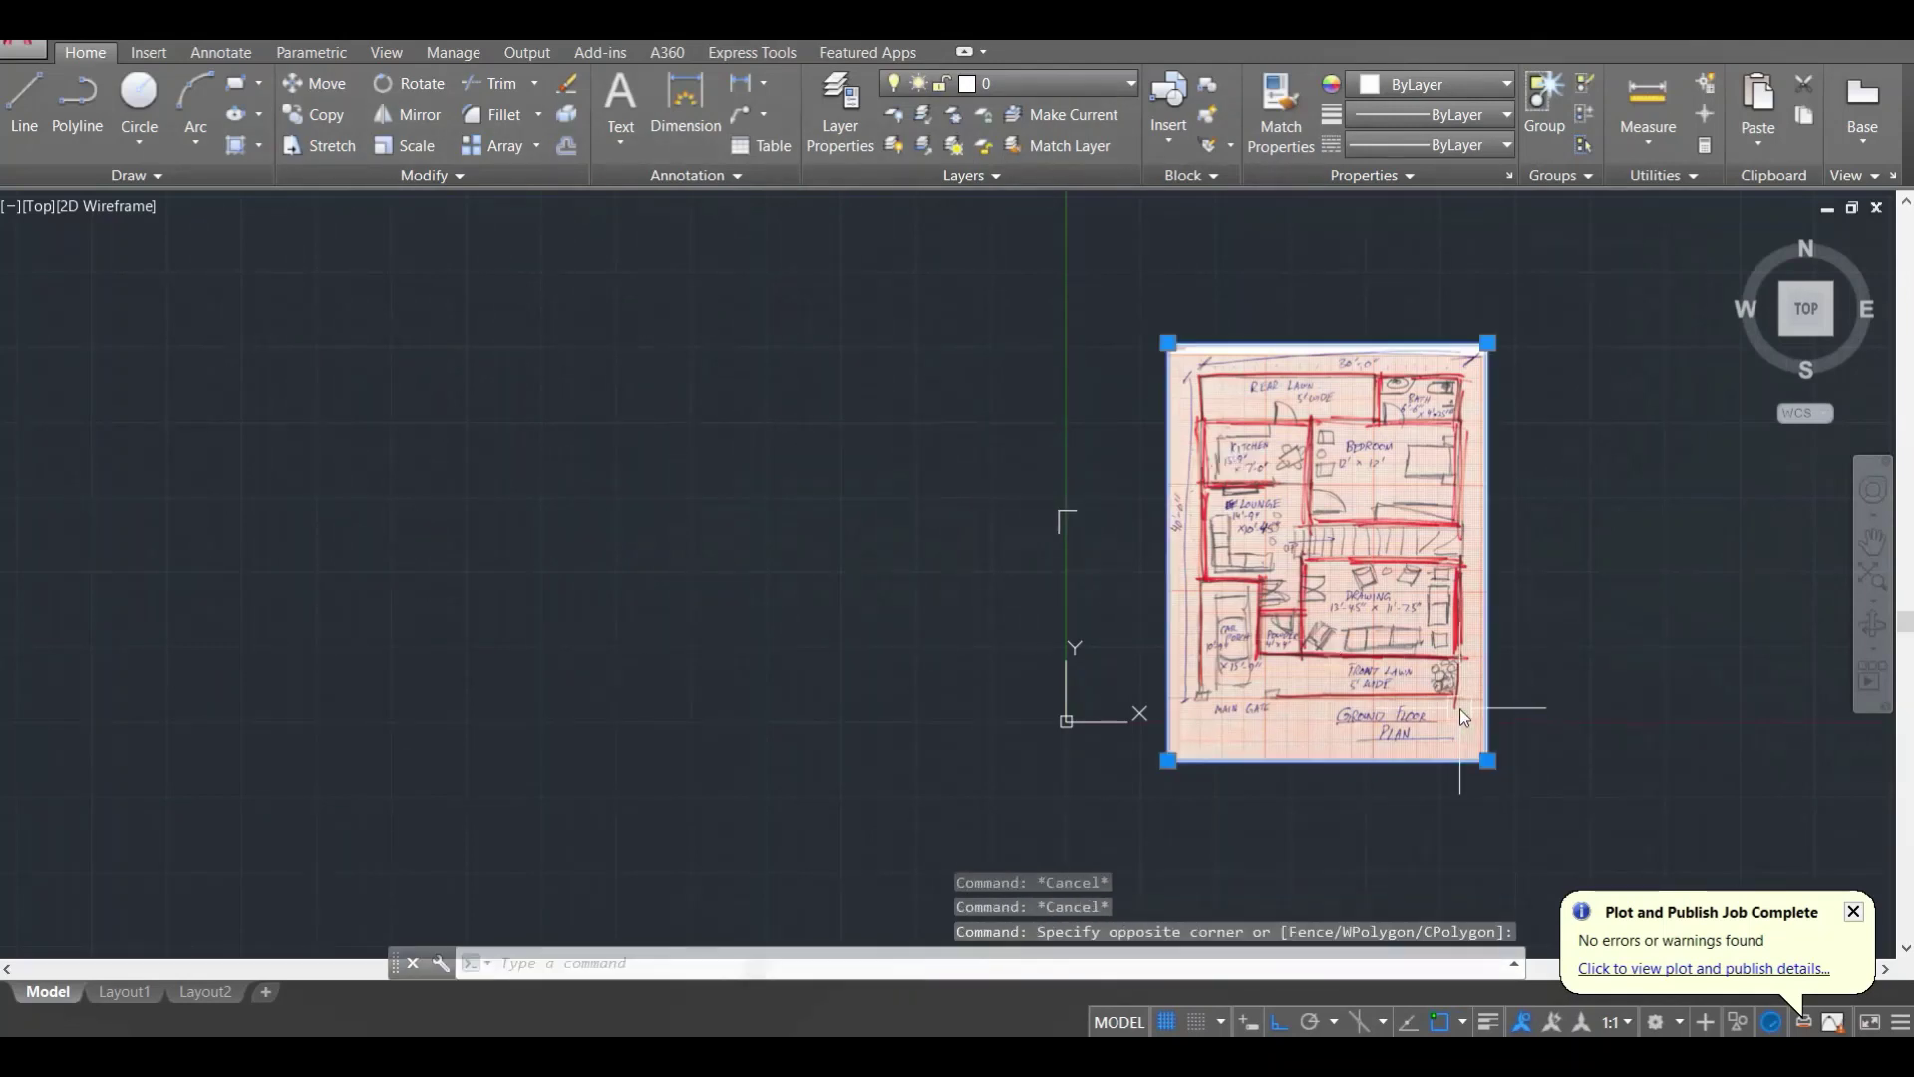
{"action": "type", "text": "sc"}
{"action": "key", "text": "Return"}
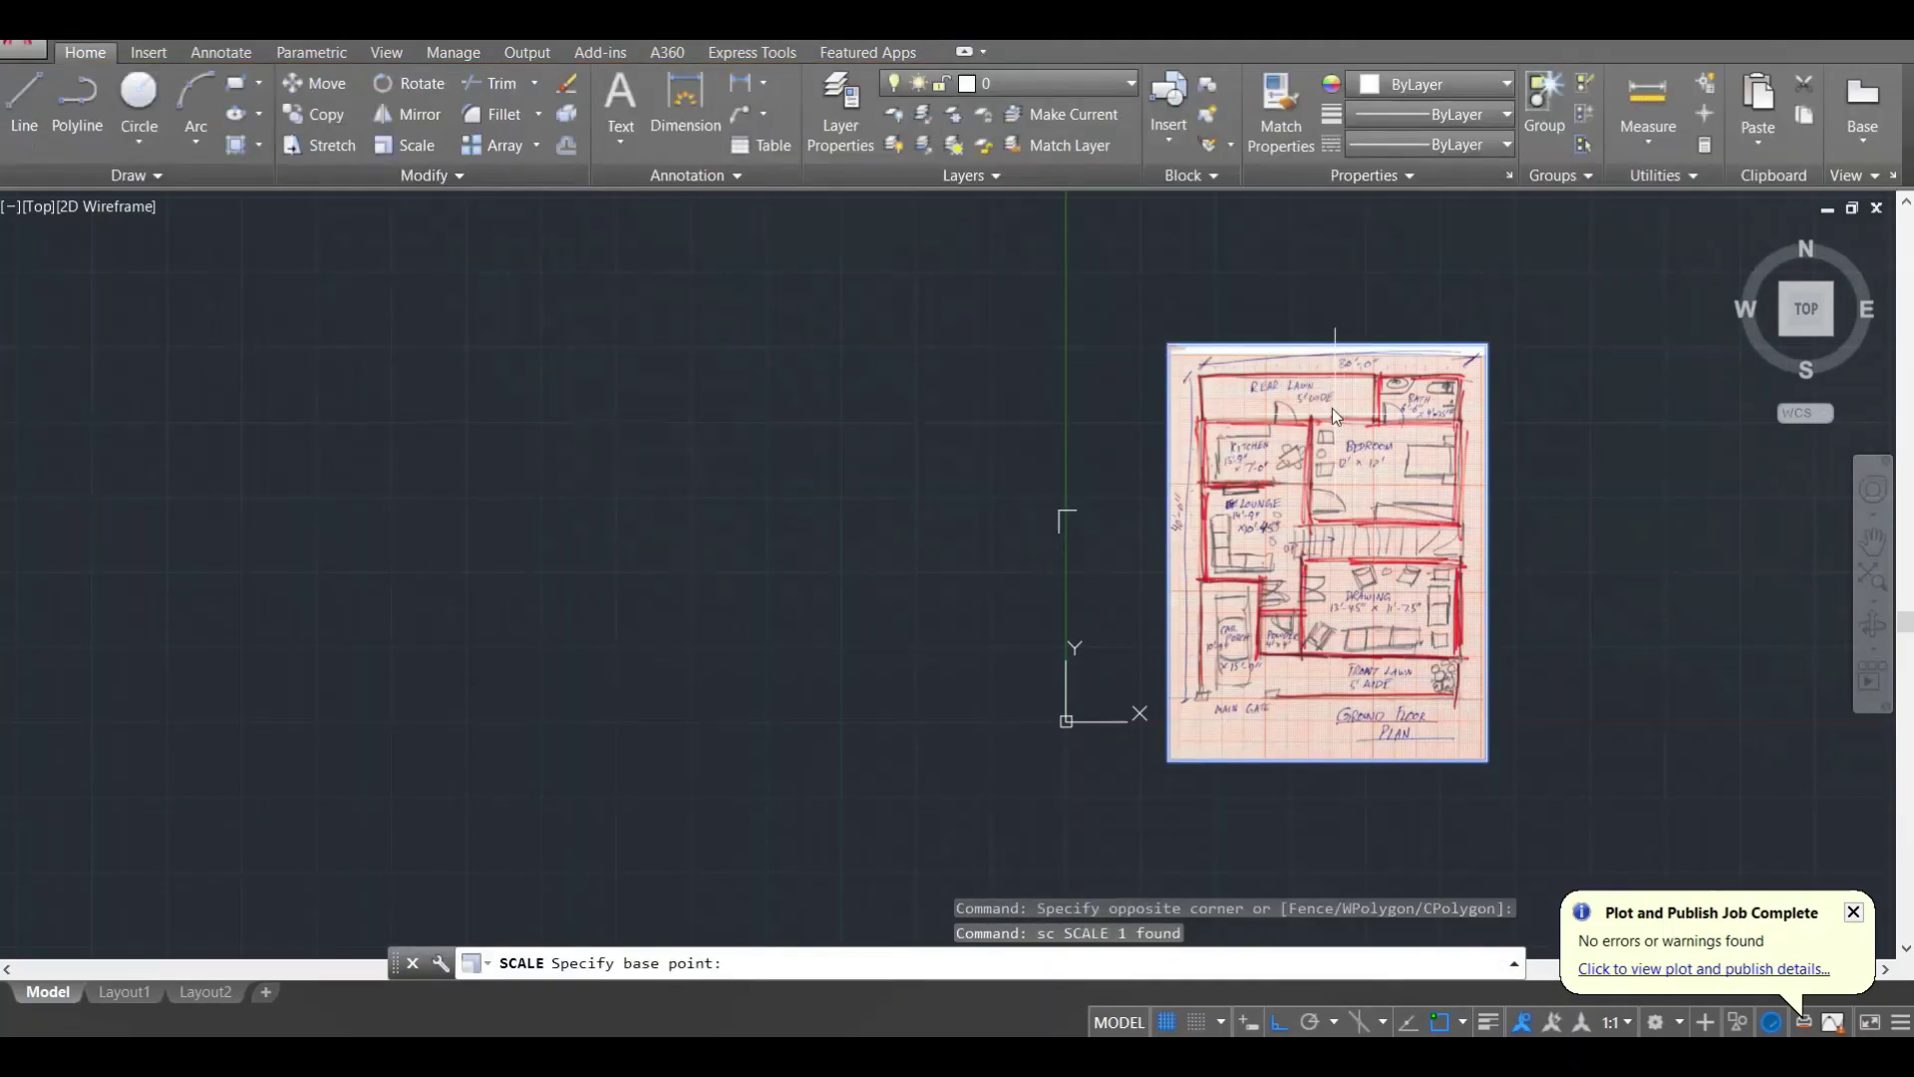
{"action": "left_click", "coordinate": [1311, 323]}
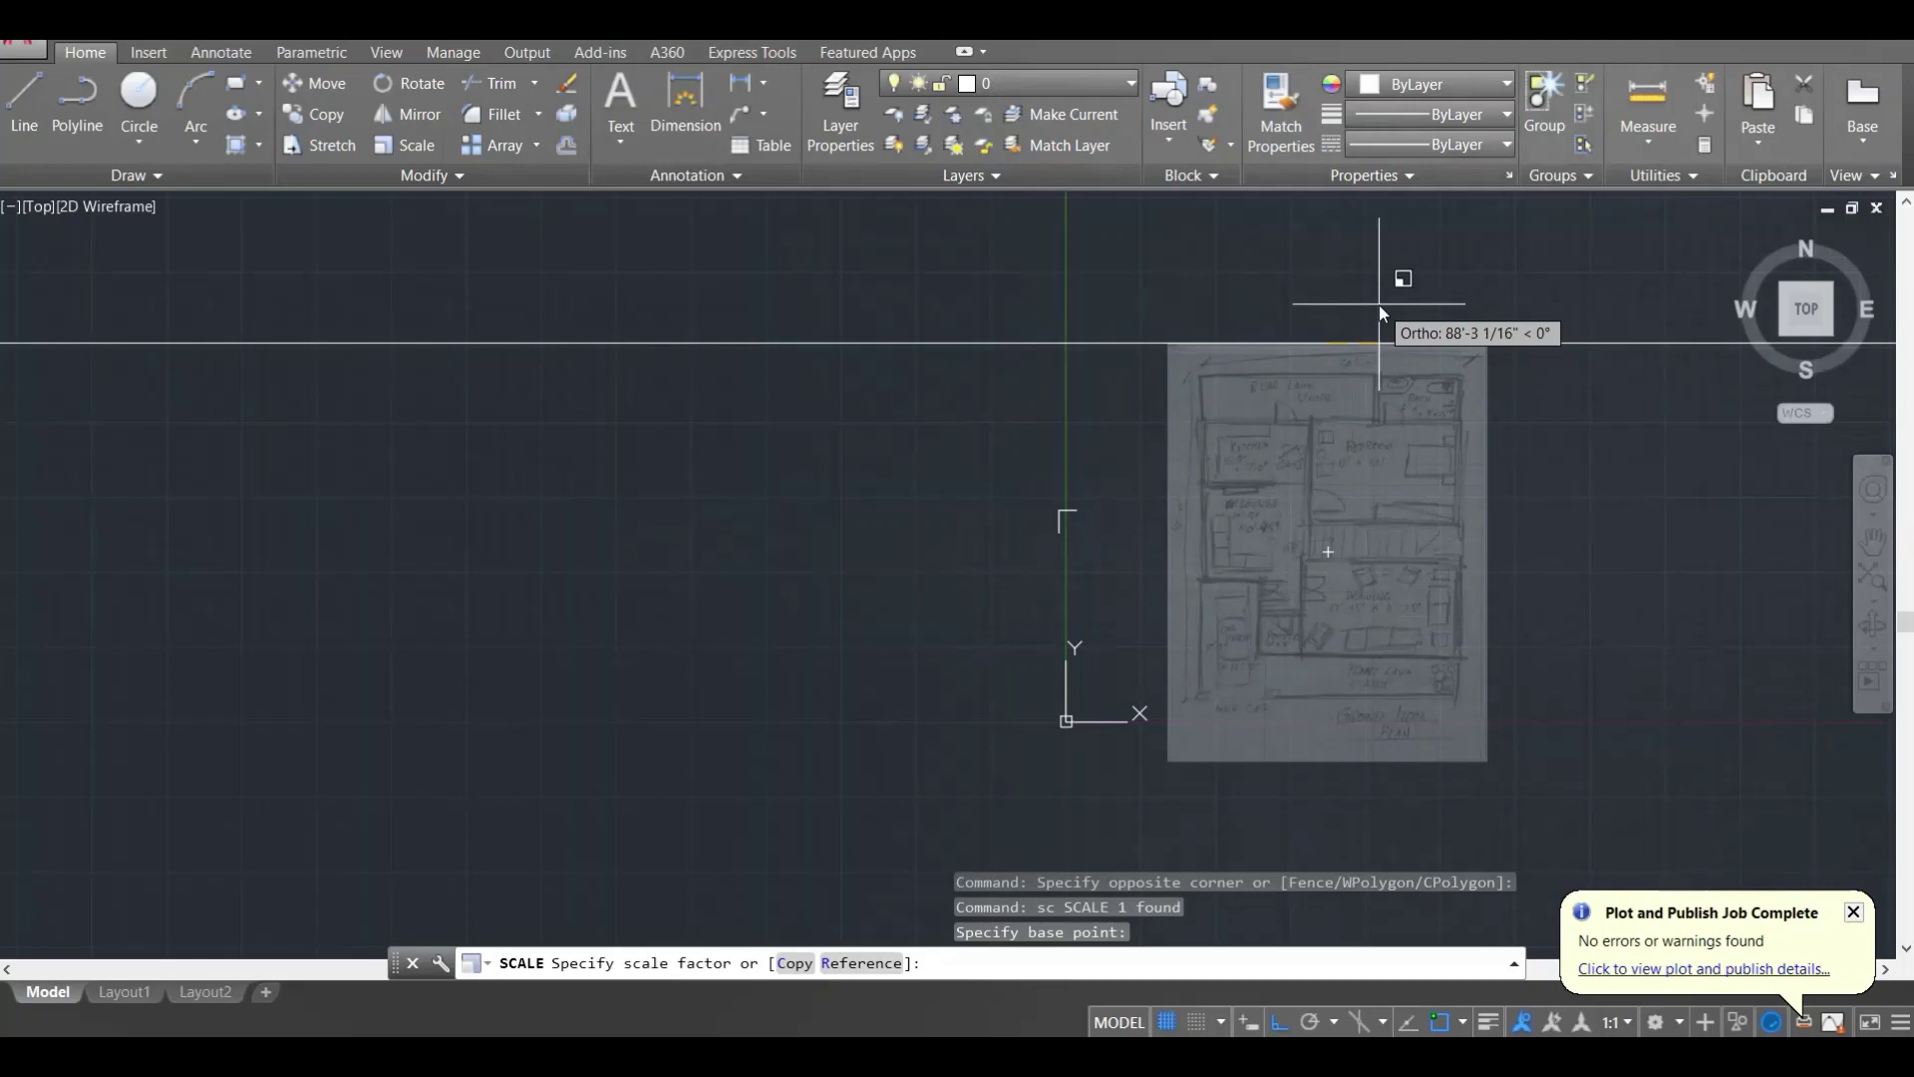
{"action": "type", "text": ".2"}
{"action": "key", "text": "Return"}
{"action": "key", "text": "Escape"}
{"action": "key", "text": "Escape"}
Step: Move the reduced sketch image just to the right of the two reference lines, with Ortho off
{"action": "scroll", "coordinate": [1326, 439], "scroll_direction": "up", "scroll_amount": 2}
{"action": "left_click", "coordinate": [1313, 383]}
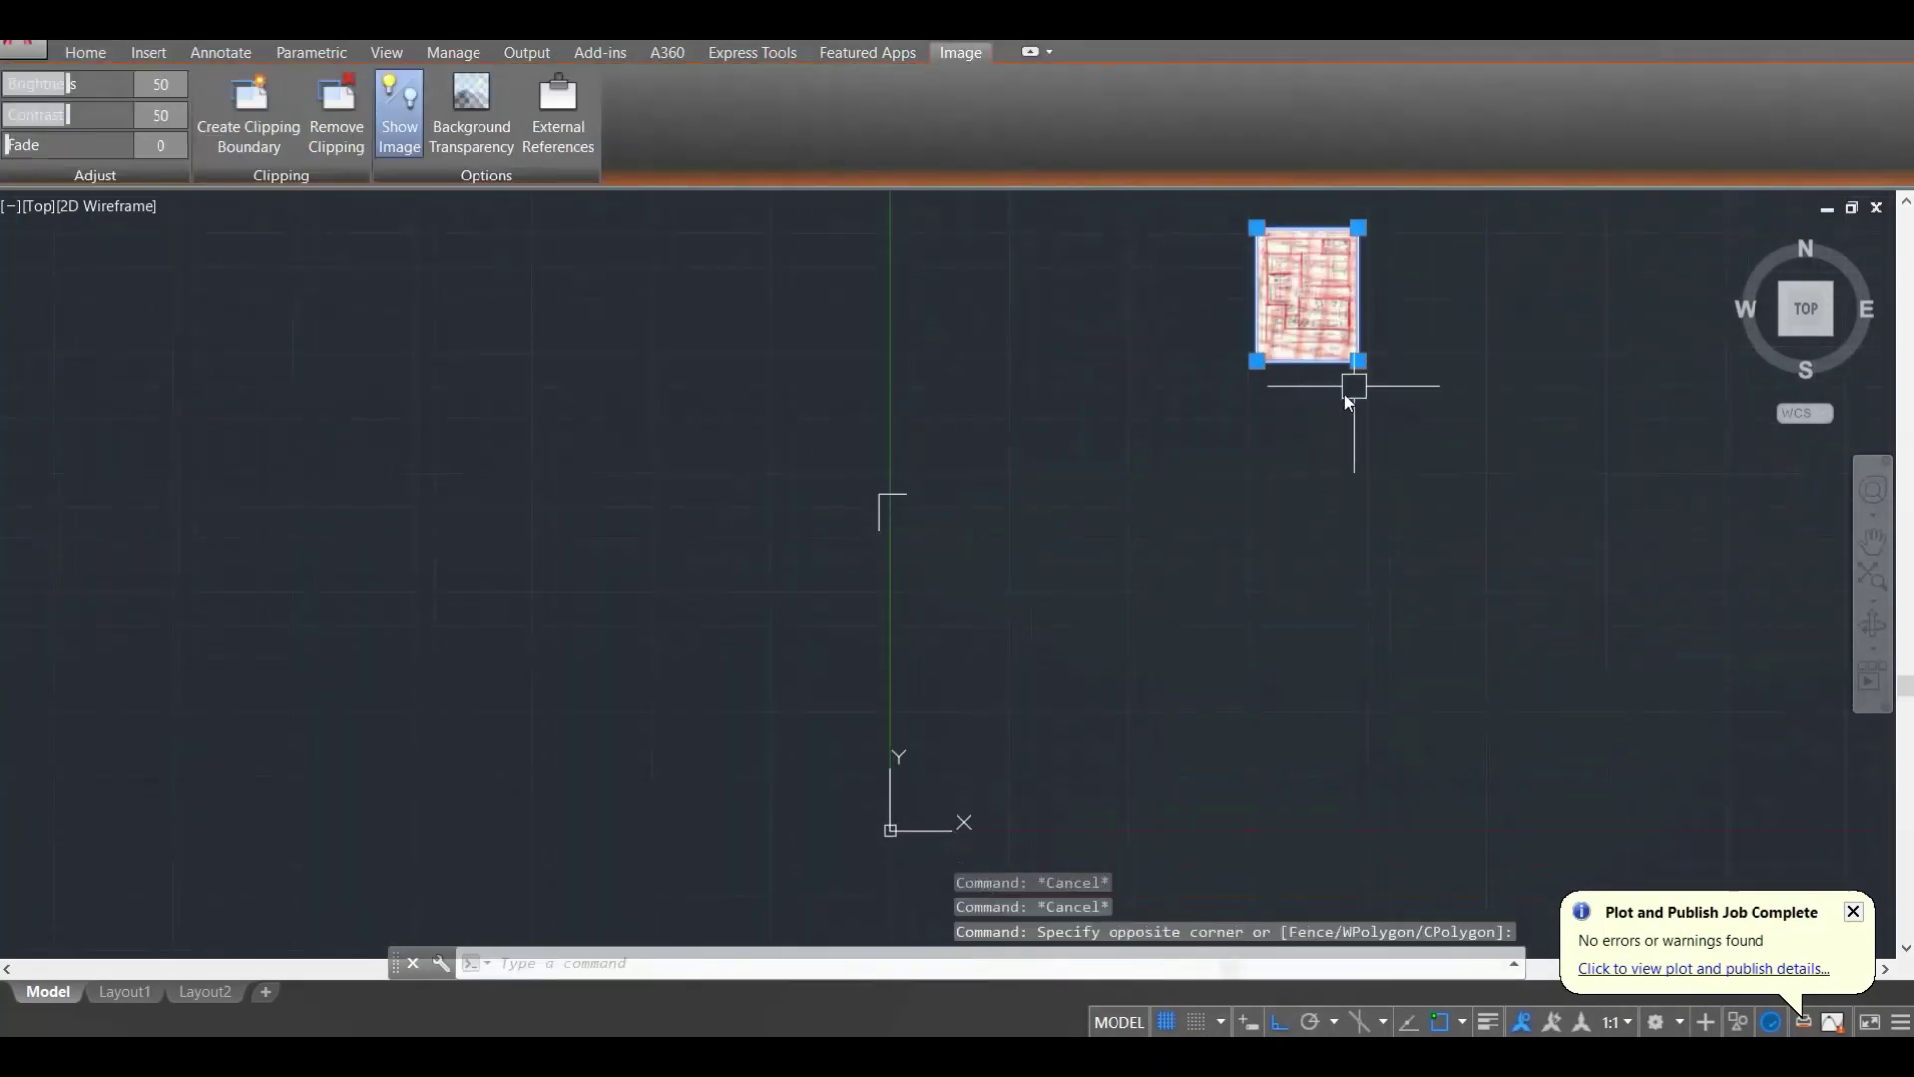
{"action": "type", "text": "m"}
{"action": "key", "text": "Return"}
{"action": "left_click", "coordinate": [1500, 376]}
{"action": "left_click", "coordinate": [1224, 607]}
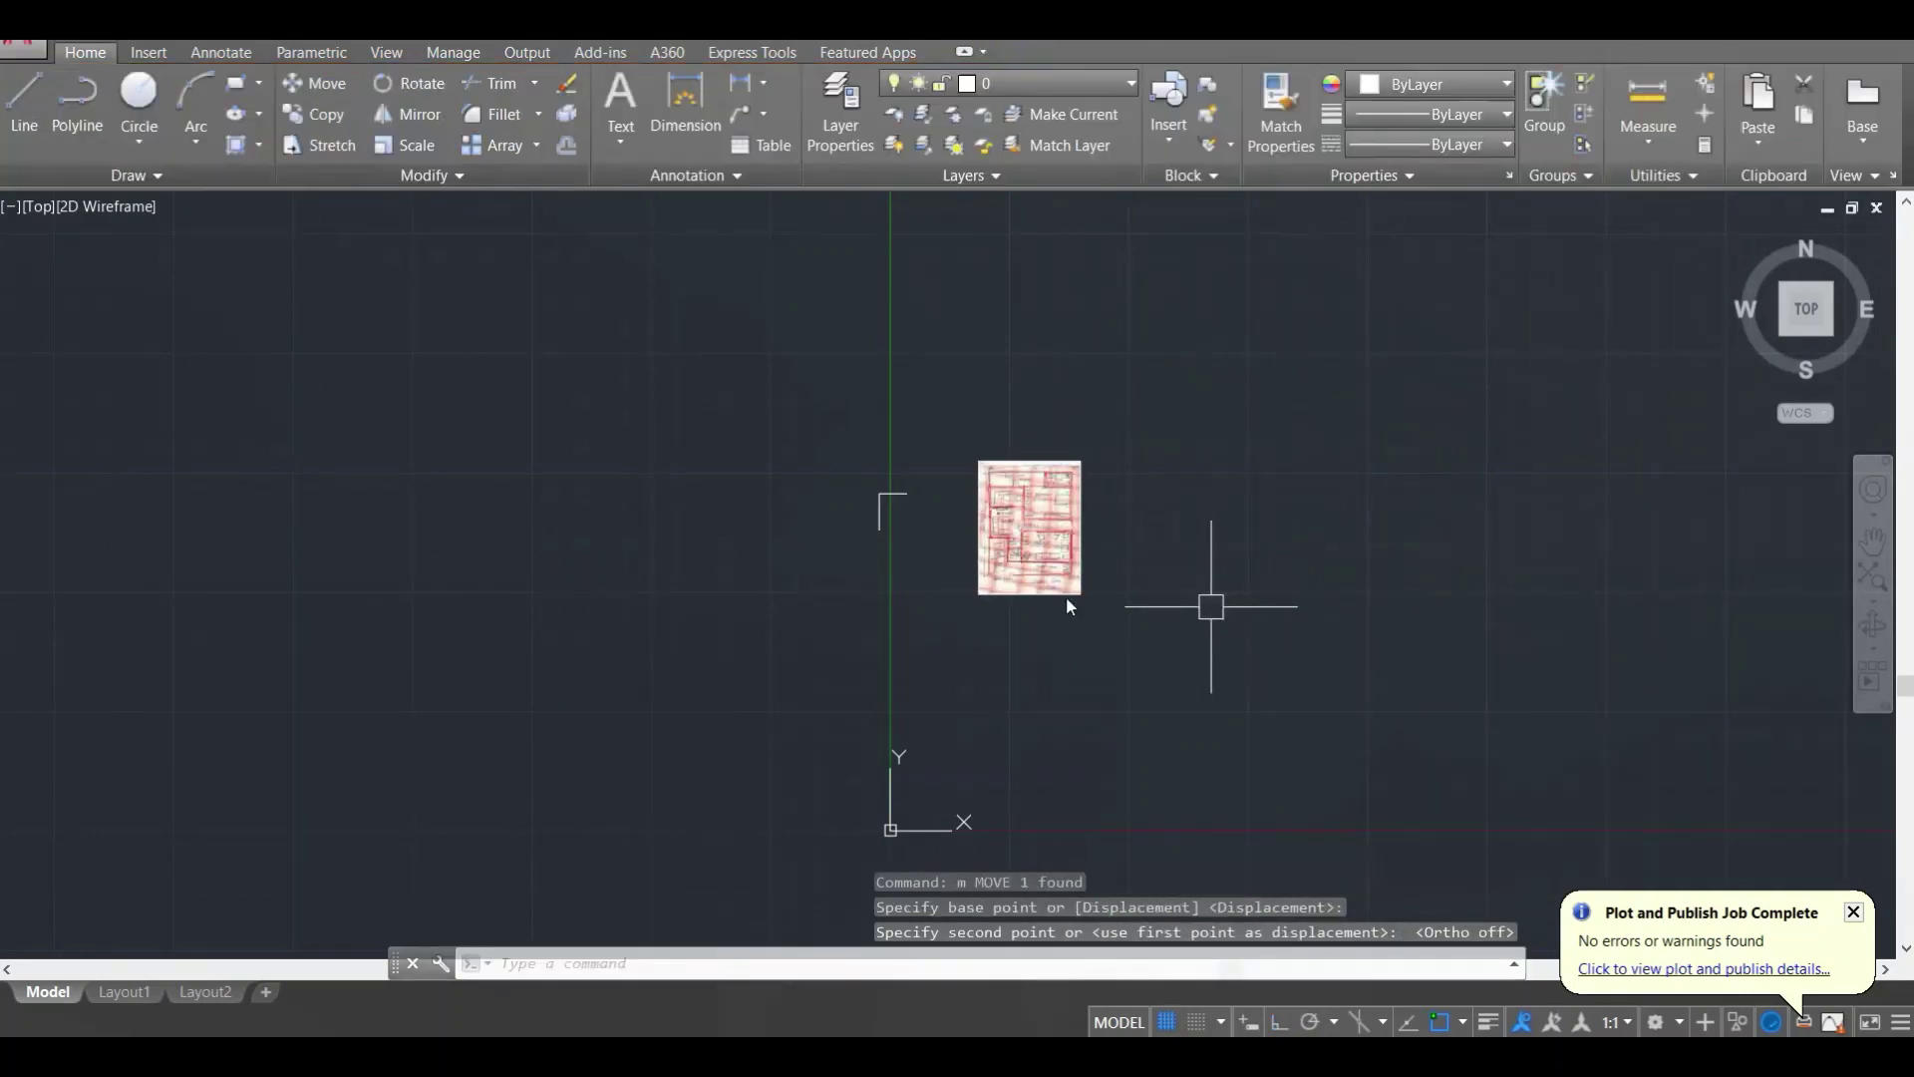
Step: Regenerate the drawing and examine the sketch's overall size, rear lawn depth and neighbouring room dimensions
{"action": "key", "text": "Escape"}
{"action": "scroll", "coordinate": [879, 539], "scroll_direction": "up", "scroll_amount": 2}
{"action": "type", "text": "re"}
{"action": "key", "text": "Return"}
{"action": "scroll", "coordinate": [955, 466], "scroll_direction": "up", "scroll_amount": 2}
{"action": "mouse_move", "coordinate": [884, 420]}
{"action": "middle_mouse_down"}
{"action": "mouse_move", "coordinate": [669, 457]}
{"action": "mouse_move", "coordinate": [596, 543]}
{"action": "middle_mouse_up"}
{"action": "middle_click_drag", "start_coordinate": [1205, 487], "coordinate": [1260, 360]}
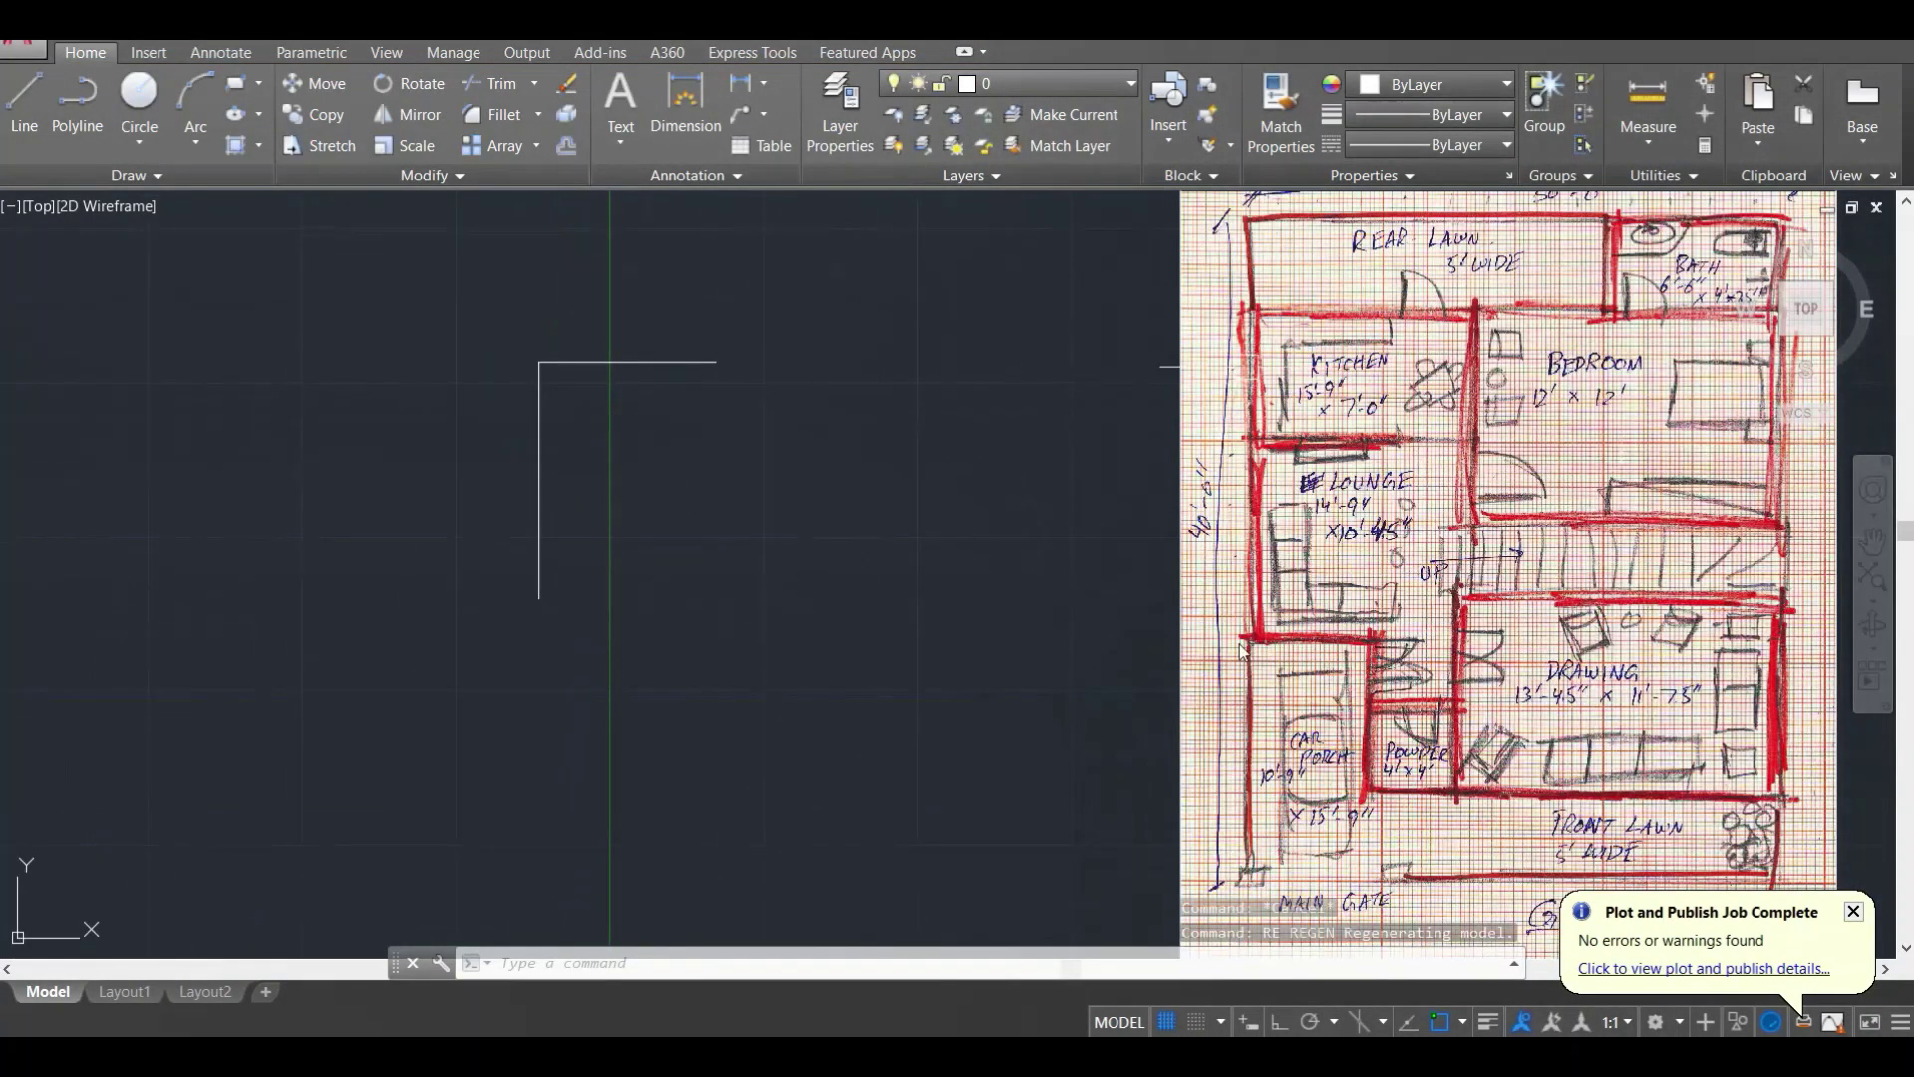
{"action": "scroll", "coordinate": [901, 530], "scroll_direction": "down", "scroll_amount": 1}
{"action": "middle_click_drag", "start_coordinate": [900, 530], "coordinate": [1086, 512]}
{"action": "scroll", "coordinate": [1415, 331], "scroll_direction": "up", "scroll_amount": 1}
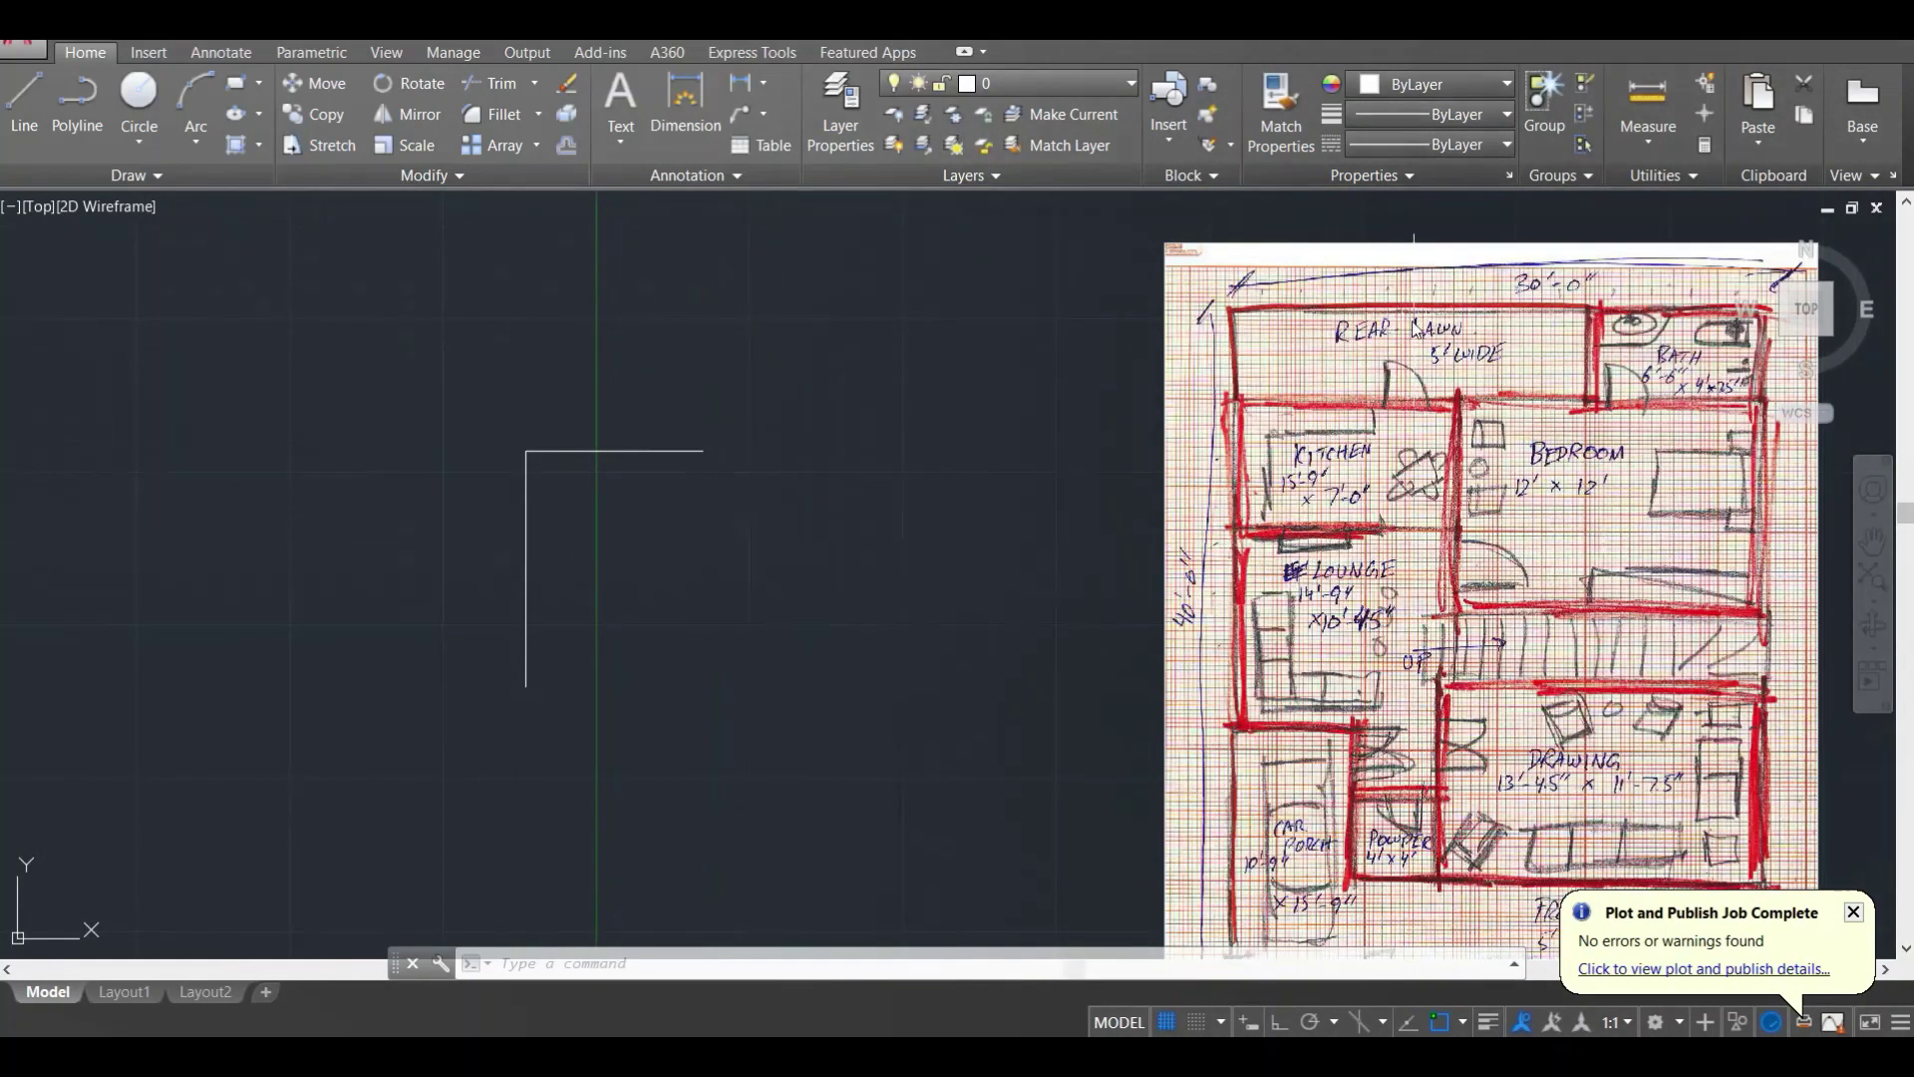
{"action": "scroll", "coordinate": [1419, 337], "scroll_direction": "up", "scroll_amount": 2}
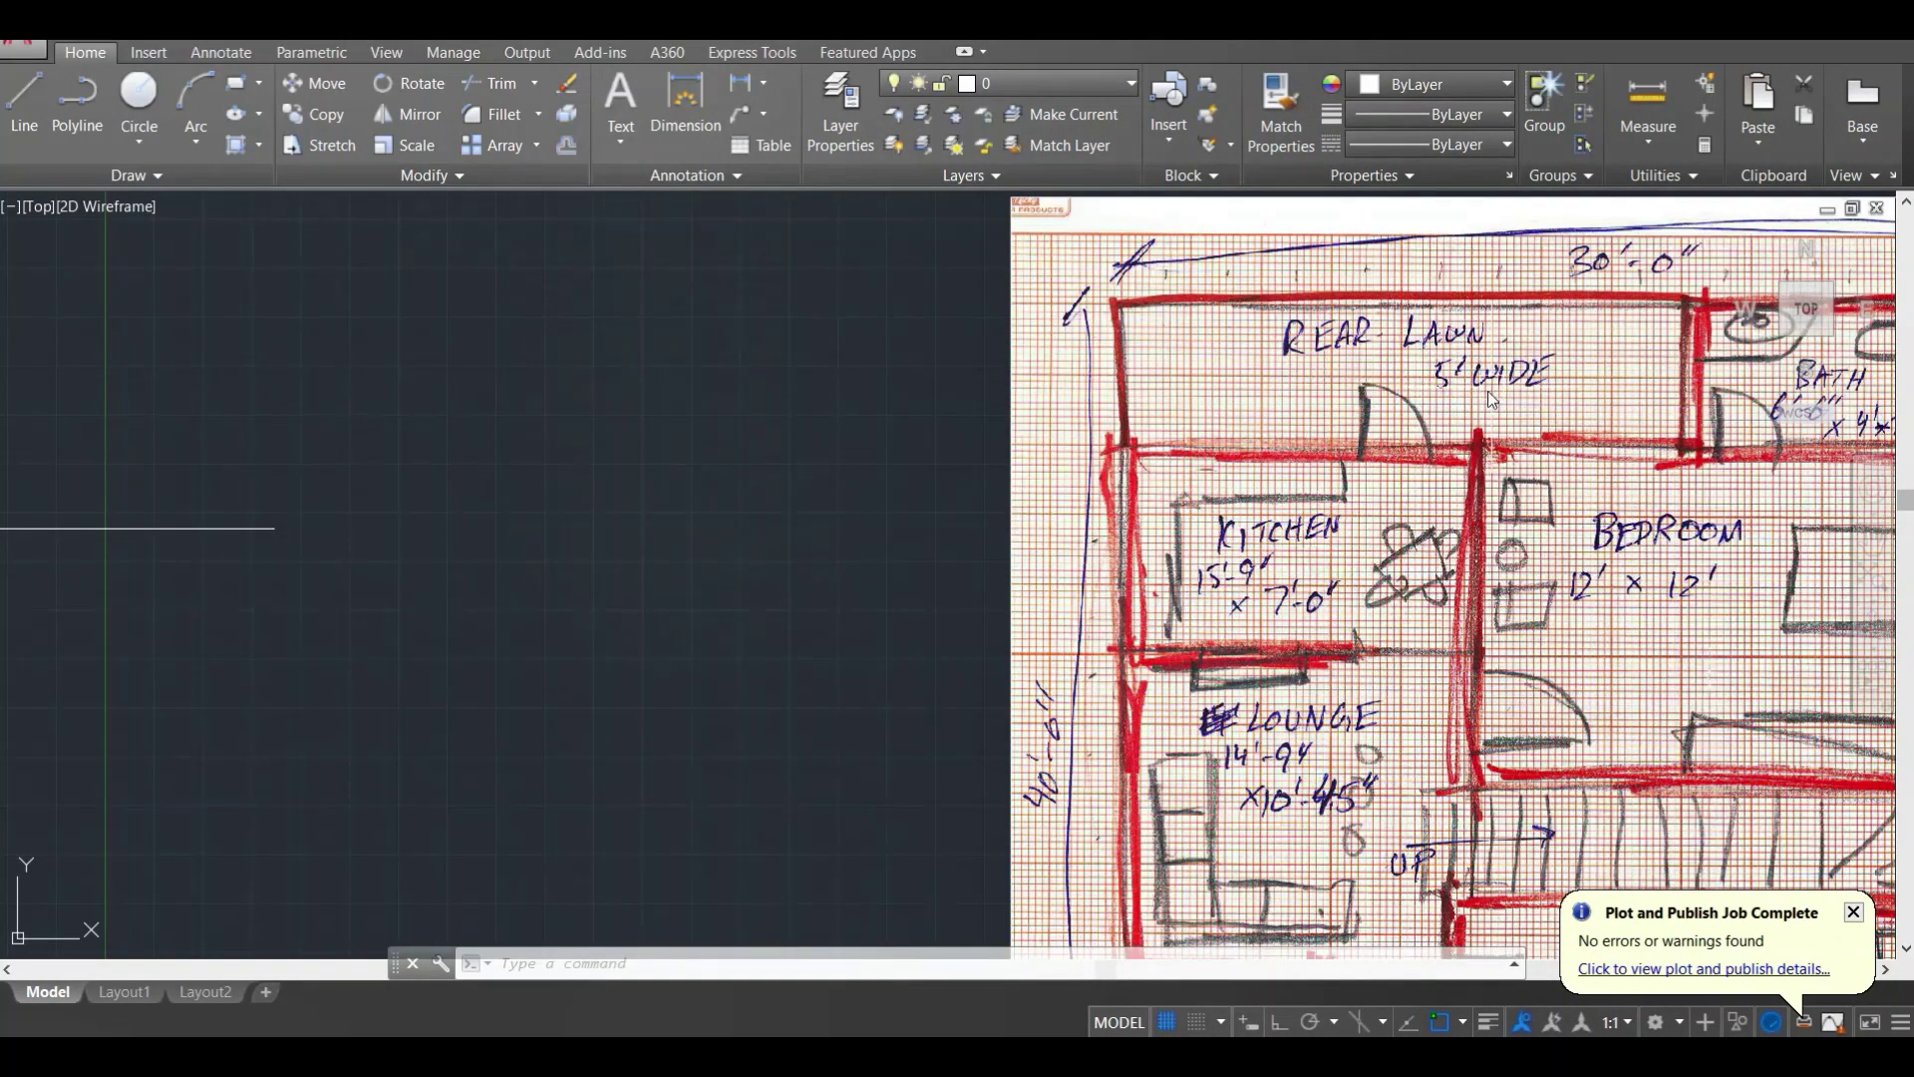
Step: Offset the horizontal 30' line 5' downward to mark the depth of the rear lawn
{"action": "scroll", "coordinate": [1492, 387], "scroll_direction": "down", "scroll_amount": 1}
{"action": "middle_click_drag", "start_coordinate": [849, 438], "coordinate": [999, 354]}
{"action": "scroll", "coordinate": [806, 413], "scroll_direction": "up", "scroll_amount": 1}
{"action": "key", "text": "Escape"}
{"action": "key", "text": "Escape"}
{"action": "type", "text": "o"}
{"action": "key", "text": "Return"}
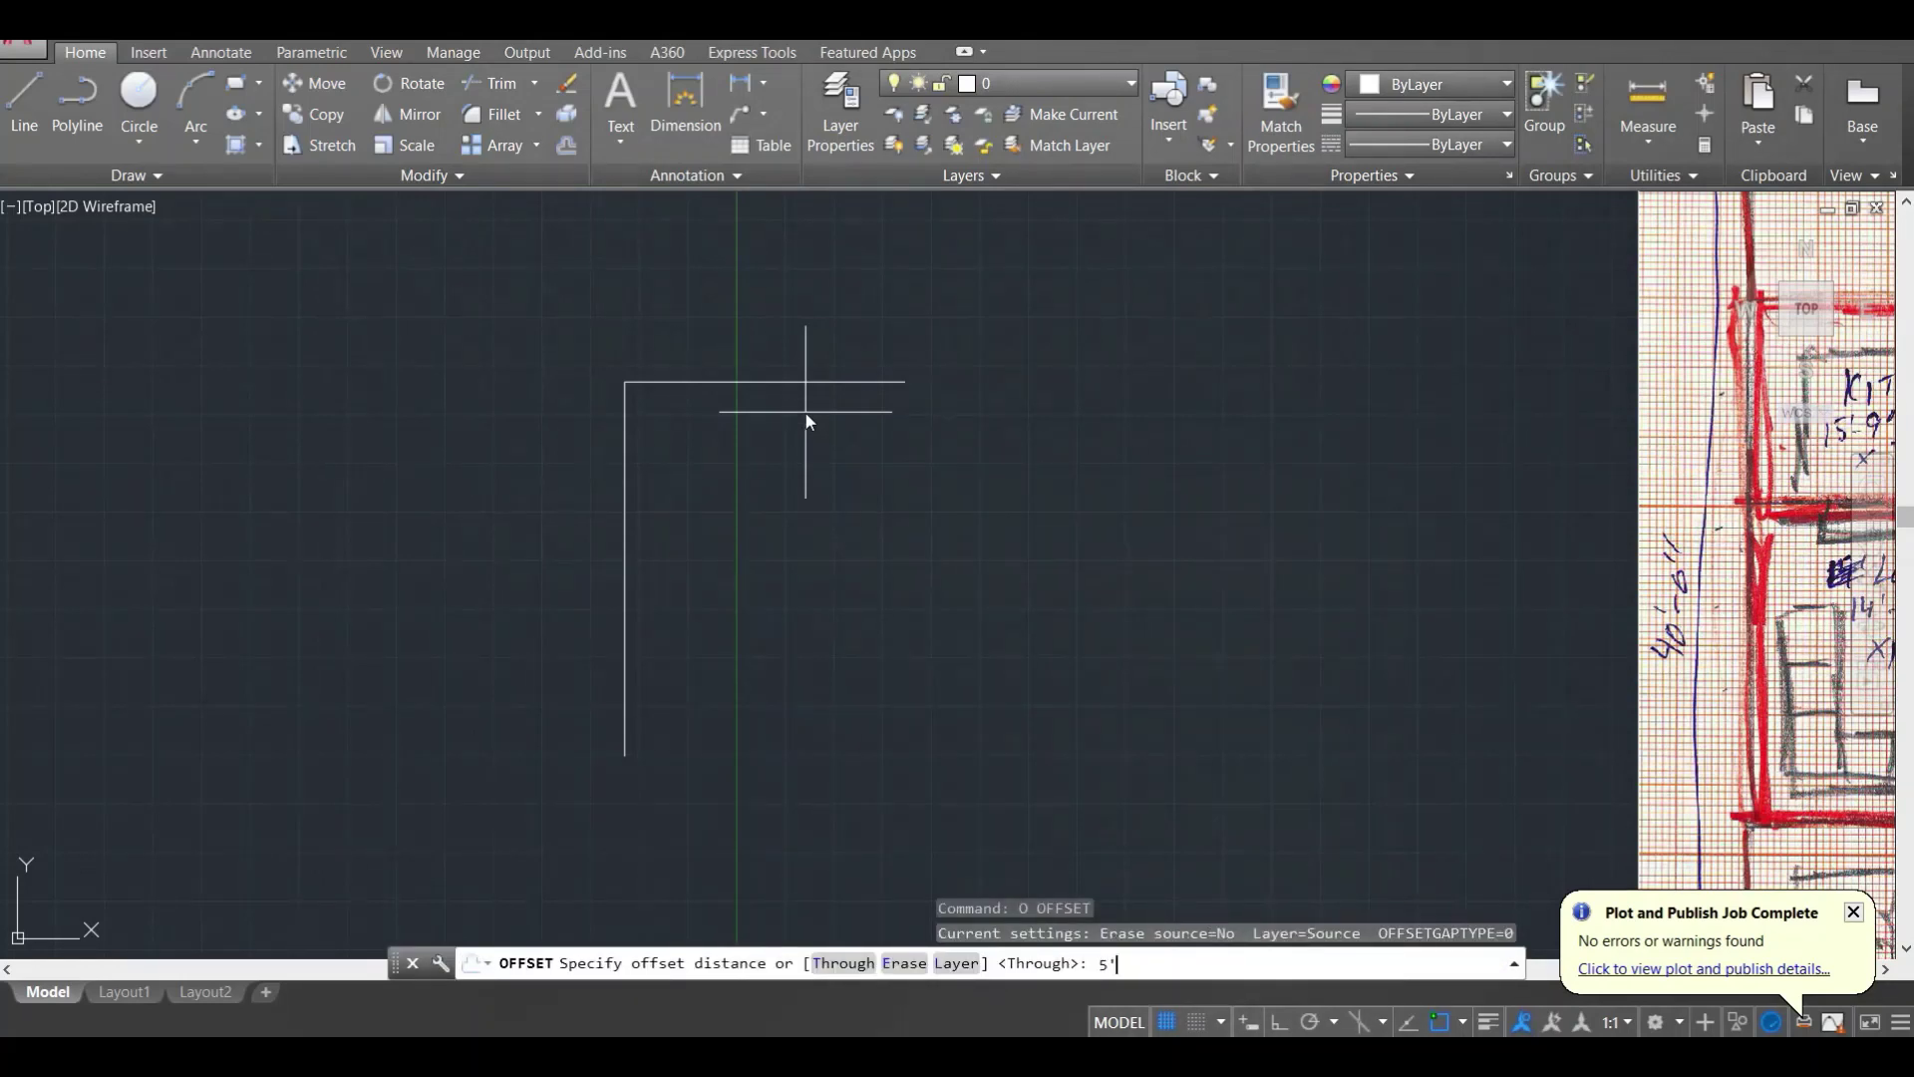
{"action": "type", "text": "5'"}
{"action": "key", "text": "Return"}
{"action": "left_click", "coordinate": [799, 382]}
{"action": "left_click", "coordinate": [777, 464]}
{"action": "key", "text": "Escape"}
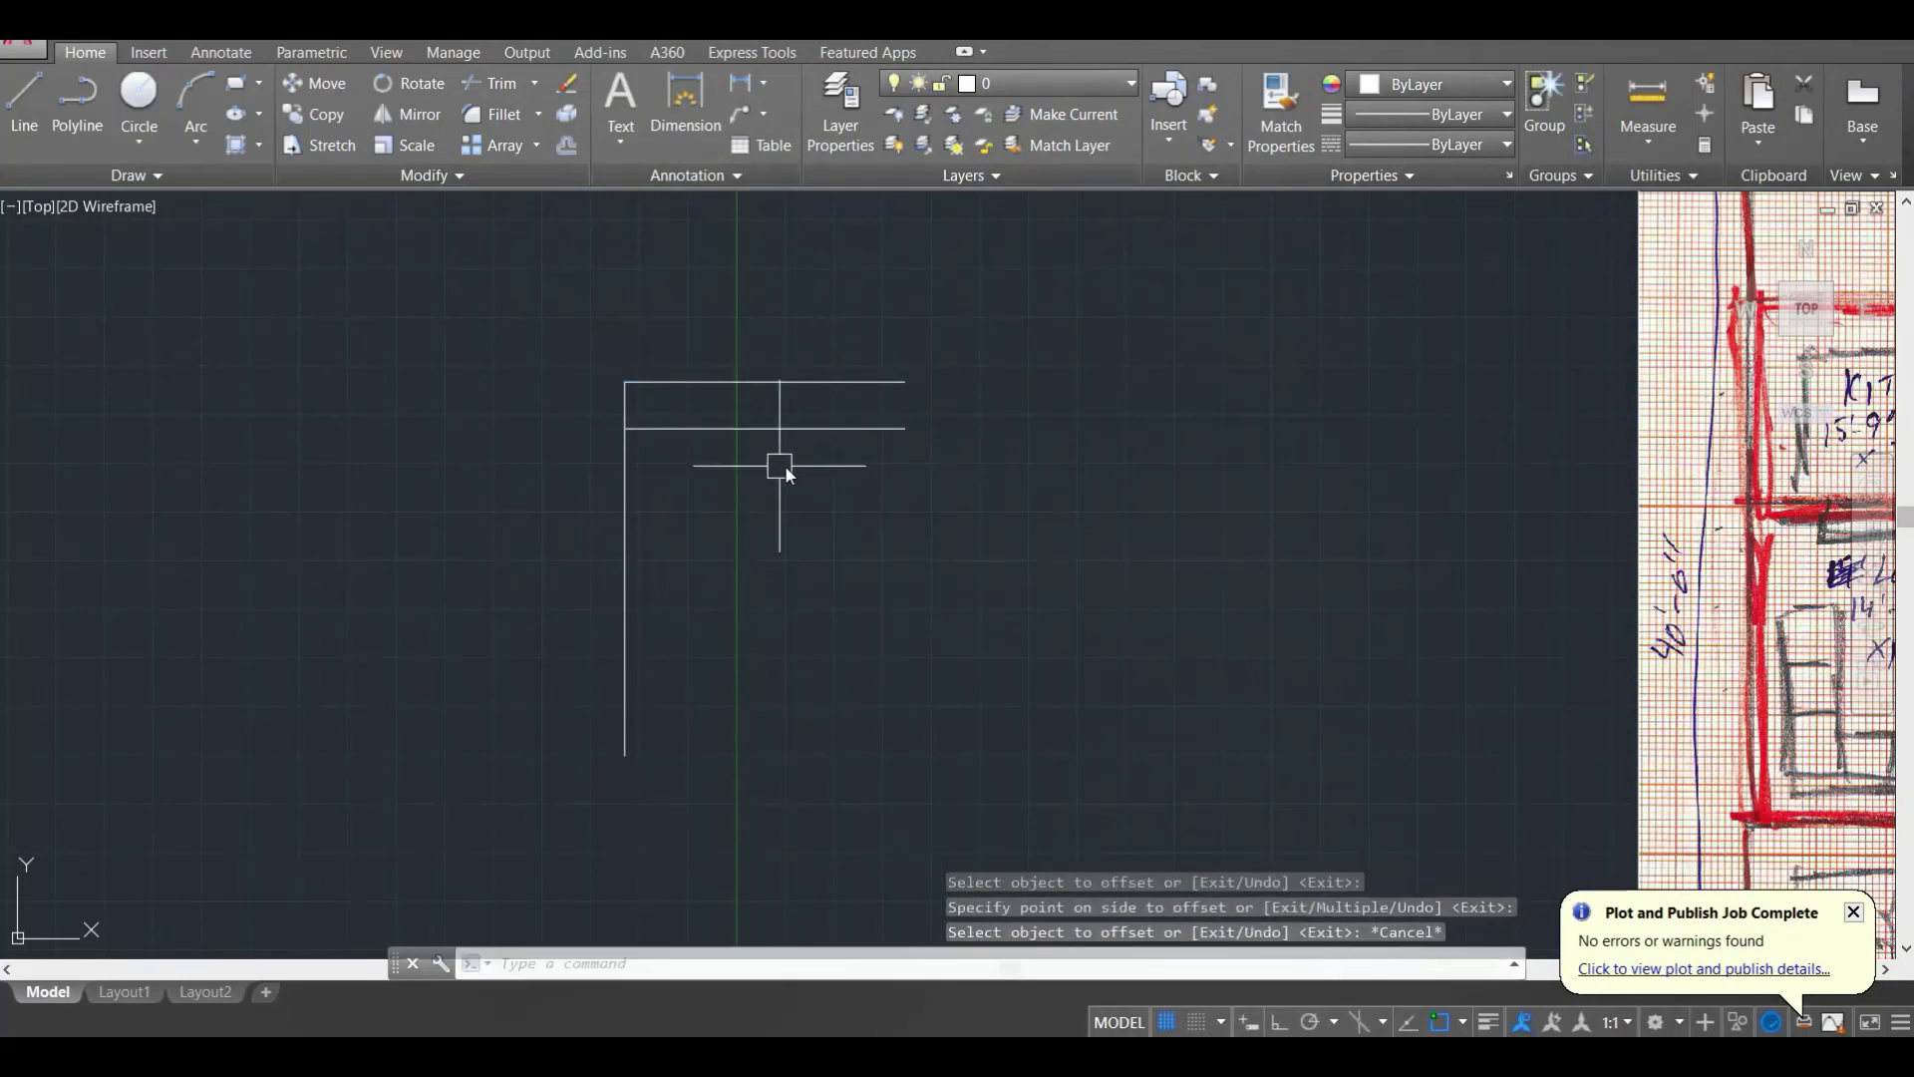
Step: Check the bath and rear lawn dimensions on the sketch image
{"action": "middle_click_drag", "start_coordinate": [1187, 431], "coordinate": [632, 458]}
{"action": "middle_click_drag", "start_coordinate": [1405, 395], "coordinate": [1060, 547]}
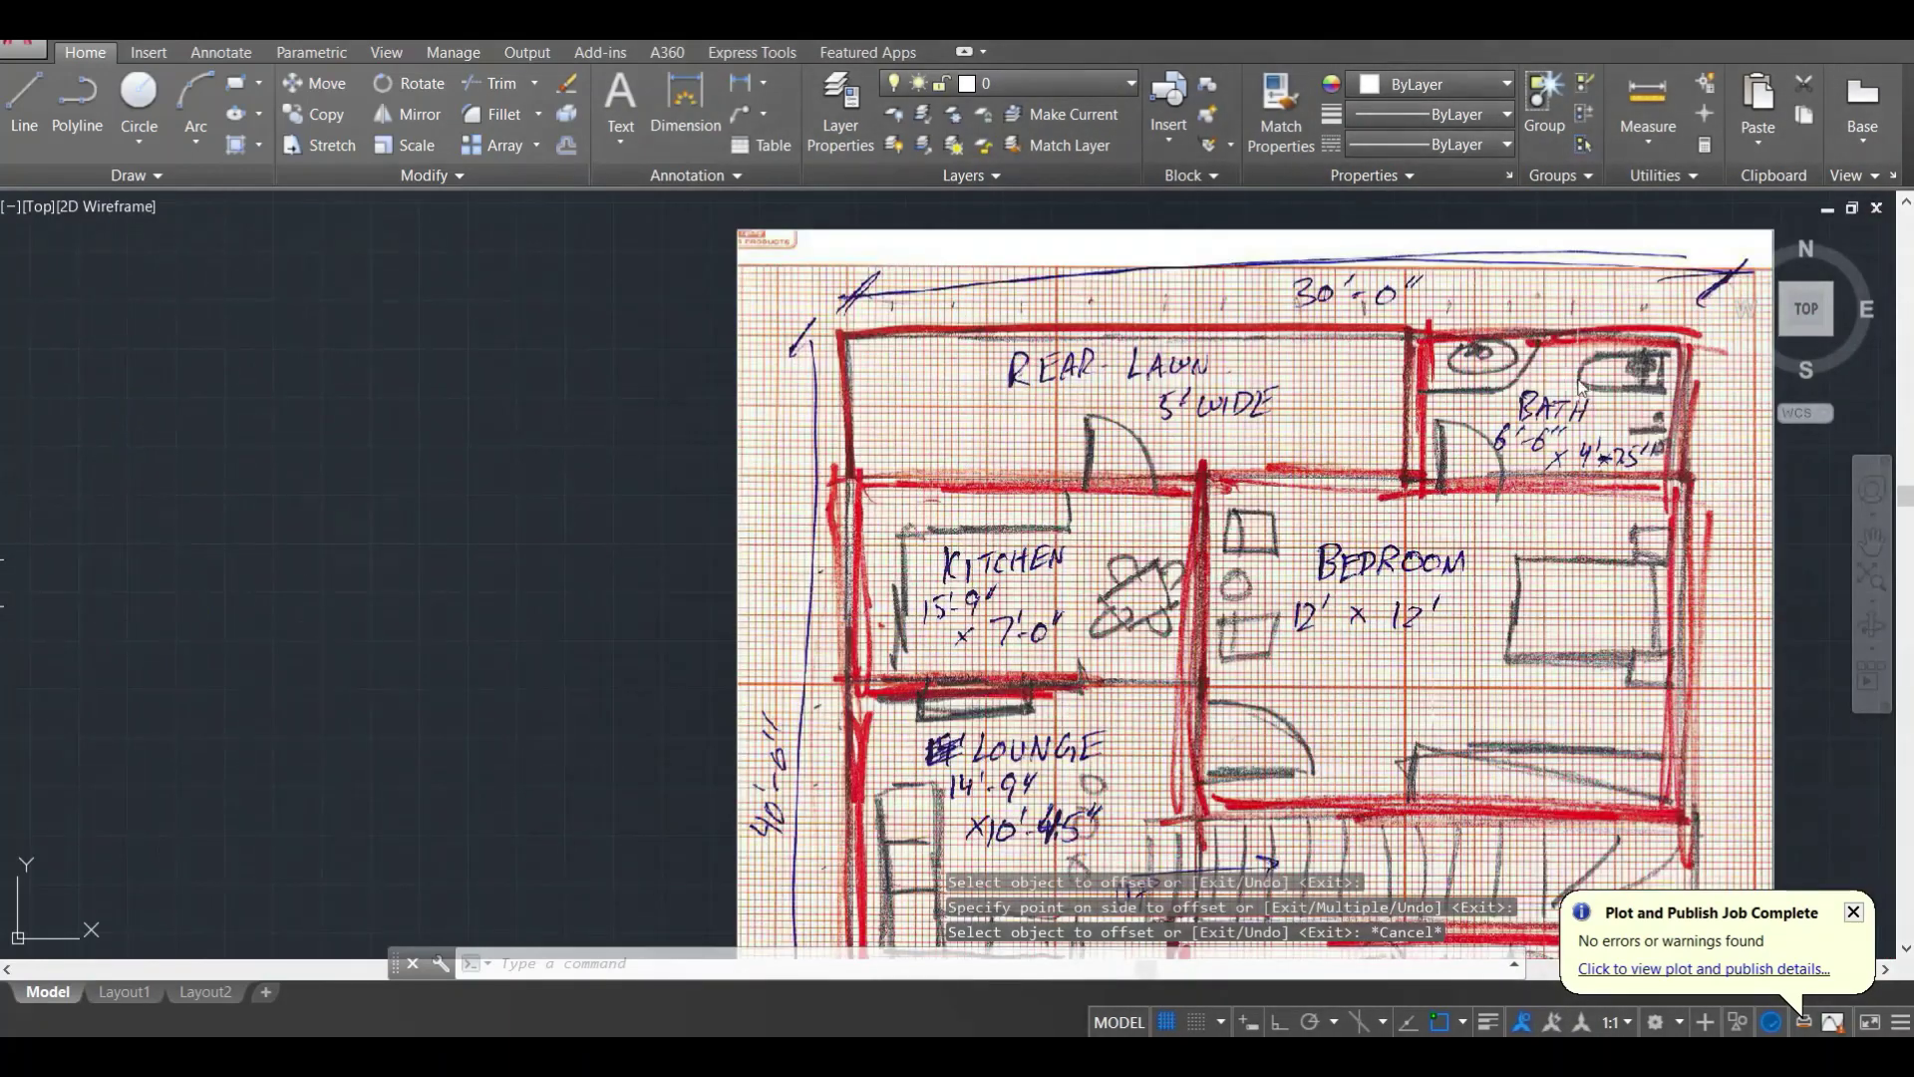
{"action": "key", "text": "Escape"}
{"action": "key", "text": "Escape"}
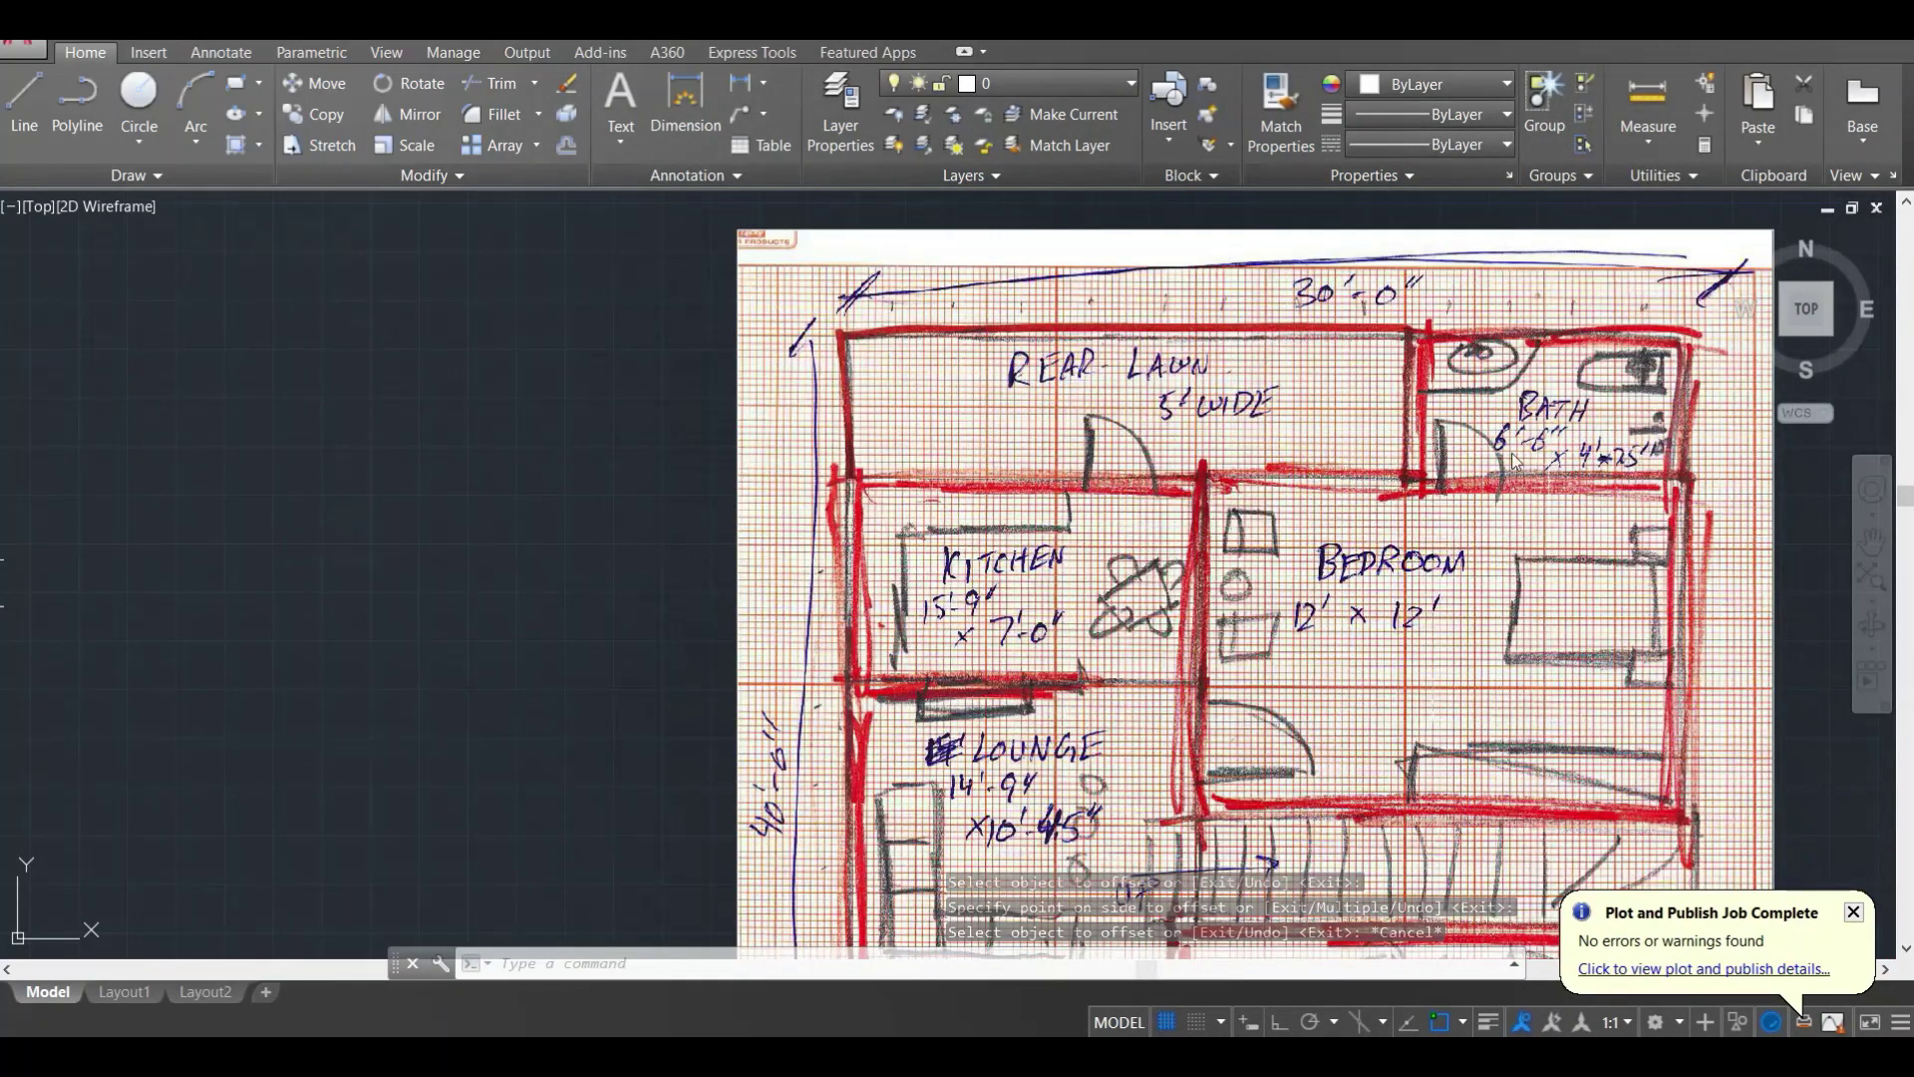
{"action": "scroll", "coordinate": [1679, 401], "scroll_direction": "down", "scroll_amount": 4}
{"action": "scroll", "coordinate": [1077, 458], "scroll_direction": "up", "scroll_amount": 2}
{"action": "scroll", "coordinate": [972, 485], "scroll_direction": "up", "scroll_amount": 2}
{"action": "type", "text": "l"}
{"action": "key", "text": "Return"}
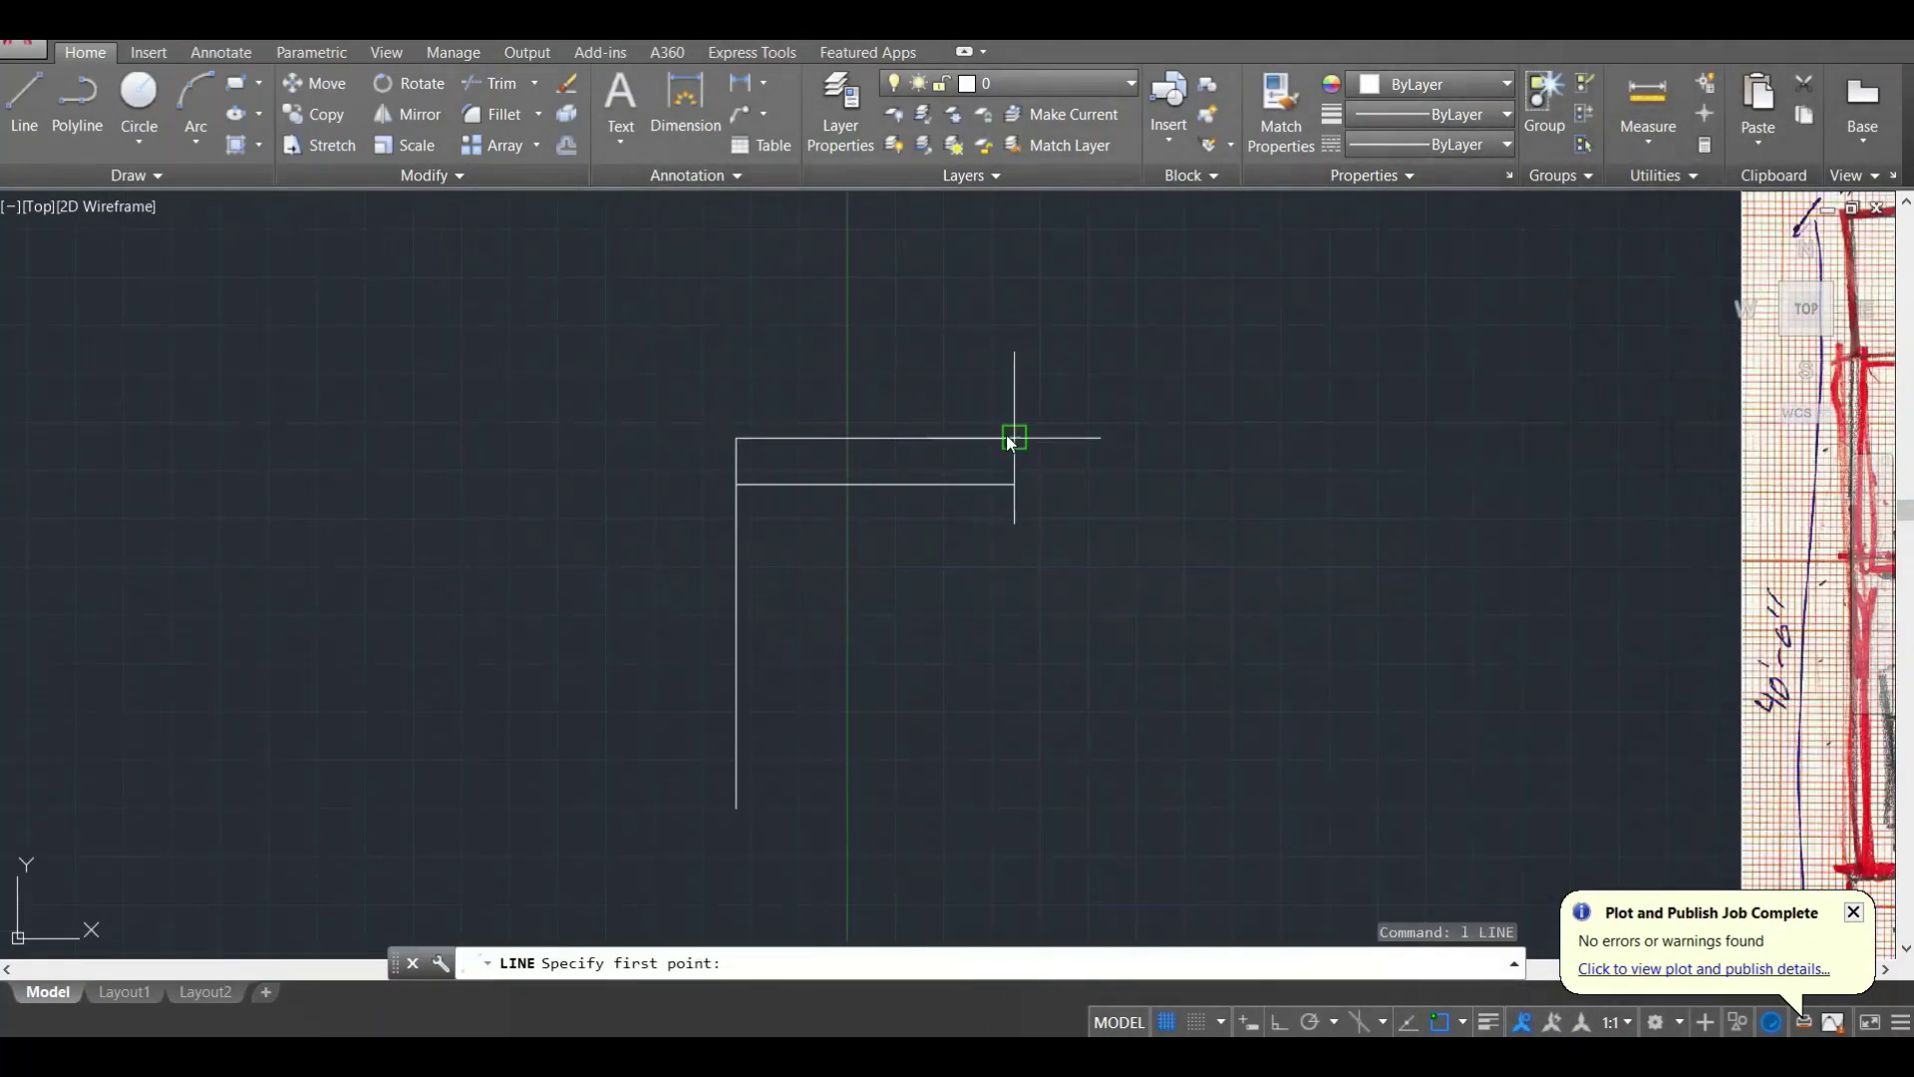
{"action": "key", "text": "Escape"}
{"action": "key", "text": "Escape"}
Step: Copy the vertical 40' line from the left end of the 30' line to its right end
{"action": "left_click", "coordinate": [777, 592]}
{"action": "left_click", "coordinate": [681, 581]}
{"action": "type", "text": "co"}
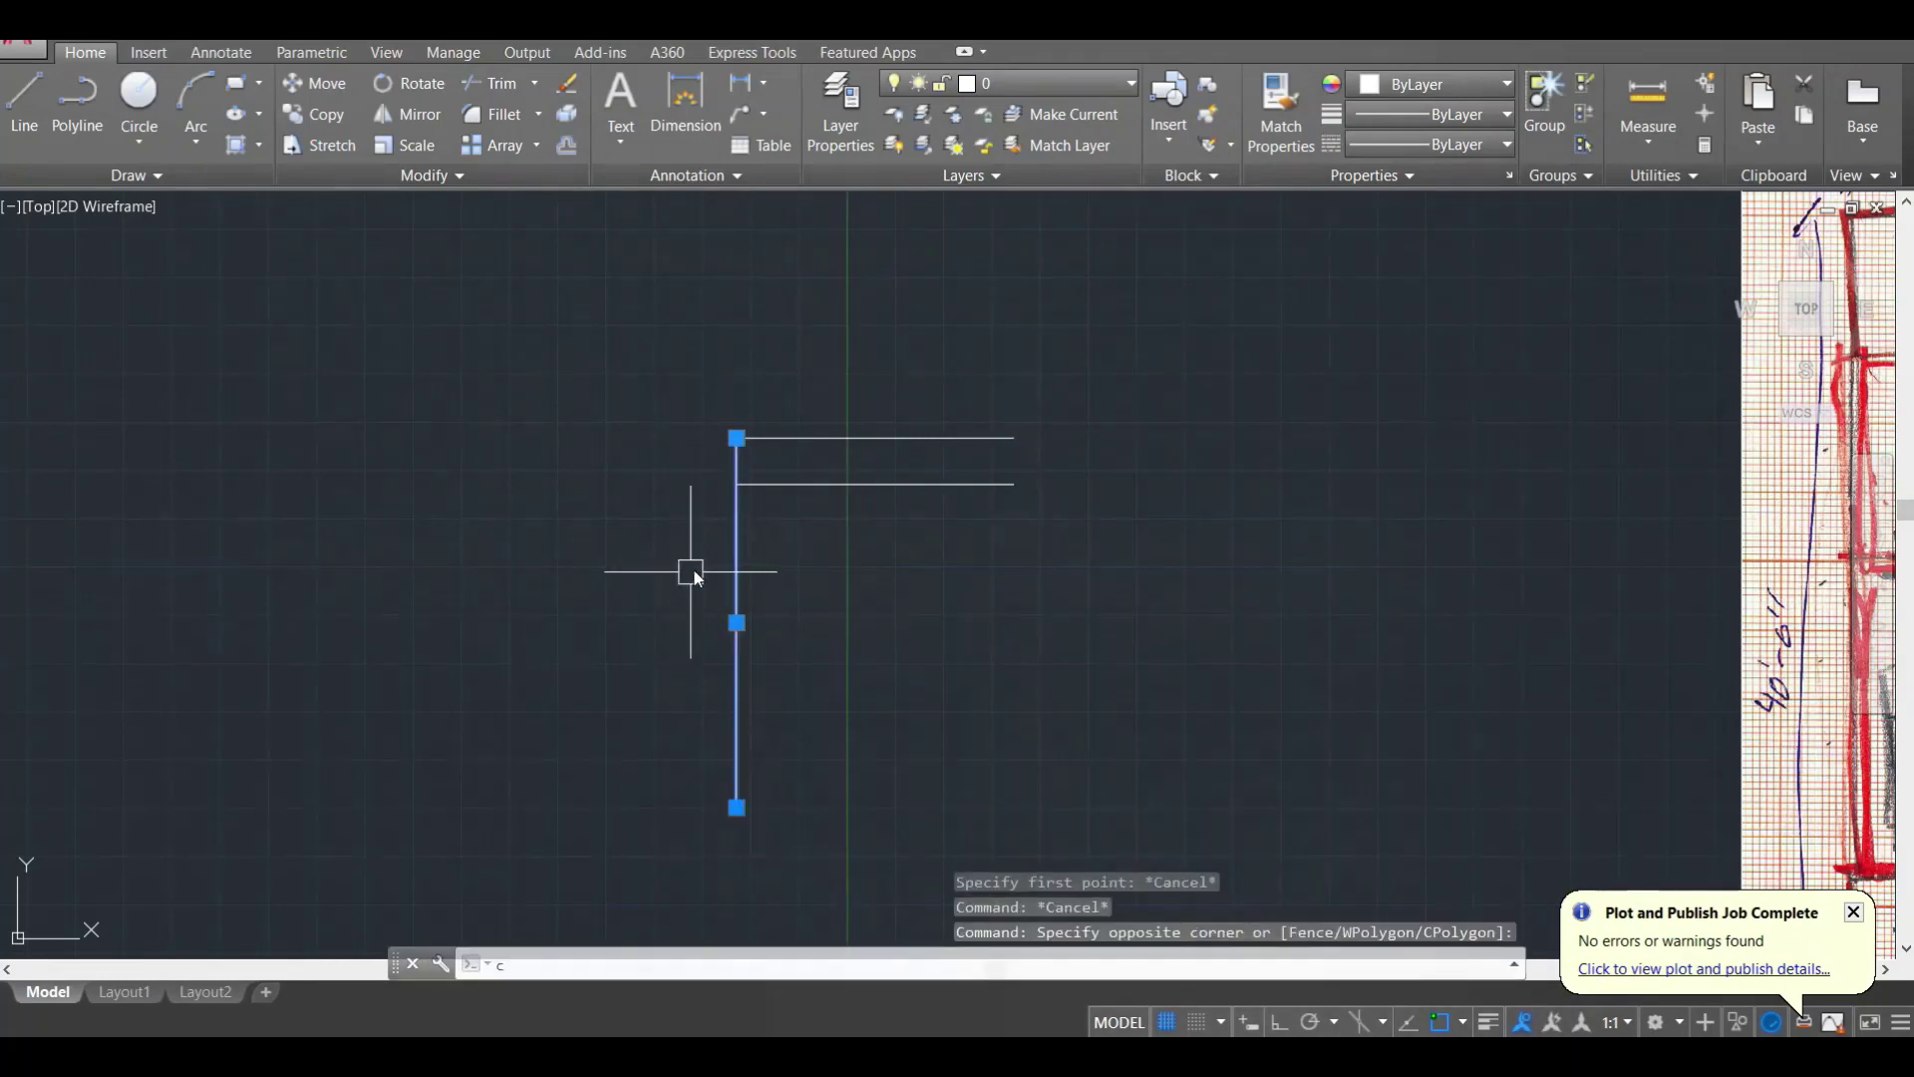
{"action": "key", "text": "Return"}
{"action": "left_click", "coordinate": [736, 436]}
{"action": "left_click", "coordinate": [1014, 437]}
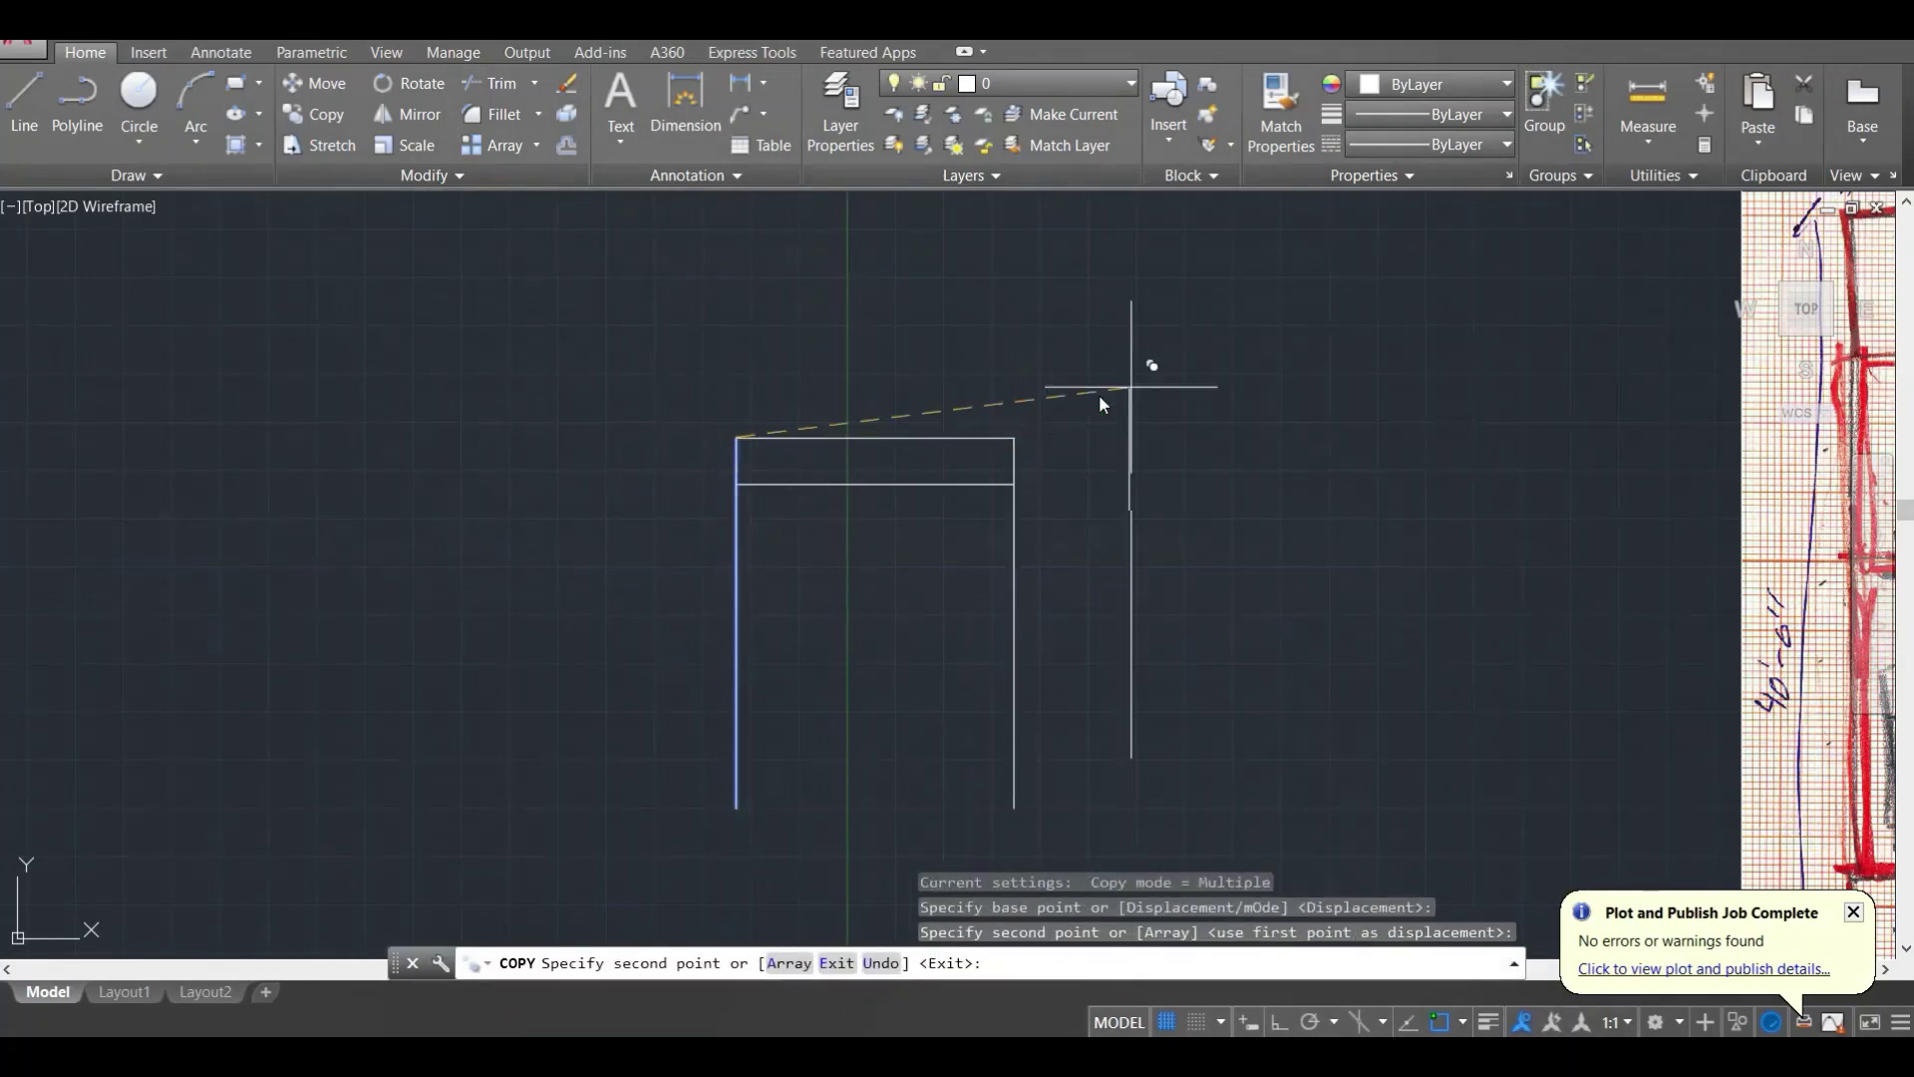
{"action": "key", "text": "Escape"}
Step: Offset the right vertical plot line 6'6" inward to mark the bath's partition
{"action": "type", "text": "o"}
{"action": "key", "text": "Return"}
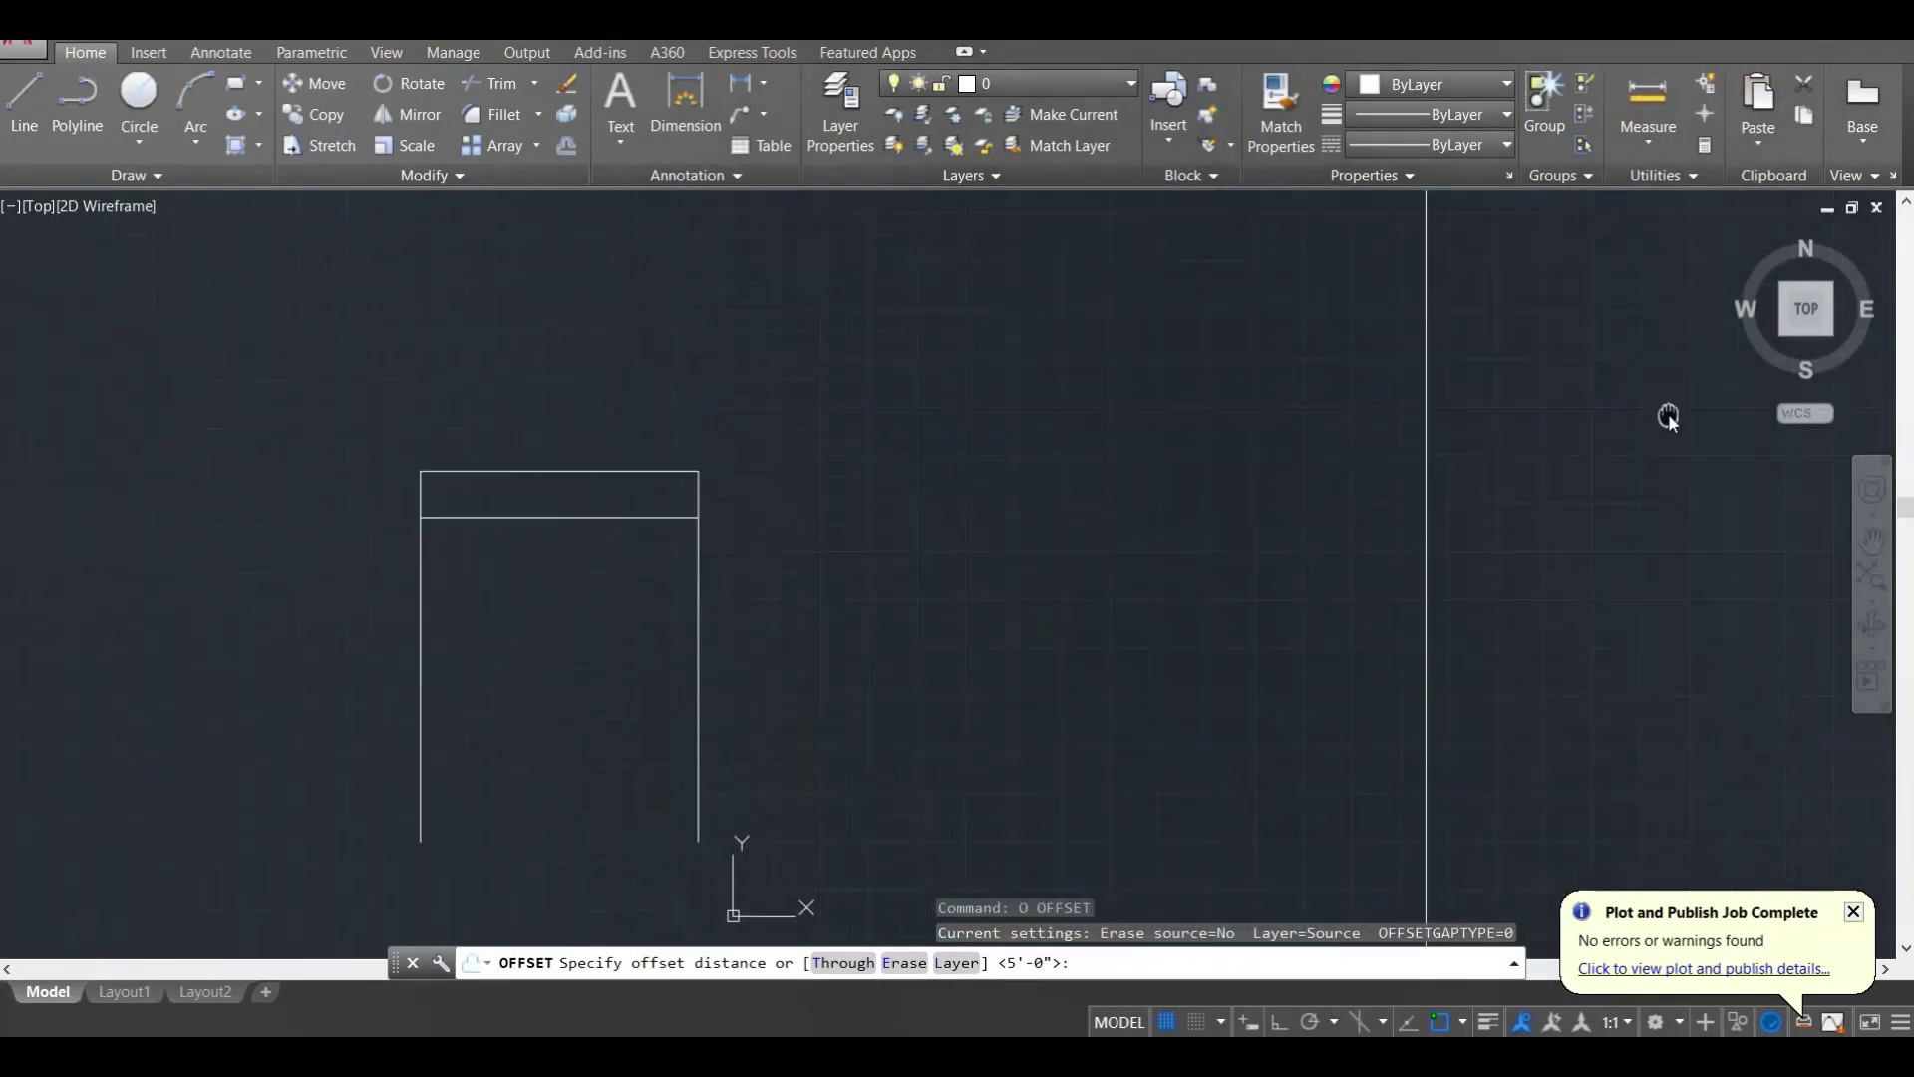
{"action": "scroll", "coordinate": [674, 476], "scroll_direction": "up", "scroll_amount": 2}
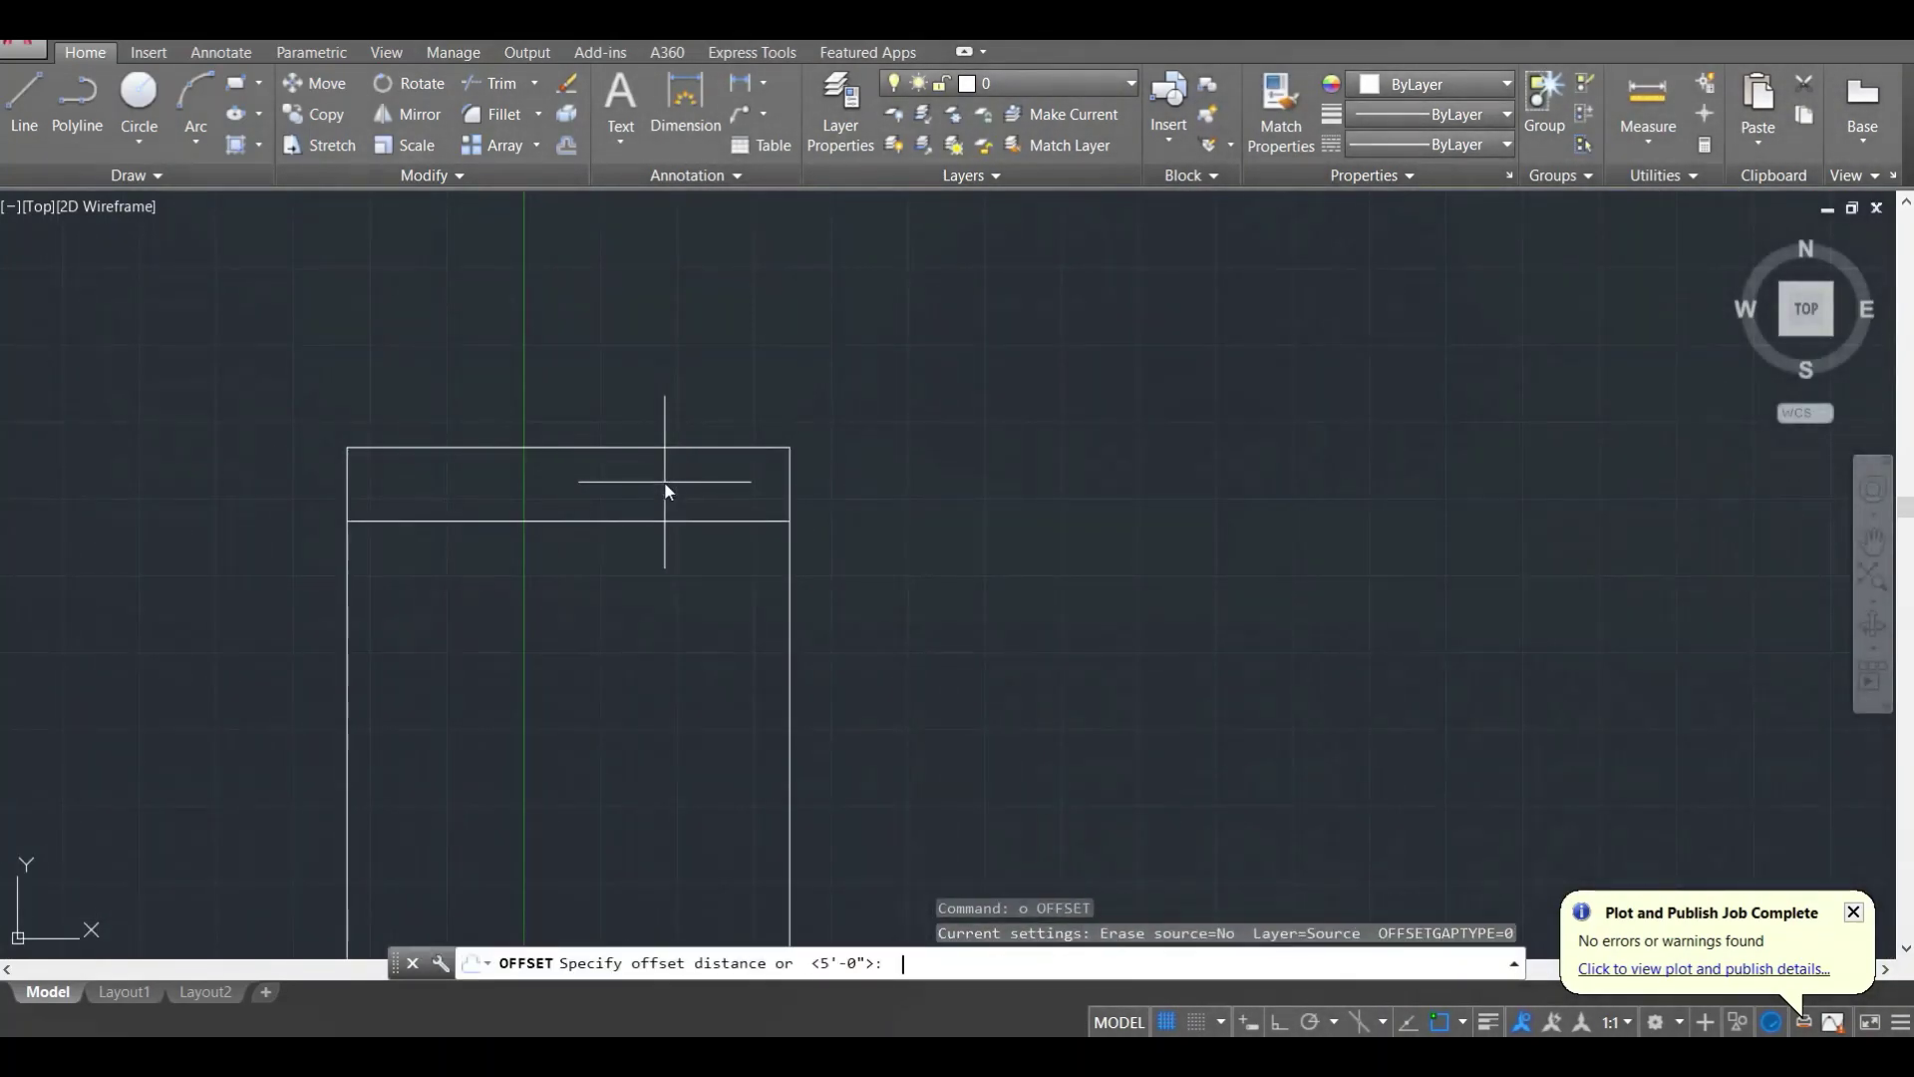
{"action": "type", "text": "6'6"}
{"action": "key", "text": "Return"}
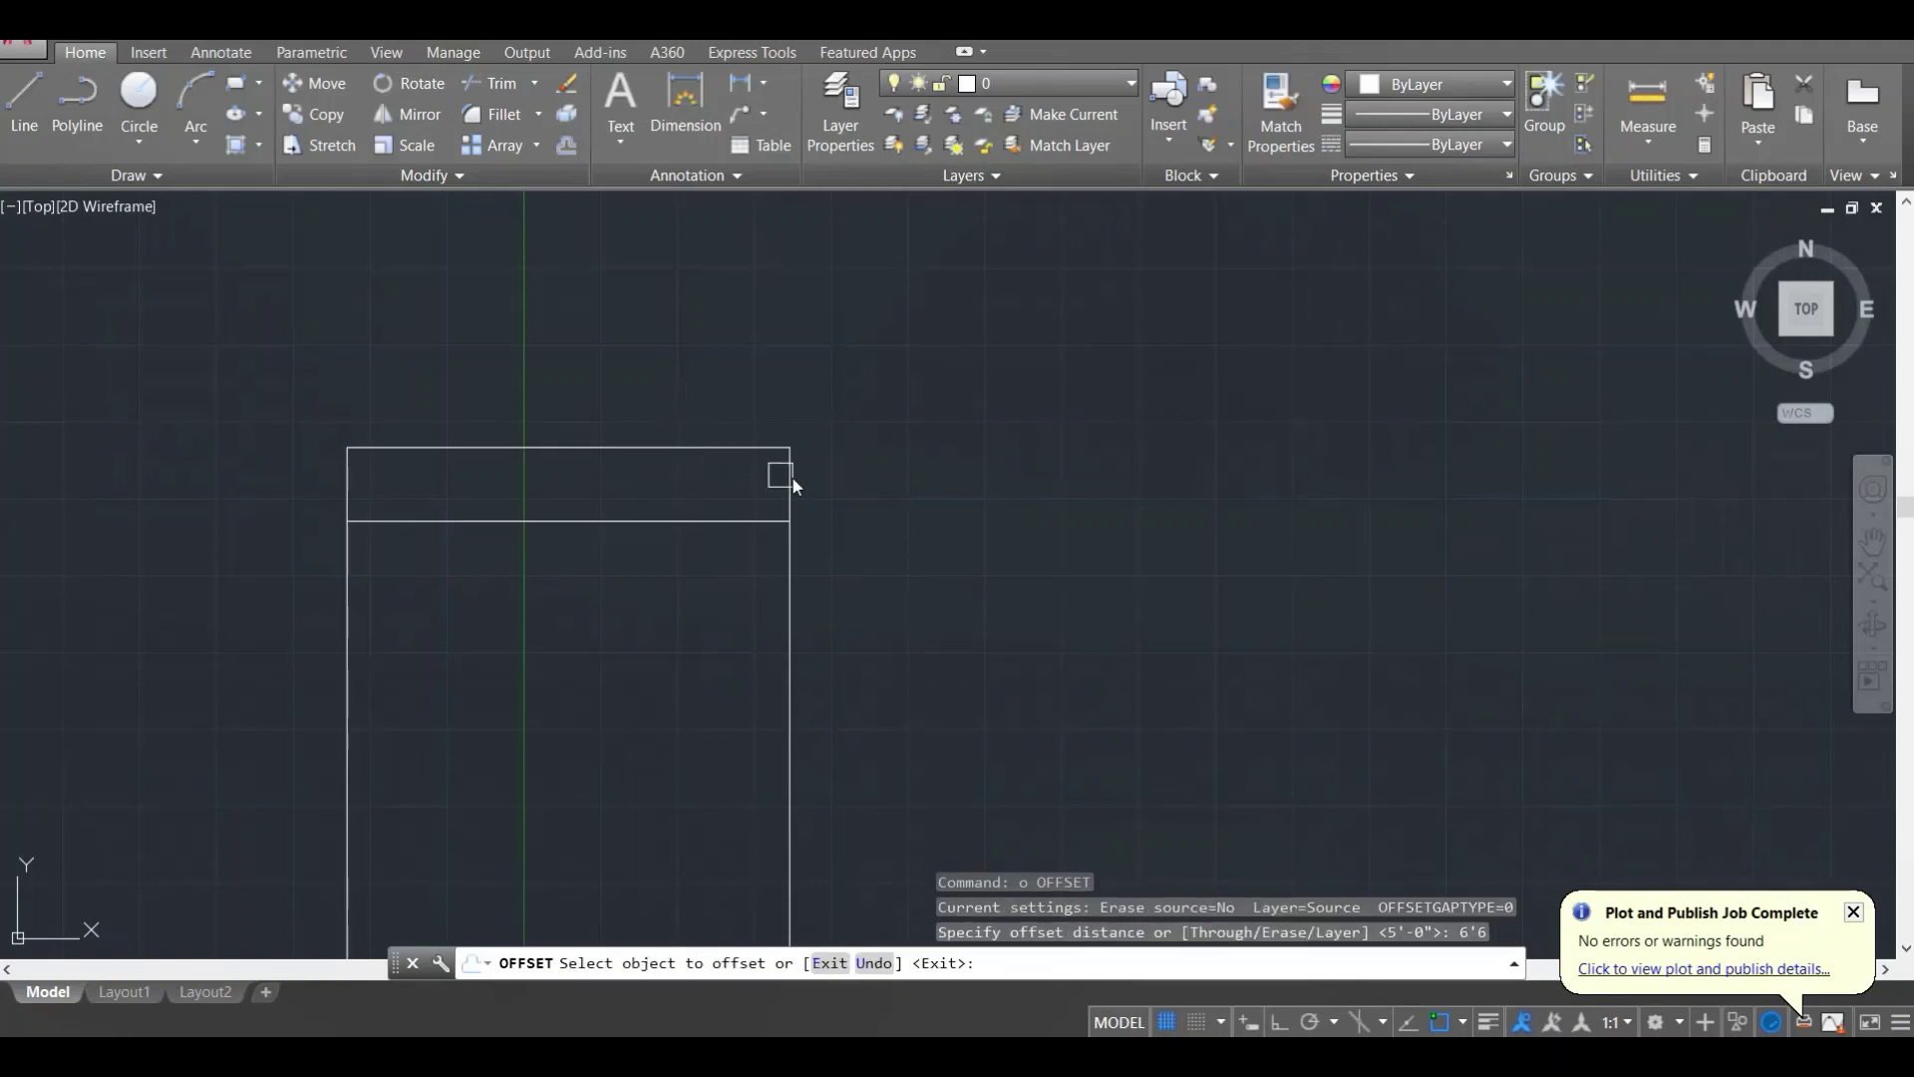
{"action": "left_click", "coordinate": [788, 469]}
{"action": "left_click", "coordinate": [649, 504]}
{"action": "key", "text": "Escape"}
{"action": "key", "text": "Escape"}
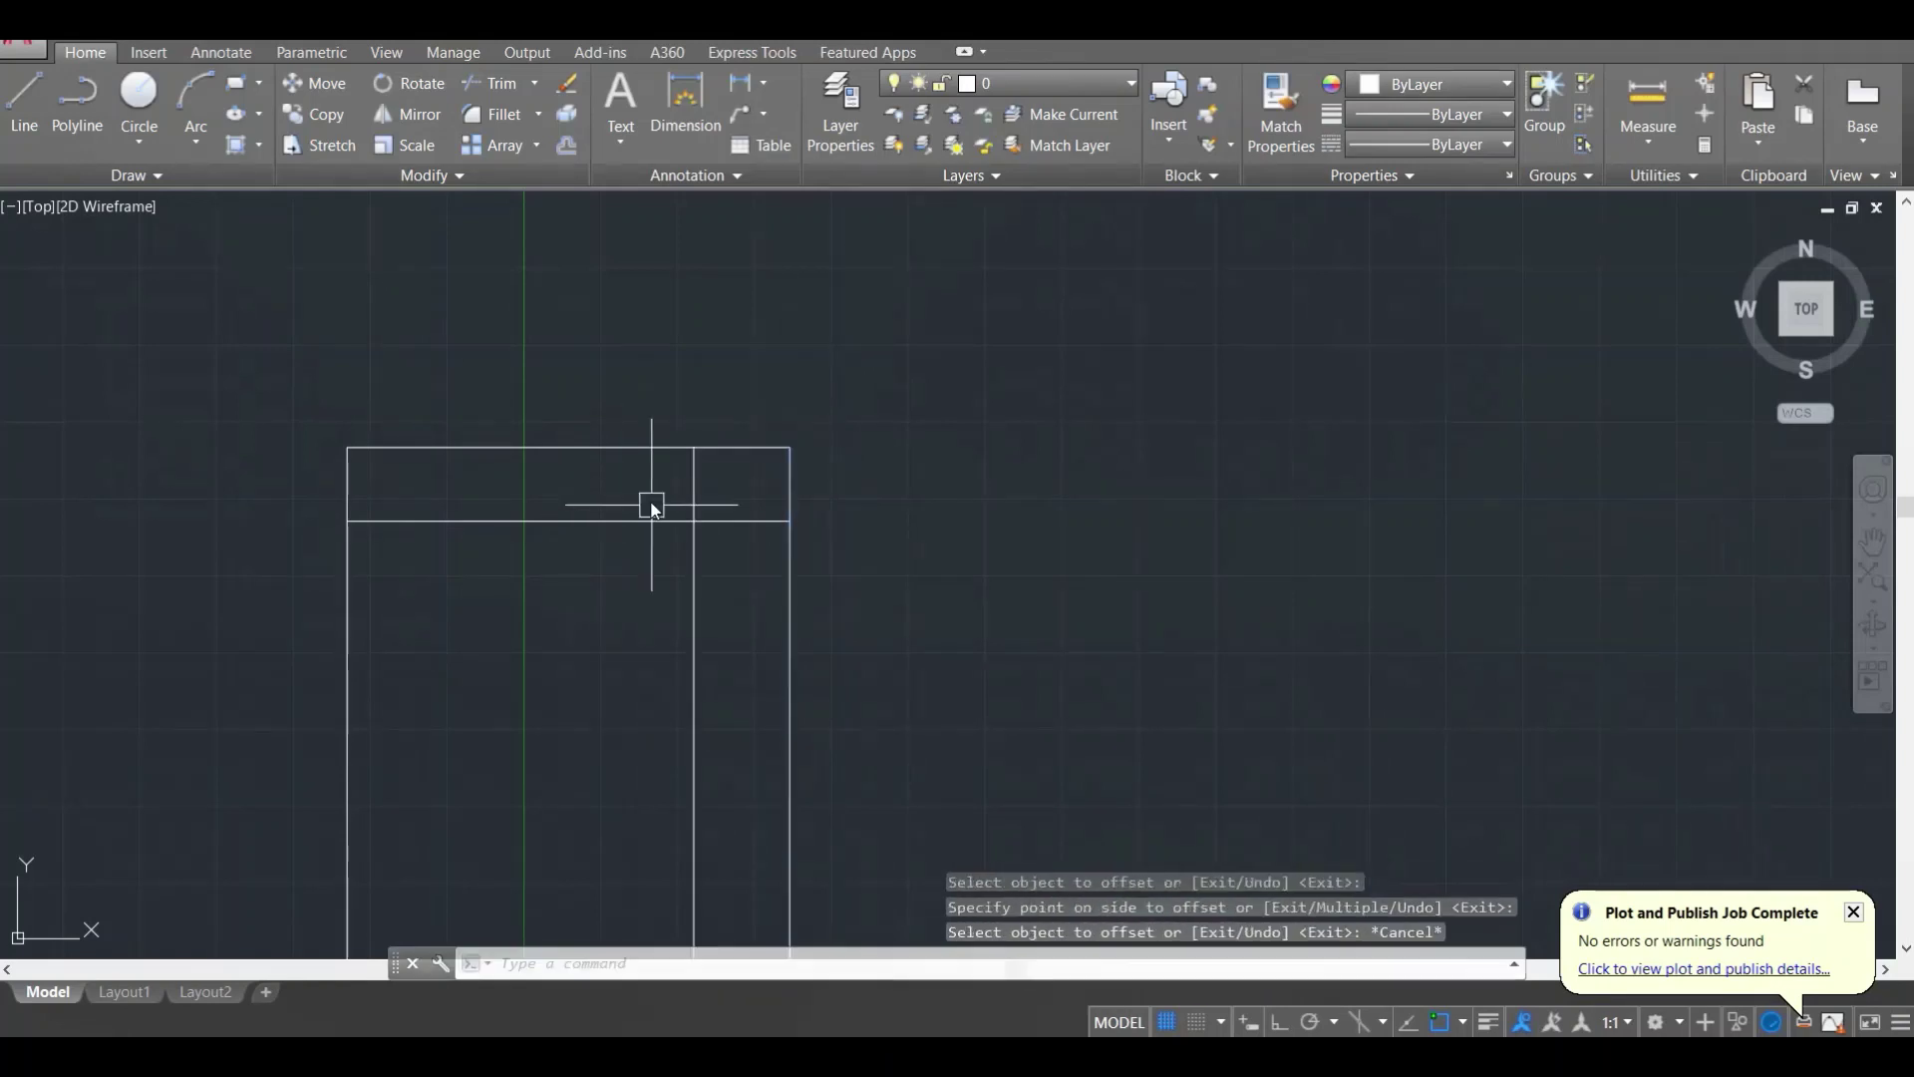
Step: Trim the bath partition line below the rear lawn's lower line
{"action": "middle_click_drag", "start_coordinate": [714, 498], "coordinate": [784, 493]}
{"action": "scroll", "coordinate": [783, 492], "scroll_direction": "up", "scroll_amount": 2}
{"action": "type", "text": "tr"}
{"action": "key", "text": "Return"}
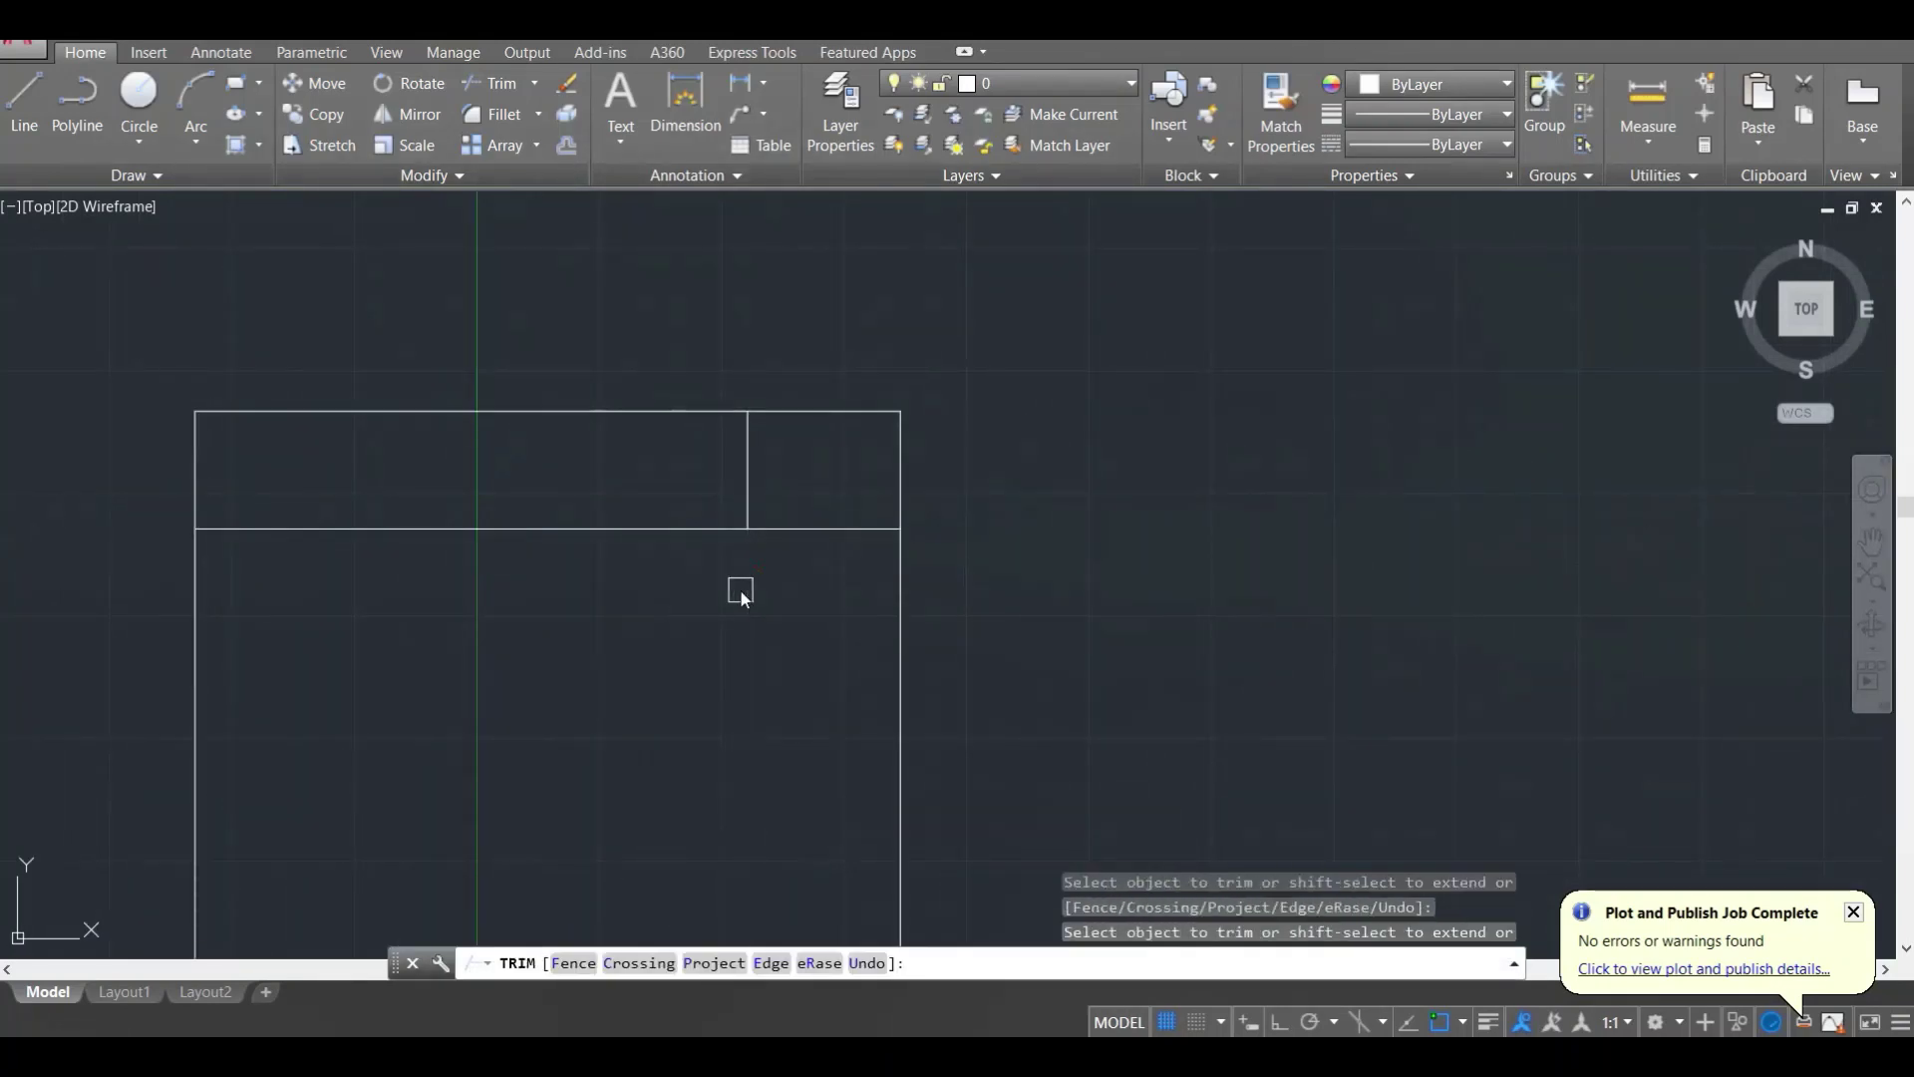
{"action": "key", "text": "Escape"}
{"action": "key", "text": "Escape"}
Step: Regenerate the drawing display
{"action": "type", "text": "re"}
{"action": "key", "text": "Return"}
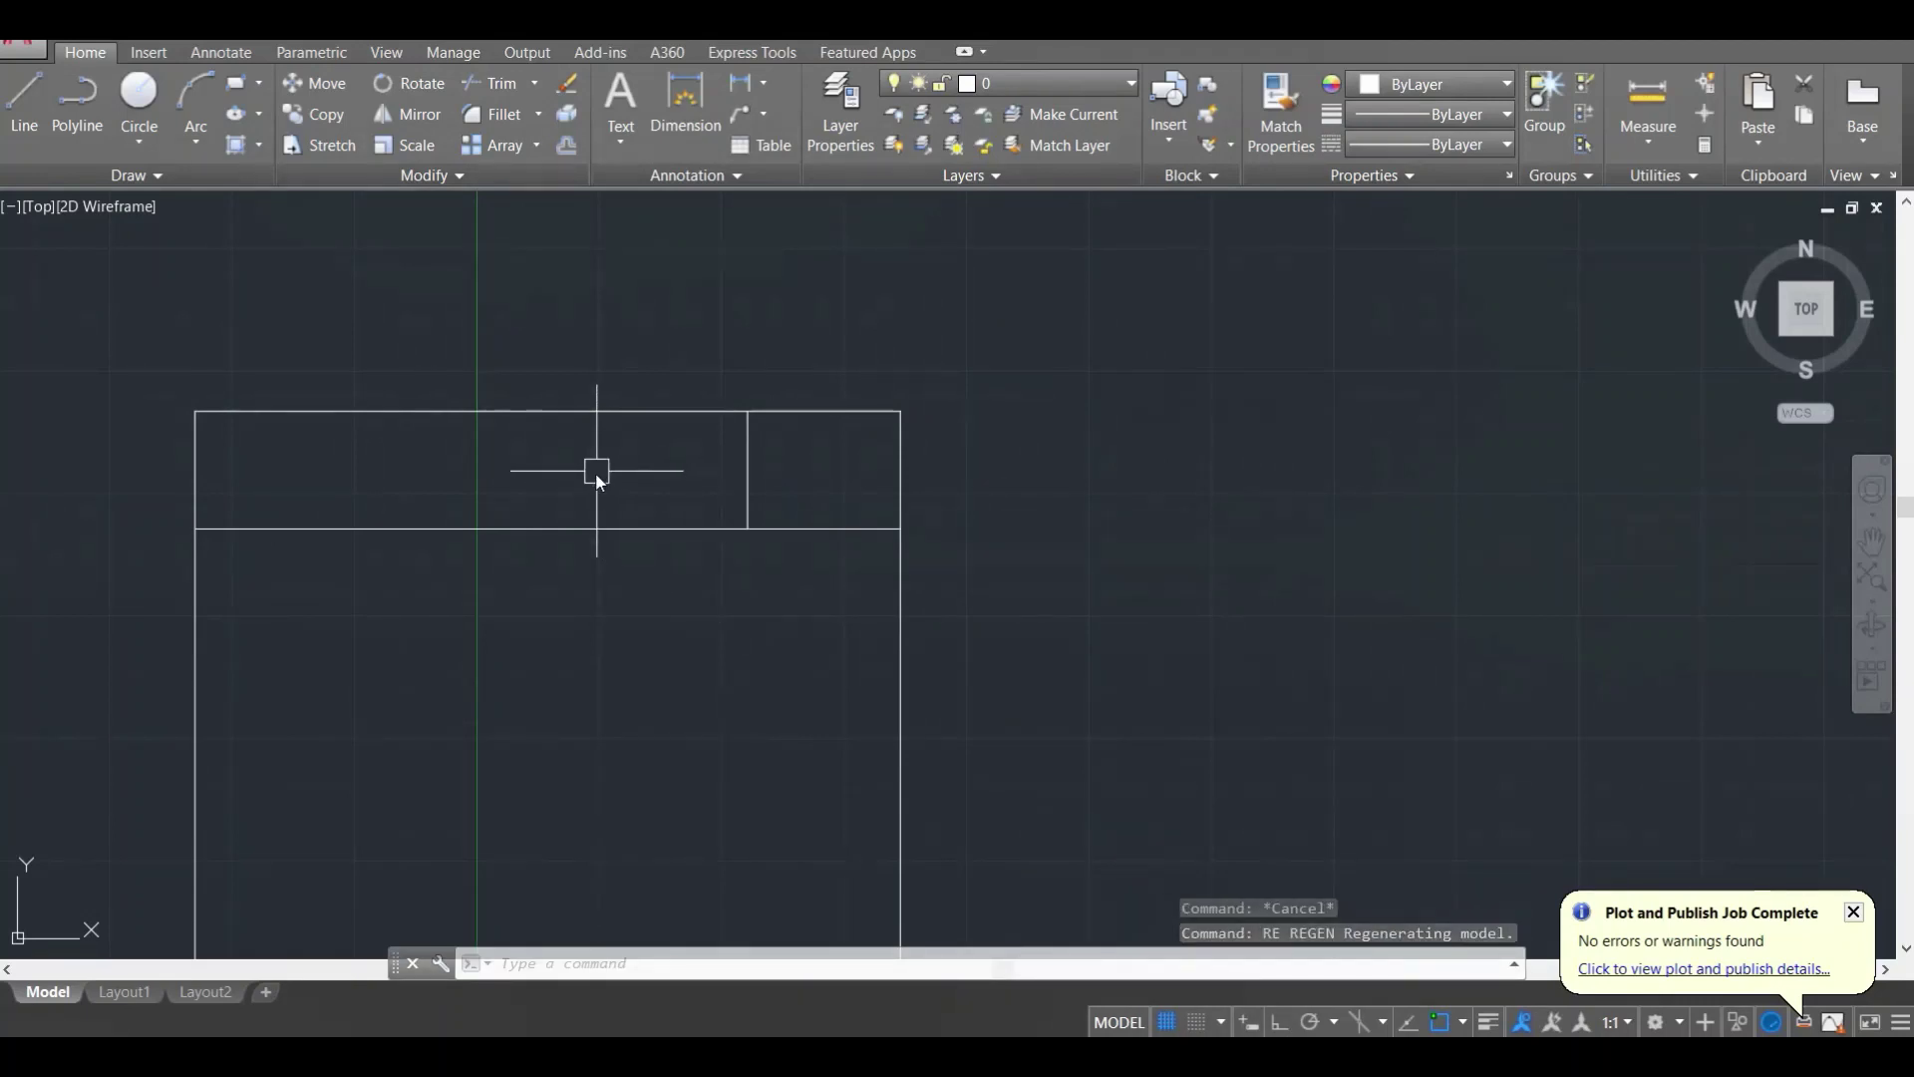
{"action": "middle_click_drag", "start_coordinate": [595, 473], "coordinate": [713, 386]}
{"action": "key", "text": "Escape"}
{"action": "type", "text": "re"}
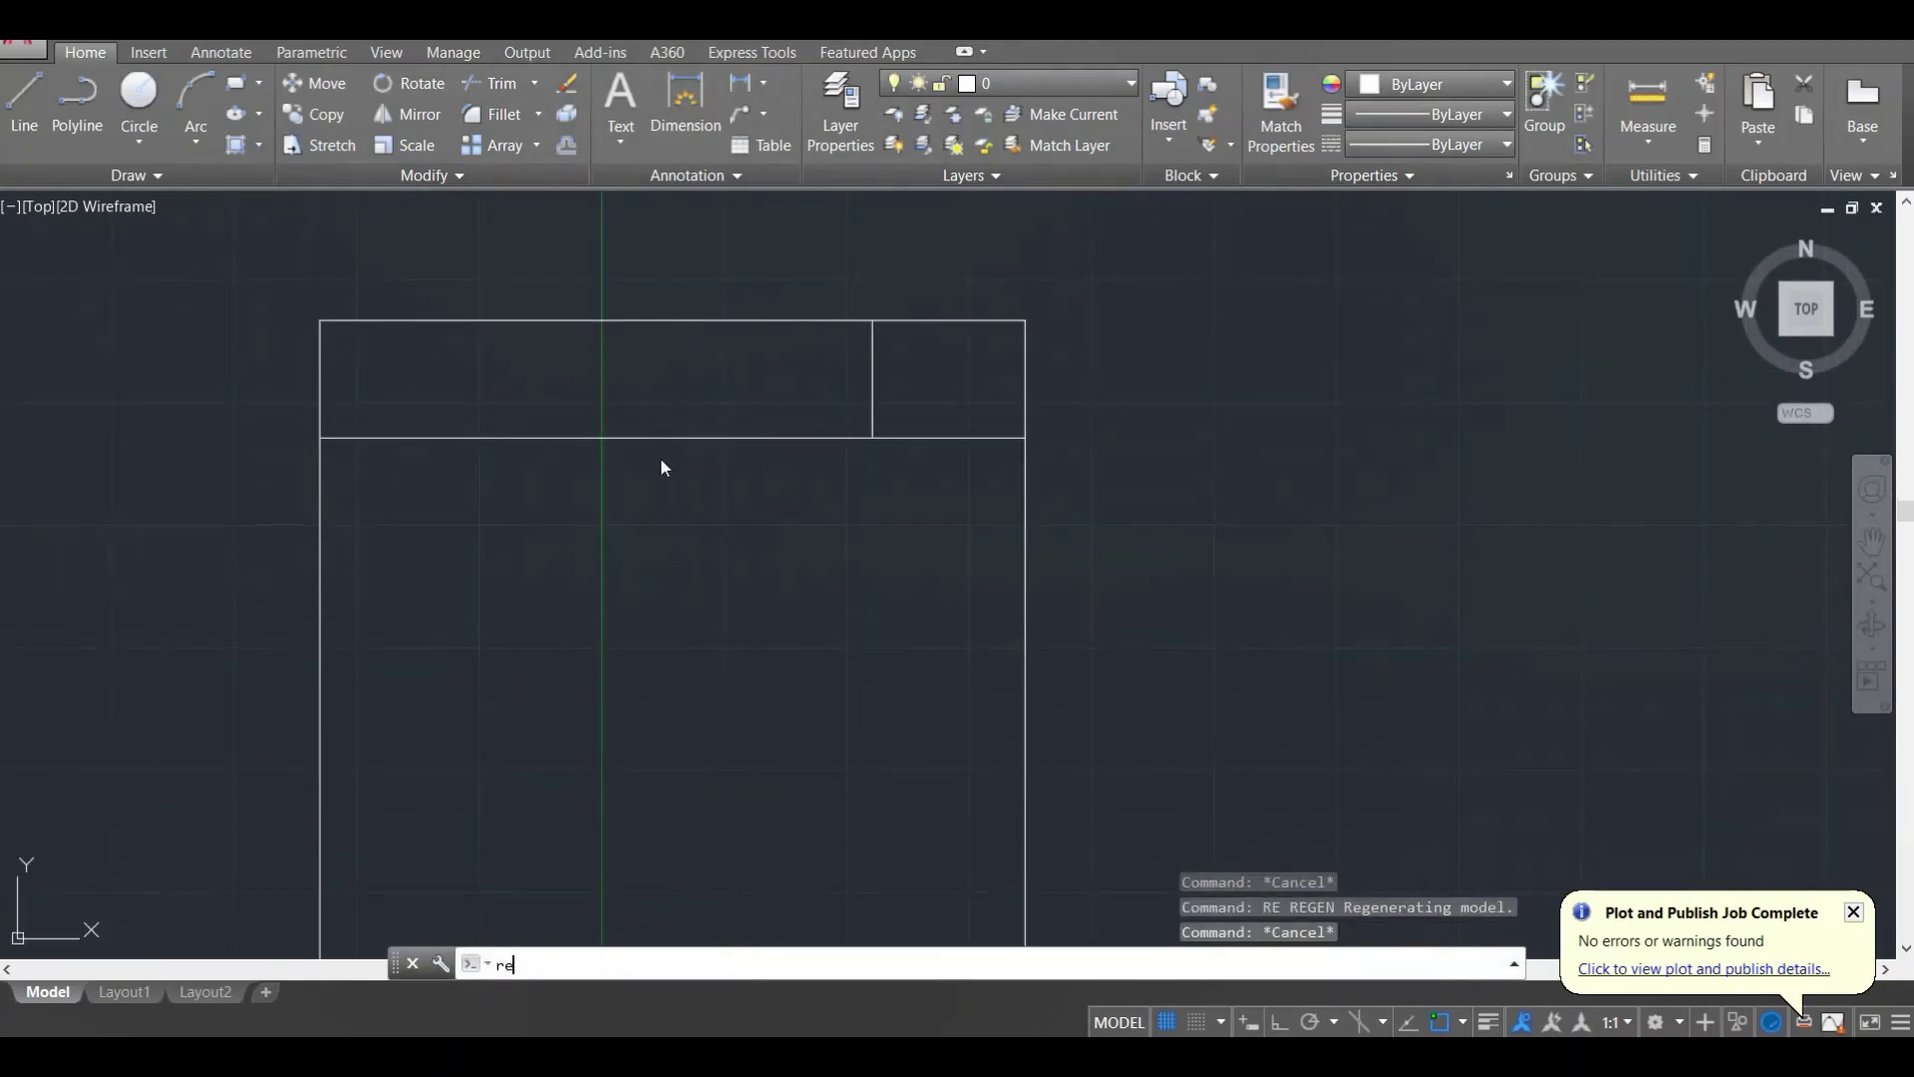
{"action": "key", "text": "Return"}
{"action": "scroll", "coordinate": [385, 404], "scroll_direction": "up", "scroll_amount": 2}
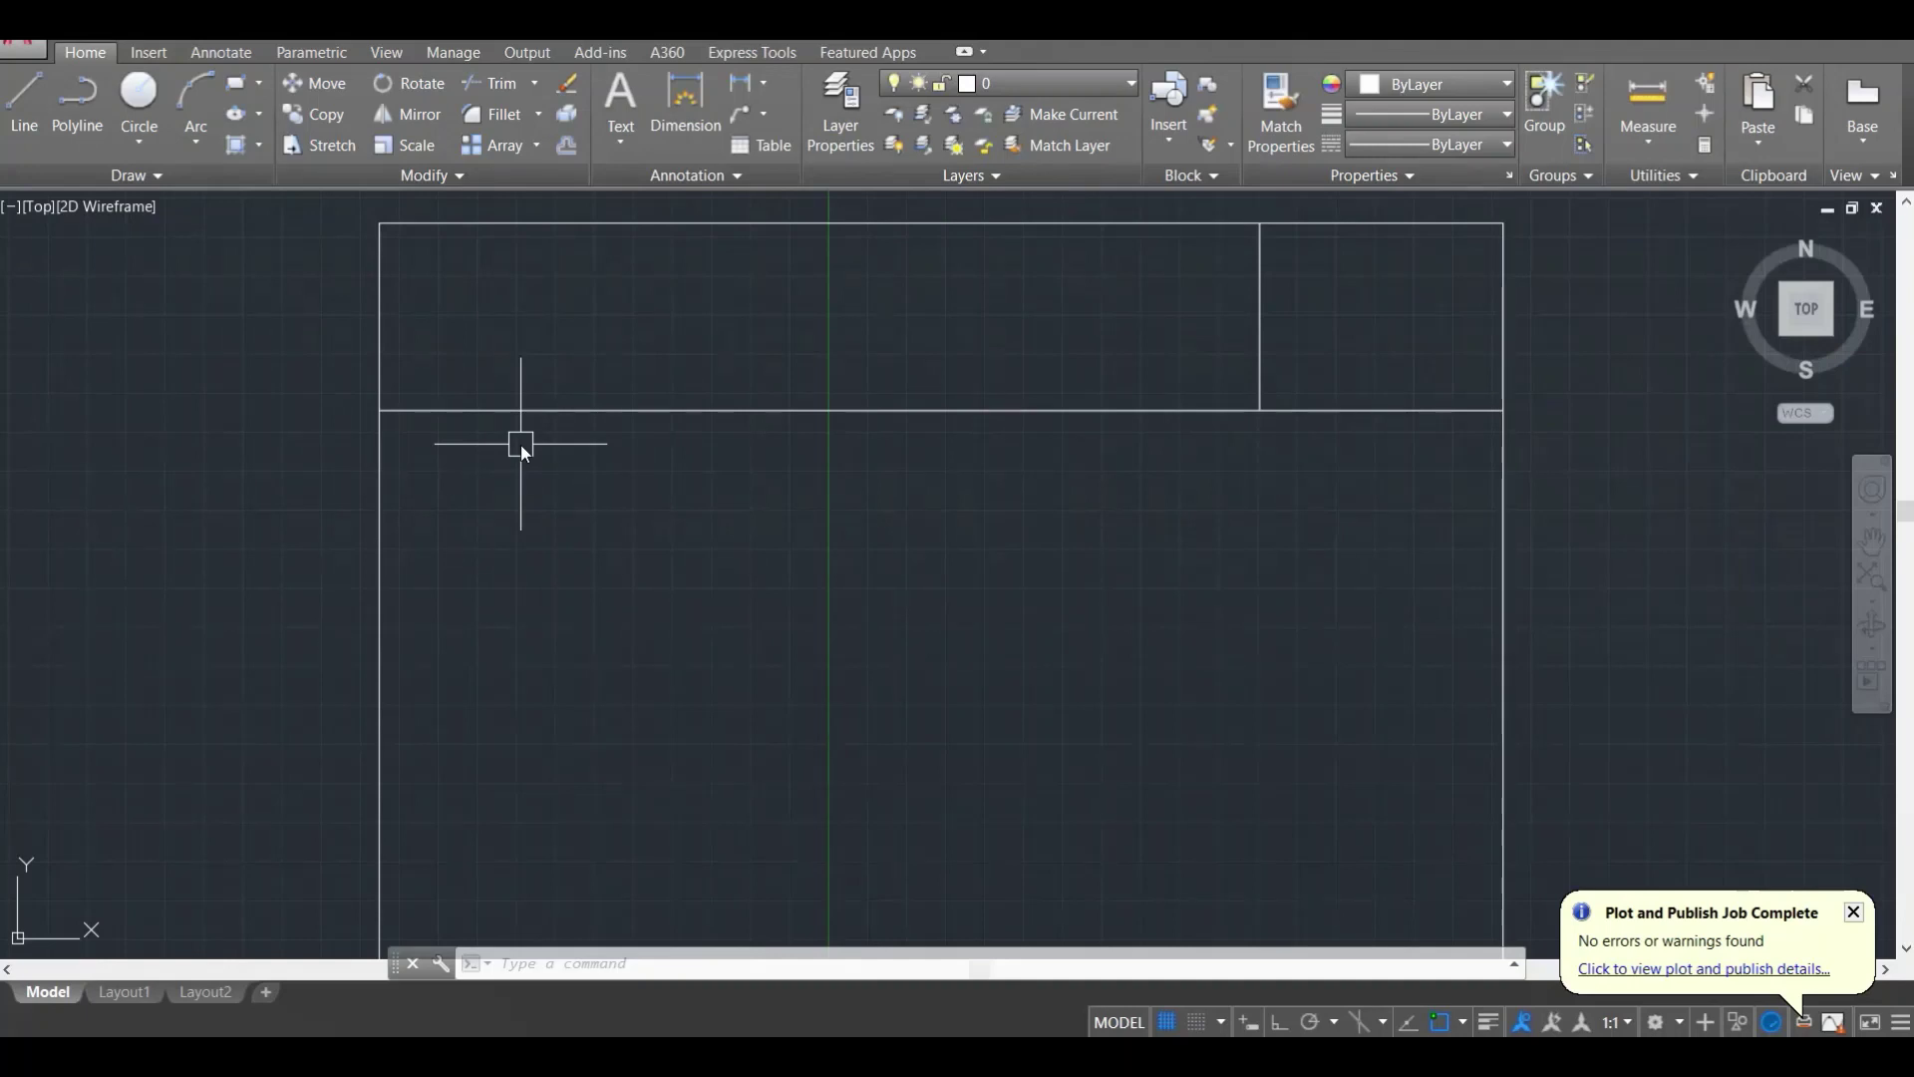
Step: Offset the rear lawn's lower line 9" downward and the left plot line 9" inward for wall thickness
{"action": "scroll", "coordinate": [520, 445], "scroll_direction": "down", "scroll_amount": 2}
{"action": "mouse_move", "coordinate": [559, 511]}
{"action": "middle_mouse_down"}
{"action": "mouse_move", "coordinate": [667, 365]}
{"action": "mouse_move", "coordinate": [694, 397]}
{"action": "middle_mouse_up"}
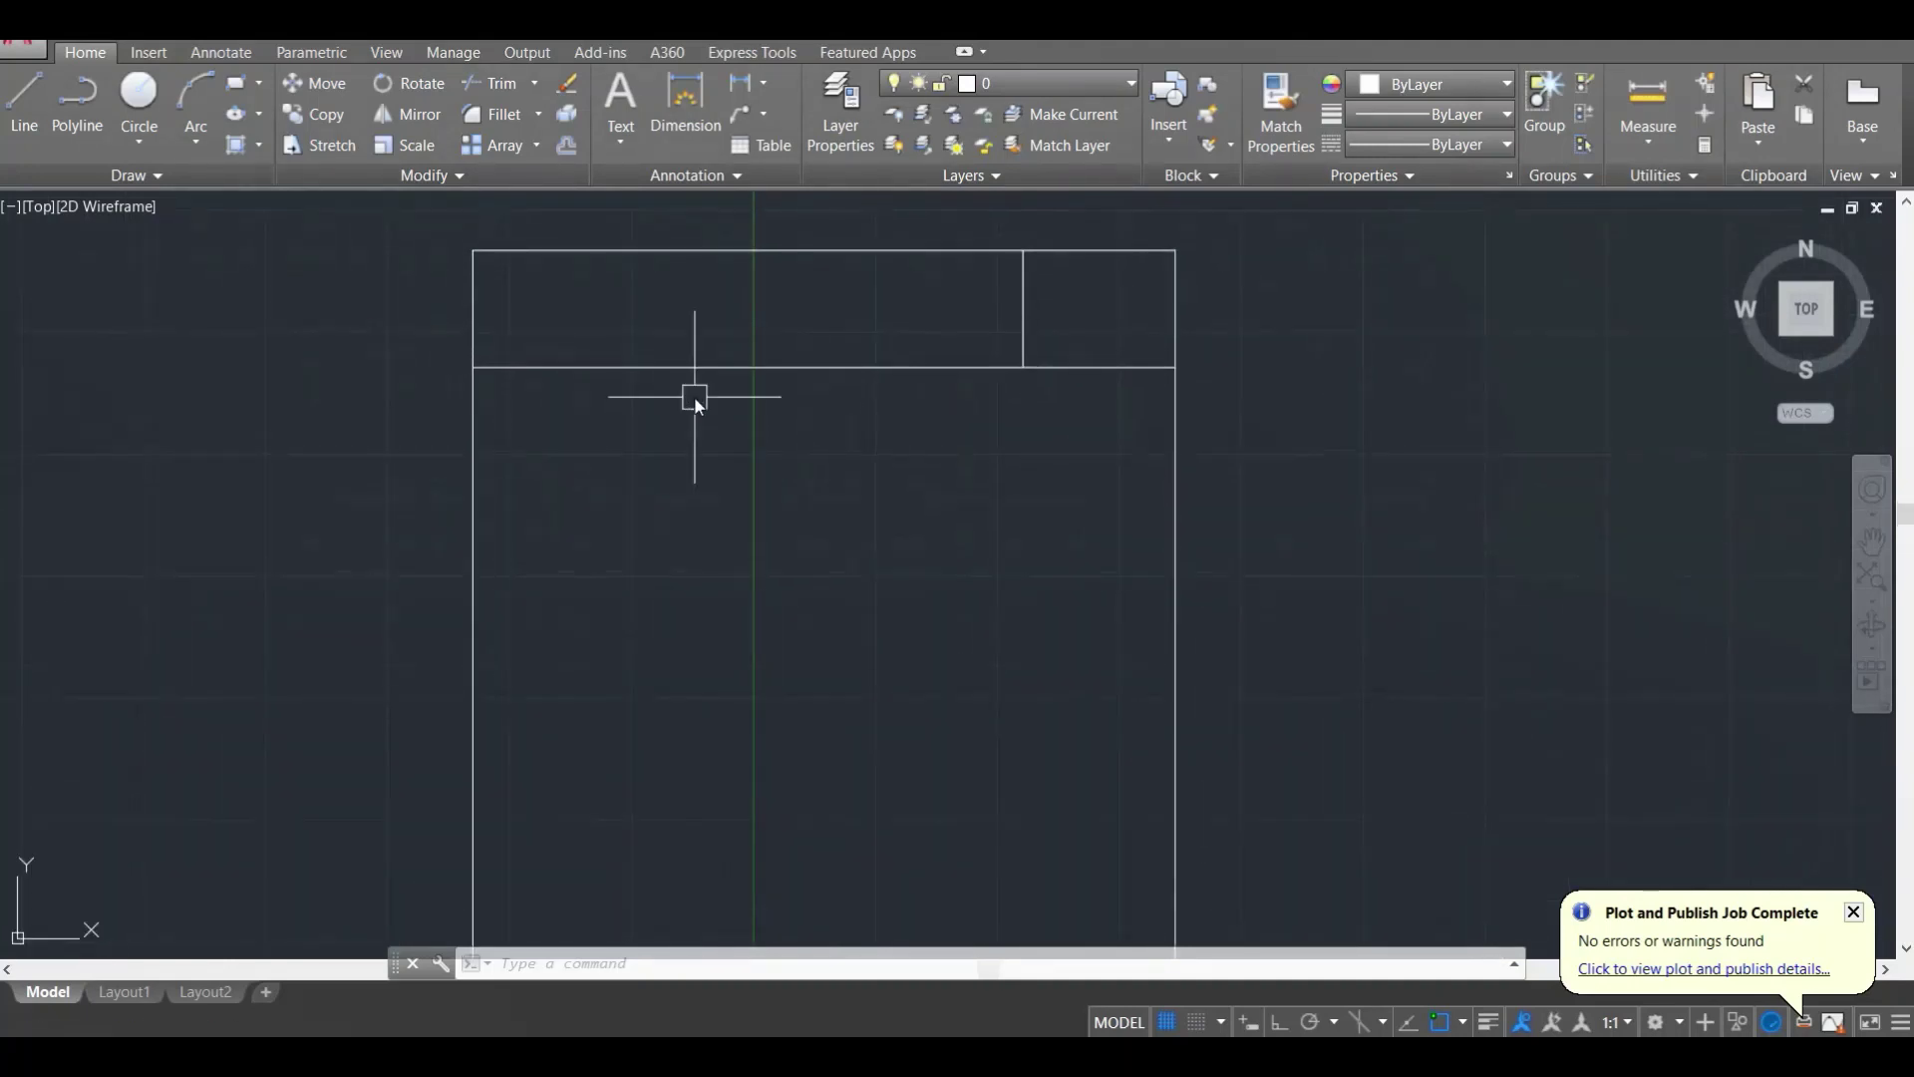
{"action": "scroll", "coordinate": [586, 343], "scroll_direction": "up", "scroll_amount": 2}
{"action": "type", "text": "o"}
{"action": "key", "text": "Return"}
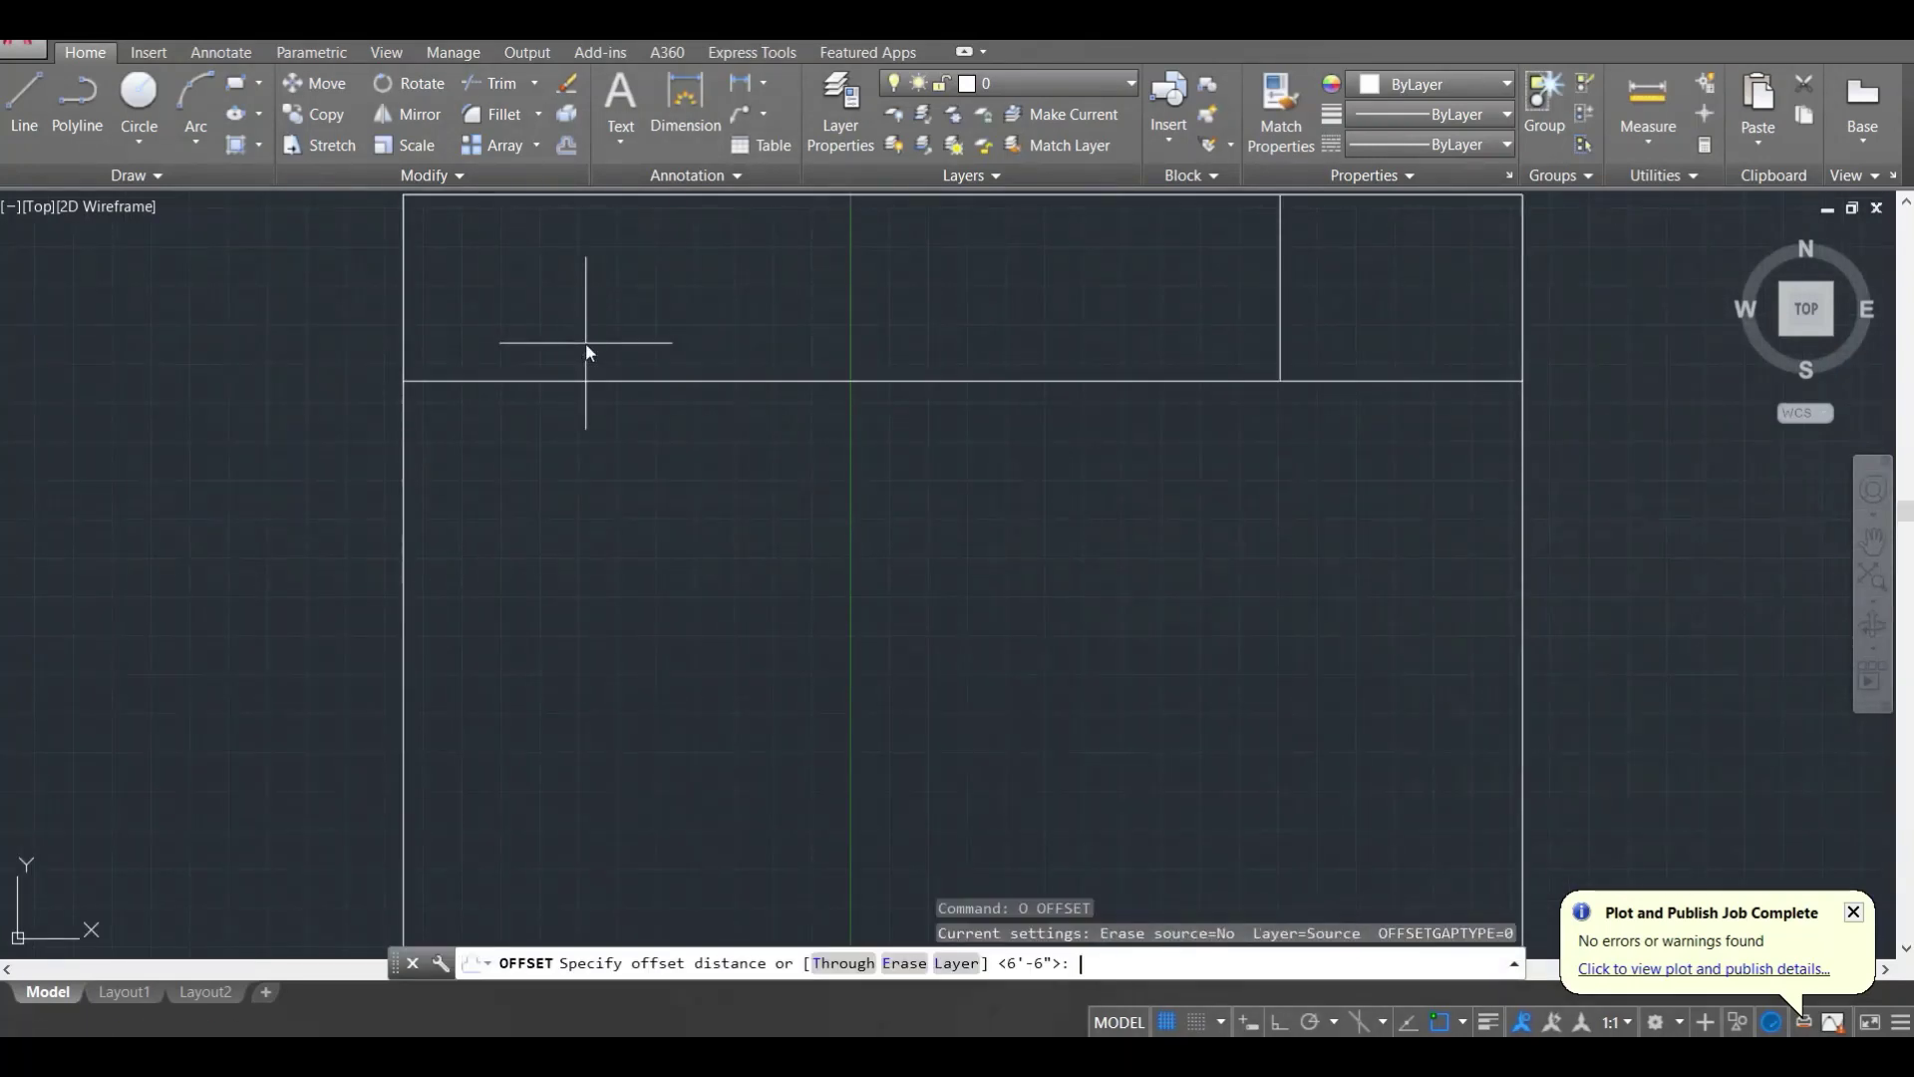
{"action": "type", "text": "9"}
{"action": "key", "text": "Return"}
{"action": "left_click", "coordinate": [549, 384]}
{"action": "left_click", "coordinate": [481, 496]}
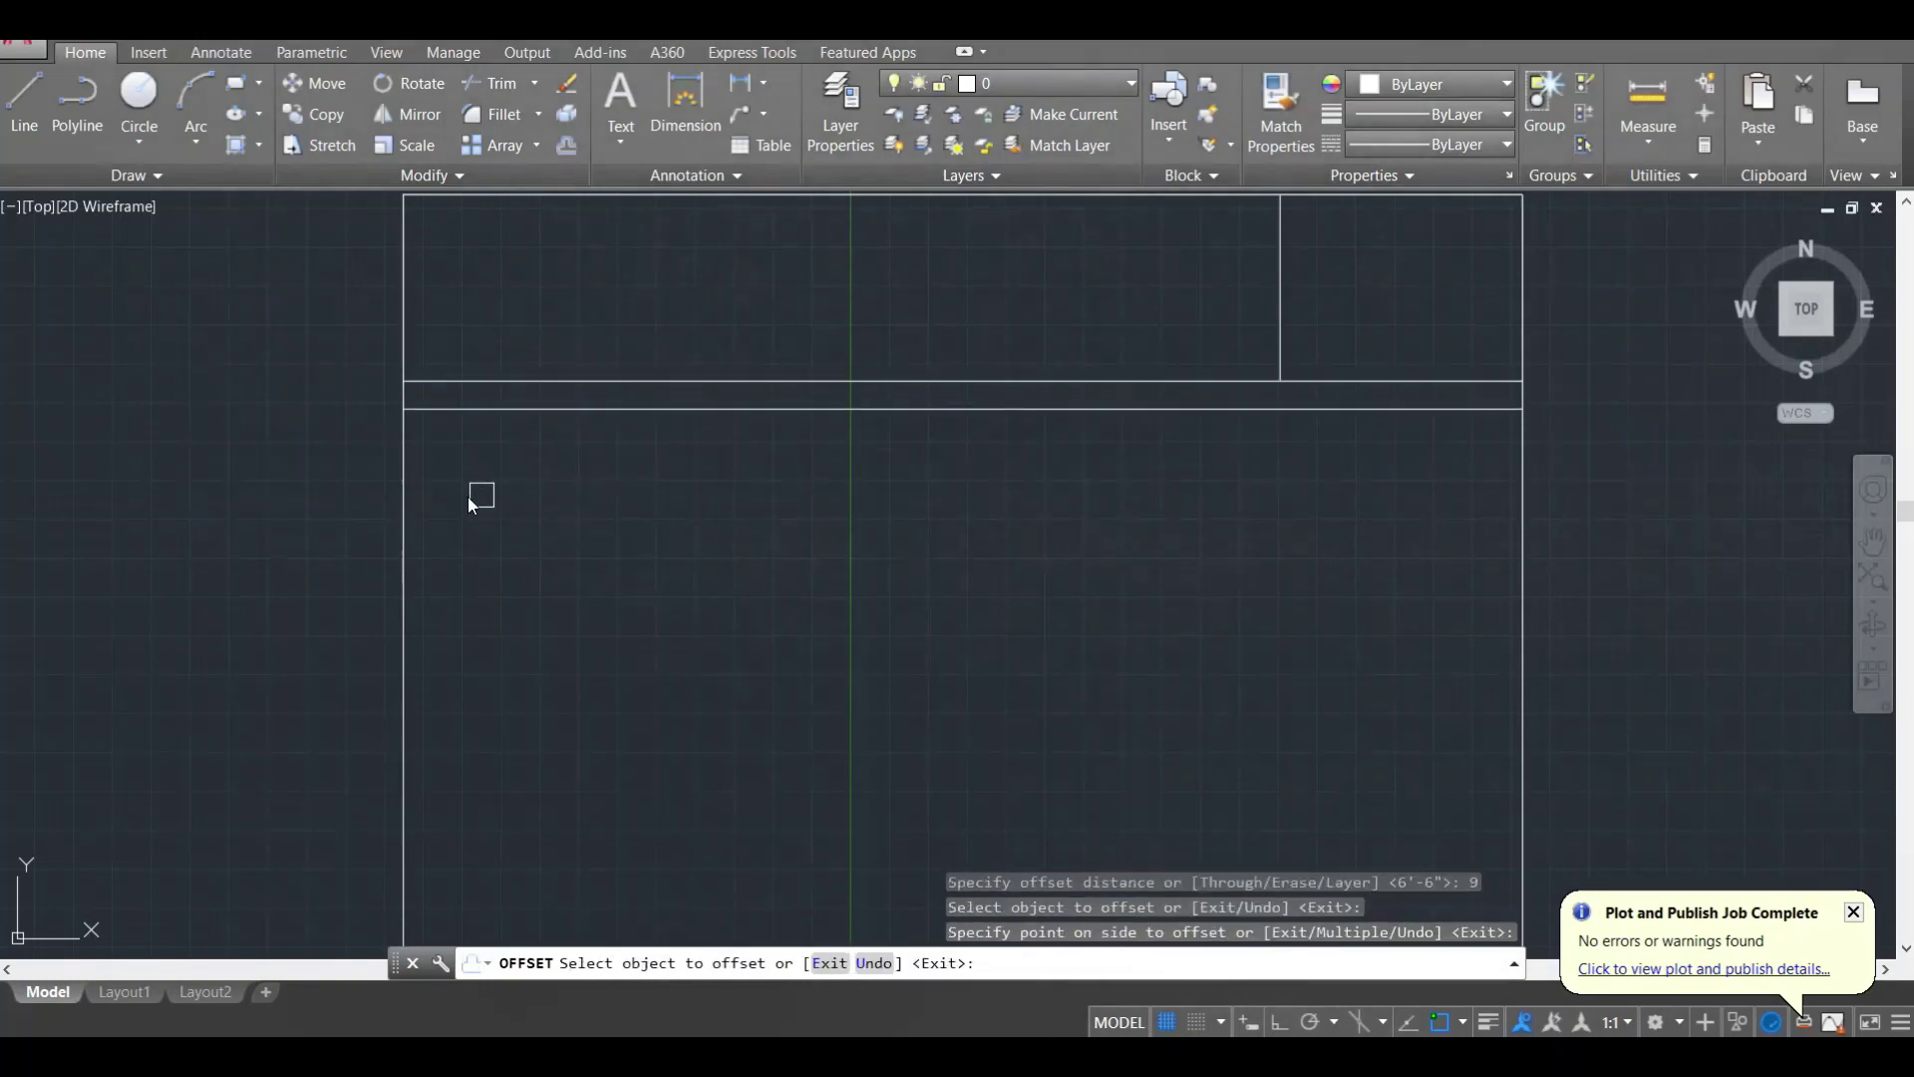
{"action": "left_click", "coordinate": [409, 500]}
{"action": "left_click", "coordinate": [549, 502]}
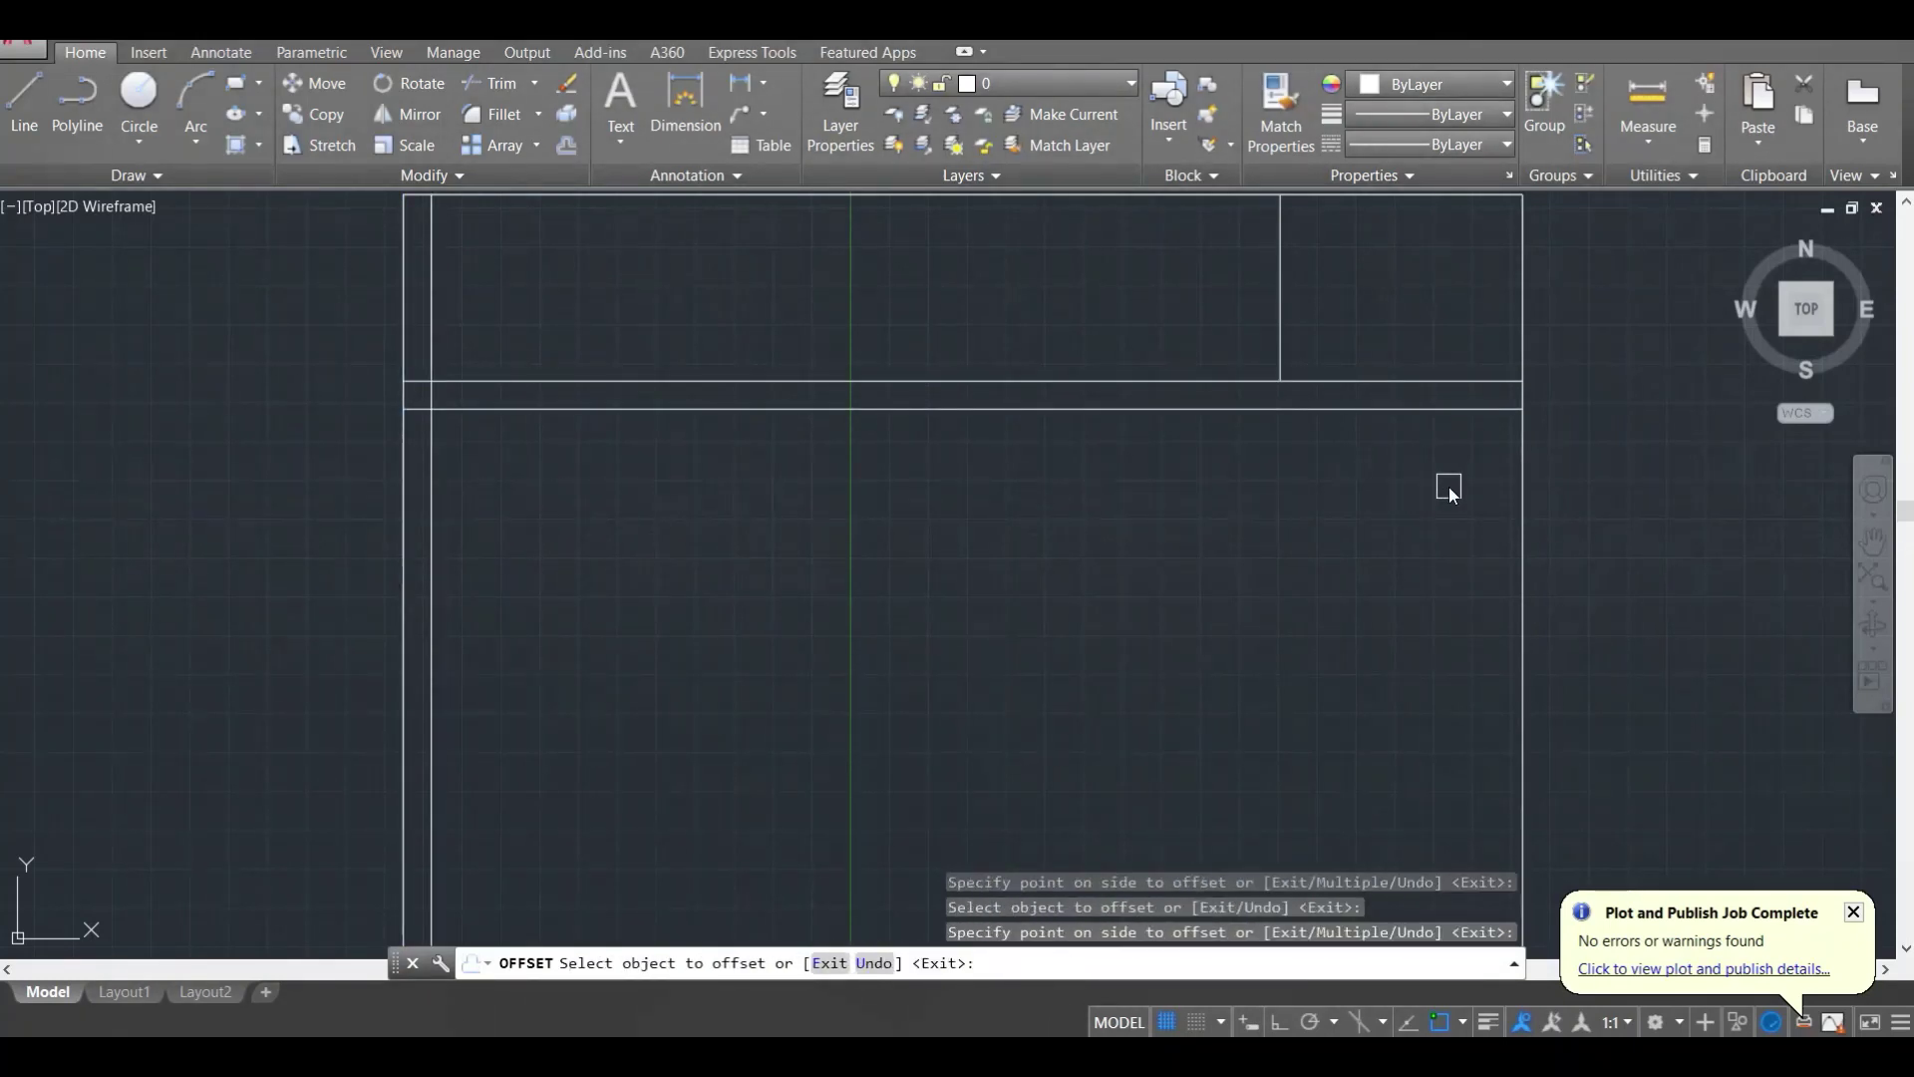
Step: Offset the right plot line and the top line 9" inward, and the bath partition 9" toward the bath
{"action": "scroll", "coordinate": [1236, 498], "scroll_direction": "down", "scroll_amount": 2}
{"action": "scroll", "coordinate": [1150, 389], "scroll_direction": "up", "scroll_amount": 2}
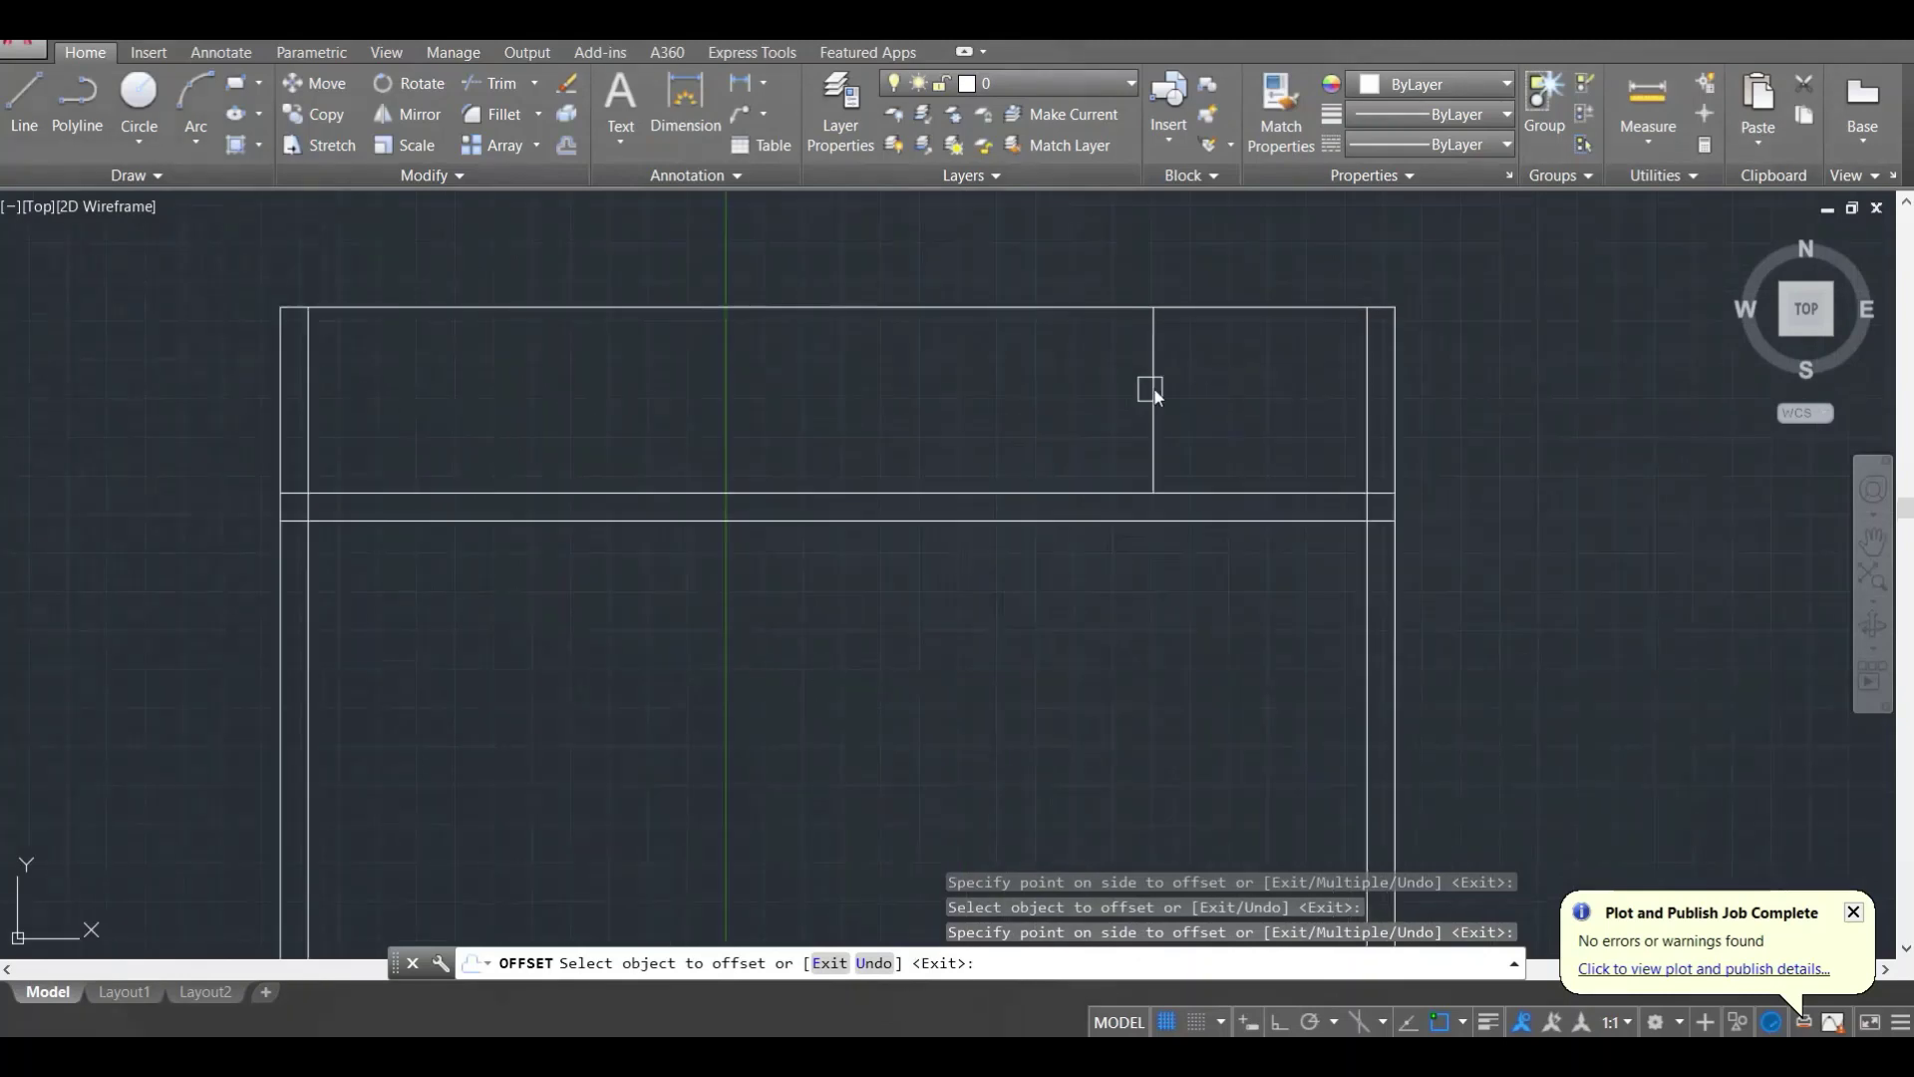
{"action": "left_click", "coordinate": [1250, 310]}
{"action": "left_click", "coordinate": [1230, 373]}
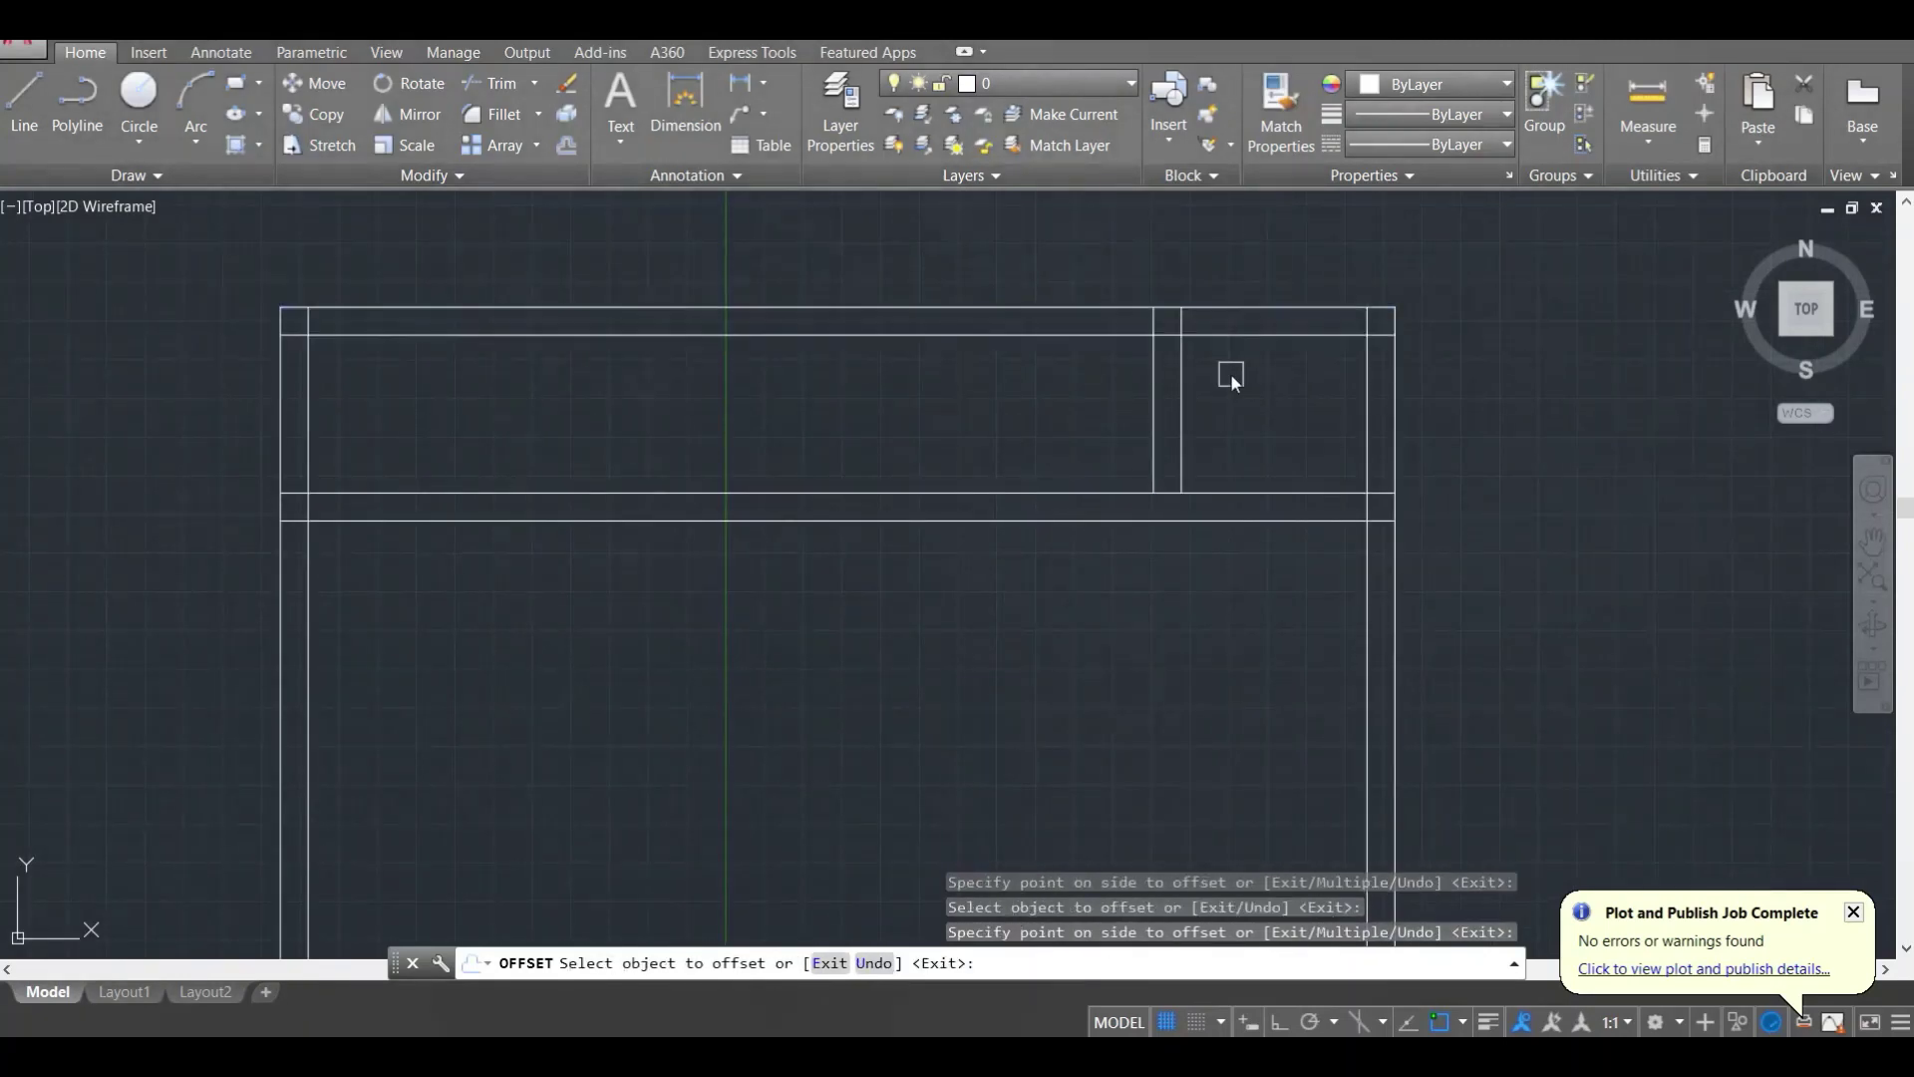
{"action": "key", "text": "Escape"}
Step: Try to trim the inner wall lines along the rear lawn's top and left edges
{"action": "type", "text": "tr"}
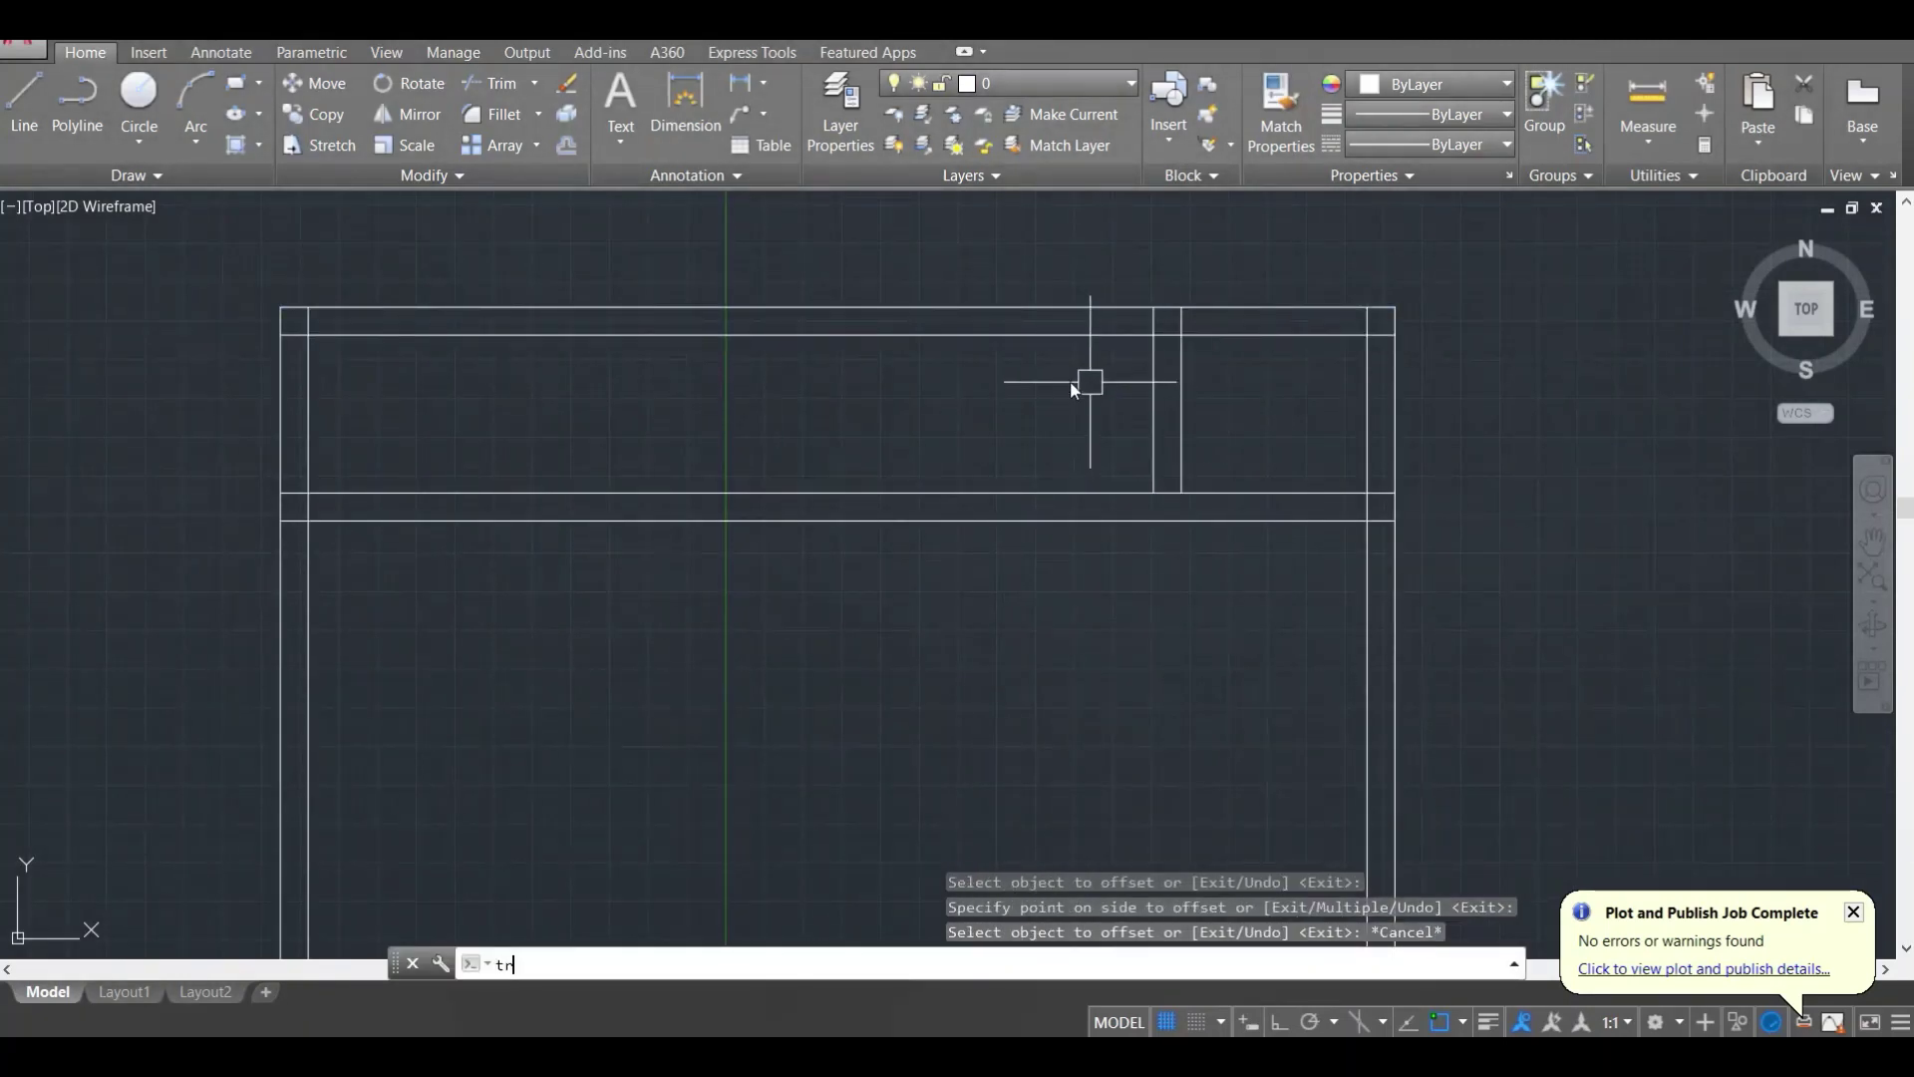
{"action": "key", "text": "Return"}
{"action": "key", "text": "Return"}
{"action": "left_click", "coordinate": [1045, 337]}
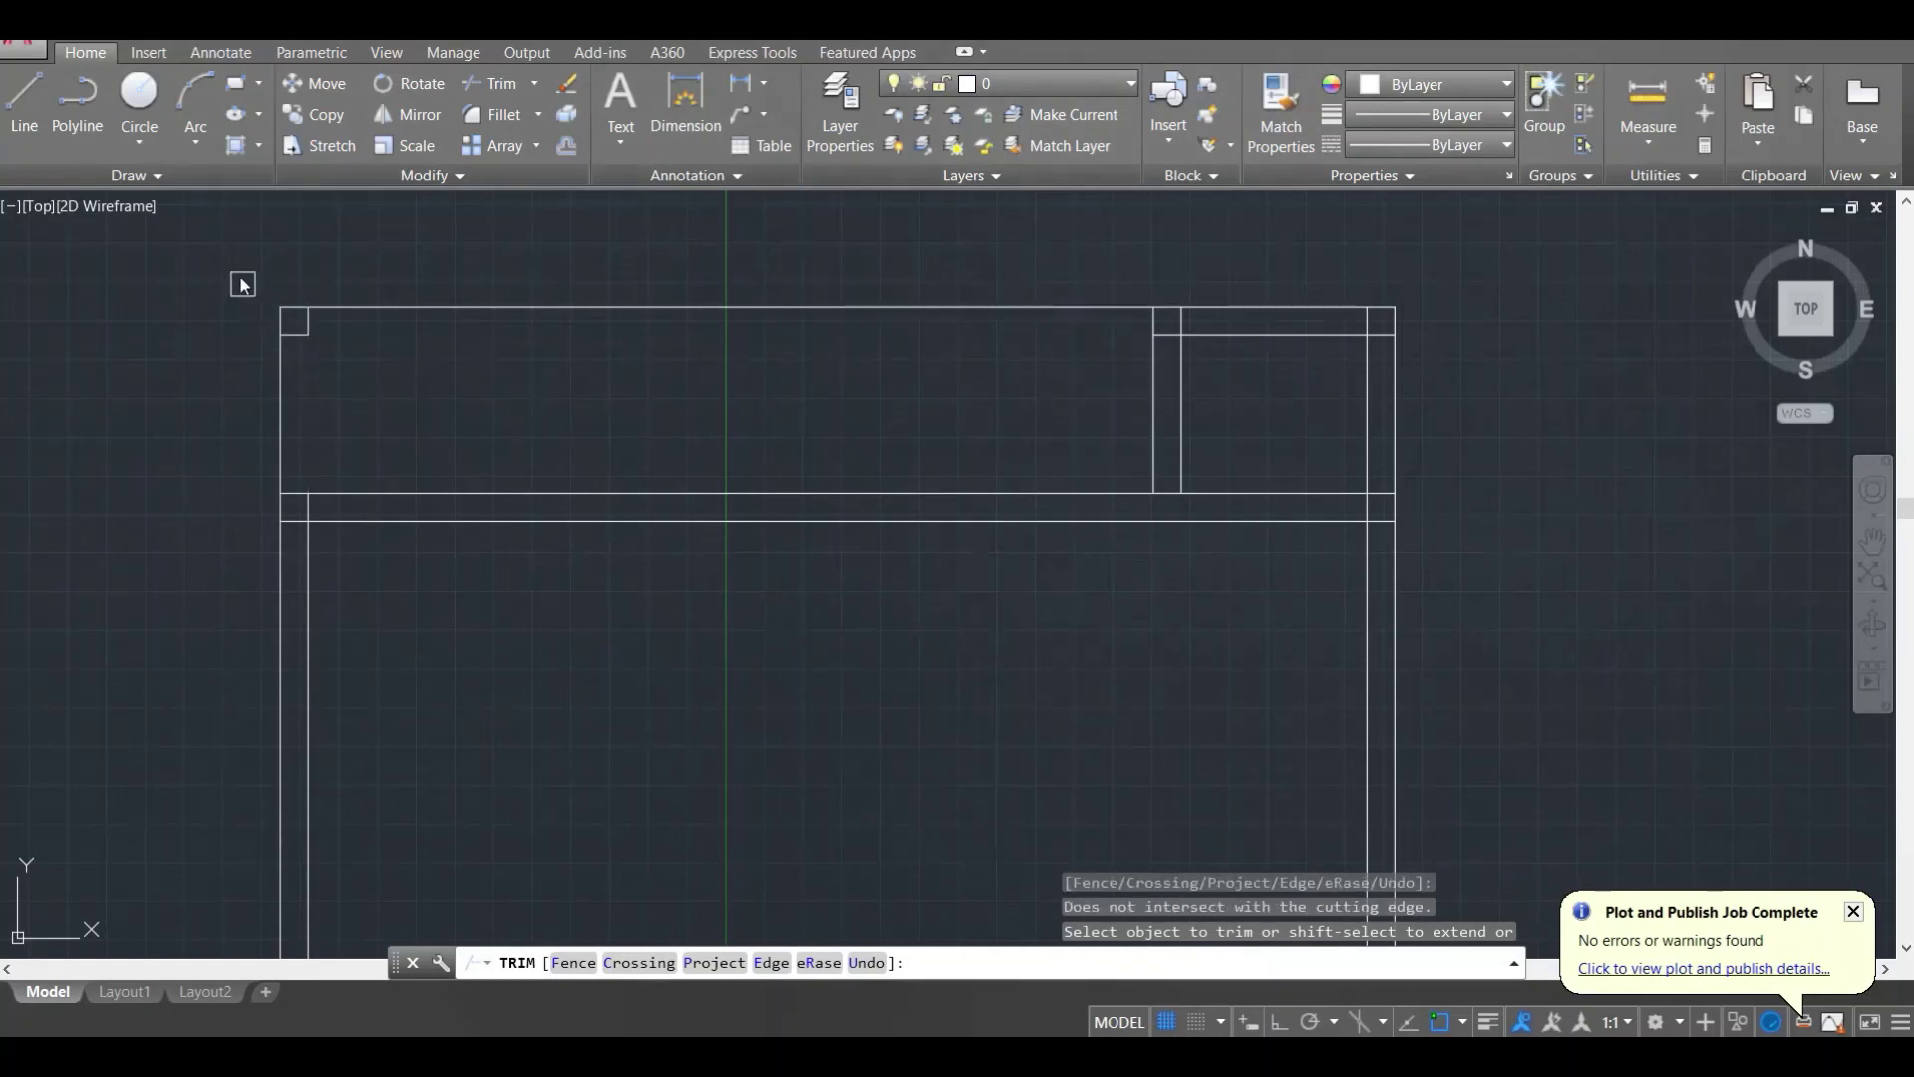
{"action": "left_click", "coordinate": [216, 257]}
{"action": "left_click", "coordinate": [433, 397]}
{"action": "key", "text": "Escape"}
{"action": "key", "text": "ctrl+z"}
{"action": "key", "text": "ctrl+z"}
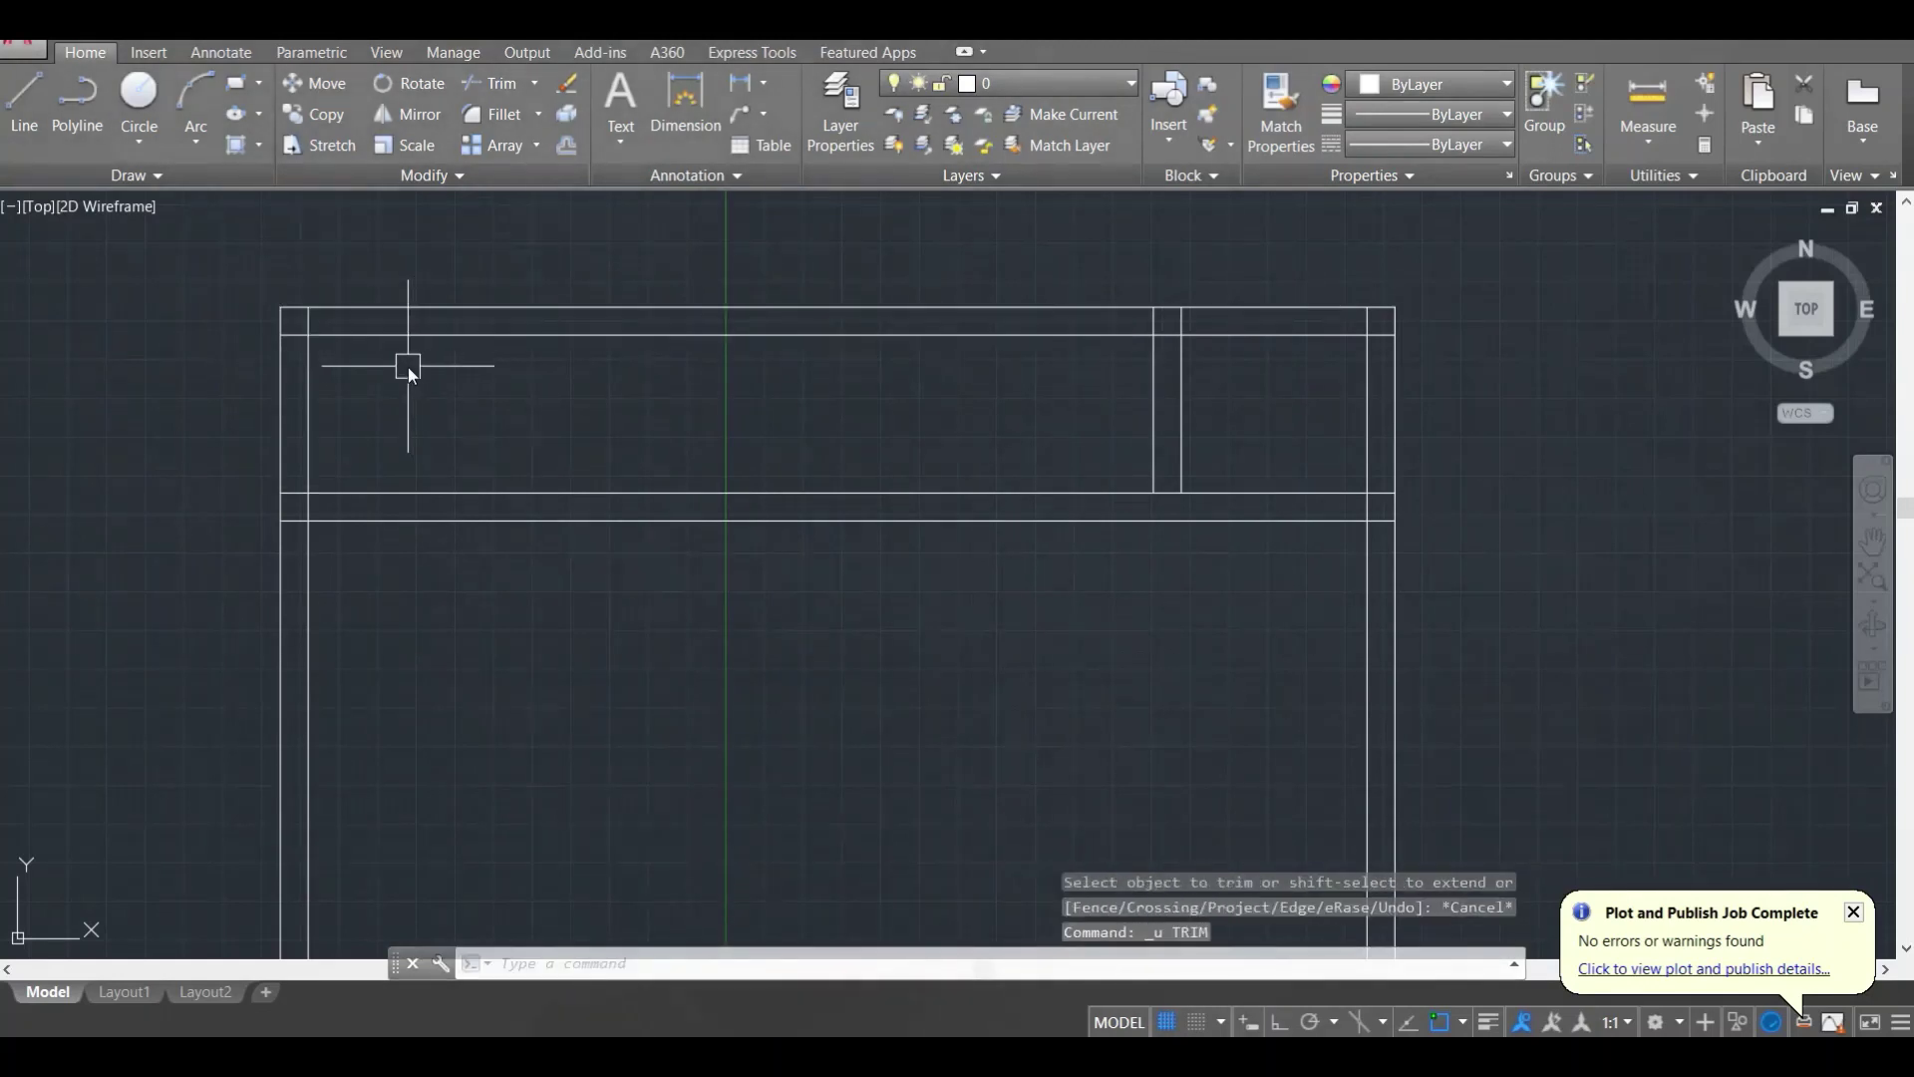
Step: Trim away the inner top line across the rear lawn and the inner left line's stub at the top corner
{"action": "type", "text": "tr"}
{"action": "key", "text": "Return"}
{"action": "key", "text": "Return"}
{"action": "scroll", "coordinate": [294, 319], "scroll_direction": "up", "scroll_amount": 3}
{"action": "left_click", "coordinate": [296, 376]}
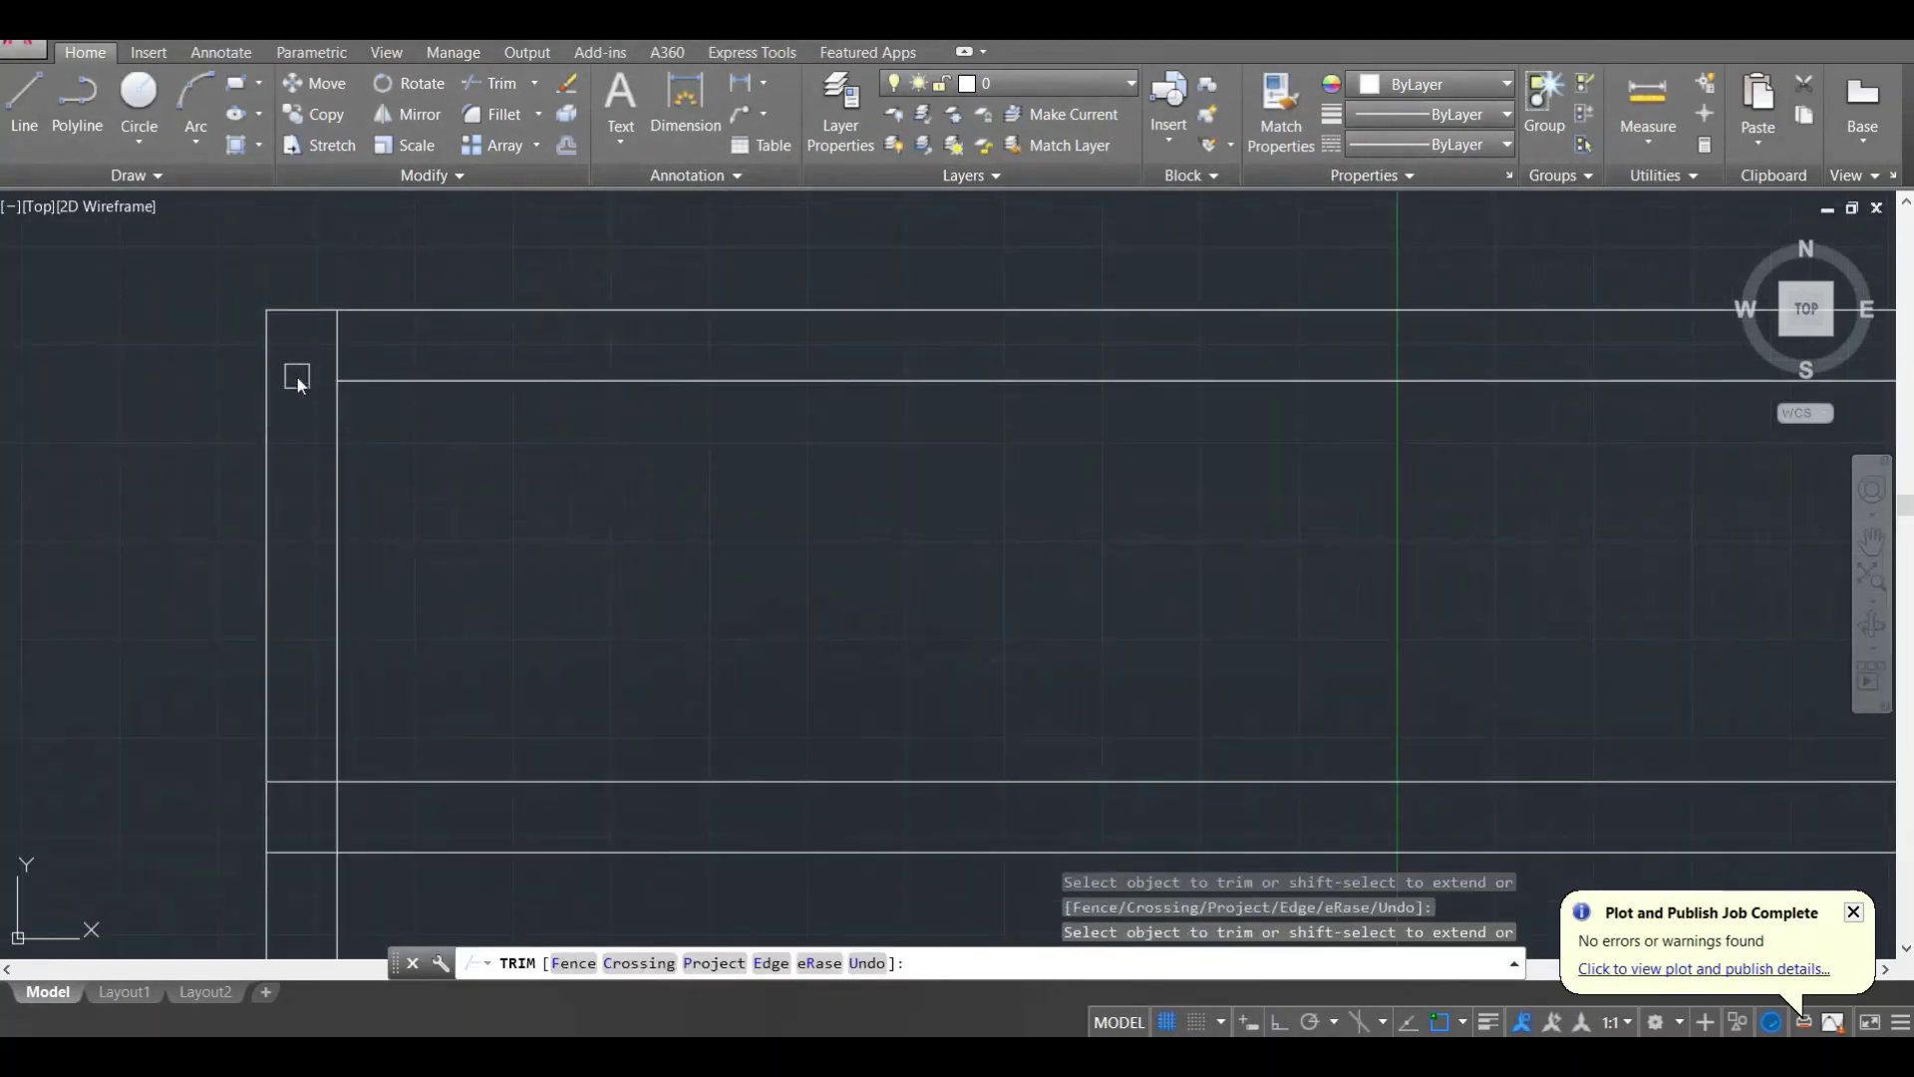
{"action": "left_click", "coordinate": [336, 351]}
{"action": "scroll", "coordinate": [345, 355], "scroll_direction": "down", "scroll_amount": 1}
{"action": "left_click", "coordinate": [829, 374]}
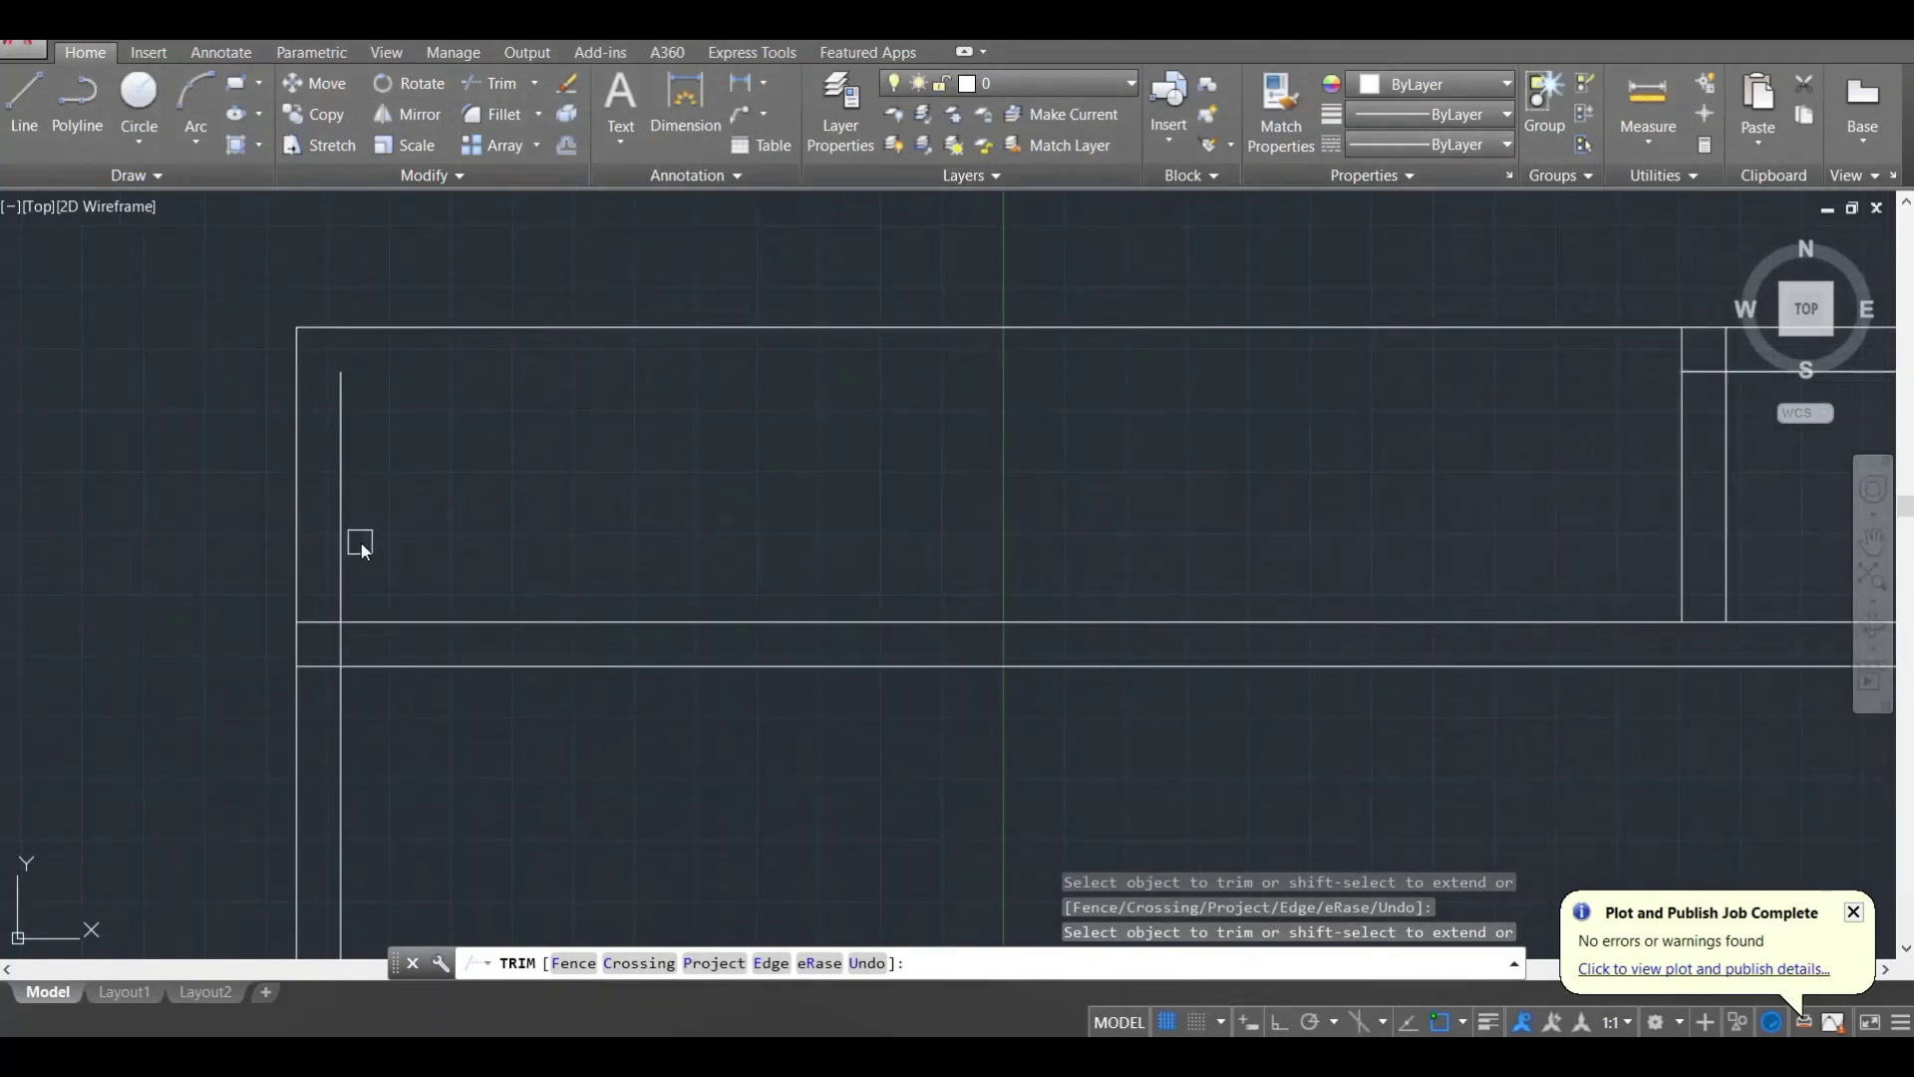
Step: Trim the inner left wall line within the rear lawn and clean up the wall corner just below it
{"action": "scroll", "coordinate": [347, 644], "scroll_direction": "down", "scroll_amount": 2}
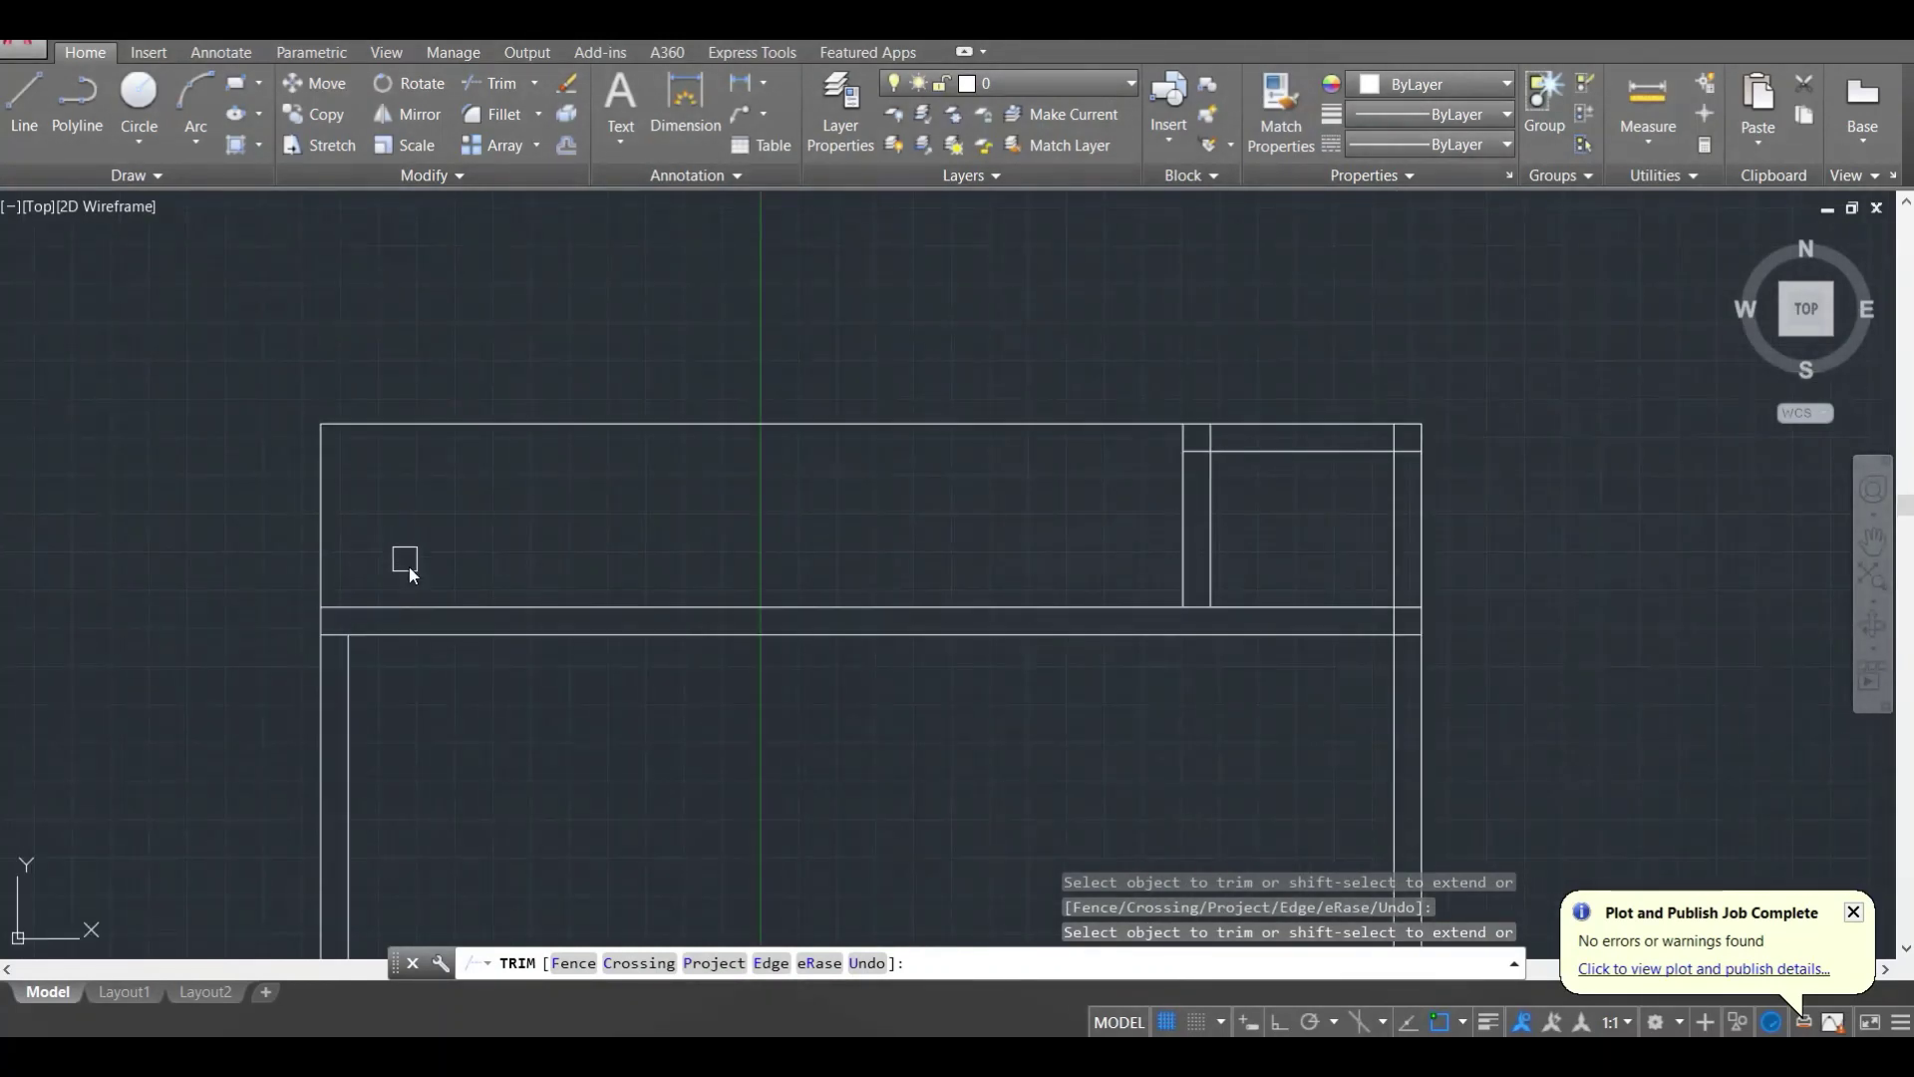
{"action": "scroll", "coordinate": [404, 559], "scroll_direction": "down", "scroll_amount": 1}
{"action": "scroll", "coordinate": [397, 697], "scroll_direction": "up", "scroll_amount": 1}
{"action": "left_click", "coordinate": [359, 551]}
{"action": "scroll", "coordinate": [361, 548], "scroll_direction": "up", "scroll_amount": 3}
{"action": "left_click", "coordinate": [290, 547]}
{"action": "key", "text": "Escape"}
Step: Regenerate the drawing and check the kitchen and lounge dimensions on the sketch image
{"action": "scroll", "coordinate": [384, 528], "scroll_direction": "down", "scroll_amount": 6}
{"action": "middle_click_drag", "start_coordinate": [594, 598], "coordinate": [623, 545]}
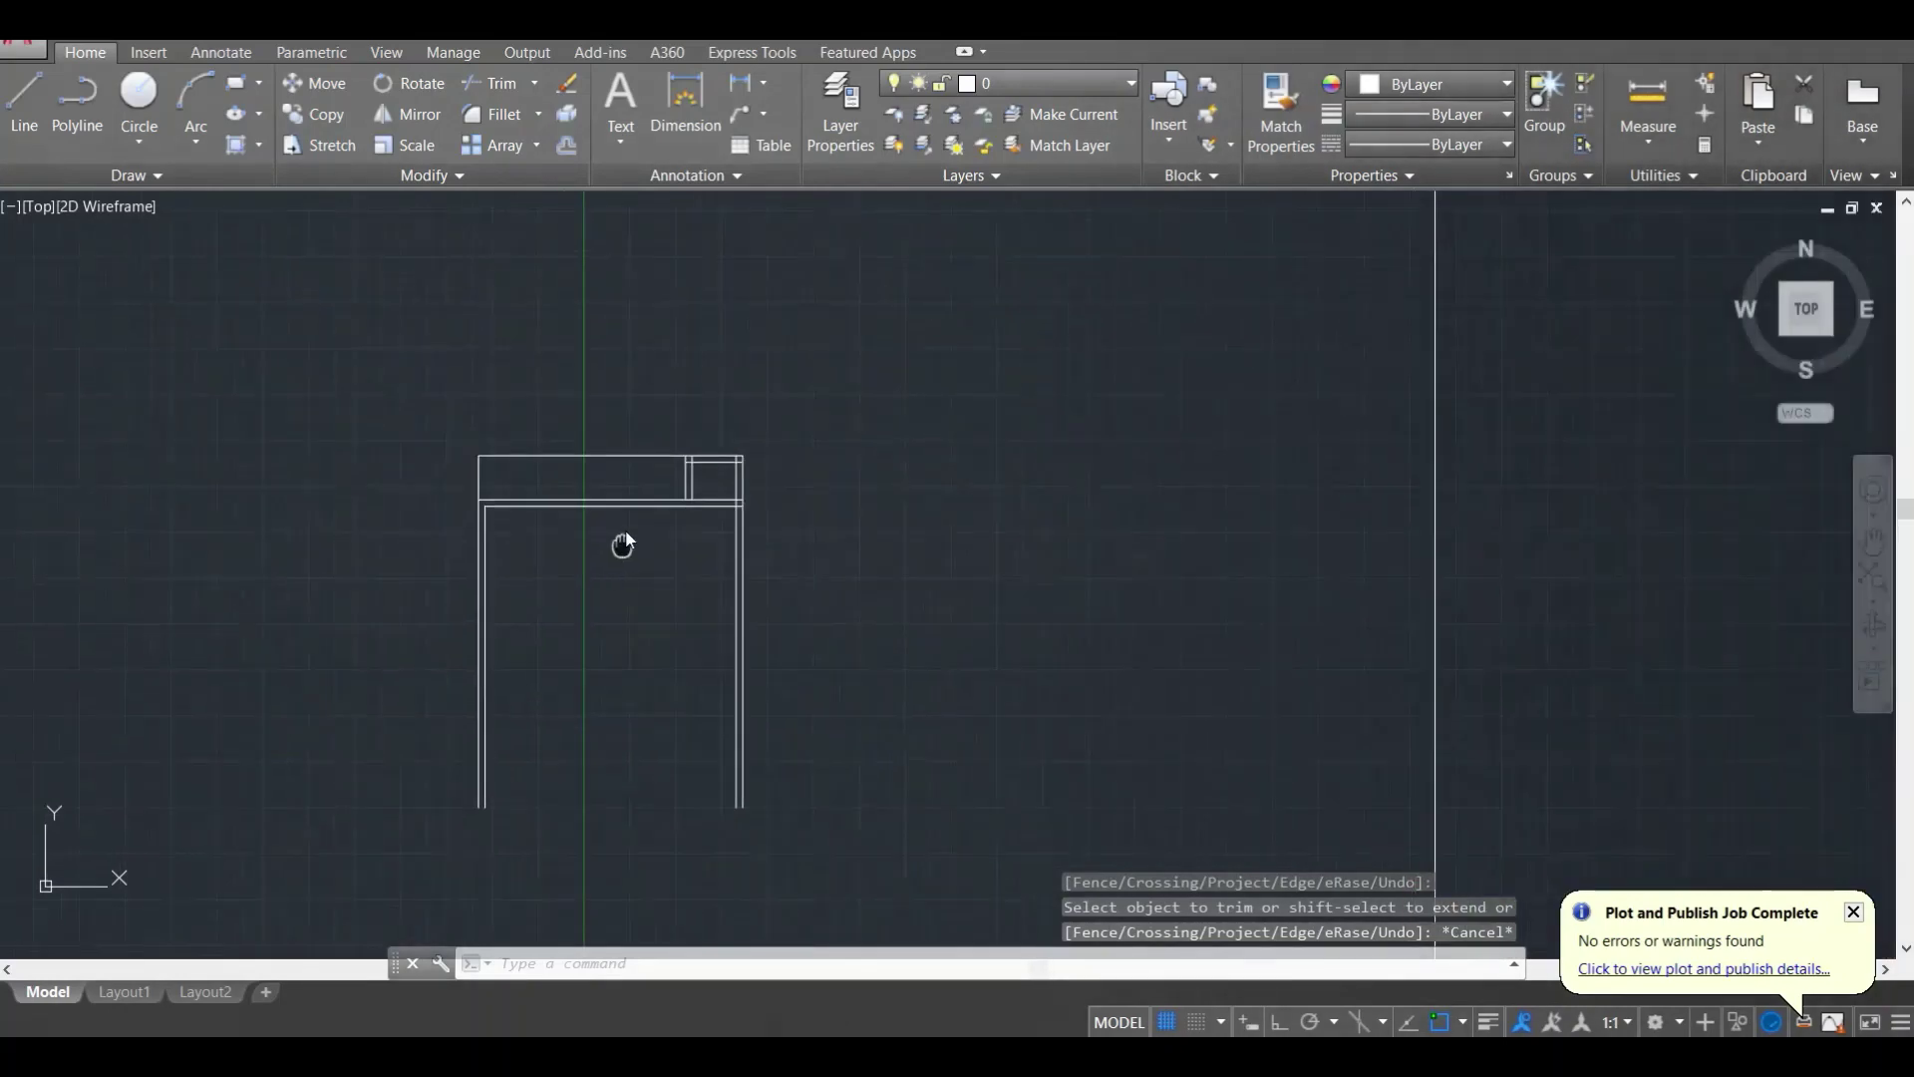
{"action": "scroll", "coordinate": [624, 518], "scroll_direction": "up", "scroll_amount": 4}
{"action": "type", "text": "re"}
{"action": "key", "text": "Return"}
{"action": "scroll", "coordinate": [626, 520], "scroll_direction": "down", "scroll_amount": 4}
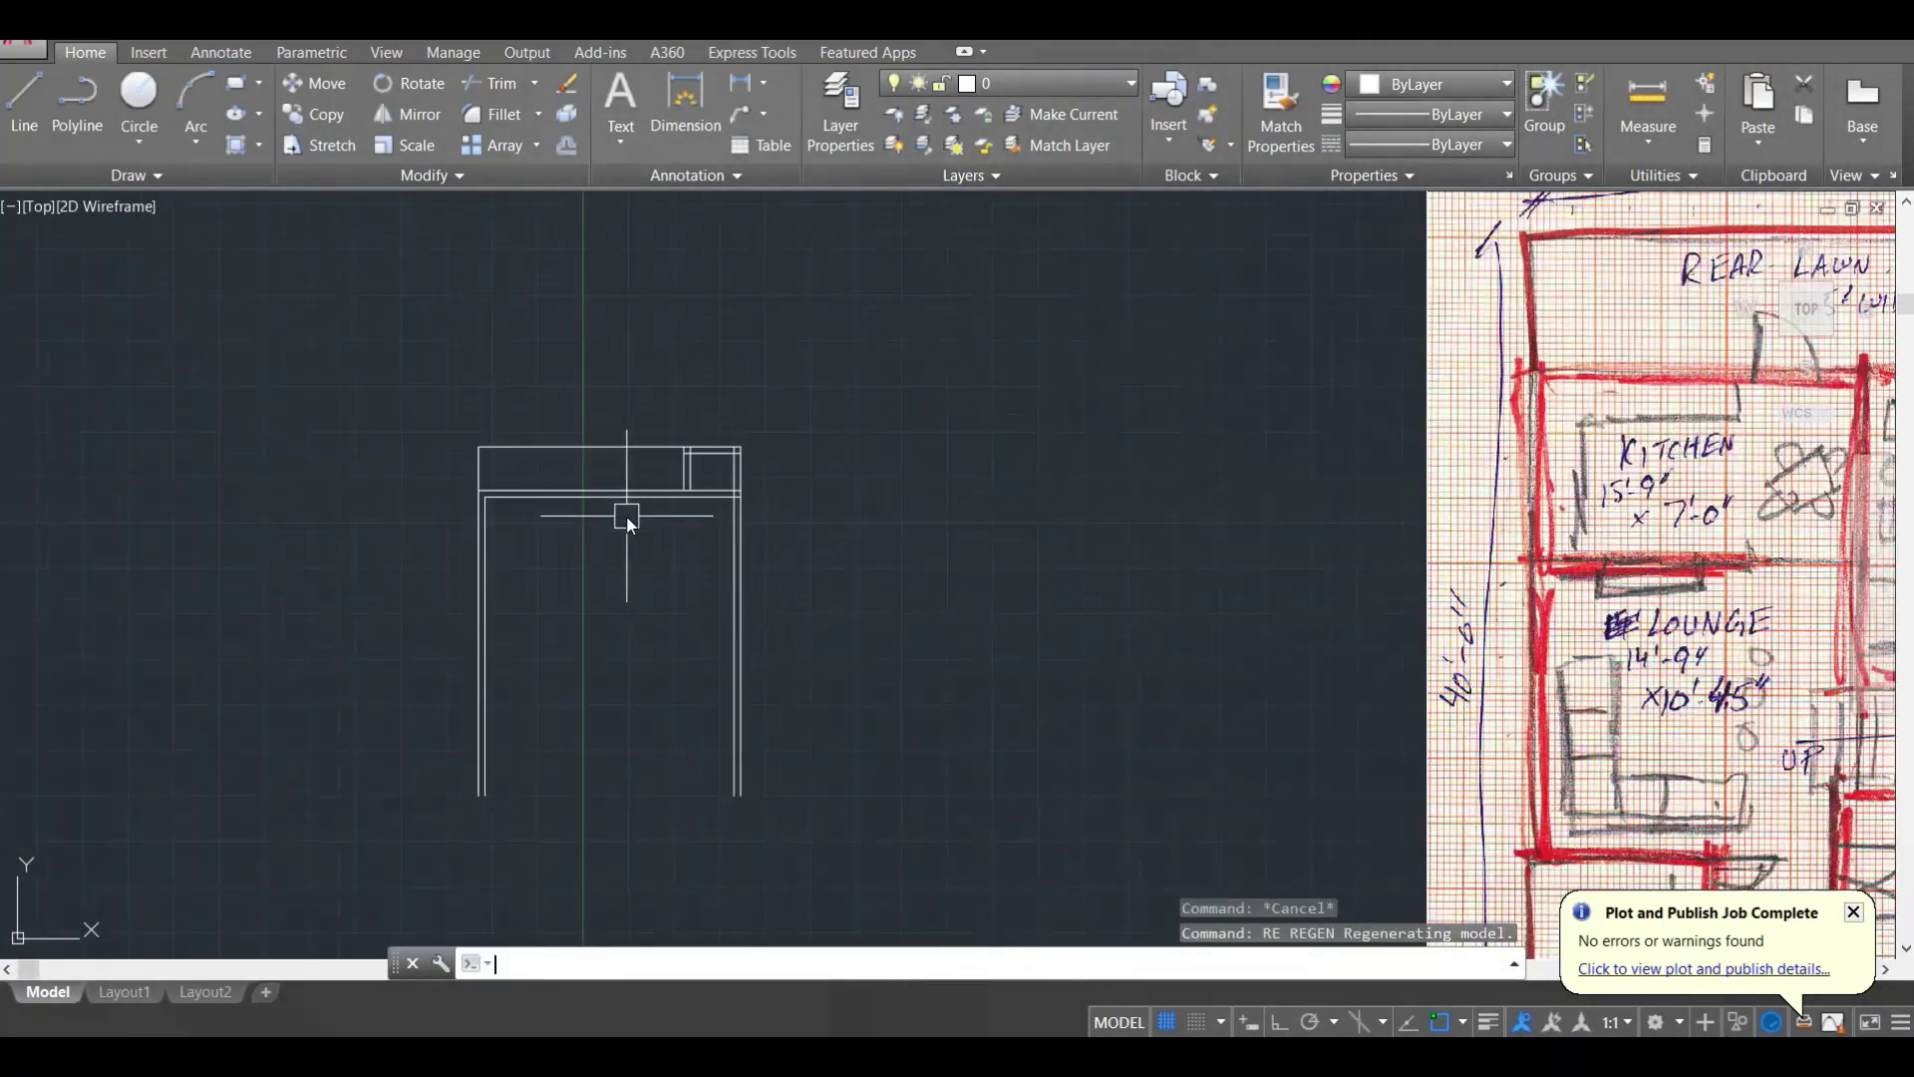
{"action": "middle_click_drag", "start_coordinate": [1485, 436], "coordinate": [1072, 449]}
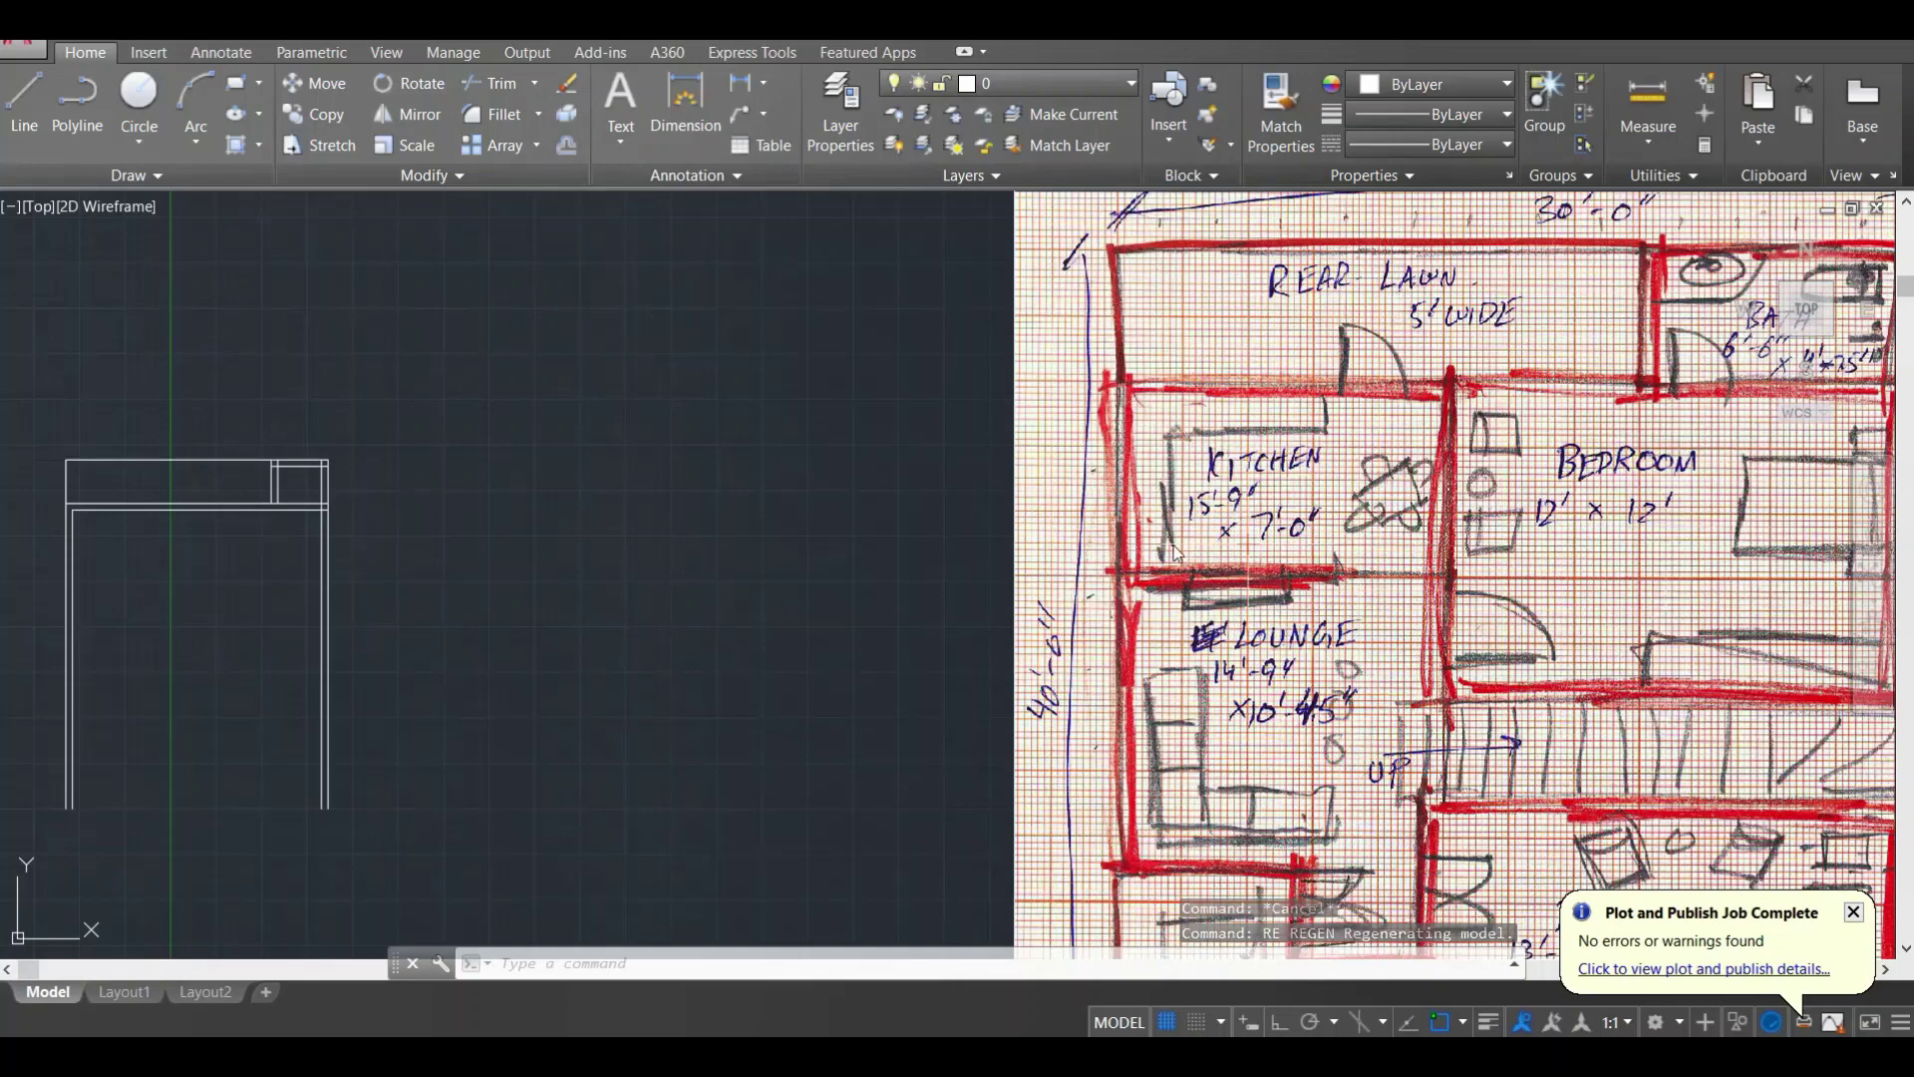
{"action": "scroll", "coordinate": [917, 524], "scroll_direction": "down", "scroll_amount": 1}
{"action": "middle_click_drag", "start_coordinate": [917, 523], "coordinate": [1061, 483]}
{"action": "middle_click_drag", "start_coordinate": [610, 473], "coordinate": [680, 471]}
Step: Offset the inner line of the left exterior wall 15'9" inward to mark the kitchen's width
{"action": "scroll", "coordinate": [657, 473], "scroll_direction": "up", "scroll_amount": 5}
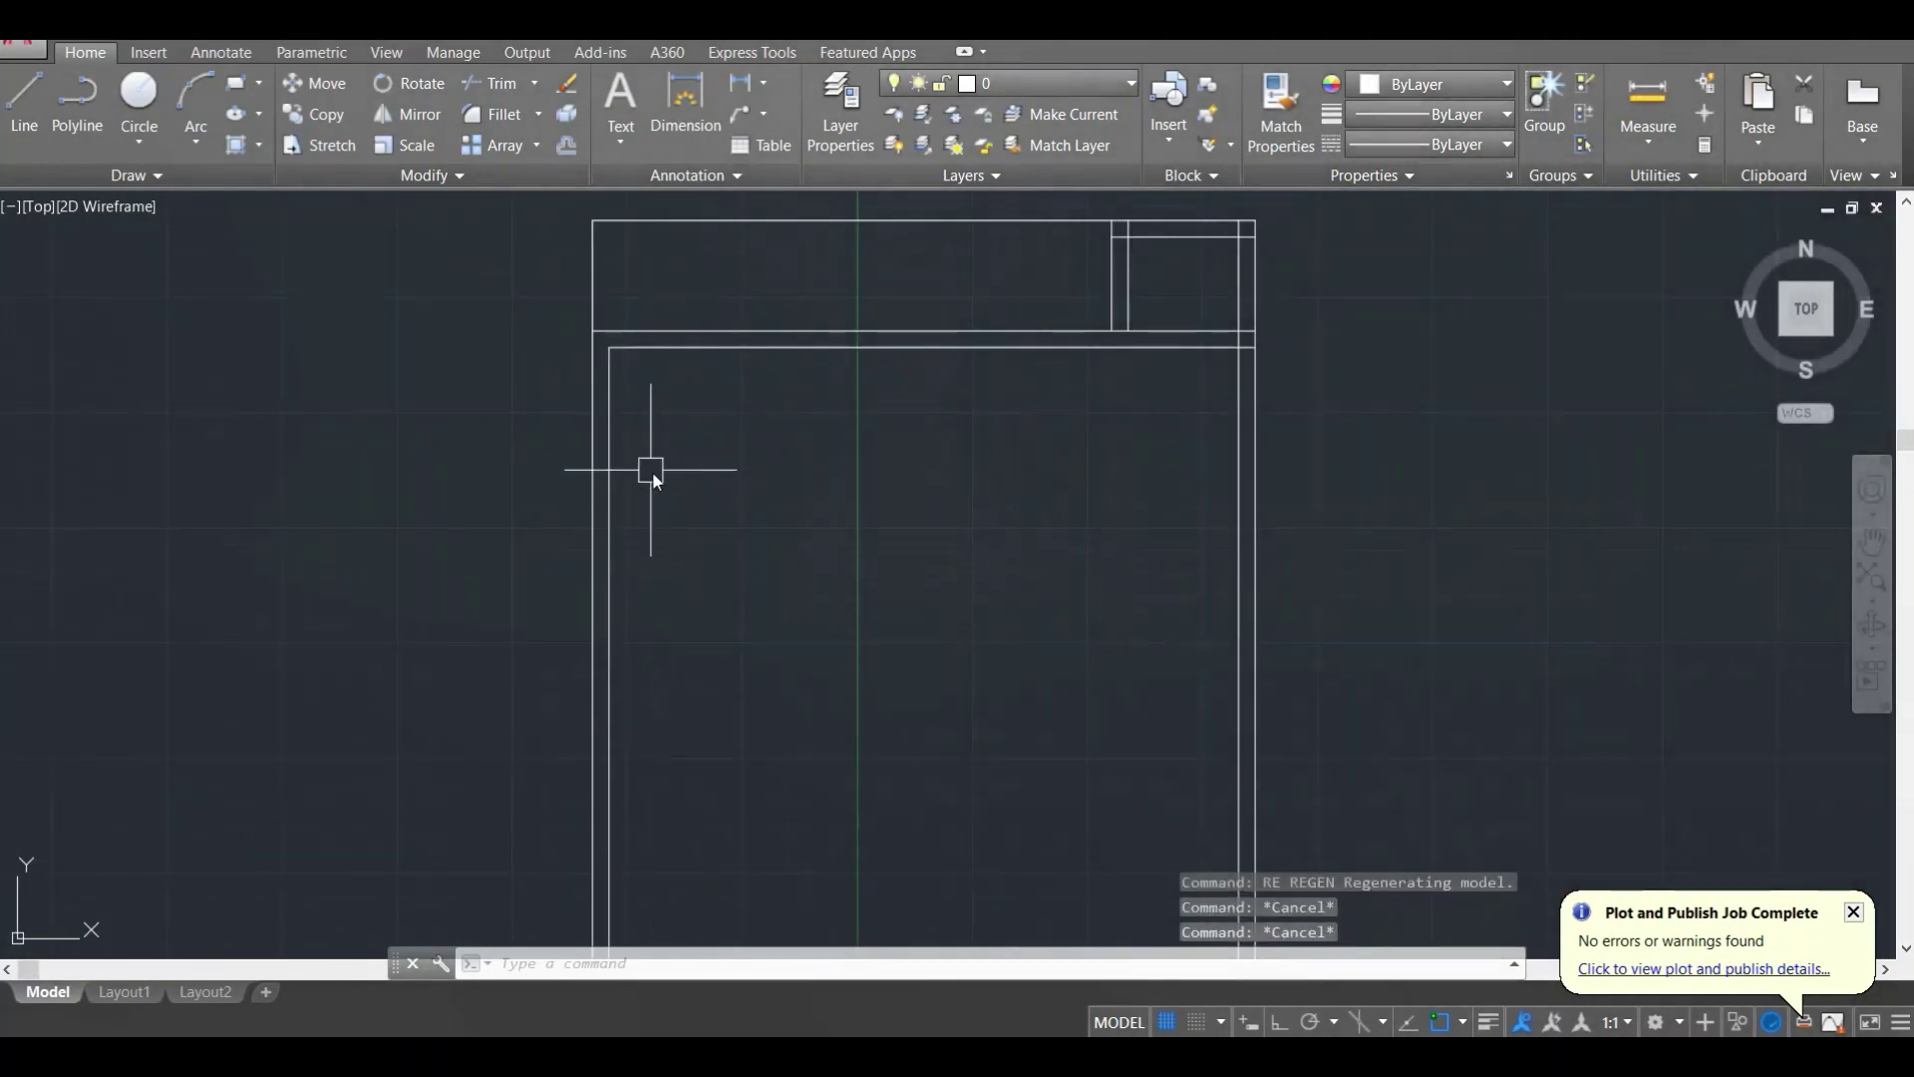
{"action": "type", "text": "o"}
{"action": "key", "text": "Return"}
{"action": "type", "text": "15'"}
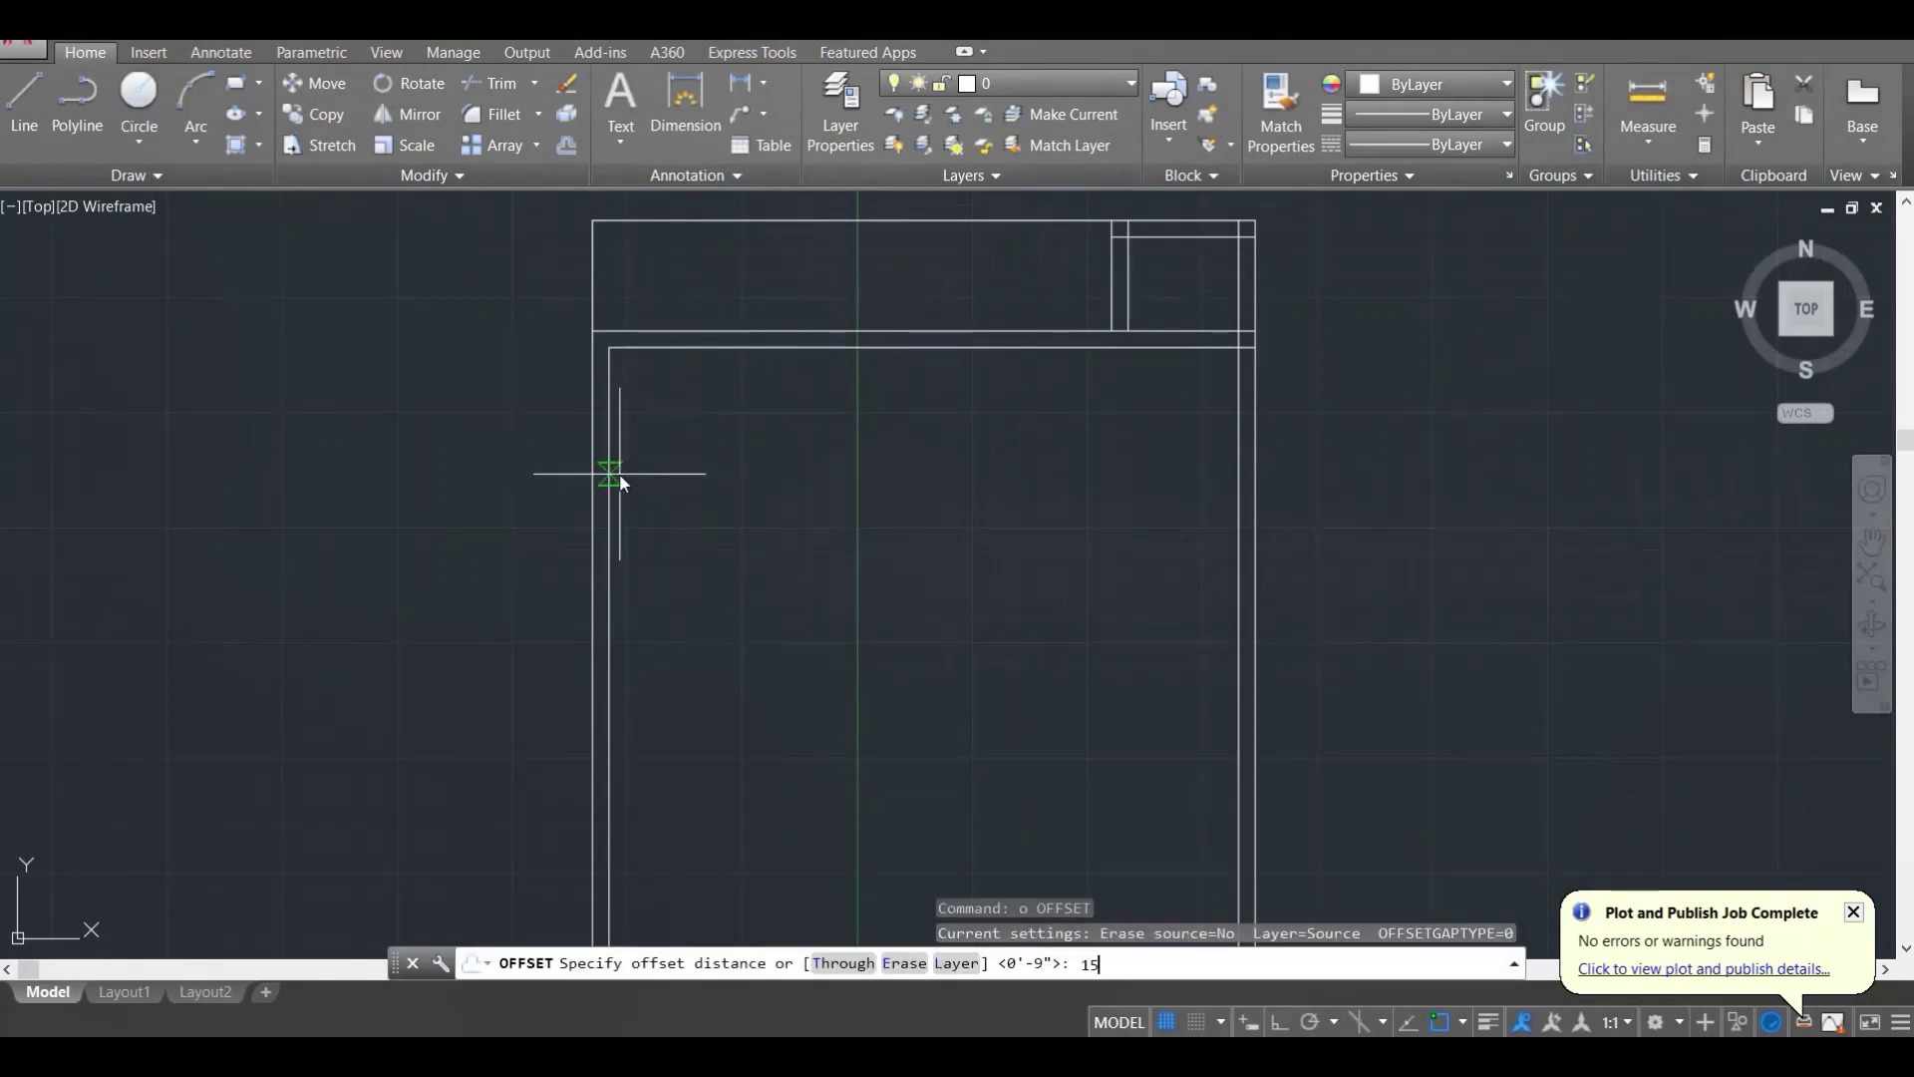
{"action": "type", "text": "9"}
{"action": "key", "text": "Return"}
{"action": "left_click", "coordinate": [610, 471]}
{"action": "left_click", "coordinate": [877, 483]}
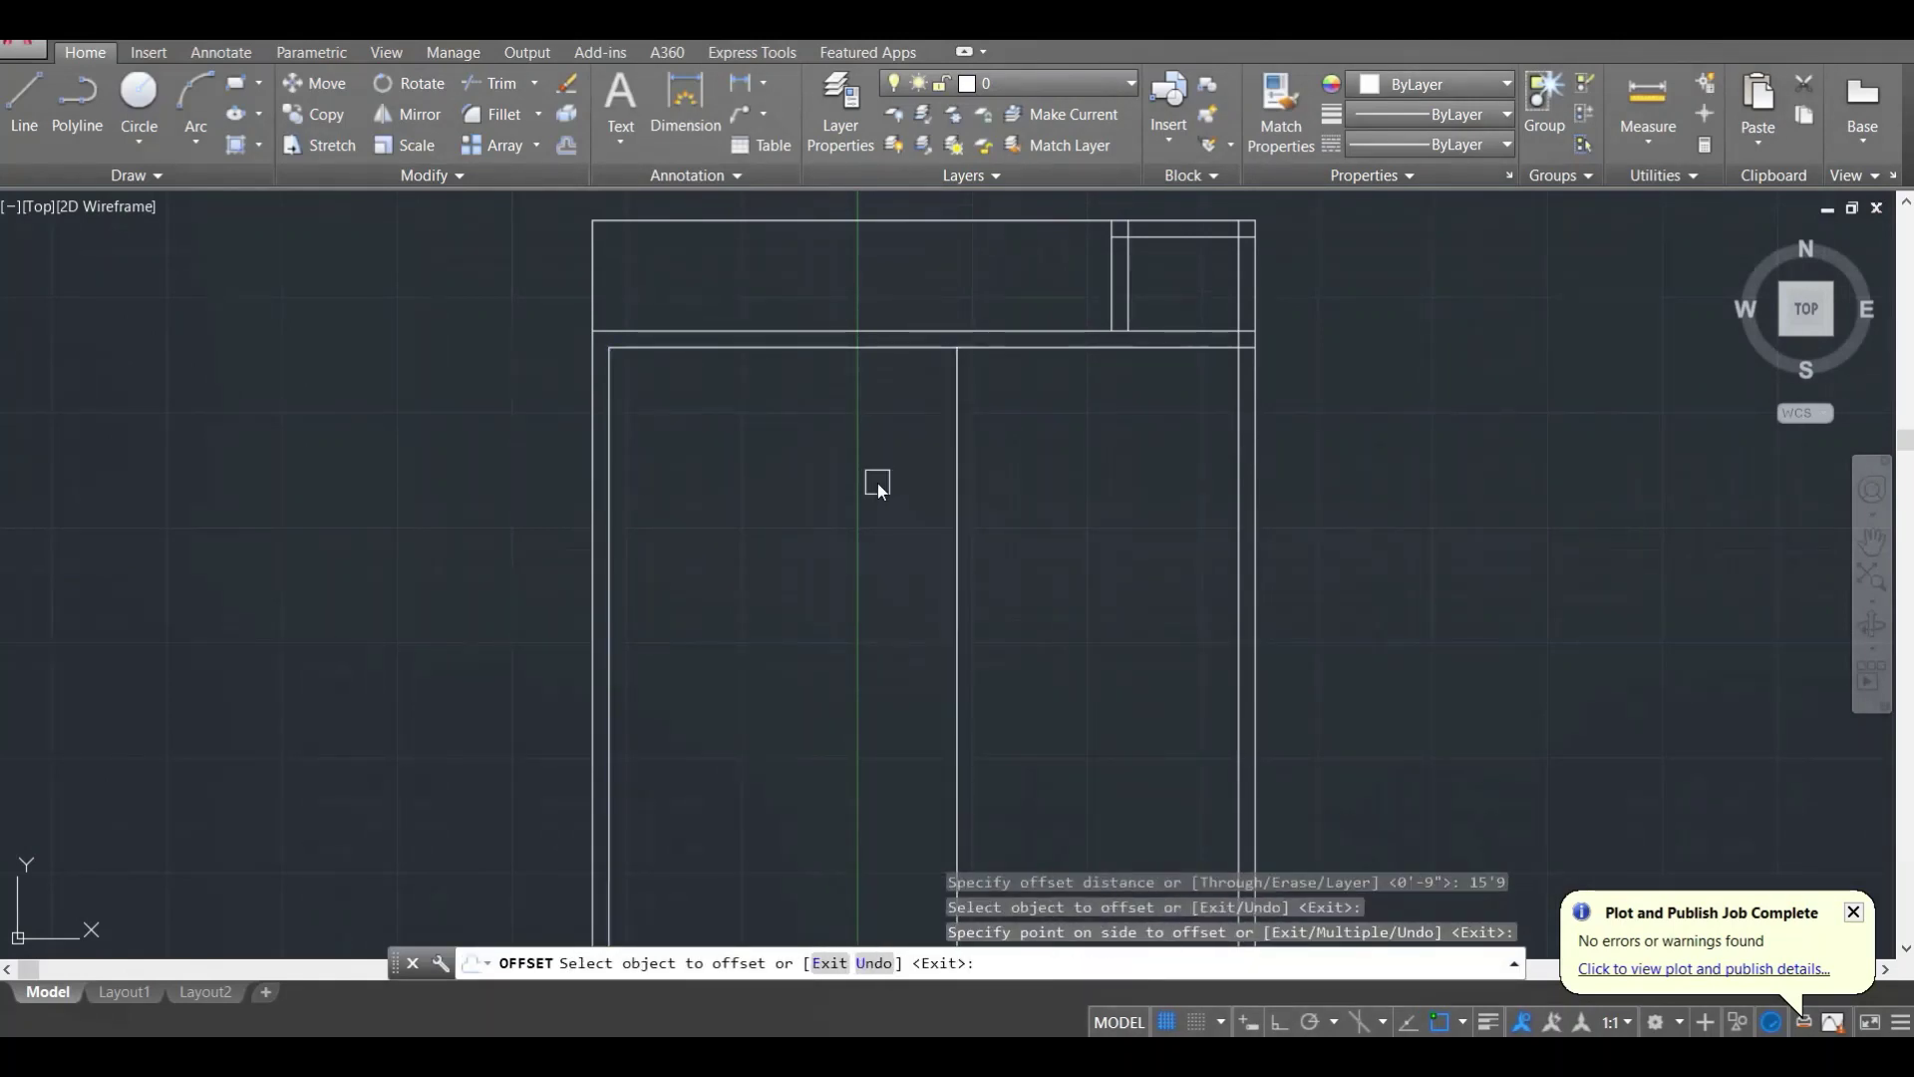
{"action": "key", "text": "Escape"}
Step: Check the kitchen's depth on the sketch and offset the lower line of the rear lawn wall 7' downward
{"action": "middle_click_drag", "start_coordinate": [1339, 435], "coordinate": [88, 499]}
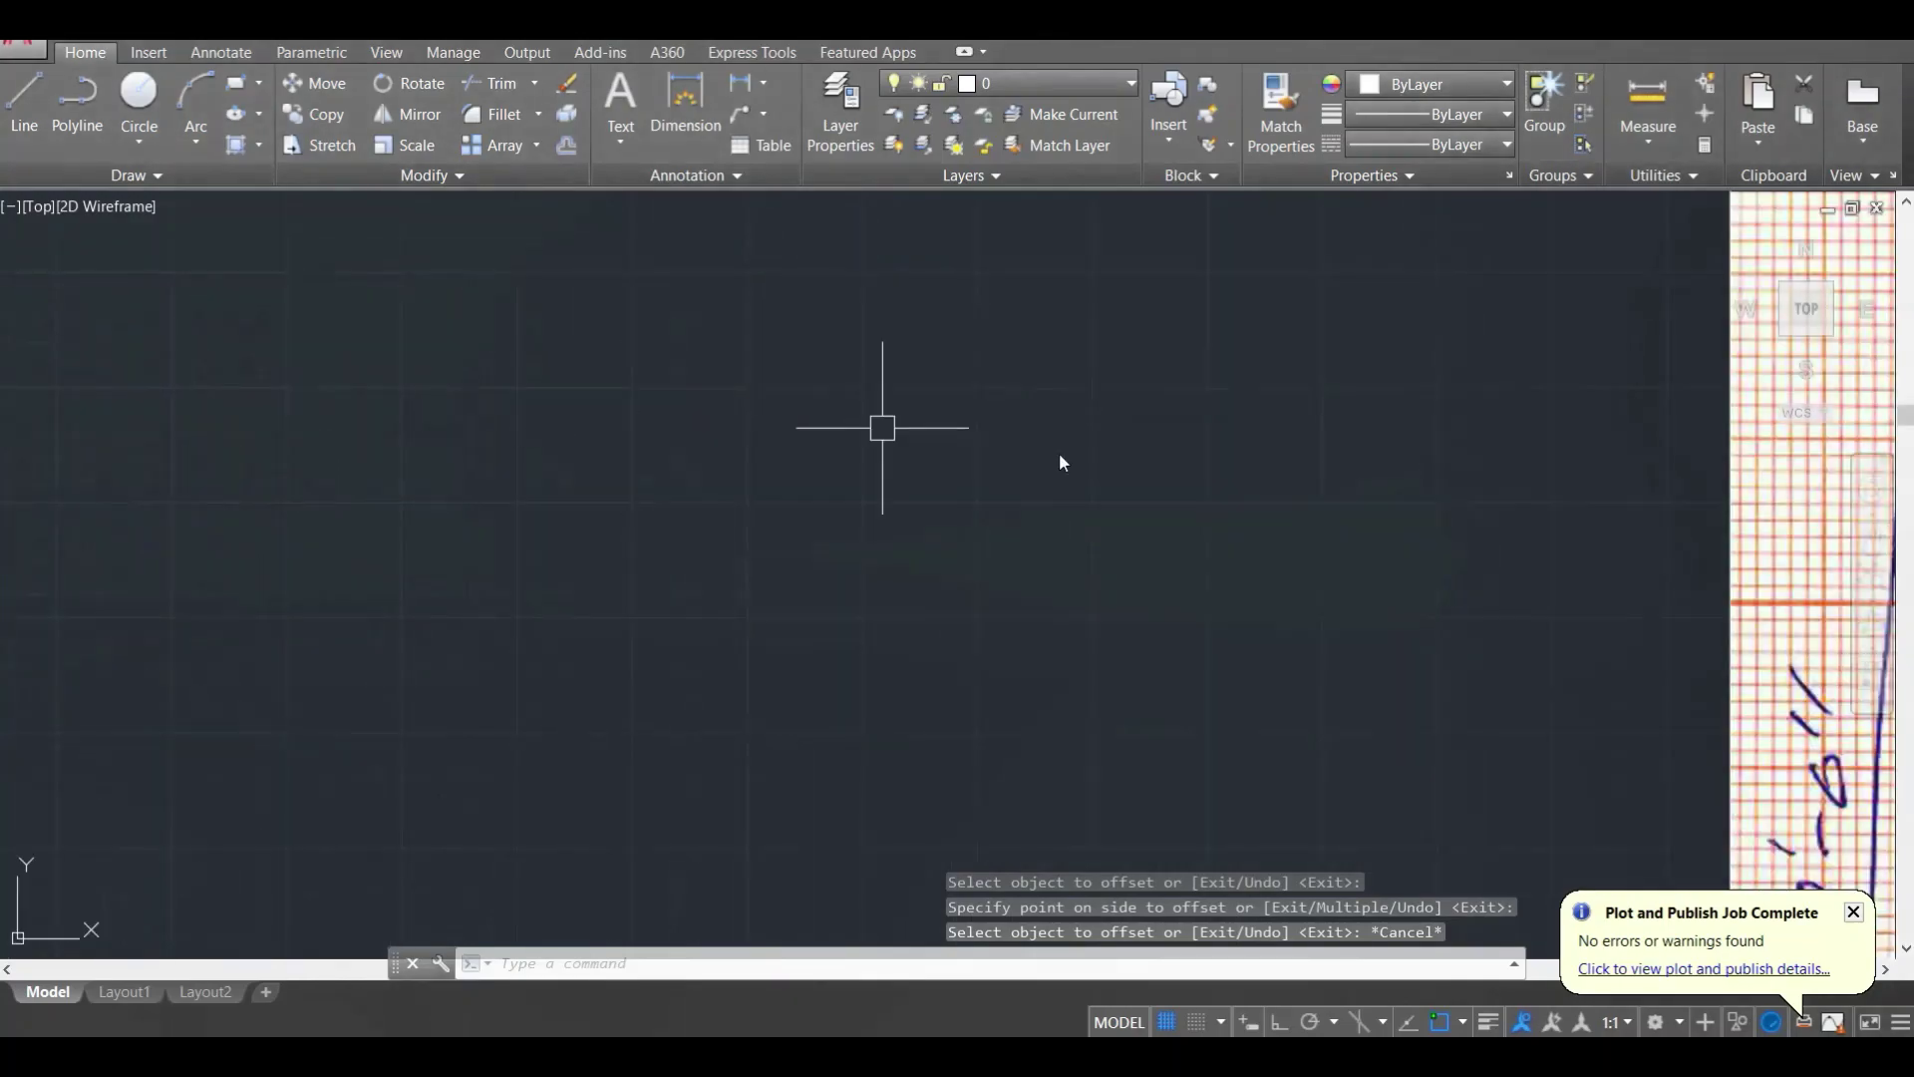
{"action": "scroll", "coordinate": [1058, 453], "scroll_direction": "down", "scroll_amount": 1}
{"action": "middle_click_drag", "start_coordinate": [1062, 452], "coordinate": [437, 465]}
{"action": "middle_click_drag", "start_coordinate": [1002, 432], "coordinate": [1002, 432]}
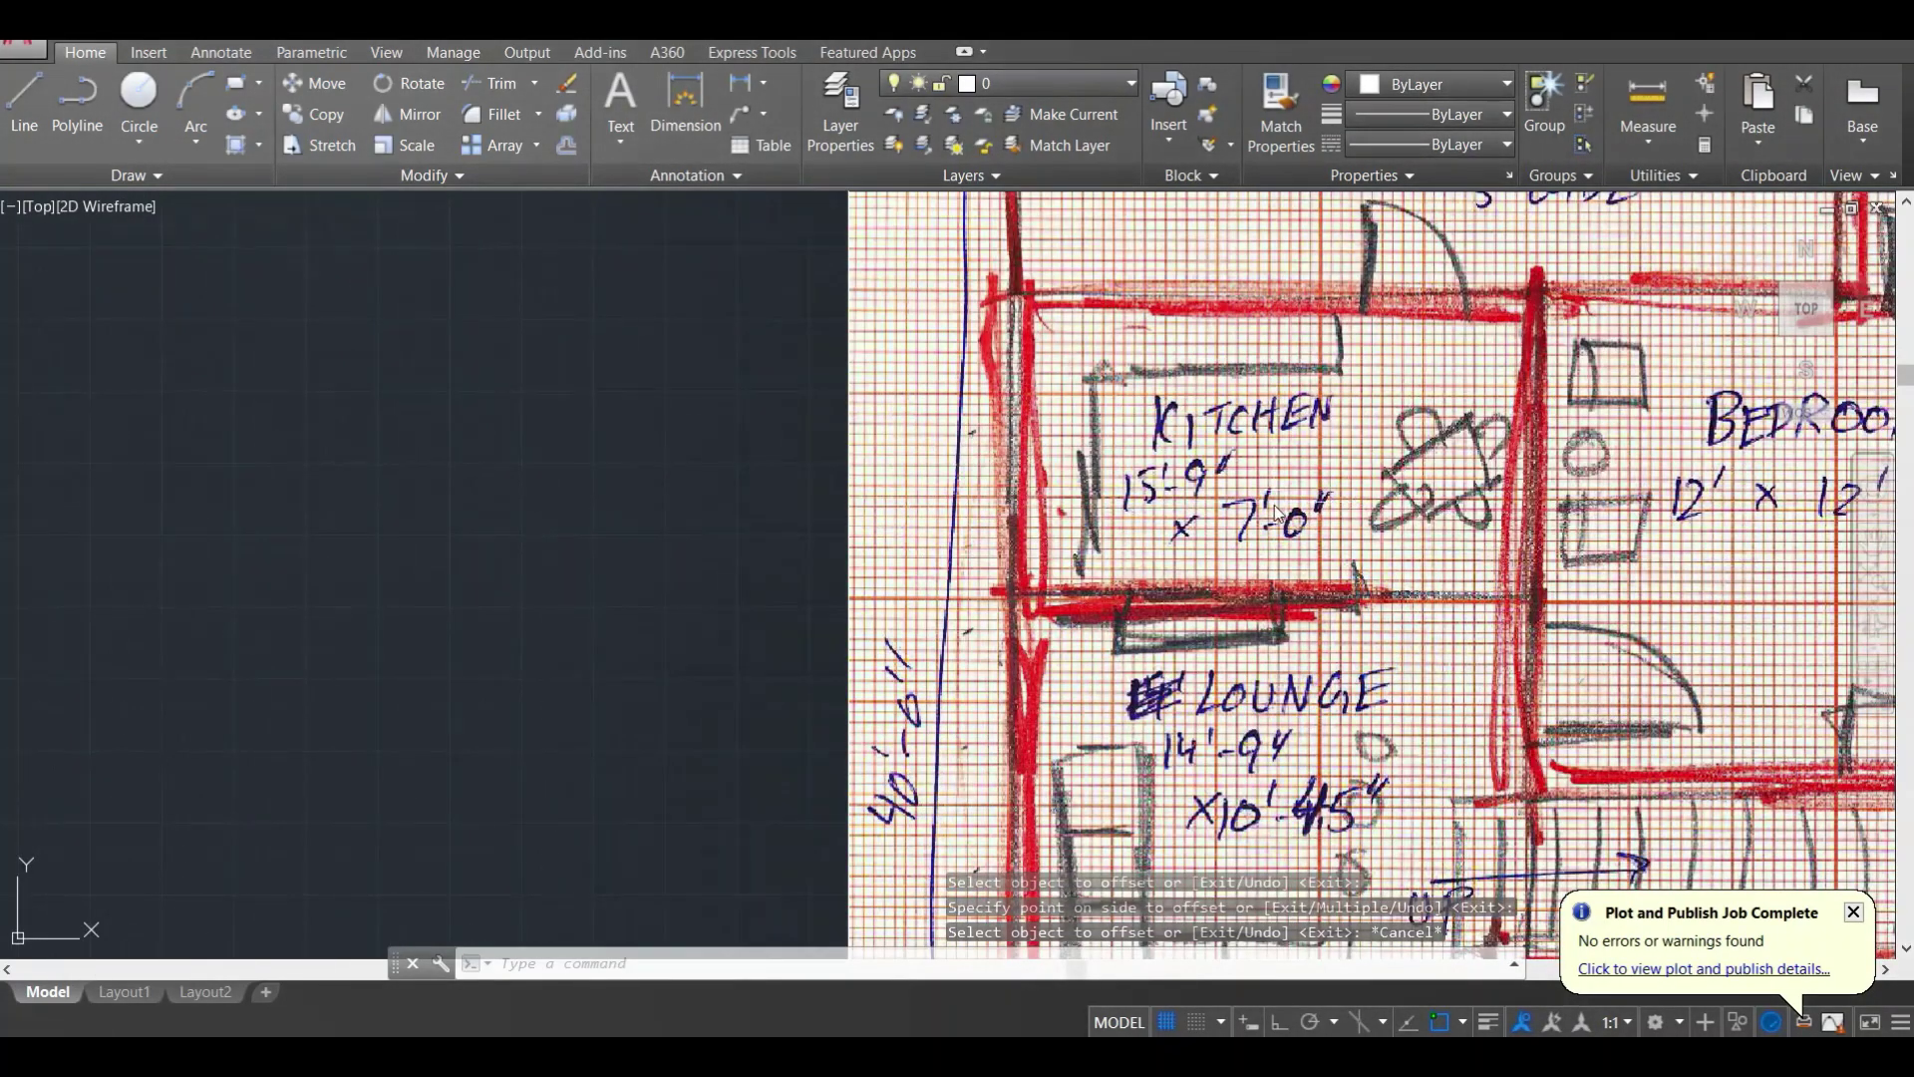
{"action": "scroll", "coordinate": [1181, 506], "scroll_direction": "down", "scroll_amount": 1}
{"action": "scroll", "coordinate": [931, 500], "scroll_direction": "down", "scroll_amount": 1}
{"action": "middle_click_drag", "start_coordinate": [306, 486], "coordinate": [882, 399]}
{"action": "scroll", "coordinate": [1003, 438], "scroll_direction": "up", "scroll_amount": 3}
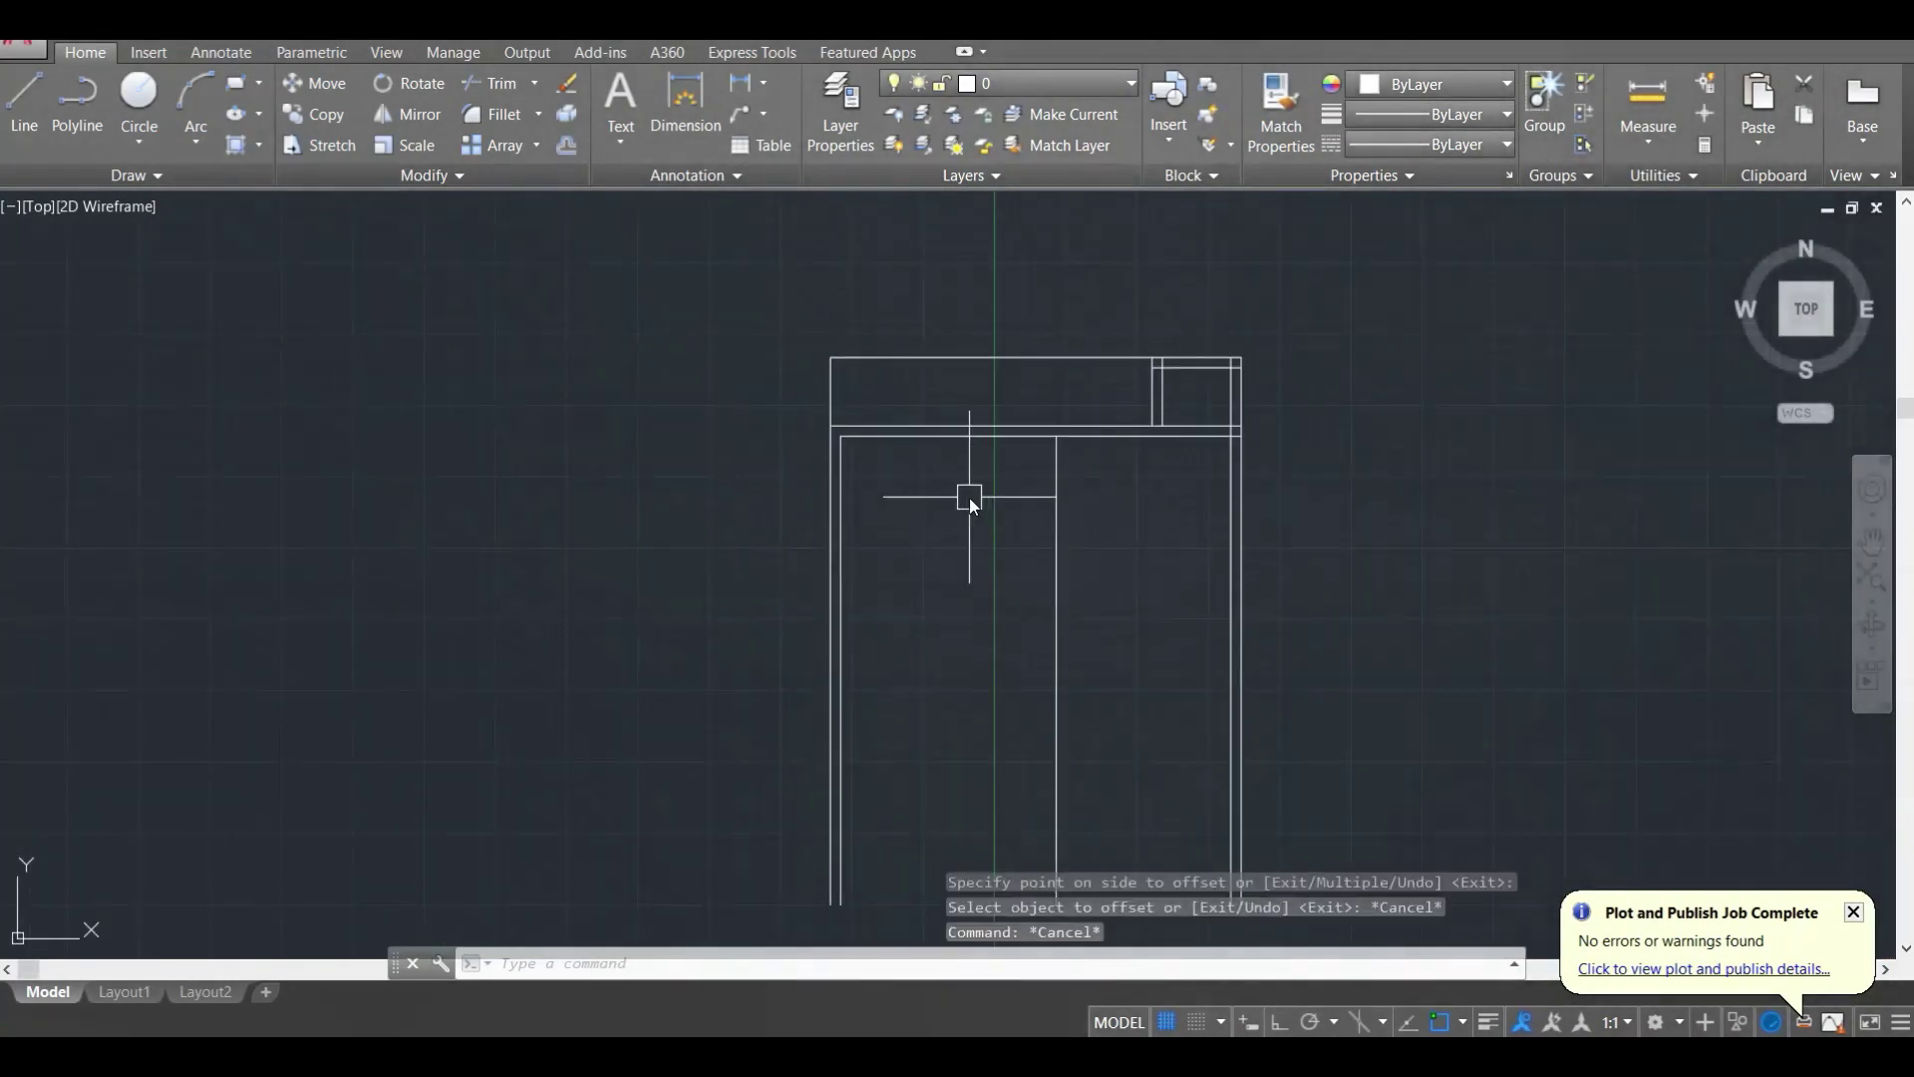
{"action": "type", "text": "o"}
{"action": "key", "text": "Return"}
{"action": "key", "text": "Return"}
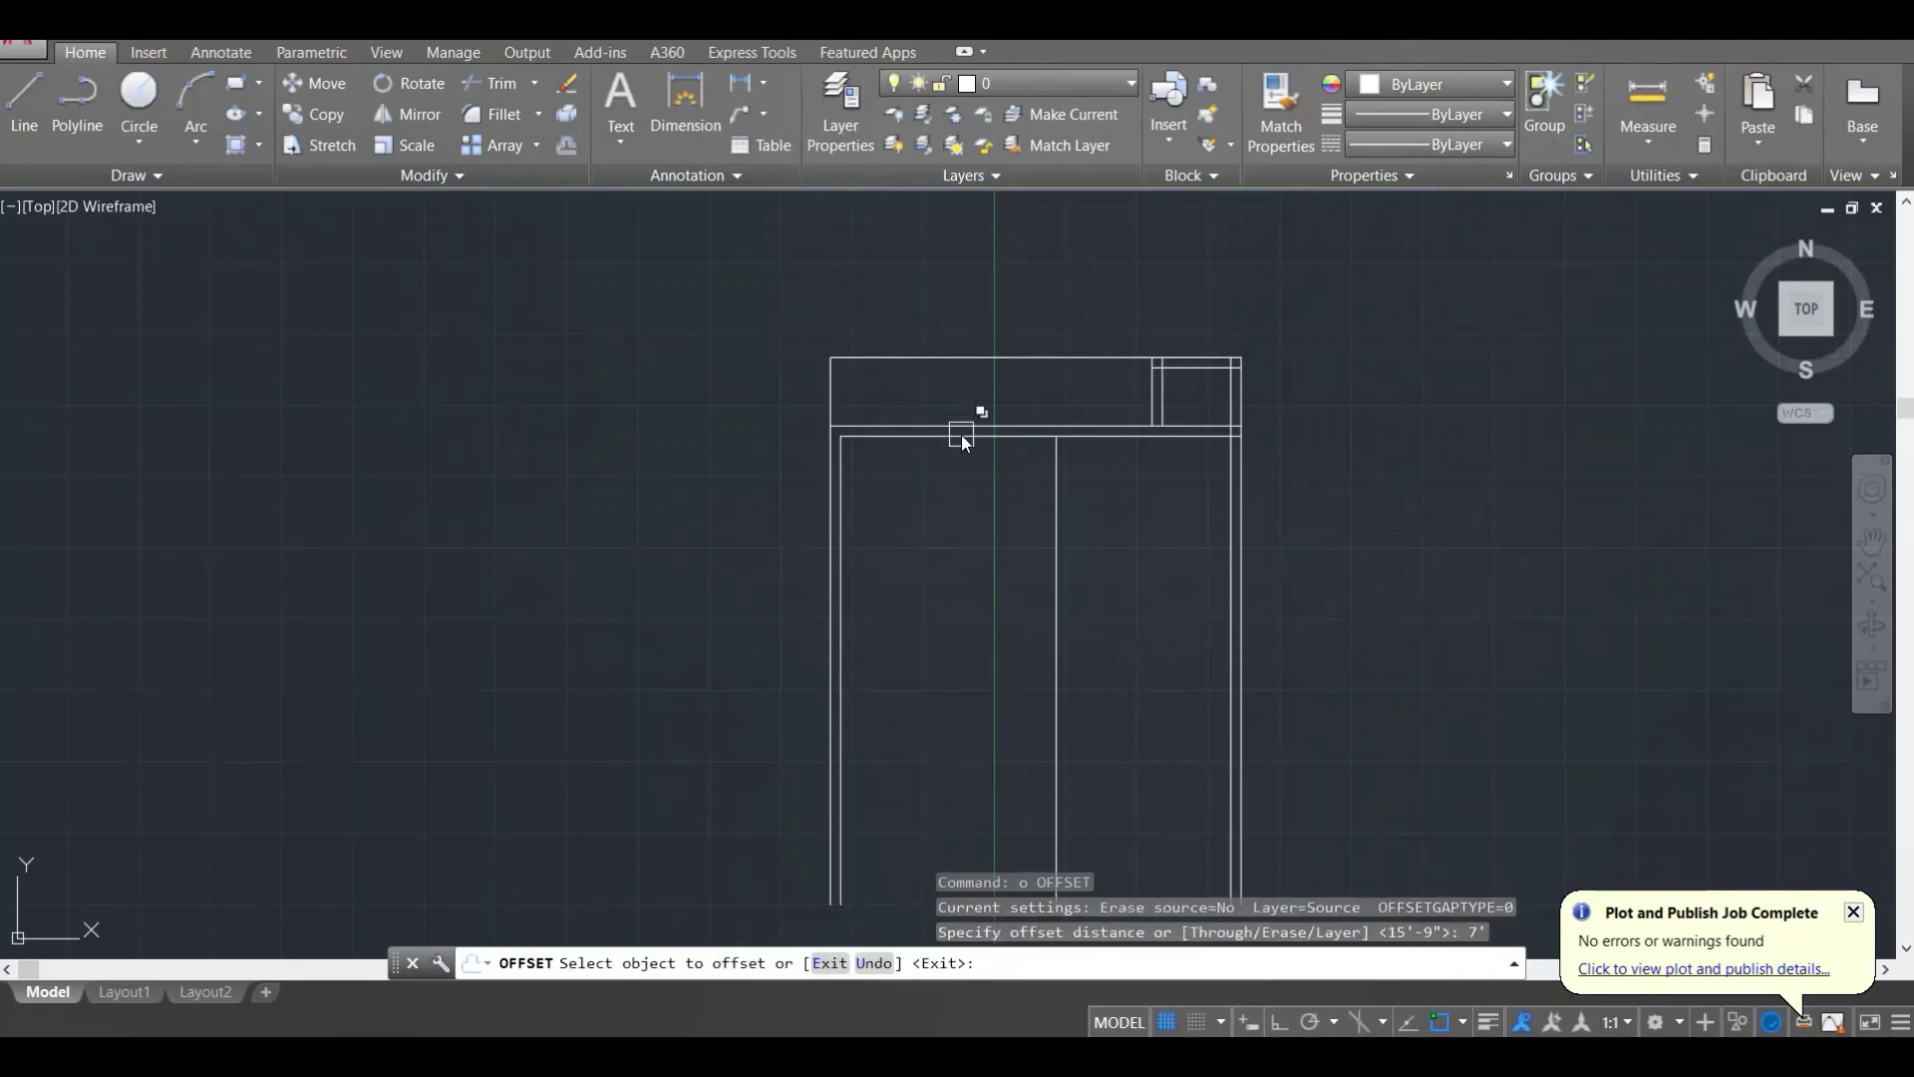
{"action": "left_click", "coordinate": [961, 435]}
{"action": "left_click", "coordinate": [950, 551]}
{"action": "key", "text": "Escape"}
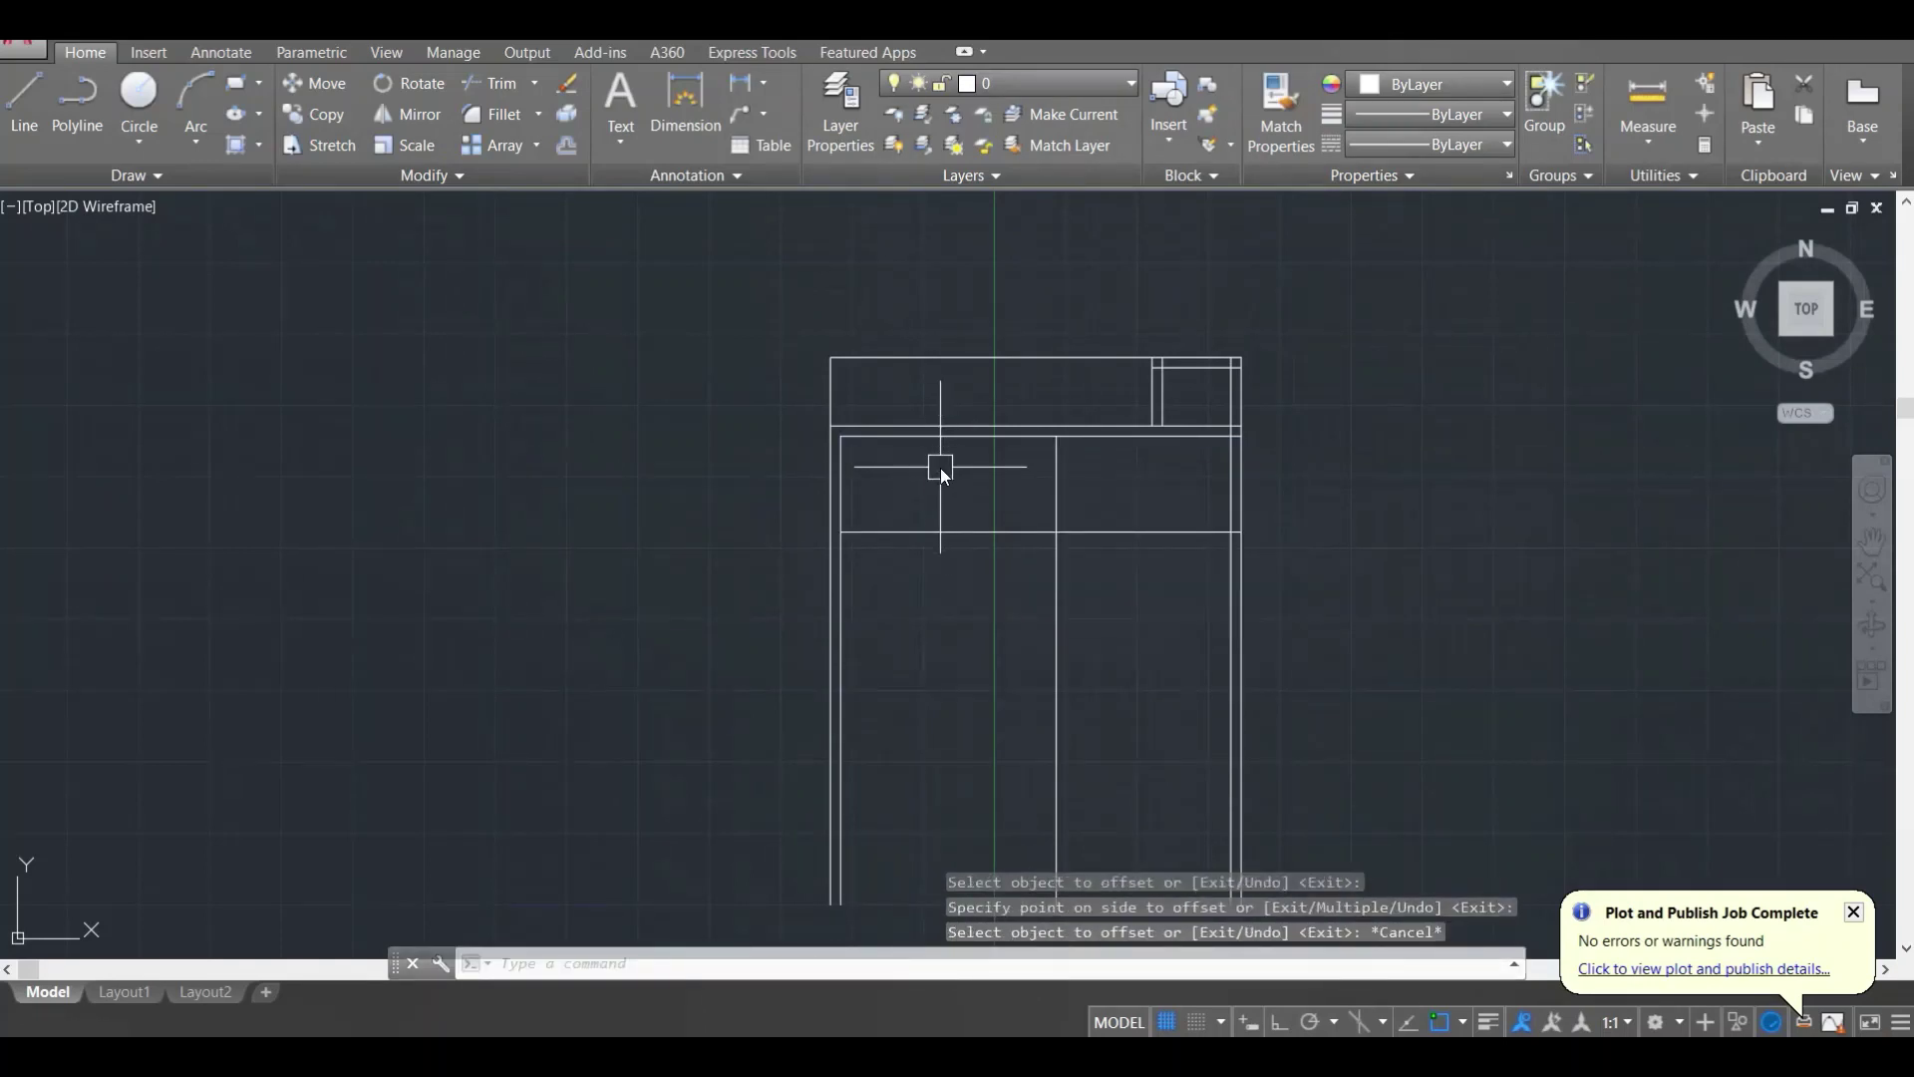
Step: Trim the two new kitchen lines where they run past the kitchen's lower-right corner
{"action": "scroll", "coordinate": [943, 465], "scroll_direction": "up", "scroll_amount": 2}
{"action": "type", "text": "tr"}
{"action": "key", "text": "Return"}
{"action": "left_click", "coordinate": [1211, 563]}
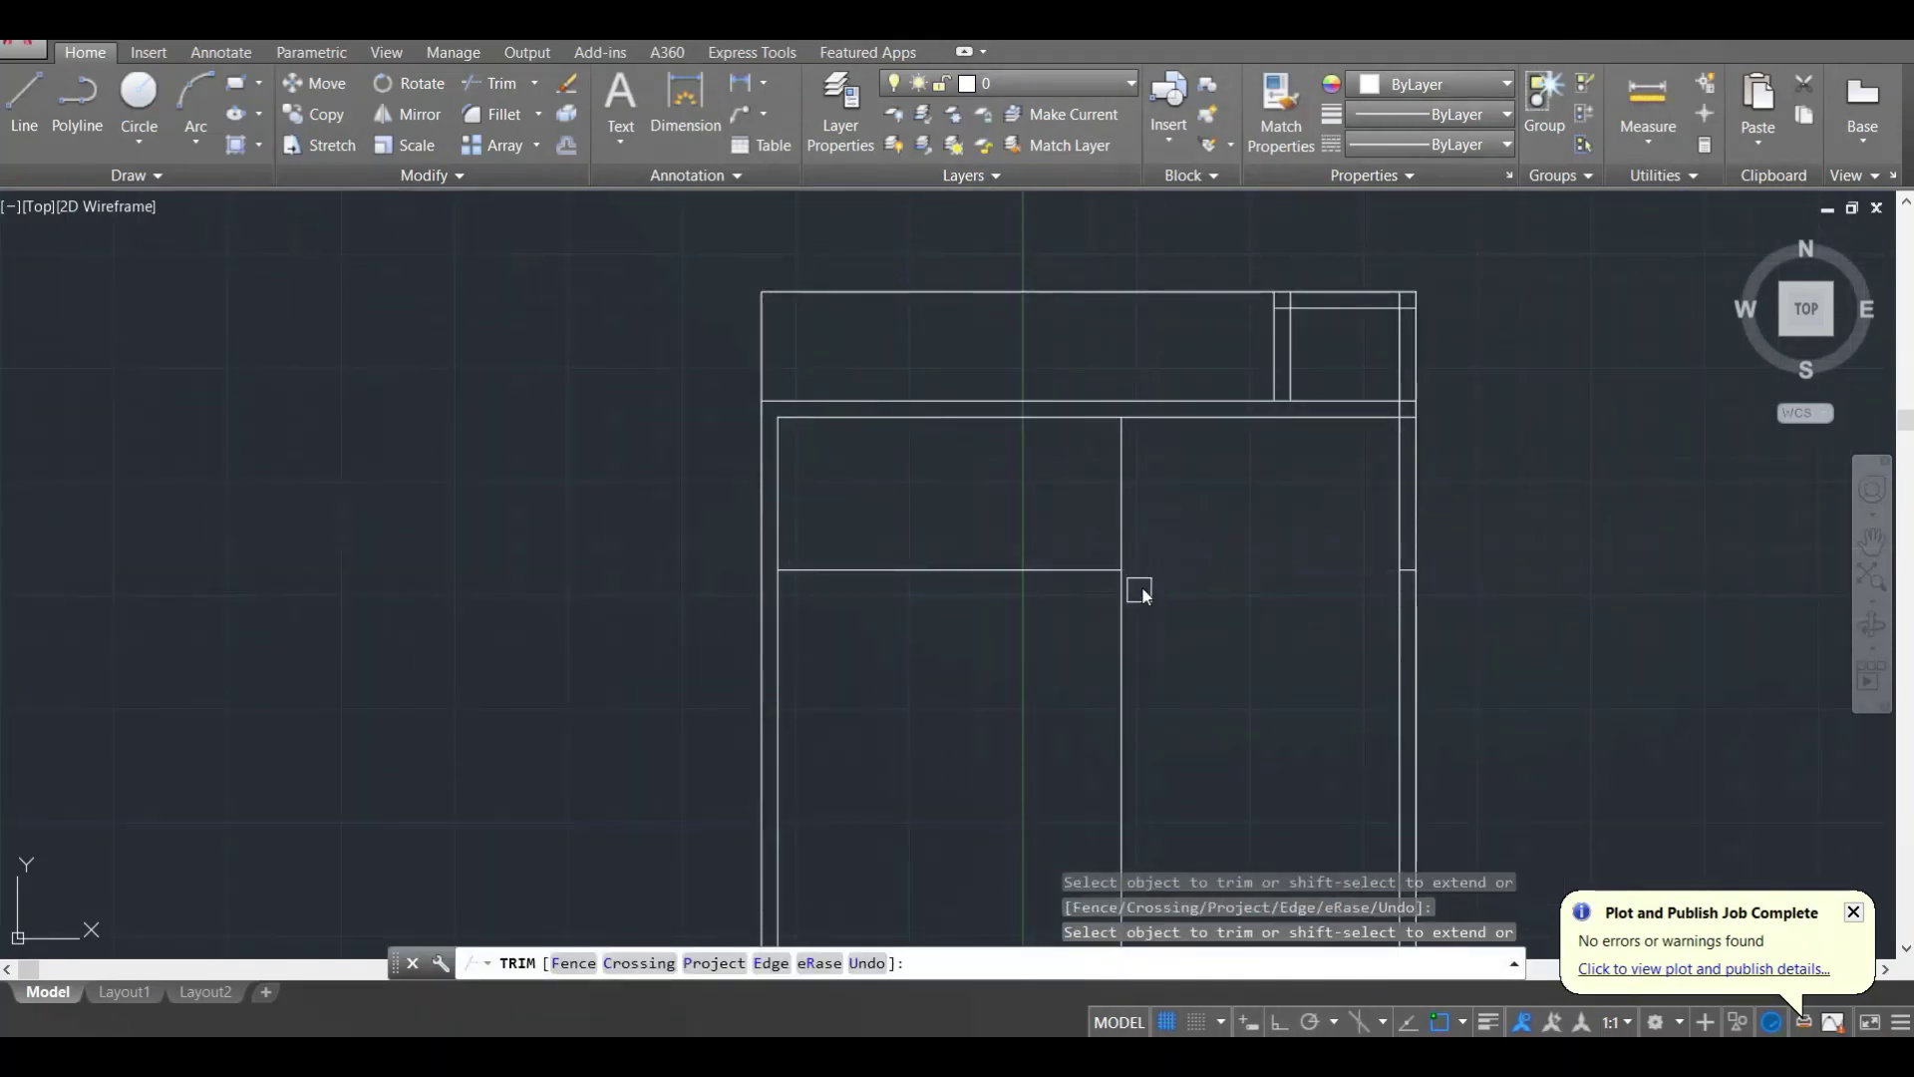
{"action": "left_click", "coordinate": [1140, 587]}
{"action": "left_click", "coordinate": [1098, 600]}
{"action": "key", "text": "Escape"}
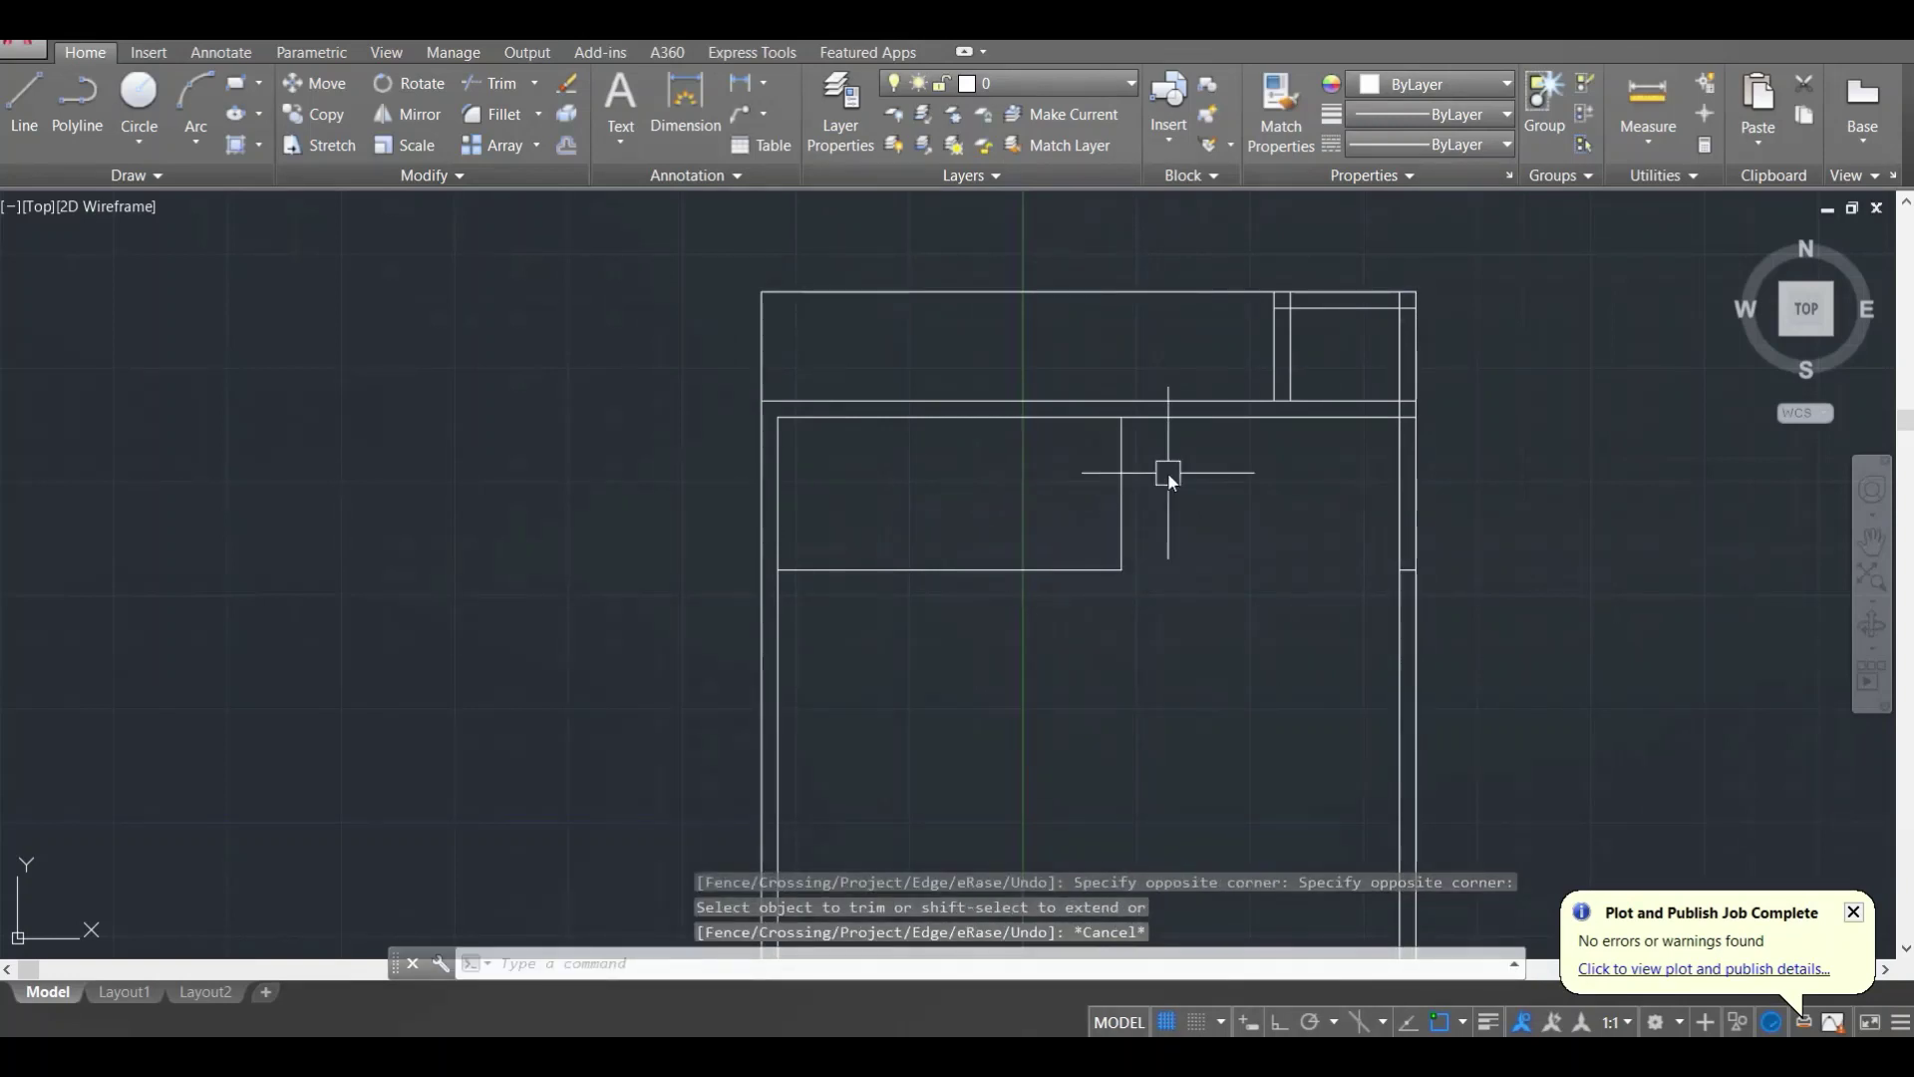
Step: Offset the kitchen's right line 9" toward the bedroom to form the dividing wall
{"action": "scroll", "coordinate": [1166, 469], "scroll_direction": "up", "scroll_amount": 2}
{"action": "key", "text": "Escape"}
{"action": "key", "text": "Escape"}
{"action": "type", "text": "o"}
{"action": "key", "text": "Return"}
{"action": "type", "text": "9"}
{"action": "key", "text": "Return"}
{"action": "left_click", "coordinate": [1075, 480]}
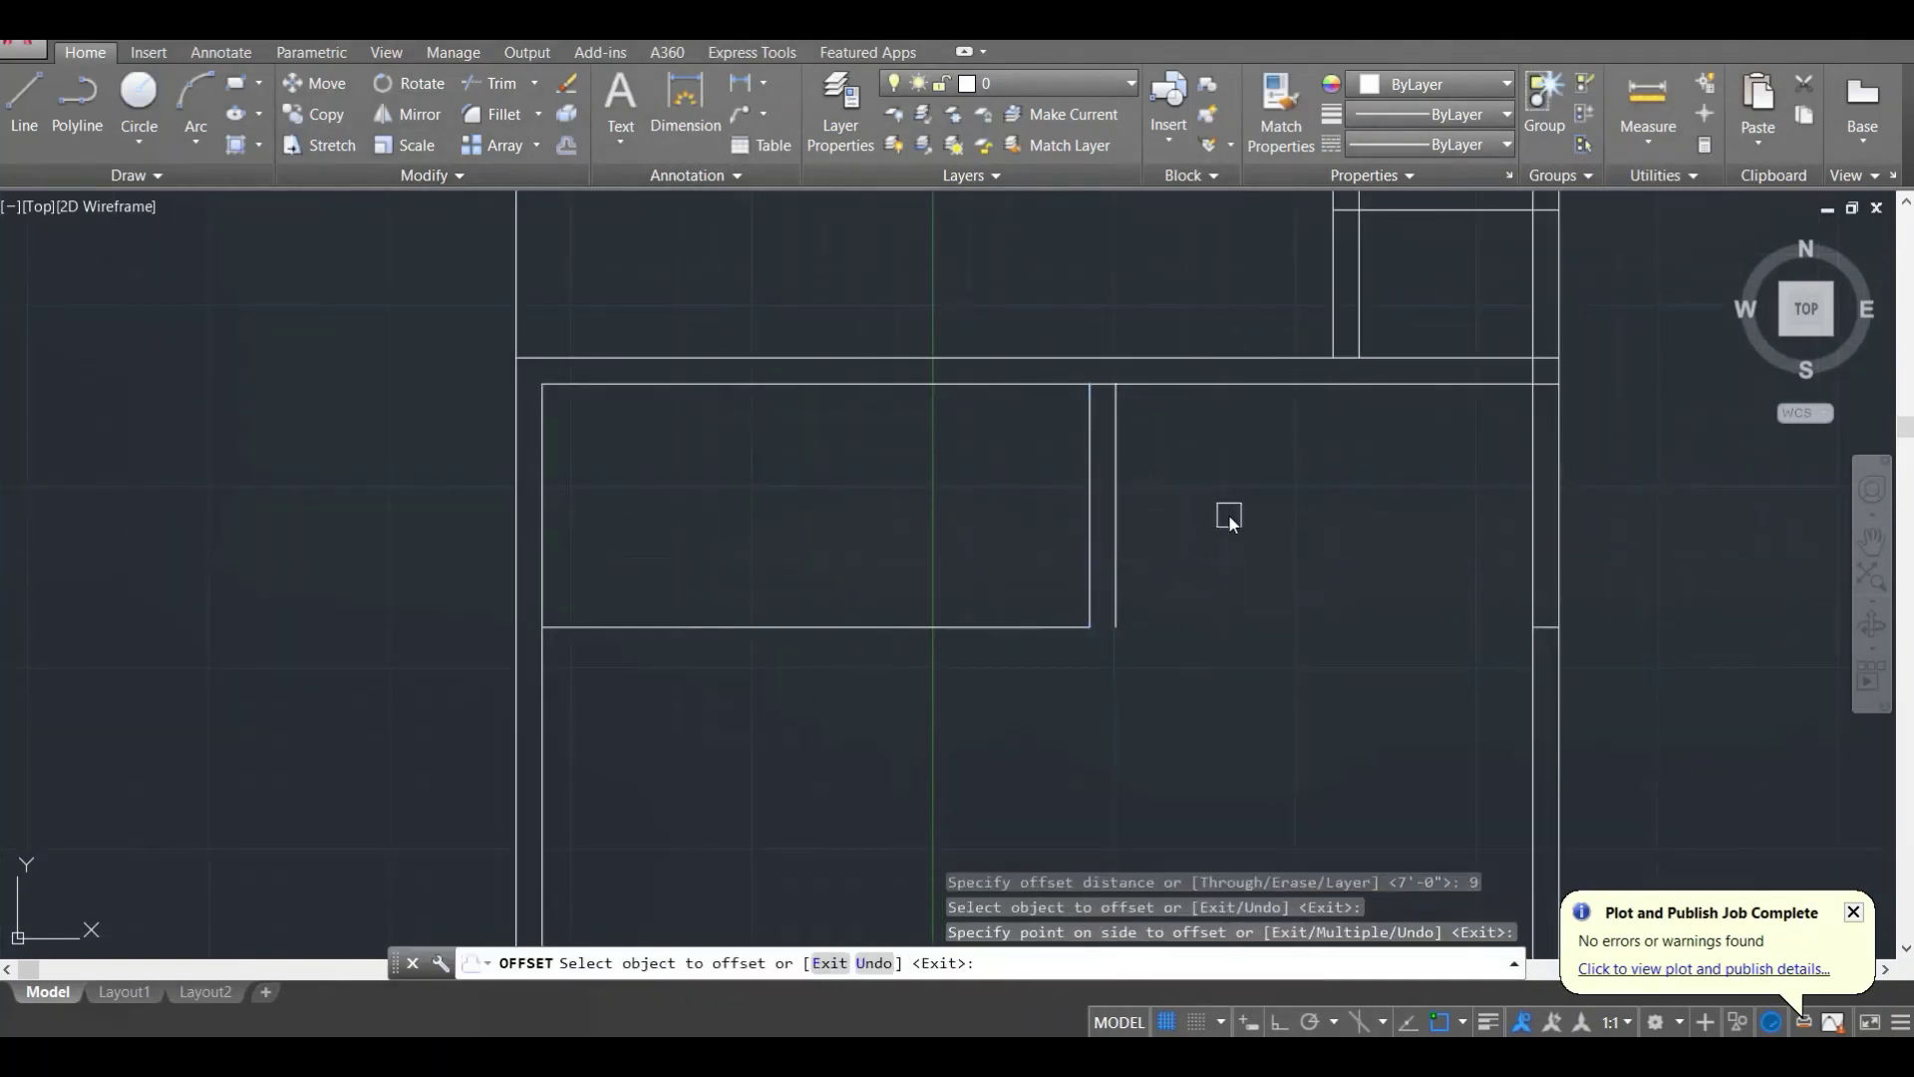
{"action": "left_click", "coordinate": [906, 595]}
{"action": "key", "text": "Escape"}
{"action": "key", "text": "Escape"}
Step: Offset the kitchen's bottom line 4.5" downward to form the partition above the lounge
{"action": "scroll", "coordinate": [1029, 559], "scroll_direction": "up", "scroll_amount": 2}
{"action": "type", "text": "o"}
{"action": "key", "text": "Return"}
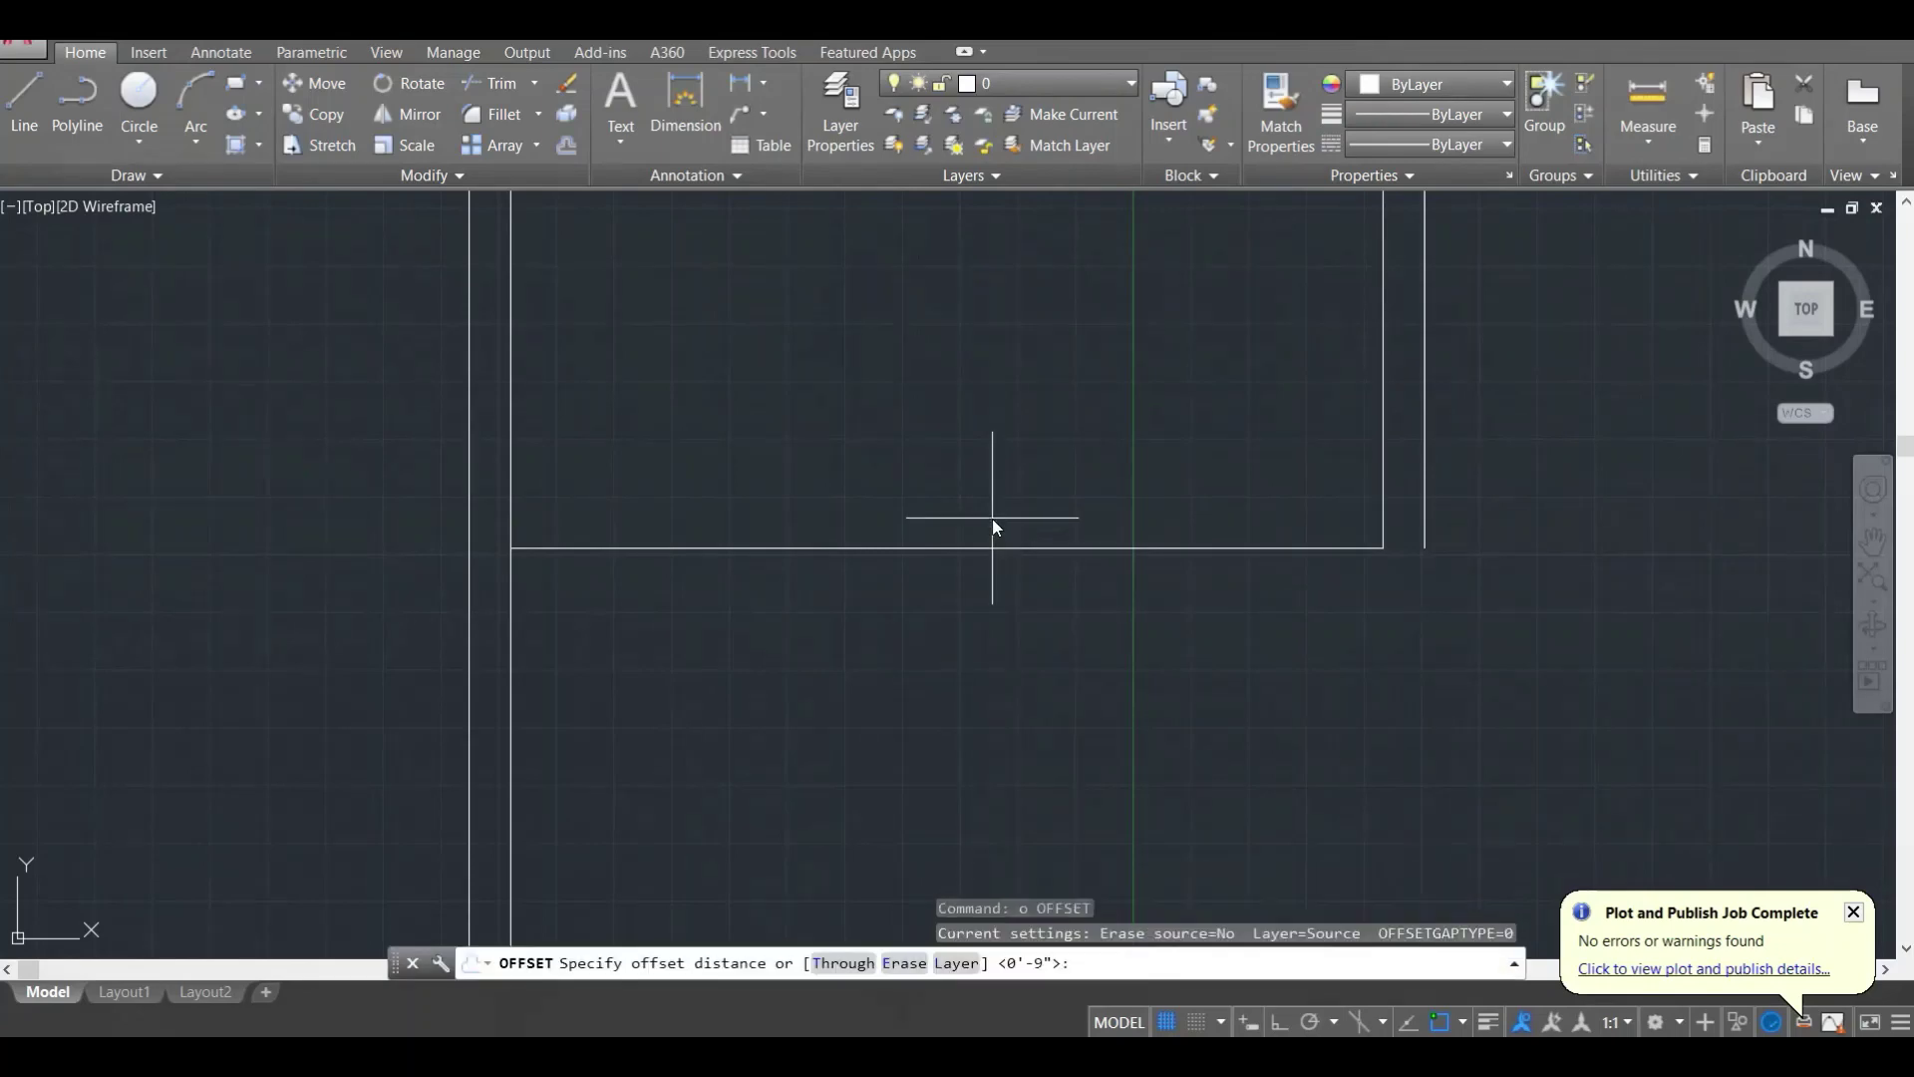
{"action": "type", "text": "4.5"}
{"action": "key", "text": "Return"}
{"action": "left_click", "coordinate": [994, 554]}
{"action": "left_click", "coordinate": [1060, 595]}
{"action": "key", "text": "Escape"}
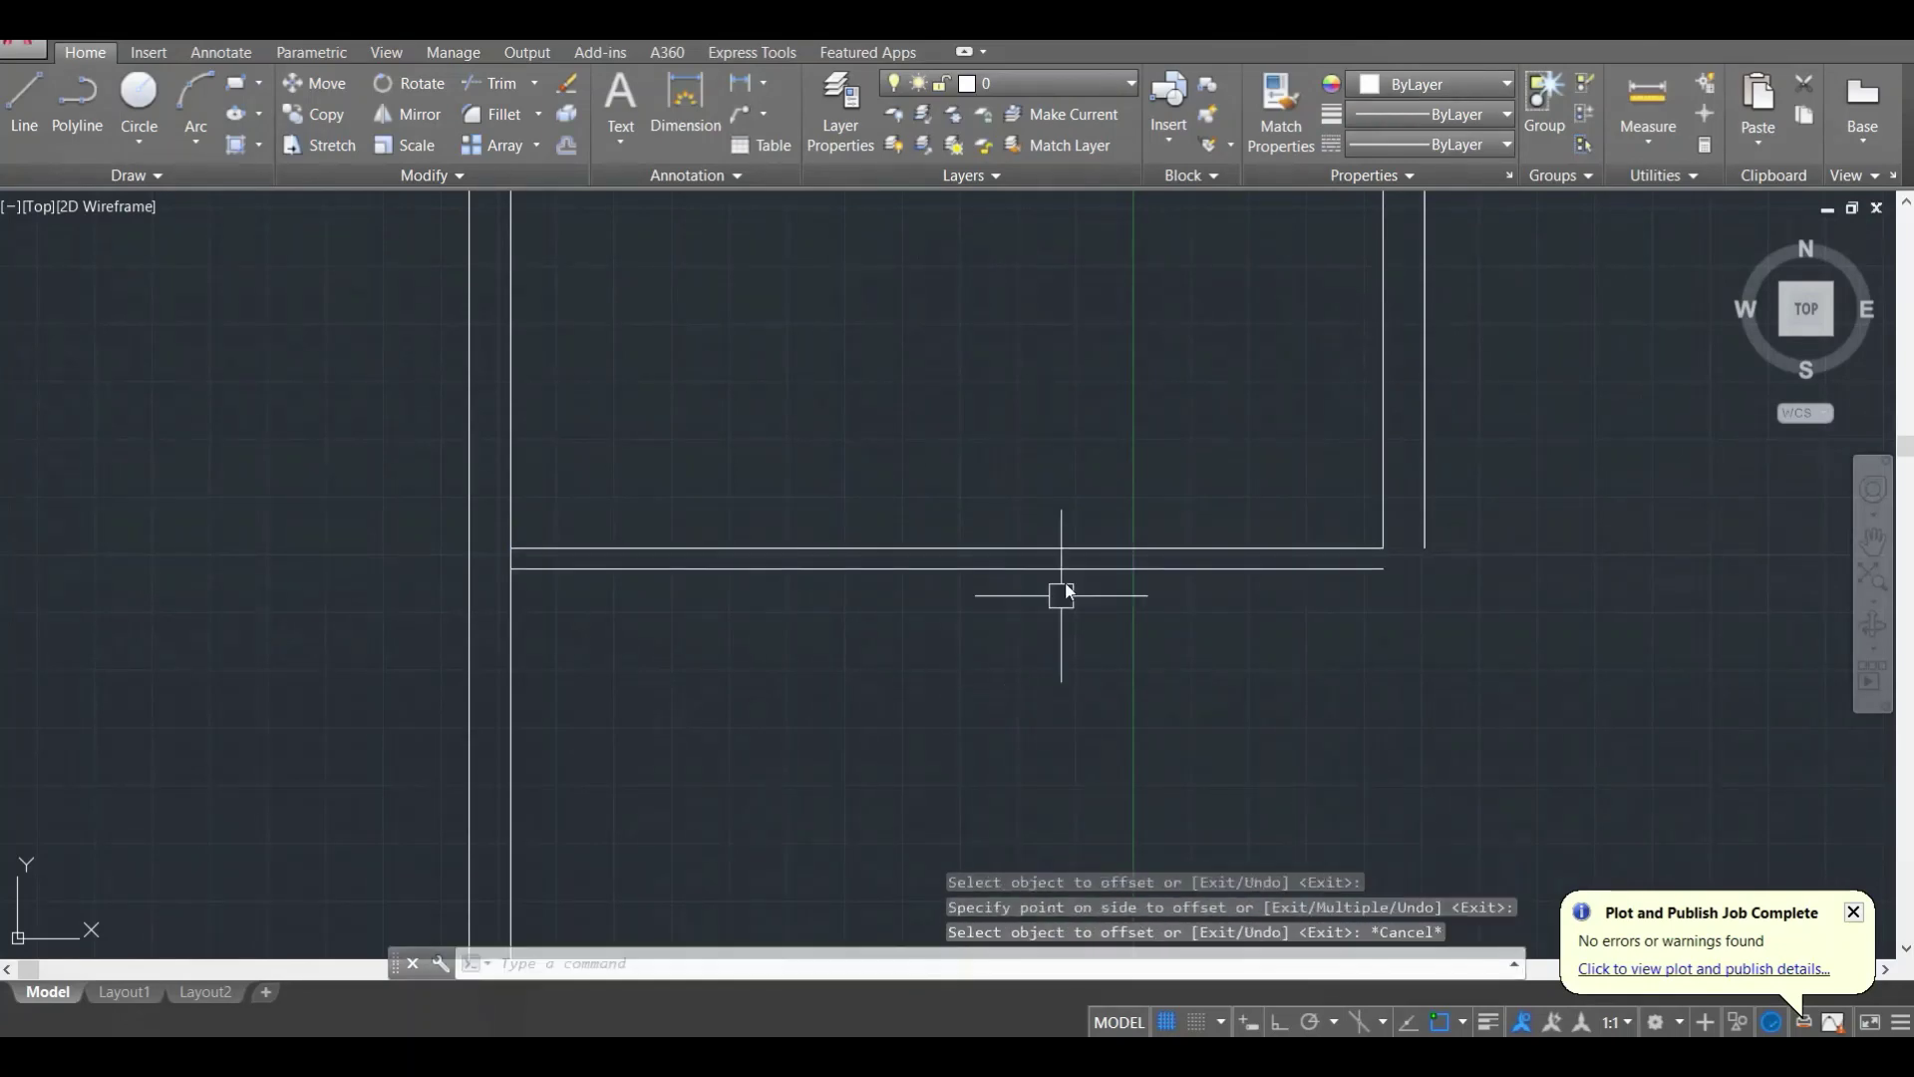
Step: Check the bedroom dimensions on the sketch image
{"action": "scroll", "coordinate": [1095, 518], "scroll_direction": "down", "scroll_amount": 4}
{"action": "middle_click_drag", "start_coordinate": [1386, 454], "coordinate": [1176, 461]}
{"action": "scroll", "coordinate": [1178, 457], "scroll_direction": "down", "scroll_amount": 4}
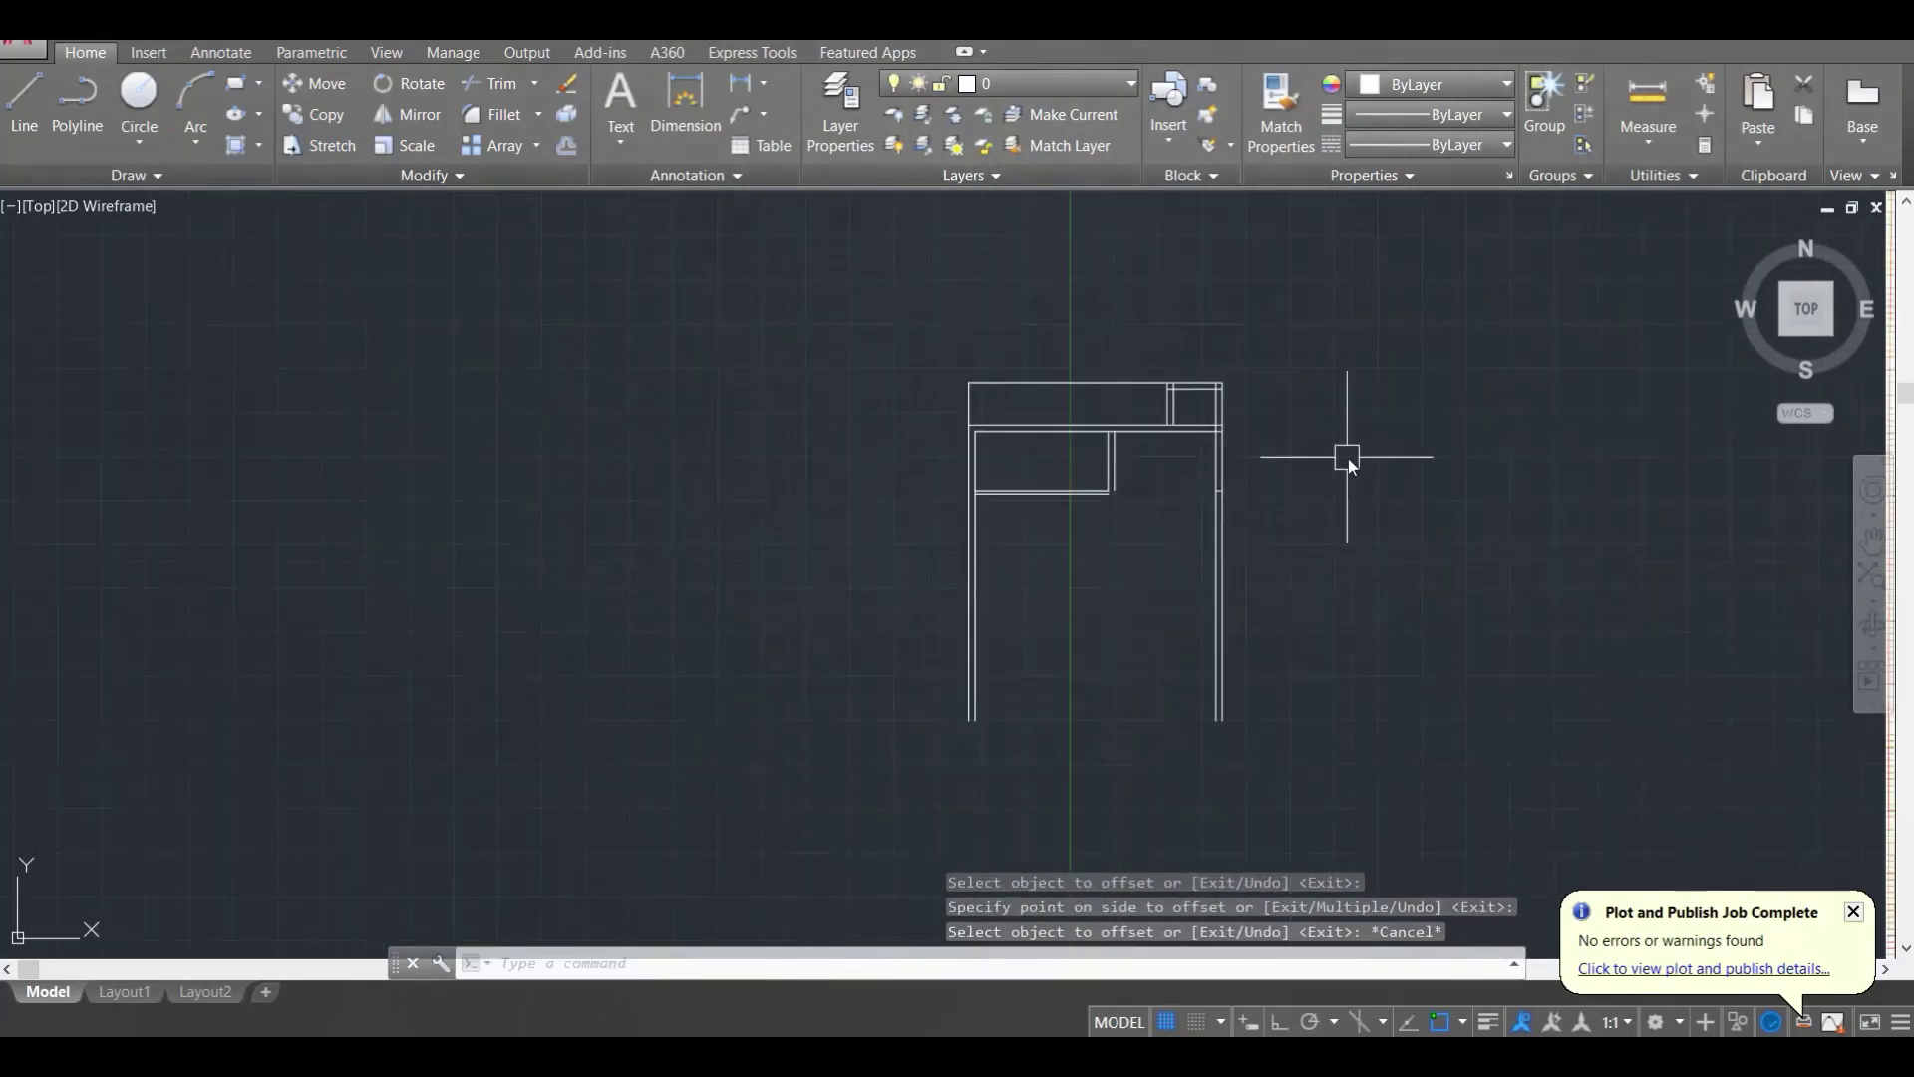
{"action": "middle_click_drag", "start_coordinate": [1346, 457], "coordinate": [652, 508]}
{"action": "middle_click_drag", "start_coordinate": [1645, 469], "coordinate": [1166, 460]}
{"action": "scroll", "coordinate": [1379, 445], "scroll_direction": "up", "scroll_amount": 2}
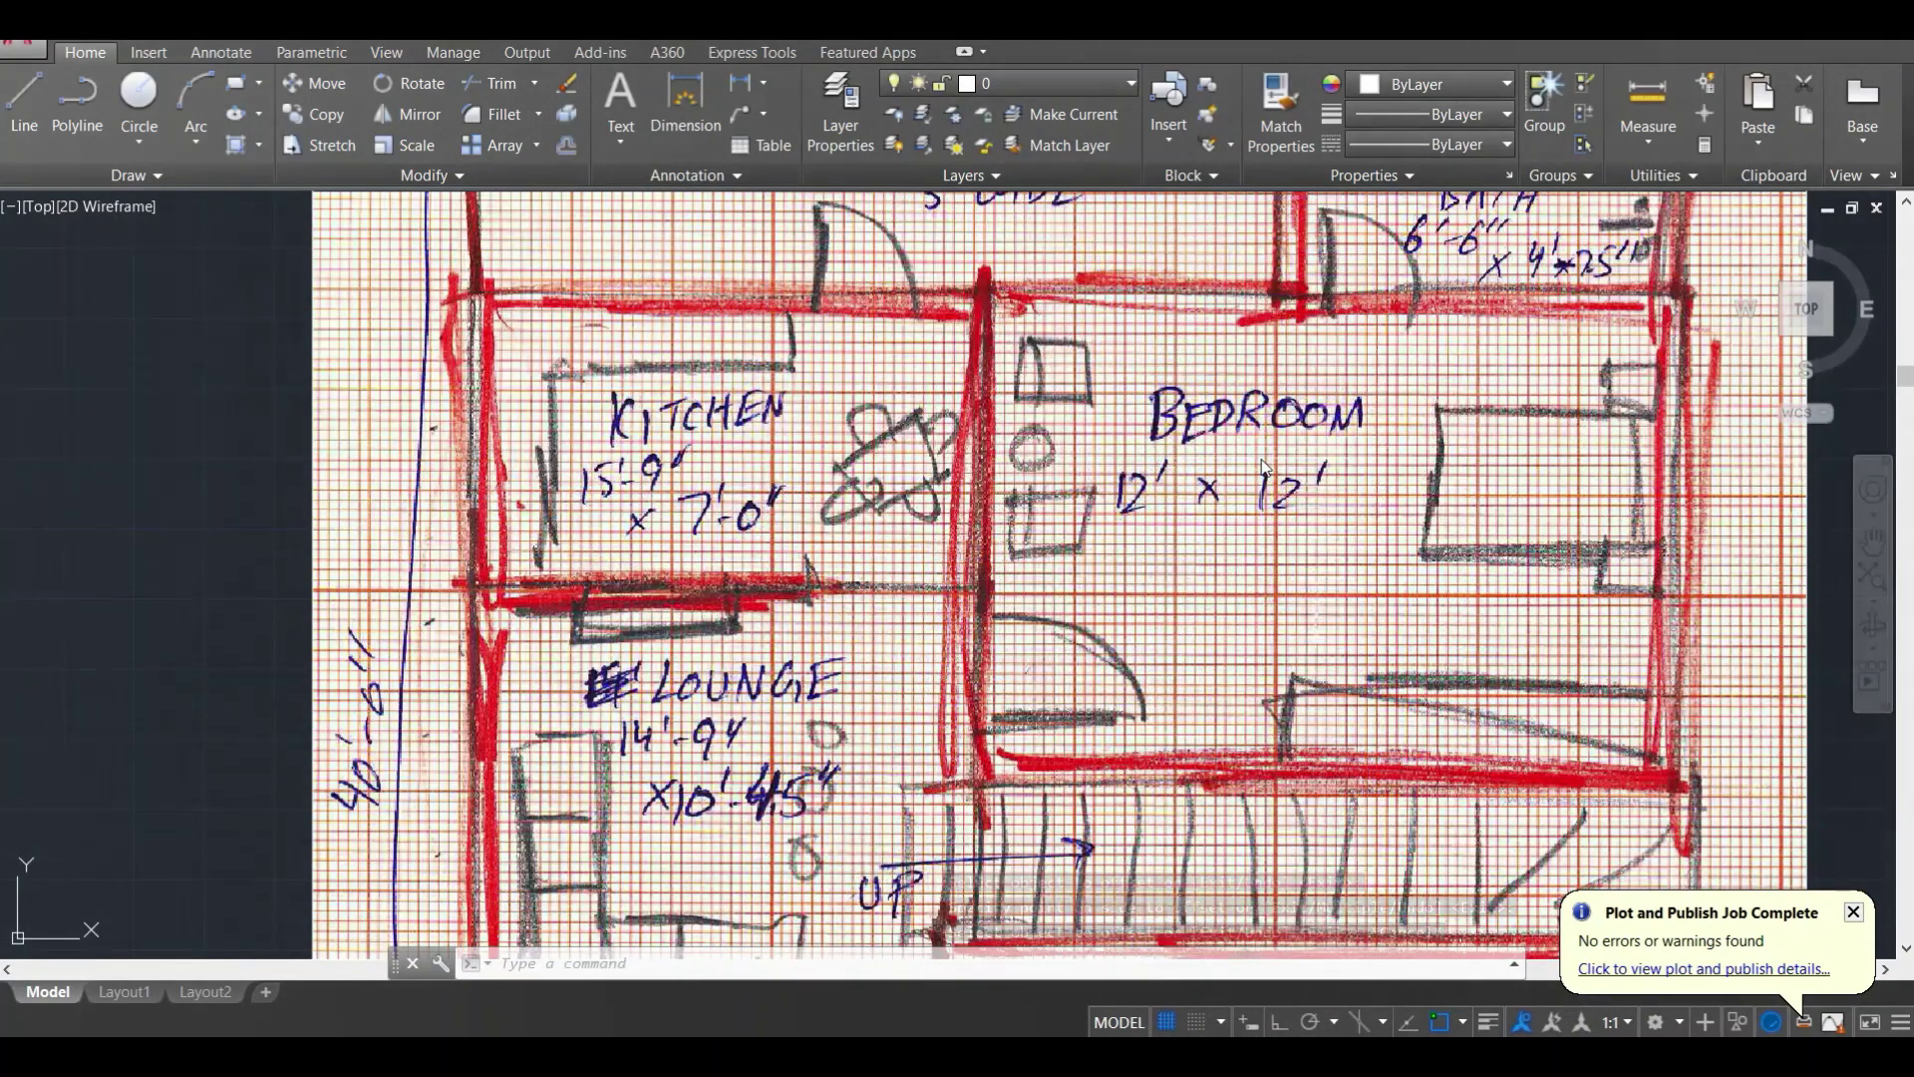
{"action": "scroll", "coordinate": [1045, 484], "scroll_direction": "down", "scroll_amount": 5}
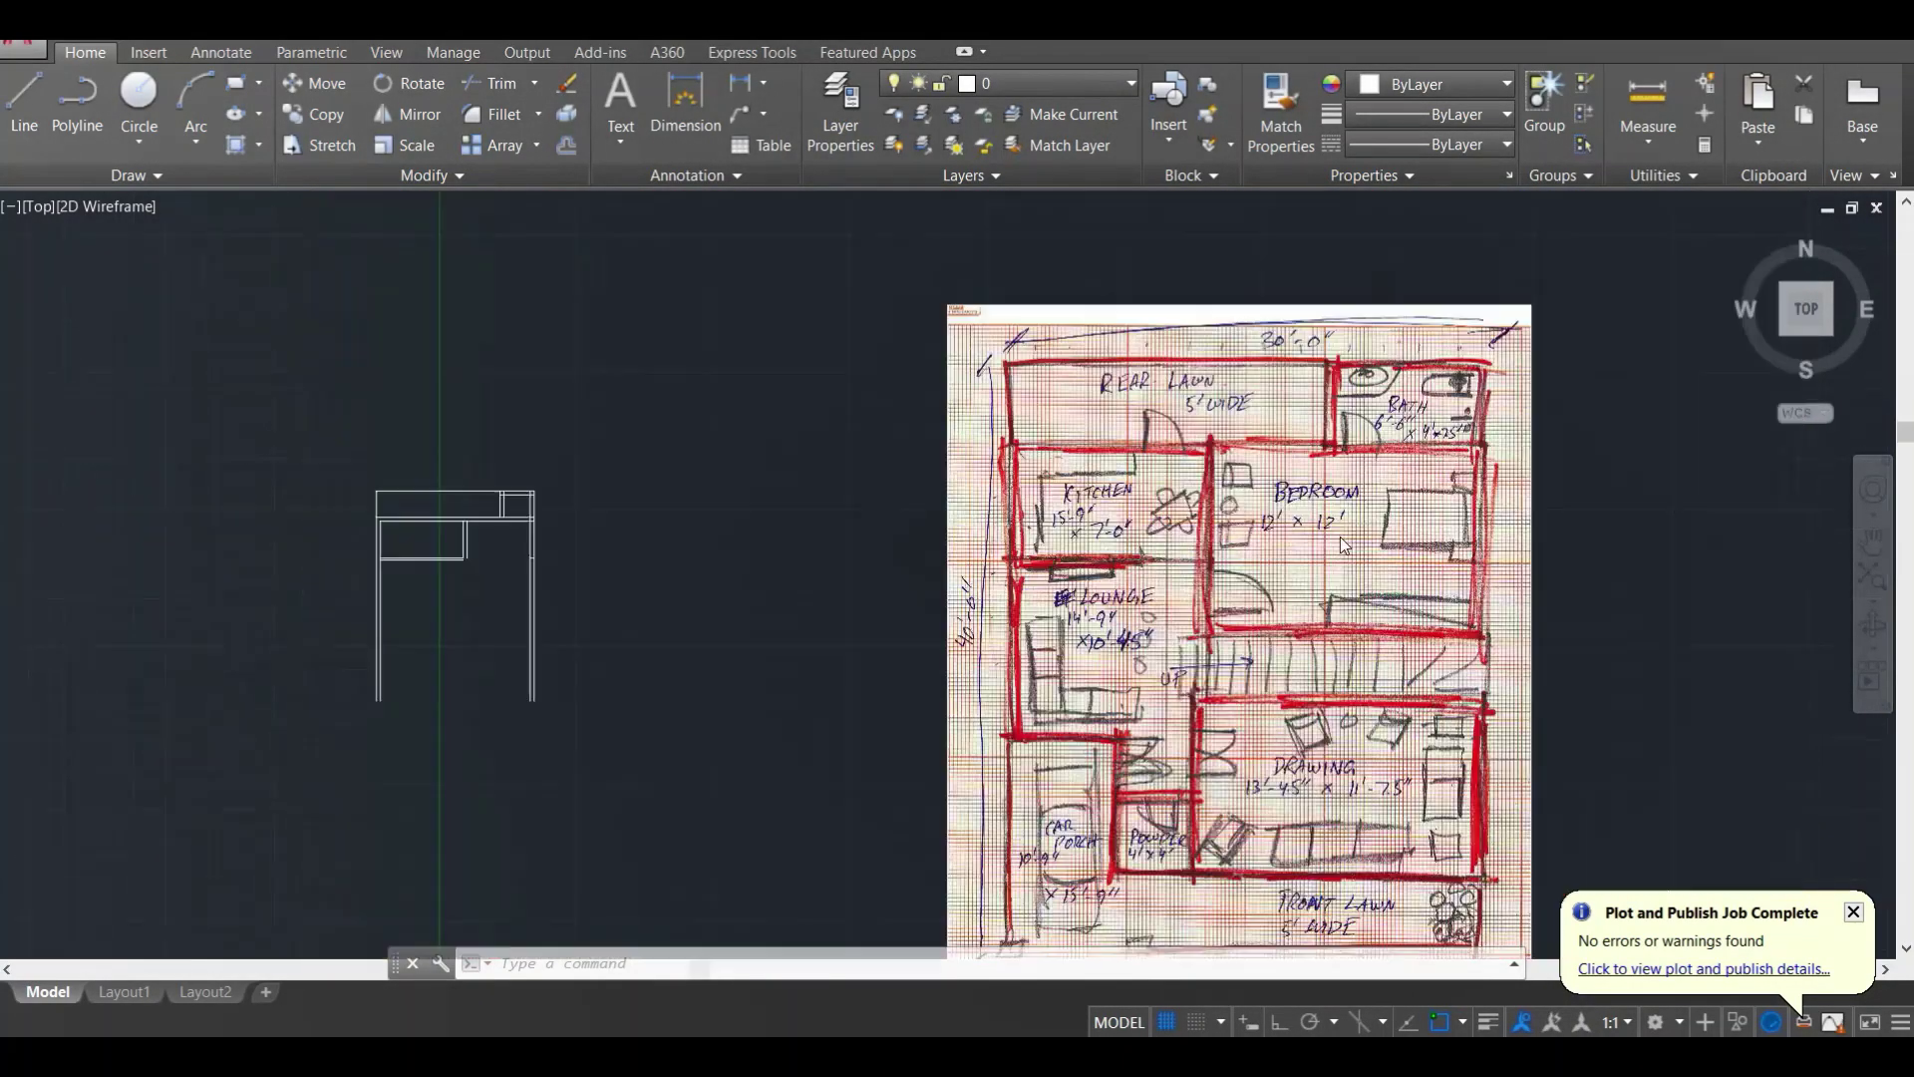
{"action": "scroll", "coordinate": [1037, 523], "scroll_direction": "up", "scroll_amount": 4}
{"action": "scroll", "coordinate": [1037, 522], "scroll_direction": "up", "scroll_amount": 4}
{"action": "key", "text": "Escape"}
{"action": "key", "text": "Escape"}
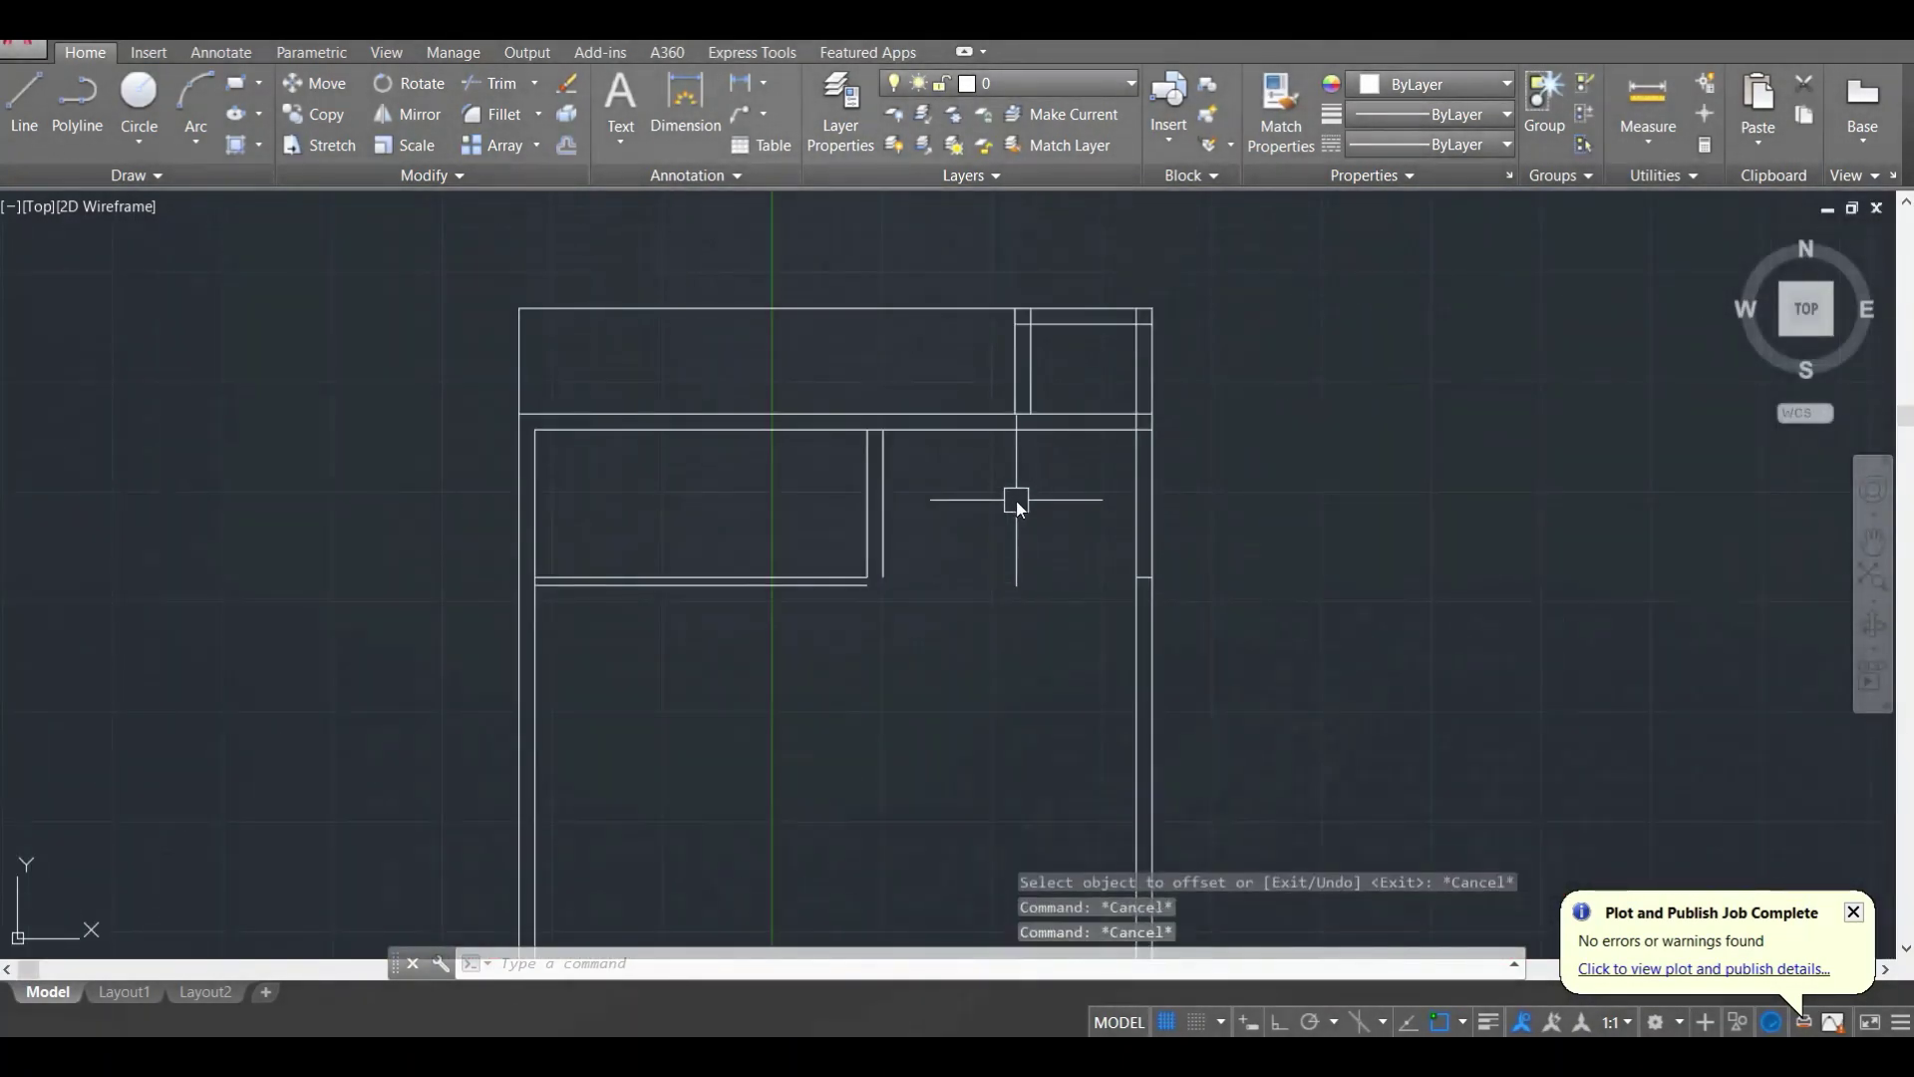
Step: Offset the lower line of the rear lawn wall 12' downward to mark the bedroom's depth
{"action": "scroll", "coordinate": [1014, 500], "scroll_direction": "up", "scroll_amount": 2}
{"action": "type", "text": "o"}
{"action": "key", "text": "Return"}
{"action": "type", "text": "1"}
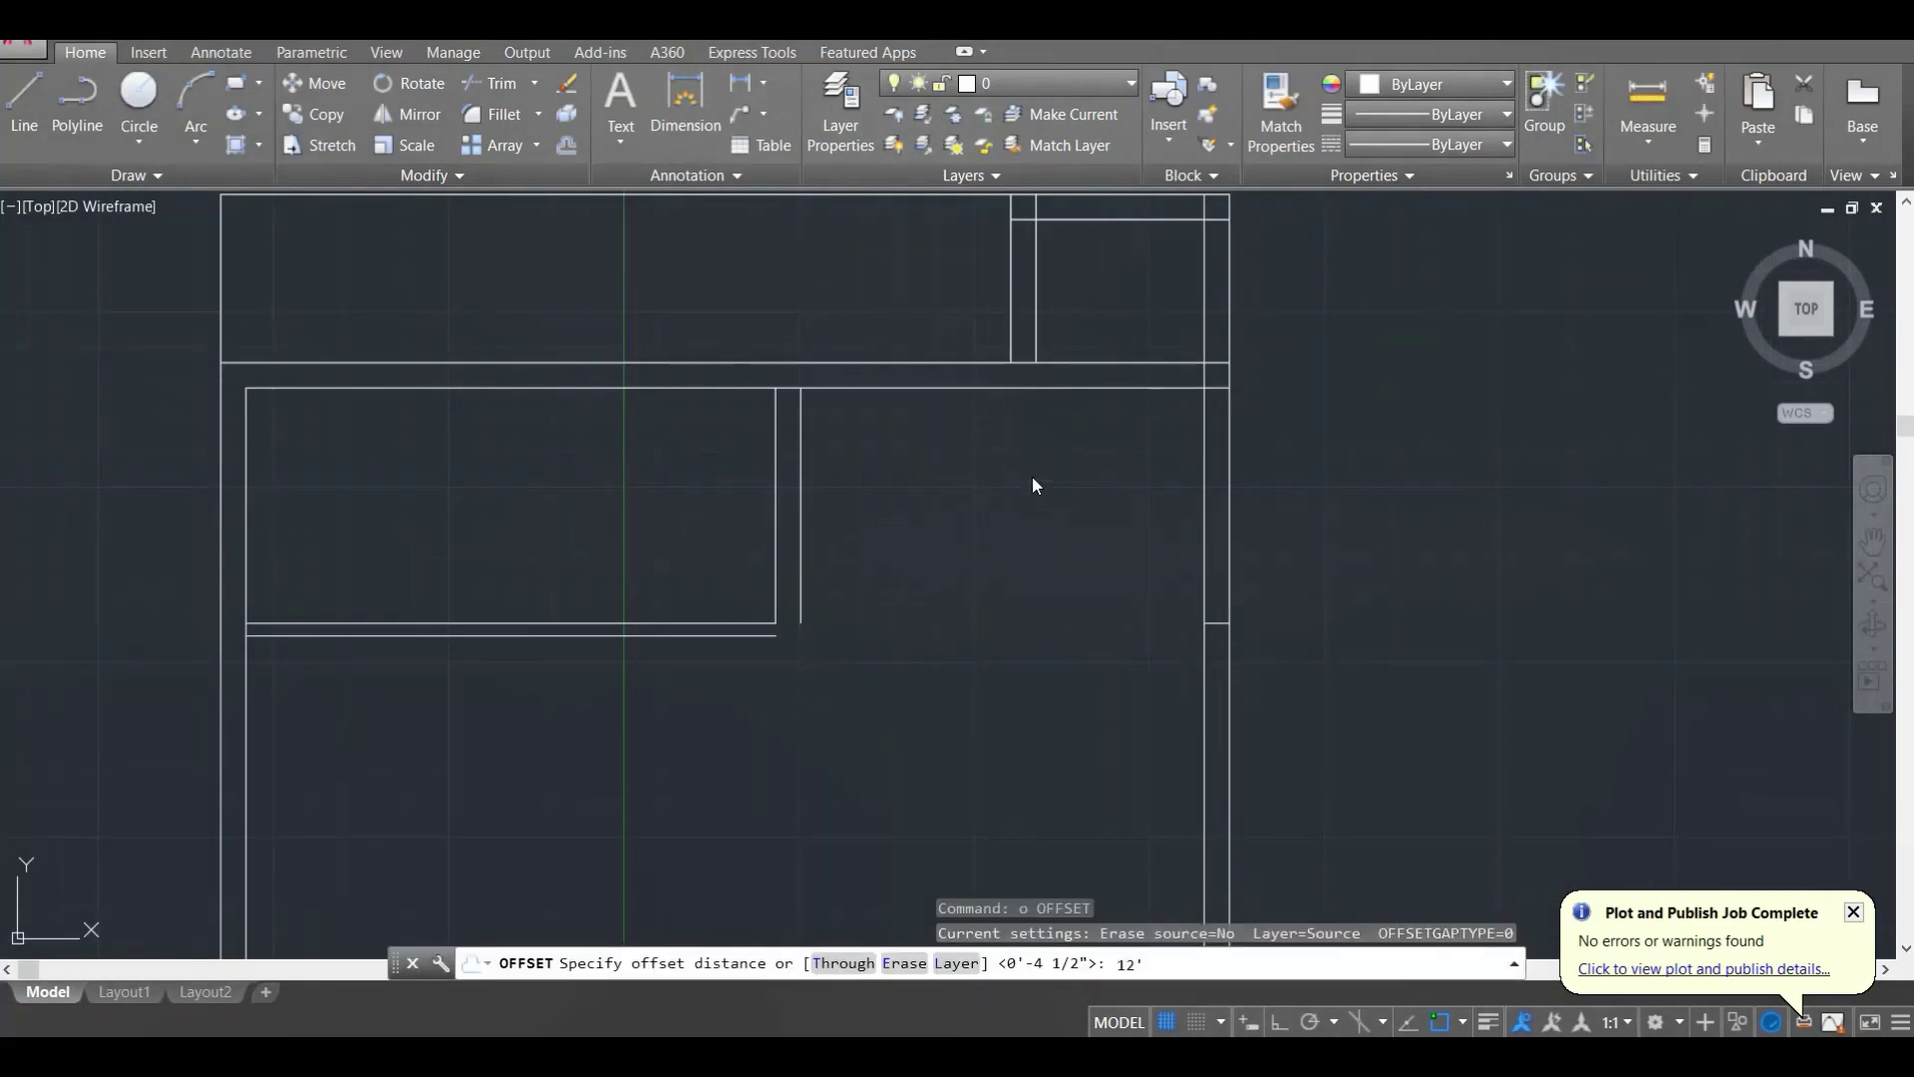
{"action": "type", "text": "2'"}
{"action": "key", "text": "Return"}
{"action": "left_click", "coordinate": [991, 389]}
{"action": "left_click", "coordinate": [978, 544]}
{"action": "key", "text": "Escape"}
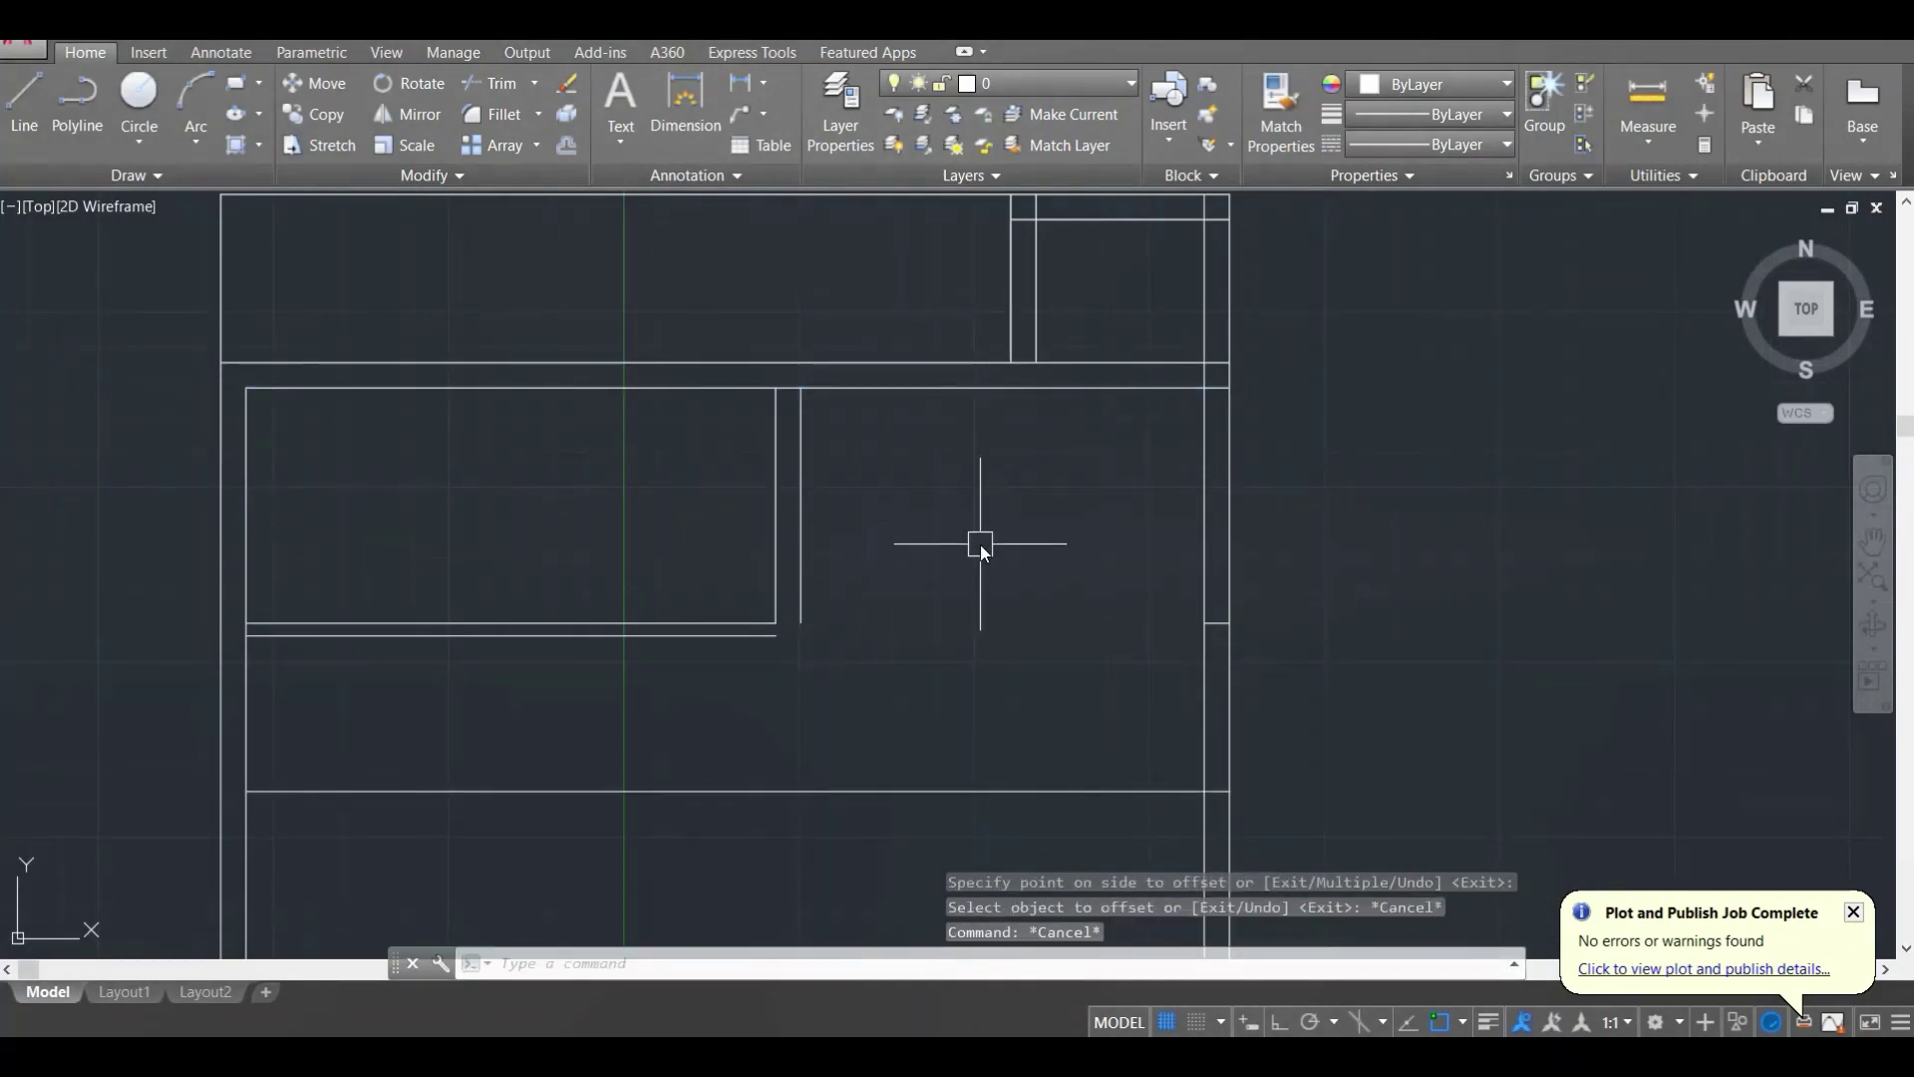
Step: Offset the bedroom's bottom line 9" downward to form its lower wall
{"action": "middle_click_drag", "start_coordinate": [959, 652], "coordinate": [944, 606]}
{"action": "type", "text": "o"}
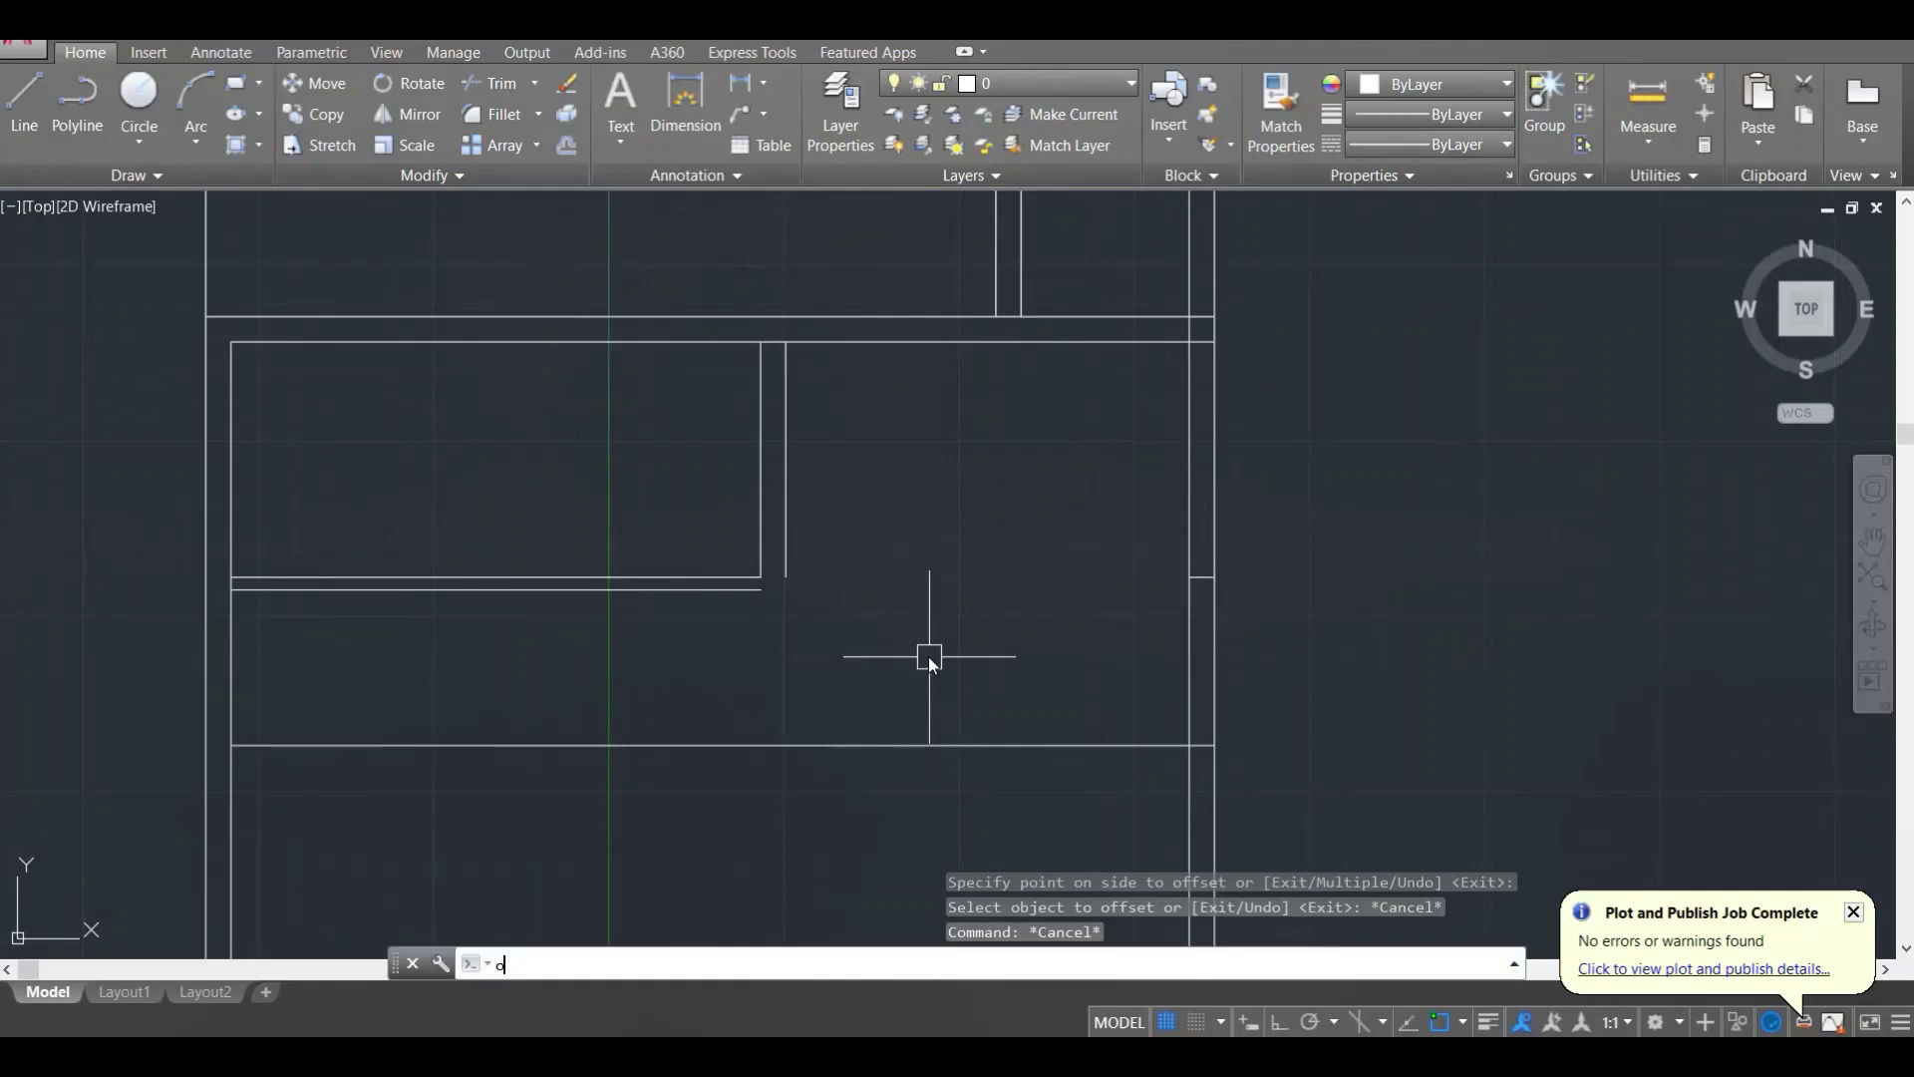
{"action": "key", "text": "Return"}
{"action": "type", "text": "9"}
{"action": "key", "text": "Return"}
{"action": "left_click", "coordinate": [918, 743]}
{"action": "left_click", "coordinate": [901, 783]}
{"action": "key", "text": "Escape"}
{"action": "middle_click_drag", "start_coordinate": [817, 662], "coordinate": [917, 586]}
{"action": "key", "text": "Escape"}
{"action": "key", "text": "Escape"}
Step: Fillet the bedroom's lower-left wall corner, joining both the inner and the outer pairs of lines at zero radius
{"action": "type", "text": "f"}
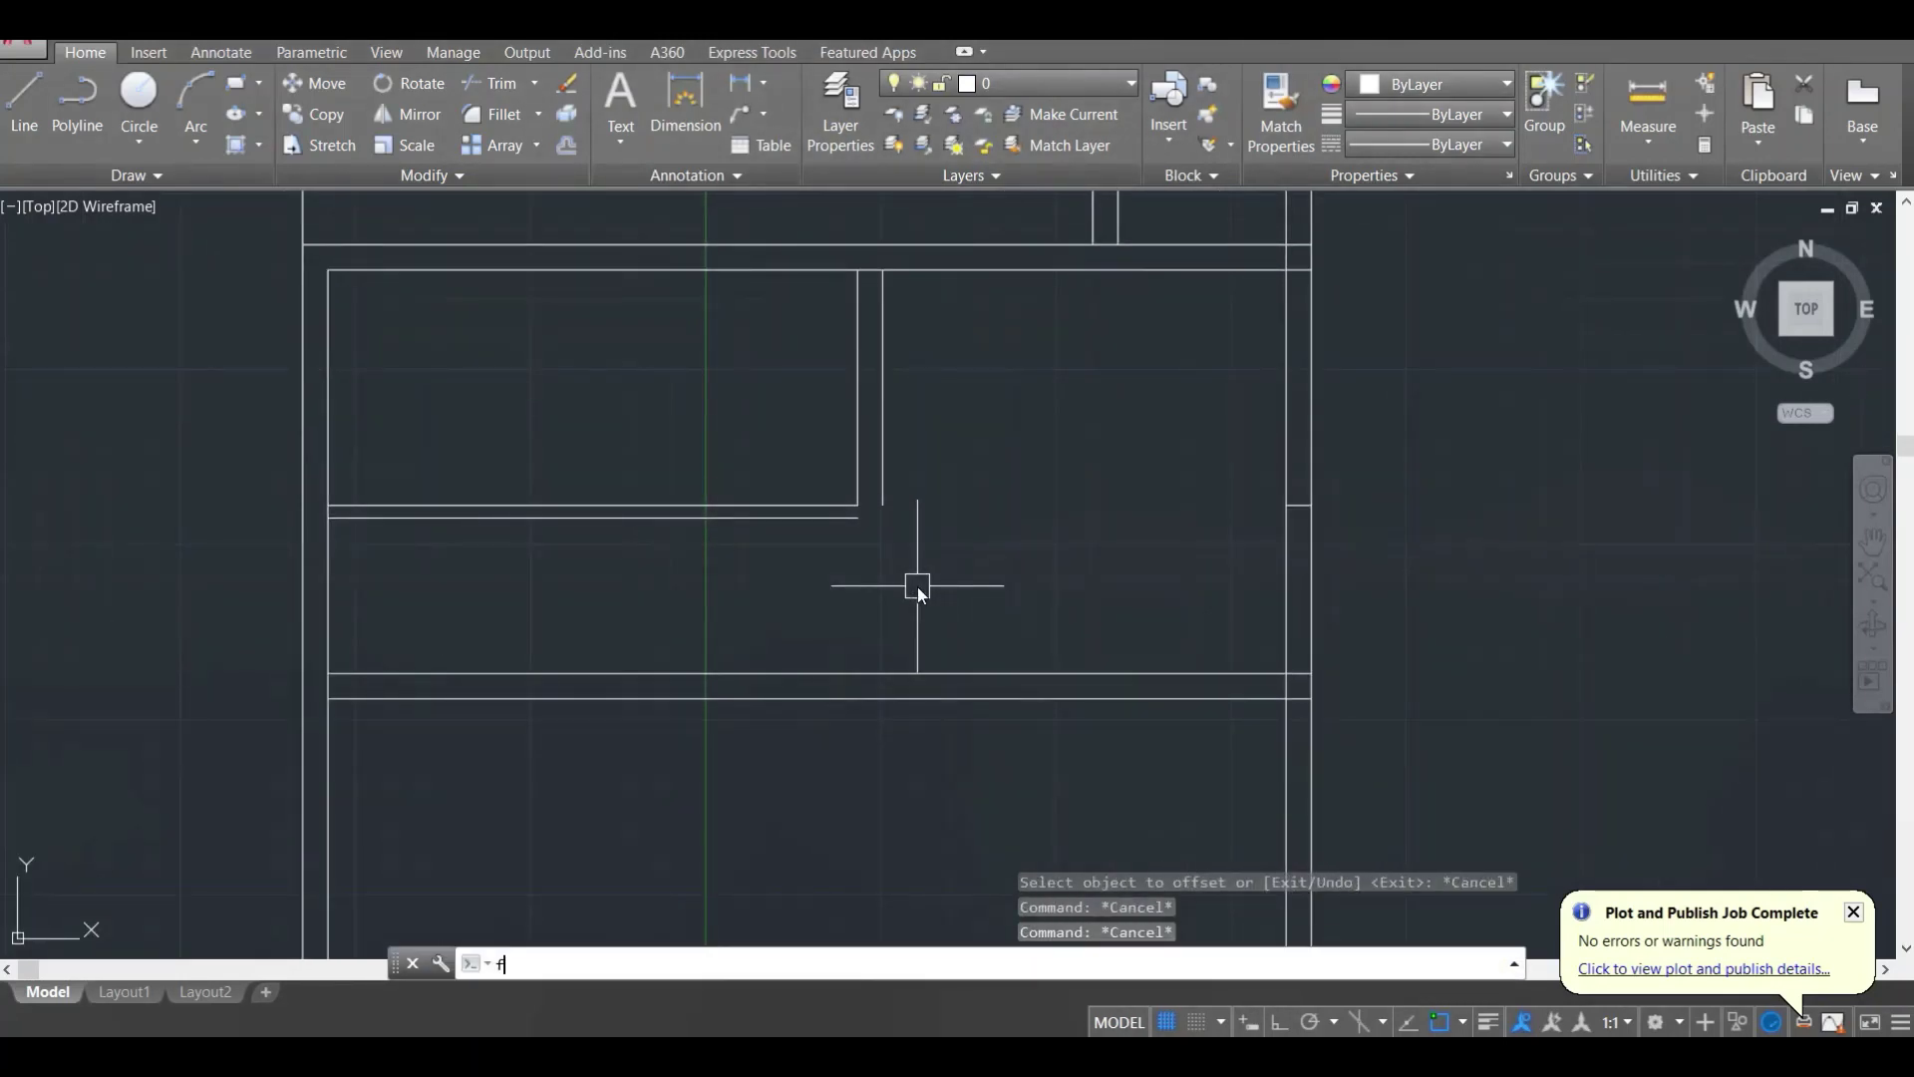
{"action": "key", "text": "Return"}
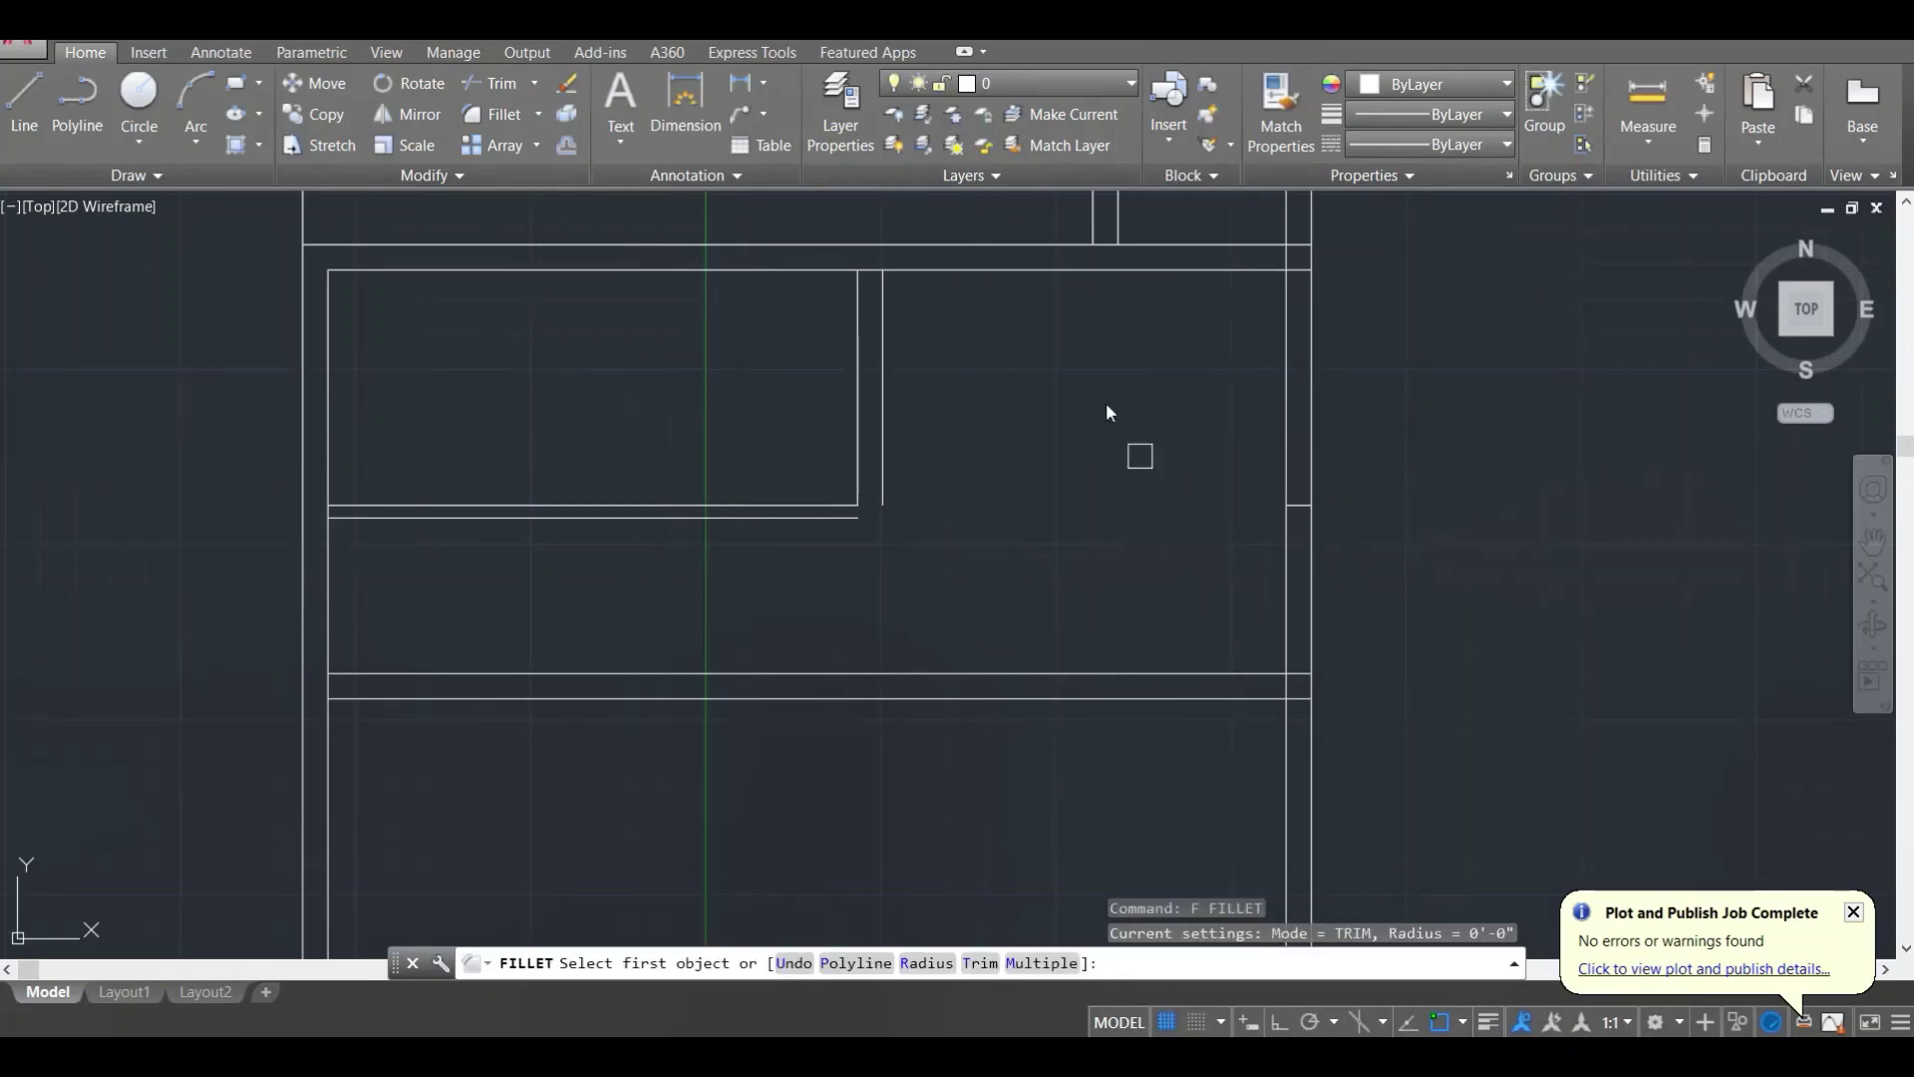
{"action": "left_click", "coordinate": [1087, 677]}
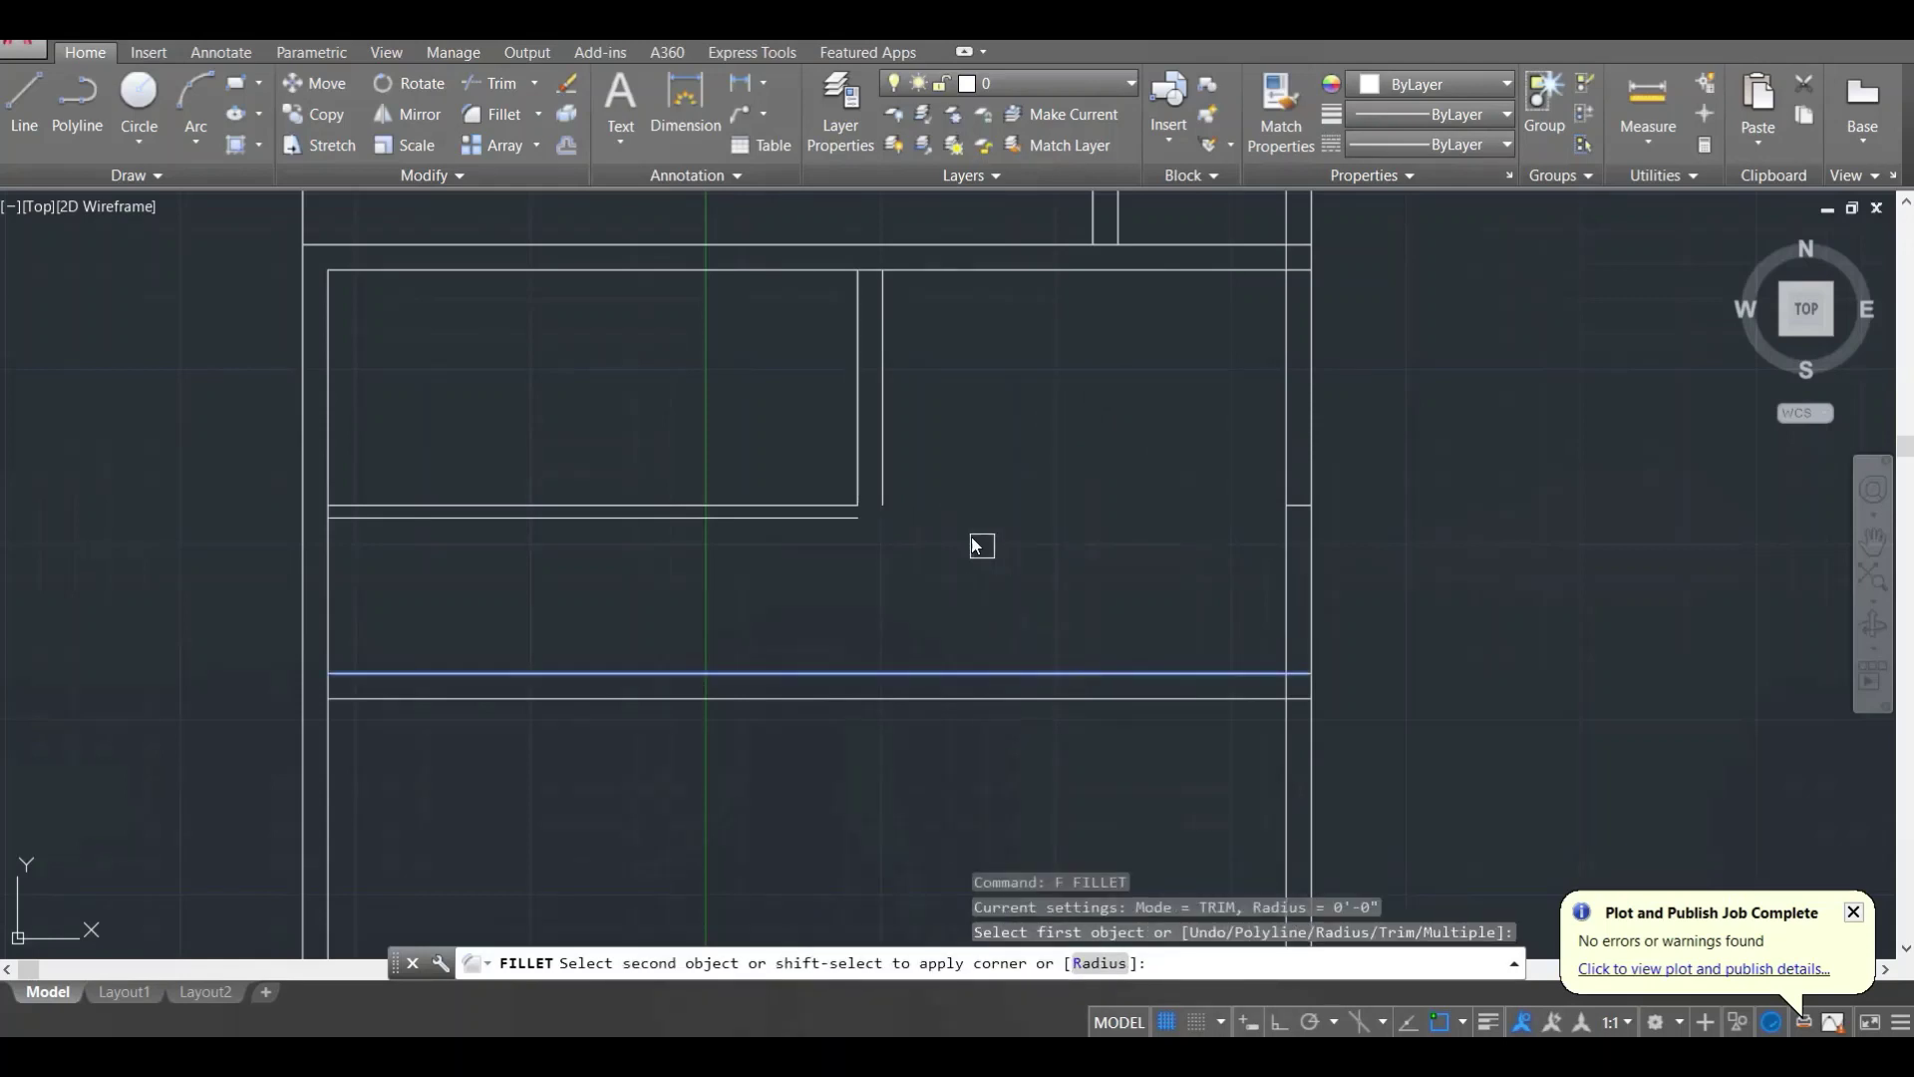
{"action": "left_click", "coordinate": [883, 472]}
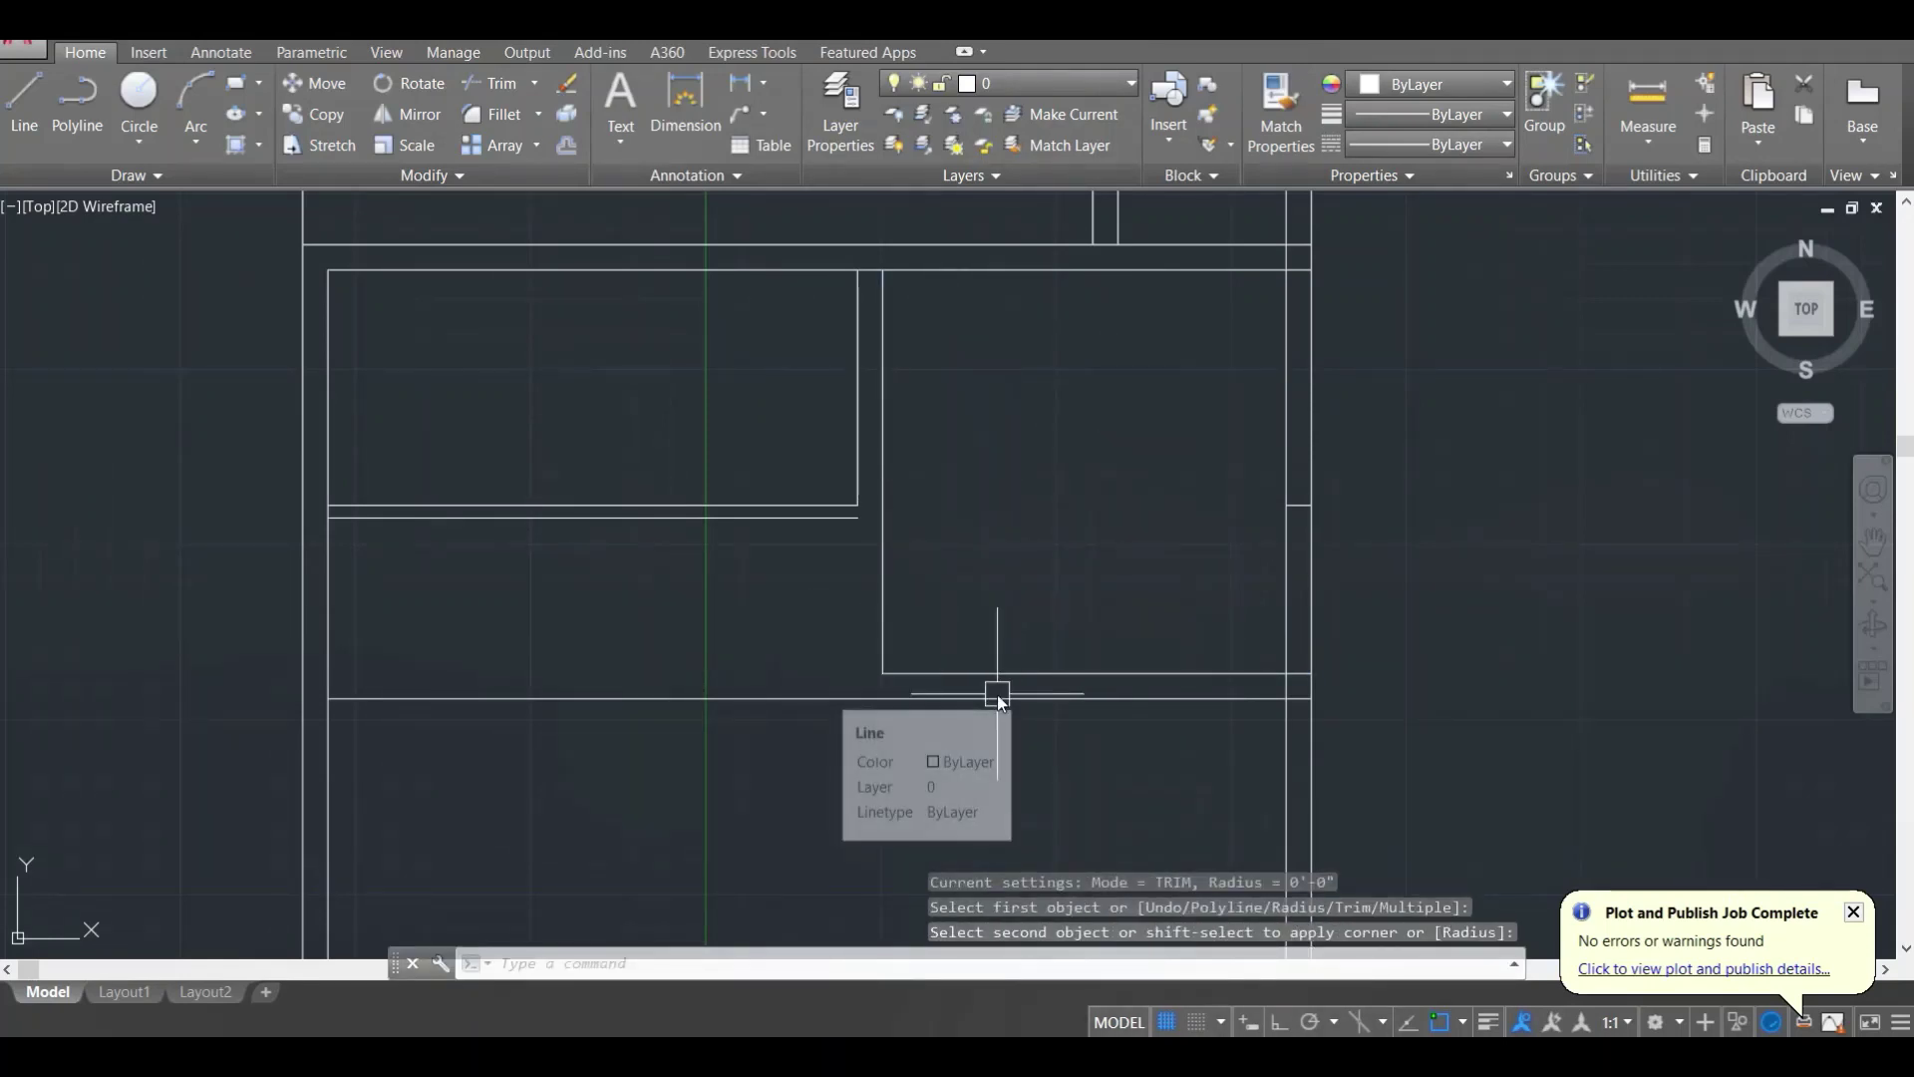
{"action": "key", "text": "Return"}
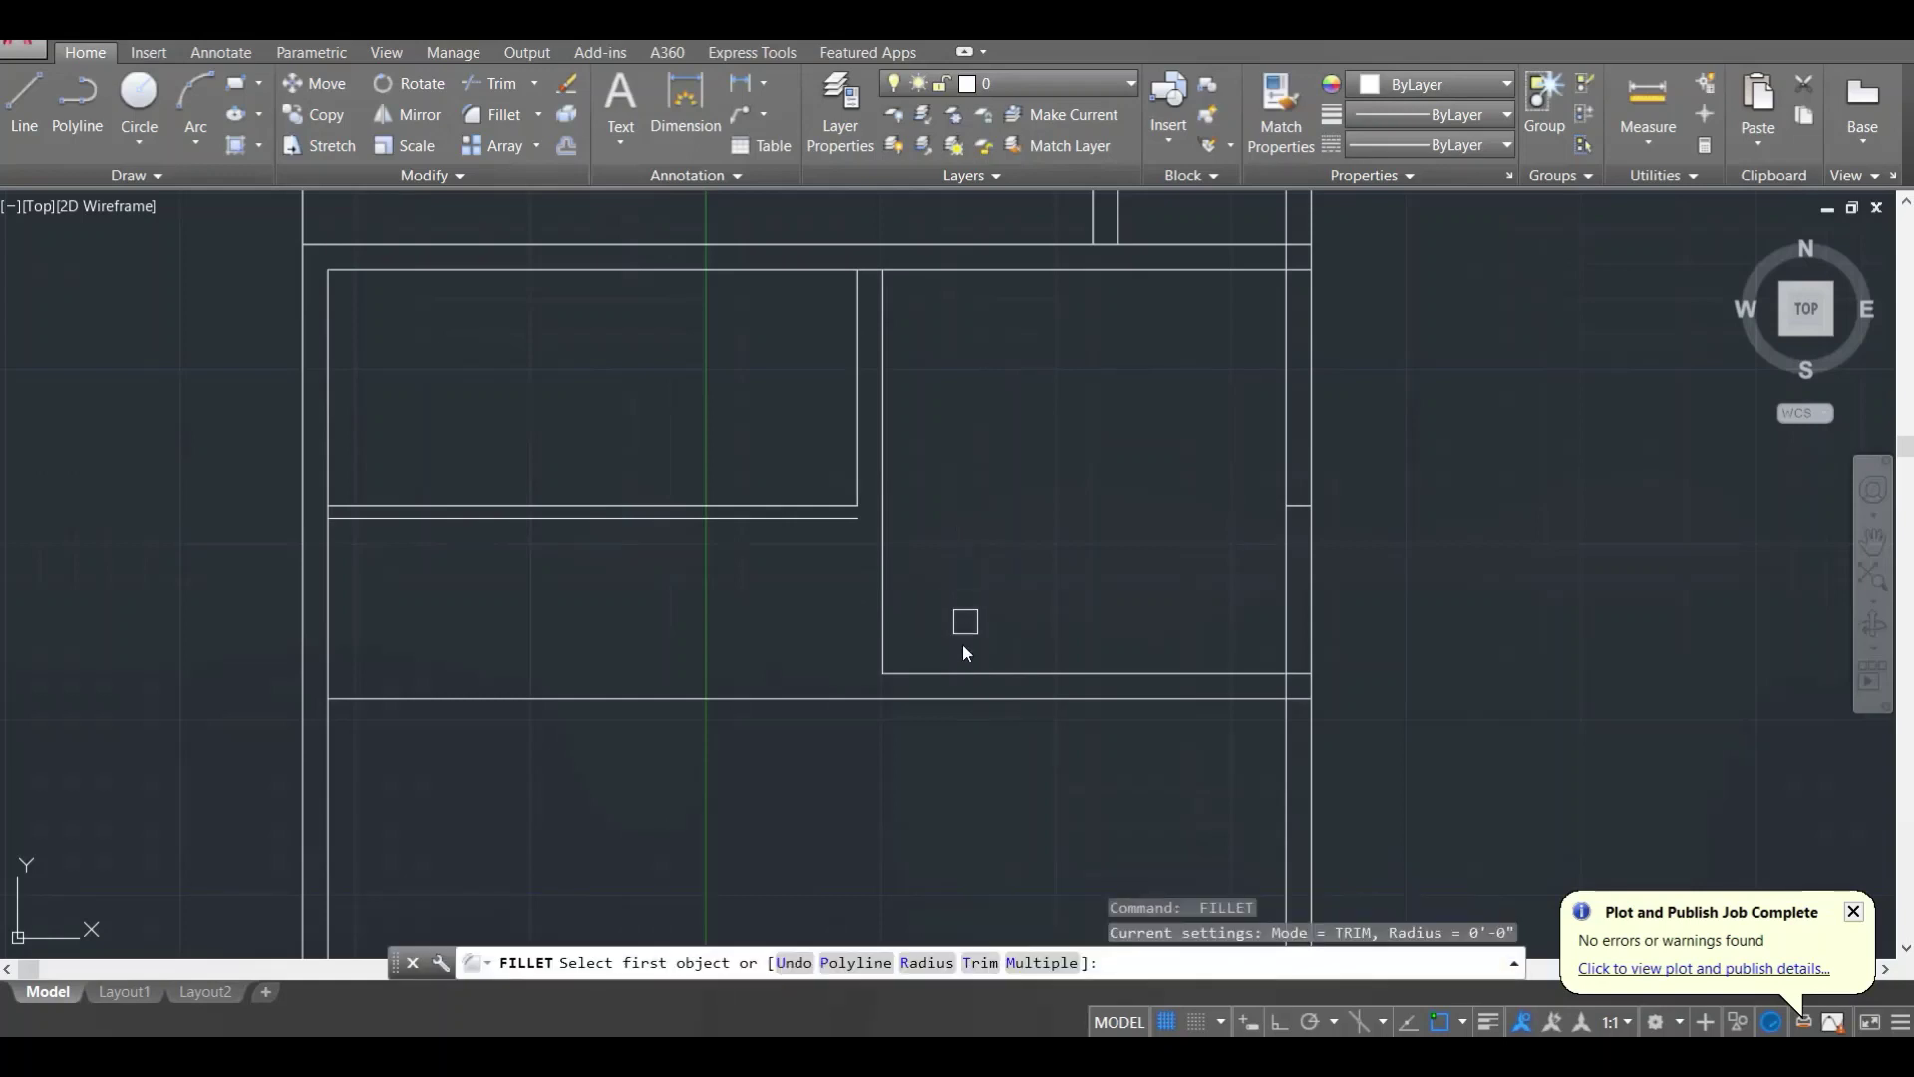
{"action": "left_click", "coordinate": [952, 696]}
{"action": "left_click", "coordinate": [859, 441]}
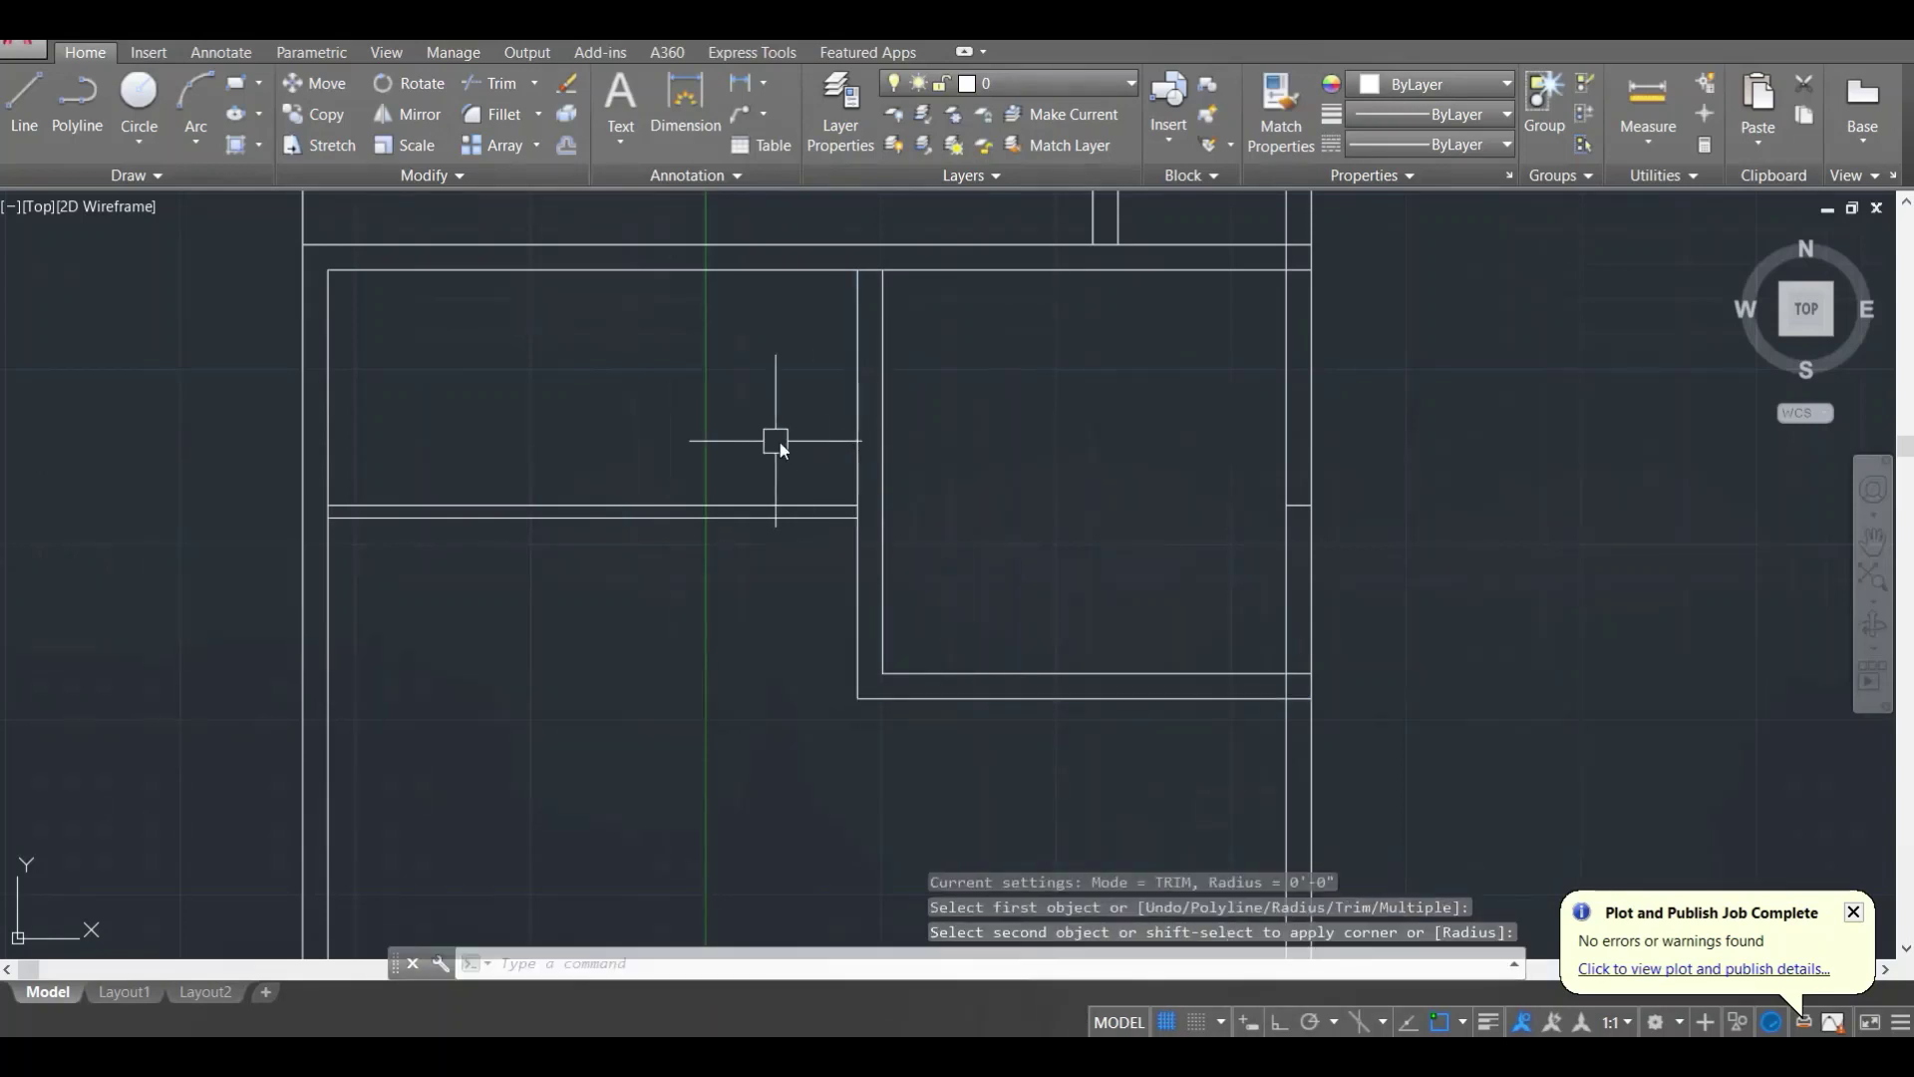
{"action": "key", "text": "Return"}
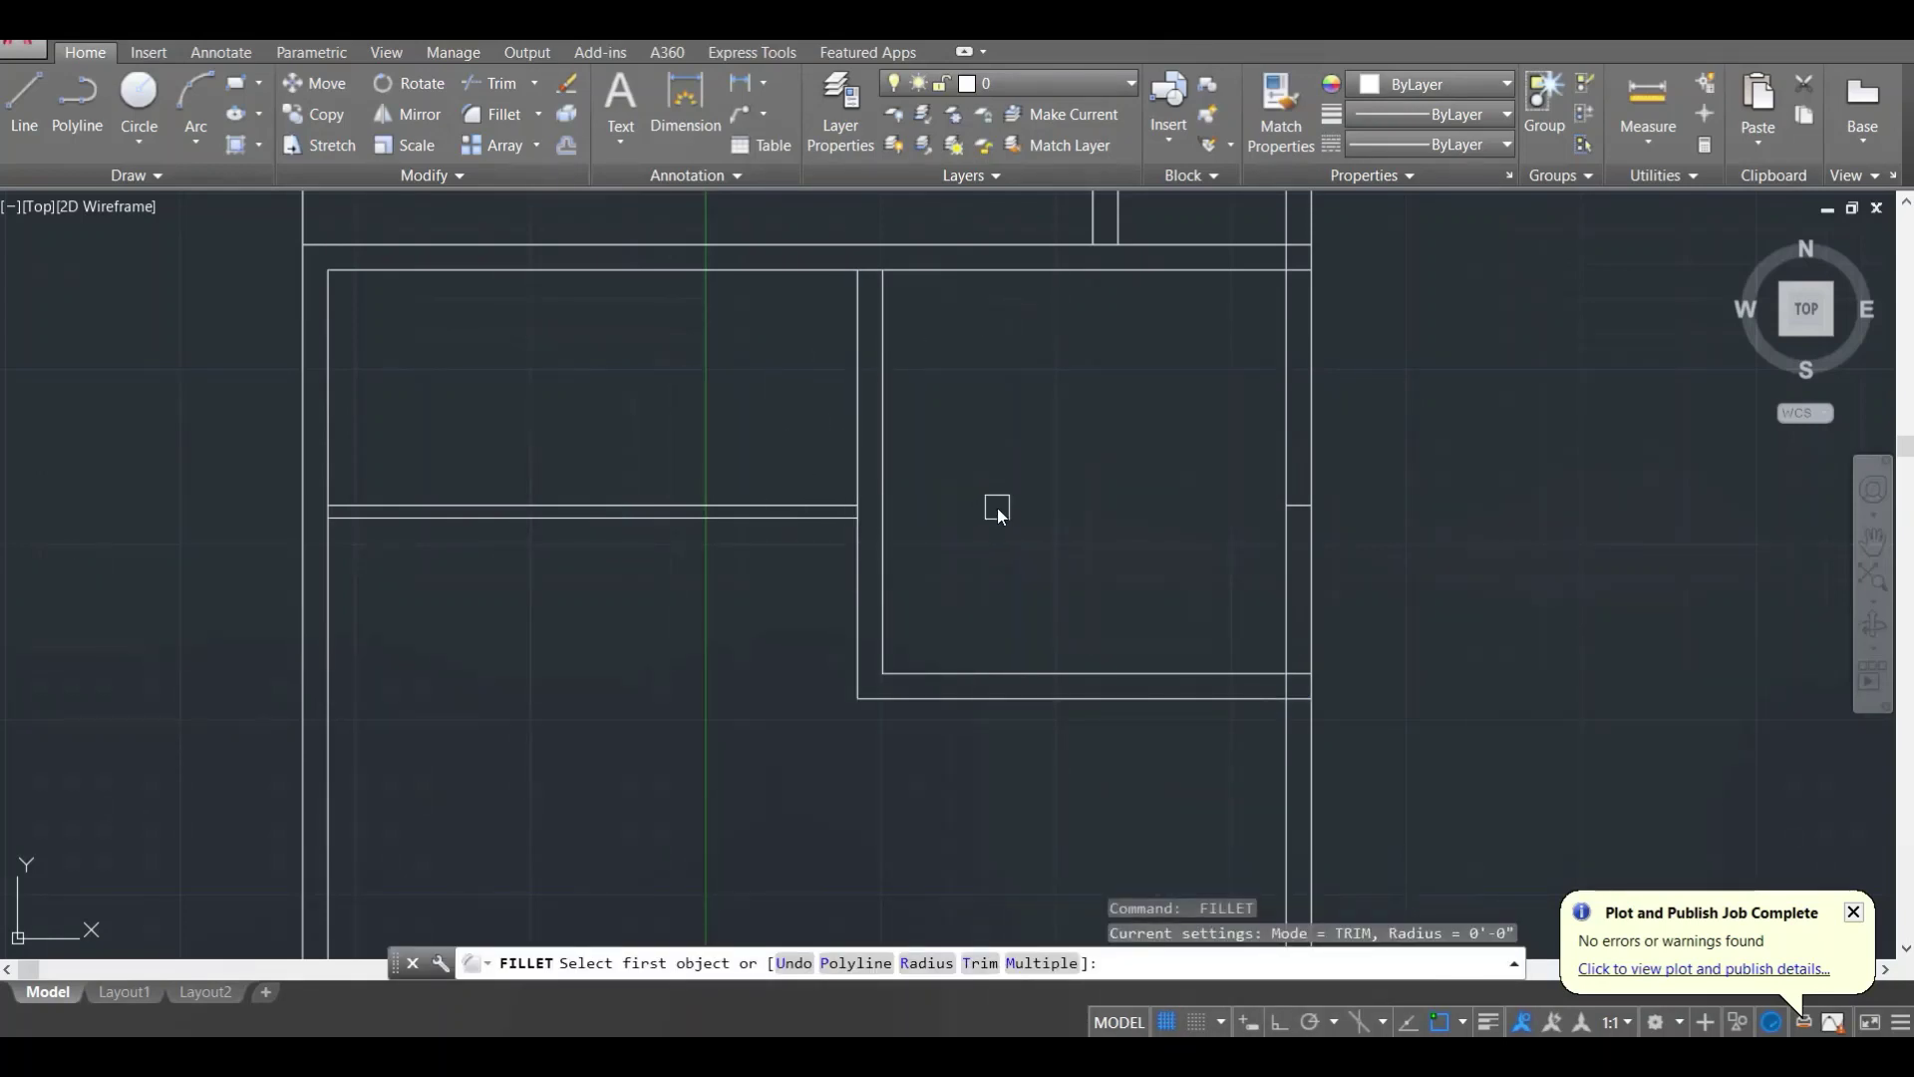
{"action": "key", "text": "Escape"}
Step: Check the lounge dimensions on the sketch and offset the lower line of the kitchen partition 10'4.5" downward
{"action": "scroll", "coordinate": [986, 520], "scroll_direction": "down", "scroll_amount": 3}
{"action": "middle_click_drag", "start_coordinate": [986, 521], "coordinate": [436, 516]}
{"action": "middle_click_drag", "start_coordinate": [1020, 678], "coordinate": [864, 580]}
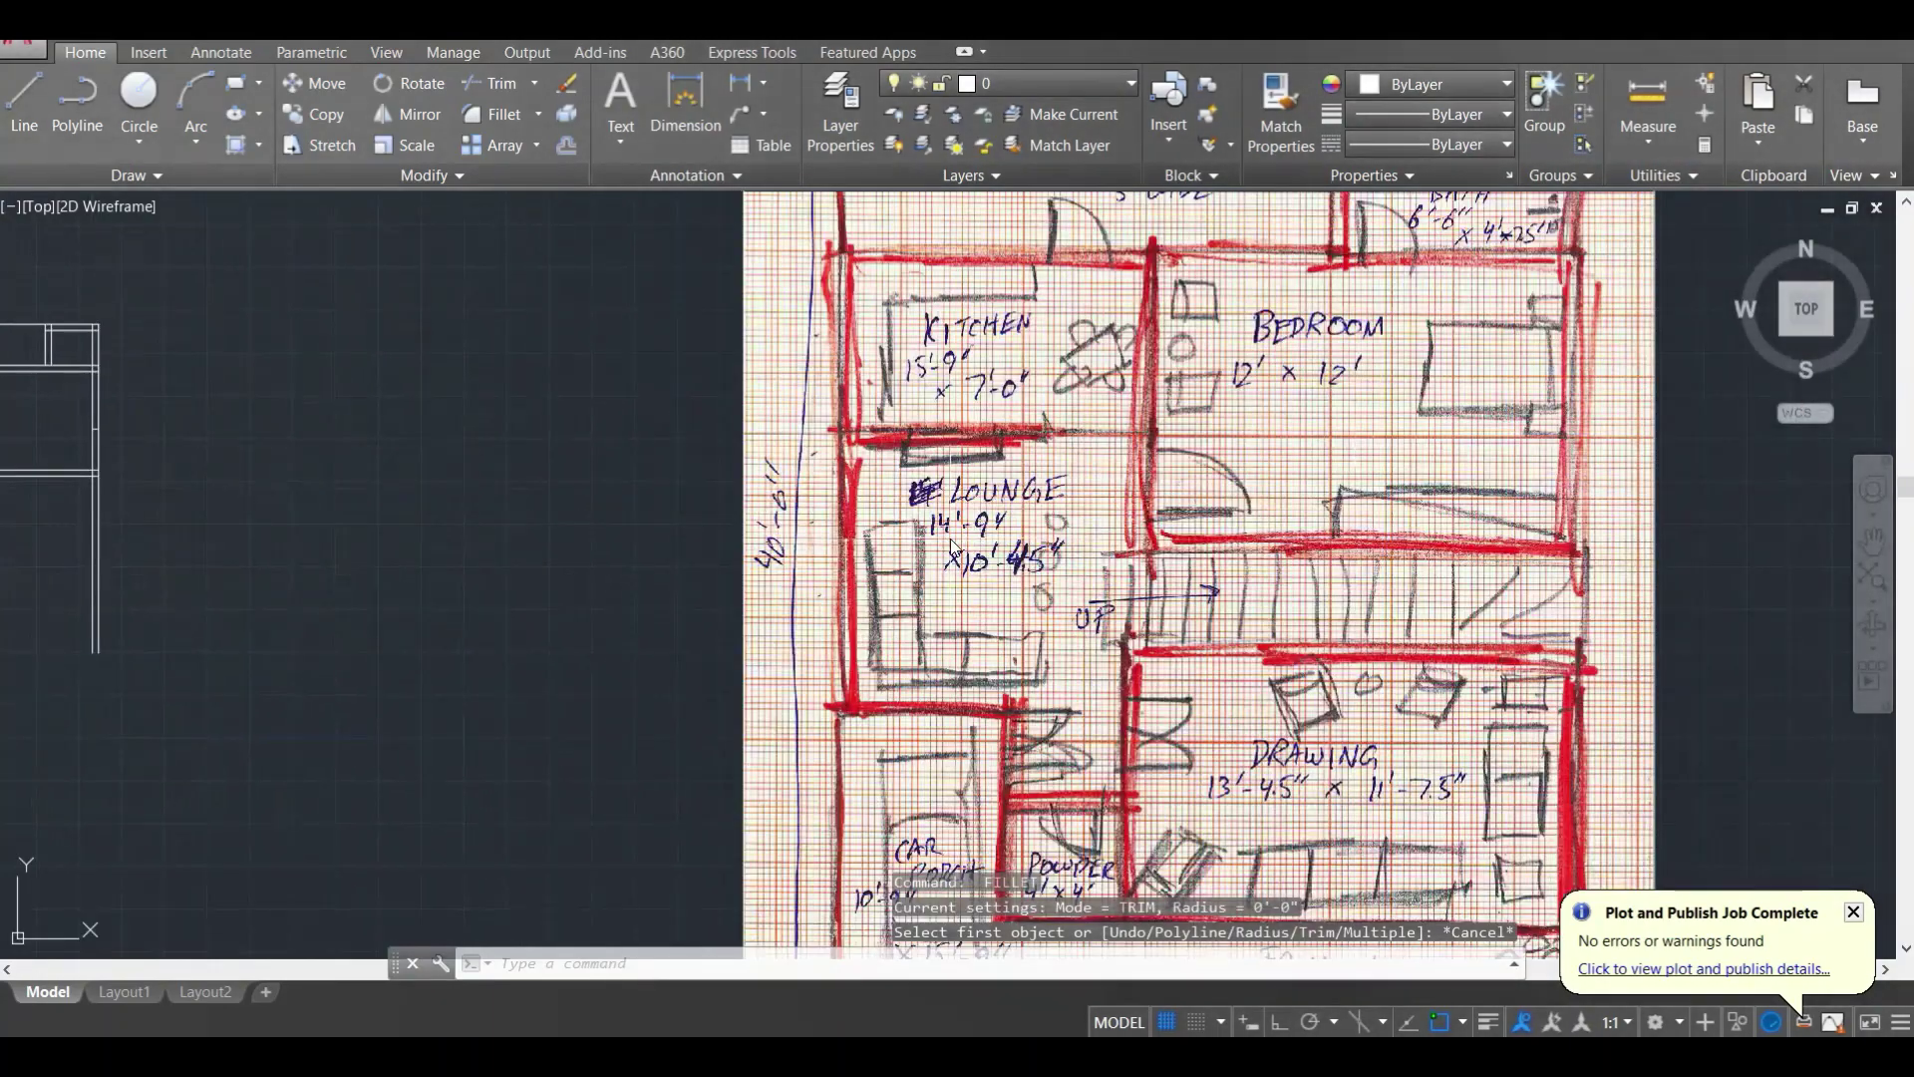
{"action": "scroll", "coordinate": [954, 553], "scroll_direction": "up", "scroll_amount": 1}
{"action": "middle_click_drag", "start_coordinate": [970, 645], "coordinate": [967, 607]}
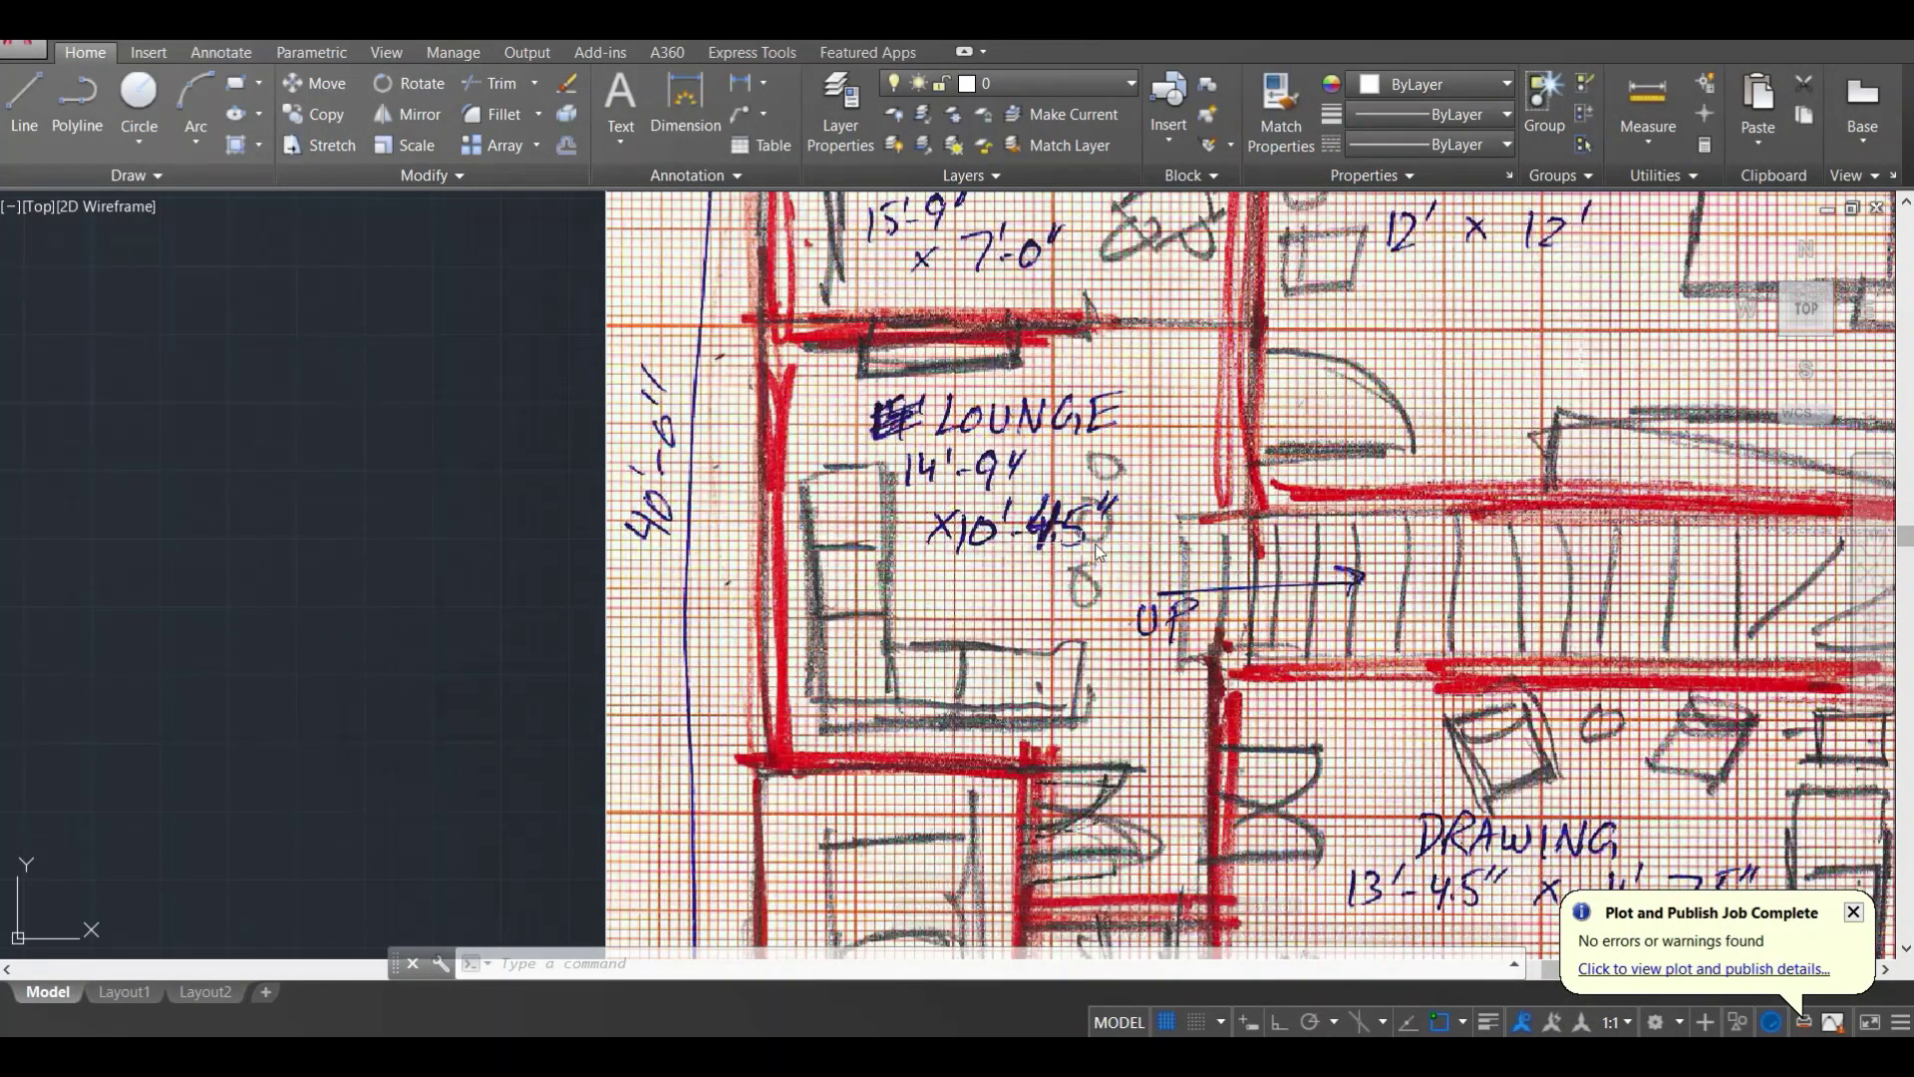
{"action": "scroll", "coordinate": [1094, 546], "scroll_direction": "down", "scroll_amount": 6}
{"action": "scroll", "coordinate": [871, 554], "scroll_direction": "up", "scroll_amount": 8}
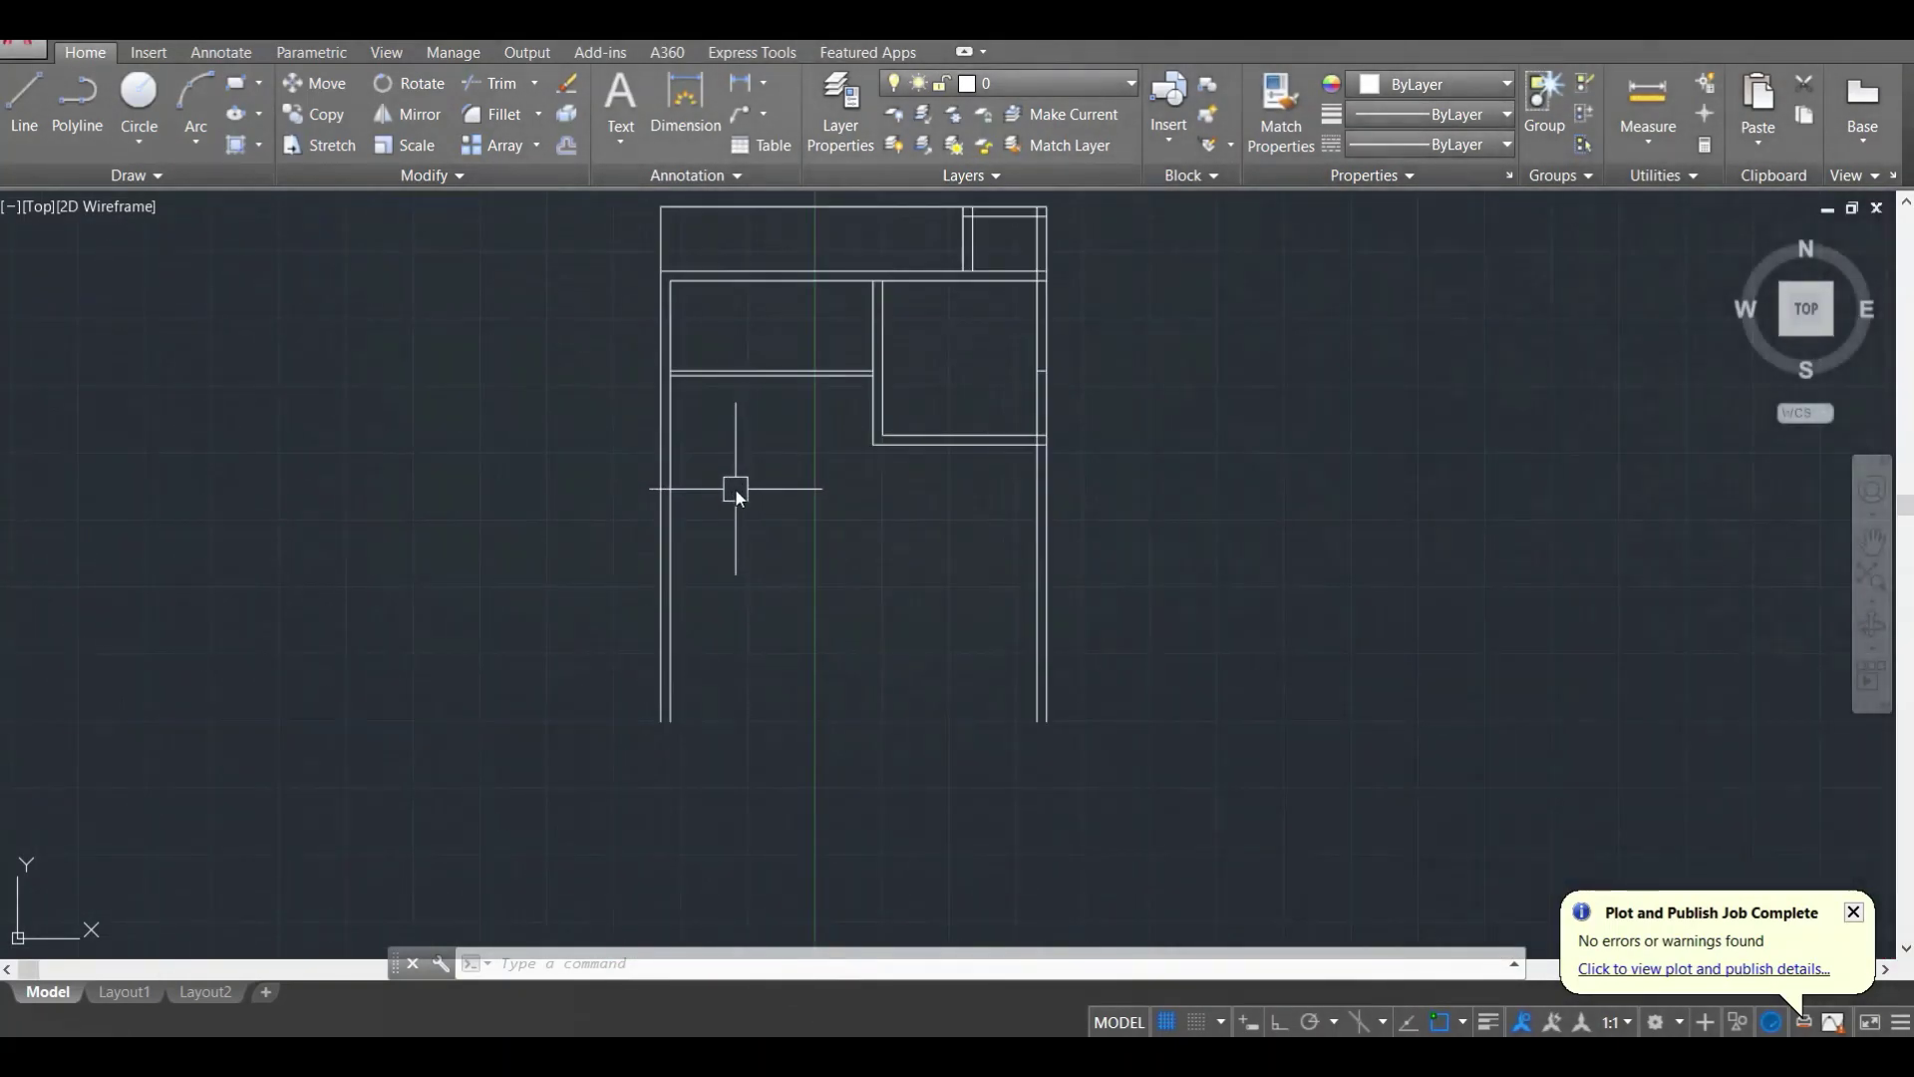
{"action": "key", "text": "Escape"}
{"action": "key", "text": "Escape"}
{"action": "type", "text": "o"}
{"action": "key", "text": "Return"}
{"action": "type", "text": "10'4.5"}
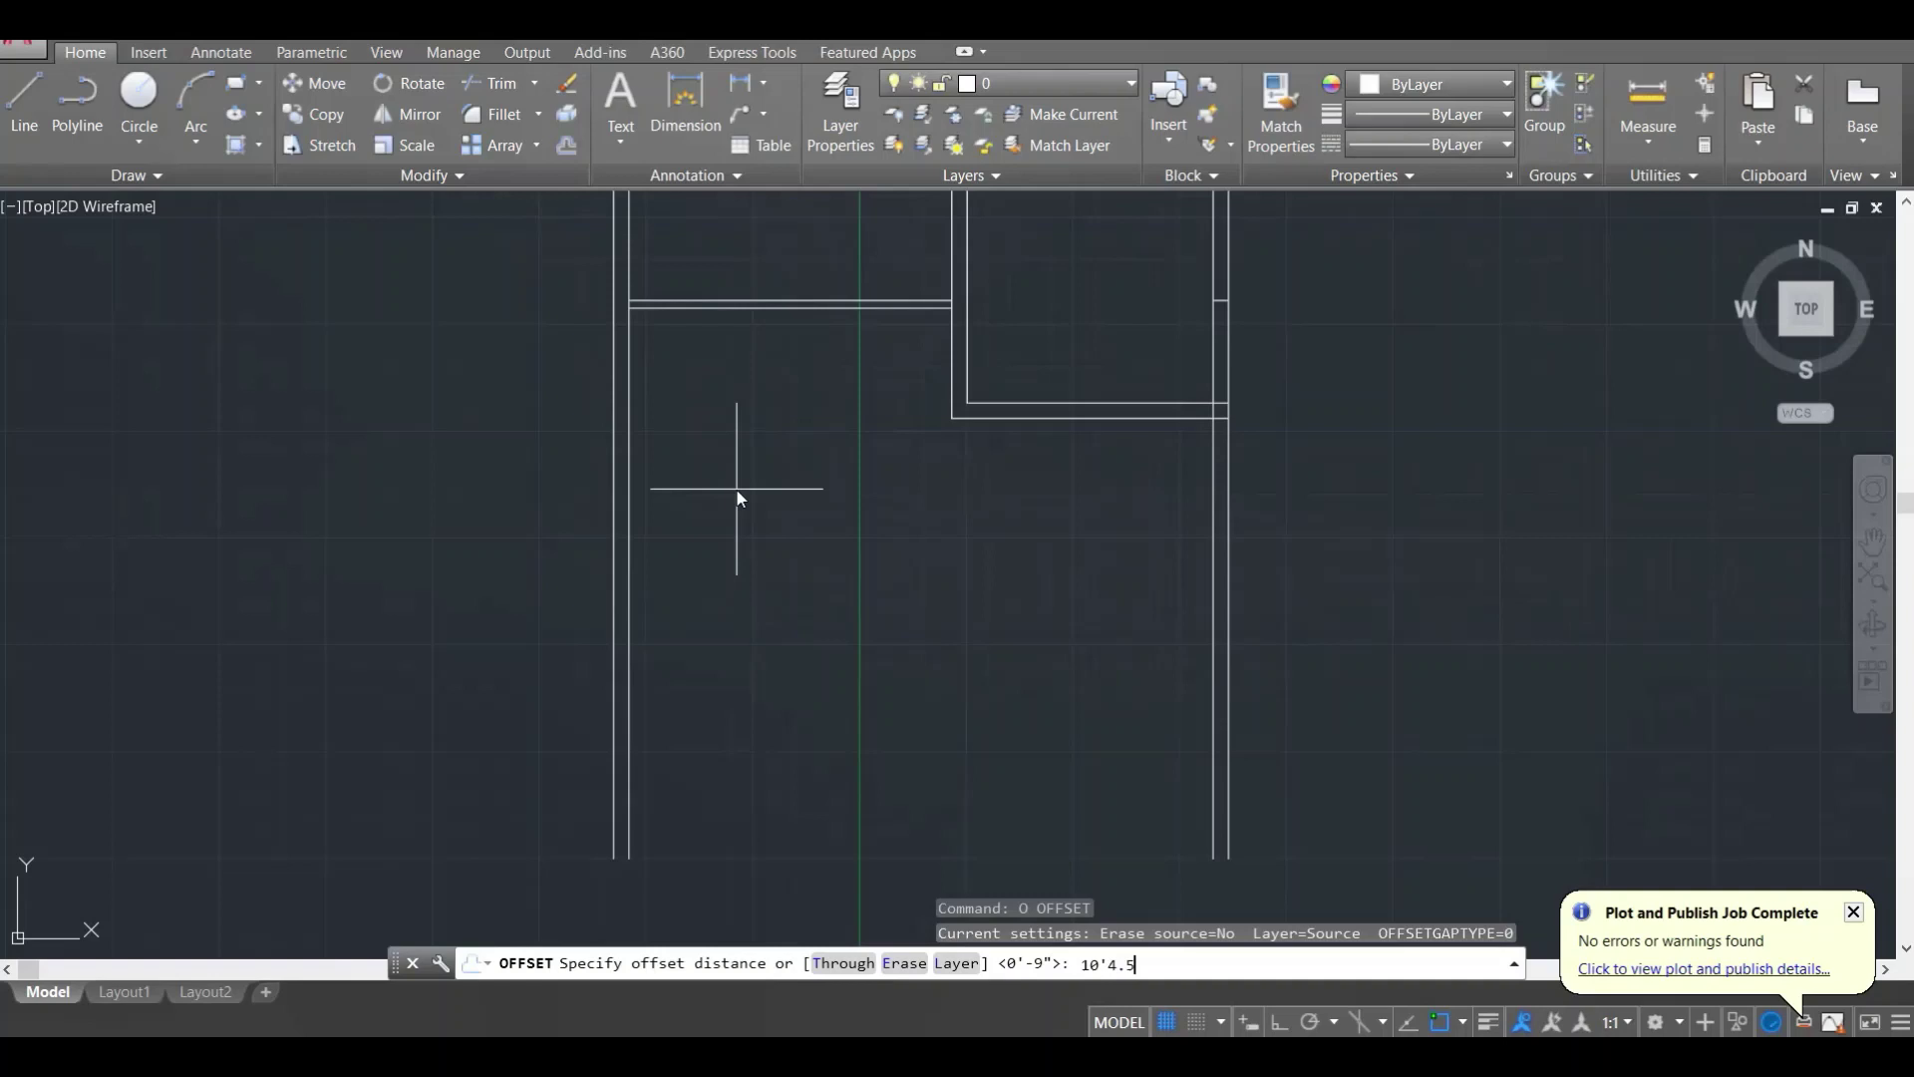
{"action": "key", "text": "Return"}
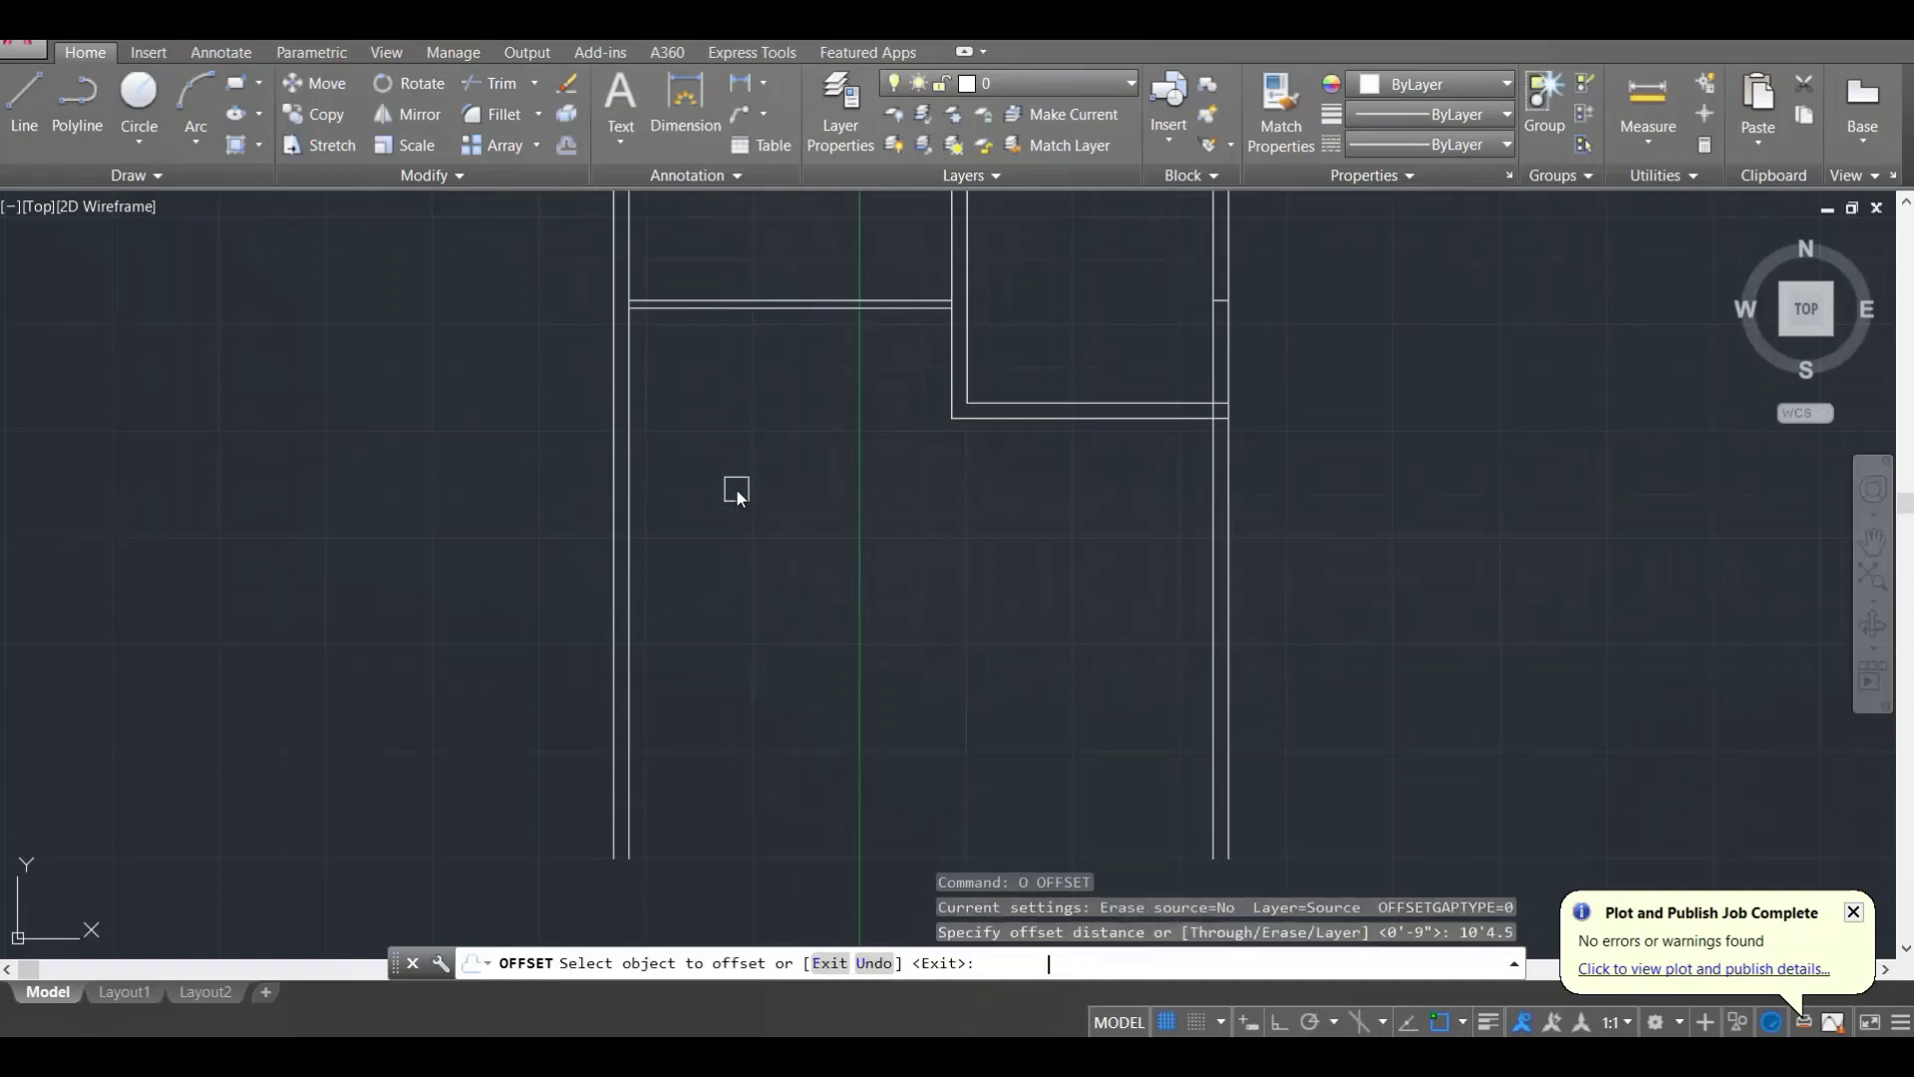
{"action": "left_click", "coordinate": [762, 321]}
{"action": "left_click", "coordinate": [755, 427]}
{"action": "key", "text": "Escape"}
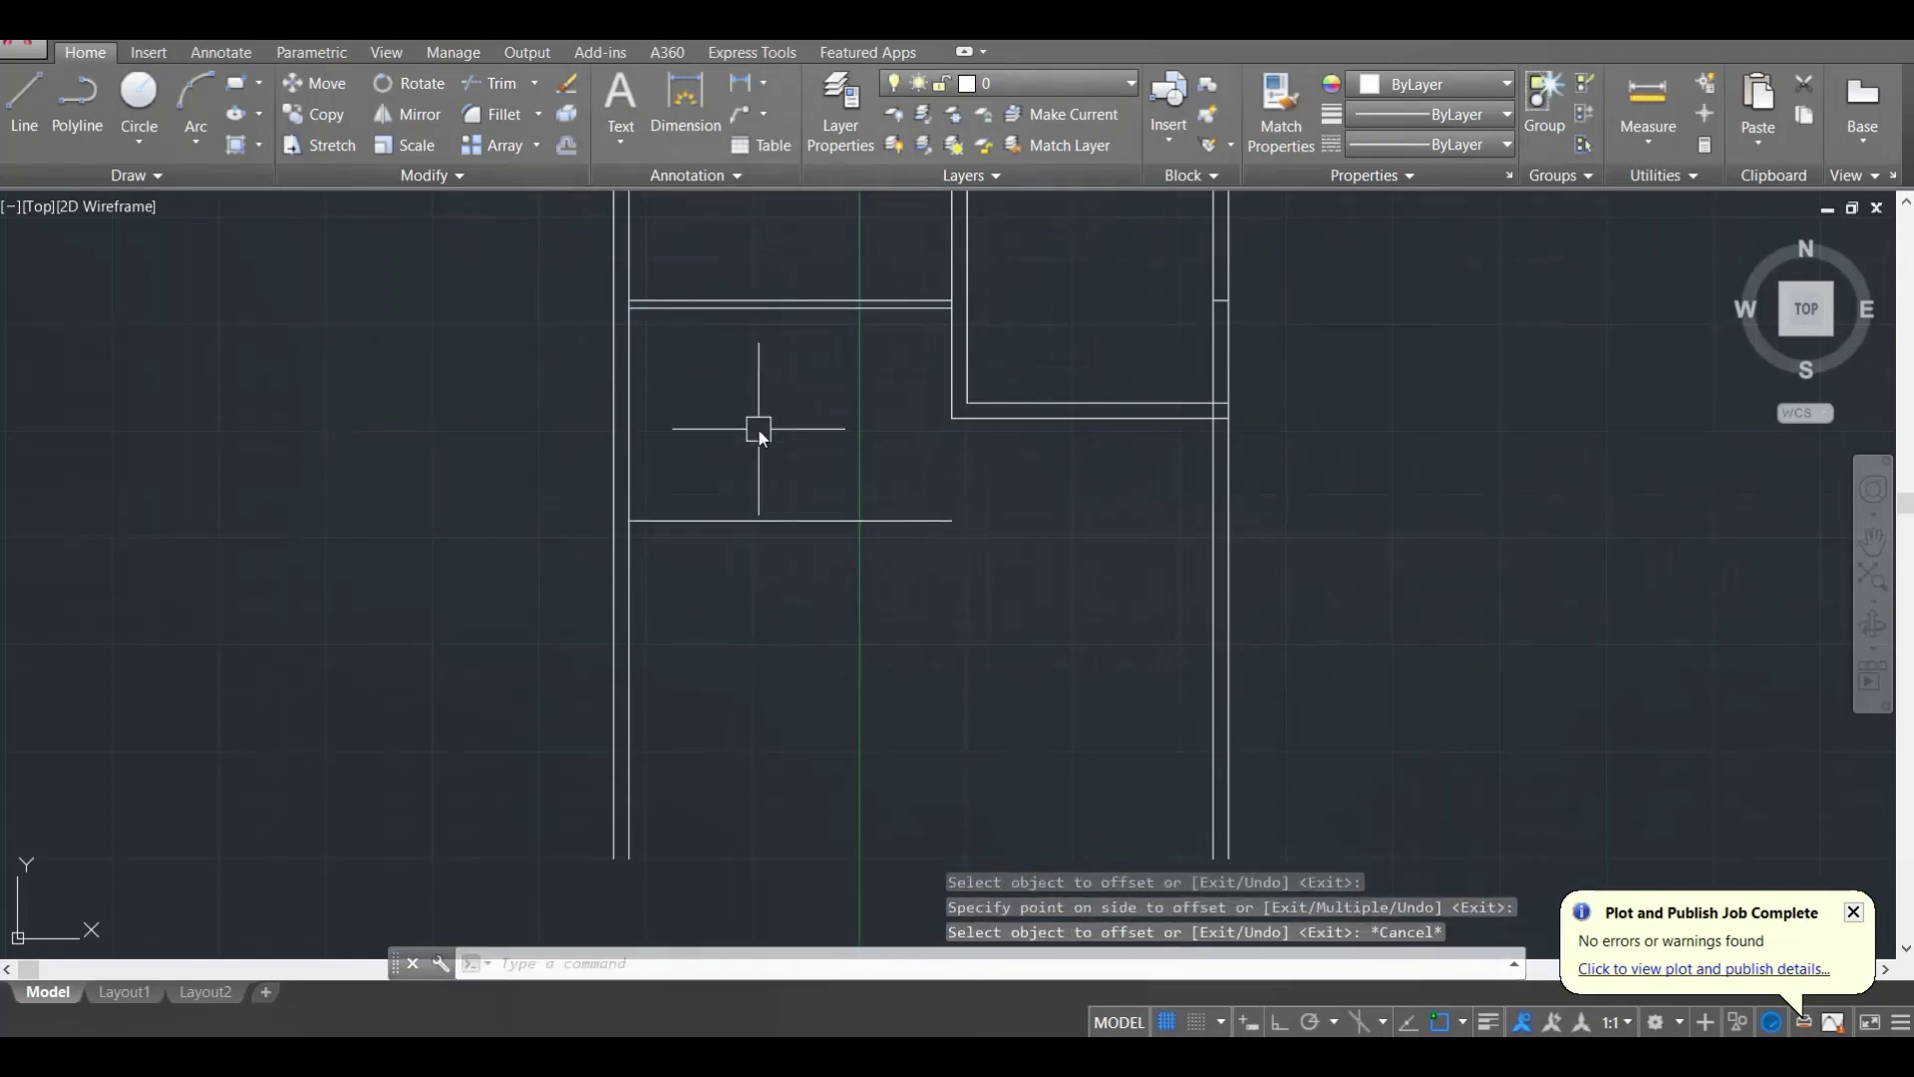
Step: Offset the lounge's bottom line 9" downward to form its lower wall
{"action": "key", "text": "Escape"}
{"action": "type", "text": "o"}
{"action": "key", "text": "Return"}
{"action": "type", "text": "9"}
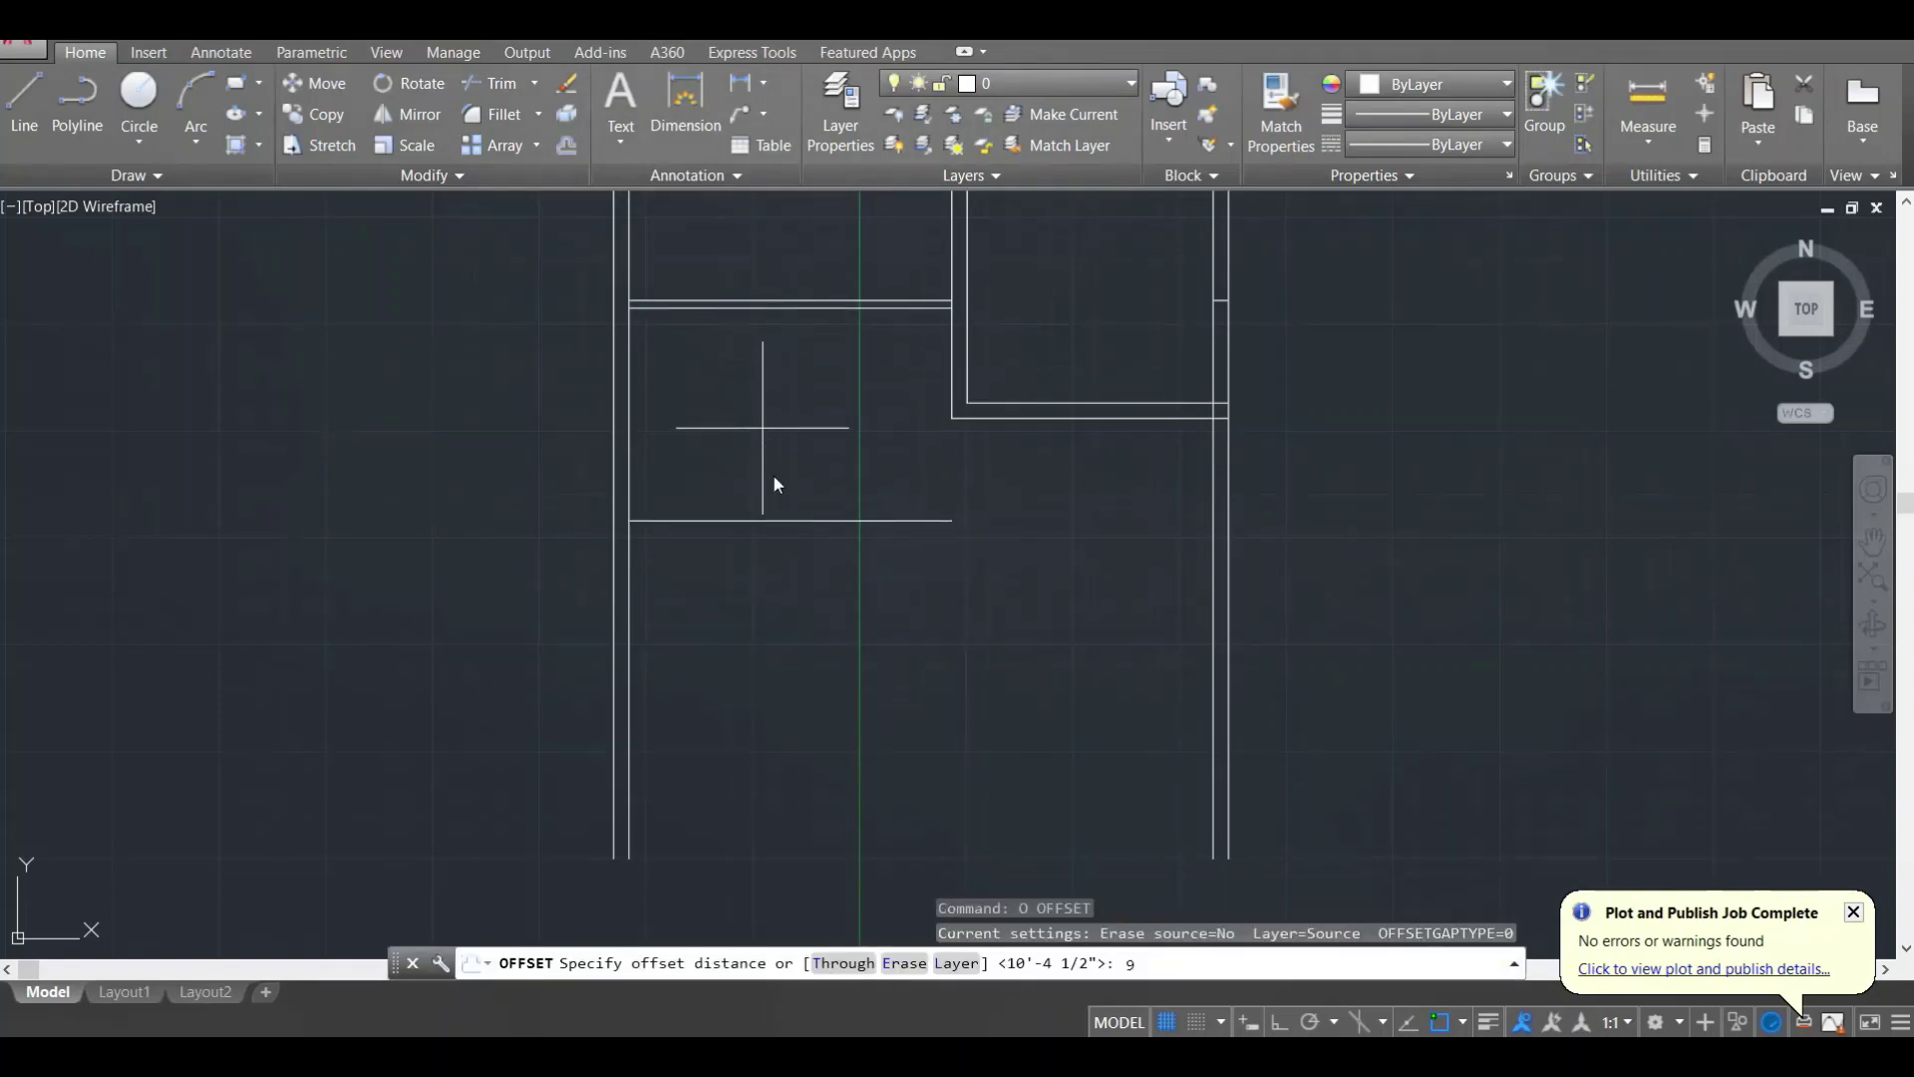
{"action": "key", "text": "Return"}
{"action": "left_click", "coordinate": [766, 520]}
{"action": "left_click", "coordinate": [787, 608]}
{"action": "key", "text": "Escape"}
{"action": "scroll", "coordinate": [955, 476], "scroll_direction": "up", "scroll_amount": 1}
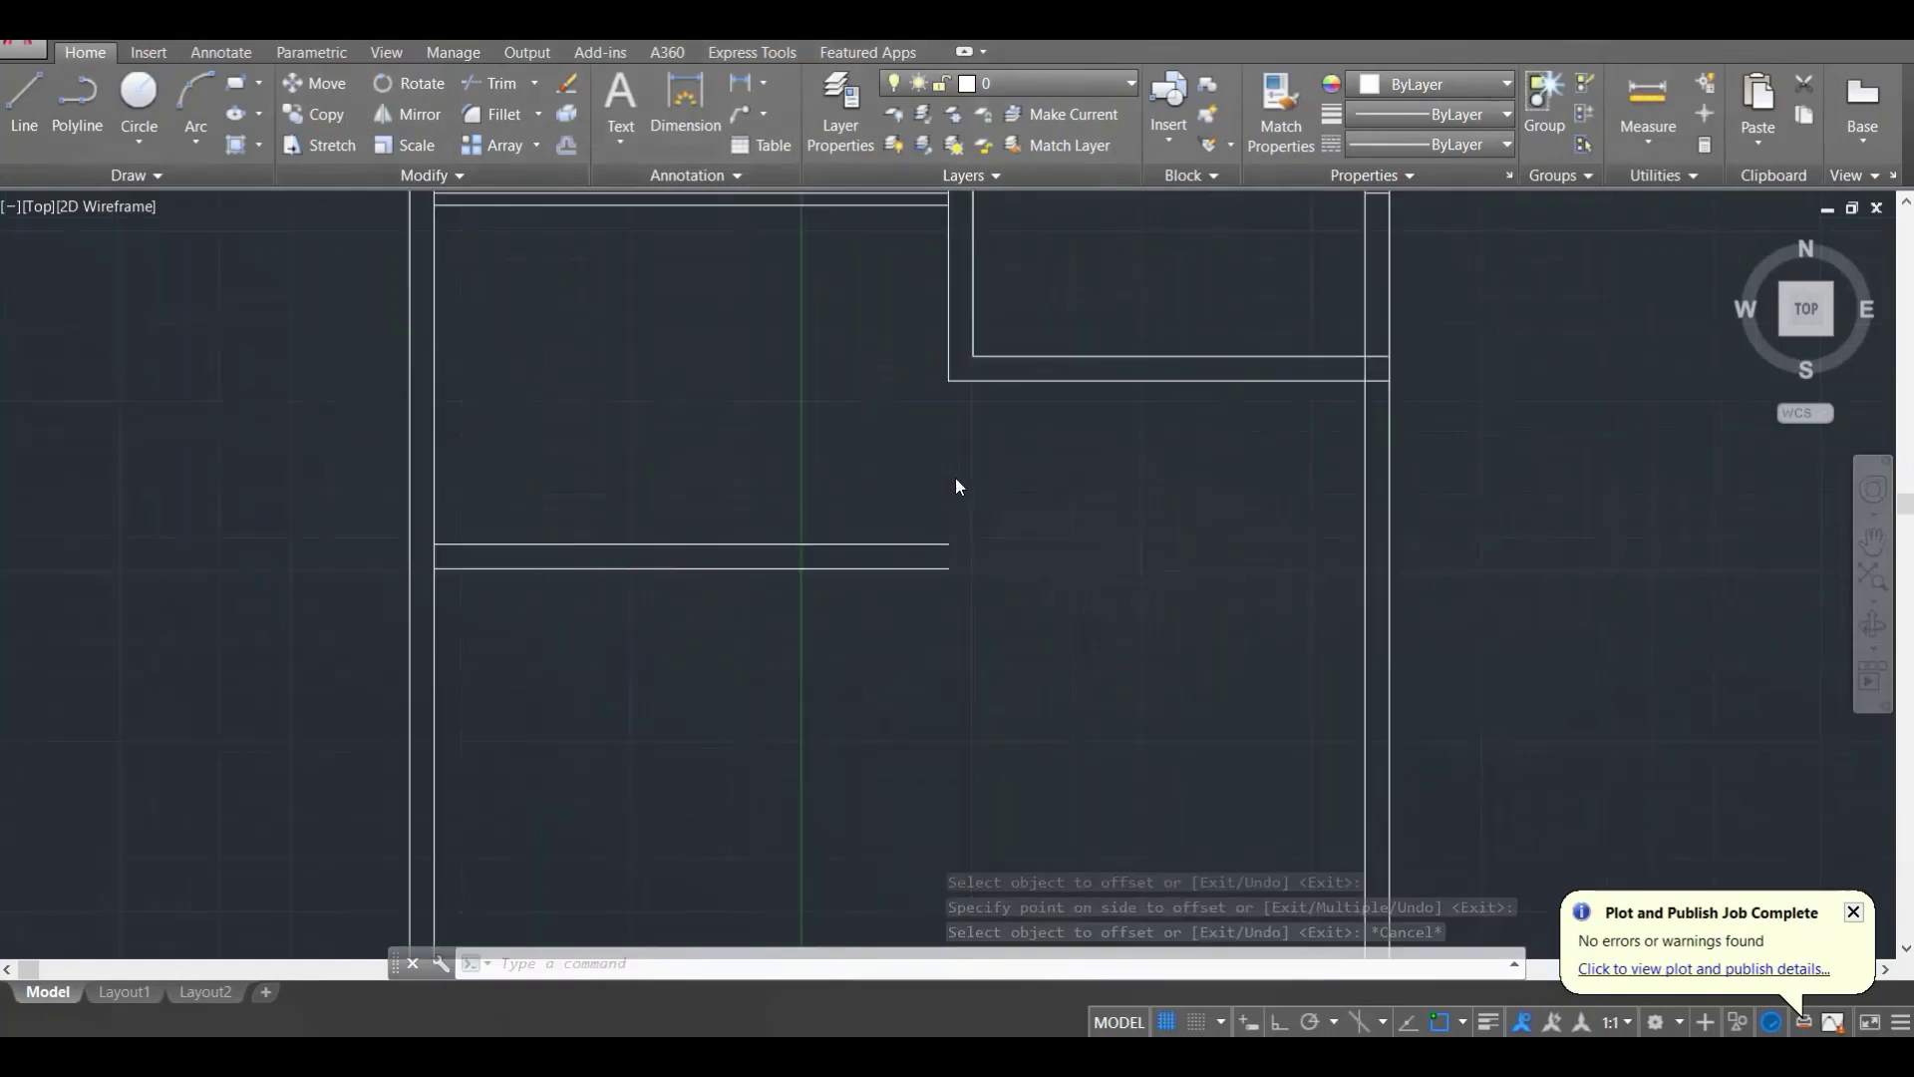
Step: Check the staircase area on the sketch and offset the outer line of the bedroom's lower wall 4' downward
{"action": "scroll", "coordinate": [955, 477], "scroll_direction": "down", "scroll_amount": 4}
{"action": "middle_click_drag", "start_coordinate": [1232, 499], "coordinate": [463, 499]}
{"action": "scroll", "coordinate": [903, 534], "scroll_direction": "up", "scroll_amount": 2}
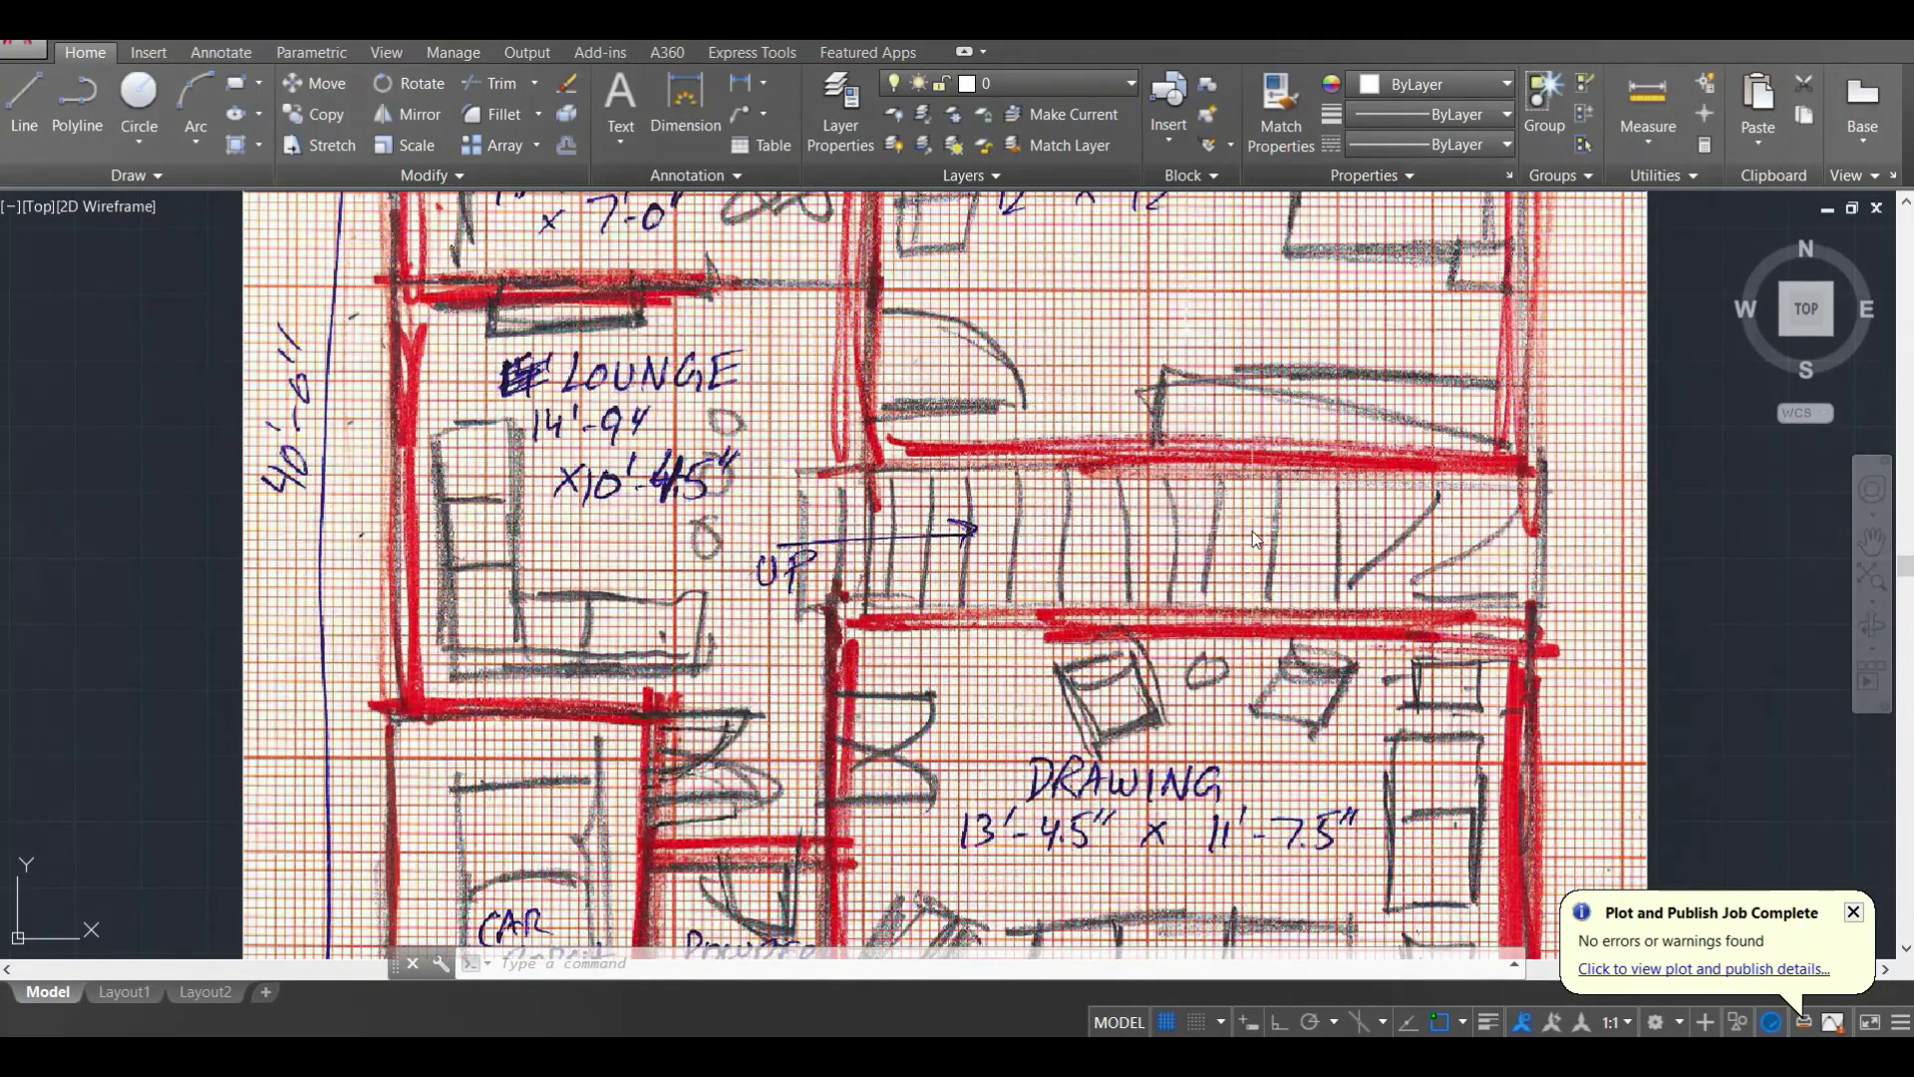
{"action": "scroll", "coordinate": [1262, 539], "scroll_direction": "down", "scroll_amount": 1}
{"action": "scroll", "coordinate": [1037, 521], "scroll_direction": "down", "scroll_amount": 4}
{"action": "scroll", "coordinate": [940, 491], "scroll_direction": "up", "scroll_amount": 10}
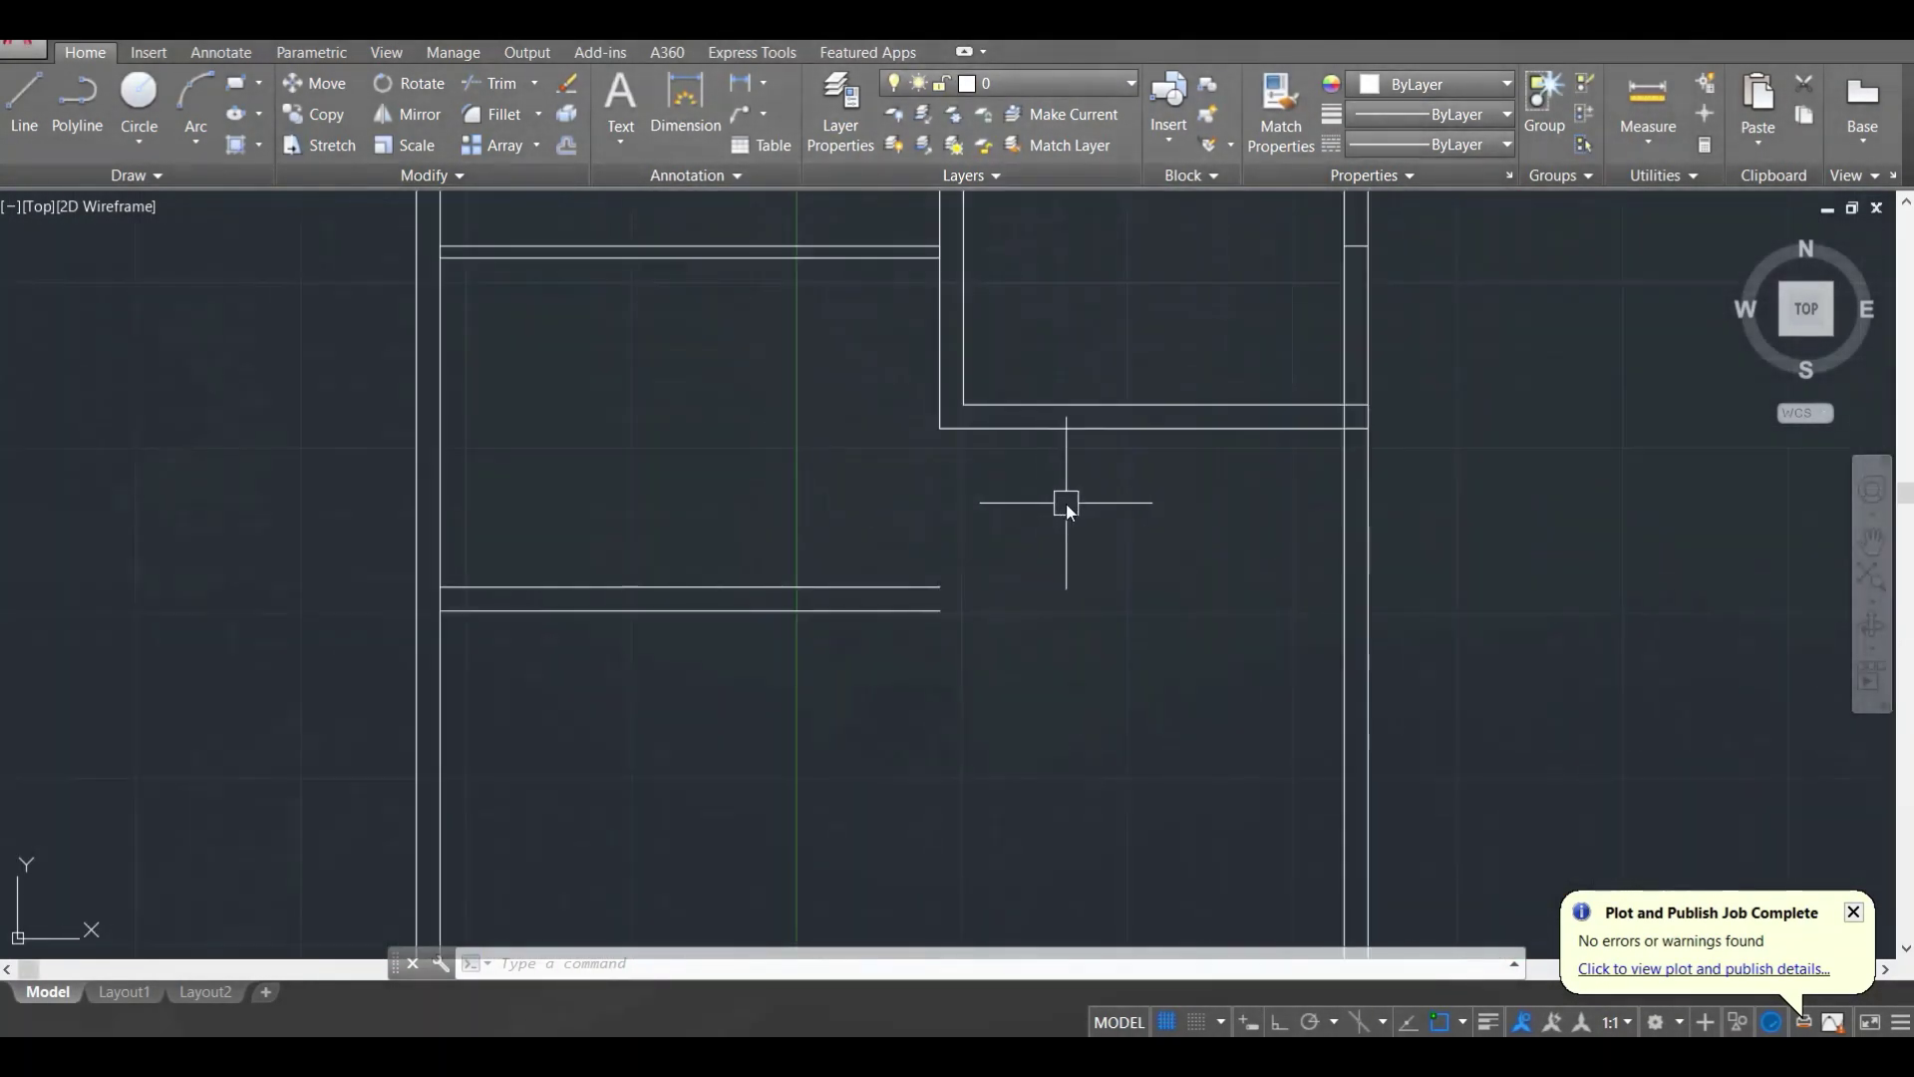
{"action": "type", "text": "o"}
{"action": "key", "text": "Return"}
{"action": "type", "text": "4'"}
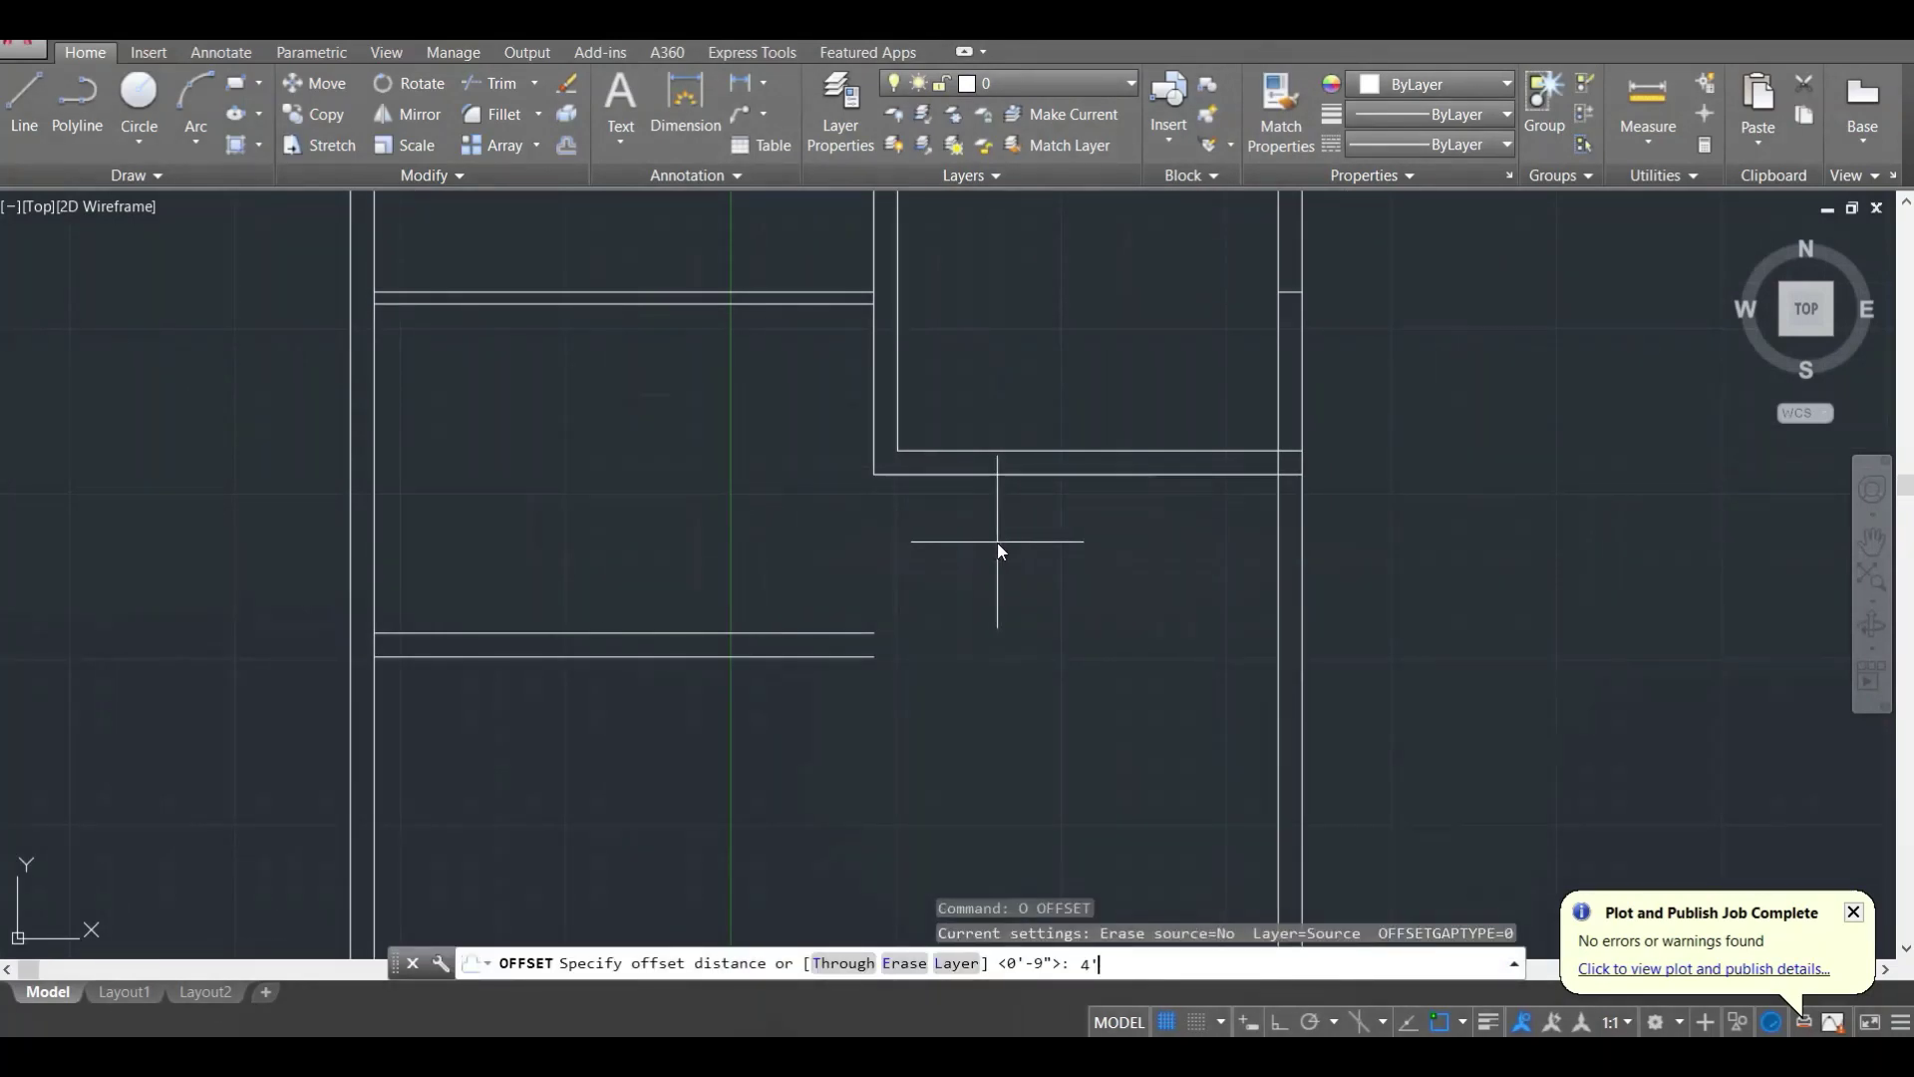
{"action": "key", "text": "Return"}
{"action": "left_click", "coordinate": [1007, 475]}
{"action": "left_click", "coordinate": [1018, 534]}
{"action": "key", "text": "Escape"}
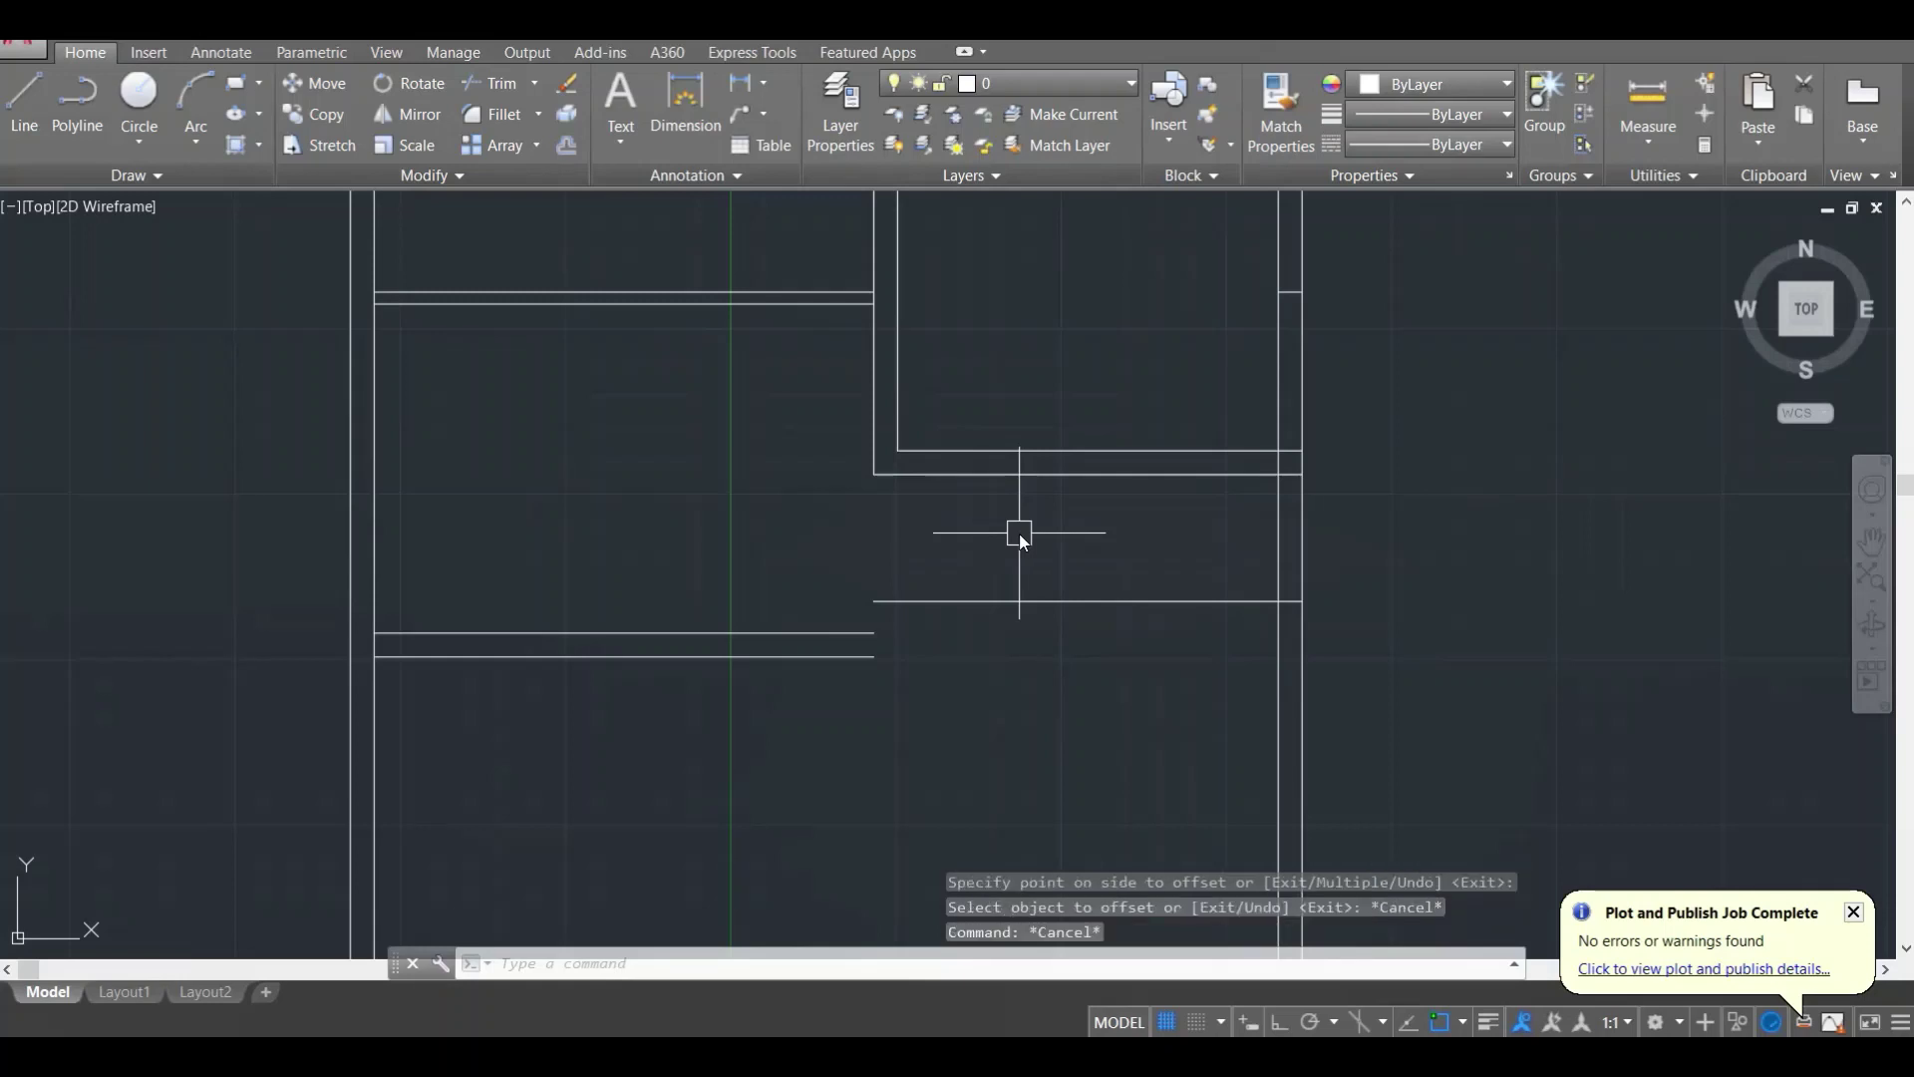
Step: Offset the staircase's lower line 4.5" downward to form the wall between the stairs and the drawing room
{"action": "type", "text": "o"}
{"action": "key", "text": "Return"}
{"action": "type", "text": "4.5"}
{"action": "key", "text": "Return"}
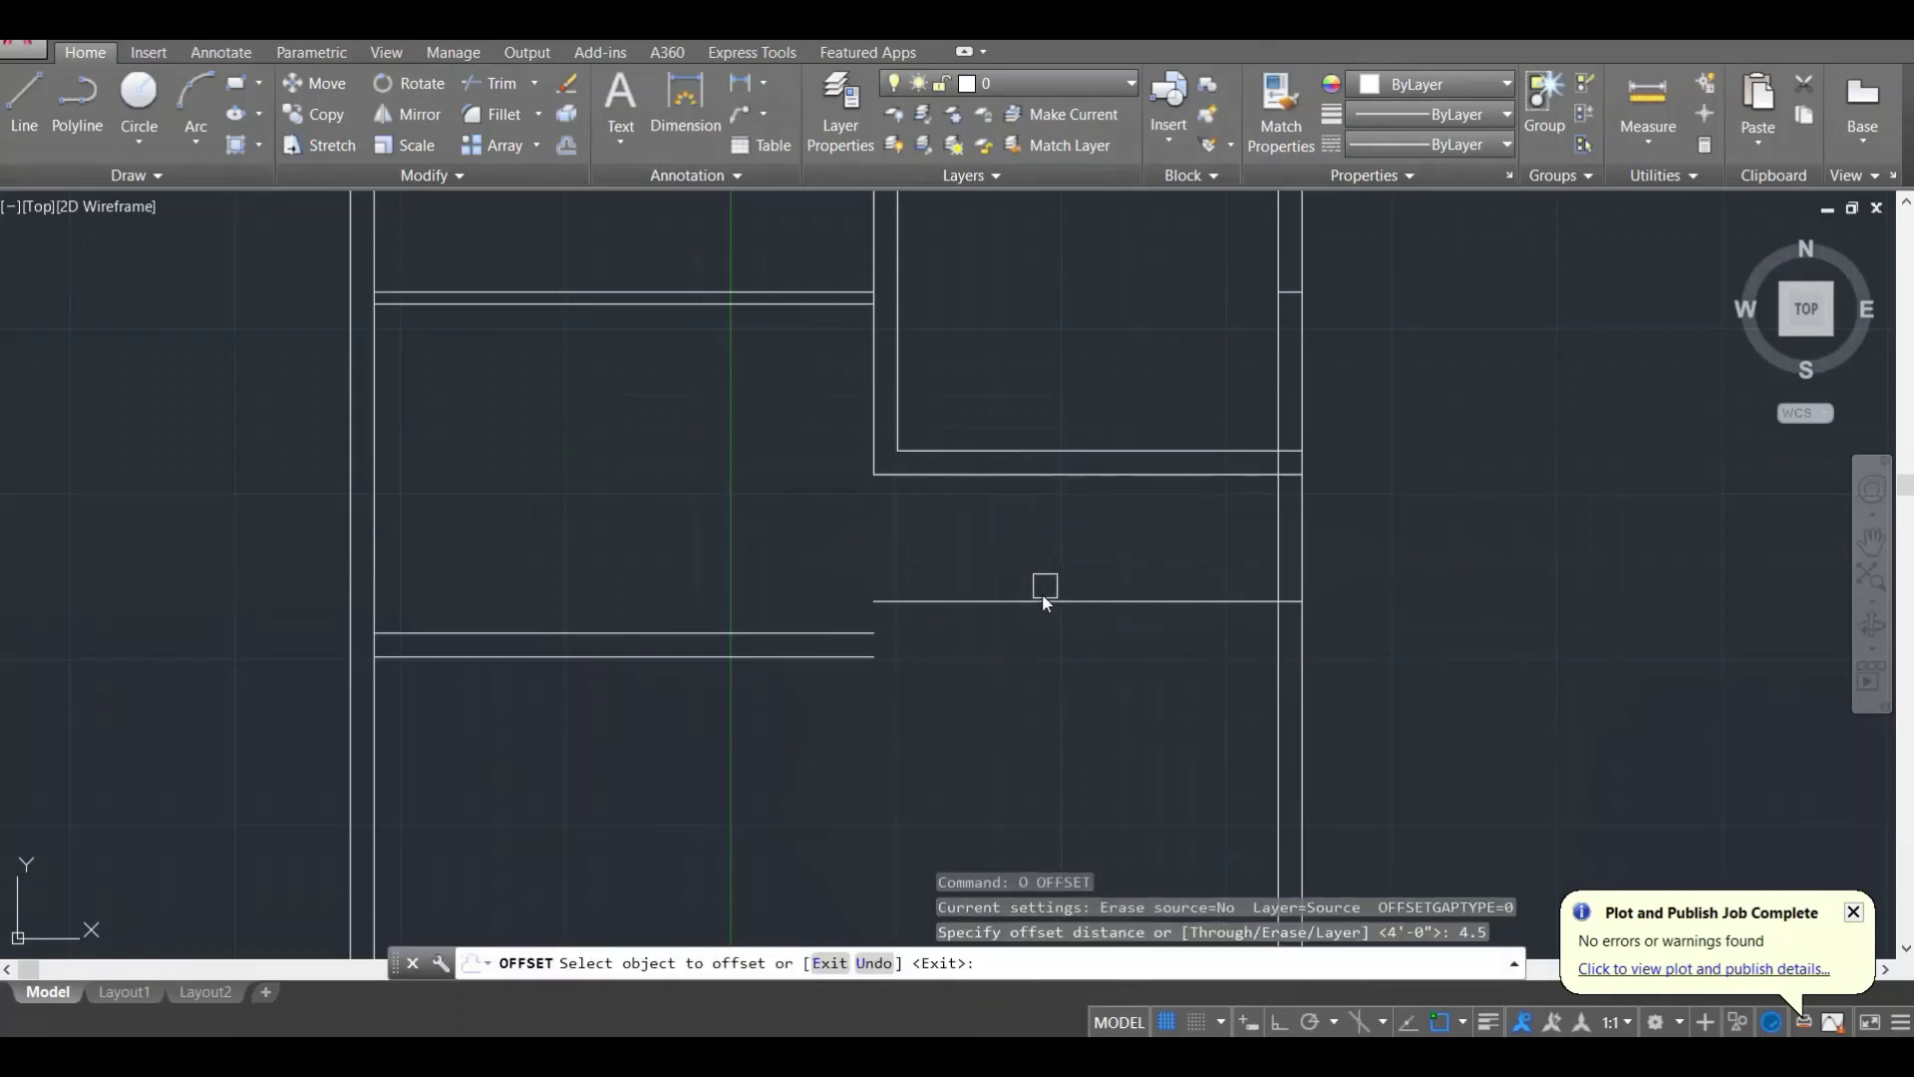
{"action": "left_click", "coordinate": [1042, 600]}
{"action": "left_click", "coordinate": [1032, 686]}
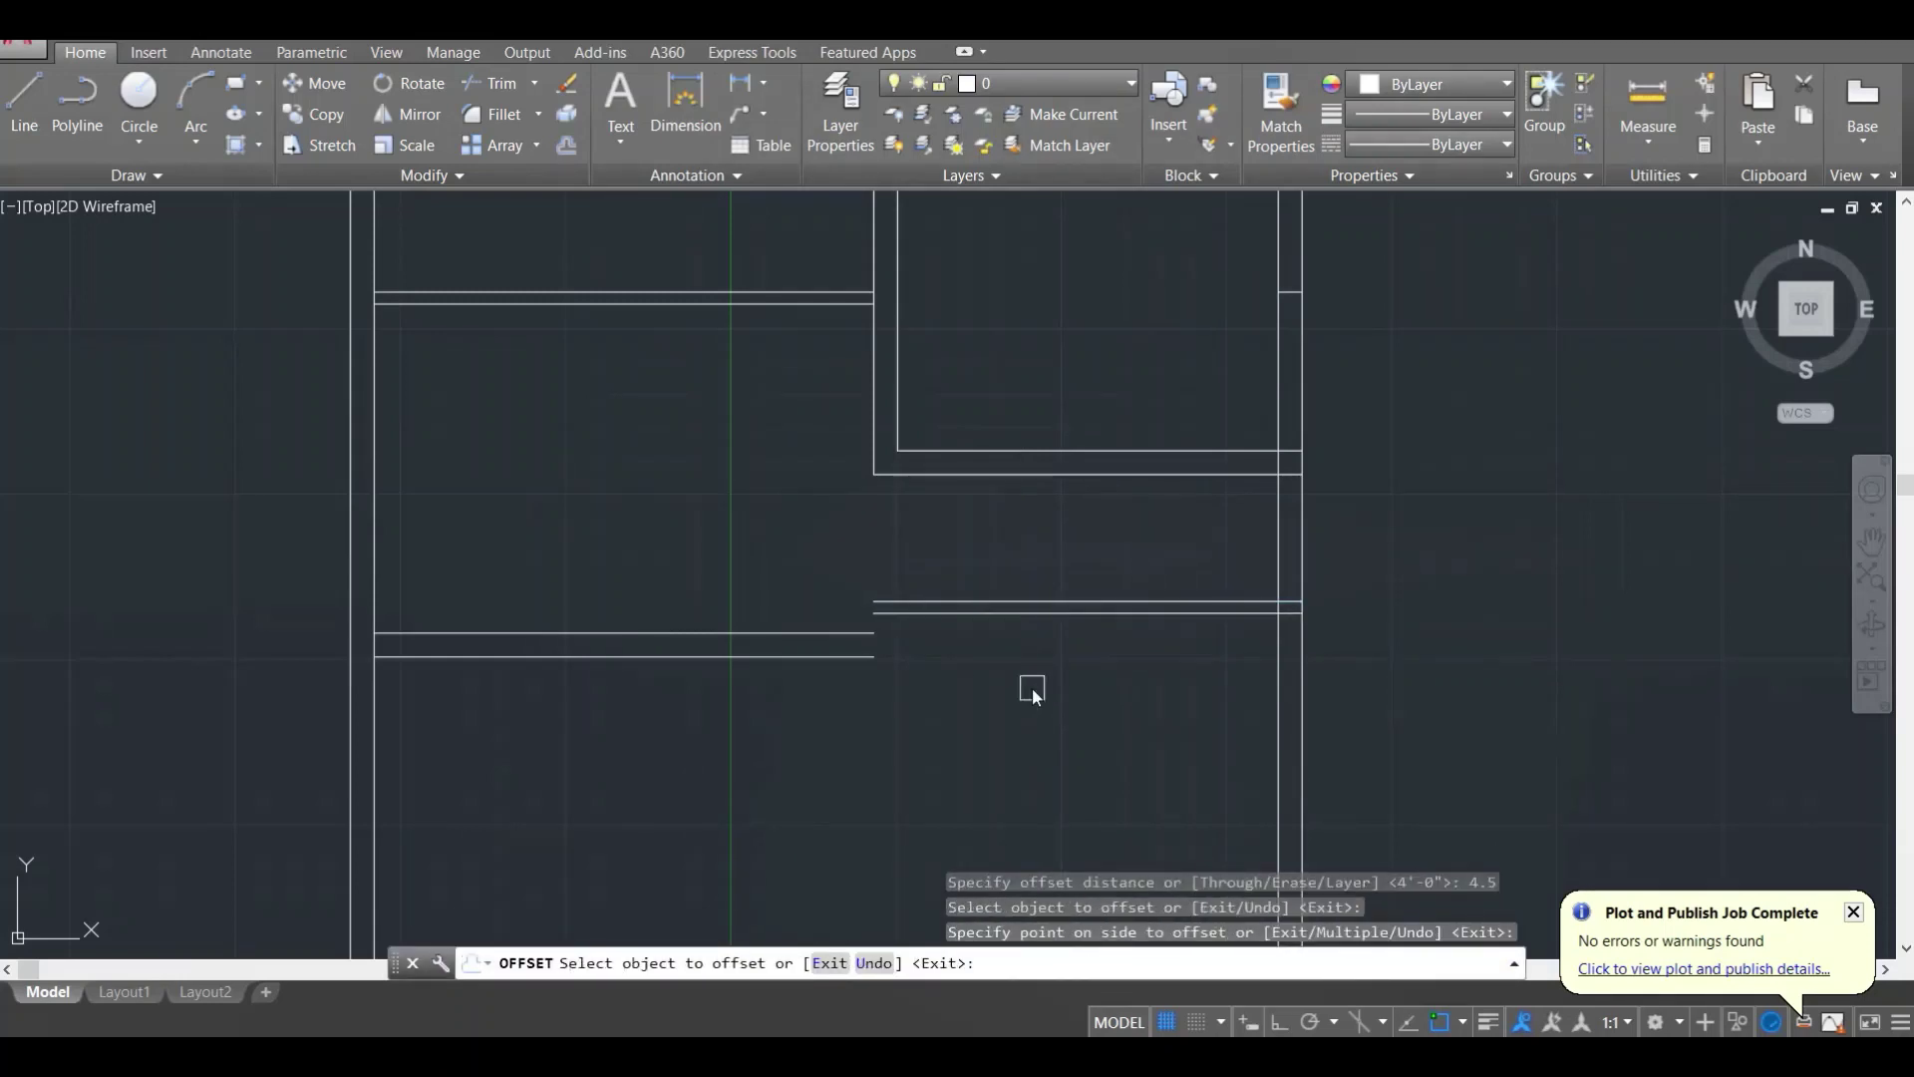
{"action": "key", "text": "Escape"}
Step: Check the drawing room dimensions on the sketch and offset the inner line of the house's right wall 13'4.5" to the left
{"action": "scroll", "coordinate": [1032, 688], "scroll_direction": "down", "scroll_amount": 8}
{"action": "middle_click_drag", "start_coordinate": [1343, 678], "coordinate": [783, 536]}
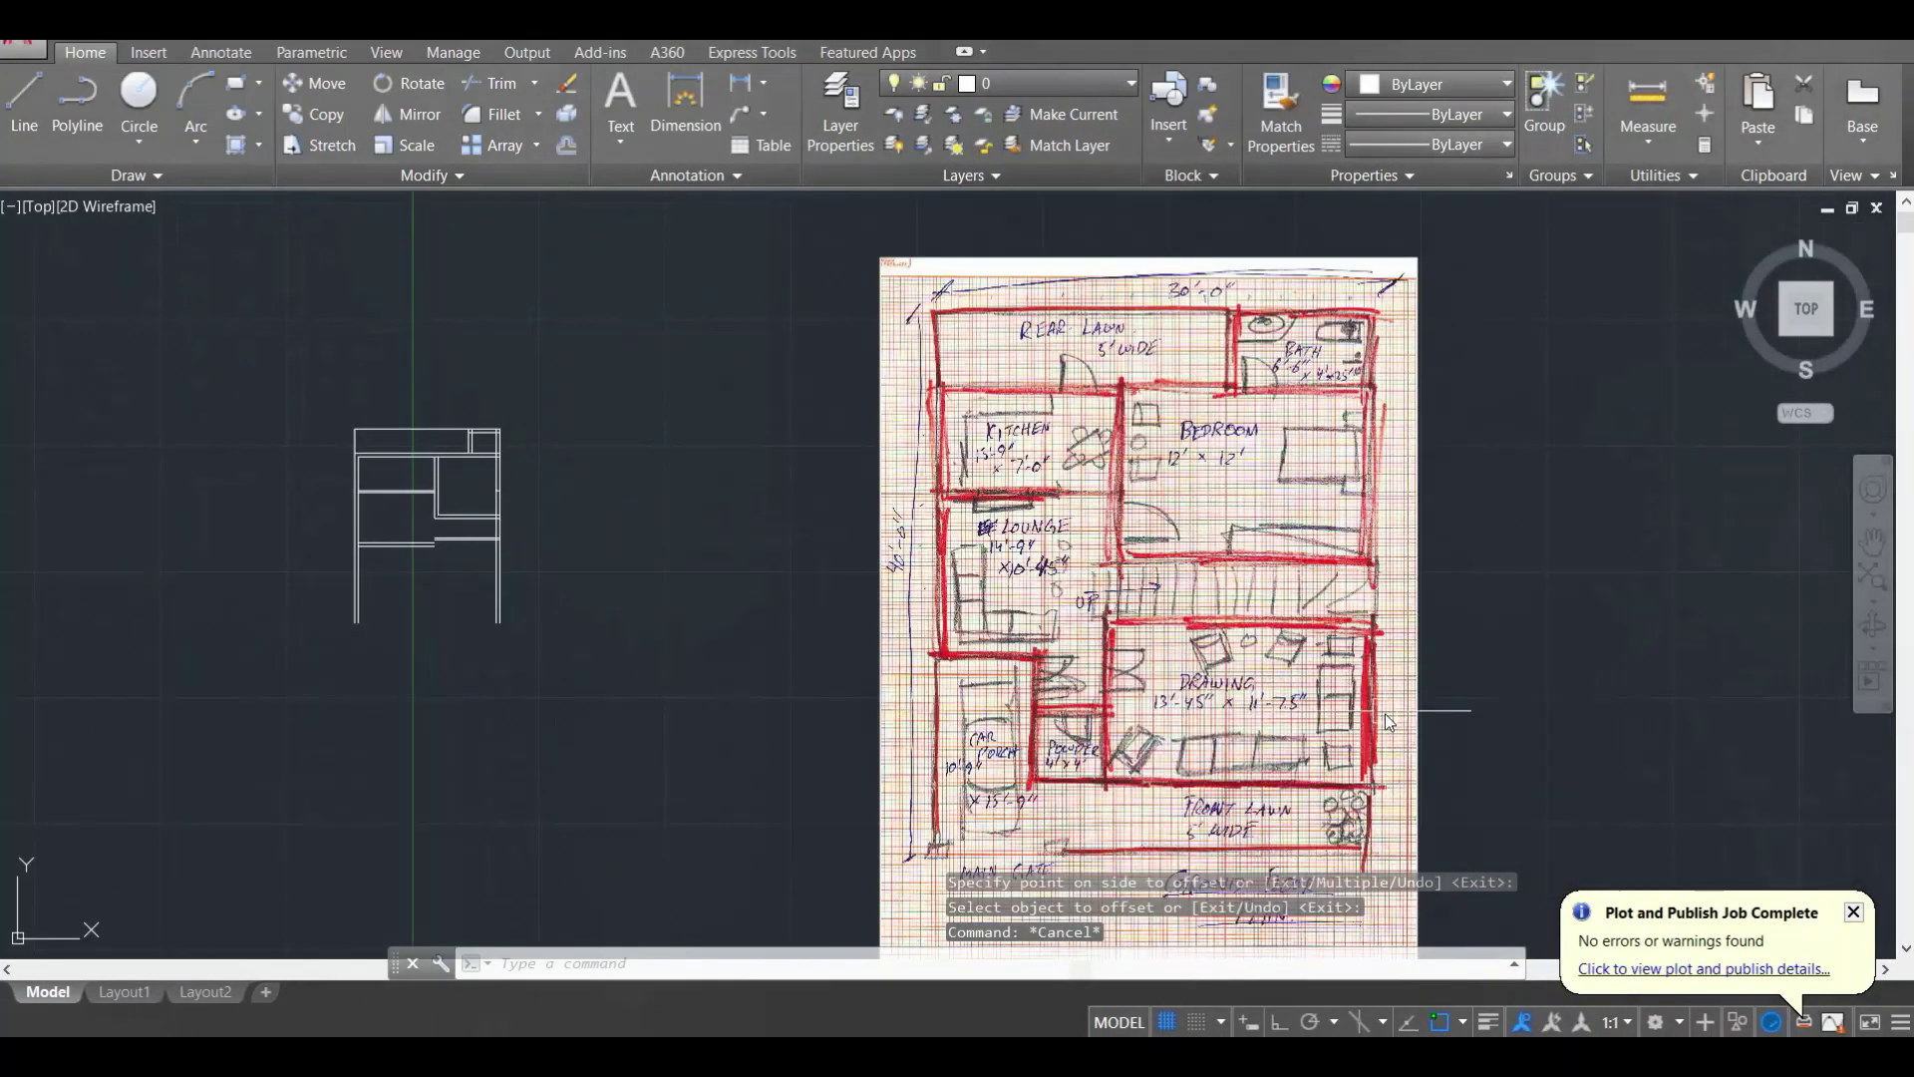
{"action": "scroll", "coordinate": [1211, 759], "scroll_direction": "up", "scroll_amount": 5}
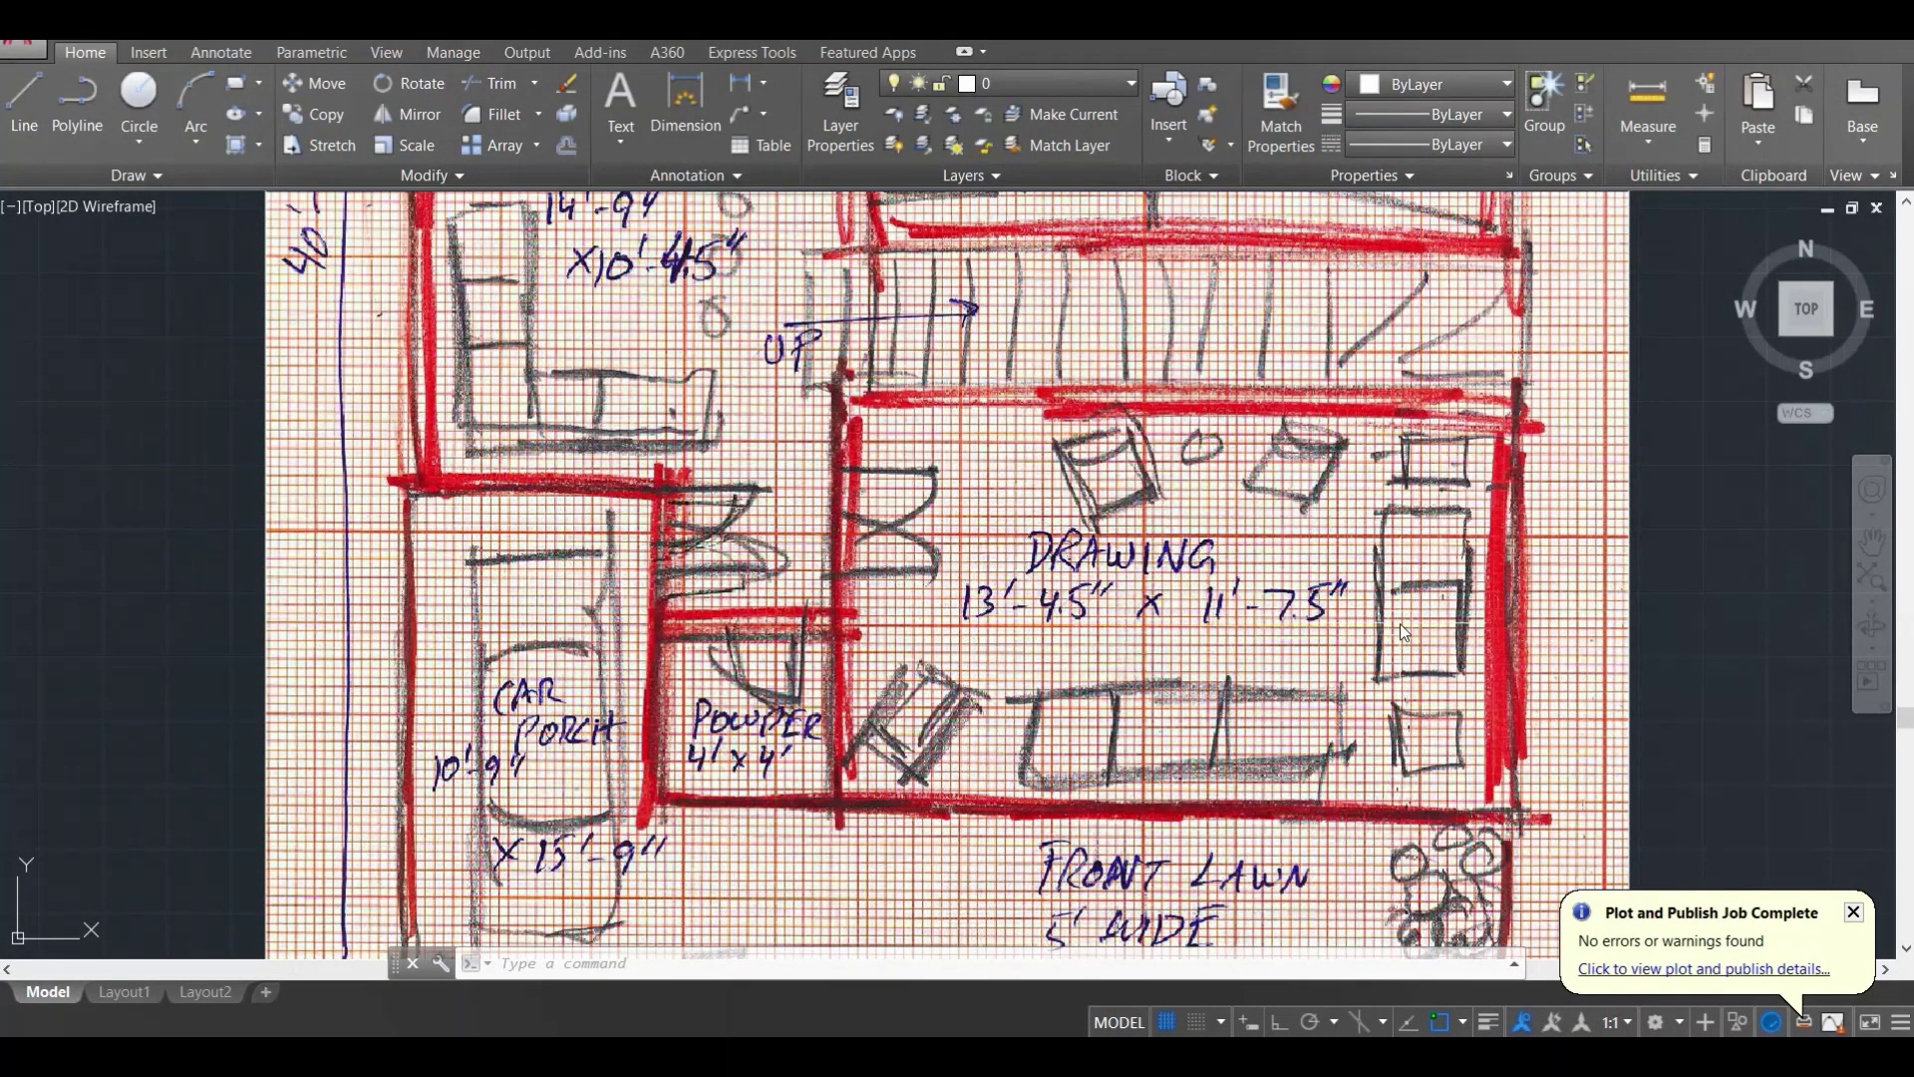
{"action": "scroll", "coordinate": [1399, 624], "scroll_direction": "down", "scroll_amount": 6}
{"action": "scroll", "coordinate": [1286, 613], "scroll_direction": "up", "scroll_amount": 6}
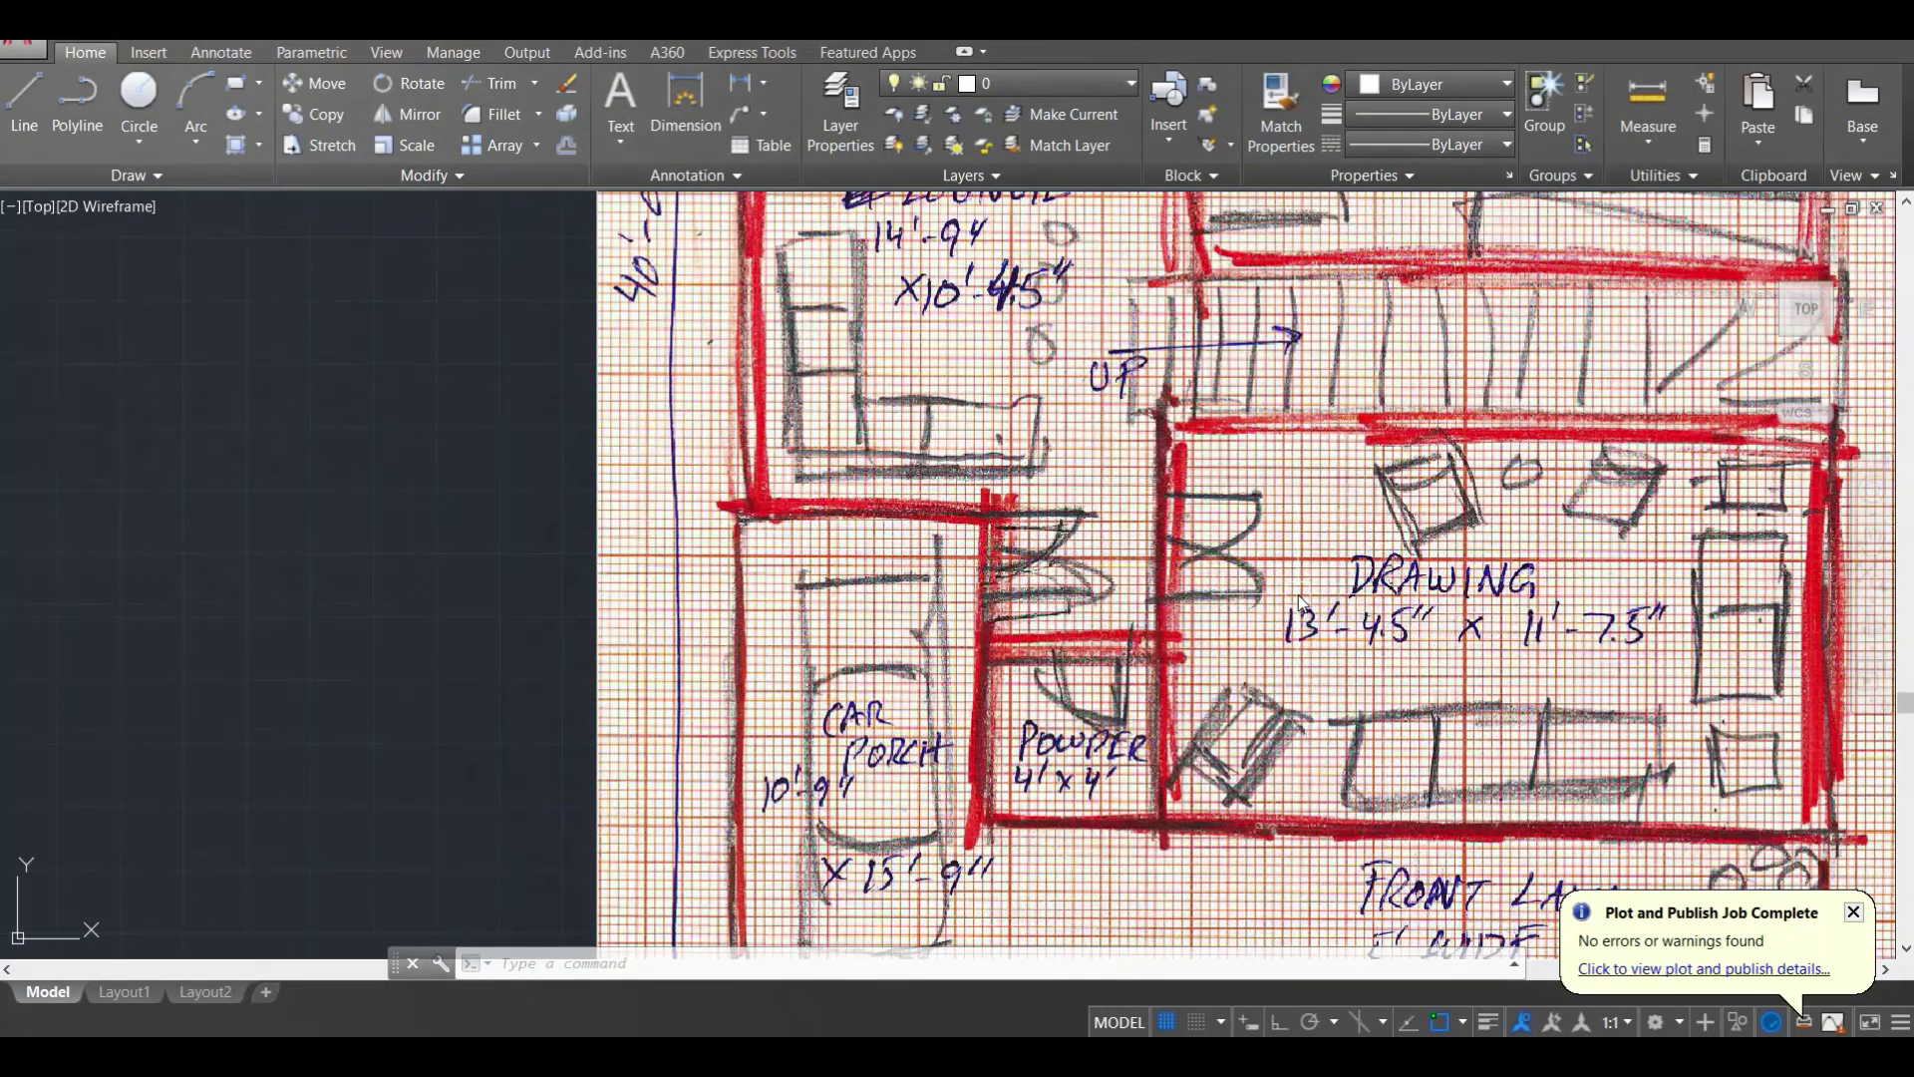
{"action": "scroll", "coordinate": [1096, 558], "scroll_direction": "down", "scroll_amount": 6}
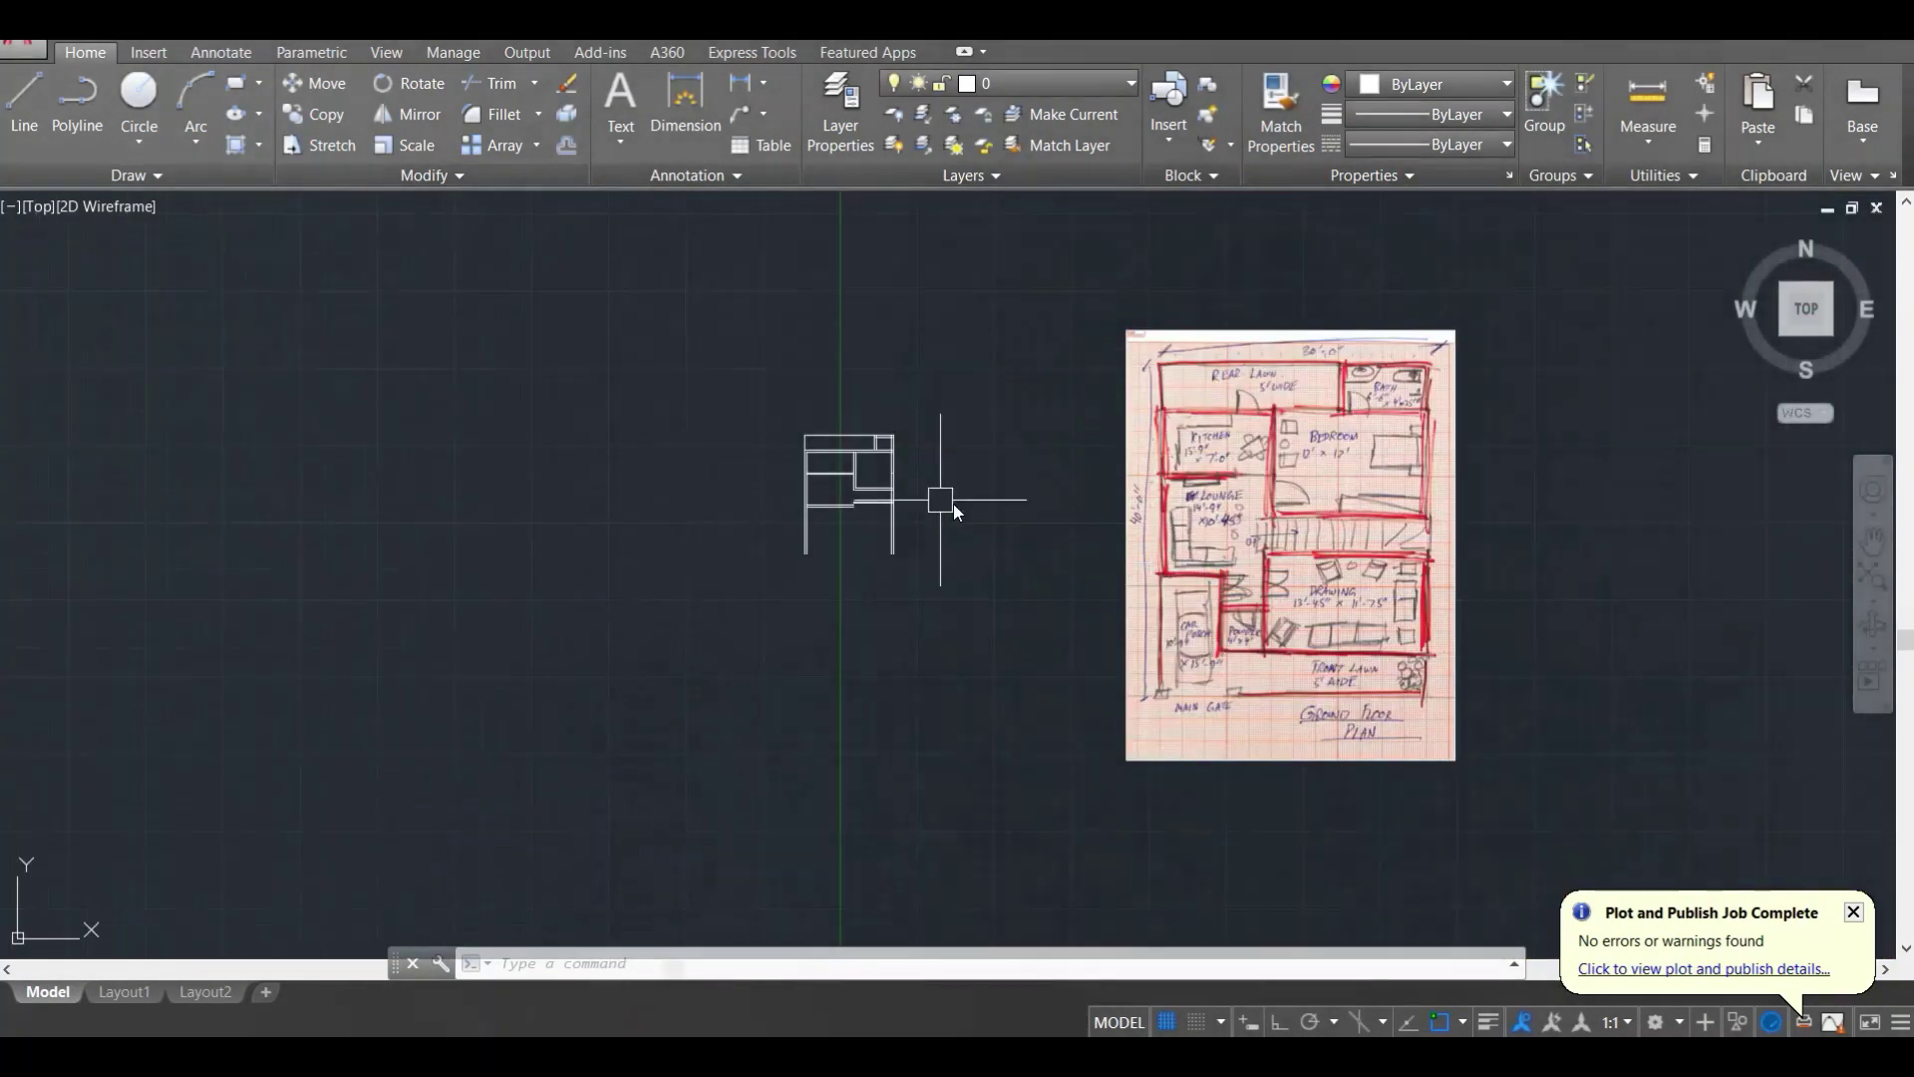
{"action": "scroll", "coordinate": [768, 559], "scroll_direction": "up", "scroll_amount": 8}
{"action": "type", "text": "o"}
{"action": "key", "text": "Return"}
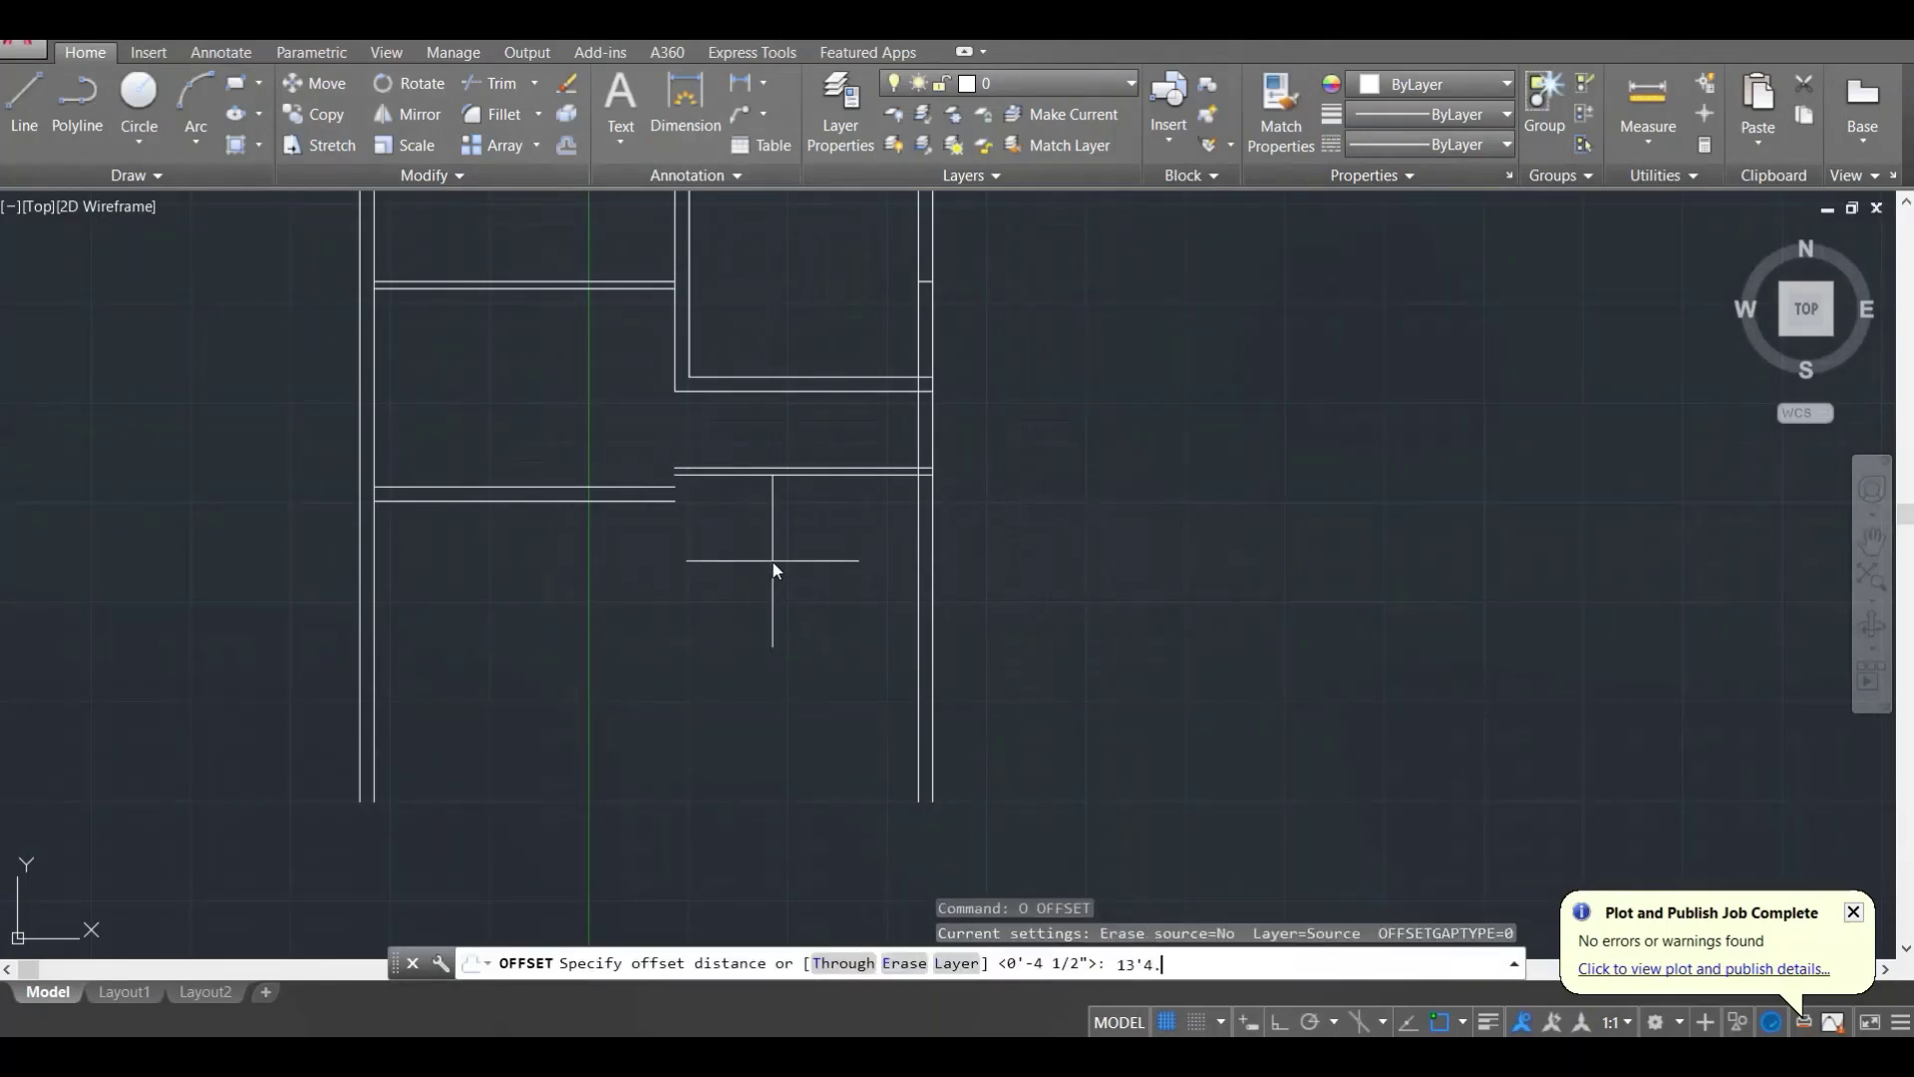
{"action": "type", "text": "13'4.5"}
{"action": "key", "text": "Return"}
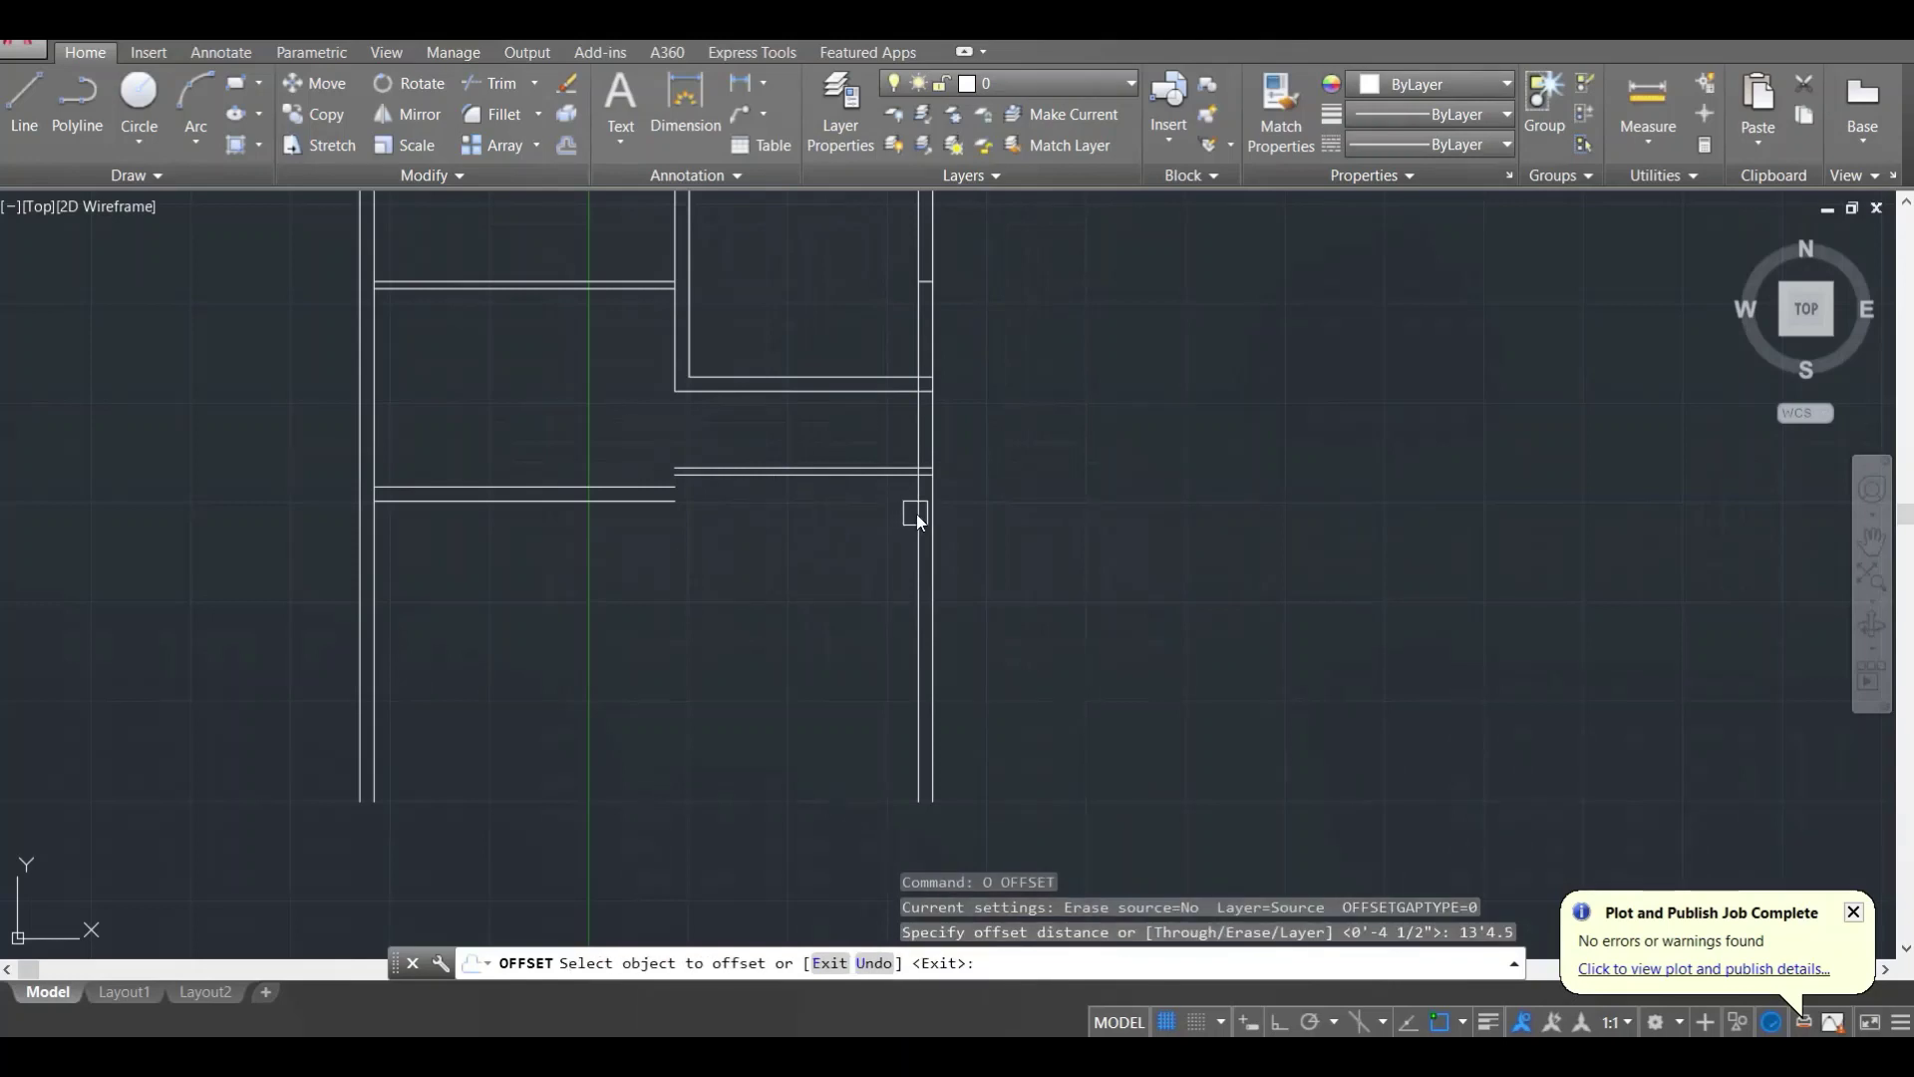
{"action": "left_click", "coordinate": [917, 510]}
{"action": "left_click", "coordinate": [796, 533]}
{"action": "key", "text": "Escape"}
Step: Offset the drawing room's left line 9" to the left to form its side wall
{"action": "type", "text": "o"}
{"action": "key", "text": "Return"}
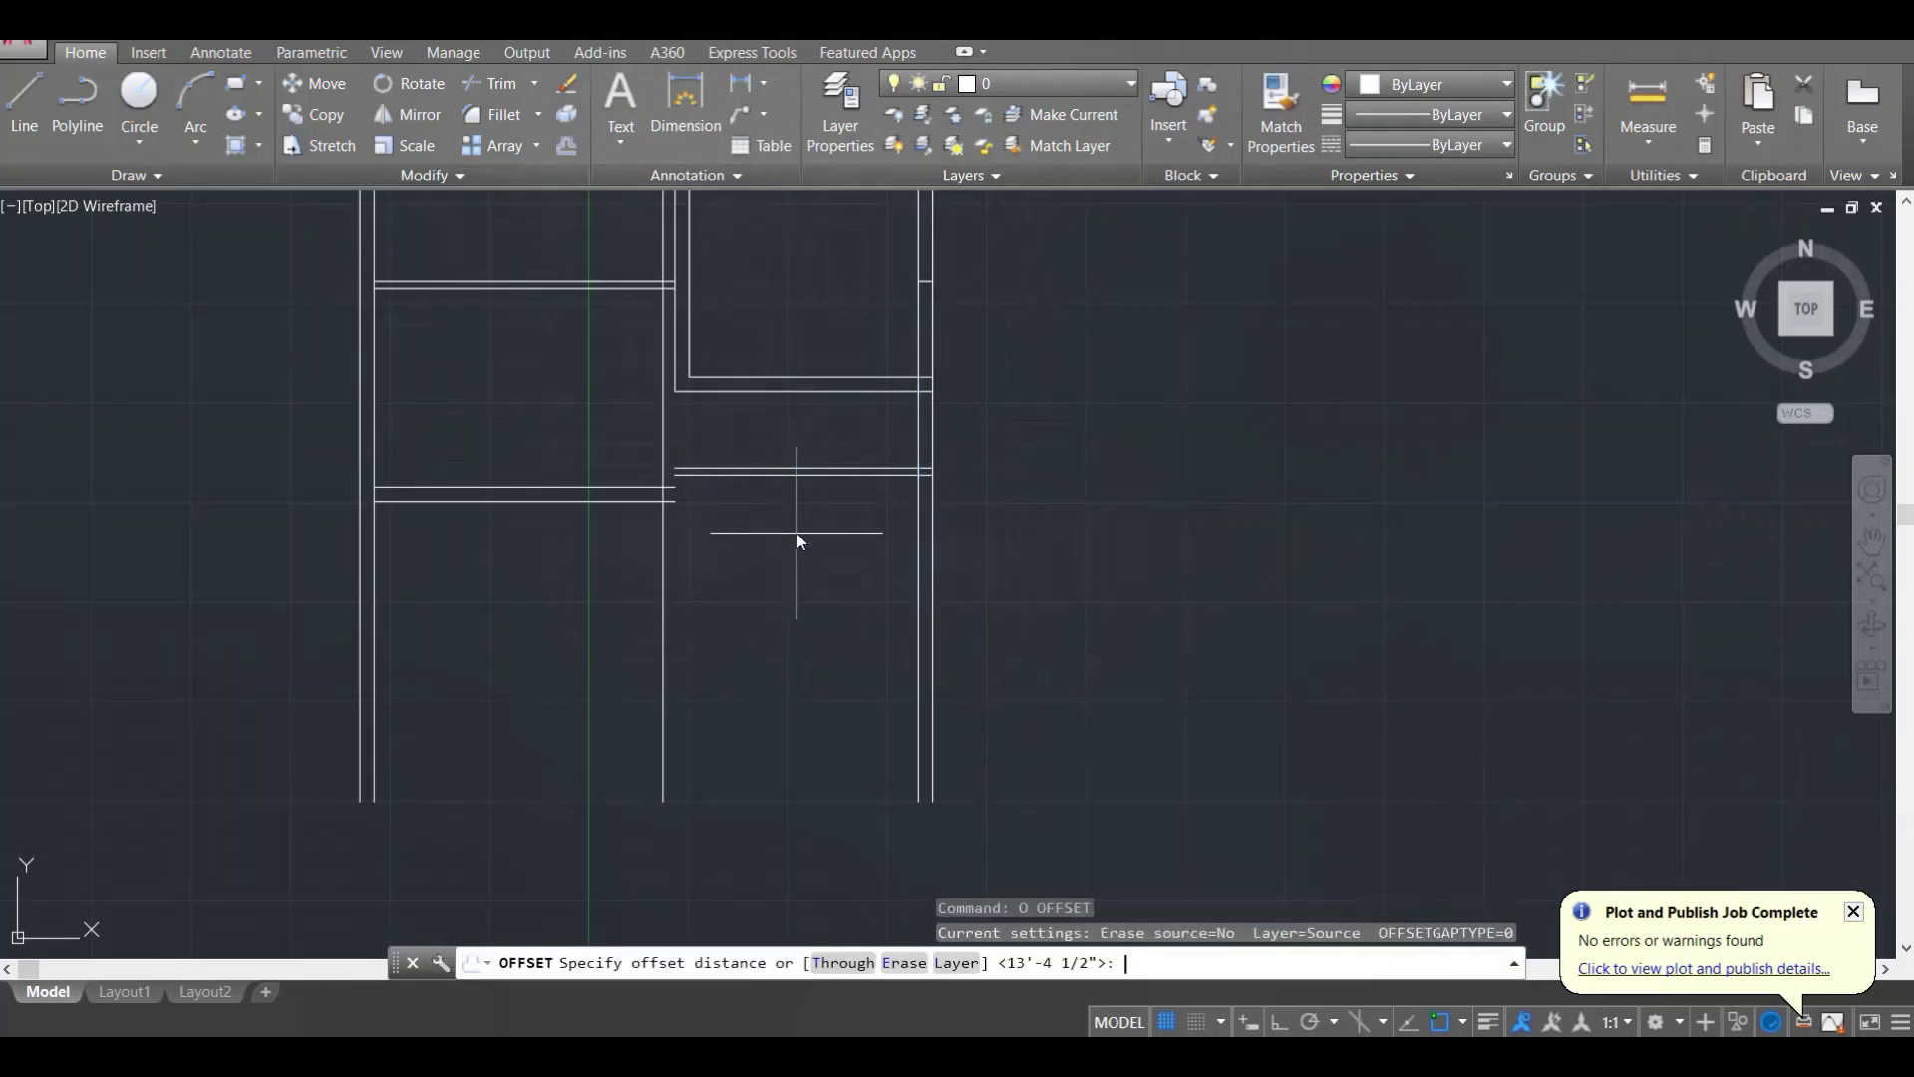
{"action": "type", "text": "9"}
{"action": "key", "text": "Return"}
{"action": "left_click", "coordinate": [663, 550]}
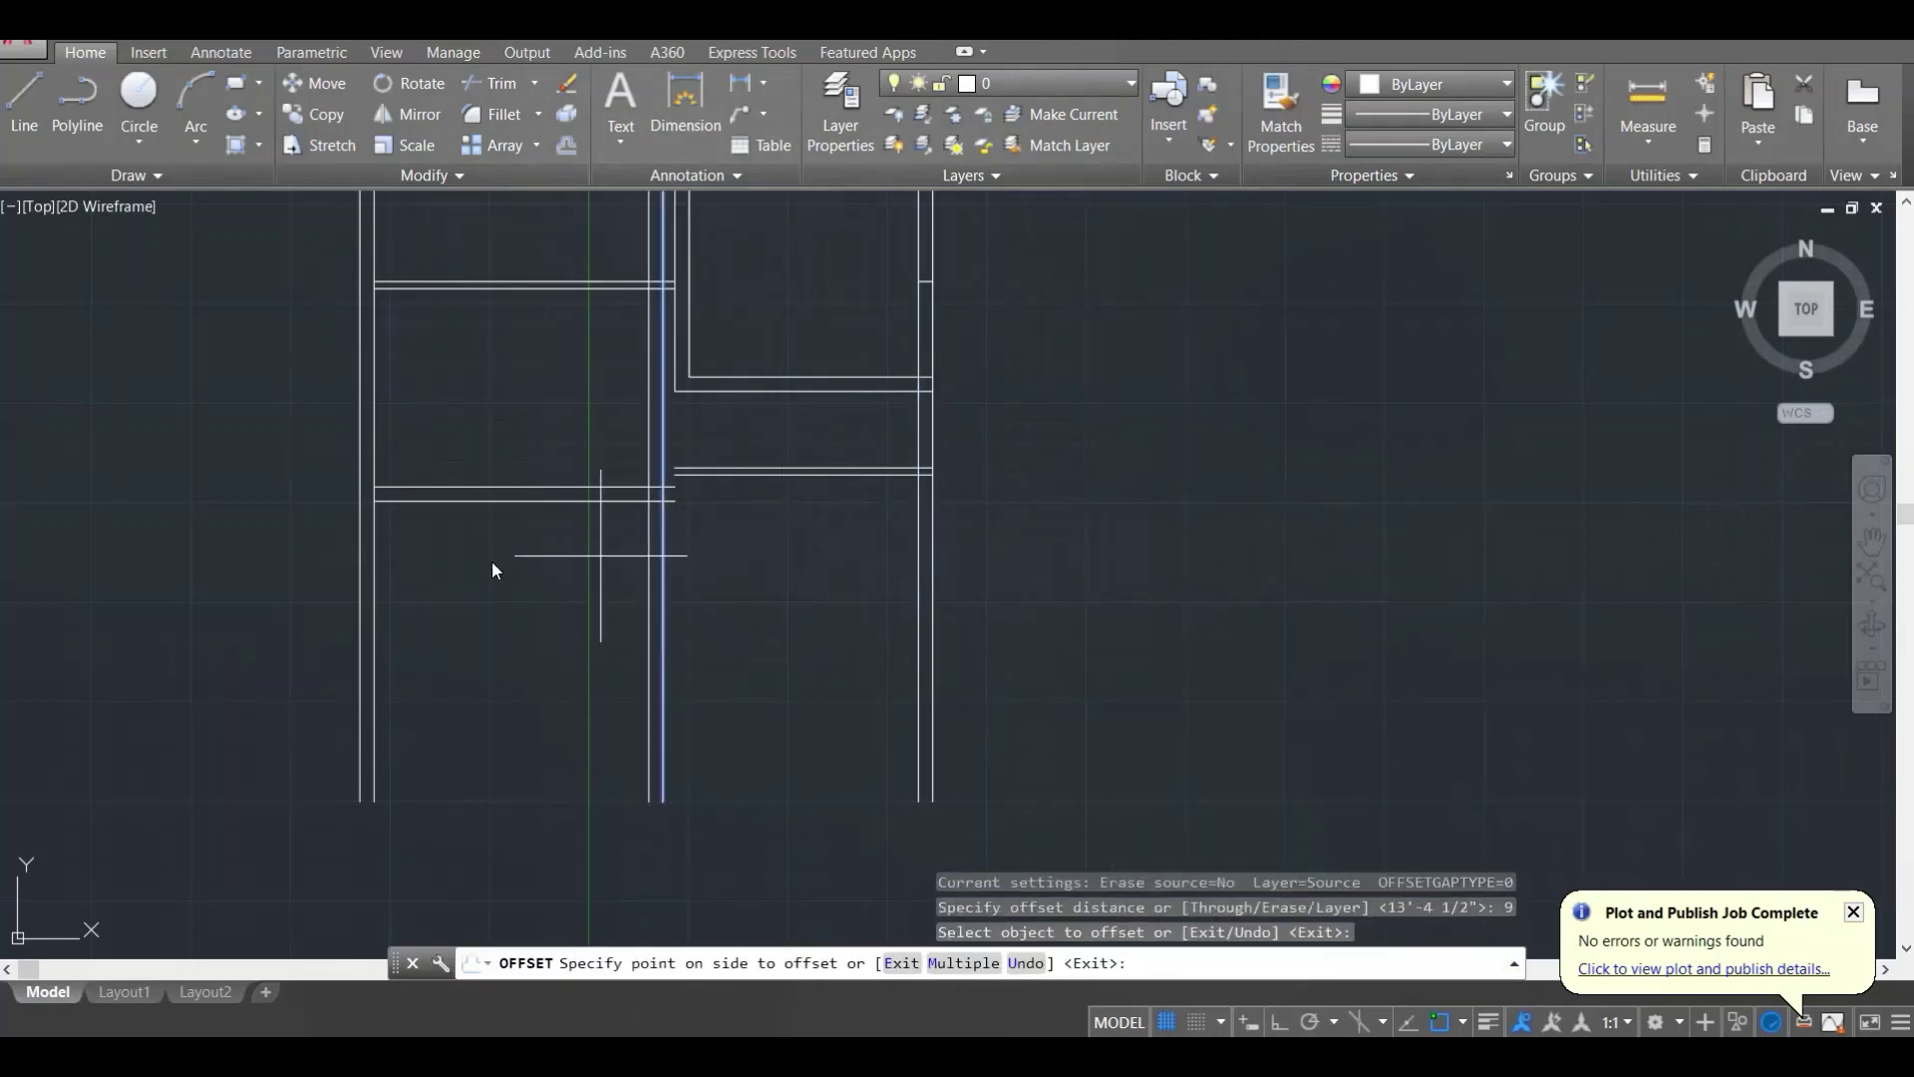
{"action": "left_click", "coordinate": [493, 561]}
{"action": "key", "text": "Escape"}
Step: Check the drawing room's depth on the sketch and offset the lower line of its top wall 11'7.5" downward
{"action": "scroll", "coordinate": [955, 504], "scroll_direction": "down", "scroll_amount": 6}
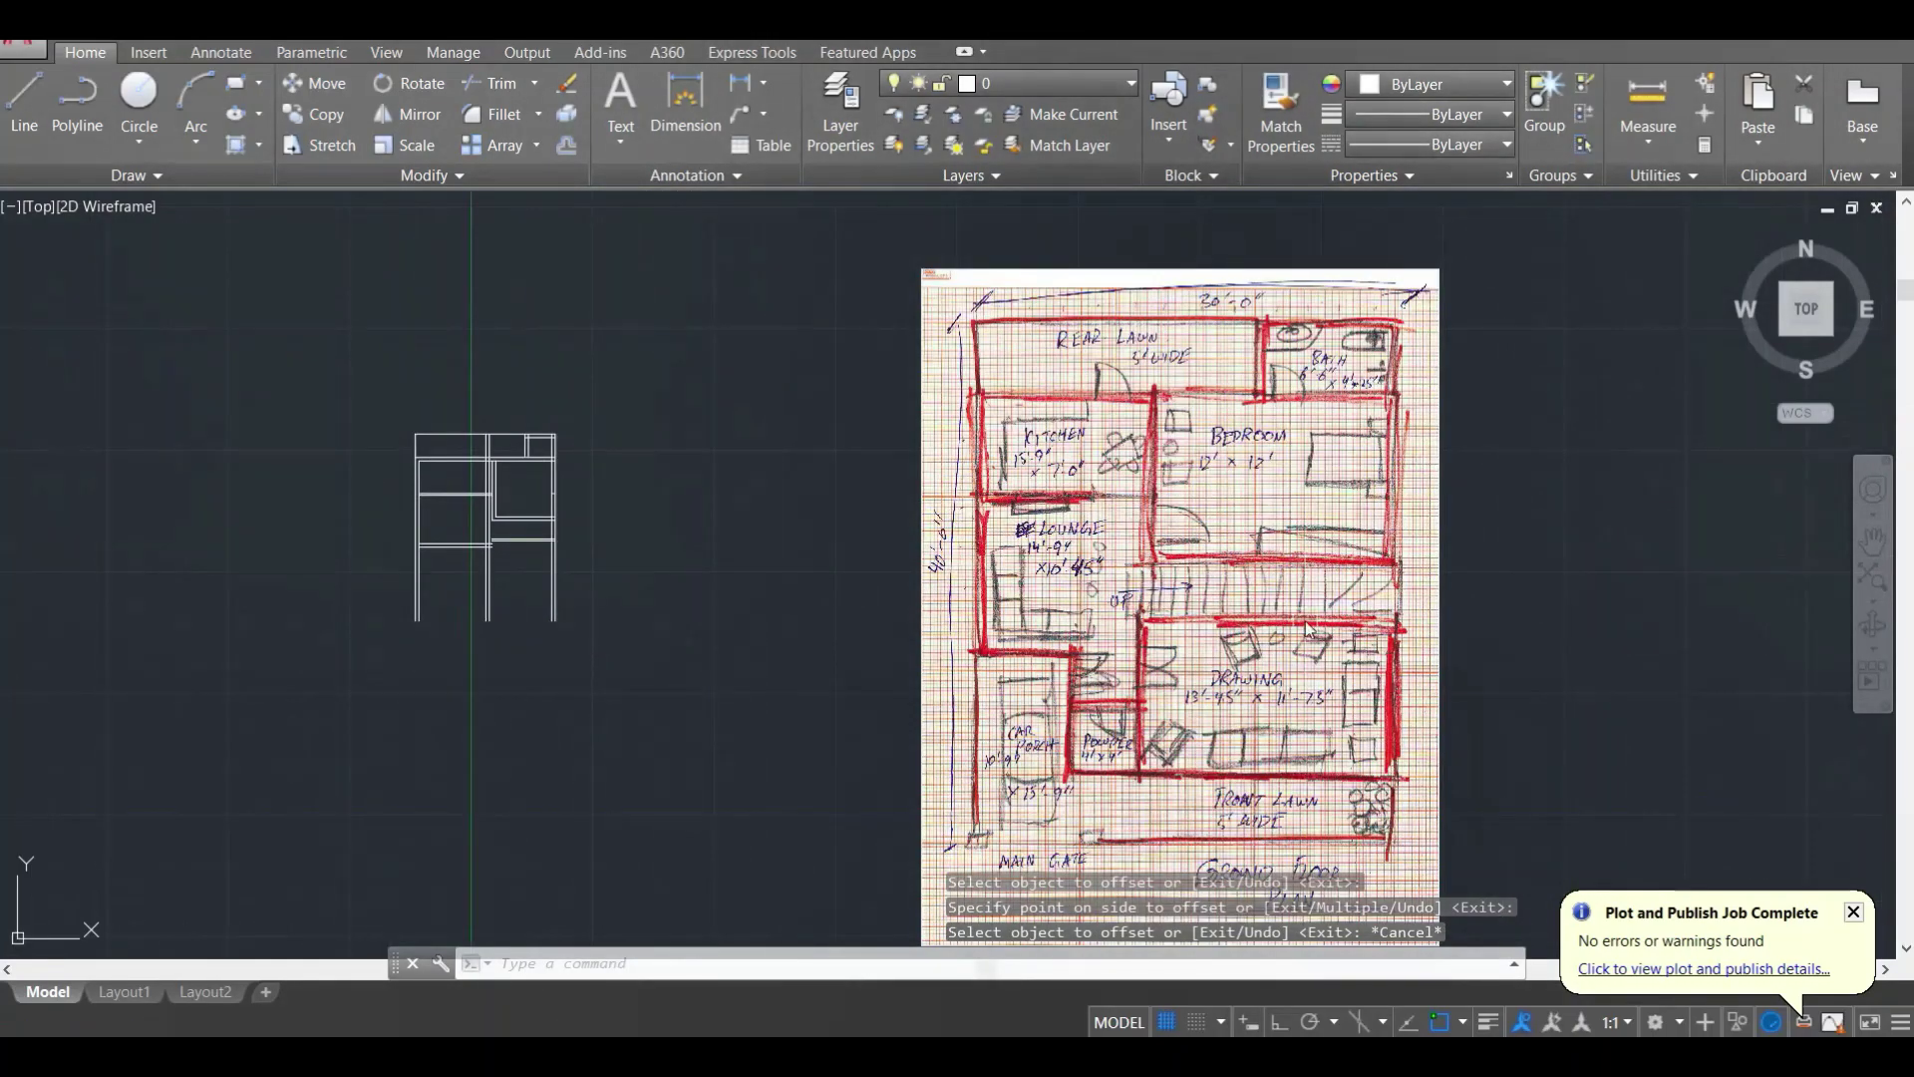
{"action": "scroll", "coordinate": [1234, 623], "scroll_direction": "up", "scroll_amount": 6}
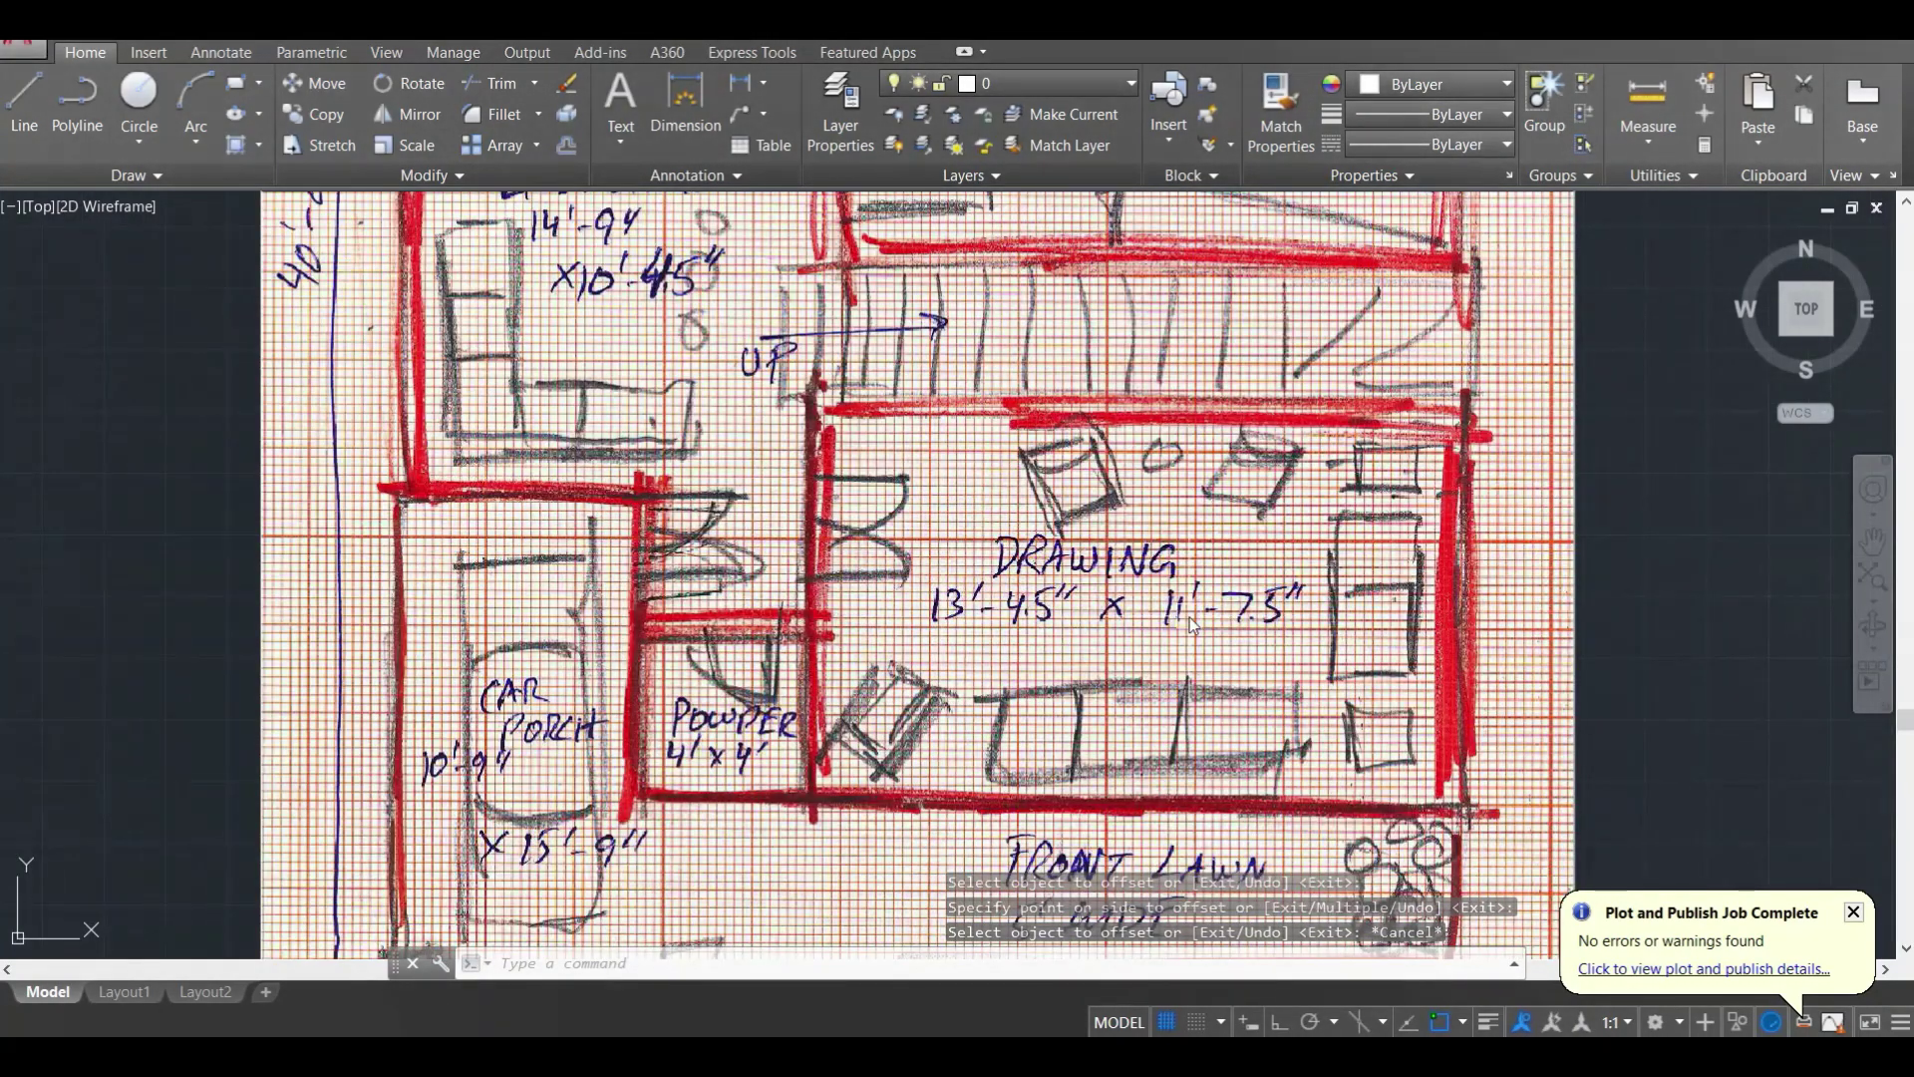
{"action": "scroll", "coordinate": [947, 626], "scroll_direction": "down", "scroll_amount": 8}
{"action": "scroll", "coordinate": [1182, 576], "scroll_direction": "up", "scroll_amount": 10}
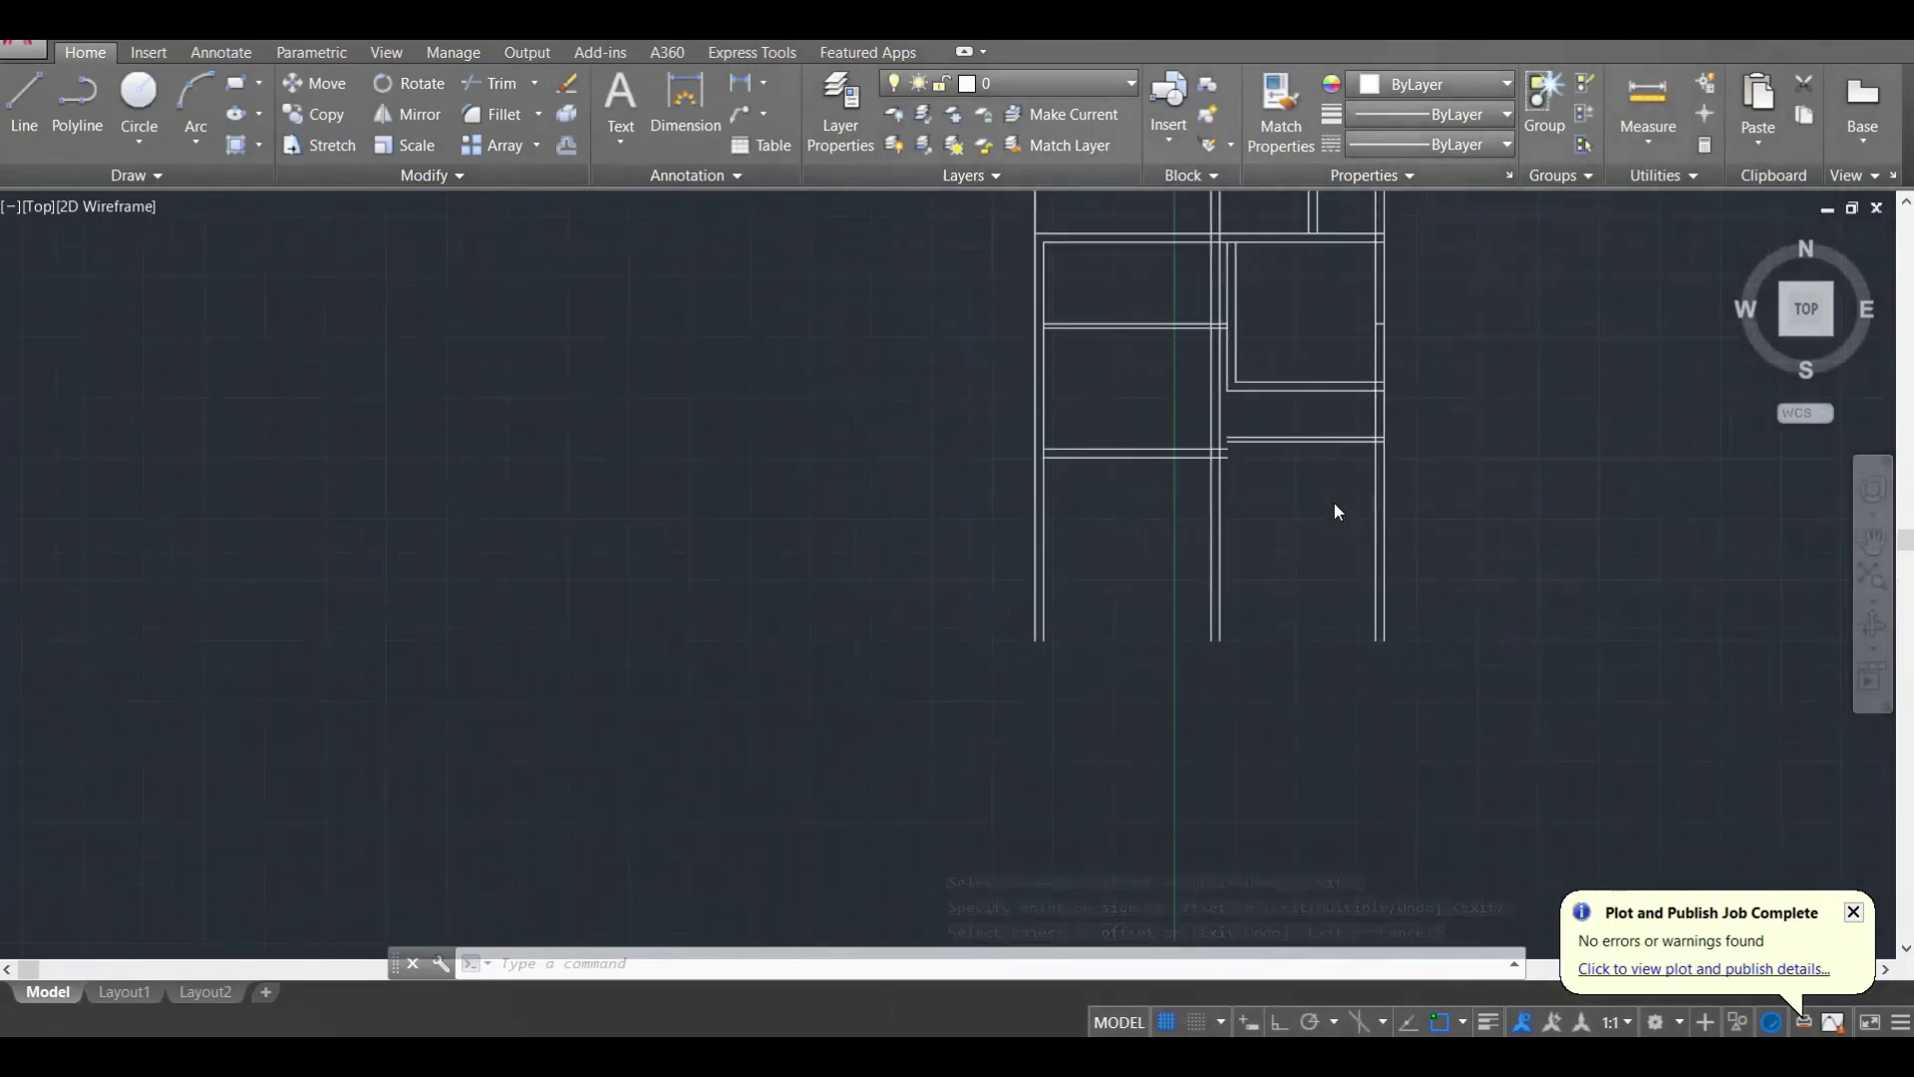
{"action": "key", "text": "Escape"}
{"action": "type", "text": "o"}
{"action": "key", "text": "Return"}
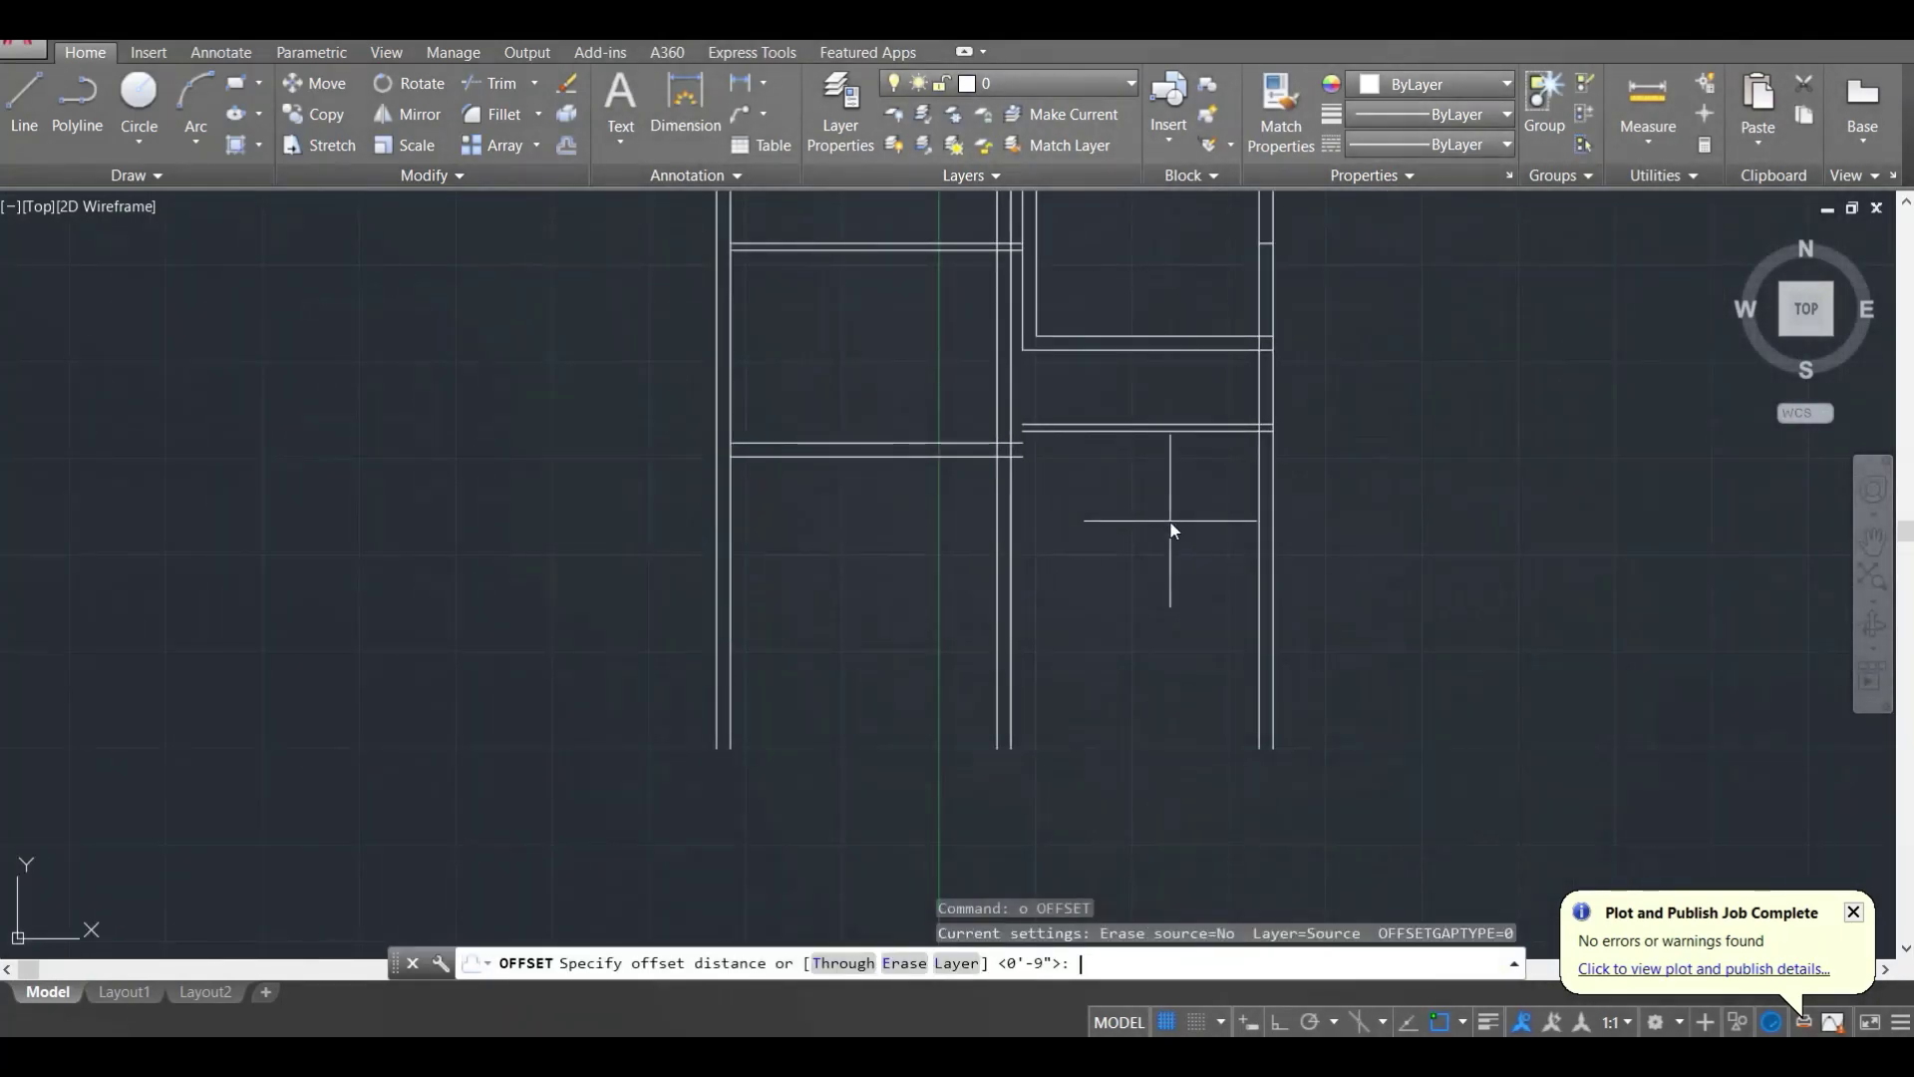
{"action": "type", "text": "11'7.5"}
{"action": "key", "text": "Return"}
{"action": "left_click", "coordinate": [1182, 429]}
{"action": "left_click", "coordinate": [1146, 505]}
{"action": "key", "text": "Escape"}
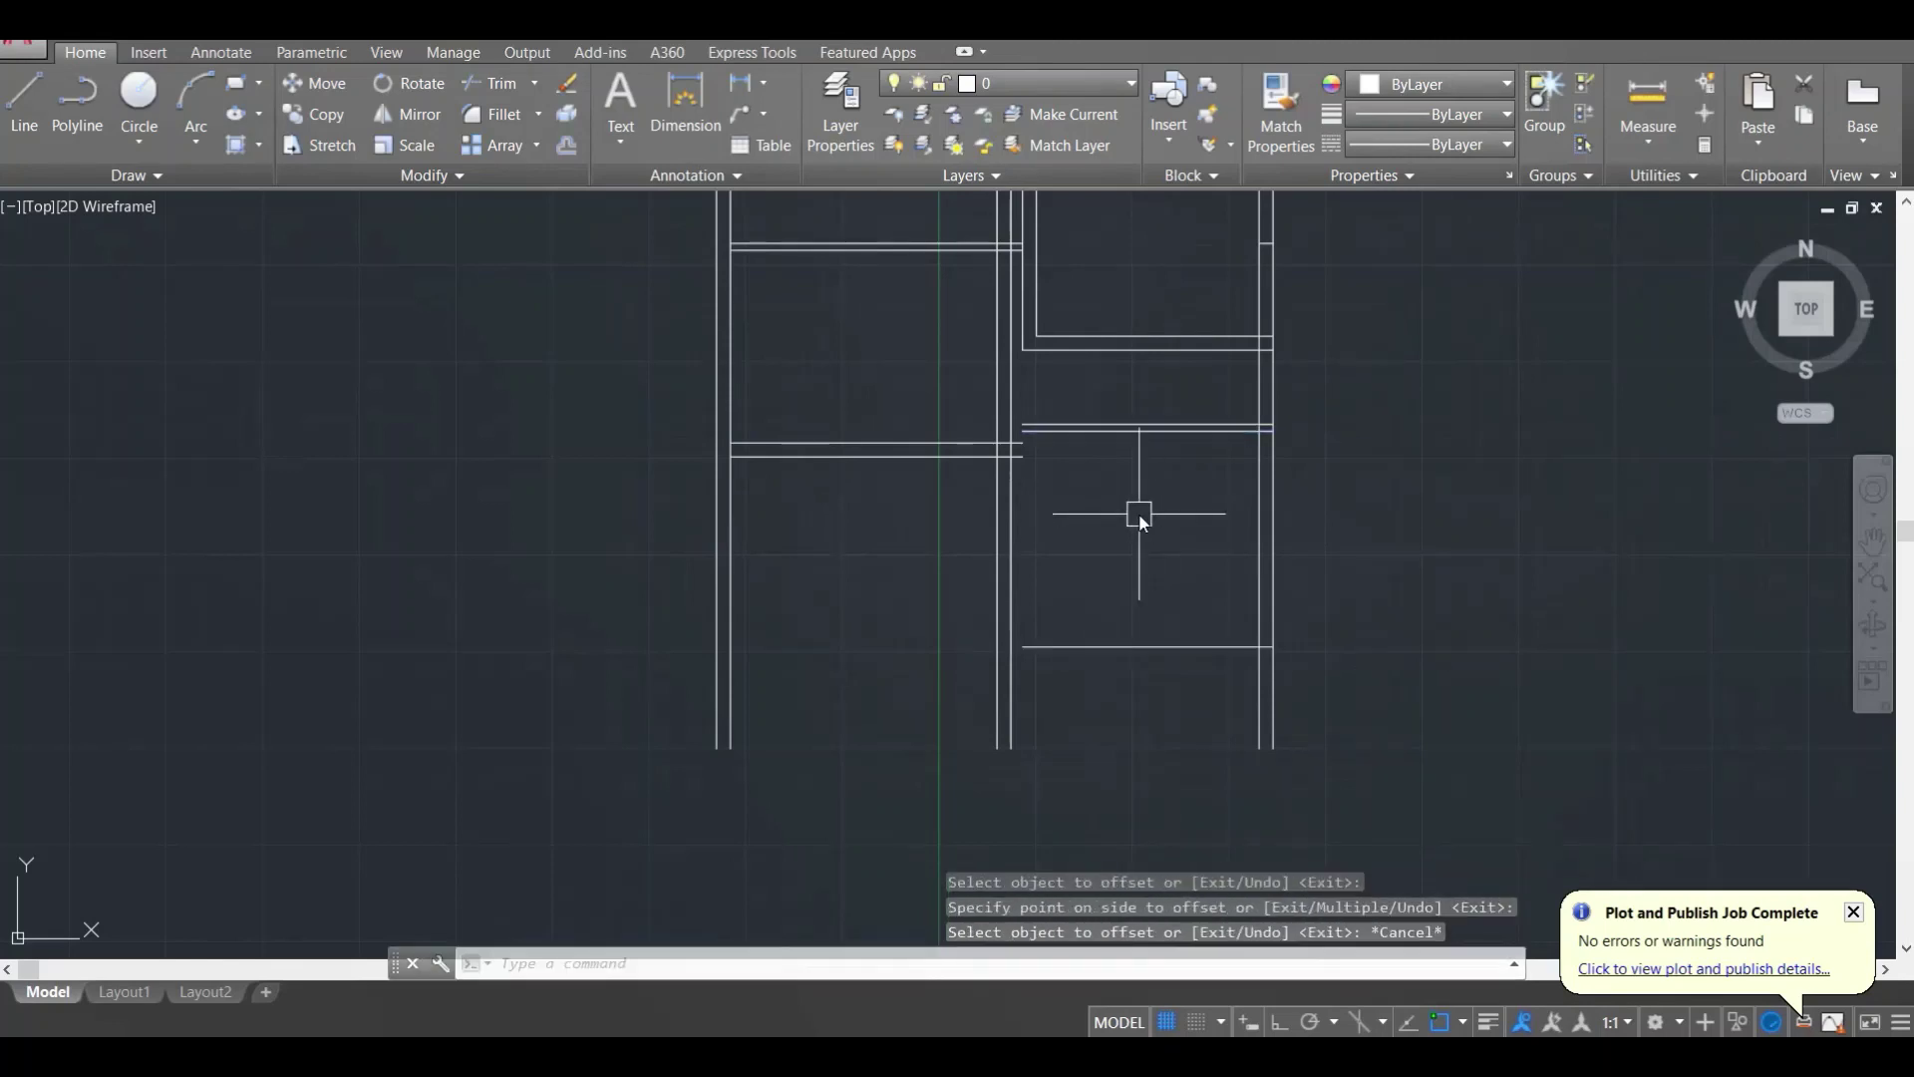
Step: Offset the drawing room's bottom line 9" downward to form its lower wall
{"action": "type", "text": "o"}
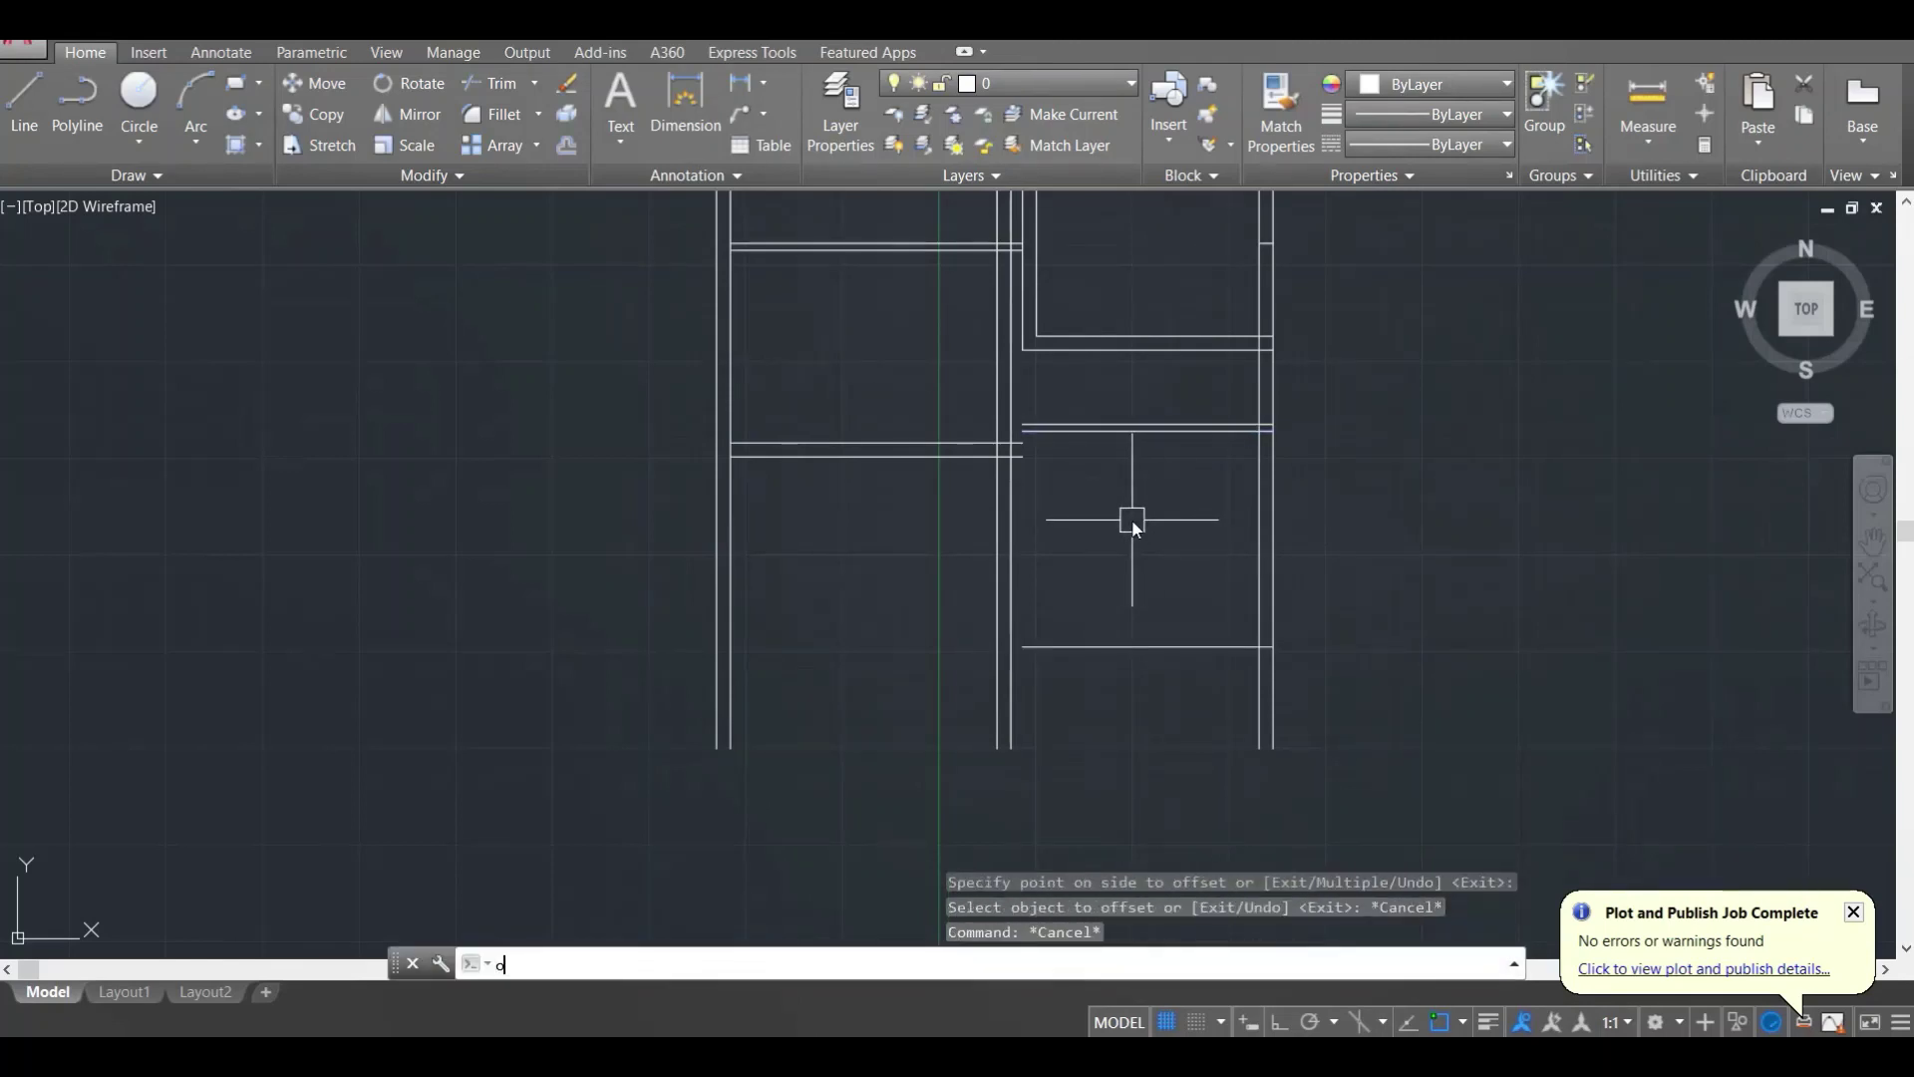
{"action": "key", "text": "Return"}
{"action": "type", "text": "9"}
{"action": "key", "text": "Return"}
{"action": "left_click", "coordinate": [1115, 639]}
{"action": "left_click", "coordinate": [1112, 695]}
{"action": "key", "text": "Escape"}
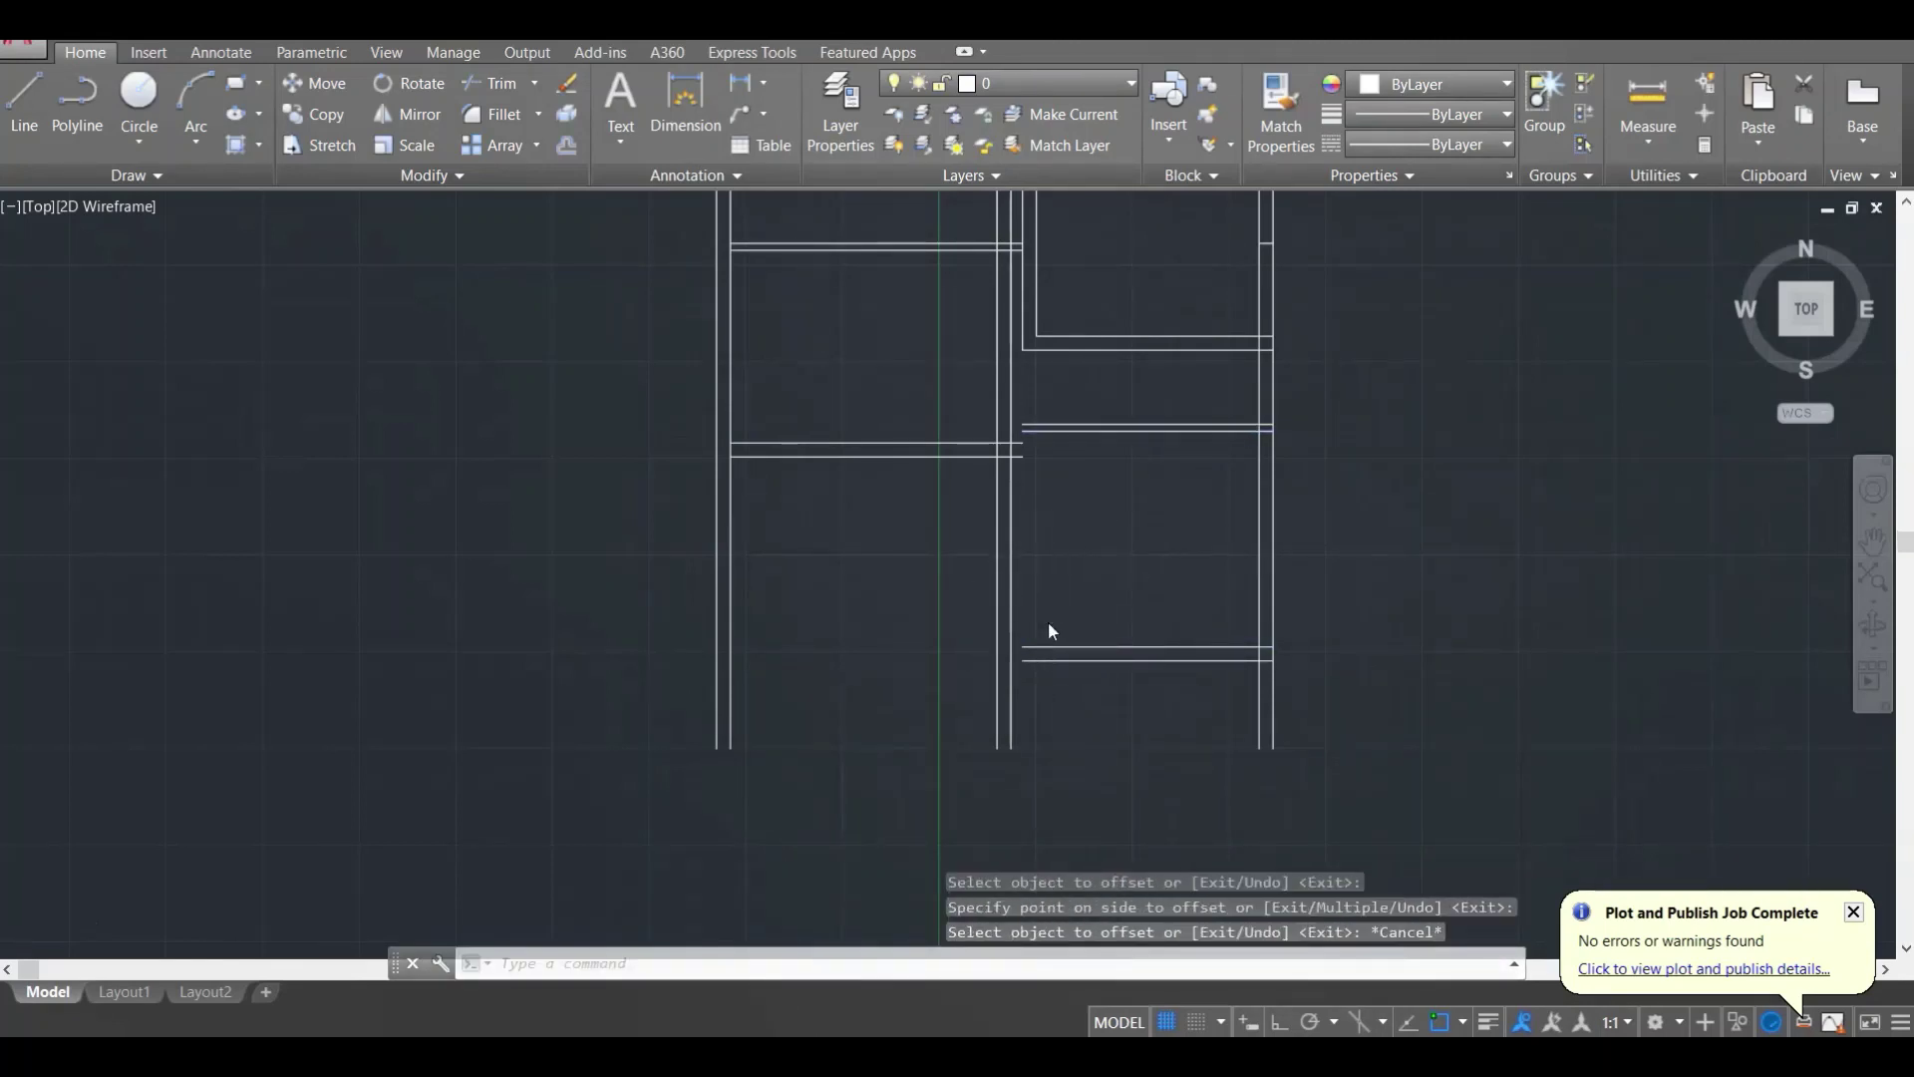
Step: Fillet the drawing room's lower-left wall corner, joining both the inner and the outer pairs of lines at zero radius
{"action": "scroll", "coordinate": [1050, 620], "scroll_direction": "up", "scroll_amount": 2}
{"action": "key", "text": "Escape"}
{"action": "type", "text": "f"}
{"action": "key", "text": "Return"}
{"action": "left_click", "coordinate": [1046, 666]}
{"action": "left_click", "coordinate": [992, 625]}
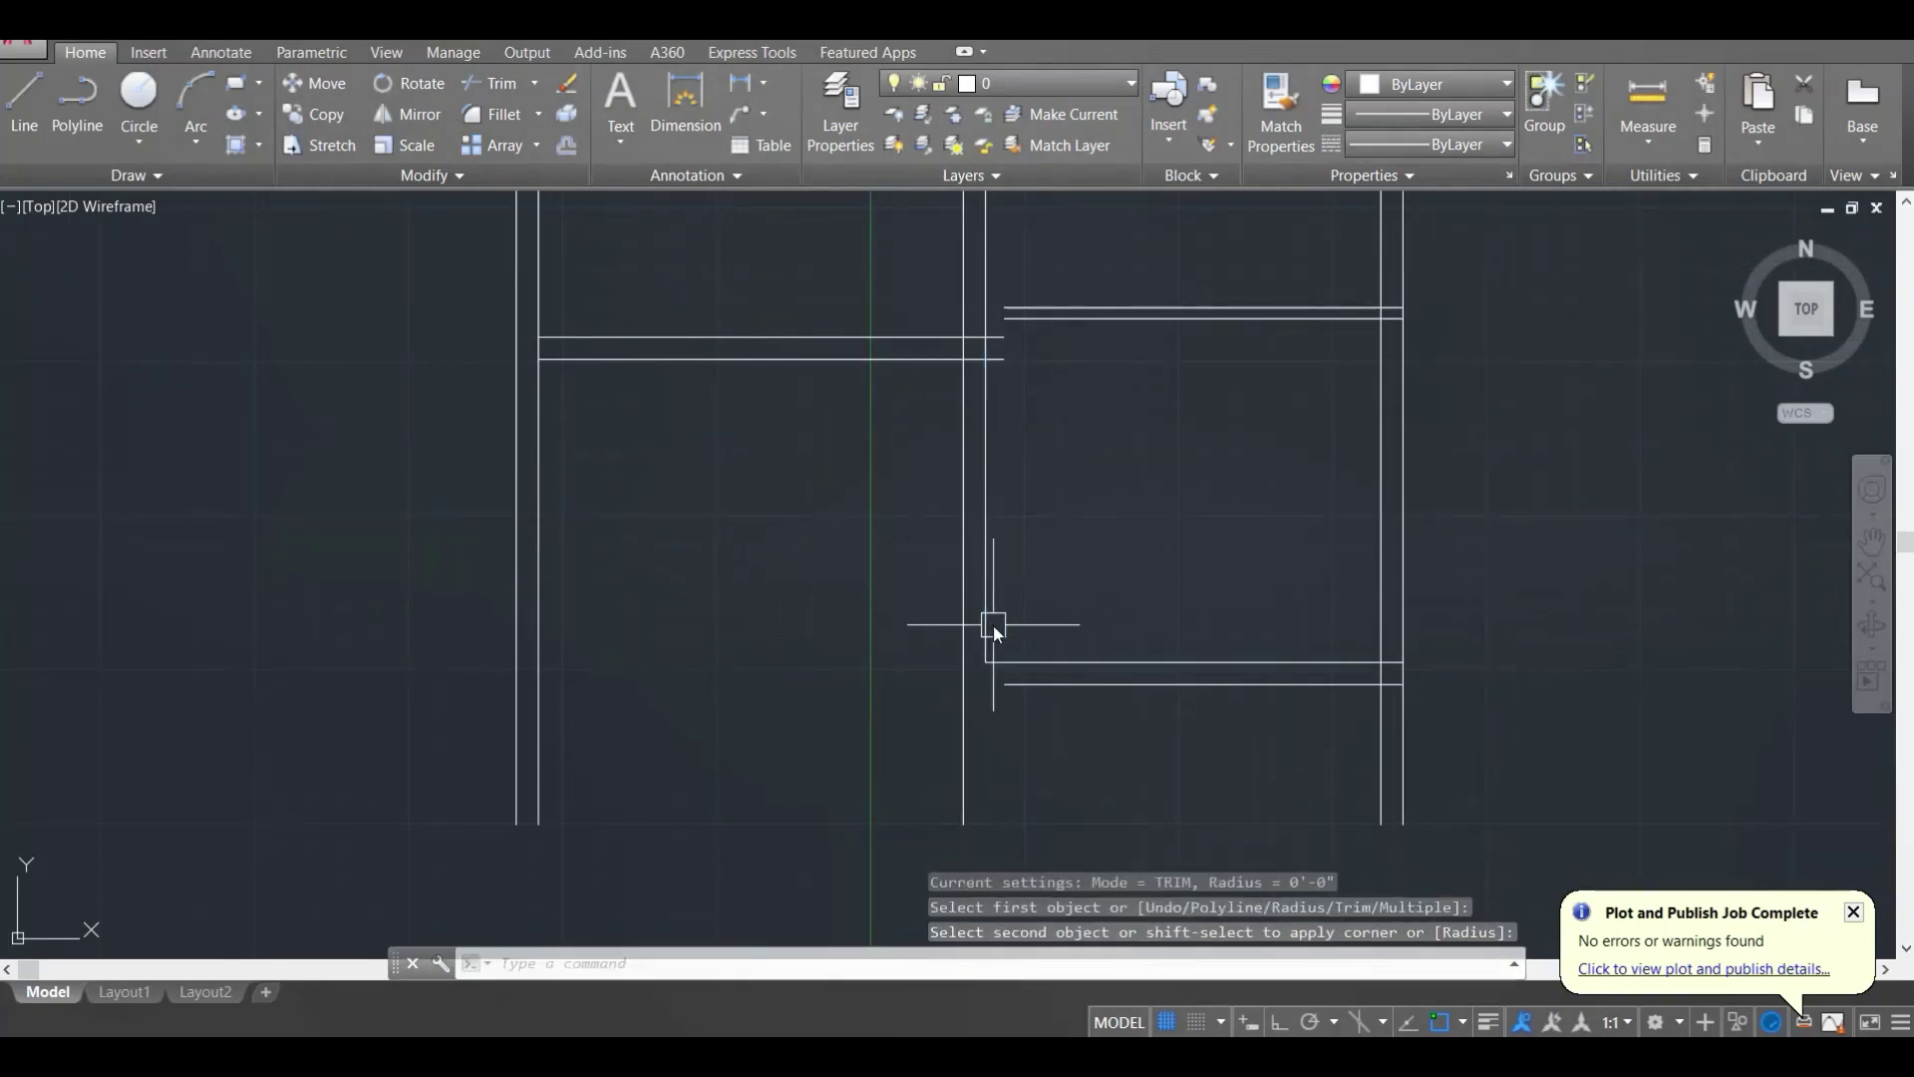
{"action": "key", "text": "Return"}
{"action": "left_click", "coordinate": [1021, 695]}
{"action": "left_click", "coordinate": [964, 649]}
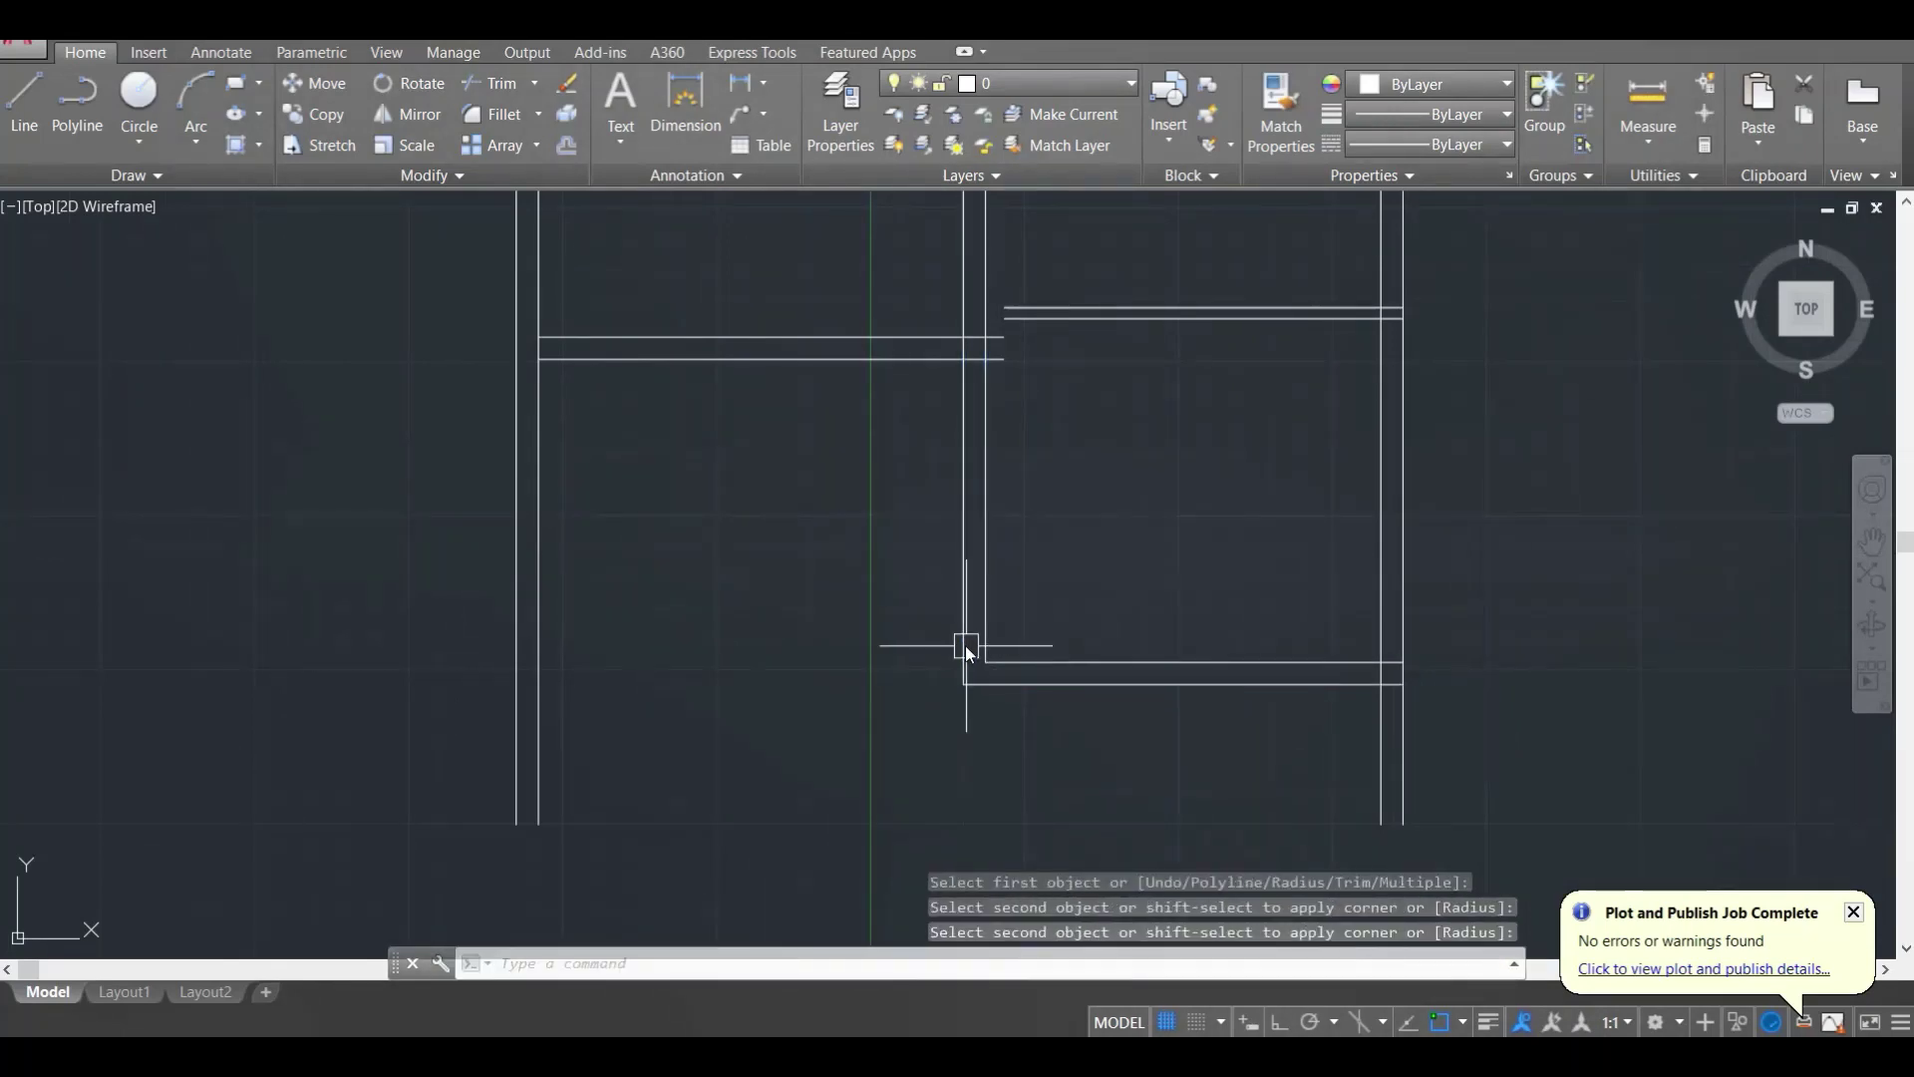
Step: Fillet the drawing room's lower-right wall corner, joining both the inner and the outer pairs of lines at zero radius
{"action": "key", "text": "Return"}
{"action": "left_click", "coordinate": [1326, 657]}
{"action": "left_click", "coordinate": [1379, 616]}
{"action": "key", "text": "Return"}
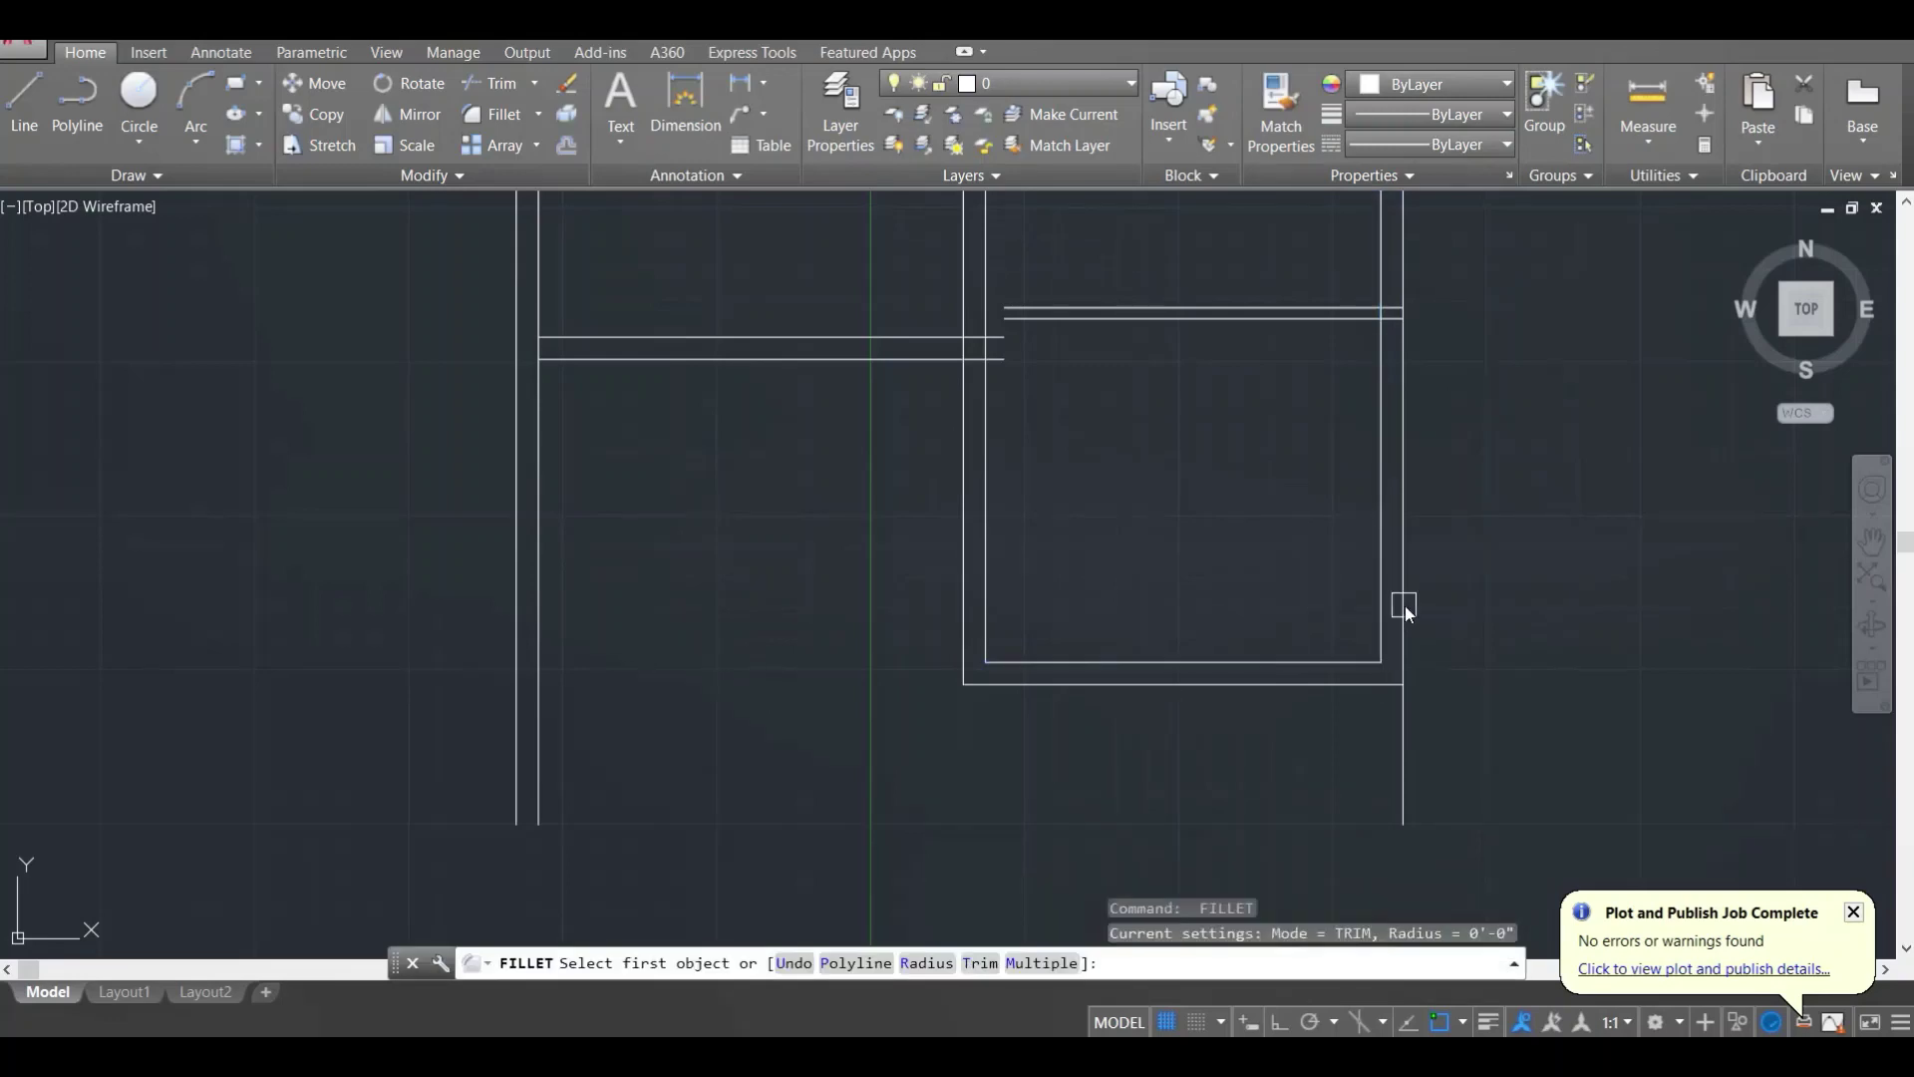
{"action": "left_click", "coordinate": [1401, 603]}
{"action": "left_click", "coordinate": [1351, 685]}
{"action": "key", "text": "Escape"}
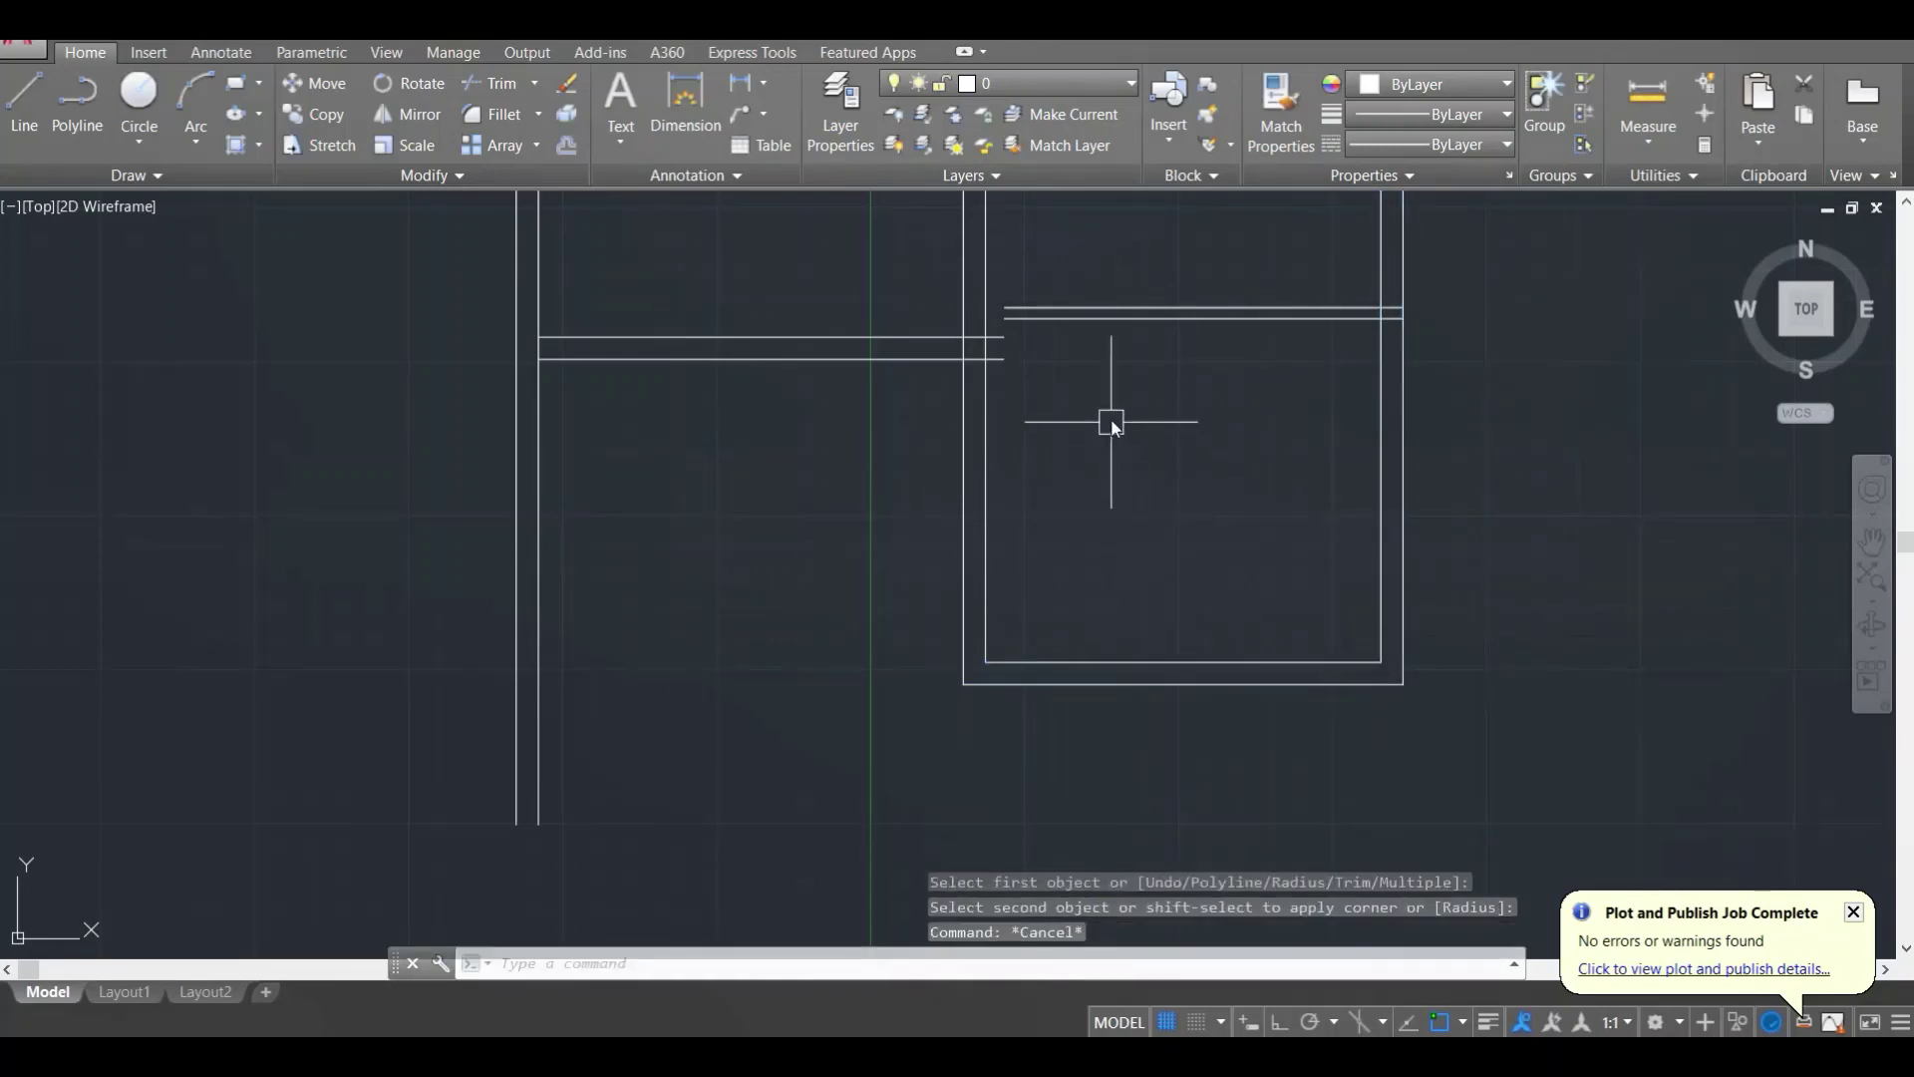
Step: Check the powder room dimensions on the sketch and offset the outer line of the drawing room's left wall 4' to the left
{"action": "scroll", "coordinate": [1068, 542], "scroll_direction": "down", "scroll_amount": 7}
{"action": "key", "text": "Escape"}
{"action": "key", "text": "Escape"}
{"action": "middle_click_drag", "start_coordinate": [1652, 509], "coordinate": [927, 524]}
{"action": "middle_click_drag", "start_coordinate": [1292, 640], "coordinate": [929, 489]}
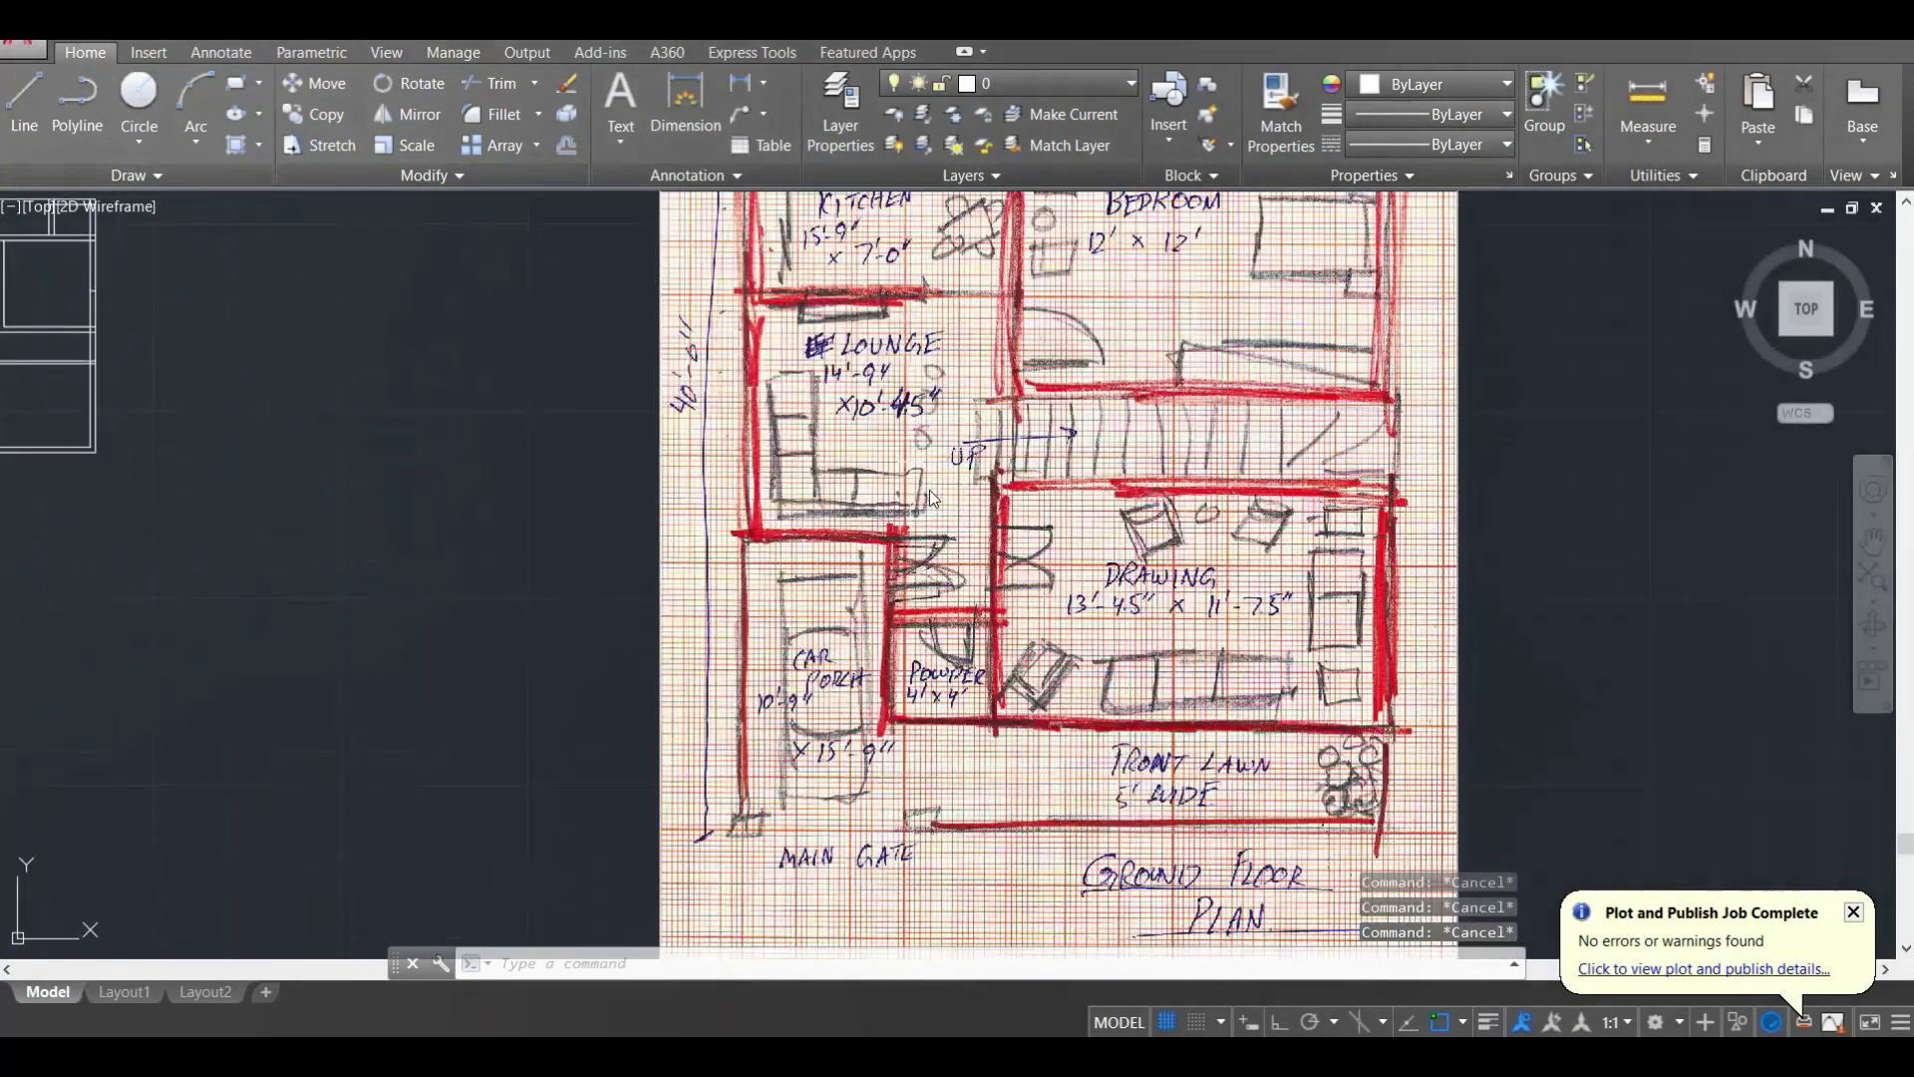
{"action": "scroll", "coordinate": [945, 585], "scroll_direction": "up", "scroll_amount": 2}
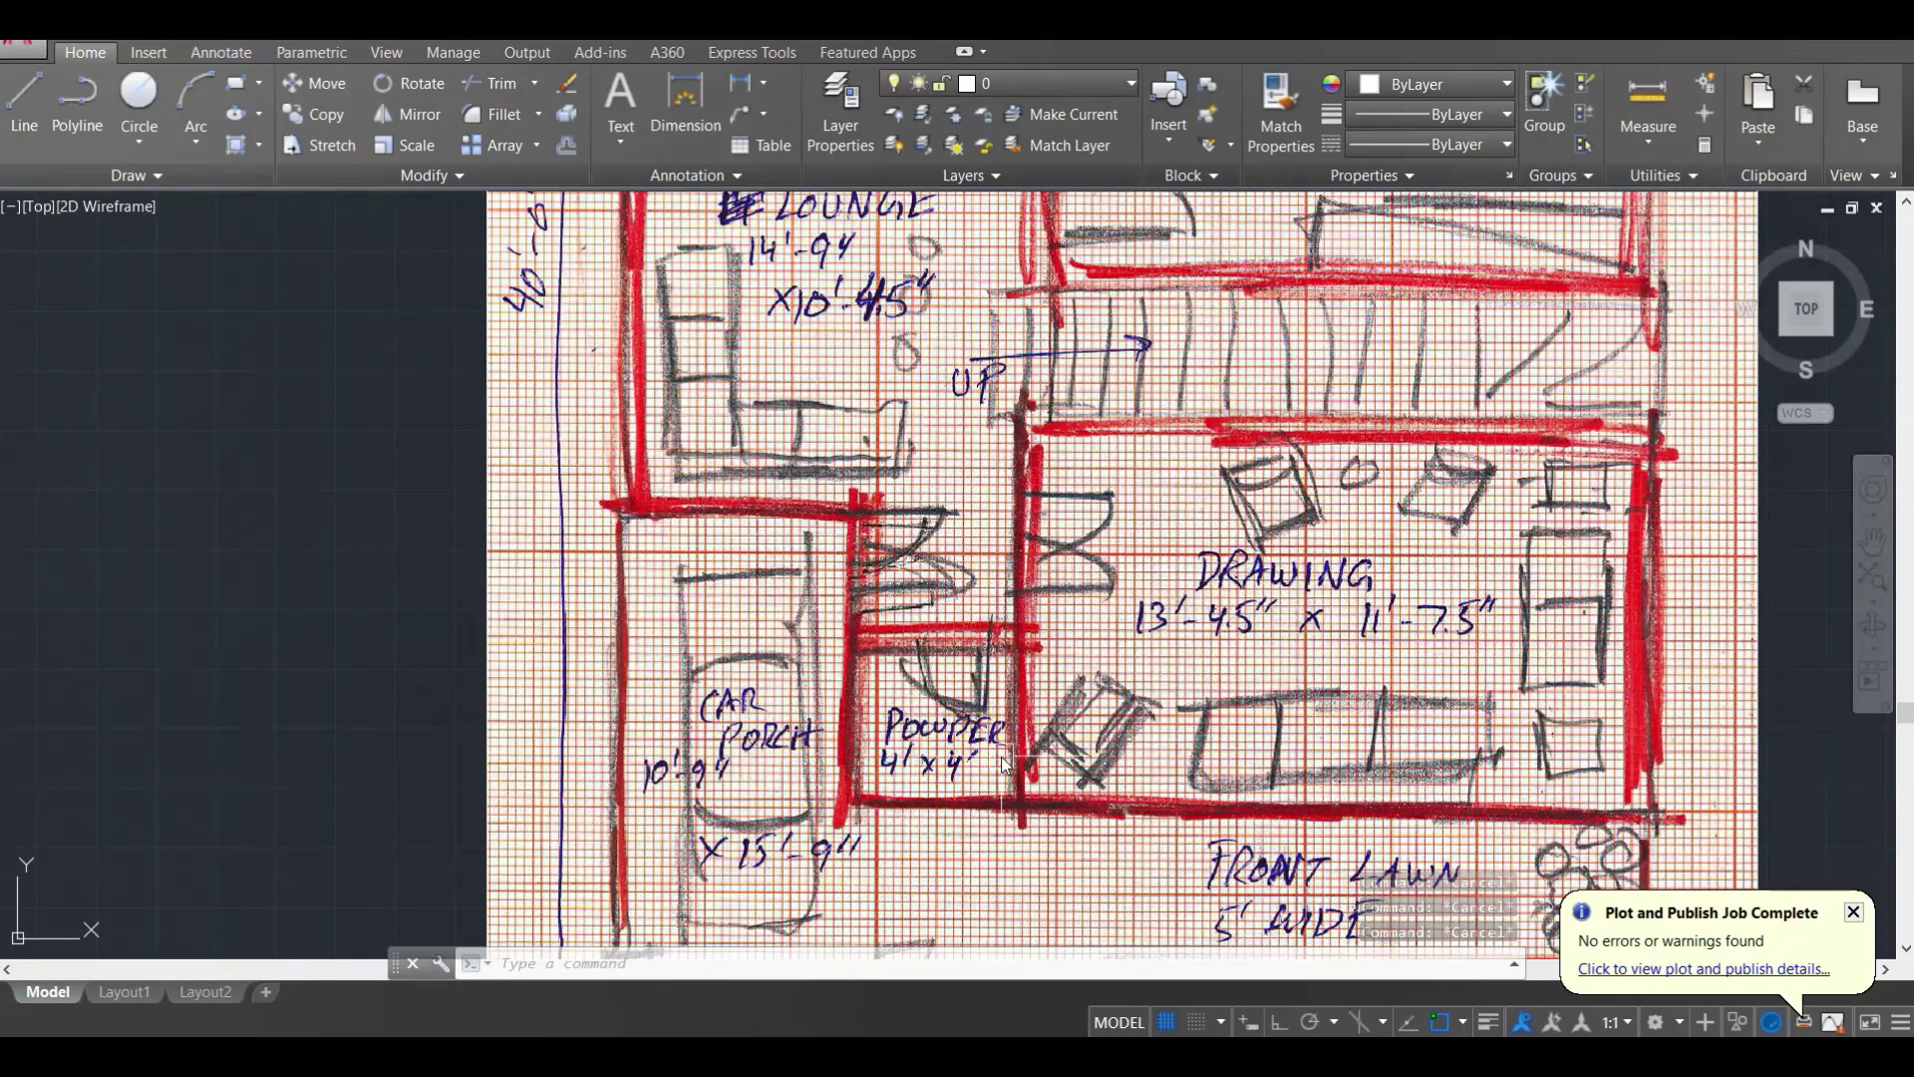
{"action": "scroll", "coordinate": [973, 727], "scroll_direction": "down", "scroll_amount": 4}
{"action": "scroll", "coordinate": [580, 662], "scroll_direction": "up", "scroll_amount": 2}
{"action": "scroll", "coordinate": [860, 663], "scroll_direction": "up", "scroll_amount": 3}
{"action": "scroll", "coordinate": [959, 692], "scroll_direction": "up", "scroll_amount": 3}
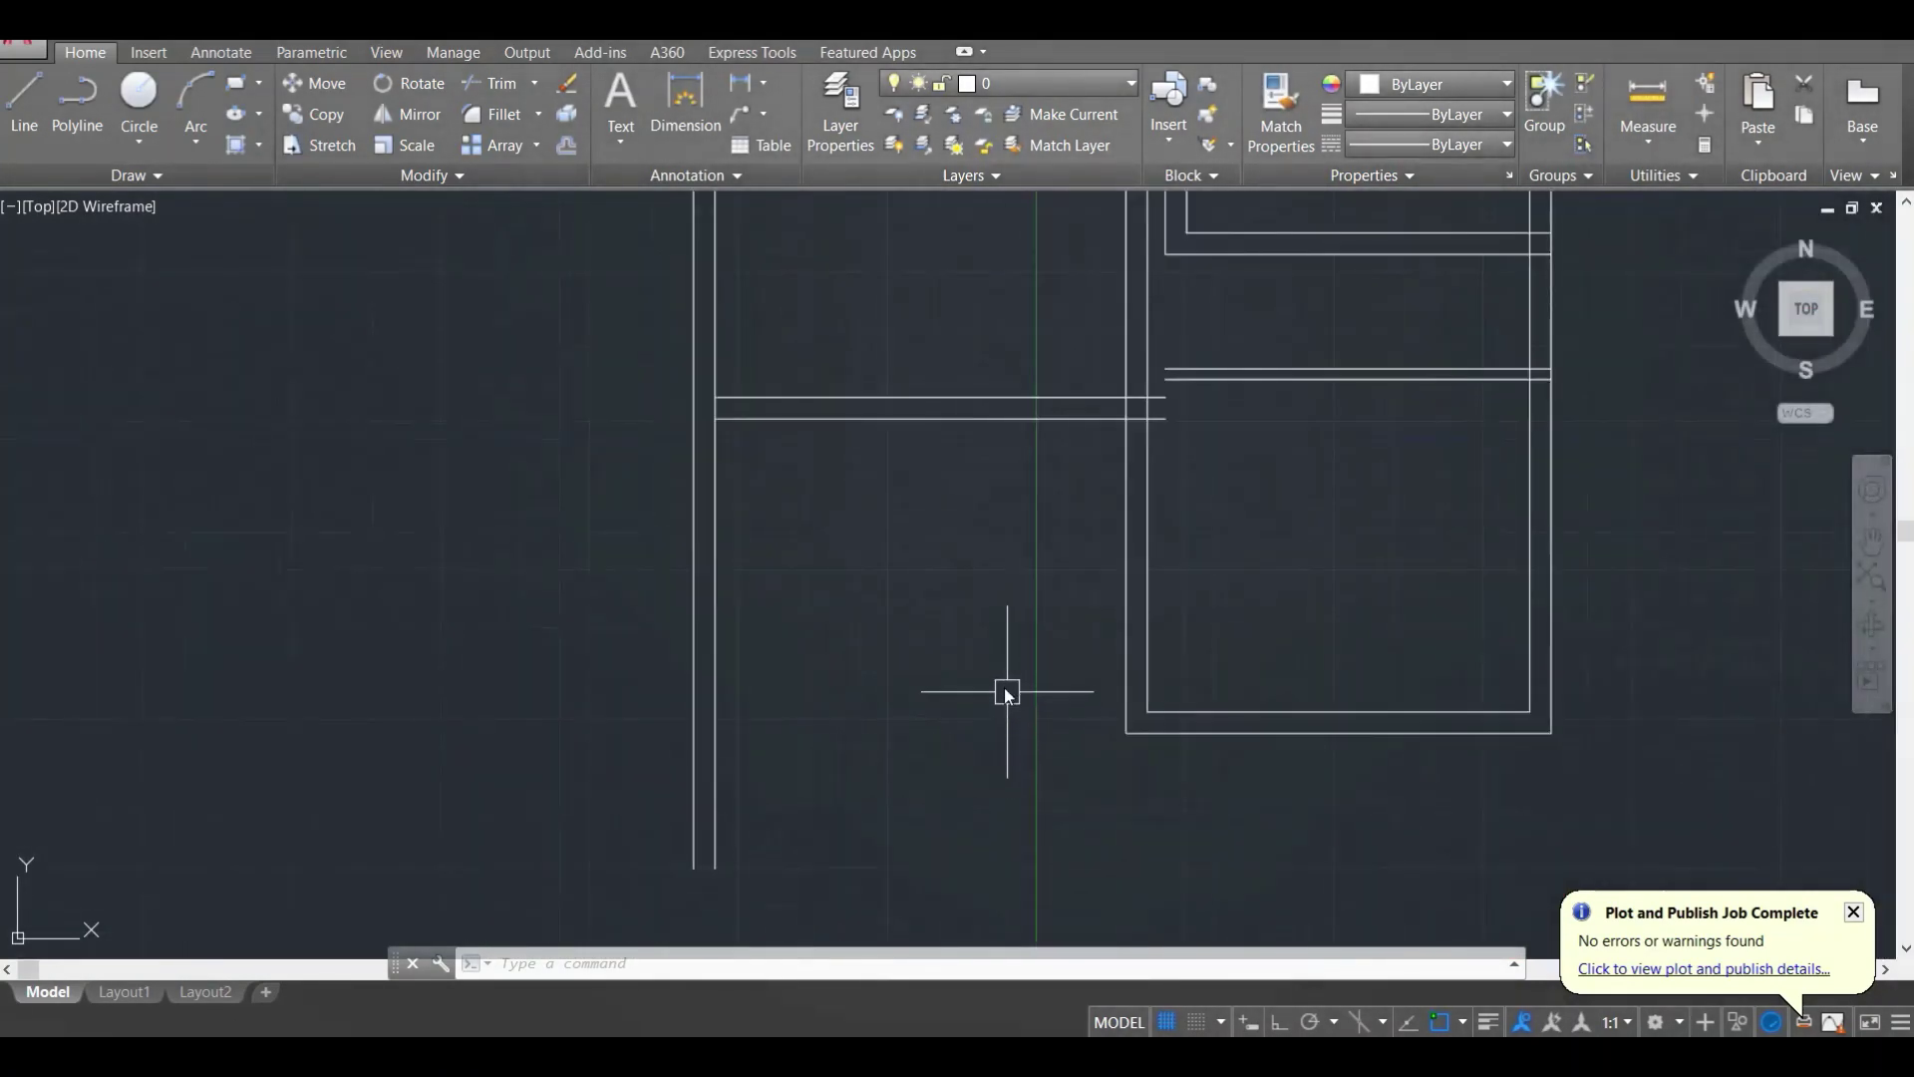
{"action": "type", "text": "o"}
{"action": "key", "text": "Return"}
{"action": "type", "text": "4'"}
{"action": "key", "text": "Return"}
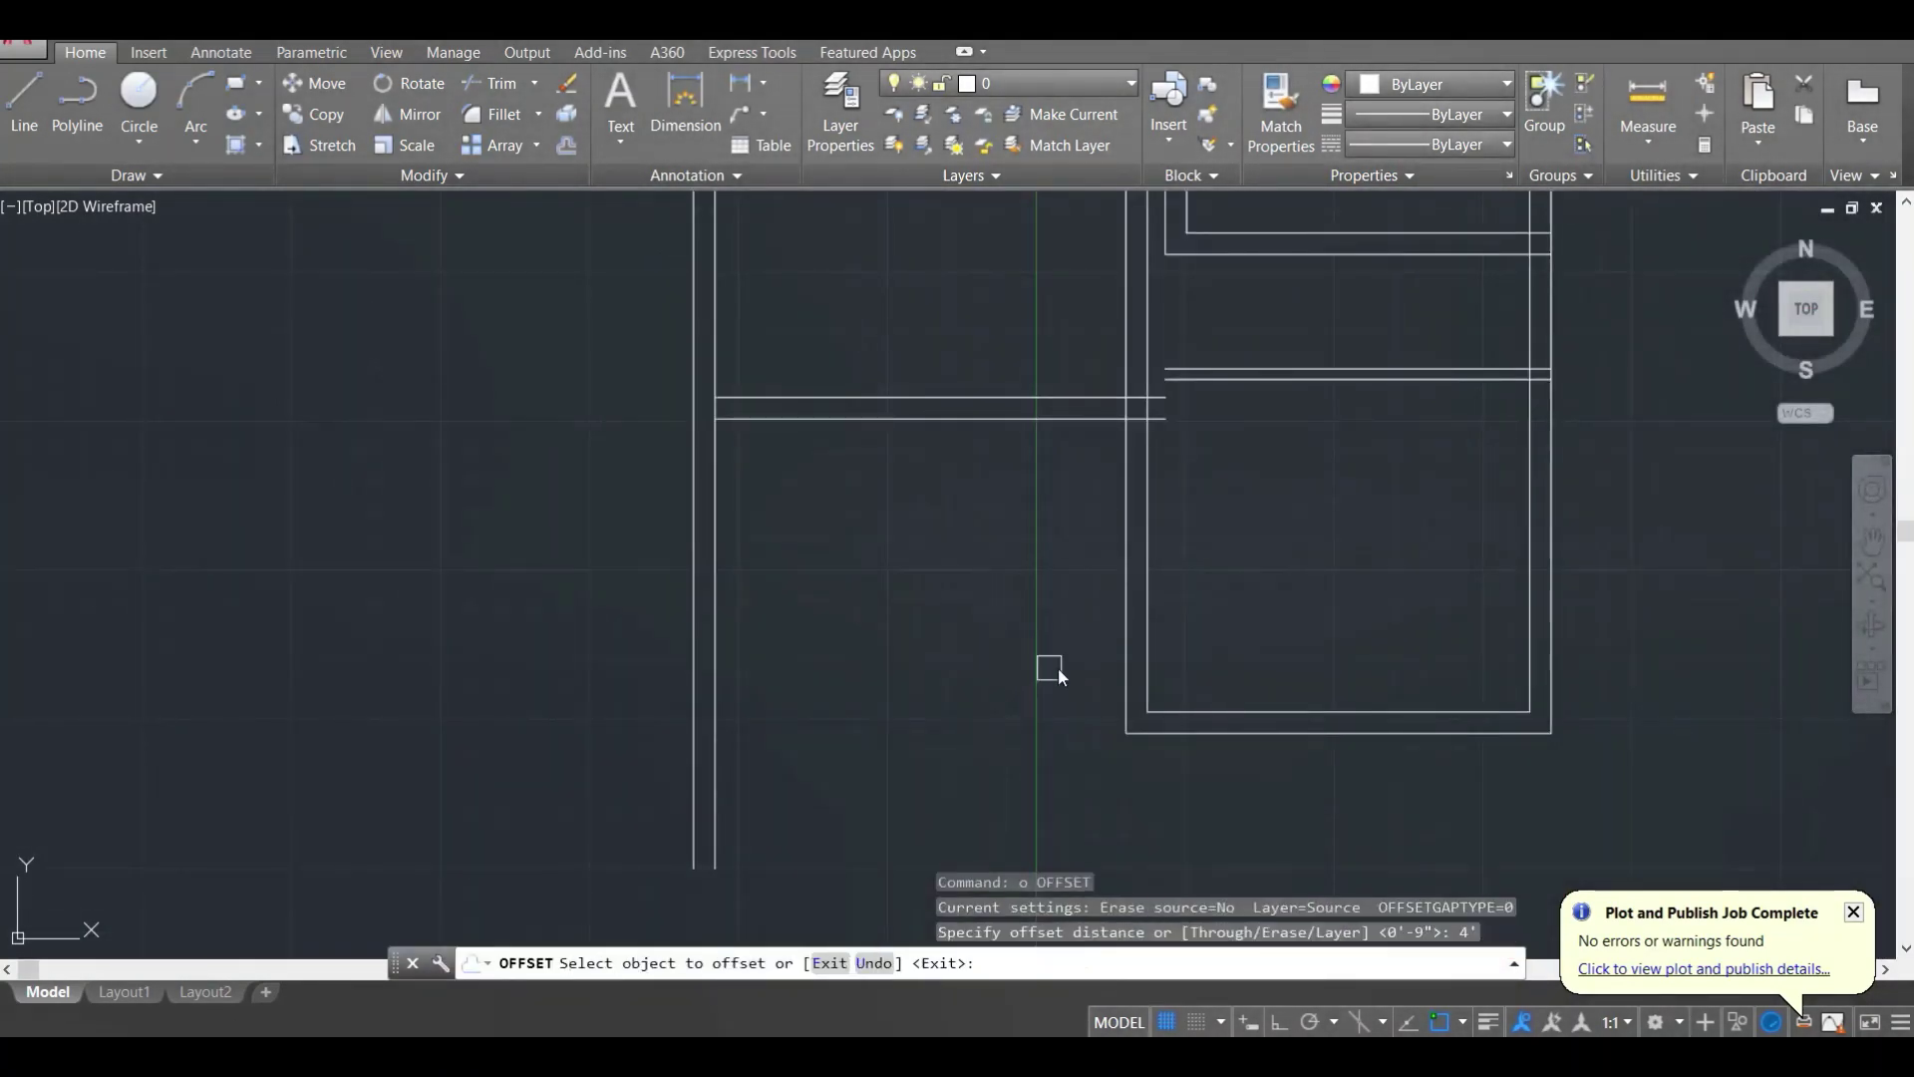
{"action": "left_click", "coordinate": [1126, 663]}
{"action": "left_click", "coordinate": [969, 654]}
{"action": "key", "text": "Escape"}
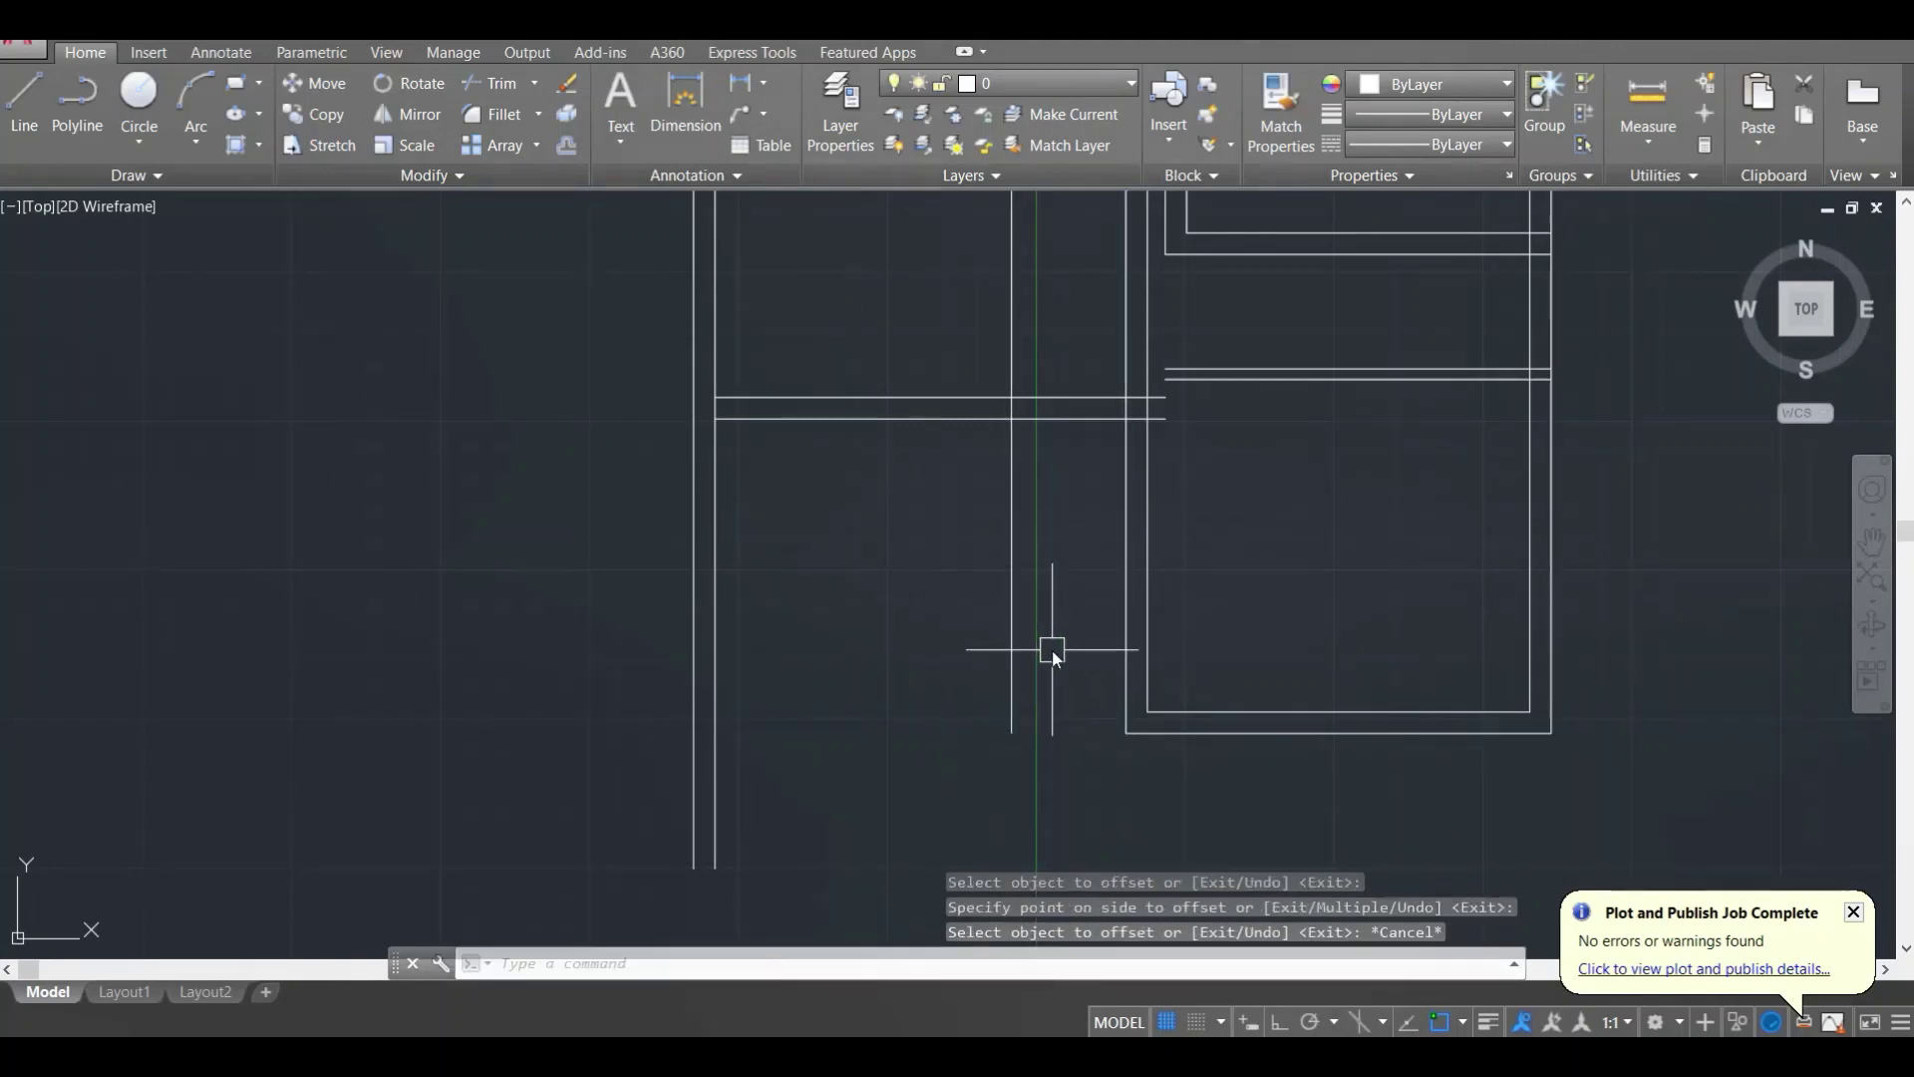
Step: Offset the powder room's left line 9" to the left to form its side wall
{"action": "type", "text": "o"}
{"action": "key", "text": "Return"}
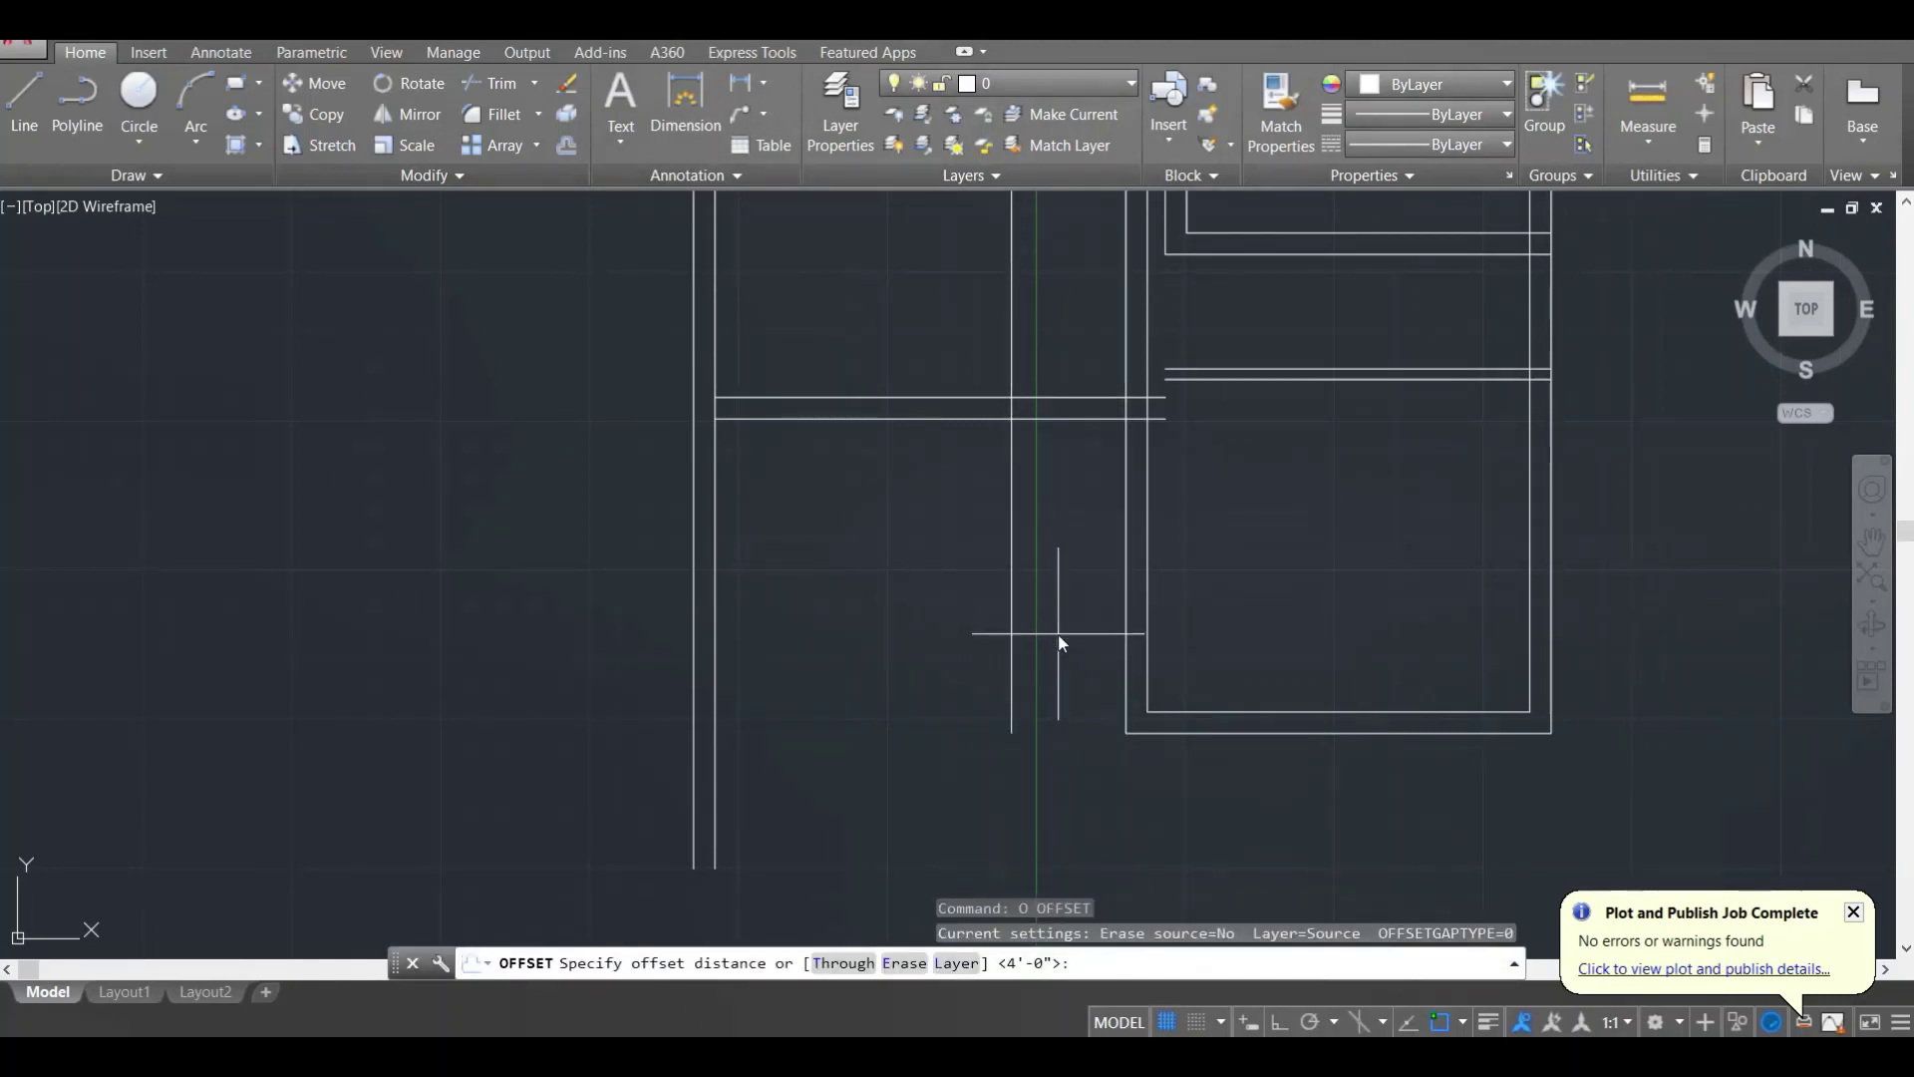
{"action": "type", "text": "9"}
{"action": "key", "text": "Return"}
{"action": "left_click", "coordinate": [1012, 628]}
{"action": "left_click", "coordinate": [918, 630]}
{"action": "key", "text": "Escape"}
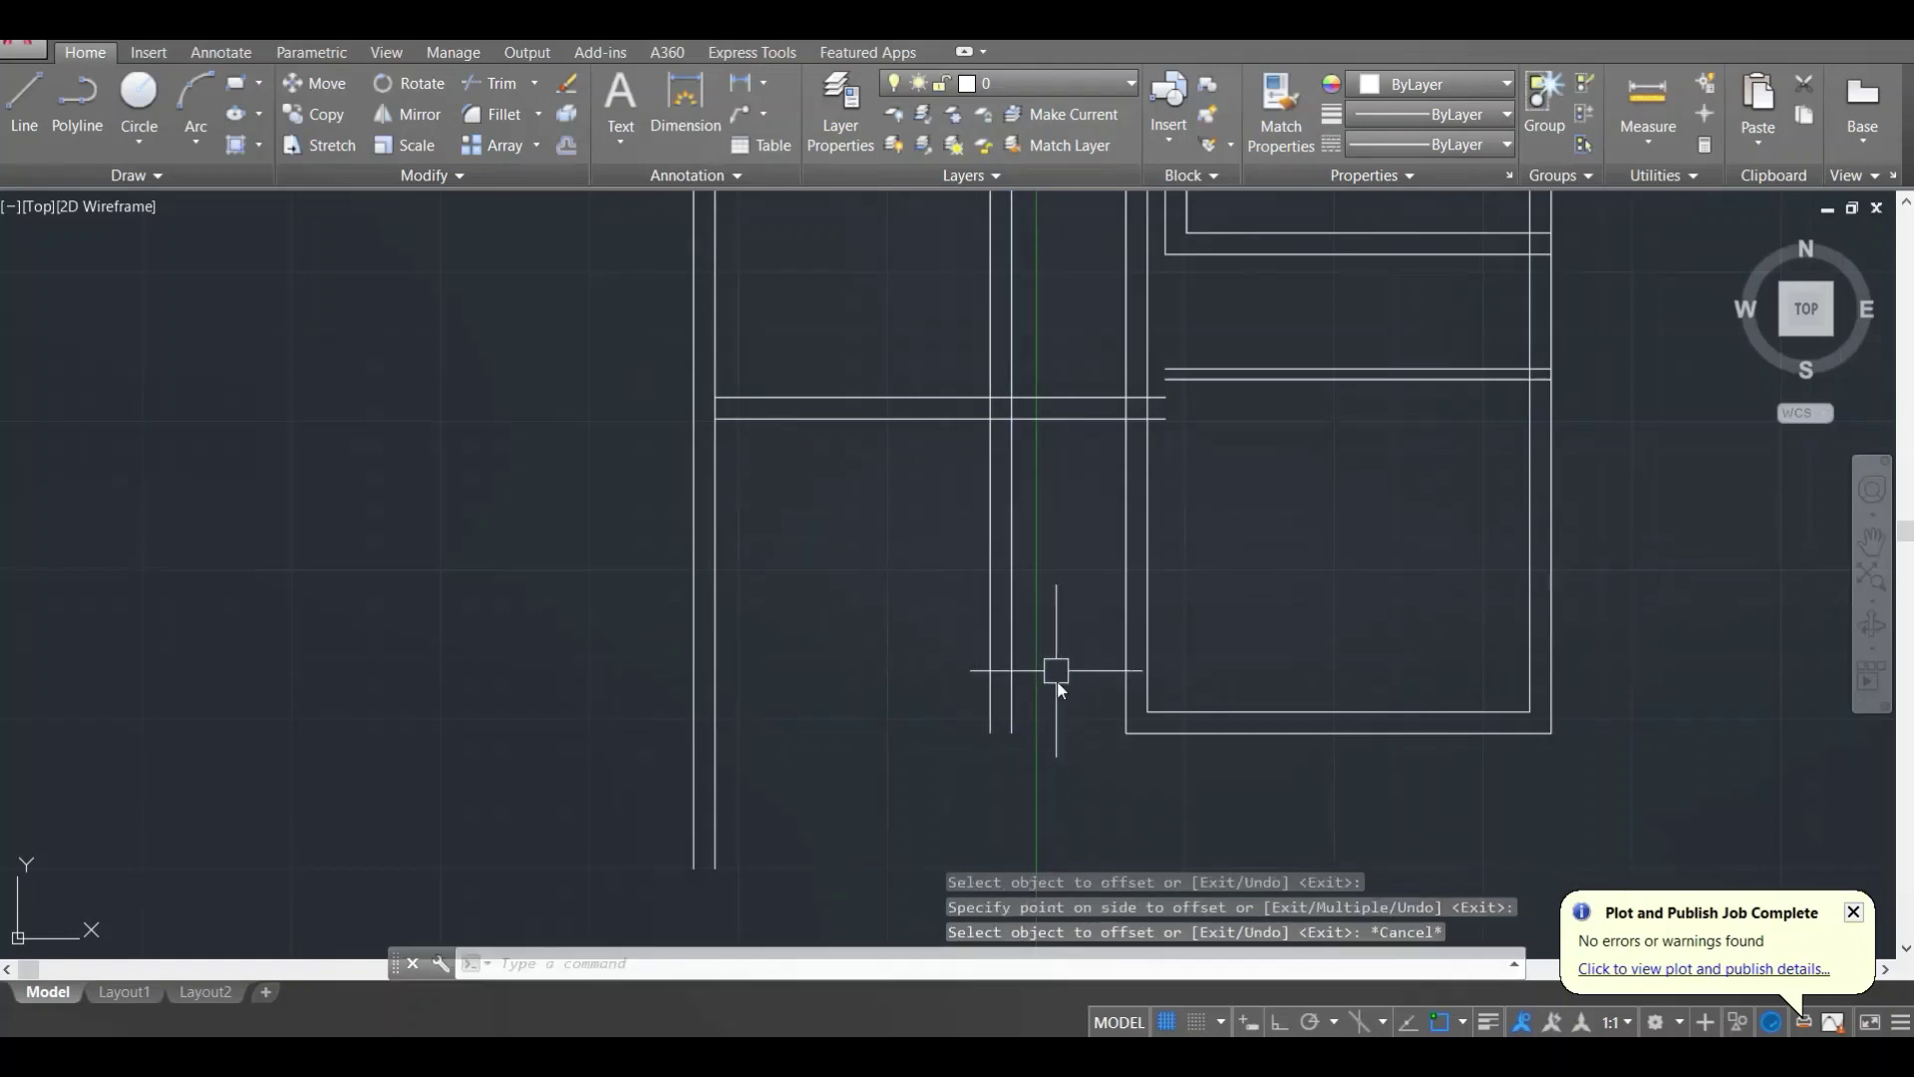
Step: Fillet the powder room's left wall lines with the drawing room's lower wall lines, closing the inner and outer lower-left corners at zero radius
{"action": "scroll", "coordinate": [1059, 716], "scroll_direction": "up", "scroll_amount": 2}
{"action": "type", "text": "f"}
{"action": "key", "text": "Return"}
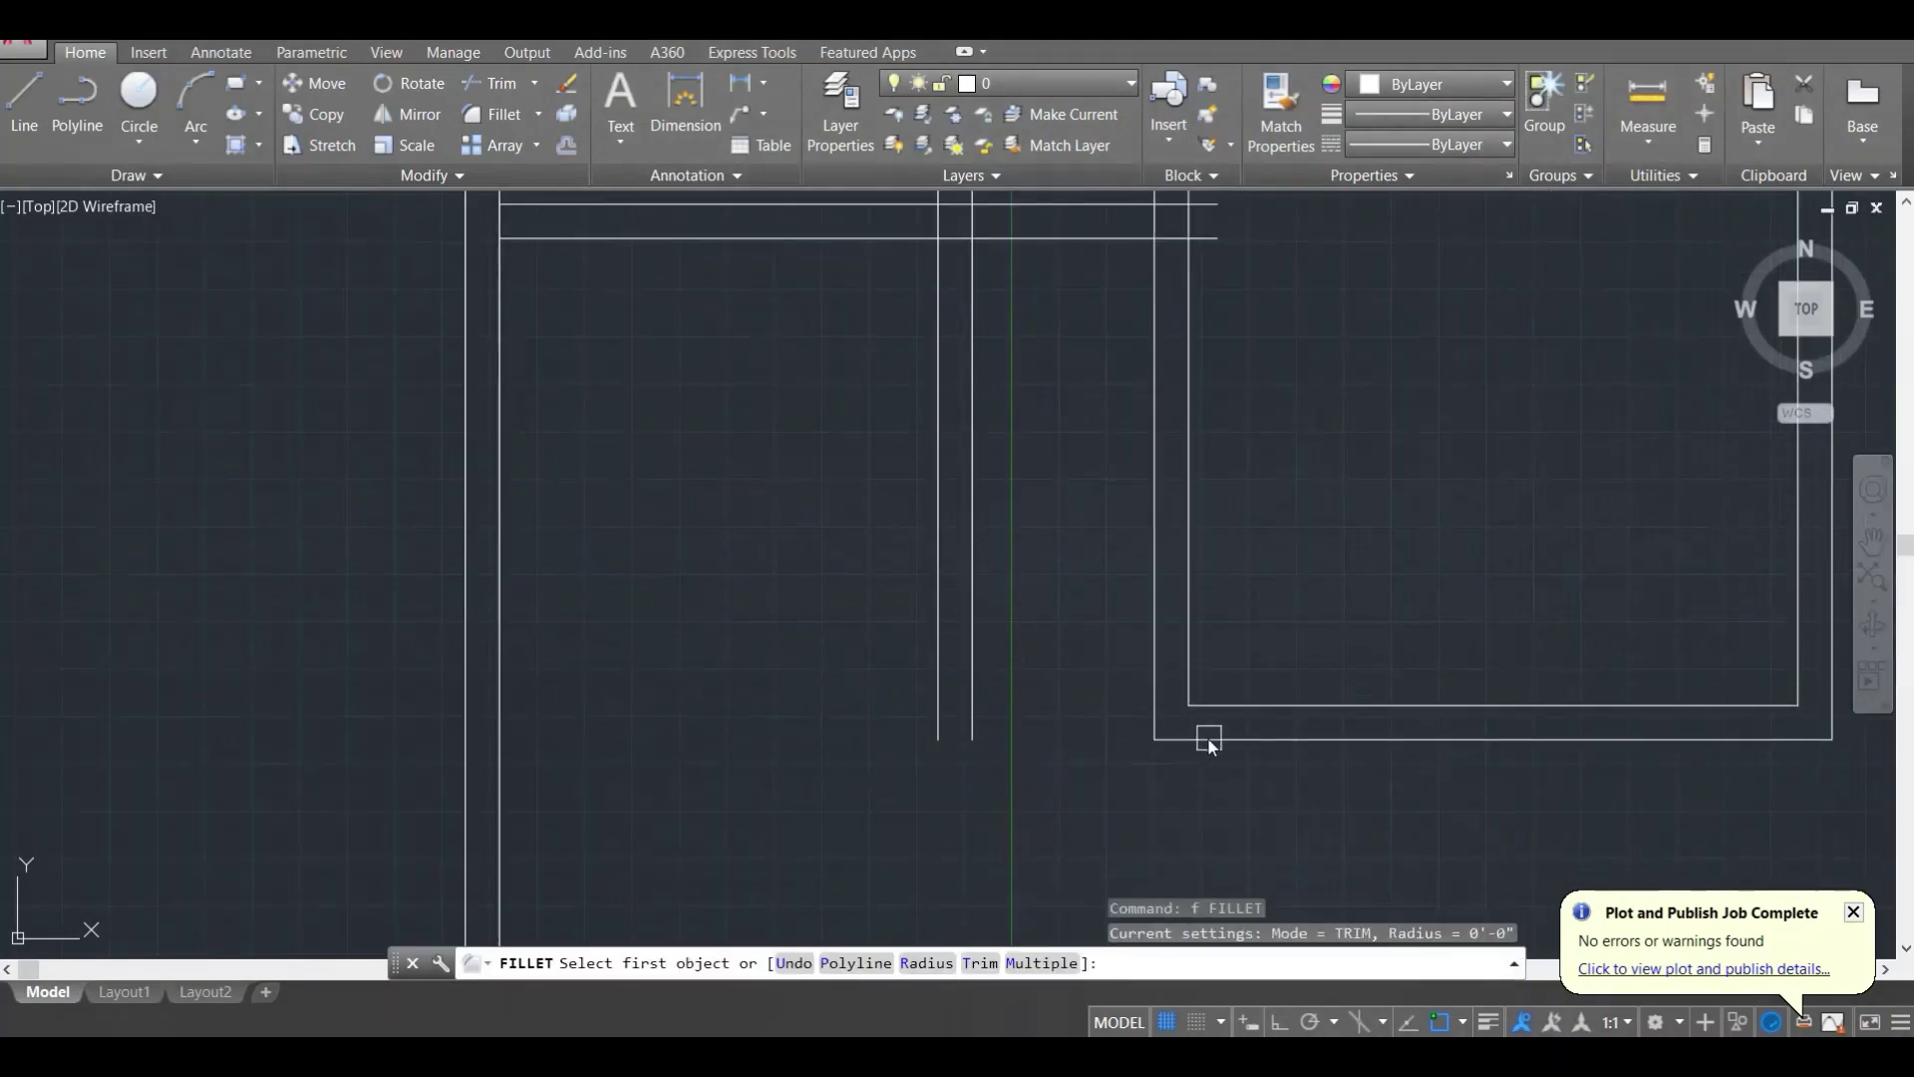
{"action": "left_click", "coordinate": [1208, 737]}
{"action": "left_click", "coordinate": [937, 686]}
{"action": "key", "text": "Return"}
{"action": "left_click", "coordinate": [987, 638]}
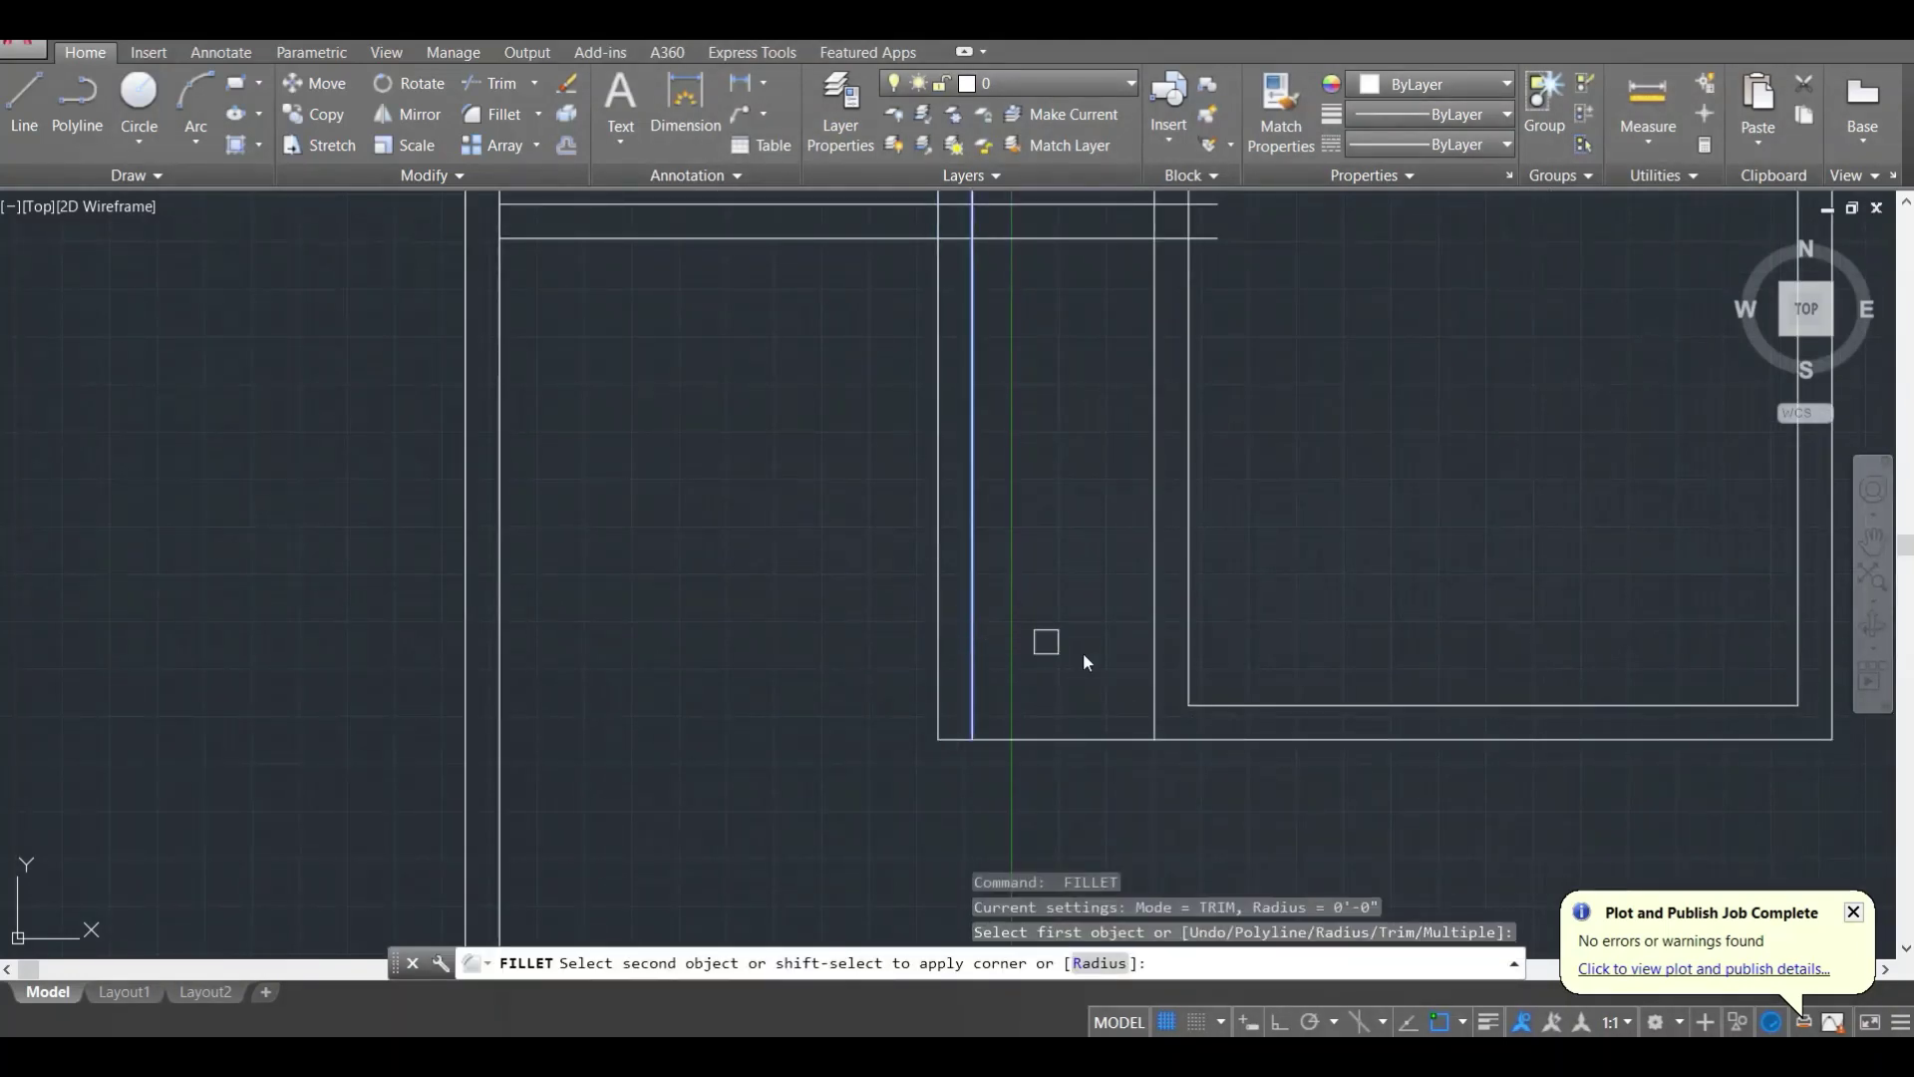
{"action": "key", "text": "Escape"}
{"action": "key", "text": "Escape"}
{"action": "middle_click_drag", "start_coordinate": [1081, 559], "coordinate": [1026, 632]}
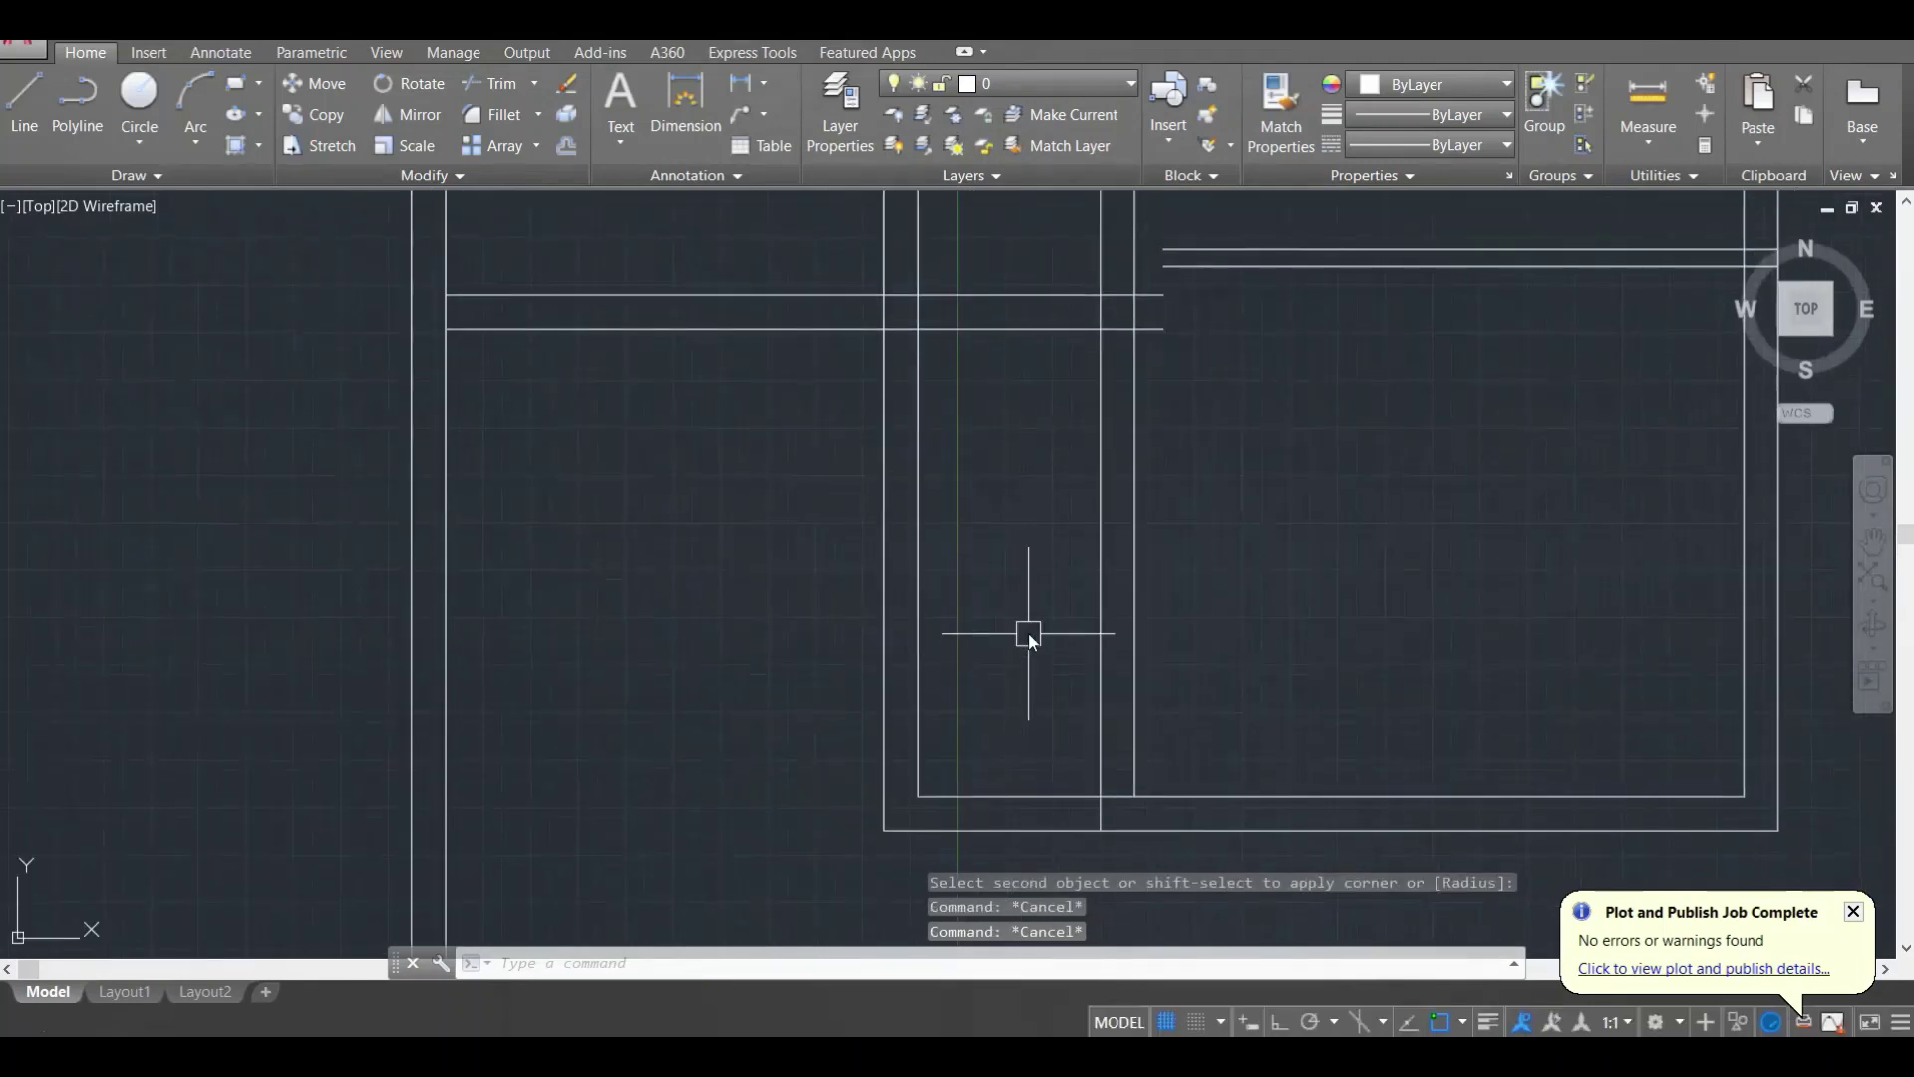
Step: Offset the powder room's lower inner wall line 4' upward
{"action": "key", "text": "Escape"}
{"action": "type", "text": "o"}
{"action": "key", "text": "Return"}
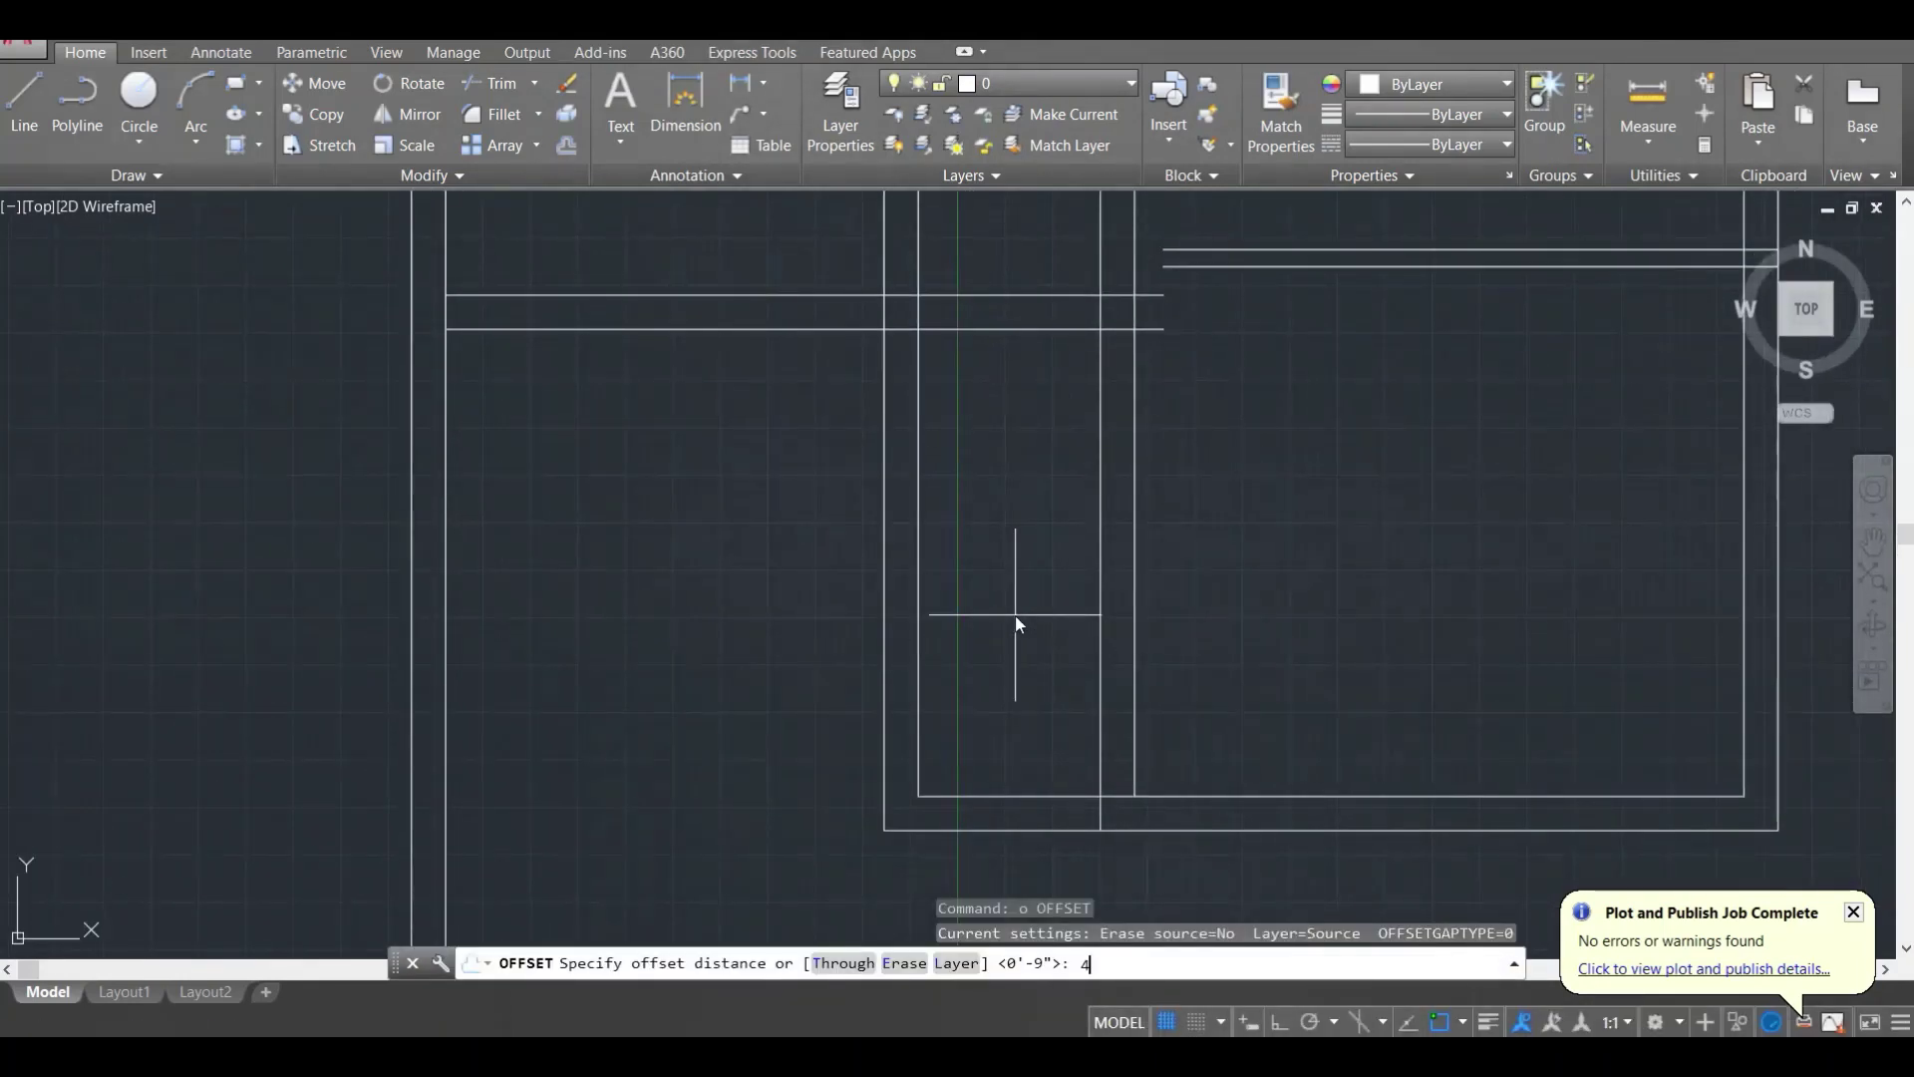
{"action": "key", "text": "Return"}
{"action": "left_click", "coordinate": [1011, 795]}
{"action": "left_click", "coordinate": [985, 616]}
{"action": "key", "text": "Escape"}
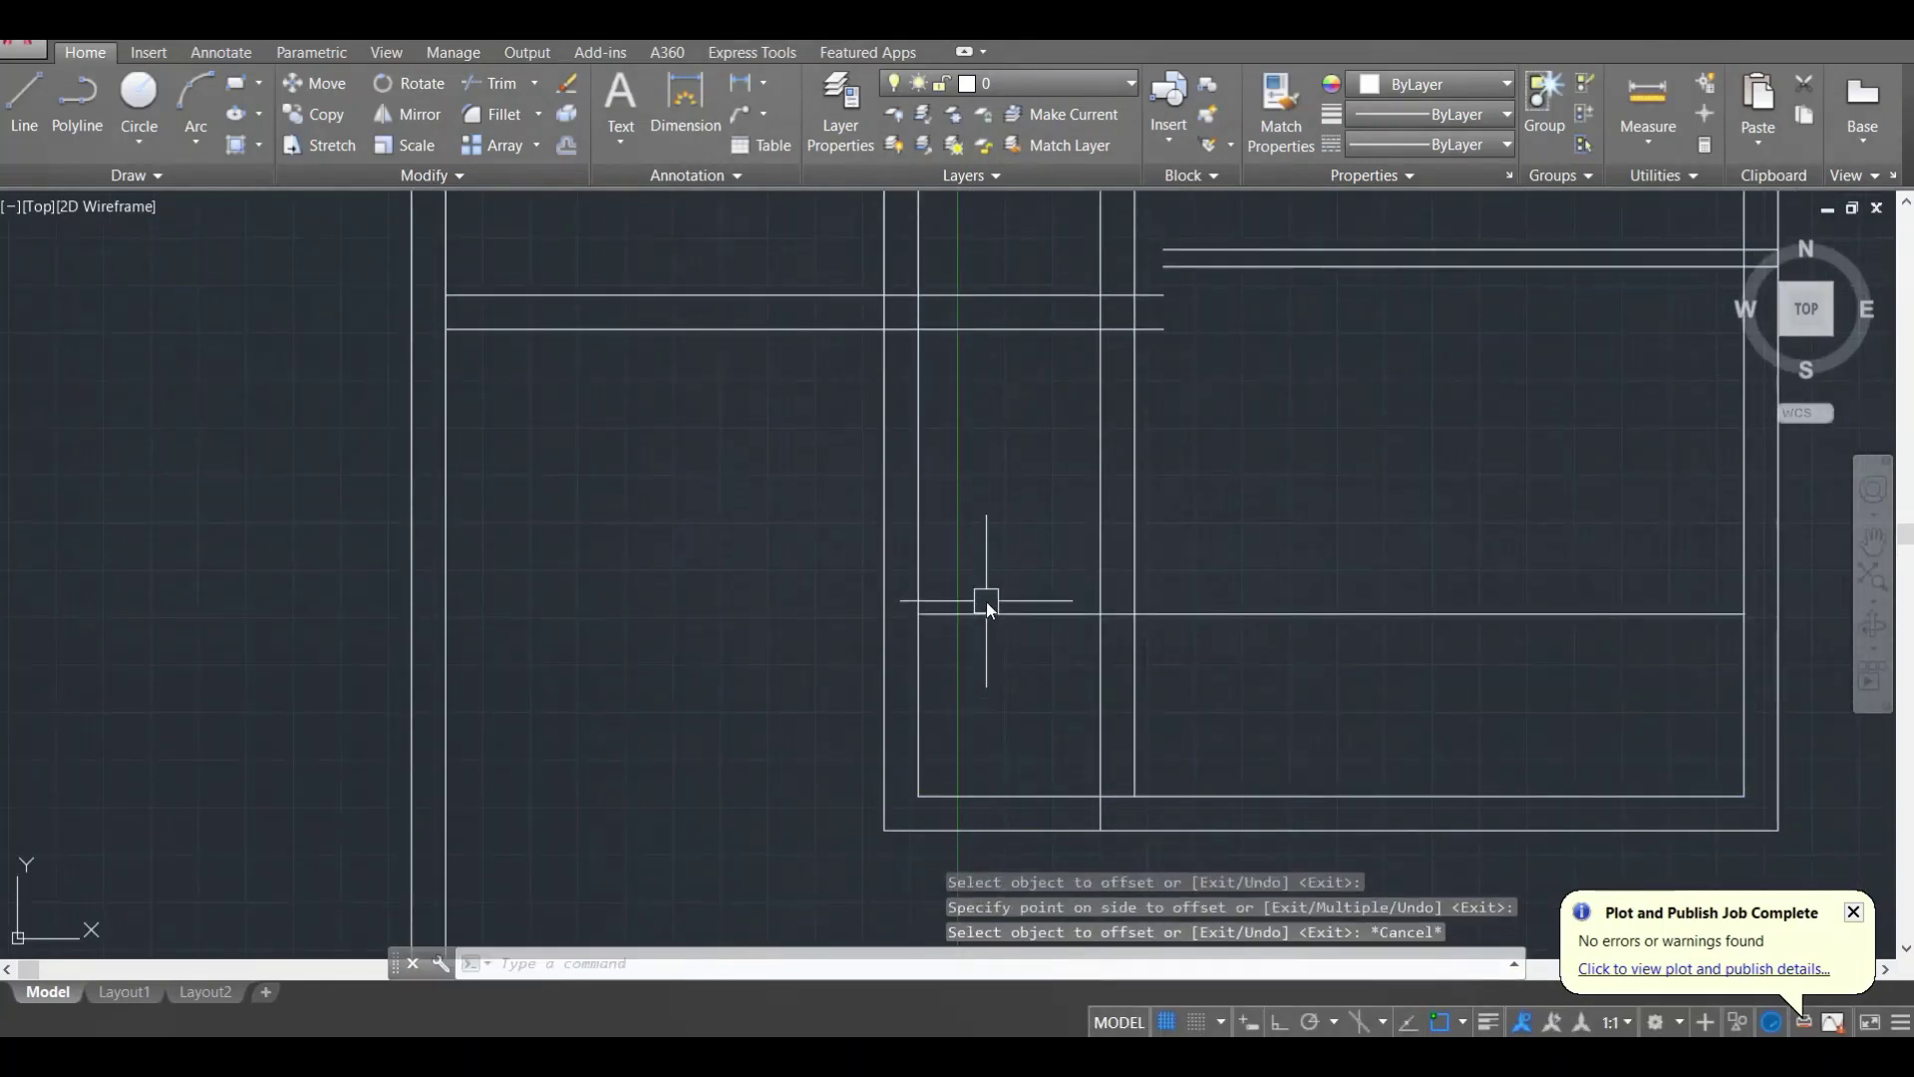
Step: Offset the powder room's new upper line 4.5" upward to form a partition wall
{"action": "type", "text": "O"}
{"action": "key", "text": "Return"}
{"action": "type", "text": "4."}
{"action": "key", "text": "Return"}
{"action": "left_click", "coordinate": [981, 614]}
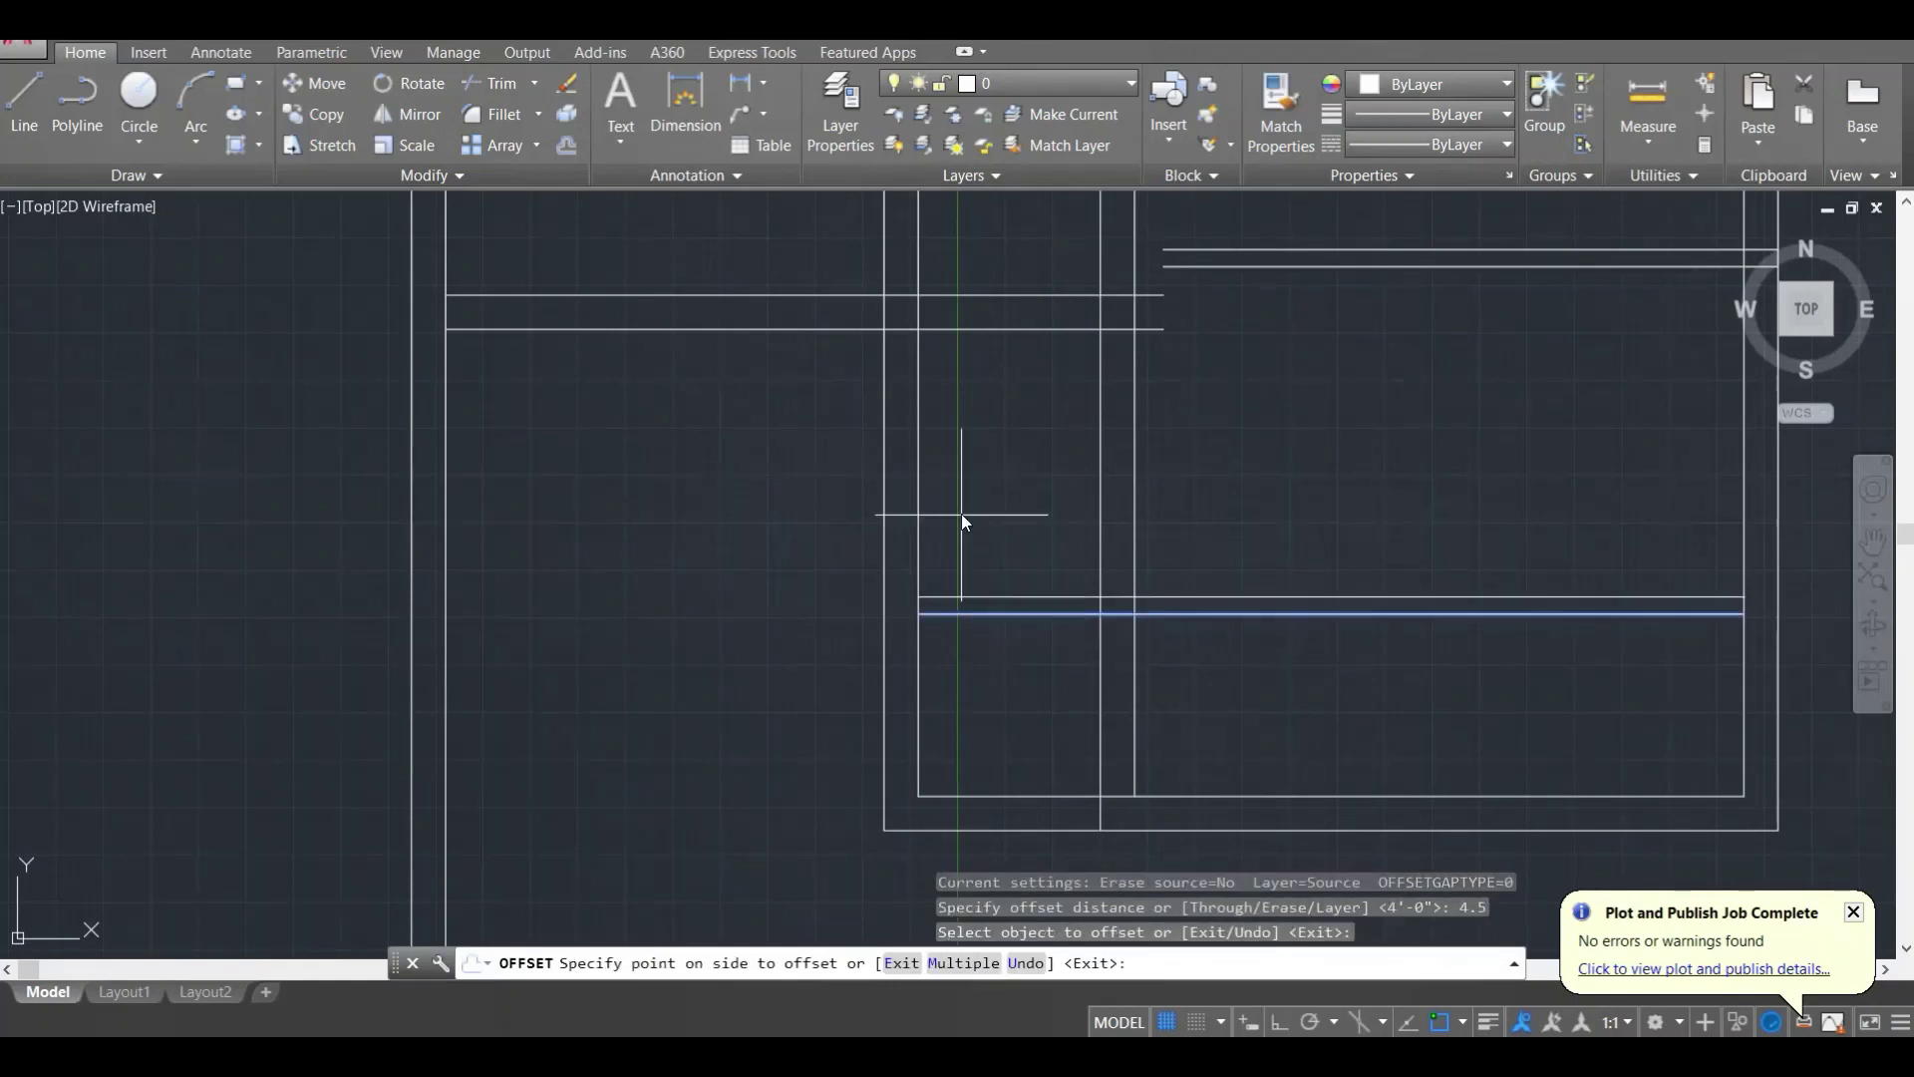
{"action": "left_click", "coordinate": [961, 514]}
{"action": "key", "text": "Escape"}
Step: Trim the powder room partition's two lines where they run across the drawing room
{"action": "type", "text": "tr"}
{"action": "key", "text": "Return"}
{"action": "key", "text": "Return"}
{"action": "left_click", "coordinate": [1400, 703]}
{"action": "left_click", "coordinate": [1298, 529]}
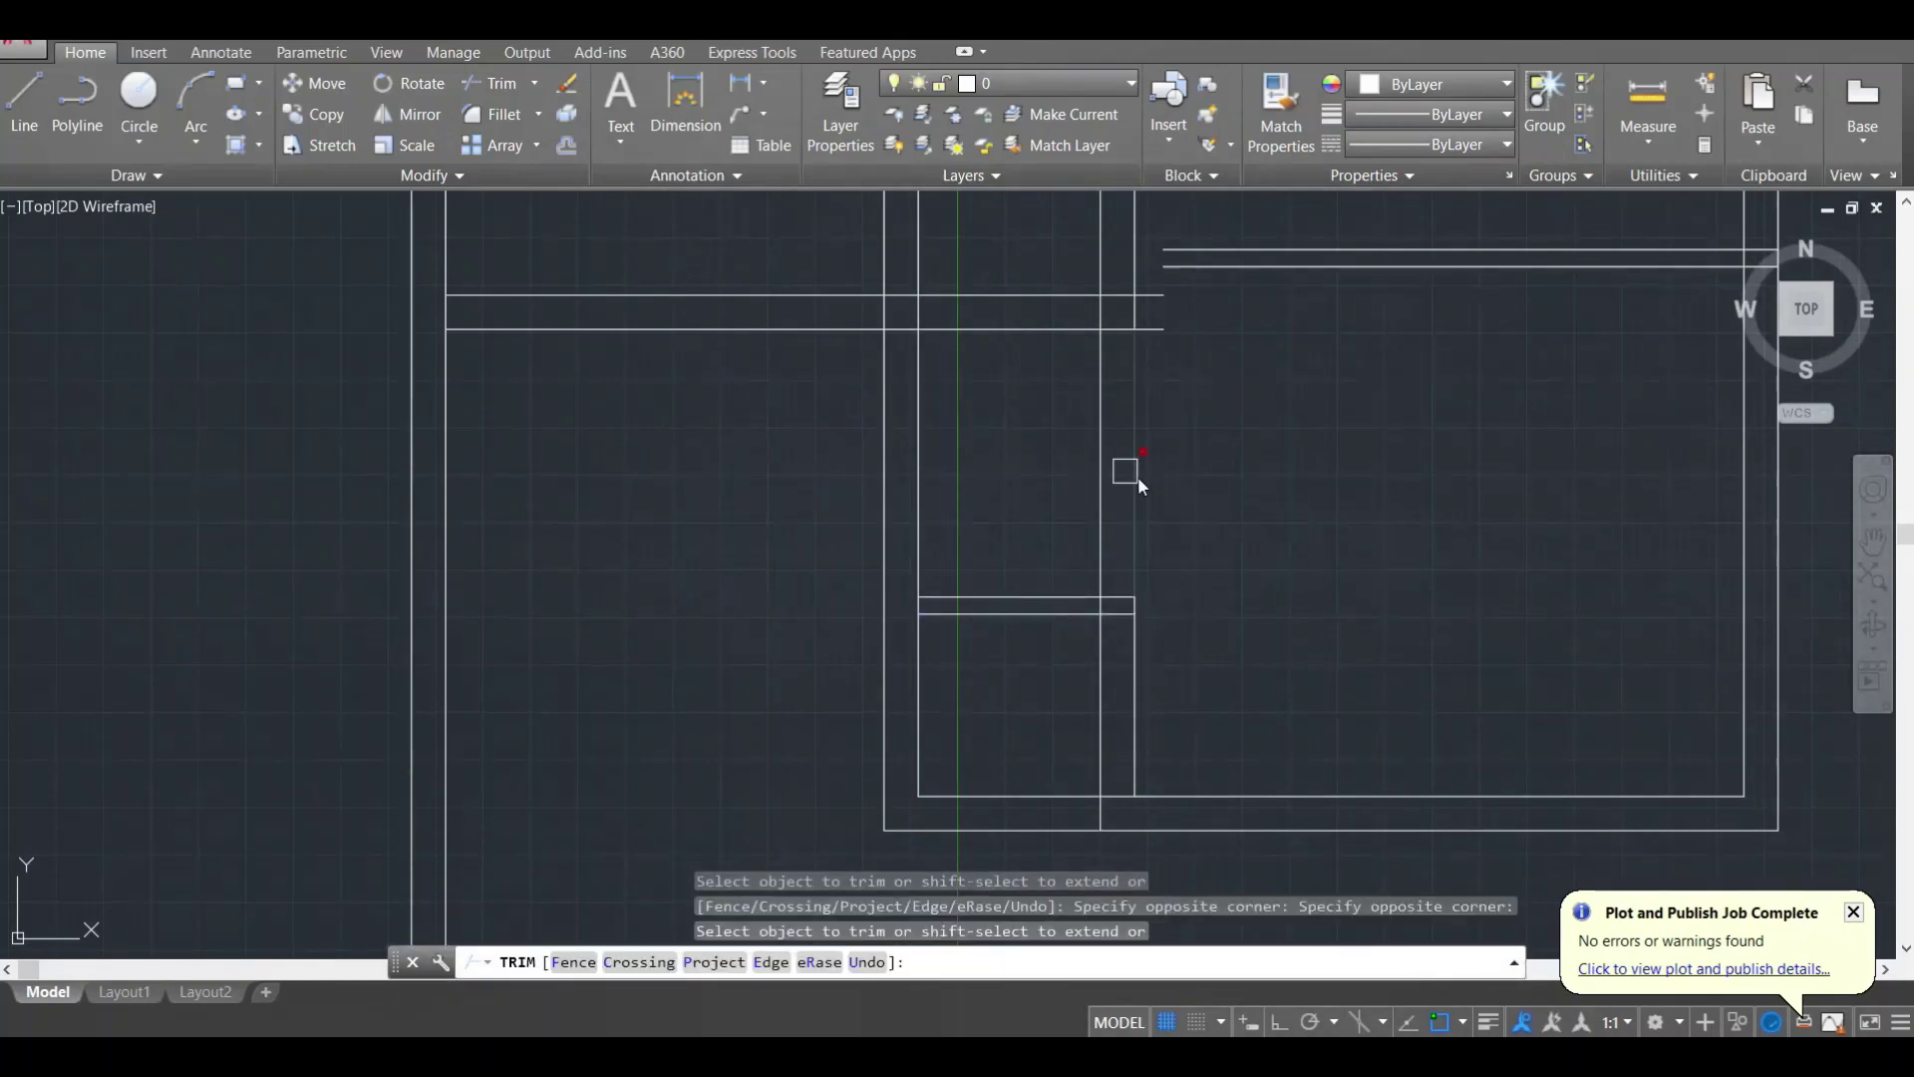
Step: Trim the lounge's lower wall lines across the passage above the powder room, and the extra vertical lines through the lounge
{"action": "middle_click_drag", "start_coordinate": [1077, 427], "coordinate": [1067, 564]}
{"action": "scroll", "coordinate": [1061, 538], "scroll_direction": "down", "scroll_amount": 9}
{"action": "middle_click_drag", "start_coordinate": [1342, 520], "coordinate": [864, 487]}
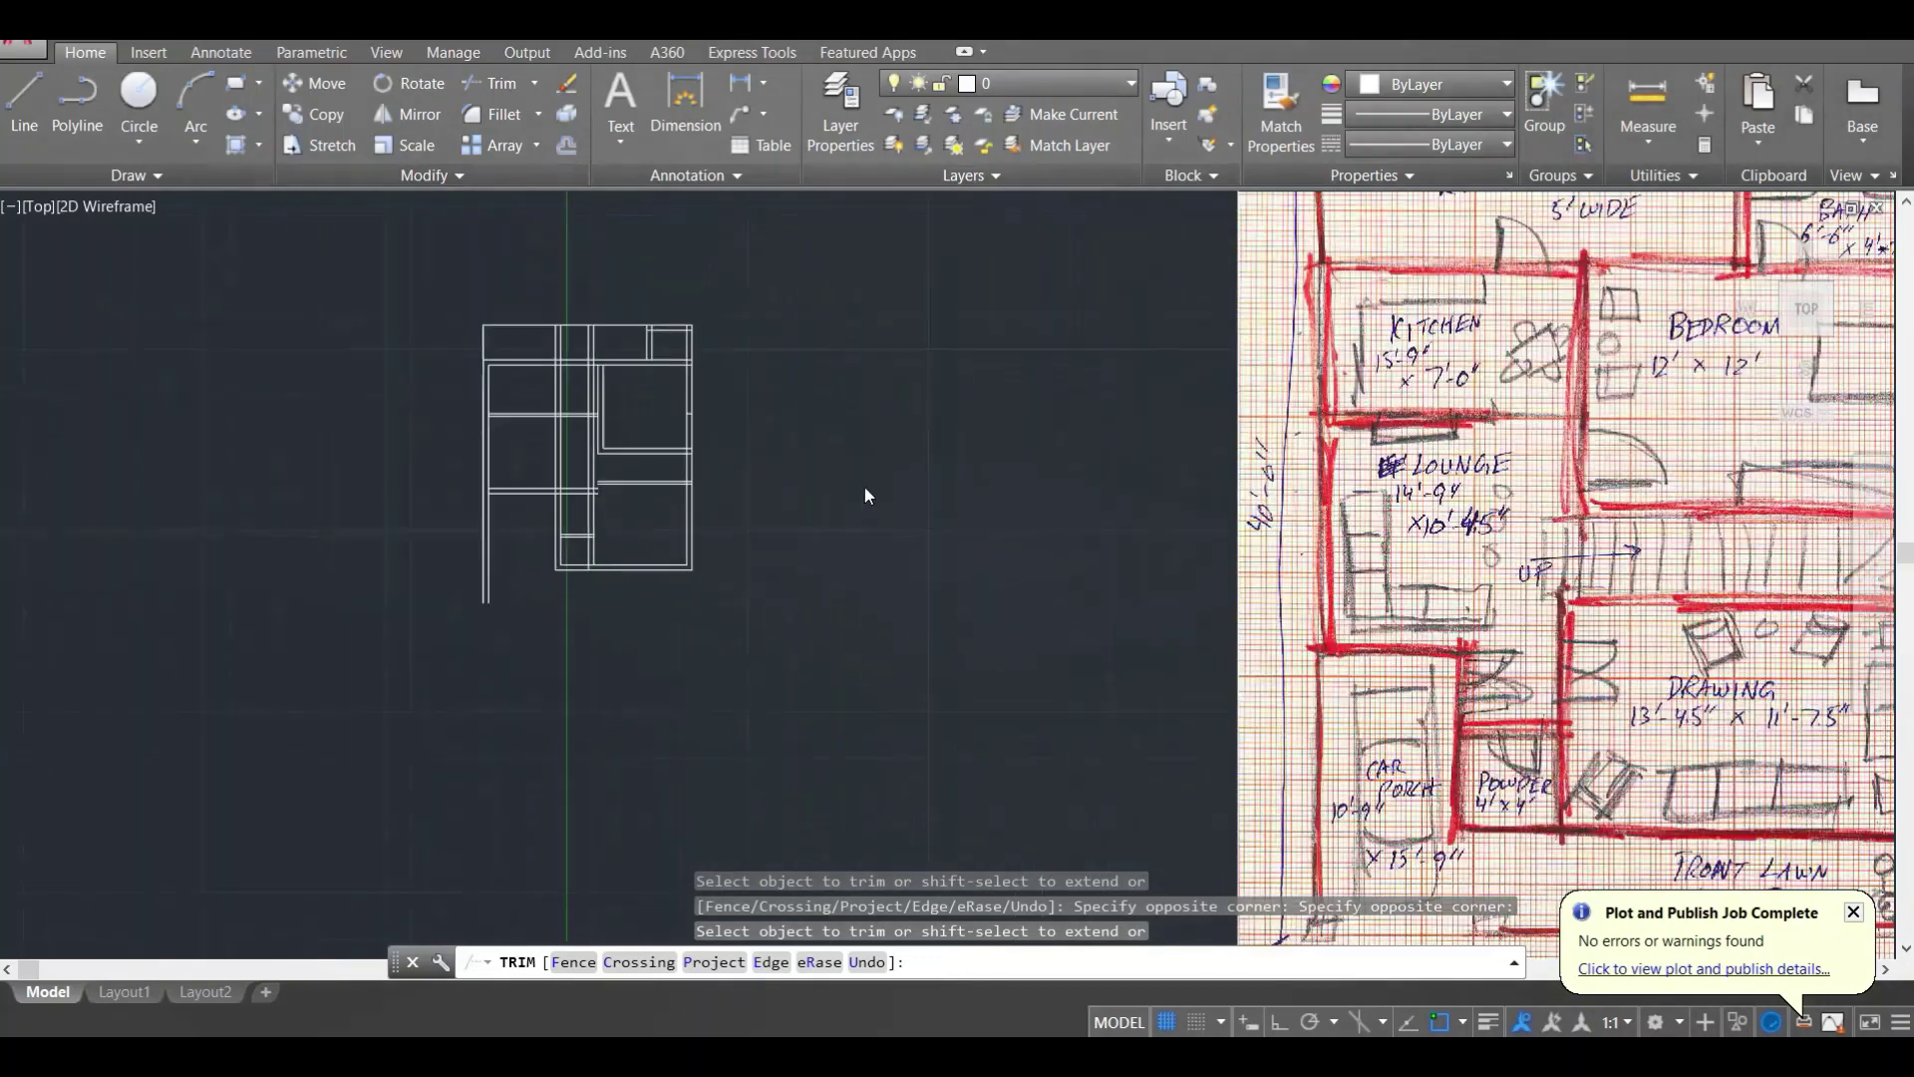
{"action": "scroll", "coordinate": [593, 496], "scroll_direction": "up", "scroll_amount": 8}
{"action": "middle_click_drag", "start_coordinate": [478, 488], "coordinate": [641, 524]}
{"action": "left_click", "coordinate": [662, 568]}
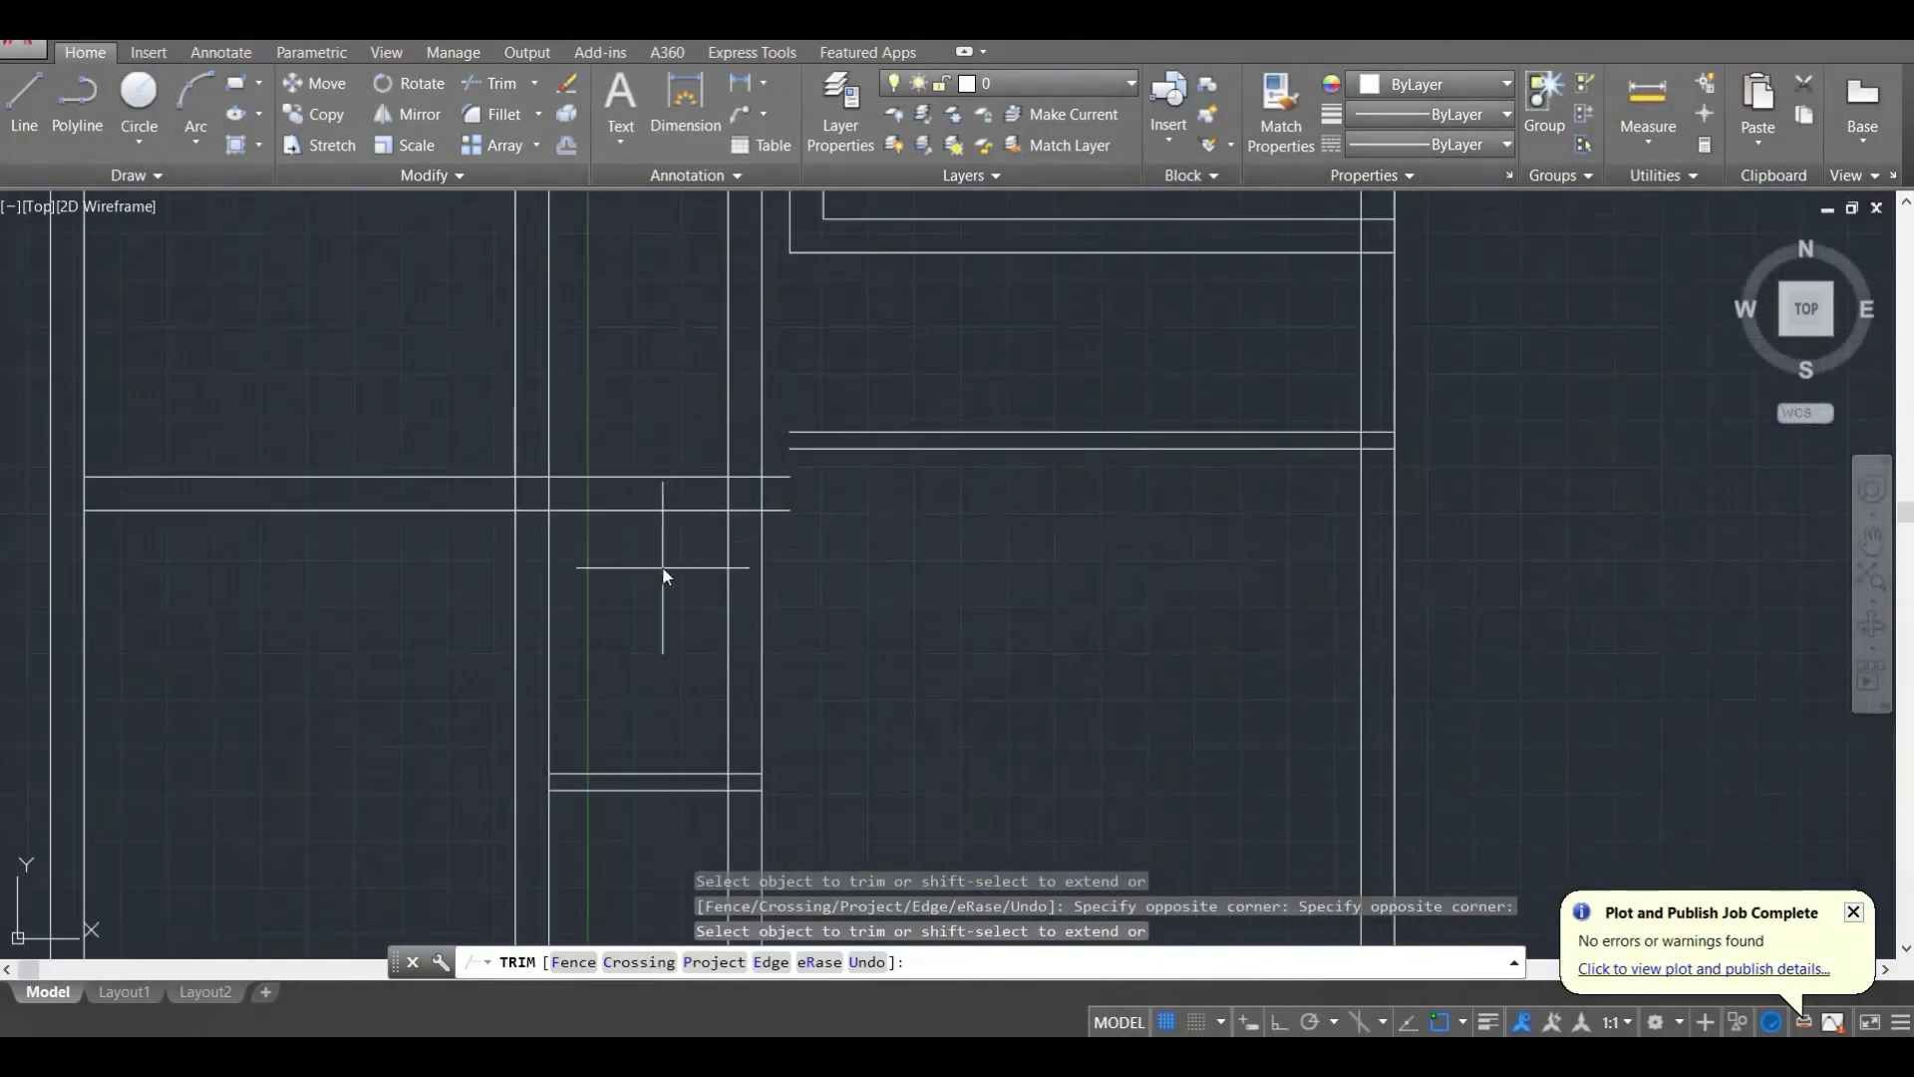
{"action": "left_click", "coordinate": [641, 405]}
{"action": "scroll", "coordinate": [663, 389], "scroll_direction": "down", "scroll_amount": 2}
{"action": "mouse_move", "coordinate": [666, 383]}
{"action": "middle_mouse_down"}
{"action": "mouse_move", "coordinate": [778, 558]}
{"action": "mouse_move", "coordinate": [926, 690]}
{"action": "middle_mouse_up"}
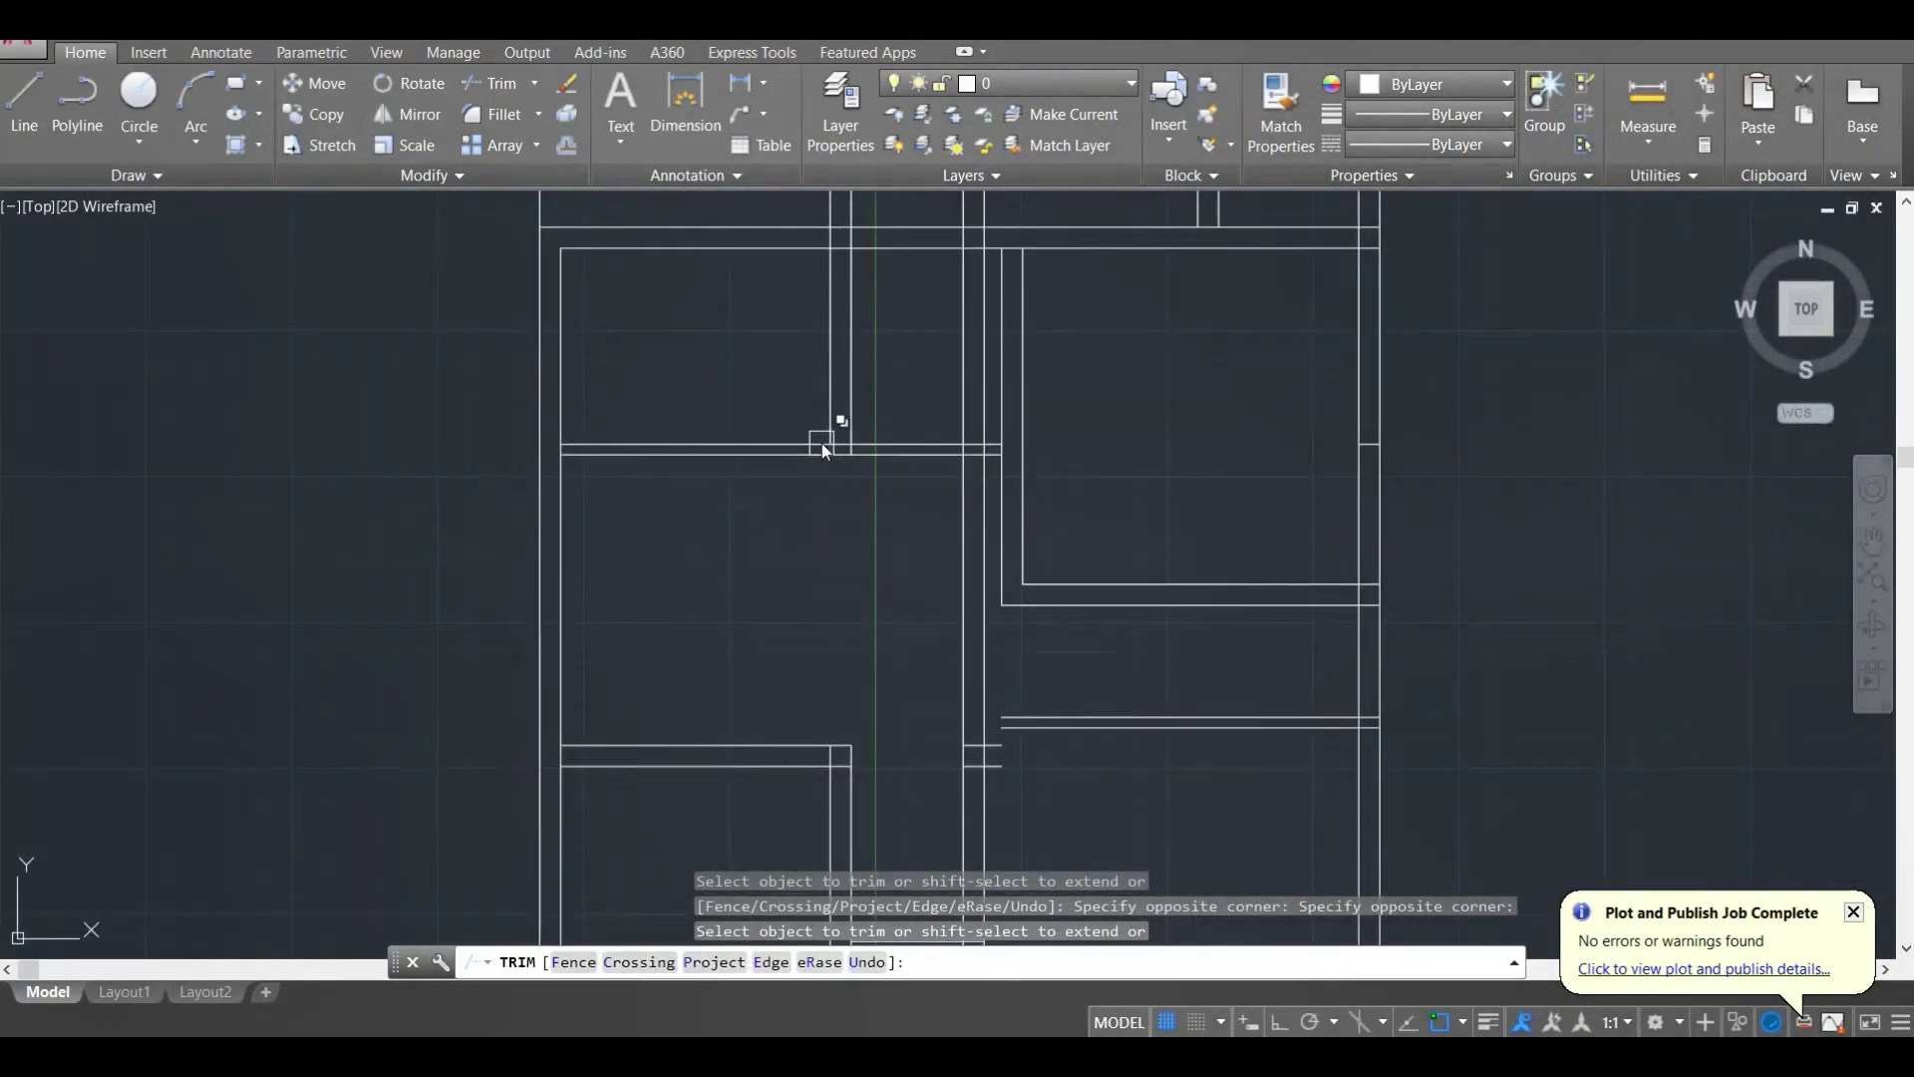
{"action": "scroll", "coordinate": [798, 504], "scroll_direction": "down", "scroll_amount": 5}
{"action": "key", "text": "Escape"}
{"action": "middle_click_drag", "start_coordinate": [470, 389], "coordinate": [738, 598]}
{"action": "key", "text": "Escape"}
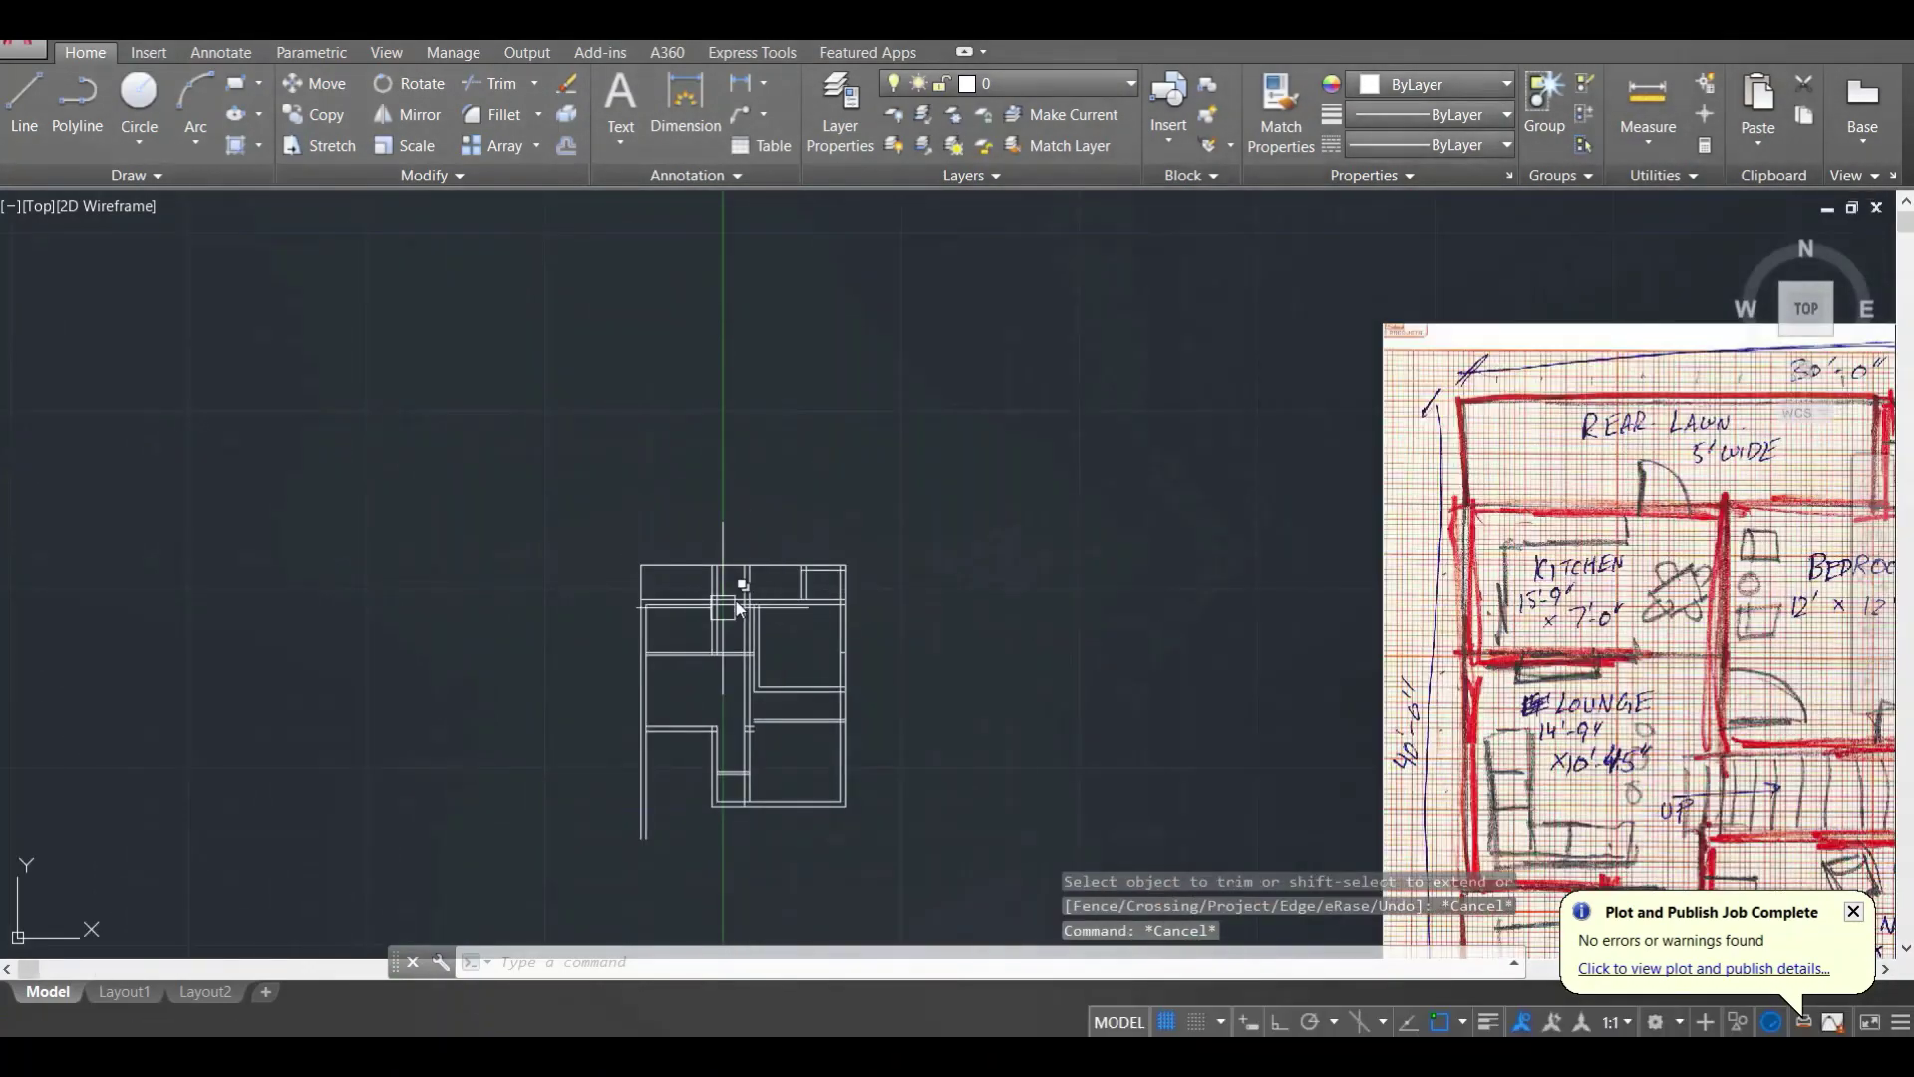
Step: Erase the two leftover vertical wall lines running through the kitchen and rear lawn
{"action": "scroll", "coordinate": [690, 638], "scroll_direction": "up", "scroll_amount": 8}
{"action": "left_click", "coordinate": [918, 609]}
{"action": "left_click", "coordinate": [782, 576]}
{"action": "key", "text": "Delete"}
{"action": "scroll", "coordinate": [902, 498], "scroll_direction": "down", "scroll_amount": 4}
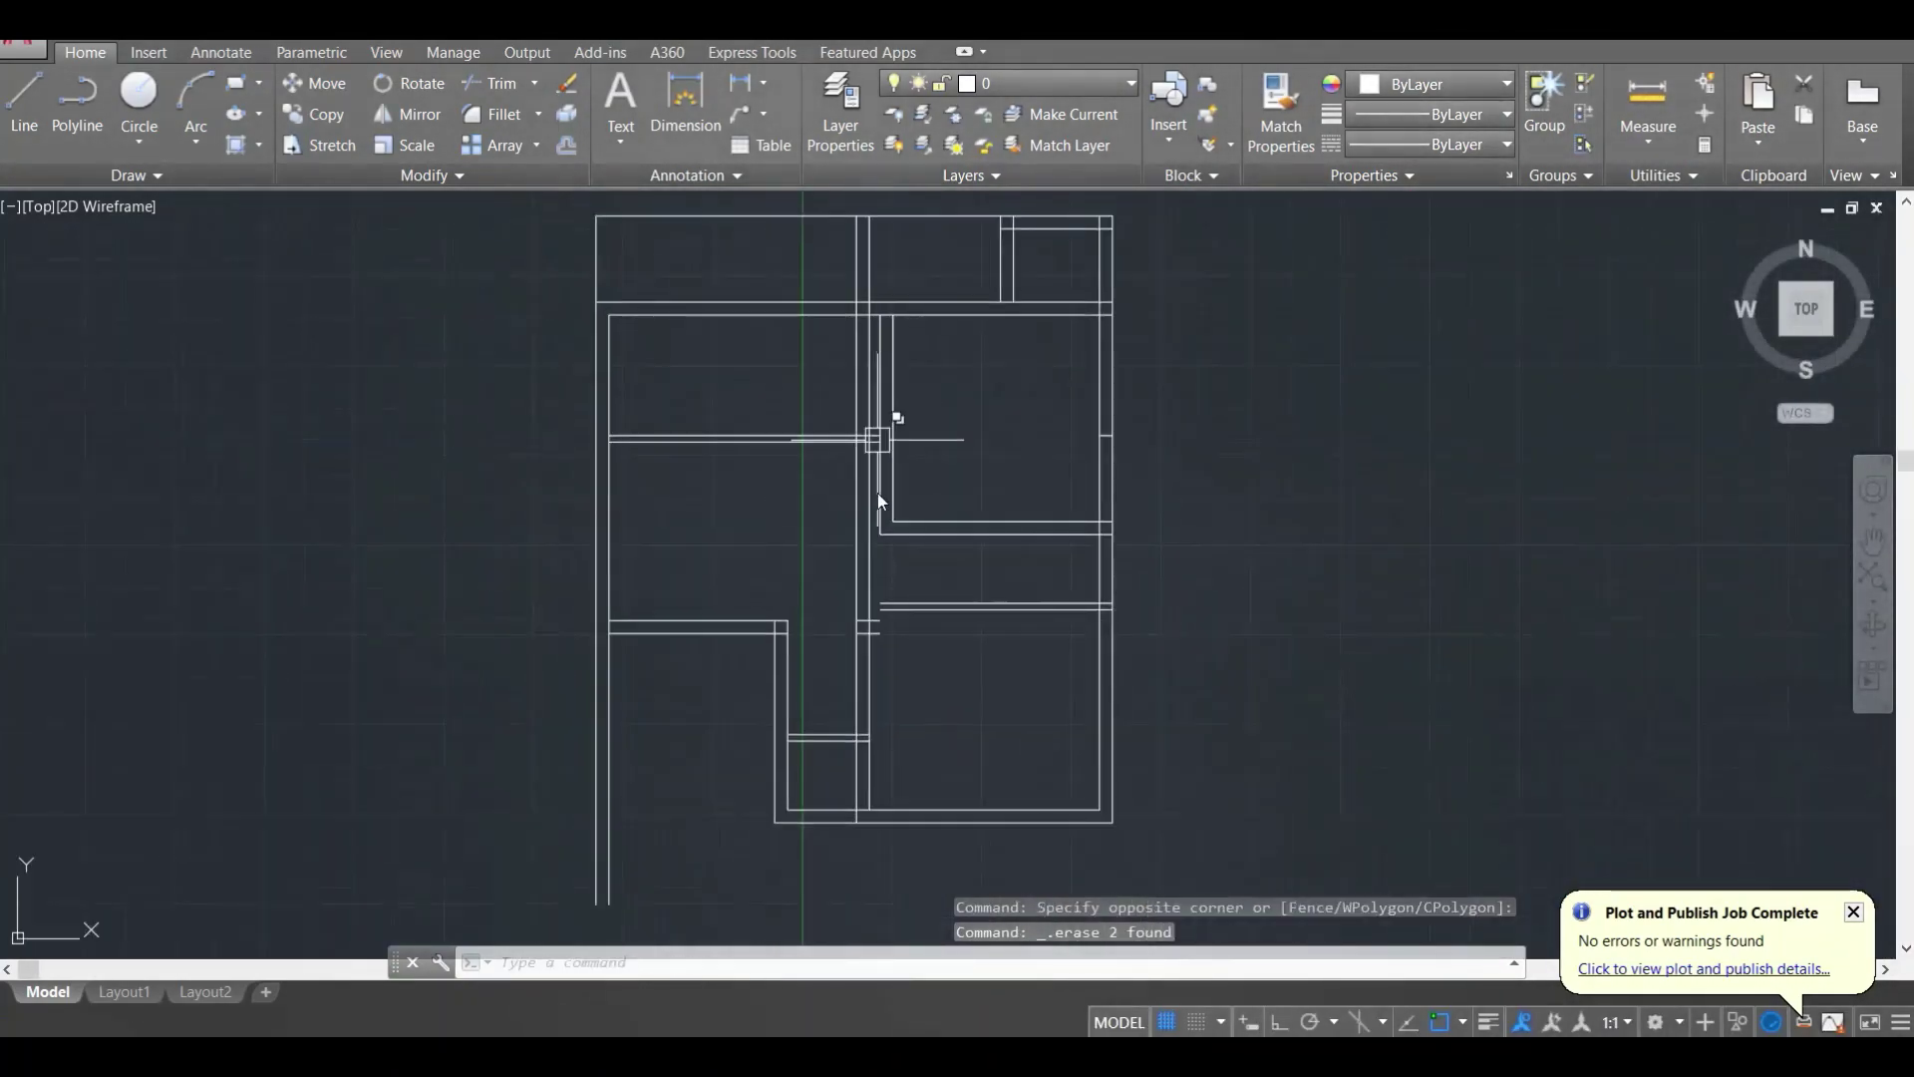
Step: Fillet the drawing room's upper-left wall corner, joining both the inner and the outer pairs of lines at zero radius
{"action": "scroll", "coordinate": [882, 562], "scroll_direction": "up", "scroll_amount": 5}
{"action": "key", "text": "Escape"}
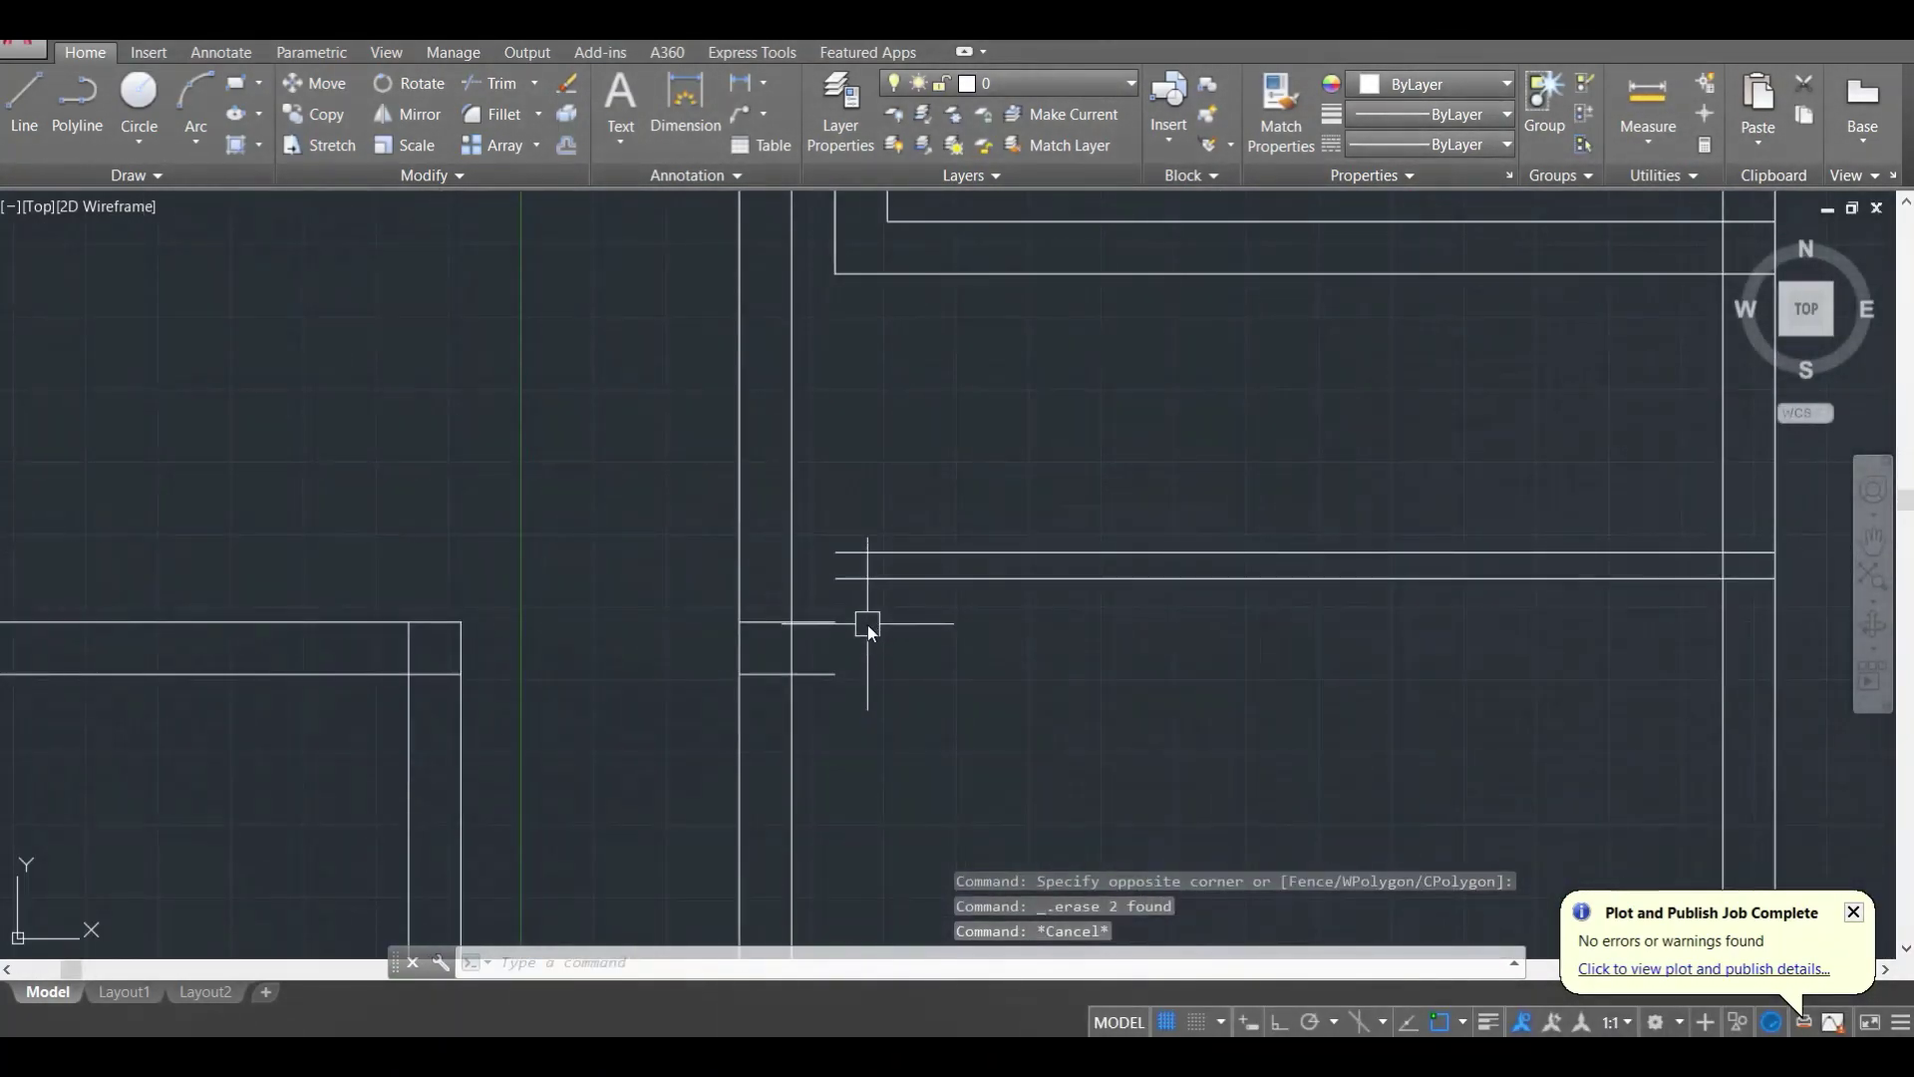
{"action": "type", "text": "f"}
{"action": "key", "text": "Return"}
{"action": "left_click", "coordinate": [904, 584]}
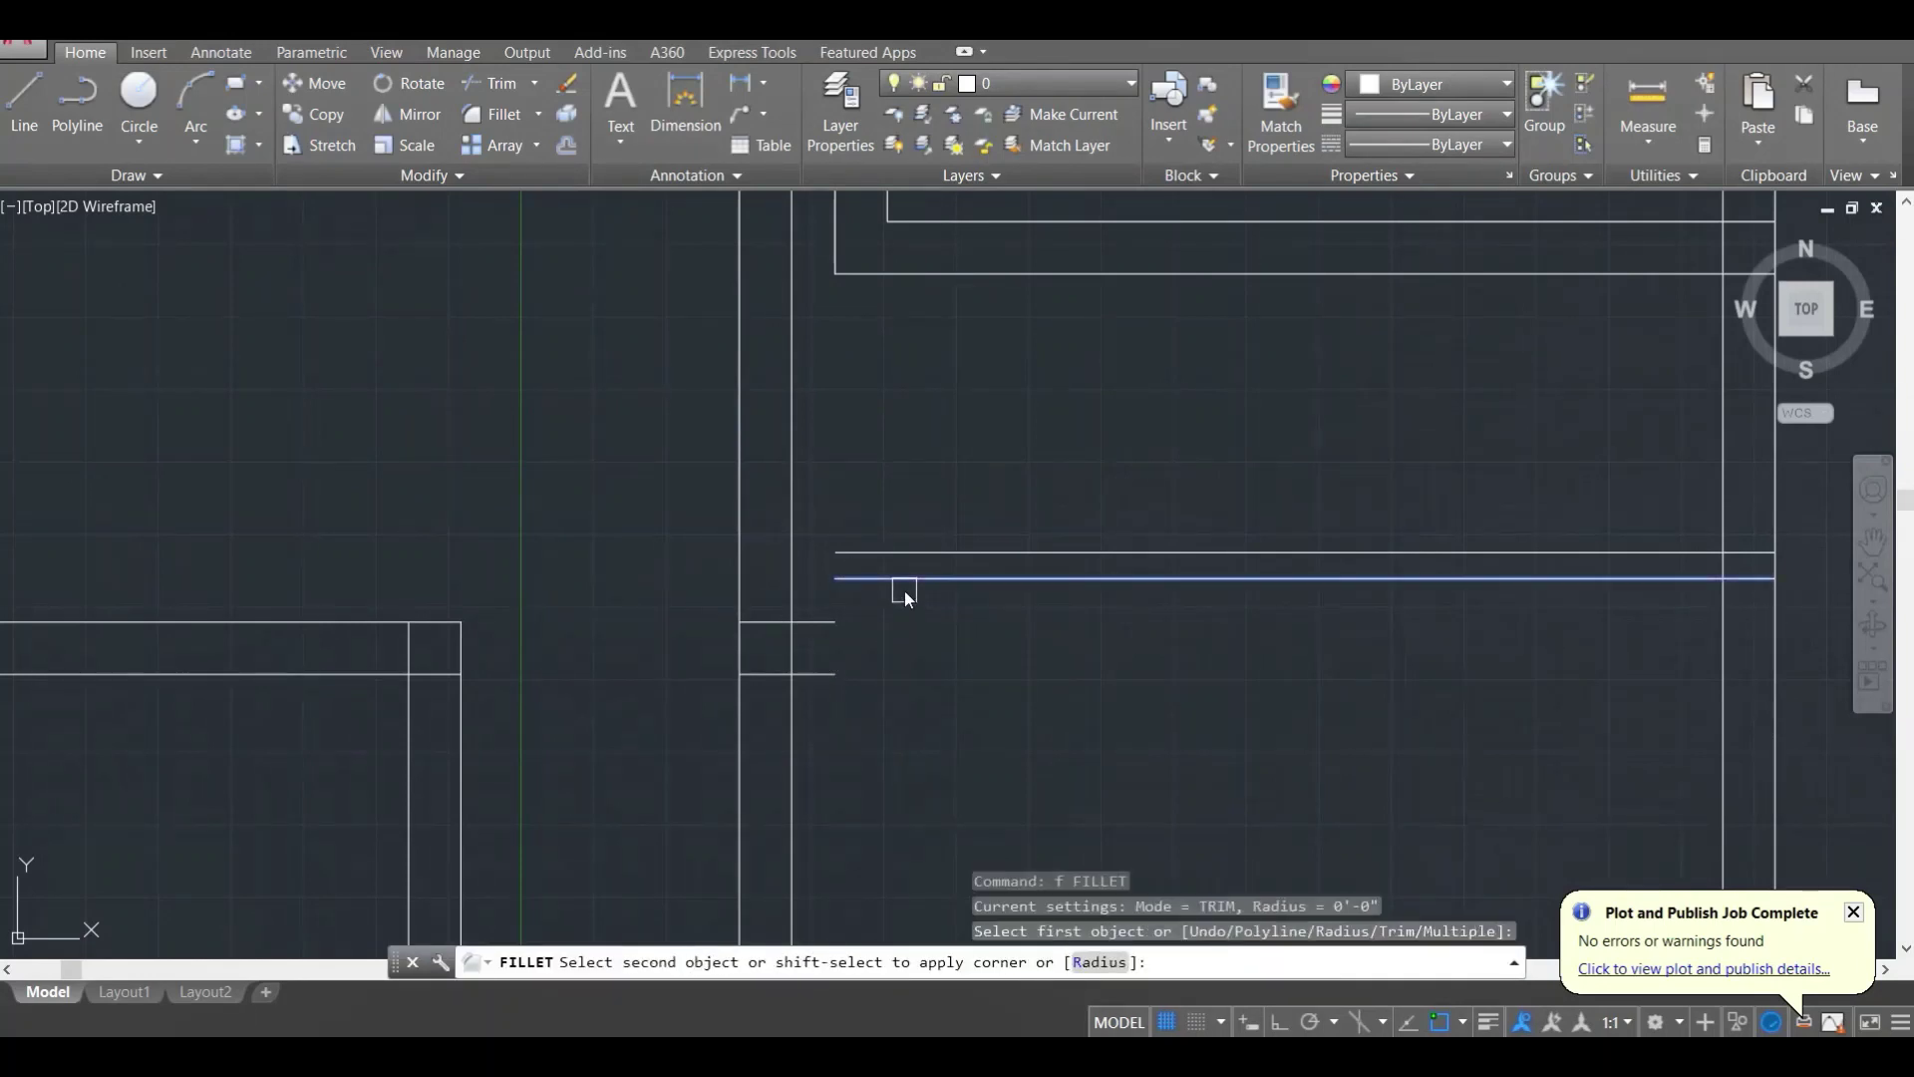
{"action": "left_click", "coordinate": [803, 756]}
{"action": "key", "text": "Return"}
{"action": "left_click", "coordinate": [737, 767]}
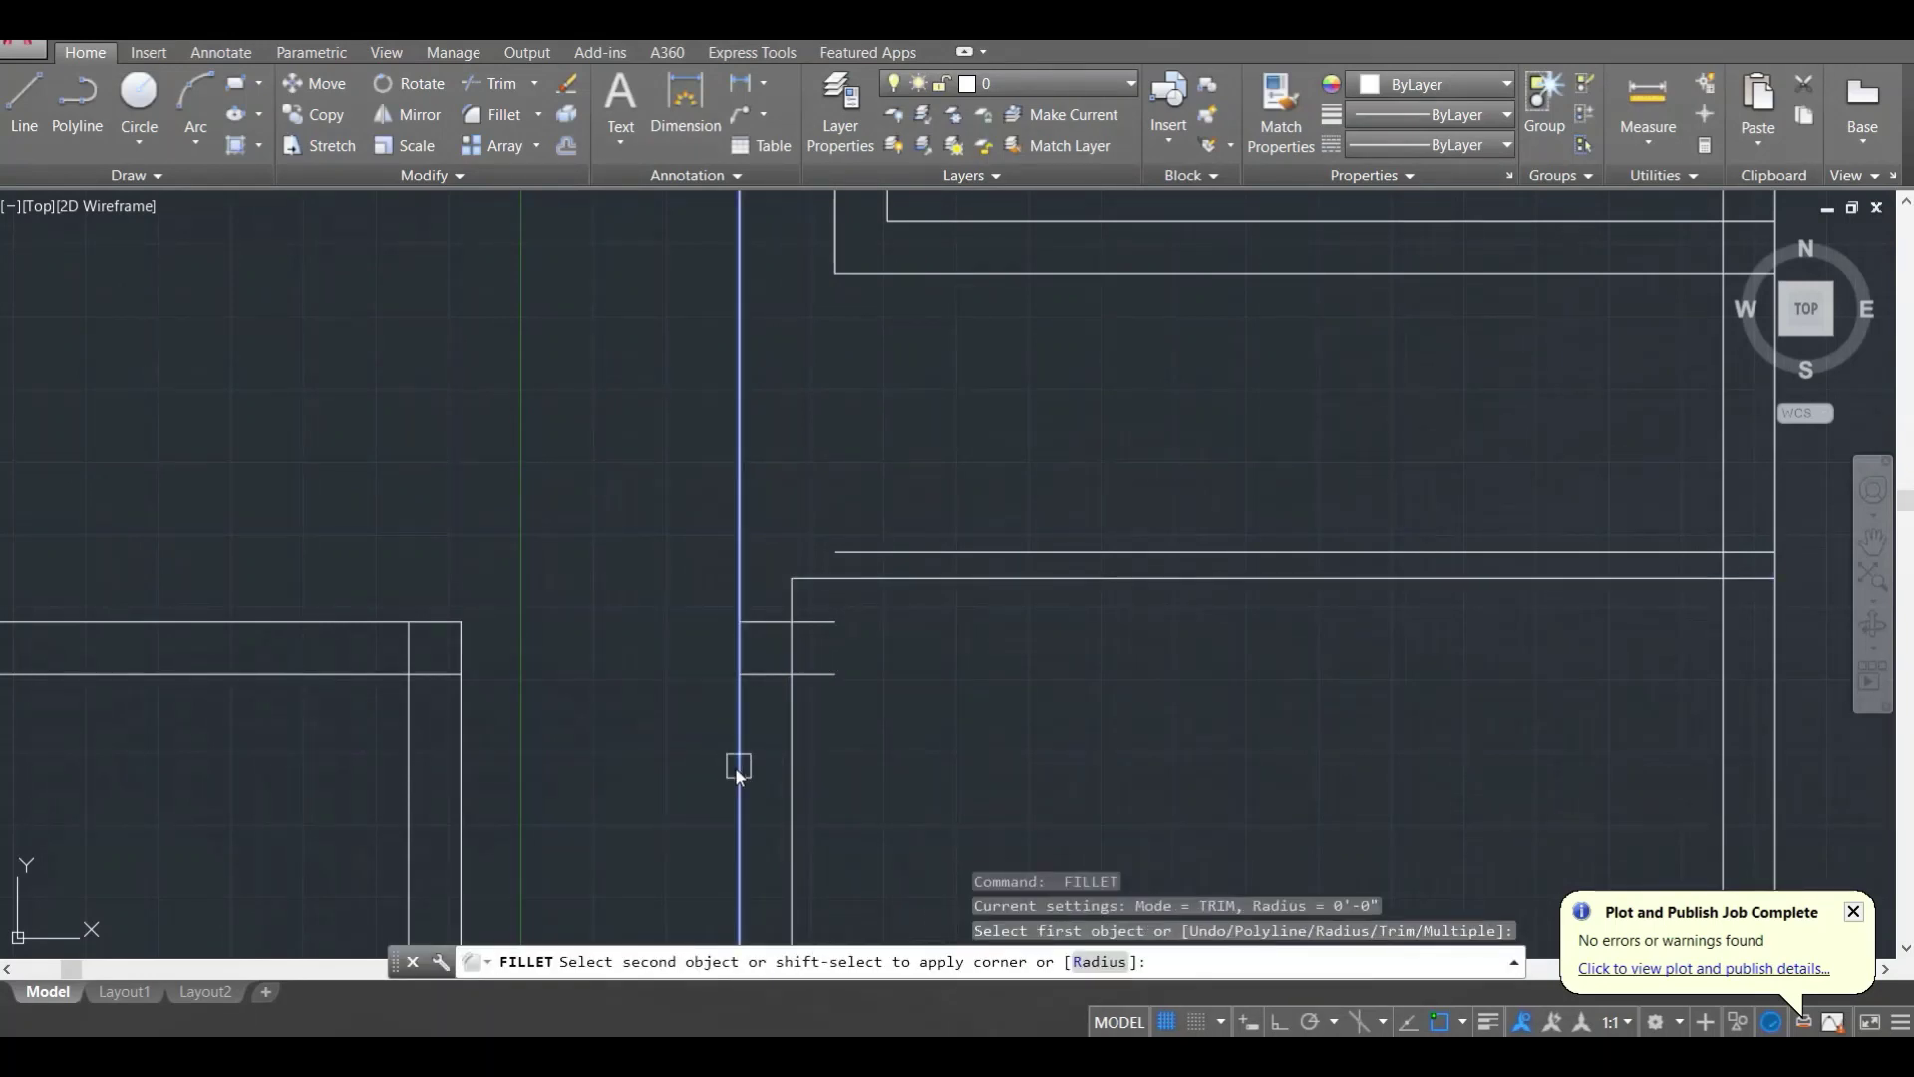
{"action": "left_click", "coordinate": [889, 558]}
{"action": "key", "text": "Escape"}
{"action": "key", "text": "Escape"}
Step: Erase the two short leftover wall lines crossing the drawing room's left wall
{"action": "left_click", "coordinate": [714, 595]}
{"action": "left_click", "coordinate": [1025, 742]}
{"action": "key", "text": "Delete"}
{"action": "scroll", "coordinate": [964, 667], "scroll_direction": "down", "scroll_amount": 5}
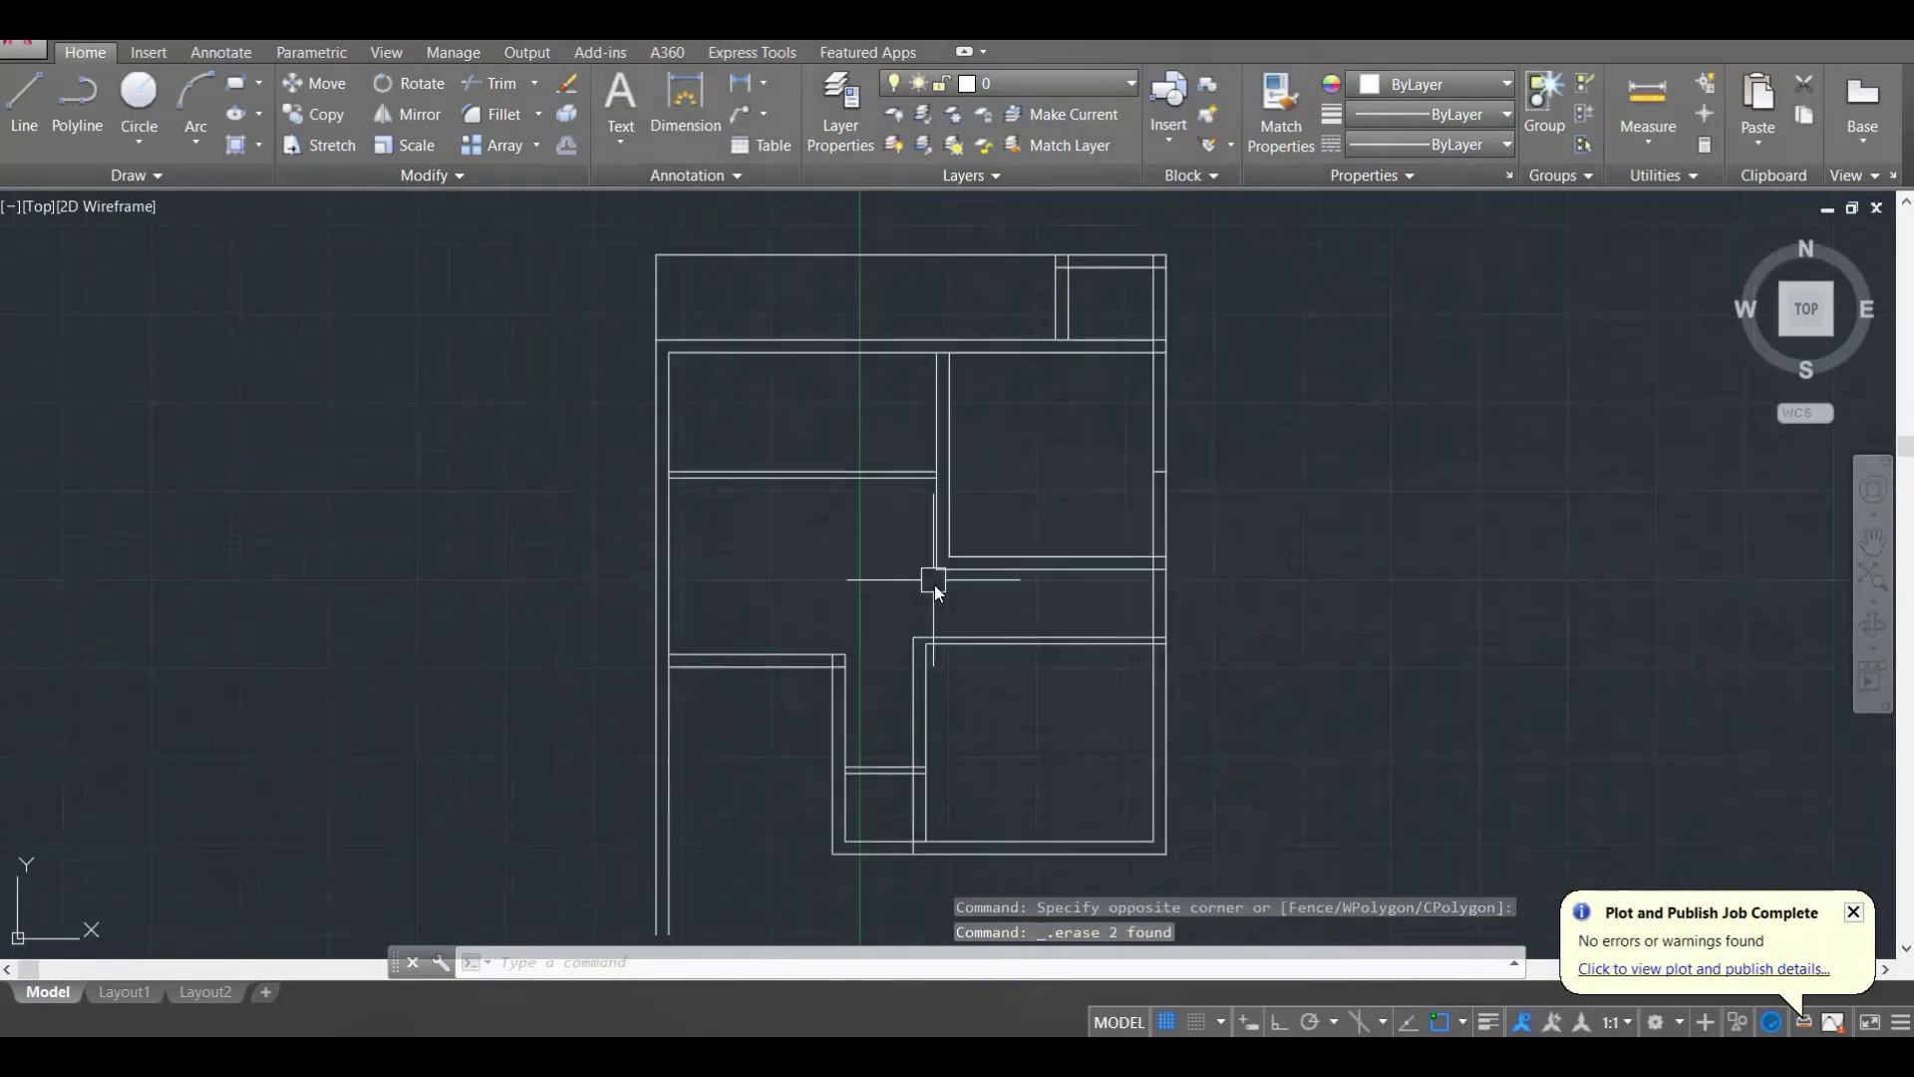
{"action": "key", "text": "Escape"}
Step: Fillet the corner where the lounge's lower wall meets the powder room's left wall at zero radius
{"action": "scroll", "coordinate": [859, 556], "scroll_direction": "up", "scroll_amount": 5}
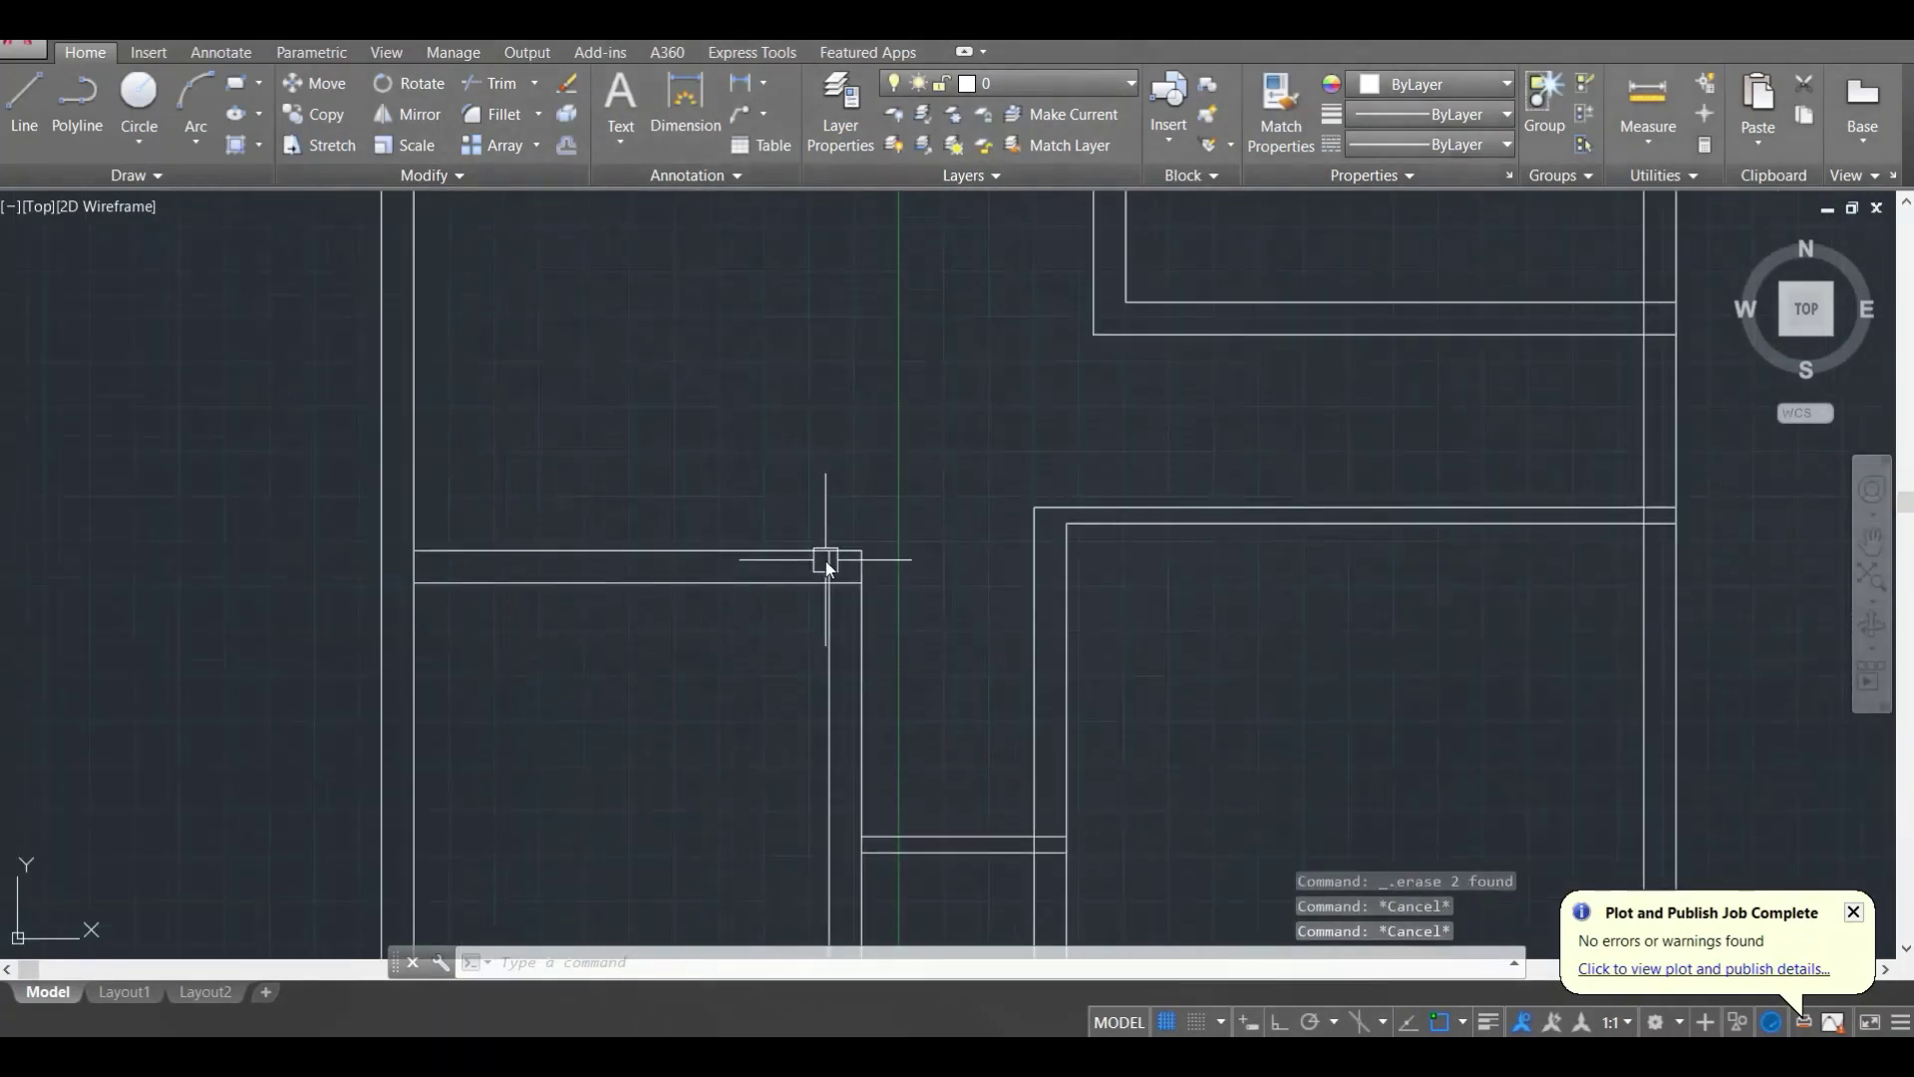
{"action": "type", "text": "f"}
{"action": "key", "text": "Return"}
{"action": "scroll", "coordinate": [847, 608], "scroll_direction": "down", "scroll_amount": 5}
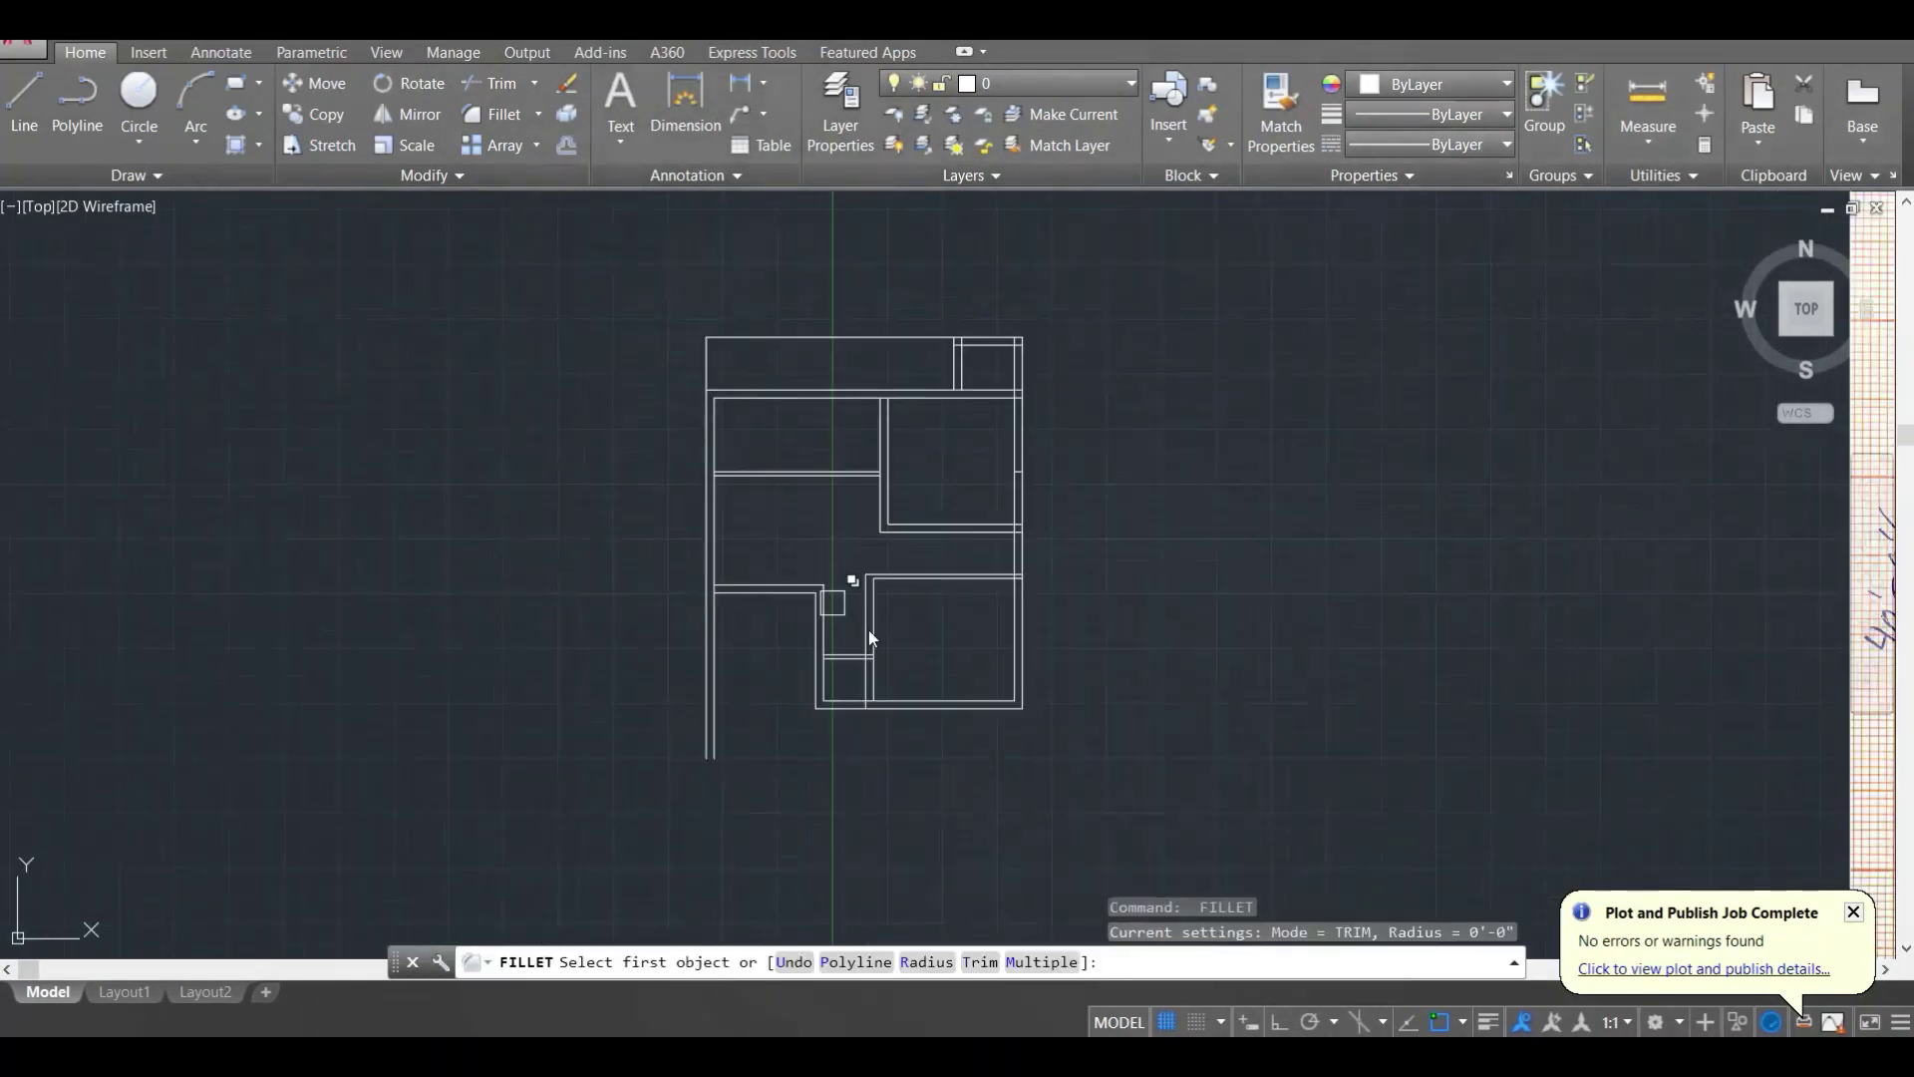
{"action": "scroll", "coordinate": [850, 638], "scroll_direction": "up", "scroll_amount": 5}
{"action": "scroll", "coordinate": [842, 596], "scroll_direction": "up", "scroll_amount": 2}
{"action": "key", "text": "Escape"}
Step: Trim the overlapping lines where the powder room's partition meets its left and right side walls
{"action": "type", "text": "tr"}
{"action": "key", "text": "Return"}
{"action": "scroll", "coordinate": [936, 606], "scroll_direction": "up", "scroll_amount": 2}
{"action": "key", "text": "Return"}
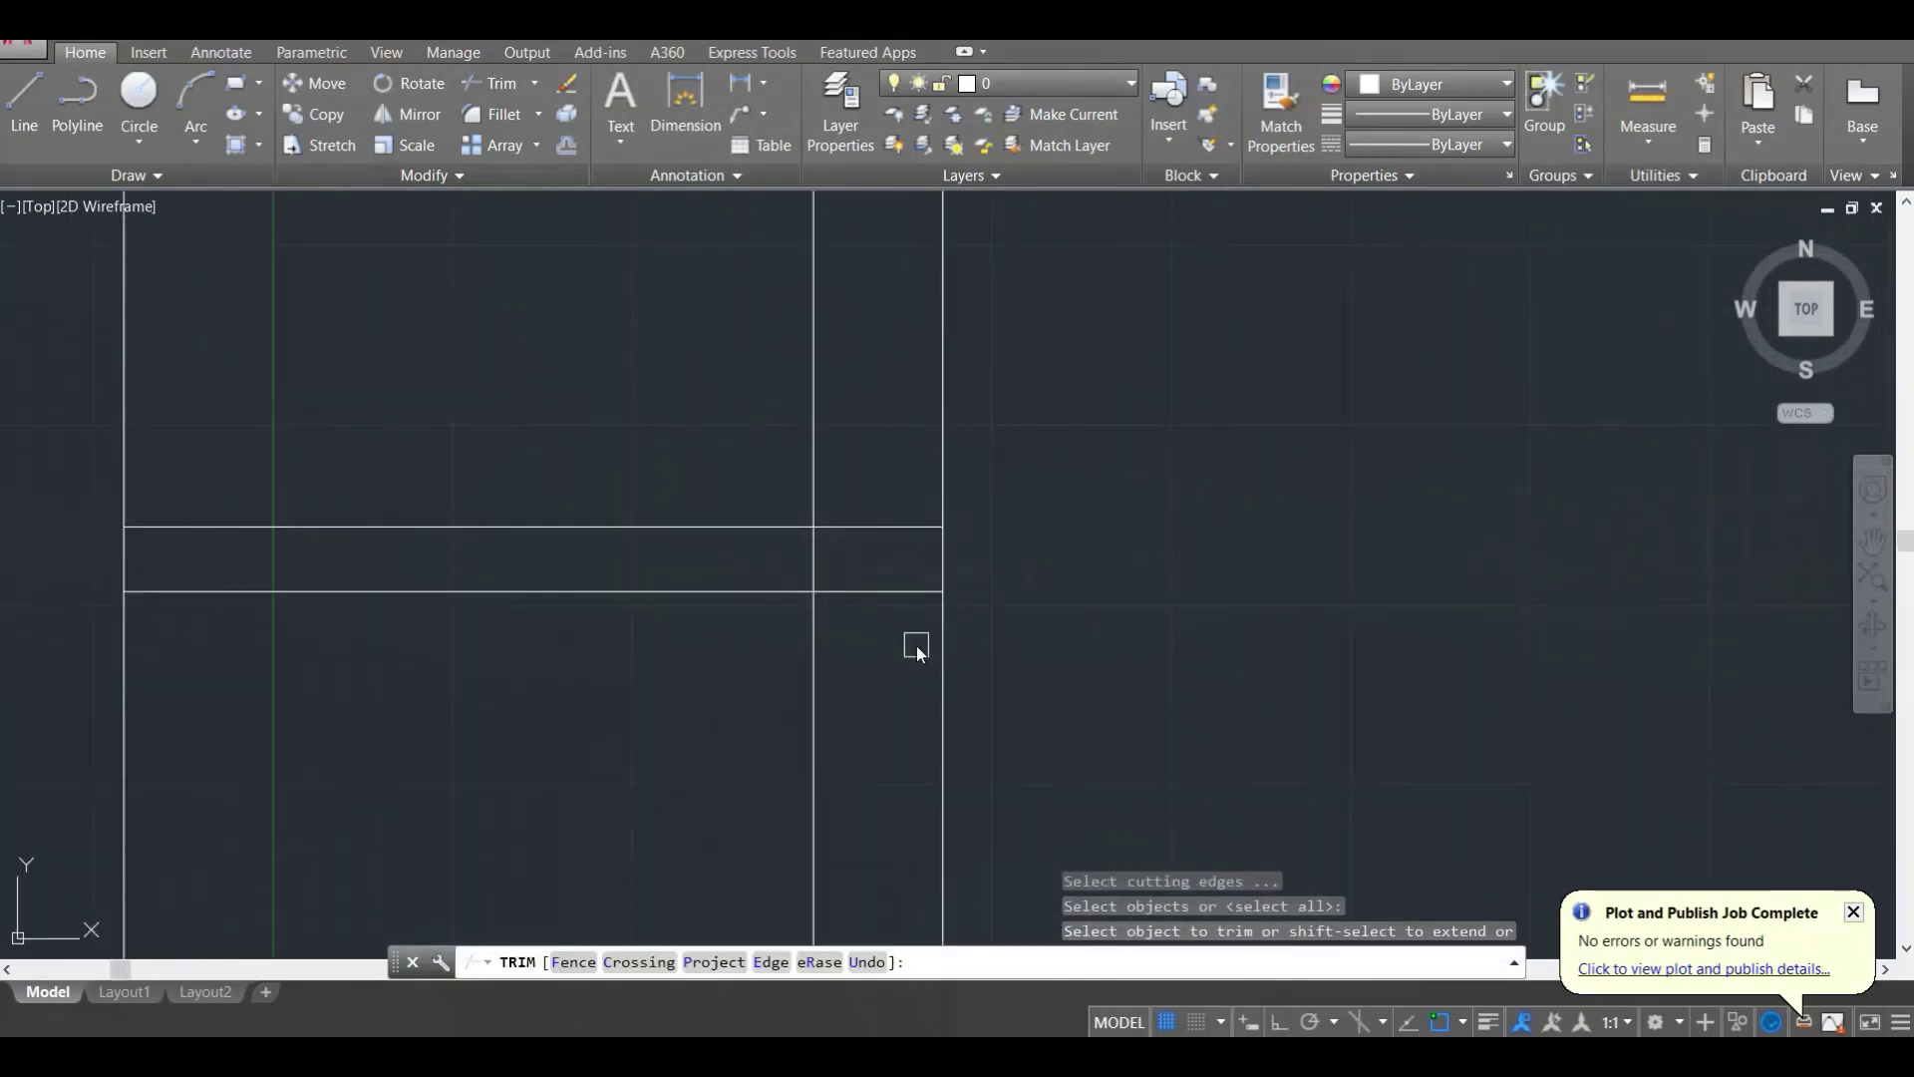
{"action": "left_click", "coordinate": [916, 645]}
{"action": "left_click", "coordinate": [865, 506]}
{"action": "left_click", "coordinate": [825, 552]}
{"action": "left_click", "coordinate": [200, 586]}
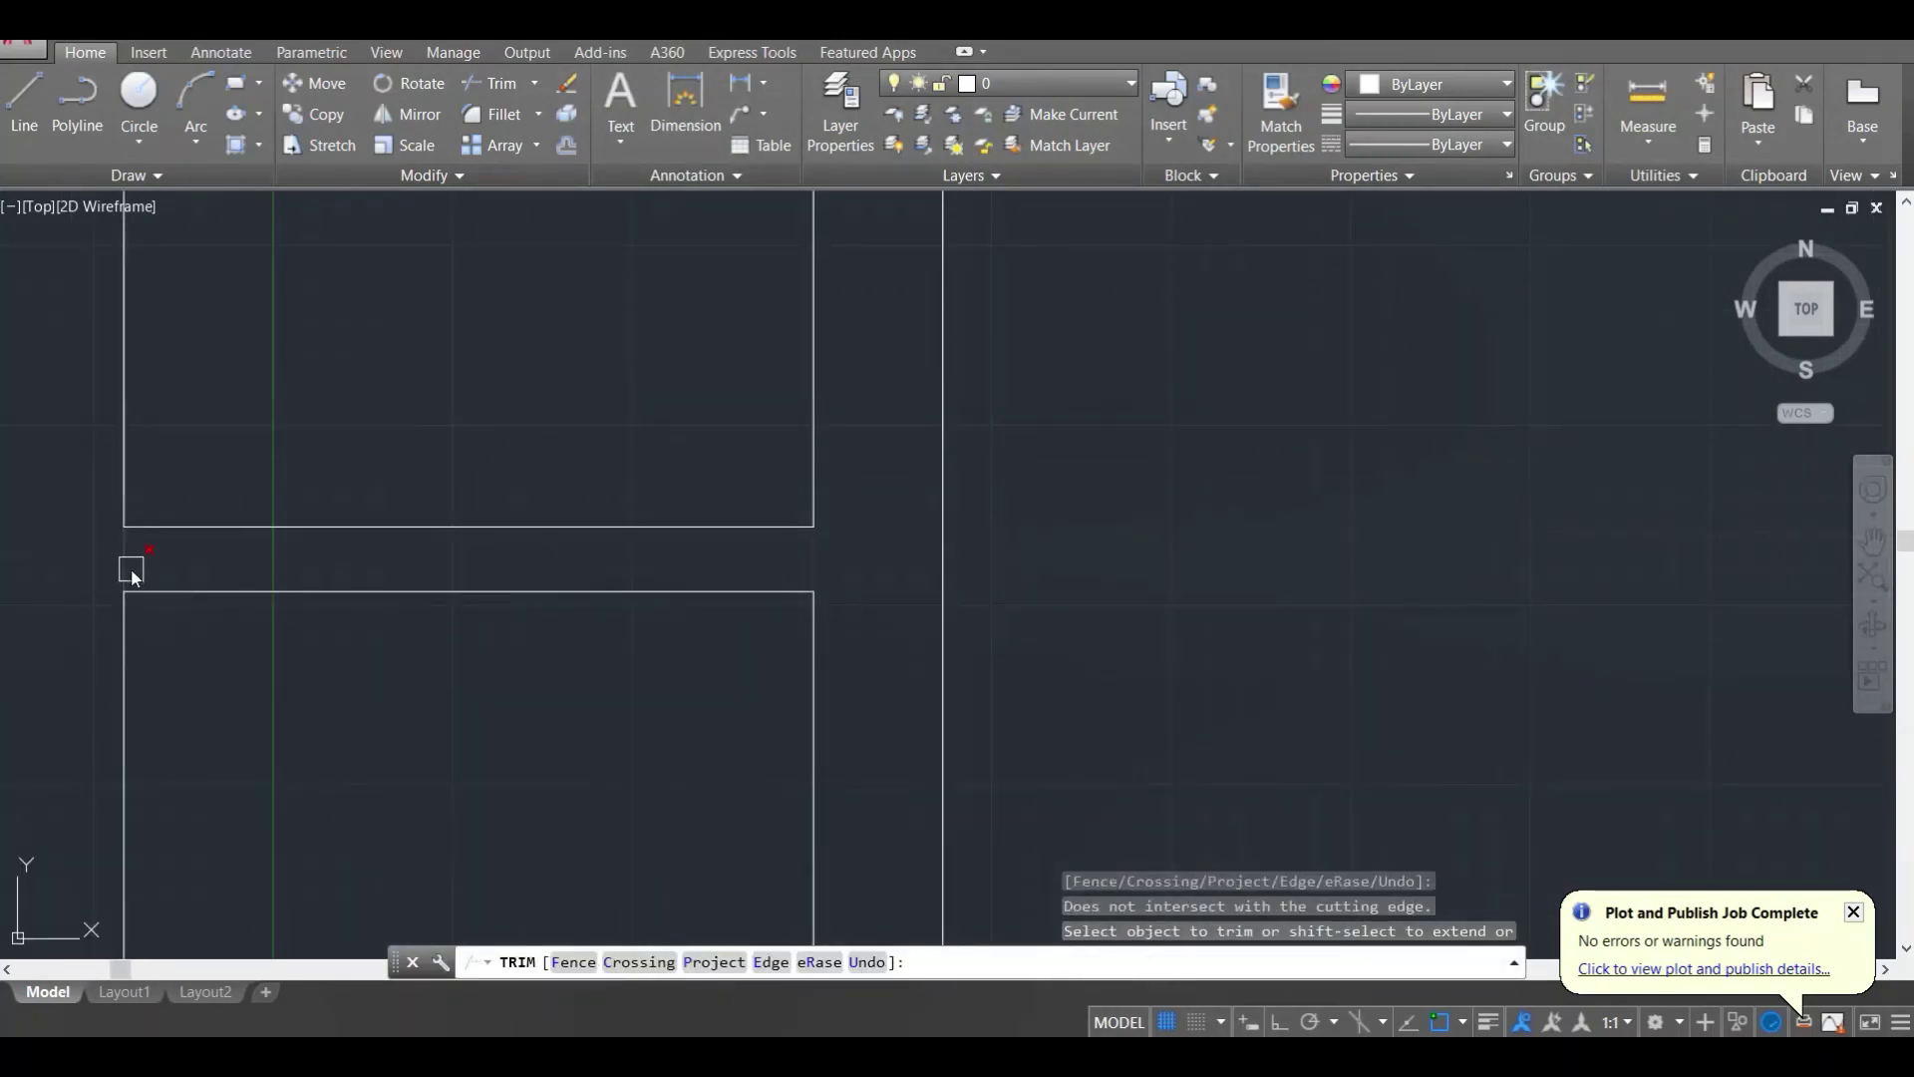
{"action": "left_click", "coordinate": [130, 569]}
Step: Trim the line crossing the base of the wall between powder room and drawing room, and save the drawing
{"action": "scroll", "coordinate": [245, 510], "scroll_direction": "down", "scroll_amount": 3}
{"action": "scroll", "coordinate": [321, 518], "scroll_direction": "down", "scroll_amount": 1}
{"action": "middle_click_drag", "start_coordinate": [334, 598], "coordinate": [636, 626]}
{"action": "scroll", "coordinate": [637, 619], "scroll_direction": "up", "scroll_amount": 3}
{"action": "left_click", "coordinate": [768, 756]}
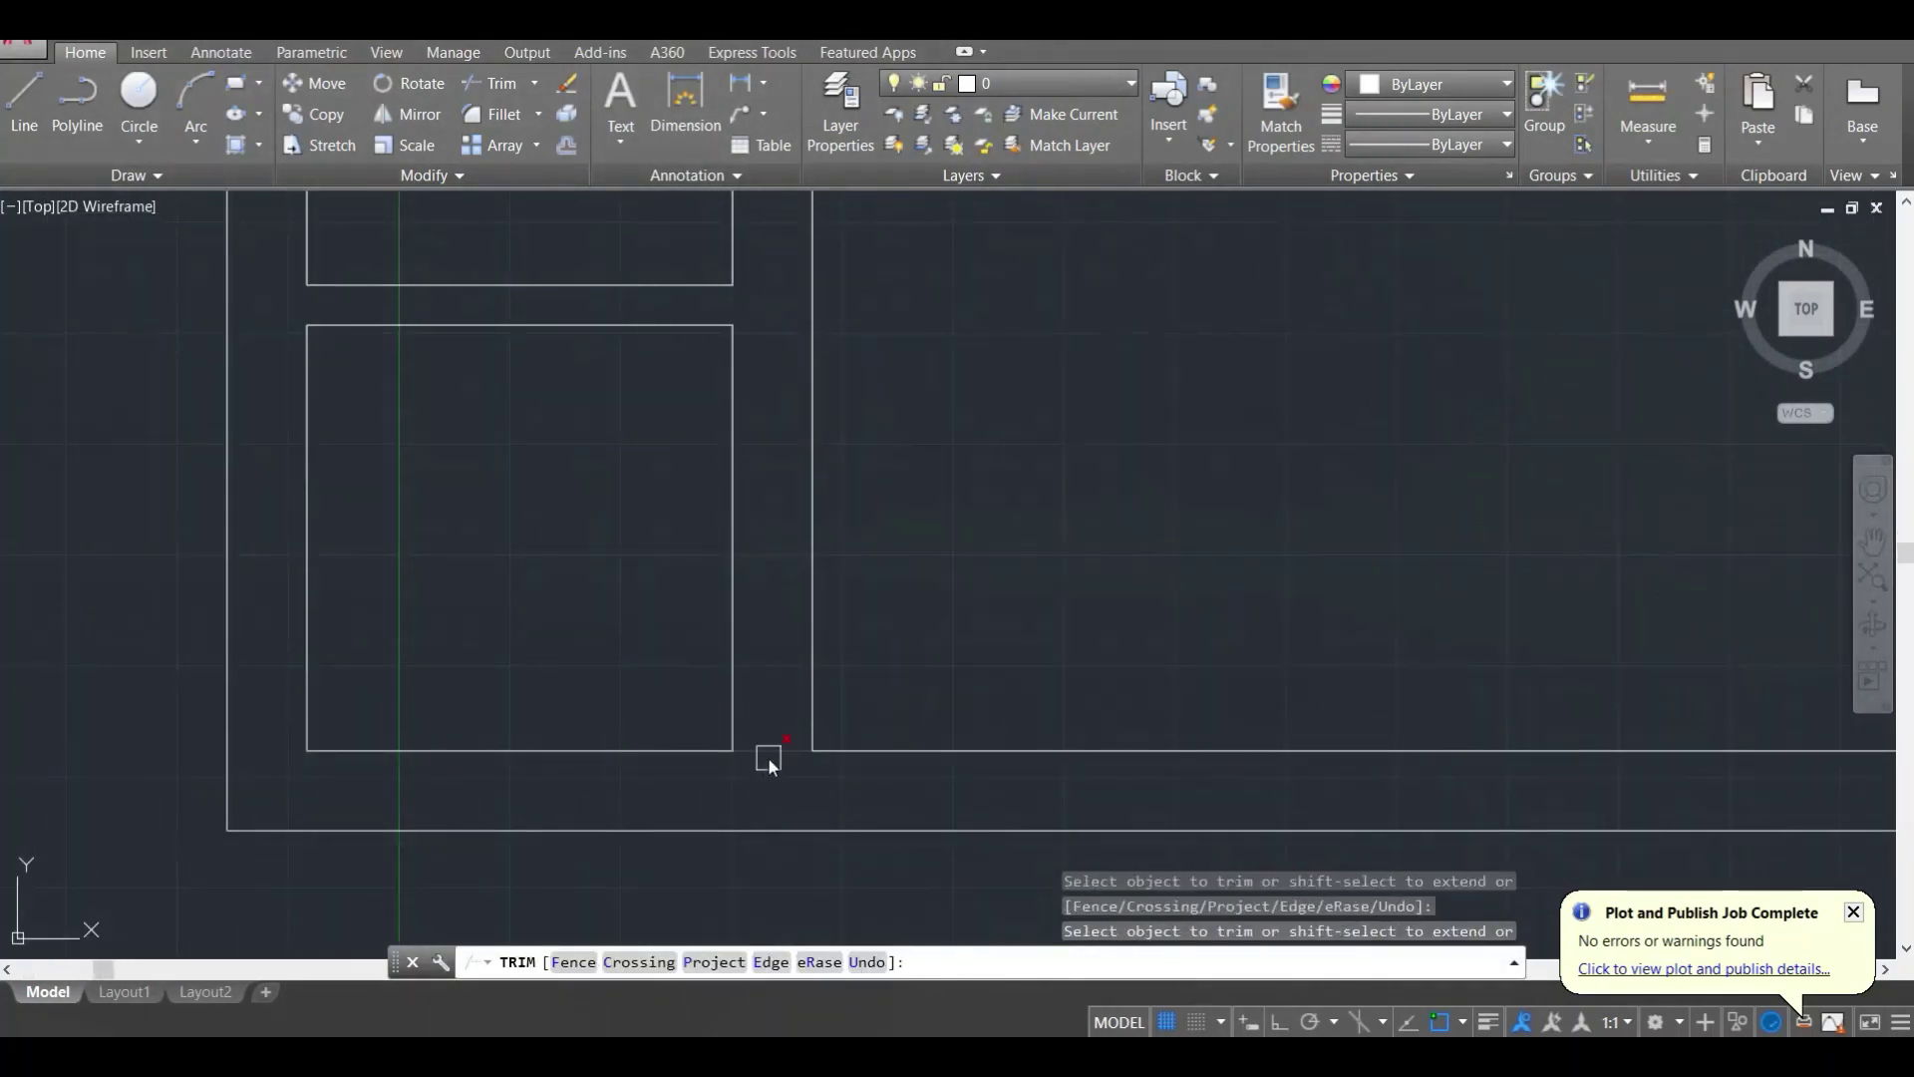
{"action": "key", "text": "Escape"}
{"action": "scroll", "coordinate": [871, 539], "scroll_direction": "down", "scroll_amount": 4}
{"action": "key", "text": "ctrl+s"}
{"action": "middle_click_drag", "start_coordinate": [725, 520], "coordinate": [811, 448]}
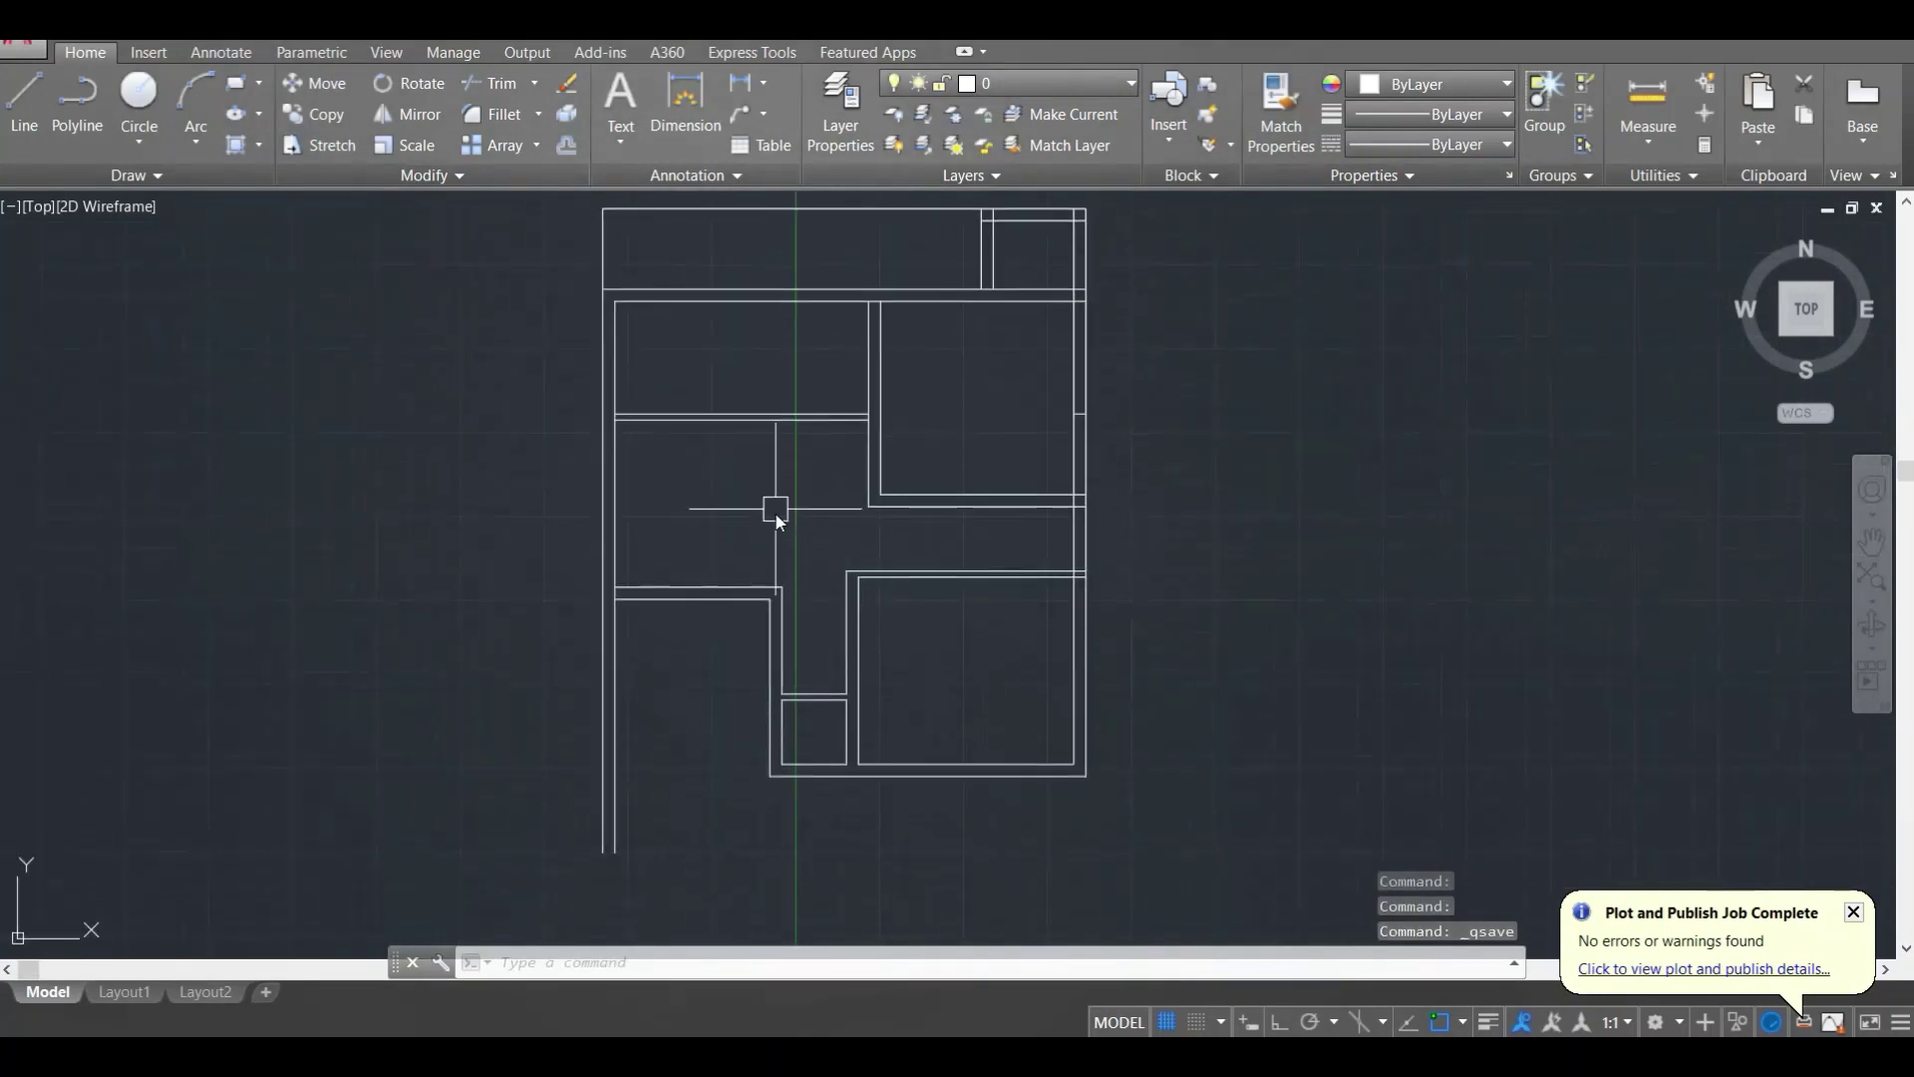
{"action": "key", "text": "Escape"}
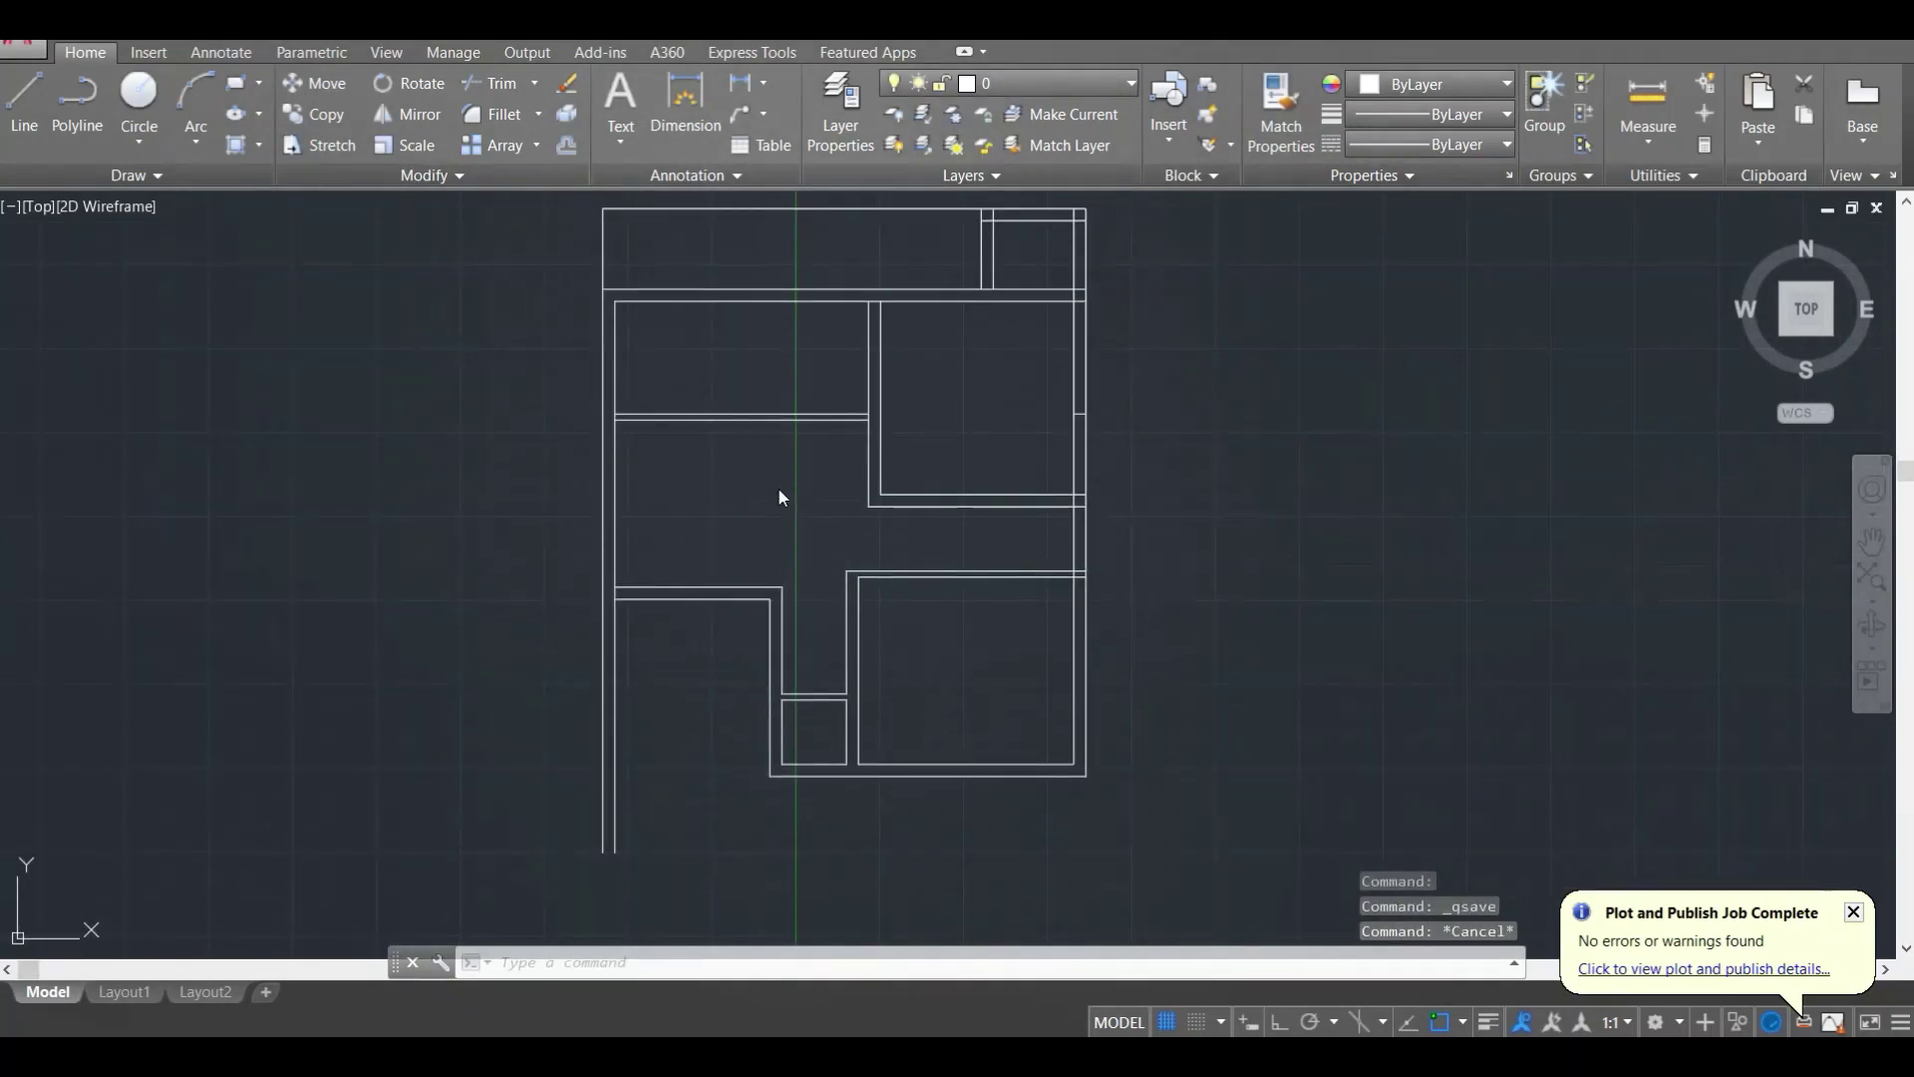
{"action": "key", "text": "Escape"}
{"action": "key", "text": "Escape"}
Step: Trim the overlapping lines where the interior walls meet the right exterior wall
{"action": "scroll", "coordinate": [1051, 538], "scroll_direction": "up", "scroll_amount": 4}
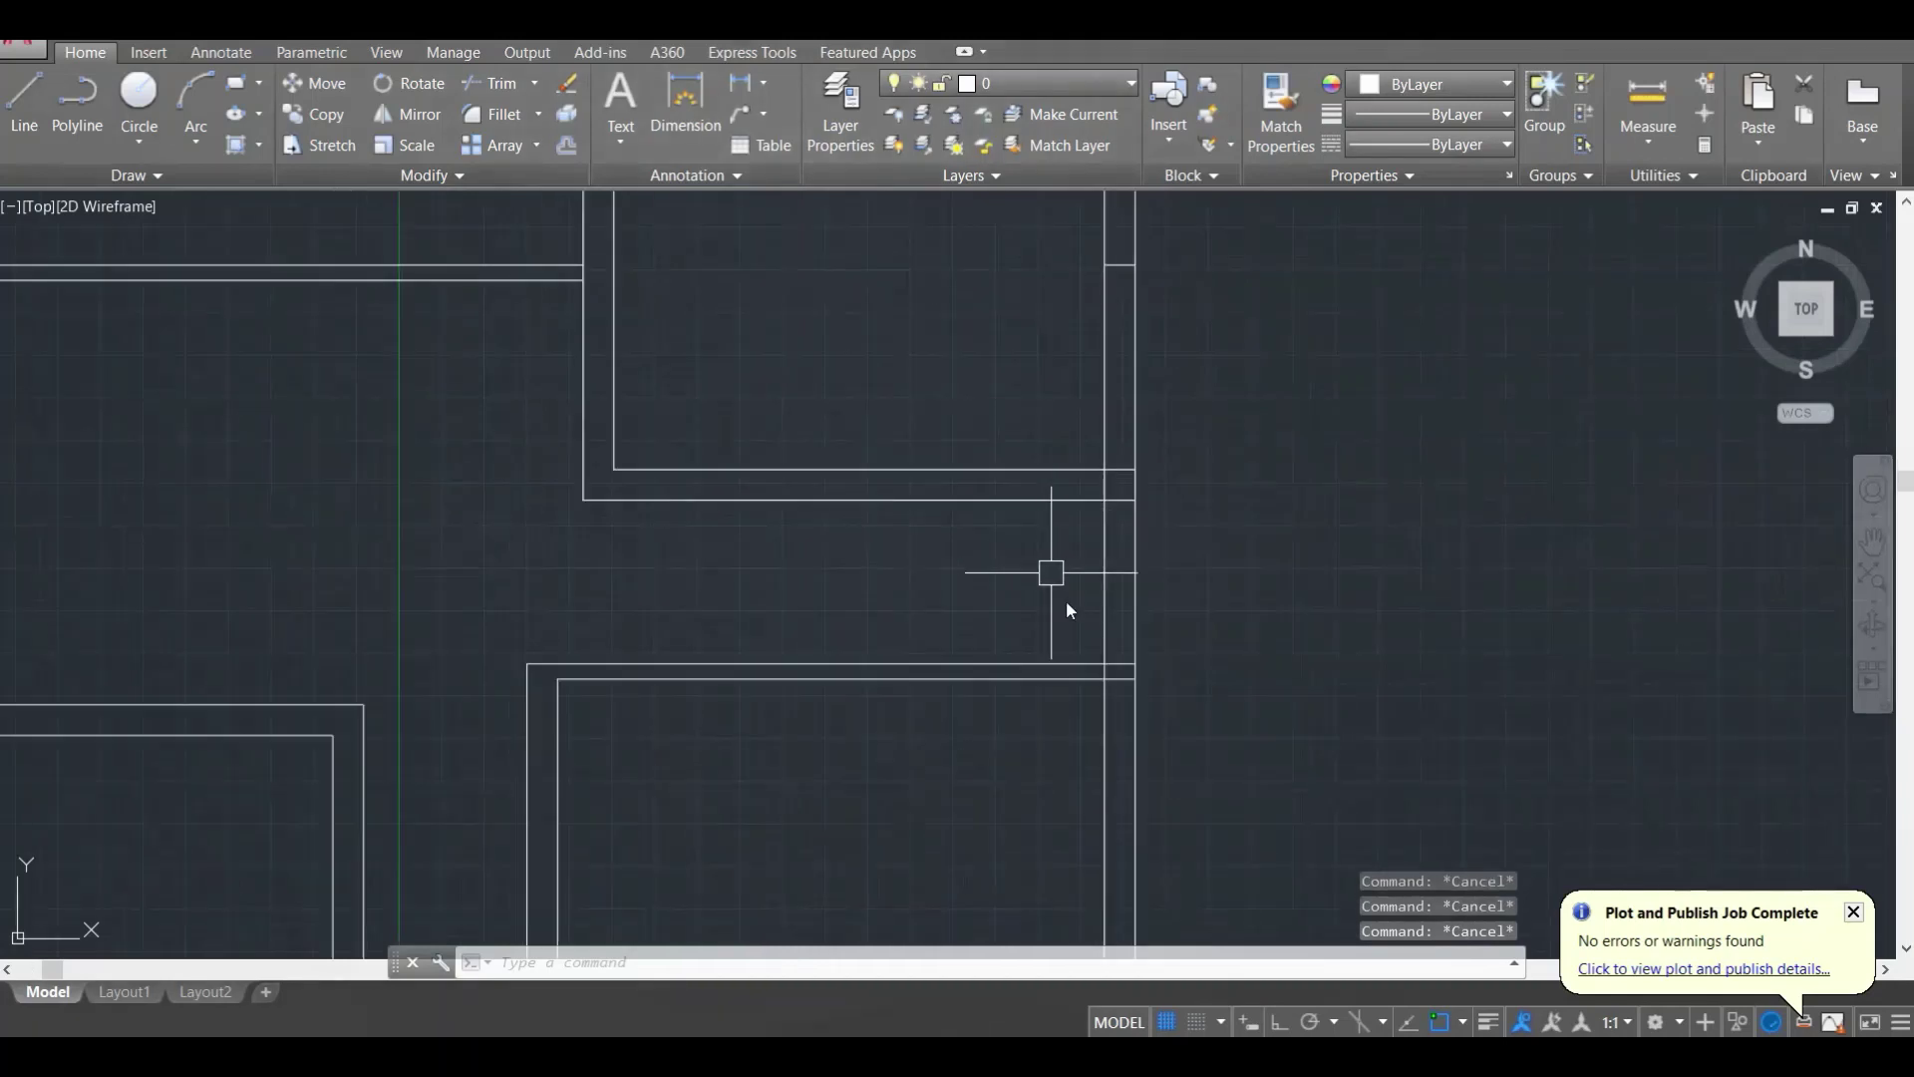
{"action": "middle_click_drag", "start_coordinate": [1050, 606], "coordinate": [929, 503]}
{"action": "type", "text": "tr"}
{"action": "key", "text": "Return"}
{"action": "key", "text": "Return"}
{"action": "scroll", "coordinate": [1001, 566], "scroll_direction": "up", "scroll_amount": 6}
{"action": "left_click", "coordinate": [1003, 546]}
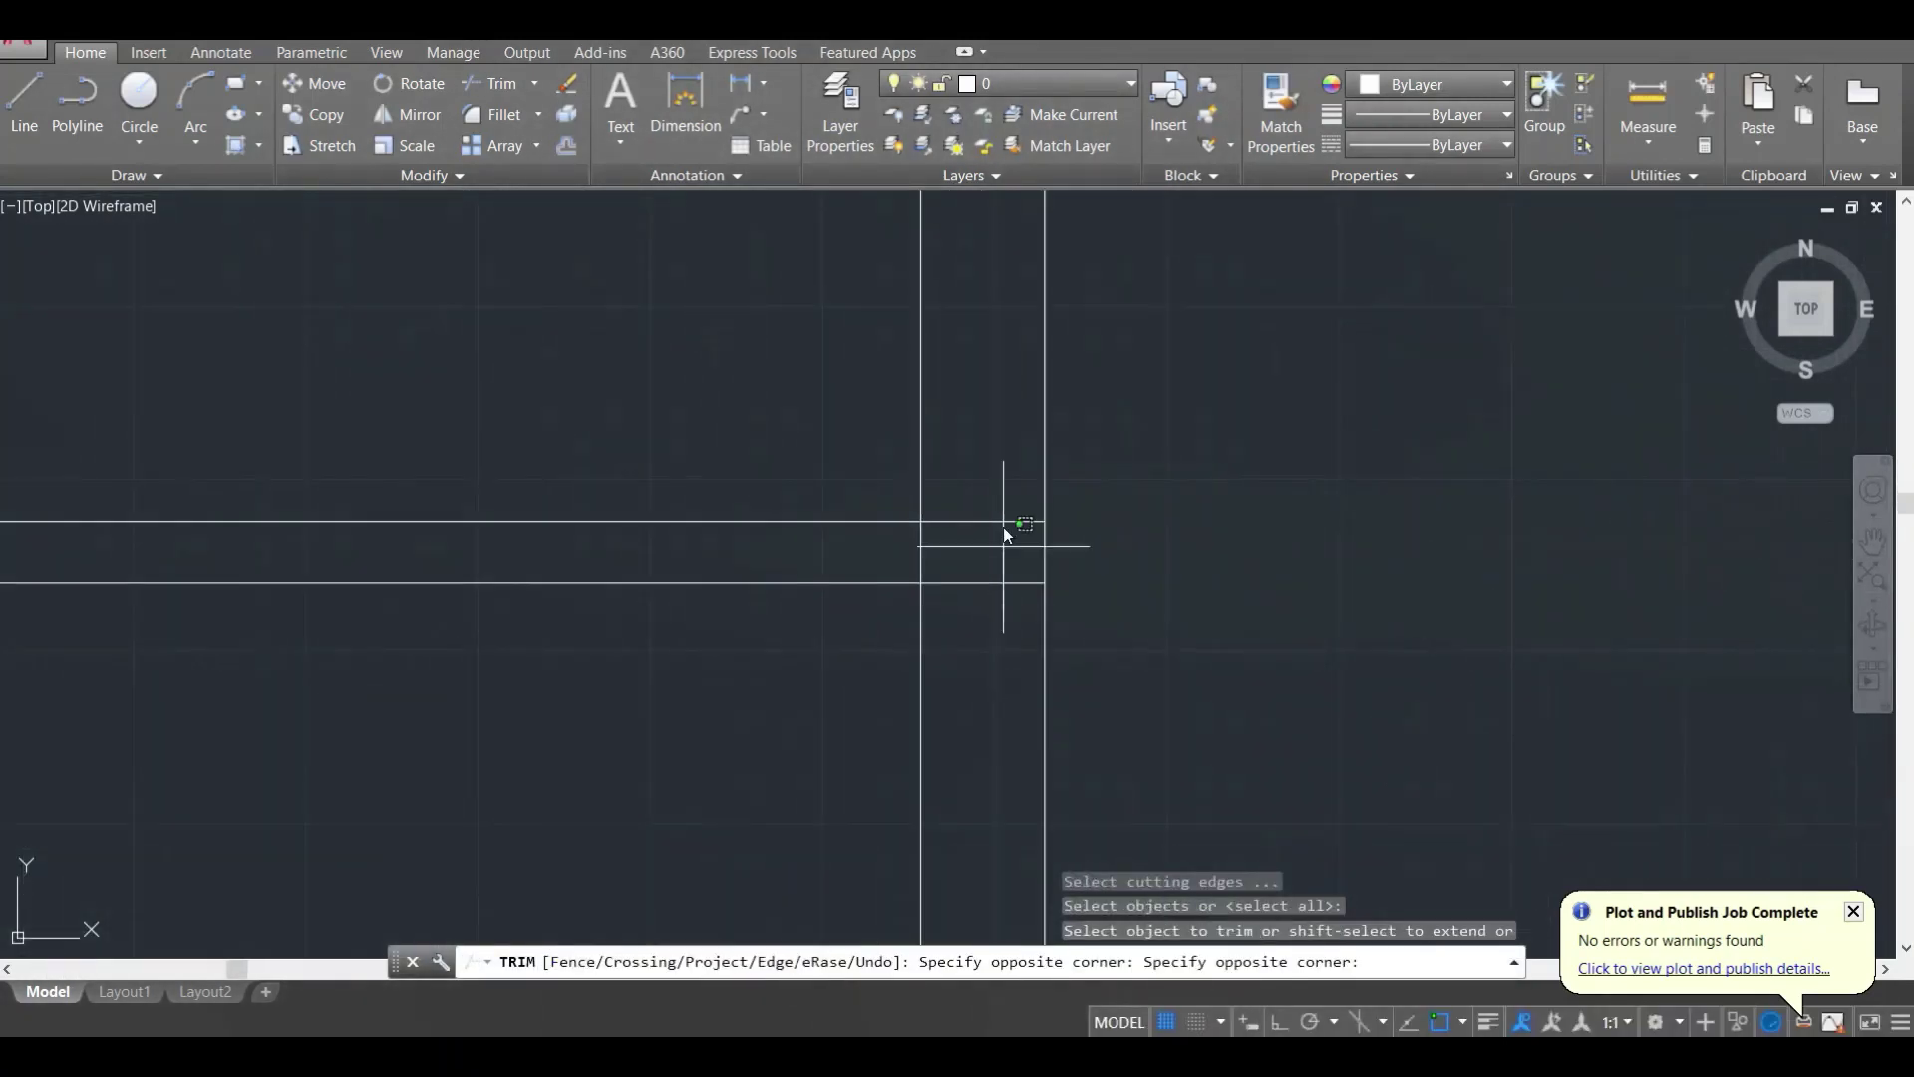
{"action": "left_click", "coordinate": [997, 504]}
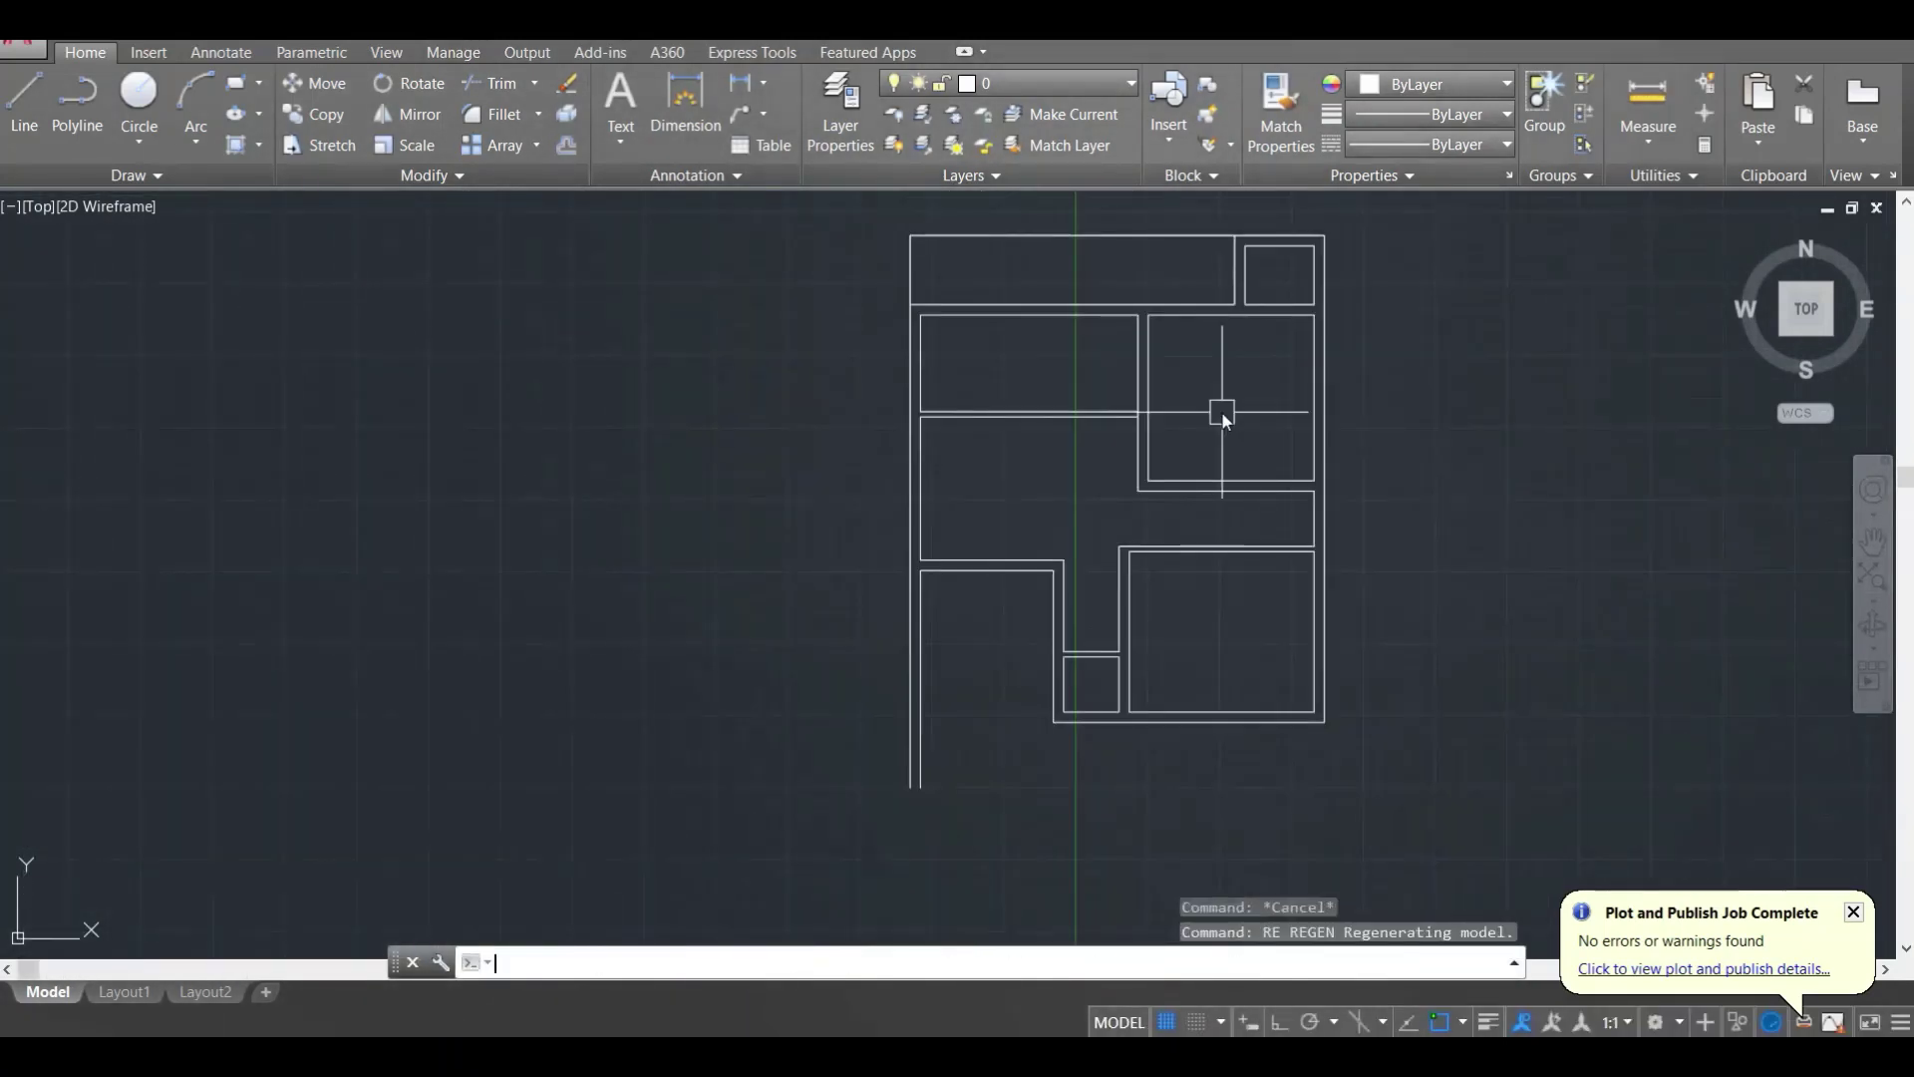
Step: Regenerate the drawing model
{"action": "key", "text": "Escape"}
{"action": "key", "text": "Escape"}
{"action": "type", "text": "re"}
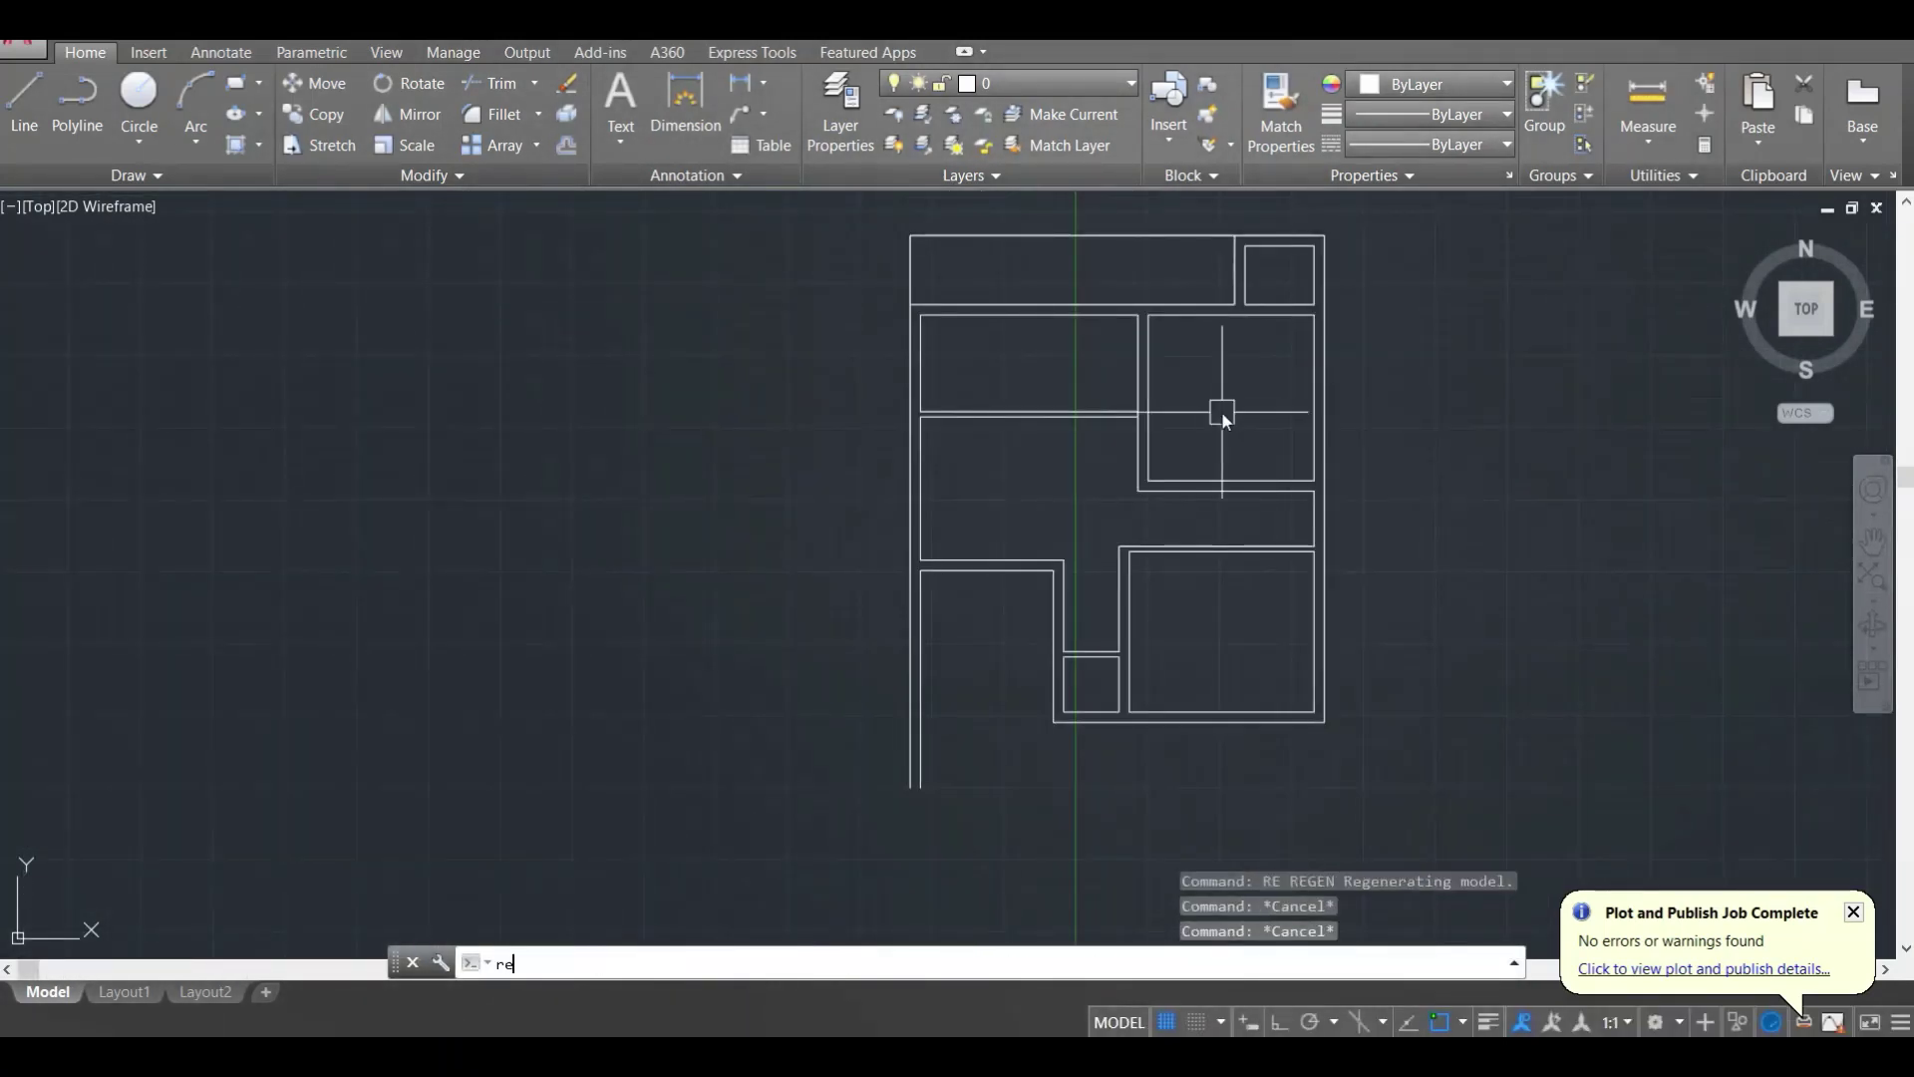
{"action": "key", "text": "Return"}
{"action": "mouse_move", "coordinate": [1197, 465]}
{"action": "middle_mouse_down"}
{"action": "mouse_move", "coordinate": [1175, 331]}
{"action": "mouse_move", "coordinate": [1038, 410]}
{"action": "mouse_move", "coordinate": [1038, 451]}
{"action": "middle_mouse_up"}
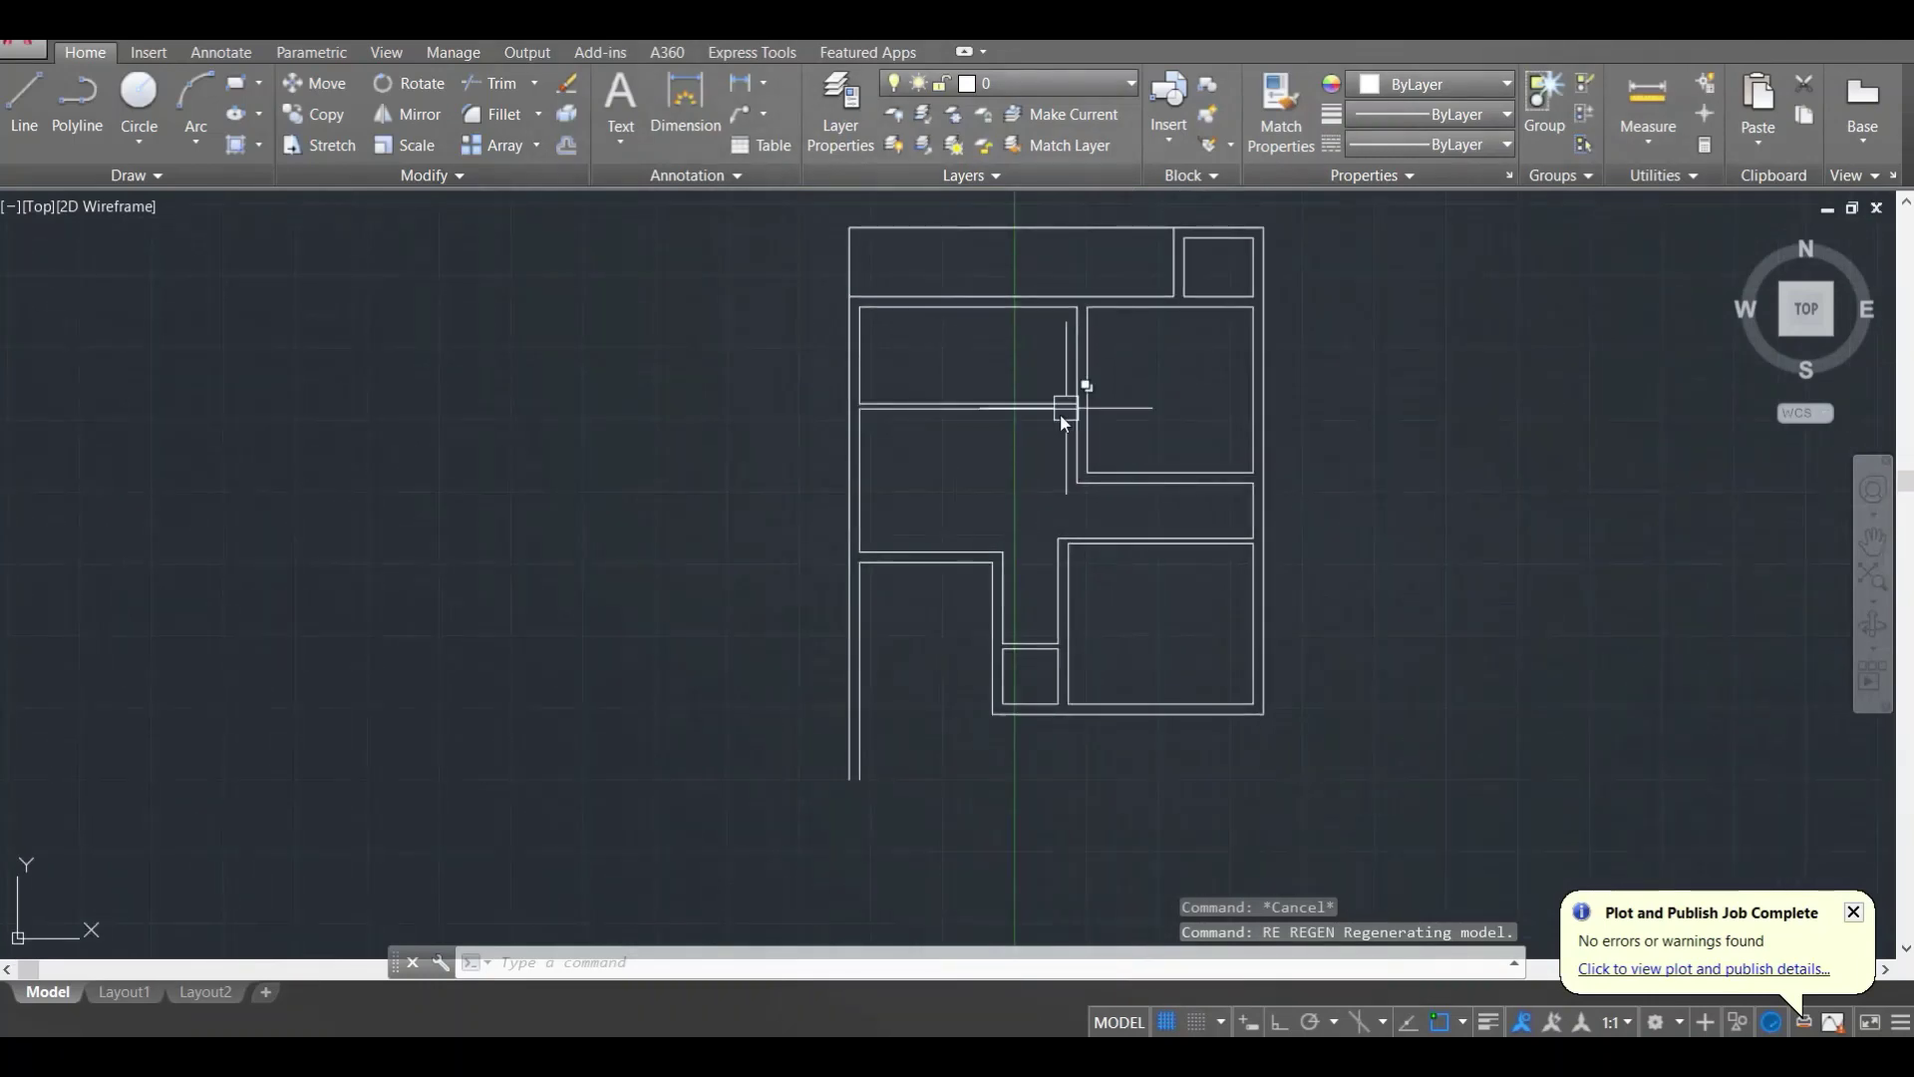
Step: Check the front lawn width on the sketch and set up a 5' offset for the front wall's outer line
{"action": "middle_click_drag", "start_coordinate": [1171, 685], "coordinate": [1172, 598]}
{"action": "scroll", "coordinate": [1187, 650], "scroll_direction": "up", "scroll_amount": 1}
{"action": "scroll", "coordinate": [1225, 684], "scroll_direction": "down", "scroll_amount": 3}
{"action": "middle_click_drag", "start_coordinate": [1885, 776], "coordinate": [1348, 690]}
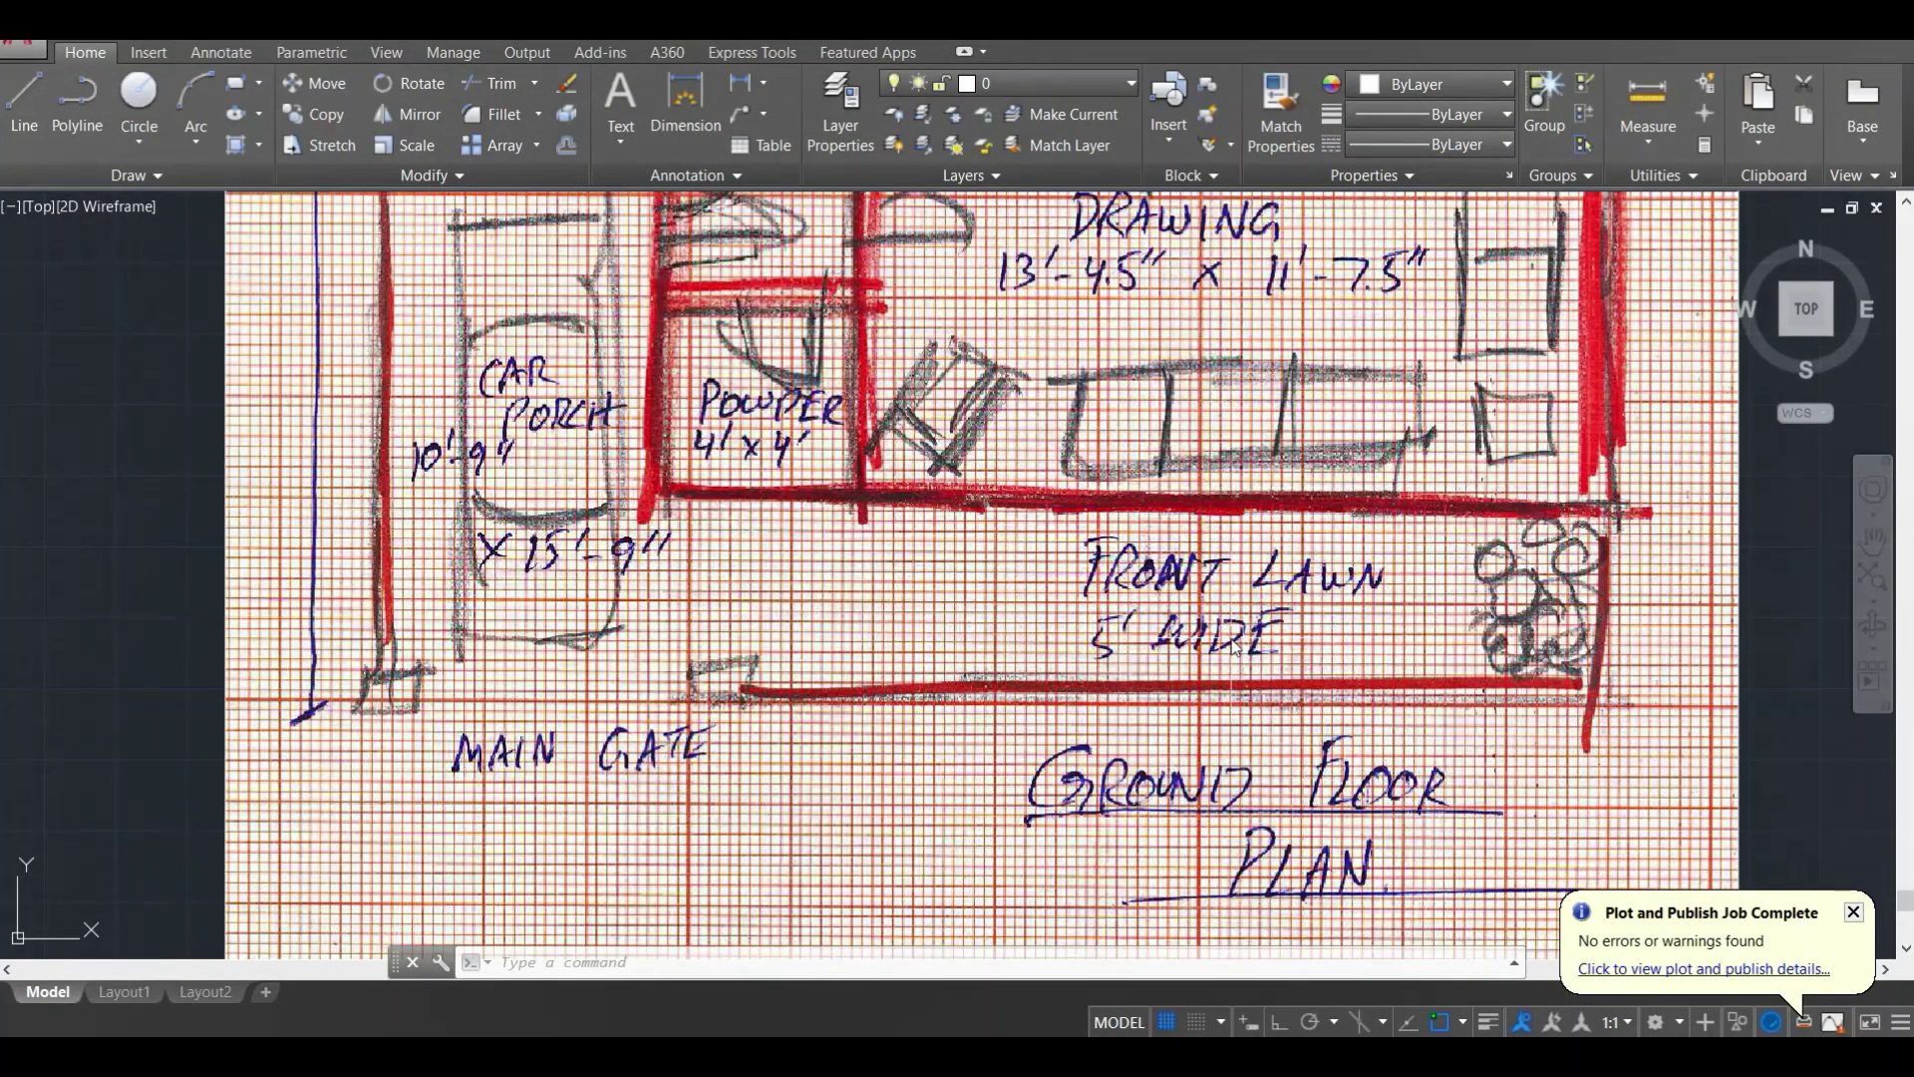
{"action": "scroll", "coordinate": [1050, 490], "scroll_direction": "up", "scroll_amount": 4}
{"action": "key", "text": "Escape"}
{"action": "key", "text": "Escape"}
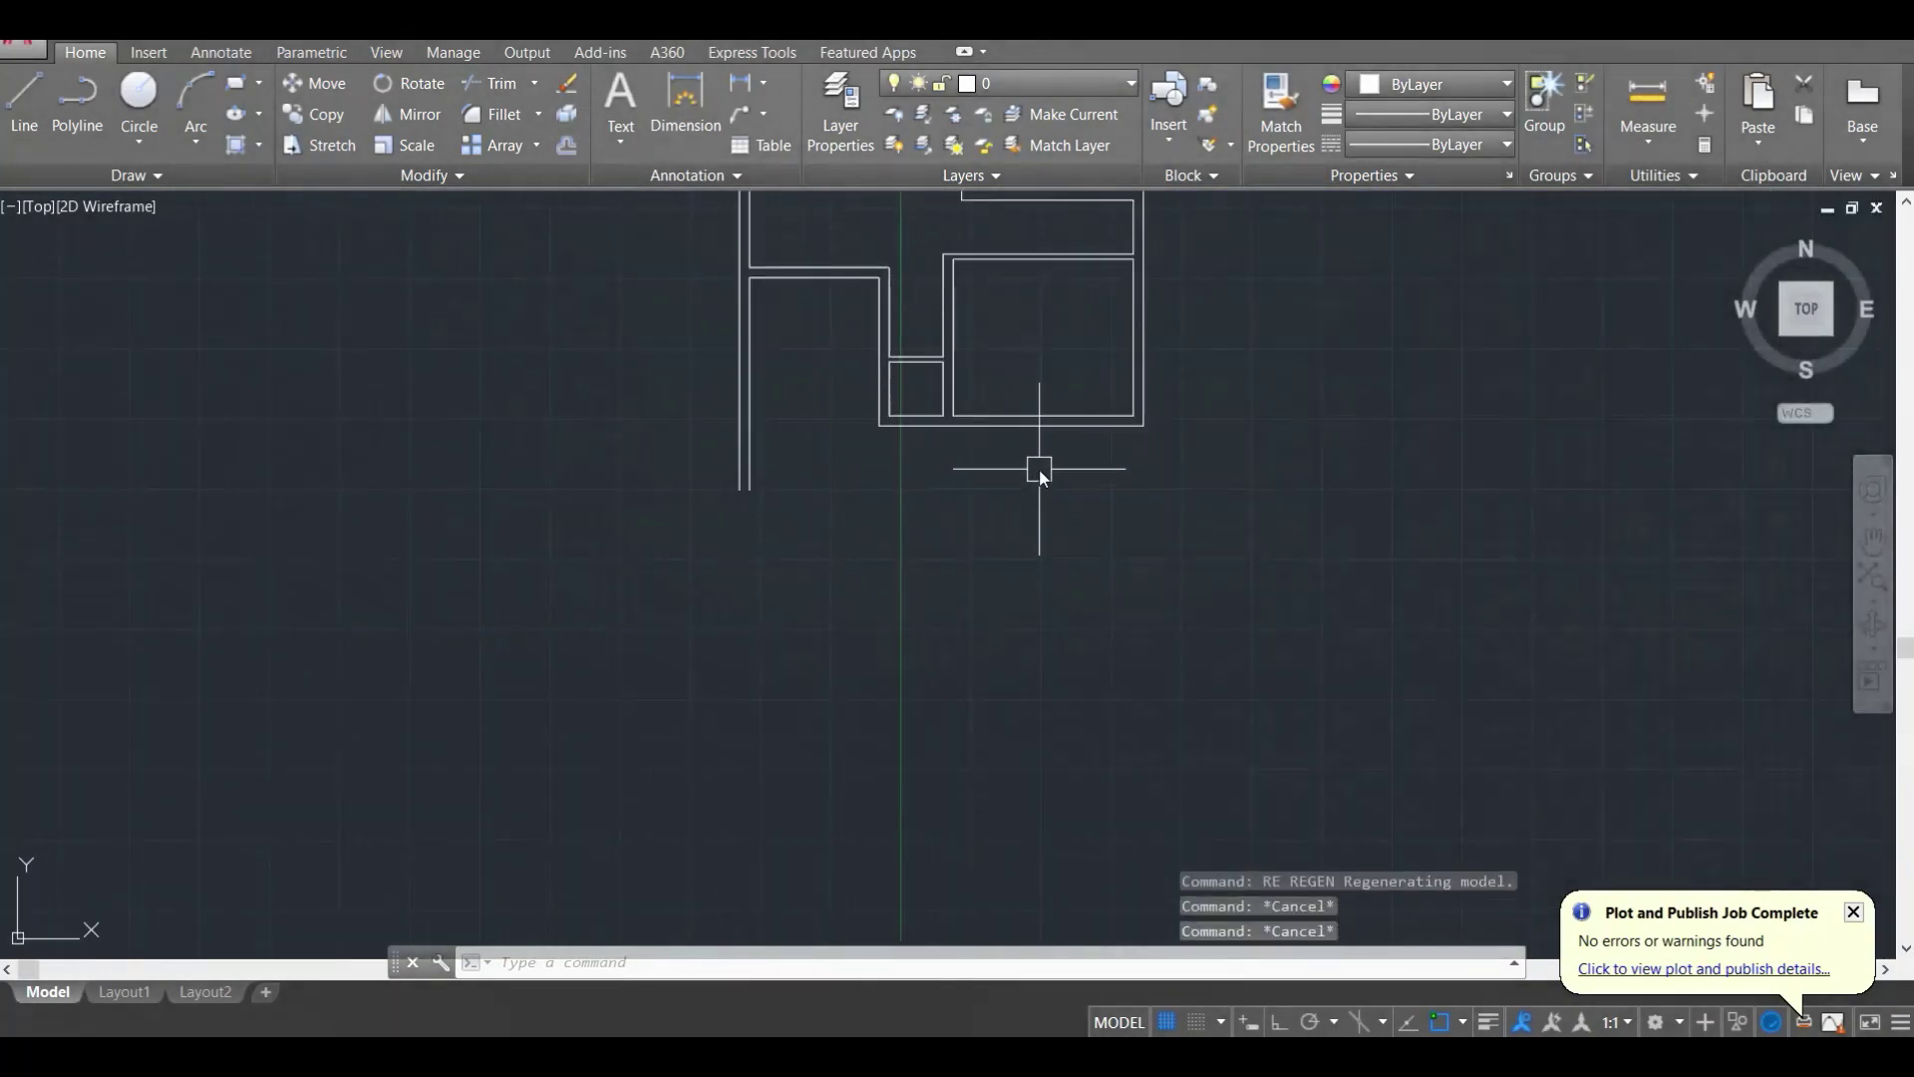
{"action": "type", "text": "o"}
{"action": "key", "text": "Return"}
{"action": "type", "text": "5'"}
{"action": "key", "text": "Return"}
{"action": "scroll", "coordinate": [1066, 429], "scroll_direction": "up", "scroll_amount": 4}
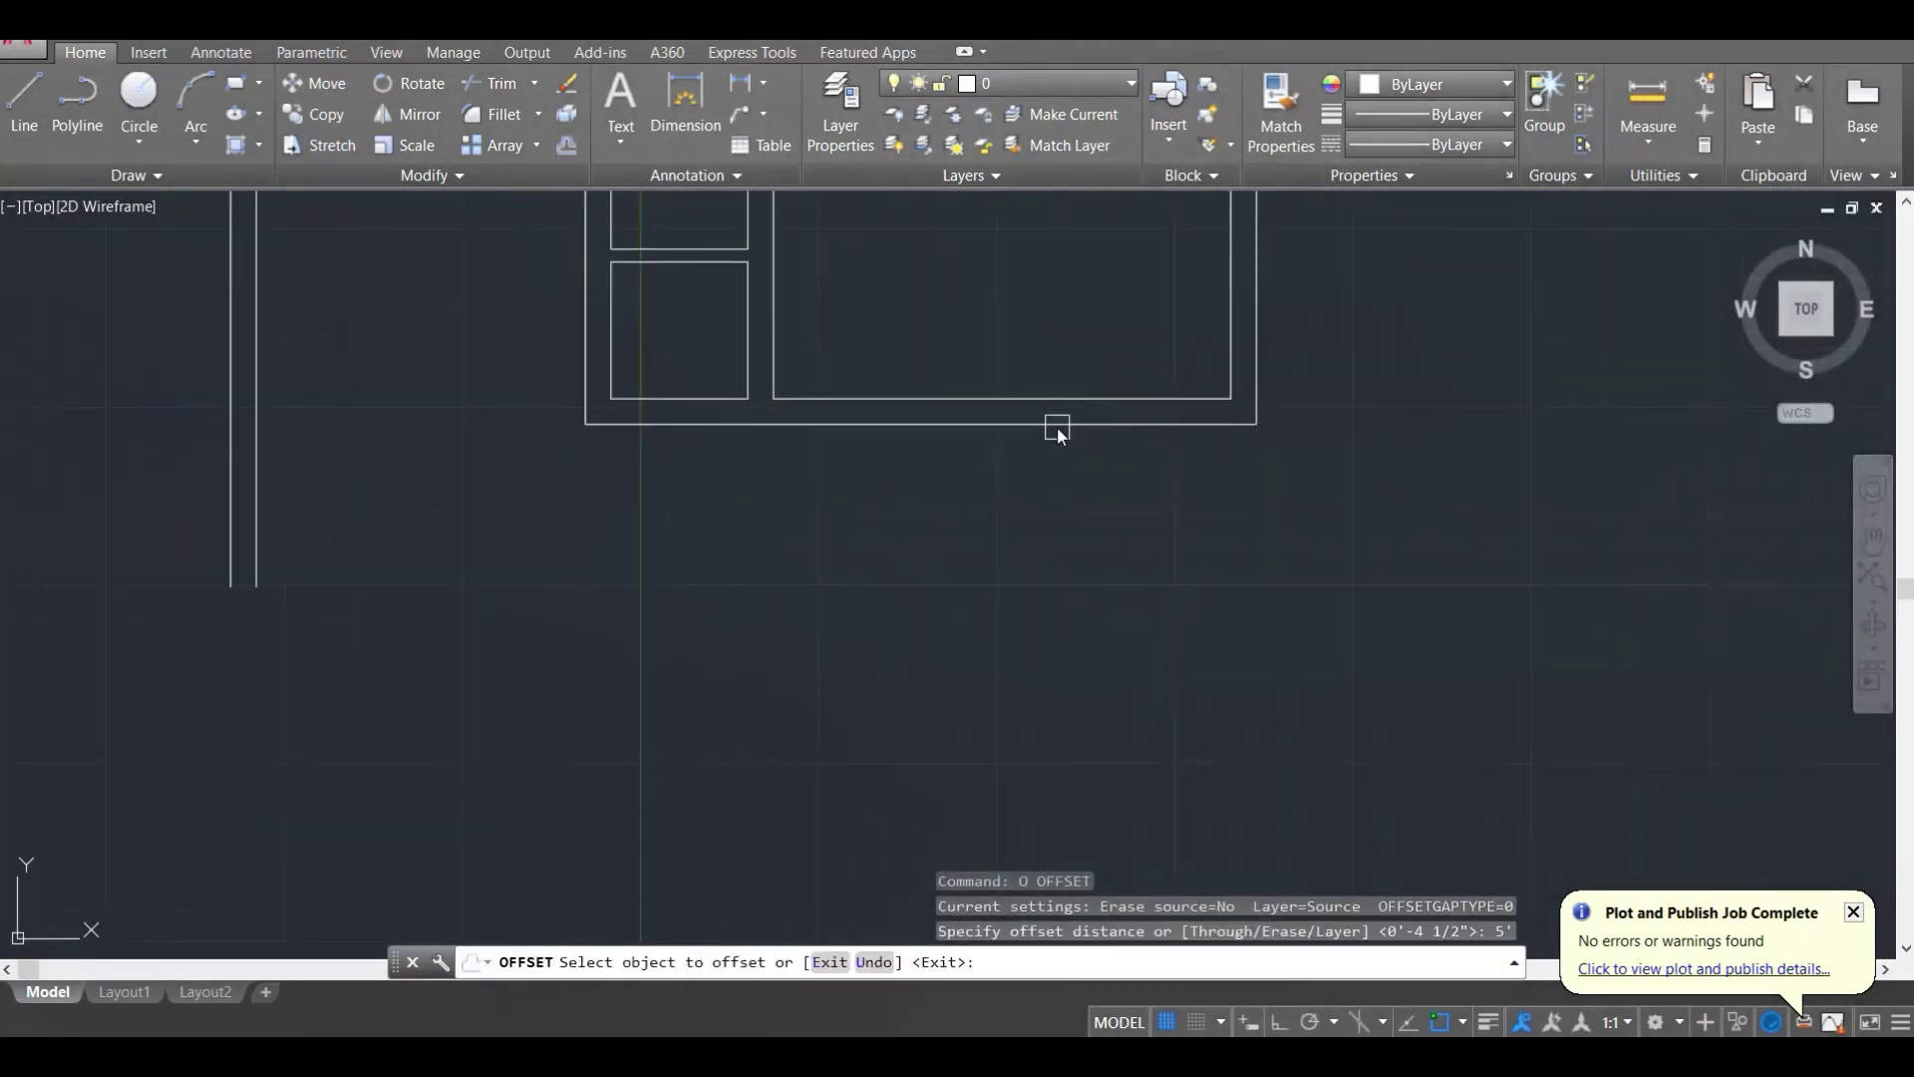
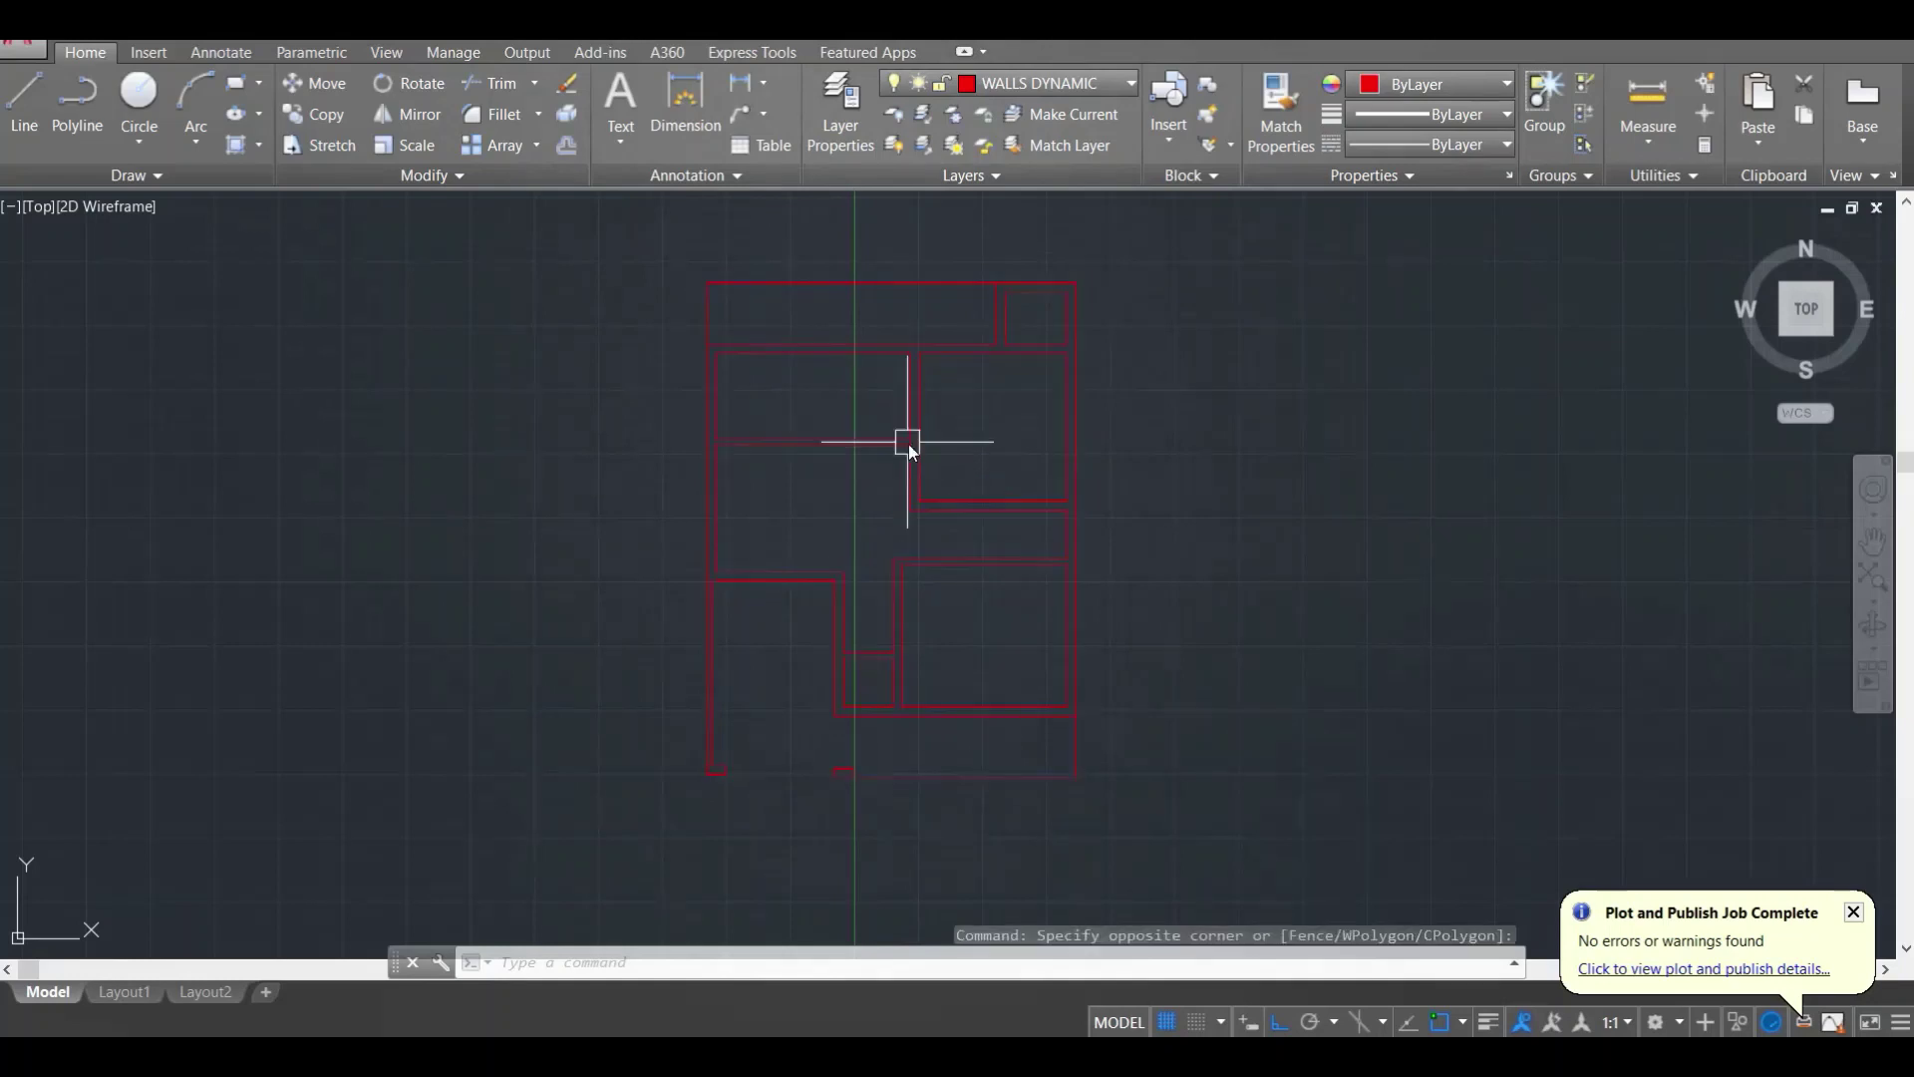
{"action": "key", "text": "Escape"}
{"action": "middle_click_drag", "start_coordinate": [877, 500], "coordinate": [881, 463]}
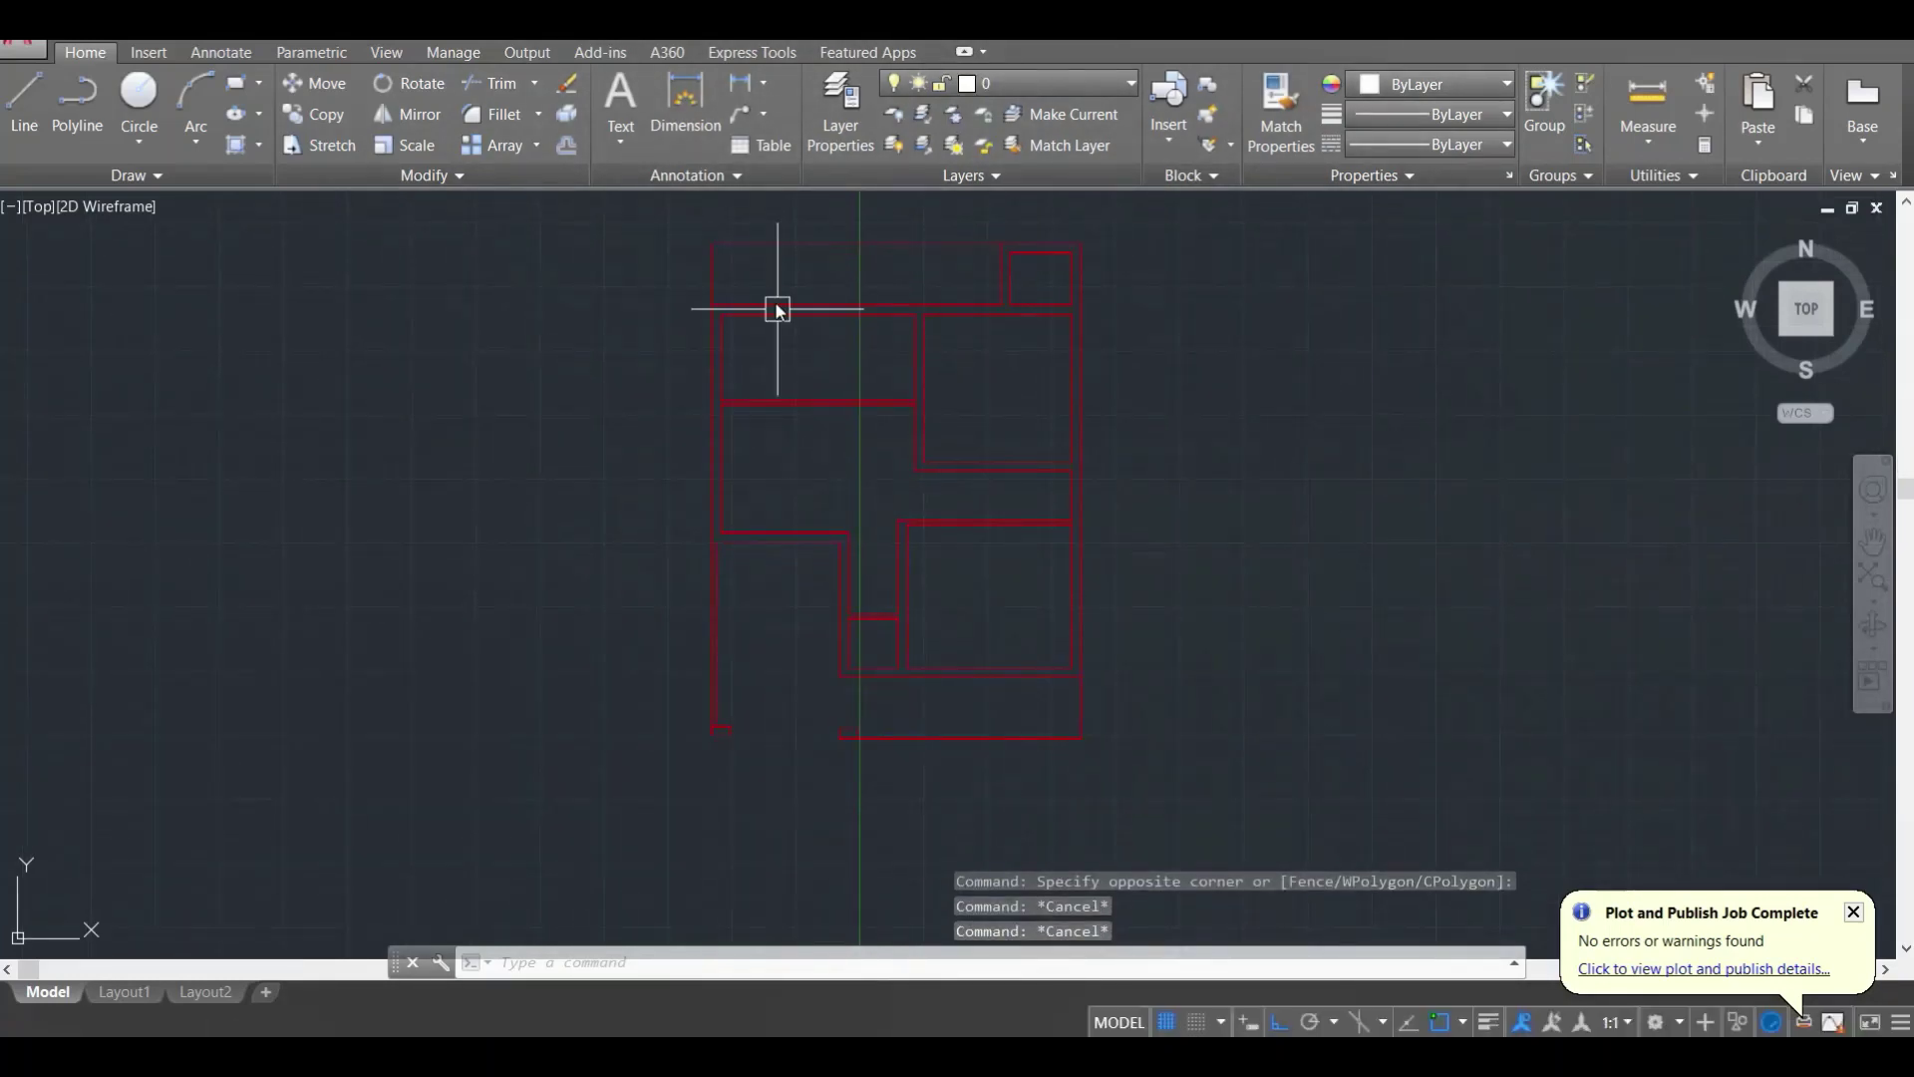
{"action": "middle_click_drag", "start_coordinate": [764, 266], "coordinate": [747, 355]}
{"action": "scroll", "coordinate": [748, 355], "scroll_direction": "up", "scroll_amount": 2}
{"action": "left_click", "coordinate": [748, 341]}
{"action": "left_click", "coordinate": [688, 280]}
{"action": "key", "text": "Escape"}
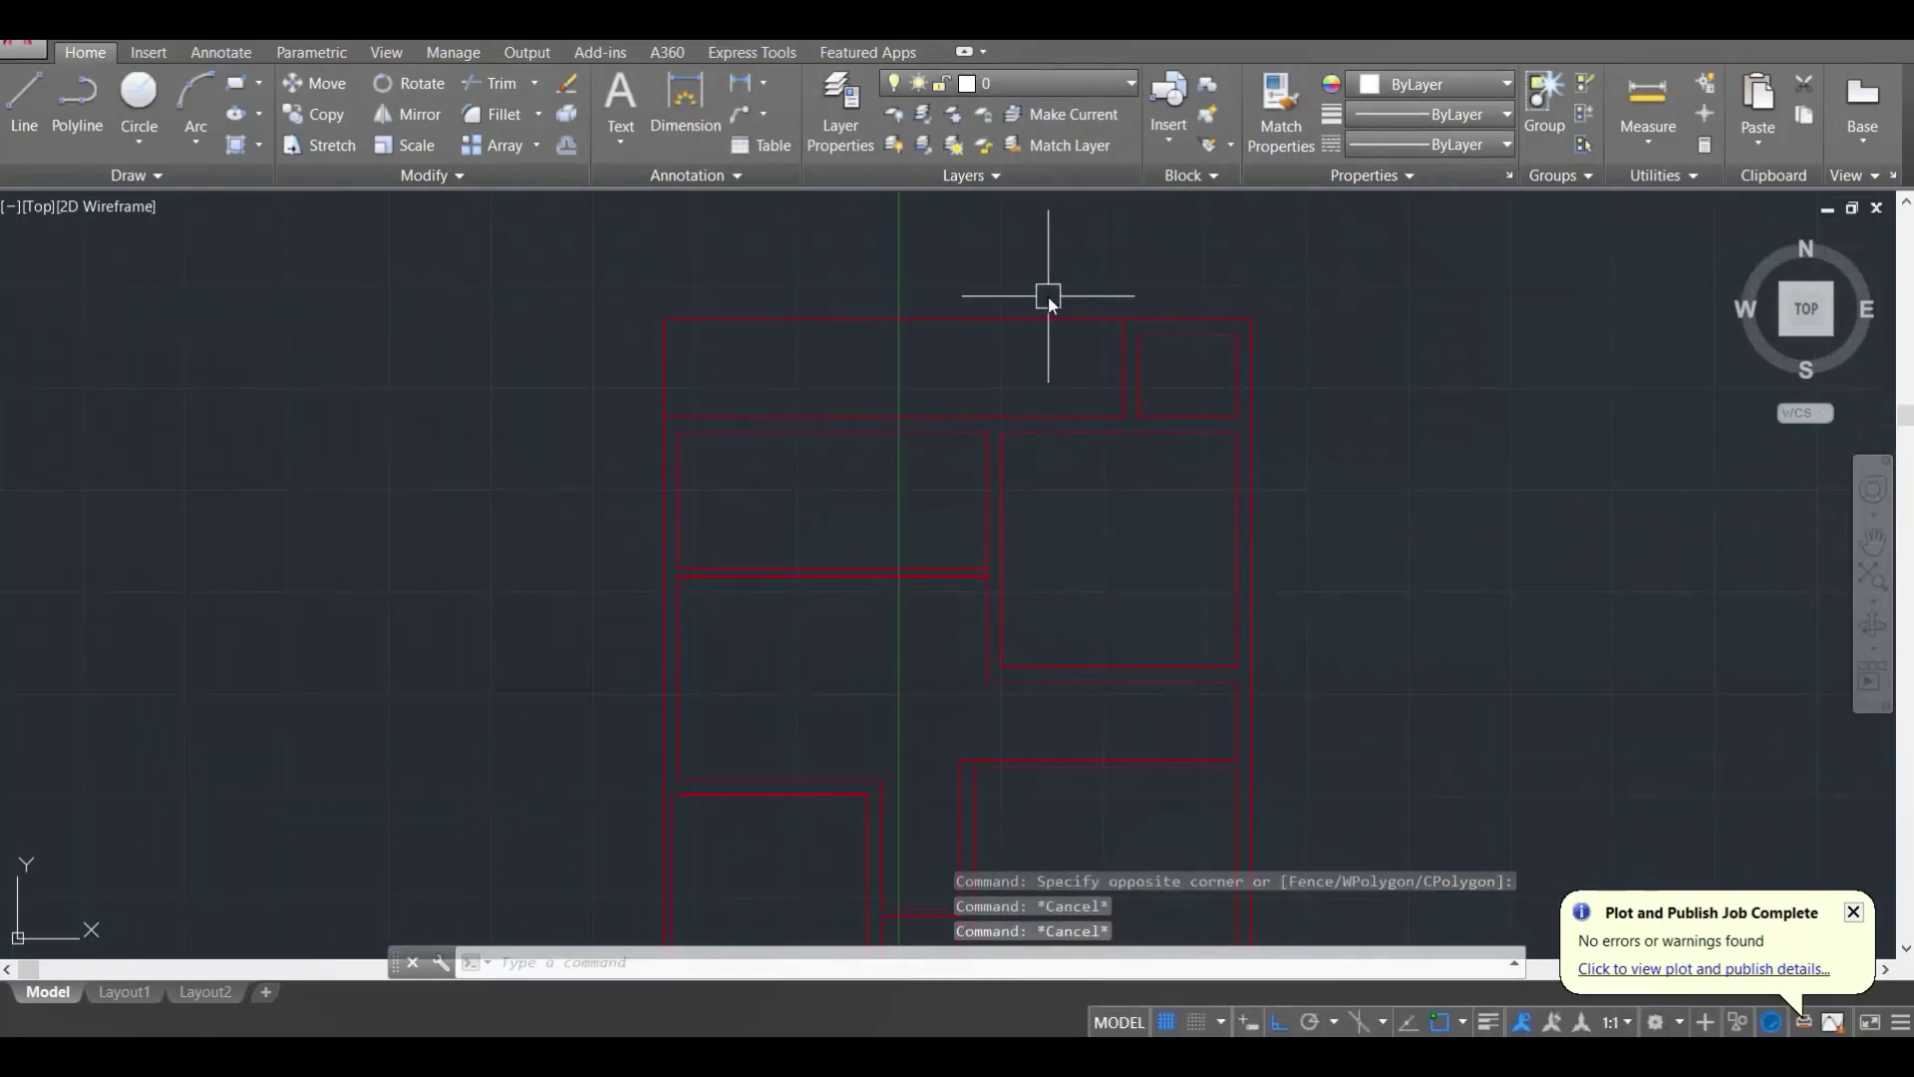
Step: Trim away the segment of the rear boundary line above the small bath in the upper-right corner
{"action": "scroll", "coordinate": [1047, 290], "scroll_direction": "up", "scroll_amount": 2}
{"action": "type", "text": "tr"}
{"action": "key", "text": "Return"}
{"action": "key", "text": "Return"}
{"action": "left_click", "coordinate": [1234, 331]}
{"action": "key", "text": "Return"}
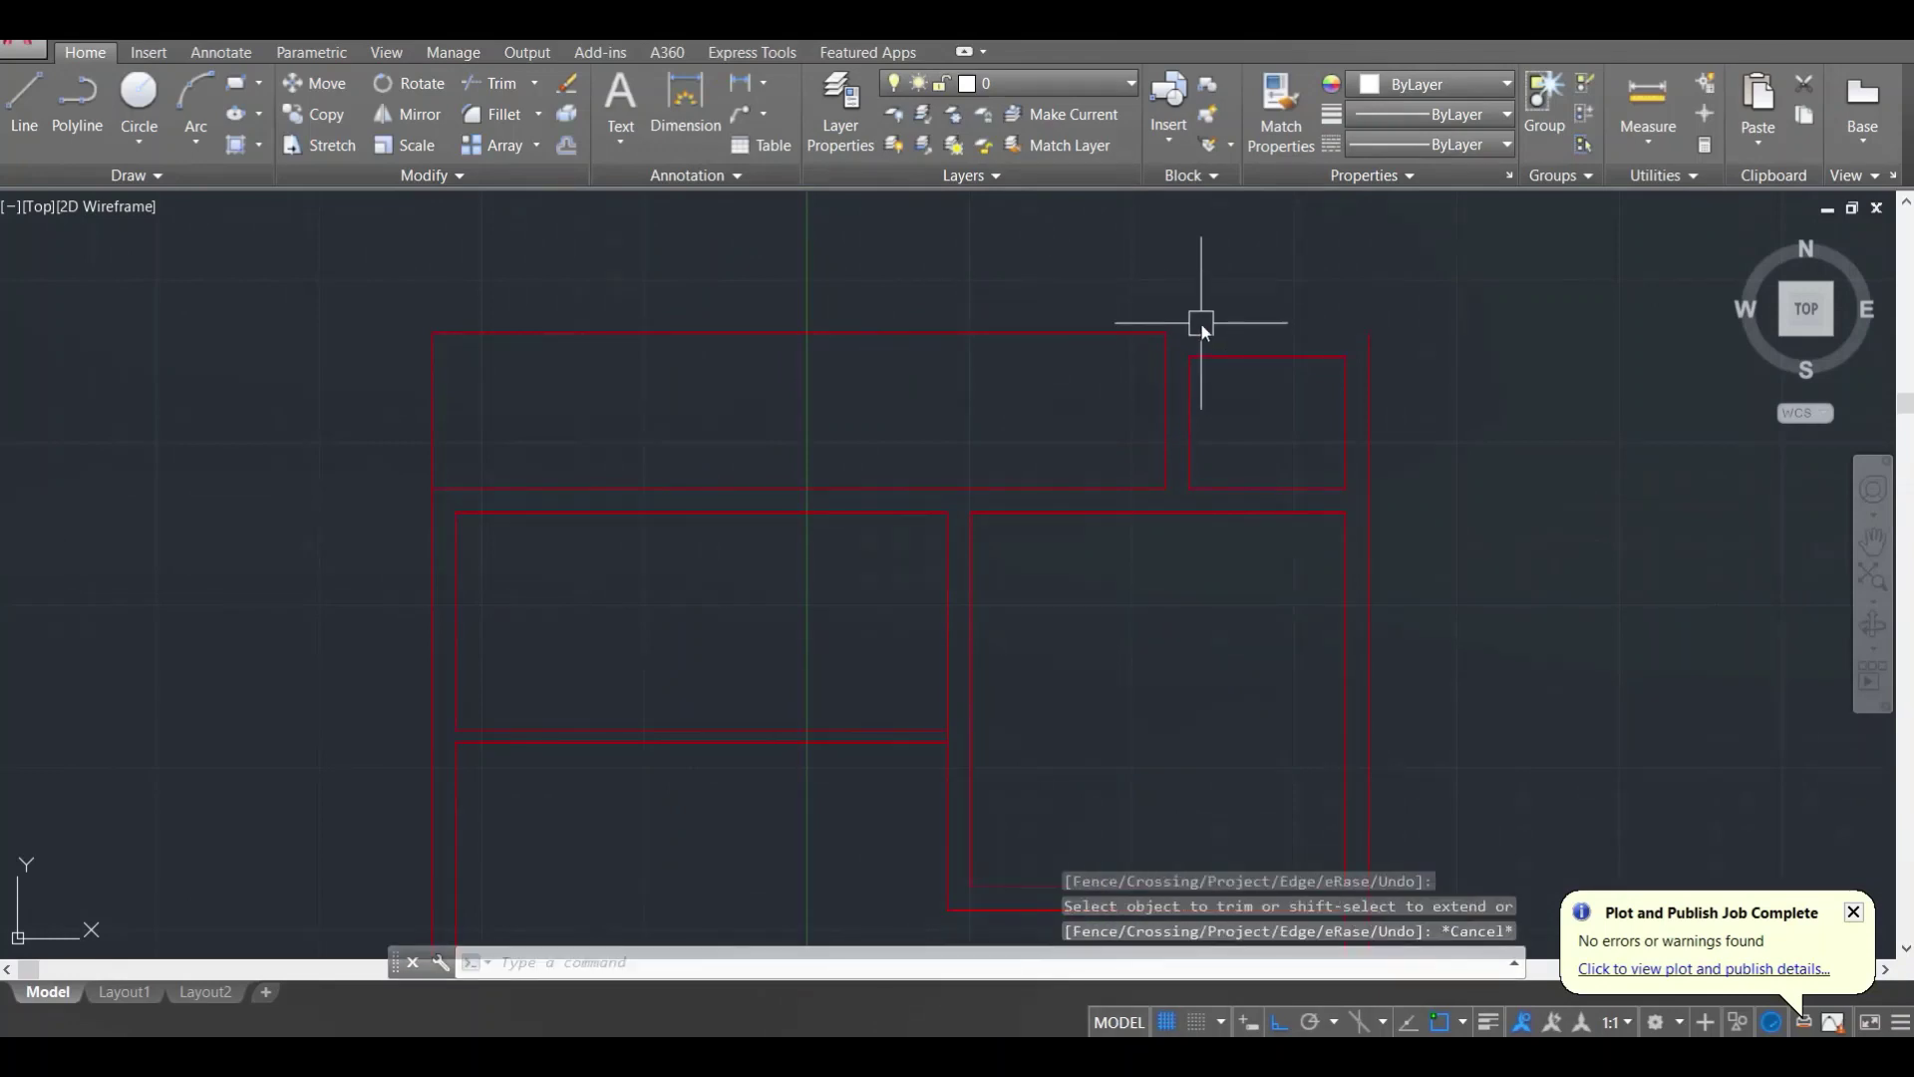
Step: Draw a separate line along the bath's top edge, from its left wall to the right exterior wall corner
{"action": "type", "text": "l"}
{"action": "key", "text": "Return"}
{"action": "left_click", "coordinate": [1167, 333]}
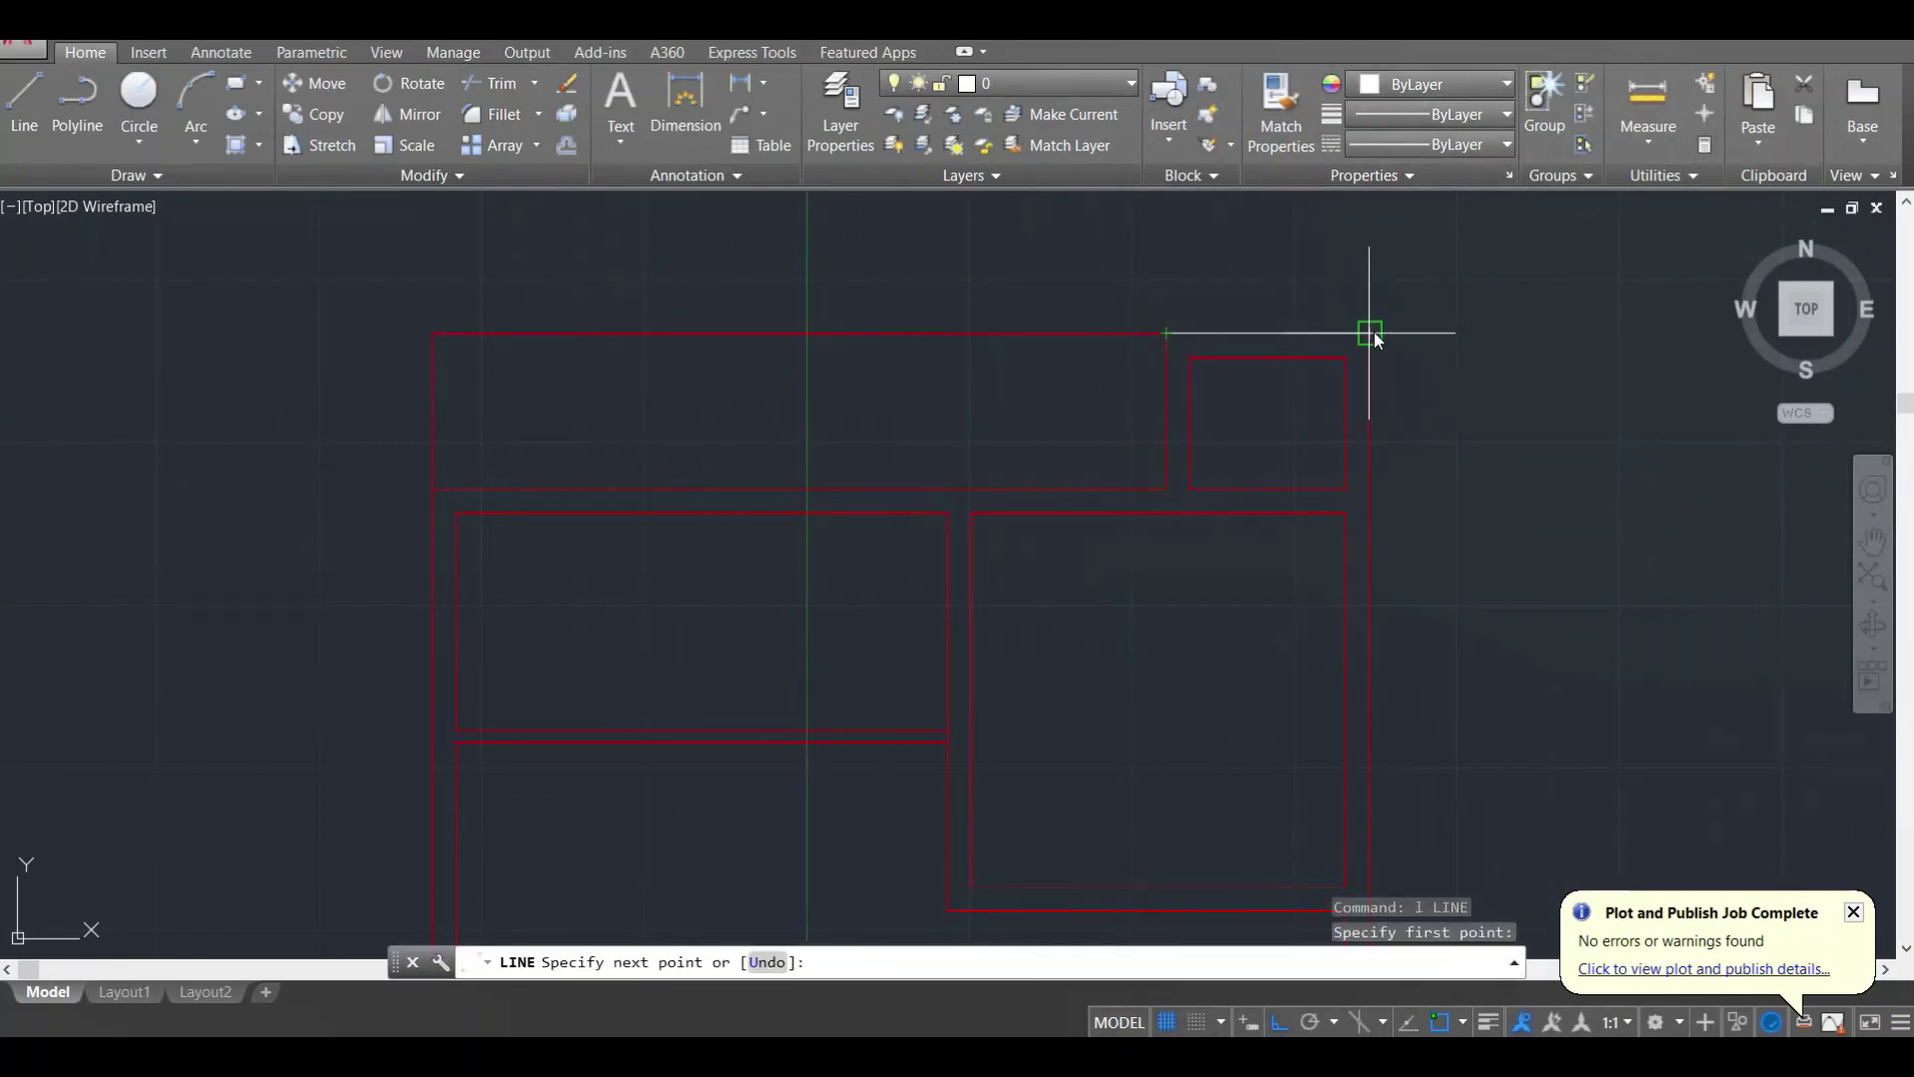
{"action": "left_click", "coordinate": [1367, 332]}
{"action": "key", "text": "Escape"}
{"action": "scroll", "coordinate": [1129, 317], "scroll_direction": "down", "scroll_amount": 2}
Step: Trim away the segment of the outer left wall line that runs beside the rear lawn
{"action": "left_click", "coordinate": [694, 380]}
{"action": "key", "text": "Escape"}
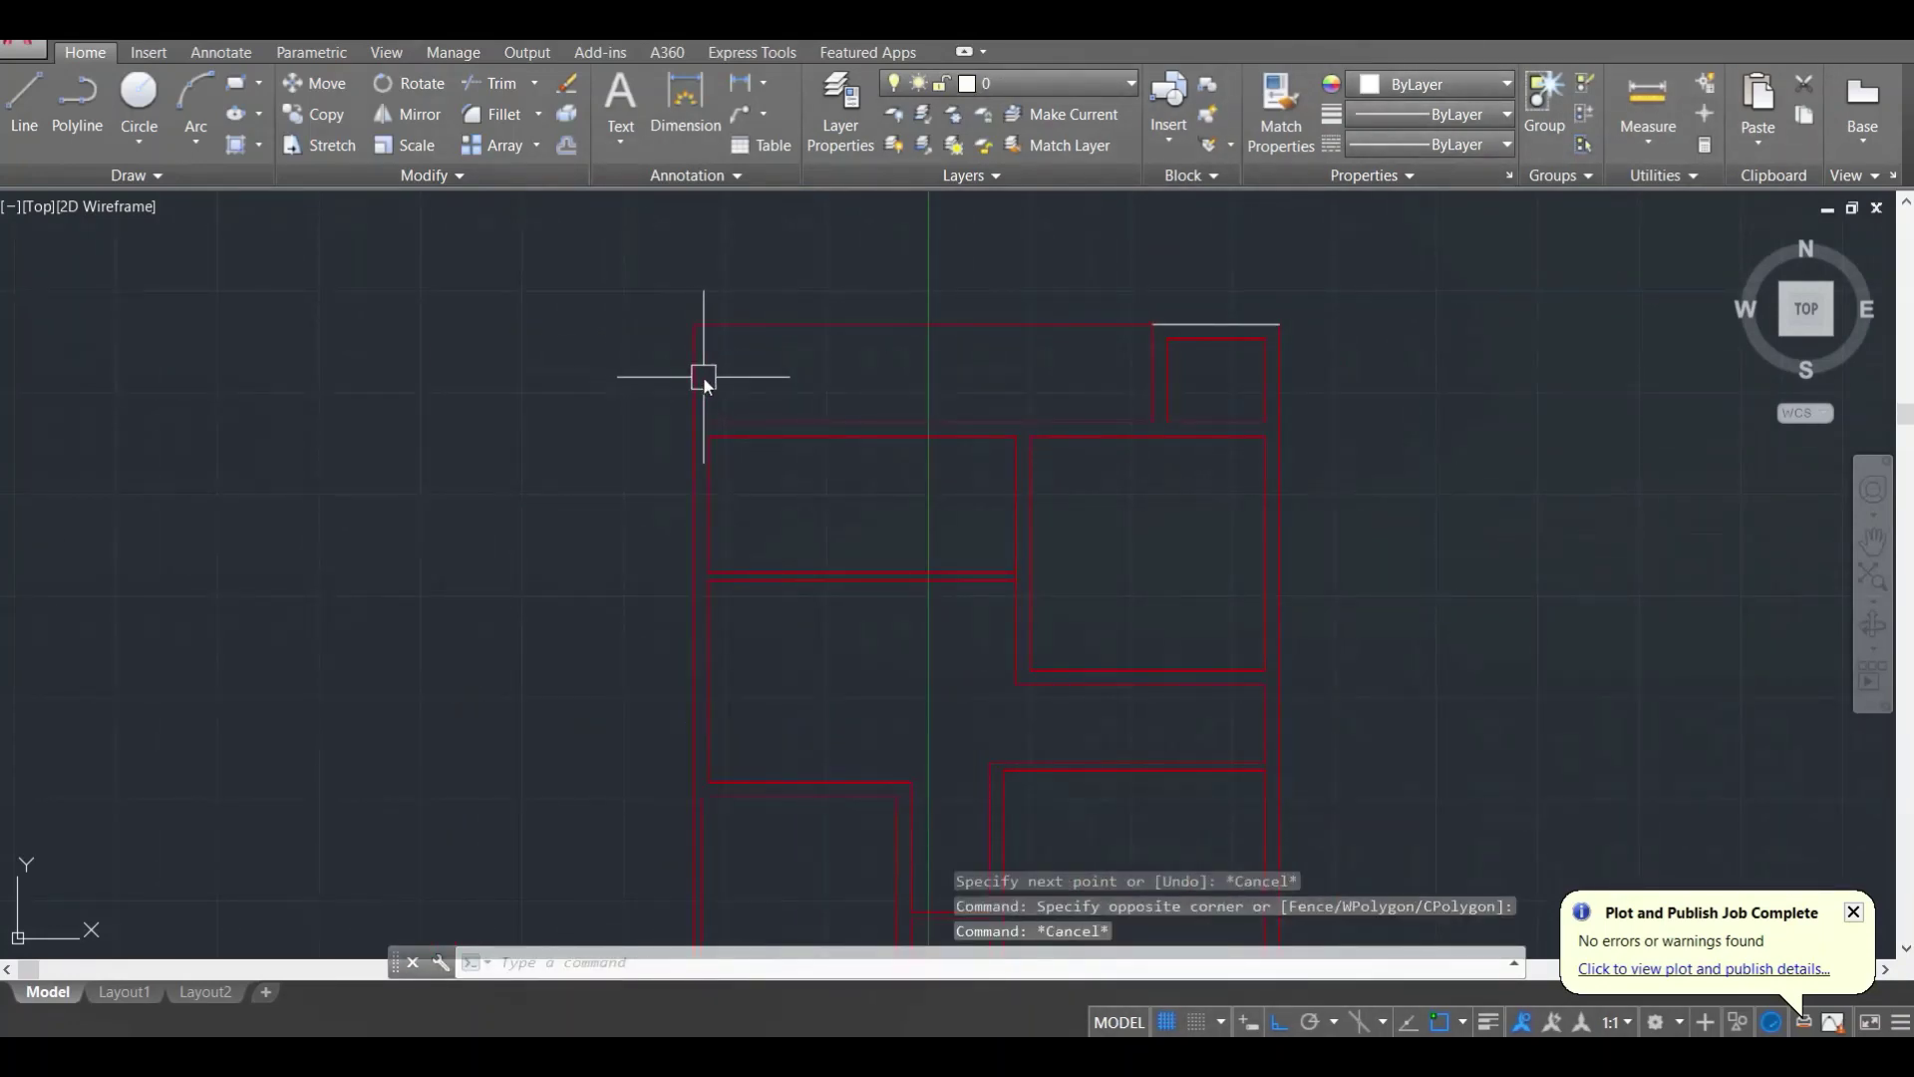
{"action": "type", "text": "tr"}
{"action": "key", "text": "Return"}
{"action": "key", "text": "Return"}
{"action": "key", "text": "Escape"}
Step: Draw a separate line down the rear lawn's left side, from the plan's outer upper-left corner to the kitchen wall
{"action": "type", "text": "l"}
{"action": "key", "text": "Return"}
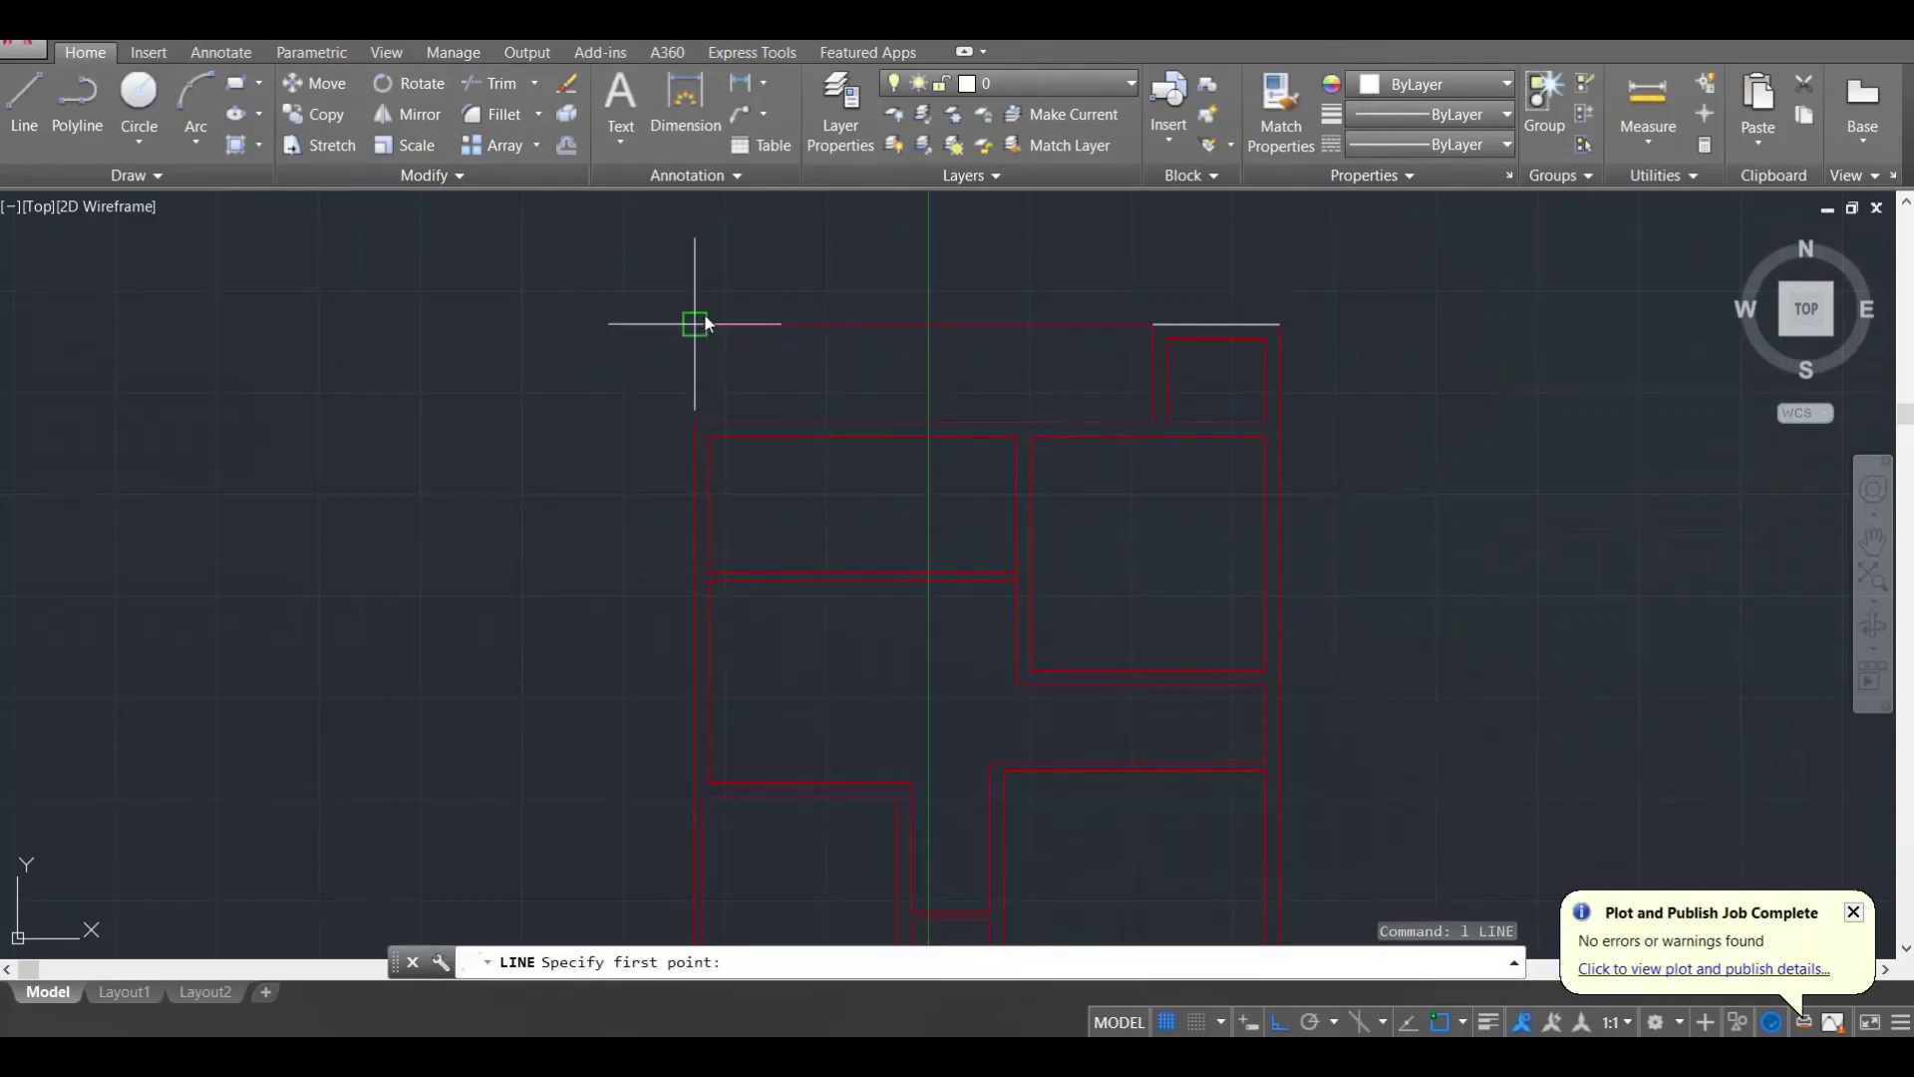
{"action": "left_click", "coordinate": [694, 324]}
{"action": "left_click", "coordinate": [695, 422]}
{"action": "key", "text": "Escape"}
Step: Put the rear lawn's upper and left outer lines on the boundary wall layer
{"action": "left_click", "coordinate": [749, 355]}
{"action": "left_click", "coordinate": [684, 272]}
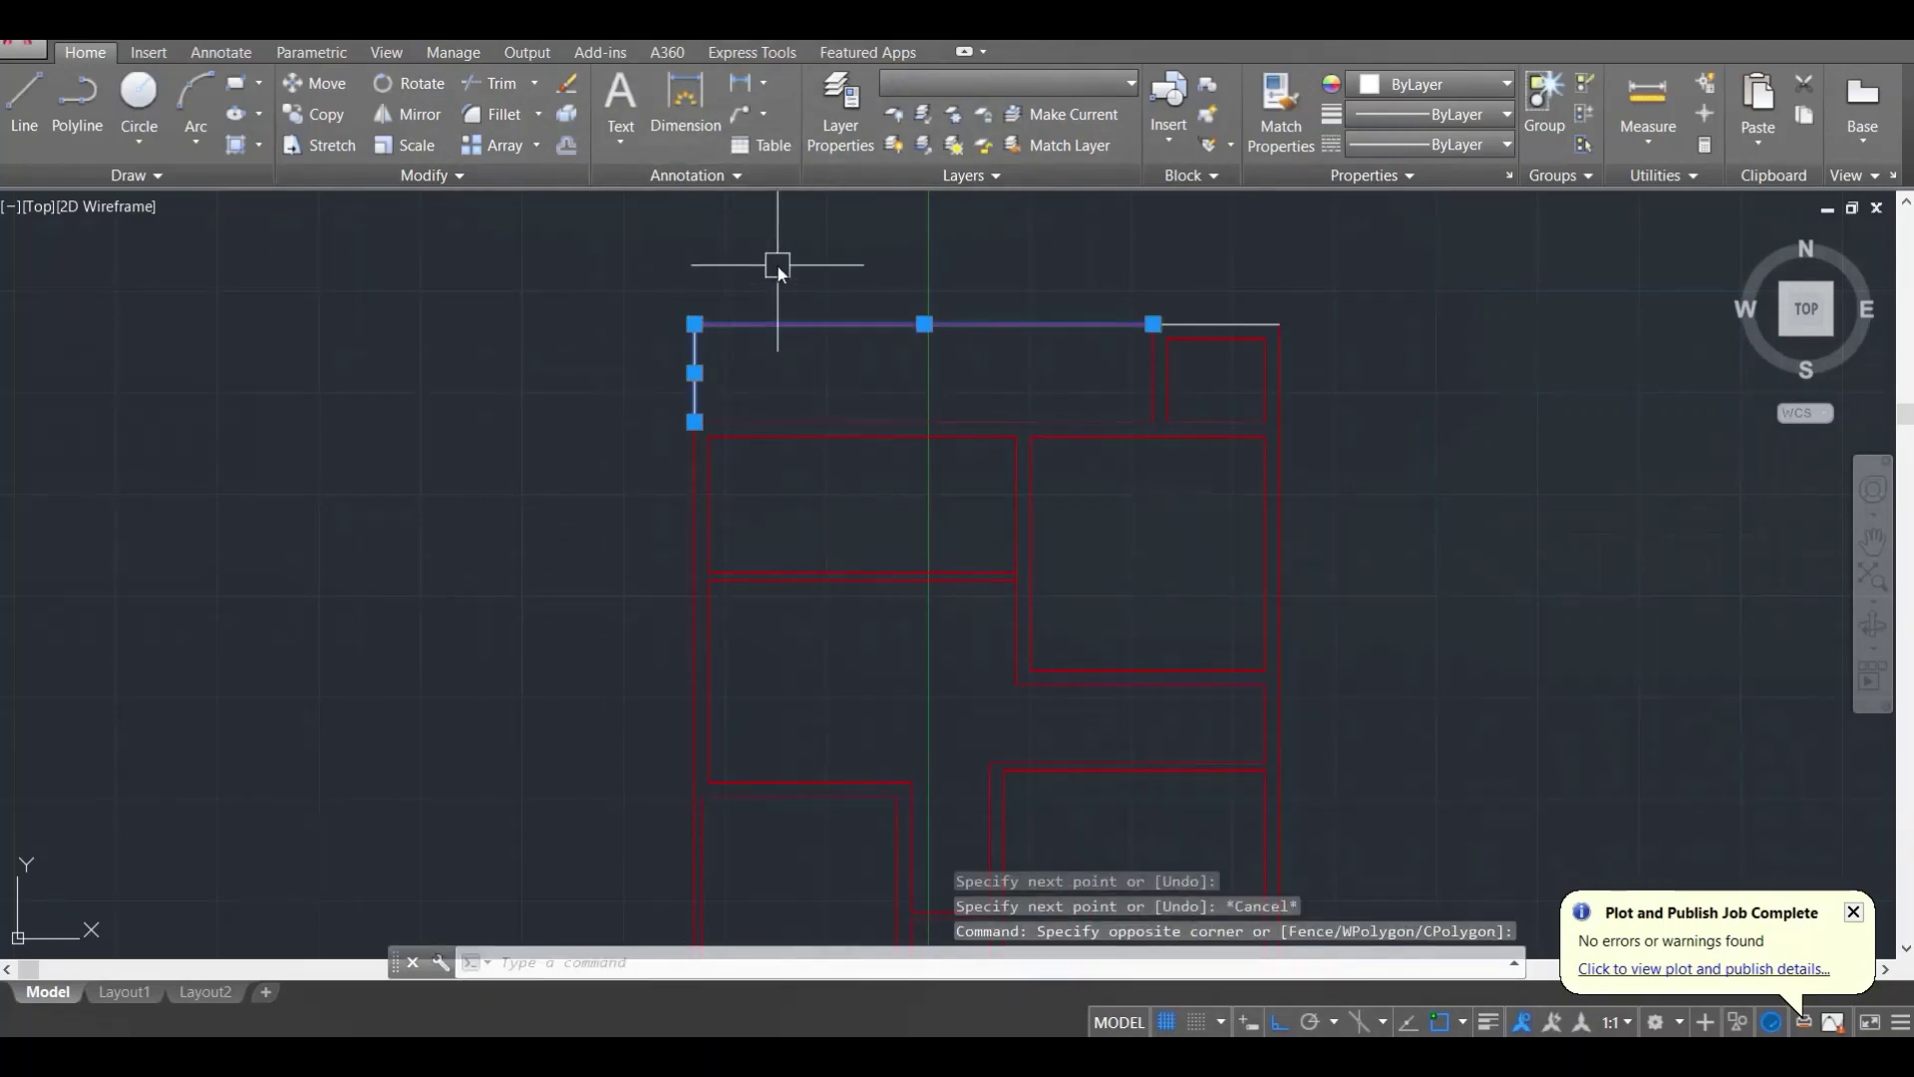
{"action": "left_click", "coordinate": [1058, 85]}
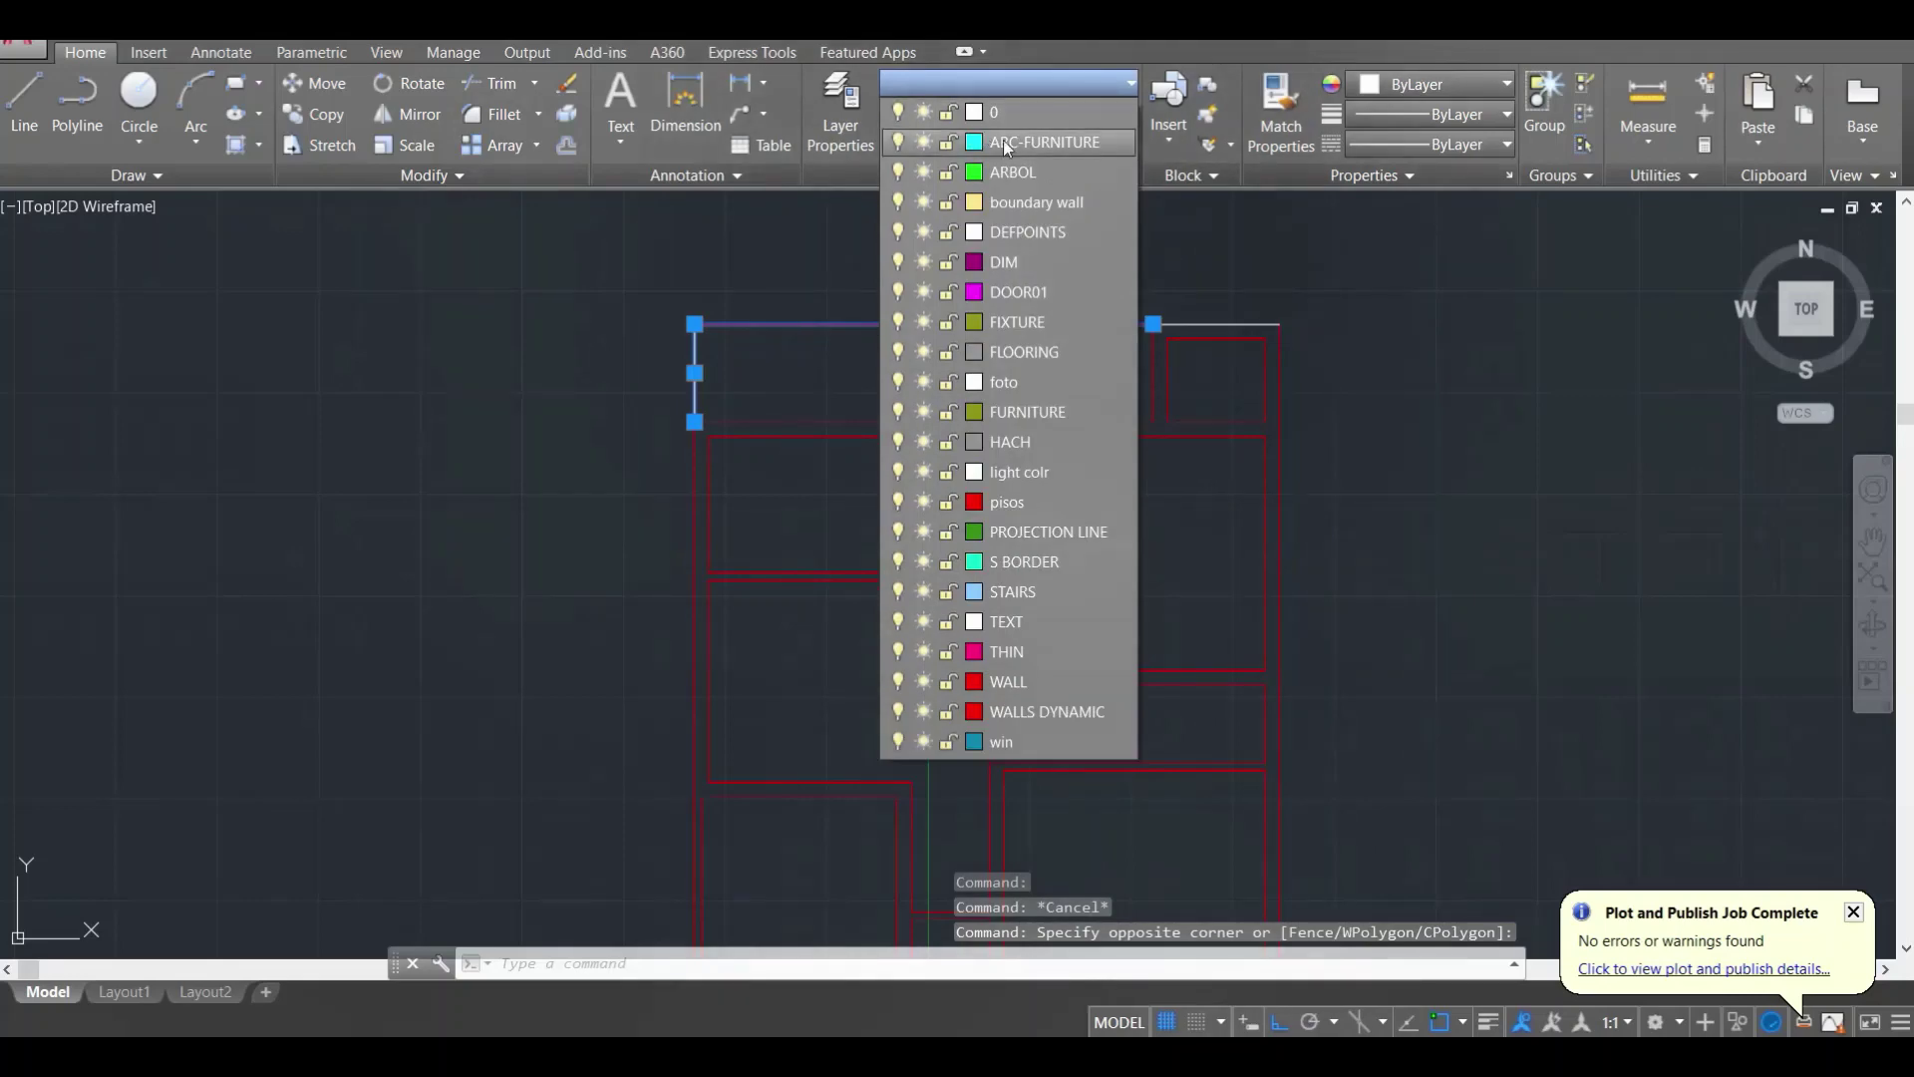
{"action": "left_click", "coordinate": [1030, 202]}
{"action": "key", "text": "Escape"}
{"action": "scroll", "coordinate": [897, 347], "scroll_direction": "down", "scroll_amount": 4}
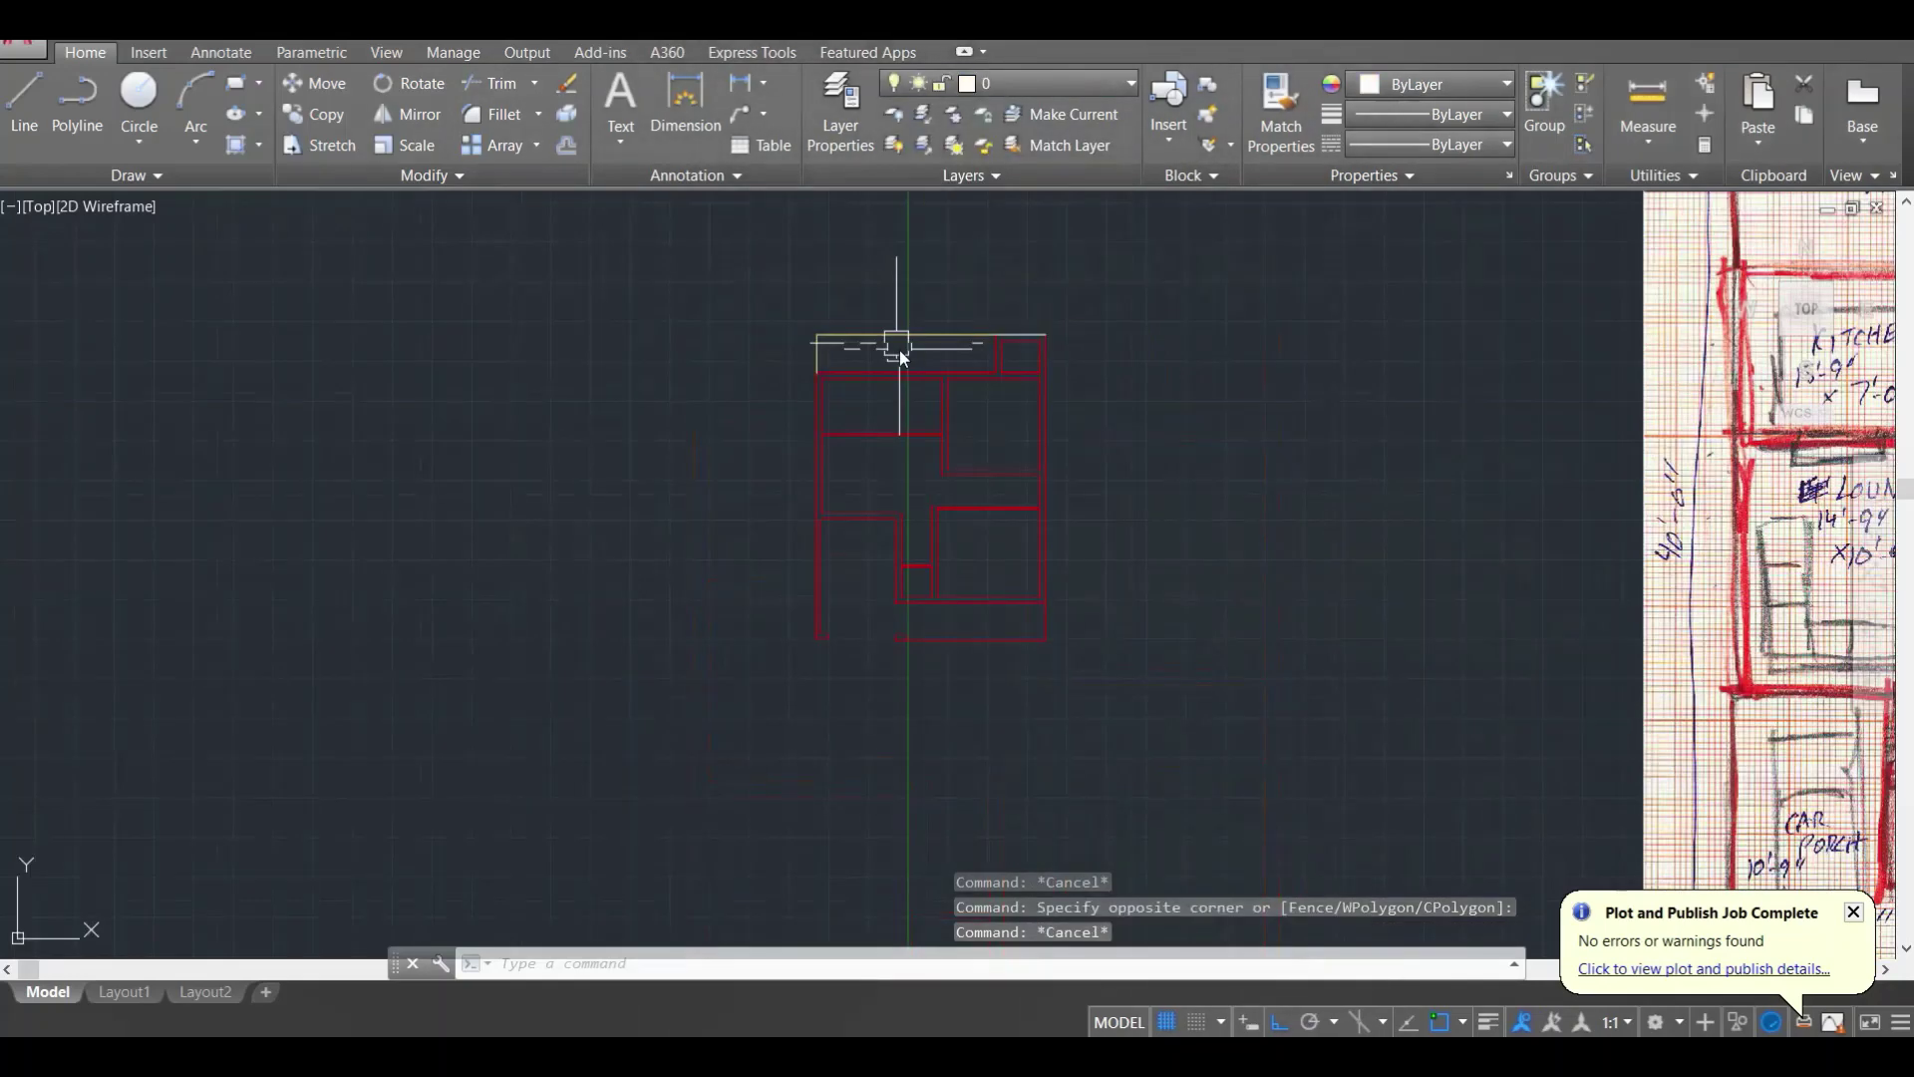
Step: Assign the front lawn's lower and right outer lines to the boundary wall layer
{"action": "scroll", "coordinate": [1036, 598], "scroll_direction": "up", "scroll_amount": 4}
{"action": "left_click", "coordinate": [1119, 619]}
{"action": "left_click", "coordinate": [1031, 513]}
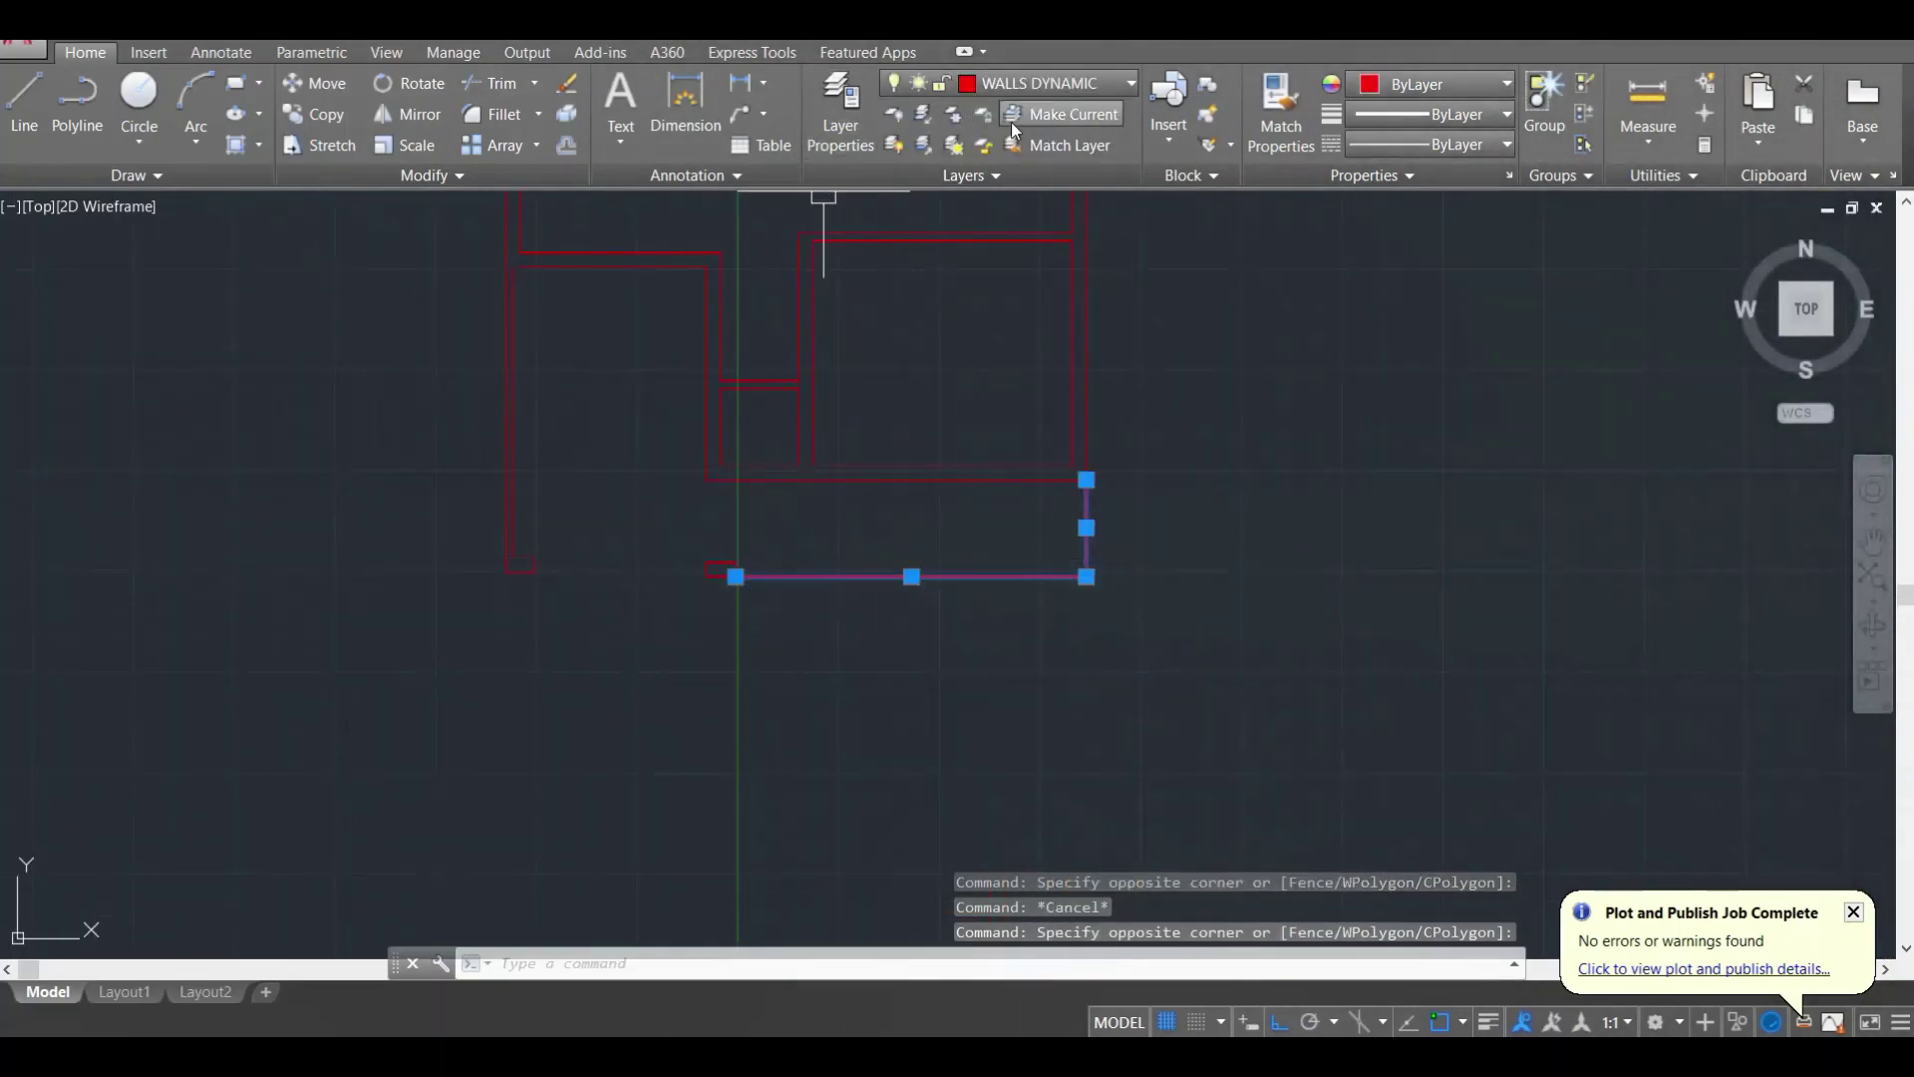
{"action": "left_click", "coordinate": [1027, 86]}
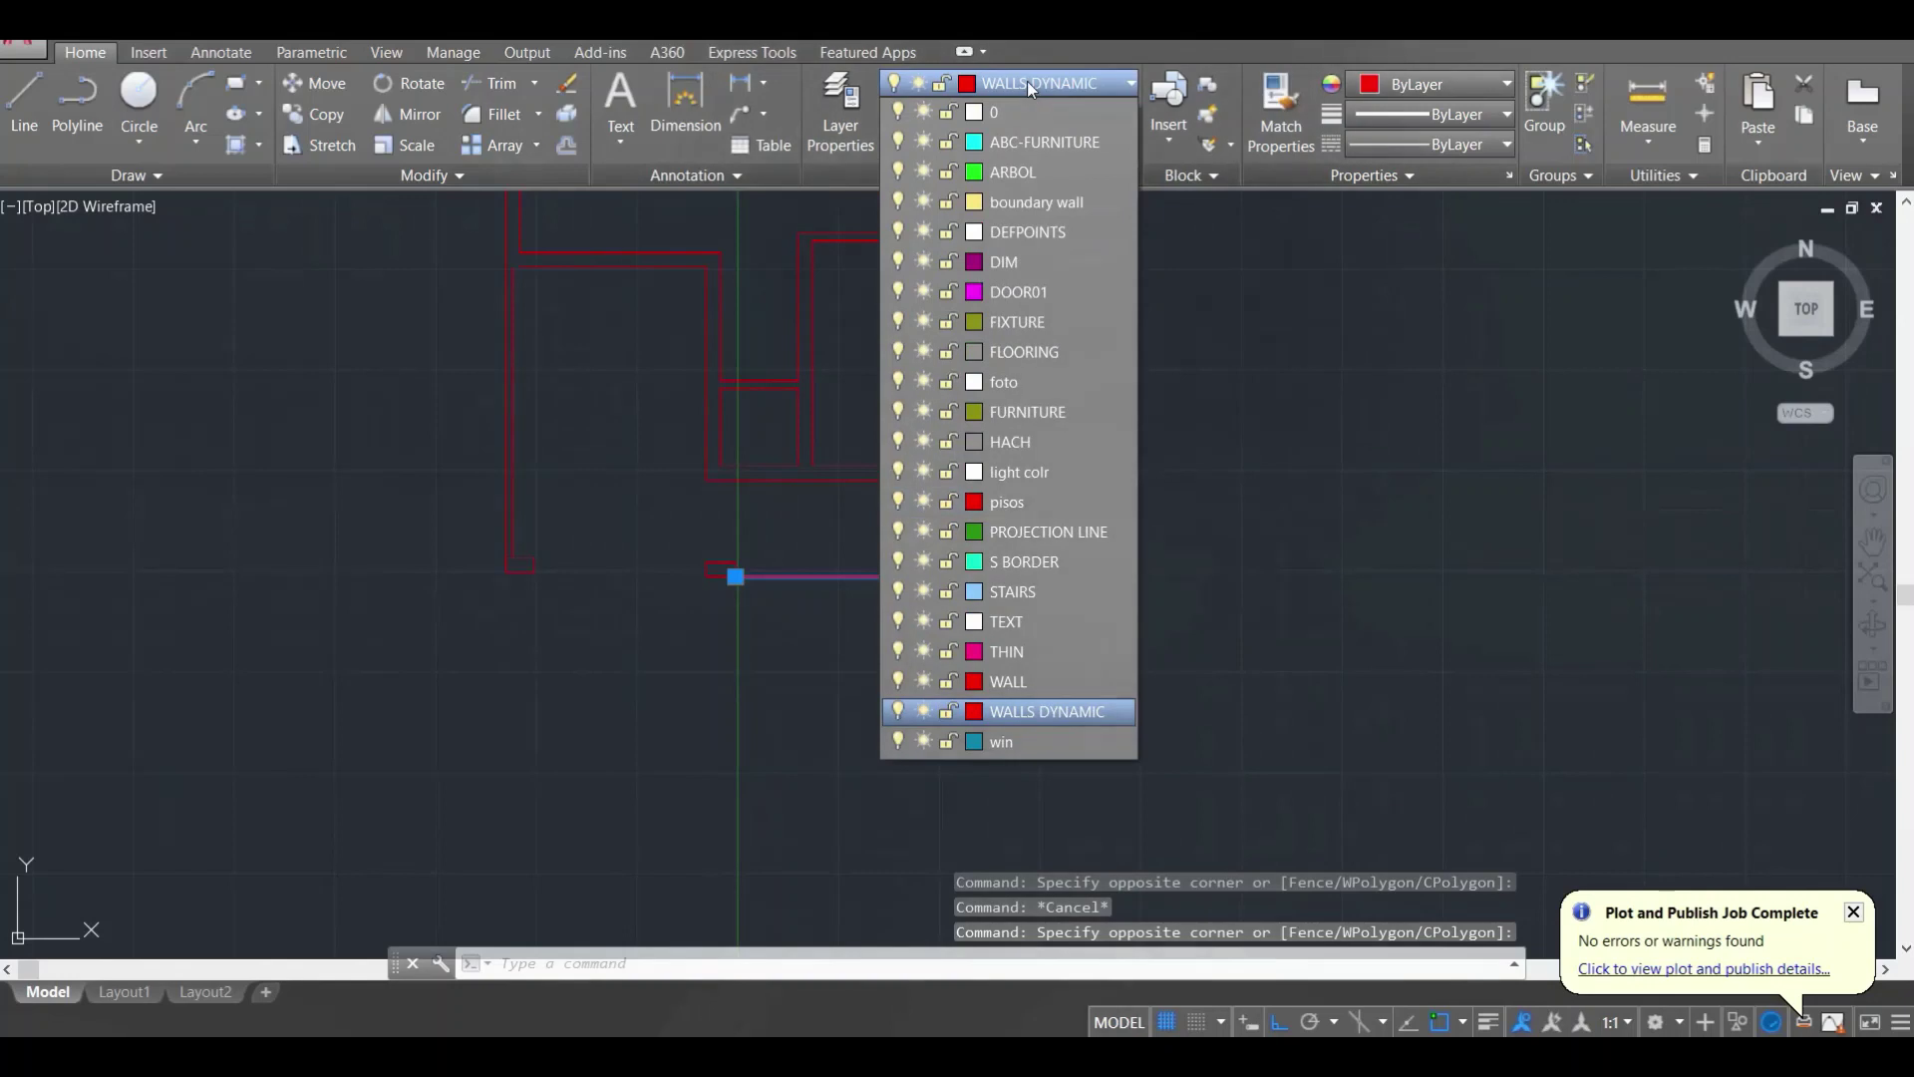
{"action": "left_click", "coordinate": [1039, 204]}
{"action": "key", "text": "Escape"}
Step: Move the car porch's two left wall lines to the boundary wall layer
{"action": "middle_click_drag", "start_coordinate": [555, 333], "coordinate": [643, 337]}
{"action": "left_click", "coordinate": [666, 387]}
{"action": "left_click", "coordinate": [583, 351]}
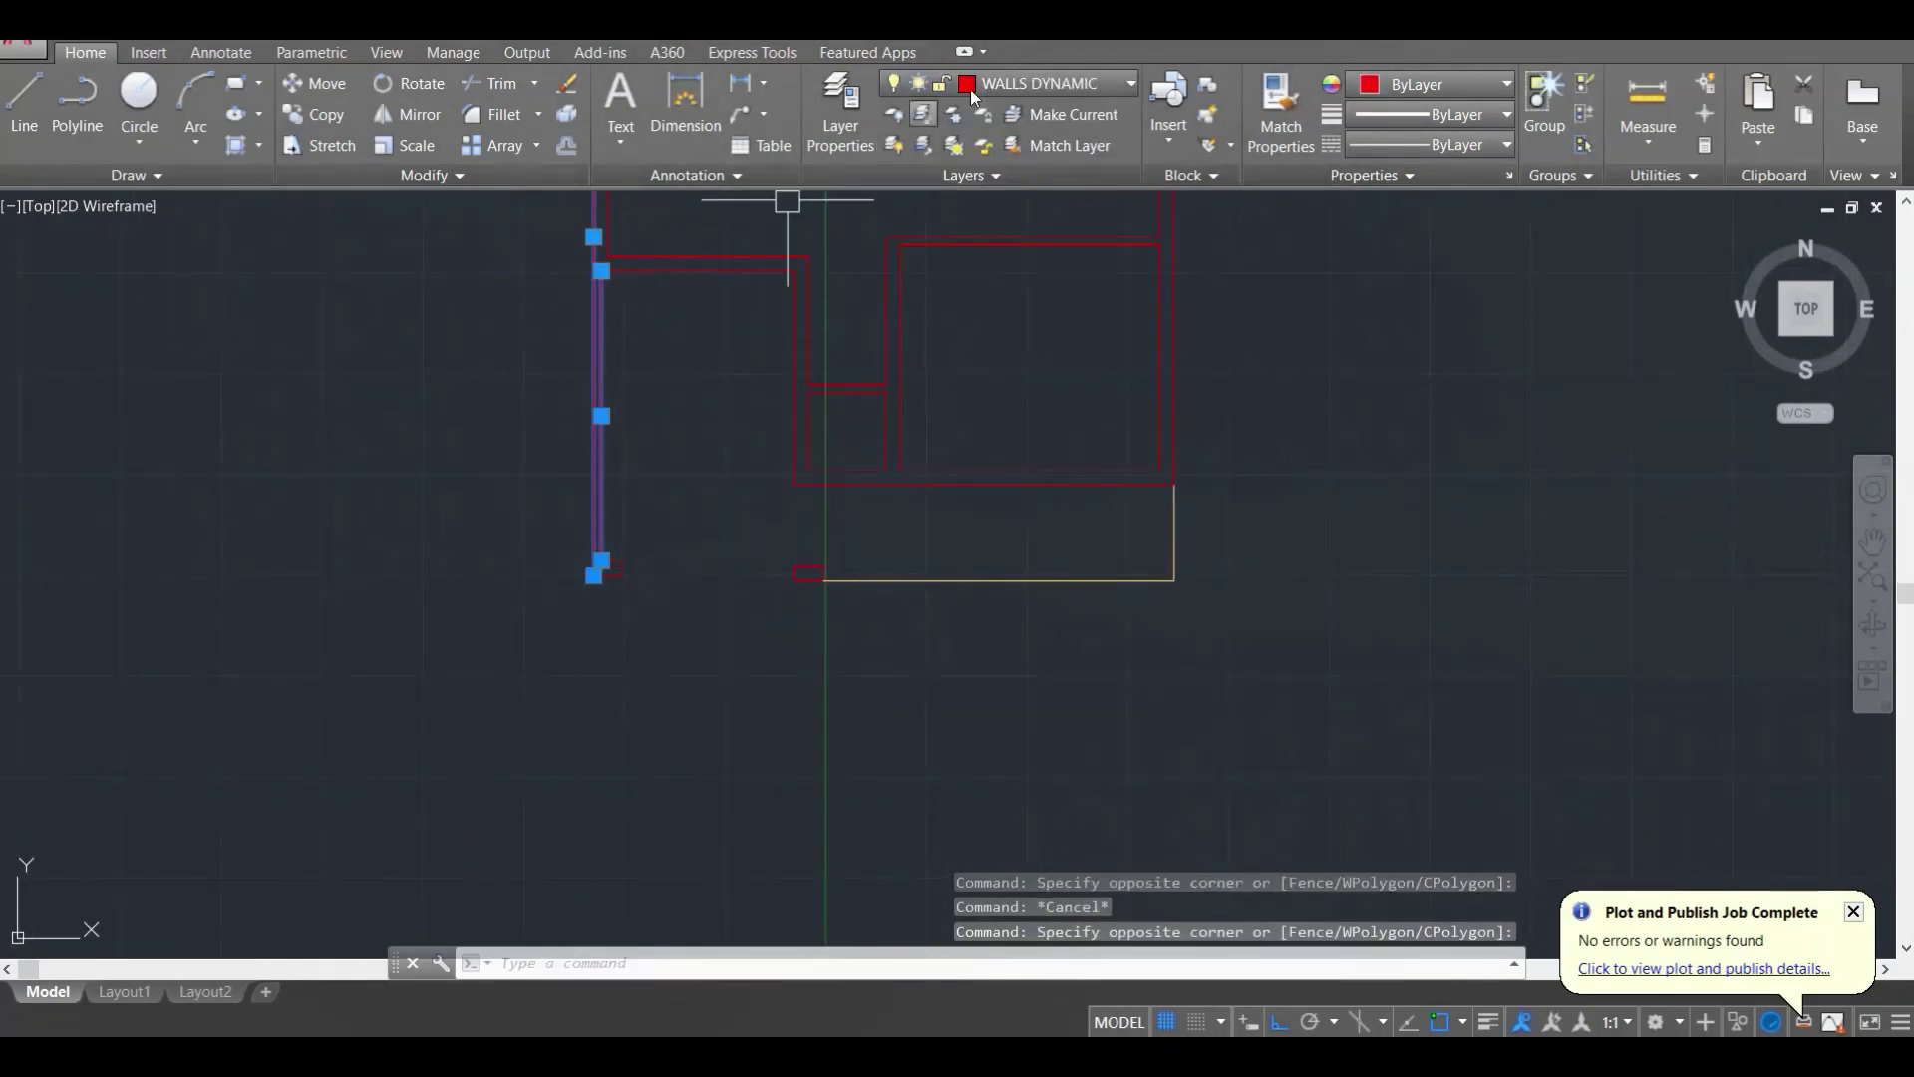
{"action": "left_click", "coordinate": [1013, 88]}
{"action": "left_click", "coordinate": [1045, 204]}
{"action": "key", "text": "Escape"}
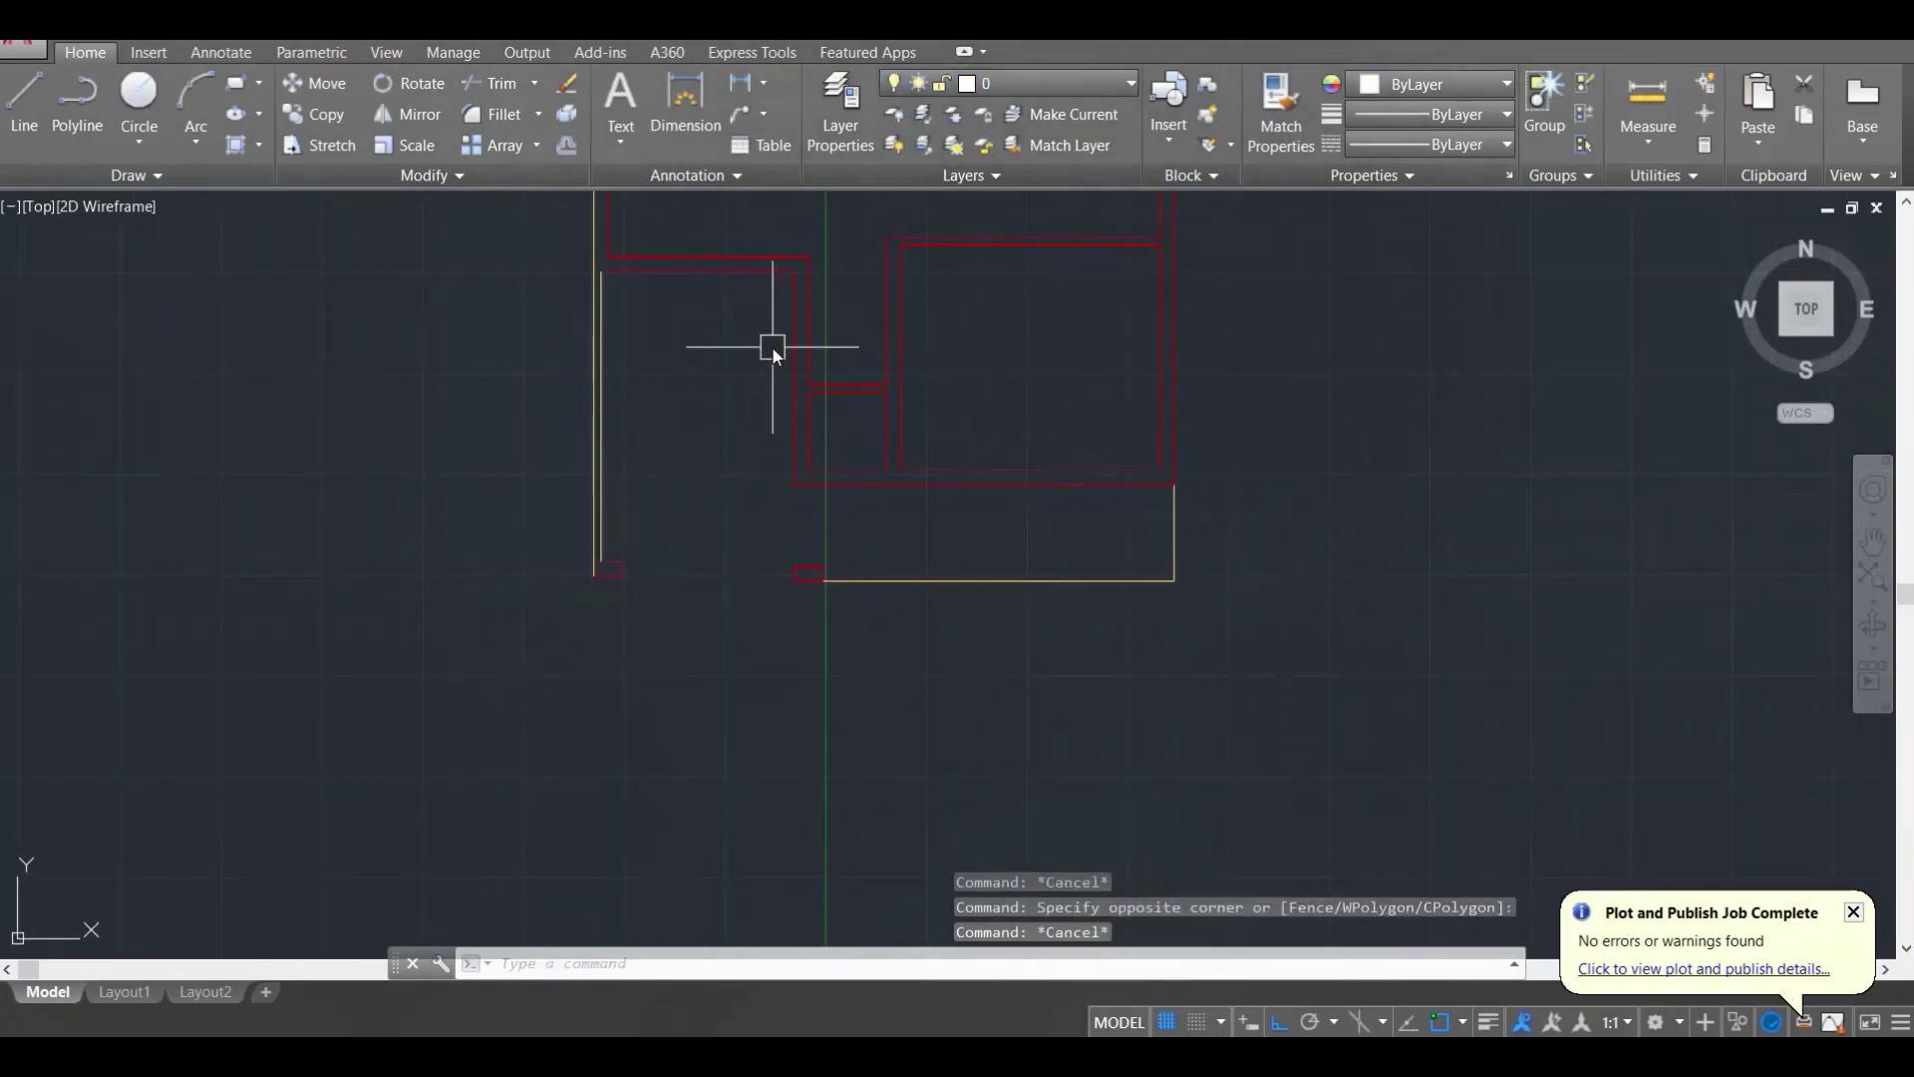
Step: Offset the front lawn's lower and right boundary lines inward by 4.5"
{"action": "middle_click_drag", "start_coordinate": [771, 345], "coordinate": [865, 347]}
{"action": "type", "text": "o"}
{"action": "key", "text": "Return"}
{"action": "type", "text": "4"}
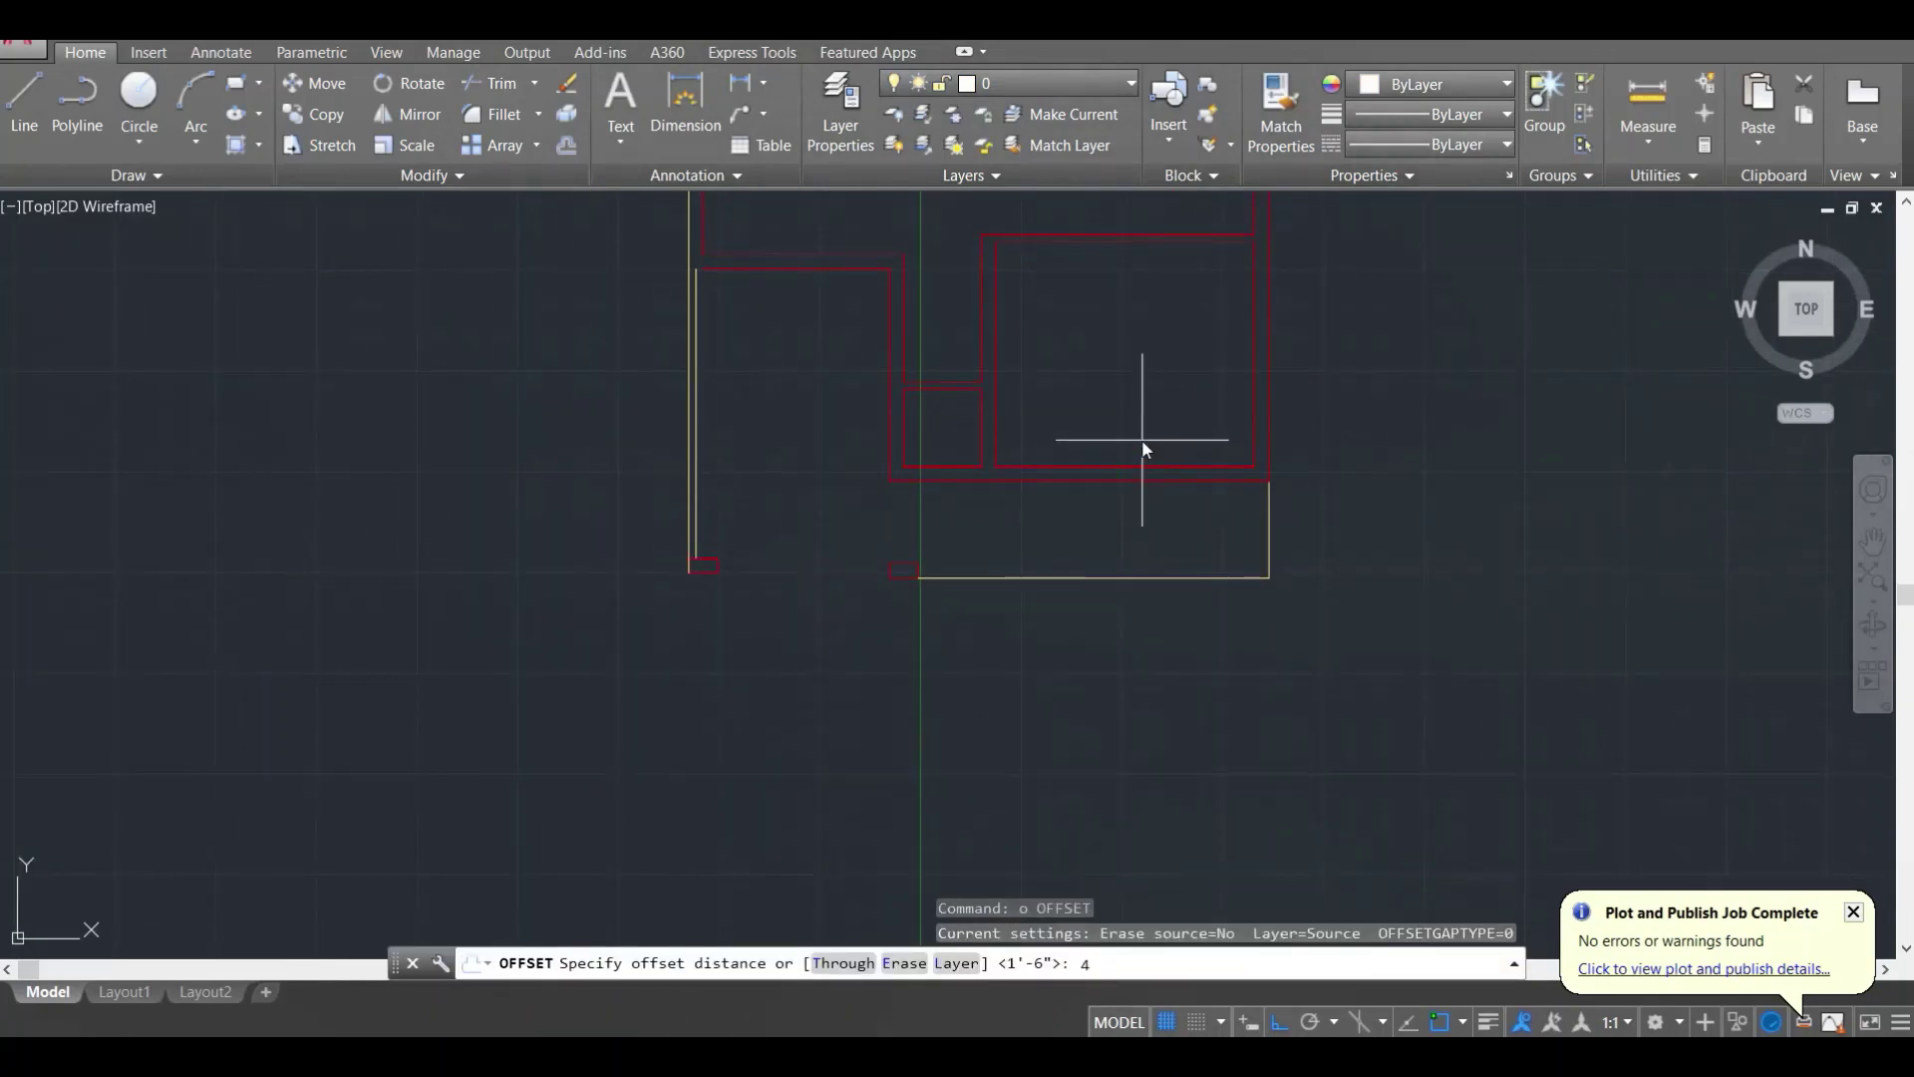
{"action": "key", "text": "Return"}
{"action": "left_click", "coordinate": [1227, 576]}
{"action": "left_click", "coordinate": [1268, 526]}
{"action": "key", "text": "Escape"}
{"action": "scroll", "coordinate": [1147, 492], "scroll_direction": "down", "scroll_amount": 4}
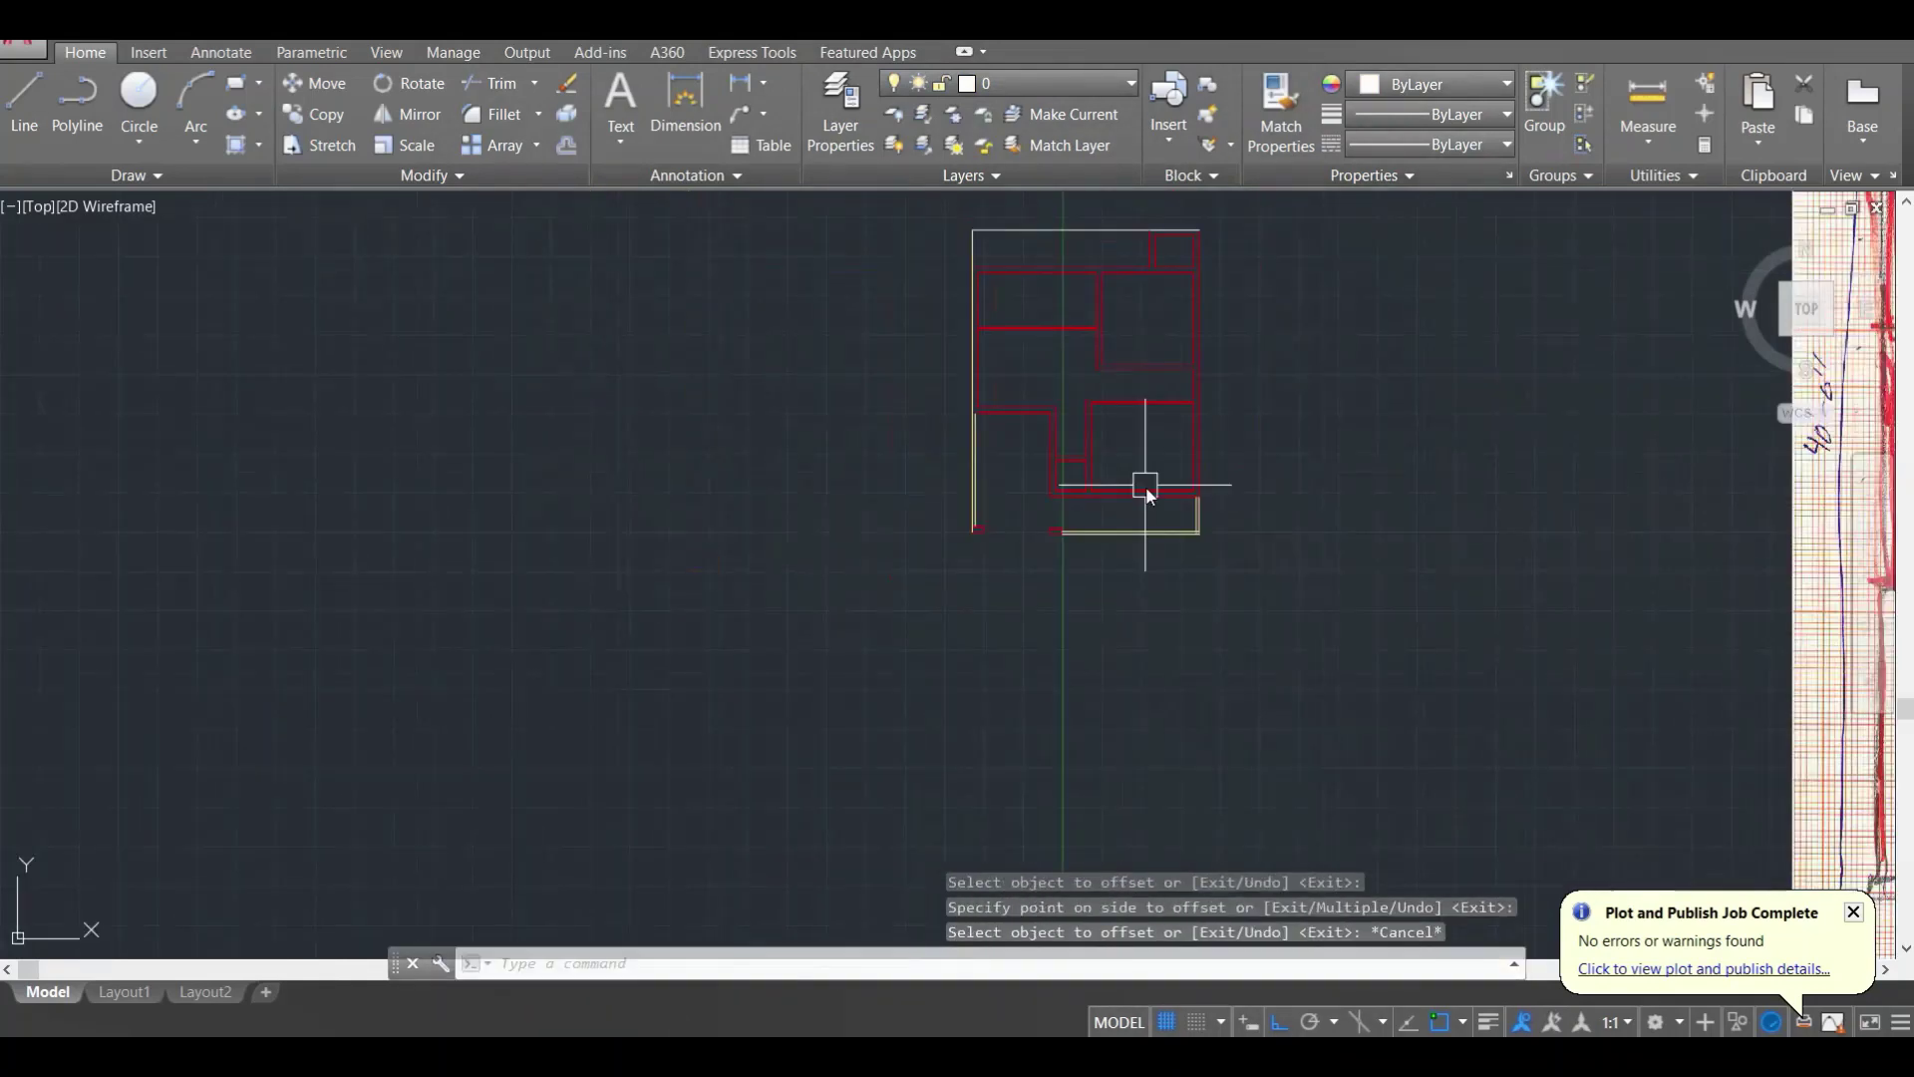
{"action": "key", "text": "Escape"}
{"action": "key", "text": "Escape"}
Step: Offset the rear lawn's upper and left boundary lines inward by the same 4.5" distance
{"action": "scroll", "coordinate": [1051, 285], "scroll_direction": "up", "scroll_amount": 4}
{"action": "type", "text": "o"}
{"action": "key", "text": "Return"}
{"action": "key", "text": "Return"}
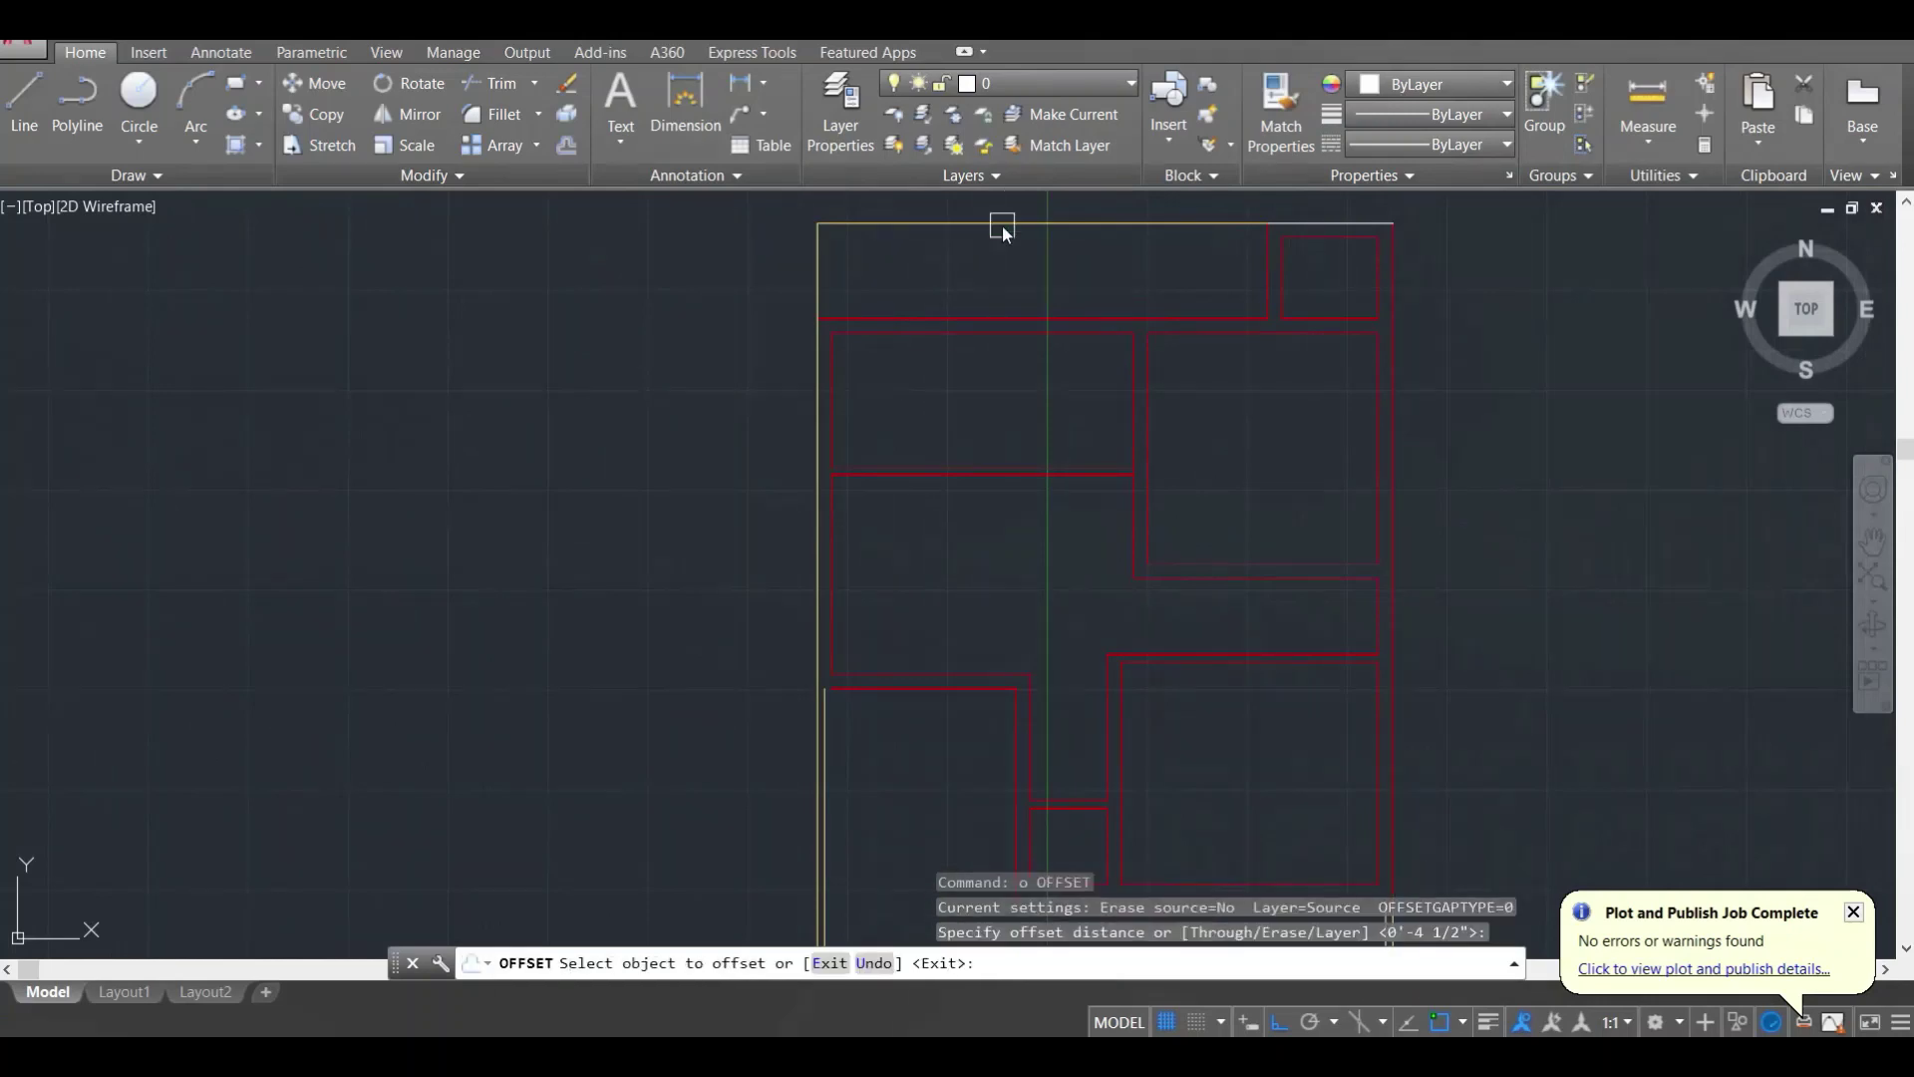
{"action": "left_click", "coordinate": [1002, 226]}
{"action": "left_click", "coordinate": [902, 273]}
{"action": "key", "text": "Escape"}
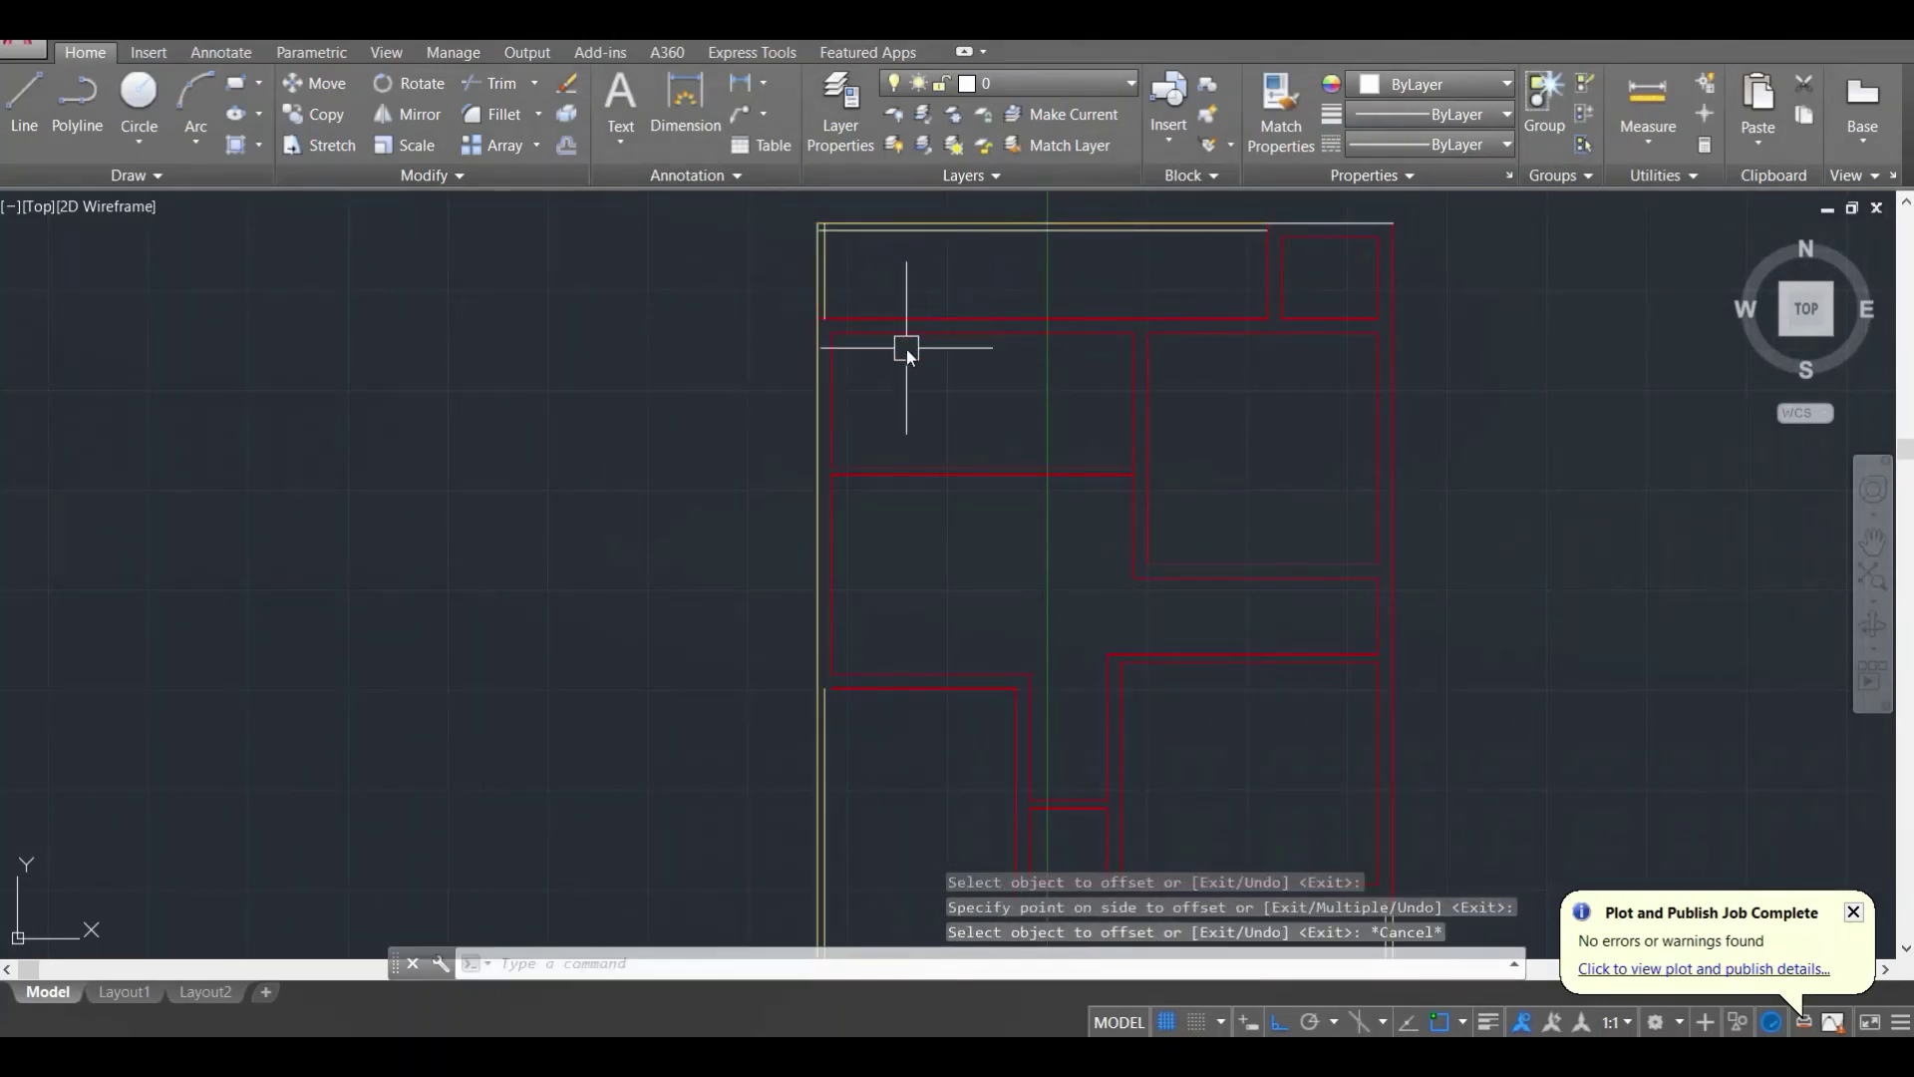
Step: Match the properties of the kitchen's inner left wall line onto the outer left wall line
{"action": "type", "text": "m"}
{"action": "key", "text": "Escape"}
{"action": "scroll", "coordinate": [847, 359], "scroll_direction": "up", "scroll_amount": 2}
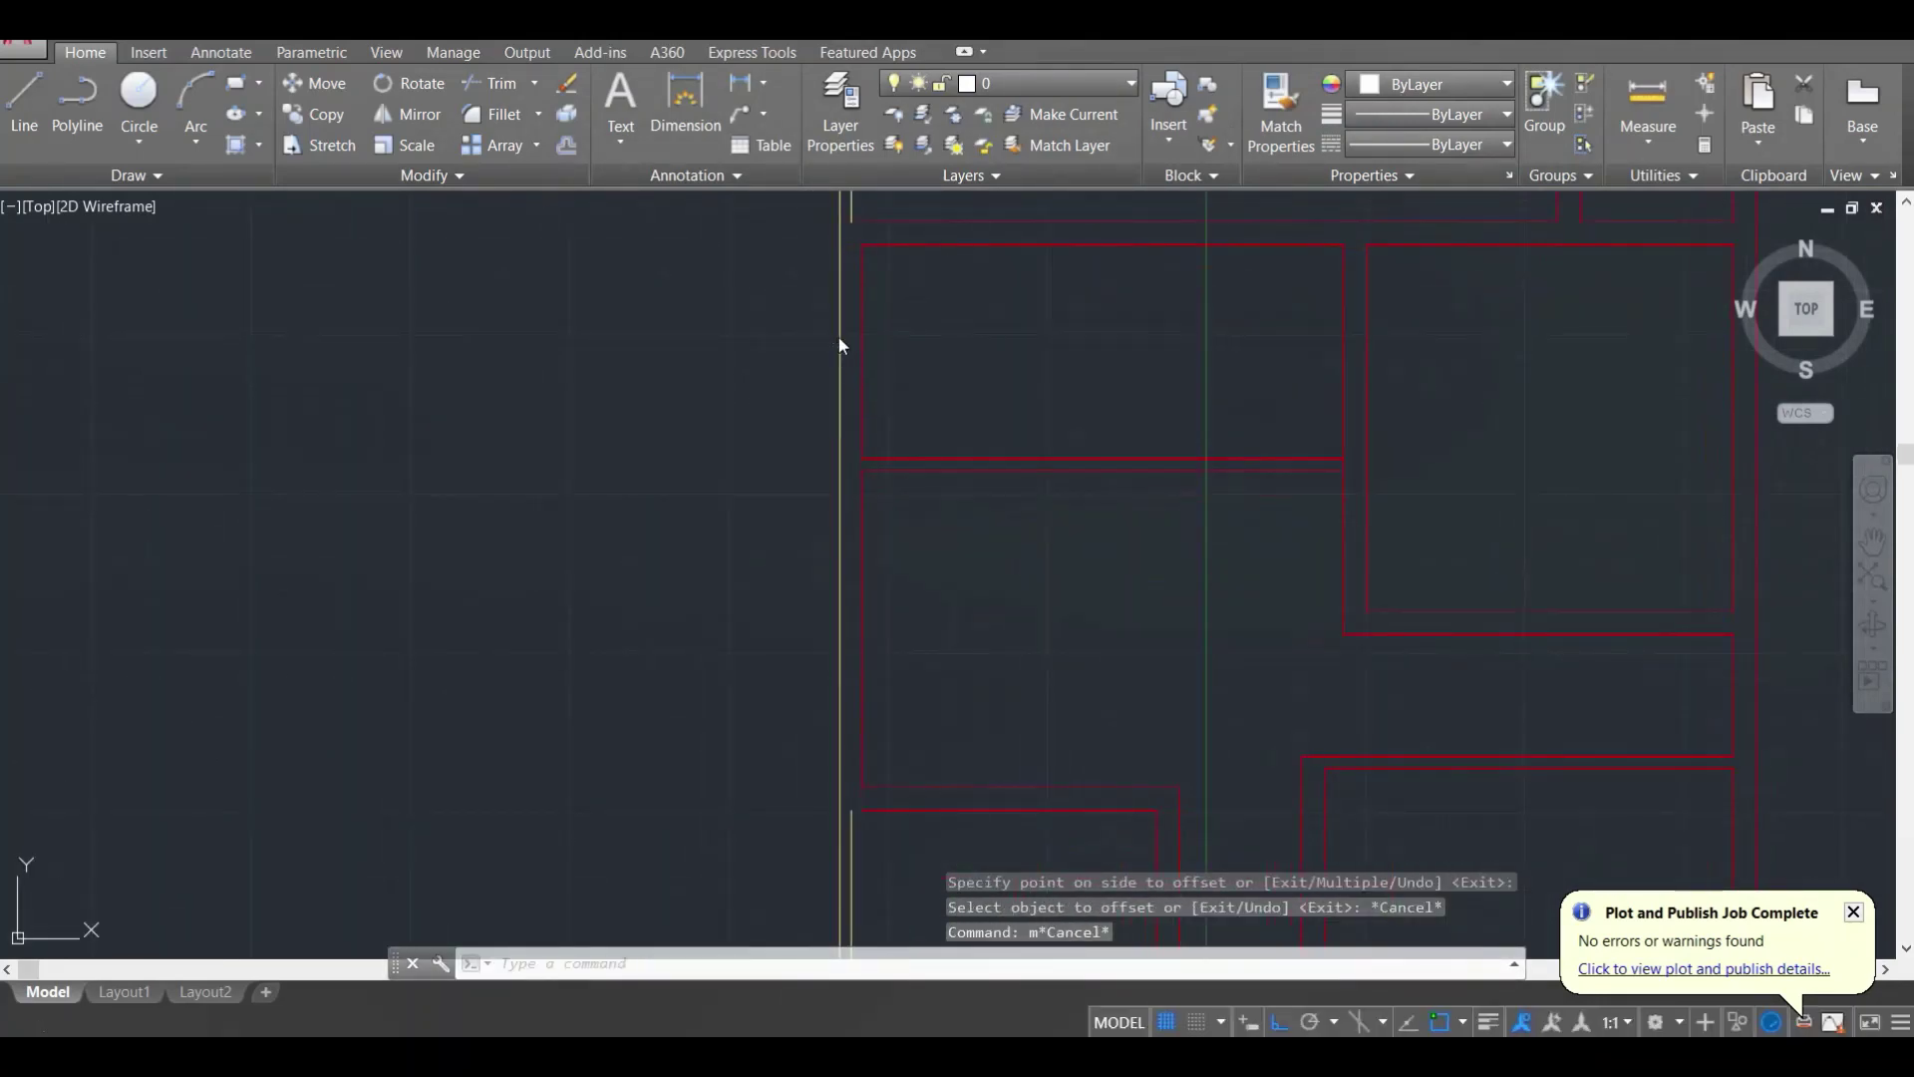
{"action": "key", "text": "Escape"}
{"action": "key", "text": "Escape"}
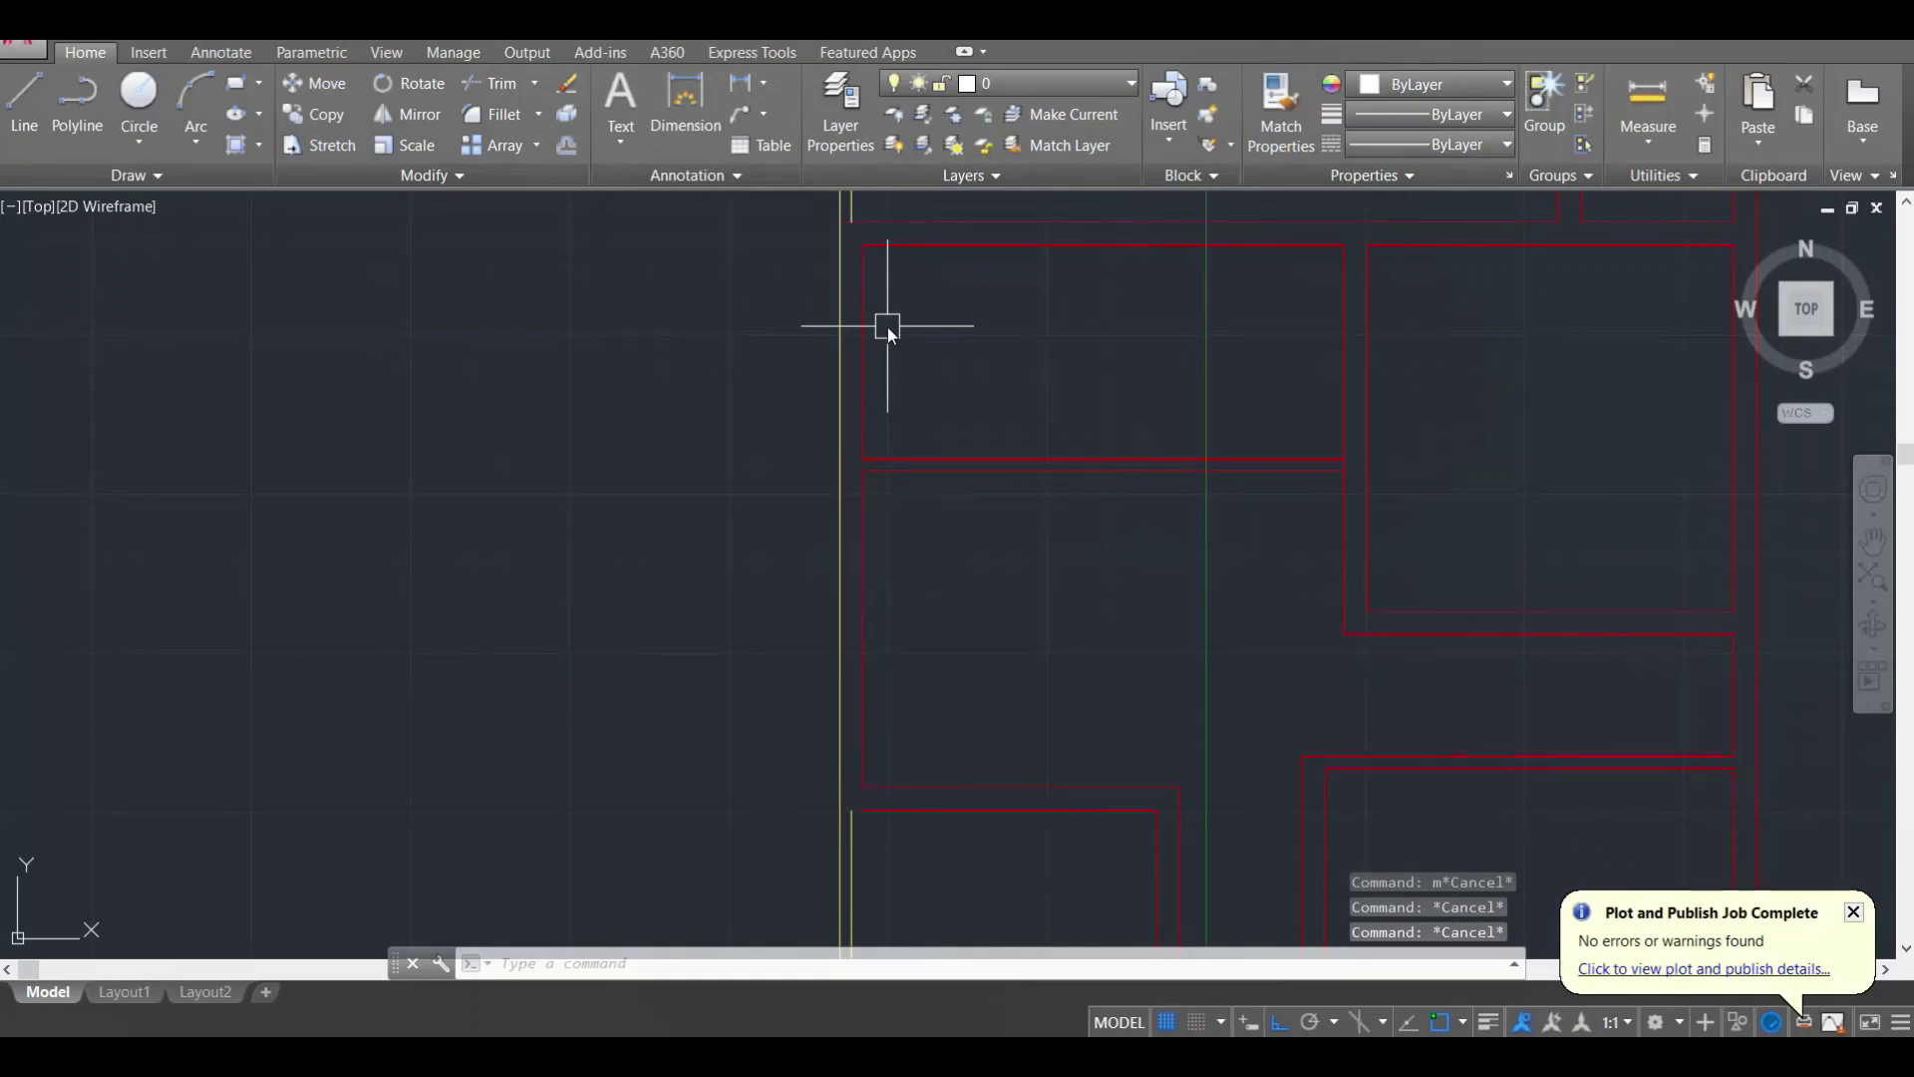
{"action": "type", "text": "ma"}
{"action": "key", "text": "Return"}
{"action": "left_click", "coordinate": [861, 338]}
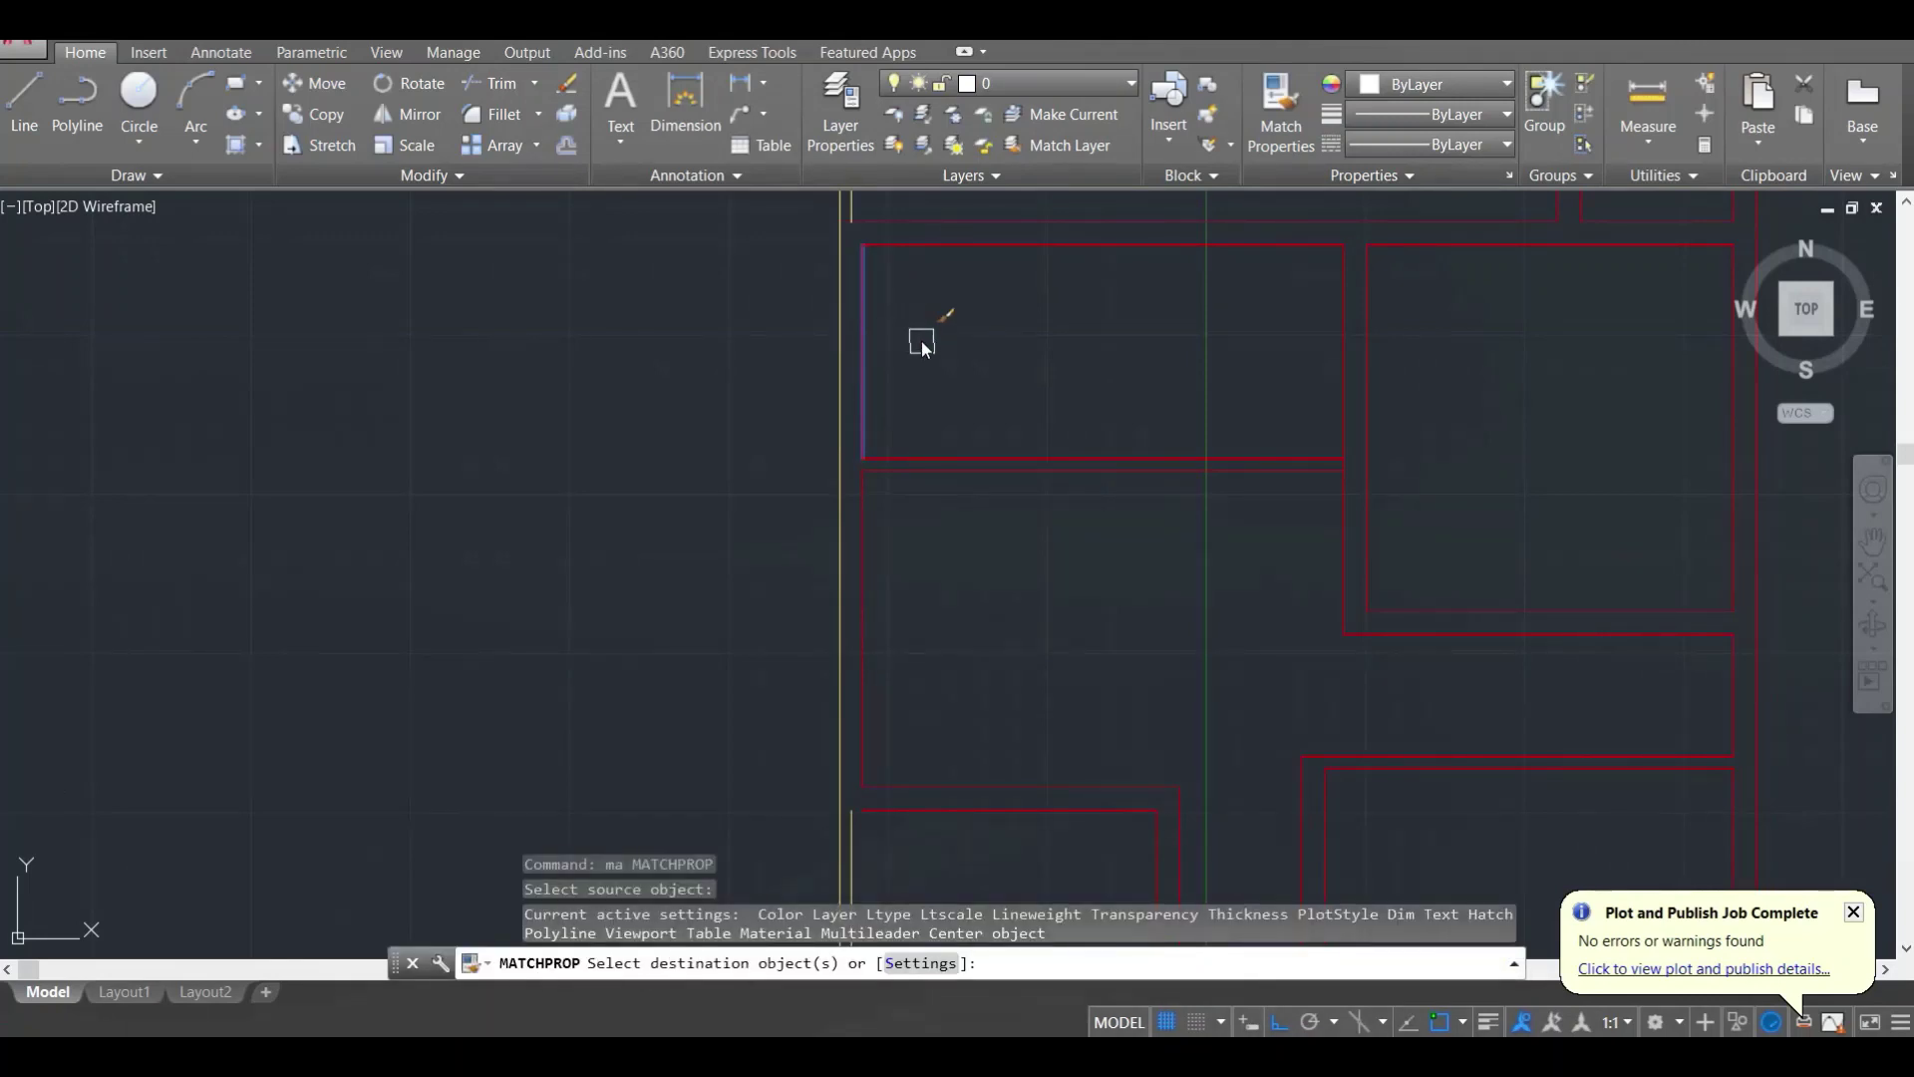
{"action": "scroll", "coordinate": [785, 320], "scroll_direction": "down", "scroll_amount": 3}
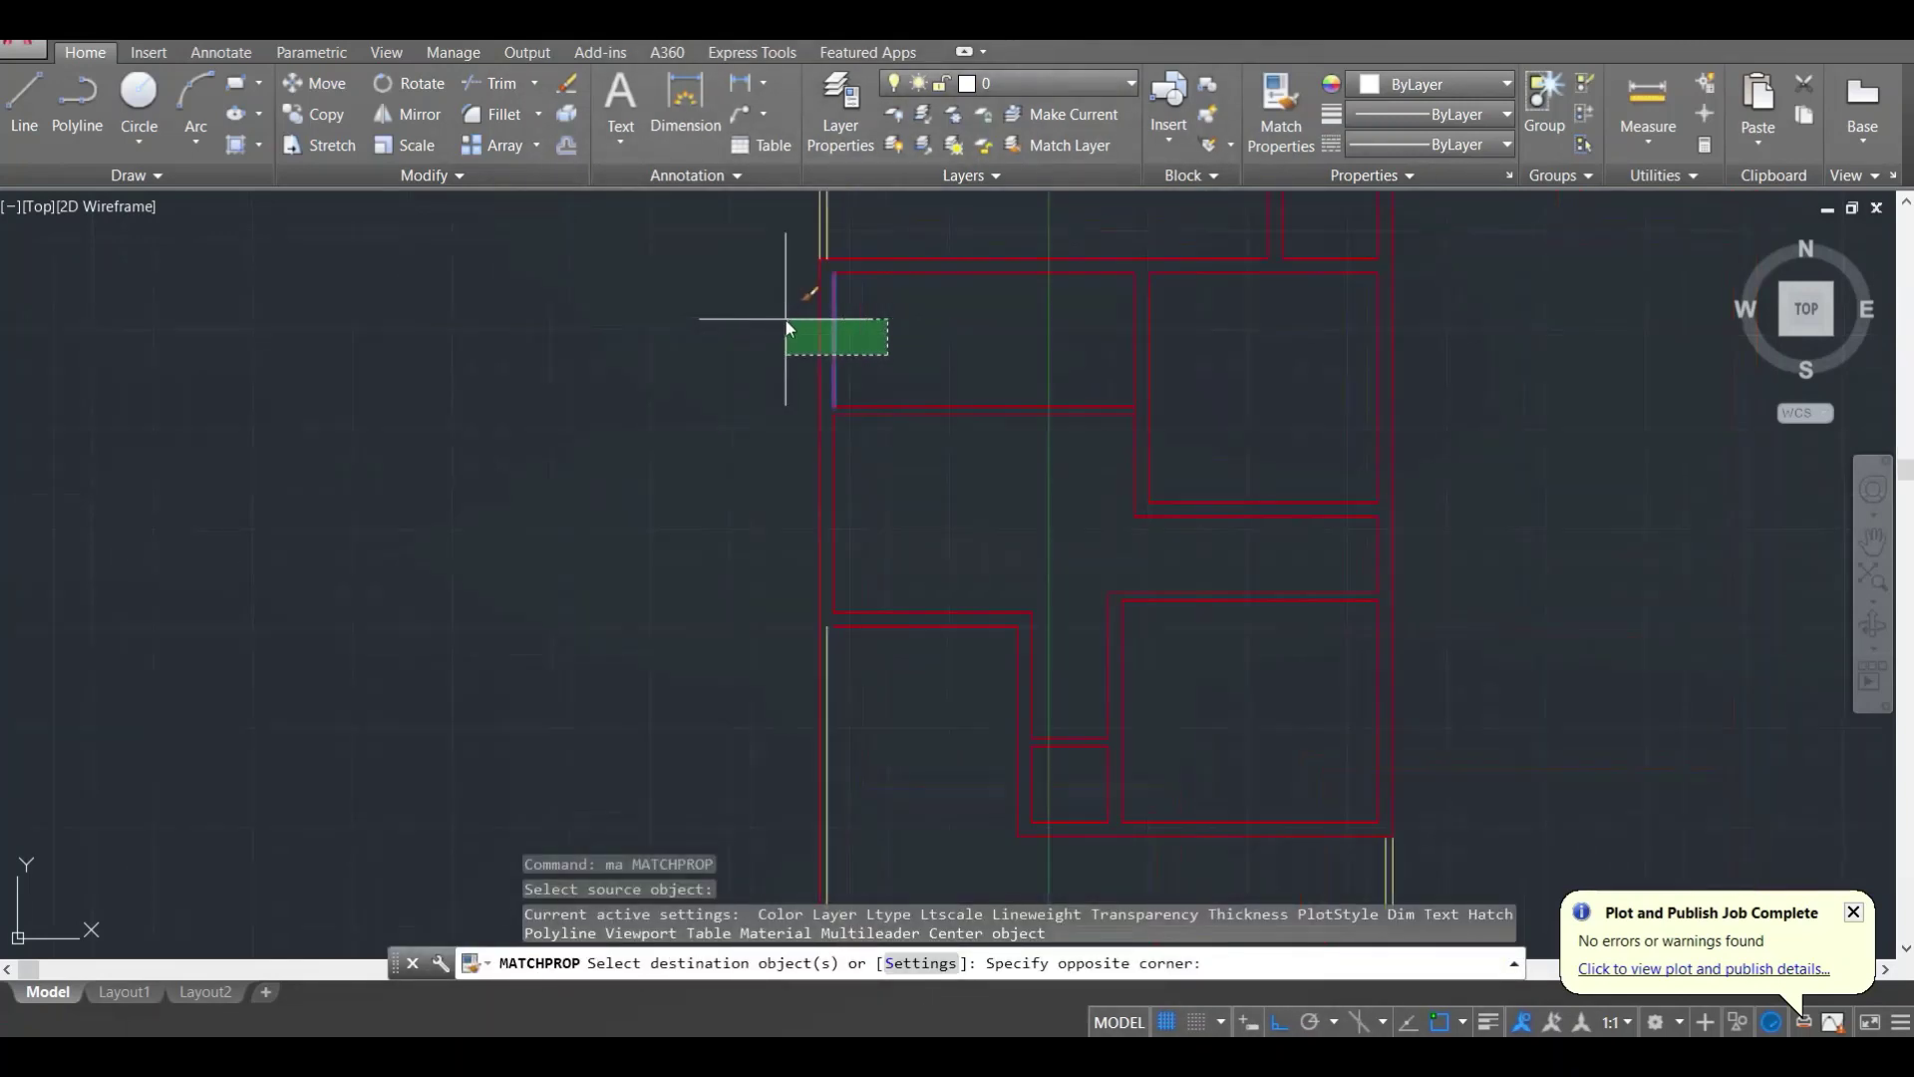
{"action": "left_click", "coordinate": [781, 287]}
{"action": "key", "text": "Escape"}
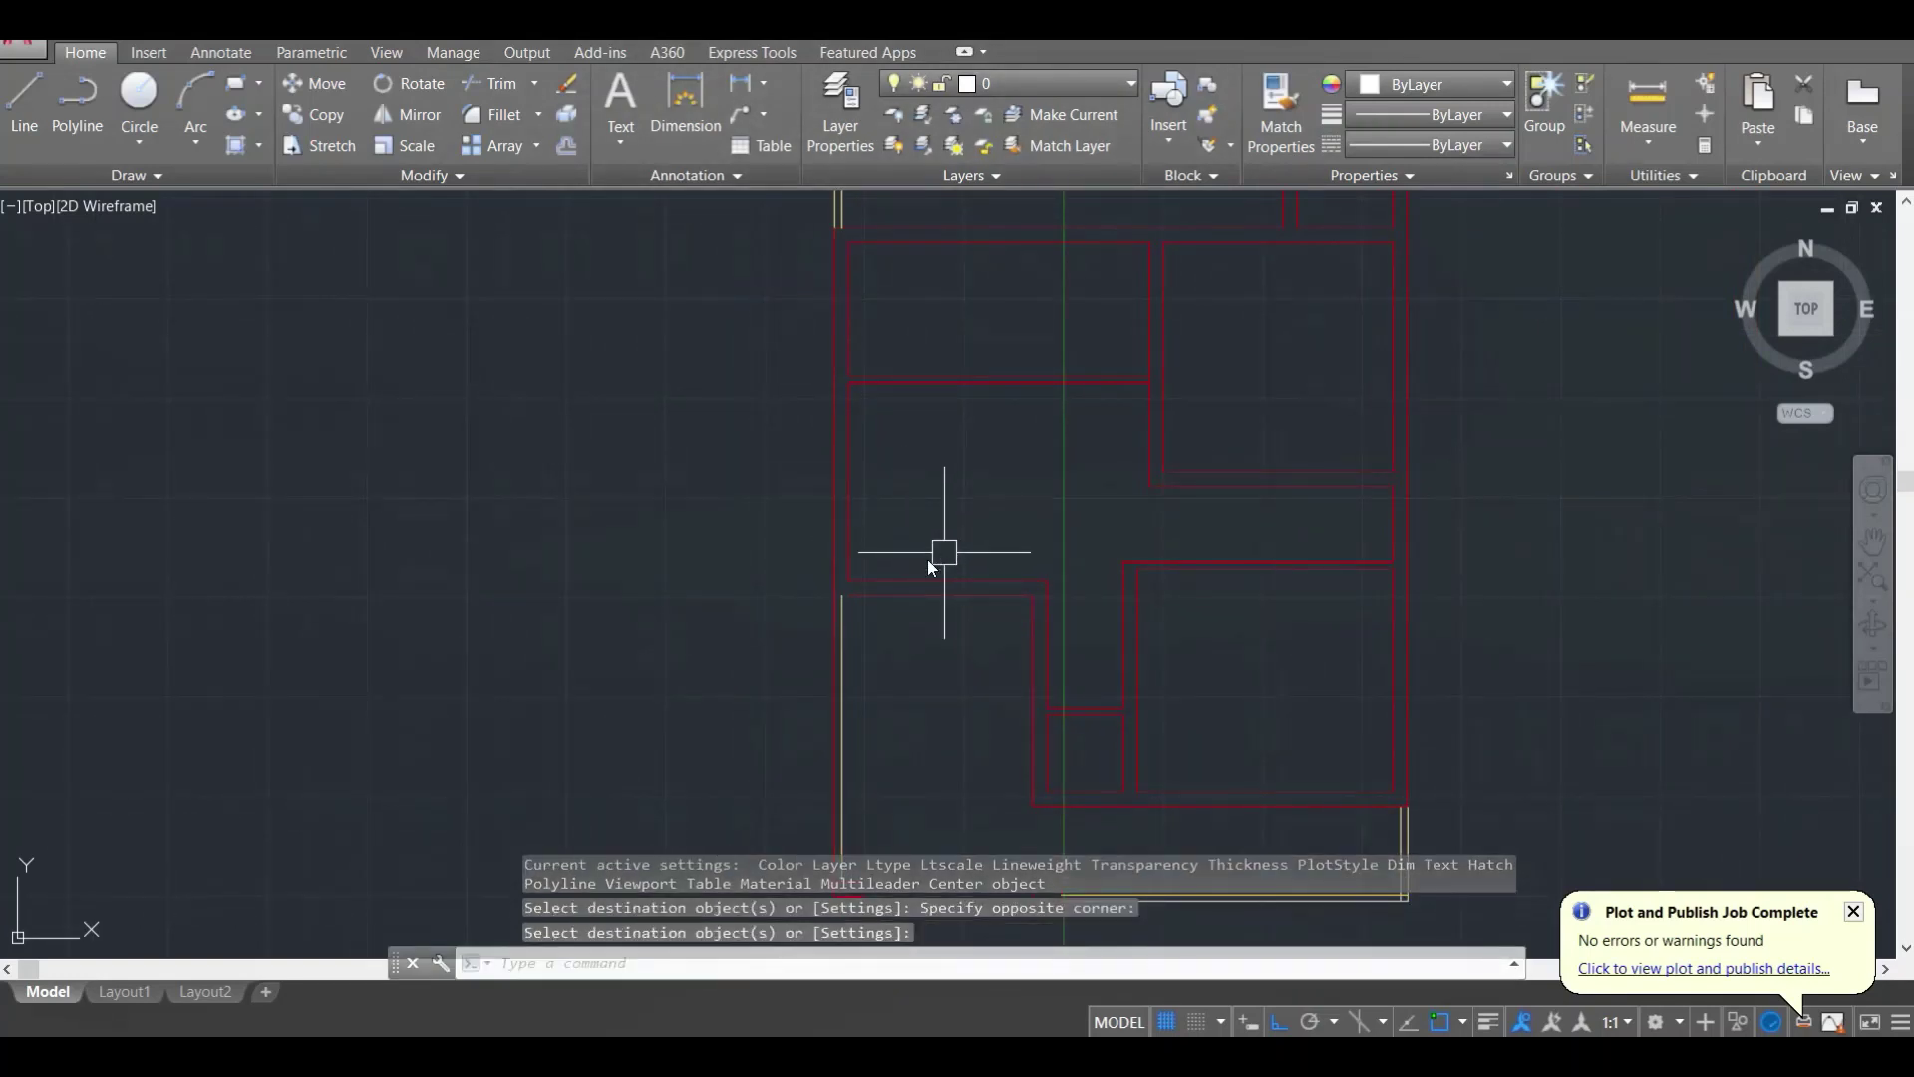
Step: Extend the car porch's upper wall line to the outer left wall line
{"action": "middle_click_drag", "start_coordinate": [927, 560], "coordinate": [880, 465]}
{"action": "scroll", "coordinate": [879, 459], "scroll_direction": "up", "scroll_amount": 5}
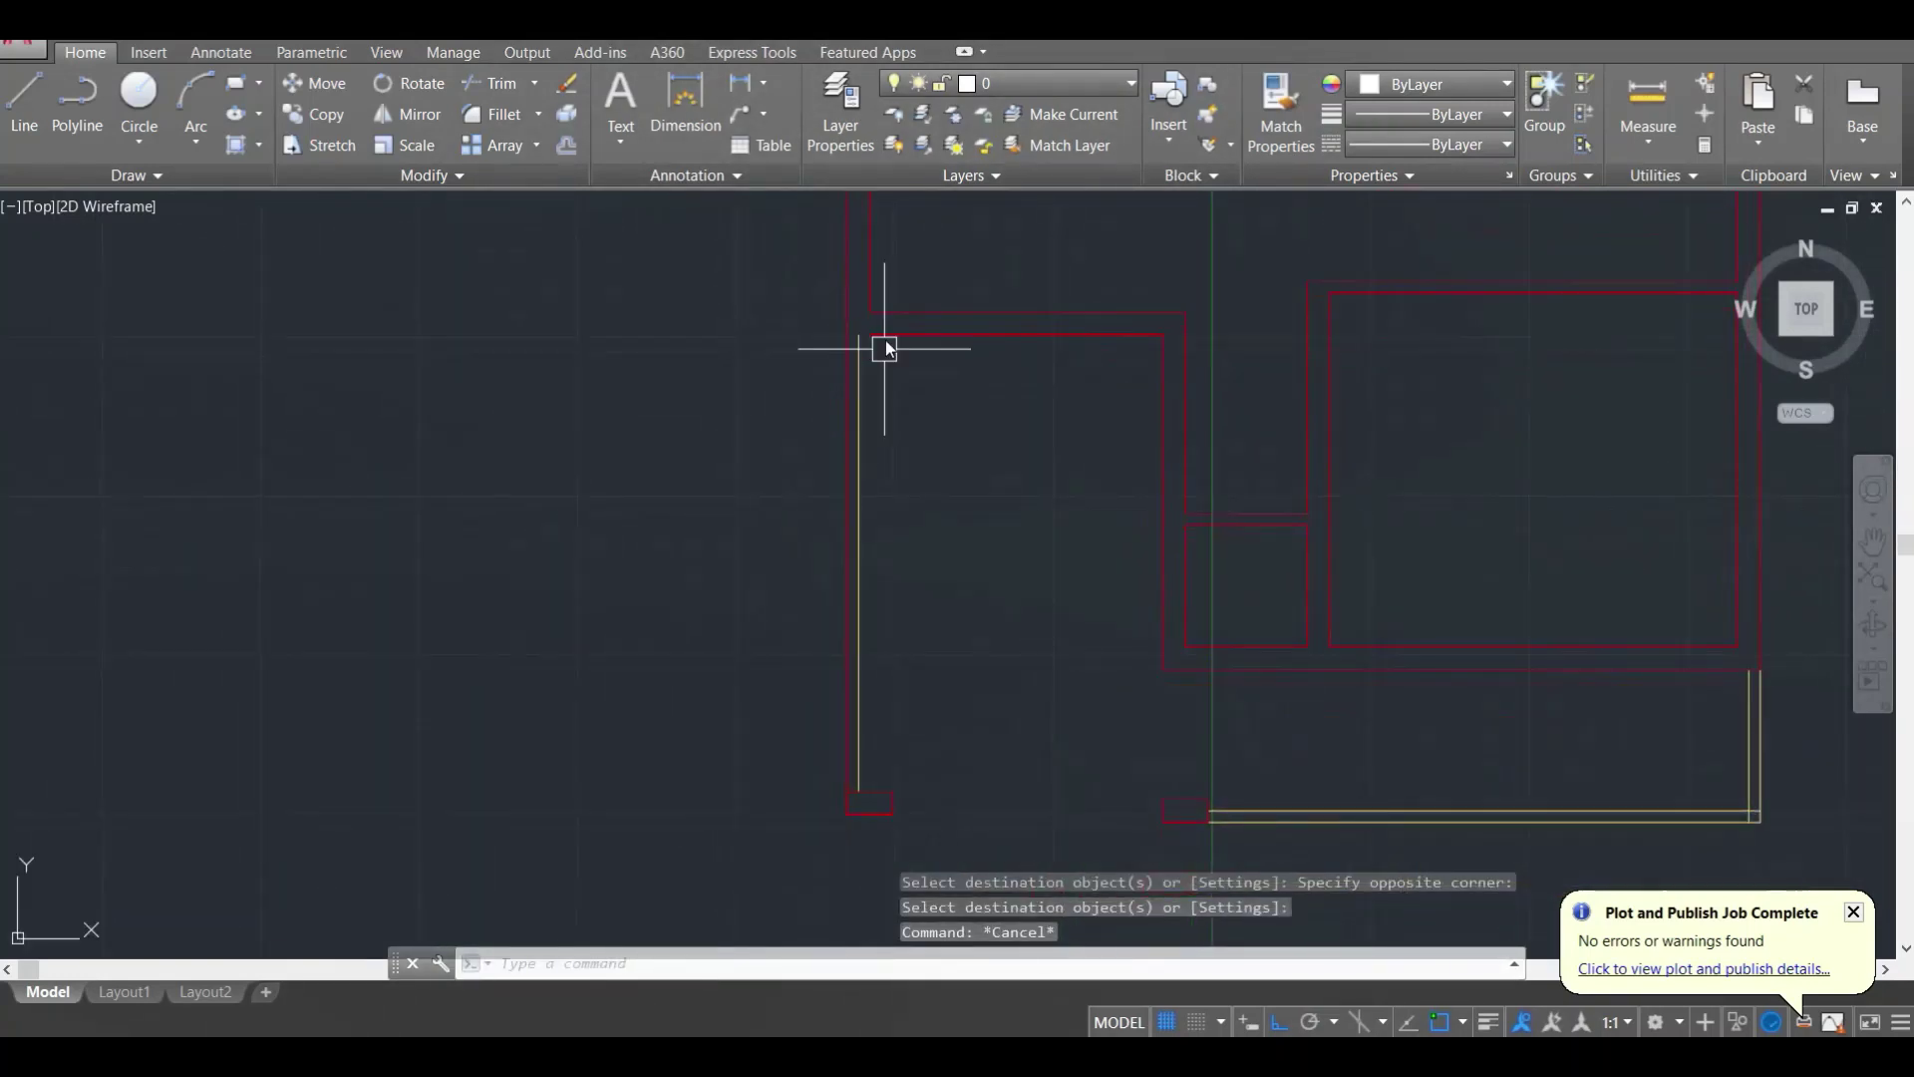
{"action": "key", "text": "Escape"}
{"action": "key", "text": "Escape"}
{"action": "middle_click_drag", "start_coordinate": [886, 339], "coordinate": [900, 356]}
{"action": "type", "text": "ex"}
{"action": "key", "text": "Return"}
{"action": "key", "text": "Return"}
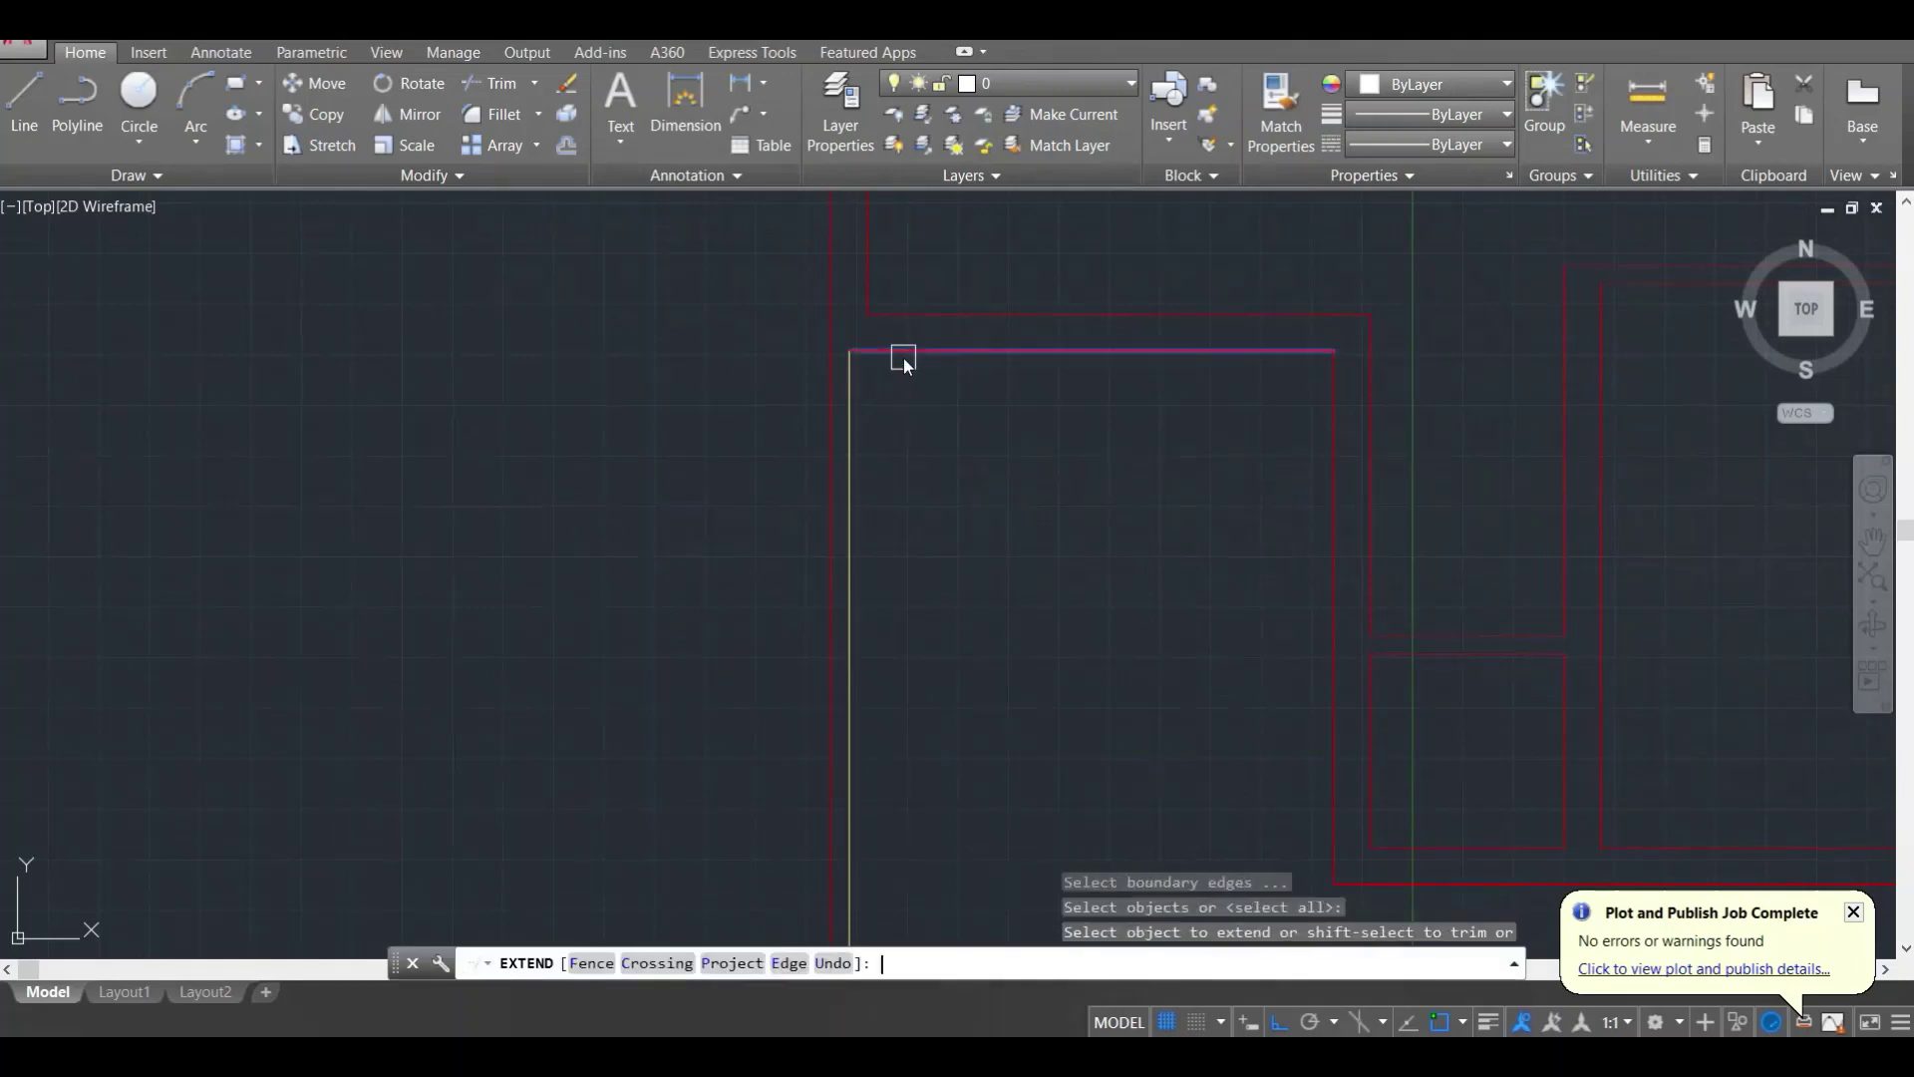
{"action": "key", "text": "Escape"}
{"action": "key", "text": "Return"}
{"action": "key", "text": "Return"}
{"action": "left_click", "coordinate": [898, 353]}
{"action": "key", "text": "Escape"}
Step: Trim away the outer left wall line alongside the car porch, below the porch's upper wall
{"action": "scroll", "coordinate": [914, 454], "scroll_direction": "down", "scroll_amount": 2}
{"action": "middle_click_drag", "start_coordinate": [915, 456], "coordinate": [918, 369]}
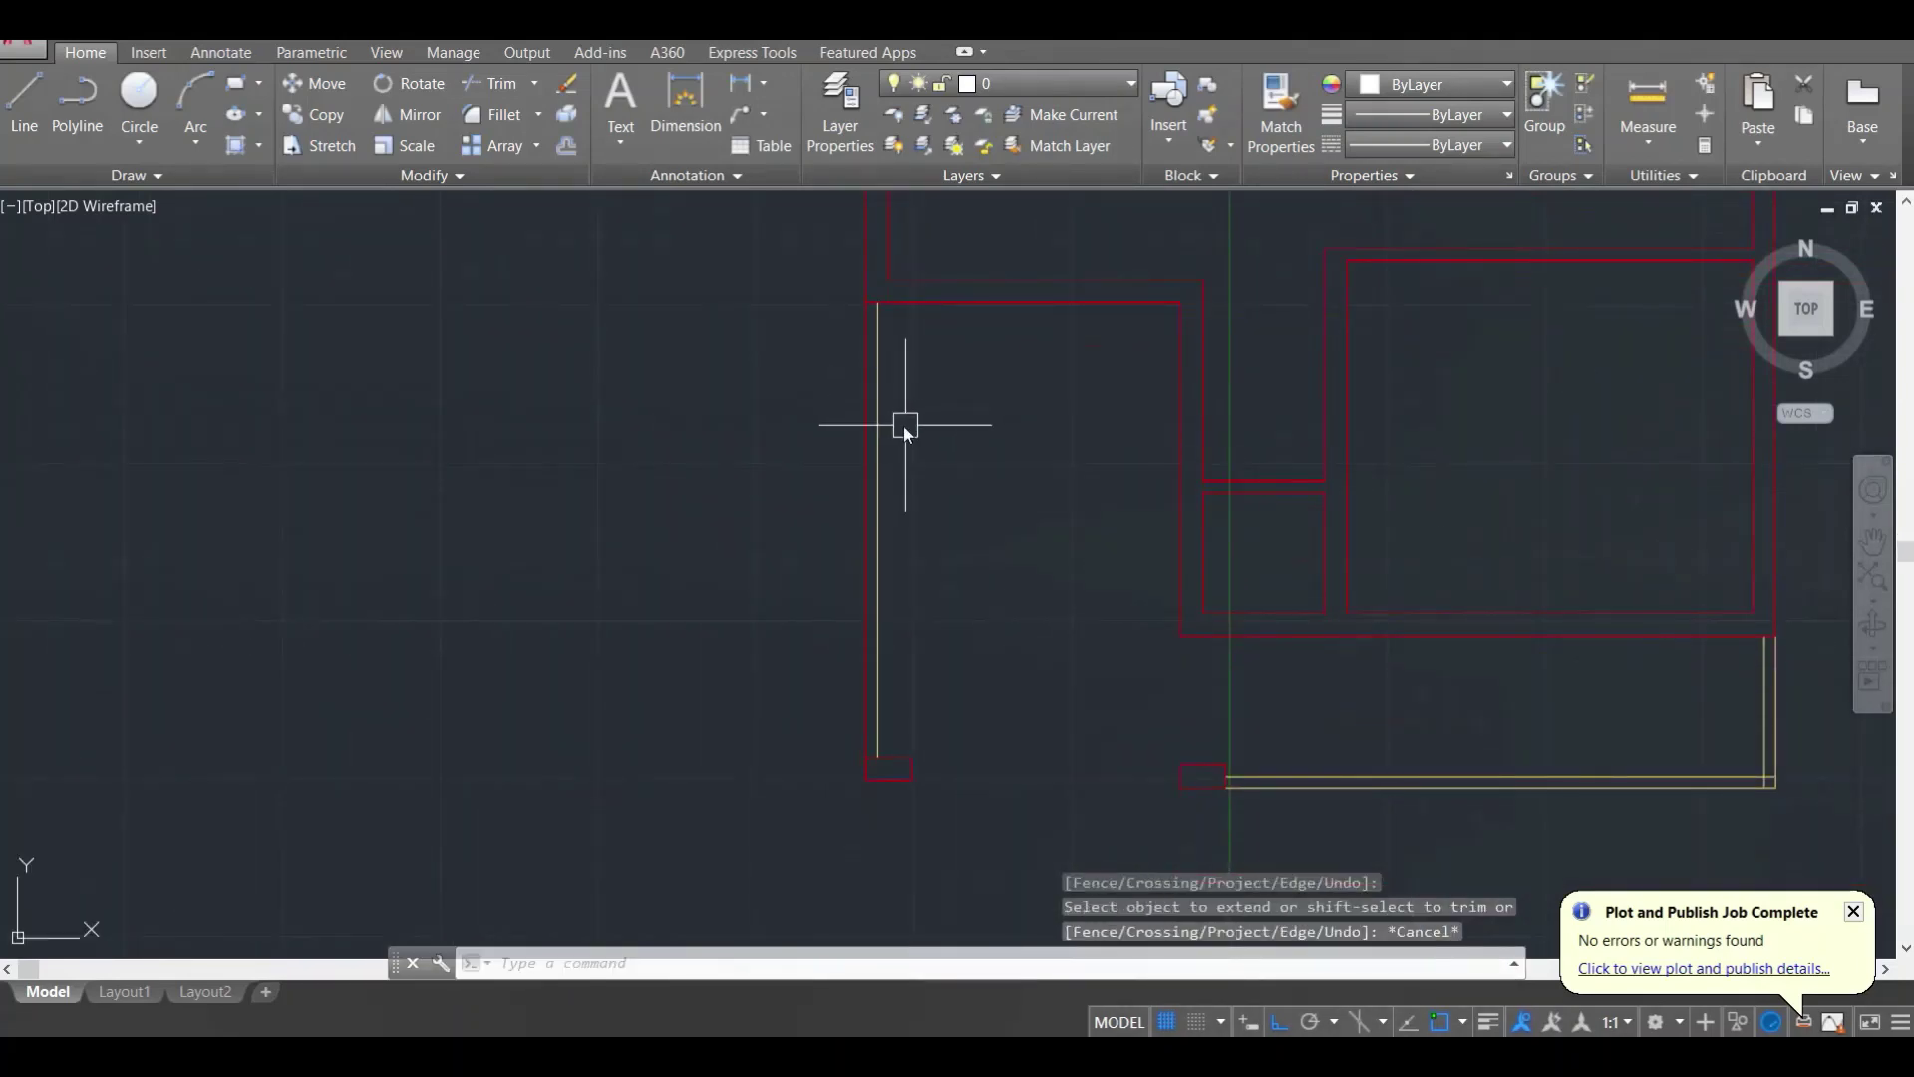
{"action": "key", "text": "Return"}
{"action": "key", "text": "Return"}
{"action": "left_click", "coordinate": [929, 559]}
{"action": "left_click", "coordinate": [818, 473]}
{"action": "key", "text": "Escape"}
{"action": "key", "text": "Escape"}
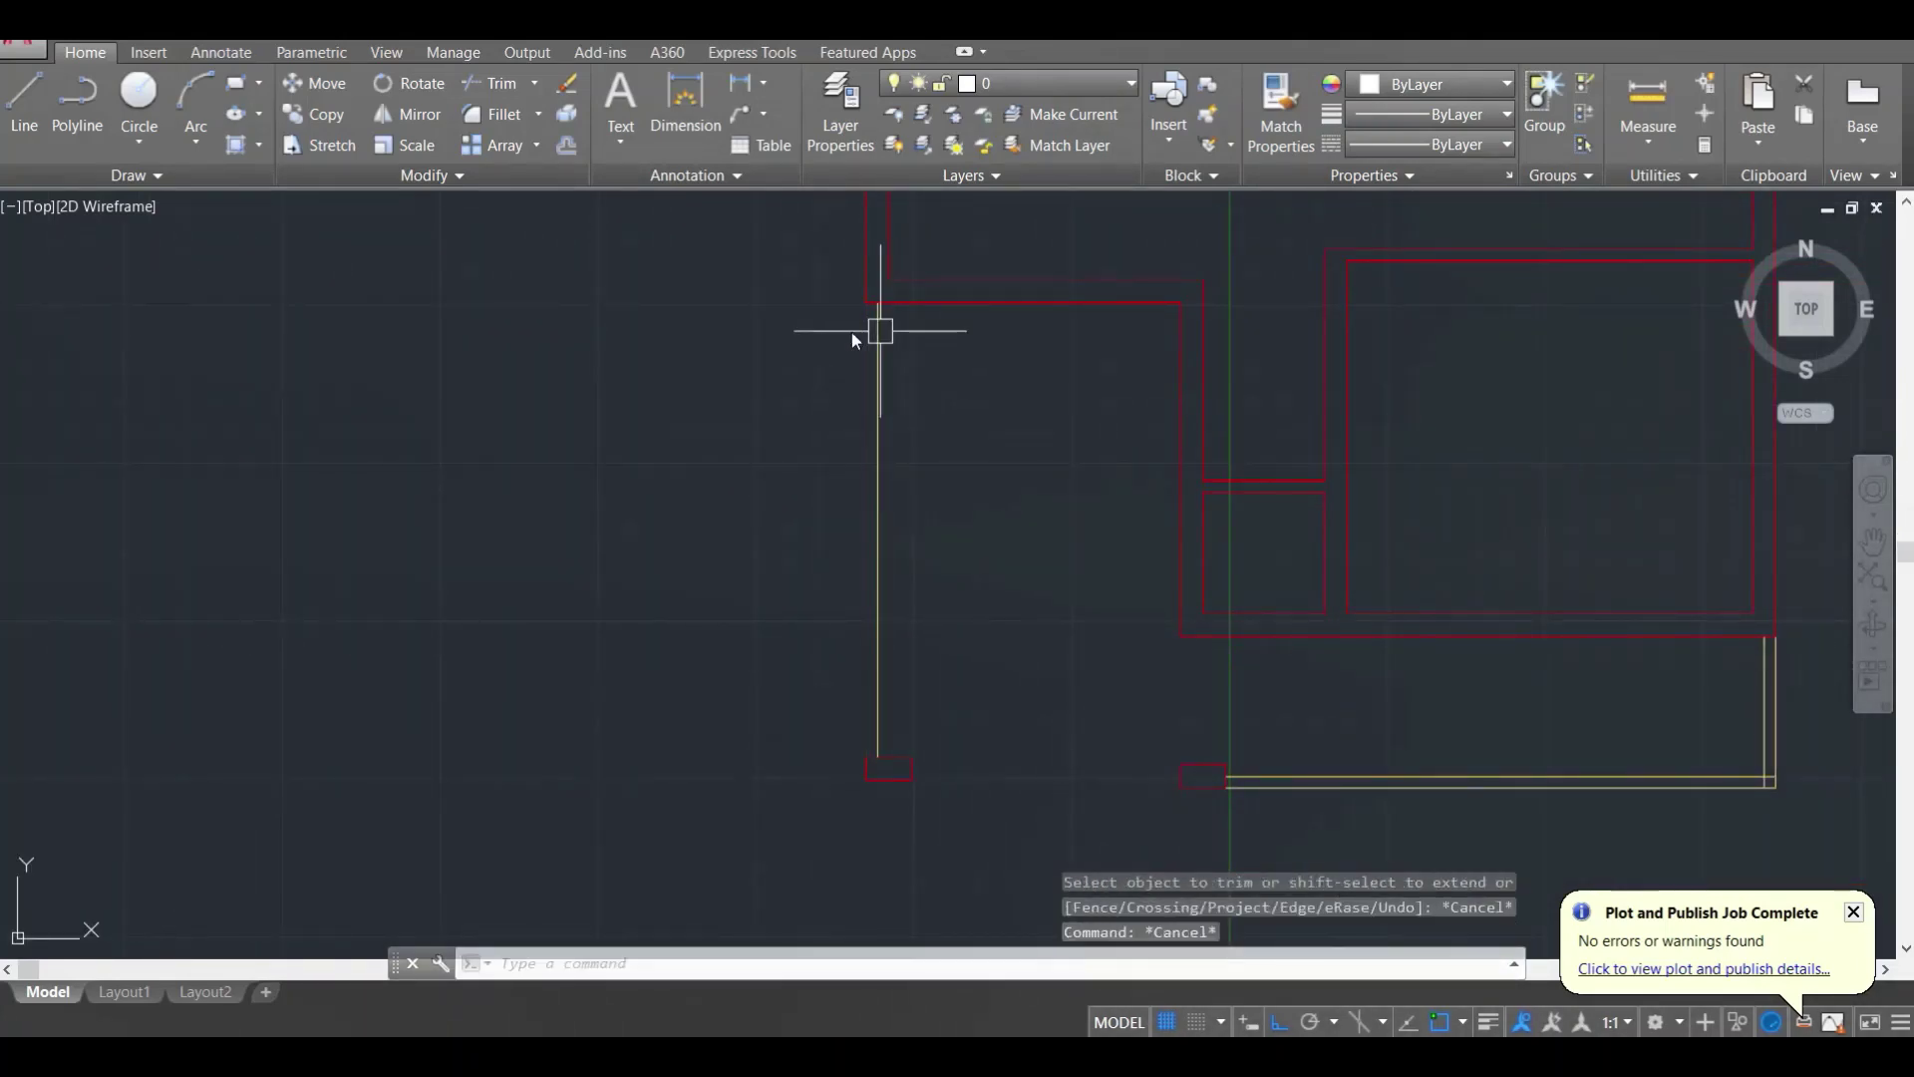
Step: Copy the car porch's inner left boundary line outward to the outer corner of the wall above
{"action": "left_click", "coordinate": [851, 332]}
{"action": "left_click", "coordinate": [891, 380]}
{"action": "left_click", "coordinate": [802, 346]}
{"action": "type", "text": "co"}
{"action": "key", "text": "Return"}
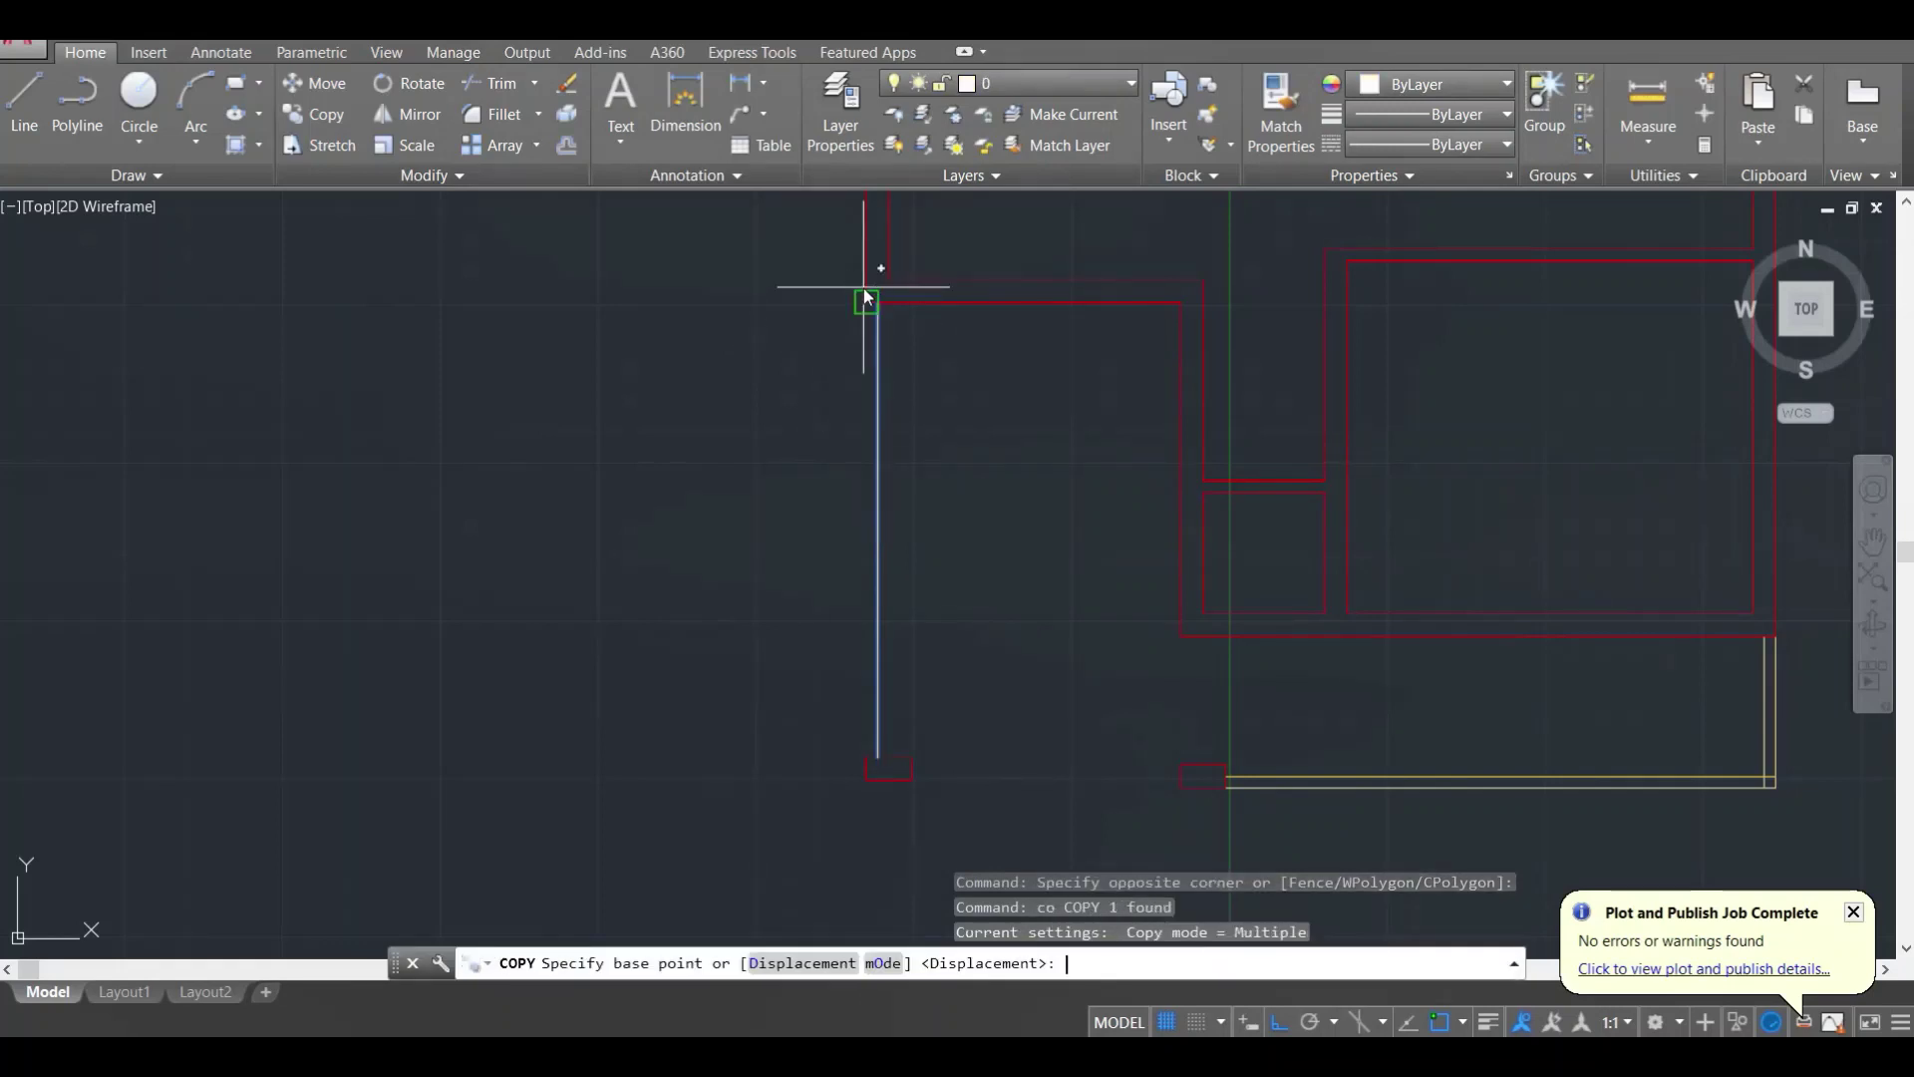
{"action": "scroll", "coordinate": [896, 327], "scroll_direction": "up", "scroll_amount": 2}
{"action": "left_click", "coordinate": [891, 325]}
{"action": "left_click", "coordinate": [861, 325]}
{"action": "key", "text": "Escape"}
Step: Save the drawing and regenerate the model
{"action": "scroll", "coordinate": [1002, 383], "scroll_direction": "down", "scroll_amount": 5}
{"action": "middle_click_drag", "start_coordinate": [1061, 407], "coordinate": [943, 488]}
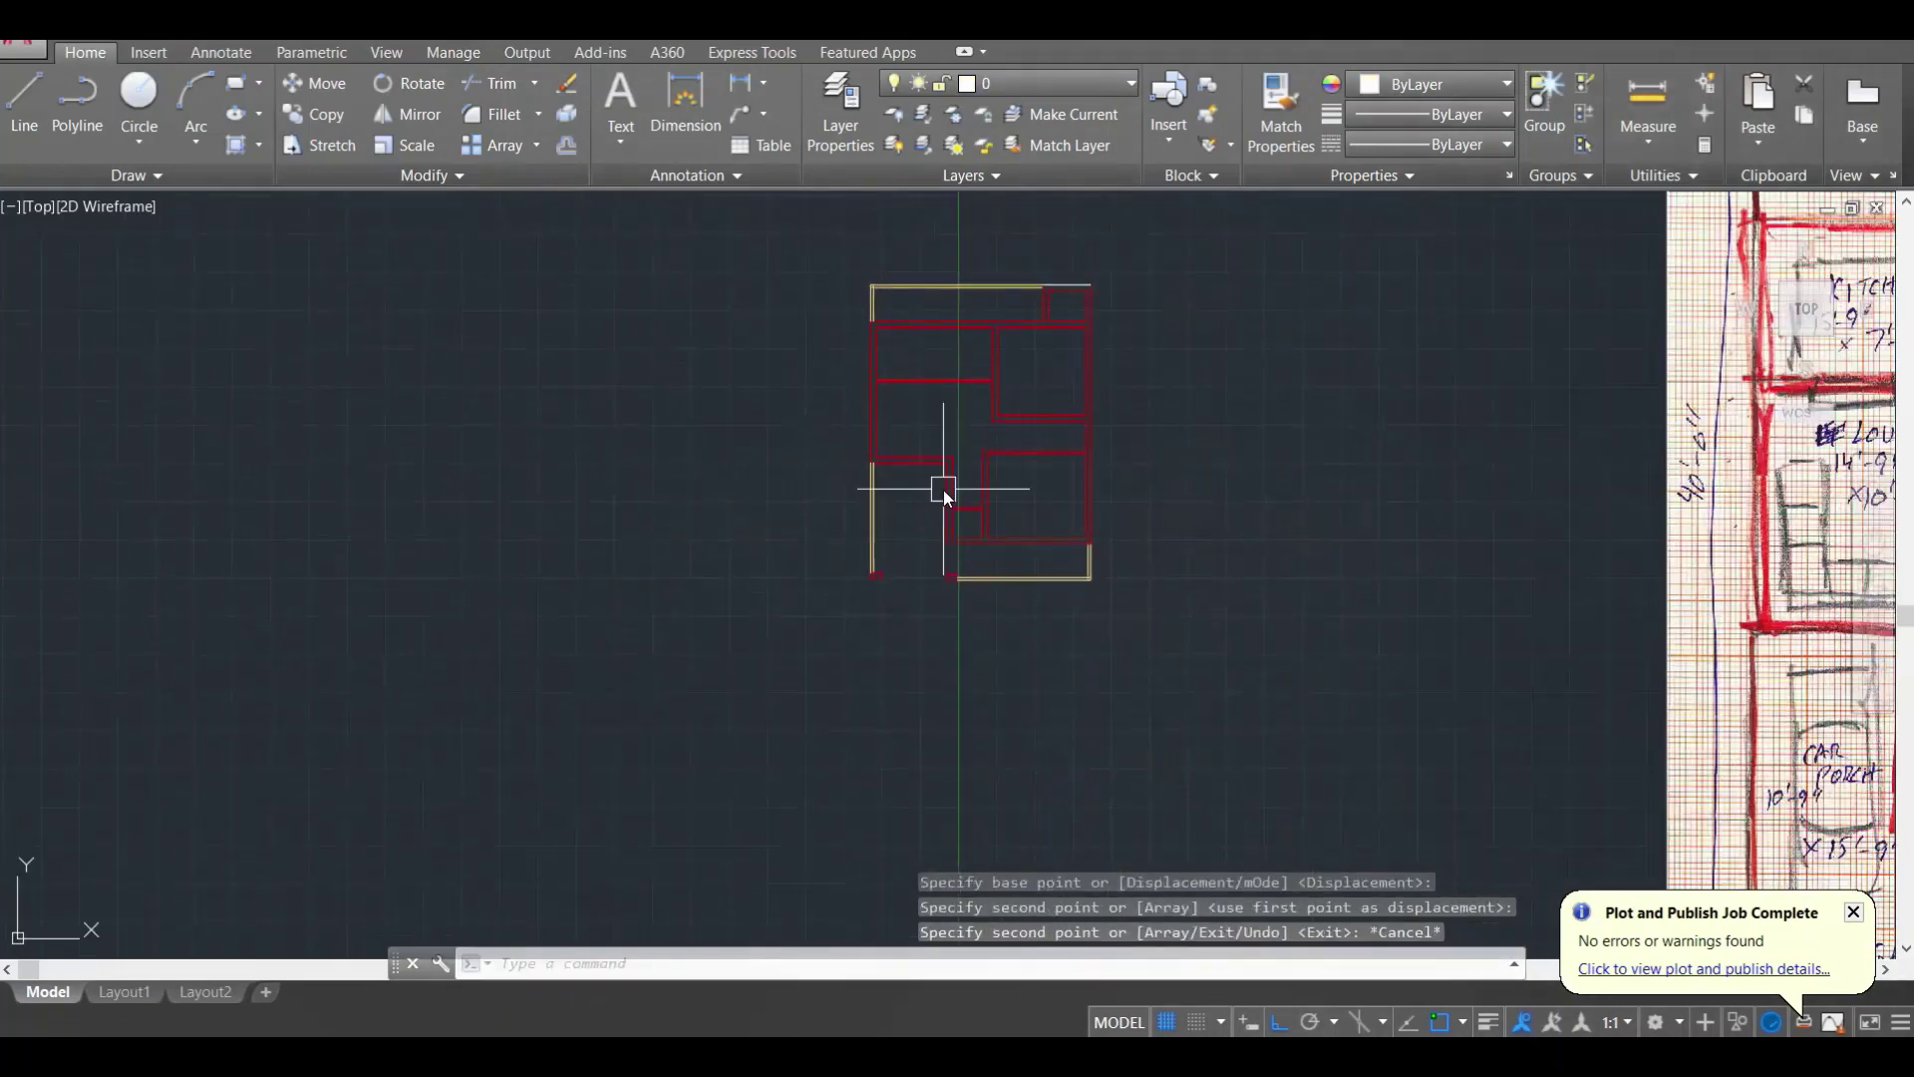
{"action": "scroll", "coordinate": [969, 361], "scroll_direction": "up", "scroll_amount": 1}
{"action": "key", "text": "Escape"}
{"action": "key", "text": "Escape"}
{"action": "middle_click_drag", "start_coordinate": [1277, 332], "coordinate": [1276, 369]}
{"action": "key", "text": "ctrl+s"}
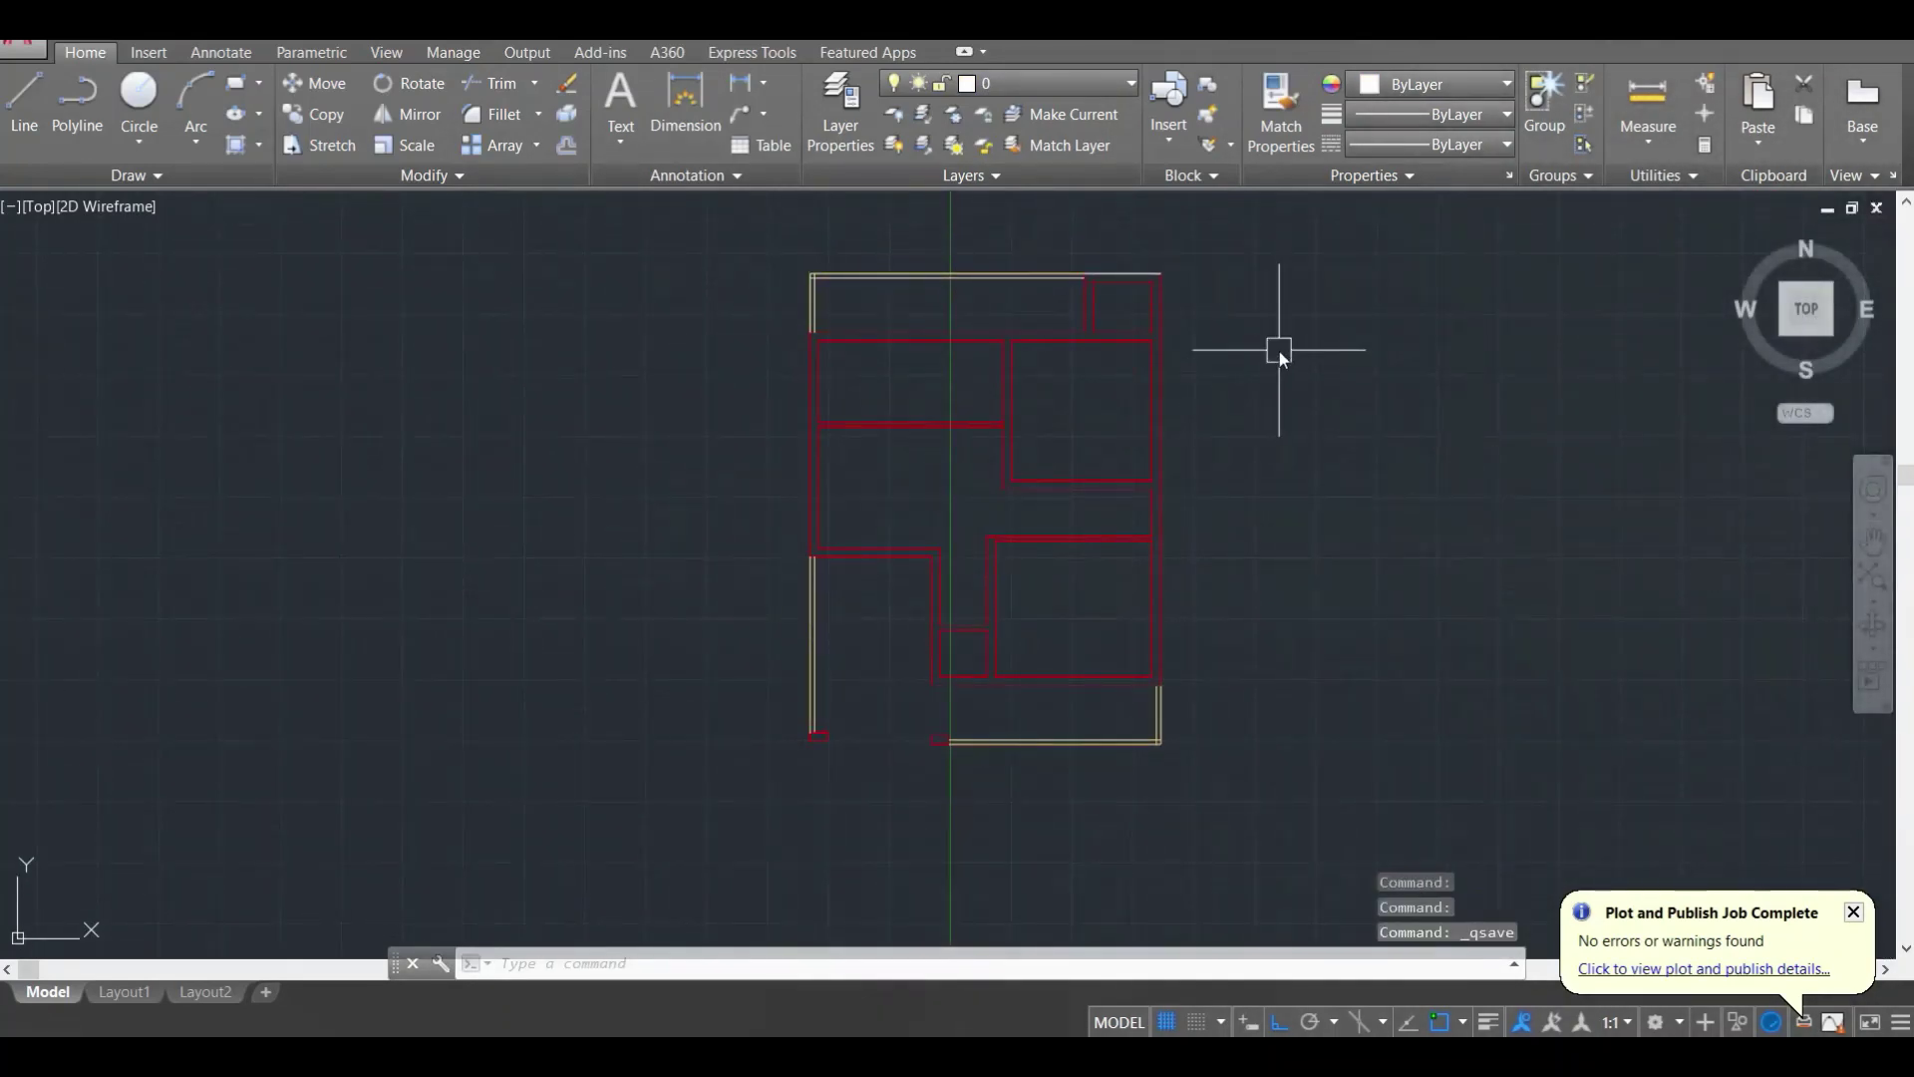
{"action": "key", "text": "Escape"}
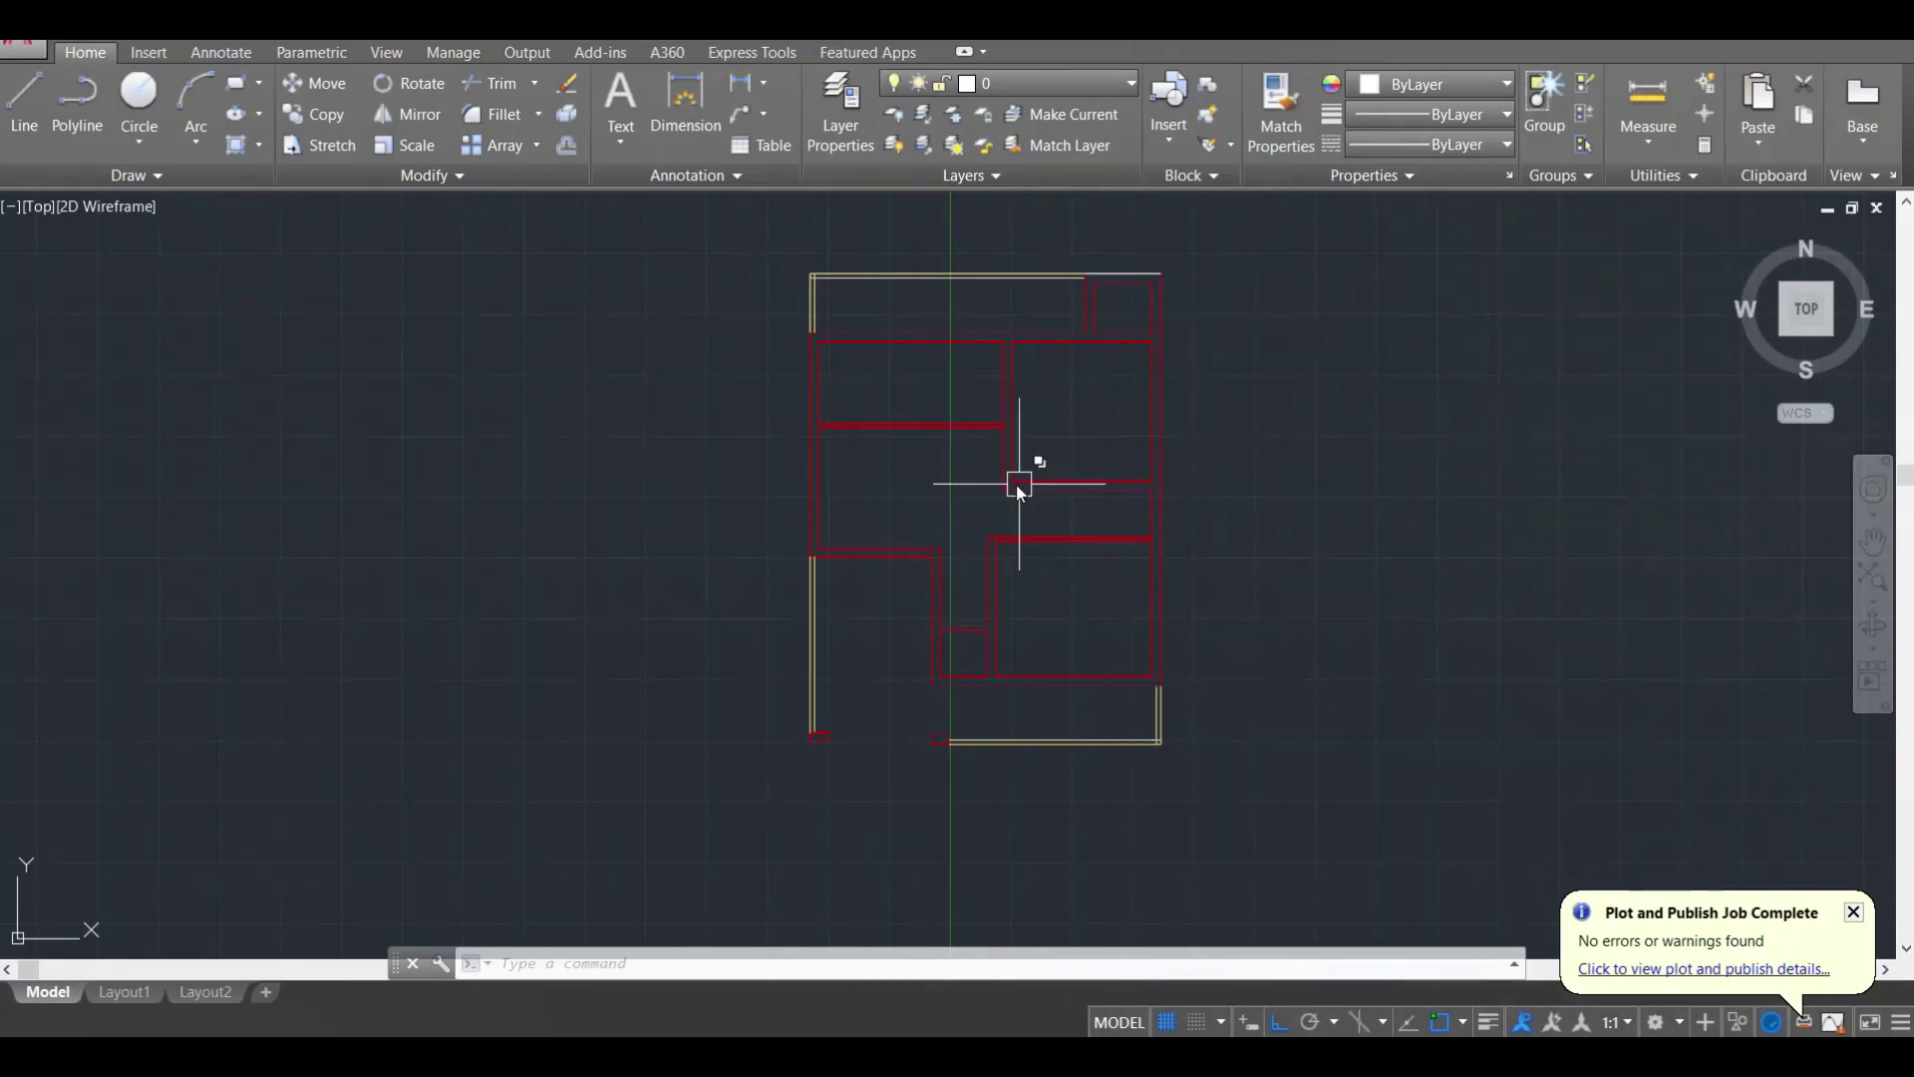
{"action": "scroll", "coordinate": [1020, 454], "scroll_direction": "up", "scroll_amount": 2}
{"action": "type", "text": "re"}
{"action": "key", "text": "Return"}
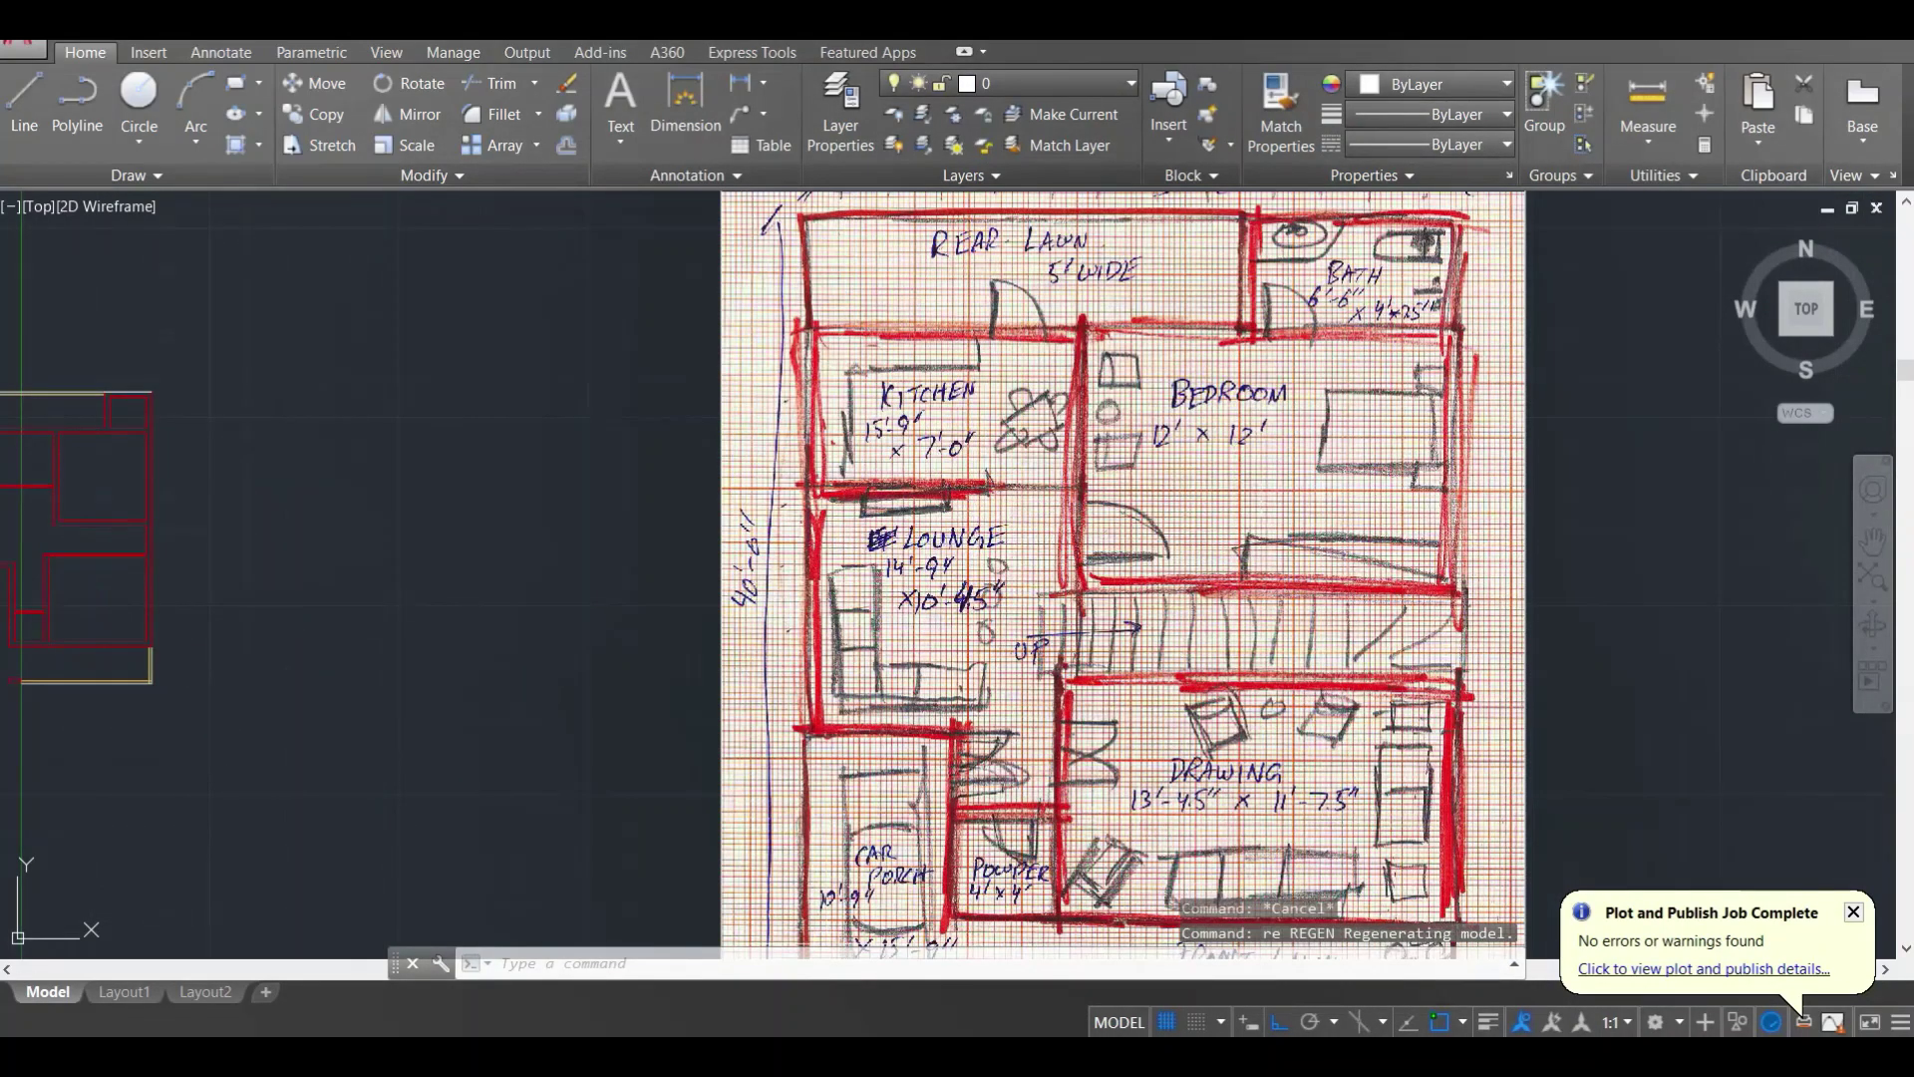
Step: Switch to ALL BLOCKS IDI.dwg and copy the framed dynamic and normal door and window blocks with their titles to the clipboard
{"action": "mouse_move", "coordinate": [871, 961]}
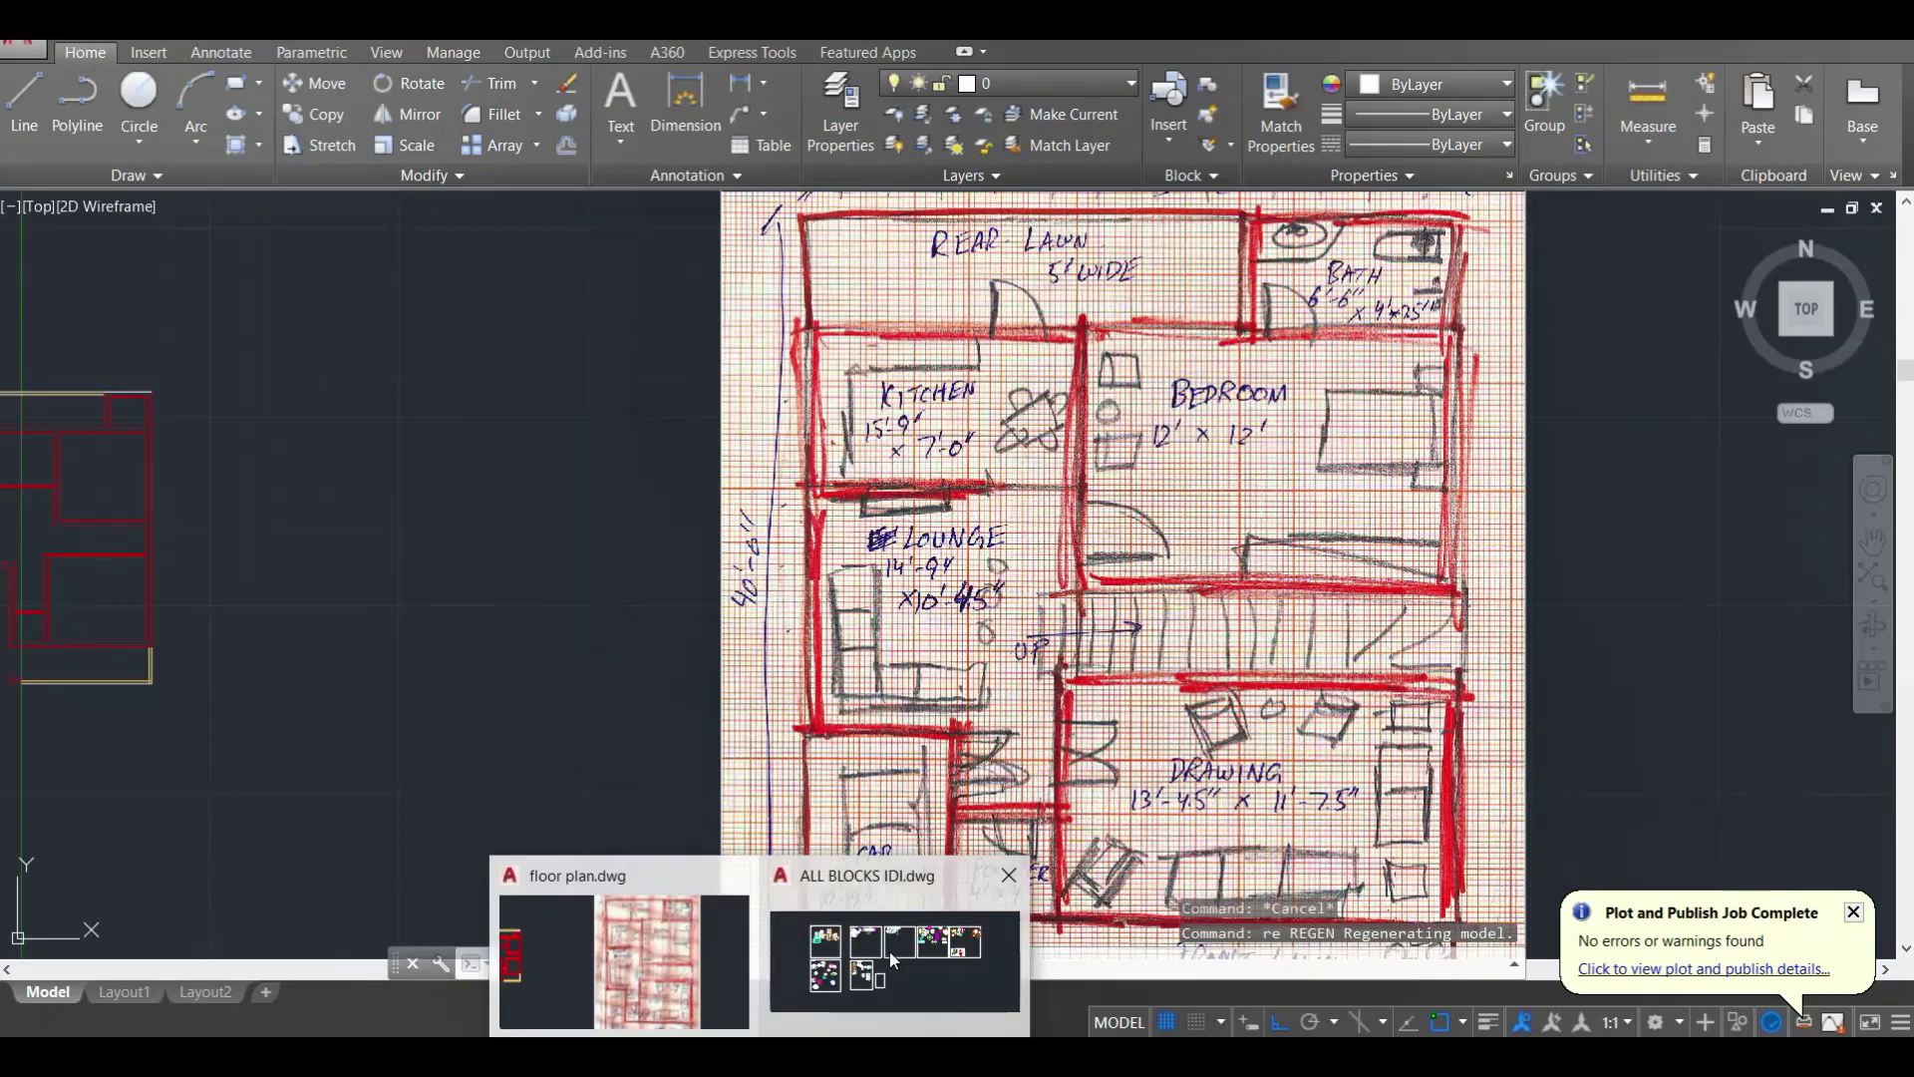
{"action": "left_click", "coordinate": [889, 953]}
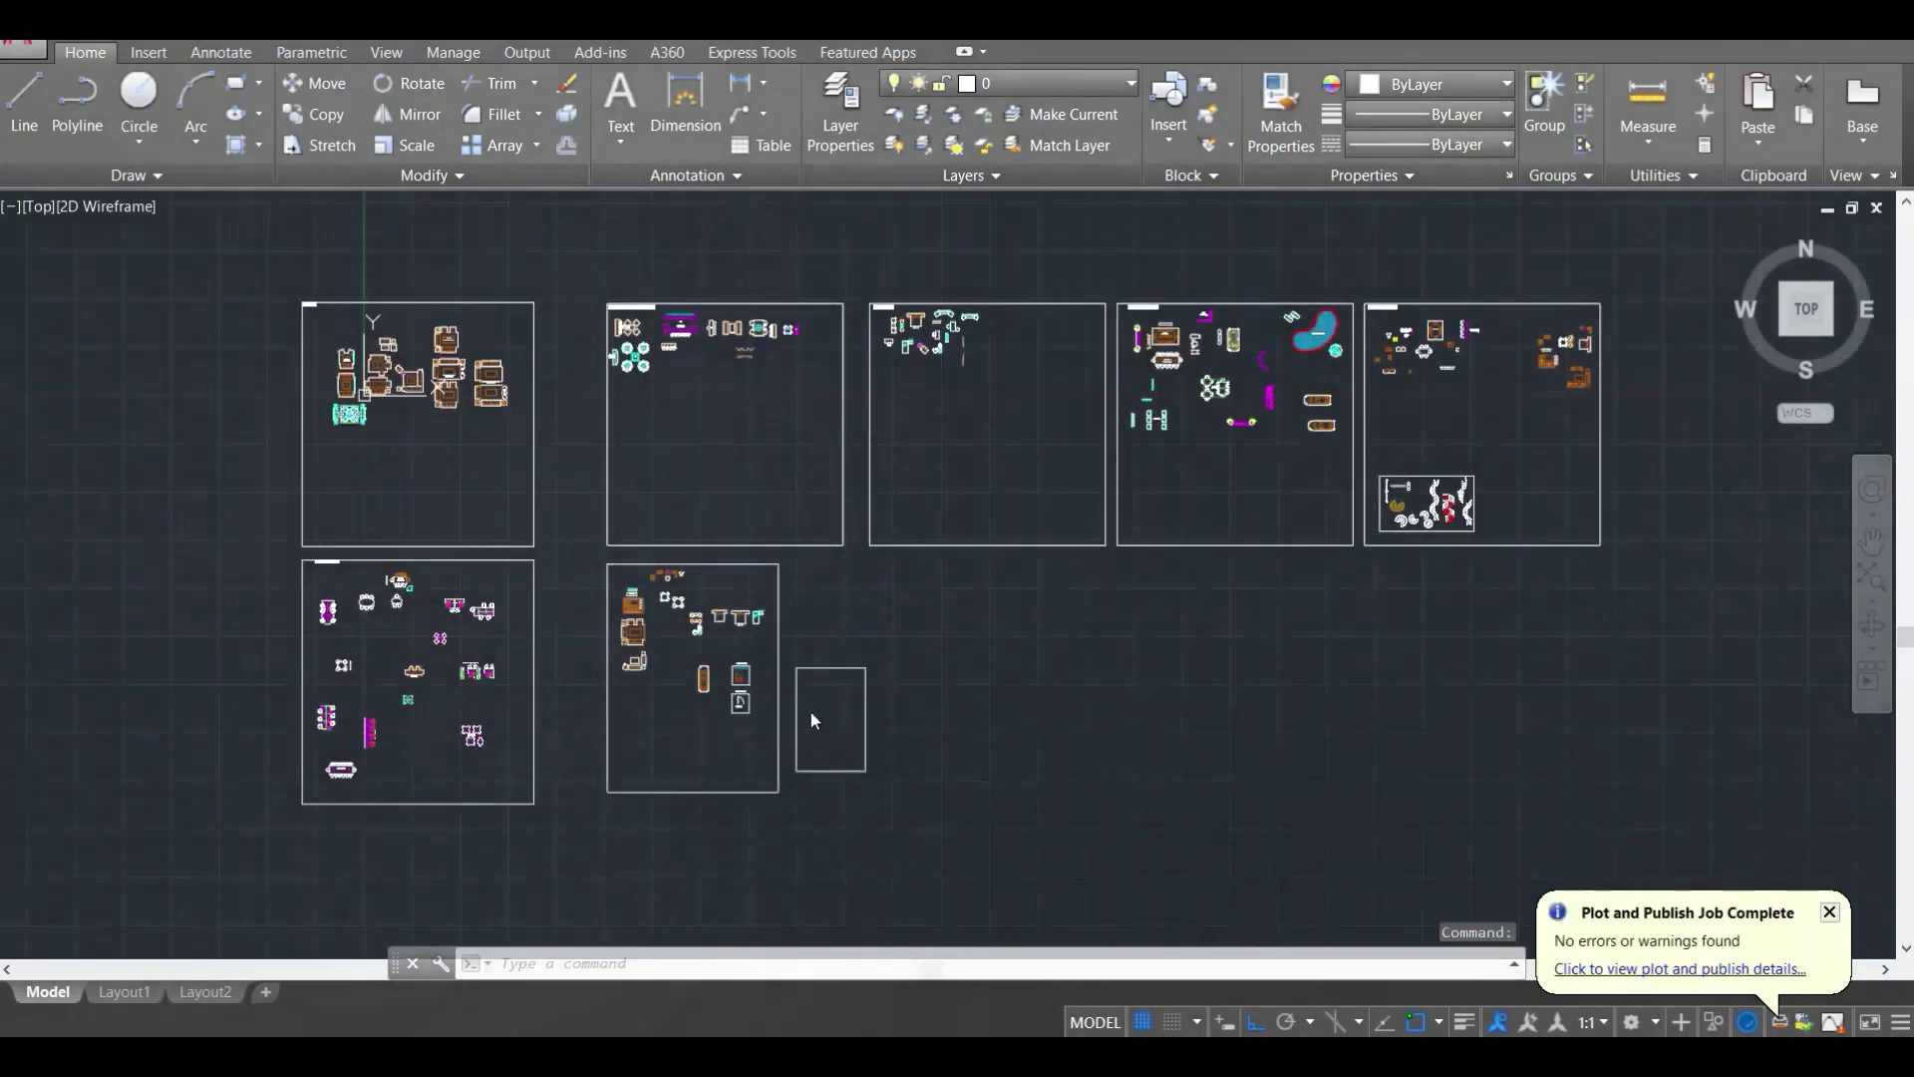
{"action": "middle_click_drag", "start_coordinate": [653, 674], "coordinate": [788, 643]}
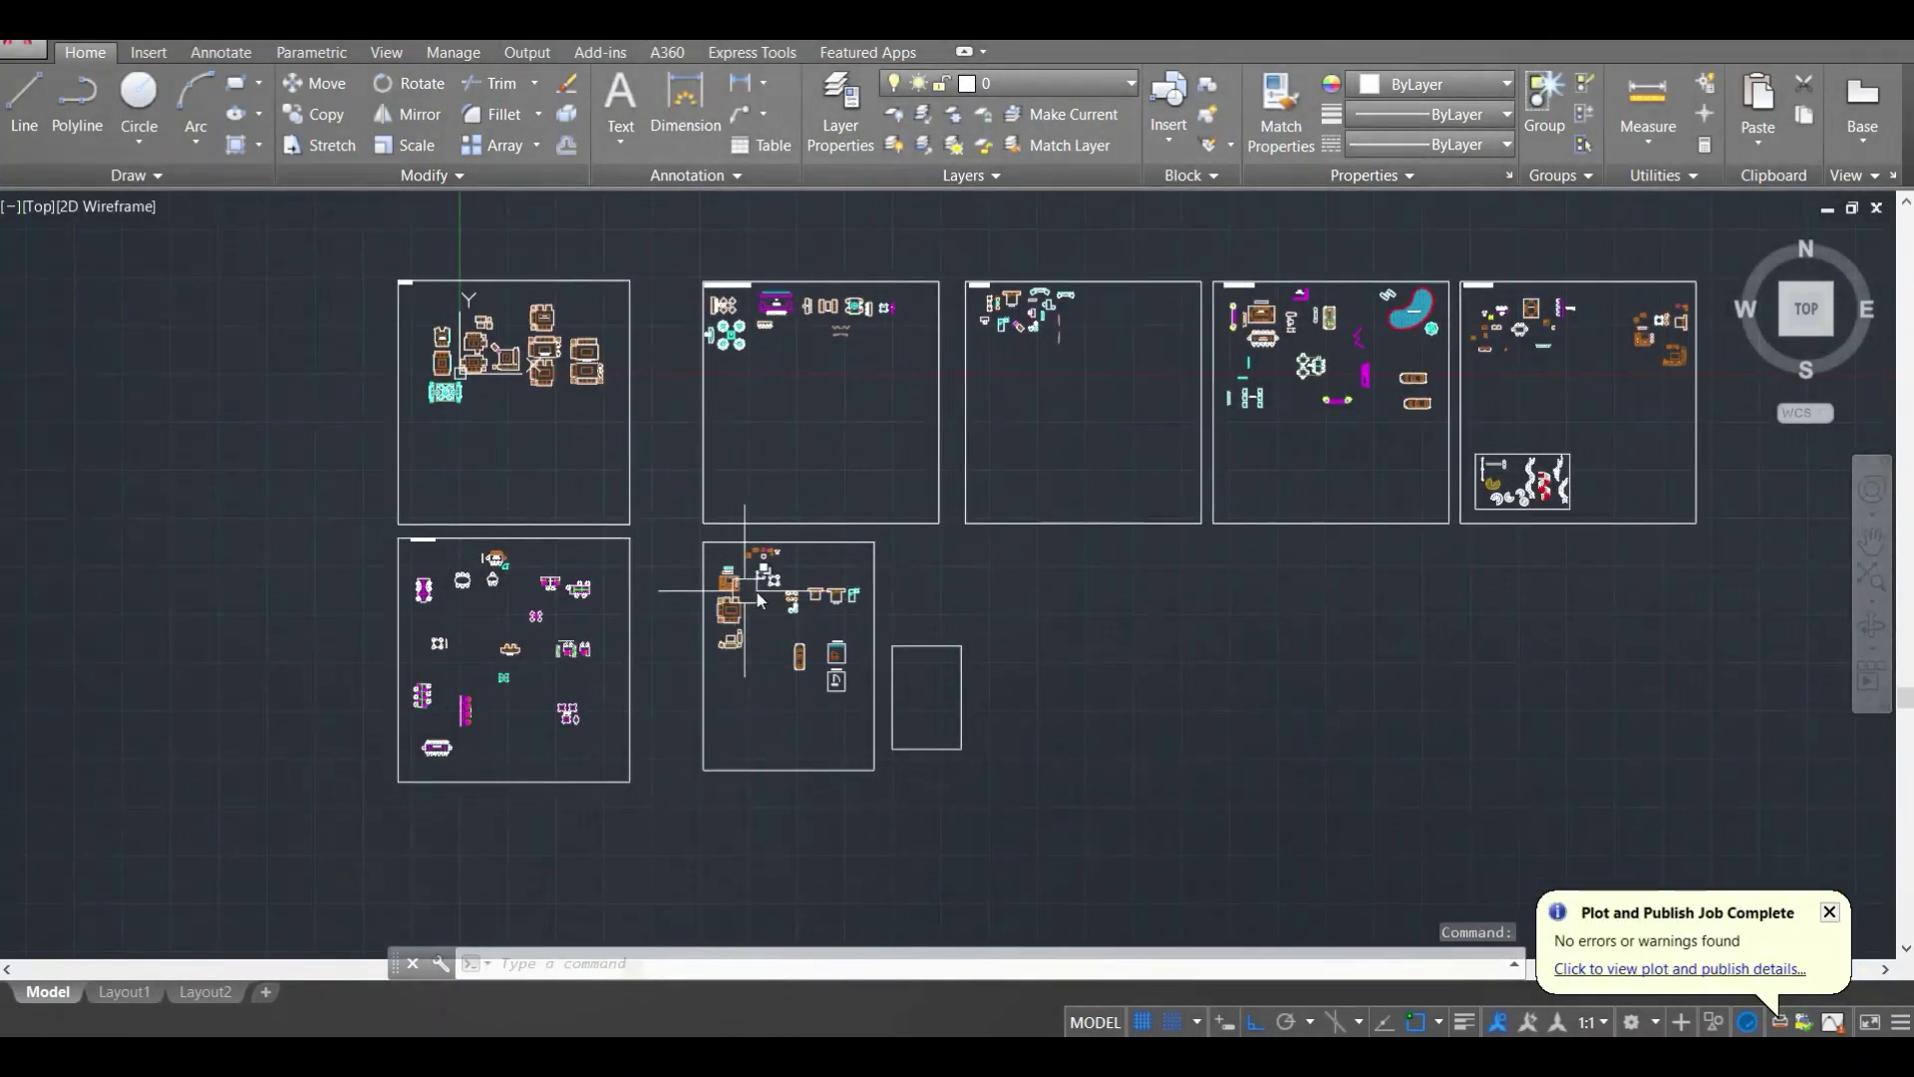
{"action": "scroll", "coordinate": [828, 678], "scroll_direction": "up", "scroll_amount": 10}
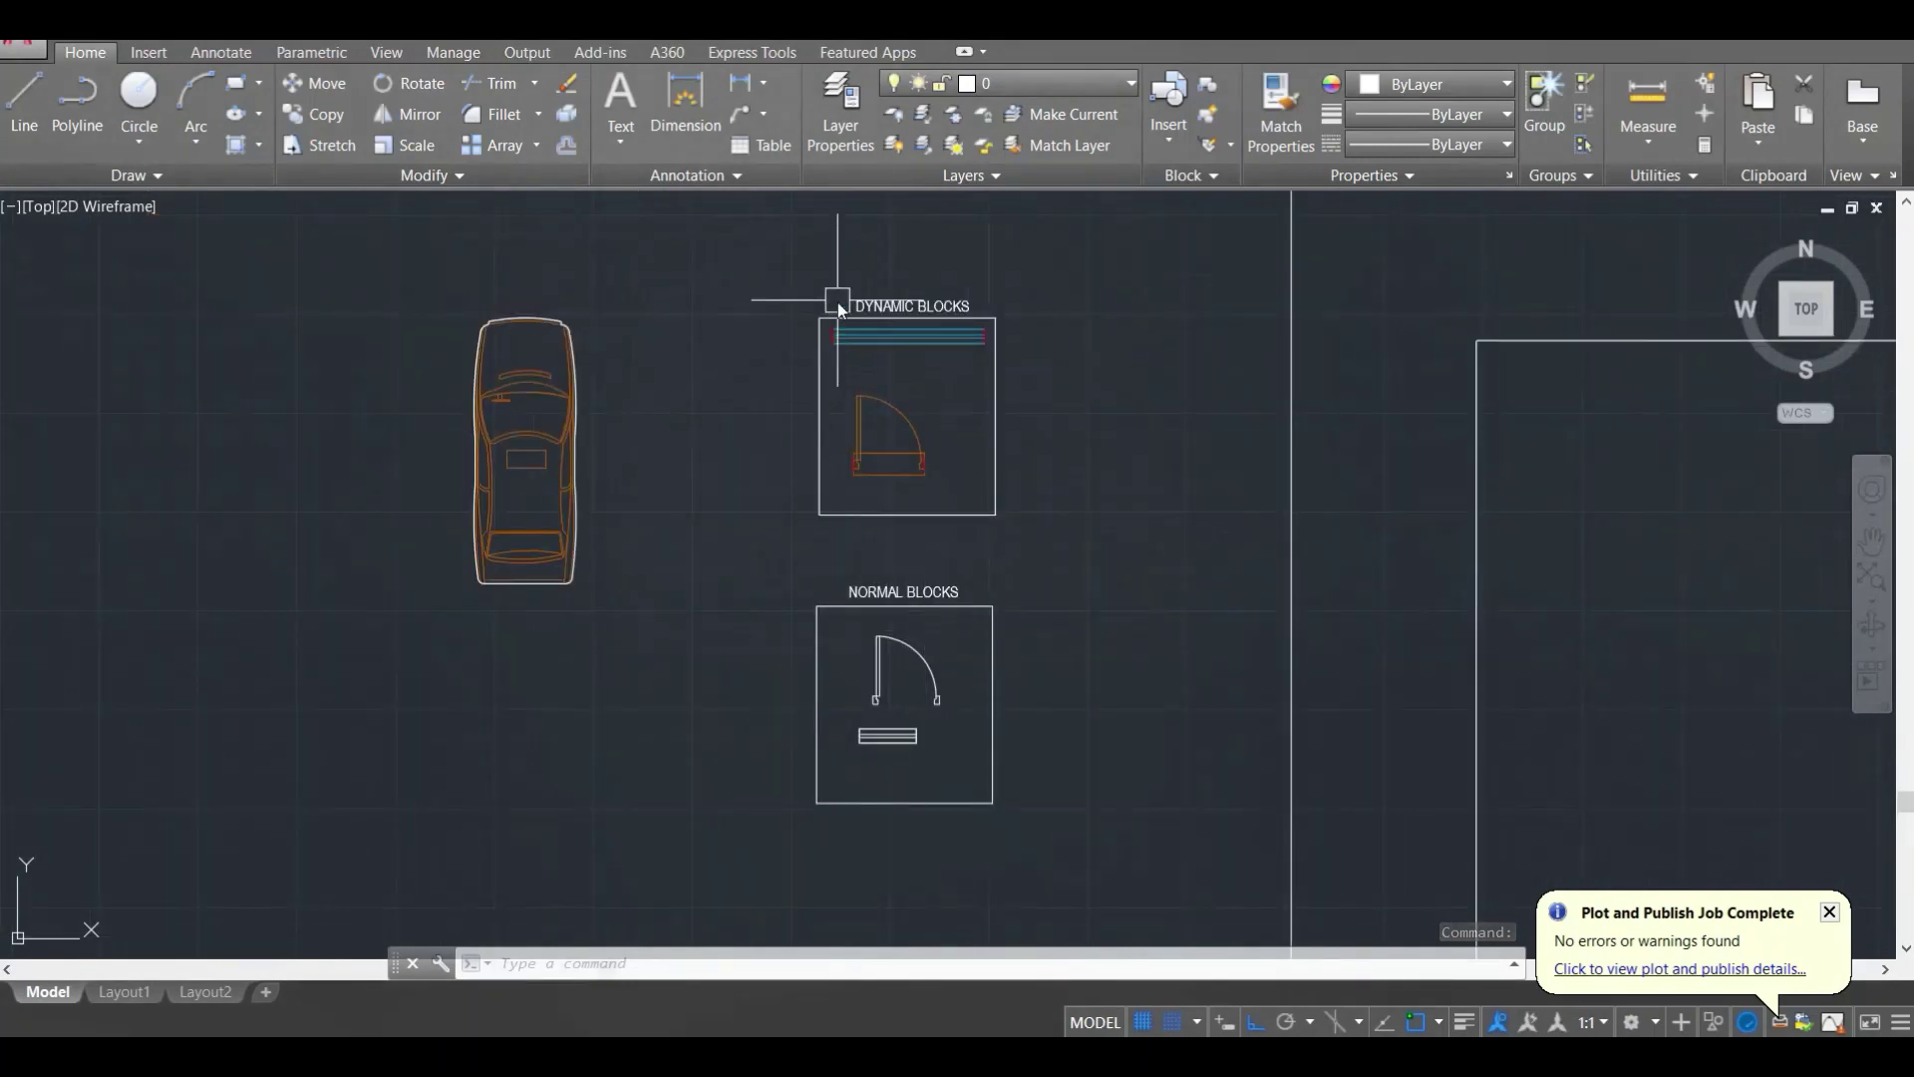
{"action": "left_click", "coordinate": [1027, 825]}
{"action": "left_click", "coordinate": [778, 257]}
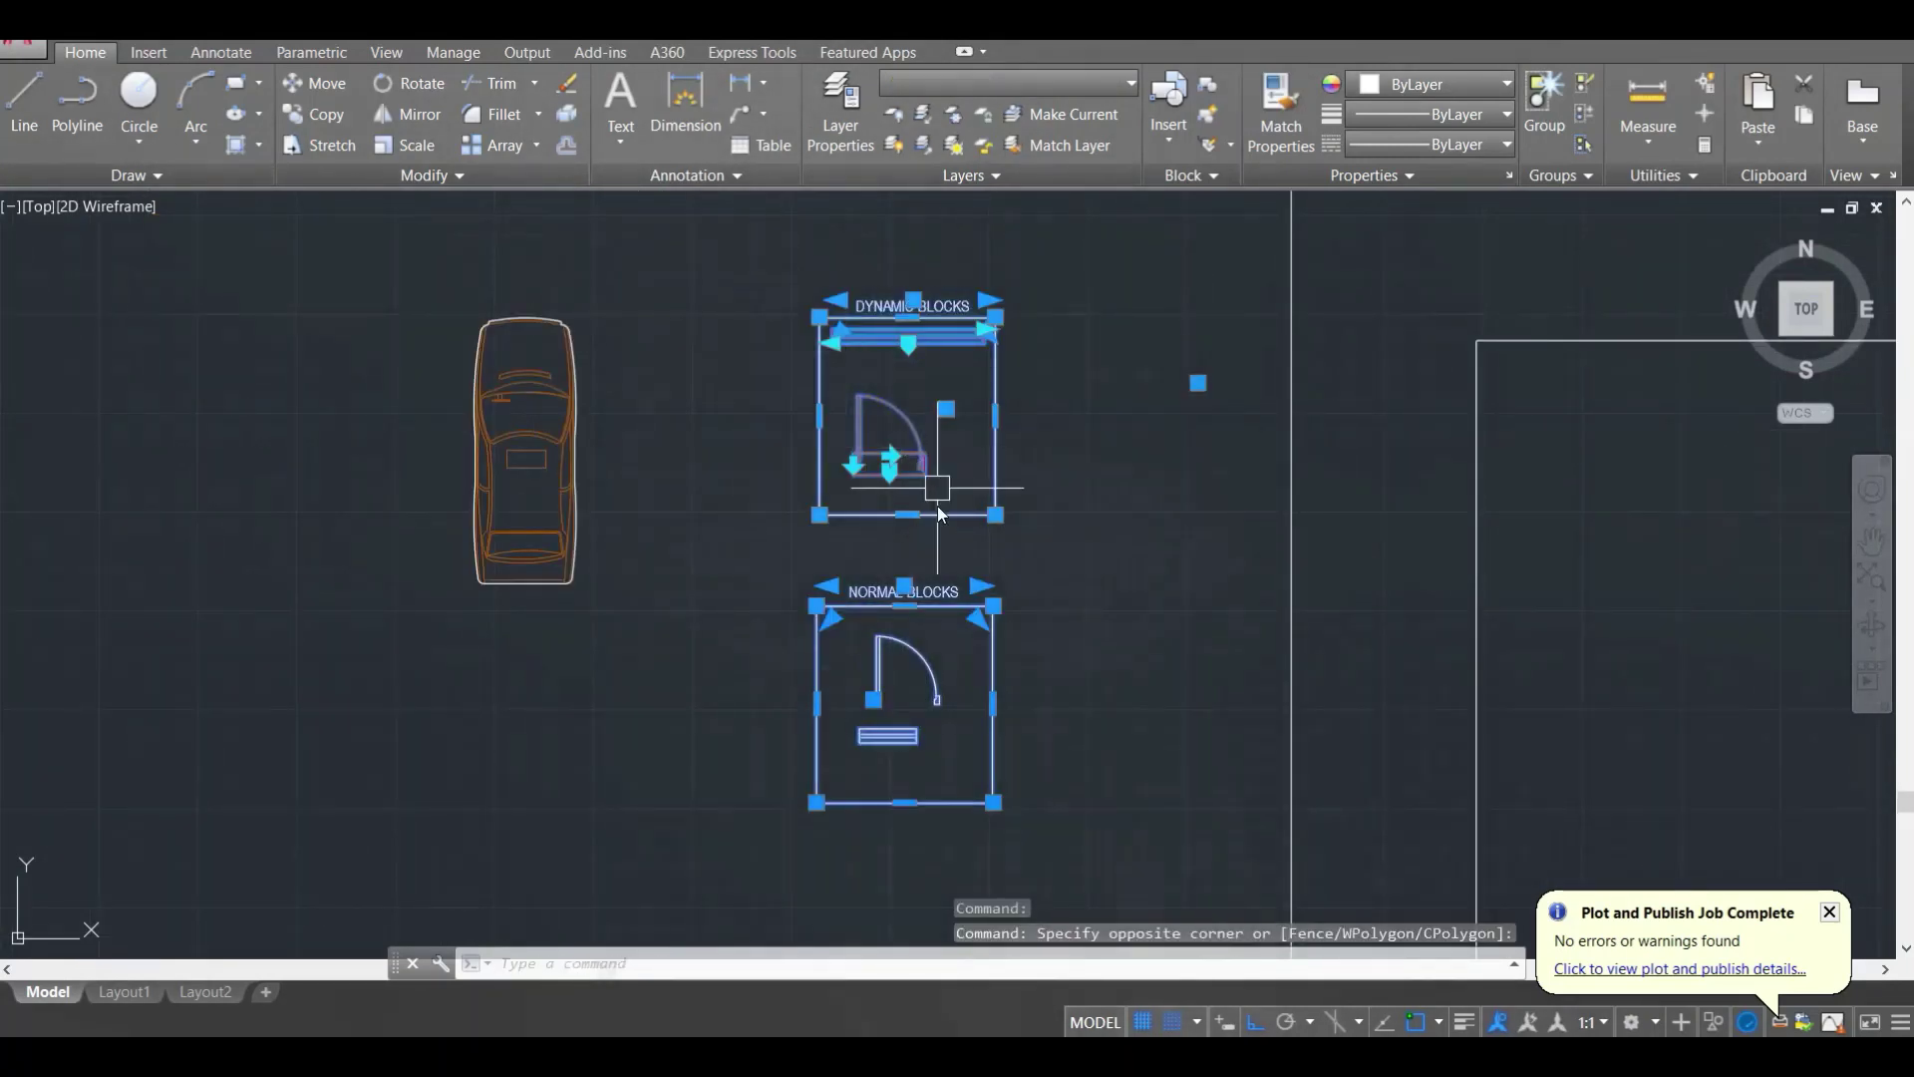
{"action": "middle_click_drag", "start_coordinate": [942, 459], "coordinate": [934, 485]}
{"action": "key", "text": "ctrl+c"}
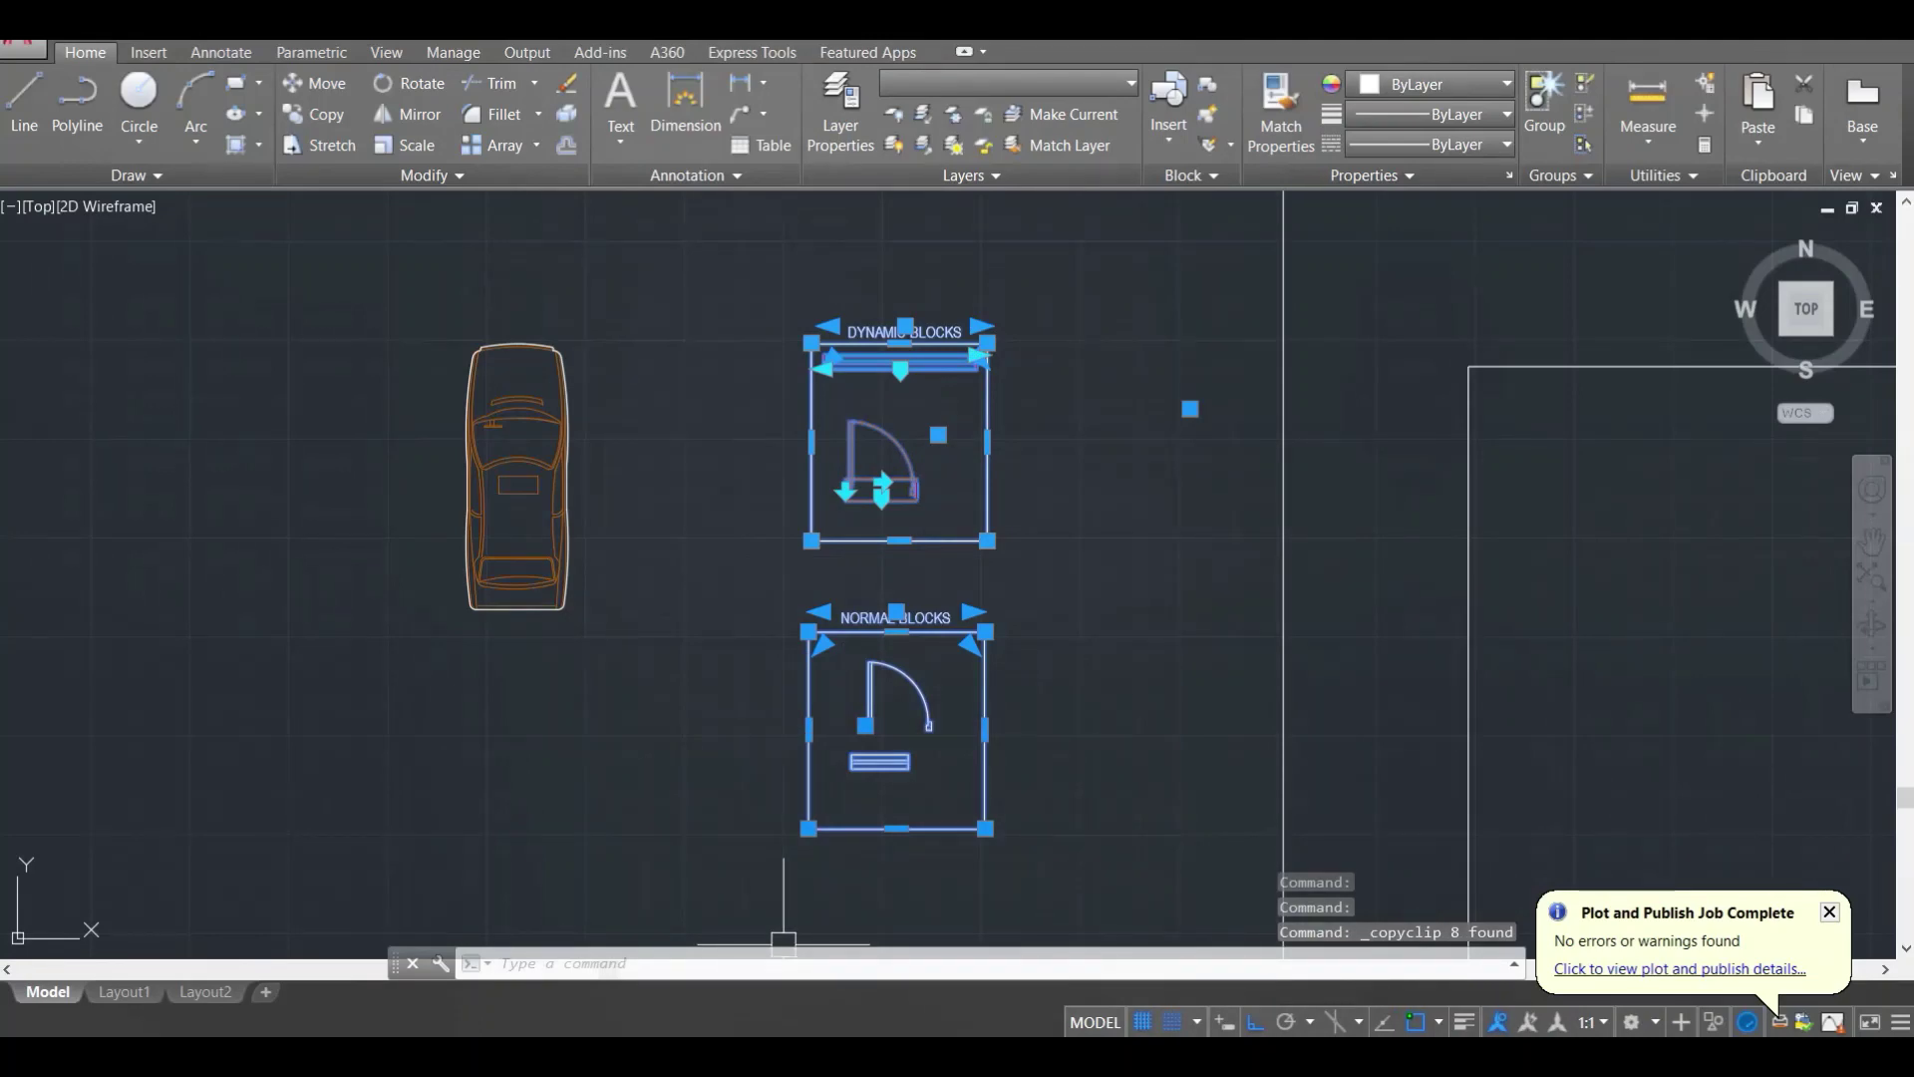
Step: Switch to the floor plan drawing, paste the copied door and window blocks beside the plan, and regenerate the model
{"action": "mouse_move", "coordinate": [761, 1035]}
{"action": "left_click", "coordinate": [659, 973]}
{"action": "scroll", "coordinate": [688, 636], "scroll_direction": "down", "scroll_amount": 6}
{"action": "middle_click_drag", "start_coordinate": [623, 635], "coordinate": [1082, 636]}
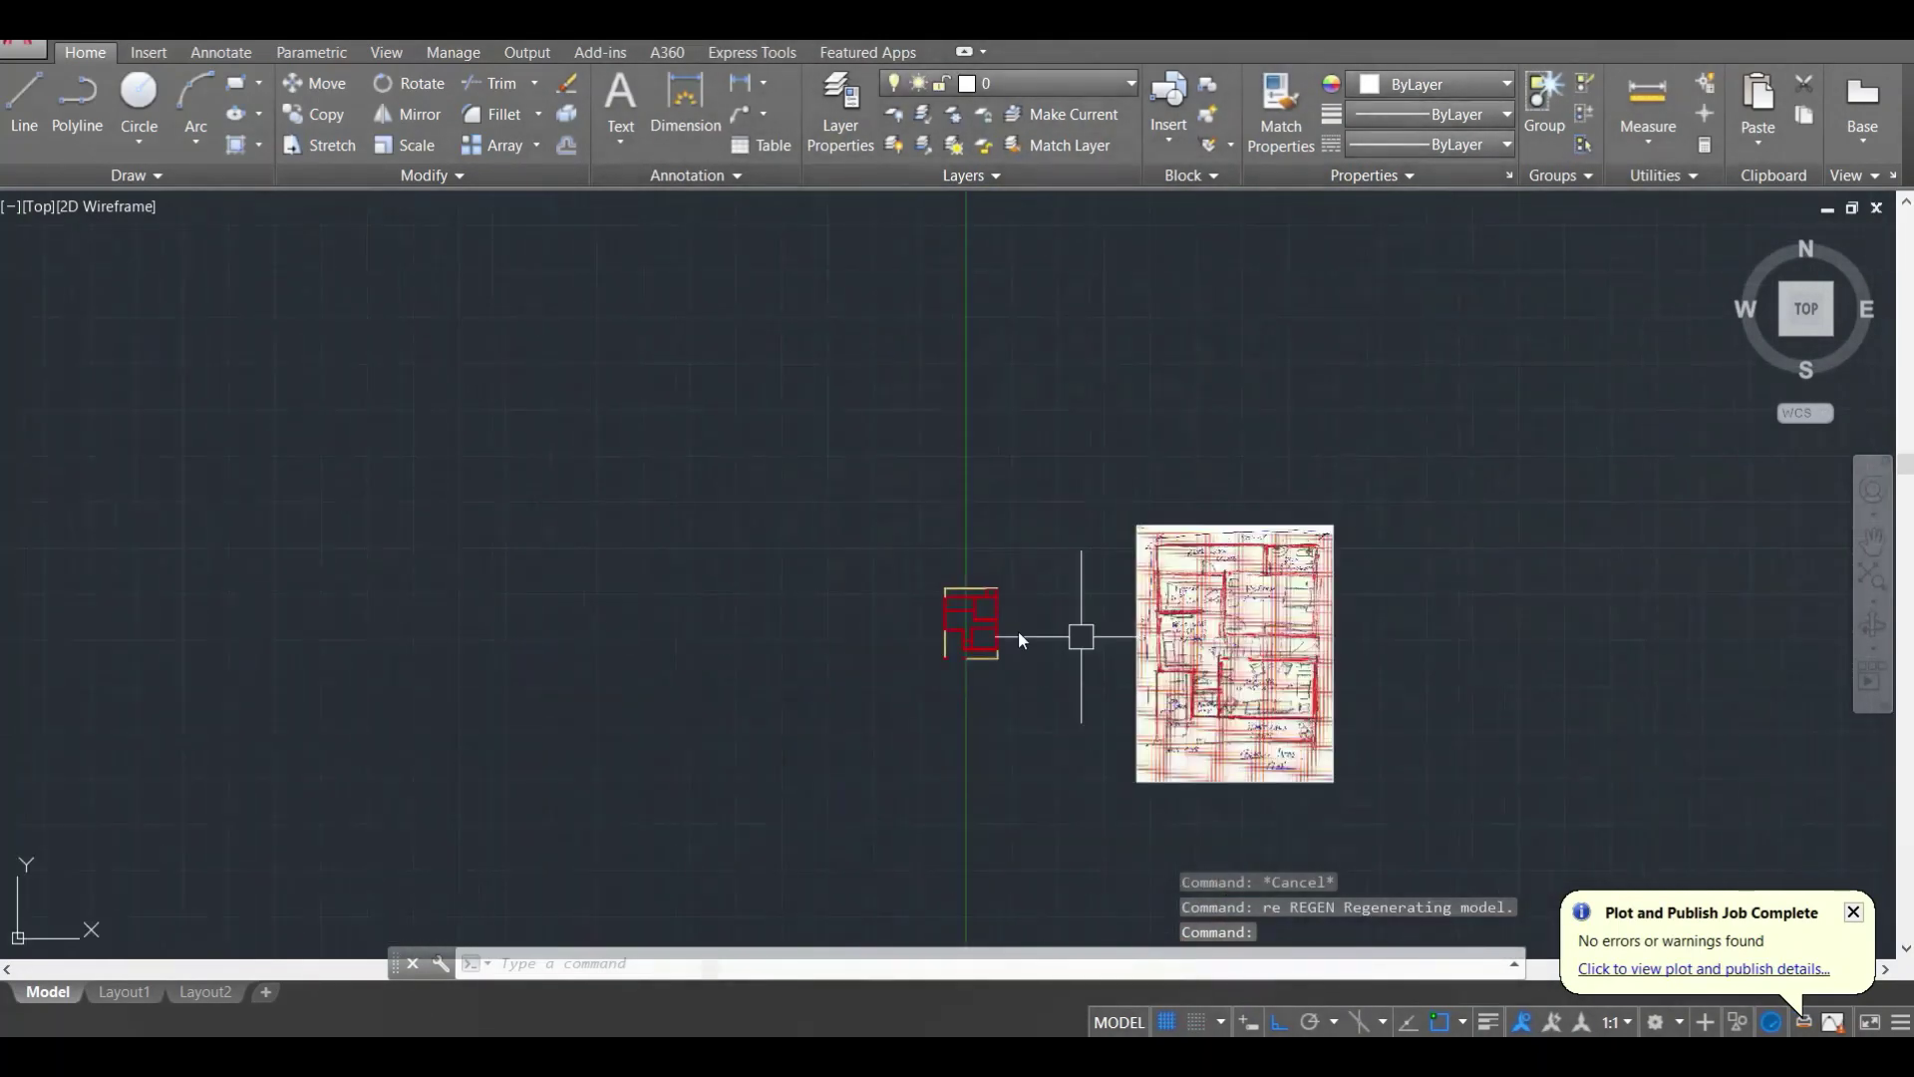
{"action": "scroll", "coordinate": [1013, 631], "scroll_direction": "up", "scroll_amount": 4}
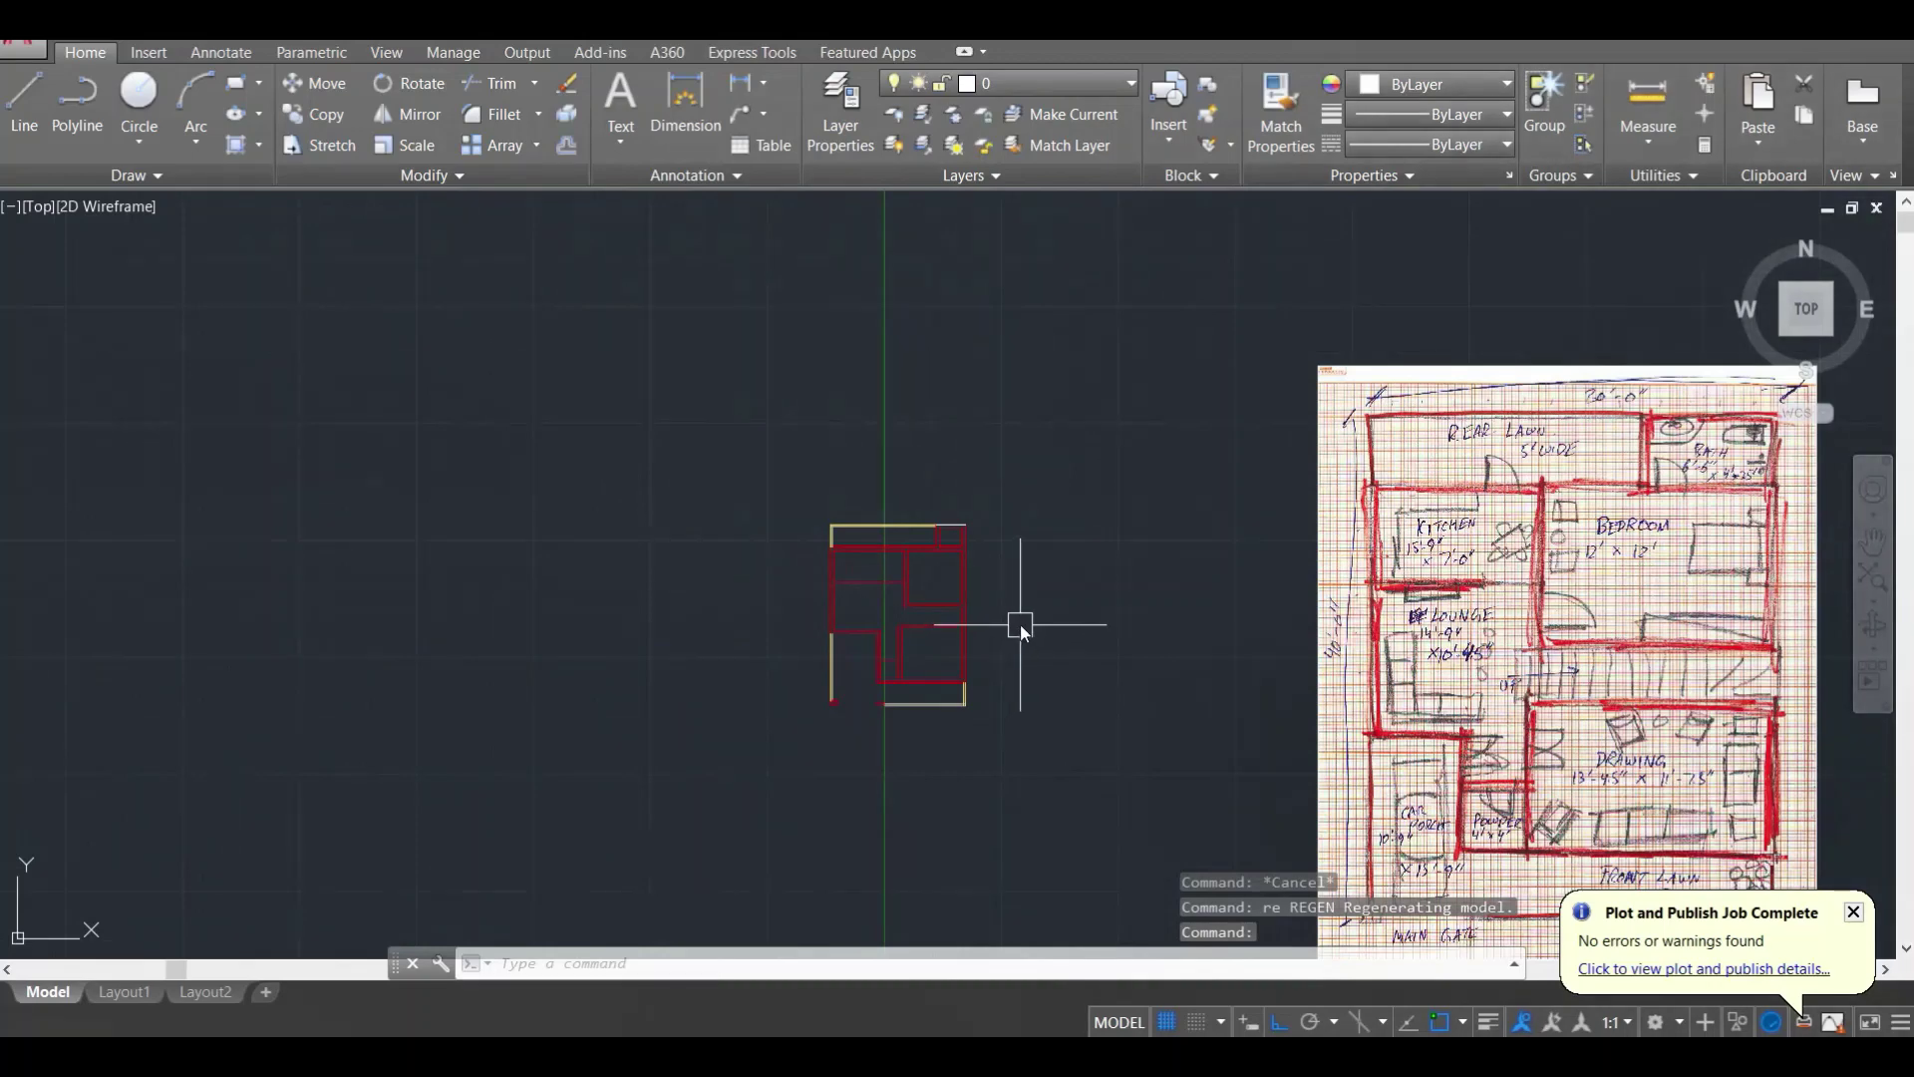
{"action": "key", "text": "ctrl+v"}
{"action": "scroll", "coordinate": [1059, 660], "scroll_direction": "up", "scroll_amount": 3}
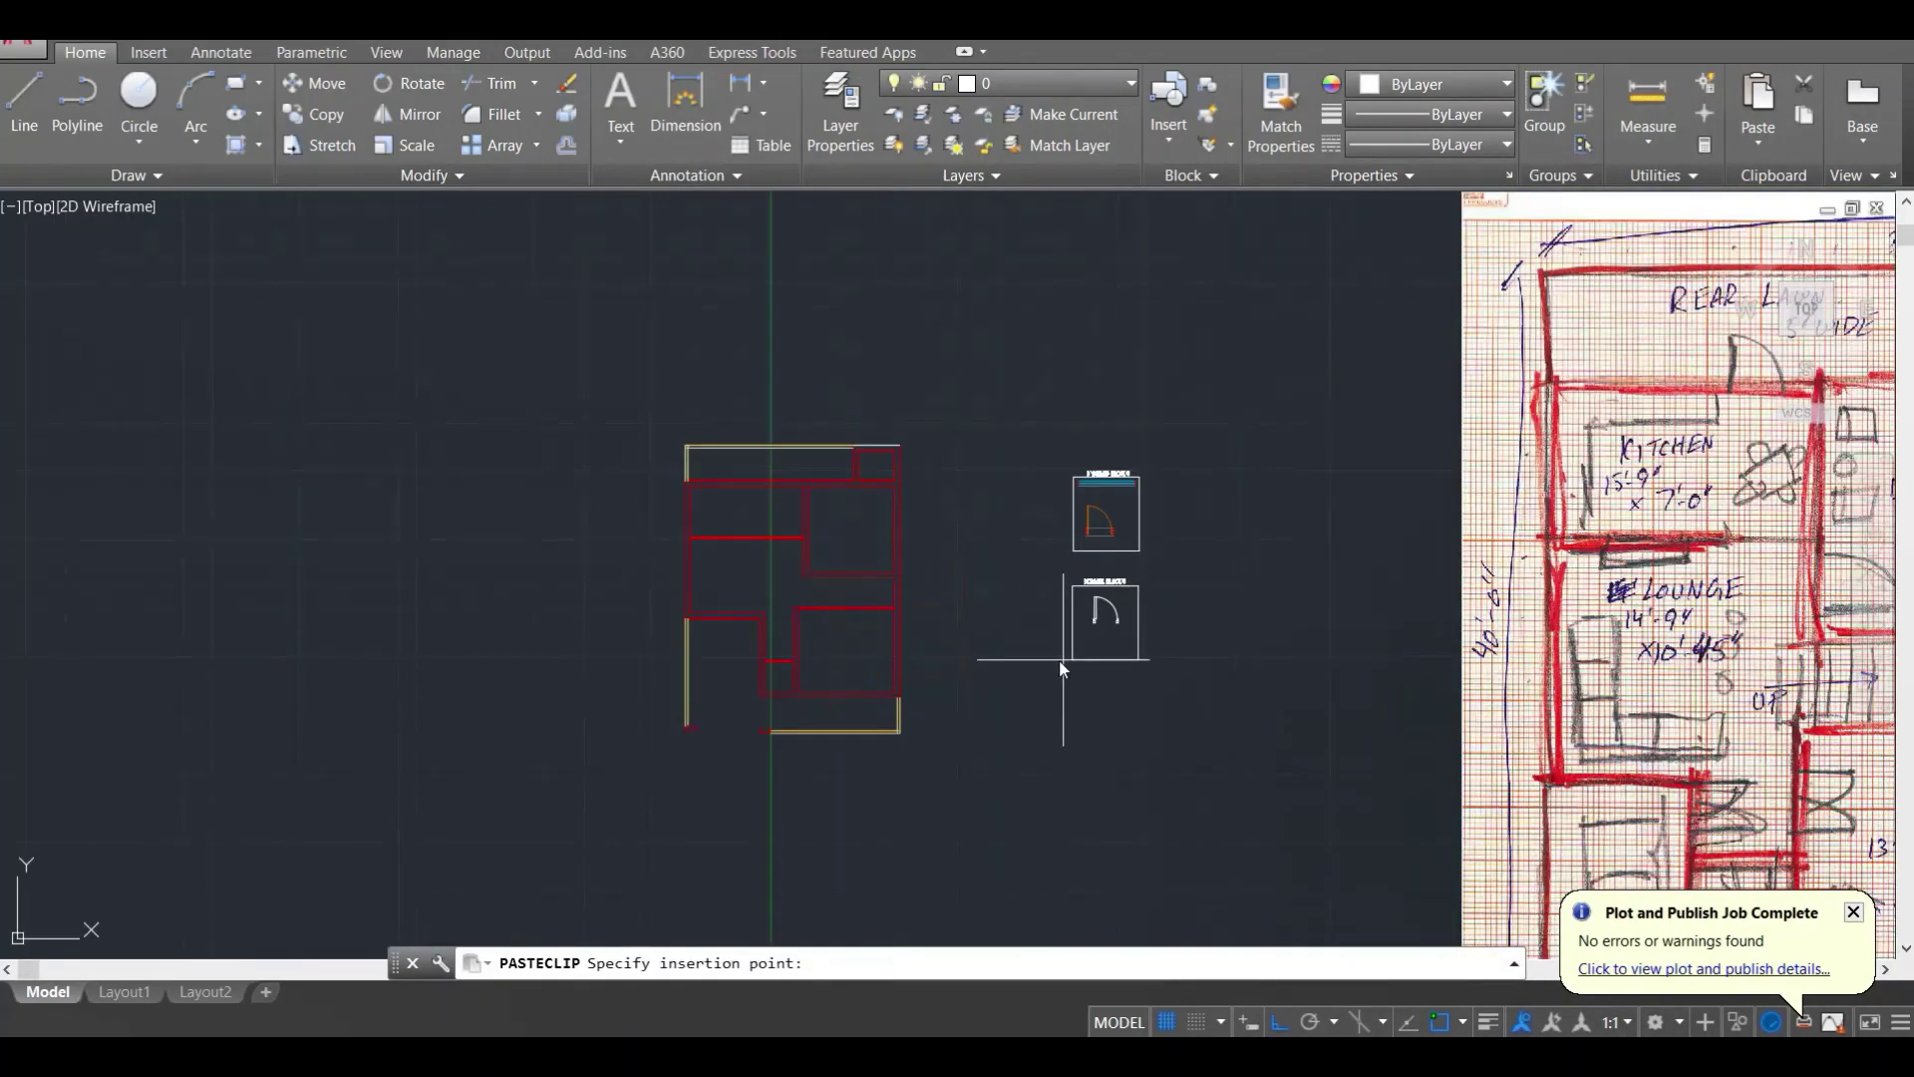
{"action": "key", "text": "Escape"}
{"action": "key", "text": "Escape"}
{"action": "scroll", "coordinate": [933, 570], "scroll_direction": "up", "scroll_amount": 4}
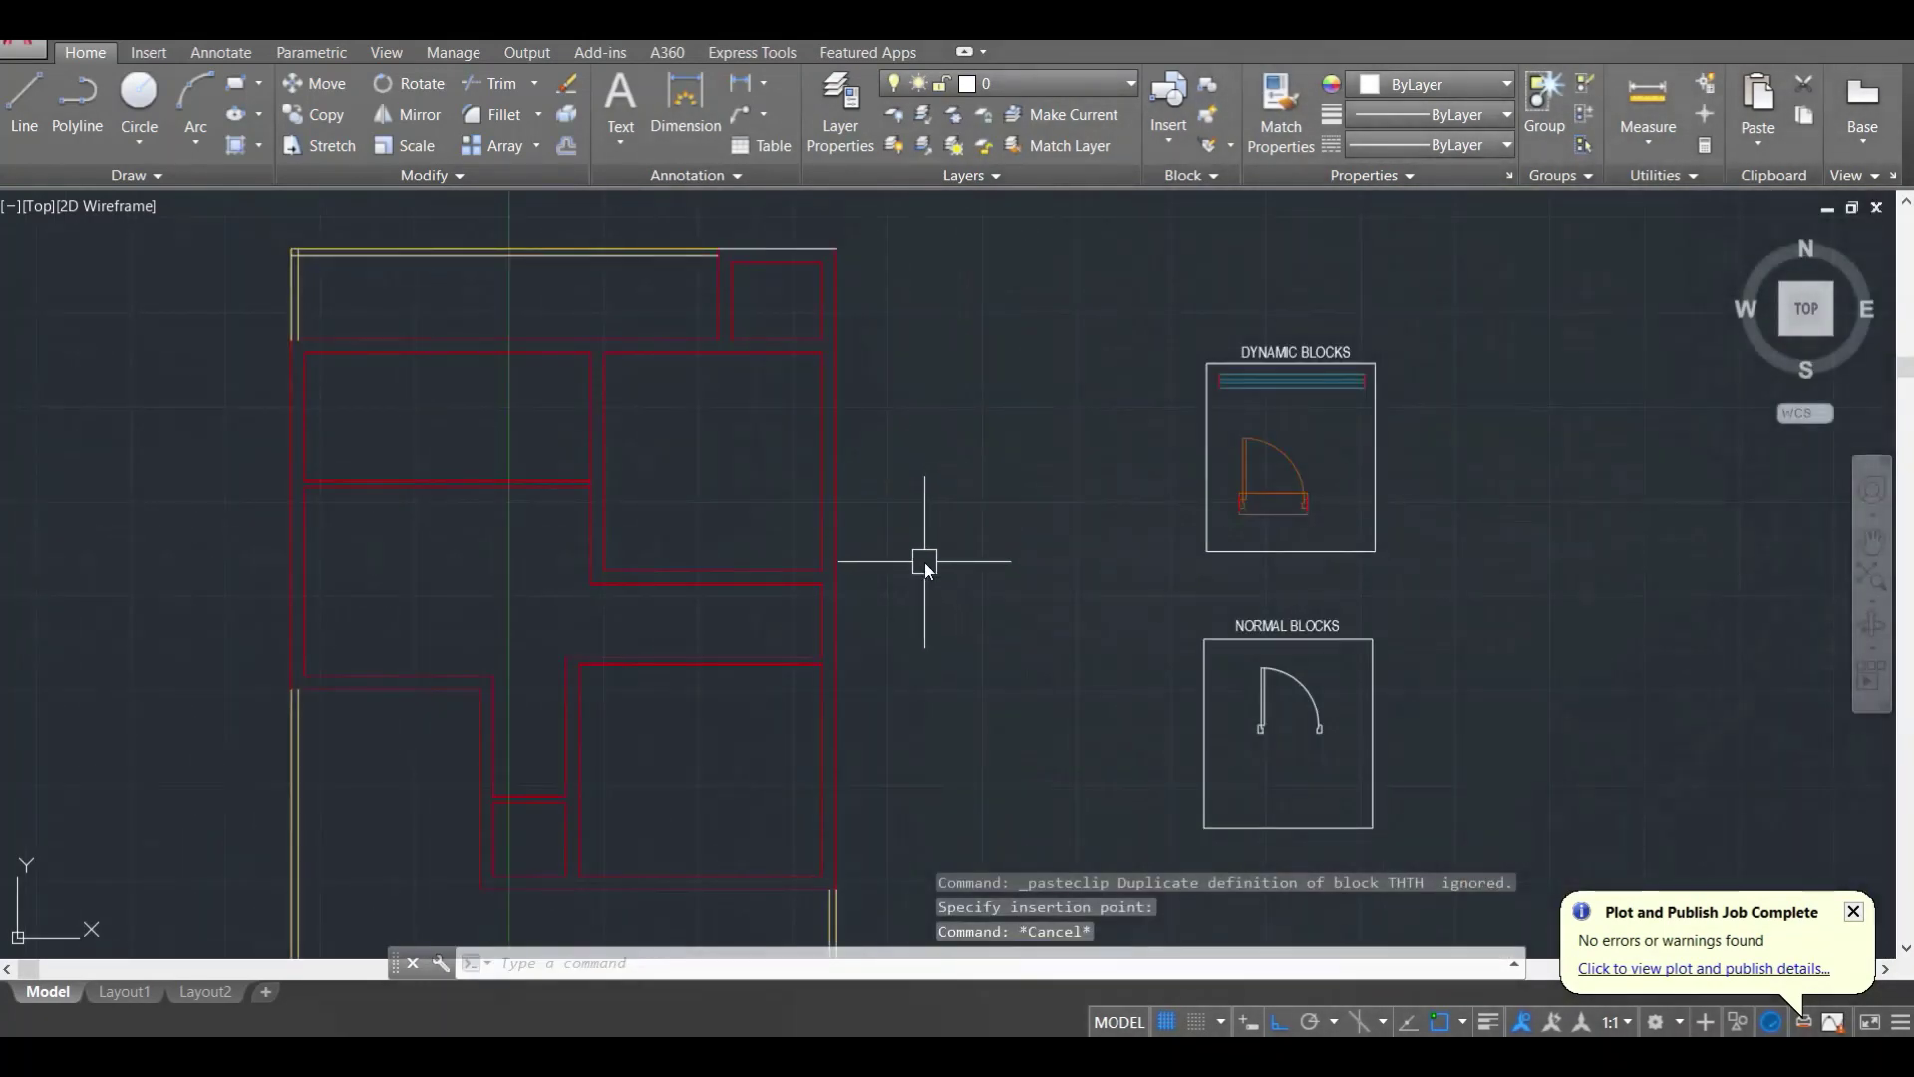
{"action": "type", "text": "re"}
{"action": "key", "text": "Return"}
Step: Examine the dynamic door block and the normal door block in the pasted frames
{"action": "middle_click_drag", "start_coordinate": [923, 562], "coordinate": [973, 559]}
{"action": "middle_click_drag", "start_coordinate": [1362, 613], "coordinate": [1259, 514]}
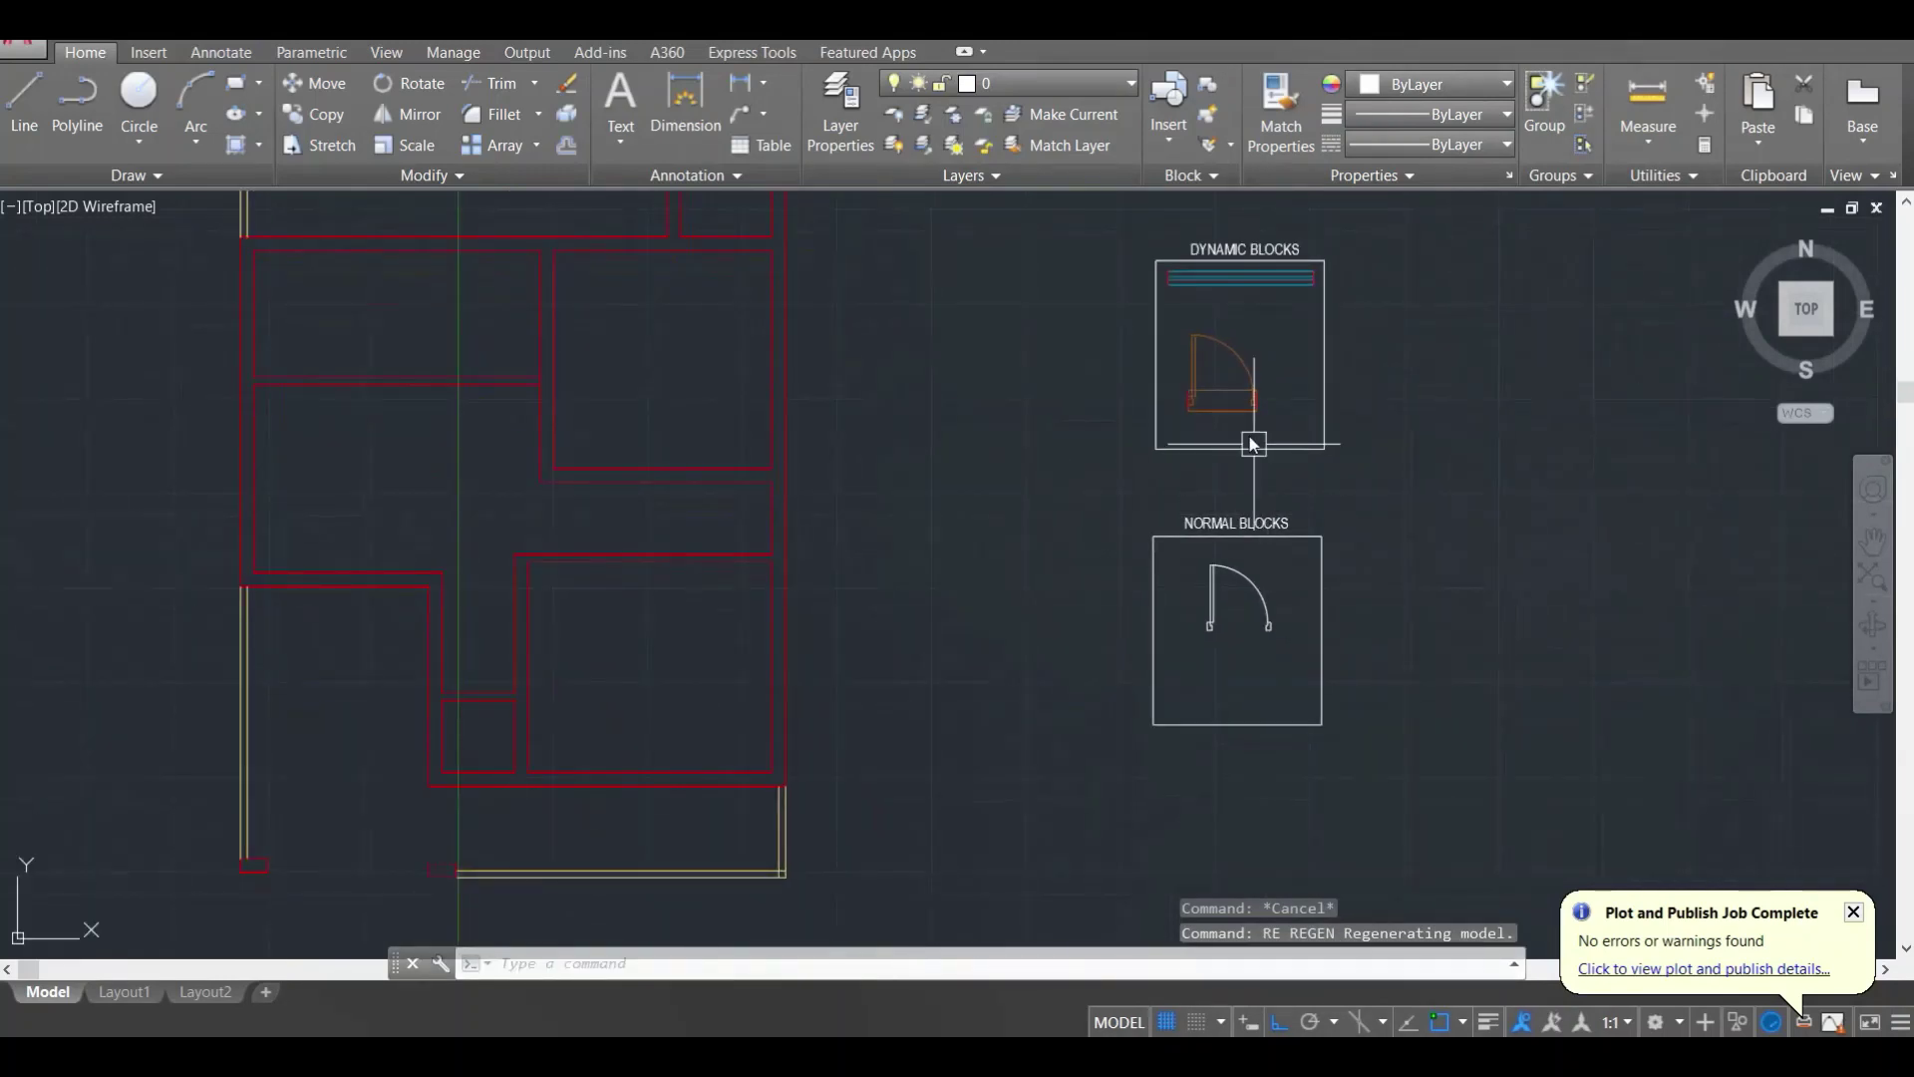
{"action": "scroll", "coordinate": [1235, 387], "scroll_direction": "up", "scroll_amount": 1}
{"action": "middle_click_drag", "start_coordinate": [1234, 384], "coordinate": [1133, 423]}
{"action": "left_click", "coordinate": [1114, 408]}
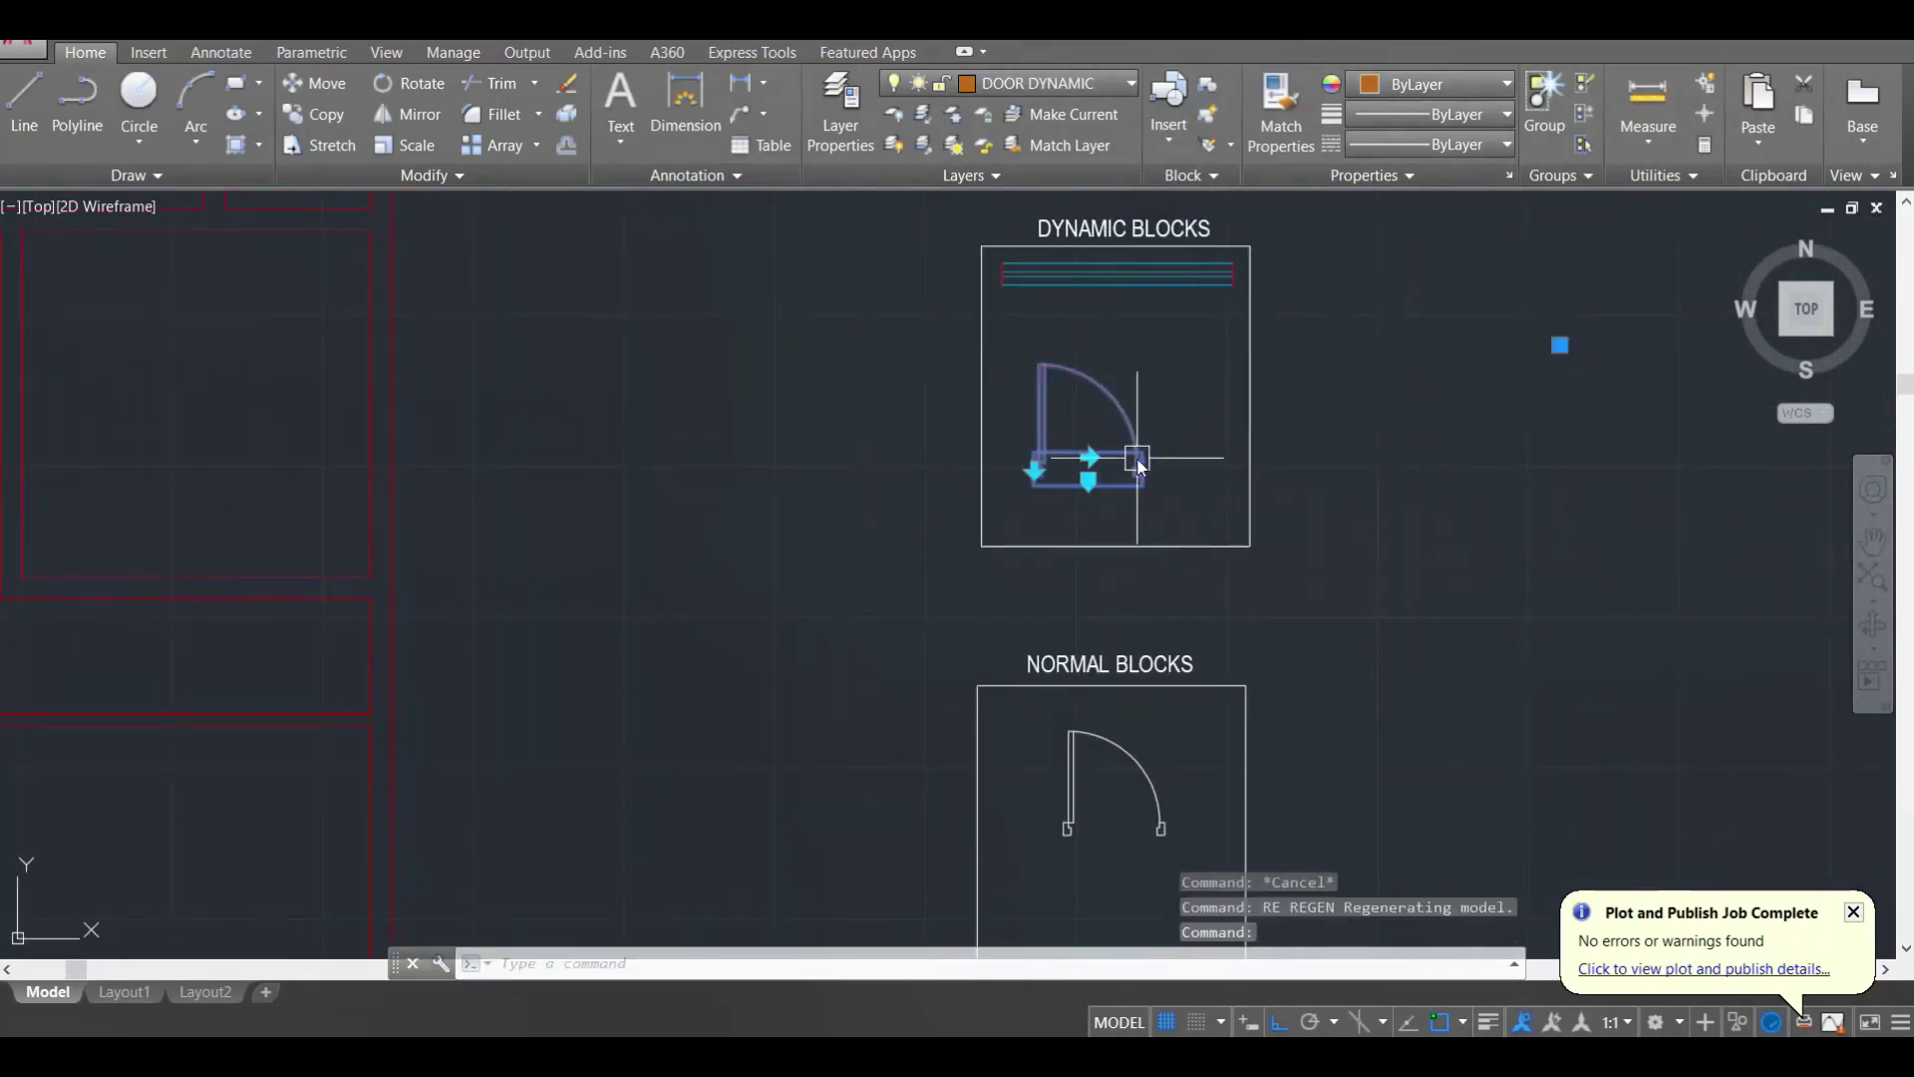
{"action": "key", "text": "Escape"}
{"action": "left_click", "coordinate": [1132, 758]}
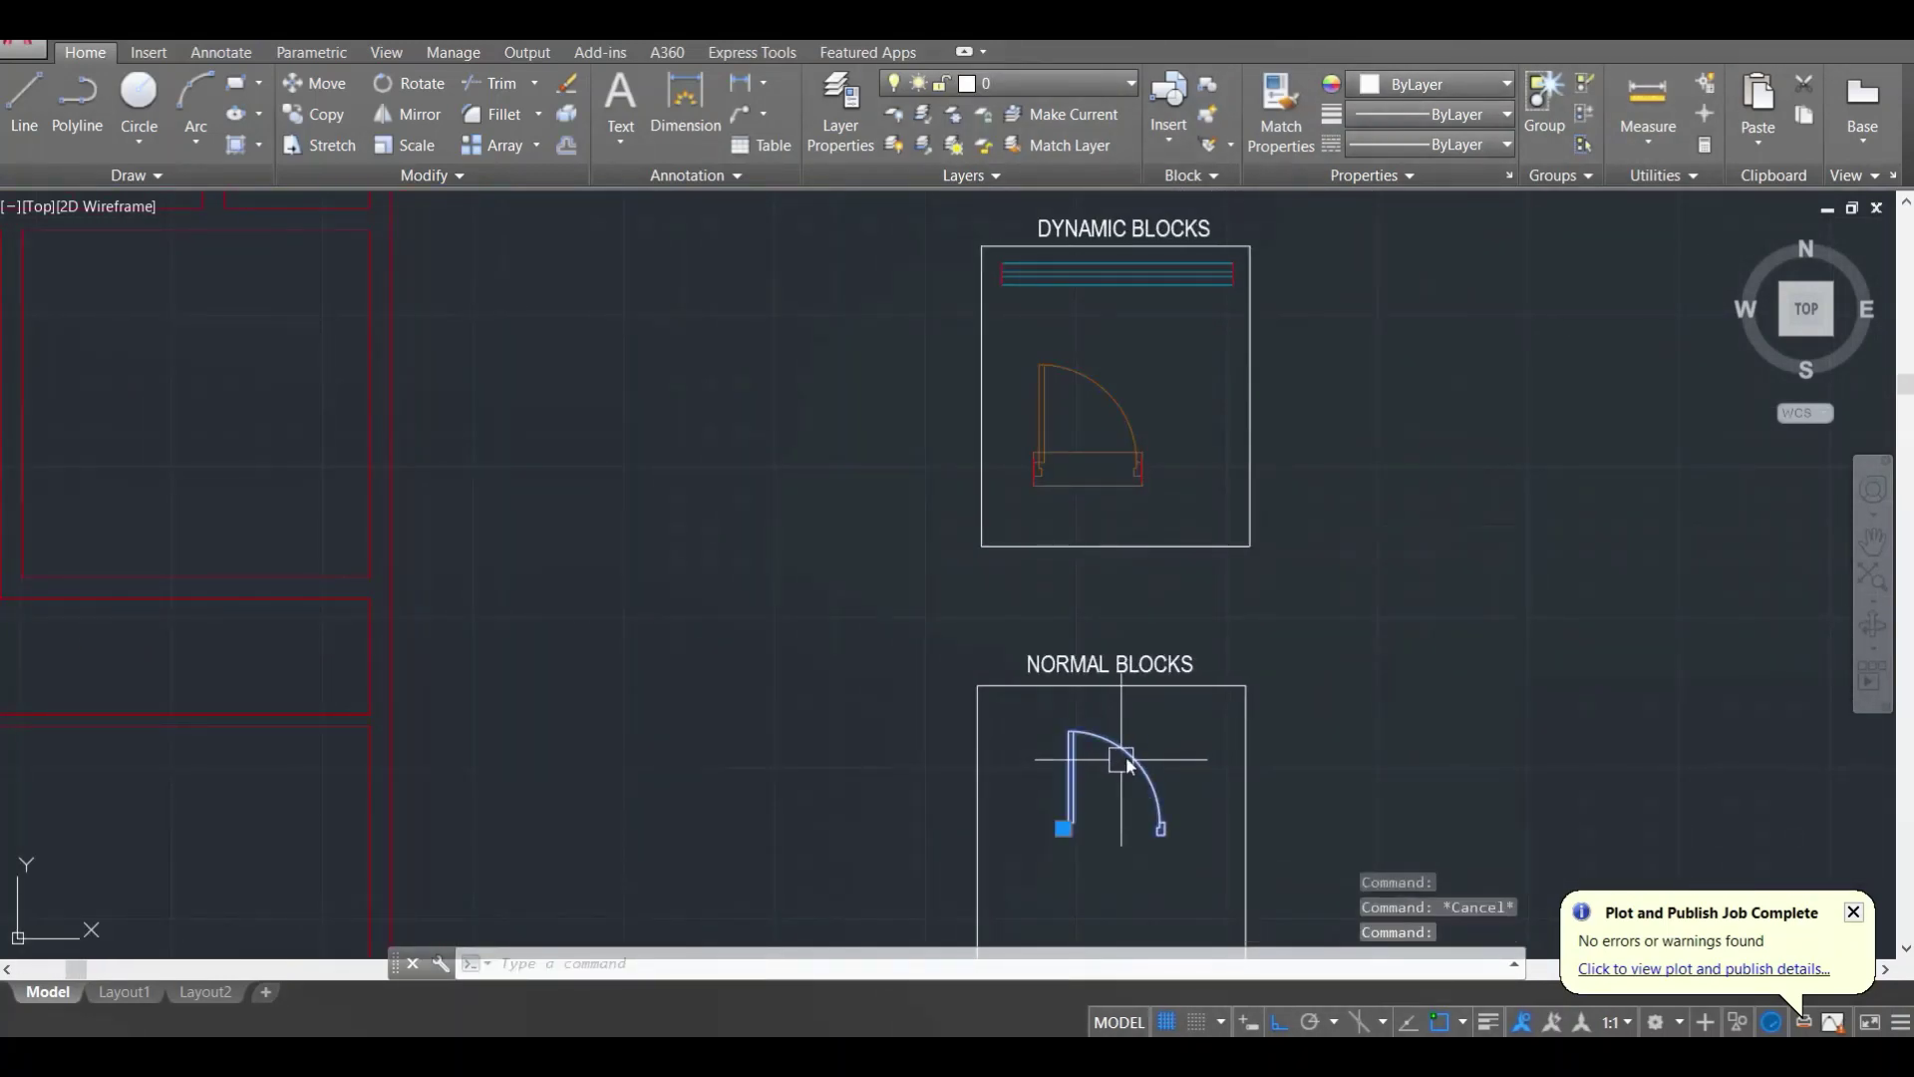
{"action": "key", "text": "Escape"}
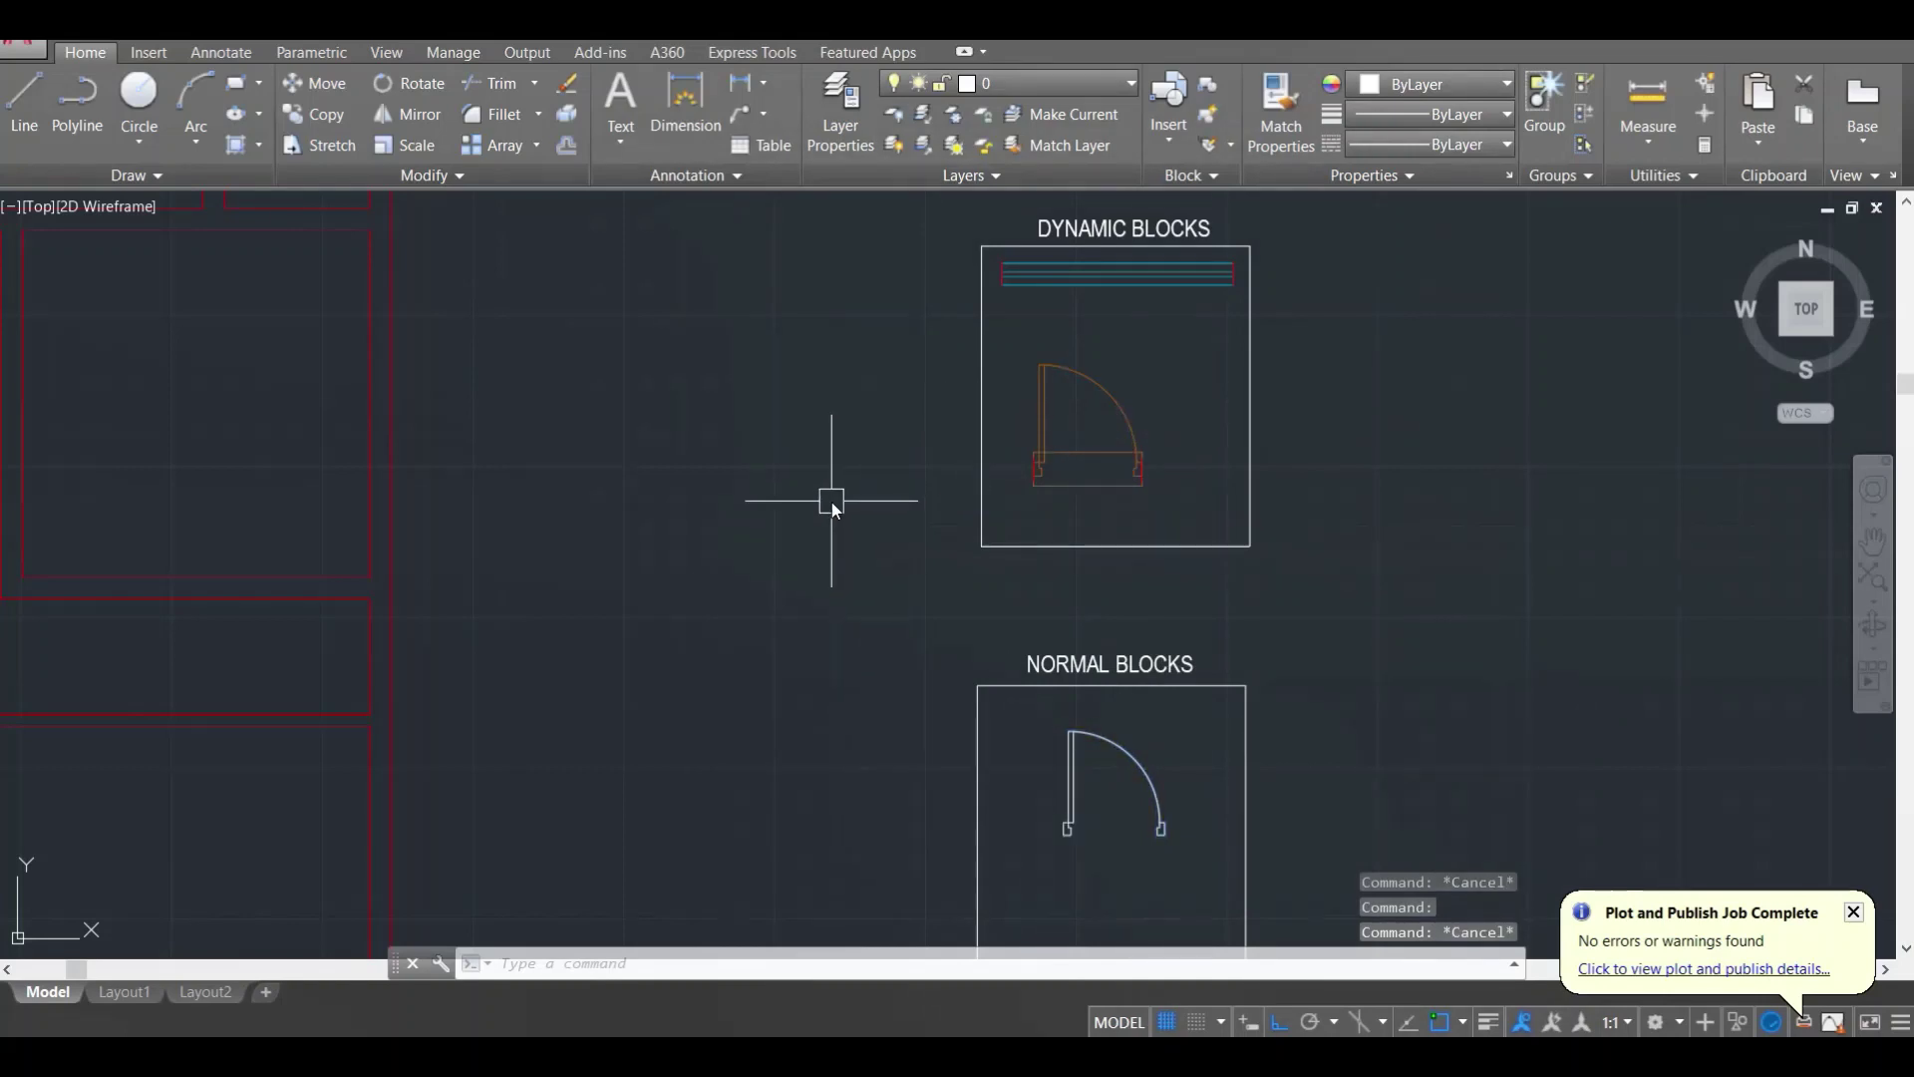
{"action": "middle_click_drag", "start_coordinate": [835, 501], "coordinate": [1067, 488]}
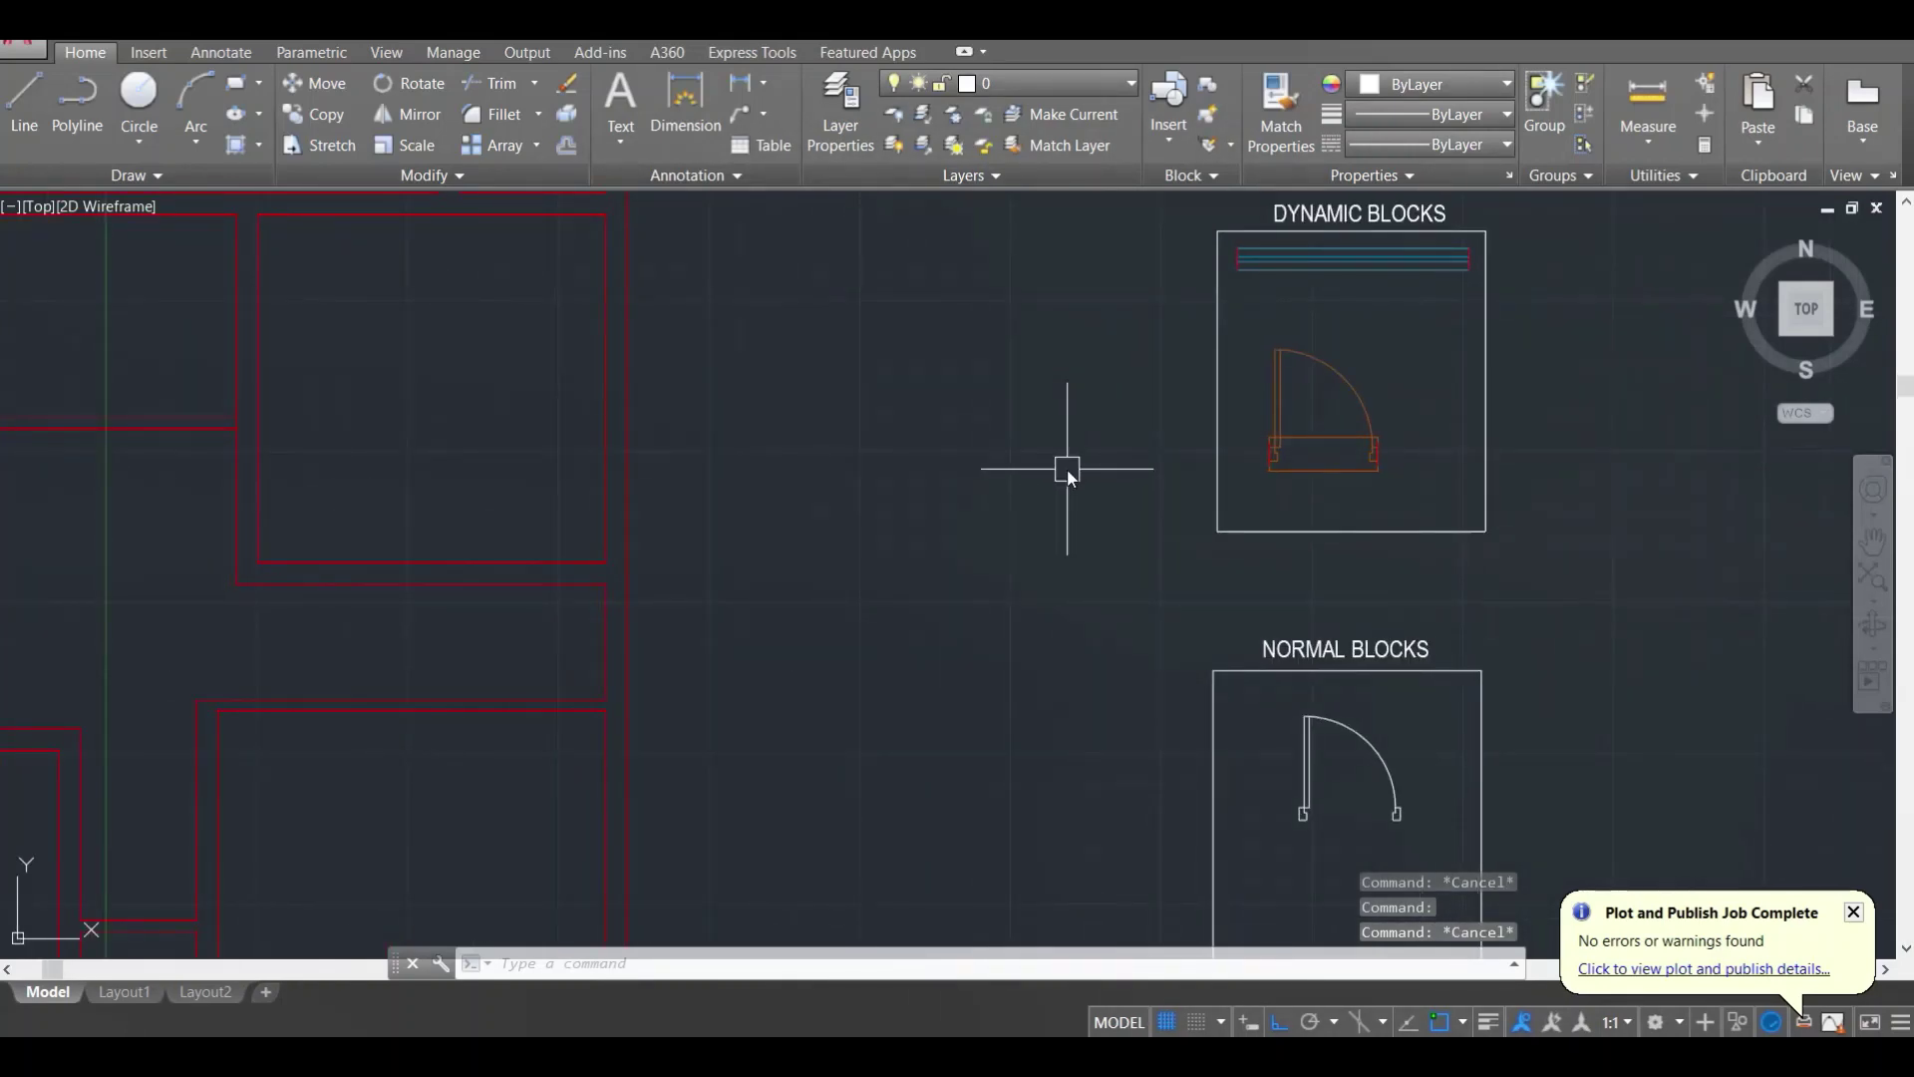
{"action": "scroll", "coordinate": [1222, 535], "scroll_direction": "down", "scroll_amount": 3}
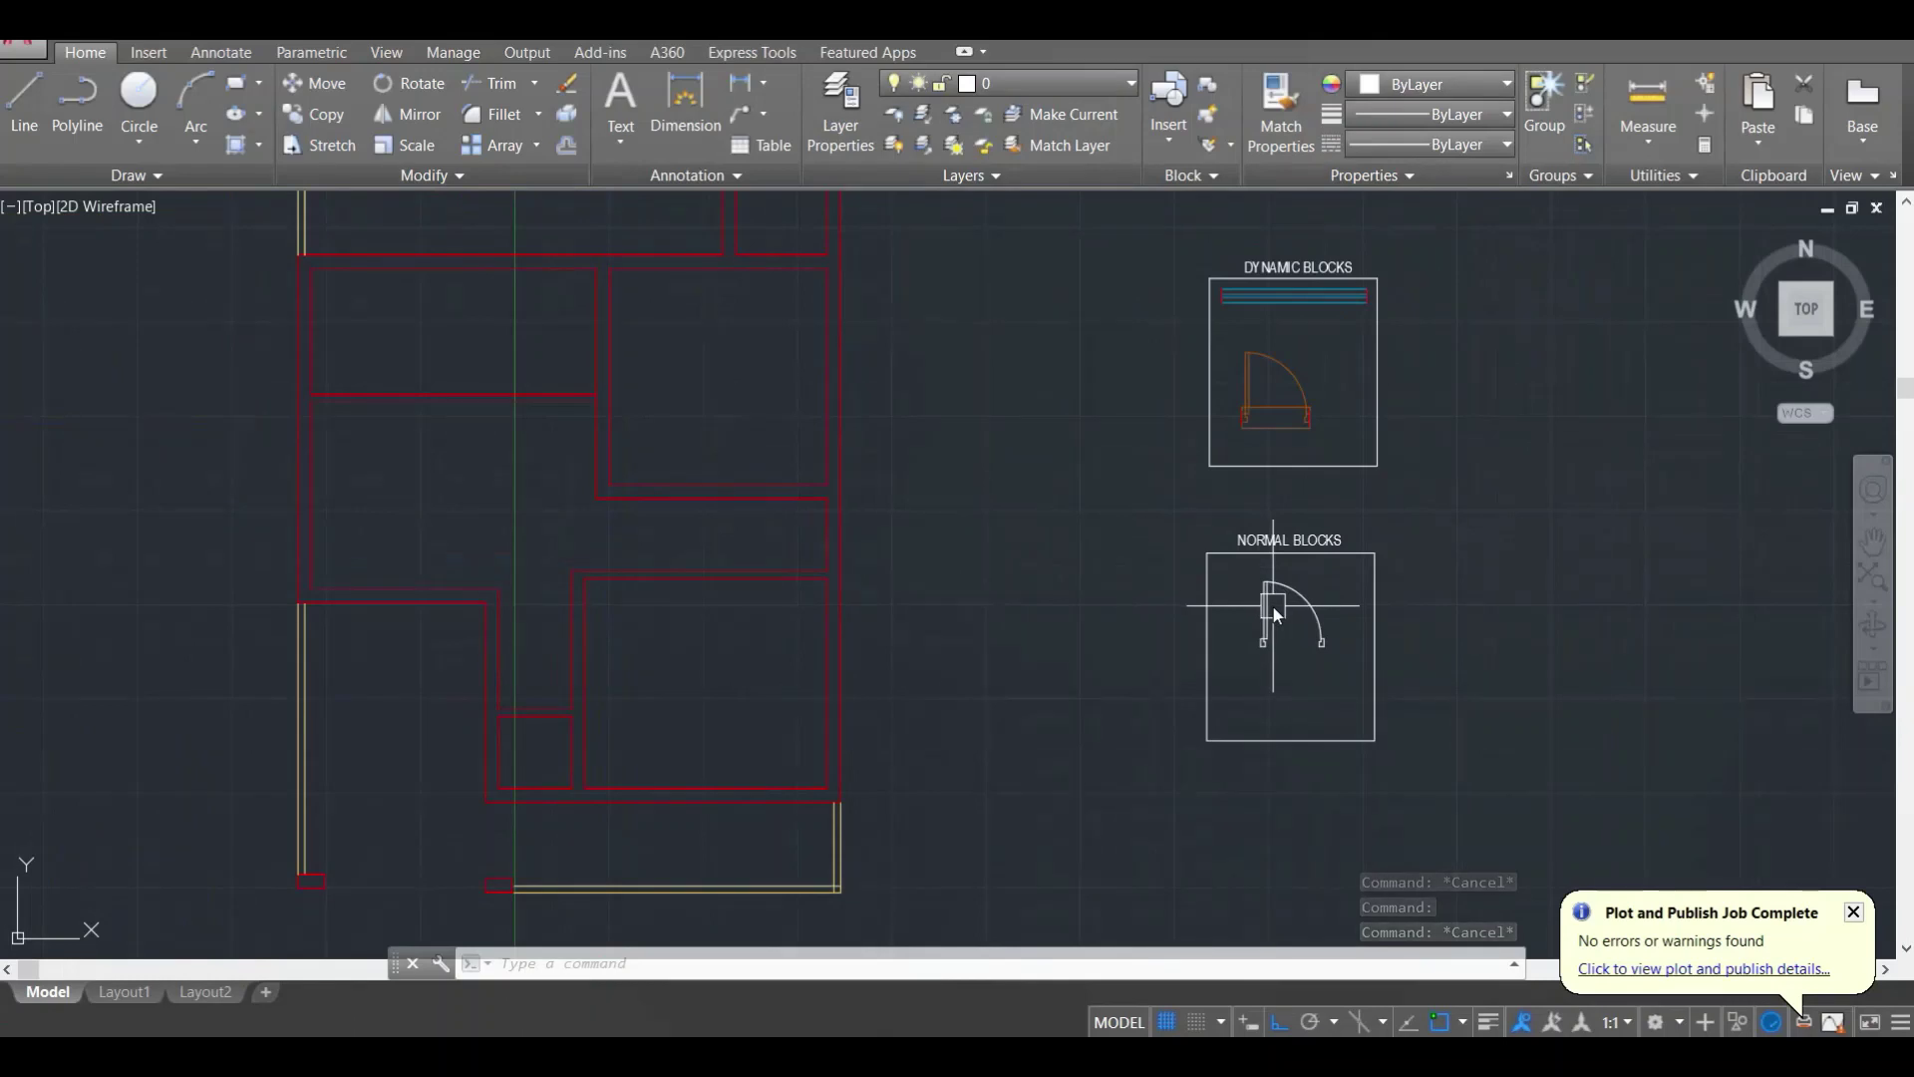
{"action": "left_click", "coordinate": [1275, 613]}
{"action": "type", "text": "co"}
{"action": "key", "text": "Return"}
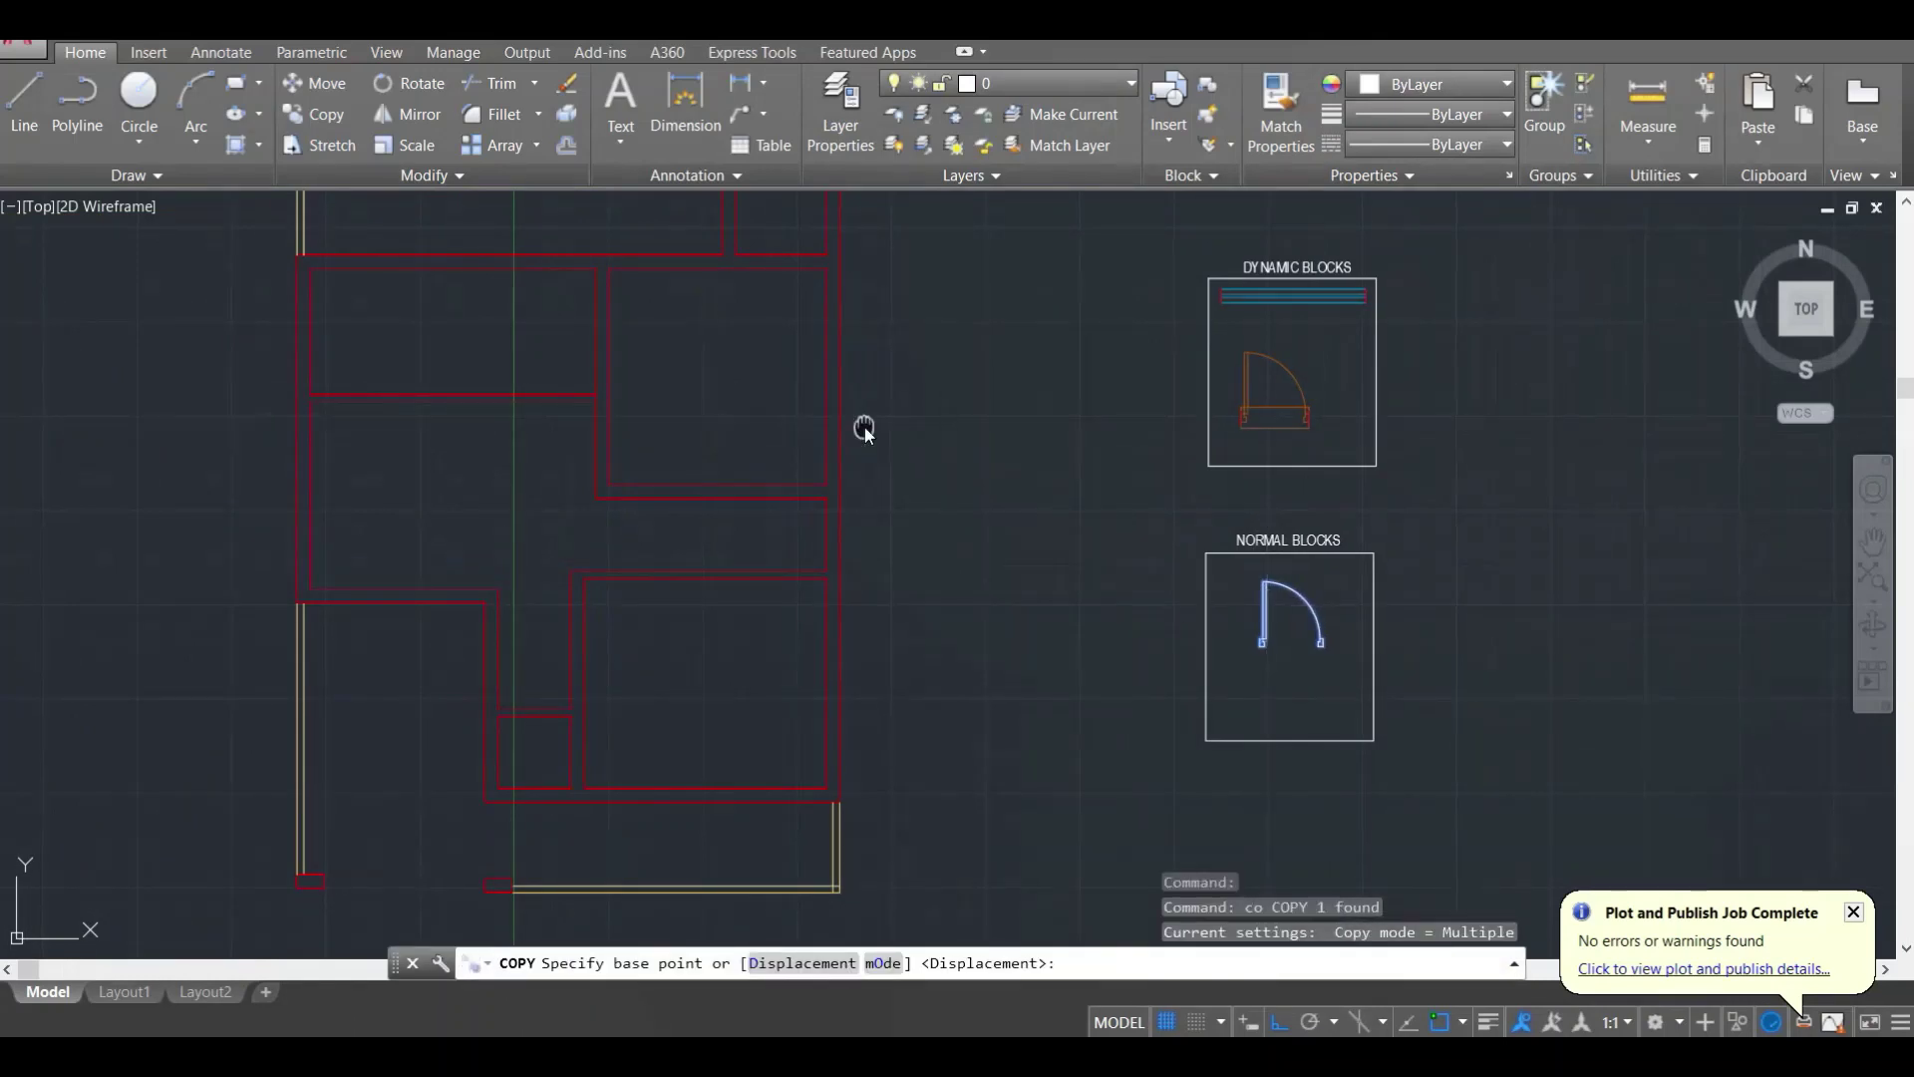
{"action": "middle_click_drag", "start_coordinate": [1139, 574], "coordinate": [1273, 662]}
{"action": "key", "text": "Escape"}
{"action": "key", "text": "Escape"}
Step: Copy the normal door block into the bedroom with Ortho off, near the room's lower left corner
{"action": "left_click", "coordinate": [1393, 710]}
{"action": "left_click", "coordinate": [1390, 702]}
{"action": "type", "text": "co"}
{"action": "key", "text": "Return"}
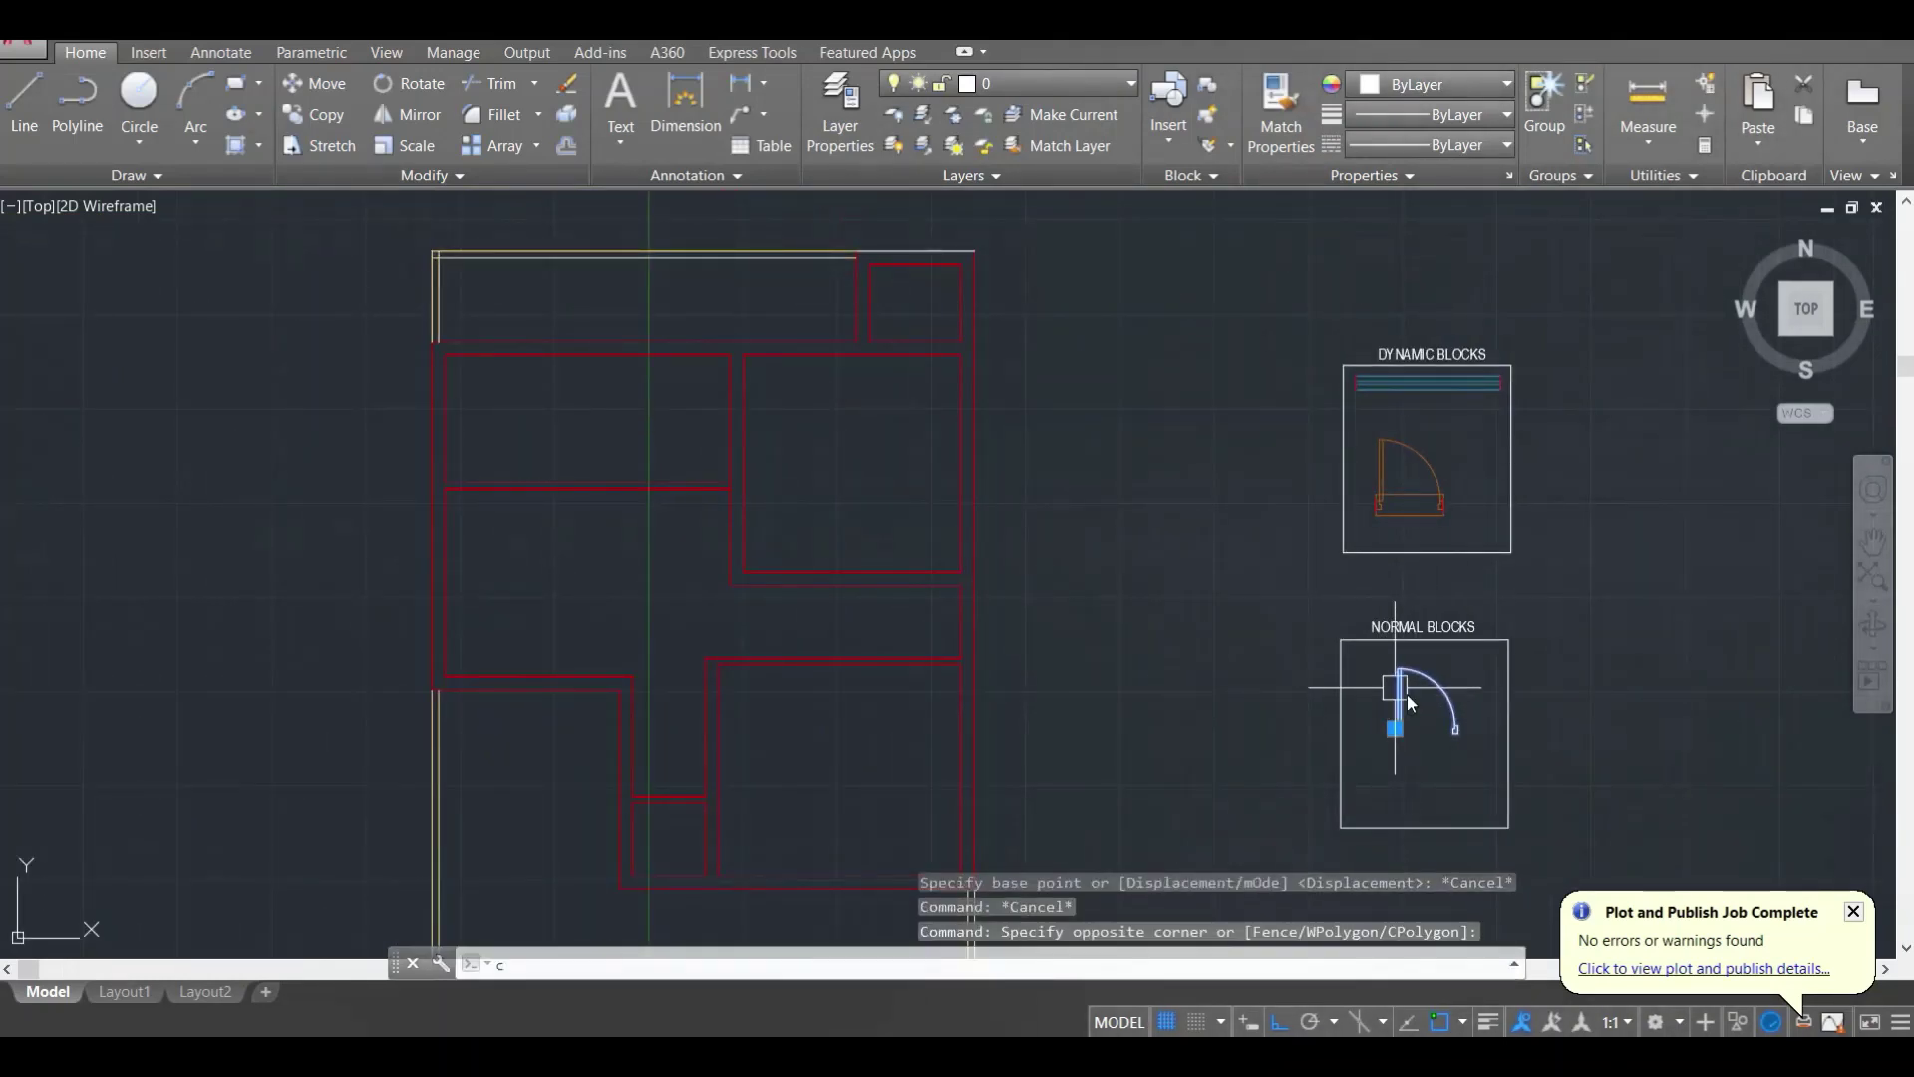
{"action": "left_click", "coordinate": [1399, 695]}
{"action": "key", "text": "F8"}
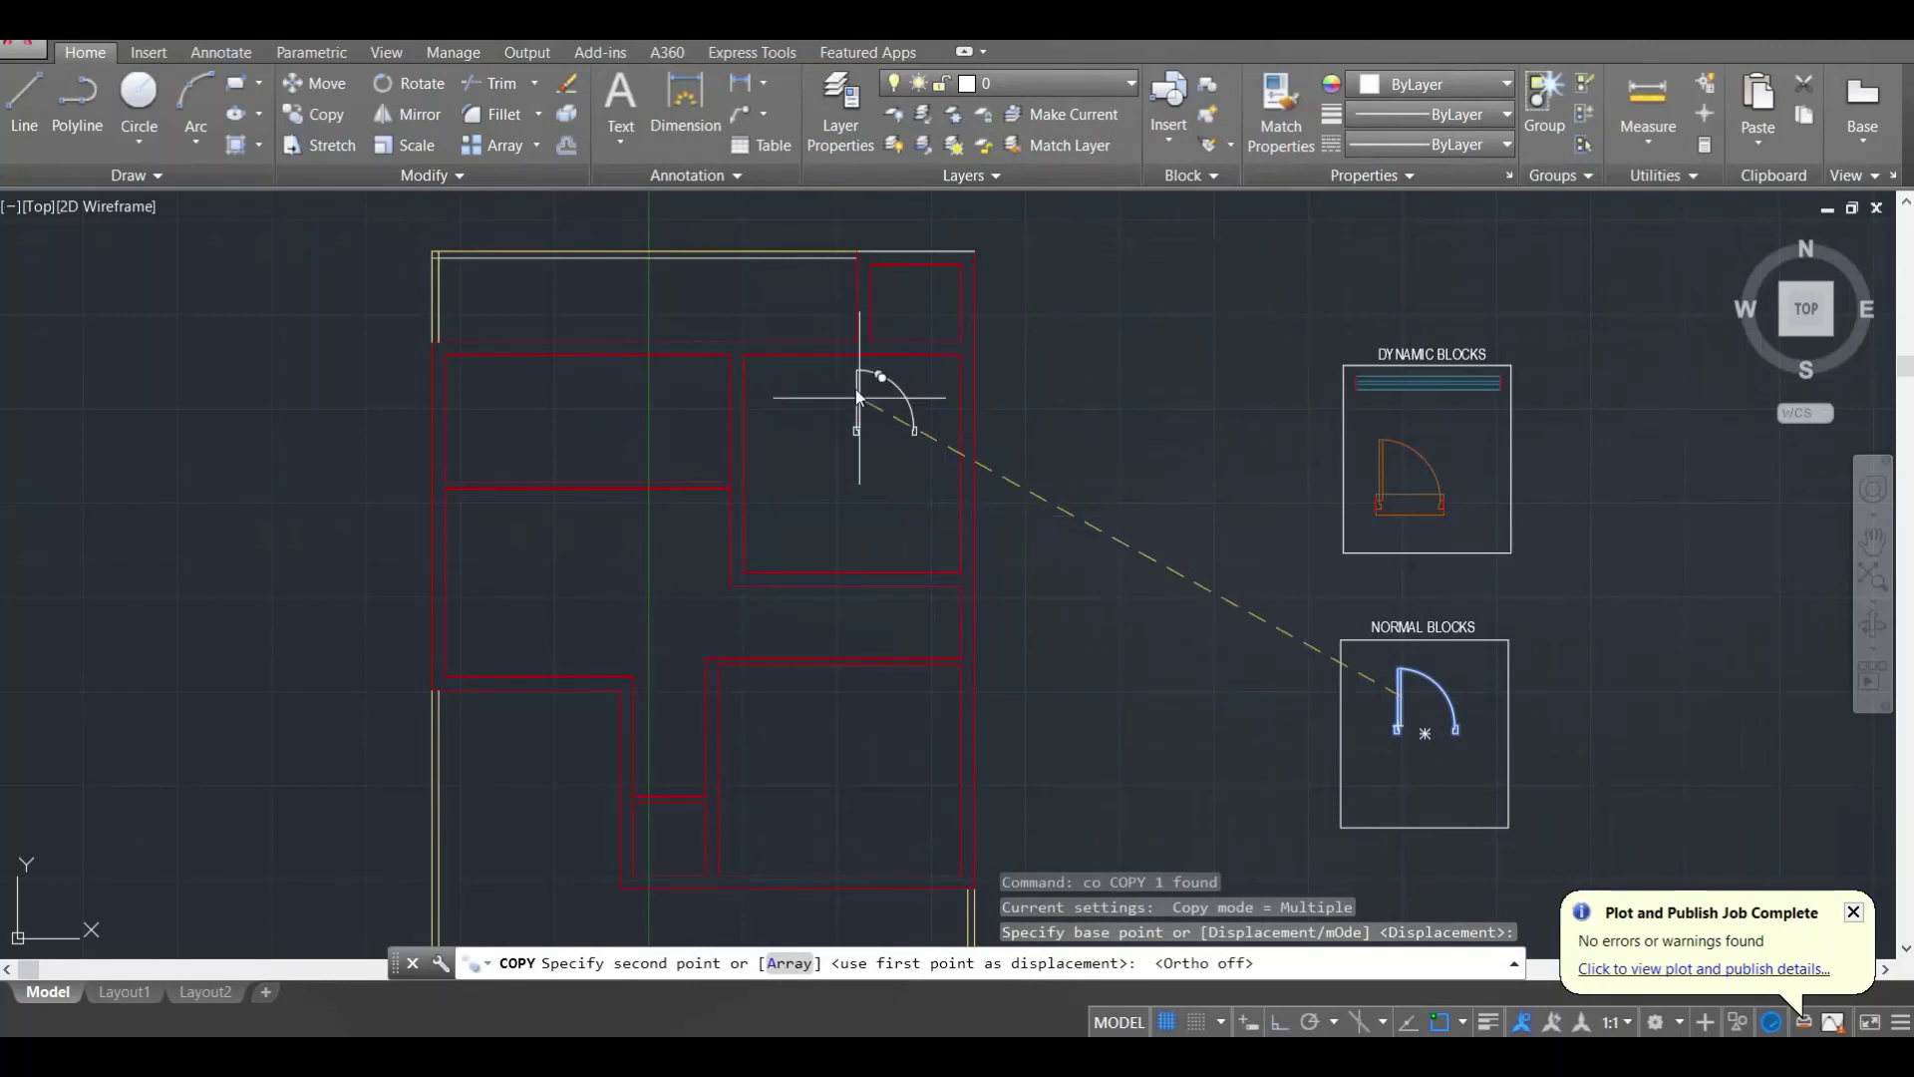
{"action": "scroll", "coordinate": [788, 519], "scroll_direction": "up", "scroll_amount": 4}
{"action": "key", "text": "Escape"}
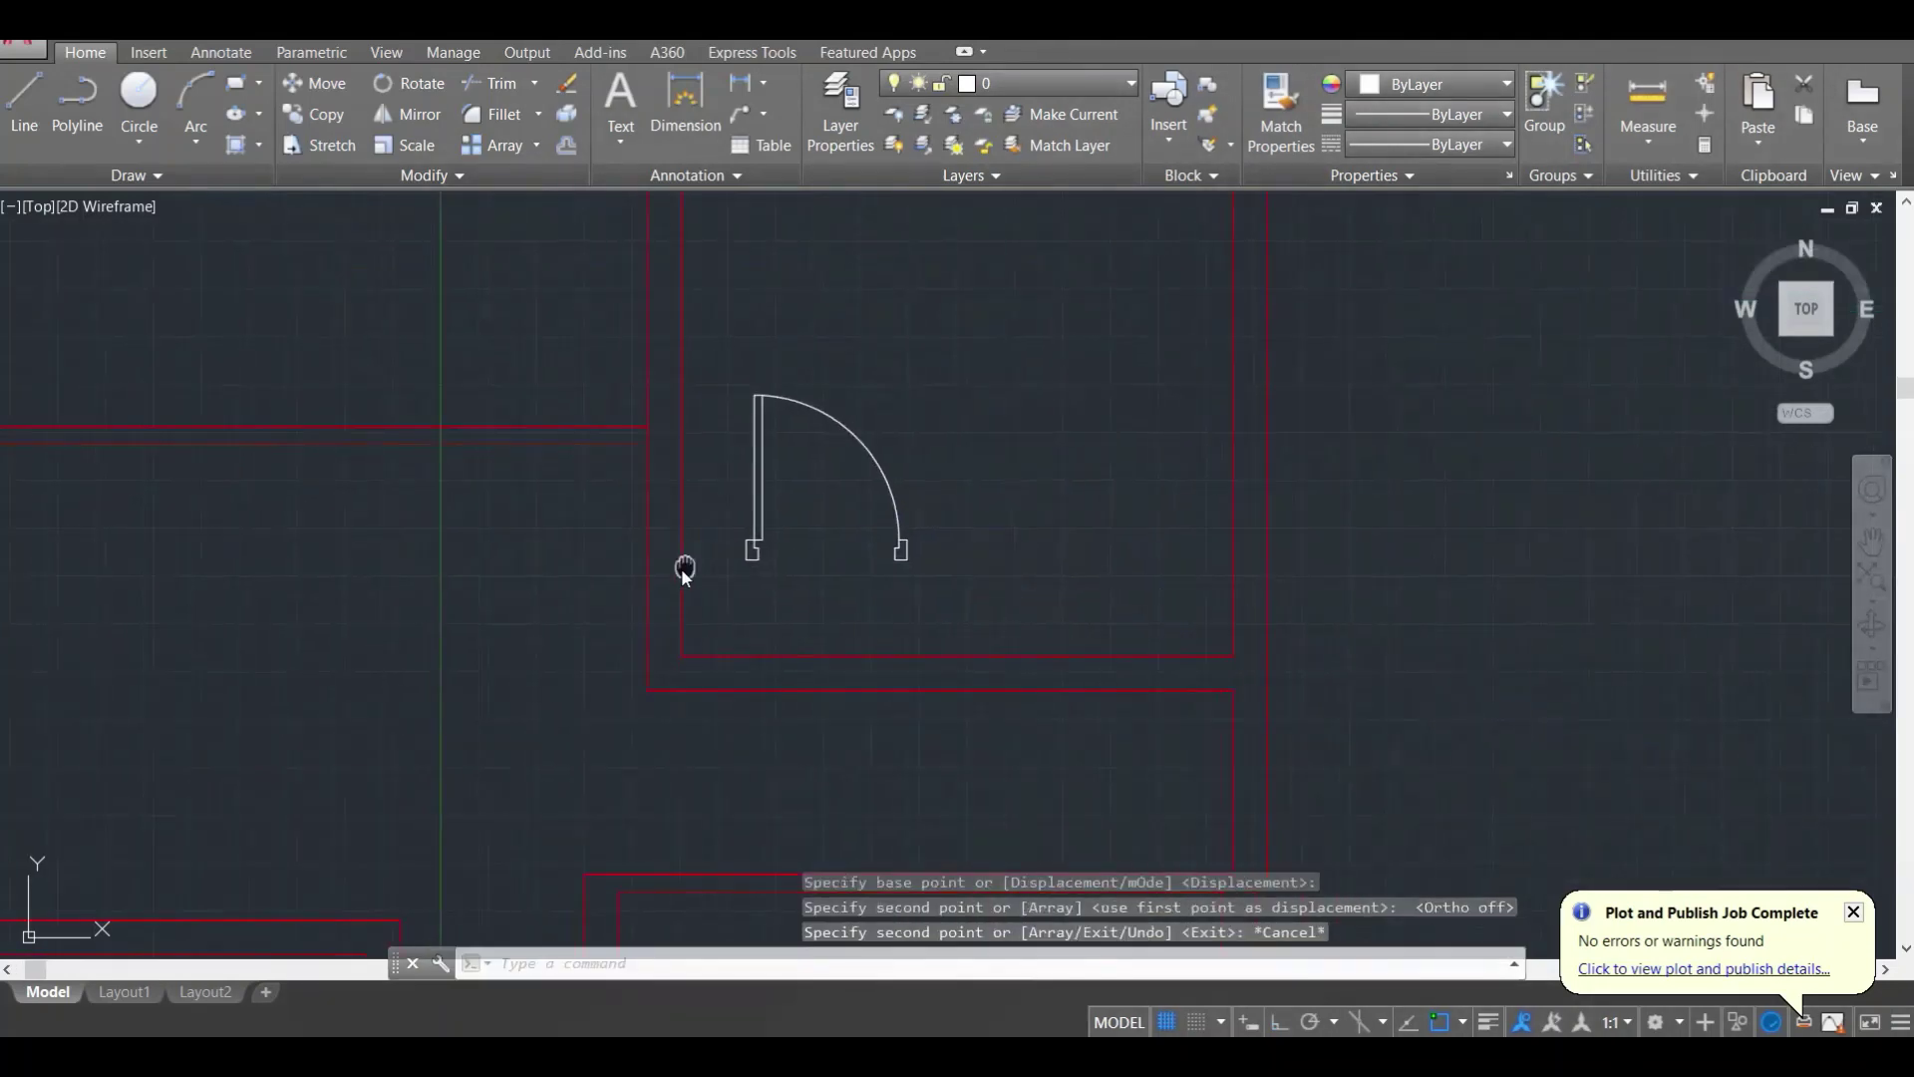
{"action": "middle_click_drag", "start_coordinate": [683, 568], "coordinate": [989, 570]}
{"action": "scroll", "coordinate": [989, 570], "scroll_direction": "up", "scroll_amount": 2}
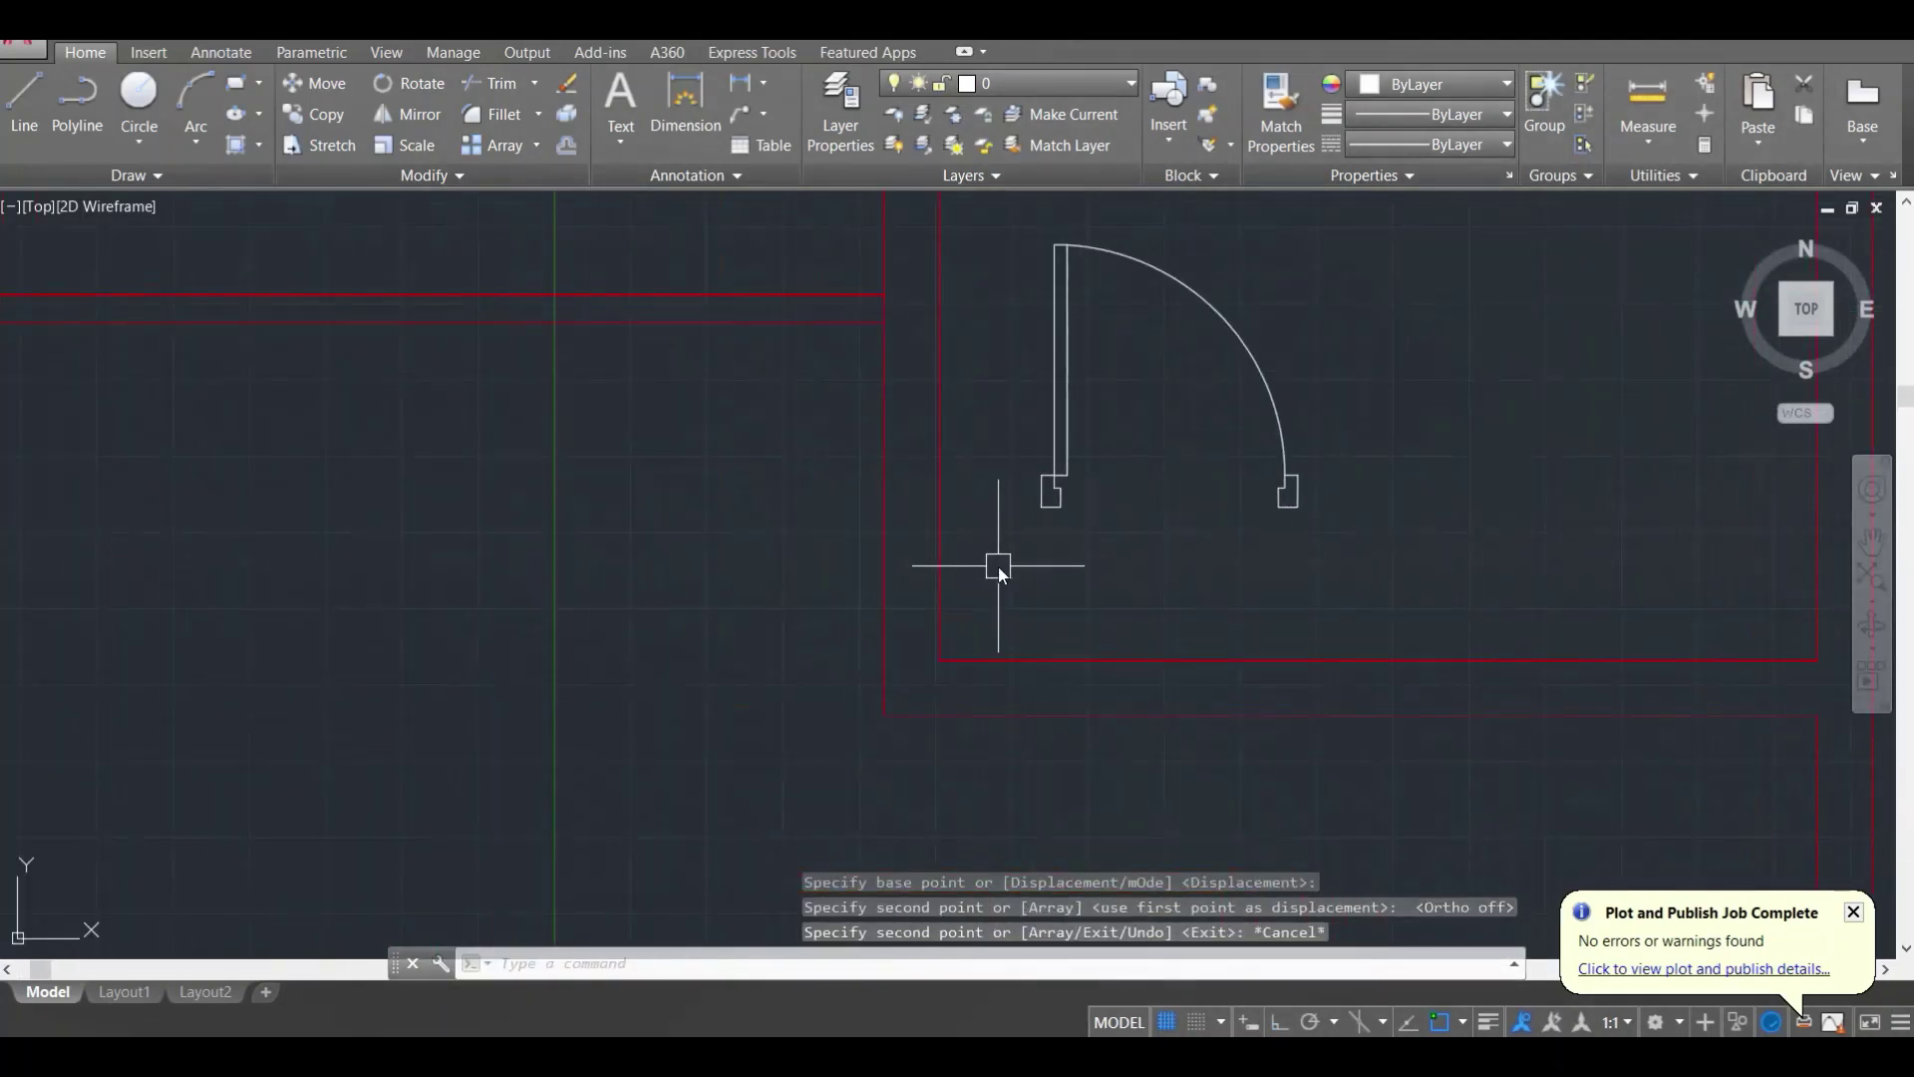
{"action": "type", "text": "L"}
{"action": "key", "text": "Return"}
{"action": "left_click", "coordinate": [939, 660]}
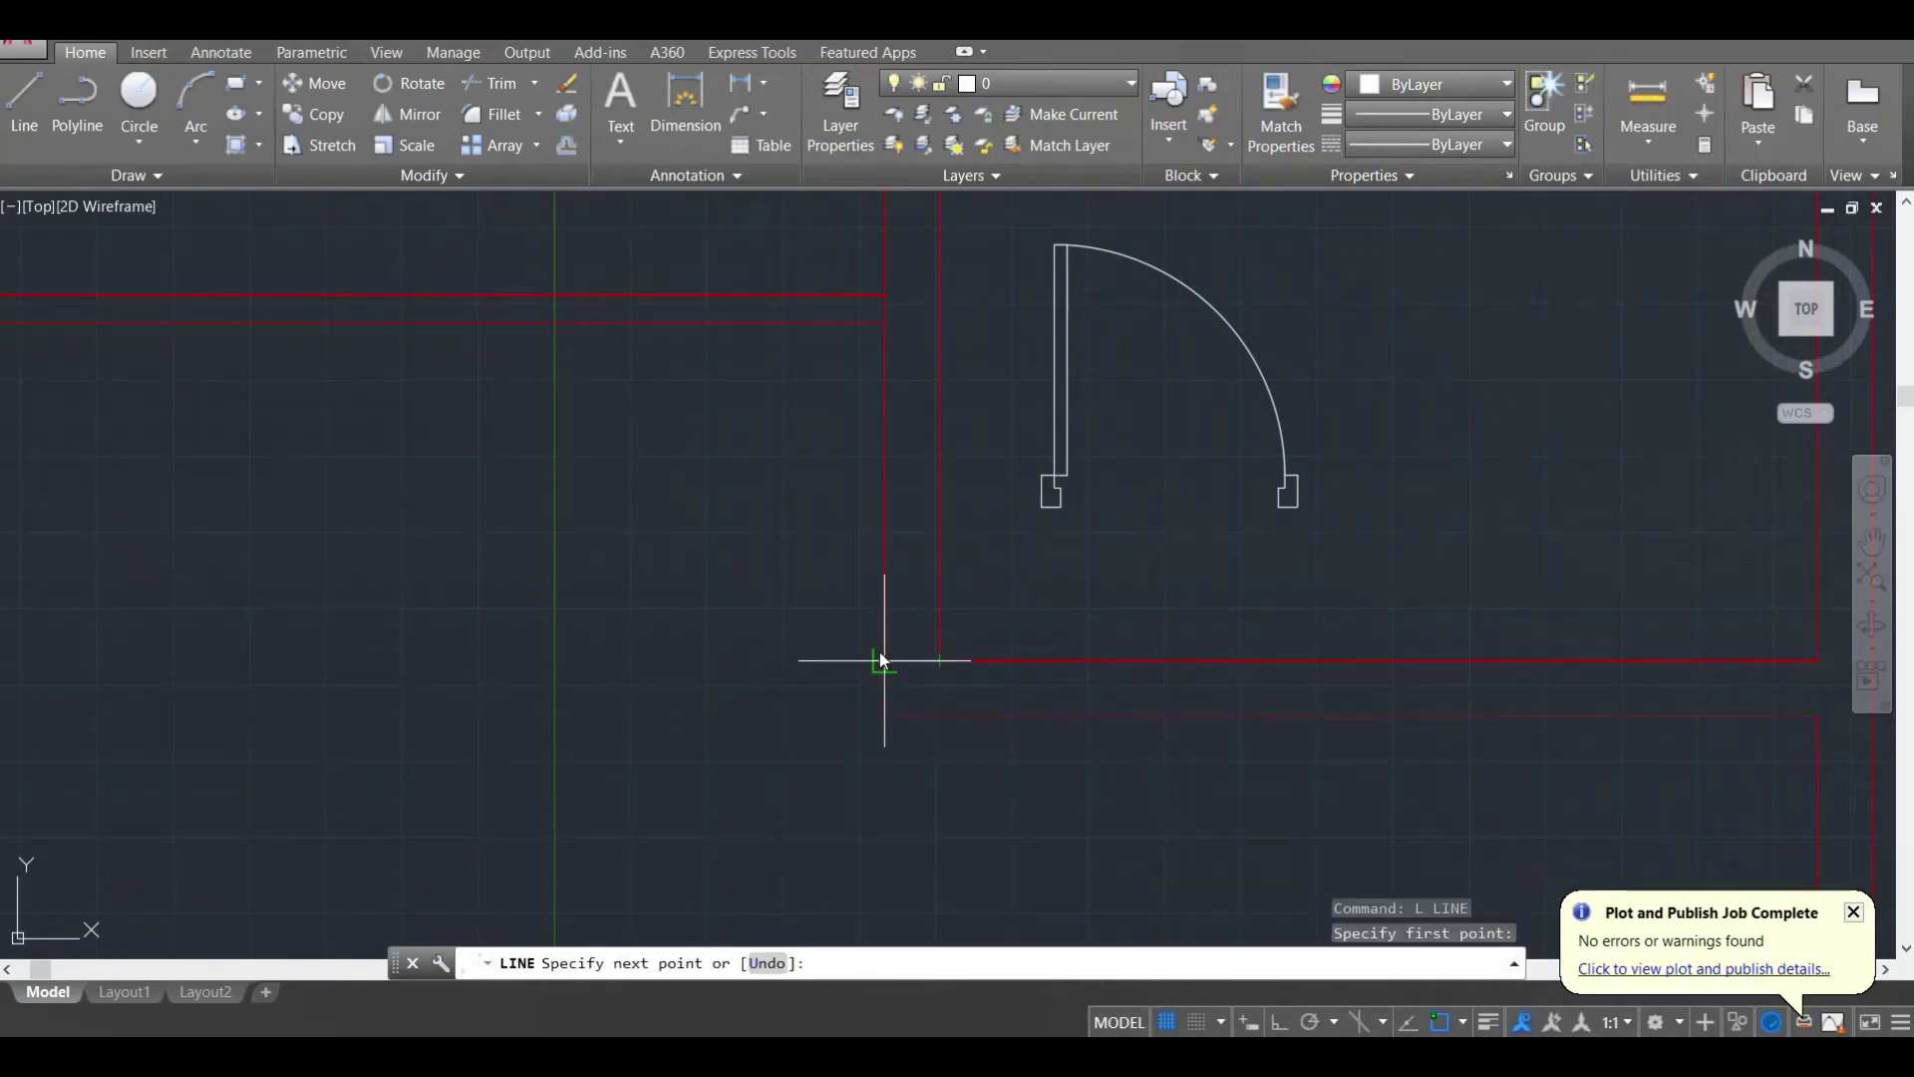
{"action": "key", "text": "Escape"}
{"action": "left_click", "coordinate": [941, 405]}
{"action": "key", "text": "Escape"}
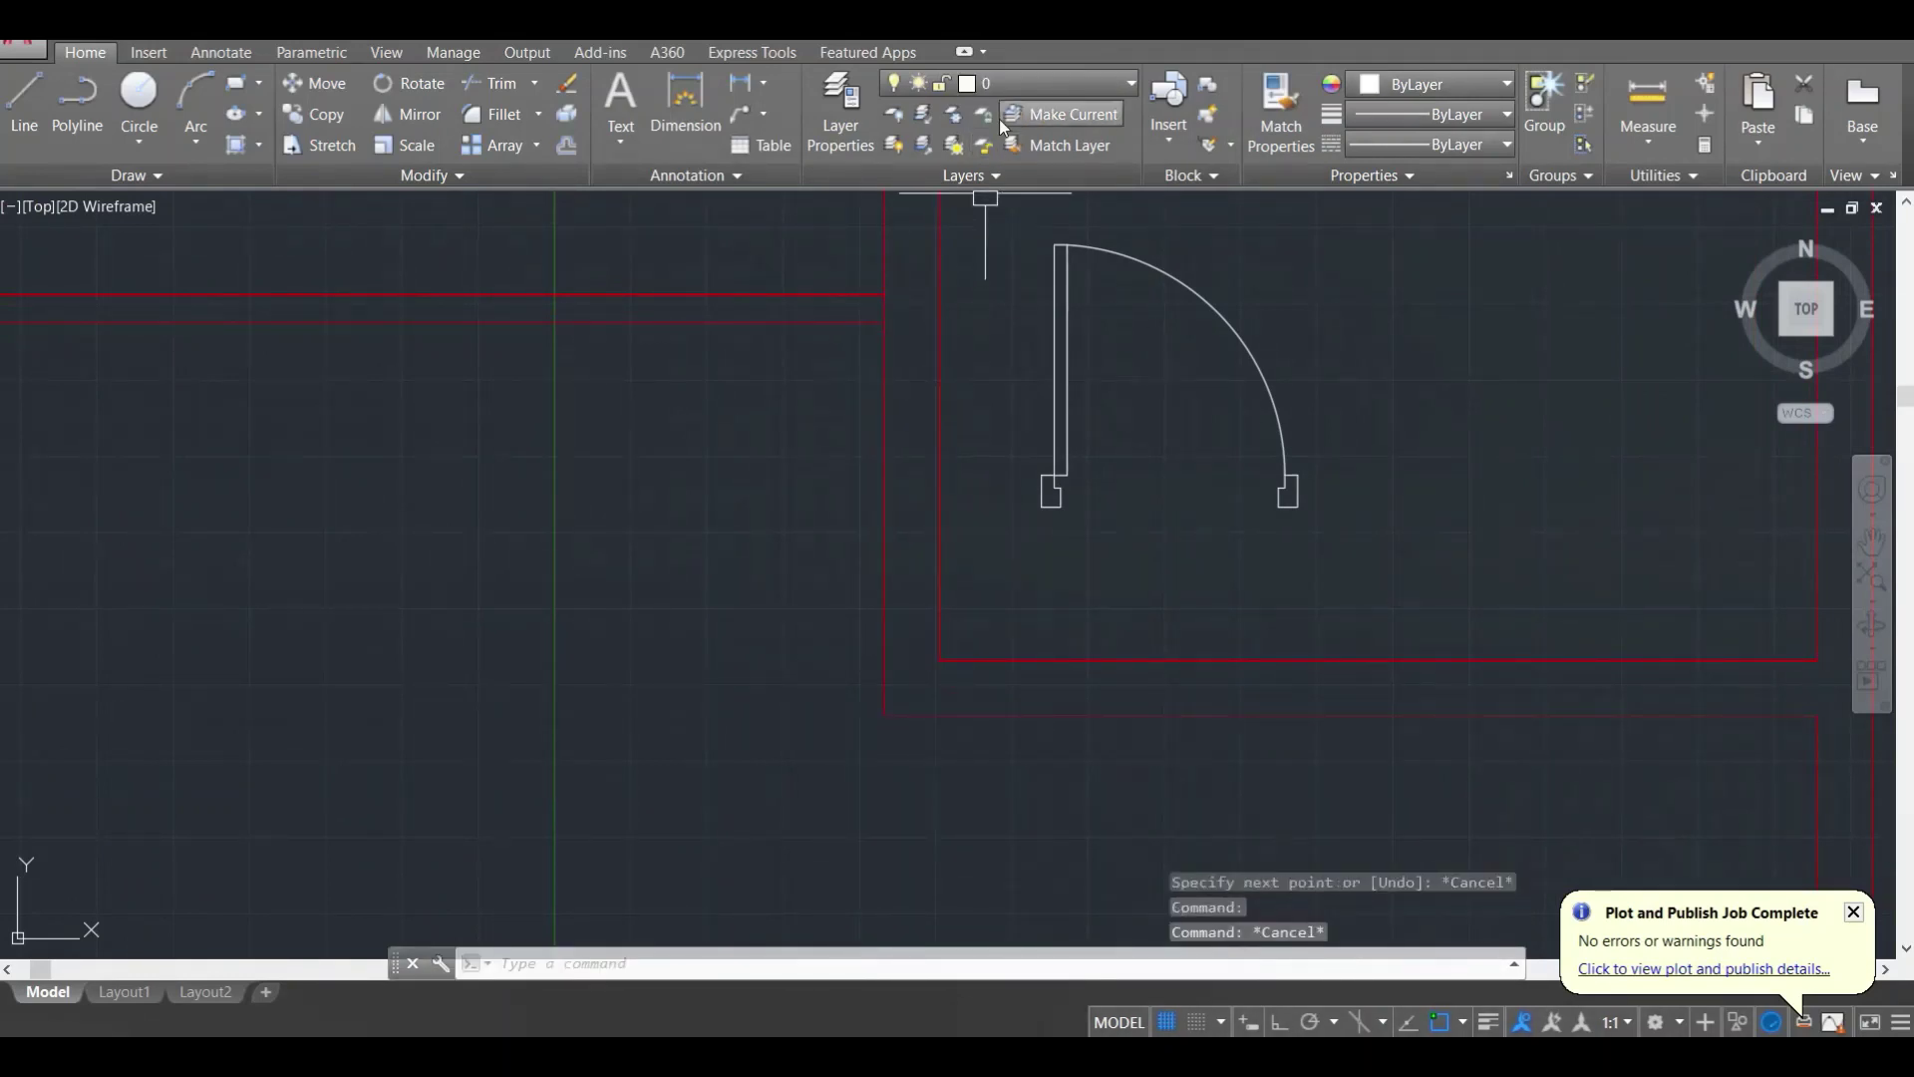
Step: Make WALLS DYNAMIC the current layer and draw a line across the bedroom's left wall at its lower inner corner
{"action": "left_click", "coordinate": [996, 104]}
{"action": "left_click", "coordinate": [1026, 85]}
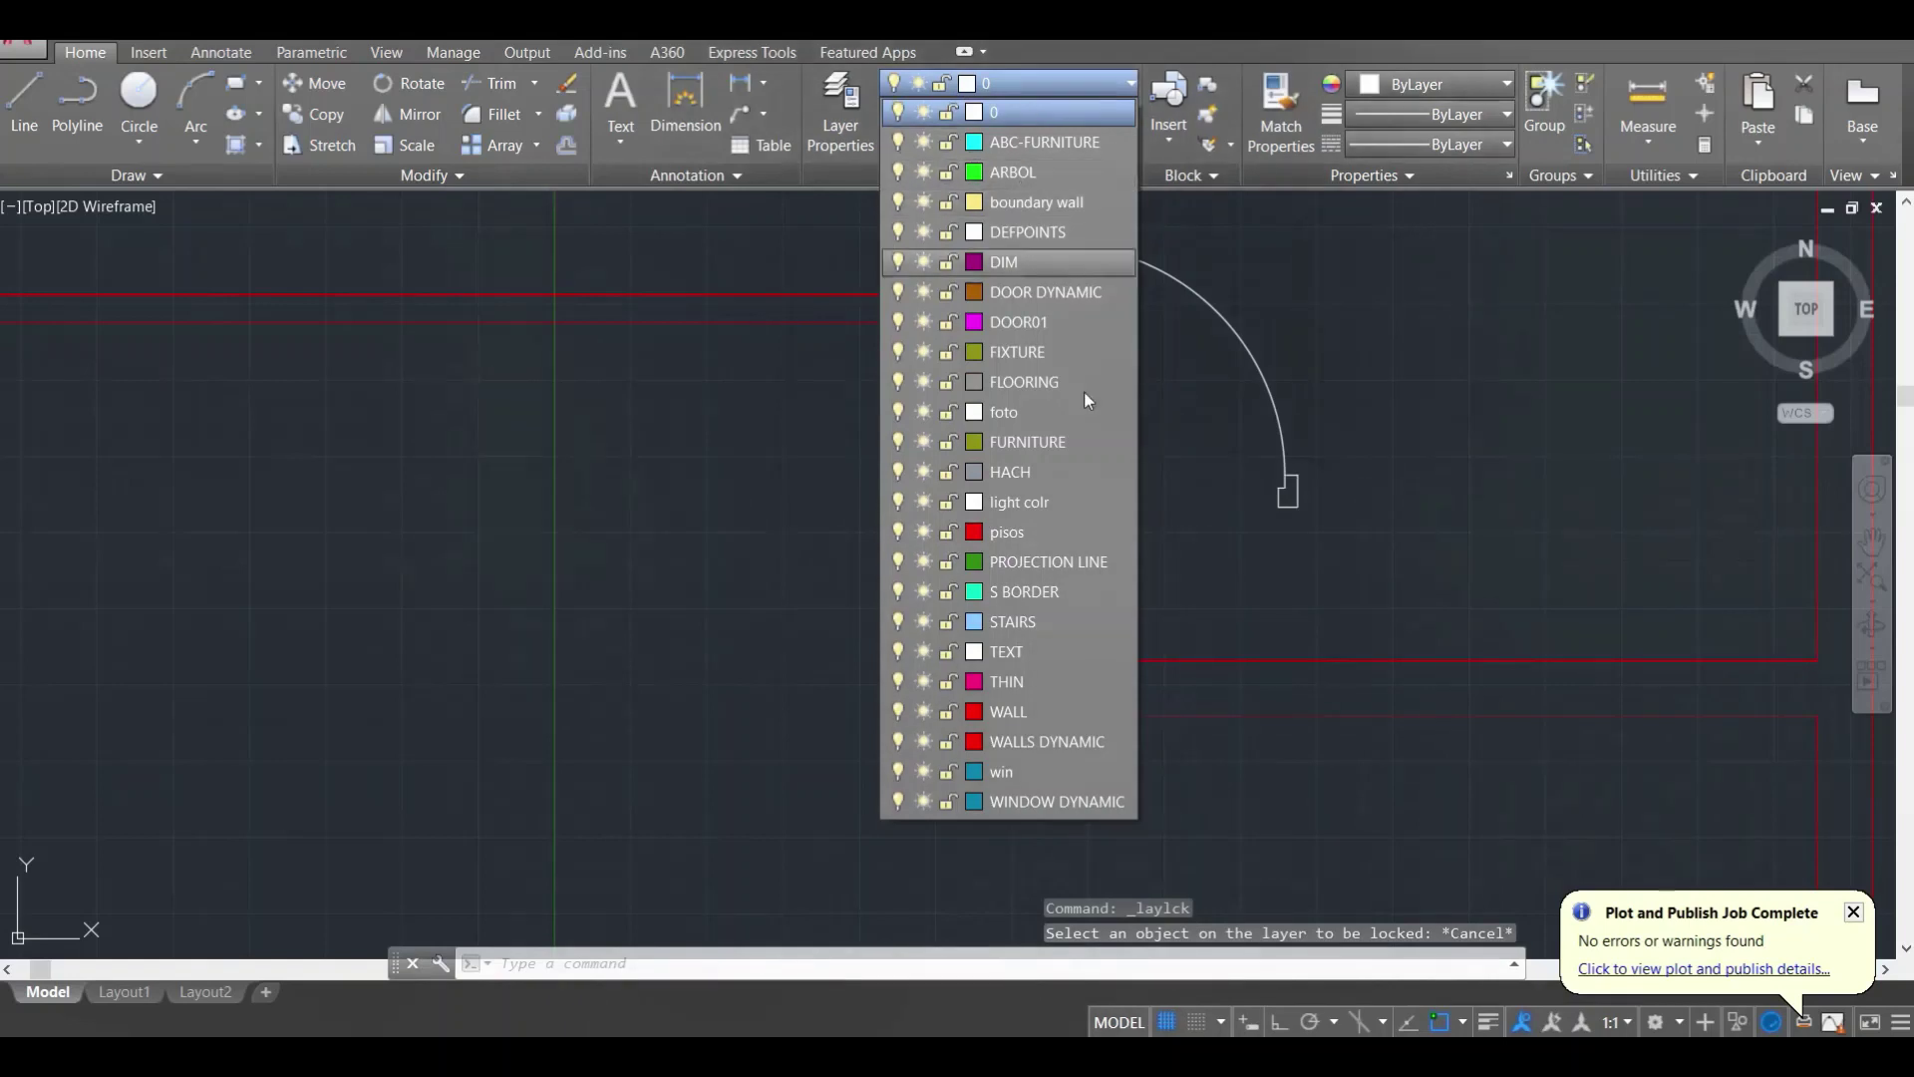
{"action": "left_click", "coordinate": [1047, 740]}
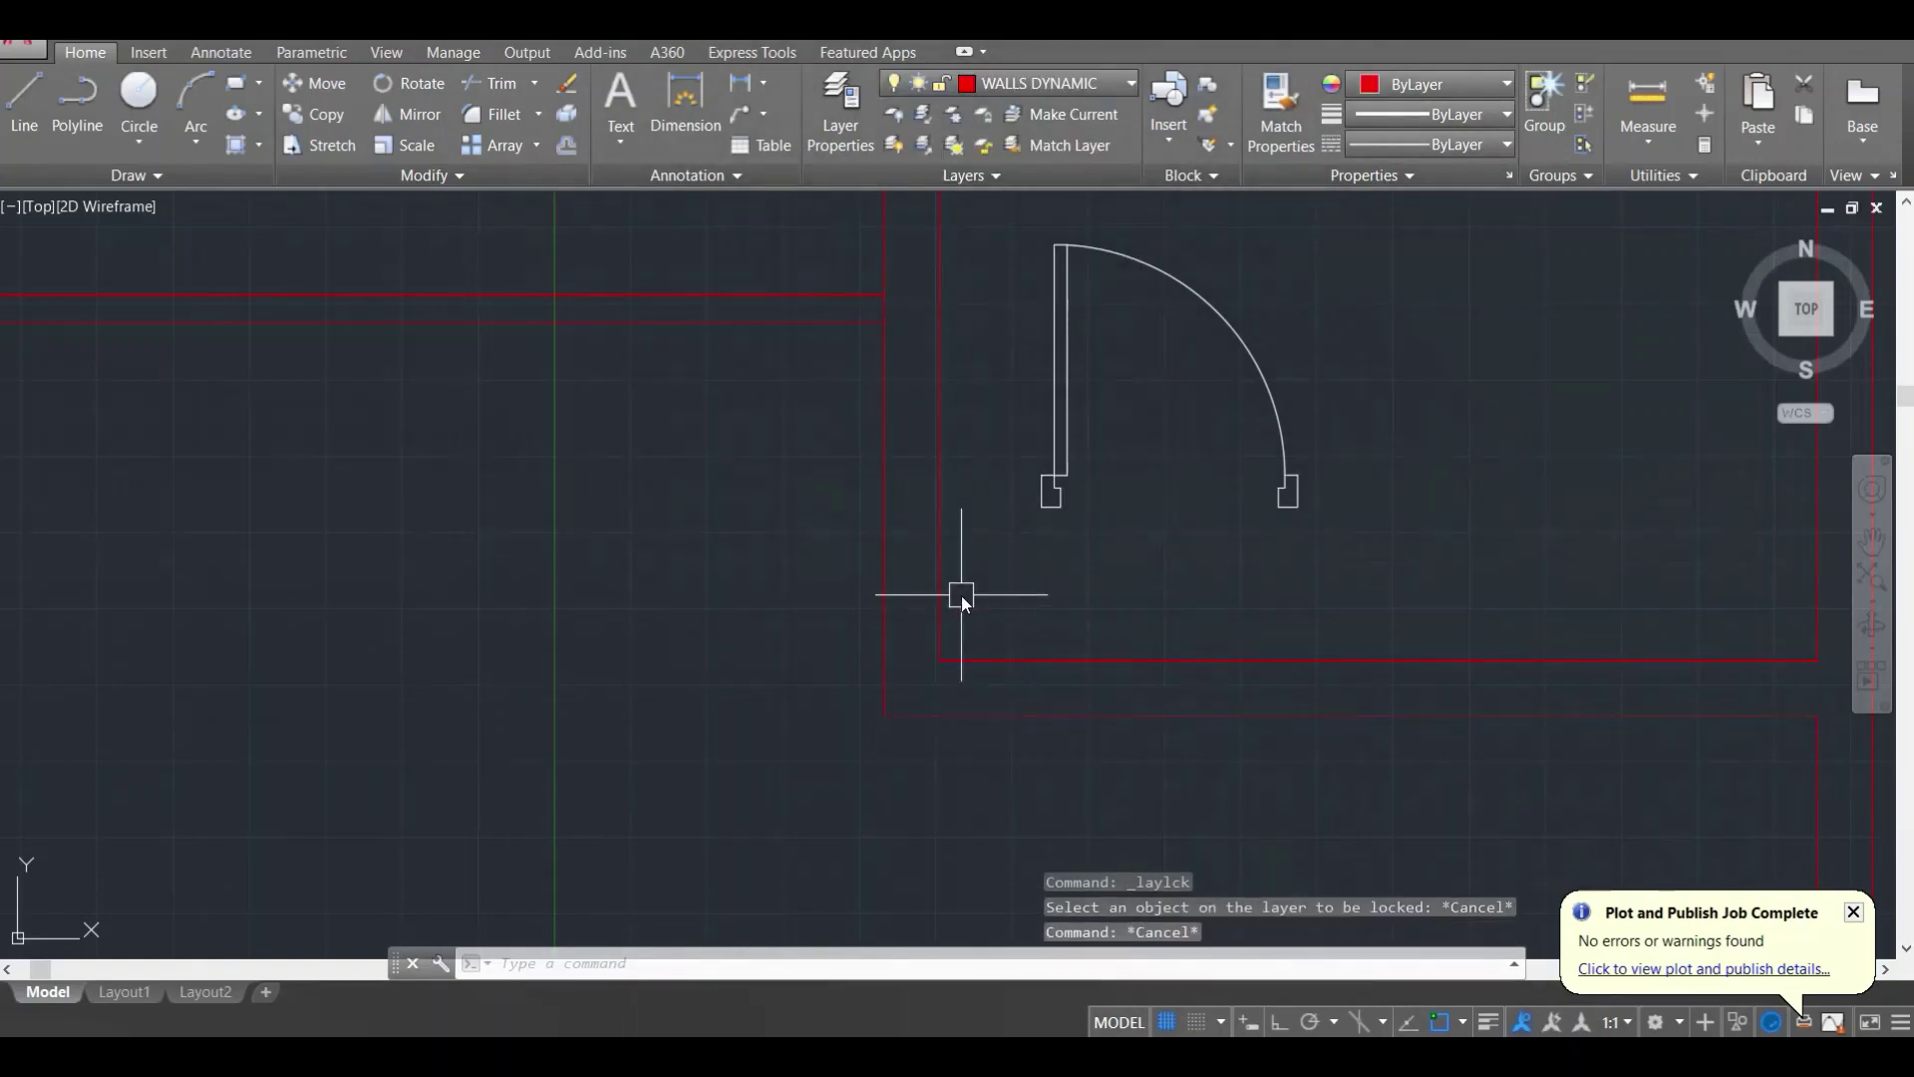
{"action": "type", "text": "l"}
{"action": "key", "text": "Return"}
{"action": "left_click", "coordinate": [939, 660]}
{"action": "key", "text": "Escape"}
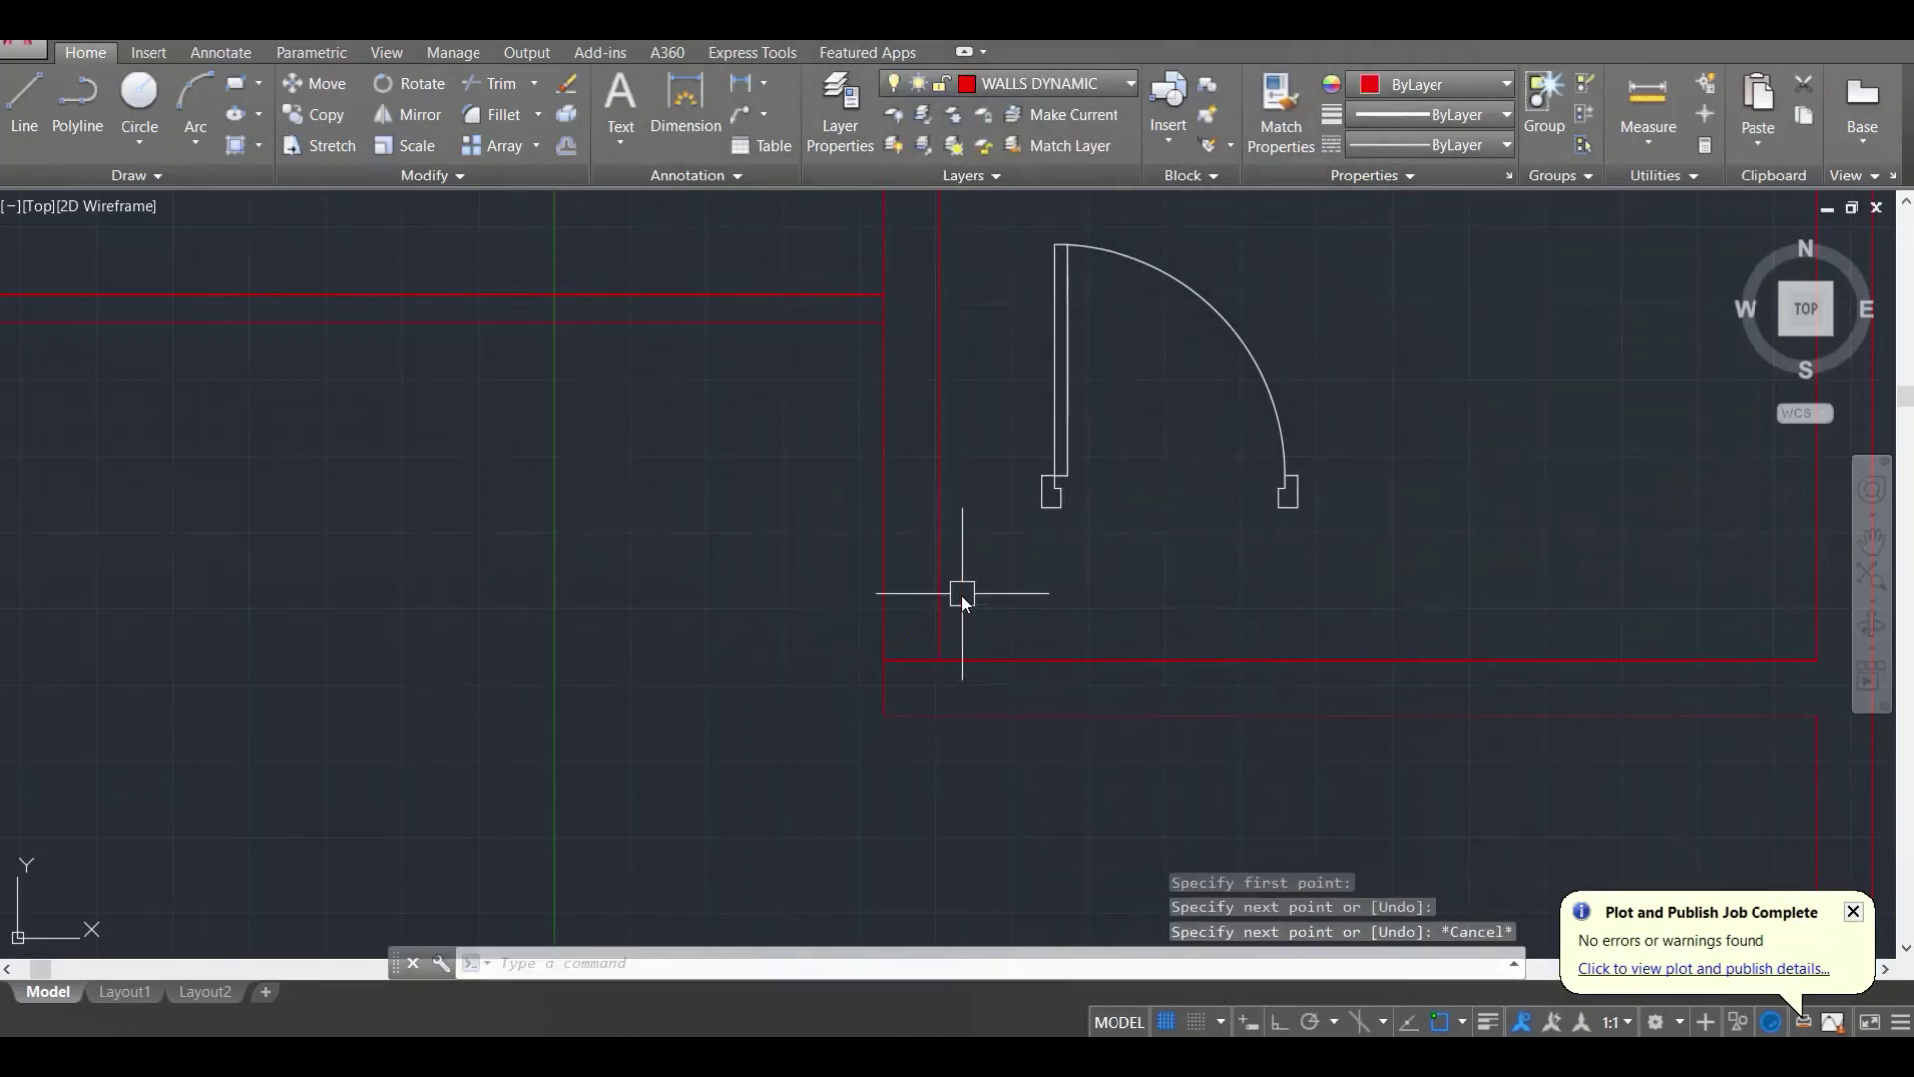
Step: Offset the line across the bedroom's left wall upward by 4.5 inches to mark the door's first jamb
{"action": "type", "text": "o"}
{"action": "key", "text": "Return"}
{"action": "type", "text": "4.5"}
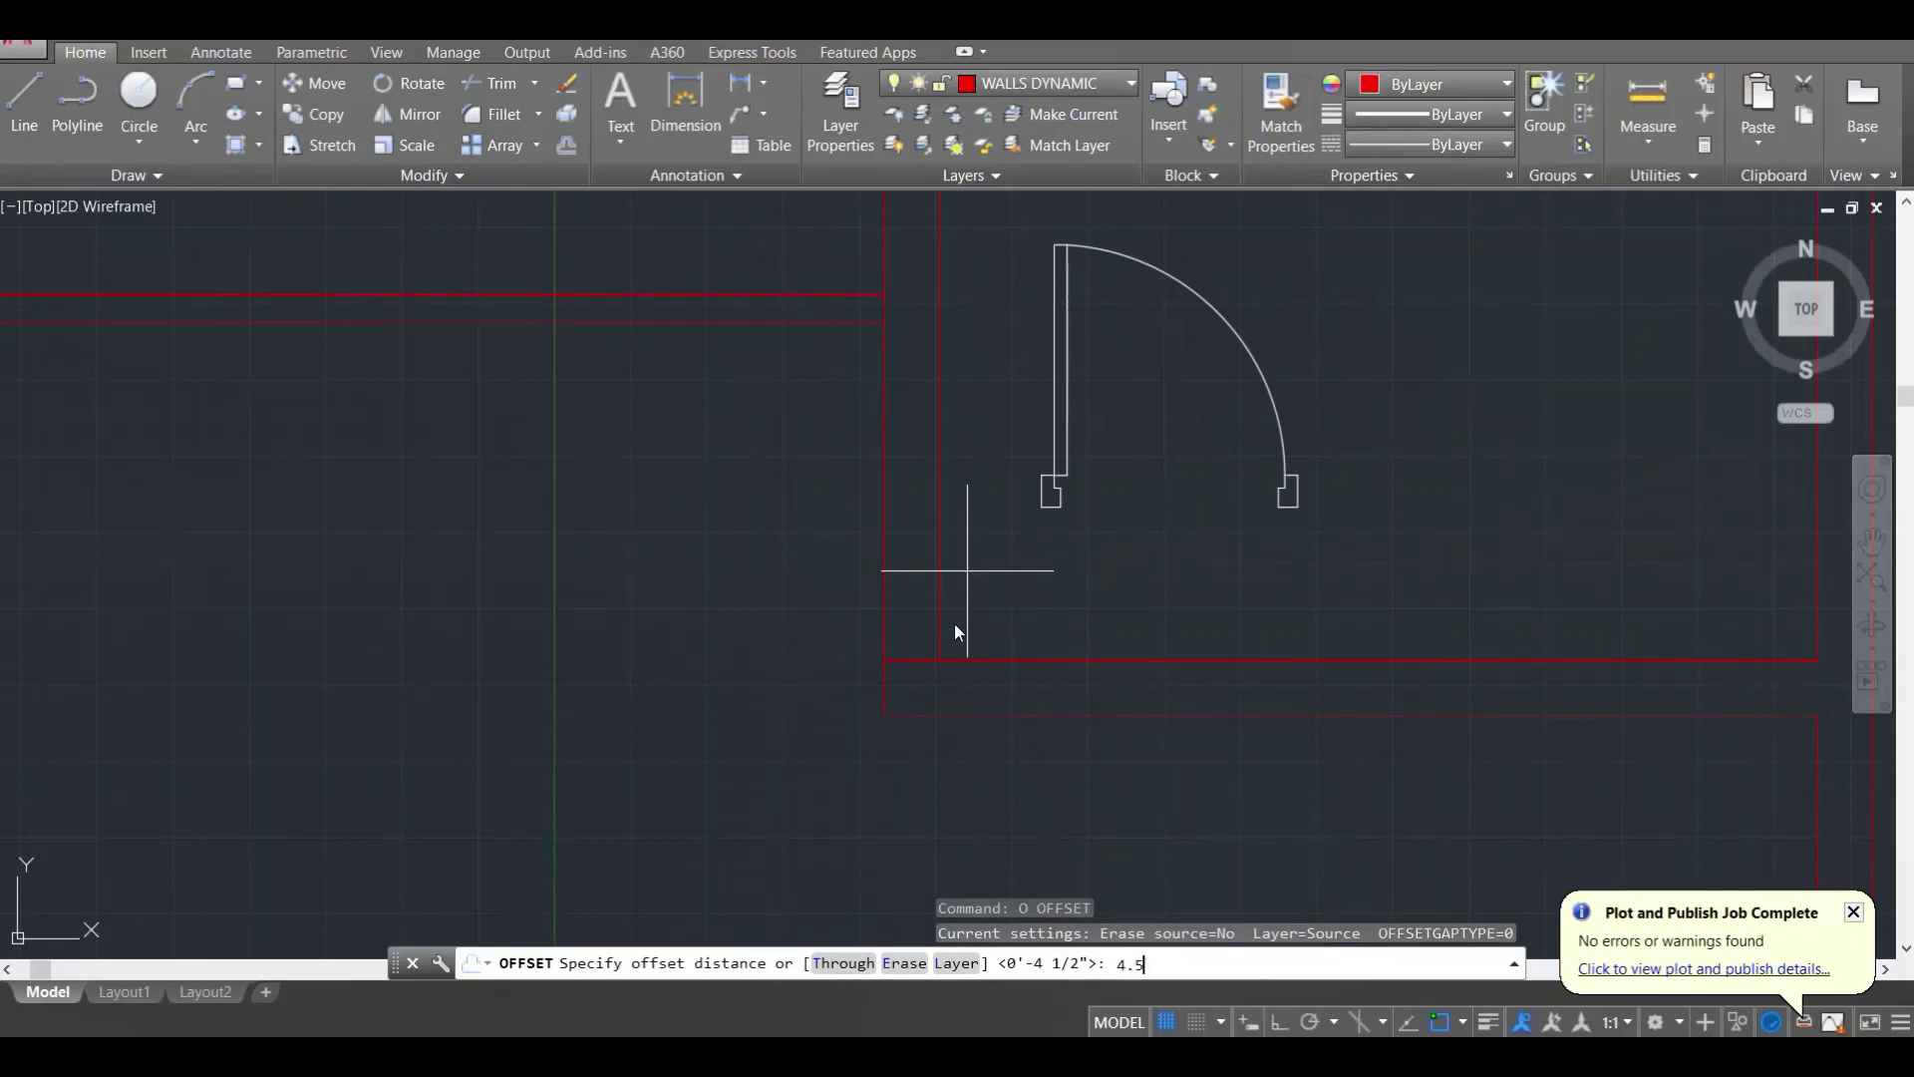
{"action": "key", "text": "Return"}
{"action": "scroll", "coordinate": [917, 663], "scroll_direction": "up", "scroll_amount": 2}
{"action": "left_click", "coordinate": [910, 662]}
{"action": "left_click", "coordinate": [939, 532]}
{"action": "key", "text": "Escape"}
Step: Offset the first jamb line upward by 3'6 to mark the opposite side of the bedroom door opening
{"action": "type", "text": "o"}
{"action": "key", "text": "Return"}
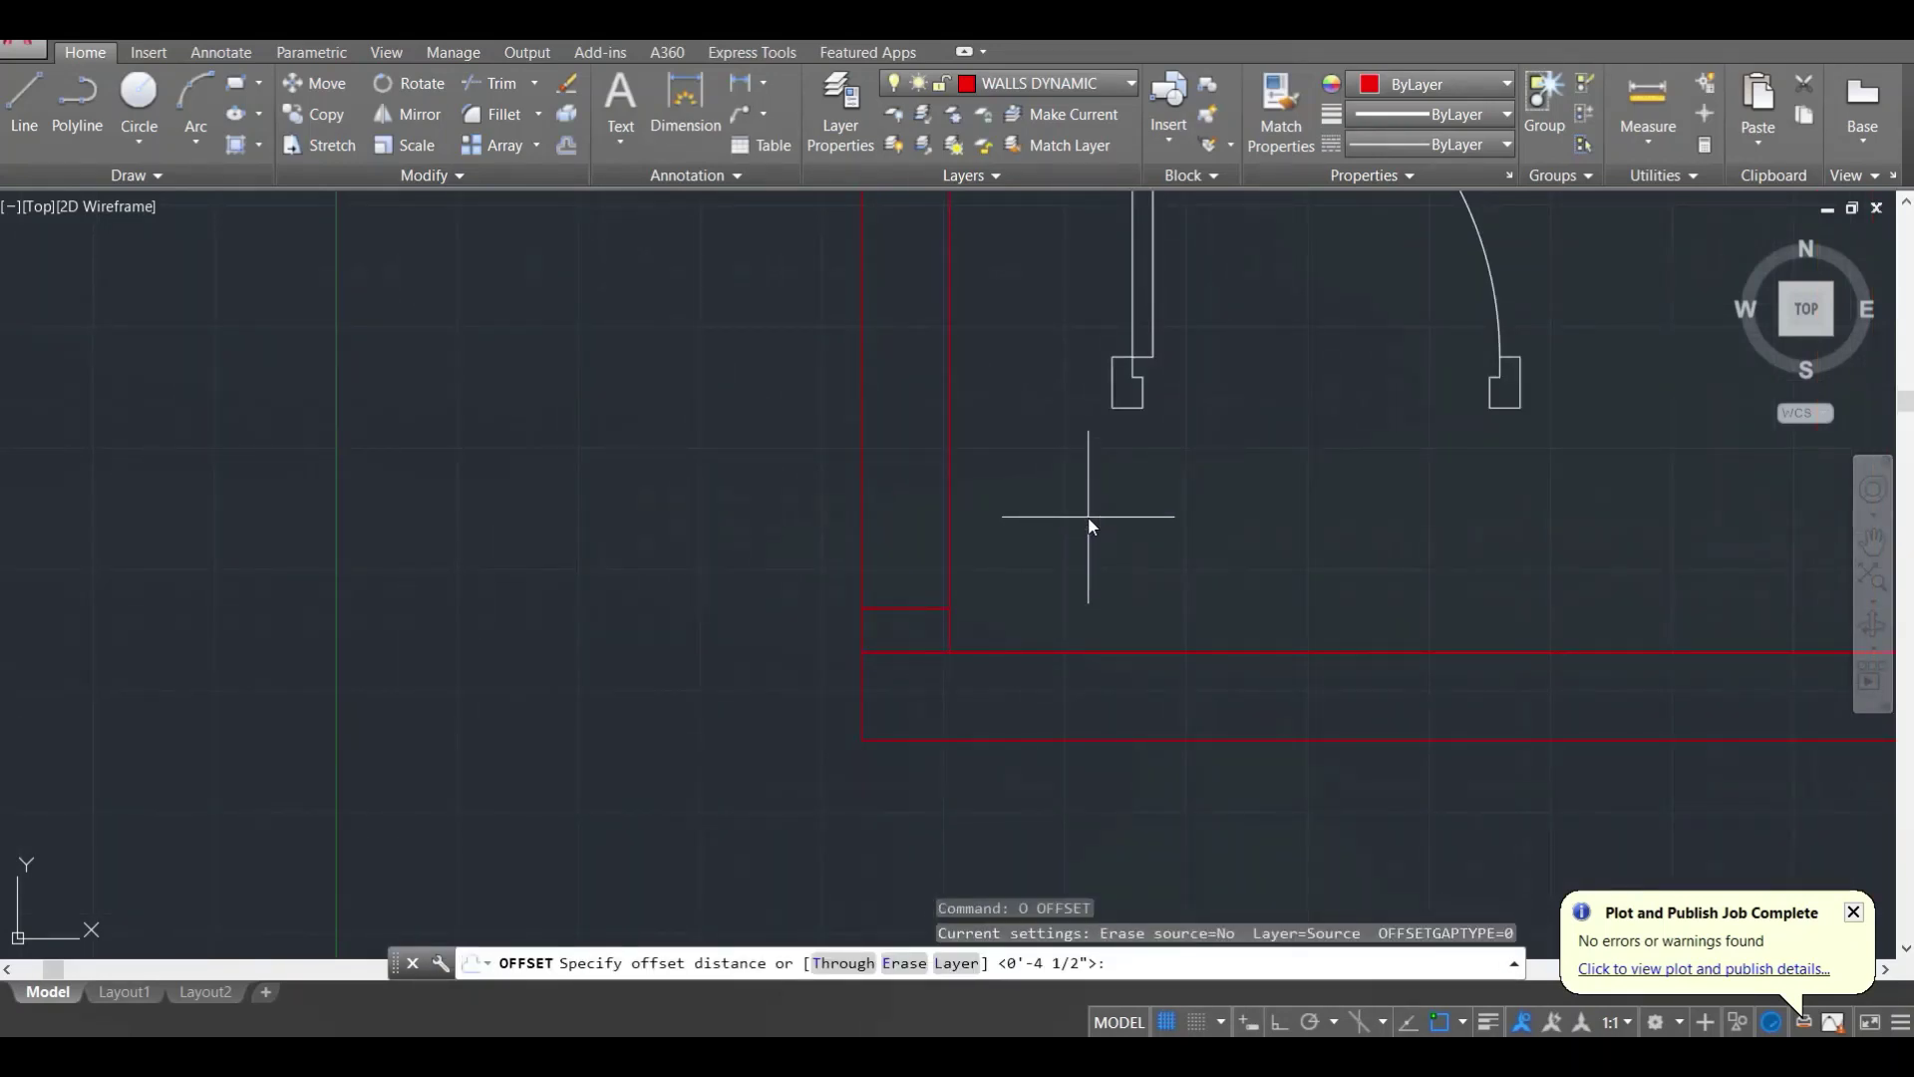
{"action": "type", "text": "3'6"}
{"action": "key", "text": "Return"}
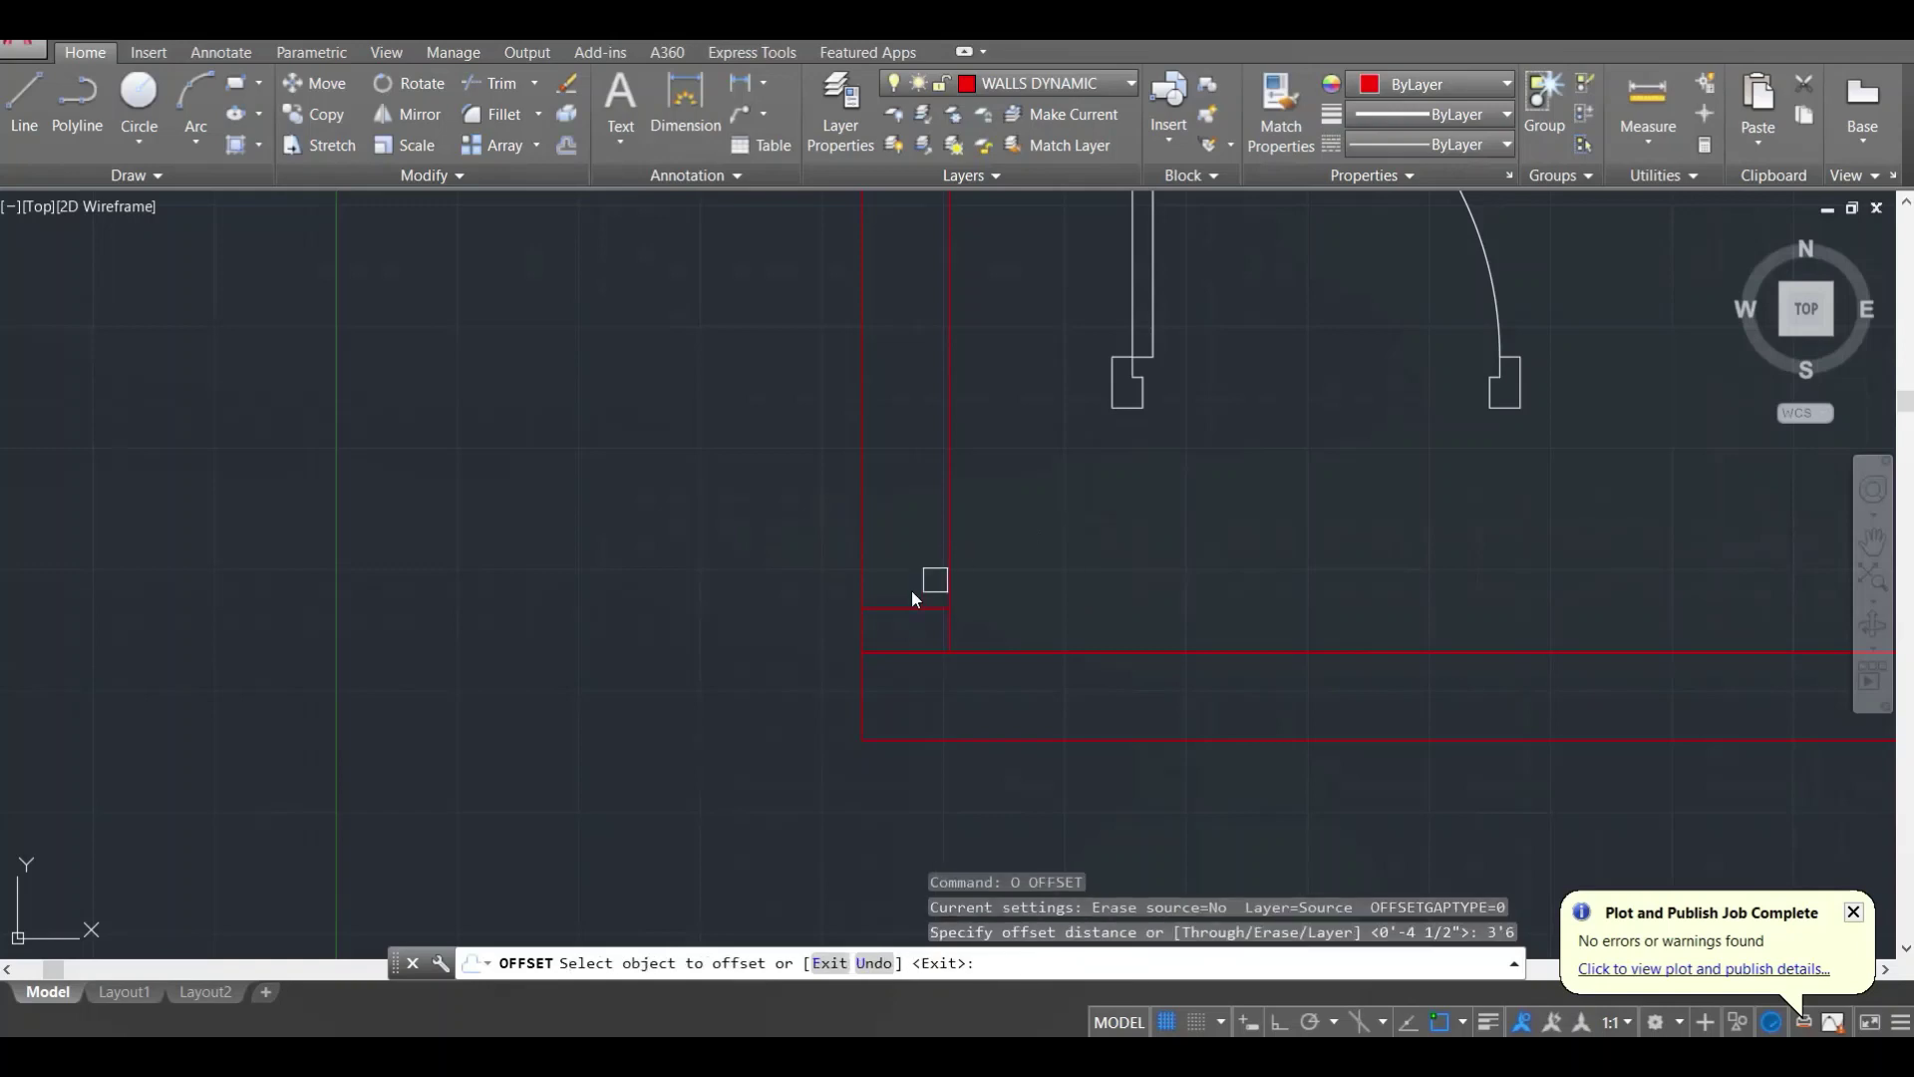
{"action": "left_click", "coordinate": [895, 606]}
{"action": "left_click", "coordinate": [947, 519]}
{"action": "key", "text": "Escape"}
{"action": "scroll", "coordinate": [1009, 490], "scroll_direction": "down", "scroll_amount": 4}
{"action": "middle_click_drag", "start_coordinate": [997, 444], "coordinate": [981, 505]}
{"action": "scroll", "coordinate": [981, 504], "scroll_direction": "up", "scroll_amount": 2}
{"action": "key", "text": "Escape"}
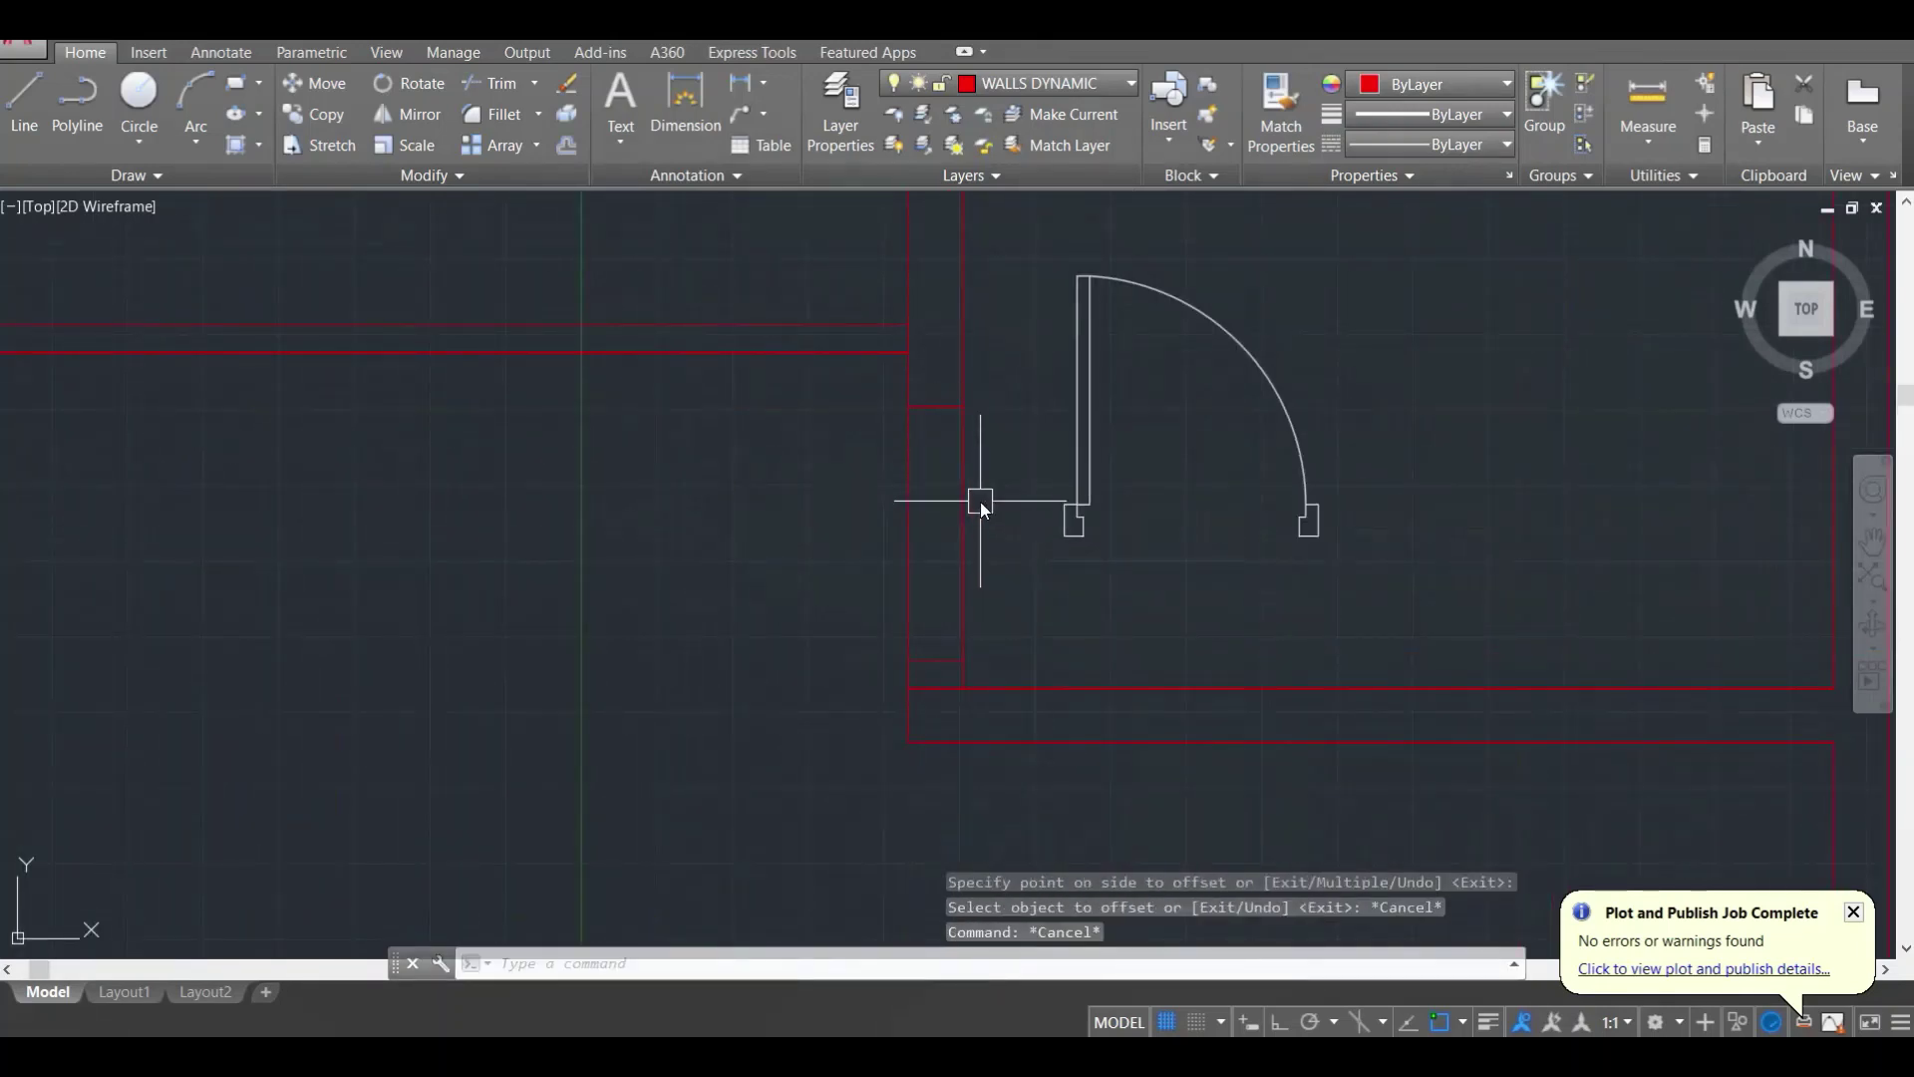
Step: Trim both wall lines between the two jamb lines to open the bedroom doorway
{"action": "type", "text": "tr"}
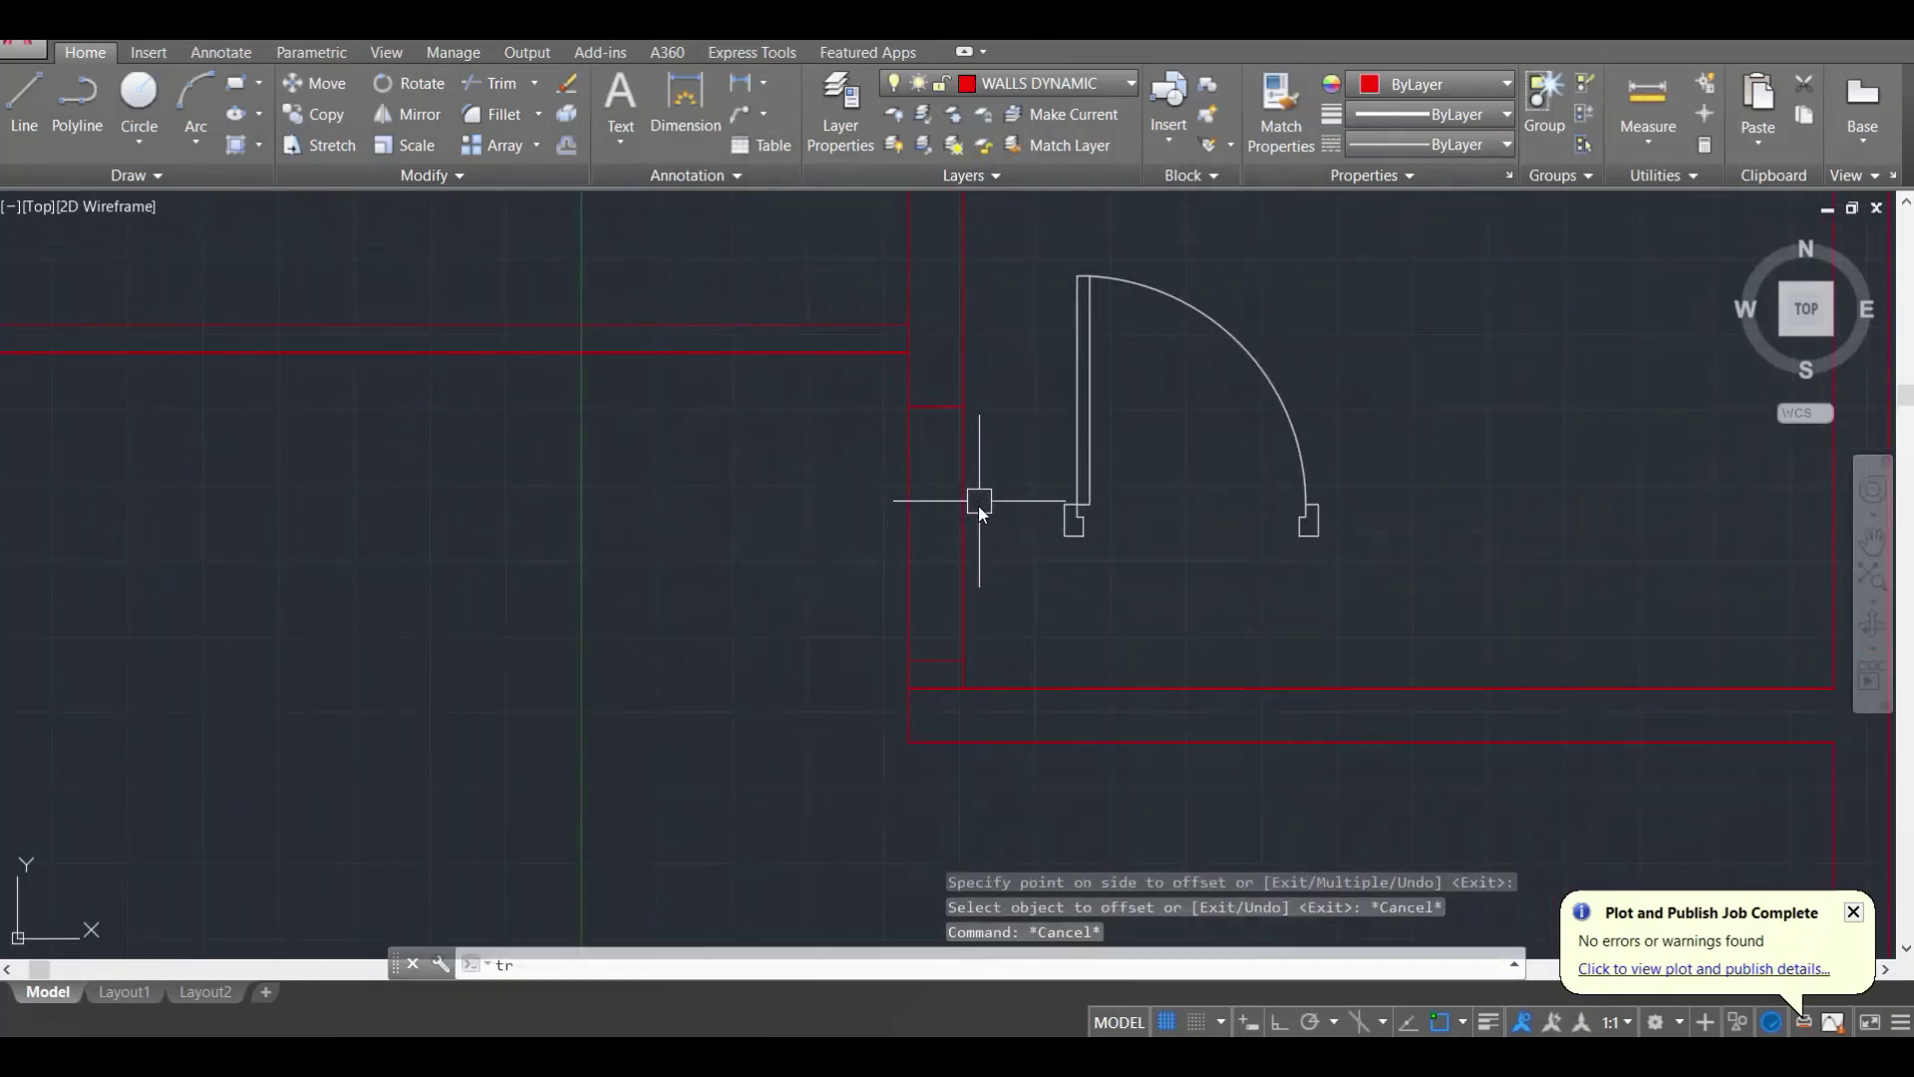
{"action": "key", "text": "Return"}
{"action": "key", "text": "Return"}
{"action": "left_click", "coordinate": [1010, 594]}
{"action": "left_click", "coordinate": [865, 500]}
{"action": "key", "text": "Escape"}
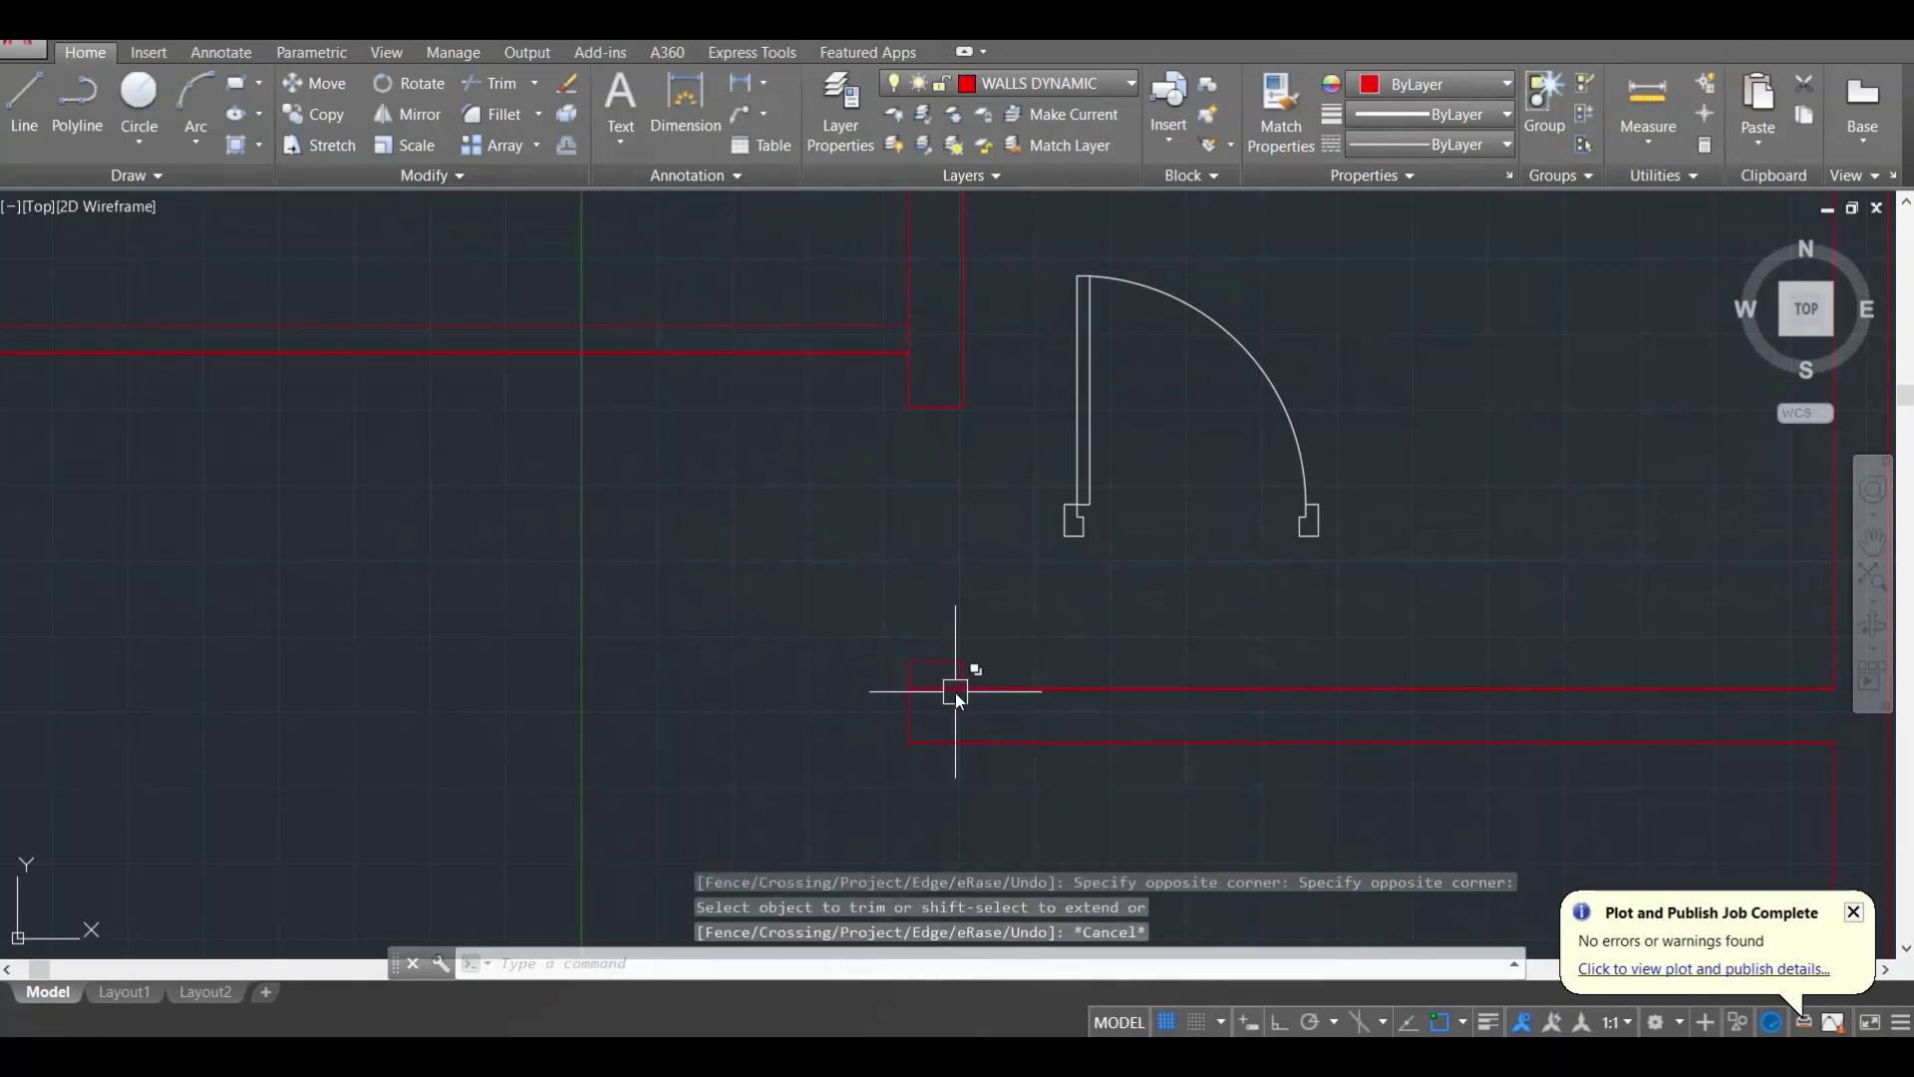
Step: Delete the leftover line across the wall at the bedroom's lower left inner corner
{"action": "left_click", "coordinate": [937, 688]}
{"action": "key", "text": "Delete"}
{"action": "key", "text": "Escape"}
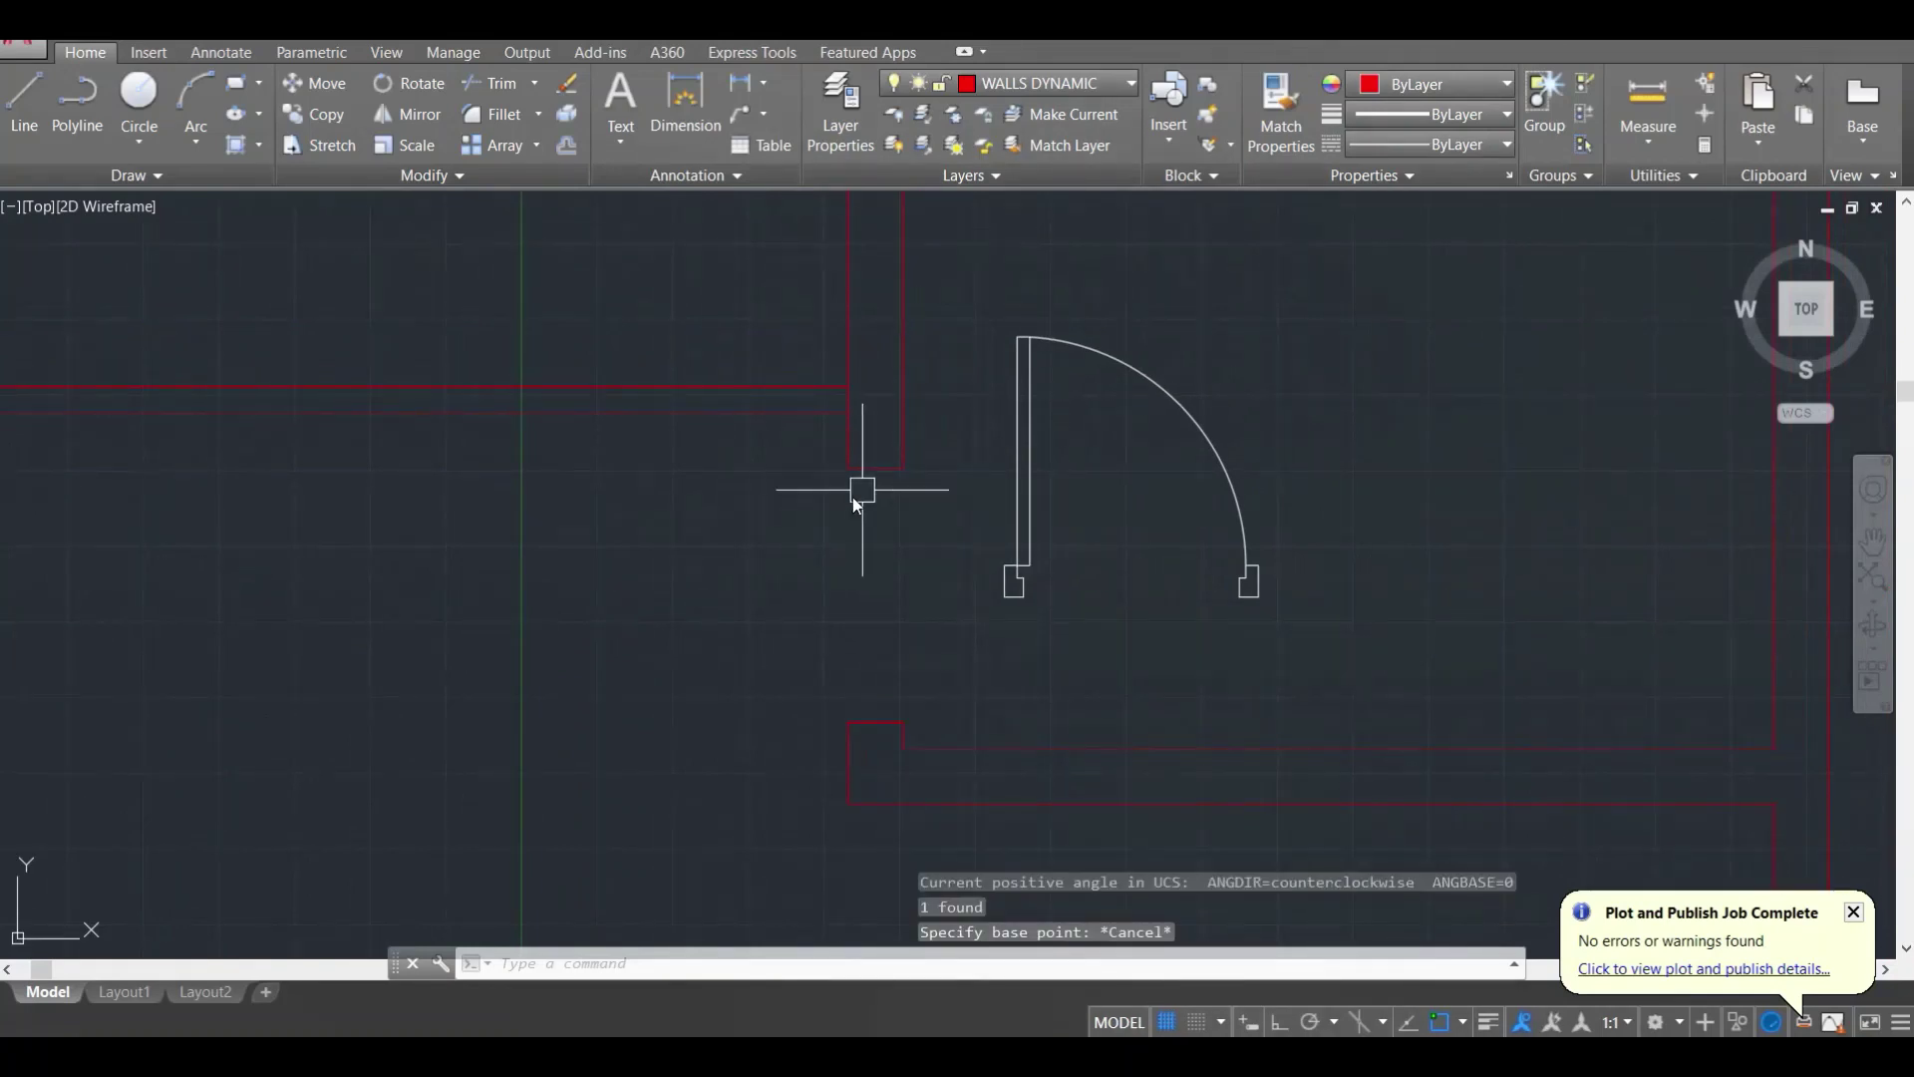
Step: Align the white door block to the opening, matching both jamb midpoints to the midpoints of the wall ends and scaling it to fit
{"action": "middle_click_drag", "start_coordinate": [900, 598], "coordinate": [896, 536]}
{"action": "key", "text": "Escape"}
{"action": "key", "text": "Escape"}
{"action": "left_click", "coordinate": [1014, 503]}
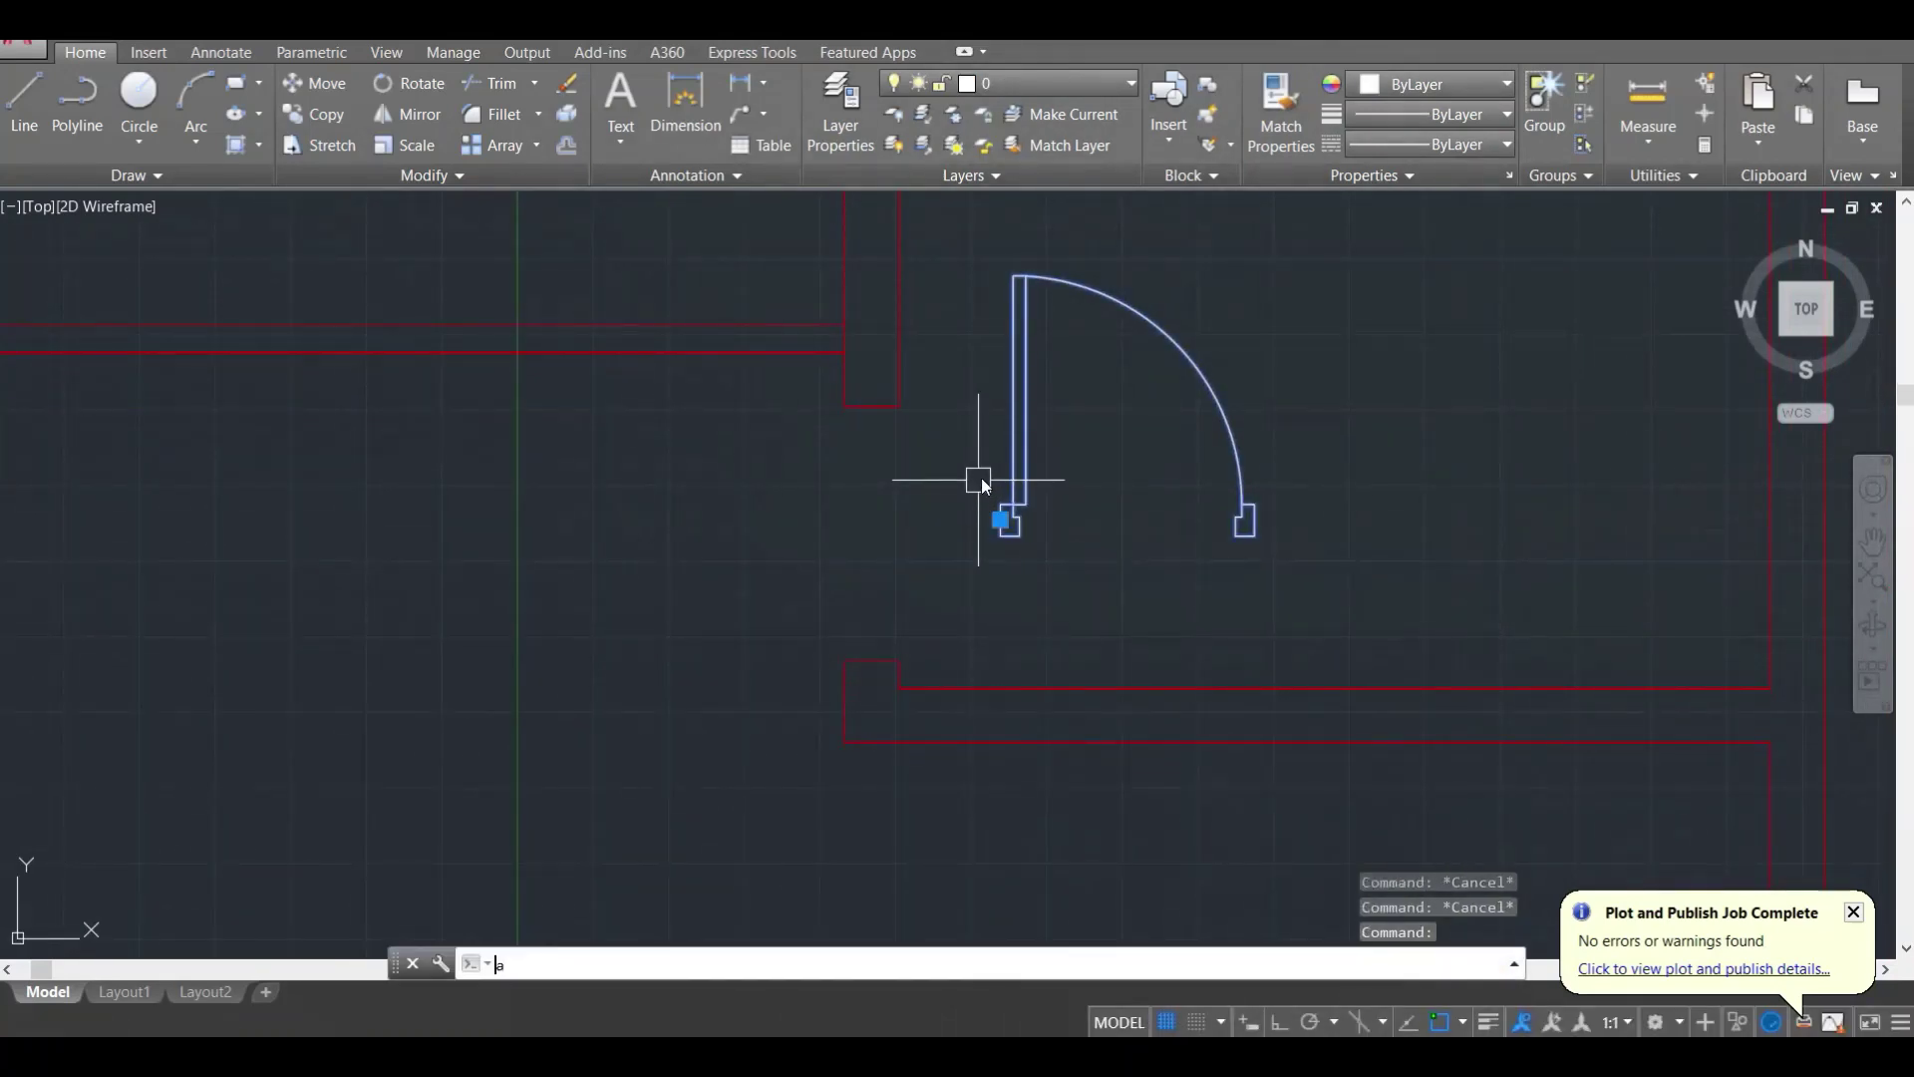
{"action": "type", "text": "AL"}
{"action": "key", "text": "Return"}
{"action": "scroll", "coordinate": [991, 512], "scroll_direction": "up", "scroll_amount": 3}
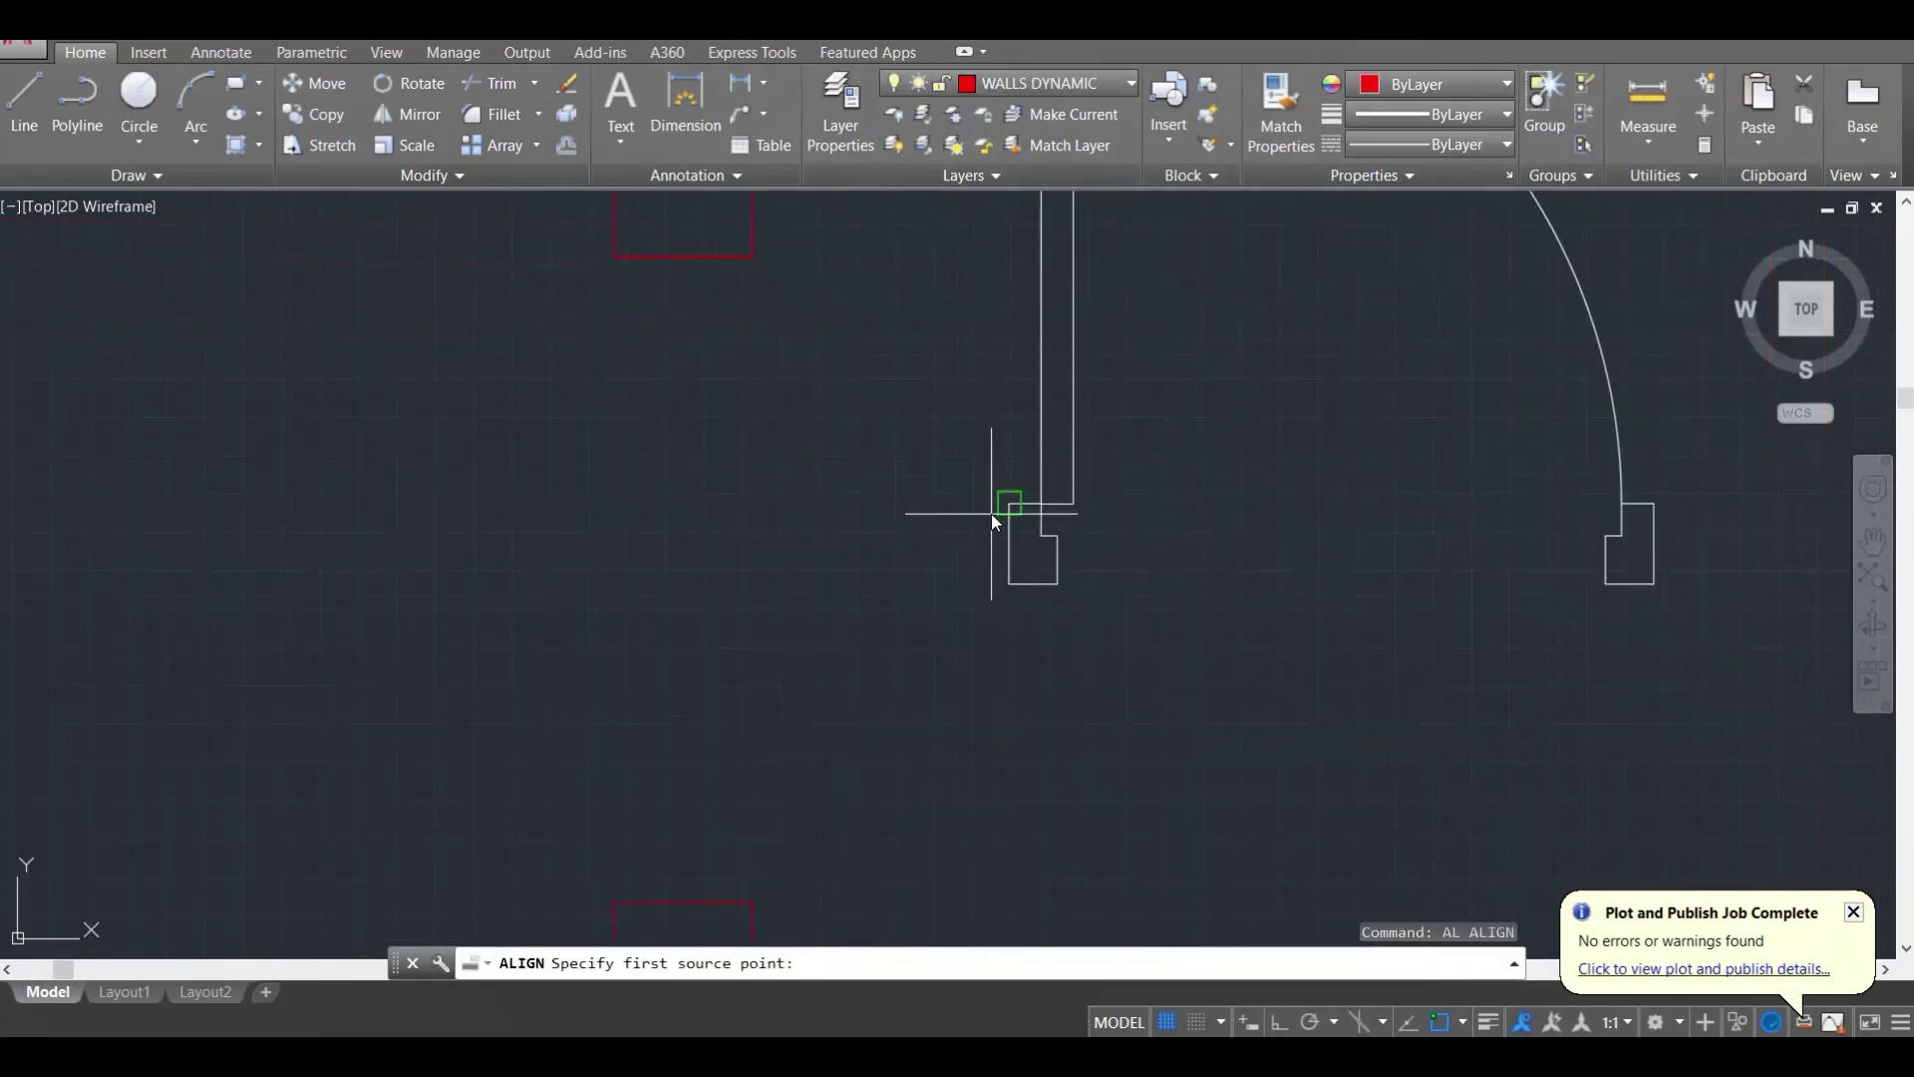
{"action": "left_click", "coordinate": [1007, 548]}
{"action": "scroll", "coordinate": [1007, 548], "scroll_direction": "down", "scroll_amount": 3}
{"action": "left_click", "coordinate": [843, 441]}
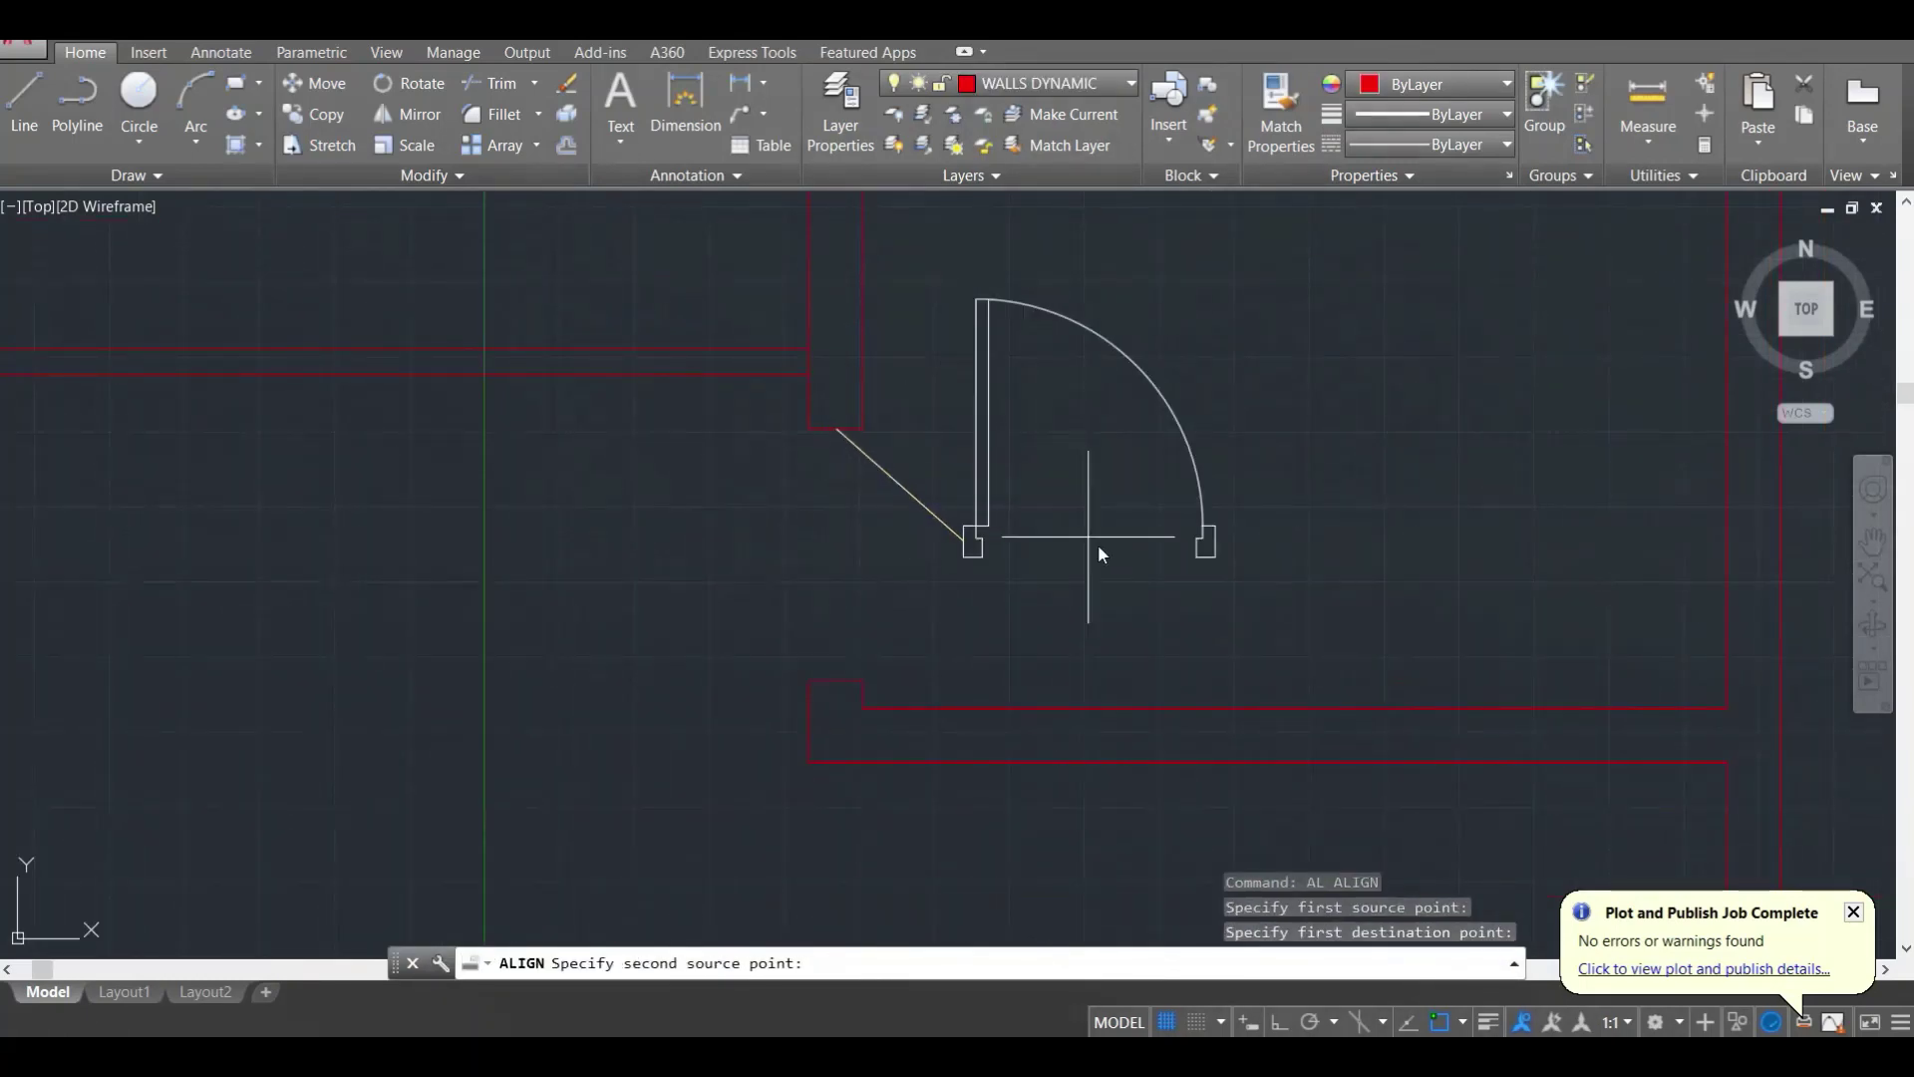
{"action": "scroll", "coordinate": [1186, 546], "scroll_direction": "up", "scroll_amount": 2}
{"action": "left_click", "coordinate": [1233, 536]}
{"action": "left_click", "coordinate": [627, 750]}
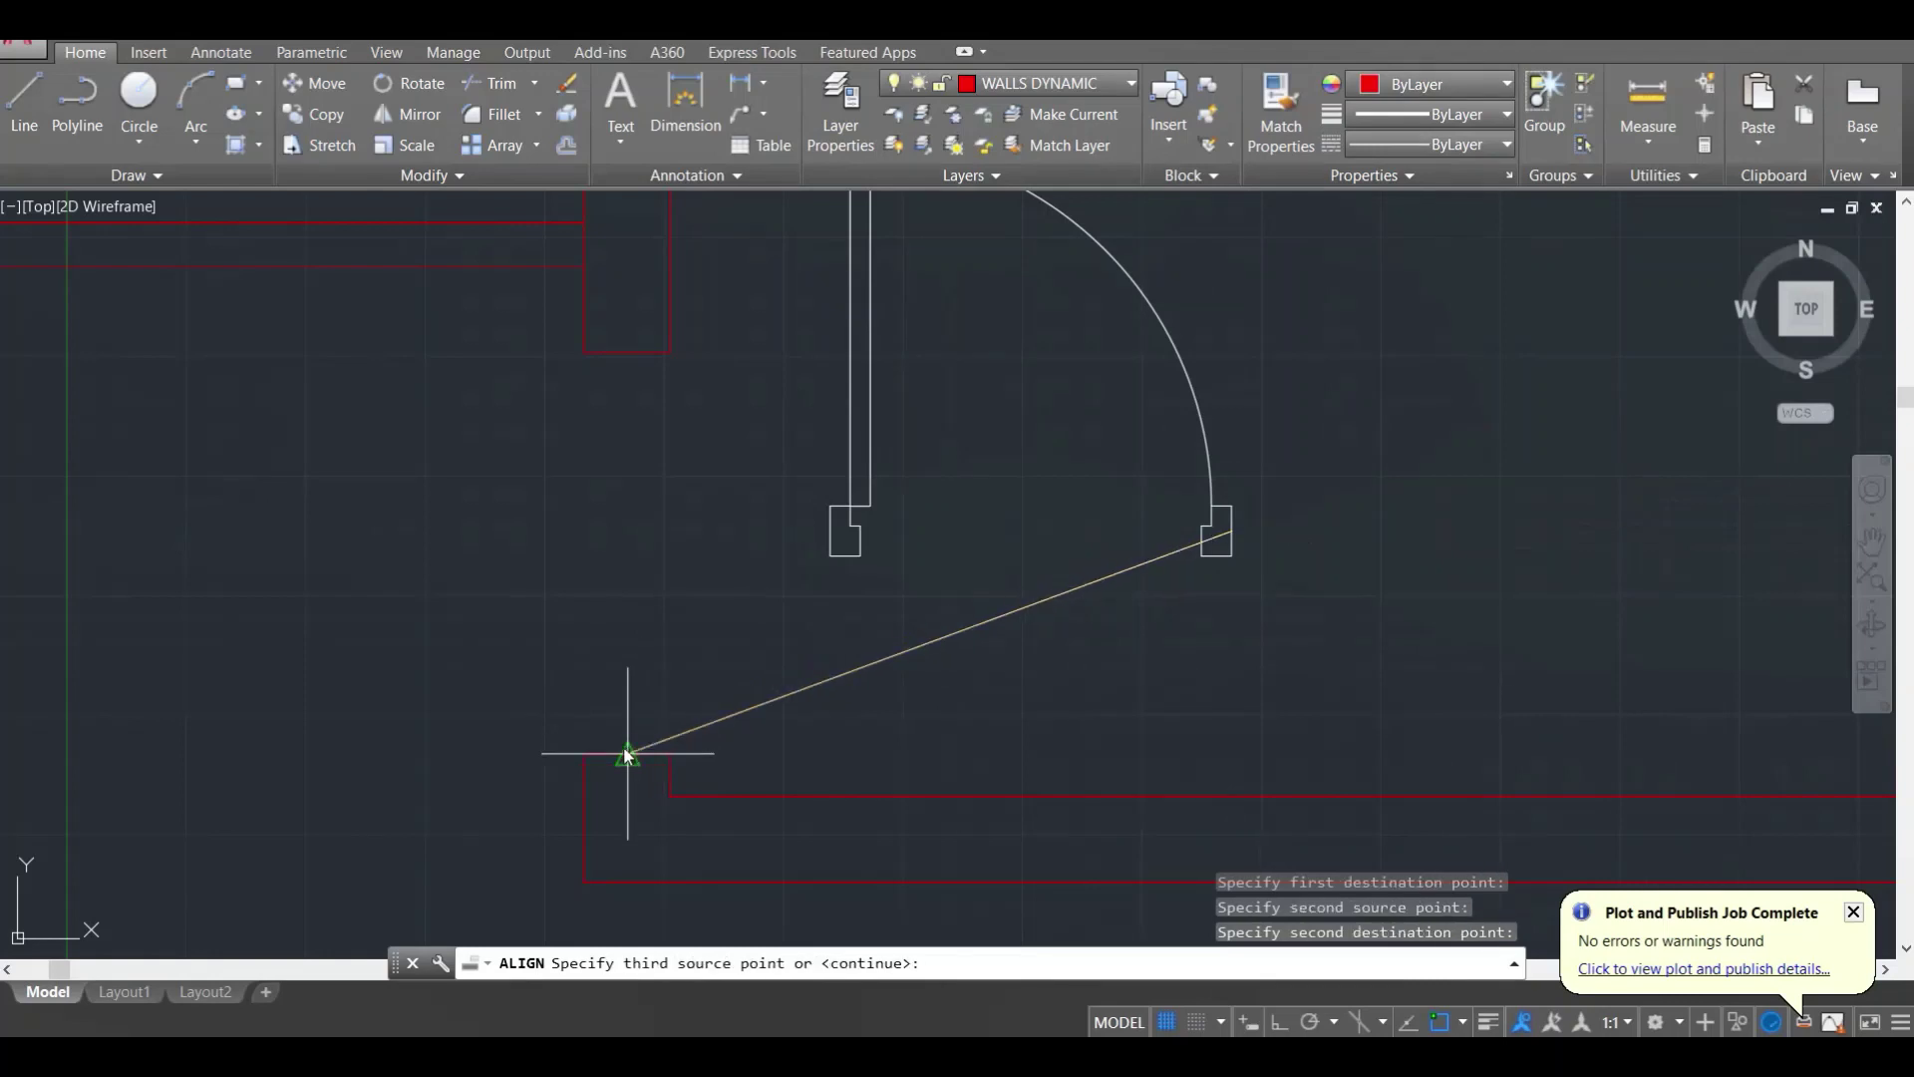
{"action": "key", "text": "Return"}
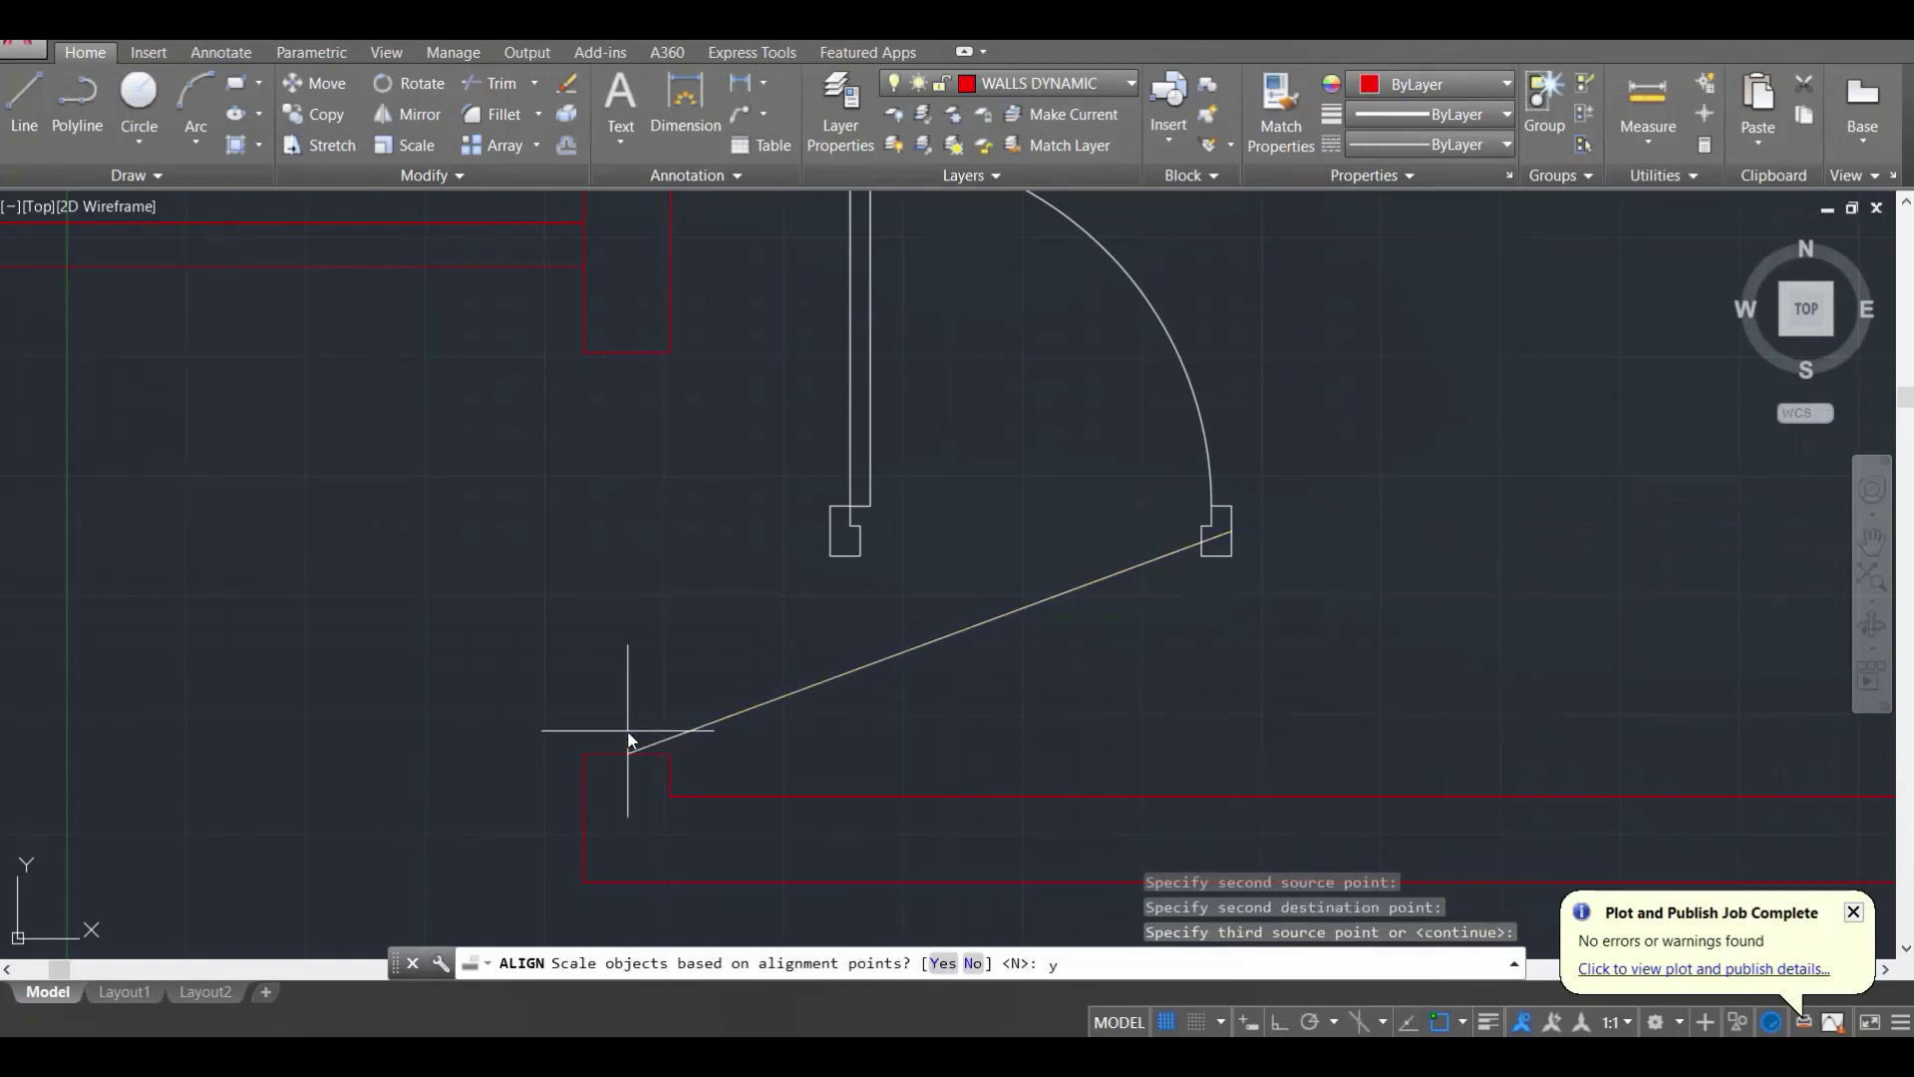
{"action": "type", "text": "y"}
{"action": "key", "text": "Return"}
{"action": "key", "text": "Escape"}
{"action": "key", "text": "Escape"}
Step: Mirror the fitted door about the horizontal upper wall end of the opening, keeping the source door
{"action": "scroll", "coordinate": [800, 469], "scroll_direction": "down", "scroll_amount": 4}
{"action": "scroll", "coordinate": [808, 485], "scroll_direction": "up", "scroll_amount": 4}
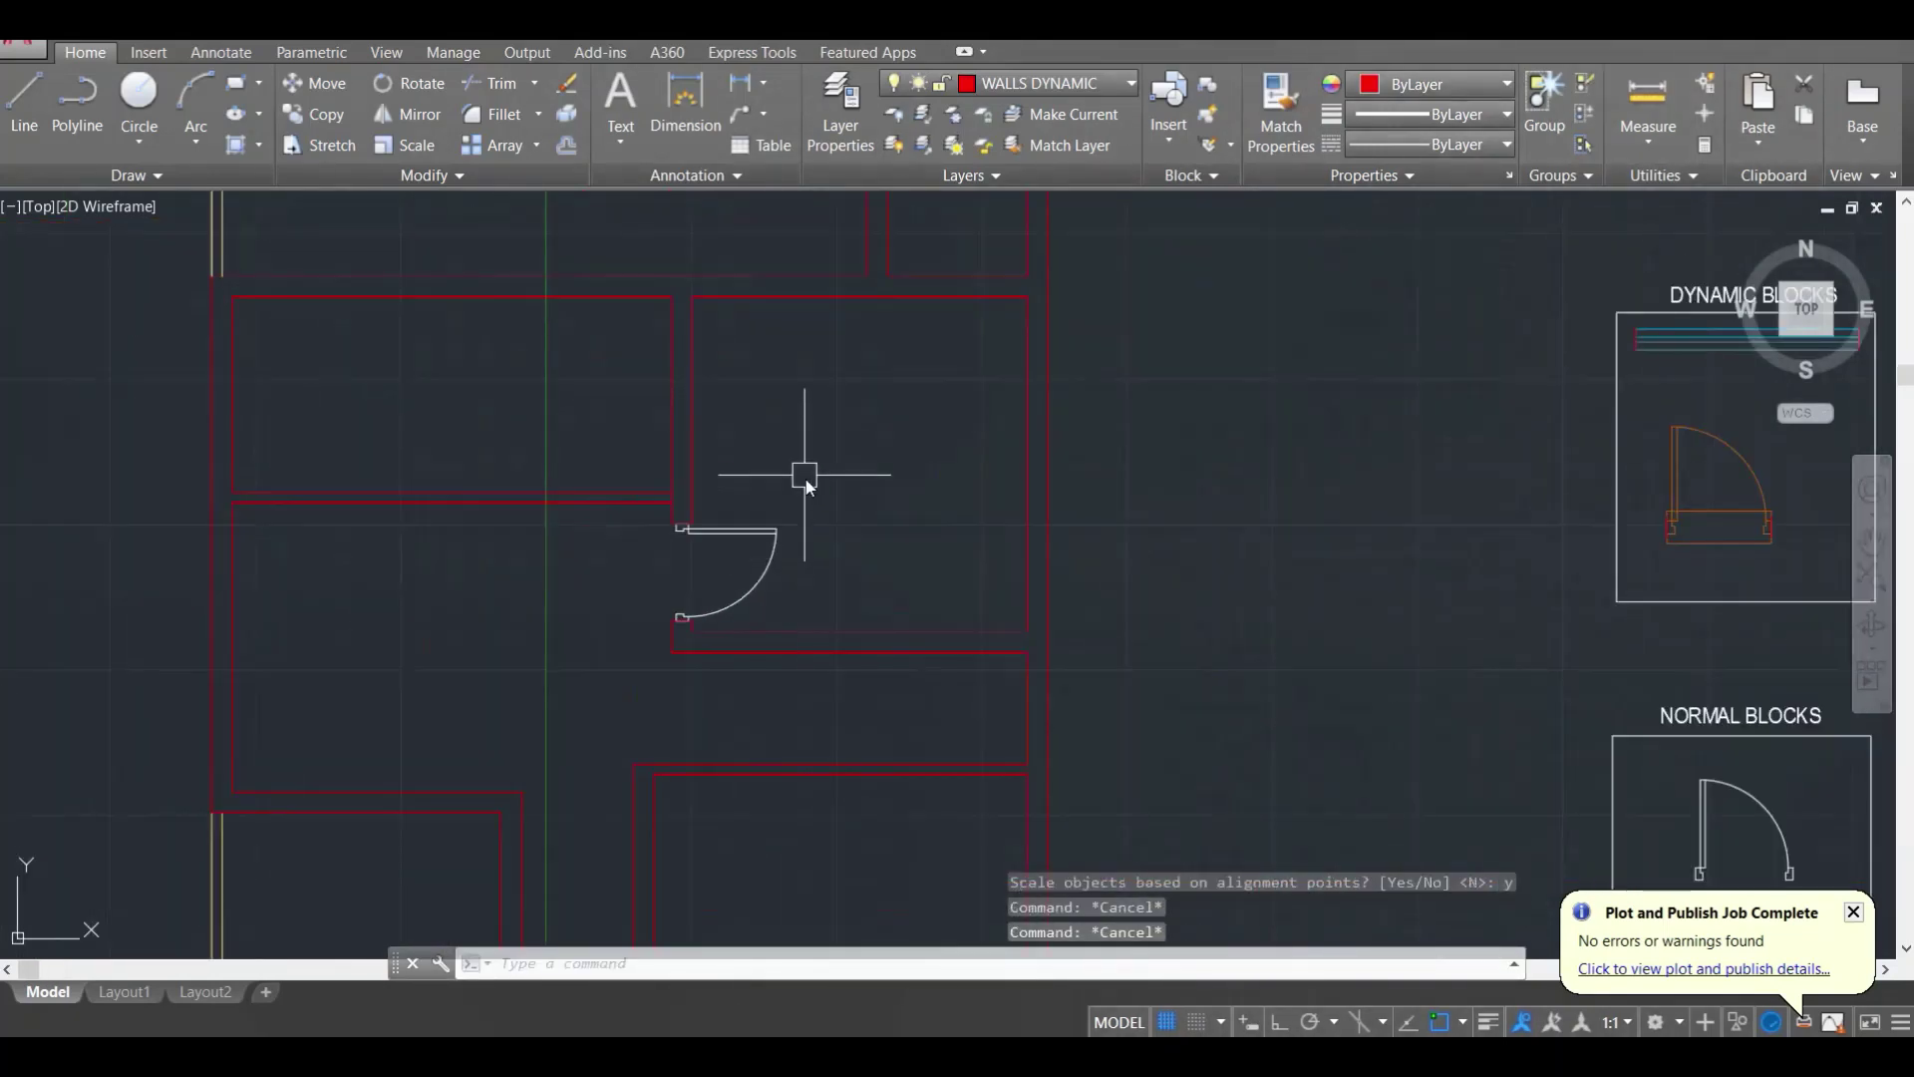
{"action": "scroll", "coordinate": [805, 476], "scroll_direction": "up", "scroll_amount": 2}
{"action": "scroll", "coordinate": [727, 514], "scroll_direction": "down", "scroll_amount": 2}
{"action": "scroll", "coordinate": [766, 465], "scroll_direction": "up", "scroll_amount": 2}
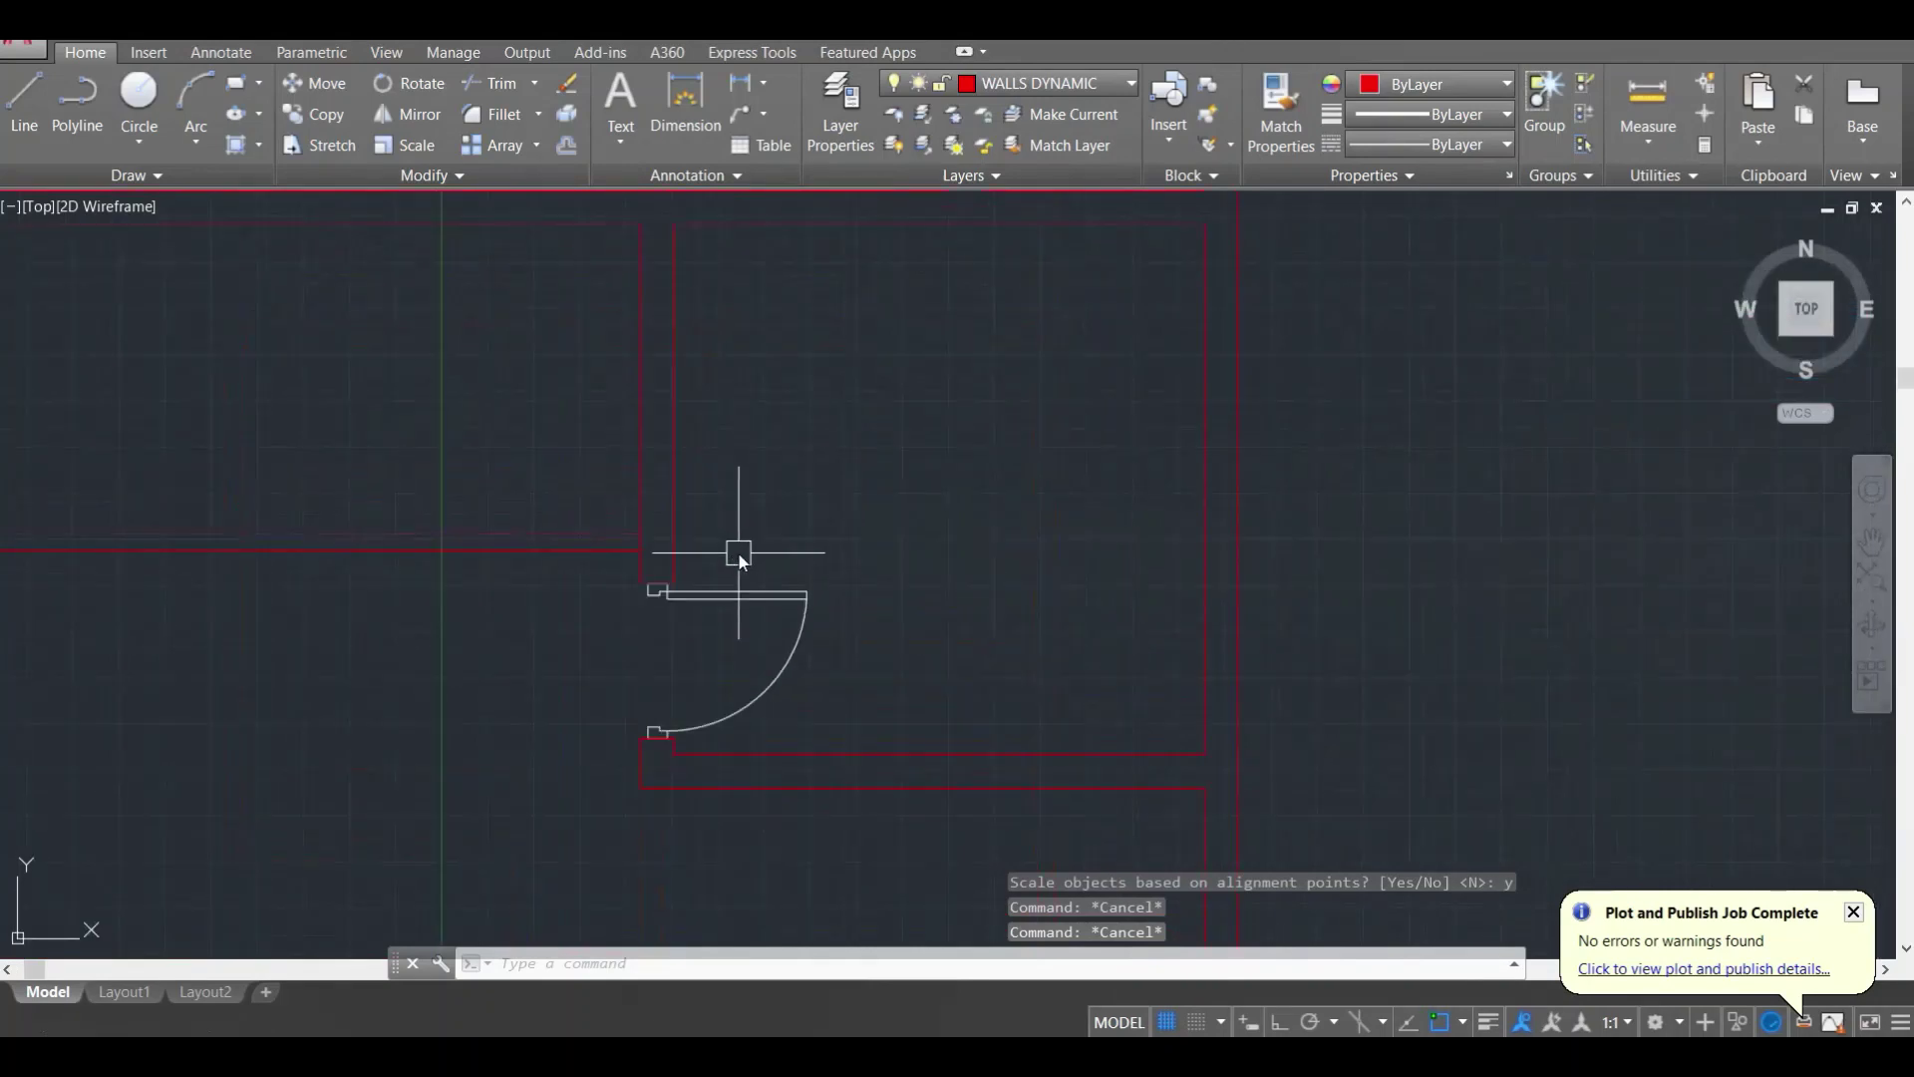
{"action": "left_click", "coordinate": [769, 593]}
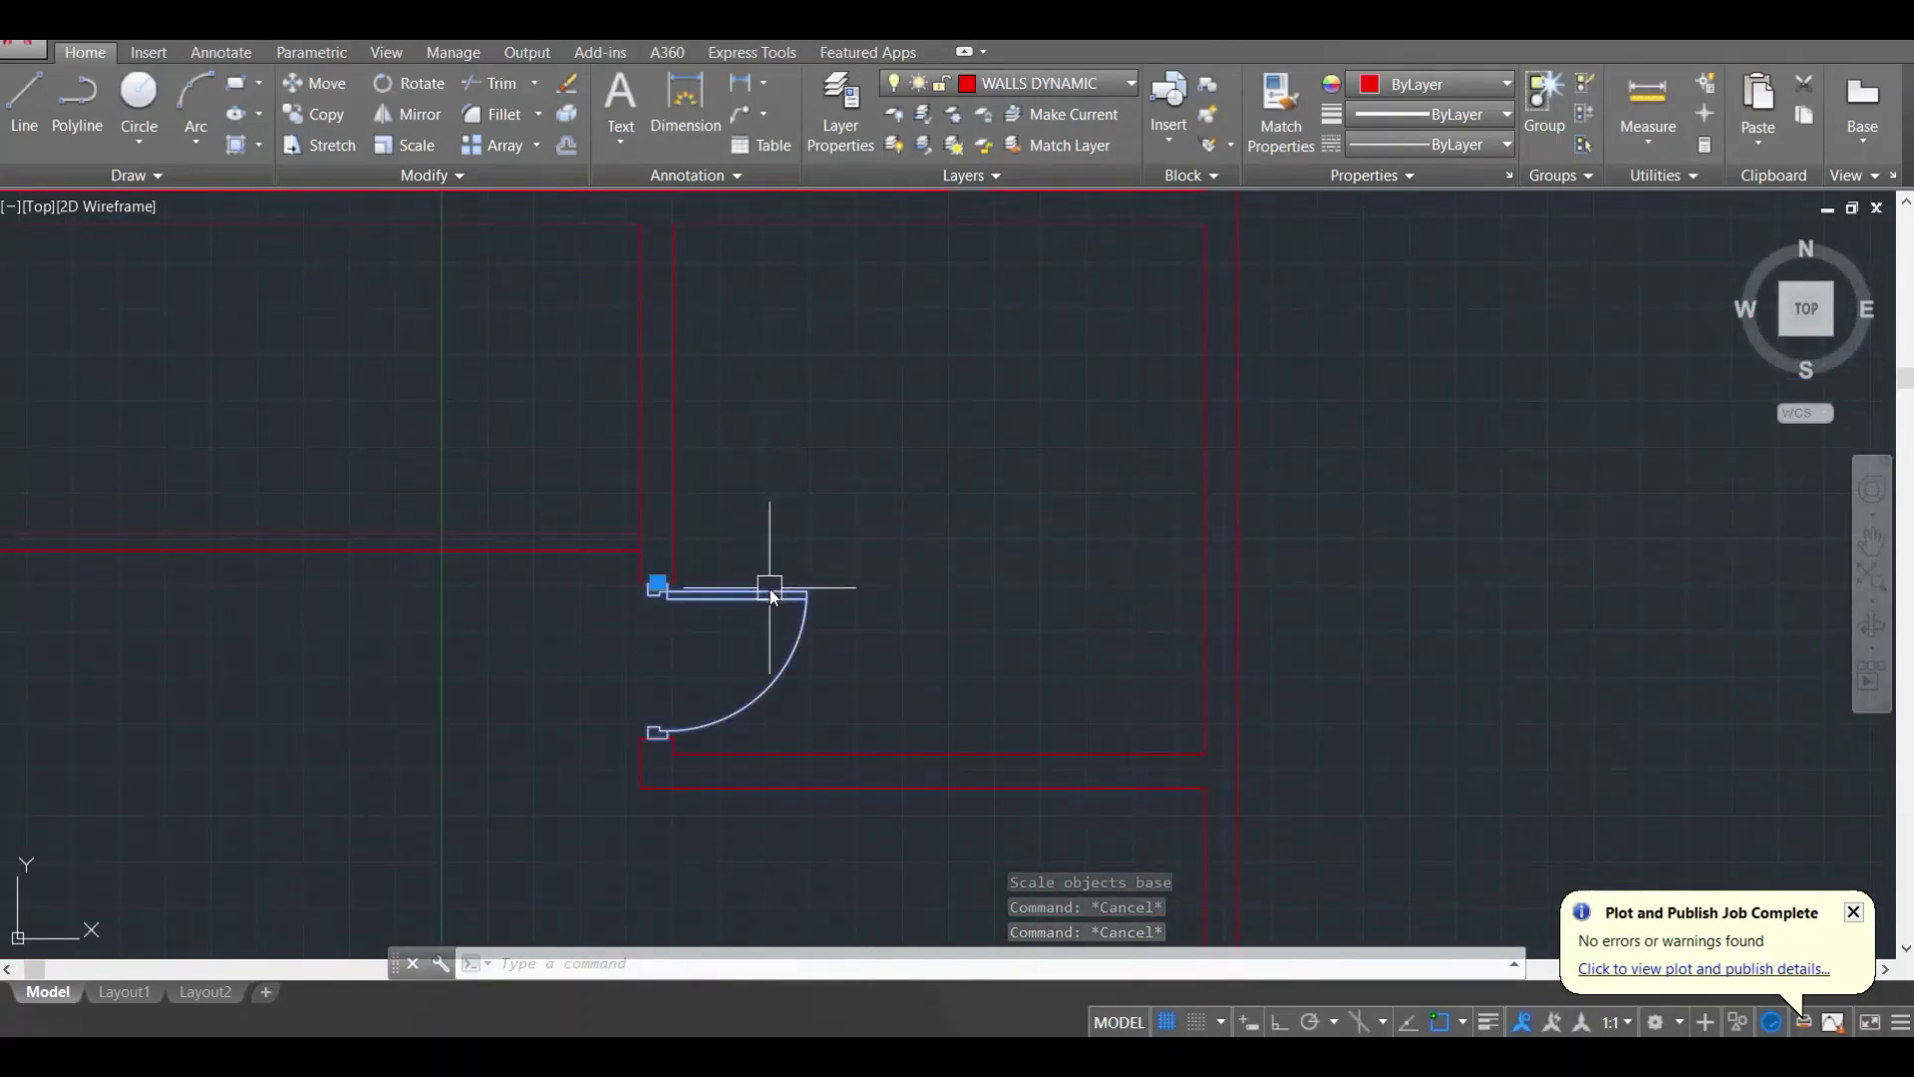
{"action": "scroll", "coordinate": [658, 608], "scroll_direction": "up", "scroll_amount": 2}
{"action": "scroll", "coordinate": [658, 608], "scroll_direction": "up", "scroll_amount": 1}
{"action": "type", "text": "mi"}
{"action": "key", "text": "Return"}
{"action": "scroll", "coordinate": [658, 593], "scroll_direction": "up", "scroll_amount": 2}
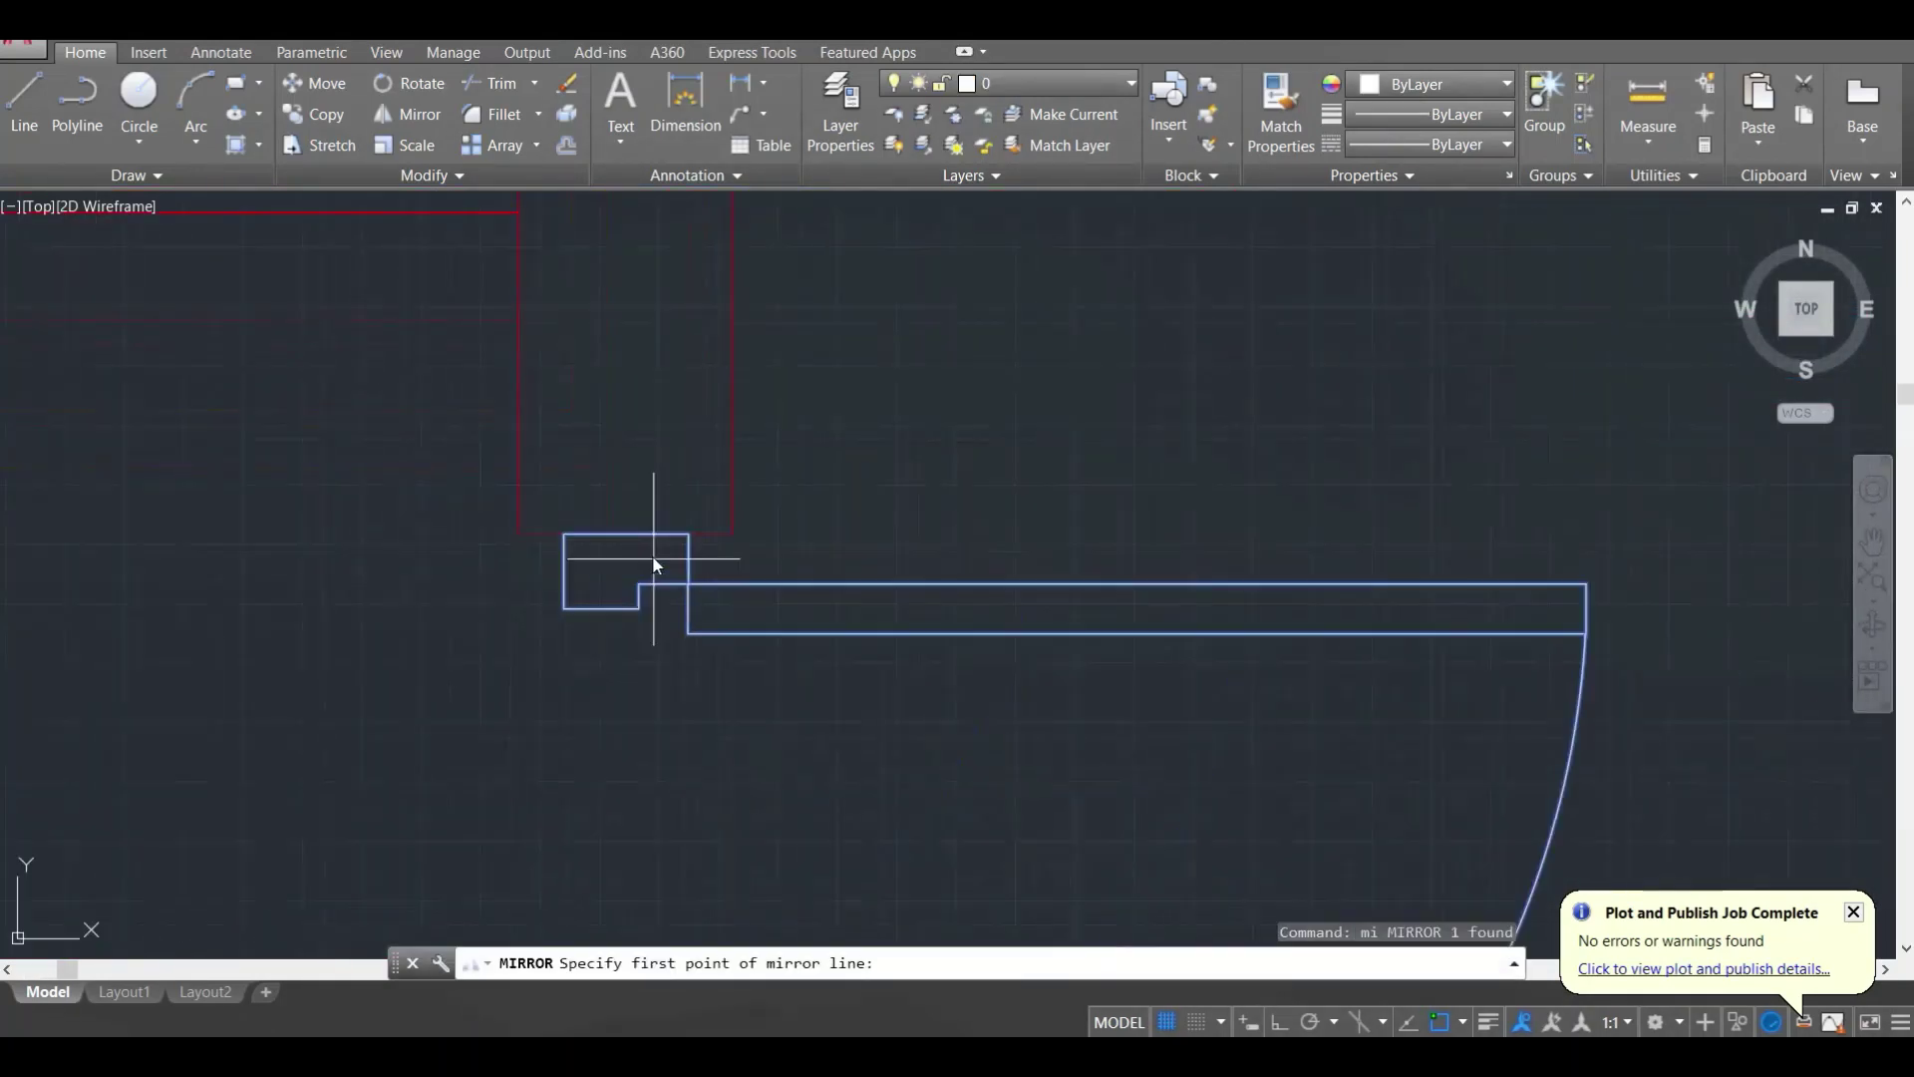
{"action": "left_click", "coordinate": [622, 536]}
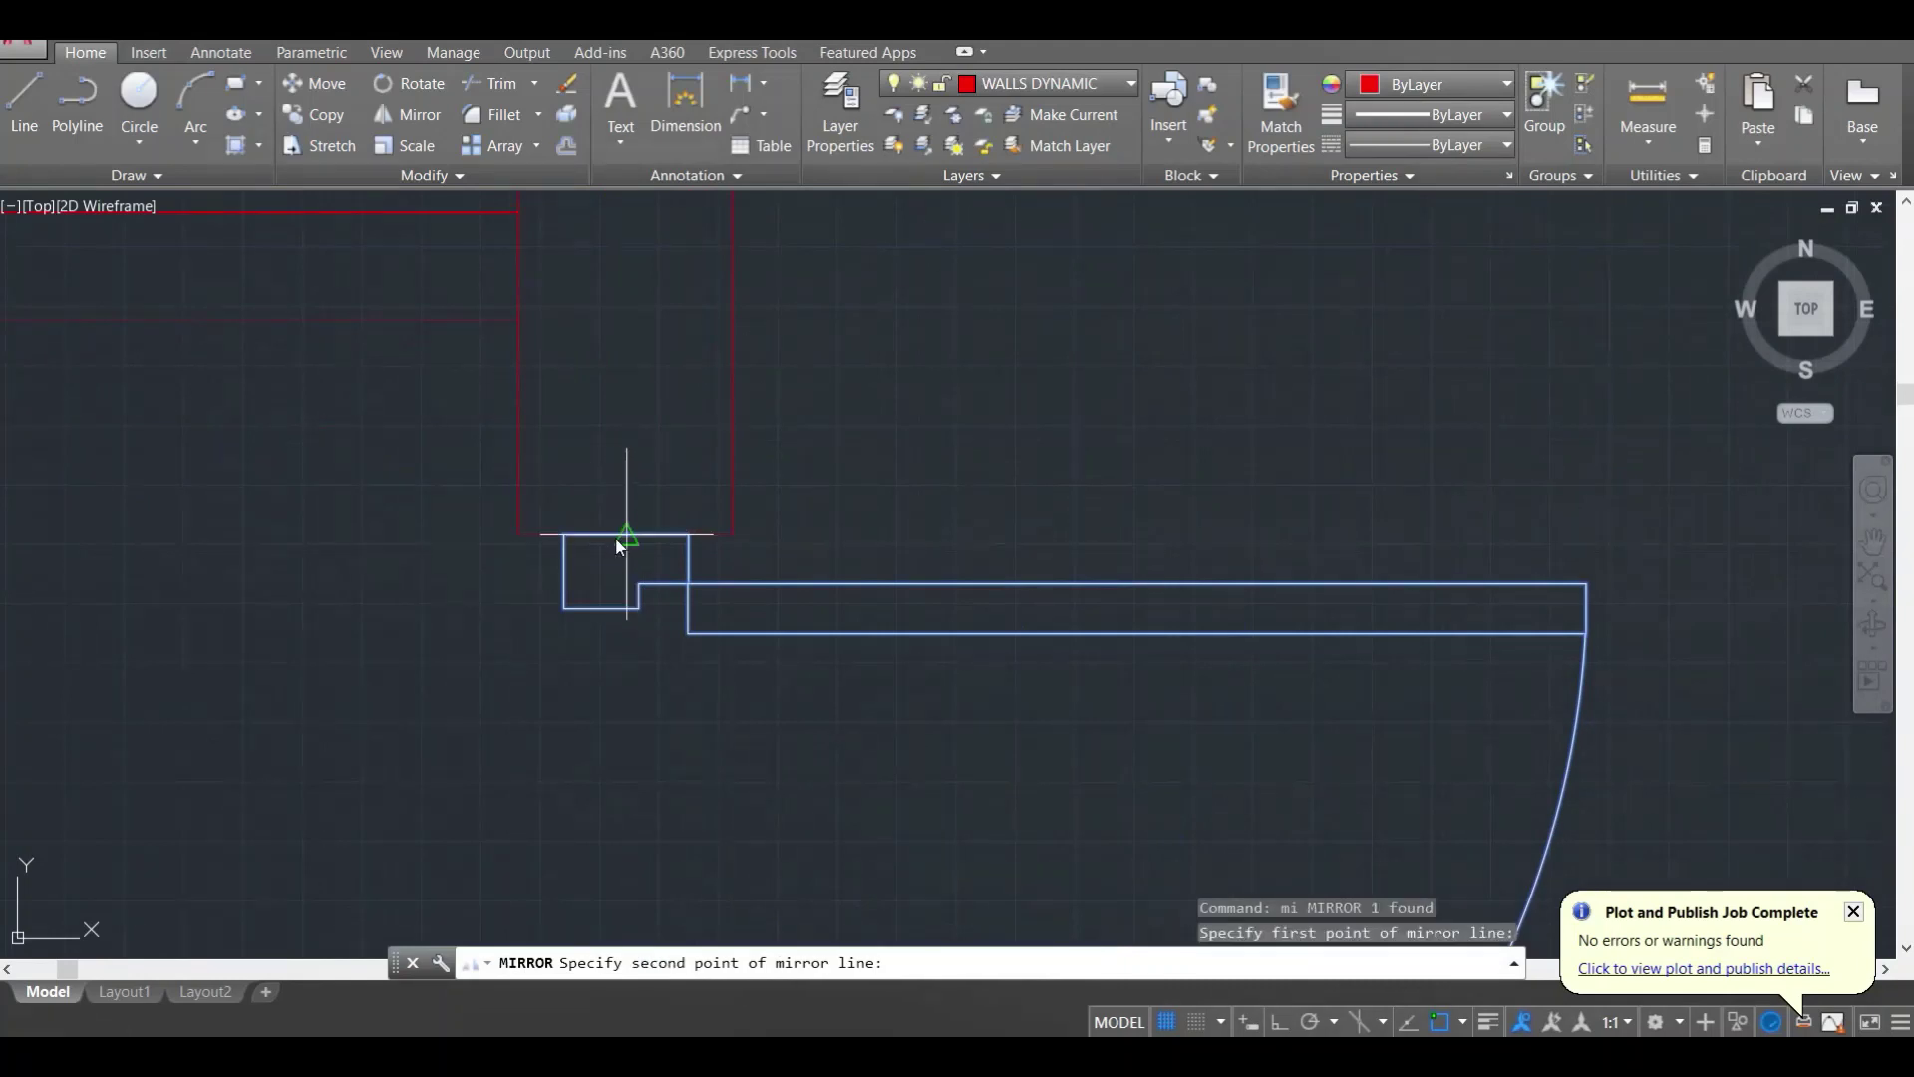
{"action": "left_click", "coordinate": [728, 530]}
{"action": "key", "text": "Return"}
{"action": "key", "text": "Escape"}
Step: Delete the original door below the mirror line, keeping the mirrored copy
{"action": "scroll", "coordinate": [746, 538], "scroll_direction": "down", "scroll_amount": 4}
{"action": "left_click", "coordinate": [861, 594]}
{"action": "left_click", "coordinate": [817, 566]}
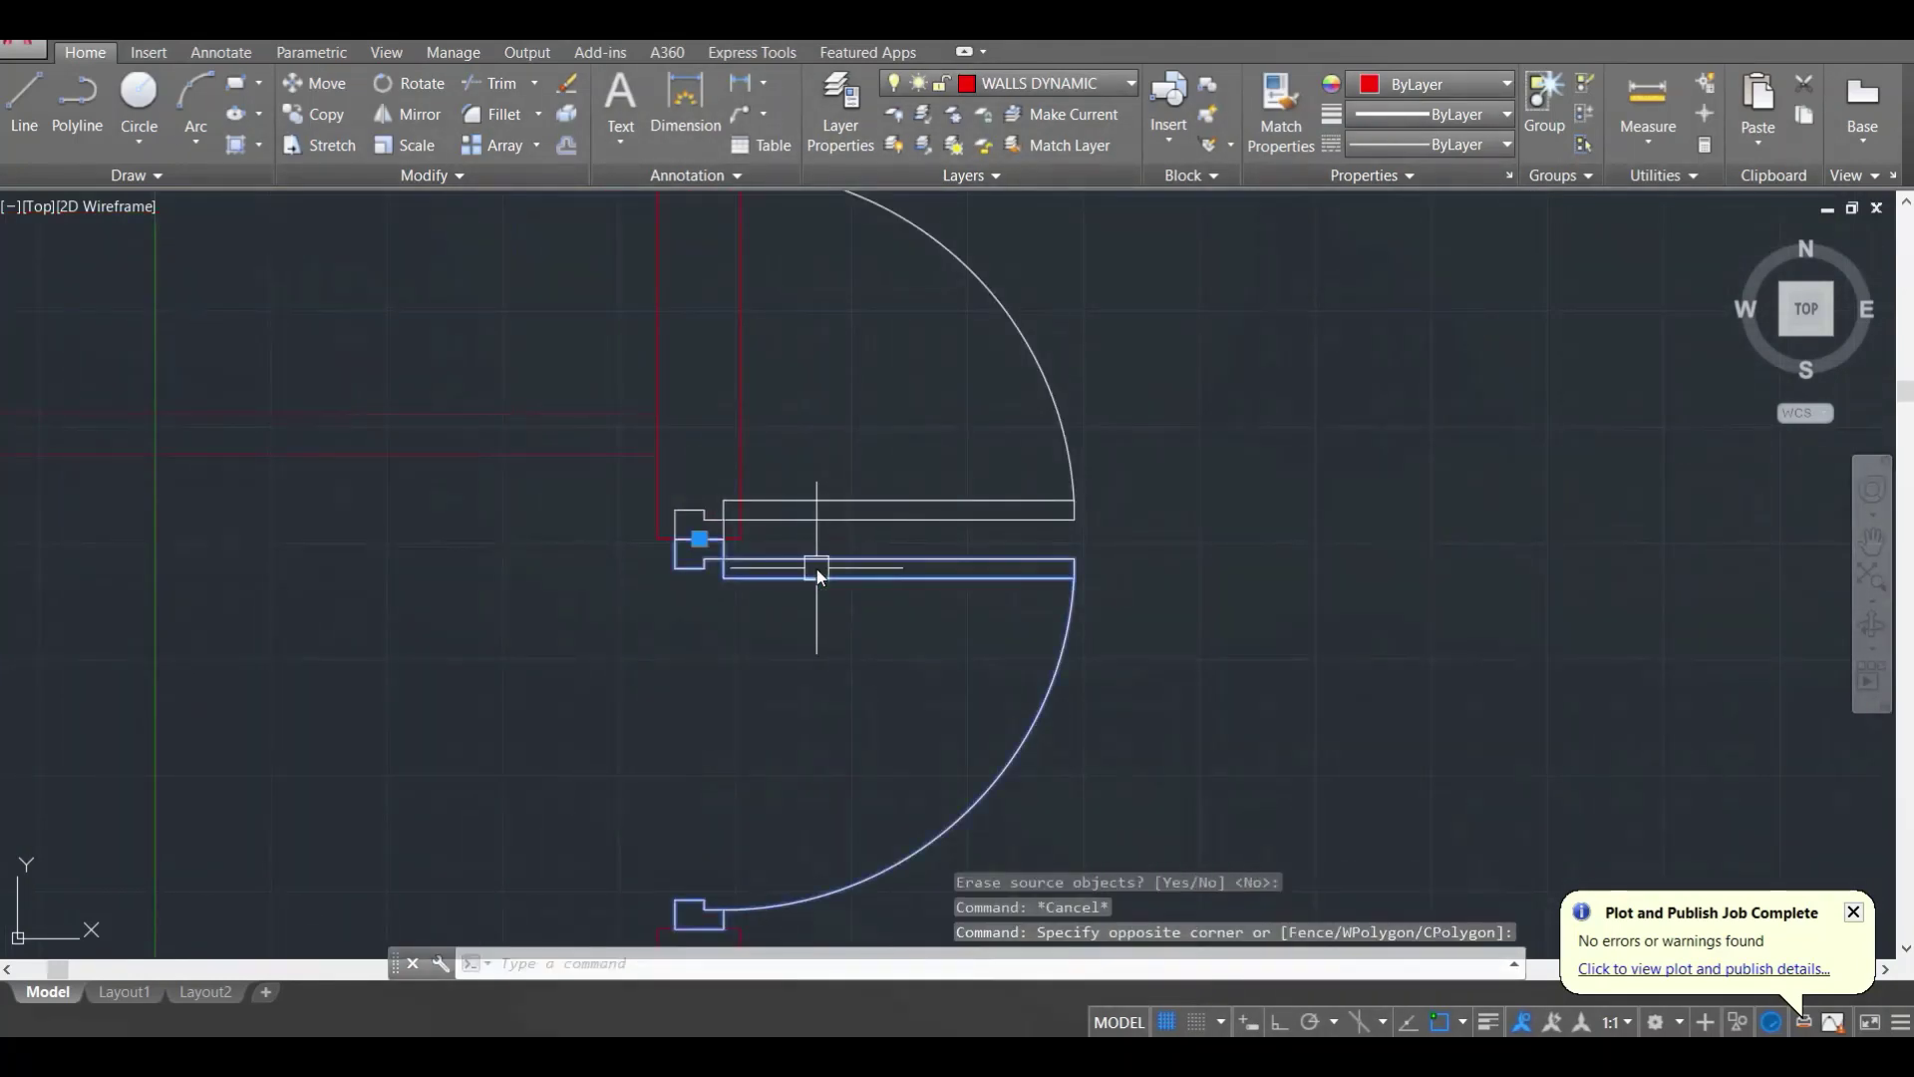
{"action": "key", "text": "Delete"}
Step: Move the mirrored door from its lower jamb's midpoint to the midpoint of the lower wall end, and regenerate the drawing
{"action": "scroll", "coordinate": [839, 577], "scroll_direction": "down", "scroll_amount": 3}
{"action": "left_click", "coordinate": [862, 558]}
{"action": "type", "text": "m"}
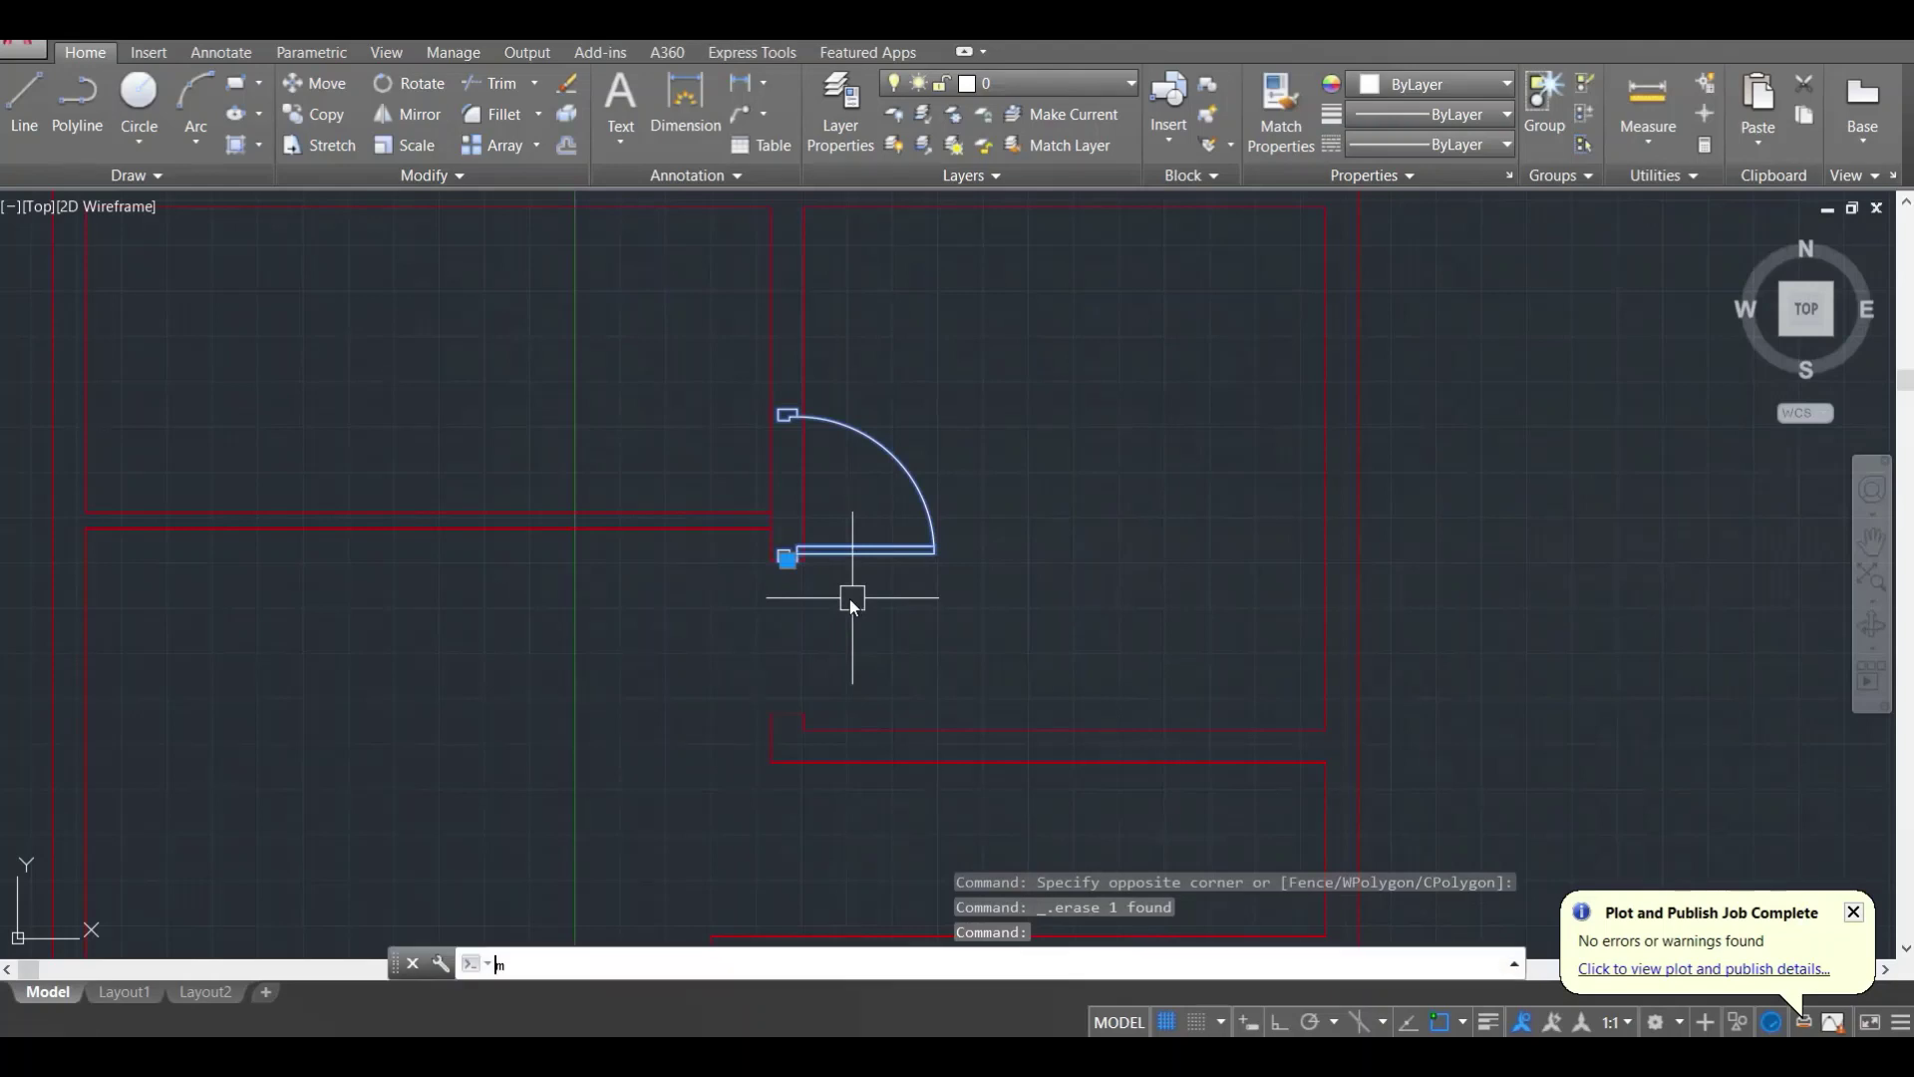
{"action": "key", "text": "Return"}
{"action": "scroll", "coordinate": [783, 558], "scroll_direction": "up", "scroll_amount": 4}
{"action": "scroll", "coordinate": [815, 561], "scroll_direction": "up", "scroll_amount": 2}
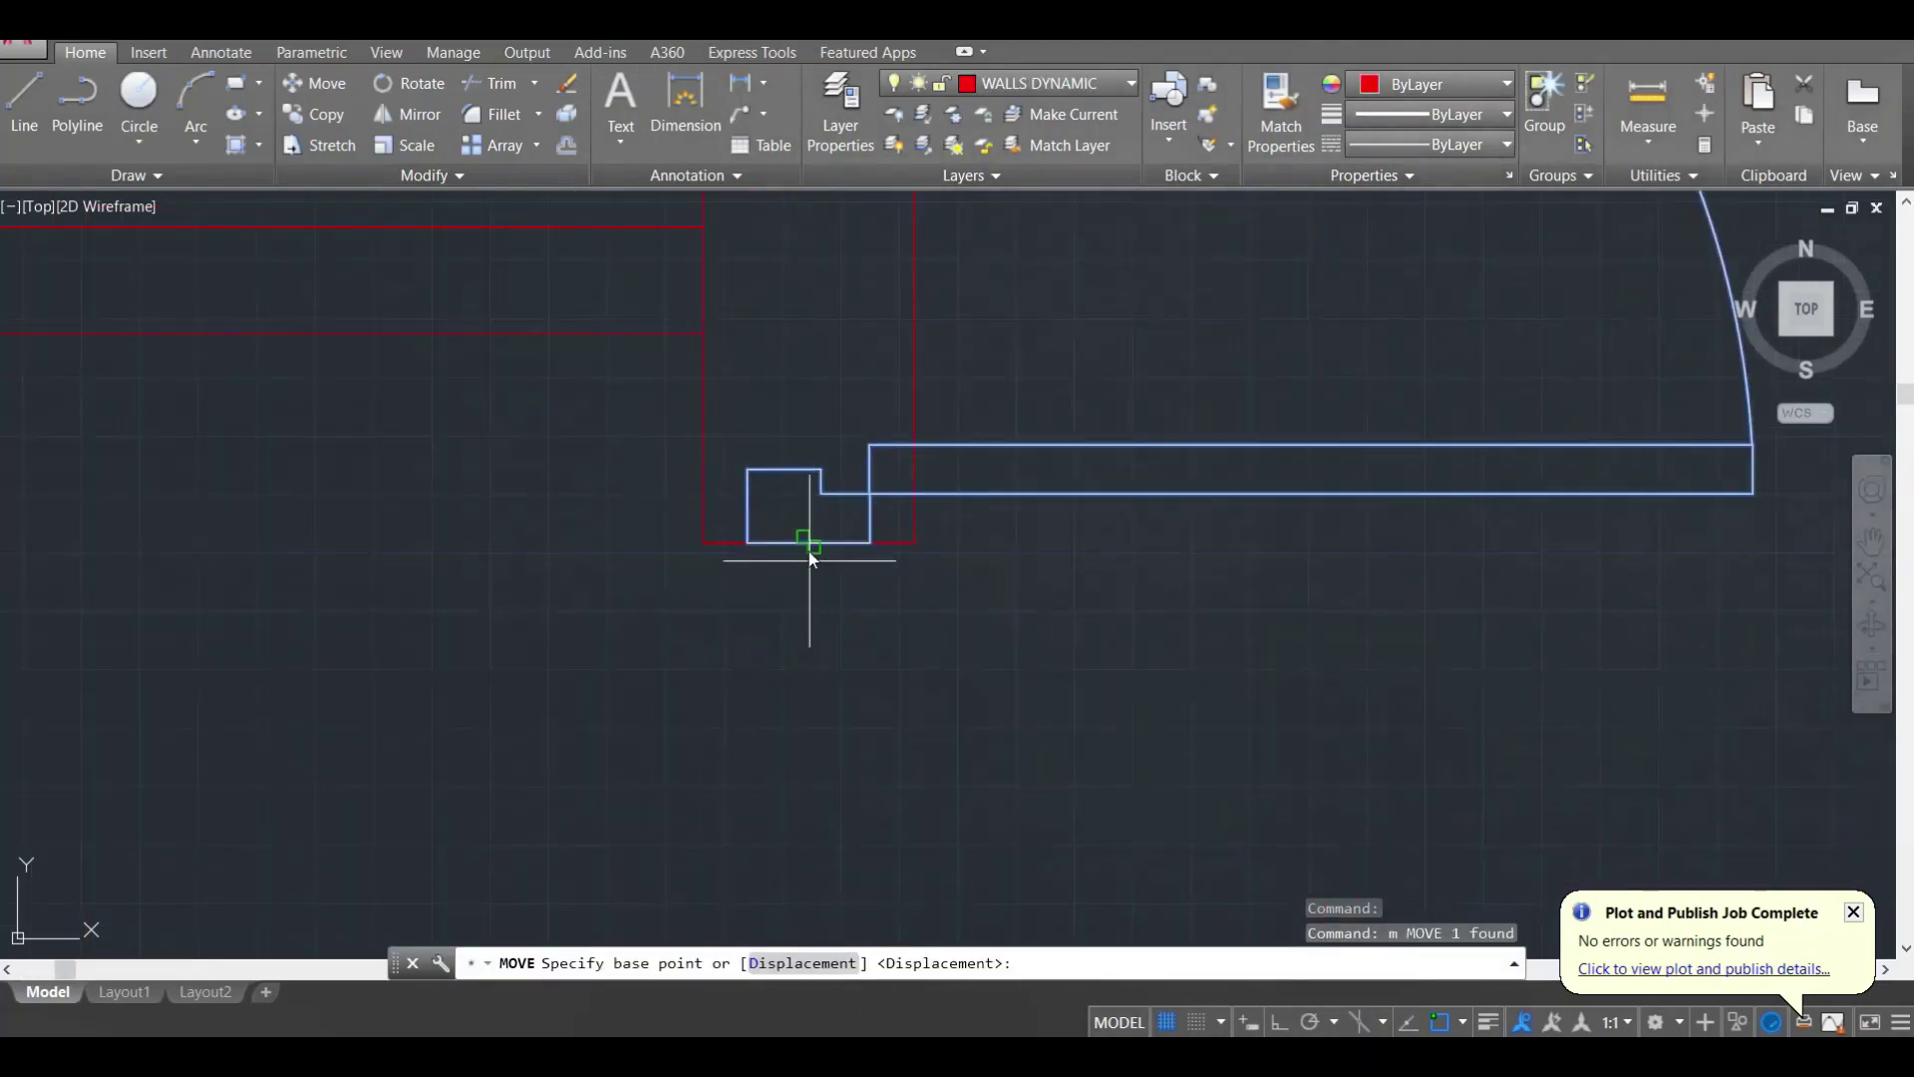
{"action": "left_click", "coordinate": [812, 546]}
{"action": "scroll", "coordinate": [867, 618], "scroll_direction": "down", "scroll_amount": 4}
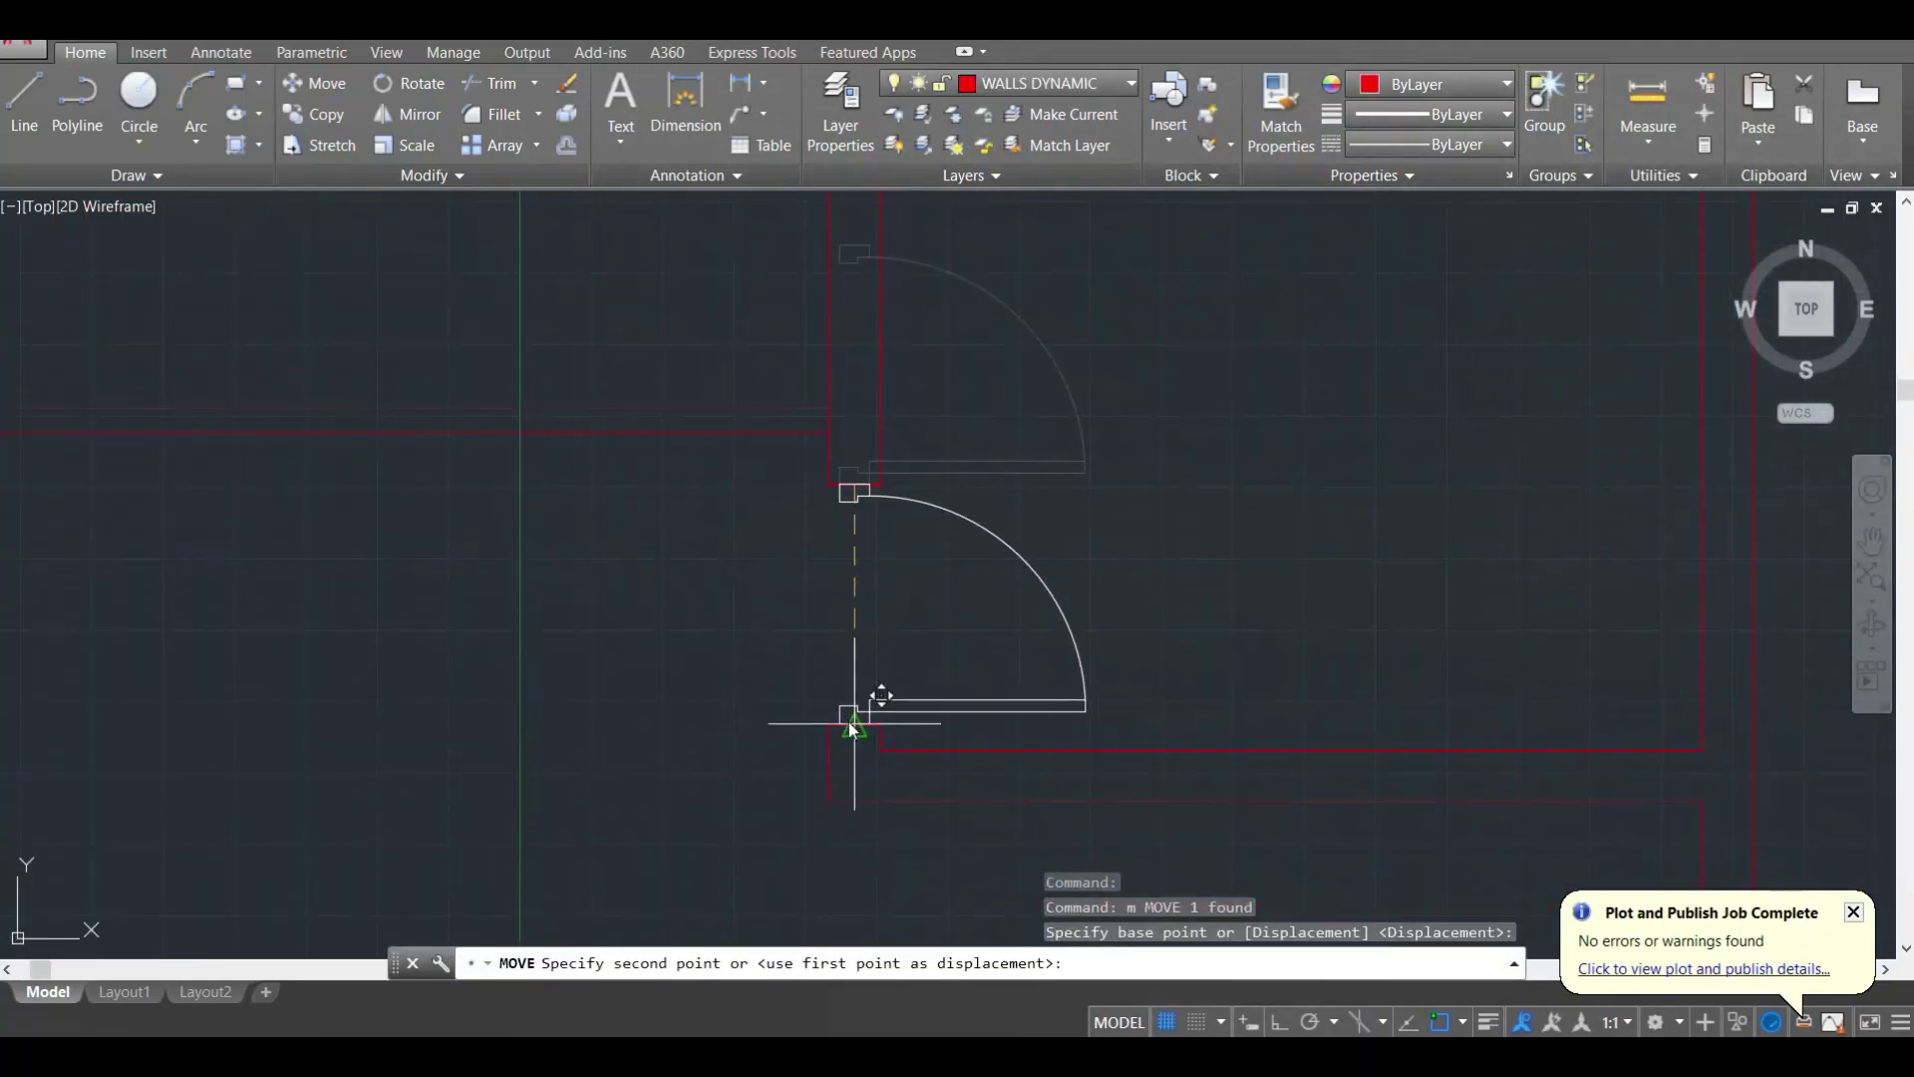
{"action": "key", "text": "Escape"}
{"action": "scroll", "coordinate": [1000, 603], "scroll_direction": "down", "scroll_amount": 5}
{"action": "key", "text": "Escape"}
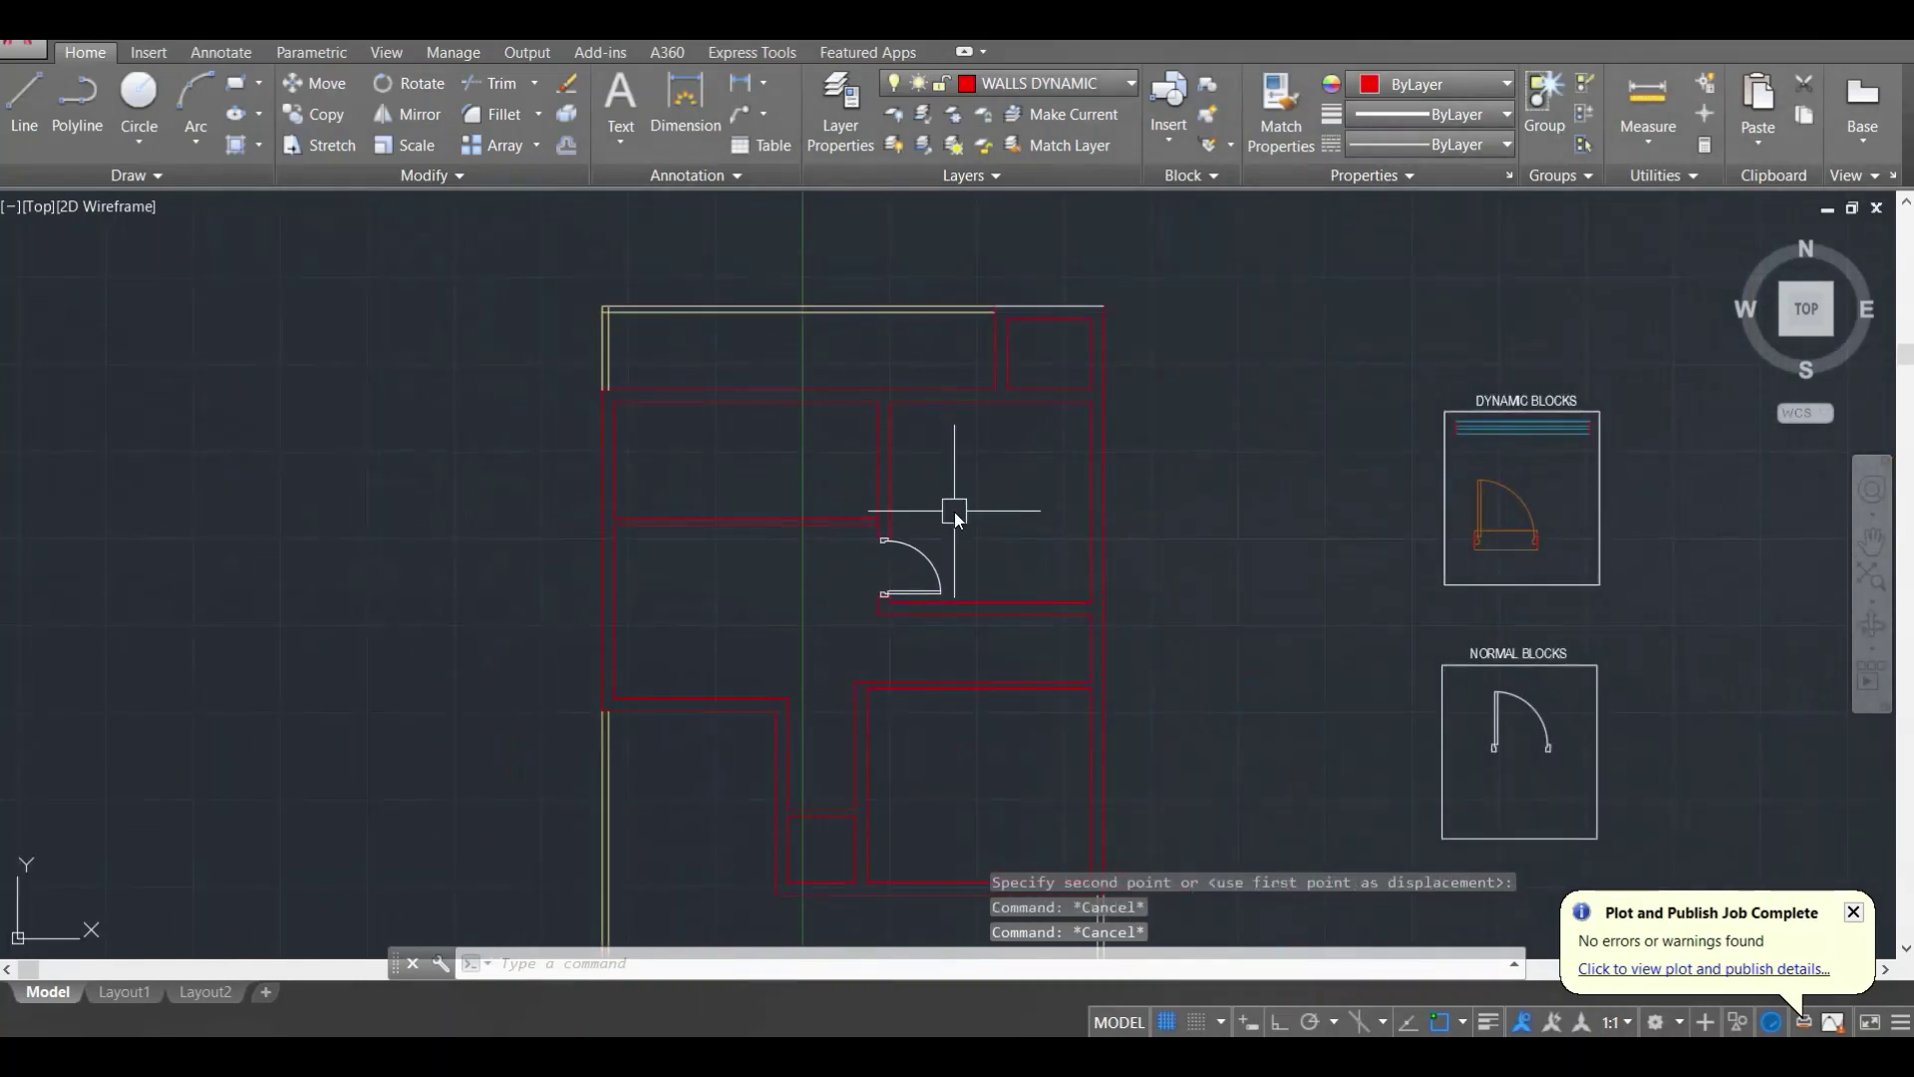
{"action": "type", "text": "re"}
{"action": "key", "text": "Return"}
Step: Assign the placed door to the DOOR01 layer and regenerate the drawing
{"action": "scroll", "coordinate": [922, 537], "scroll_direction": "up", "scroll_amount": 2}
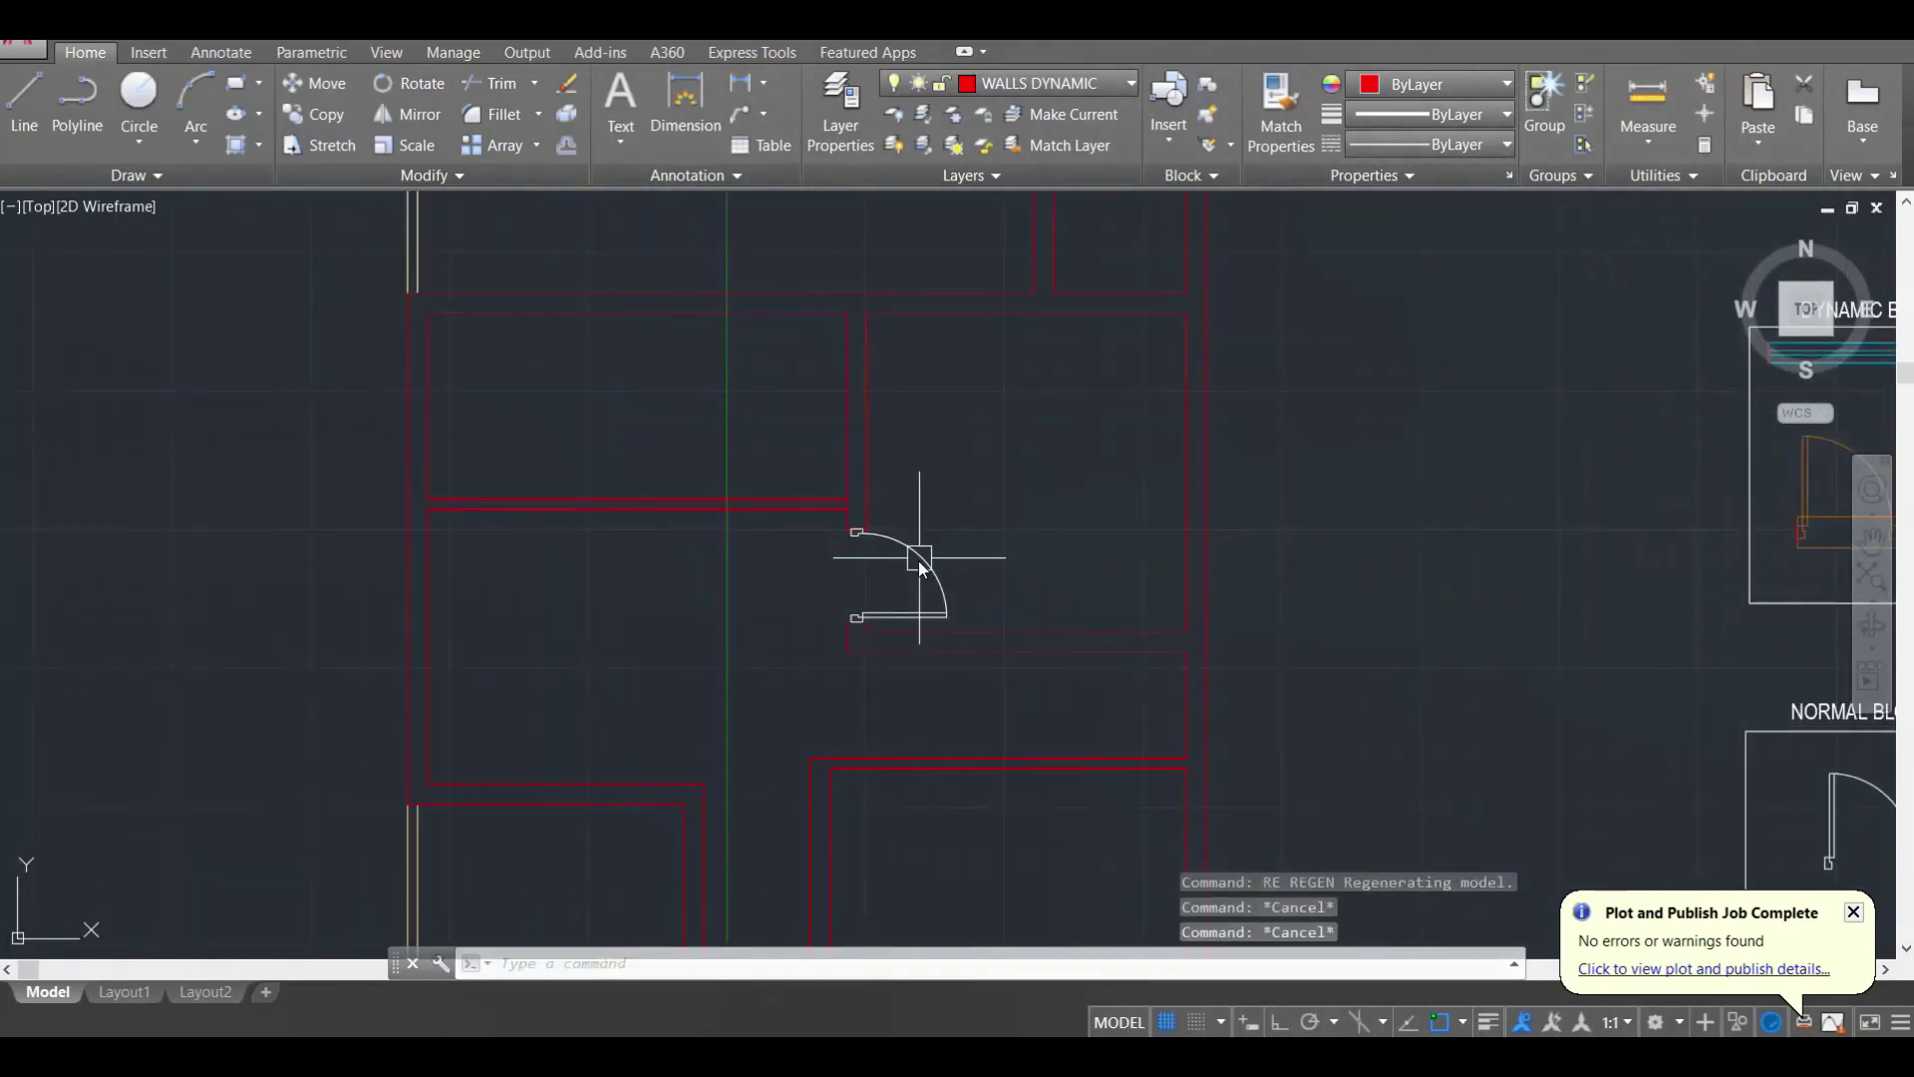
{"action": "left_click", "coordinate": [917, 560]}
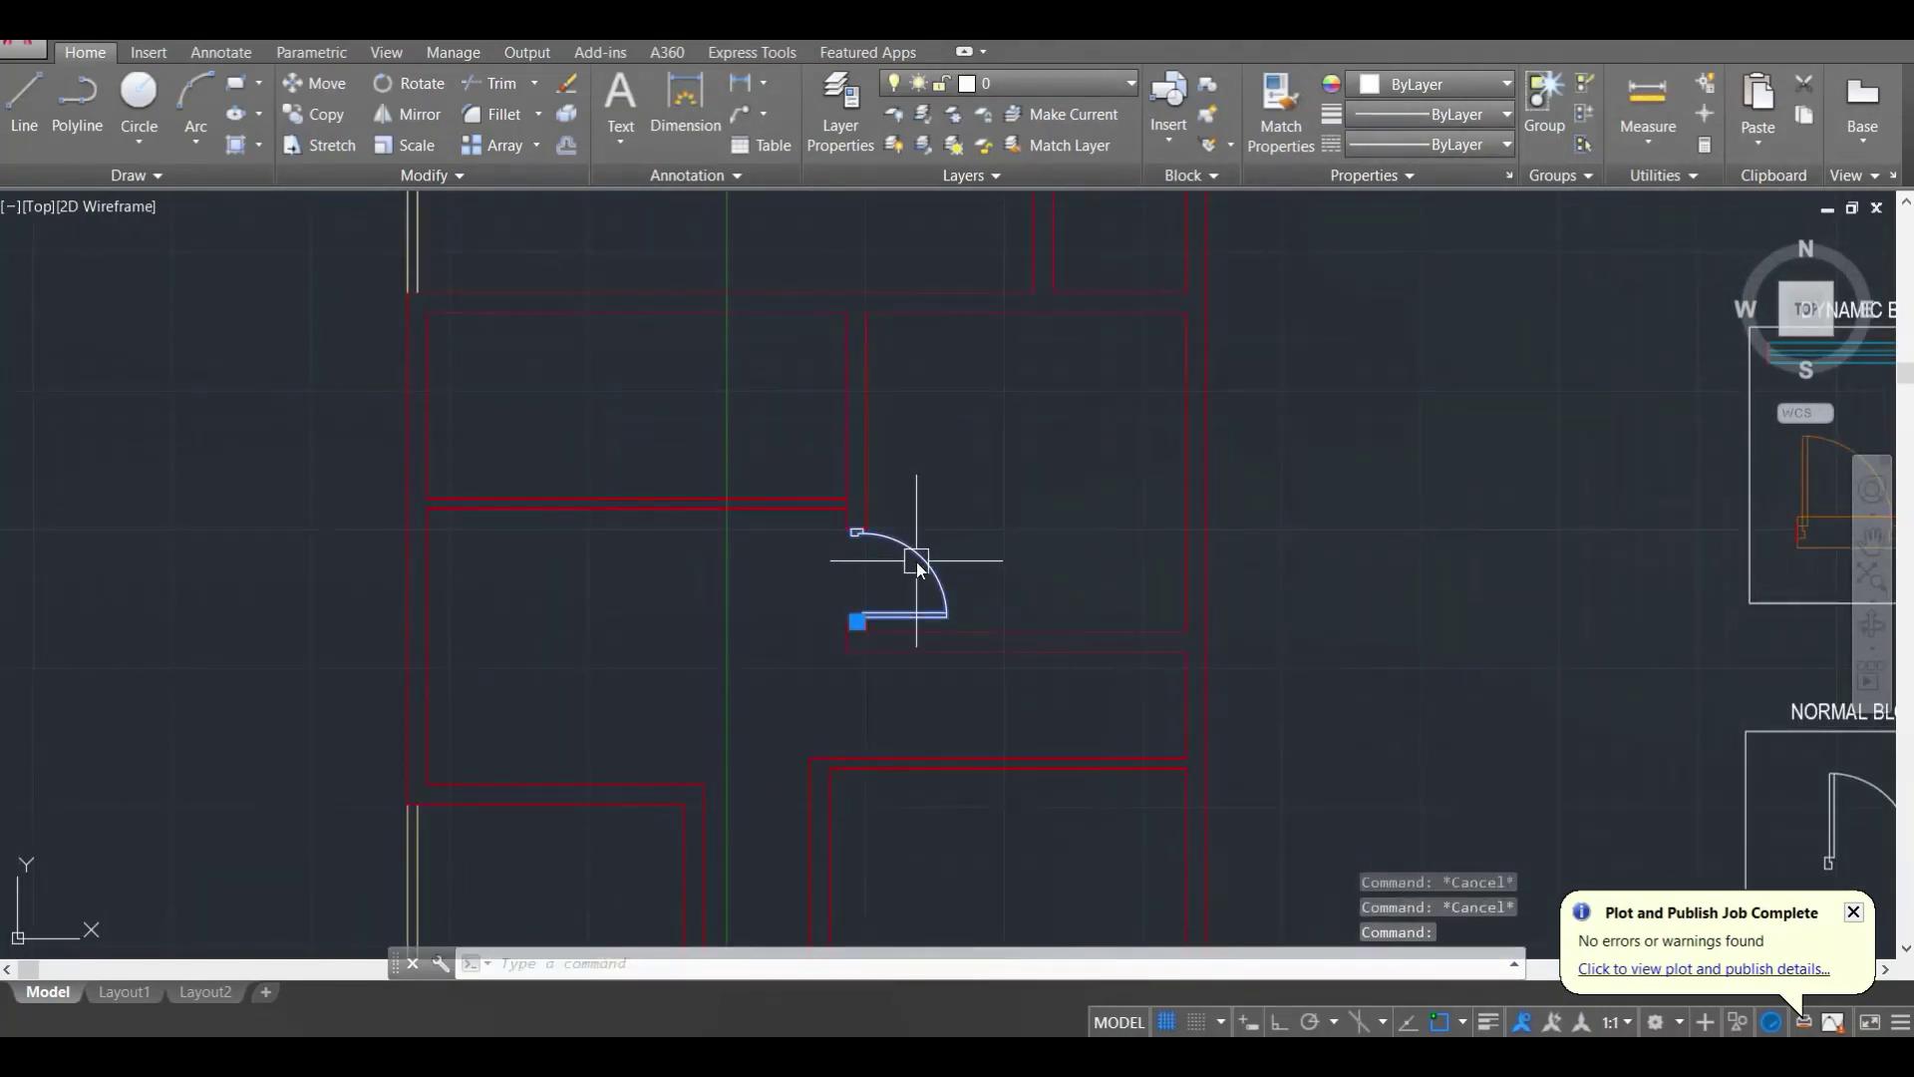
{"action": "left_click", "coordinate": [1127, 89]}
{"action": "left_click", "coordinate": [1039, 321]}
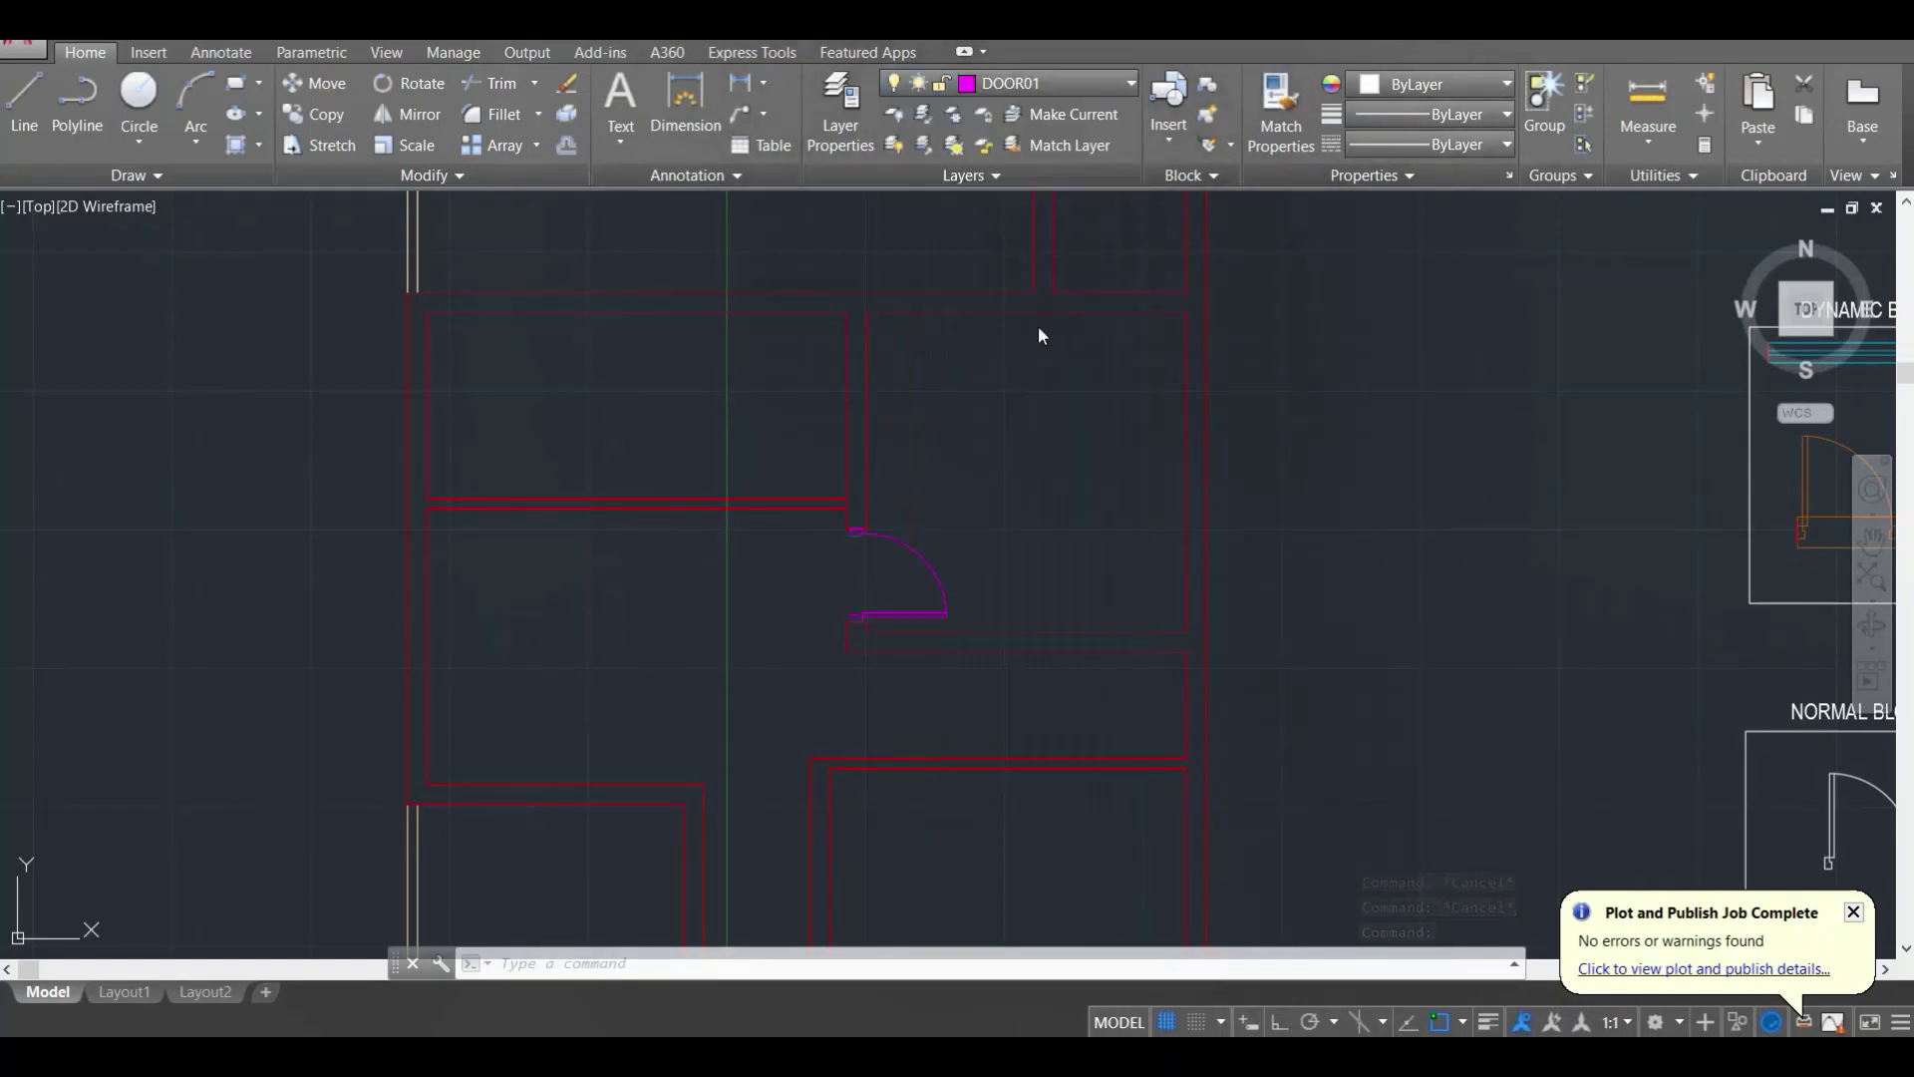
{"action": "key", "text": "Escape"}
{"action": "key", "text": "Escape"}
{"action": "type", "text": "re"}
{"action": "key", "text": "Return"}
{"action": "scroll", "coordinate": [988, 495], "scroll_direction": "down", "scroll_amount": 1}
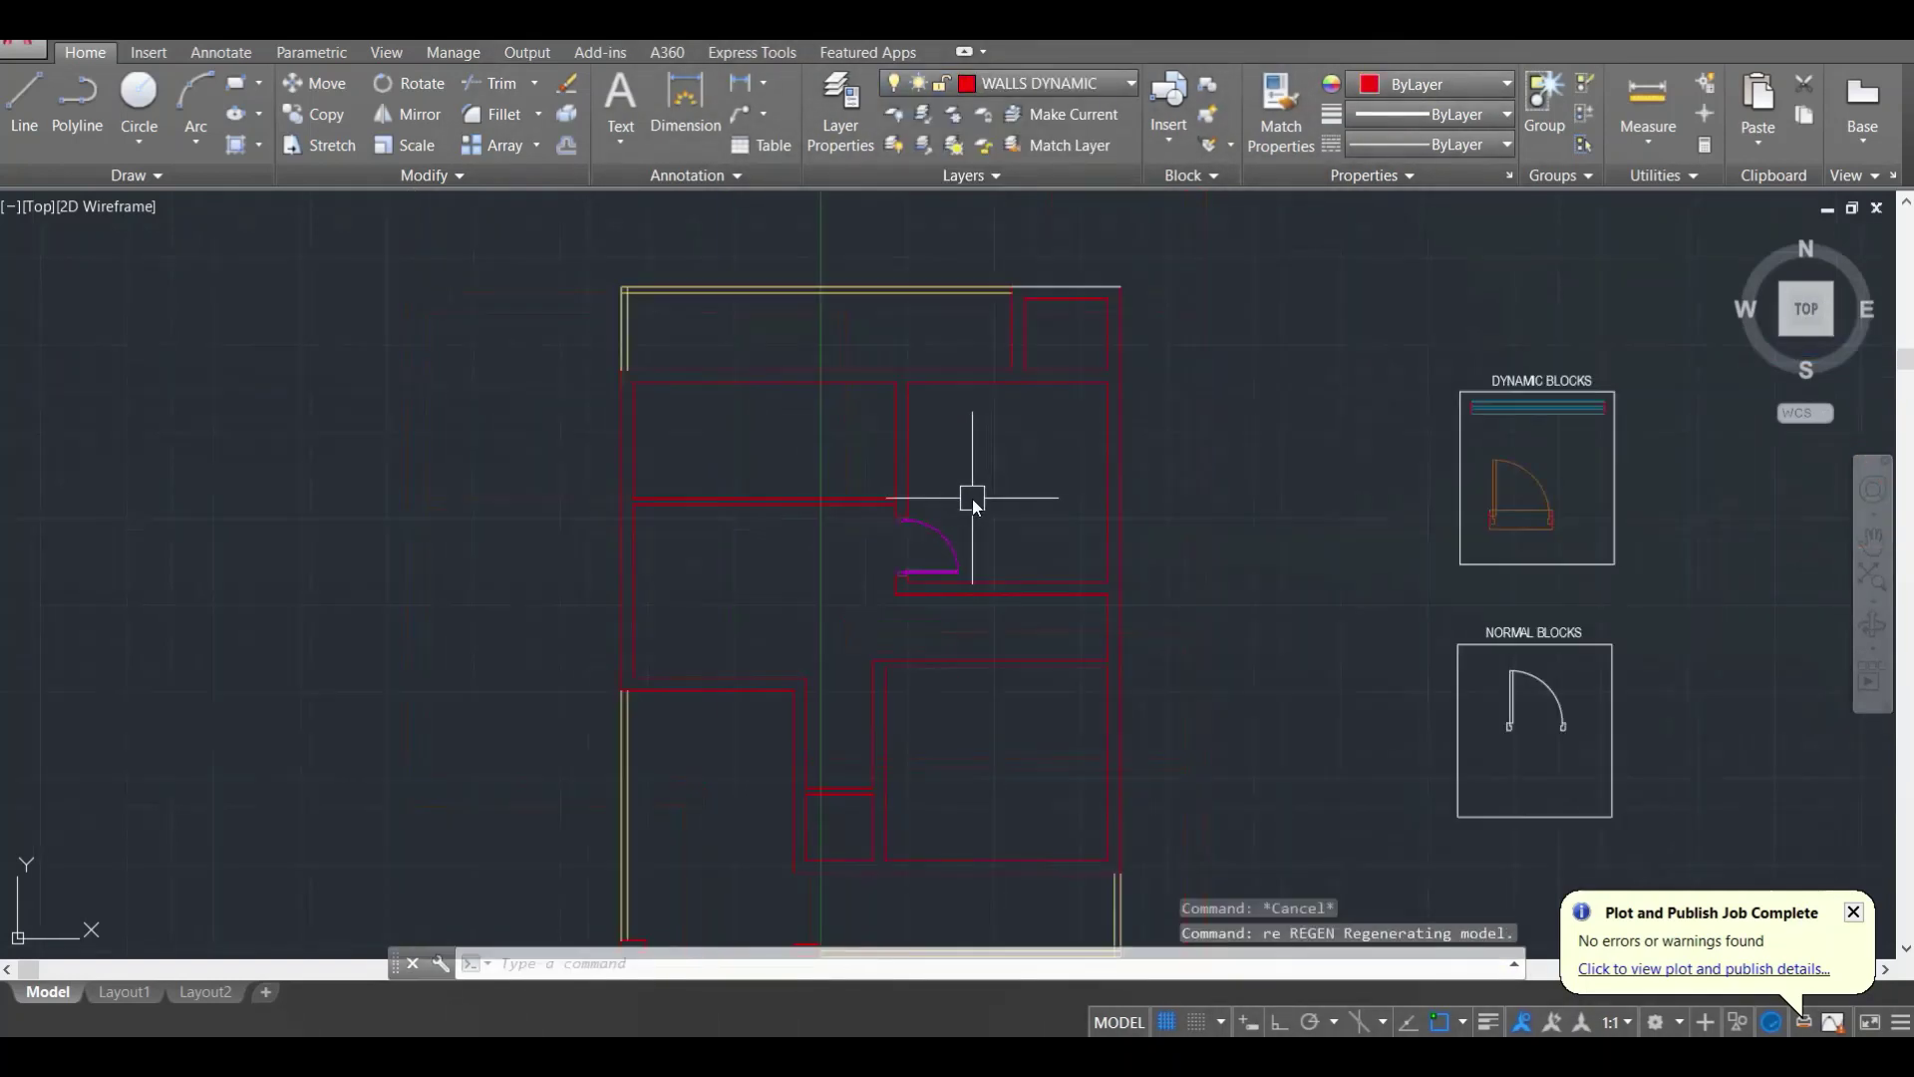
{"action": "mouse_move", "coordinate": [947, 596]}
{"action": "middle_mouse_down"}
{"action": "mouse_move", "coordinate": [915, 451]}
{"action": "mouse_move", "coordinate": [955, 438]}
{"action": "middle_mouse_up"}
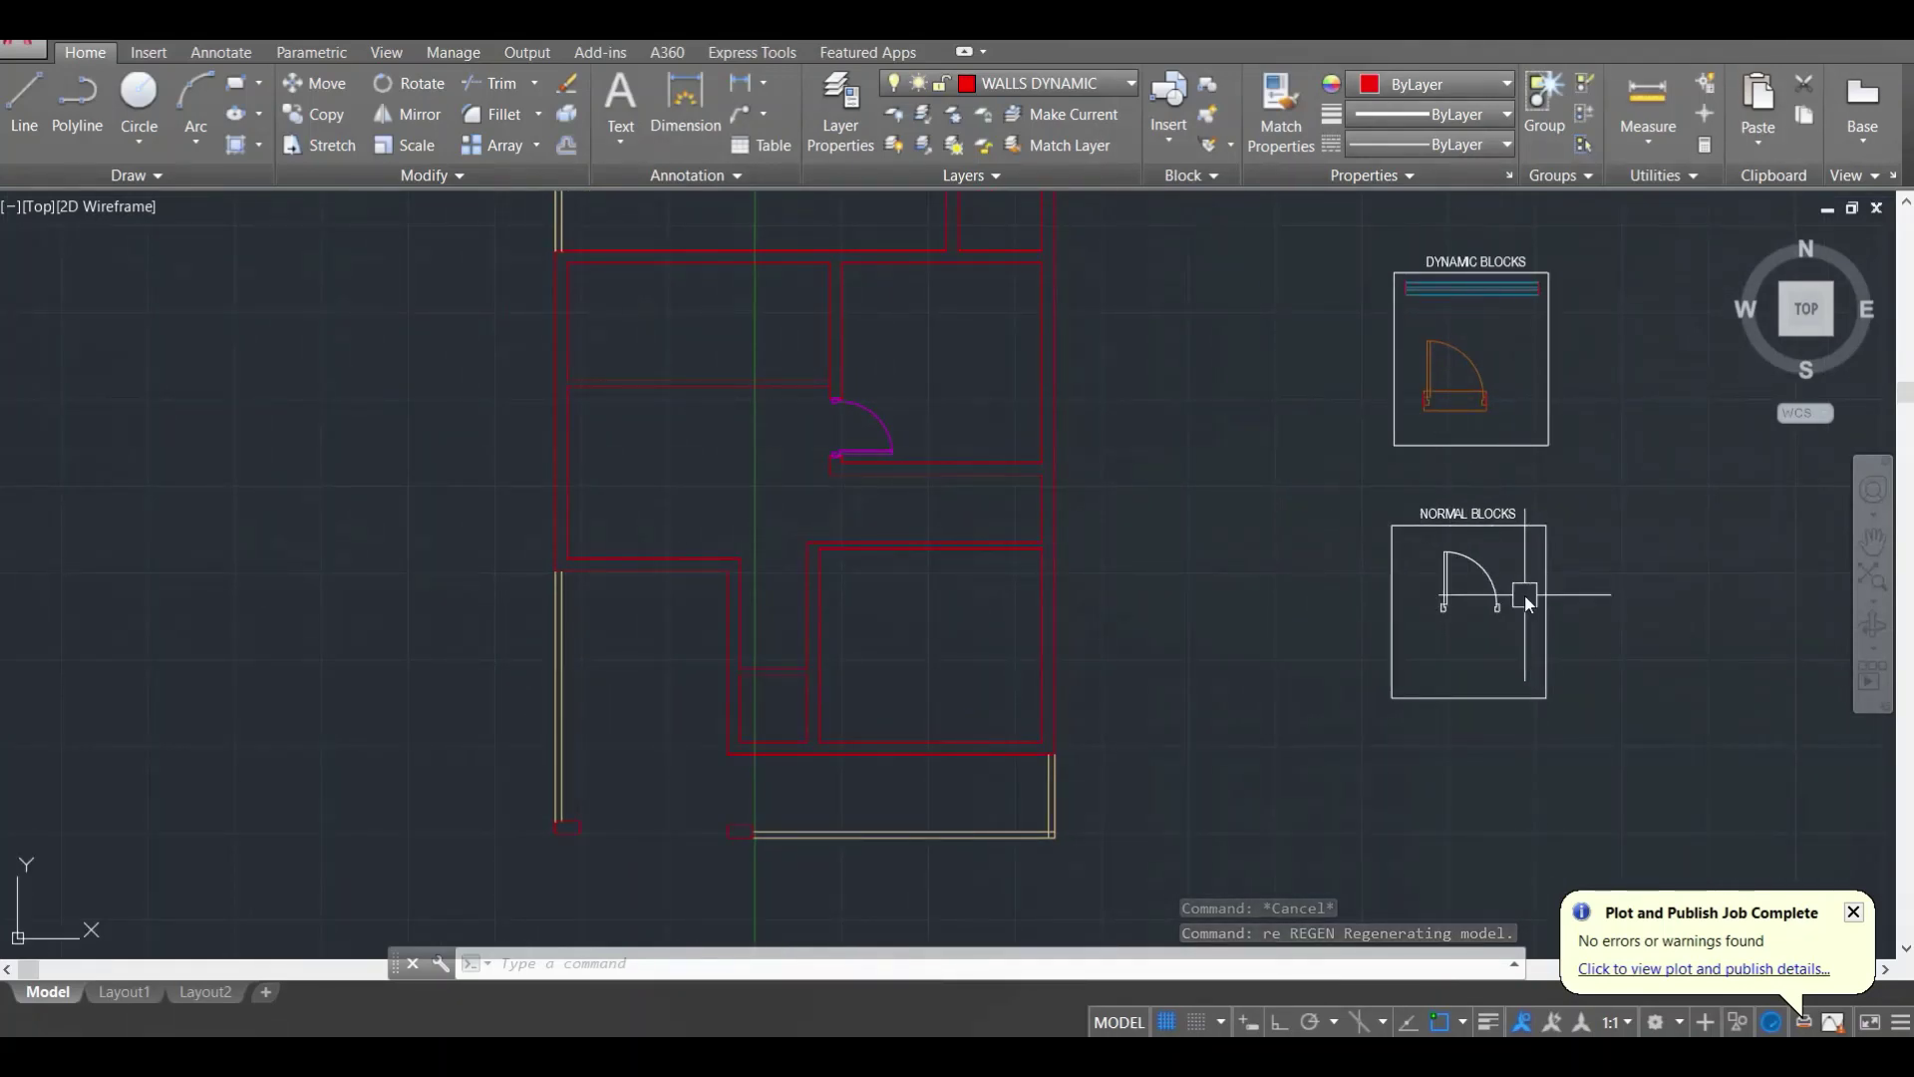
{"action": "type", "text": "re"}
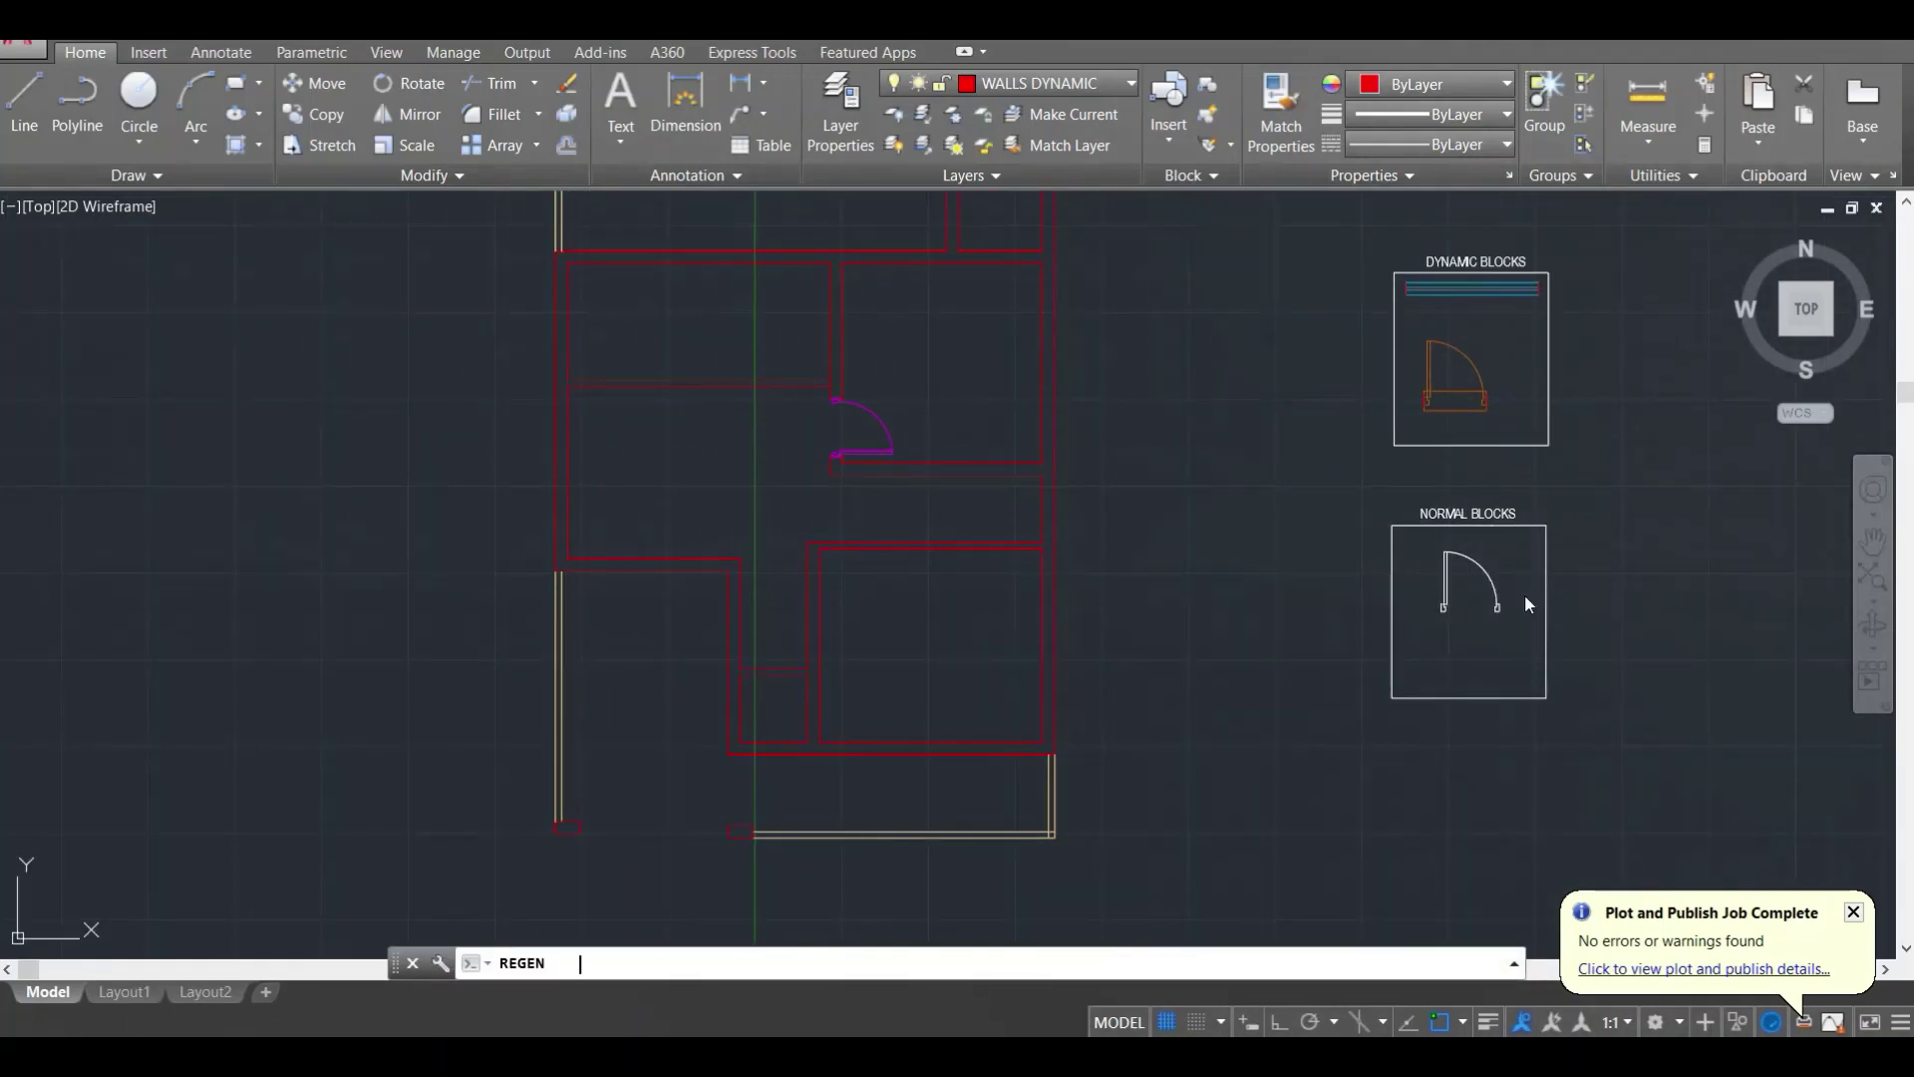
{"action": "key", "text": "Return"}
{"action": "middle_click_drag", "start_coordinate": [1223, 345], "coordinate": [1211, 375]}
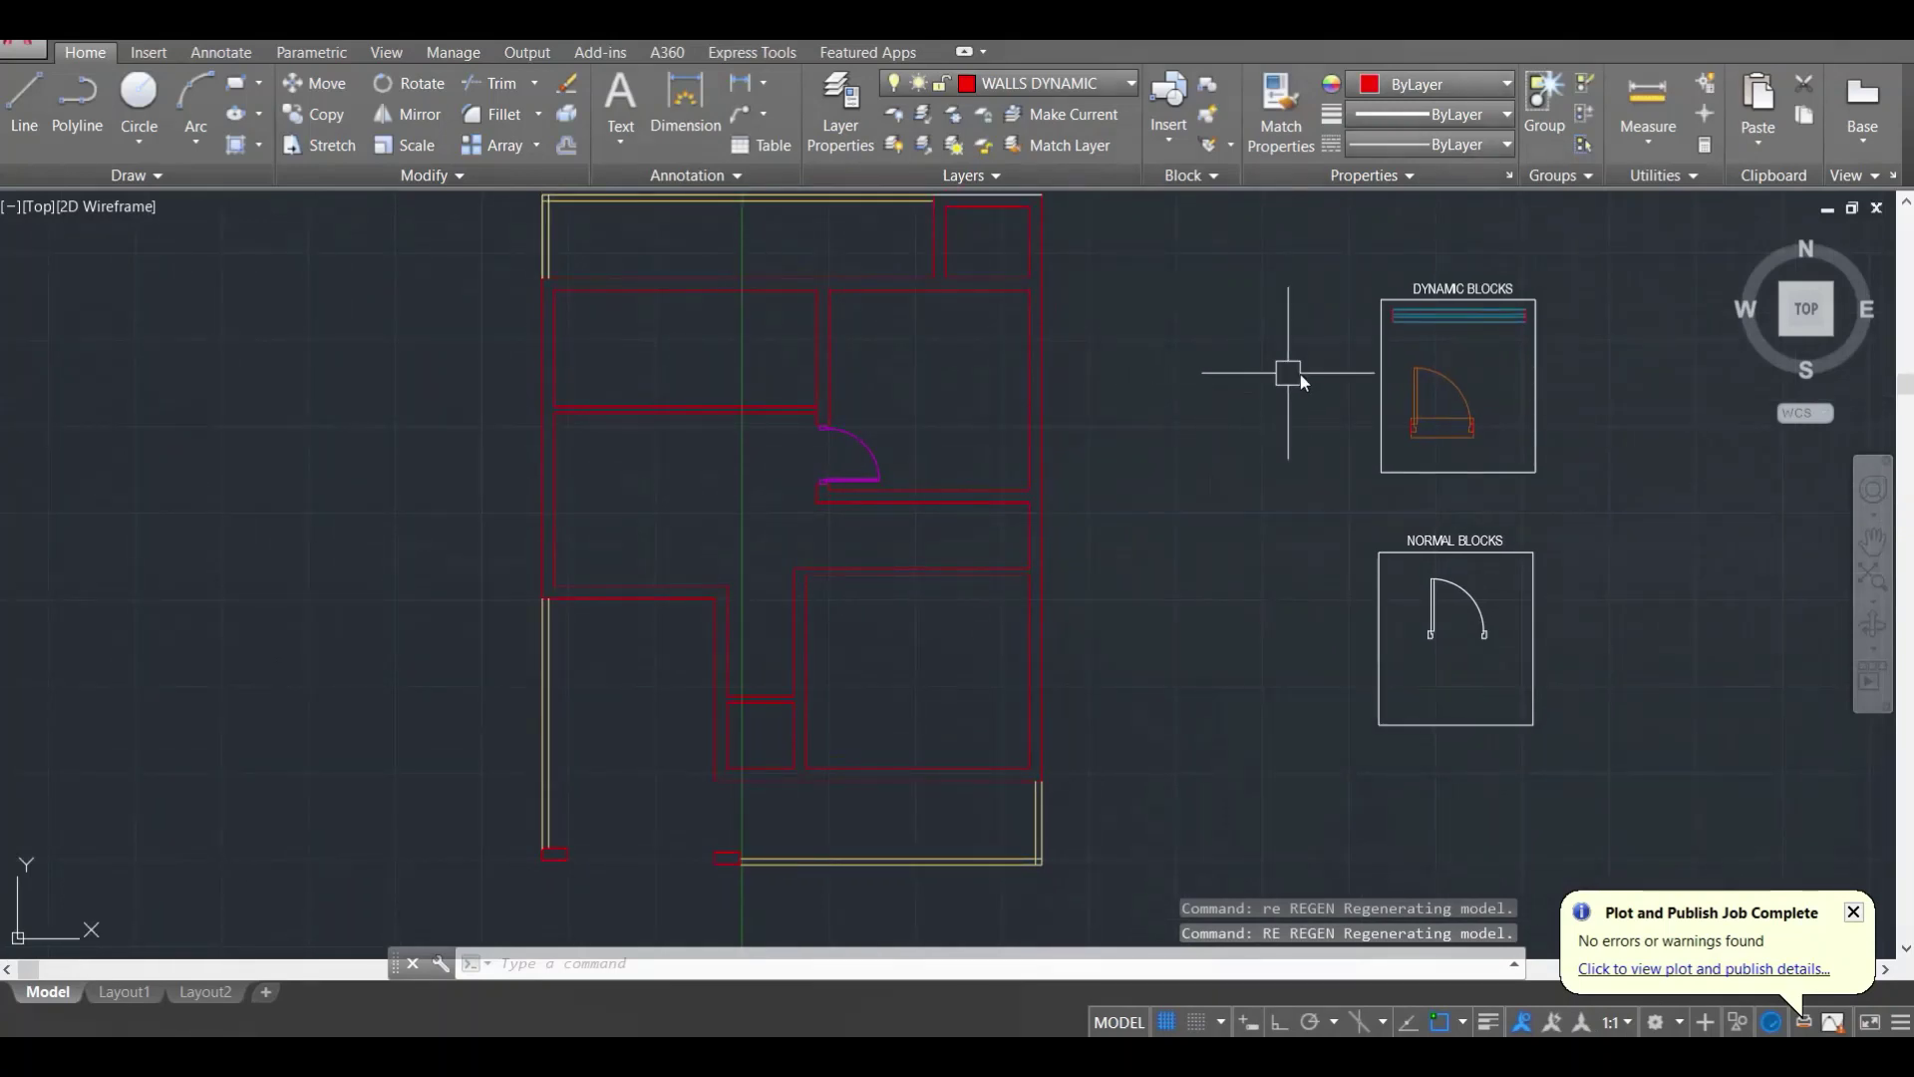
{"action": "scroll", "coordinate": [1441, 376], "scroll_direction": "up", "scroll_amount": 2}
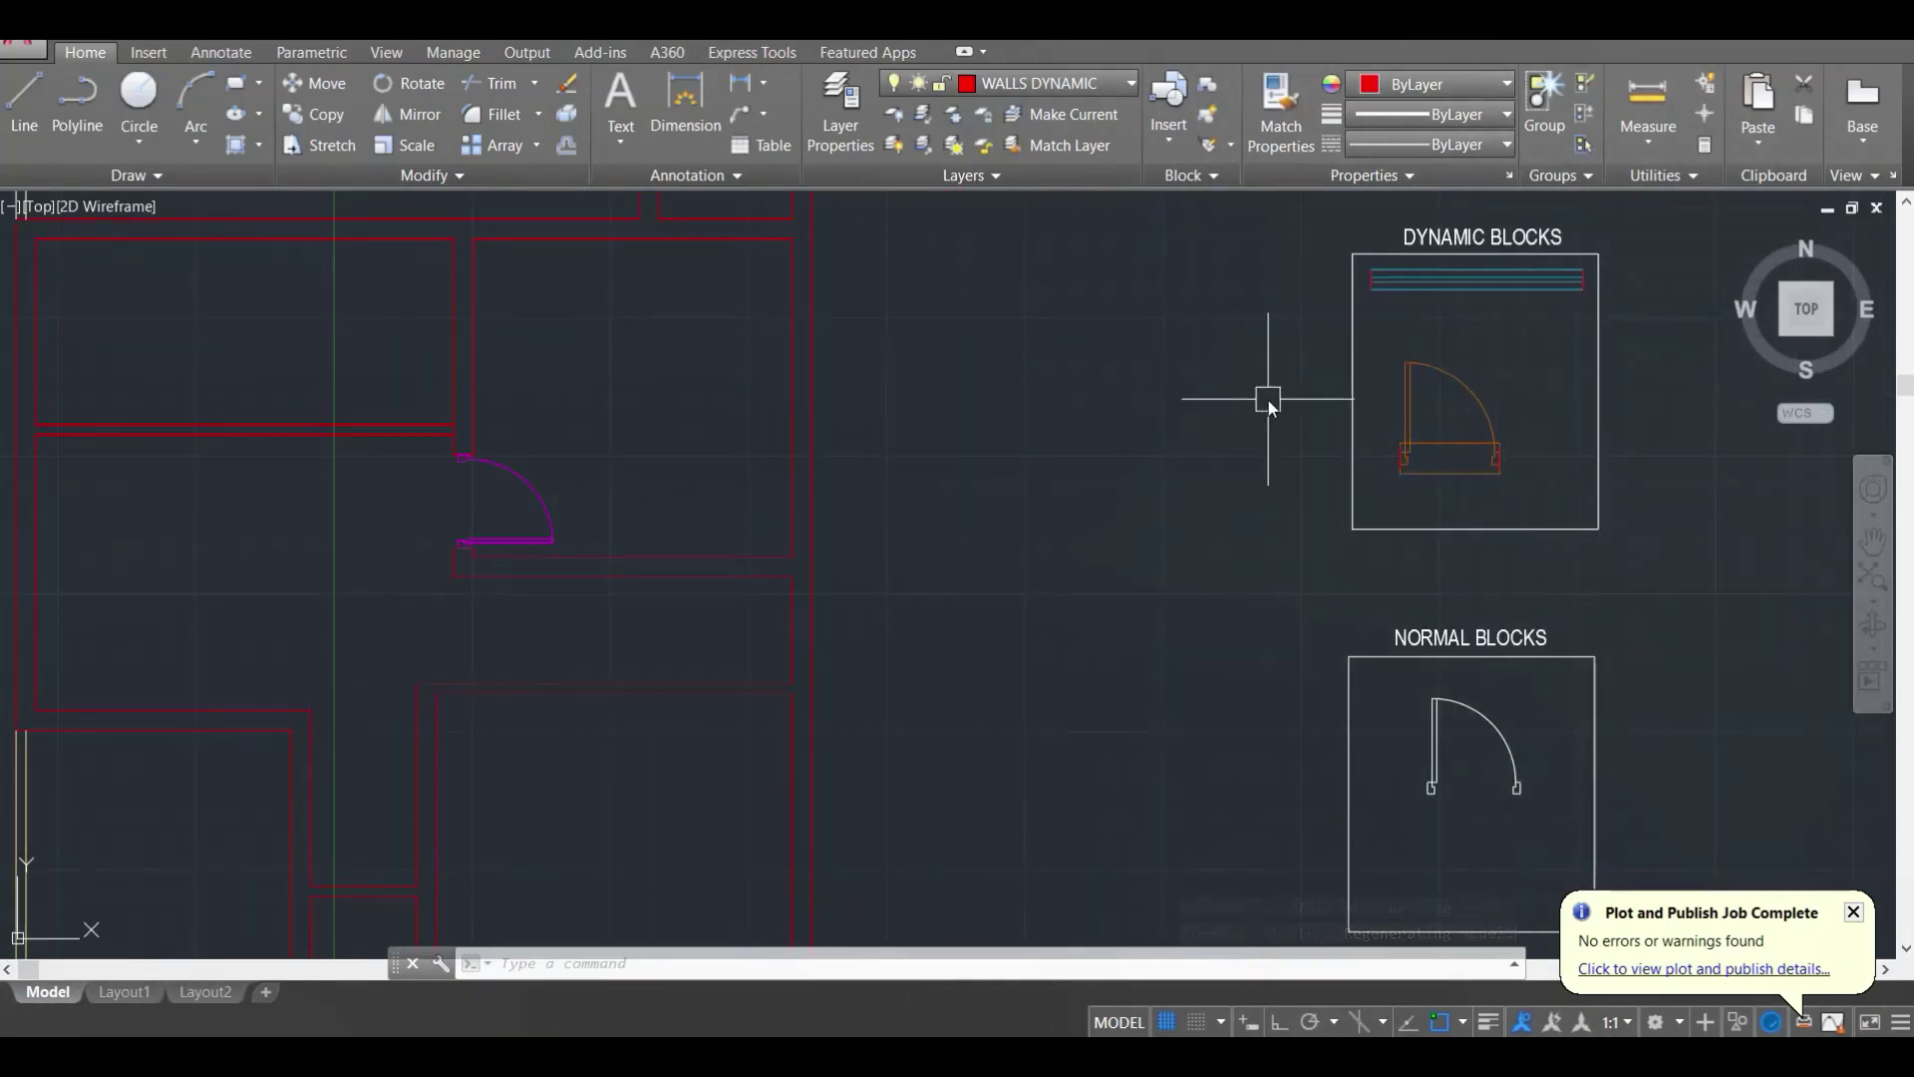
{"action": "key", "text": "Escape"}
{"action": "type", "text": "re"}
{"action": "key", "text": "Return"}
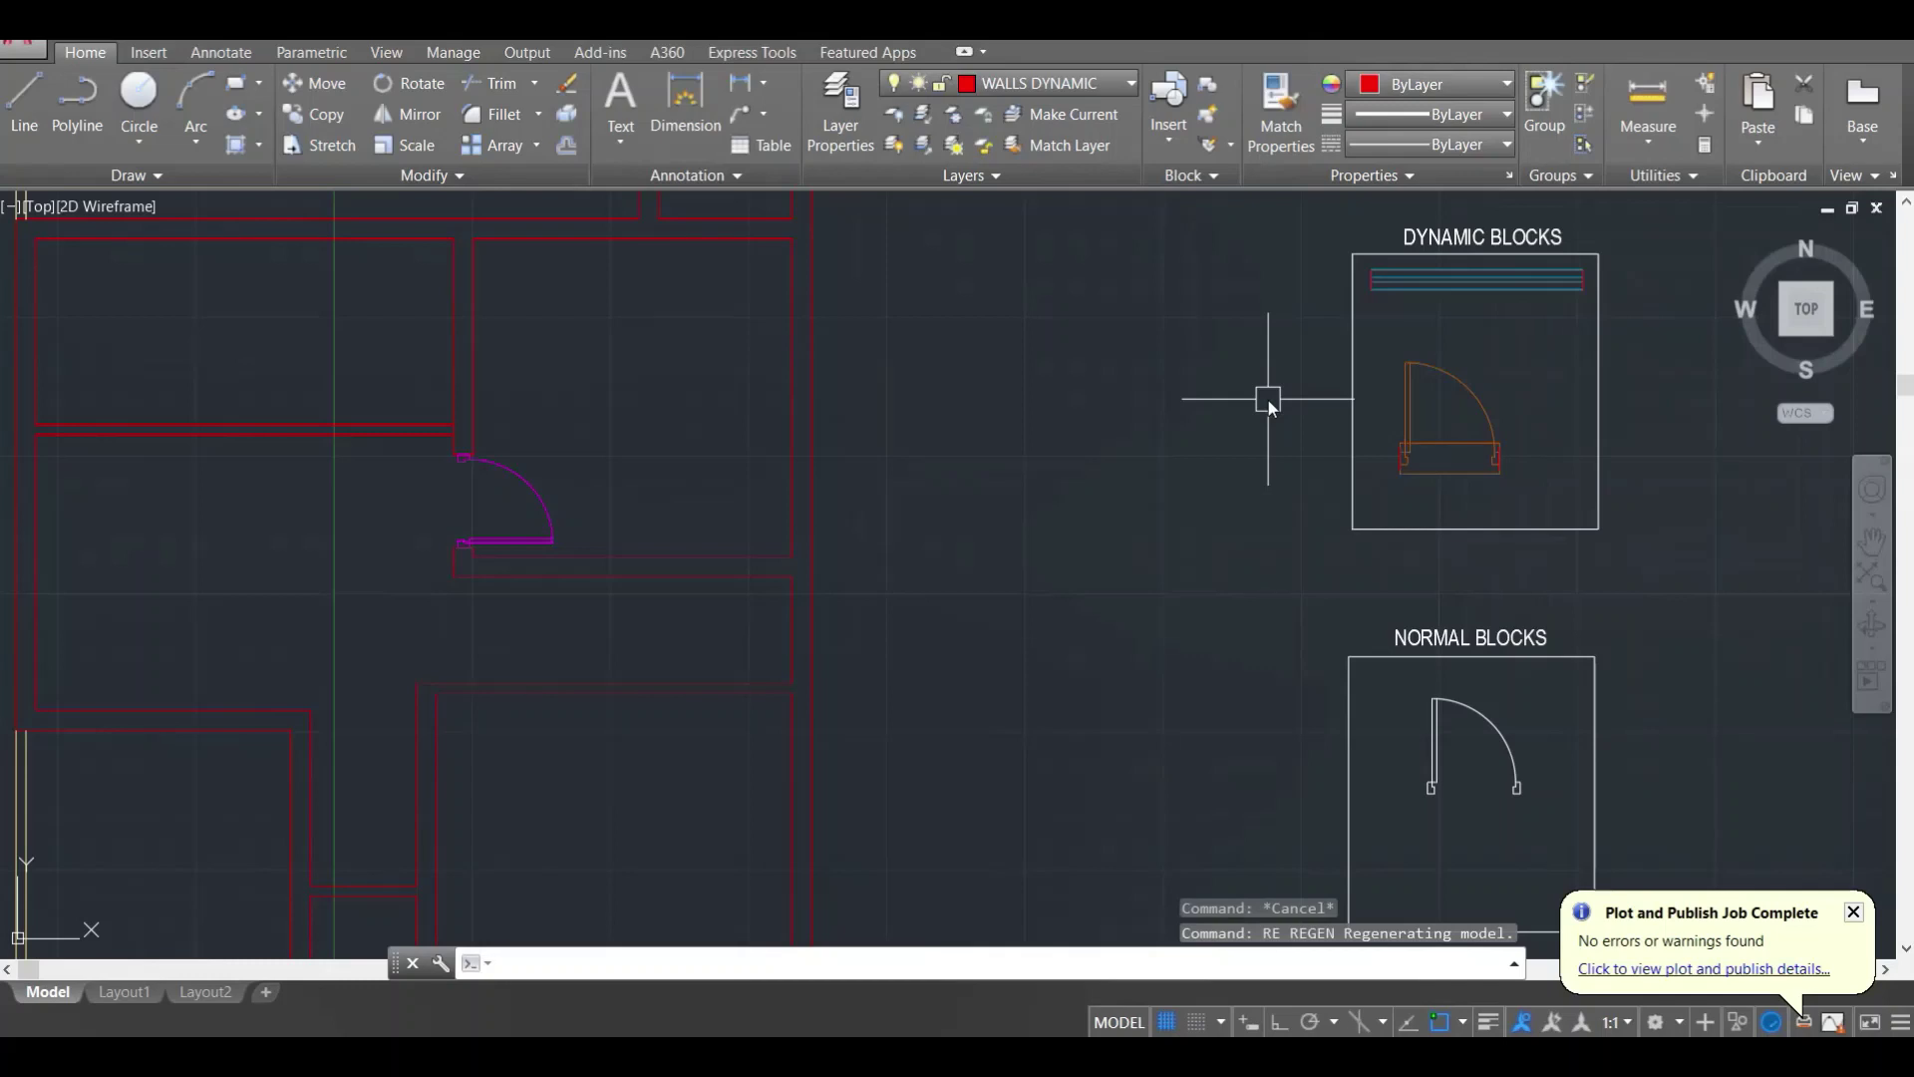
Step: Copy the orange door from the DYNAMIC BLOCKS frame into the lower-right room, beside its left wall
{"action": "left_click", "coordinate": [1420, 436]}
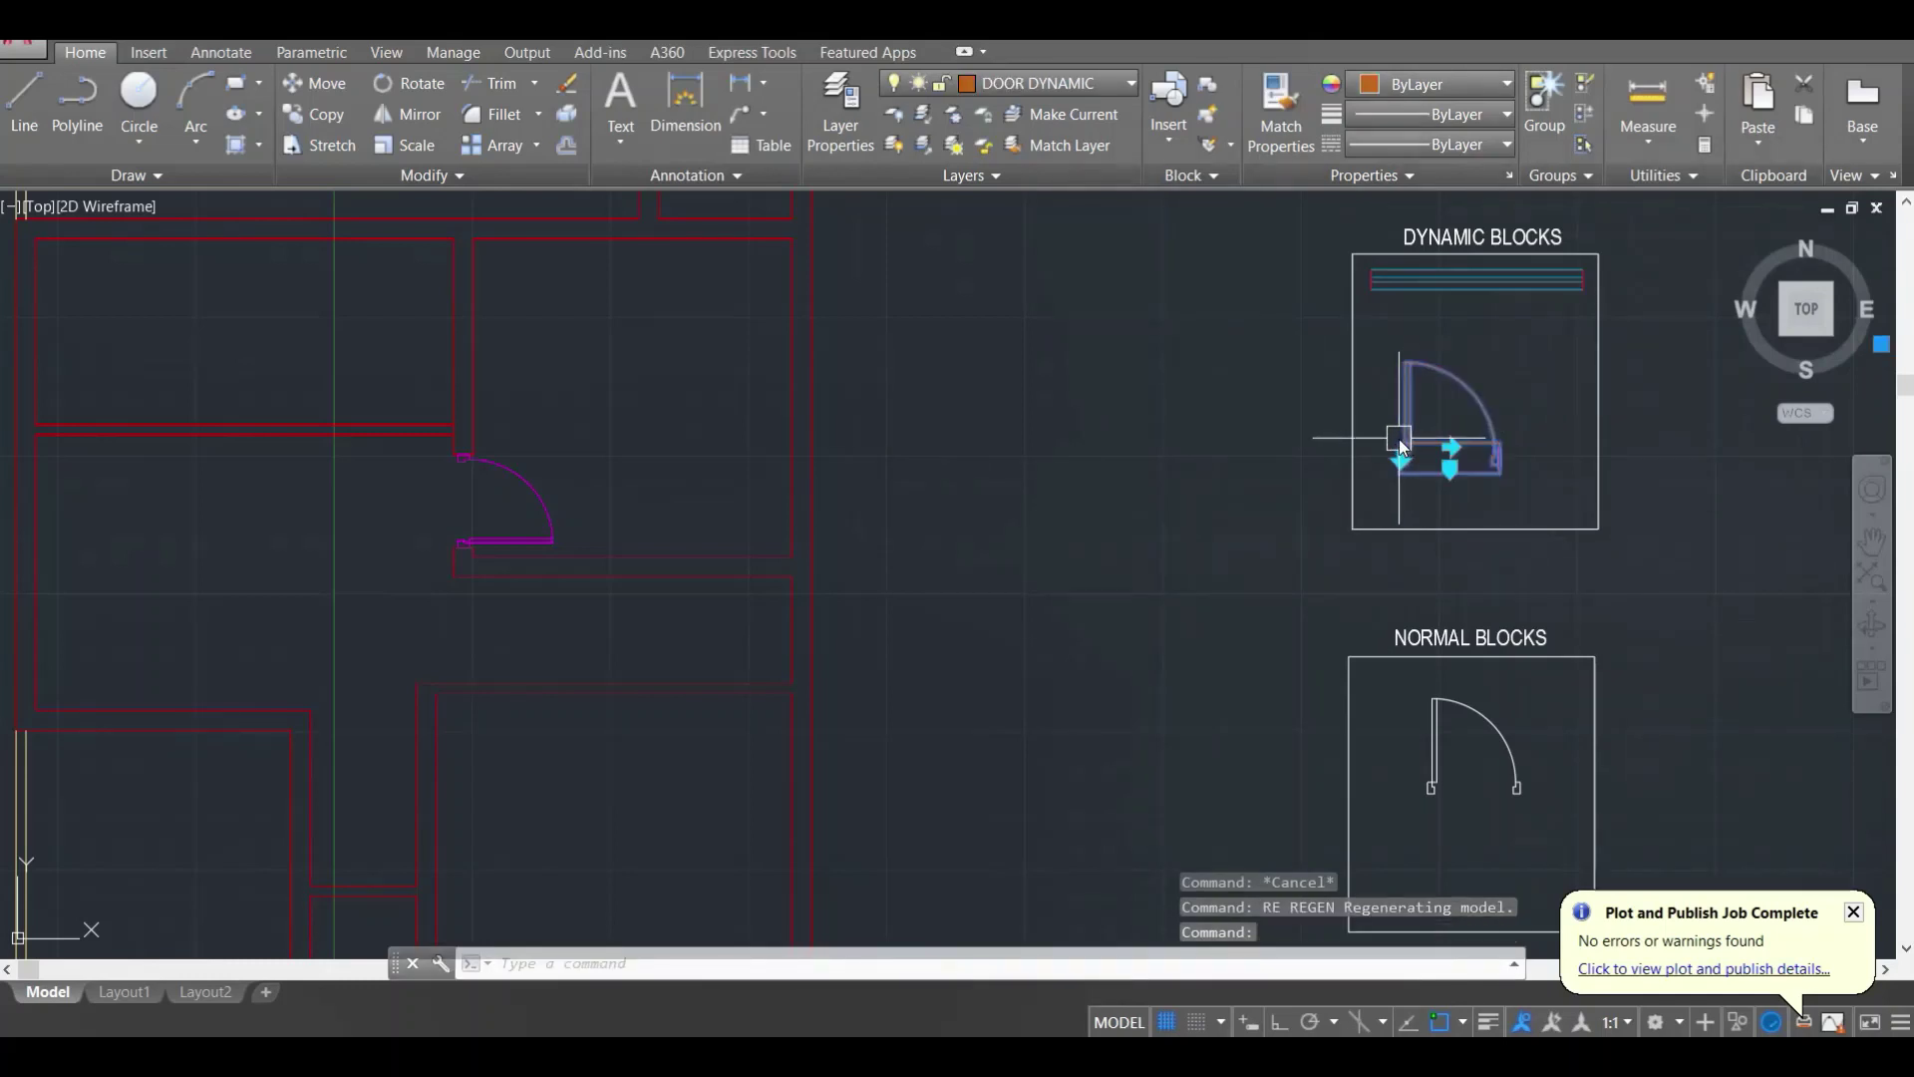
{"action": "type", "text": "co"}
{"action": "key", "text": "Return"}
{"action": "left_click", "coordinate": [1448, 447]}
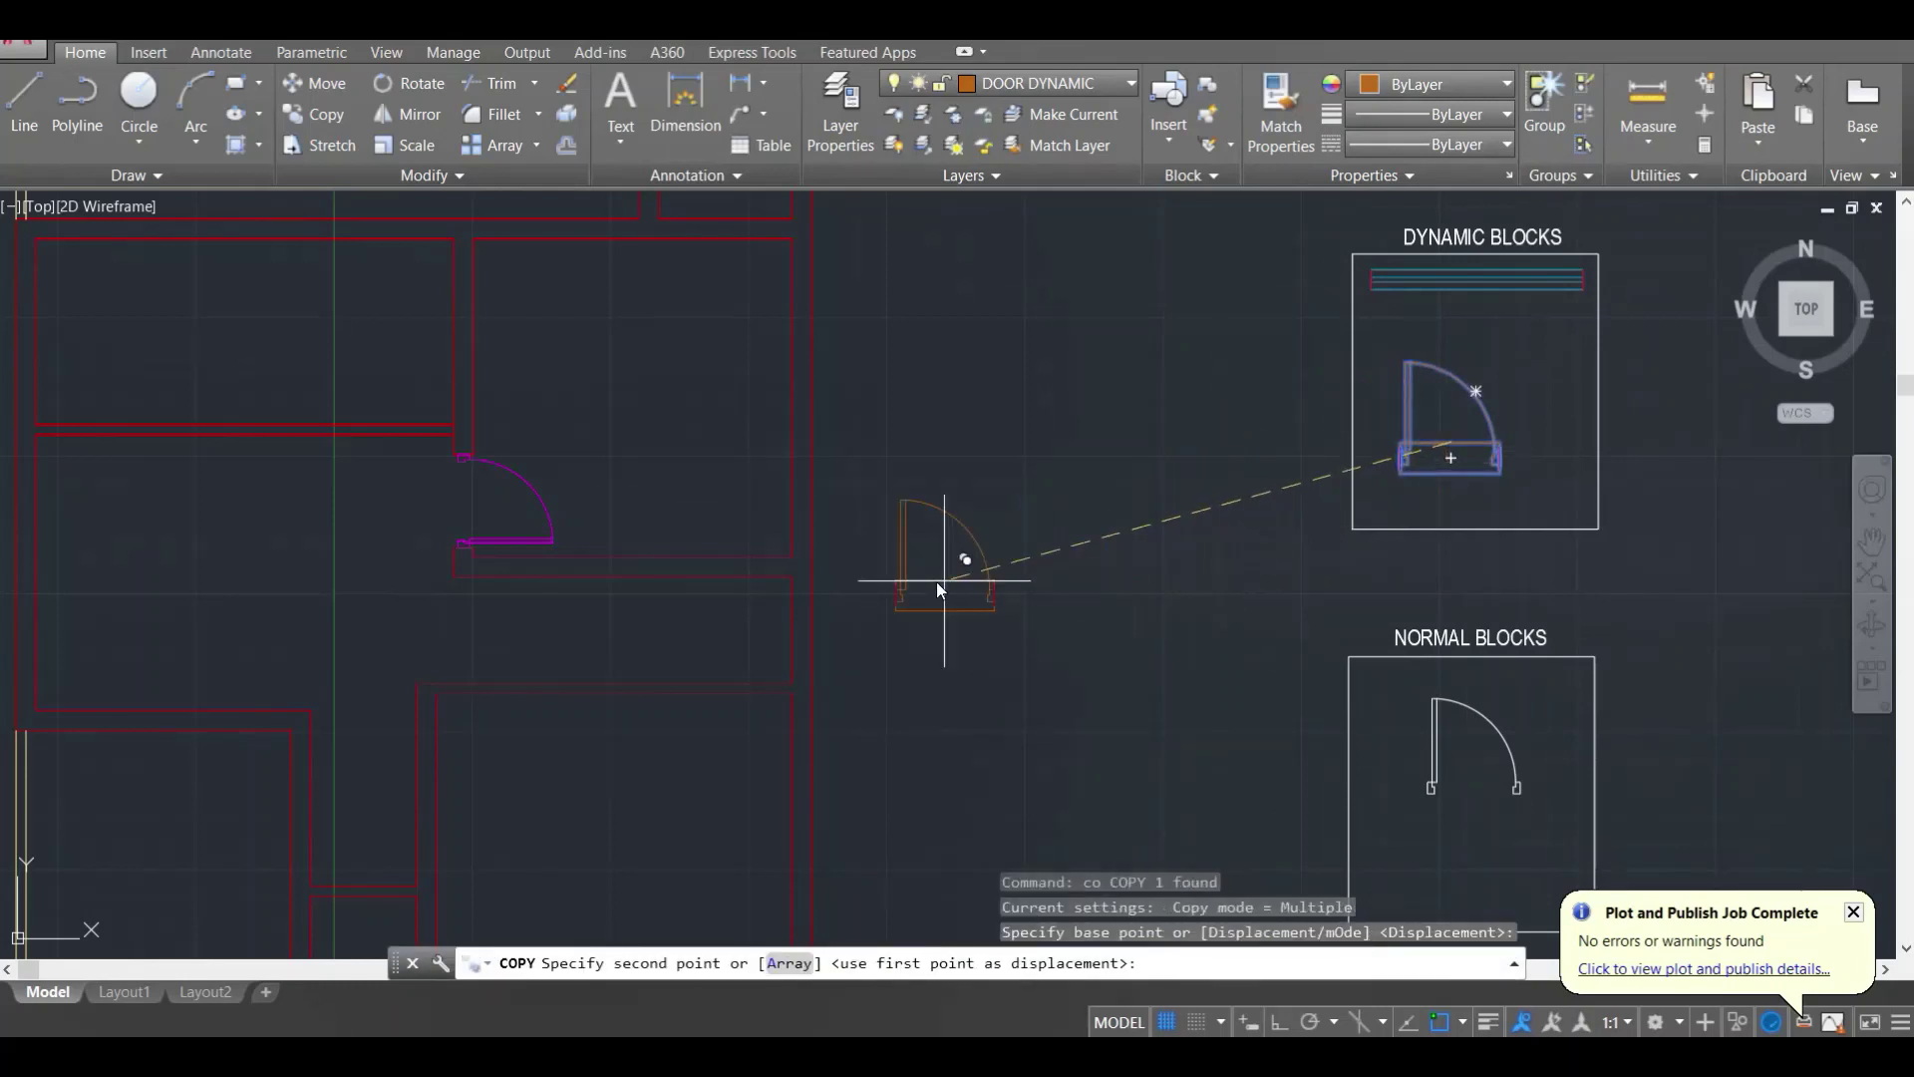
{"action": "scroll", "coordinate": [997, 558], "scroll_direction": "up", "scroll_amount": 4}
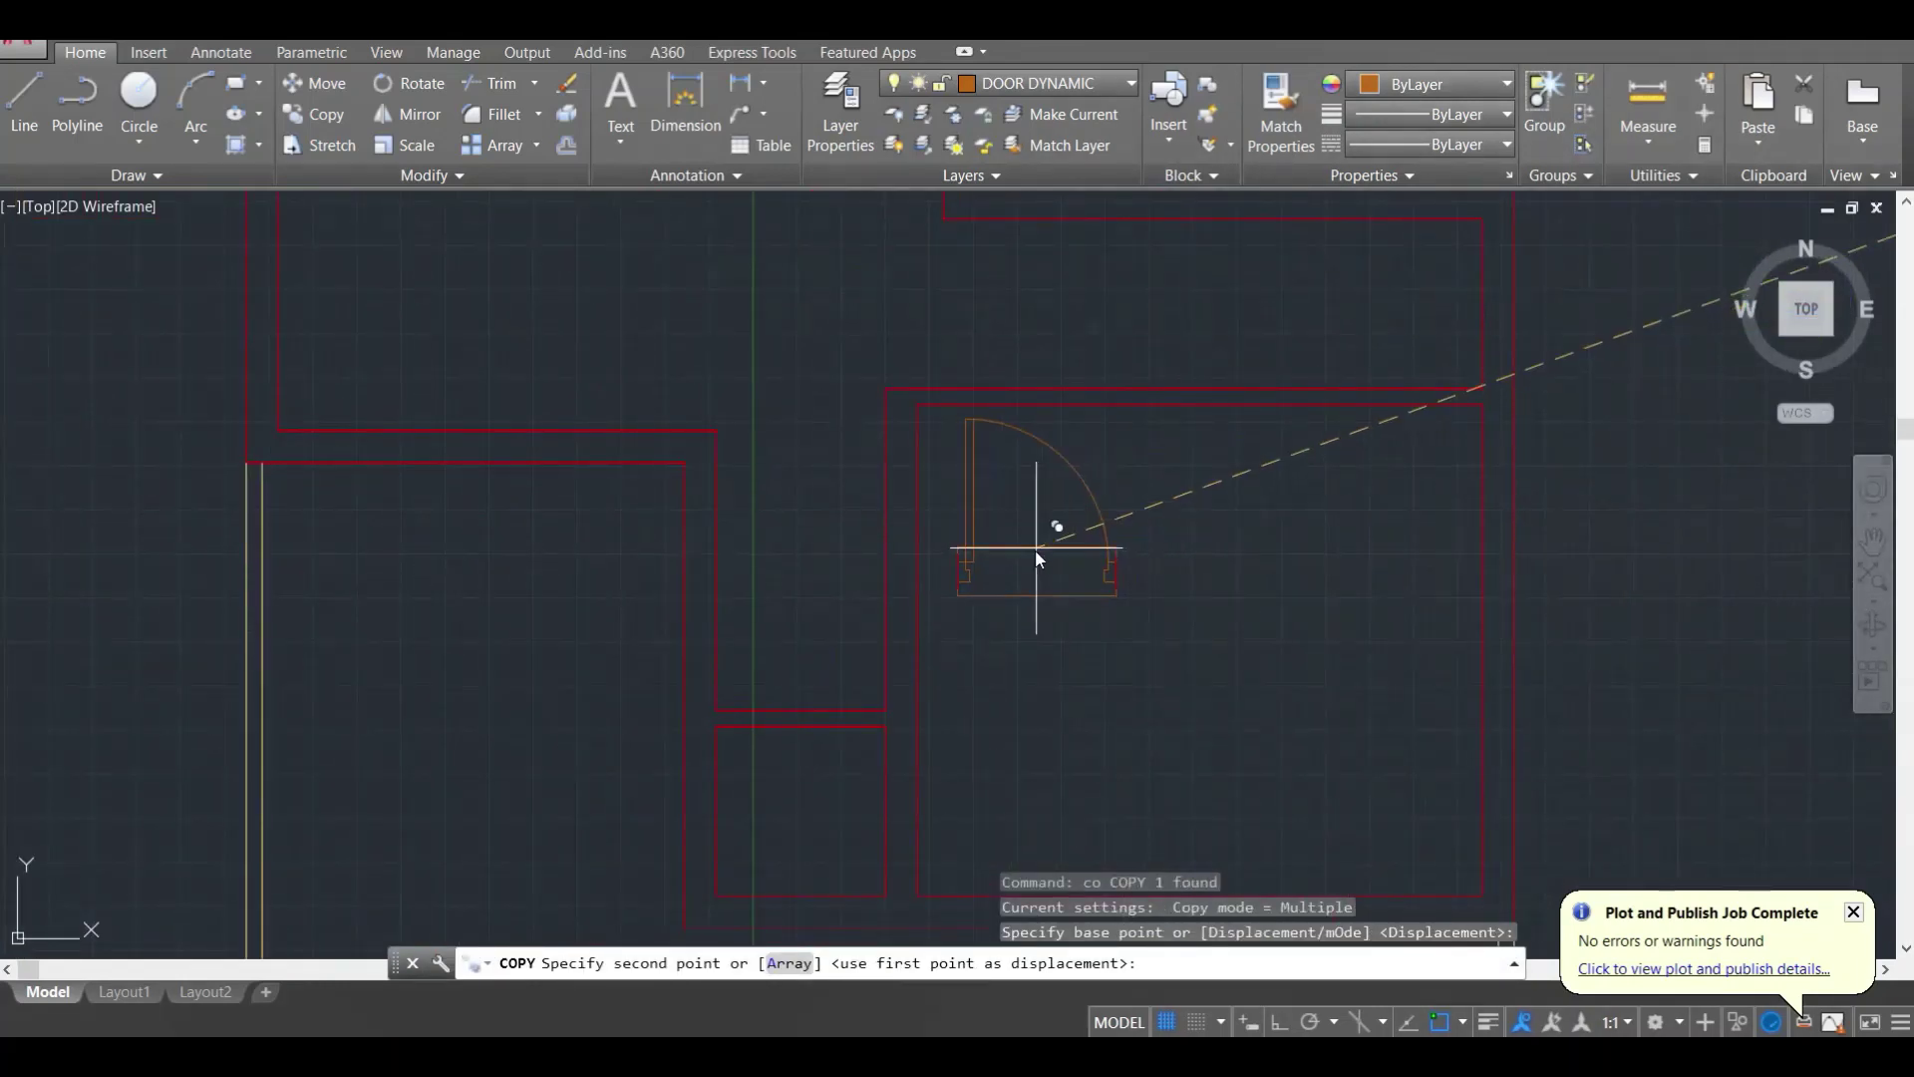
{"action": "left_click", "coordinate": [1031, 548]}
{"action": "key", "text": "Escape"}
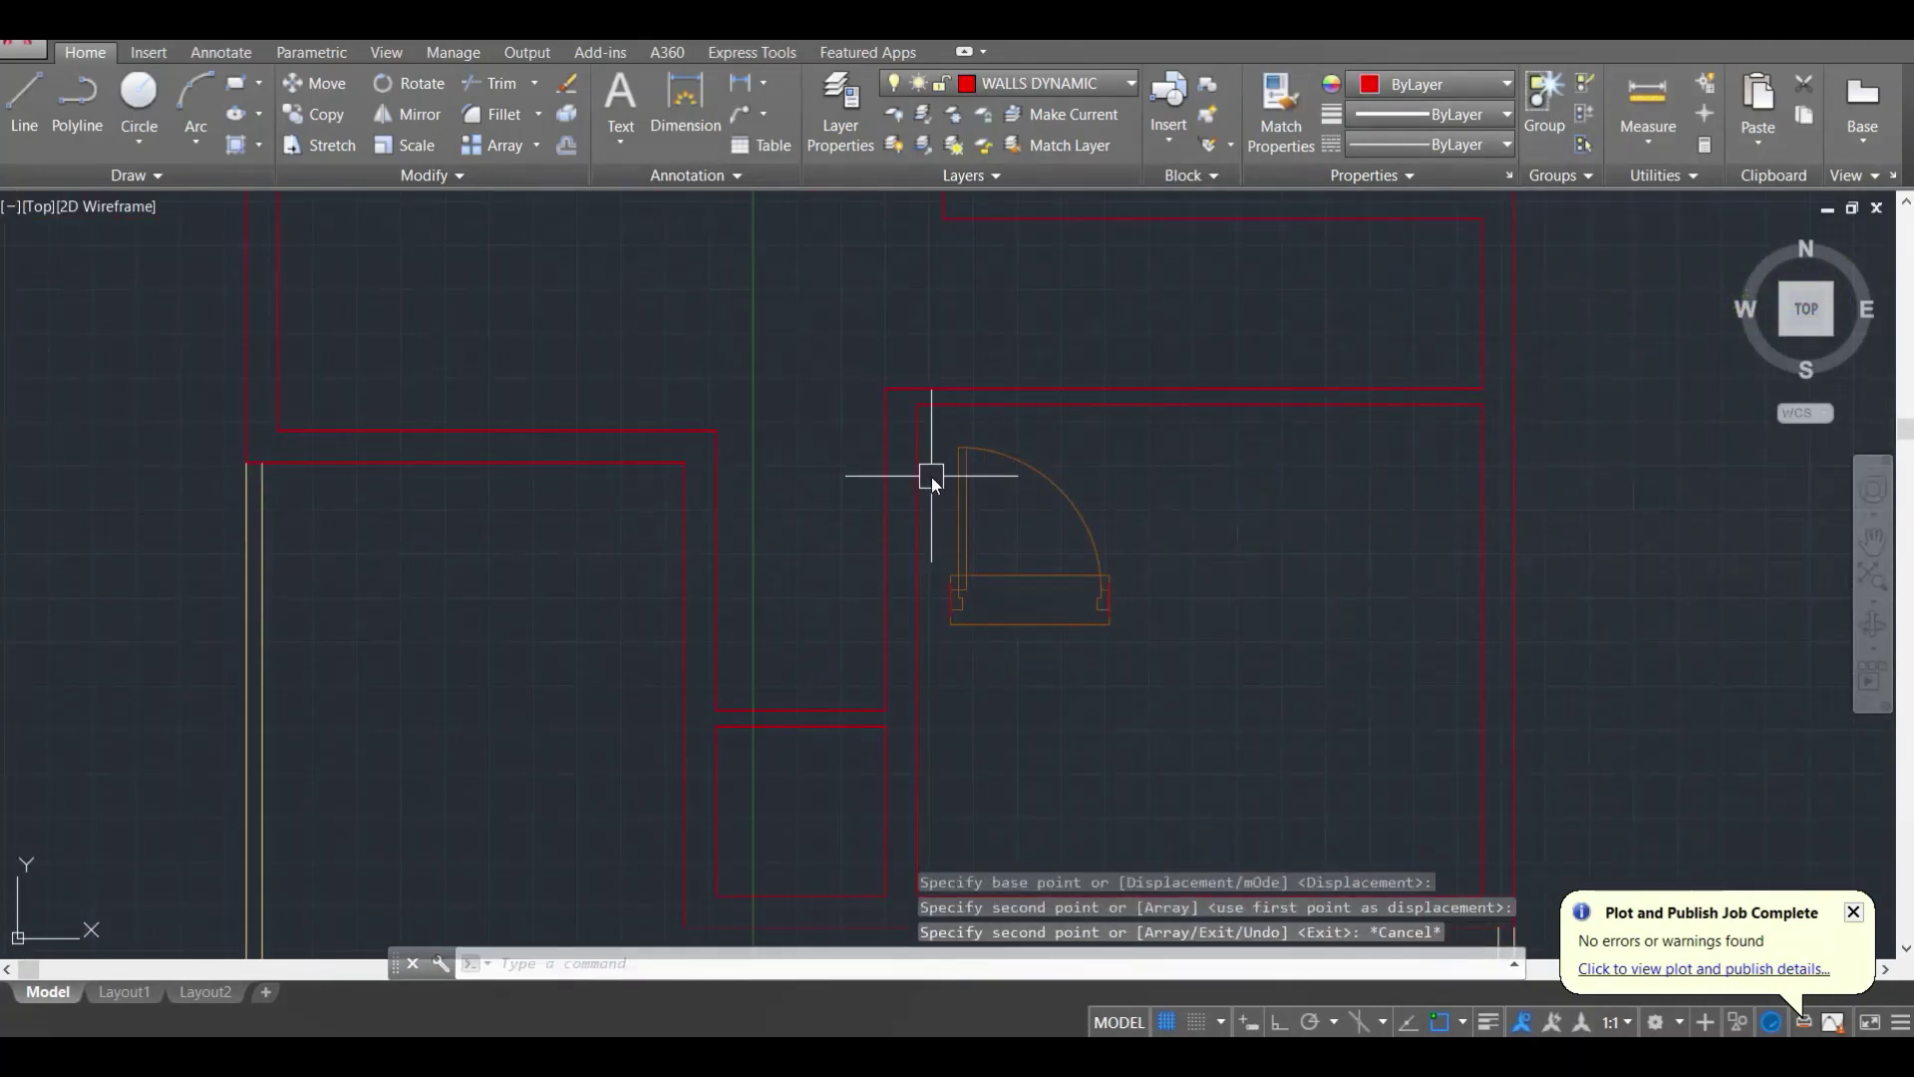
Step: Use the dynamic door's alignment grip to place it on the lower-right room's left wall, opening into the room
{"action": "left_click", "coordinate": [963, 468]}
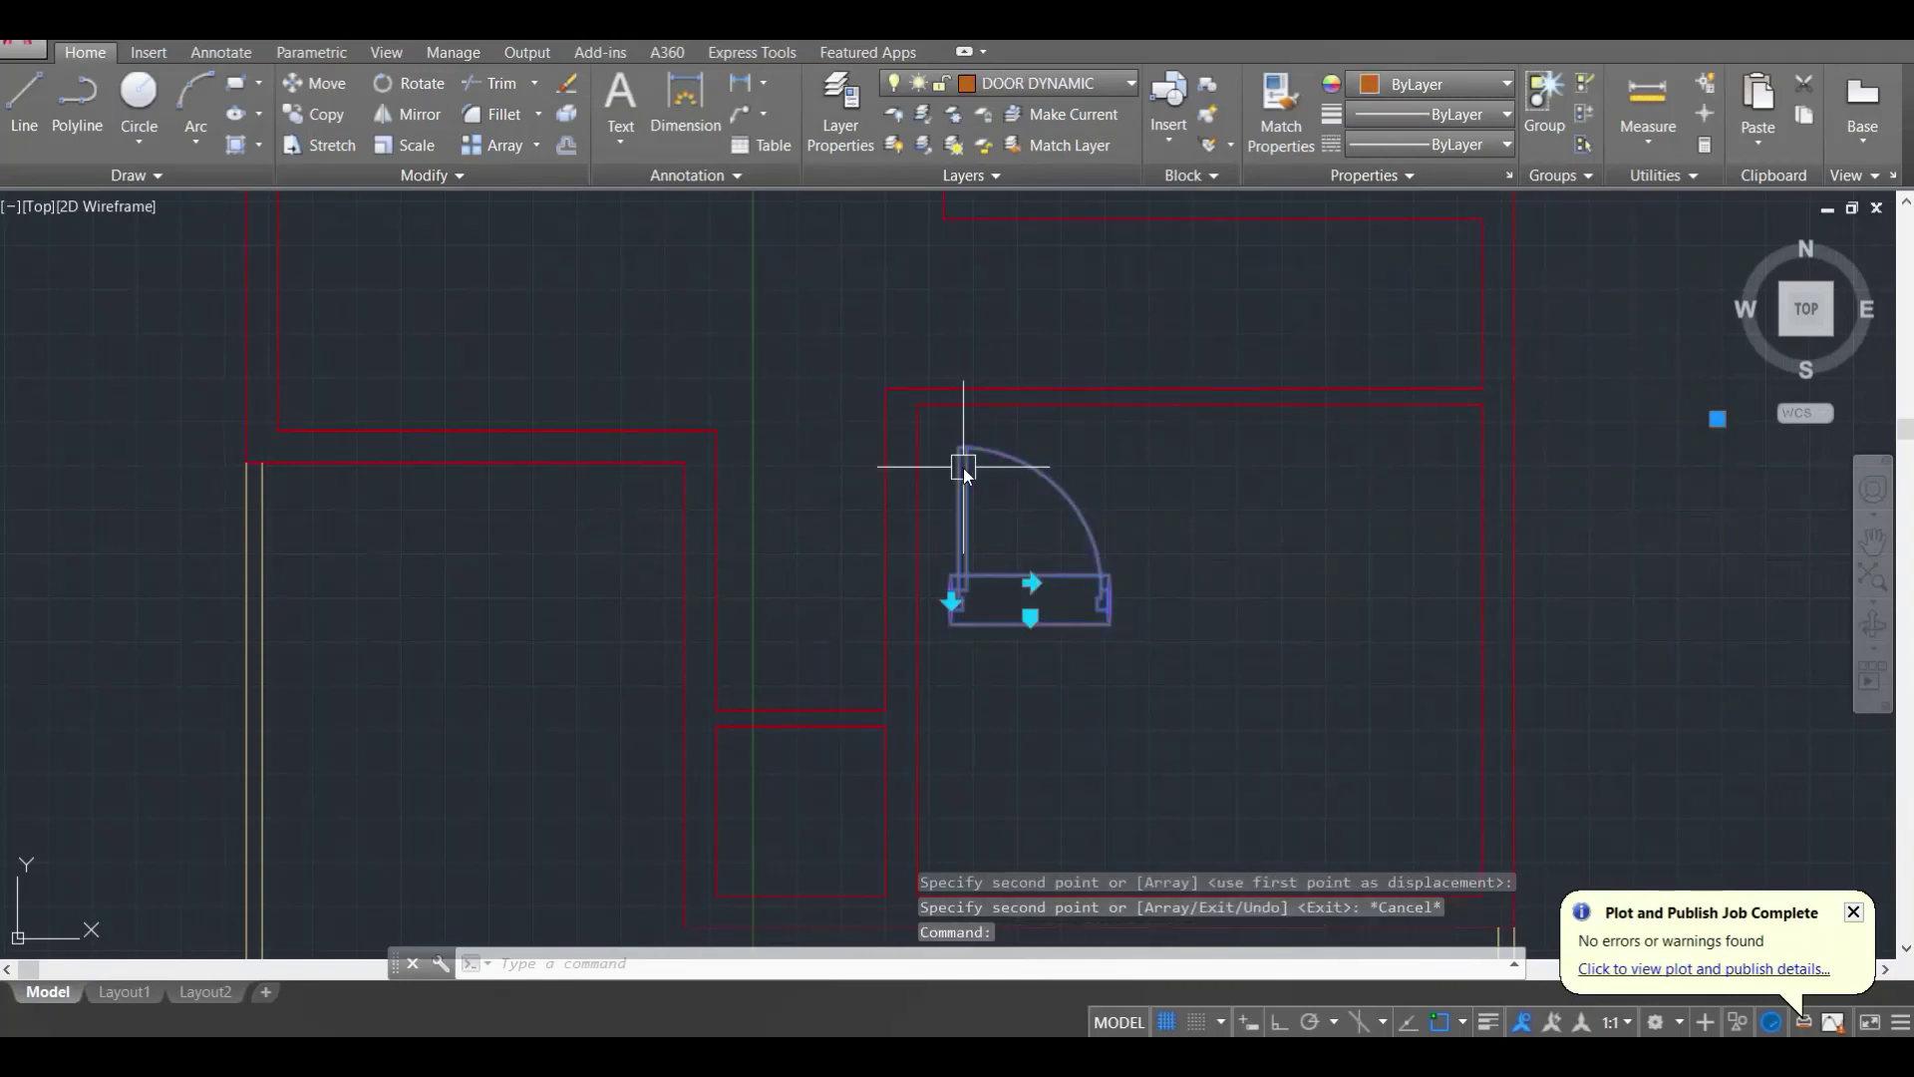
{"action": "left_click", "coordinate": [1030, 617]}
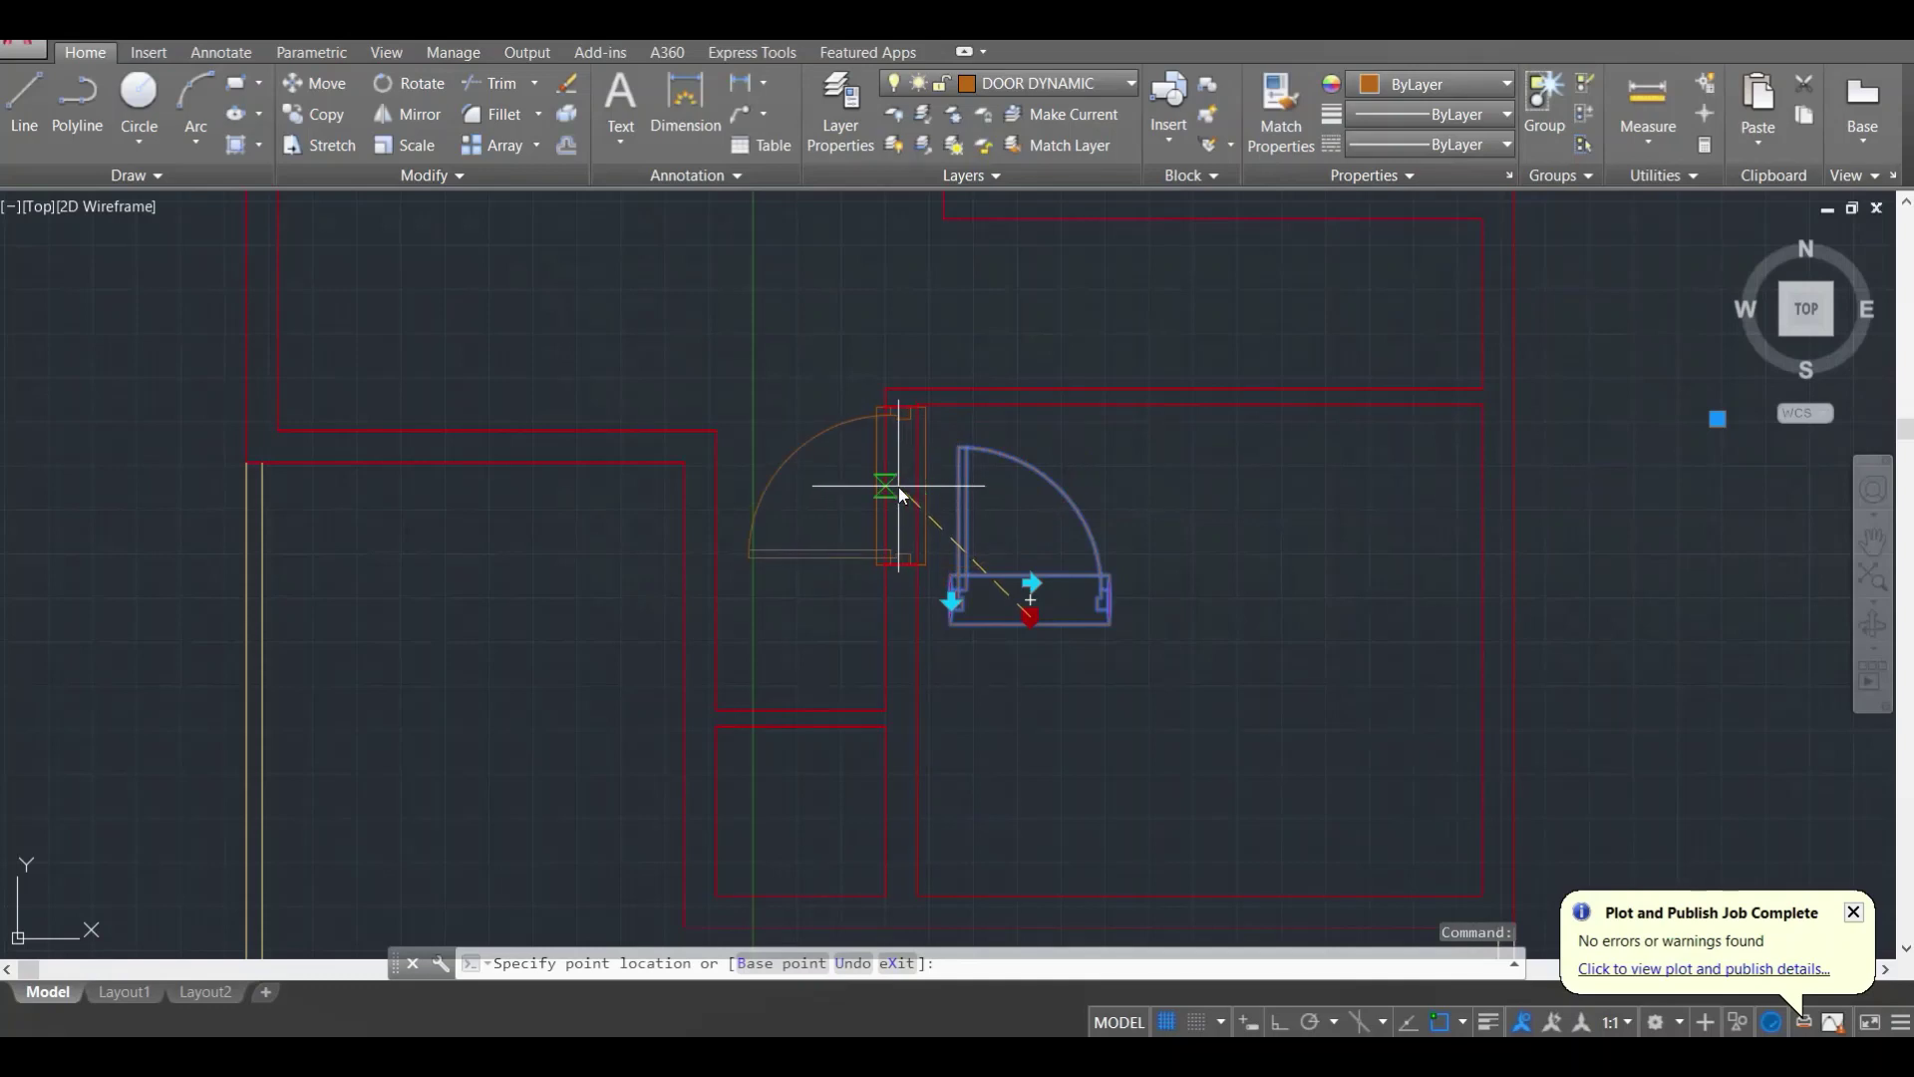
{"action": "left_click", "coordinate": [889, 507]}
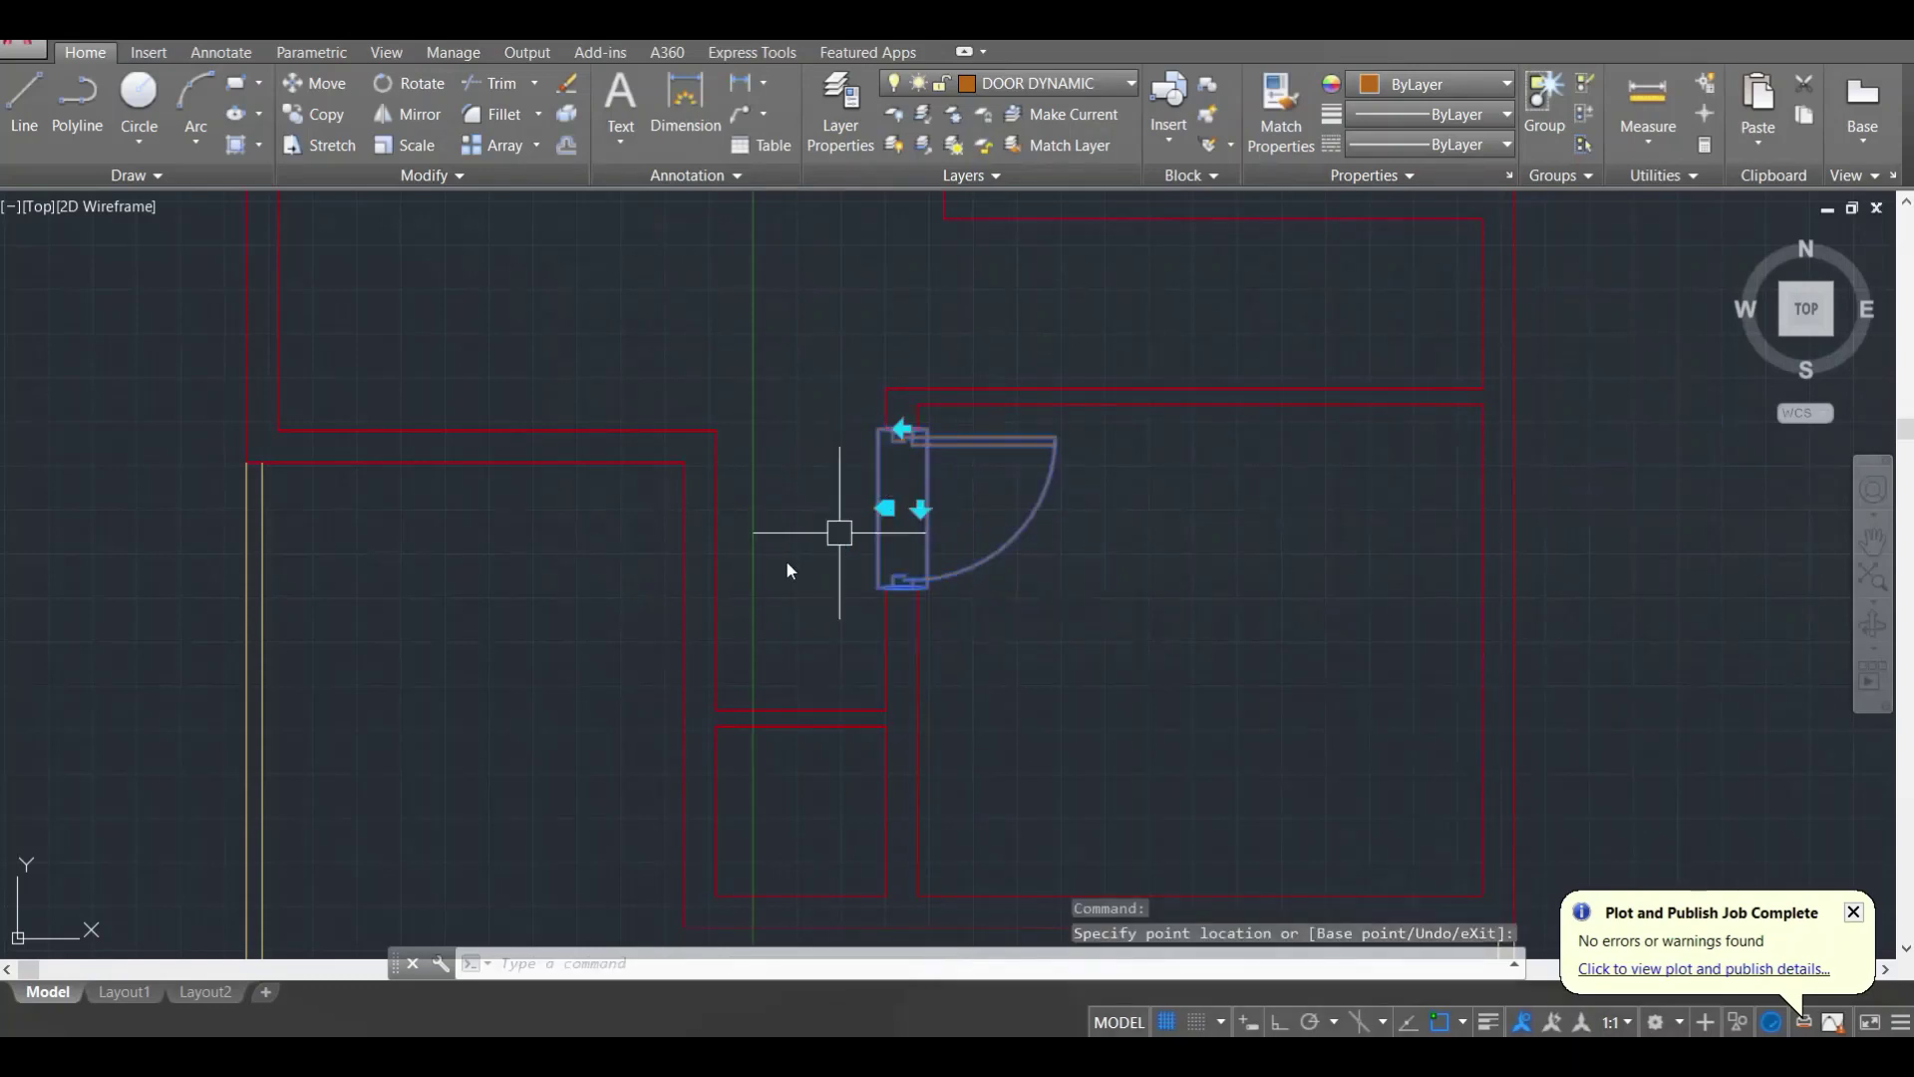
{"action": "type", "text": "co"}
{"action": "key", "text": "space"}
{"action": "key", "text": "Escape"}
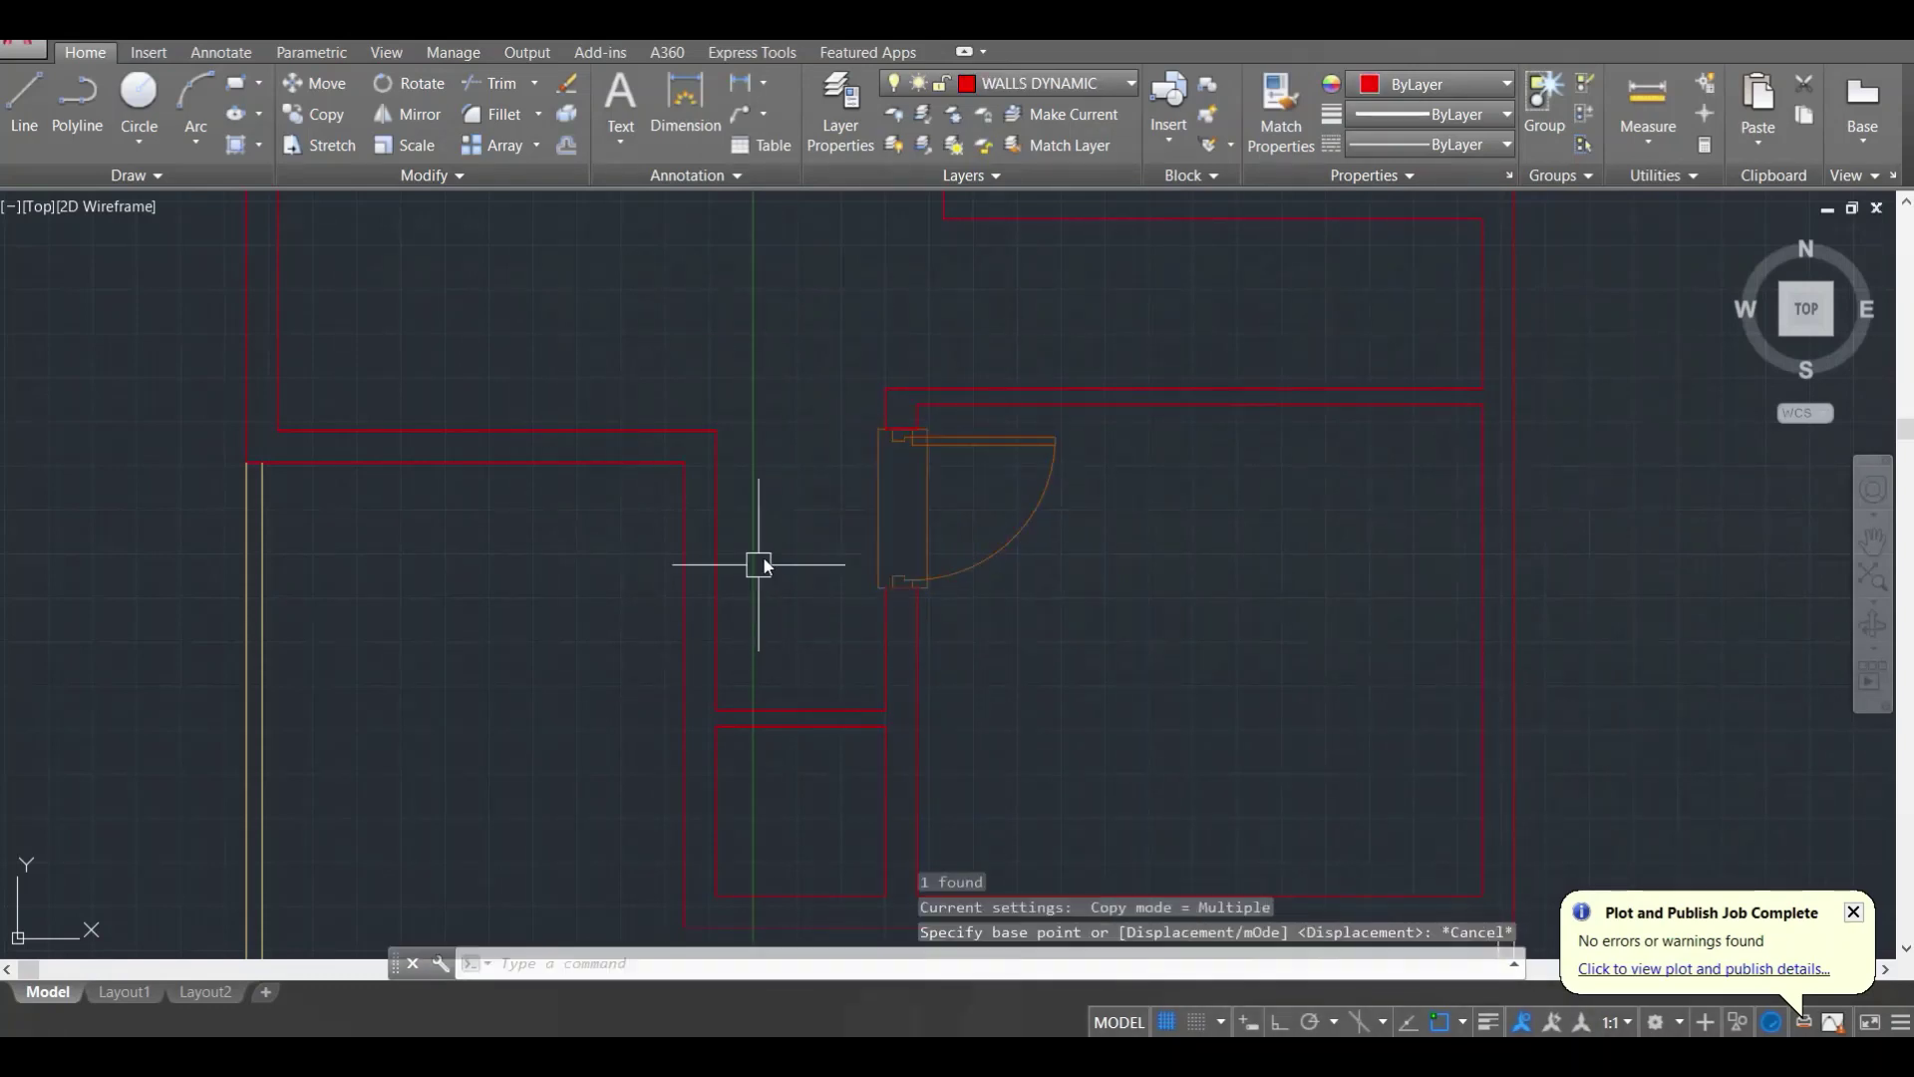
Step: Flip the dynamic door across the wall and back into the room, and flip its hinge side to the lower jamb
{"action": "scroll", "coordinate": [960, 475], "scroll_direction": "up", "scroll_amount": 2}
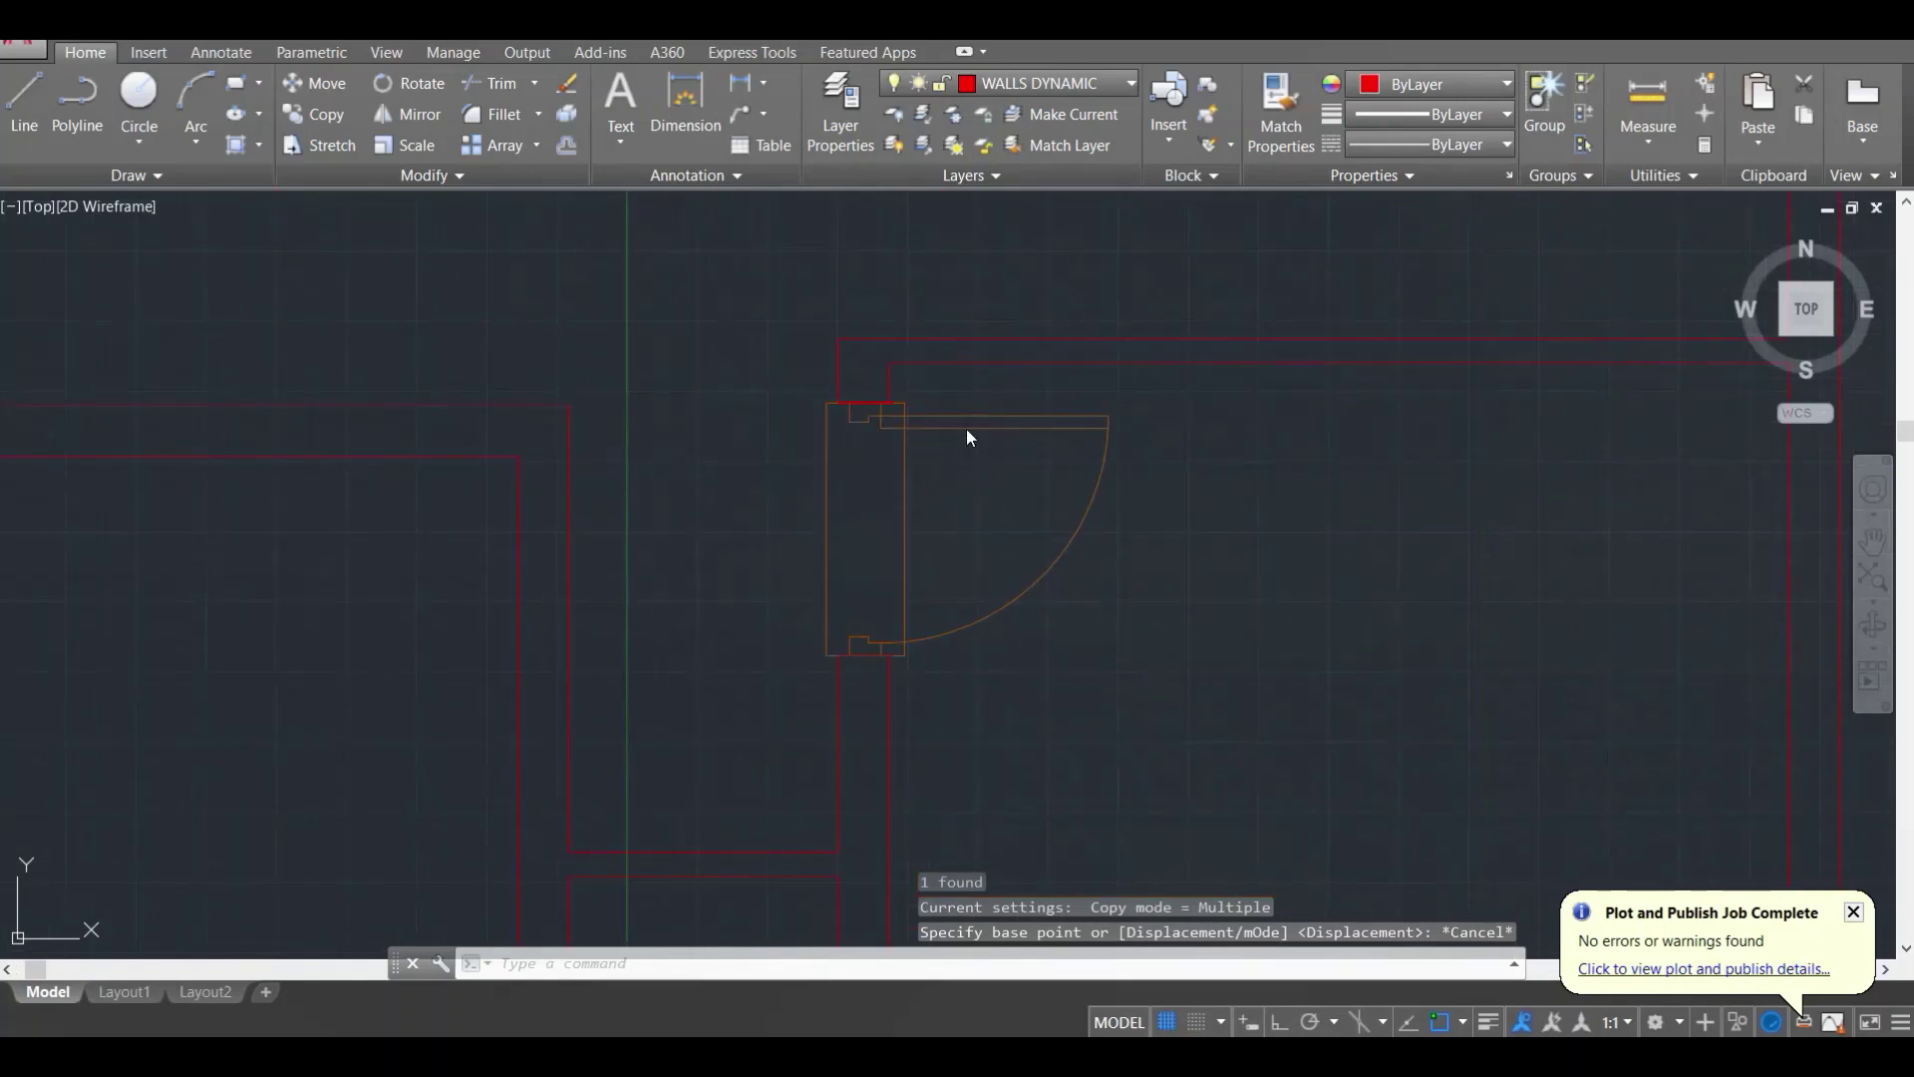
{"action": "left_click", "coordinate": [966, 429]}
{"action": "scroll", "coordinate": [877, 431], "scroll_direction": "up", "scroll_amount": 2}
{"action": "left_click", "coordinate": [843, 376]}
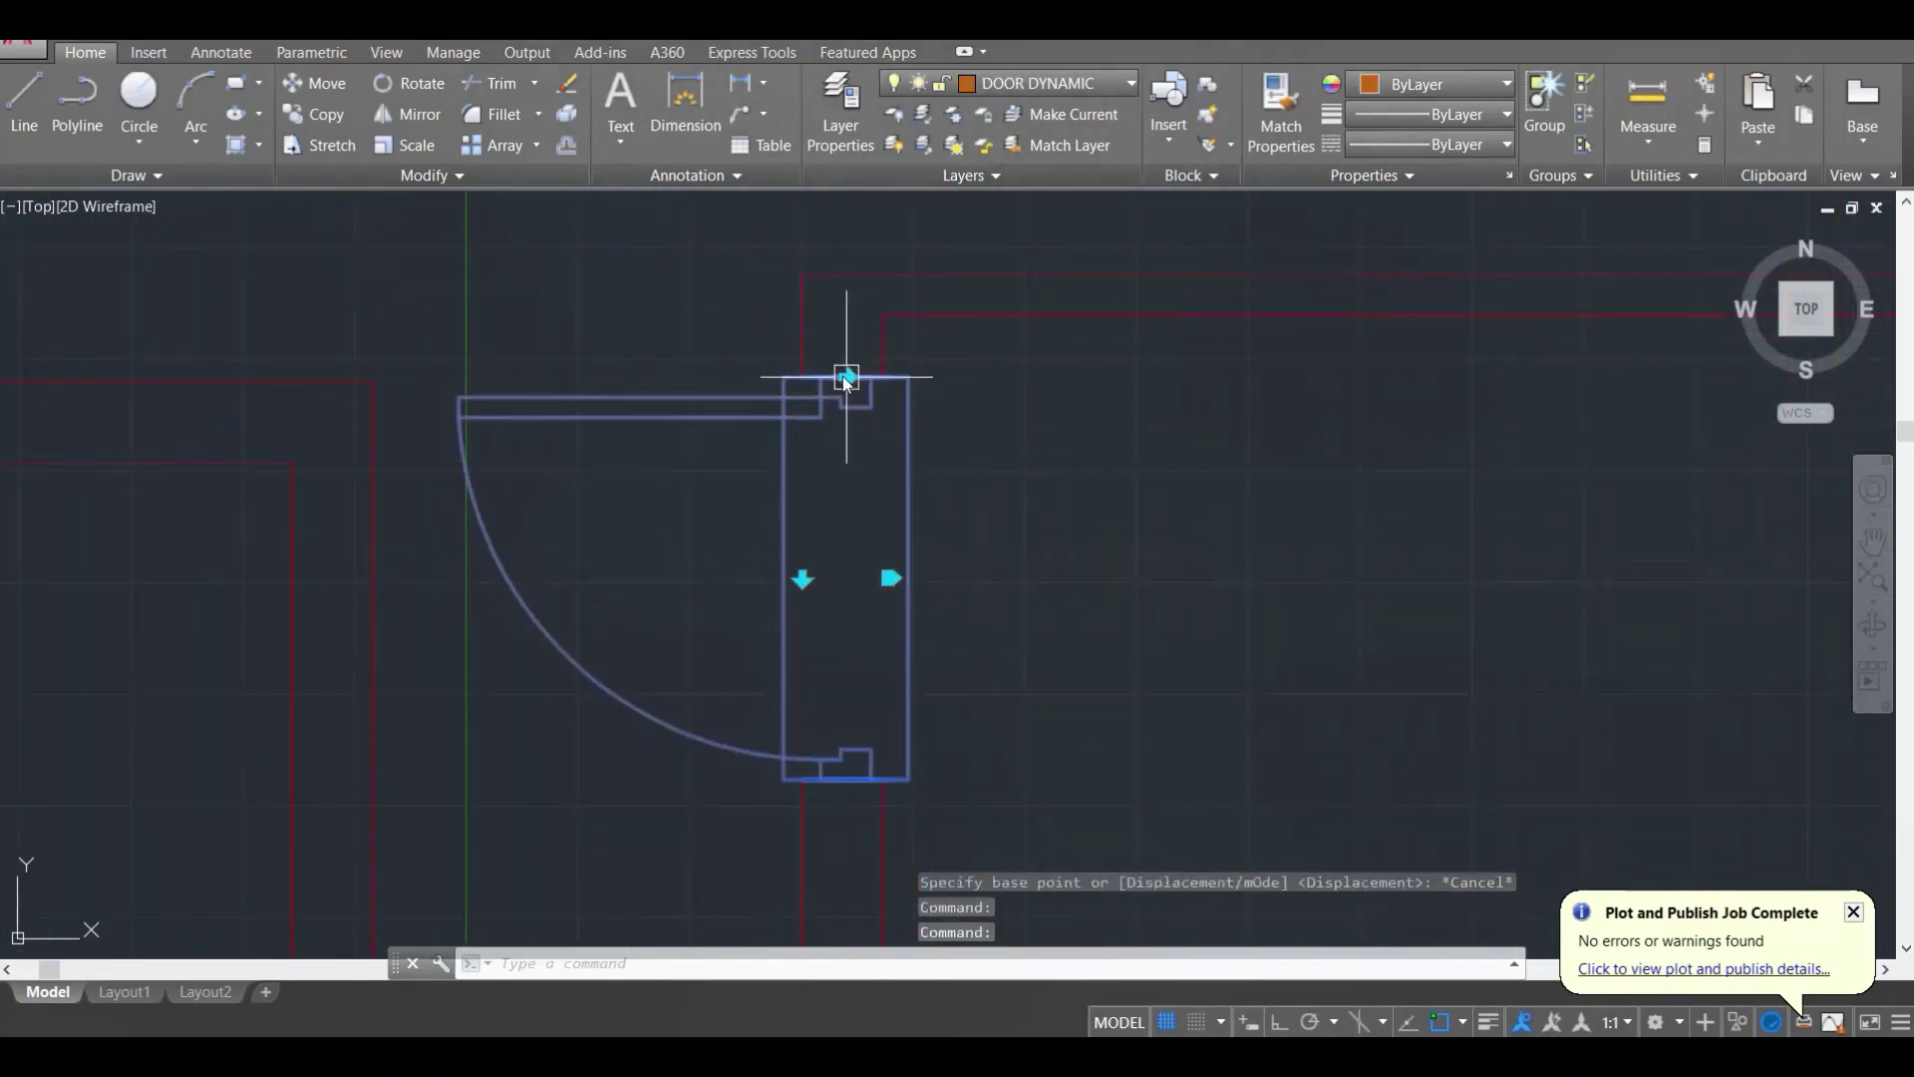
{"action": "left_click", "coordinate": [843, 377]}
{"action": "left_click", "coordinate": [889, 579]}
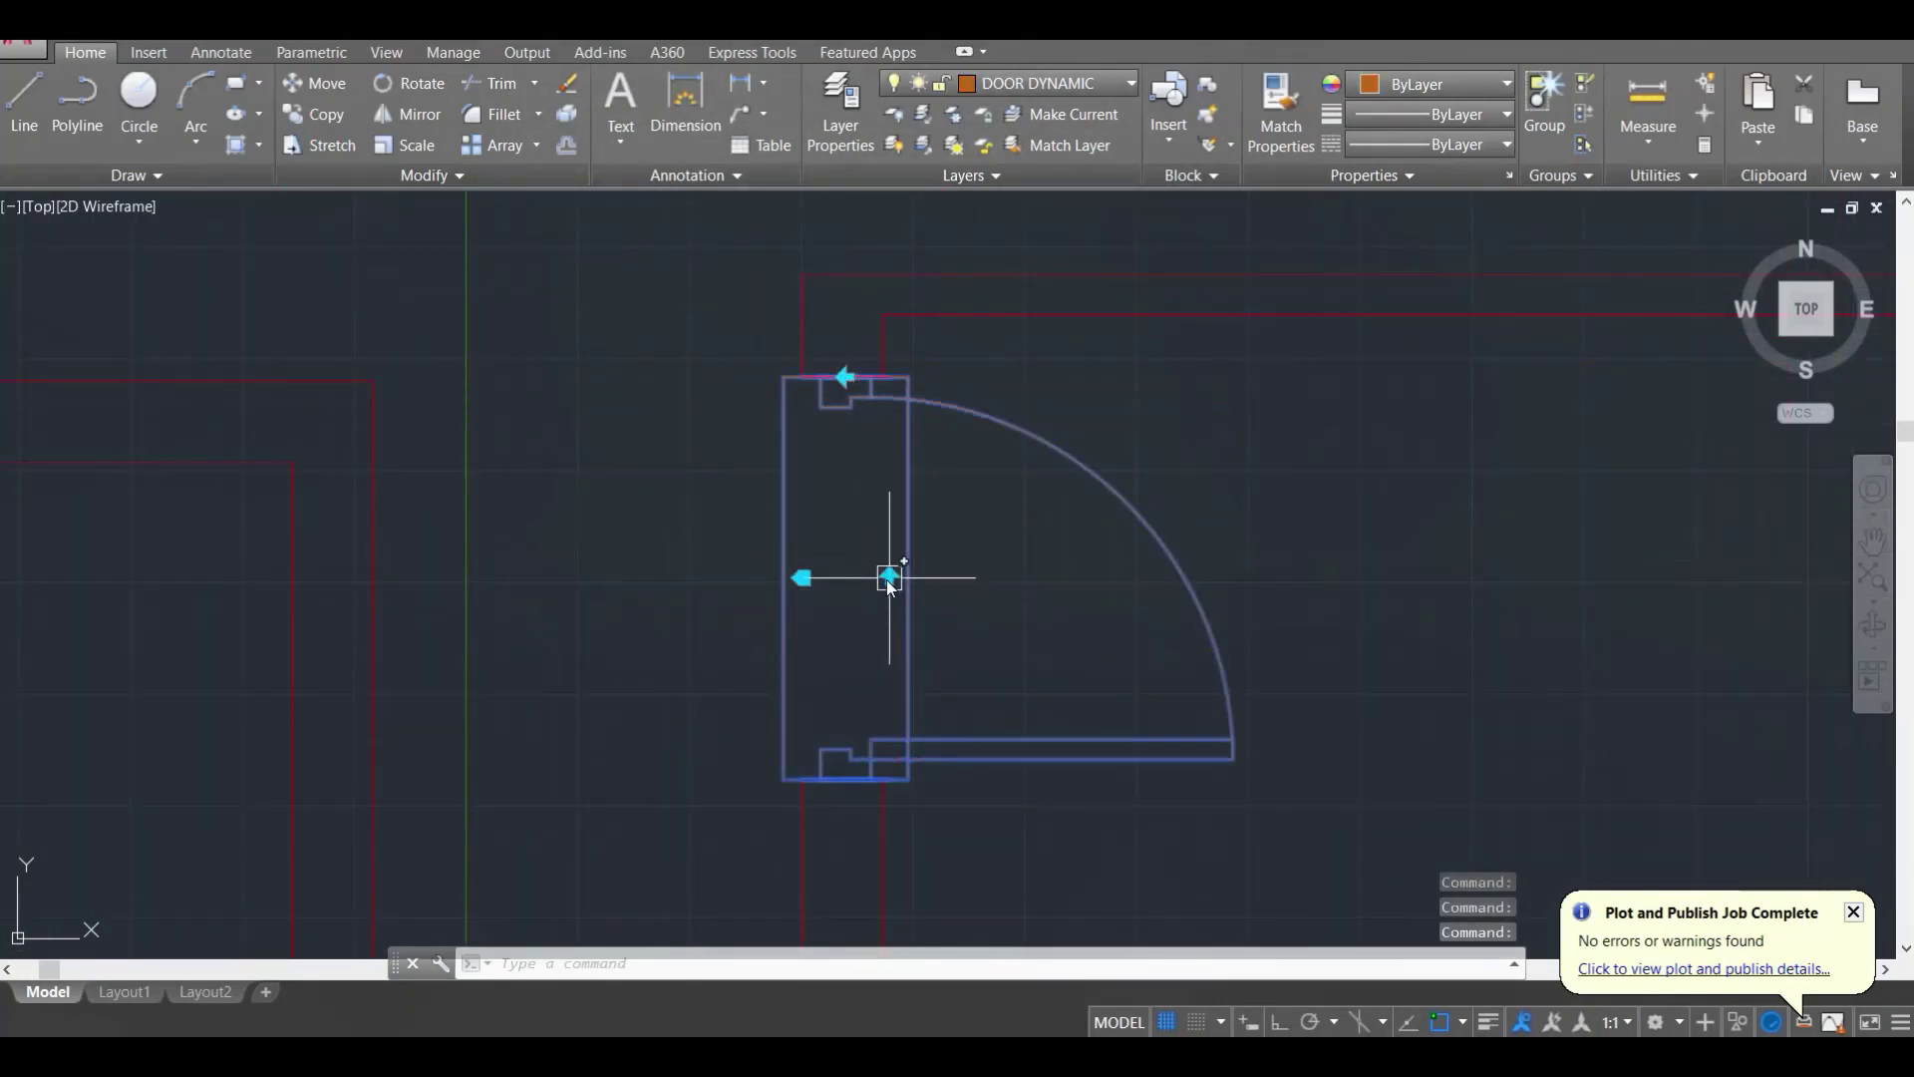
Step: Flip the dynamic door's hinge side to the upper jamb, and flip the door across the wall and back into the room
{"action": "left_click", "coordinate": [889, 580]}
{"action": "left_click", "coordinate": [843, 377]}
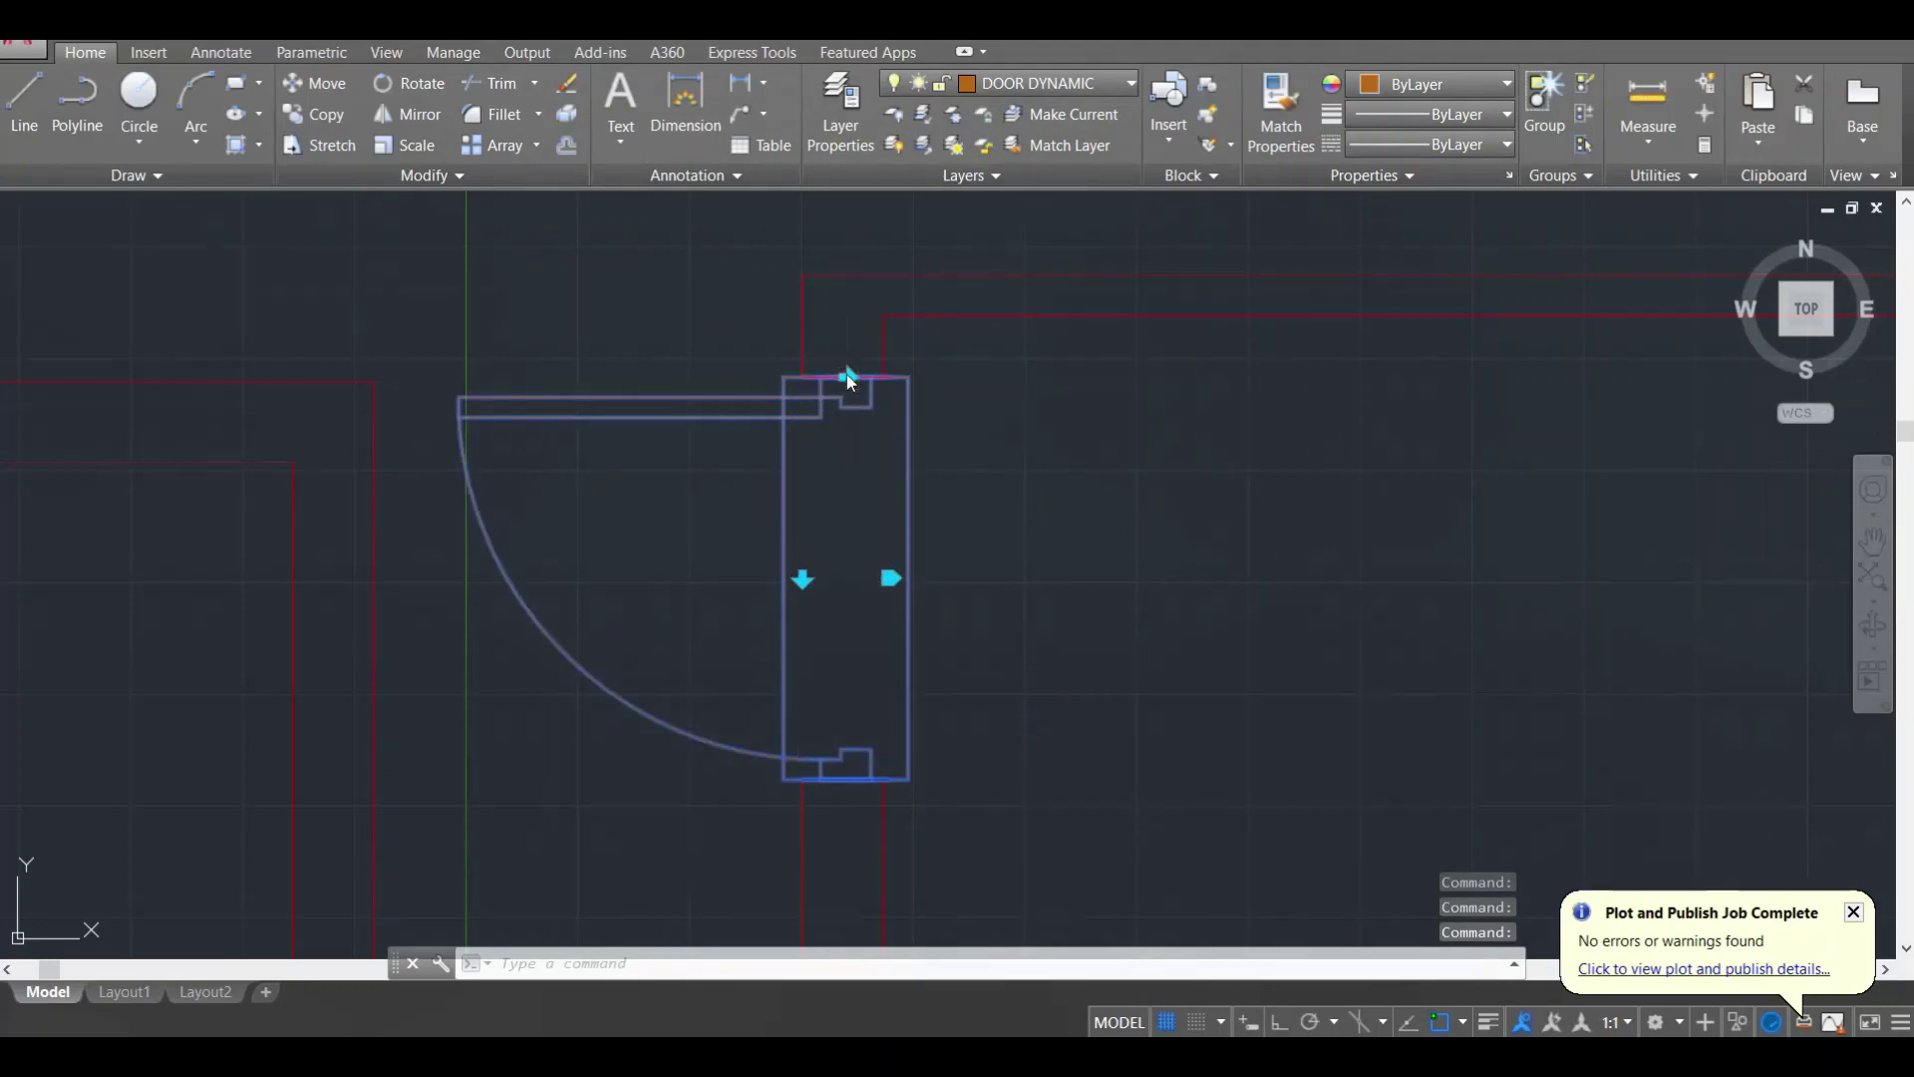
{"action": "double_click", "coordinate": [846, 374]}
{"action": "left_click", "coordinate": [1046, 704]}
{"action": "left_click", "coordinate": [845, 442]}
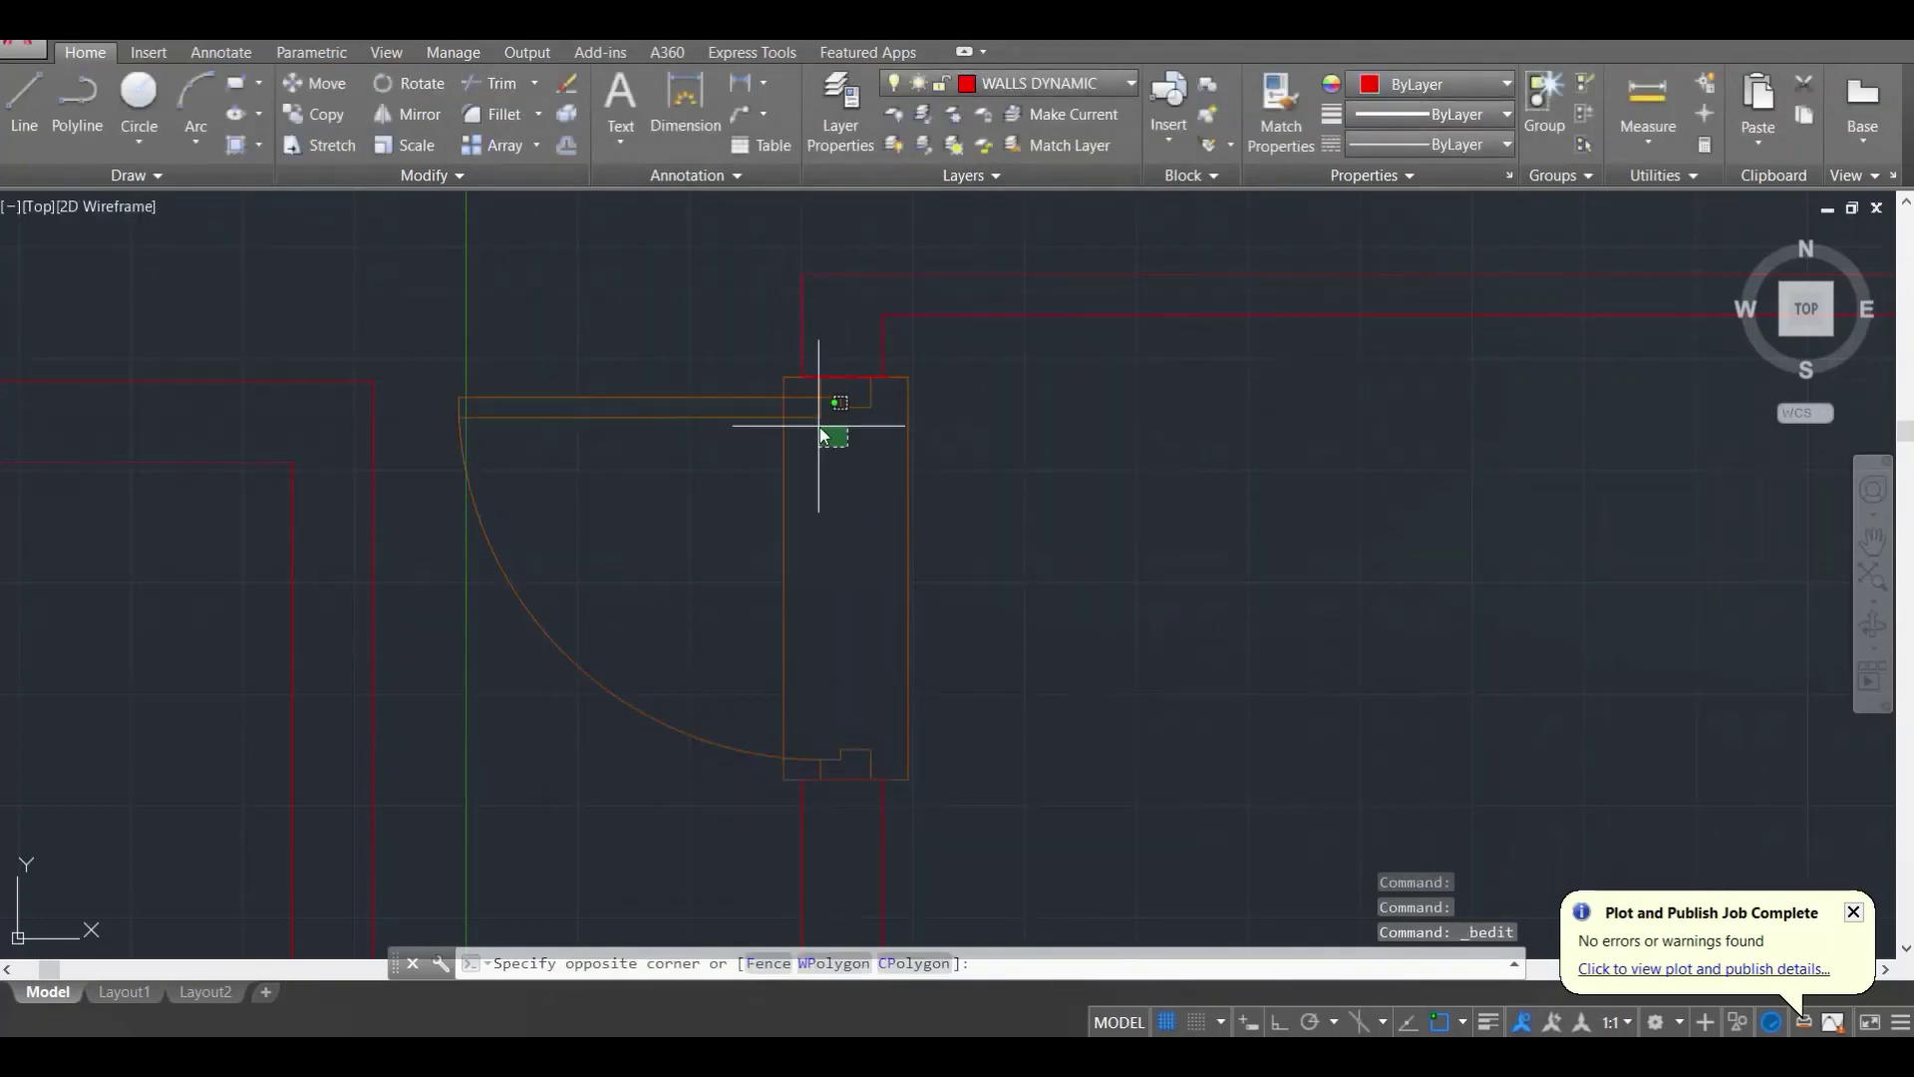
{"action": "left_click", "coordinate": [814, 410]}
{"action": "left_click", "coordinate": [849, 377]}
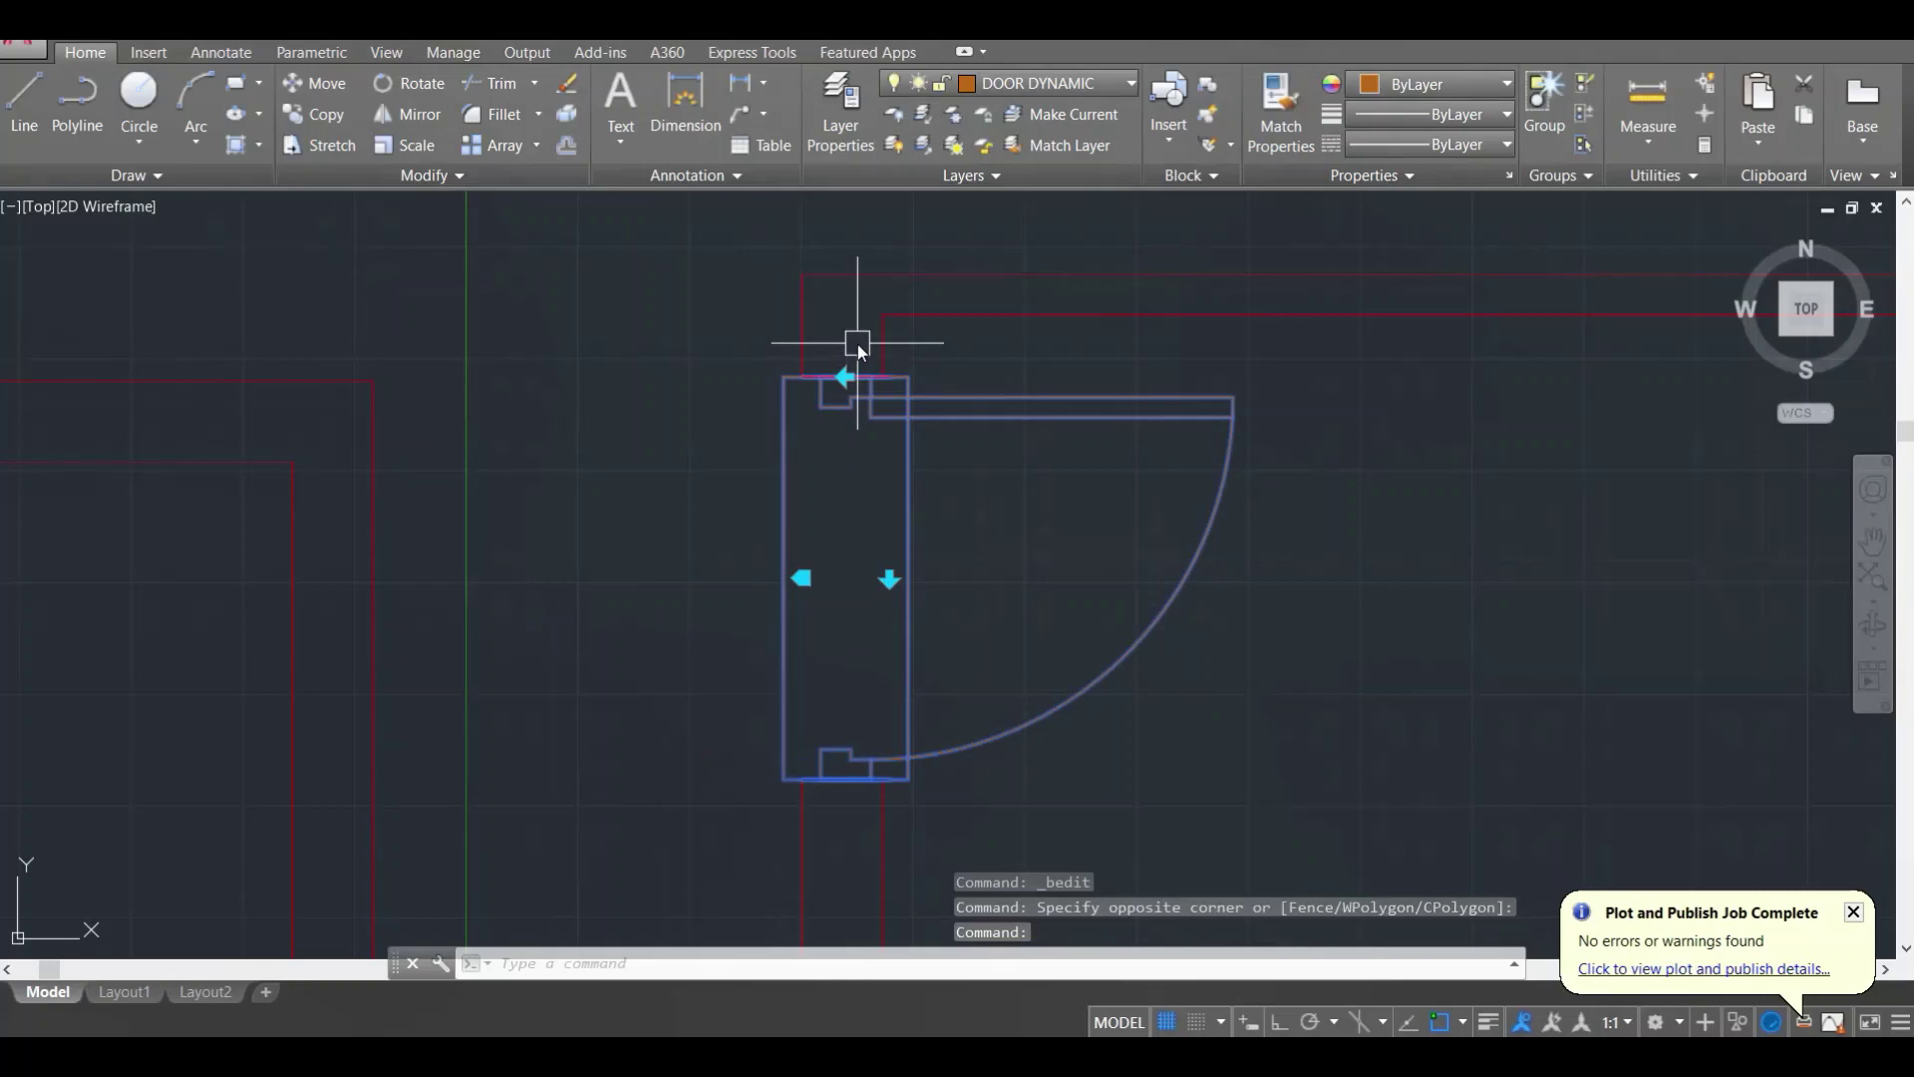
{"action": "key", "text": "Escape"}
Step: Regenerate the drawing with both the normal and the dynamic door placed in the floor plan
{"action": "scroll", "coordinate": [987, 379], "scroll_direction": "down", "scroll_amount": 5}
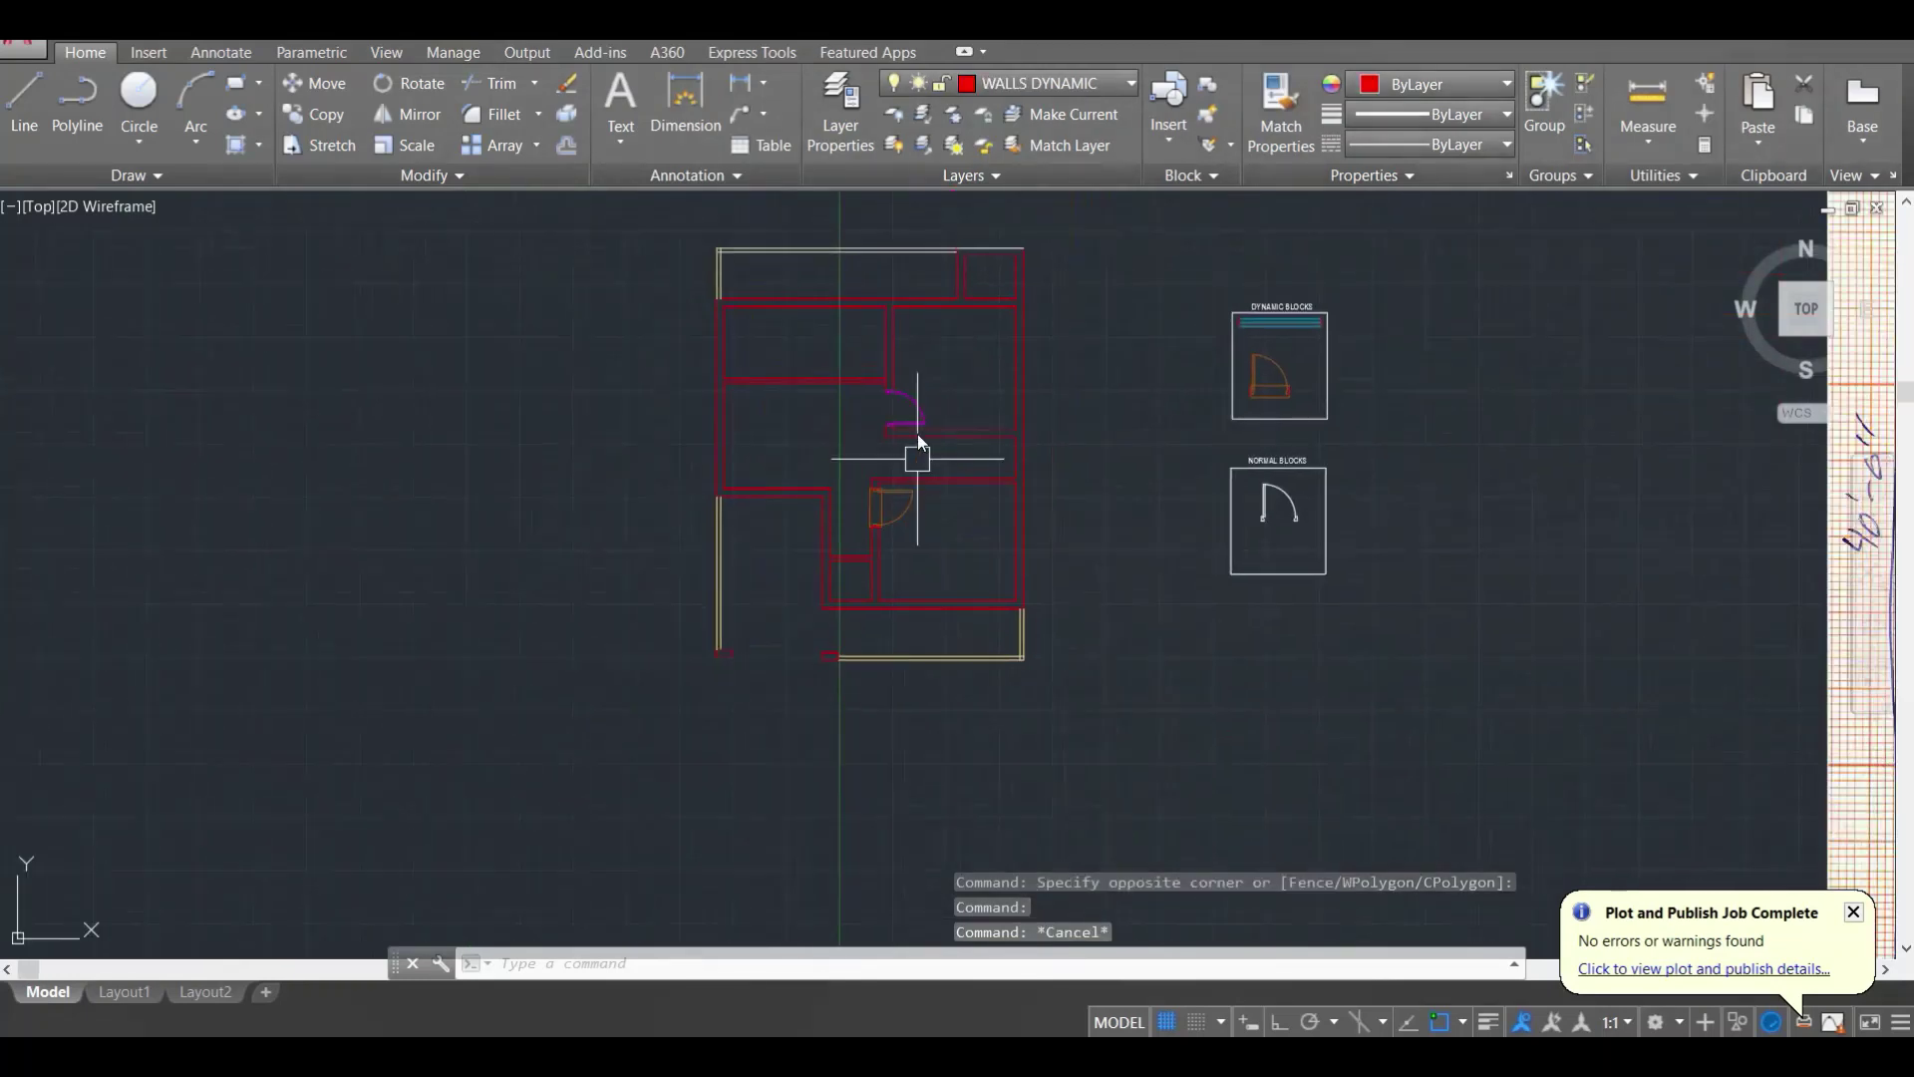
{"action": "scroll", "coordinate": [917, 434], "scroll_direction": "up", "scroll_amount": 3}
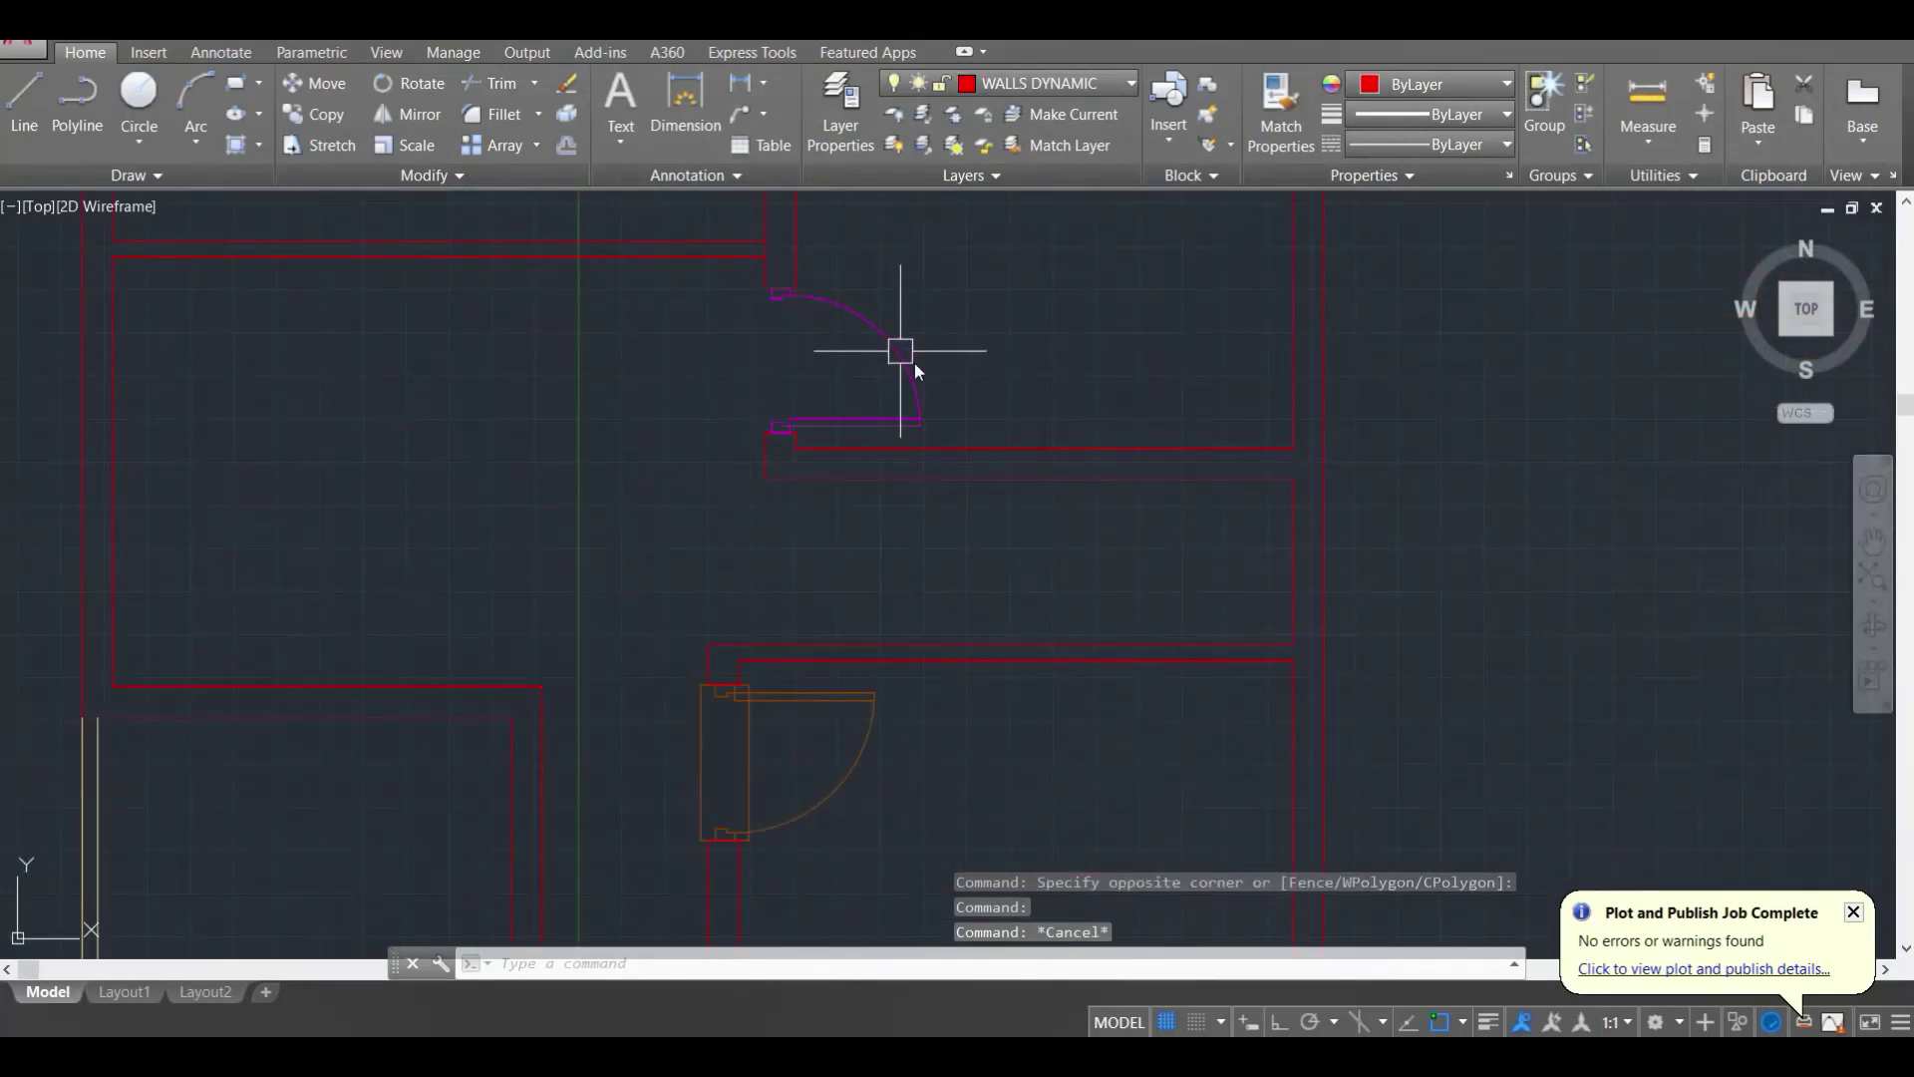
{"action": "type", "text": "re"}
{"action": "key", "text": "Return"}
{"action": "scroll", "coordinate": [919, 762], "scroll_direction": "down", "scroll_amount": 1}
{"action": "middle_click_drag", "start_coordinate": [919, 762], "coordinate": [966, 616]}
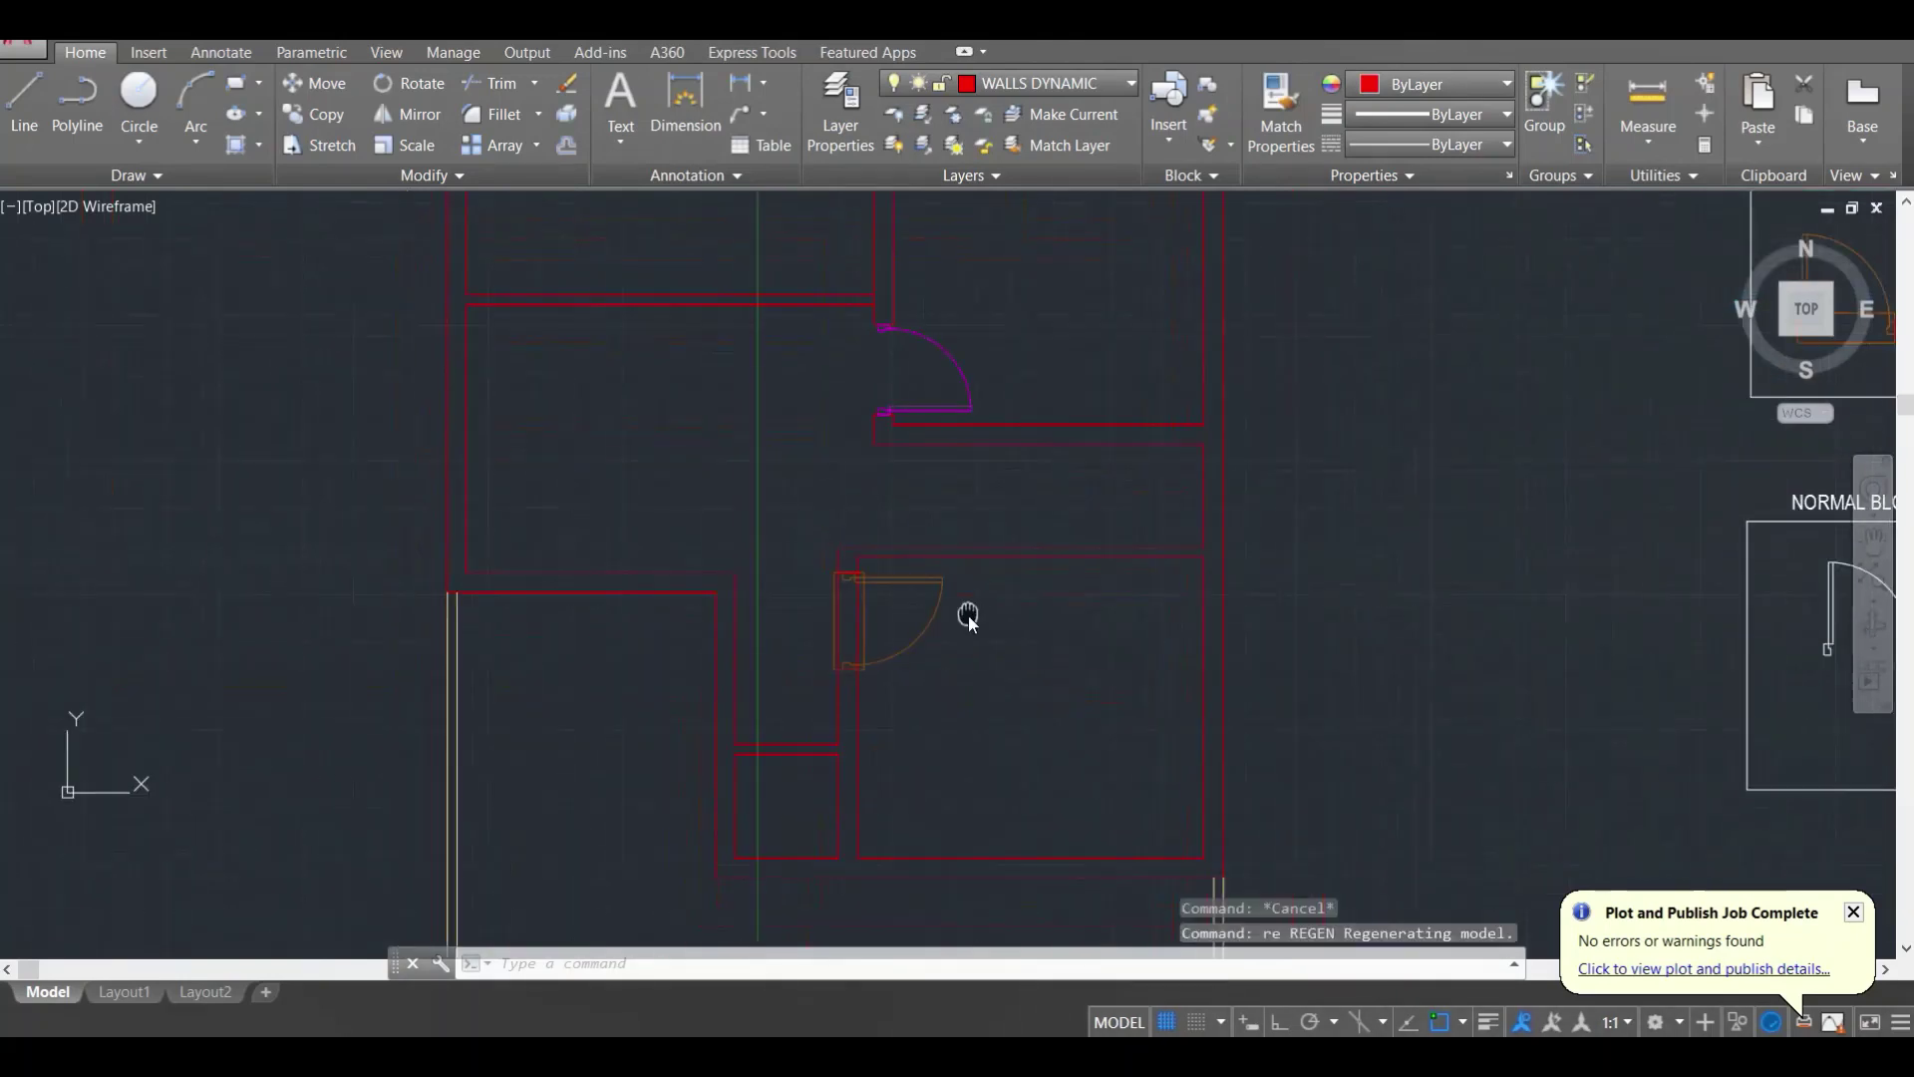
{"action": "scroll", "coordinate": [925, 619], "scroll_direction": "down", "scroll_amount": 4}
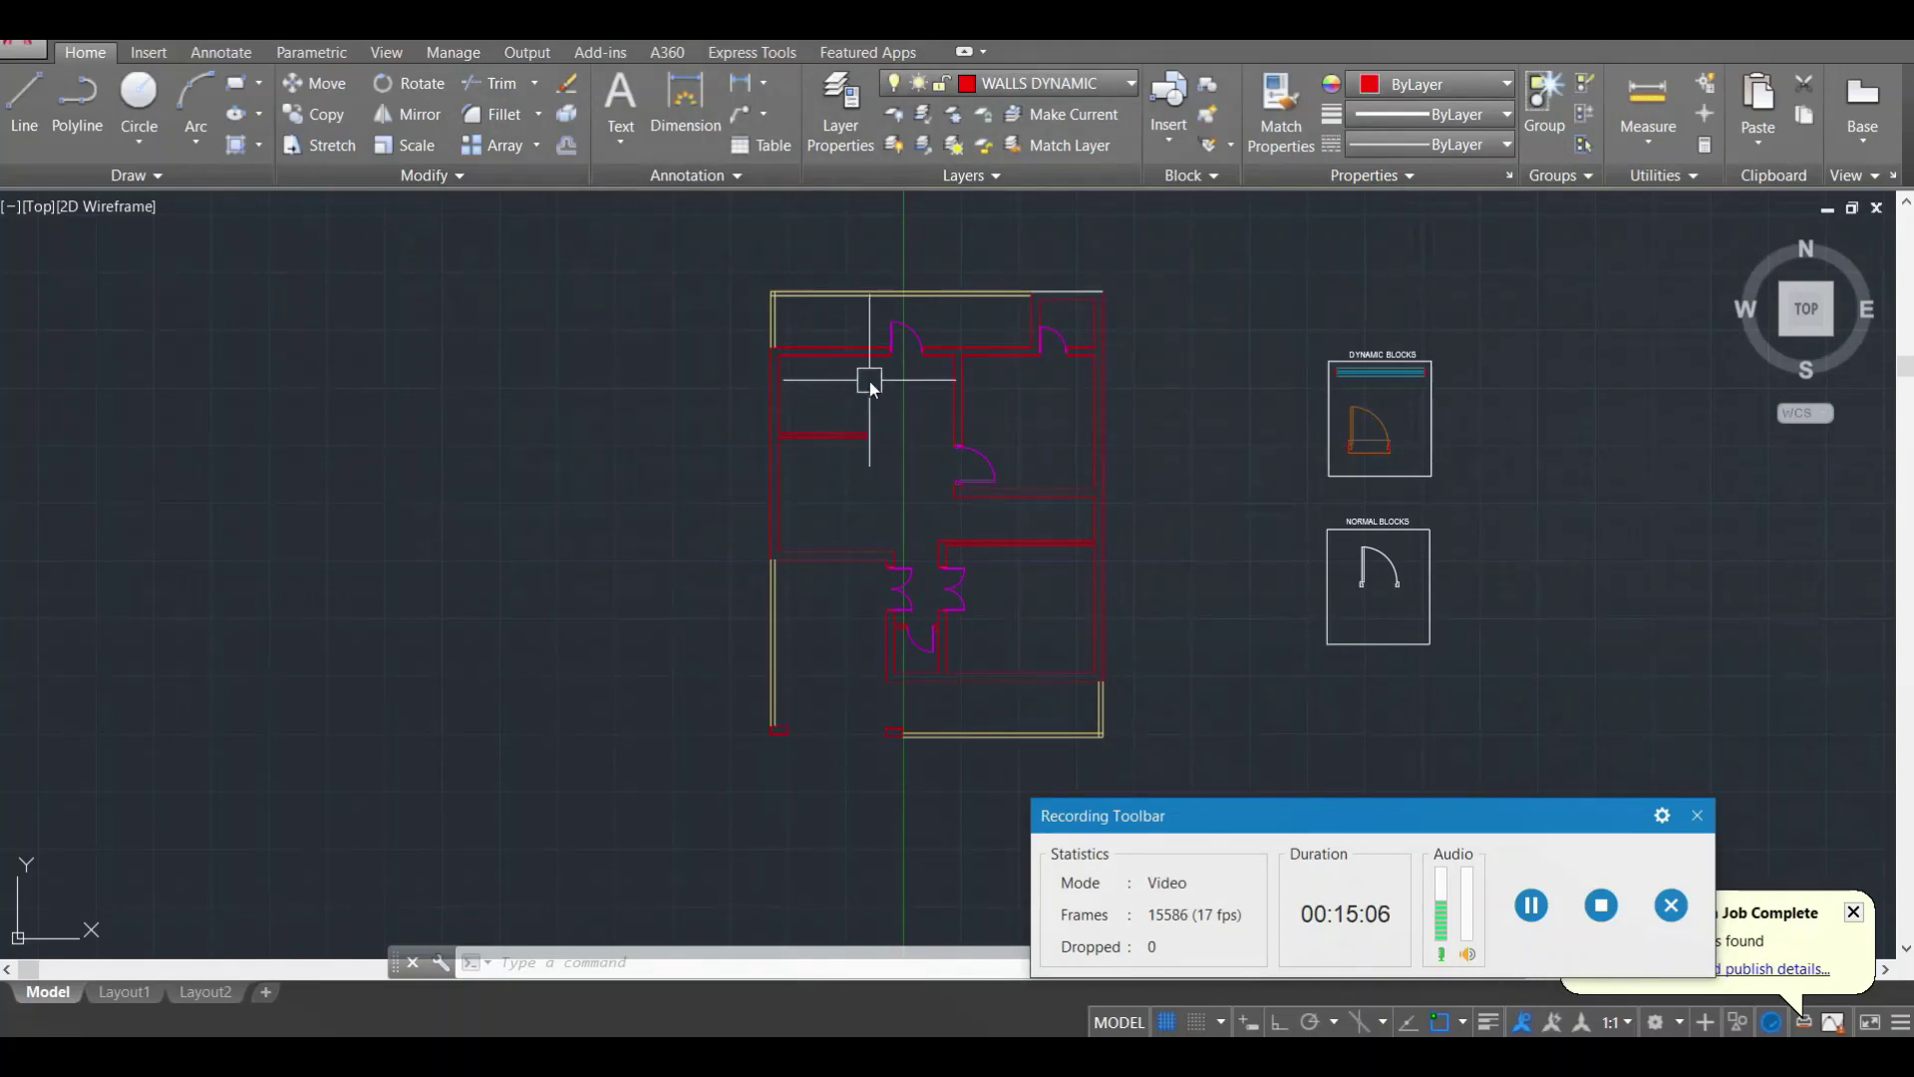
Step: Examine the doors placed throughout the floor plan and the window block in the DYNAMIC BLOCKS frame
{"action": "scroll", "coordinate": [869, 380], "scroll_direction": "up", "scroll_amount": 4}
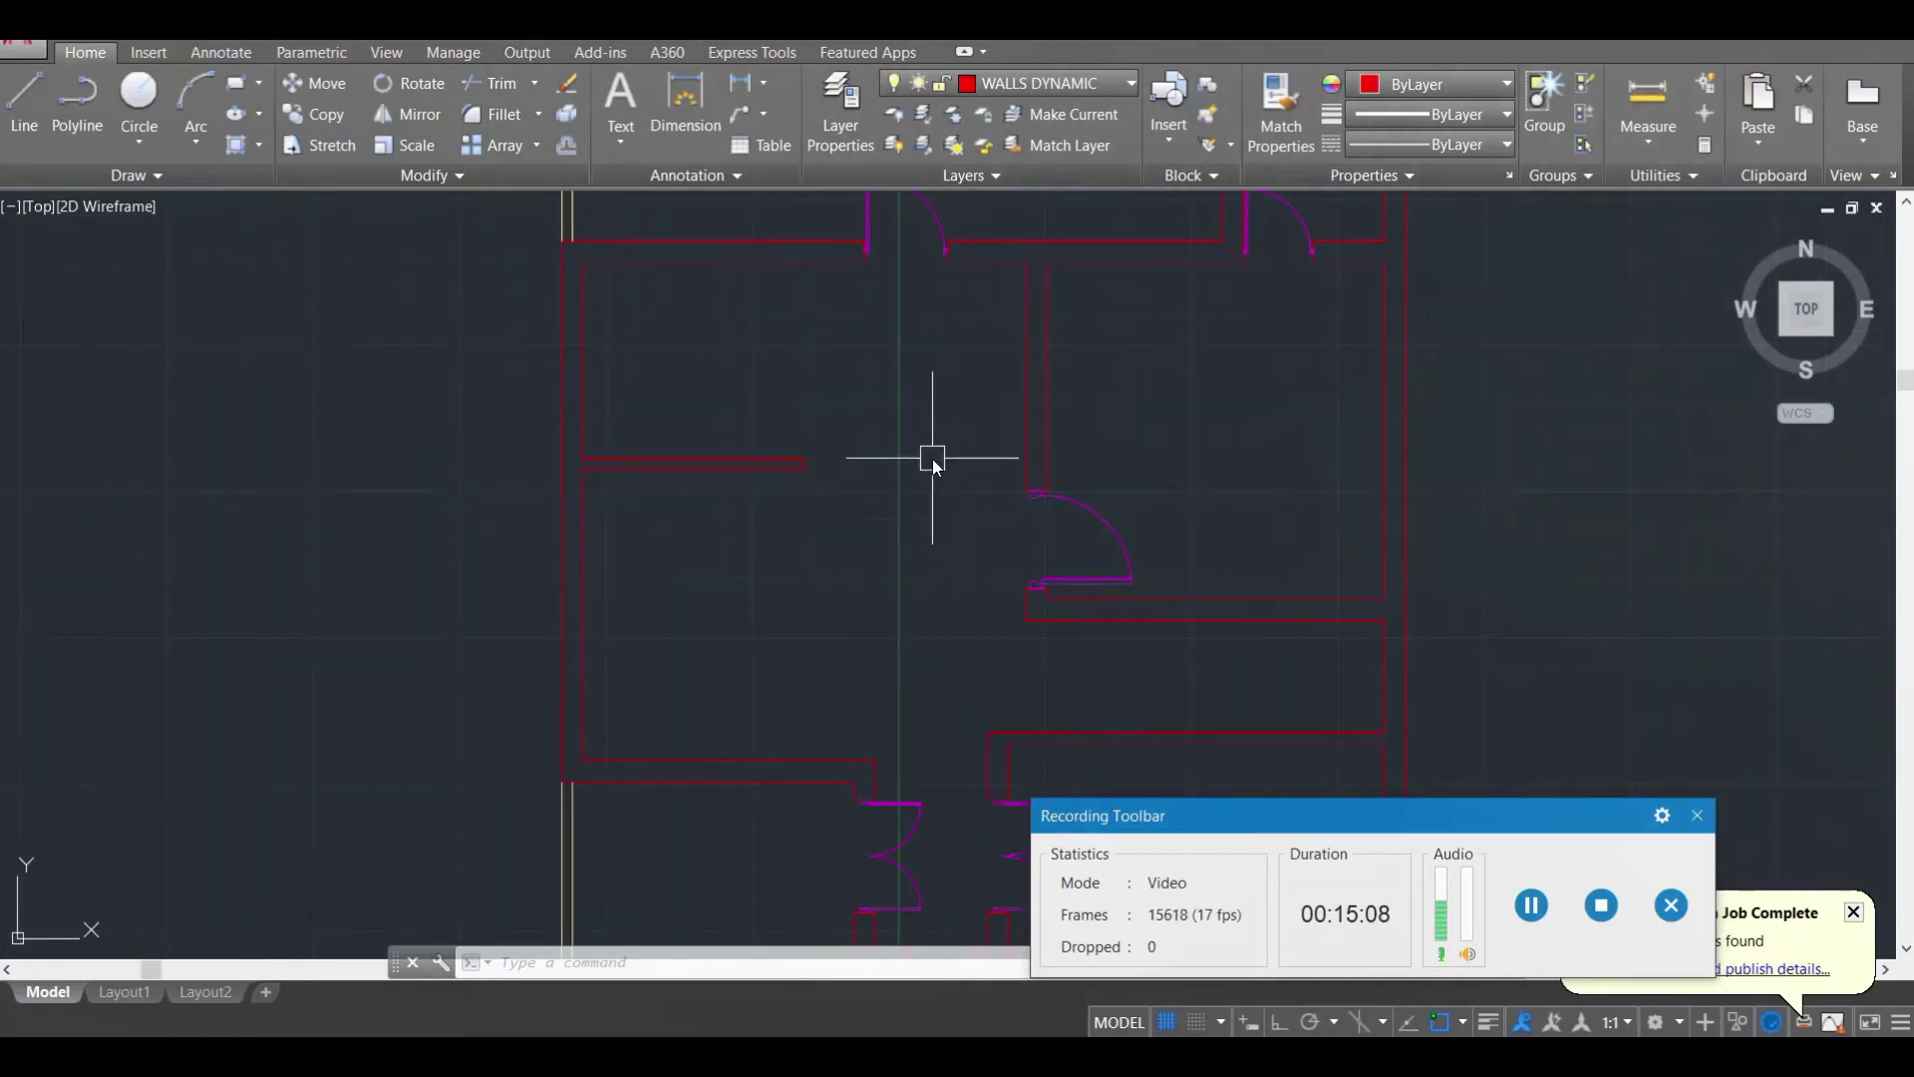
{"action": "scroll", "coordinate": [877, 518], "scroll_direction": "down", "scroll_amount": 2}
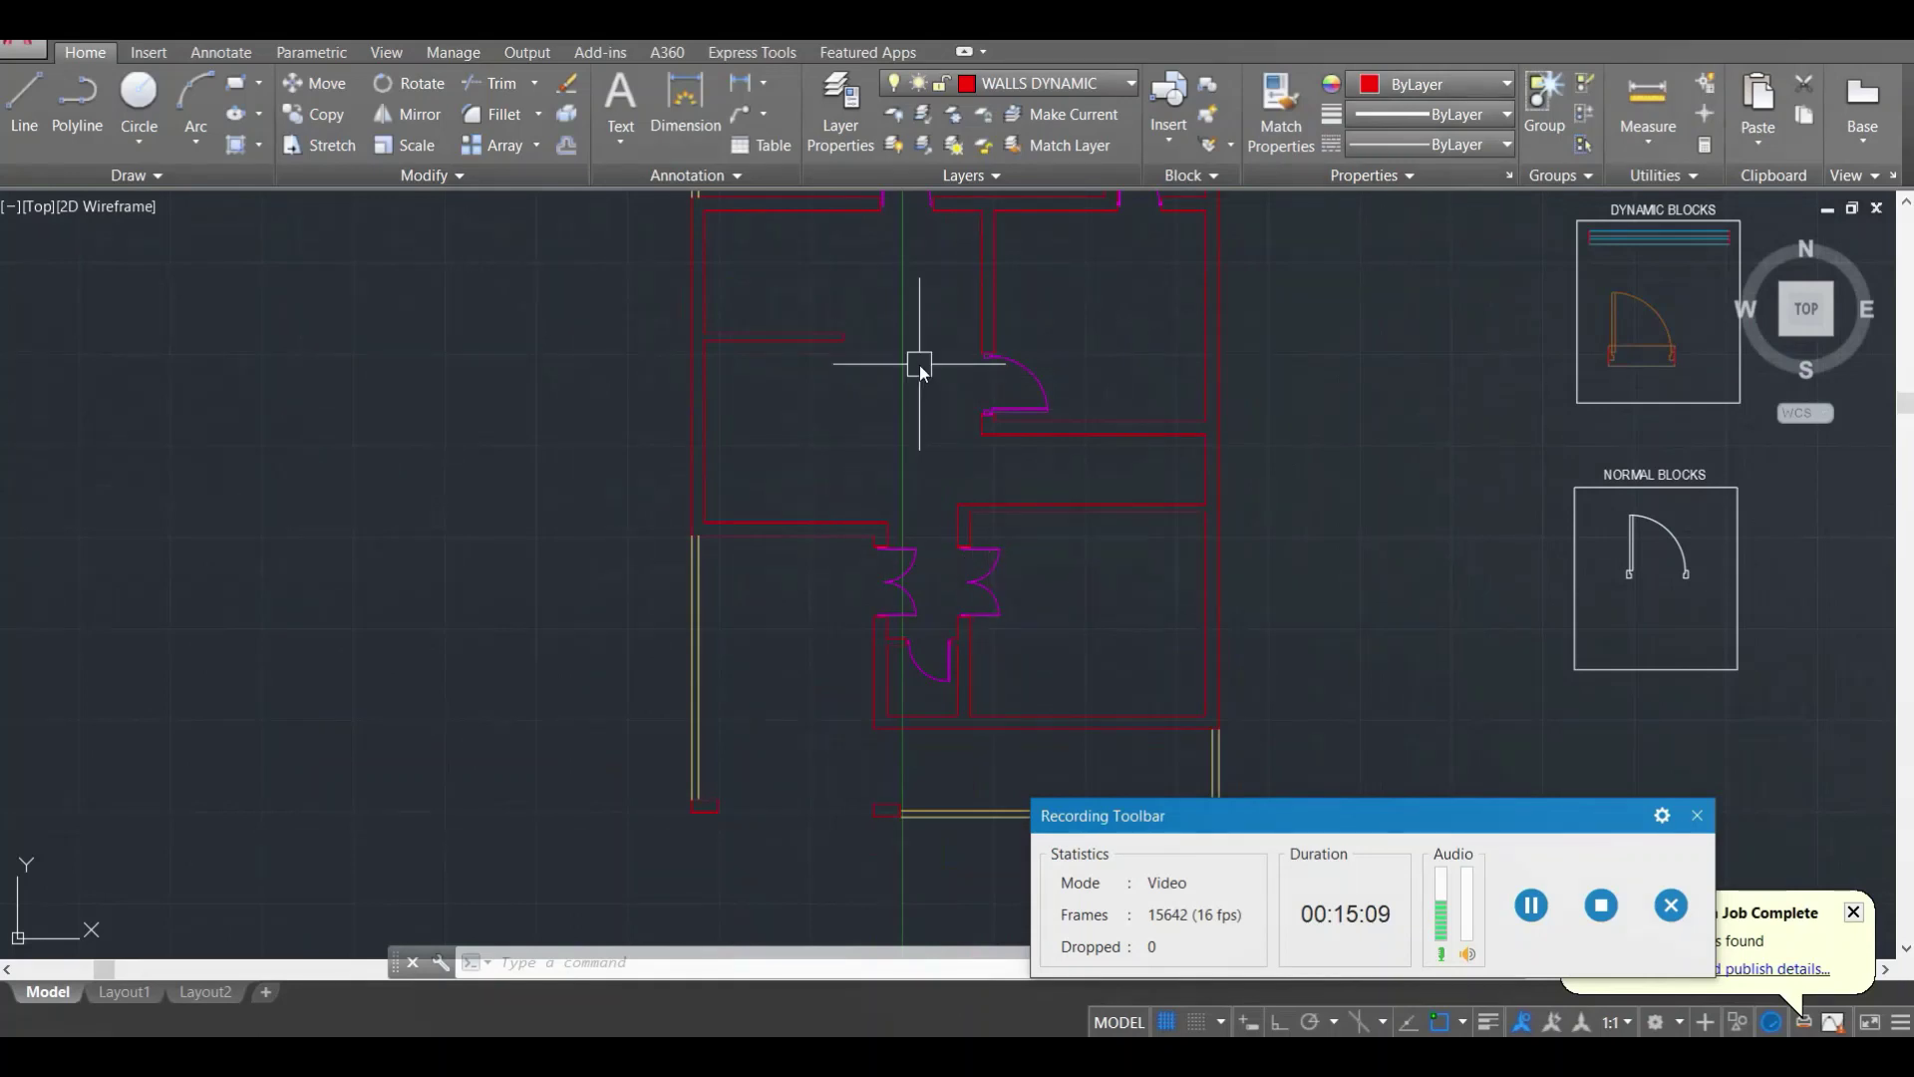
{"action": "scroll", "coordinate": [918, 365], "scroll_direction": "down", "scroll_amount": 1}
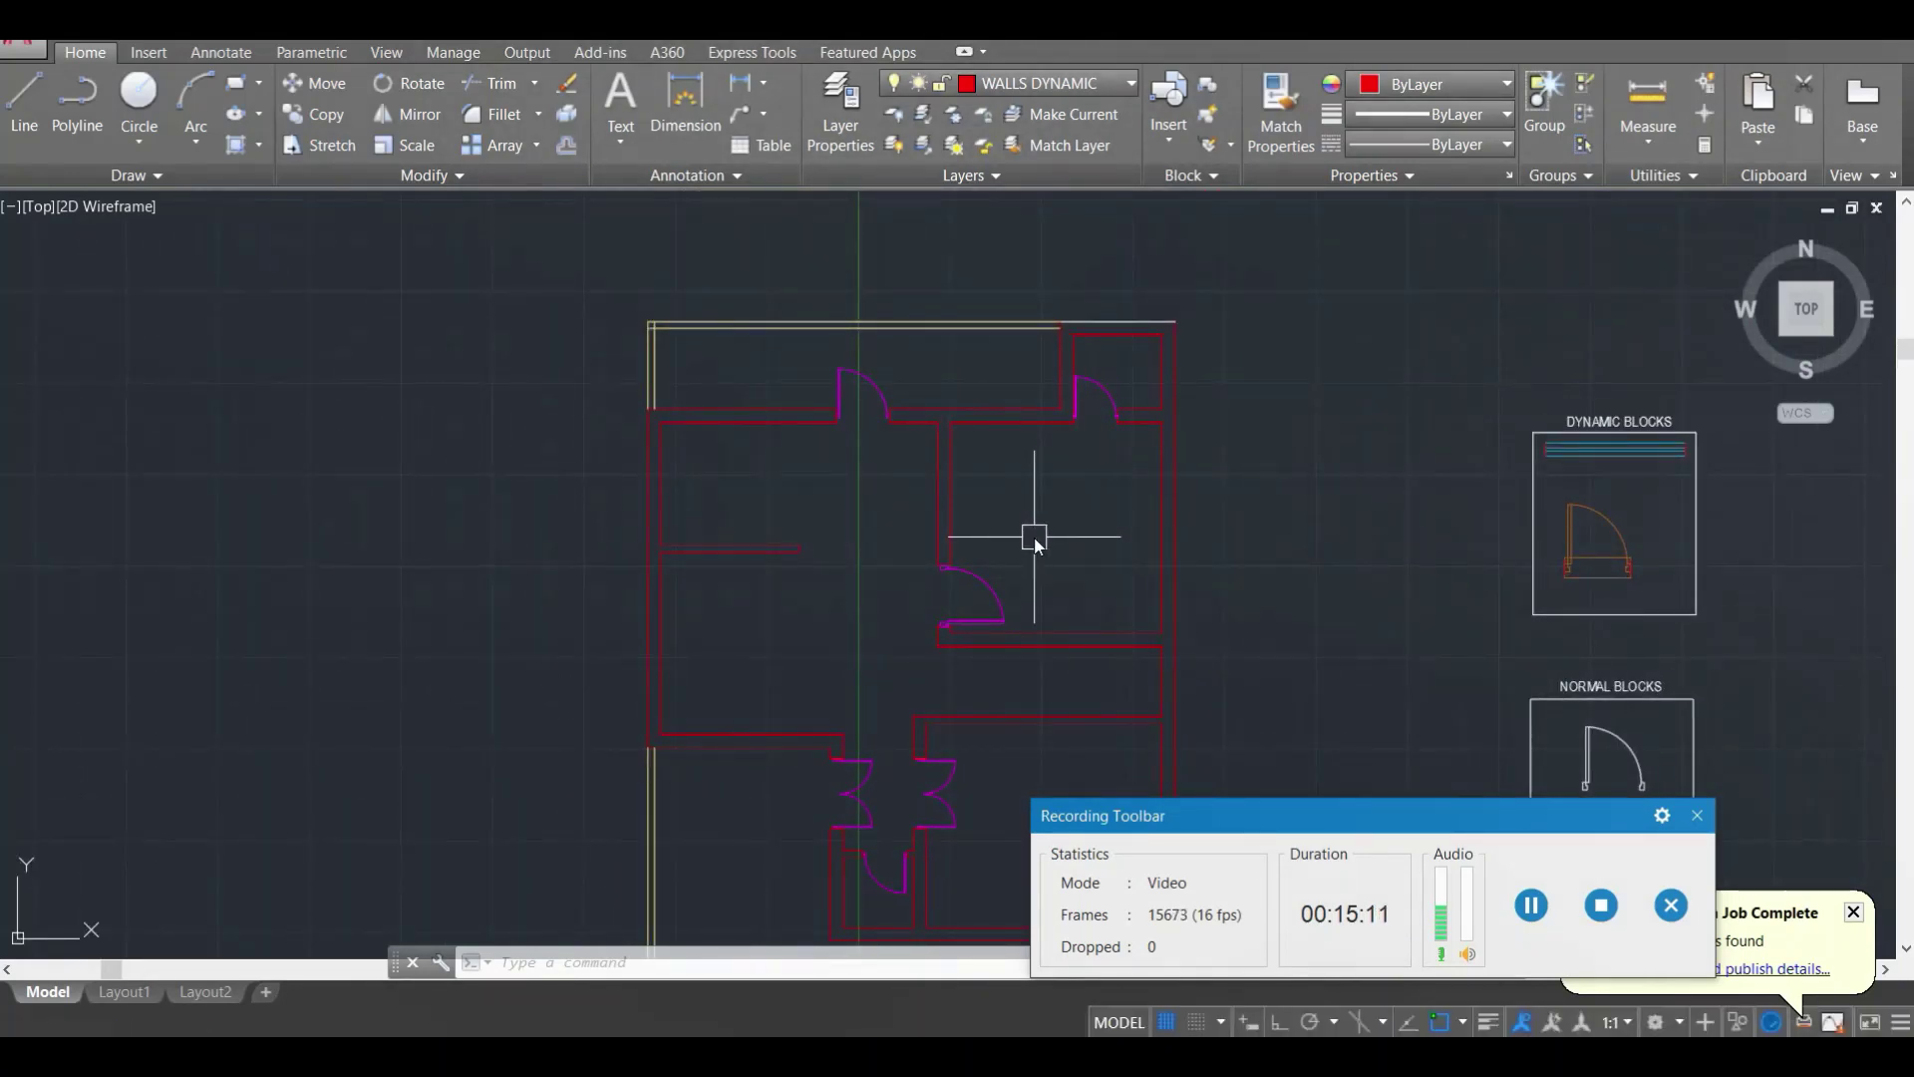
{"action": "middle_click_drag", "start_coordinate": [1029, 536], "coordinate": [1015, 355]}
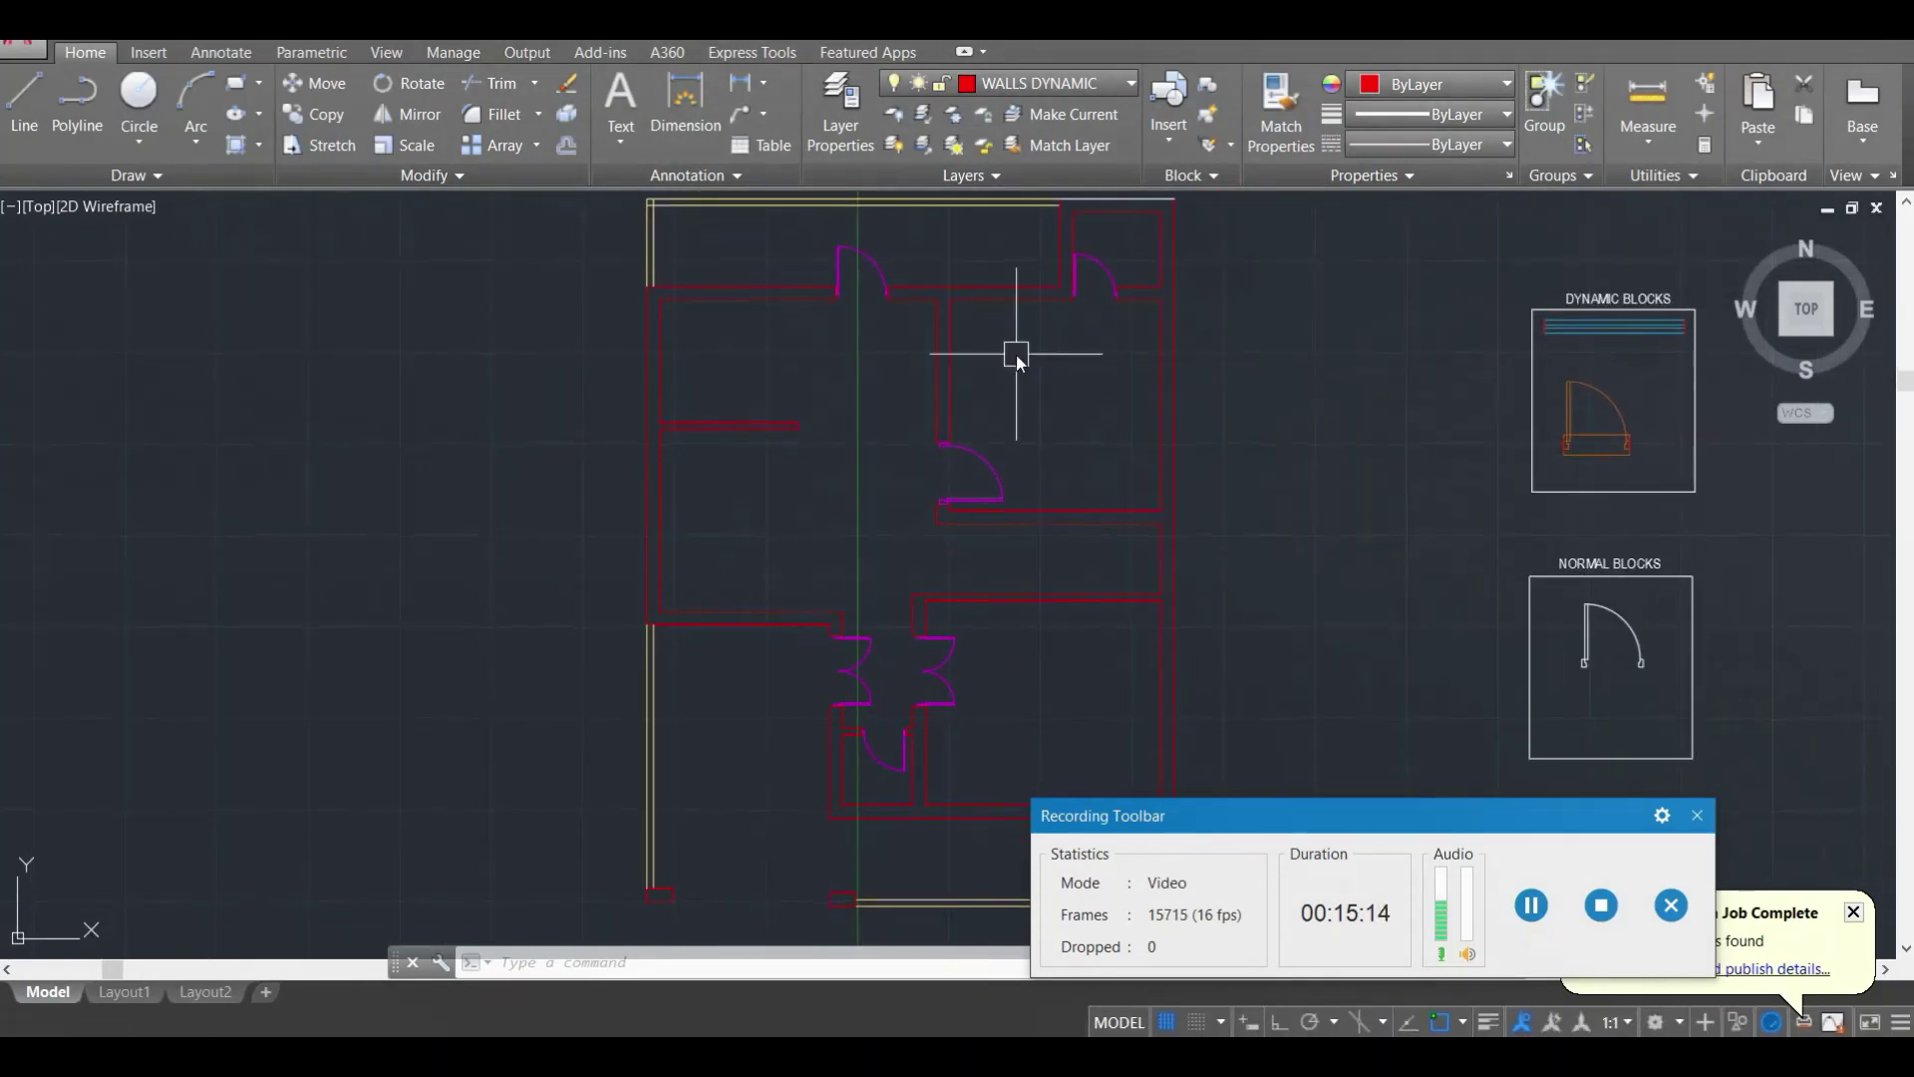
{"action": "middle_click_drag", "start_coordinate": [1252, 379], "coordinate": [961, 346]}
{"action": "scroll", "coordinate": [1209, 314], "scroll_direction": "up", "scroll_amount": 2}
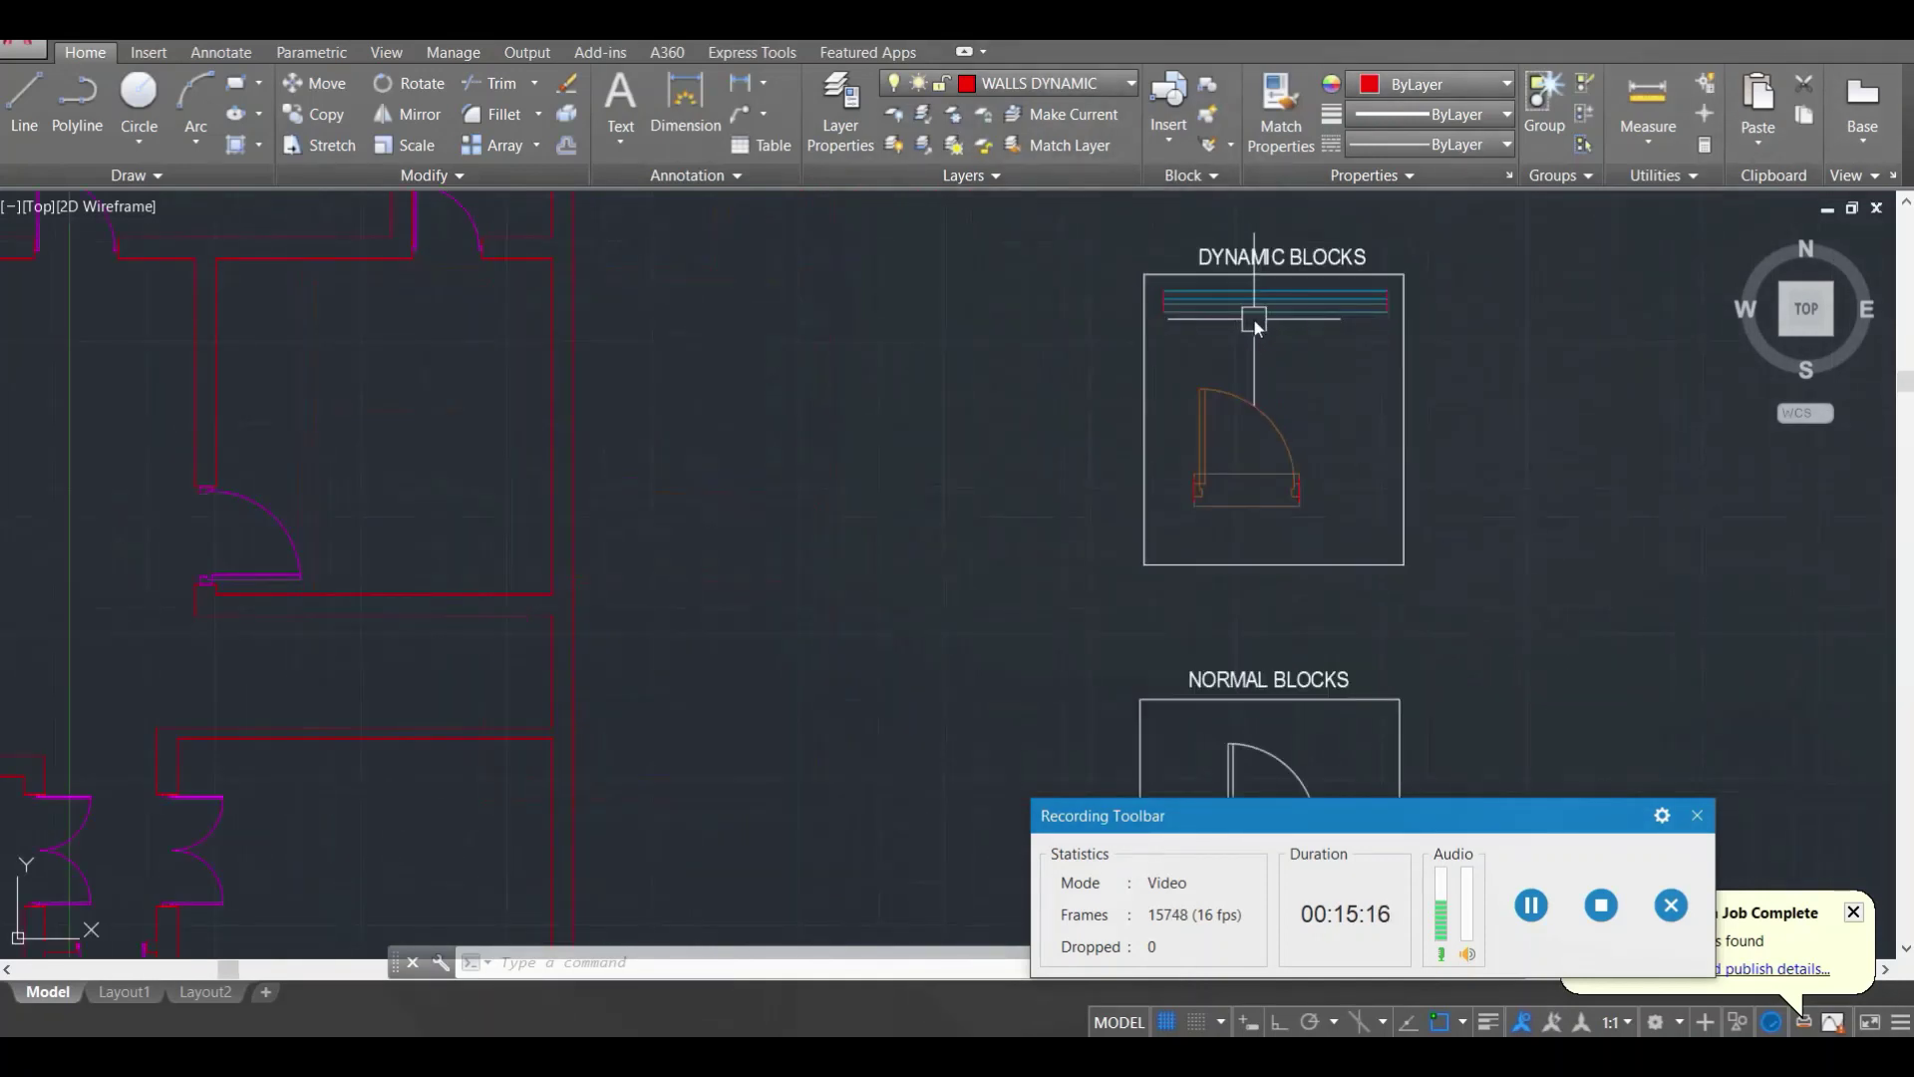
{"action": "scroll", "coordinate": [1246, 323], "scroll_direction": "down", "scroll_amount": 3}
{"action": "scroll", "coordinate": [745, 291], "scroll_direction": "up", "scroll_amount": 2}
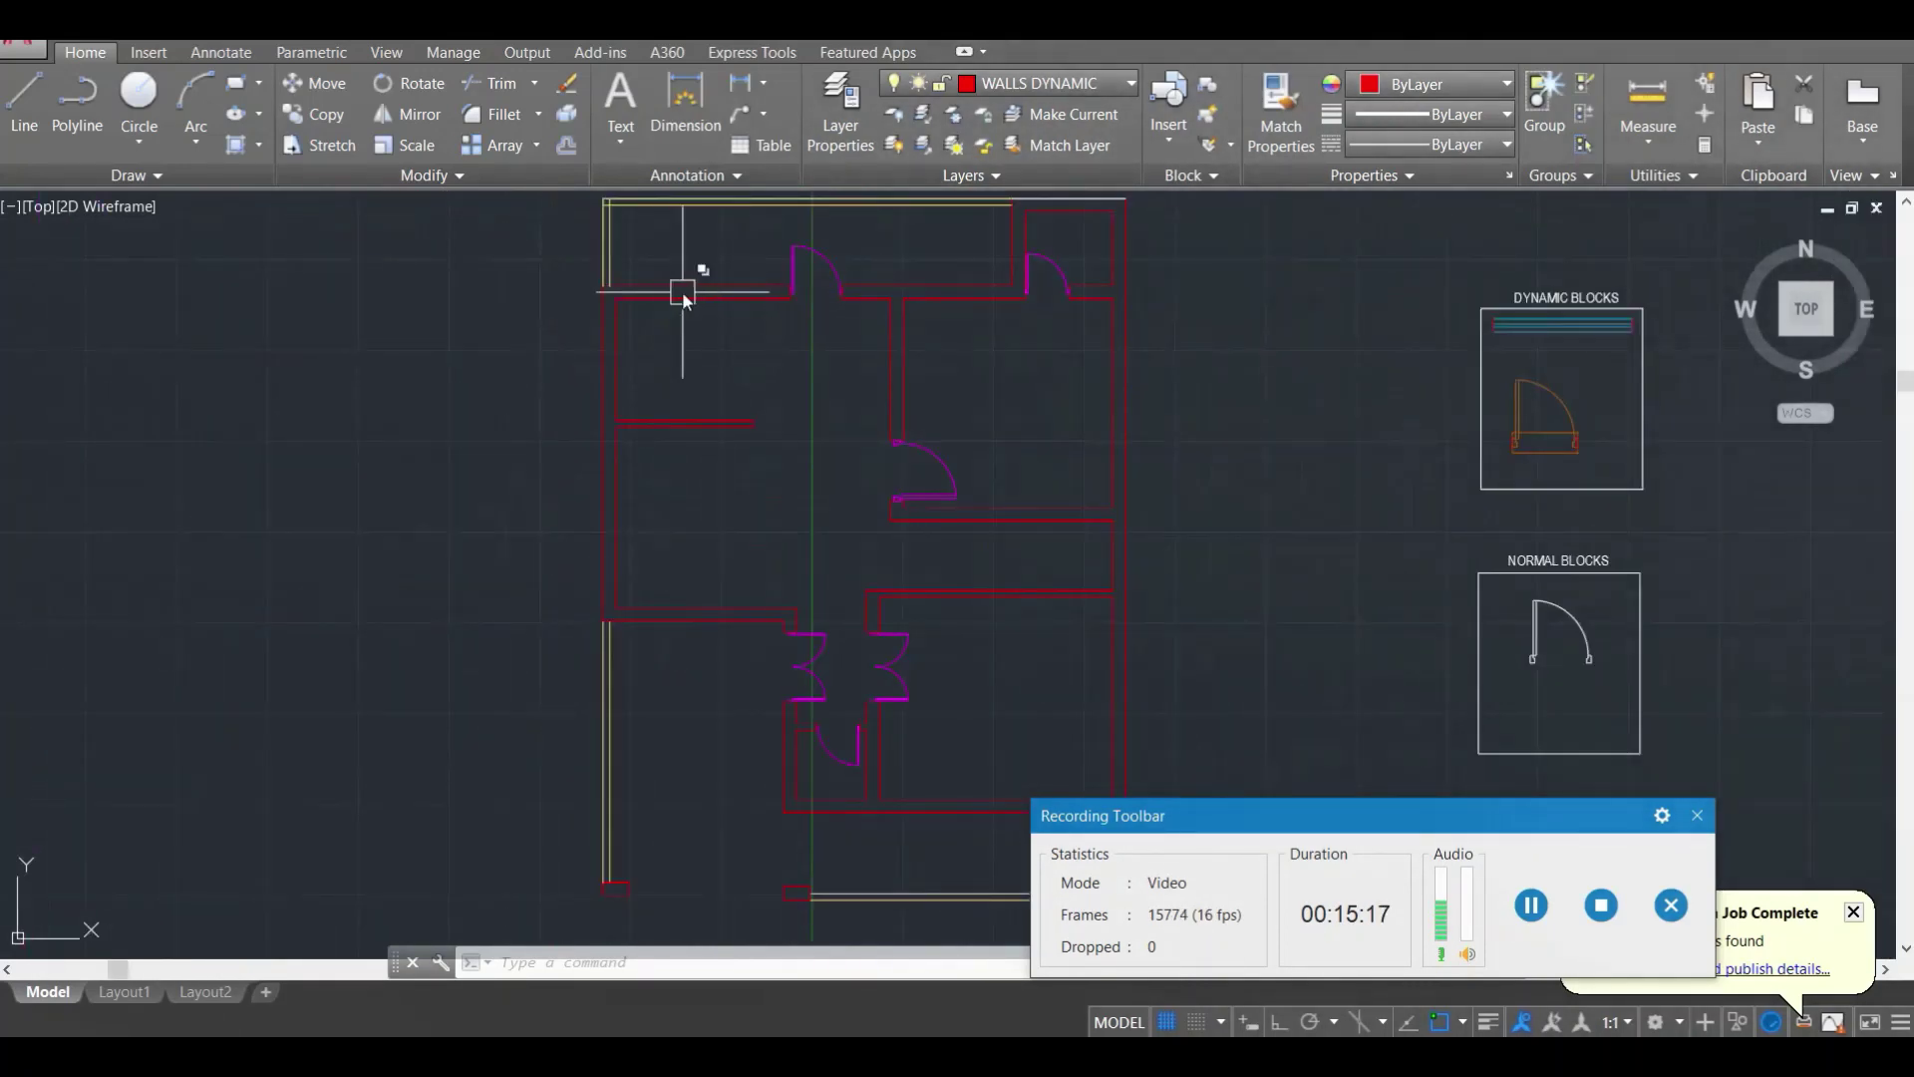
{"action": "middle_click_drag", "start_coordinate": [682, 291], "coordinate": [715, 381]}
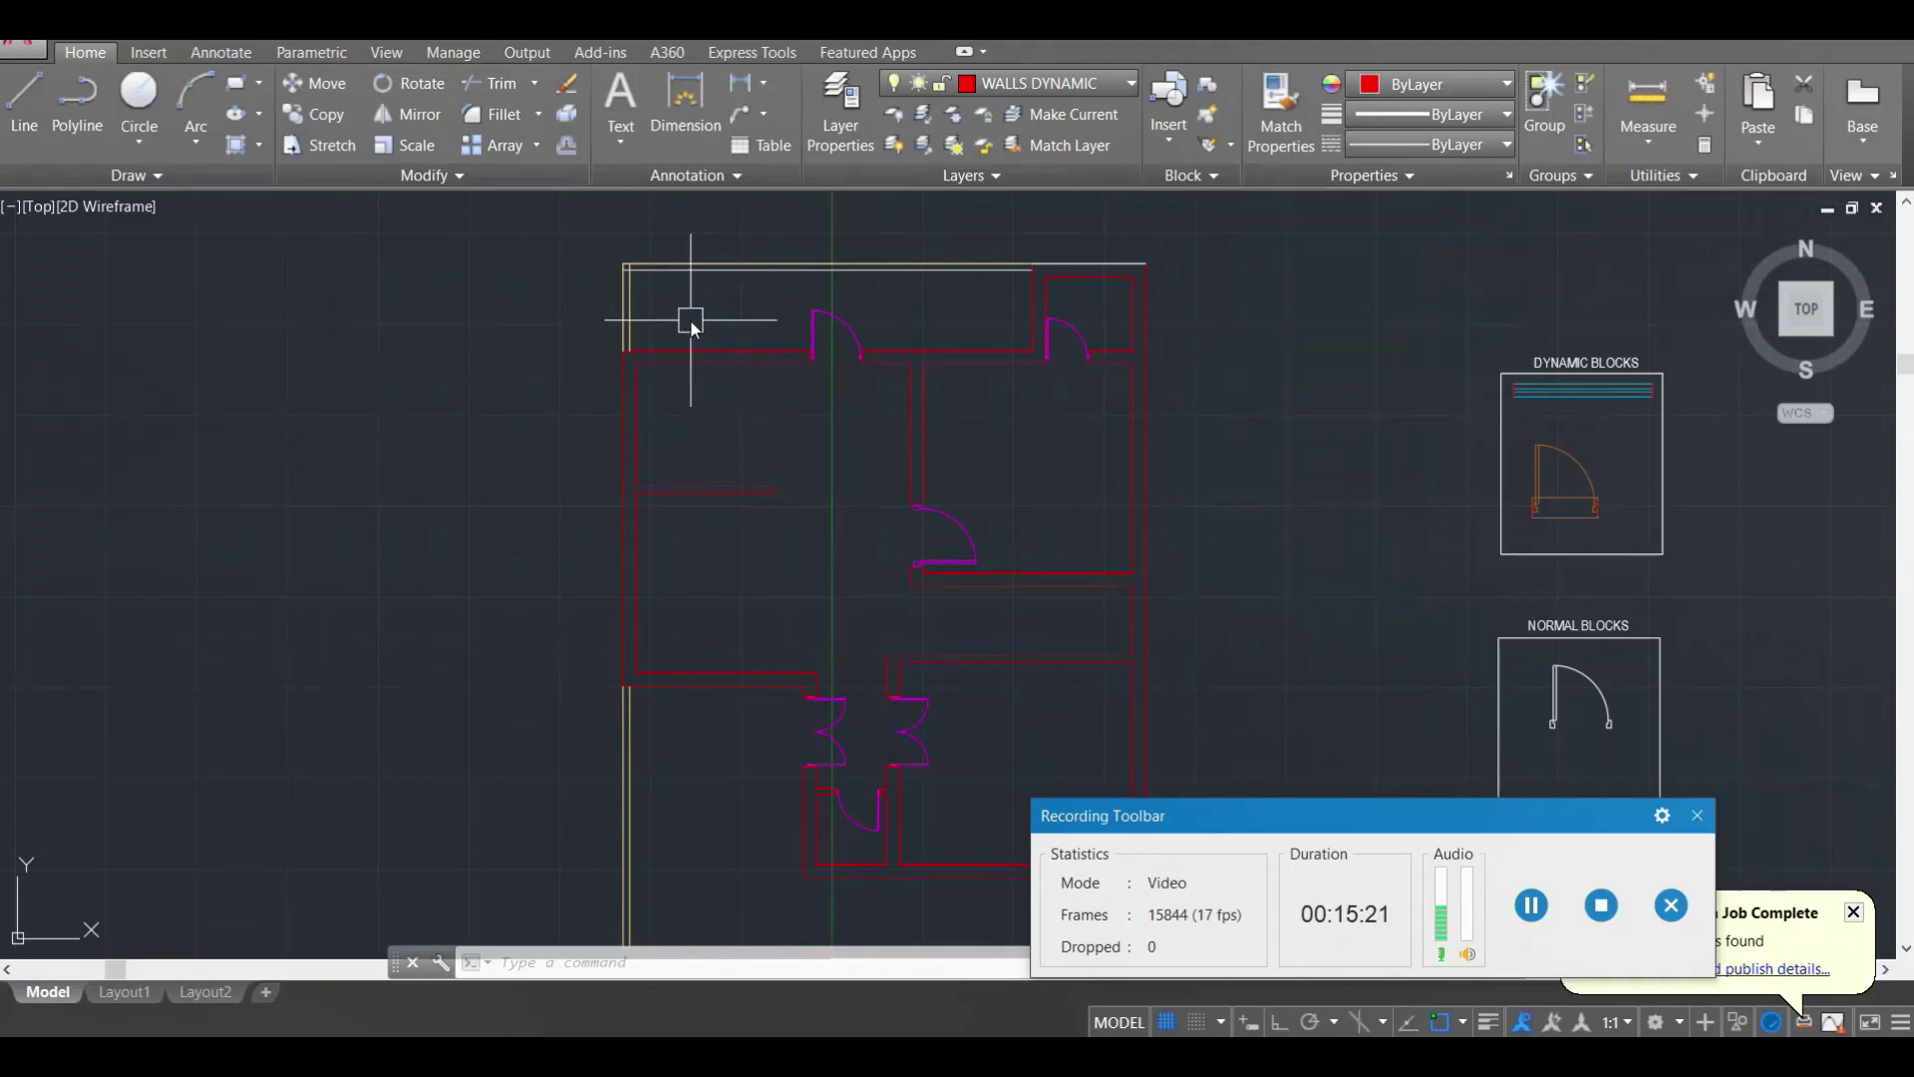
Step: Draw a line across the thickness of the upper-left room's top wall, from the midpoint of its inner edge
{"action": "scroll", "coordinate": [689, 319], "scroll_direction": "up", "scroll_amount": 4}
{"action": "middle_click_drag", "start_coordinate": [675, 355], "coordinate": [760, 354]}
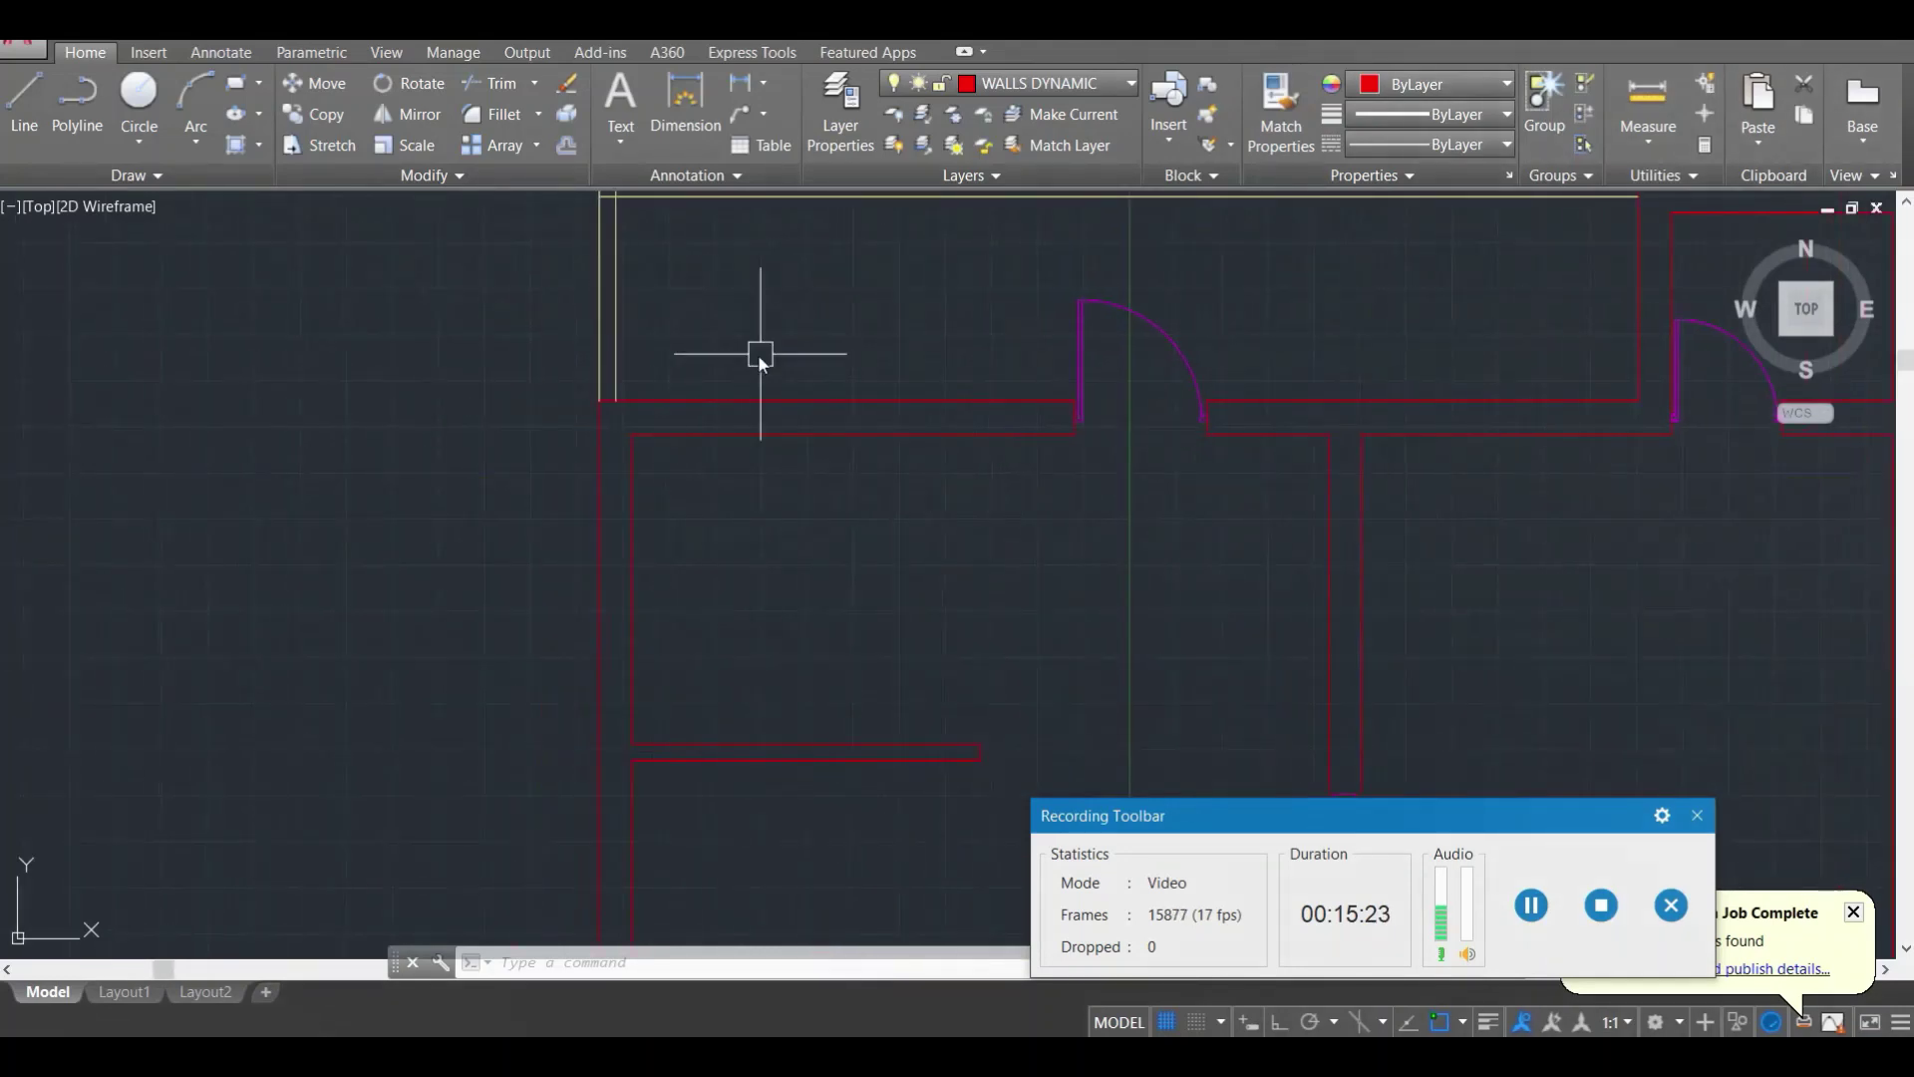
{"action": "type", "text": "l"}
{"action": "key", "text": "Return"}
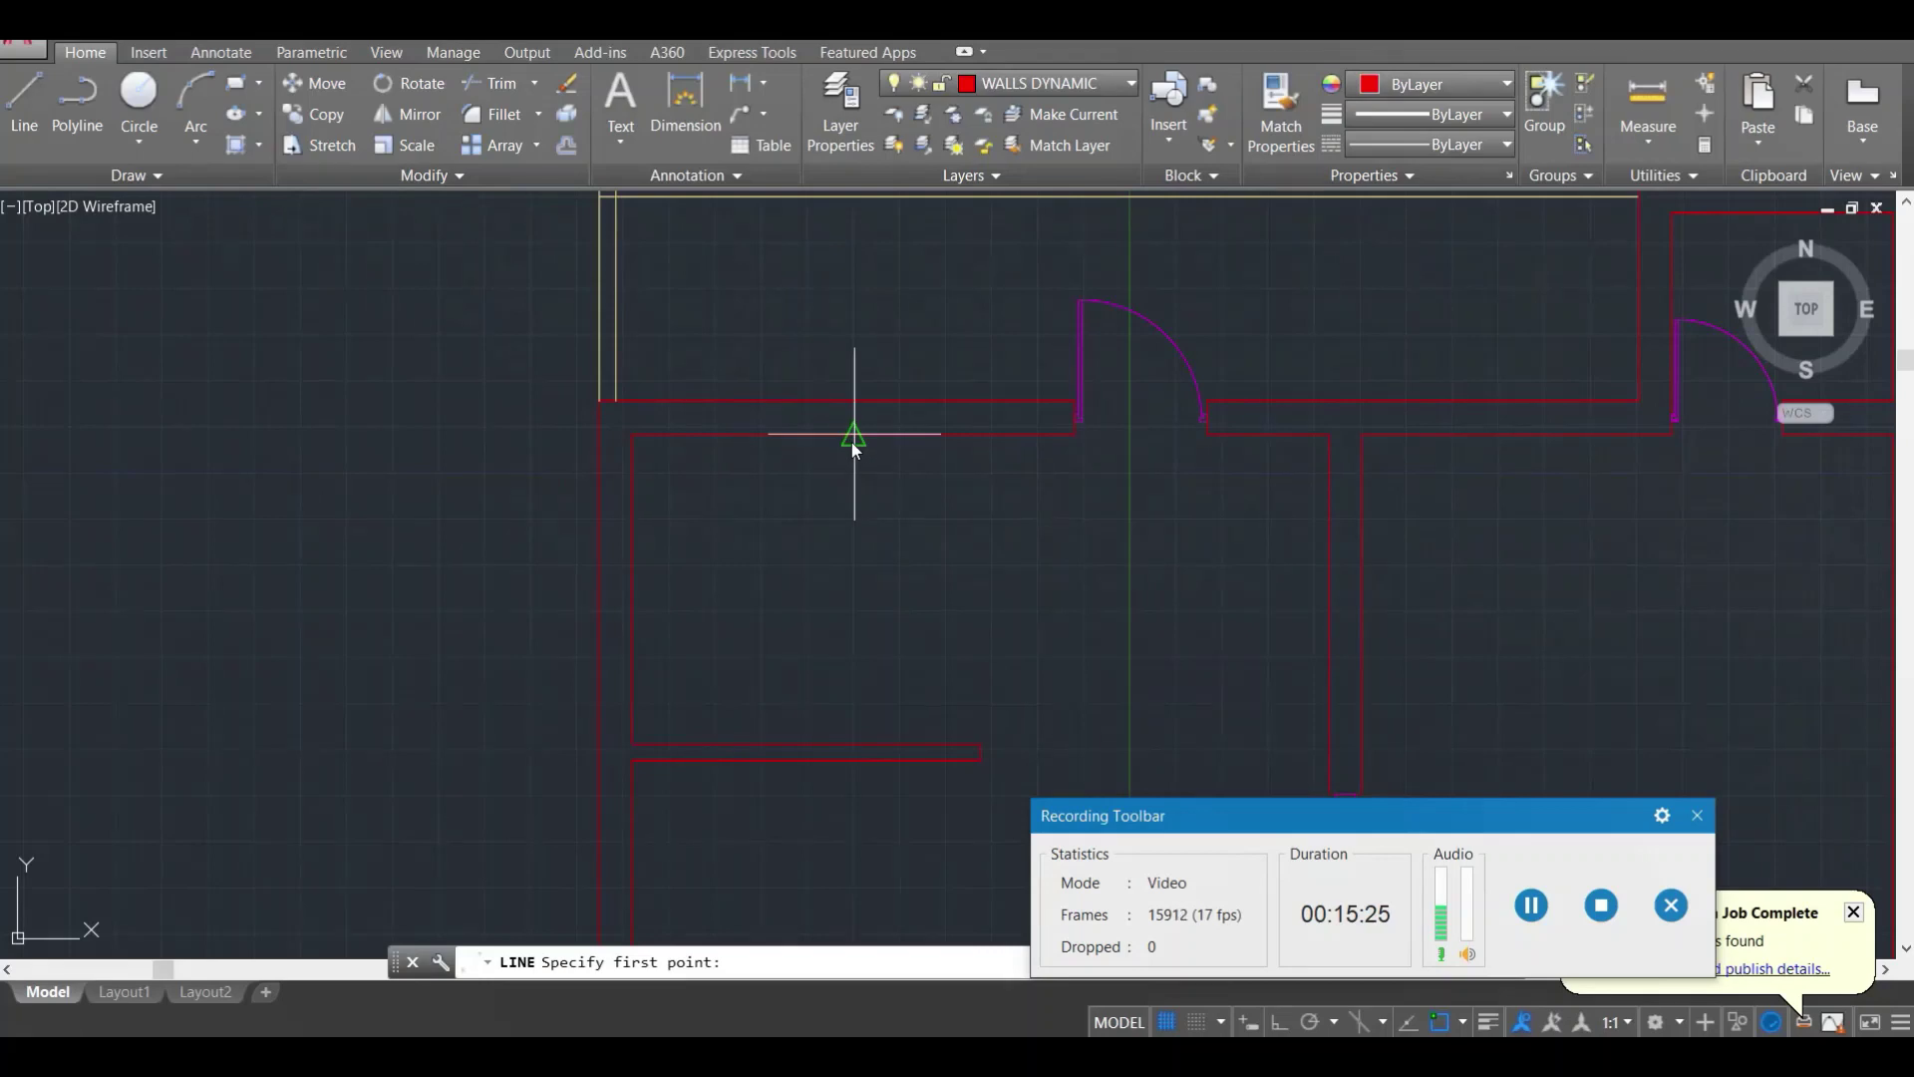
{"action": "left_click", "coordinate": [853, 436]}
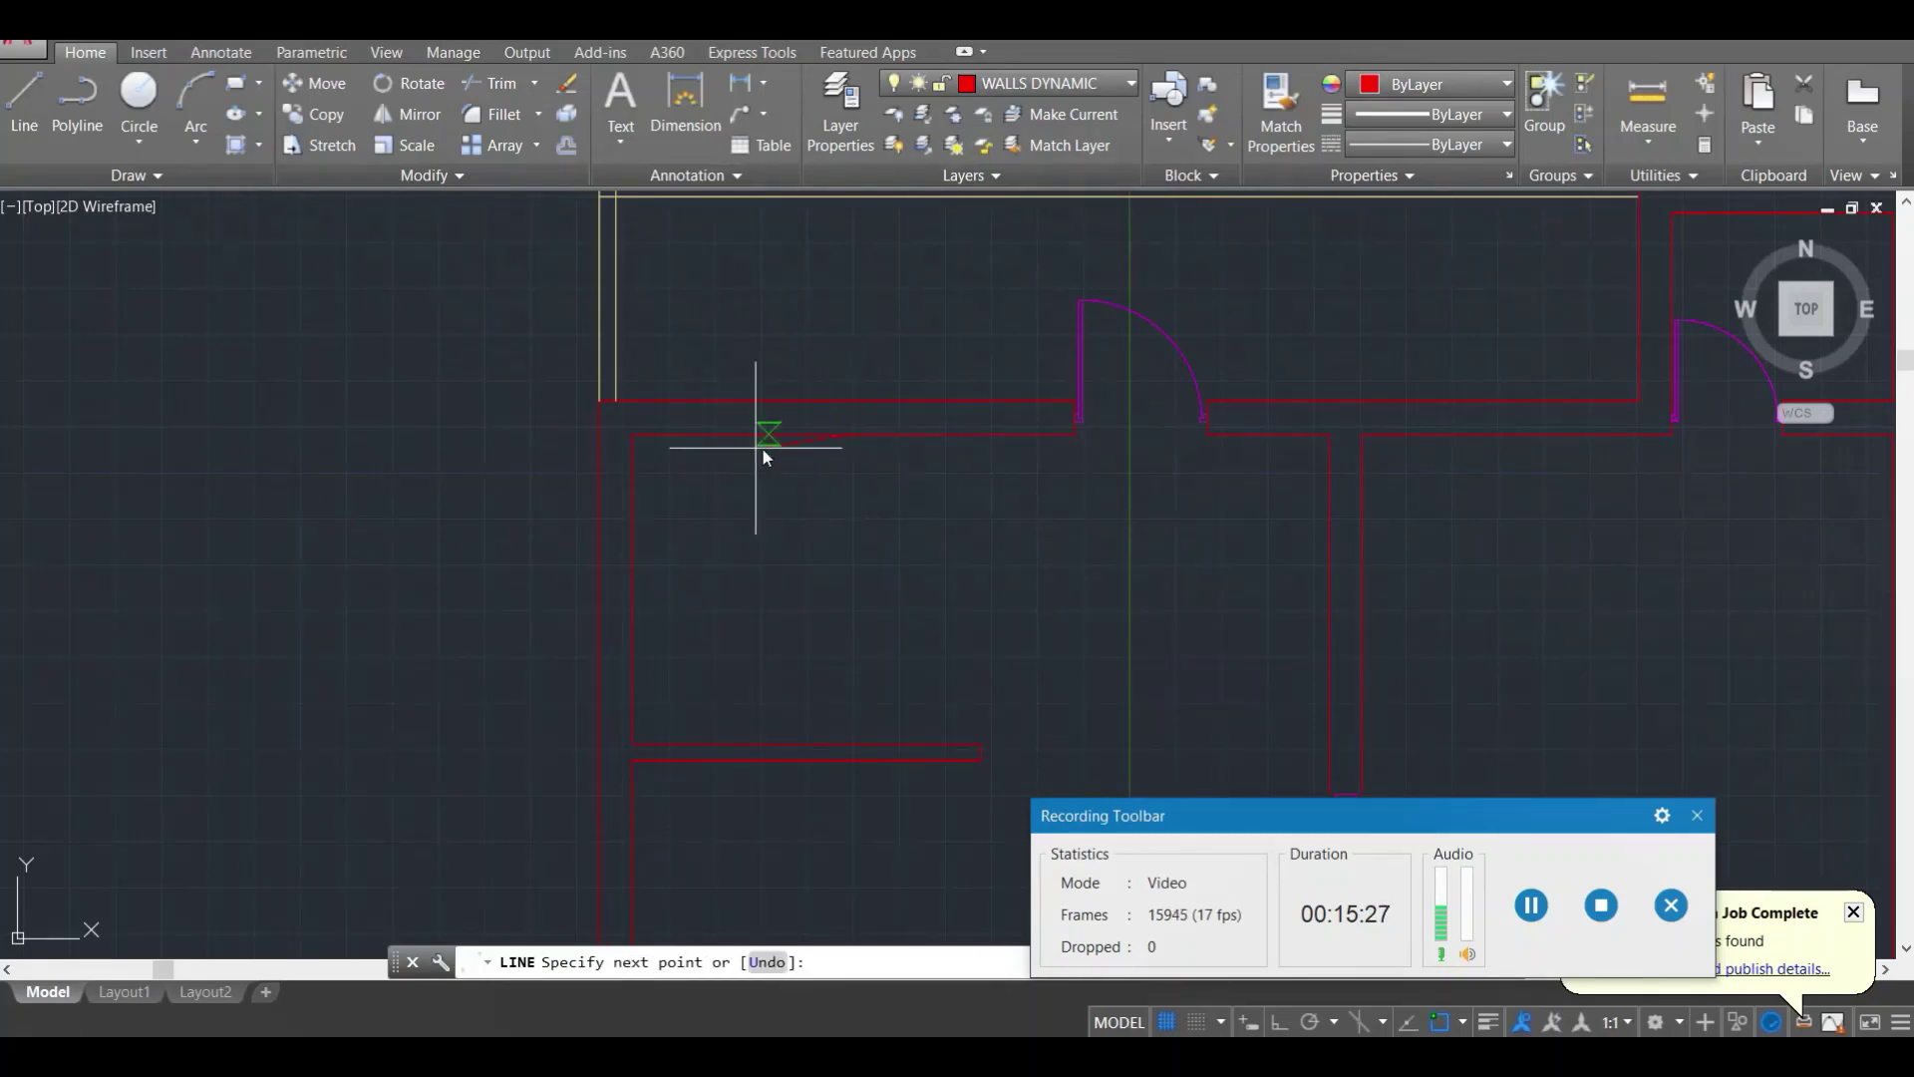
{"action": "left_click", "coordinate": [847, 401]}
{"action": "key", "text": "Return"}
{"action": "scroll", "coordinate": [897, 384], "scroll_direction": "up", "scroll_amount": 2}
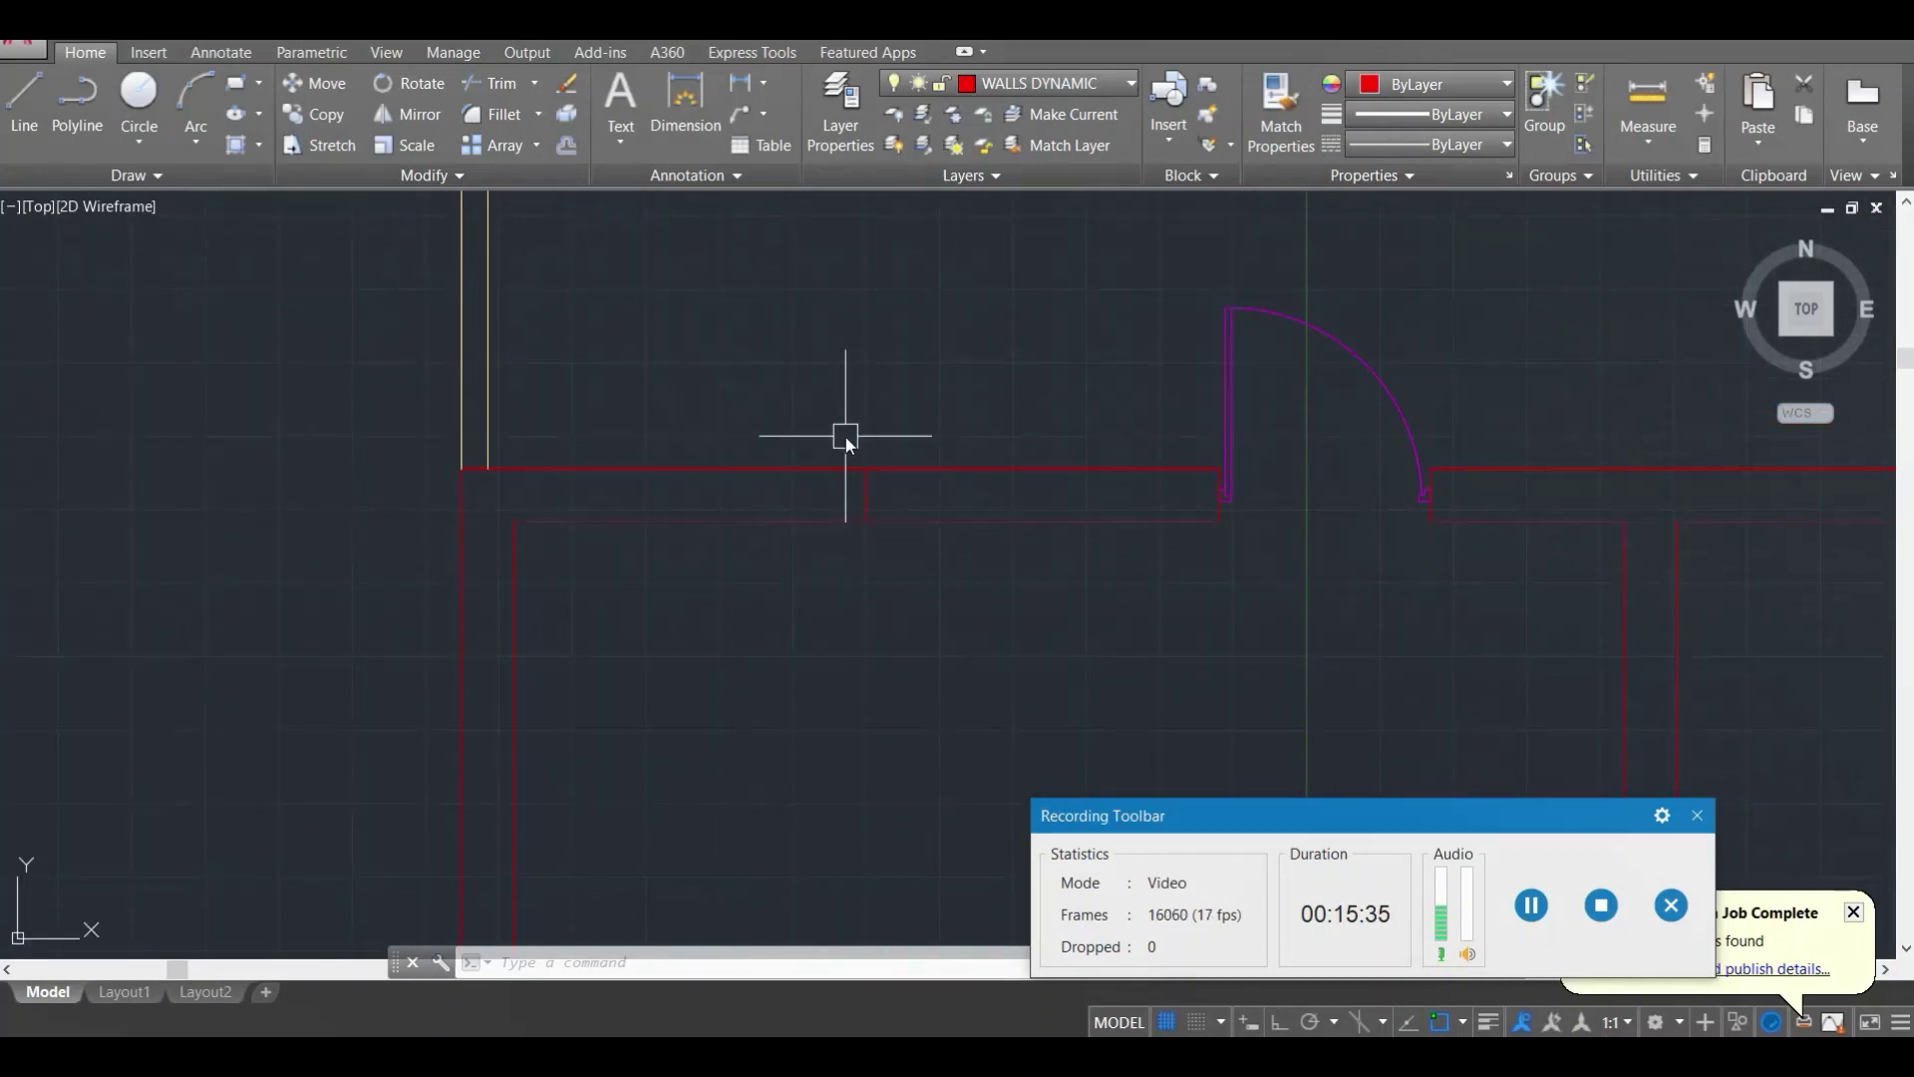
Step: Offset the short line across the wall to both sides by the default distance to mark the window jambs
{"action": "type", "text": "o"}
{"action": "key", "text": "Return"}
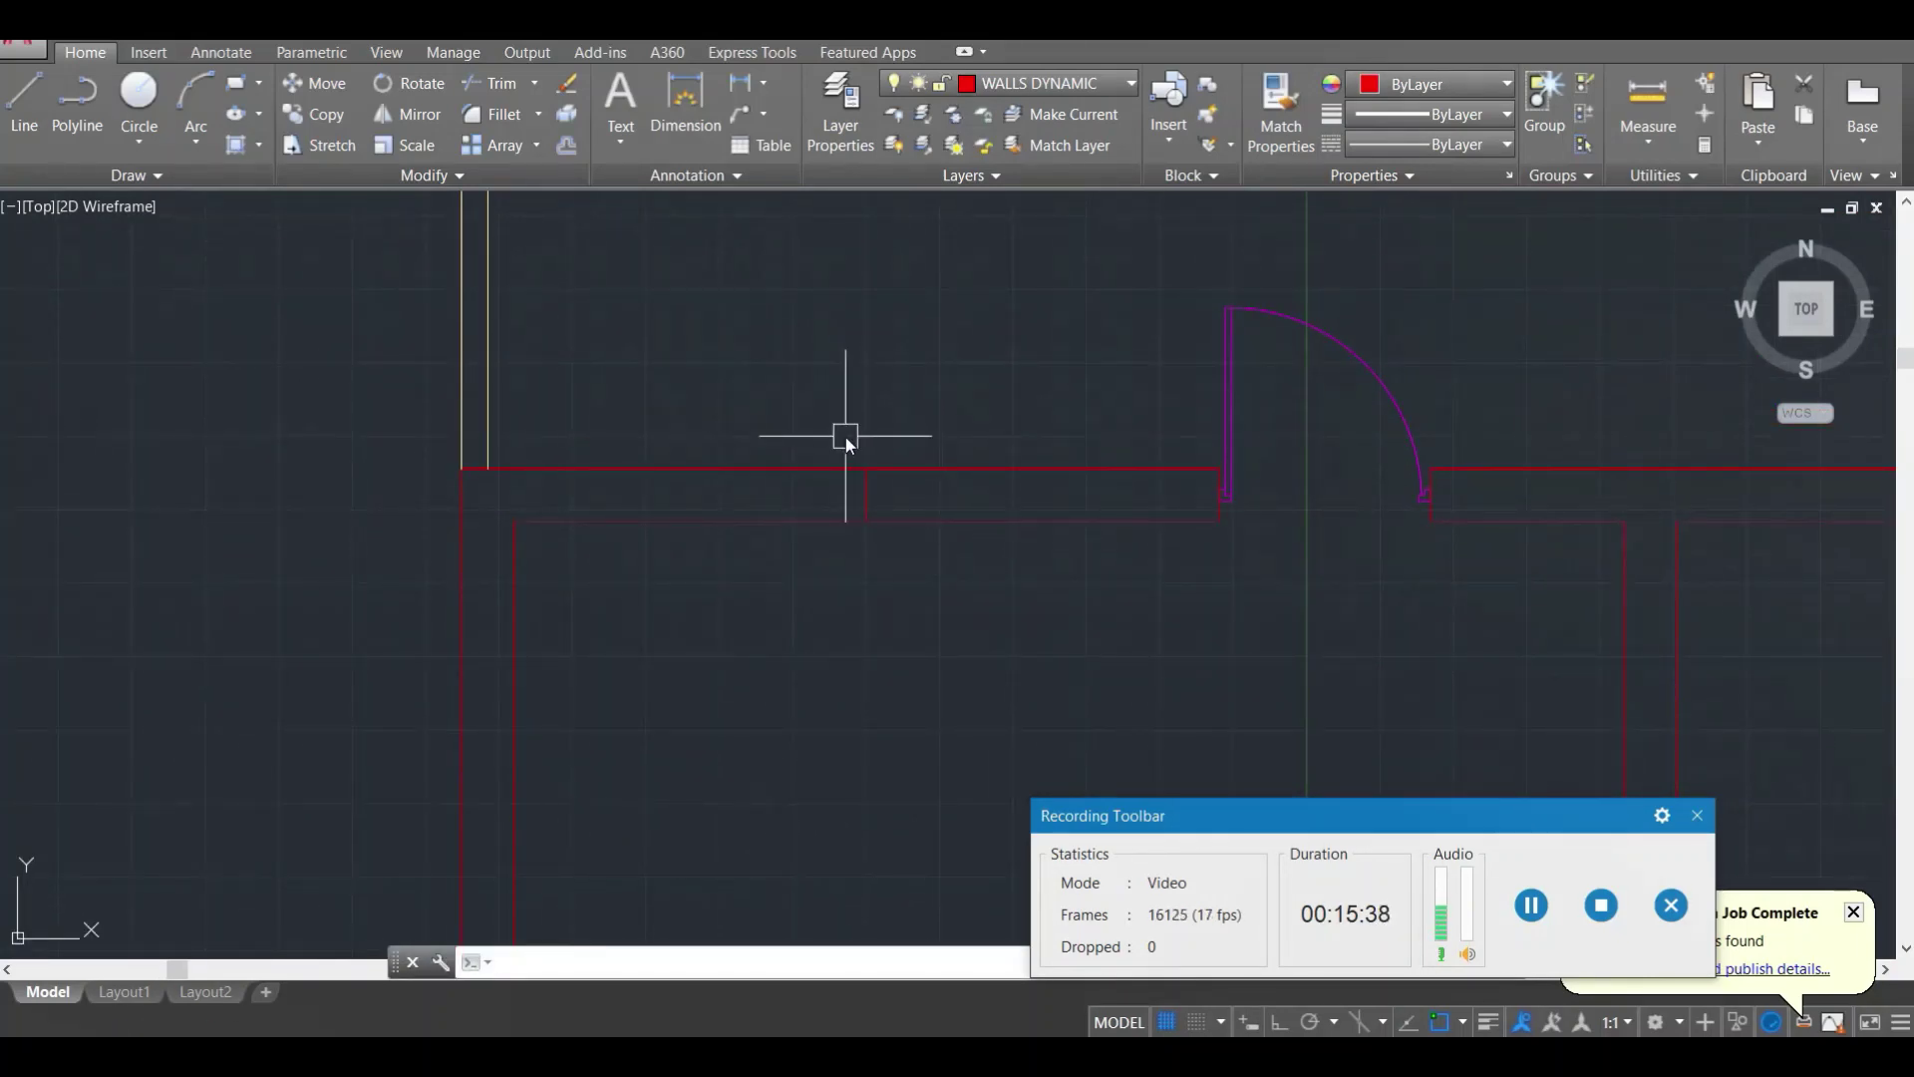
{"action": "type", "text": "o"}
{"action": "key", "text": "Return"}
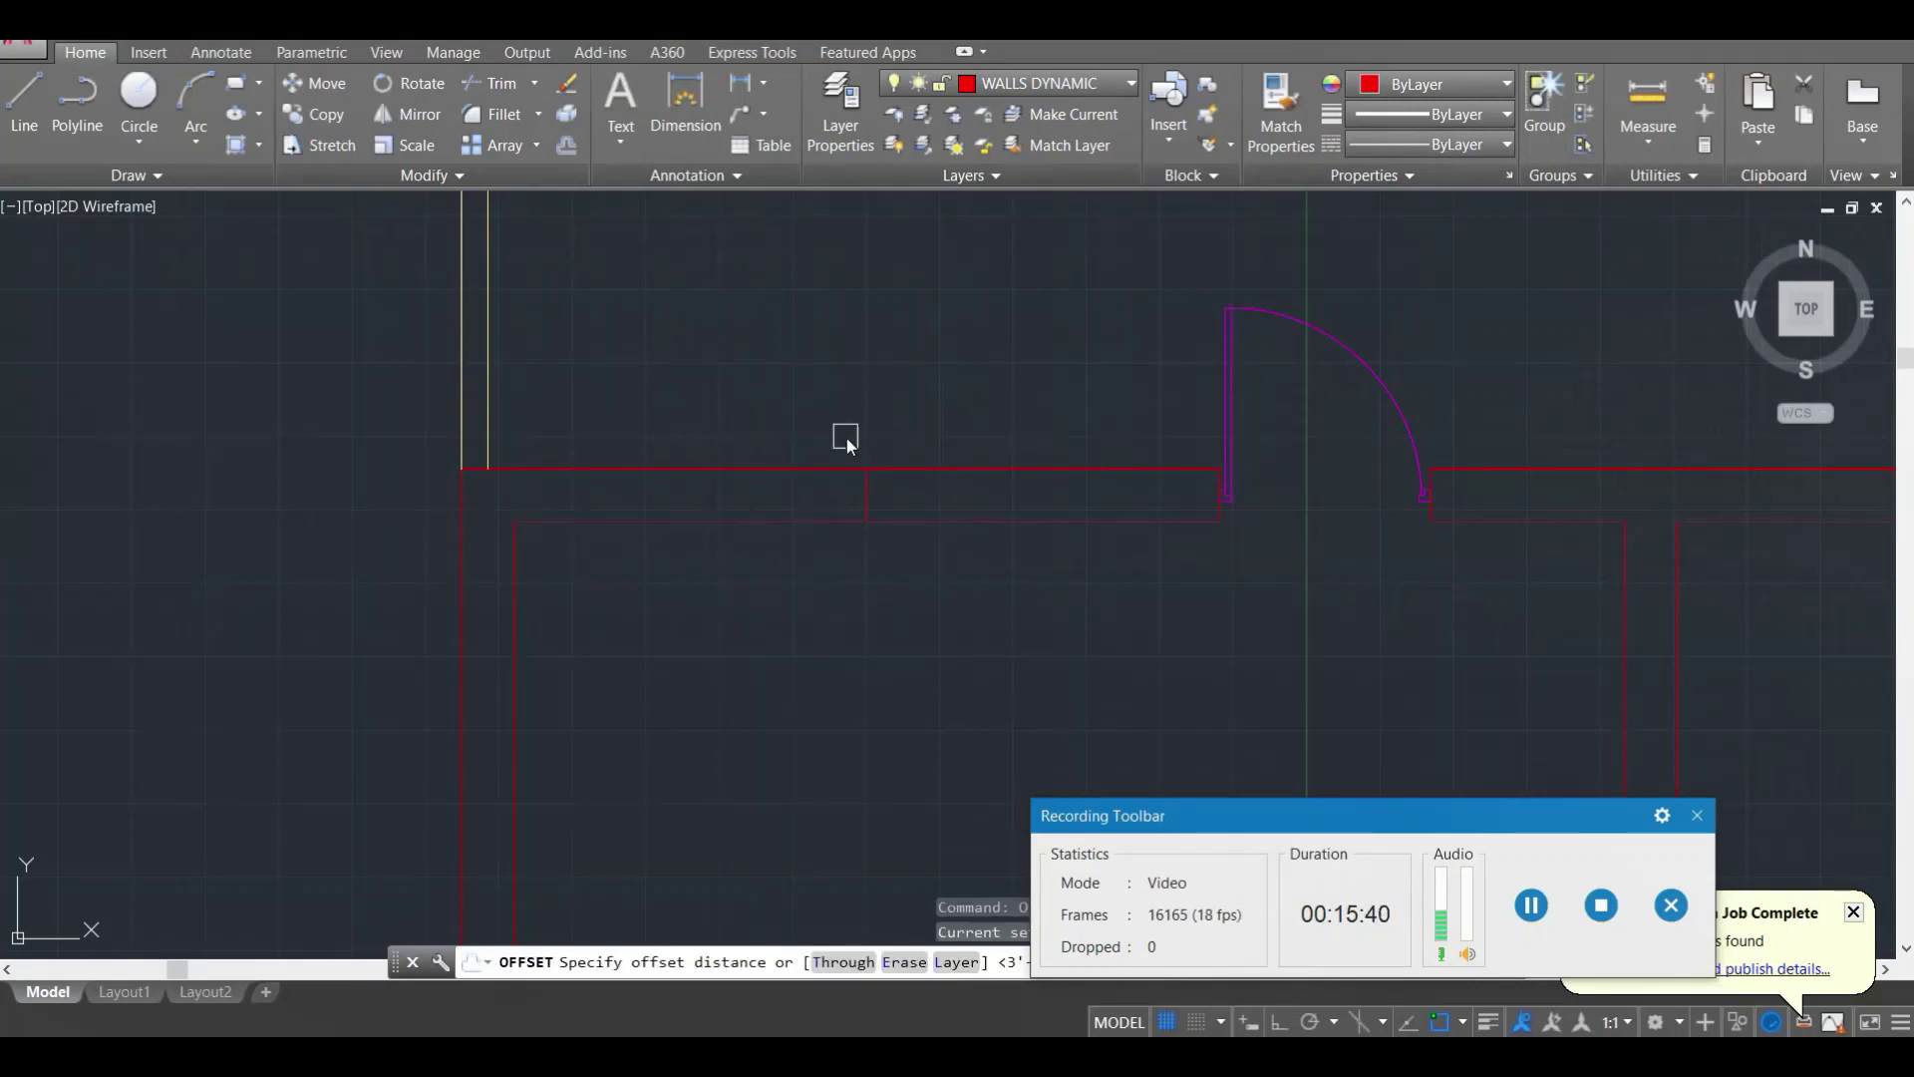
{"action": "key", "text": "Return"}
{"action": "left_click", "coordinate": [867, 498]}
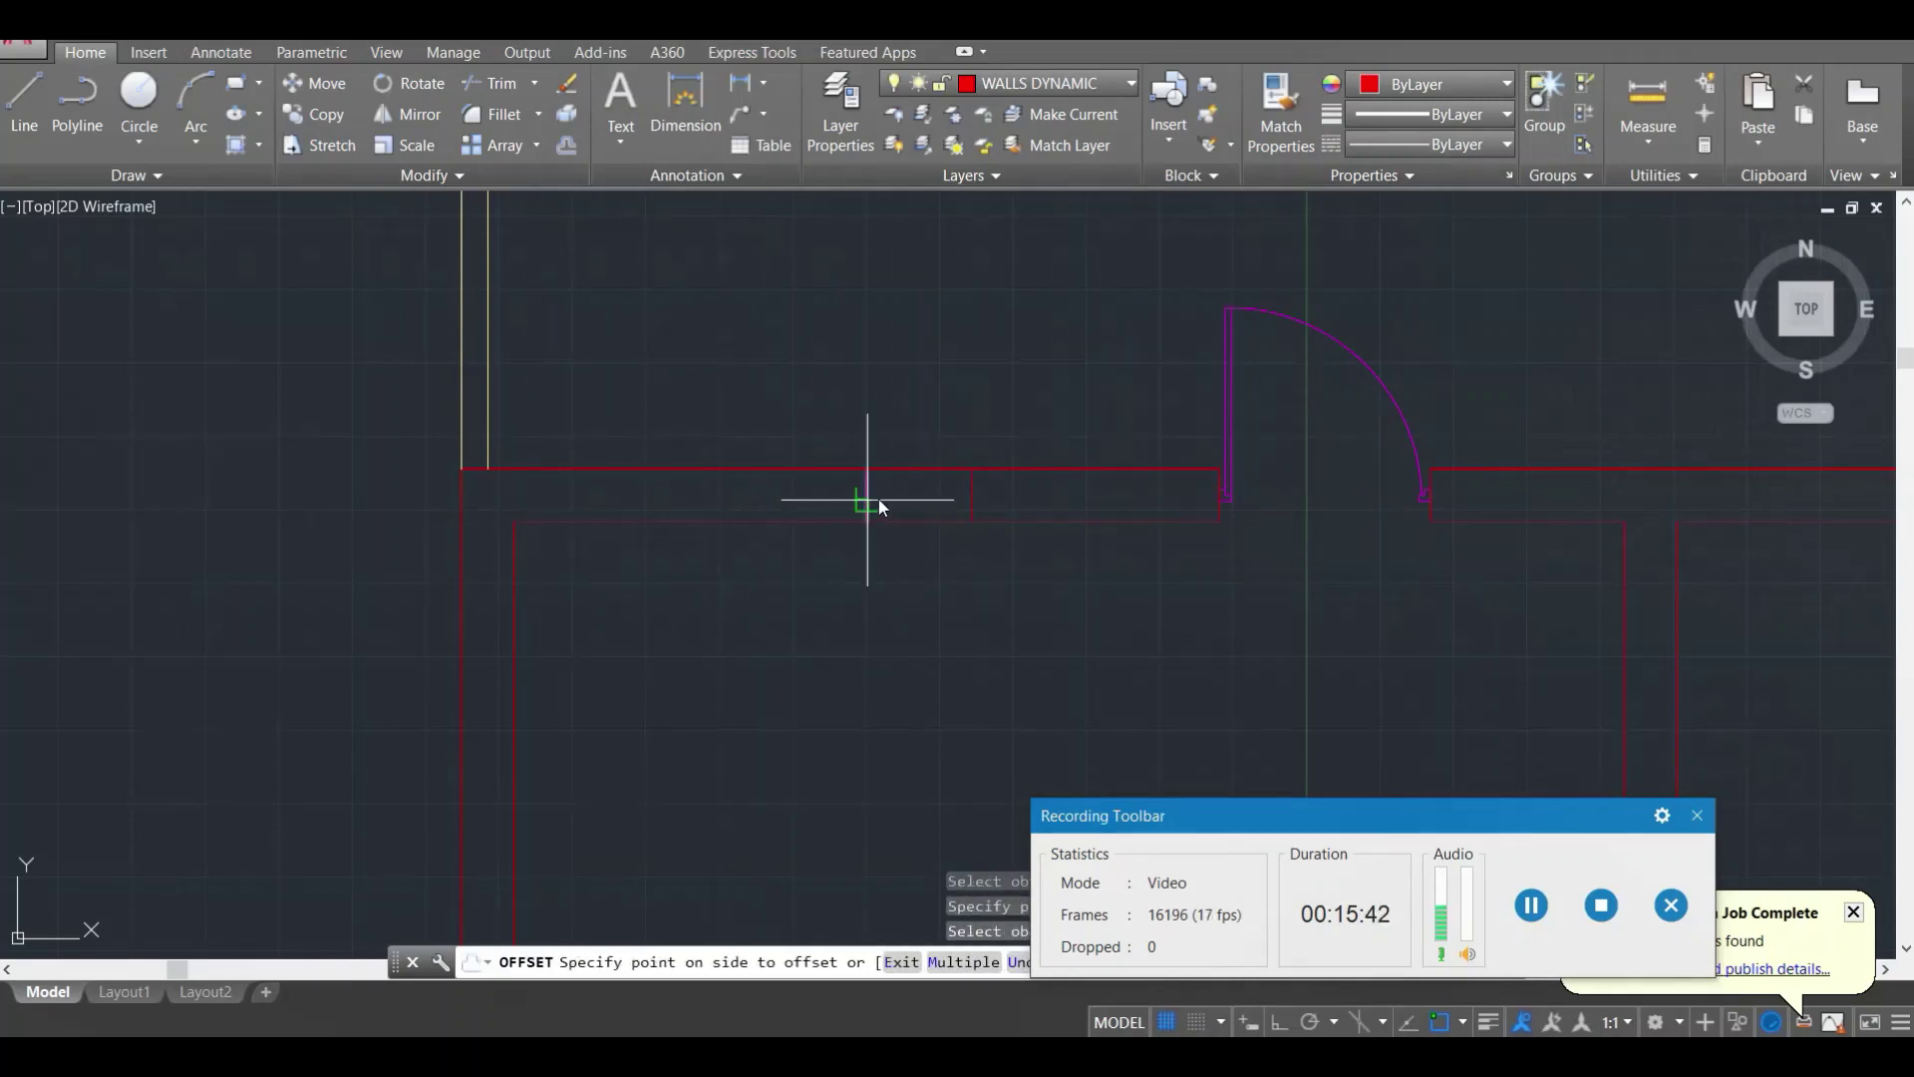
{"action": "left_click", "coordinate": [877, 498]}
{"action": "key", "text": "Return"}
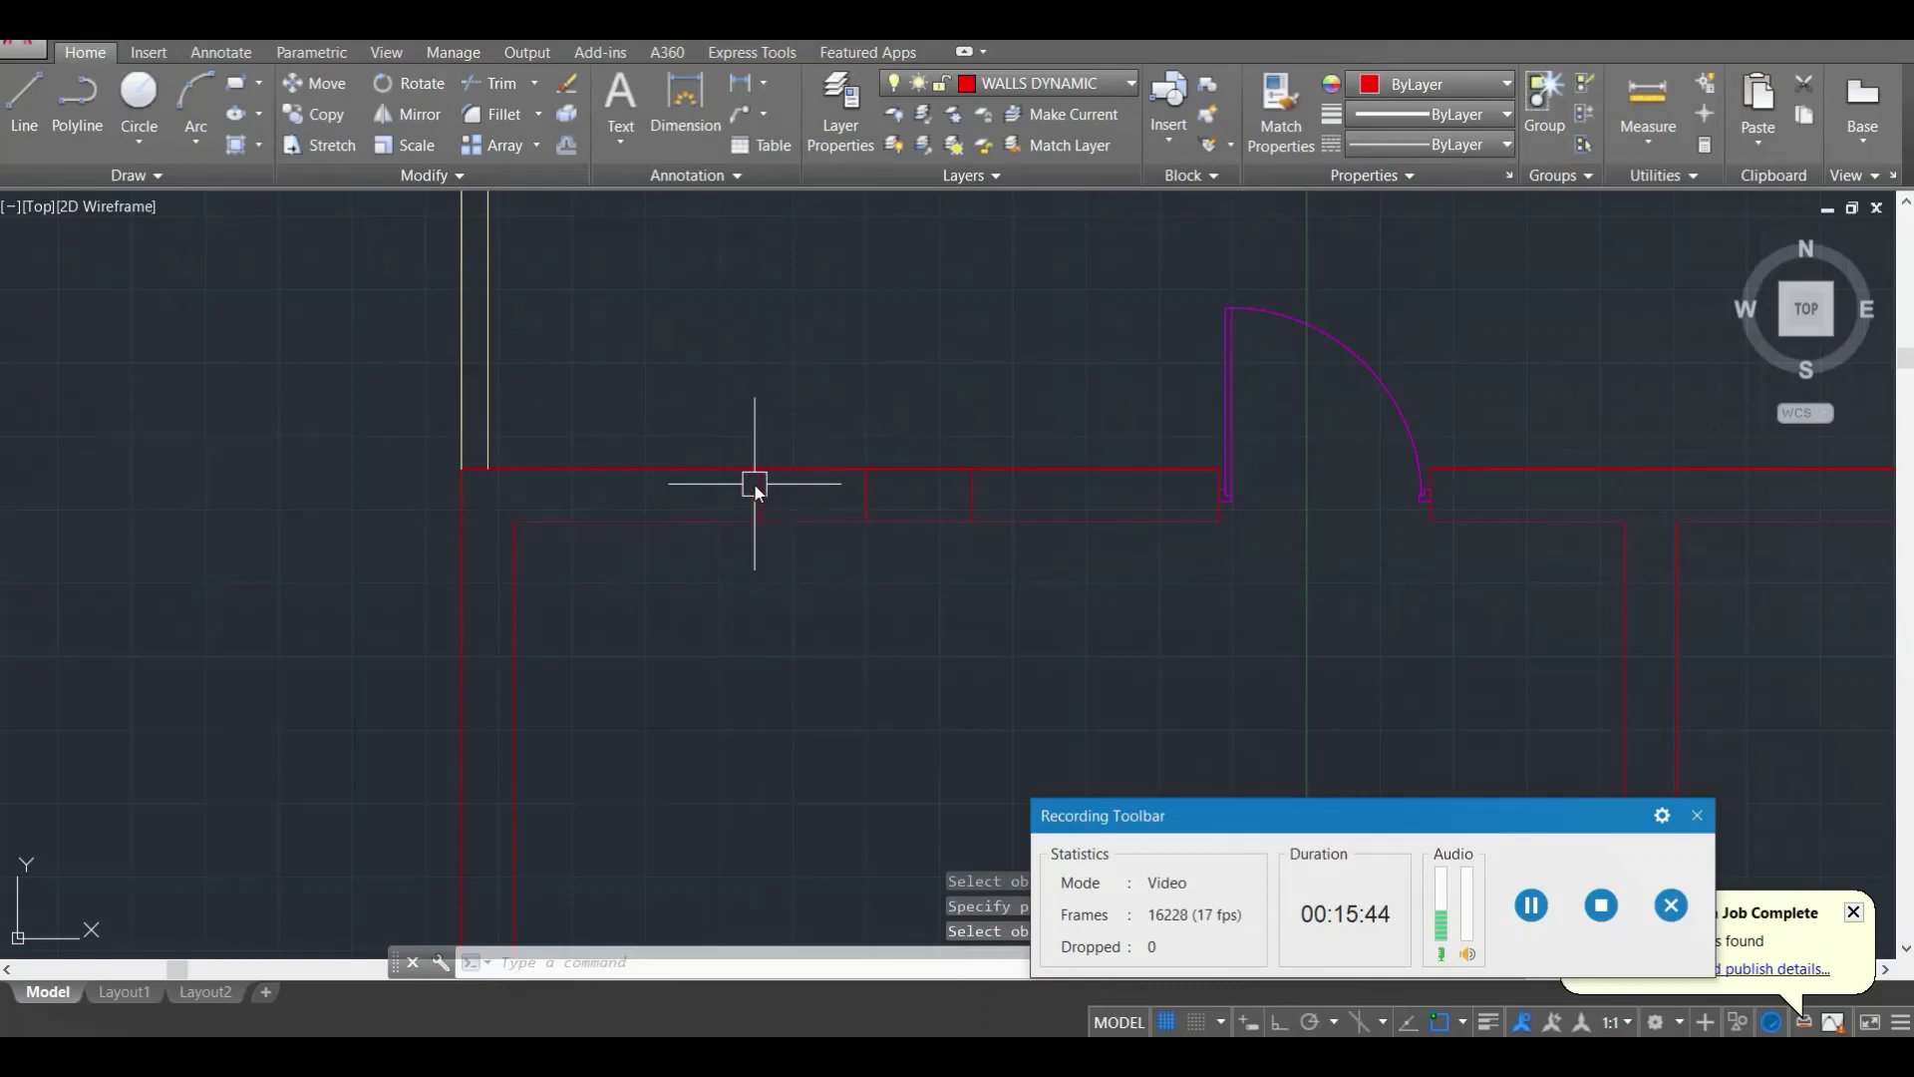
Step: Delete the centre line and trim both wall lines between the two jamb lines to open the window gap
{"action": "left_click", "coordinate": [864, 486]}
{"action": "key", "text": "Delete"}
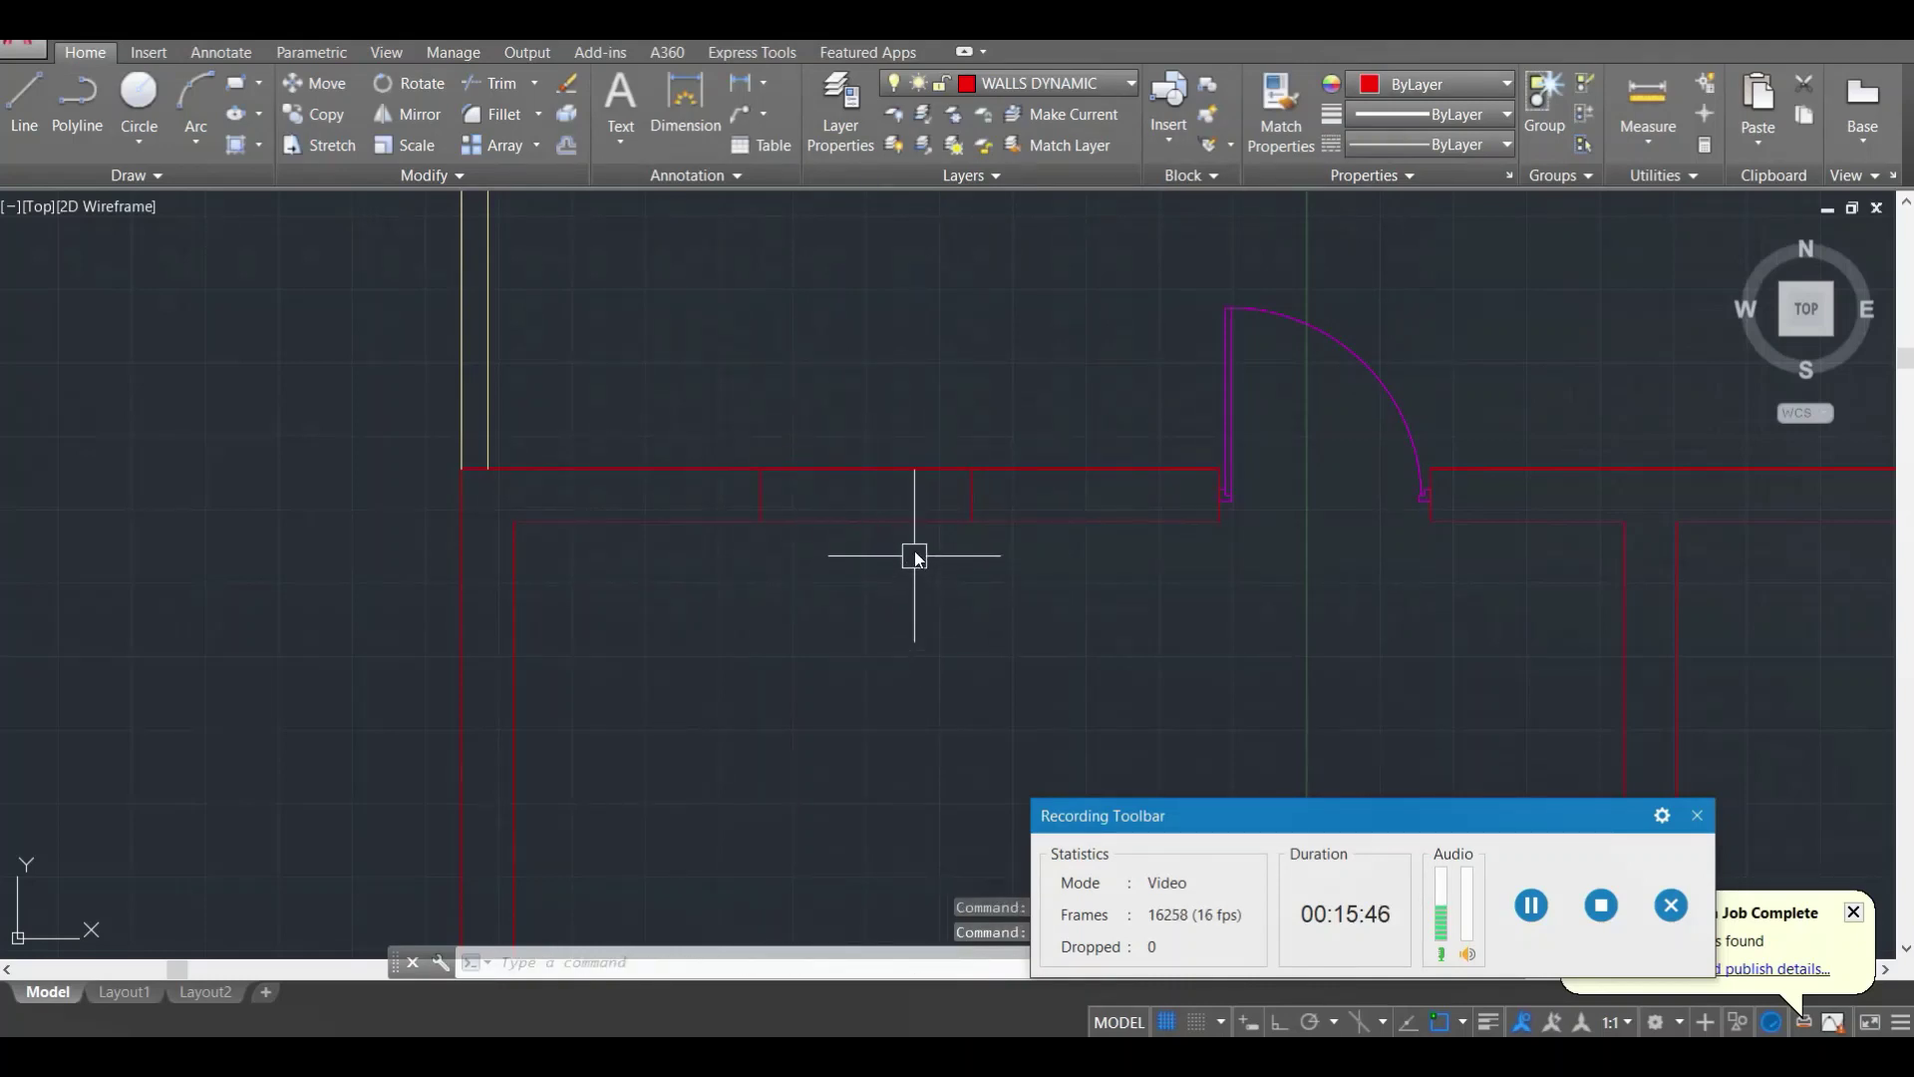
{"action": "type", "text": "tr"}
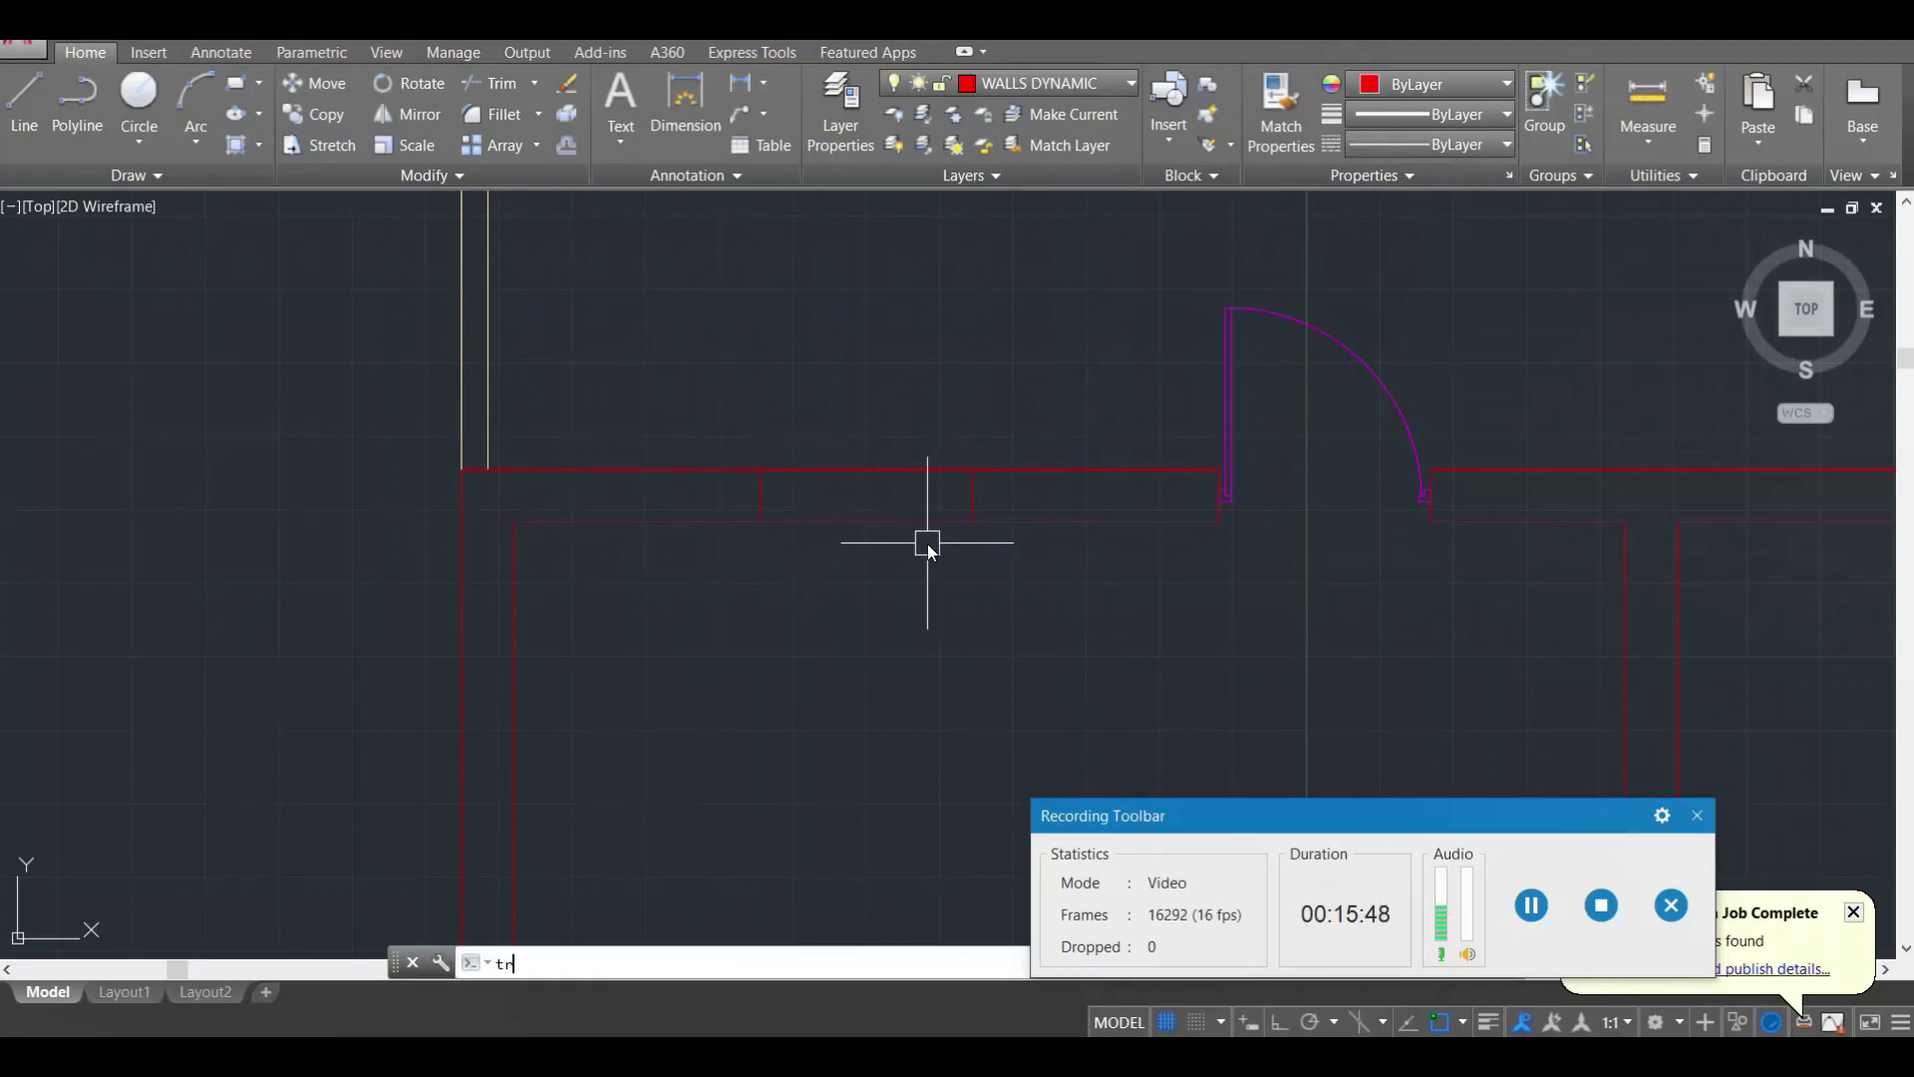
{"action": "key", "text": "Return"}
{"action": "left_click", "coordinate": [927, 542]}
{"action": "left_click", "coordinate": [879, 415]}
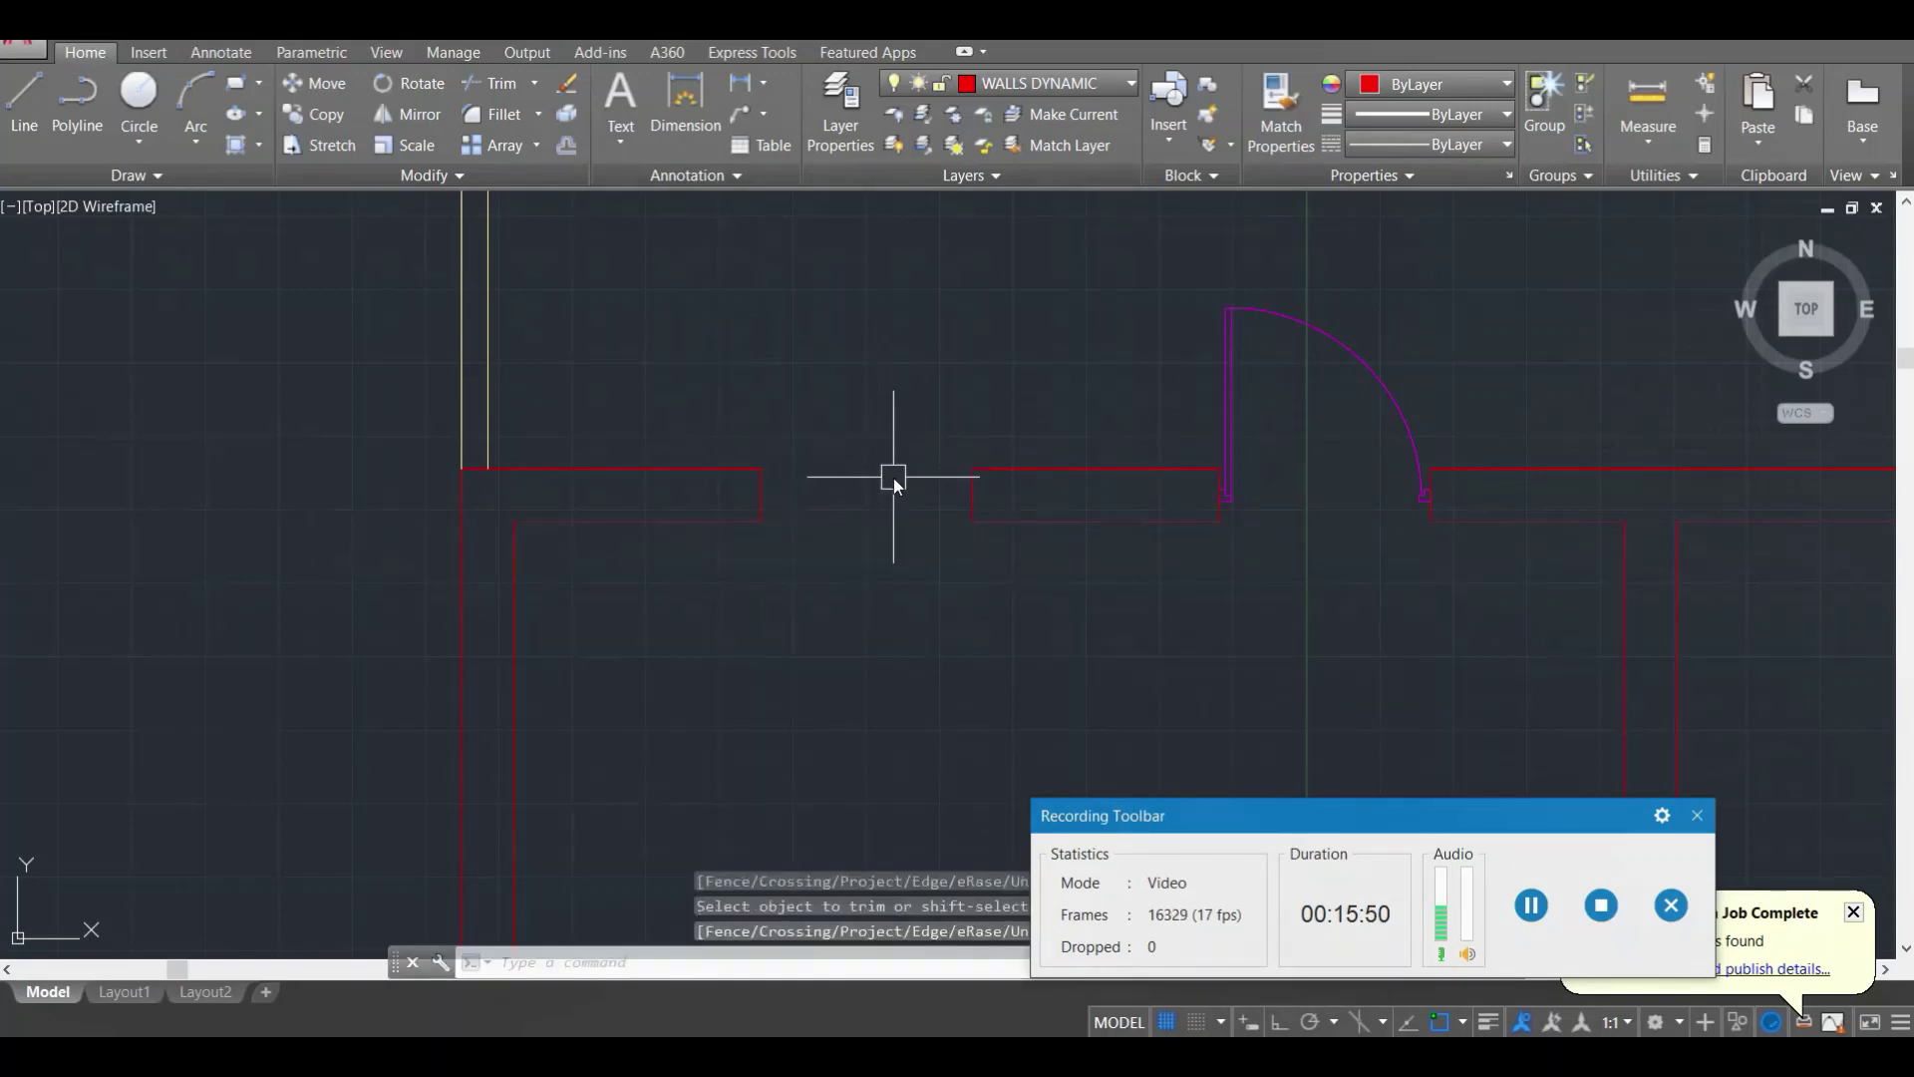
{"action": "key", "text": "Escape"}
Step: Draw a line across the window opening between the two outer jamb corners
{"action": "type", "text": "l"}
{"action": "key", "text": "Return"}
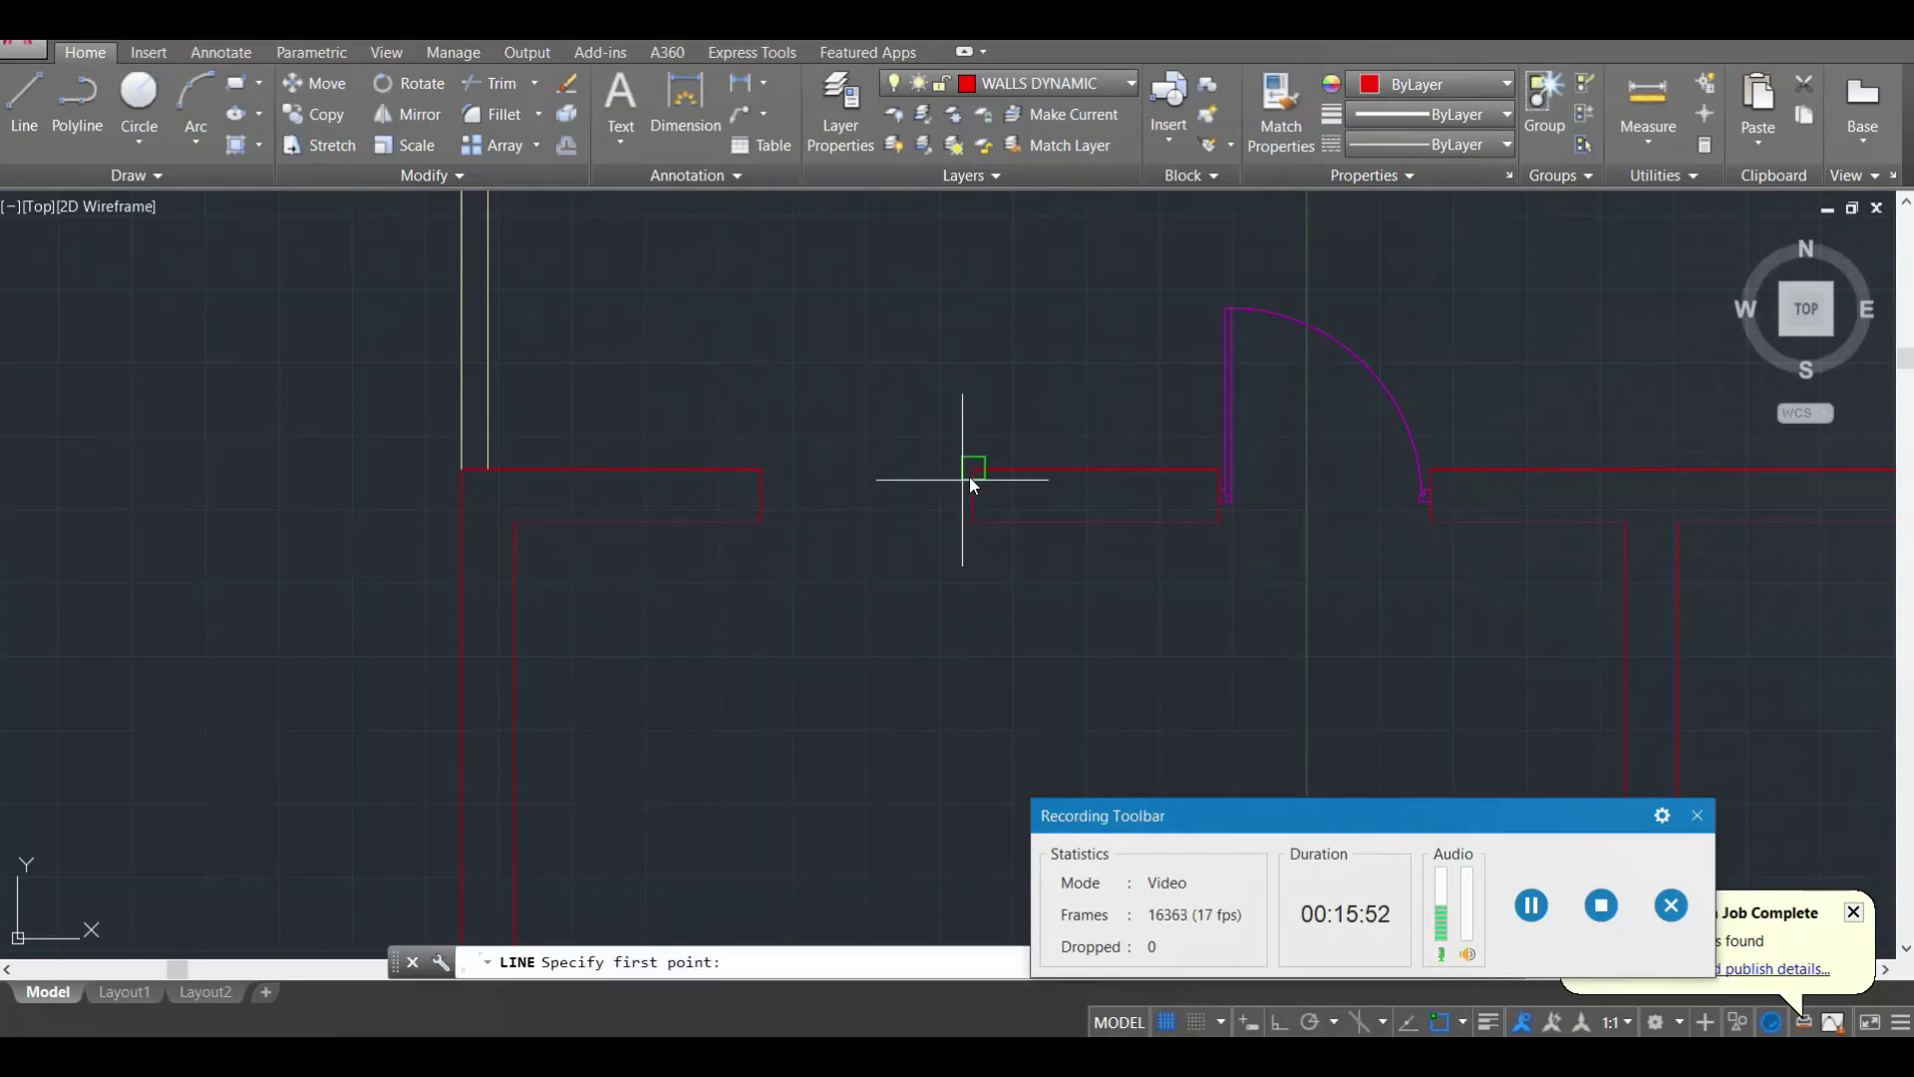
{"action": "left_click", "coordinate": [969, 477]}
{"action": "left_click", "coordinate": [761, 469]}
{"action": "key", "text": "Escape"}
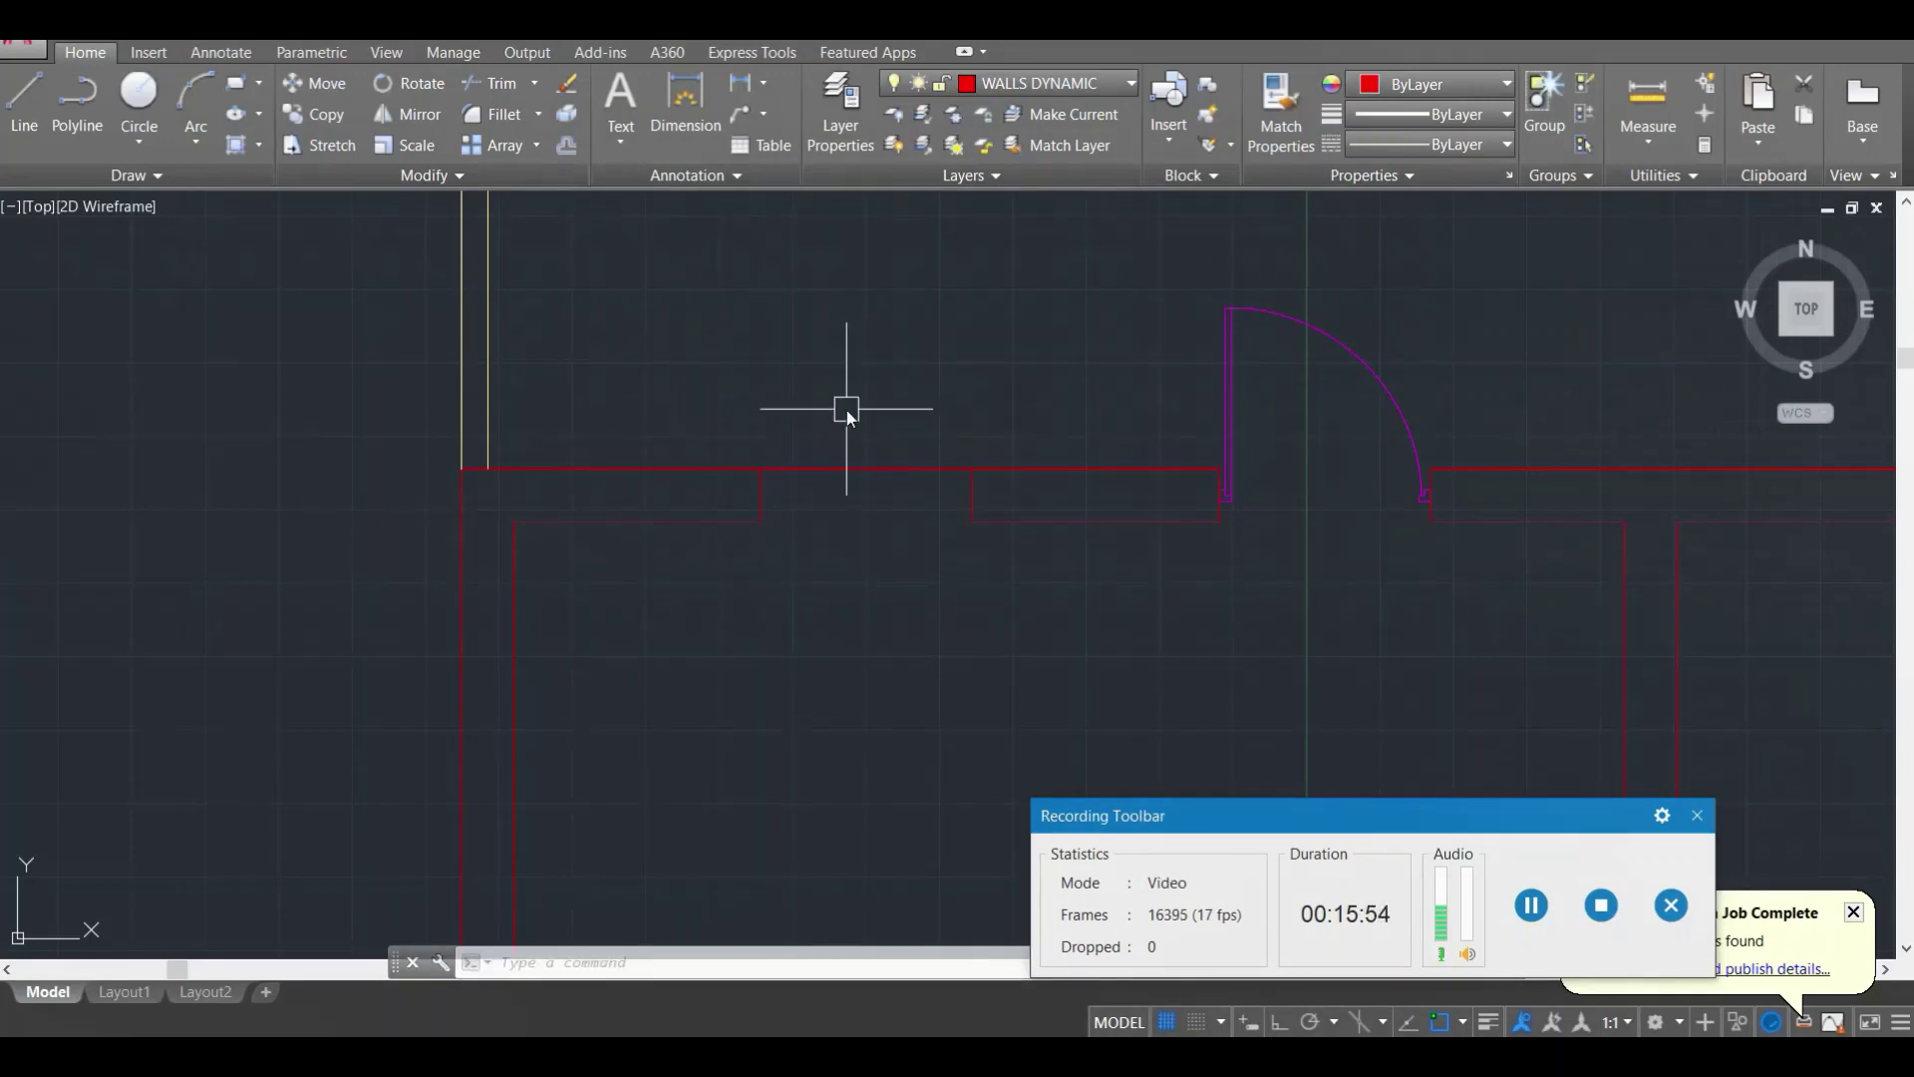
Step: Offset the line across the window opening three times toward the room, each at a distance of 3
{"action": "type", "text": "o"}
{"action": "key", "text": "Return"}
{"action": "type", "text": "3"}
{"action": "key", "text": "Return"}
{"action": "left_click", "coordinate": [868, 475]}
{"action": "left_click", "coordinate": [861, 548]}
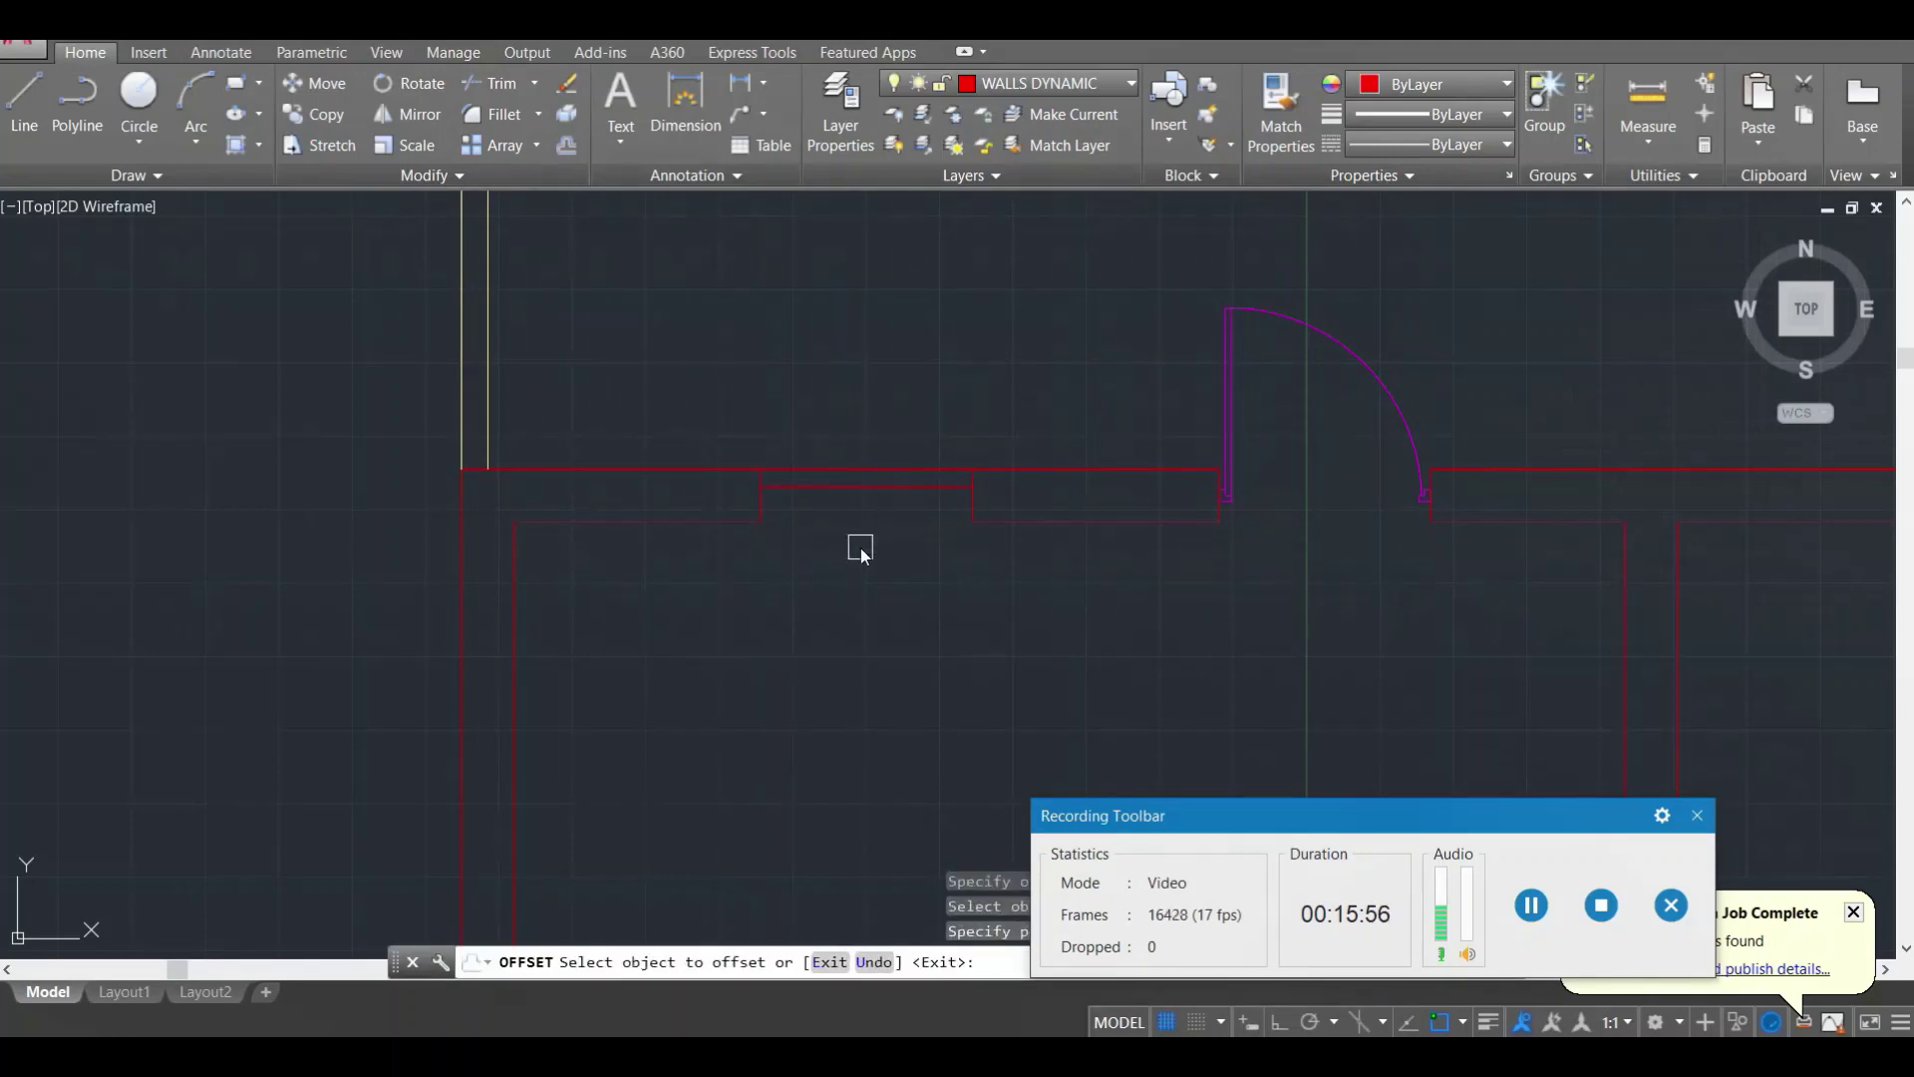
{"action": "left_click", "coordinate": [861, 488]}
{"action": "left_click", "coordinate": [861, 547]}
{"action": "left_click", "coordinate": [859, 508]}
{"action": "left_click", "coordinate": [865, 541]}
{"action": "key", "text": "Escape"}
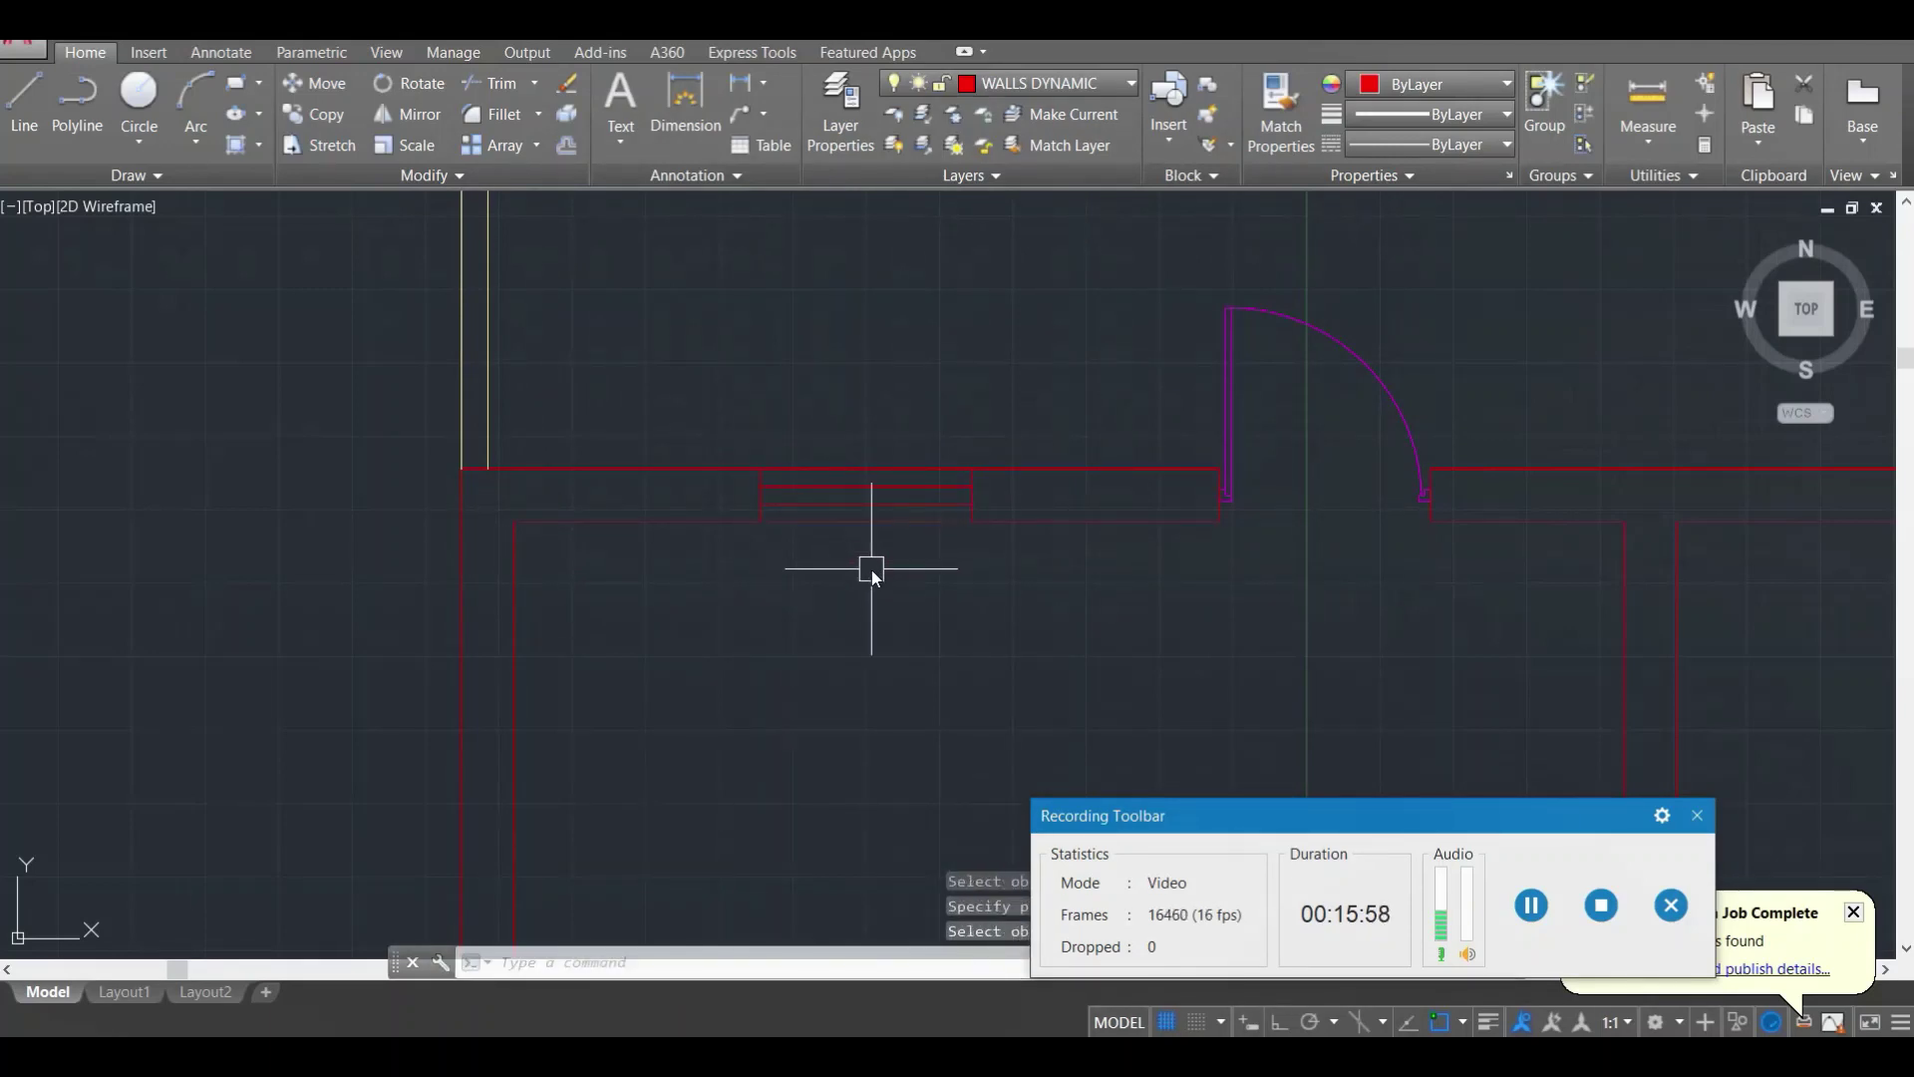
Step: Assign the four window lines in the upper wall opening to the WINDOW DYNAMIC layer
{"action": "left_click", "coordinate": [887, 584]}
{"action": "left_click", "coordinate": [858, 440]}
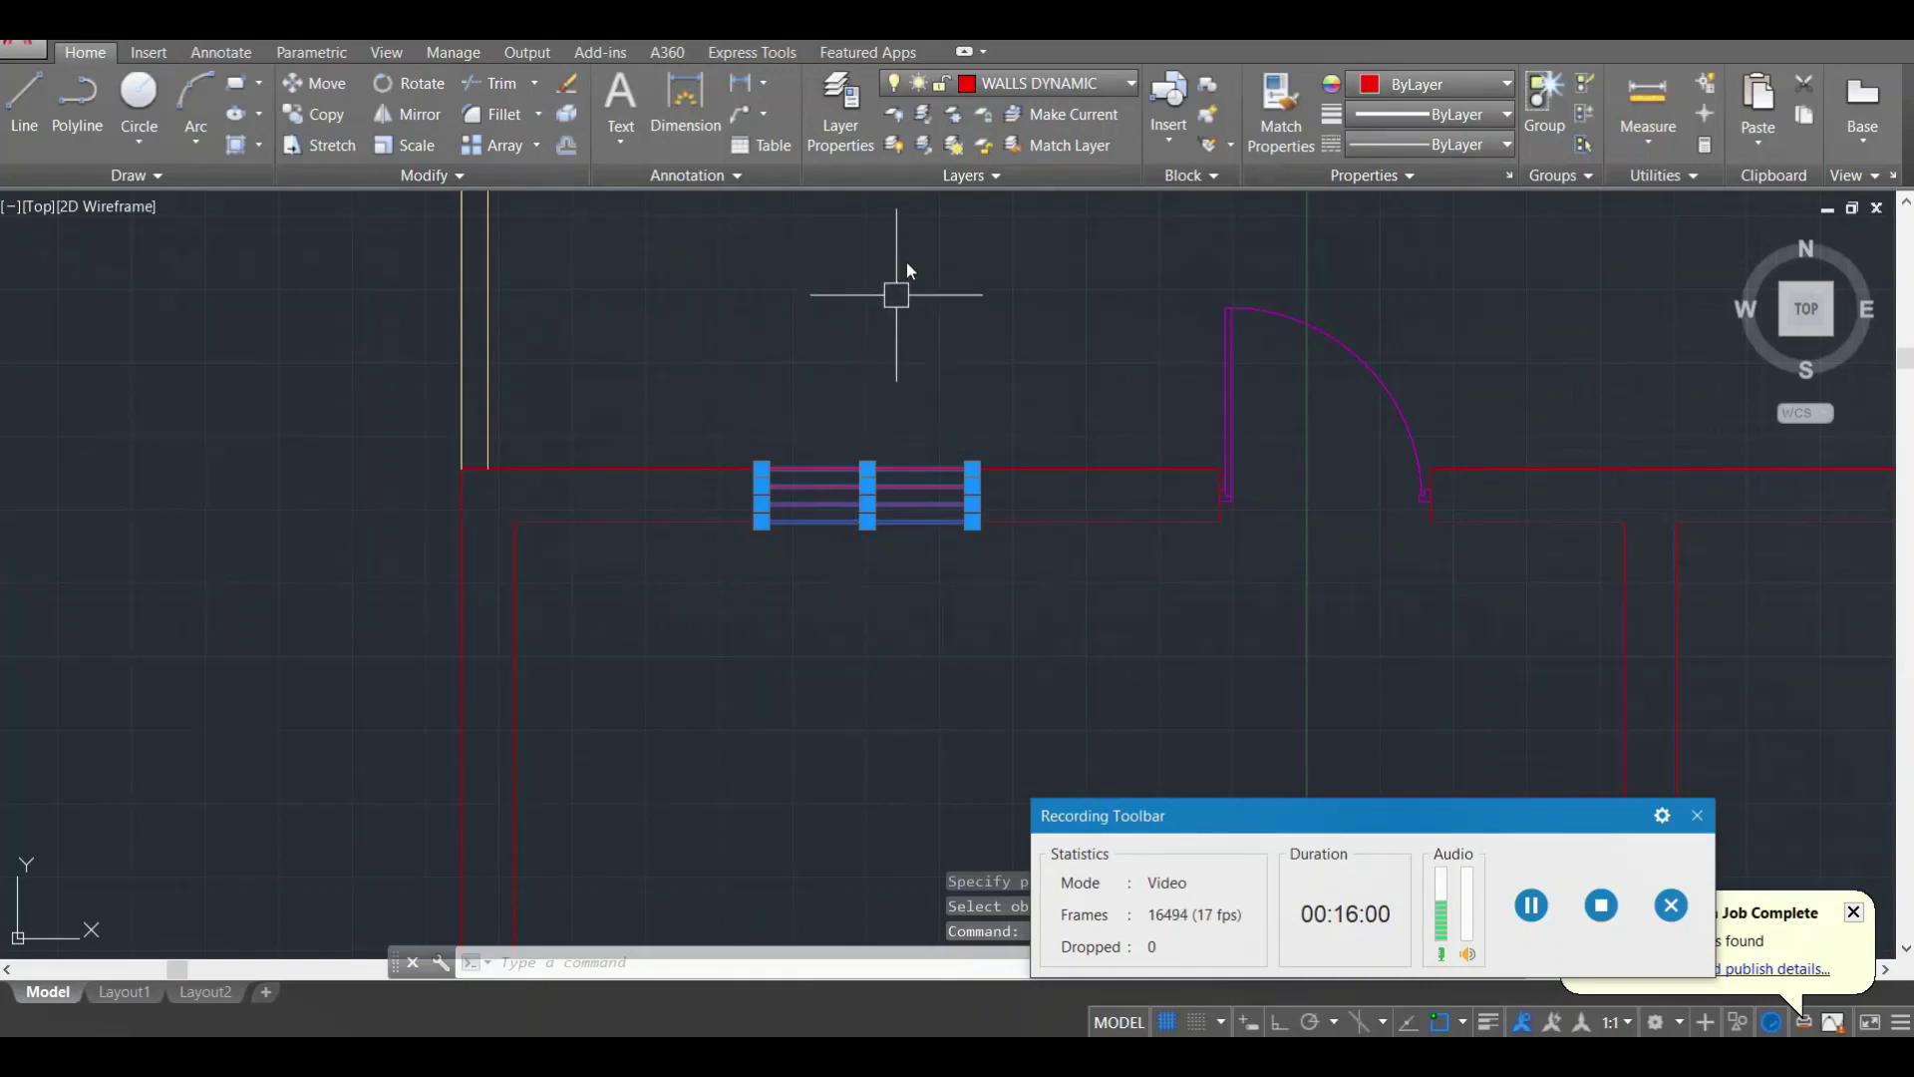
{"action": "left_click", "coordinate": [1127, 85]}
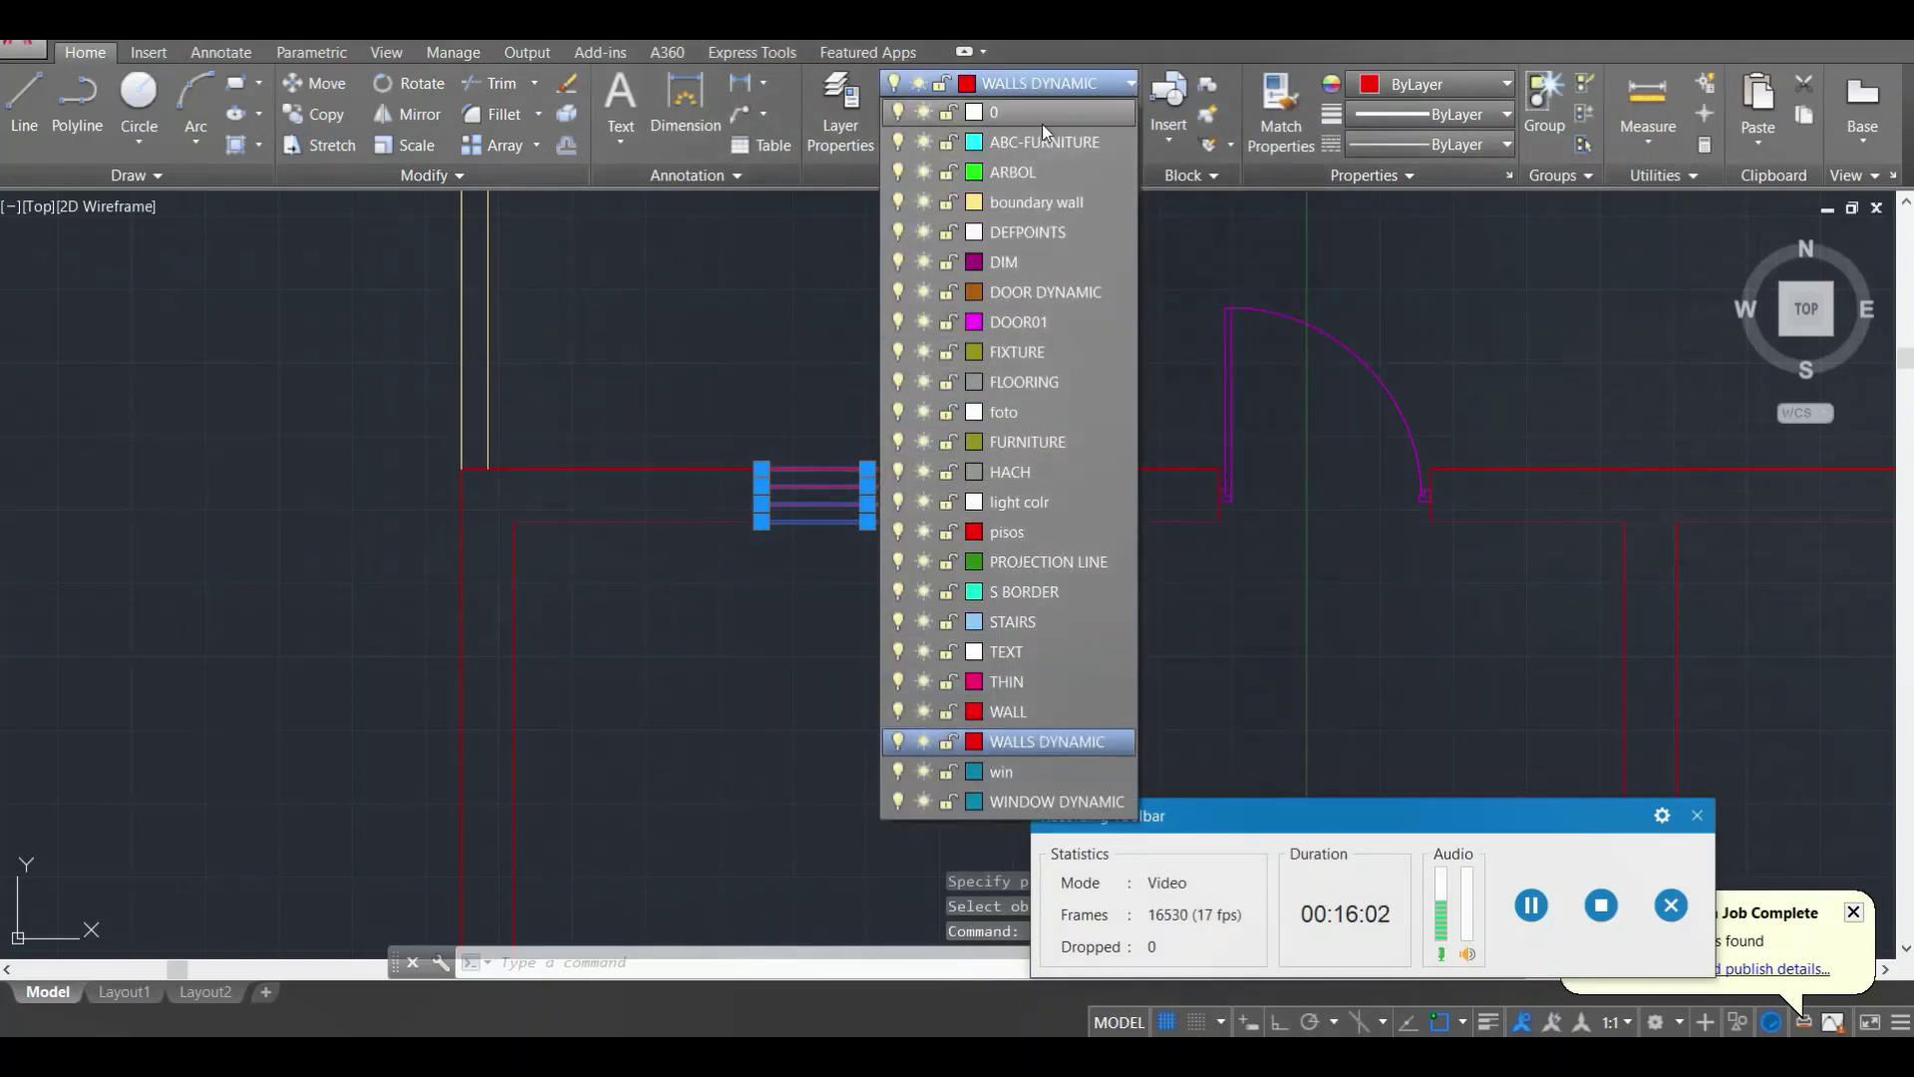
{"action": "left_click", "coordinate": [1000, 726]}
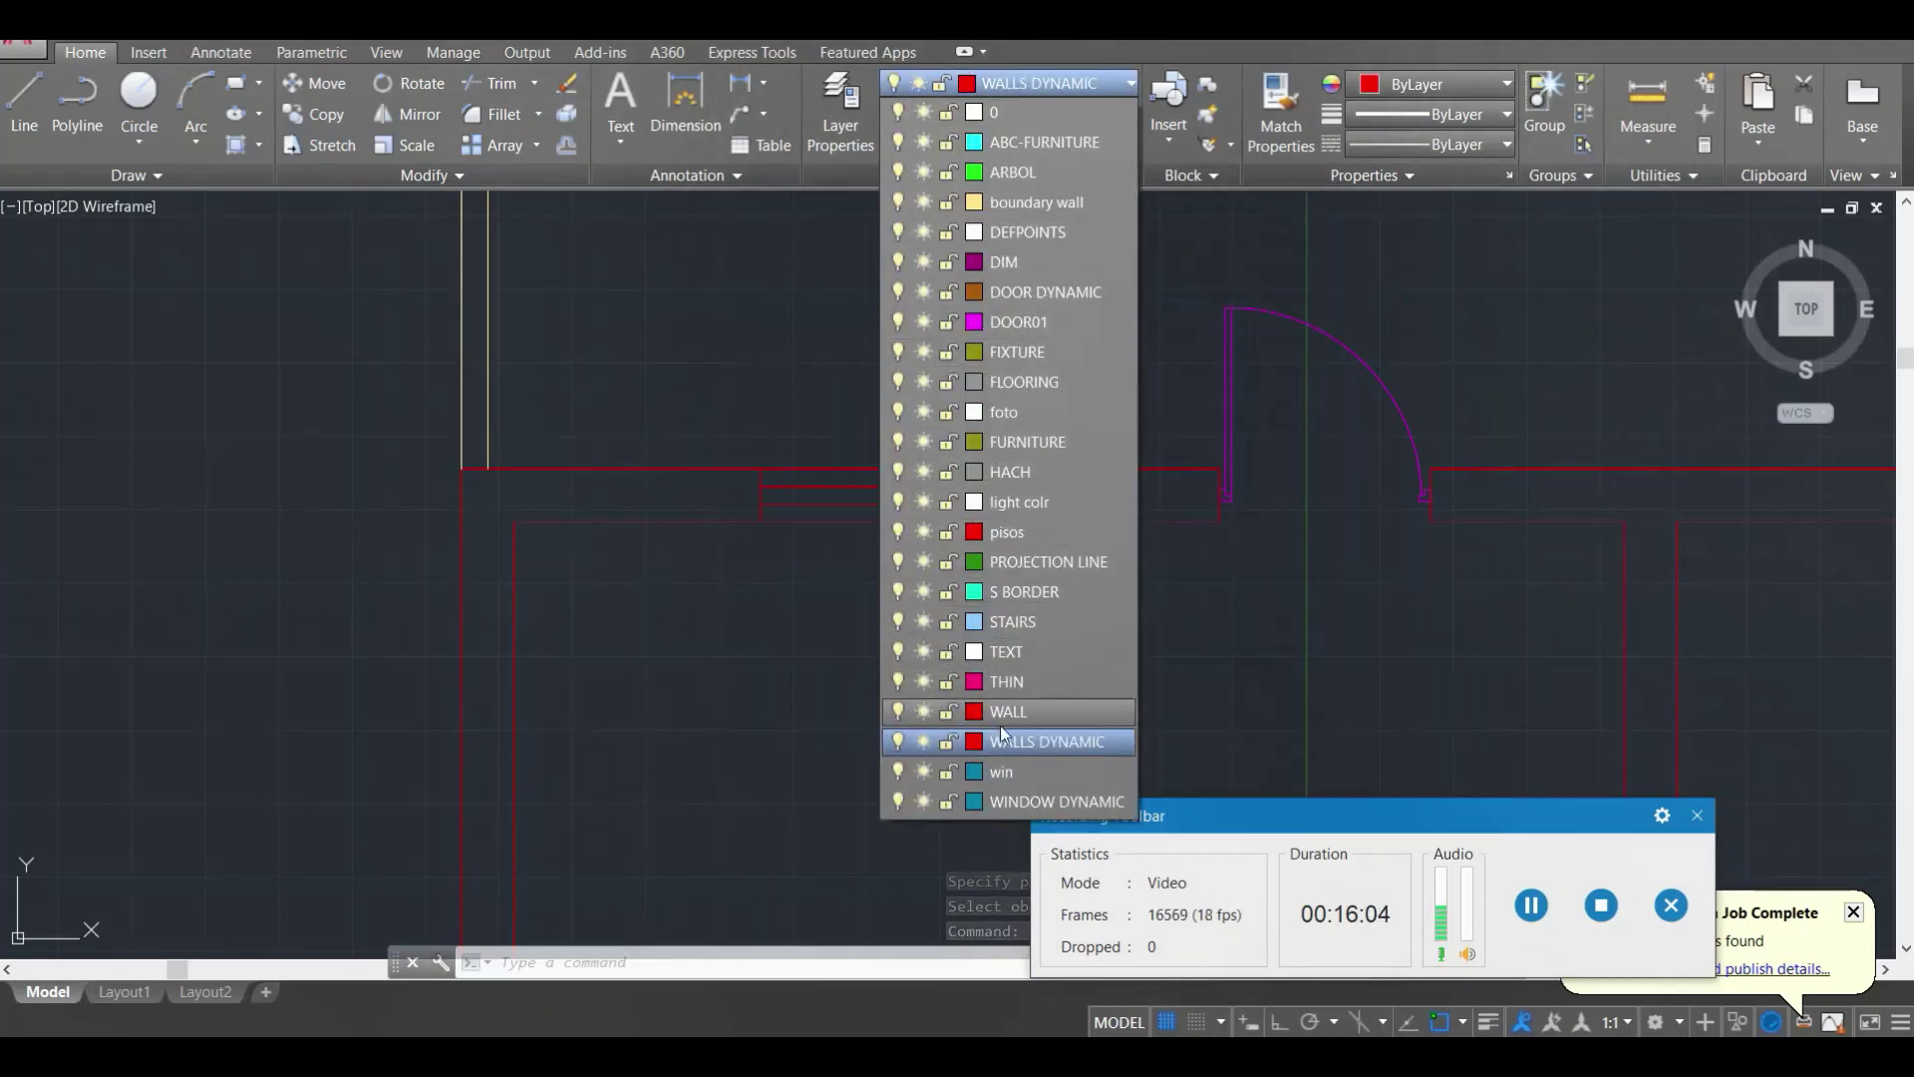
{"action": "left_click", "coordinate": [1015, 769]}
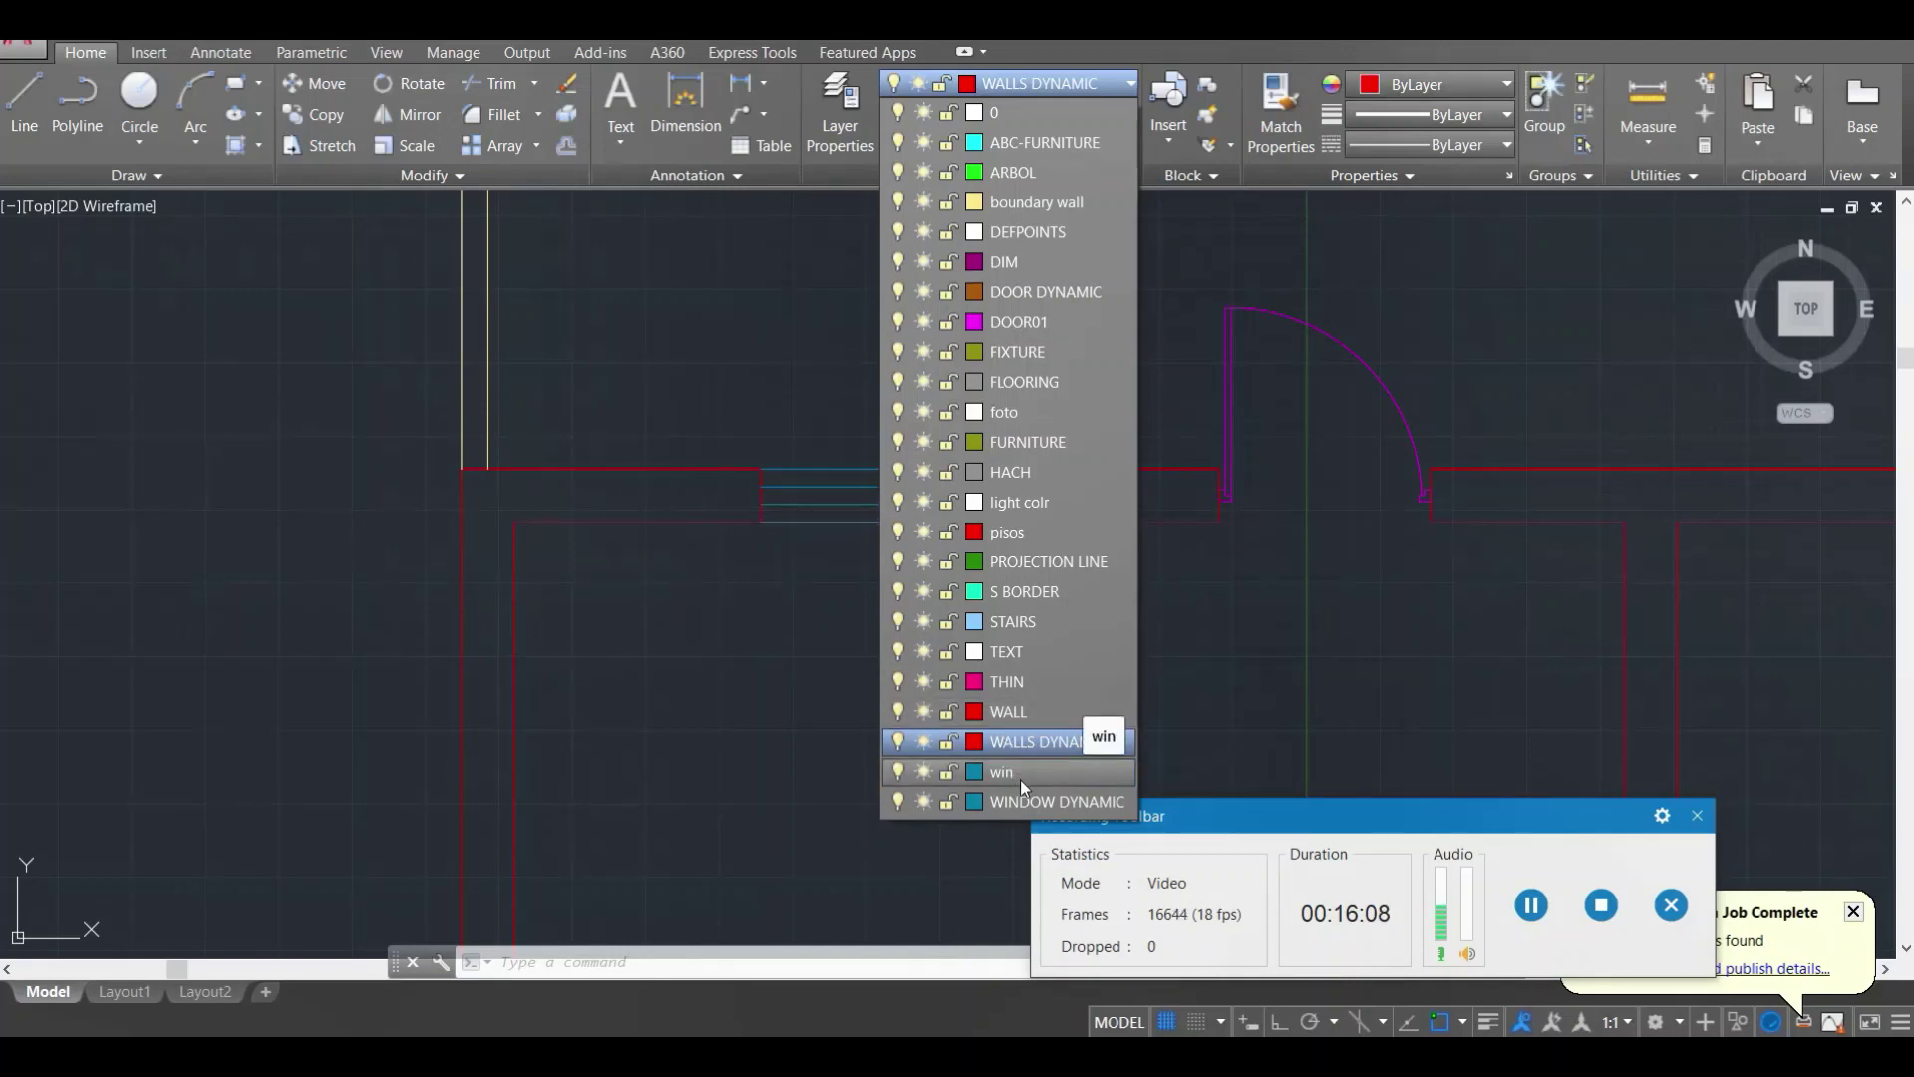
{"action": "left_click", "coordinate": [1018, 798]}
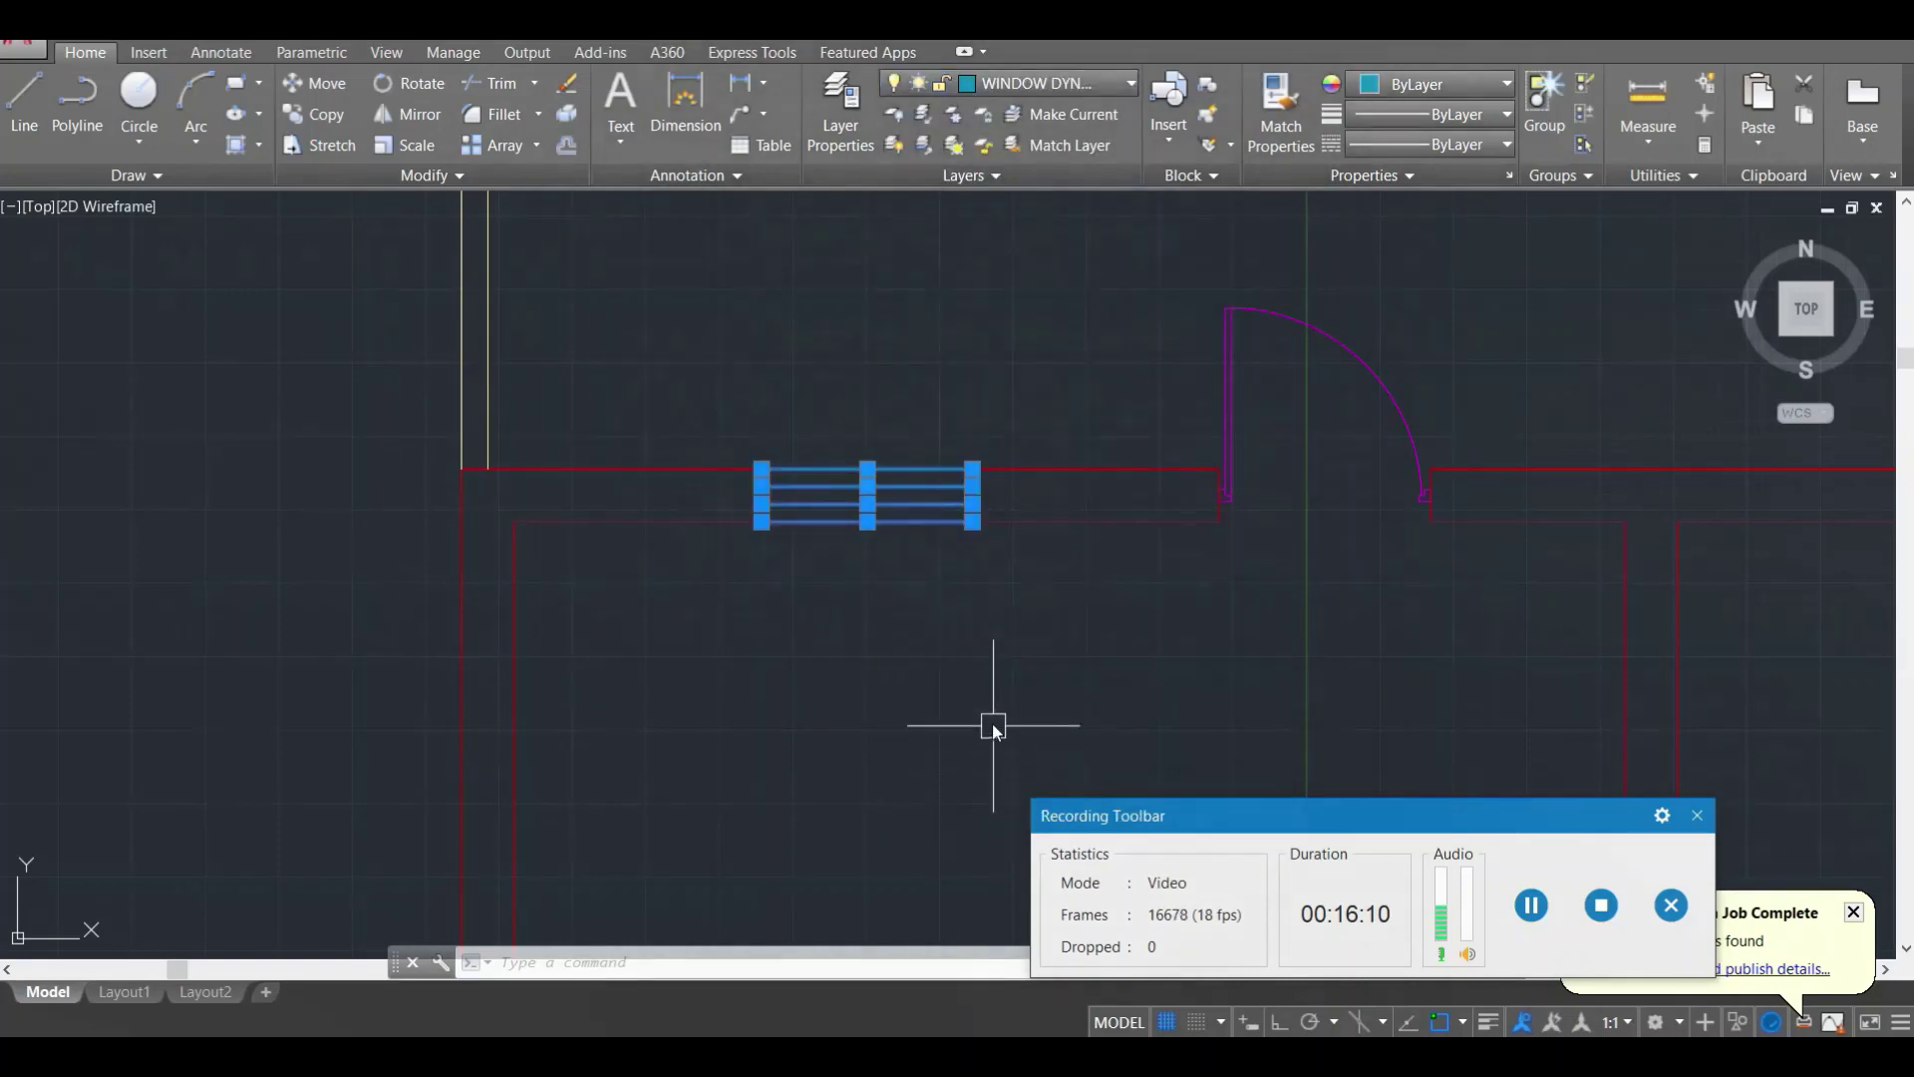
{"action": "type", "text": "o"}
{"action": "key", "text": "Return"}
{"action": "scroll", "coordinate": [863, 528], "scroll_direction": "down", "scroll_amount": 3}
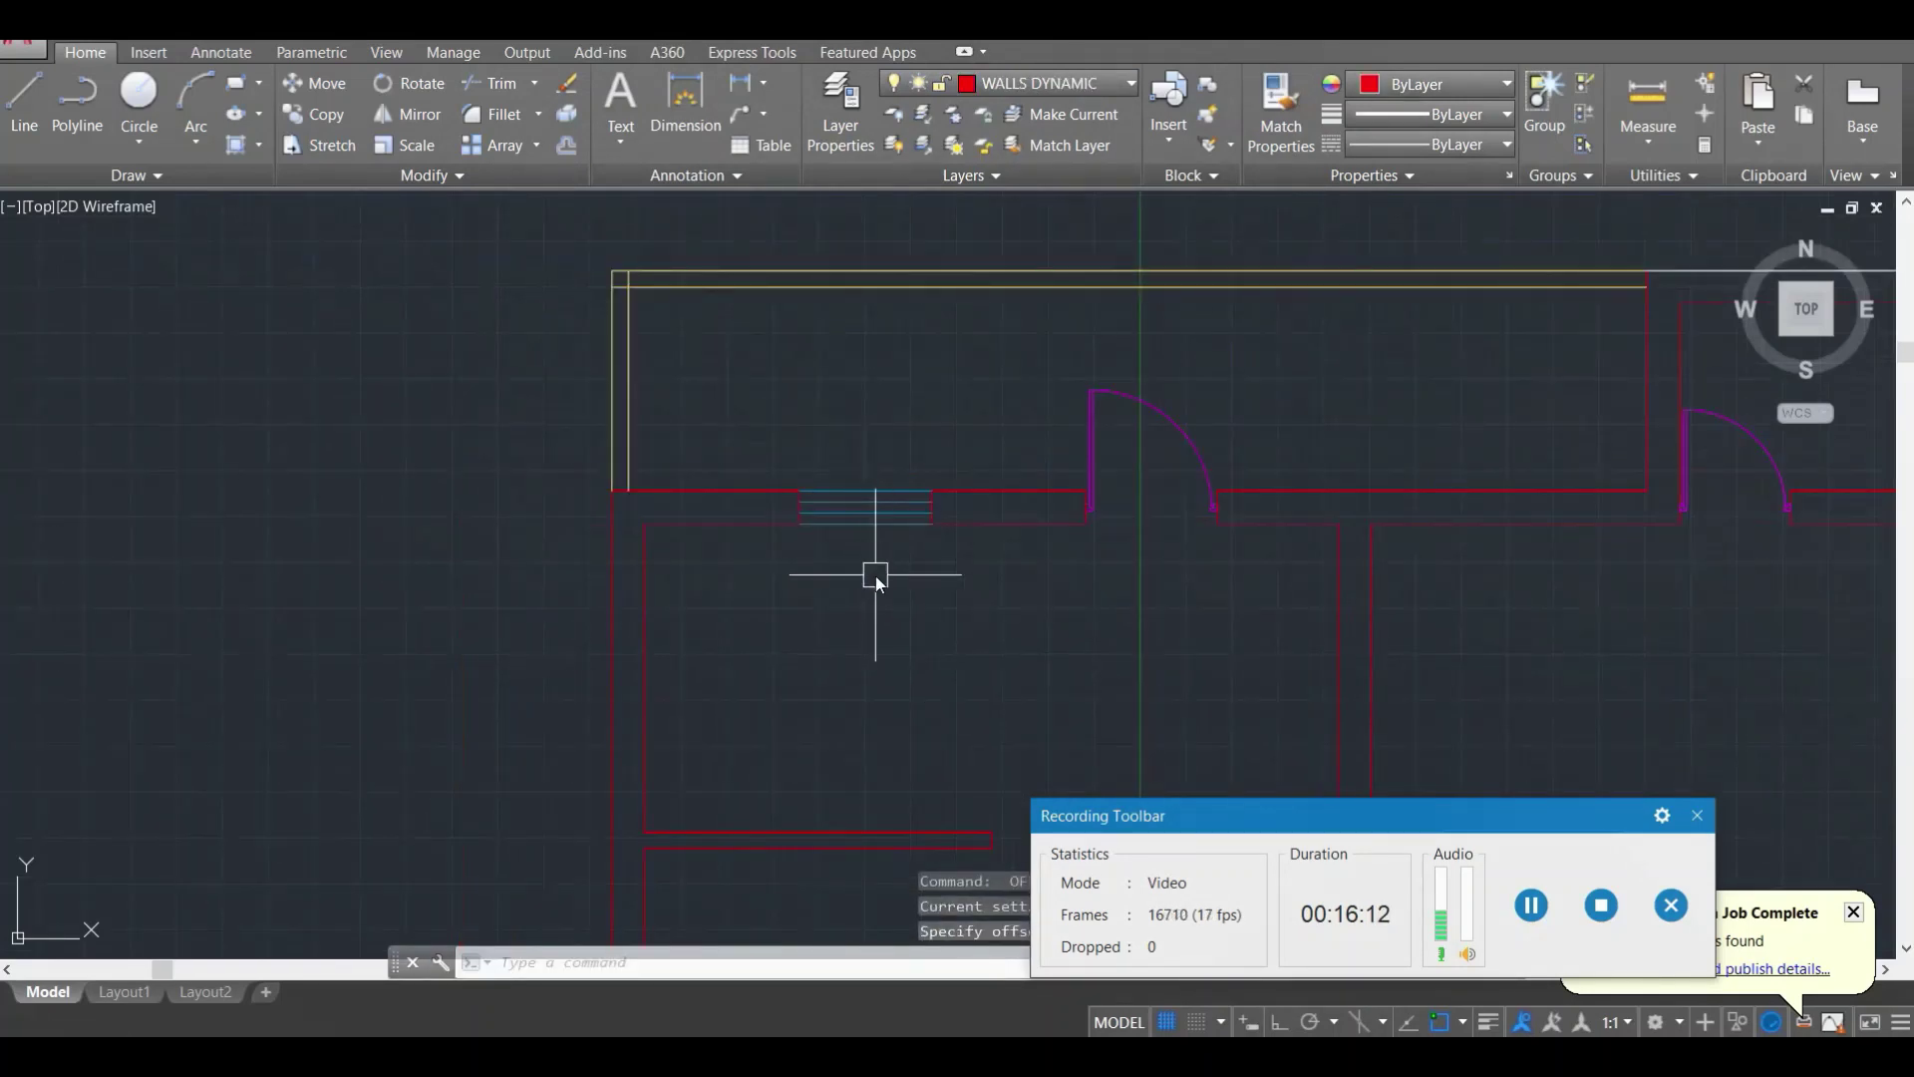
Step: Copy the window block from the DYNAMIC BLOCKS frame into the strip just below the lower-right room of the floor plan
{"action": "scroll", "coordinate": [875, 576], "scroll_direction": "down", "scroll_amount": 3}
{"action": "middle_click_drag", "start_coordinate": [877, 568], "coordinate": [855, 440]}
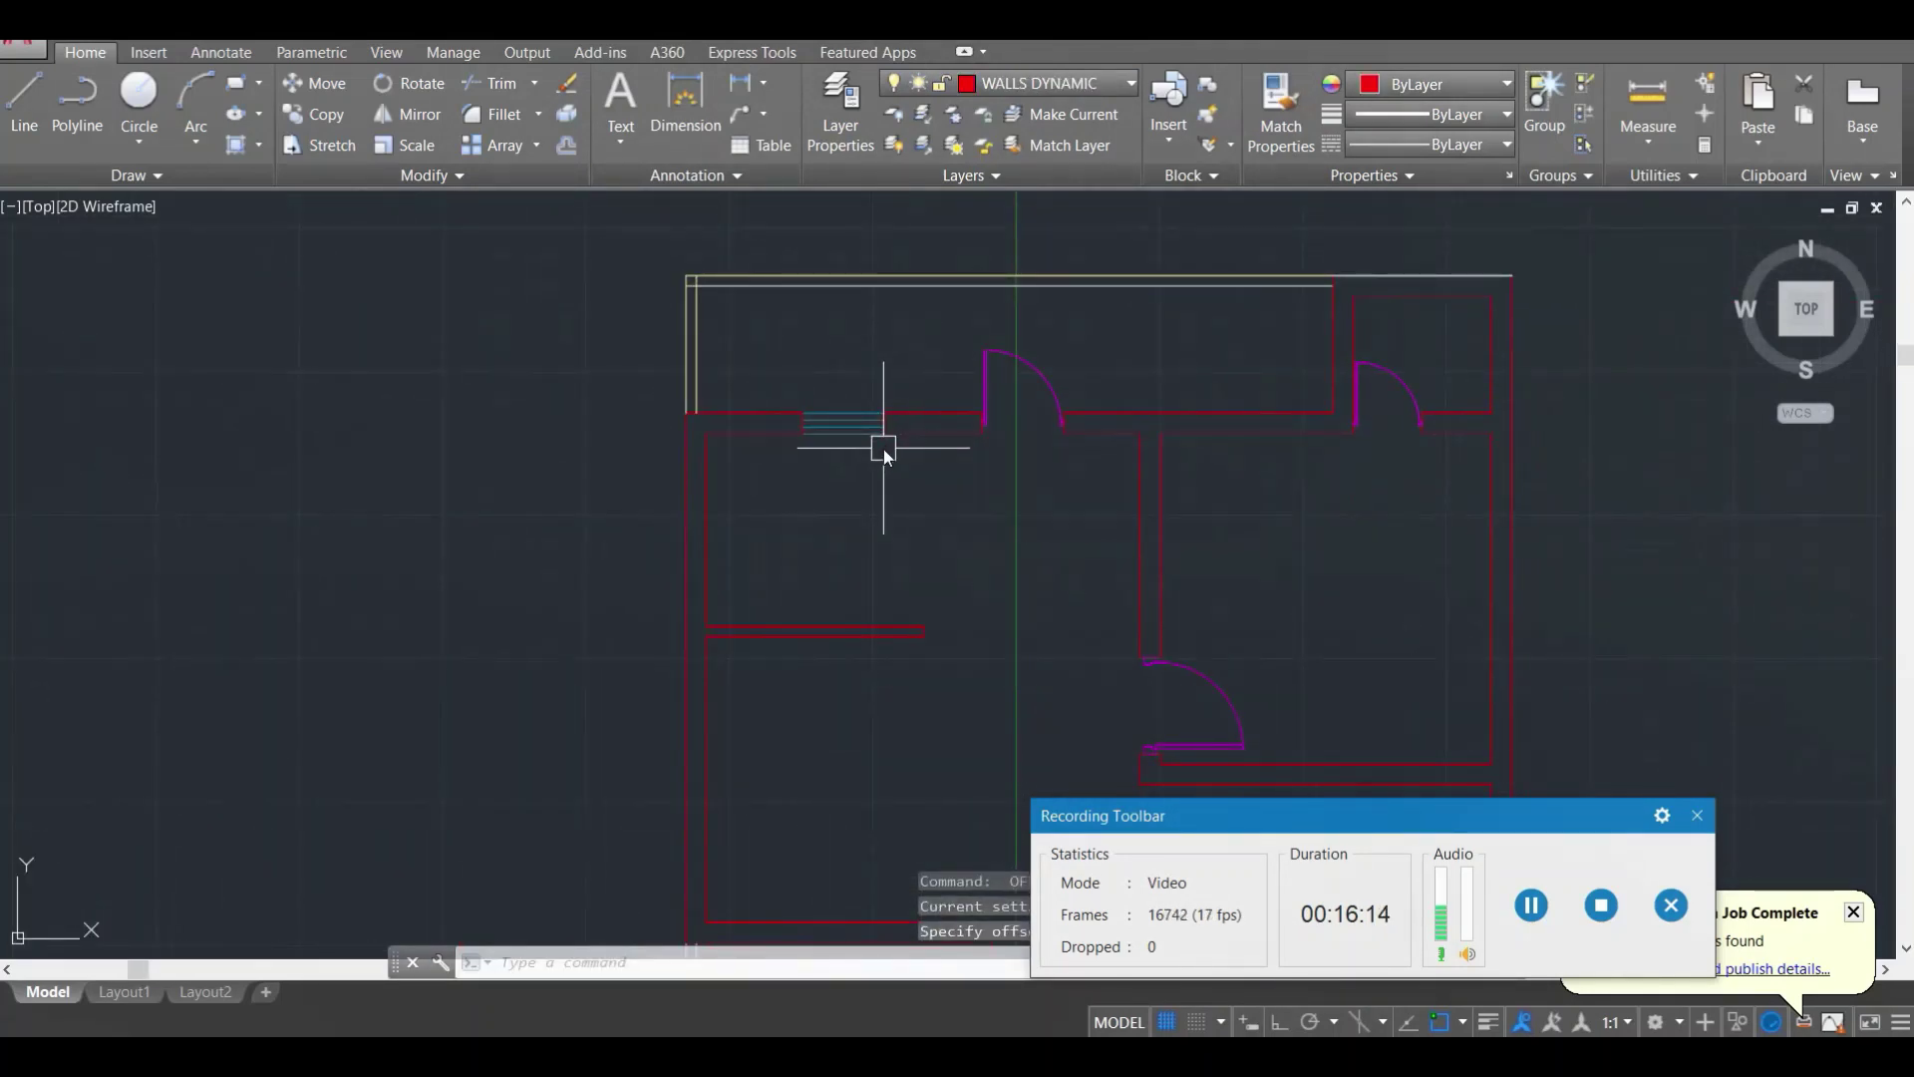
{"action": "scroll", "coordinate": [883, 449], "scroll_direction": "down", "scroll_amount": 2}
{"action": "scroll", "coordinate": [1144, 397], "scroll_direction": "down", "scroll_amount": 2}
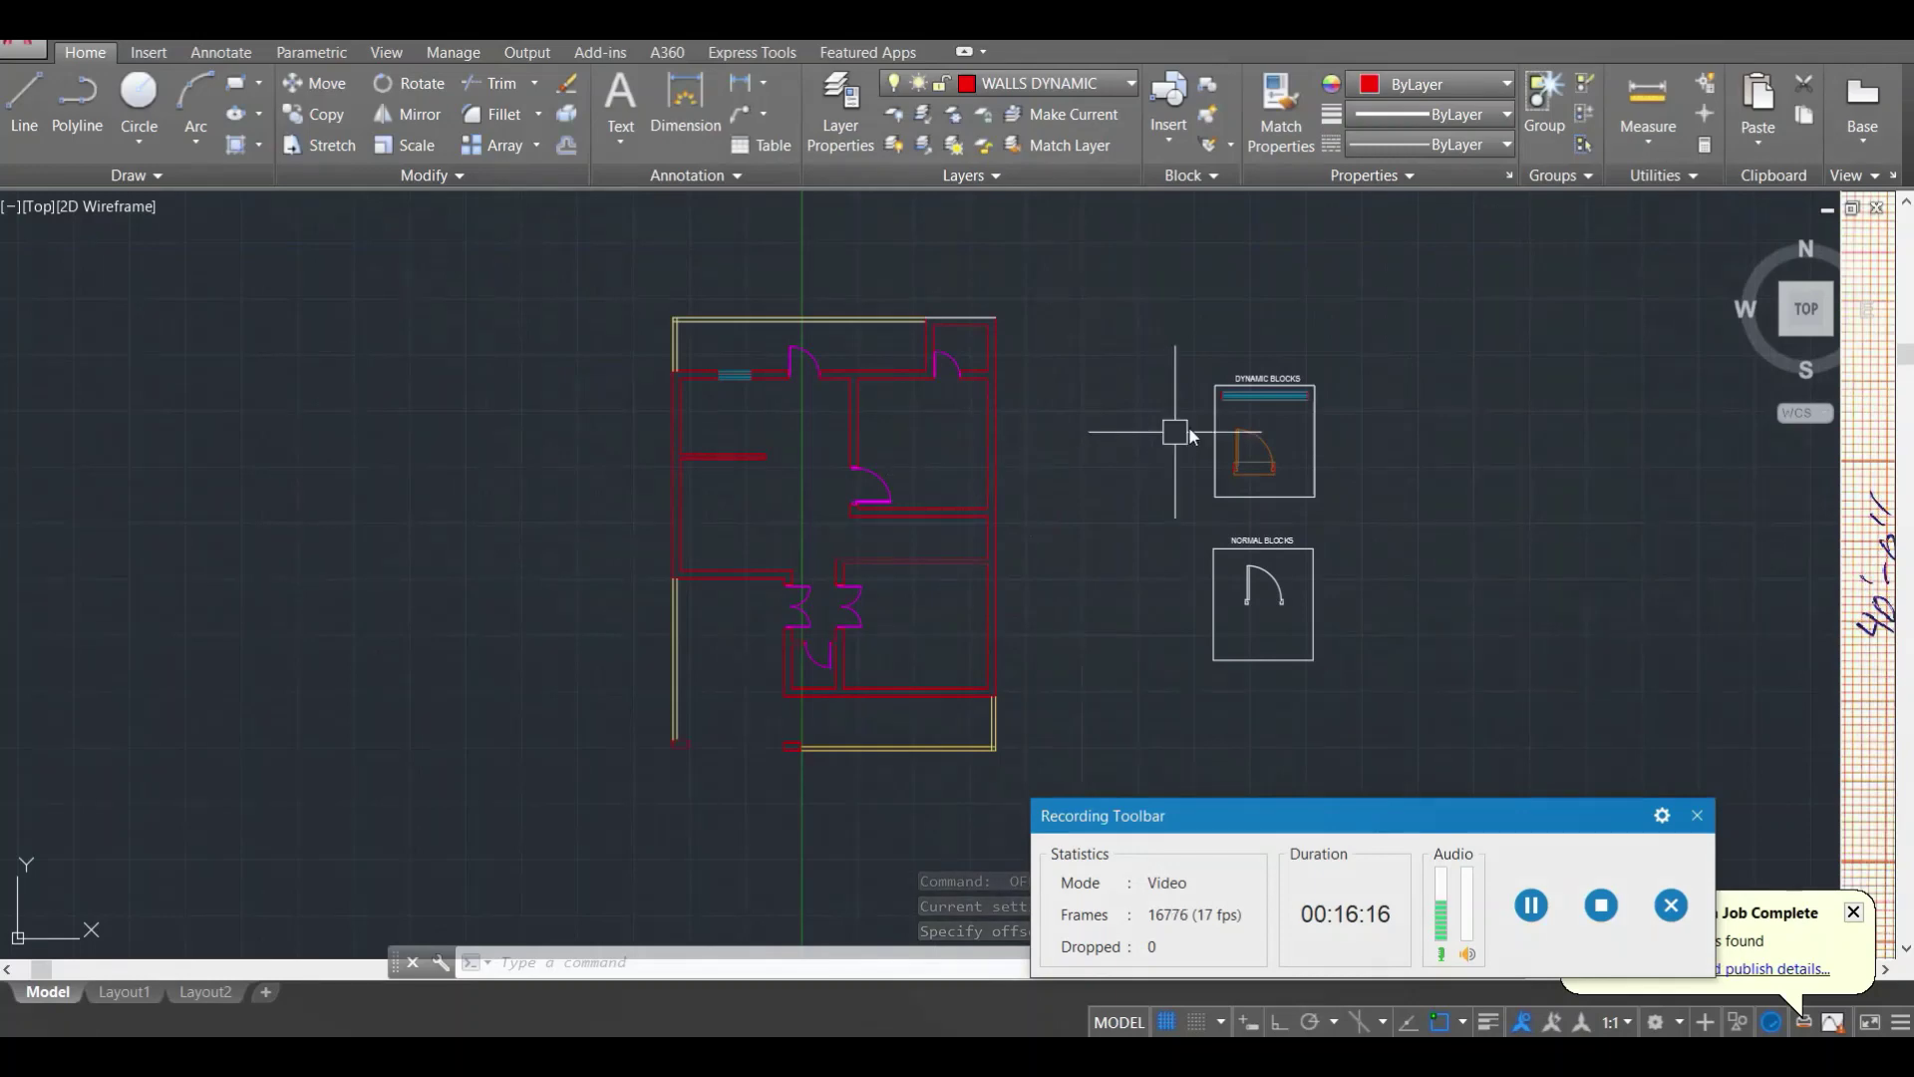
{"action": "scroll", "coordinate": [1246, 418], "scroll_direction": "up", "scroll_amount": 2}
{"action": "scroll", "coordinate": [1216, 424], "scroll_direction": "up", "scroll_amount": 4}
{"action": "left_click", "coordinate": [1187, 427]}
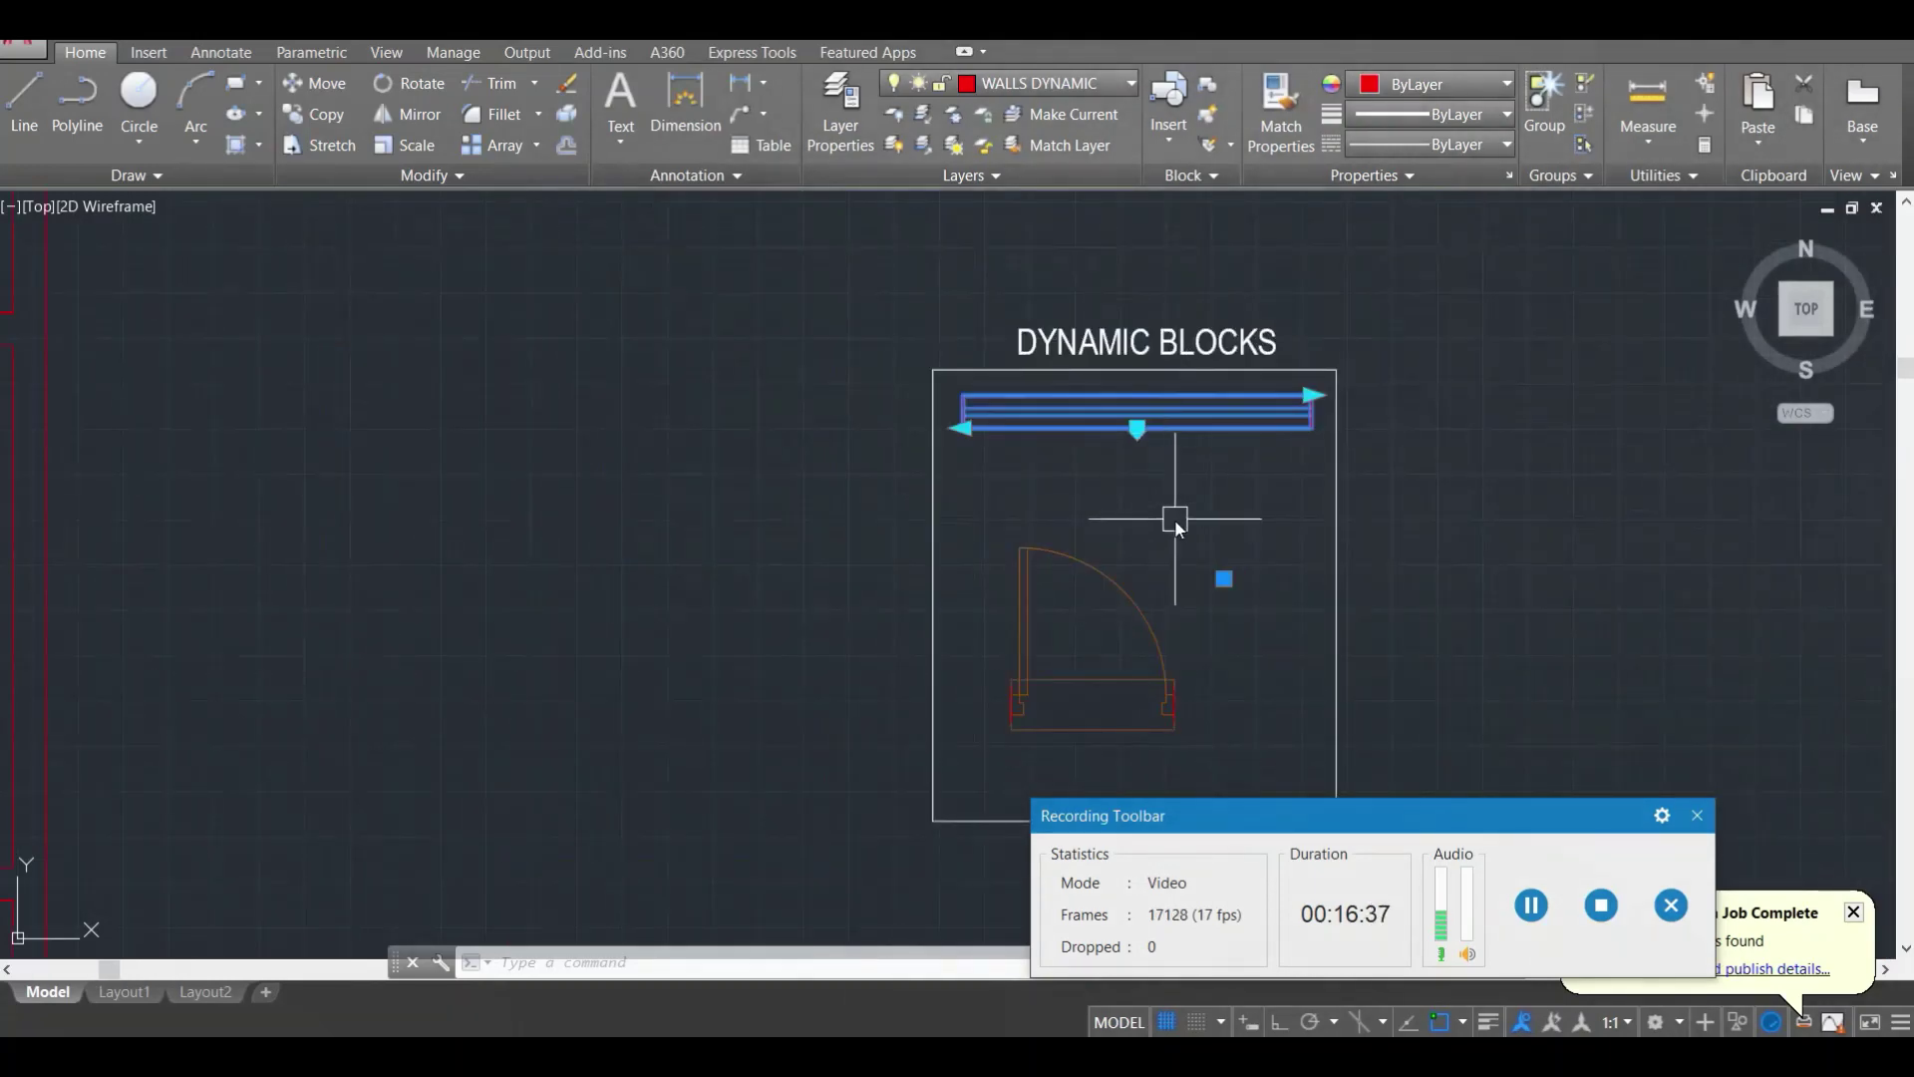
{"action": "type", "text": "co"}
{"action": "key", "text": "Return"}
{"action": "left_click", "coordinate": [1173, 428]}
{"action": "scroll", "coordinate": [937, 620], "scroll_direction": "down", "scroll_amount": 4}
{"action": "middle_click_drag", "start_coordinate": [918, 623], "coordinate": [1309, 257]}
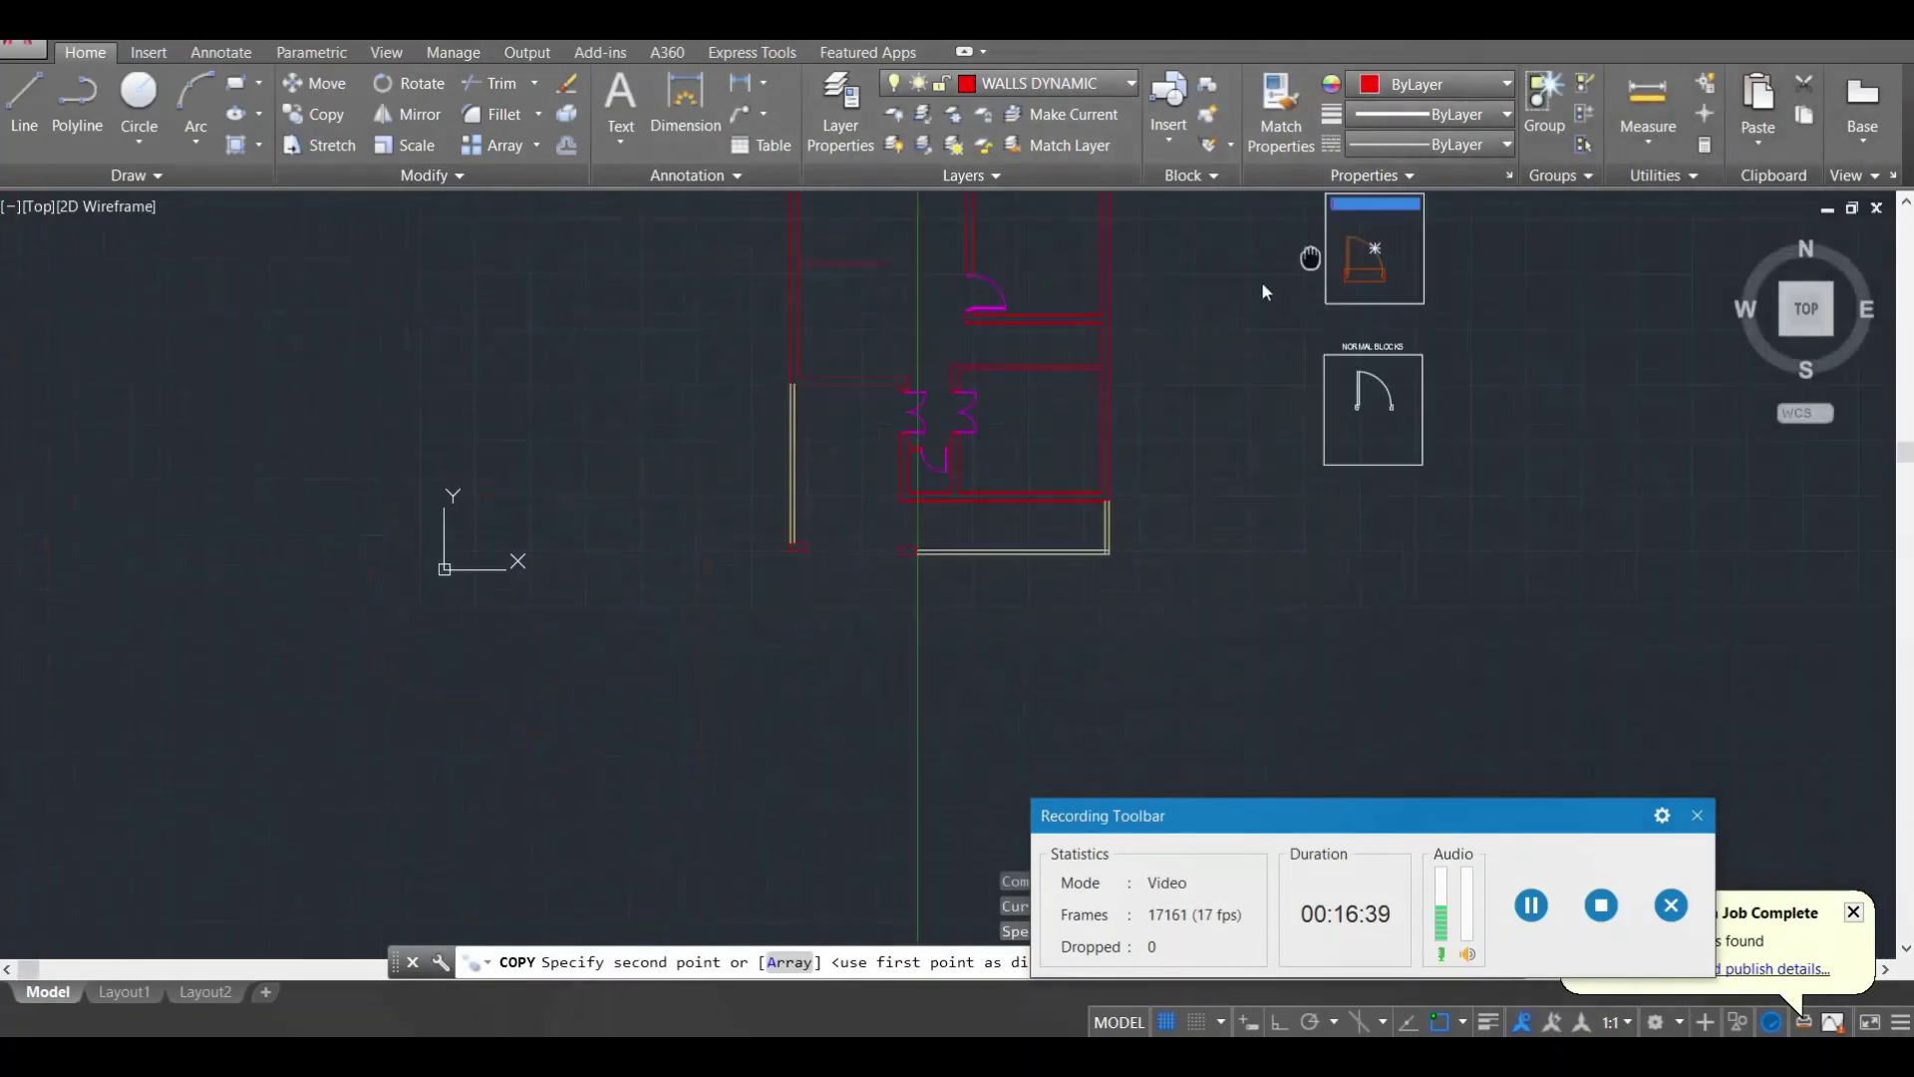
{"action": "scroll", "coordinate": [1054, 512], "scroll_direction": "up", "scroll_amount": 4}
{"action": "left_click", "coordinate": [1059, 511]}
{"action": "key", "text": "Return"}
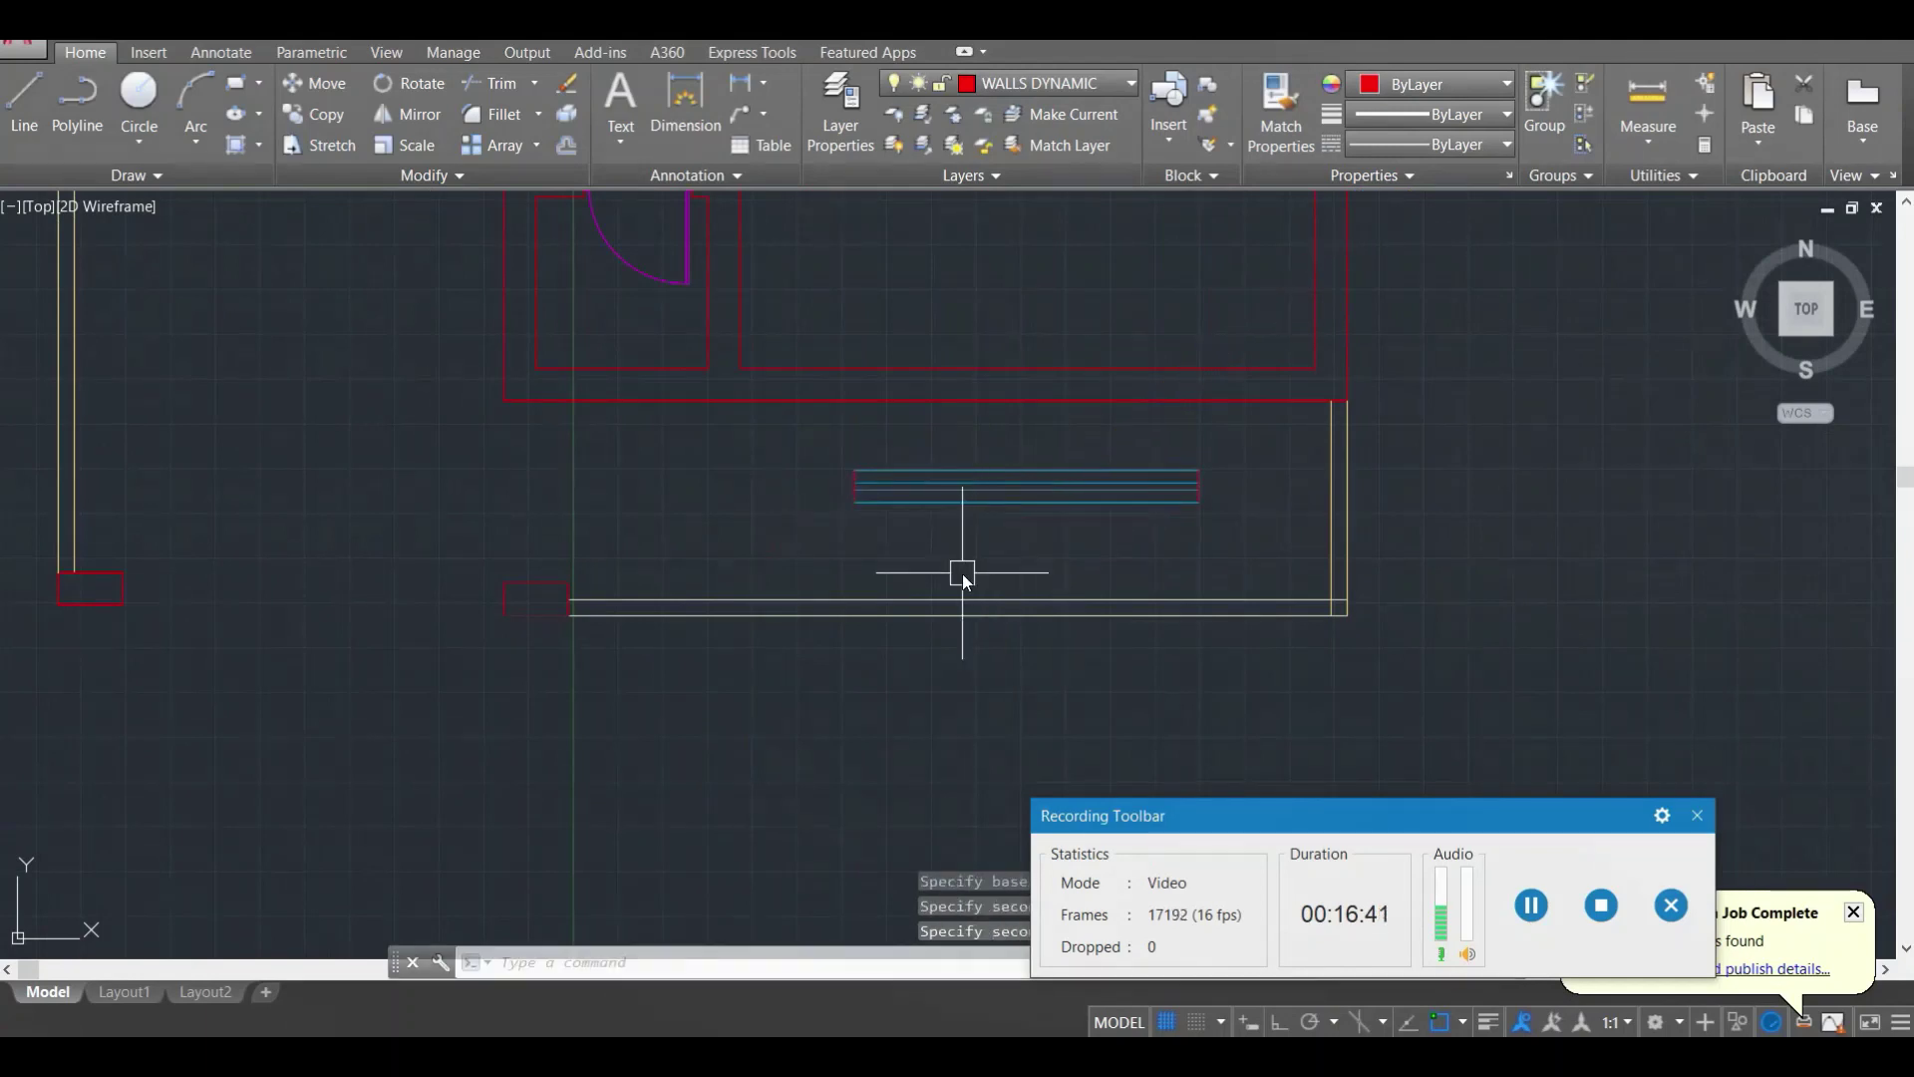
Step: Align the copied dynamic window to the bottom wall of the lower-right room using its alignment grip
{"action": "left_click", "coordinate": [979, 500]}
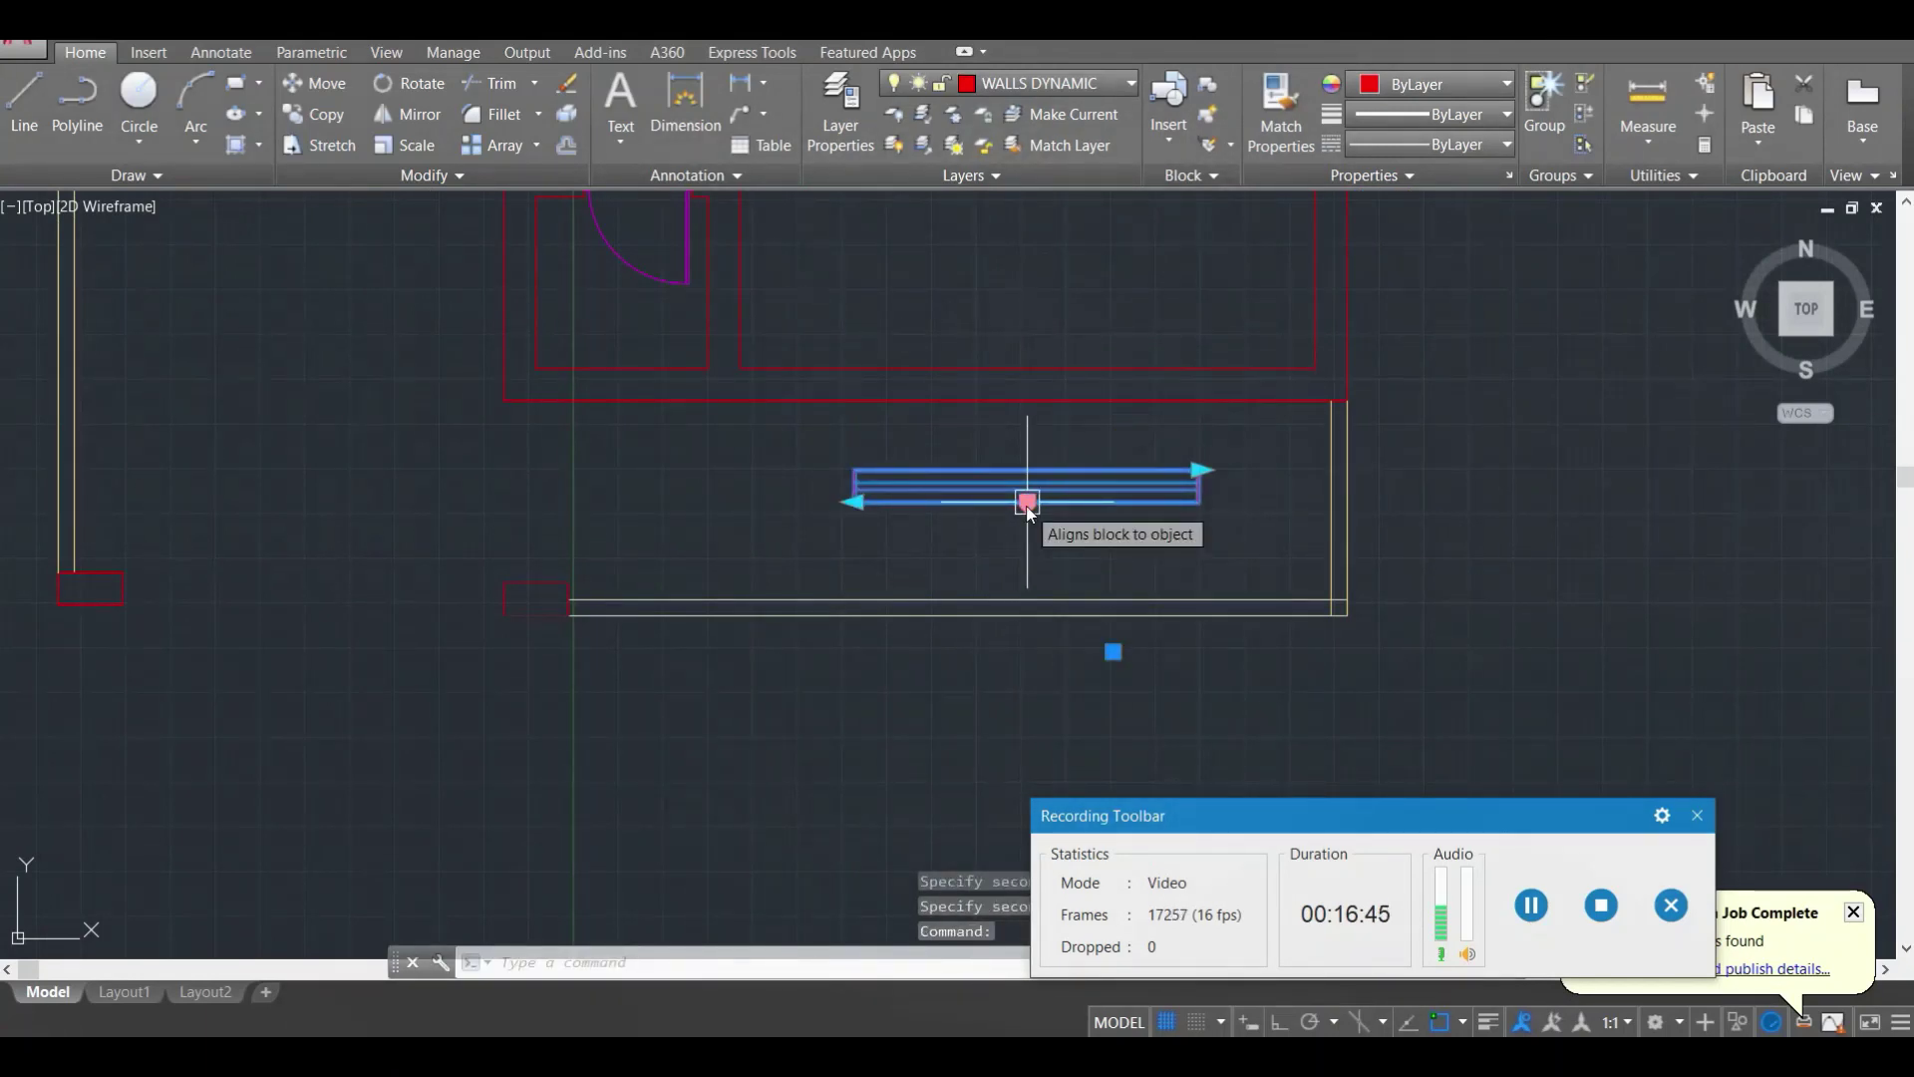
{"action": "left_click", "coordinate": [1027, 501]}
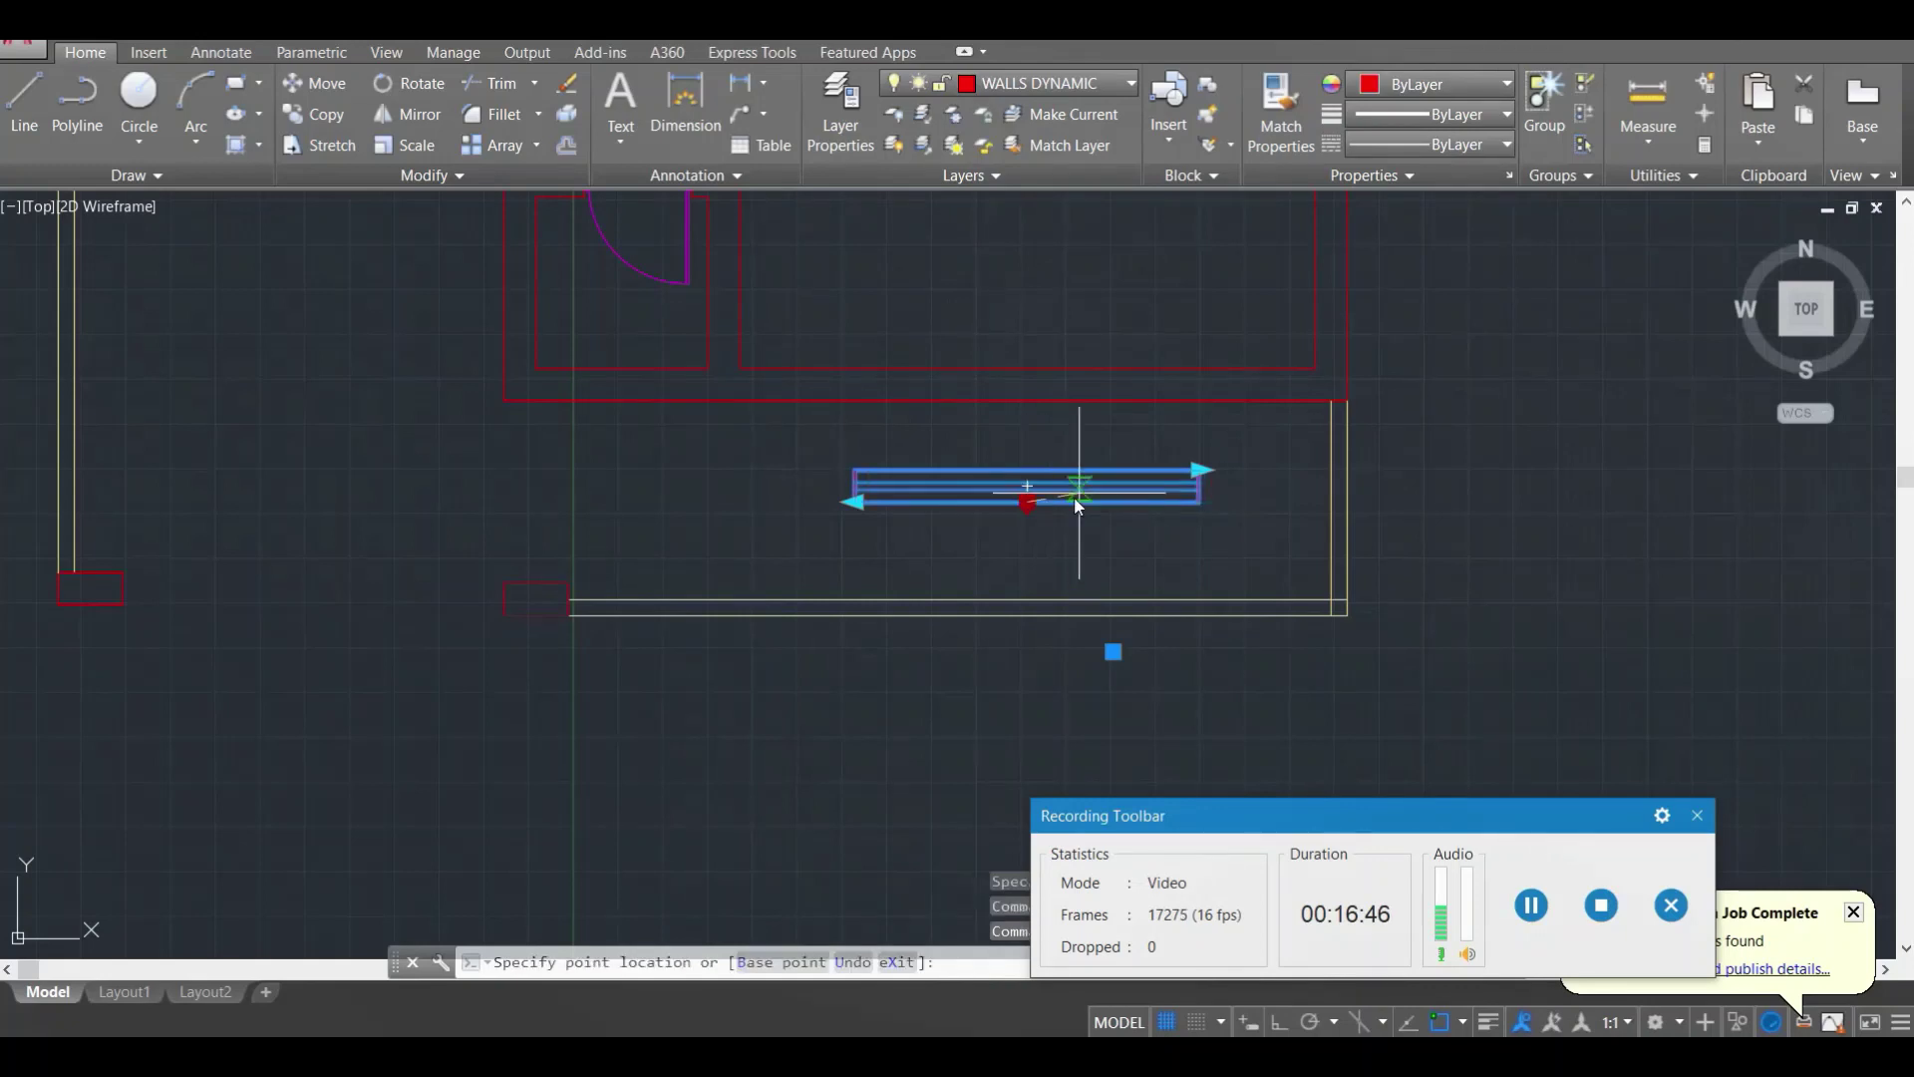
{"action": "left_click", "coordinate": [1033, 393]}
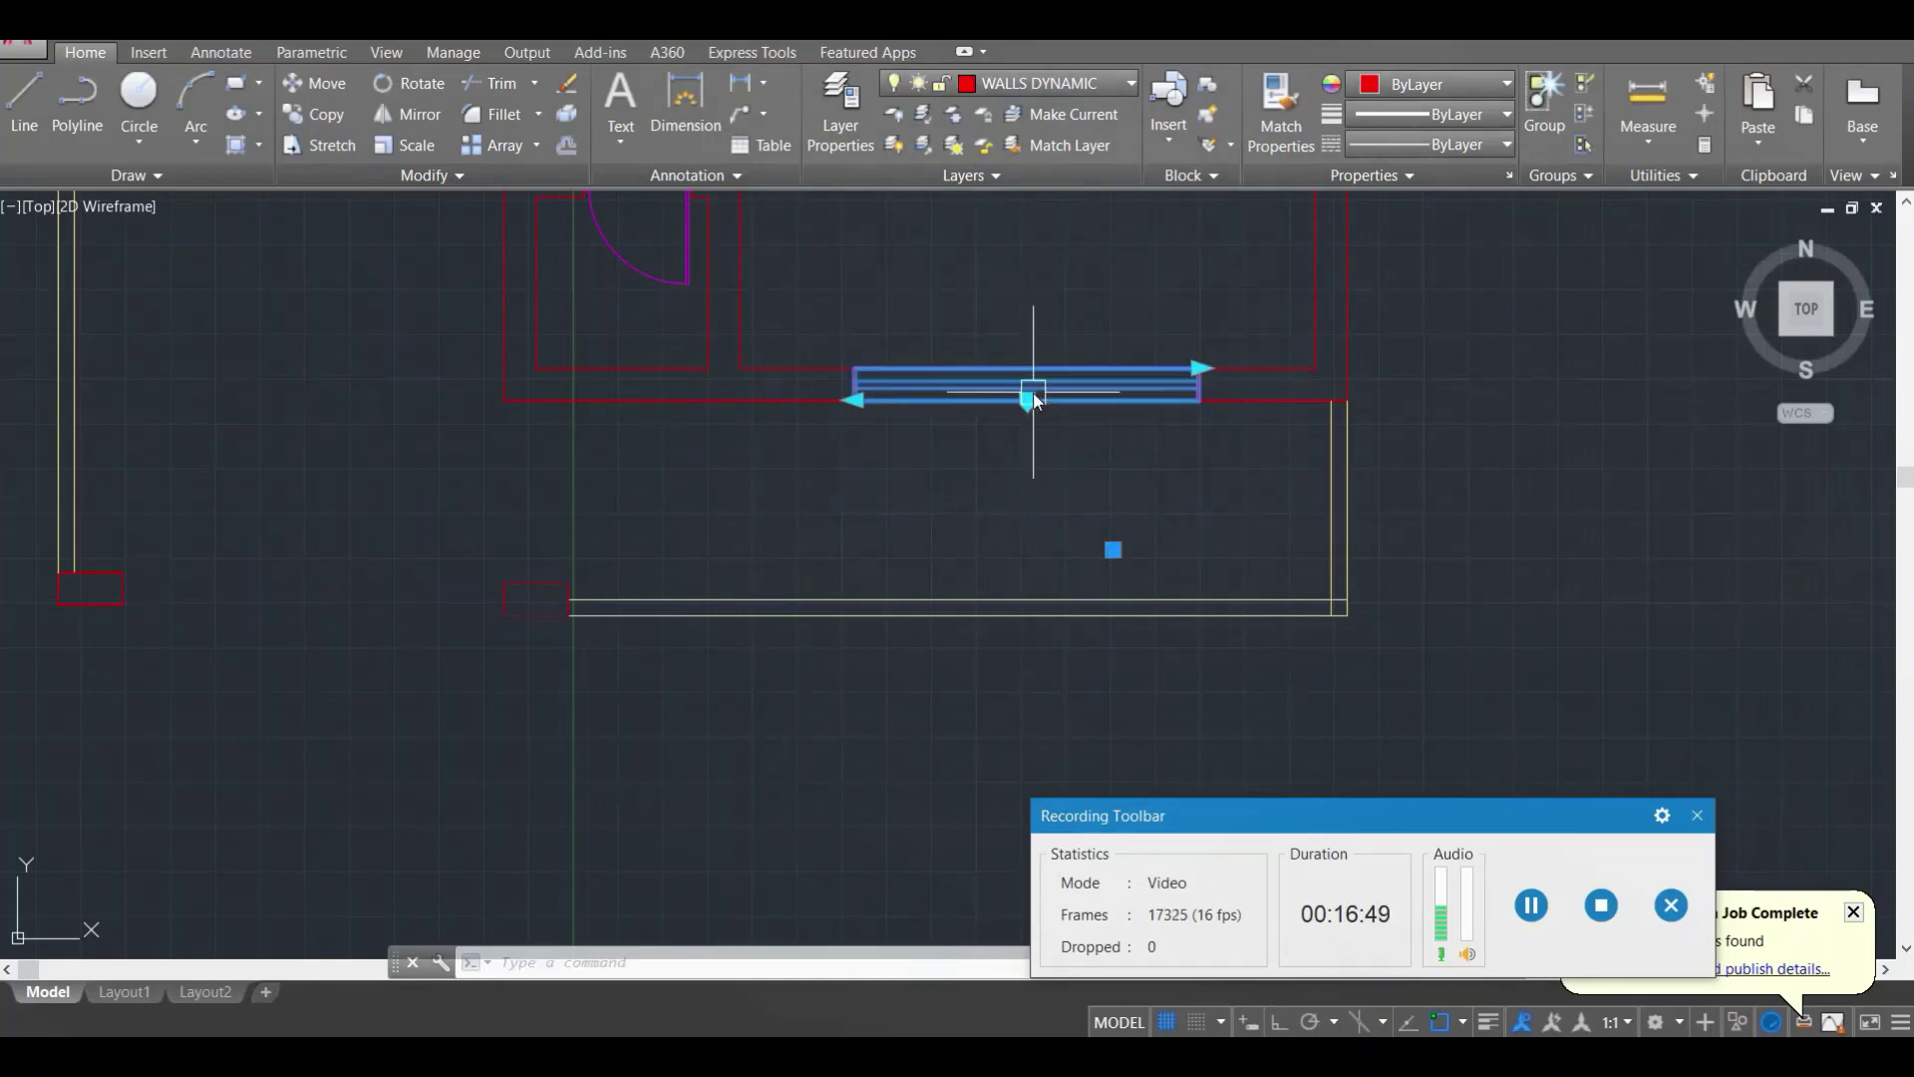
{"action": "key", "text": "Escape"}
{"action": "scroll", "coordinate": [959, 413], "scroll_direction": "down", "scroll_amount": 1}
{"action": "middle_click_drag", "start_coordinate": [960, 319], "coordinate": [997, 596]}
{"action": "scroll", "coordinate": [996, 590], "scroll_direction": "down", "scroll_amount": 1}
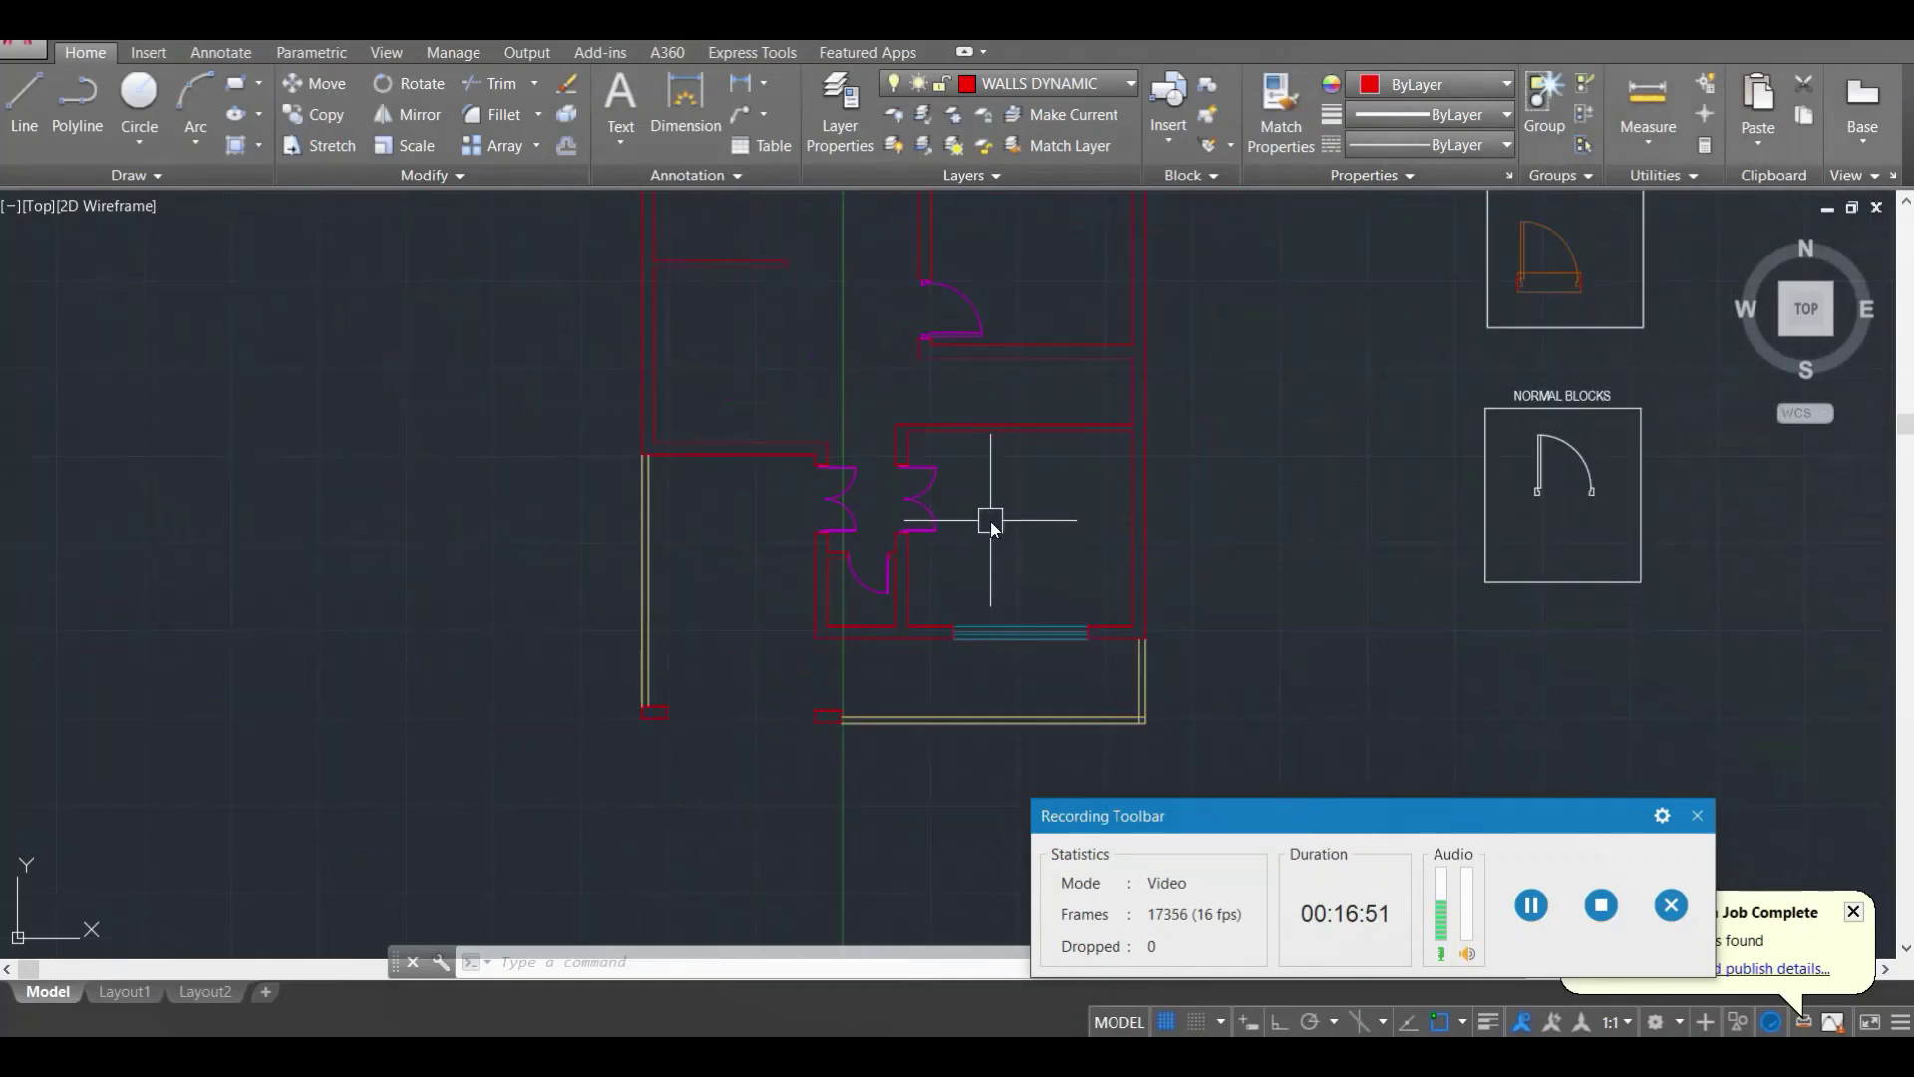
{"action": "scroll", "coordinate": [1014, 638], "scroll_direction": "up", "scroll_amount": 2}
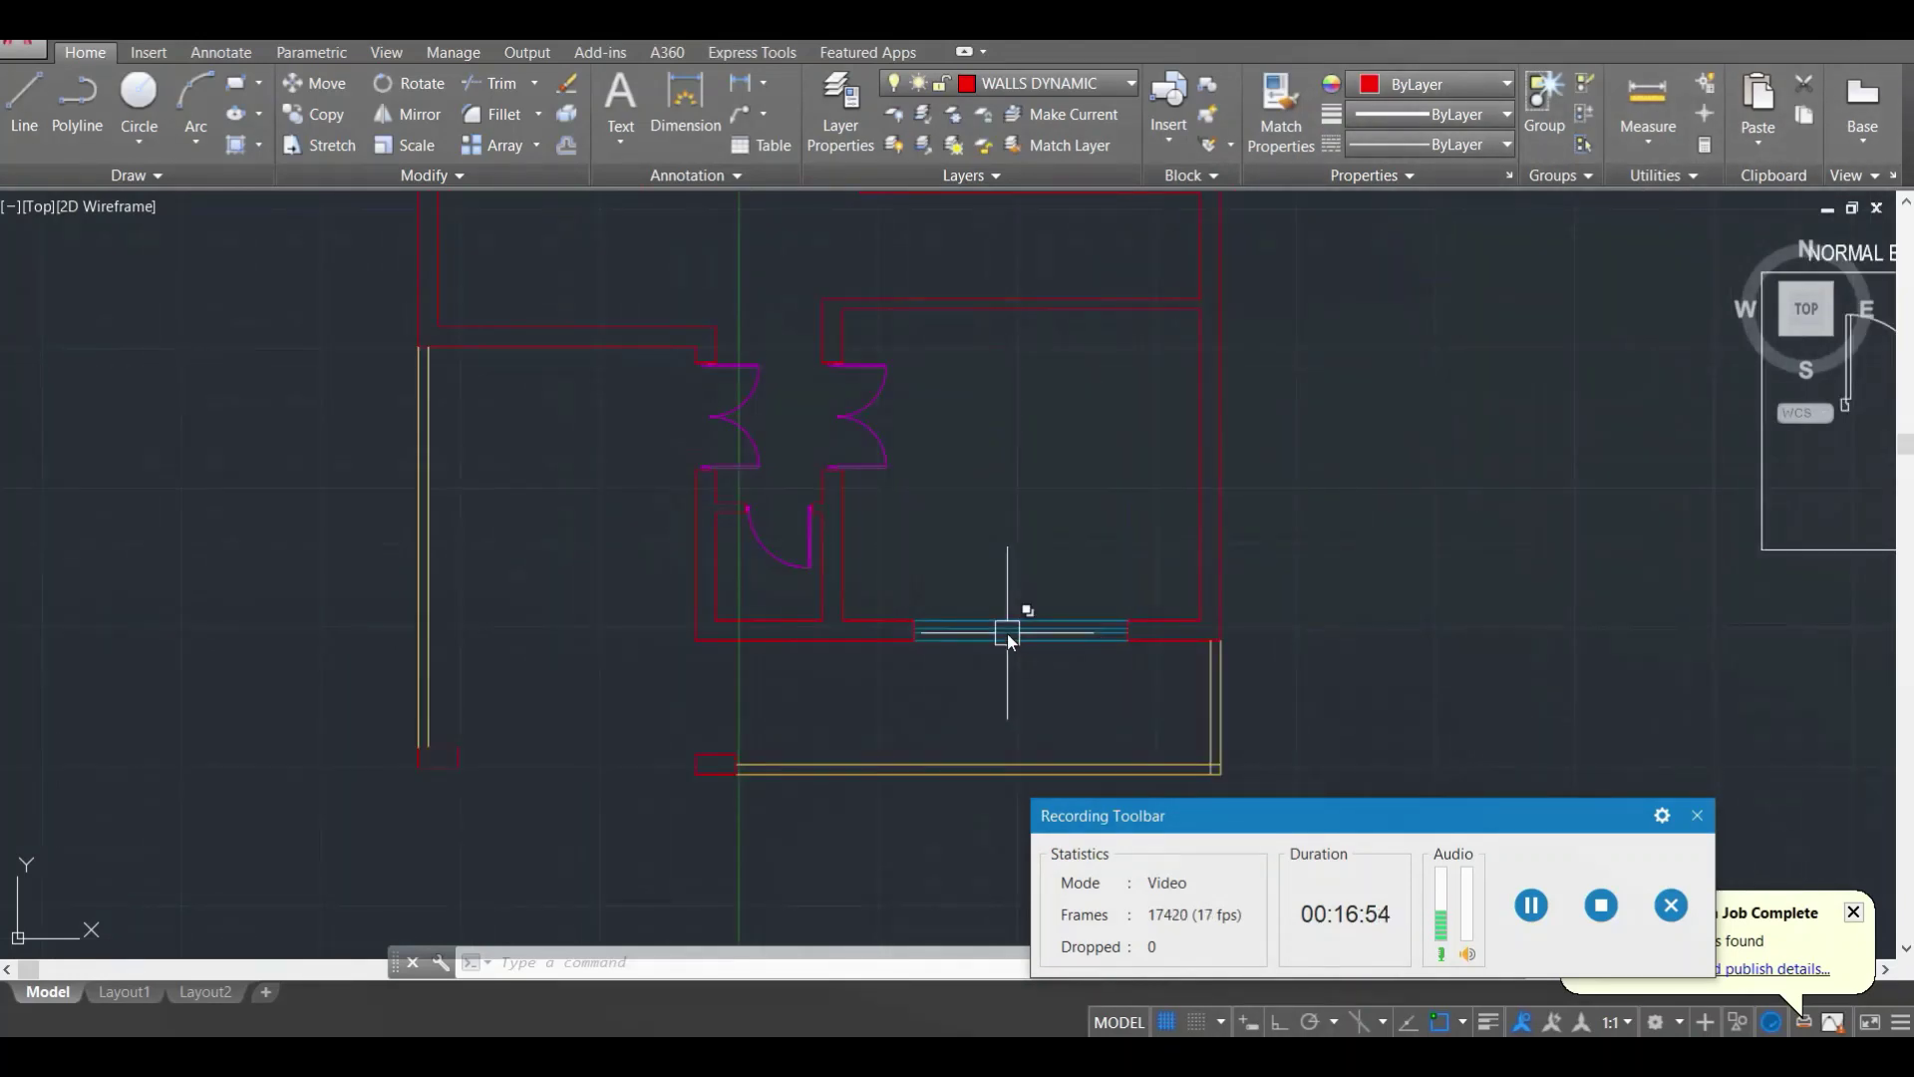
{"action": "left_click", "coordinate": [1012, 635]}
{"action": "key", "text": "Escape"}
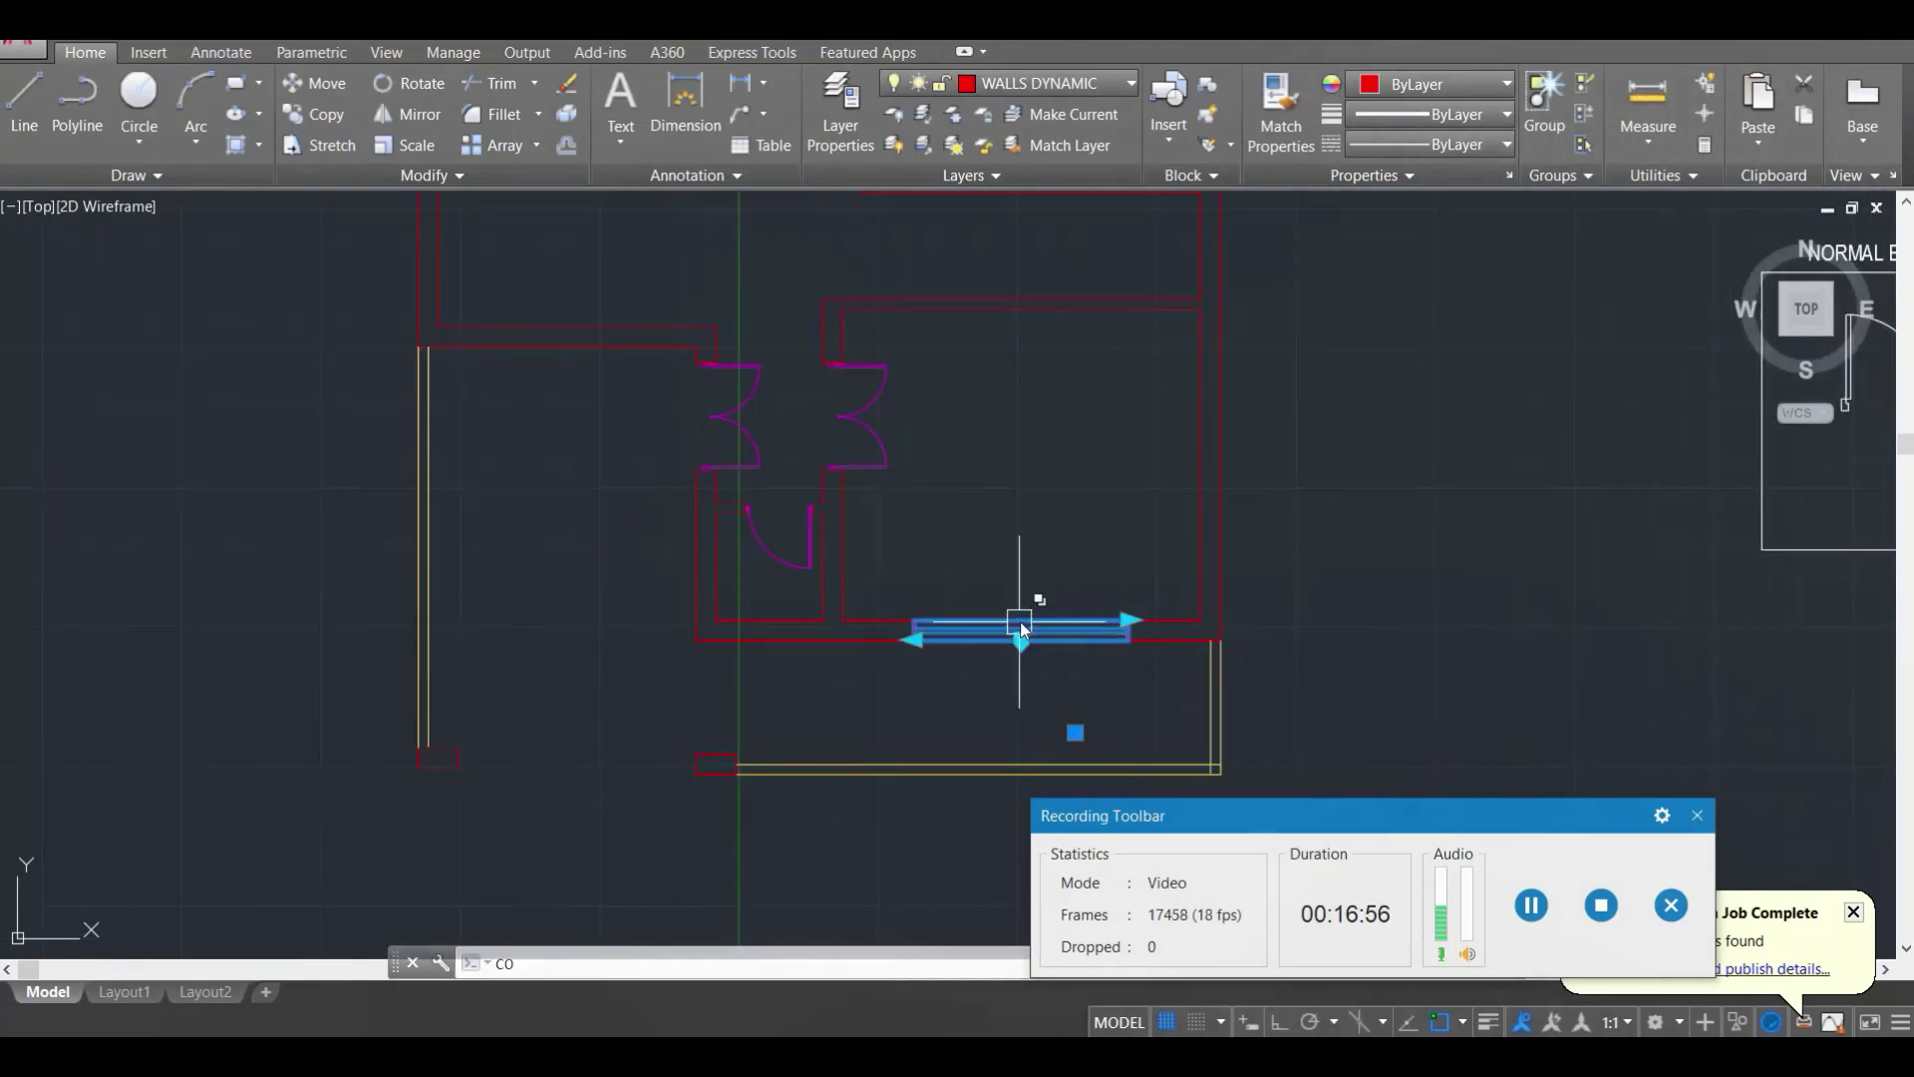
{"action": "key", "text": "Escape"}
{"action": "left_click", "coordinate": [974, 626]}
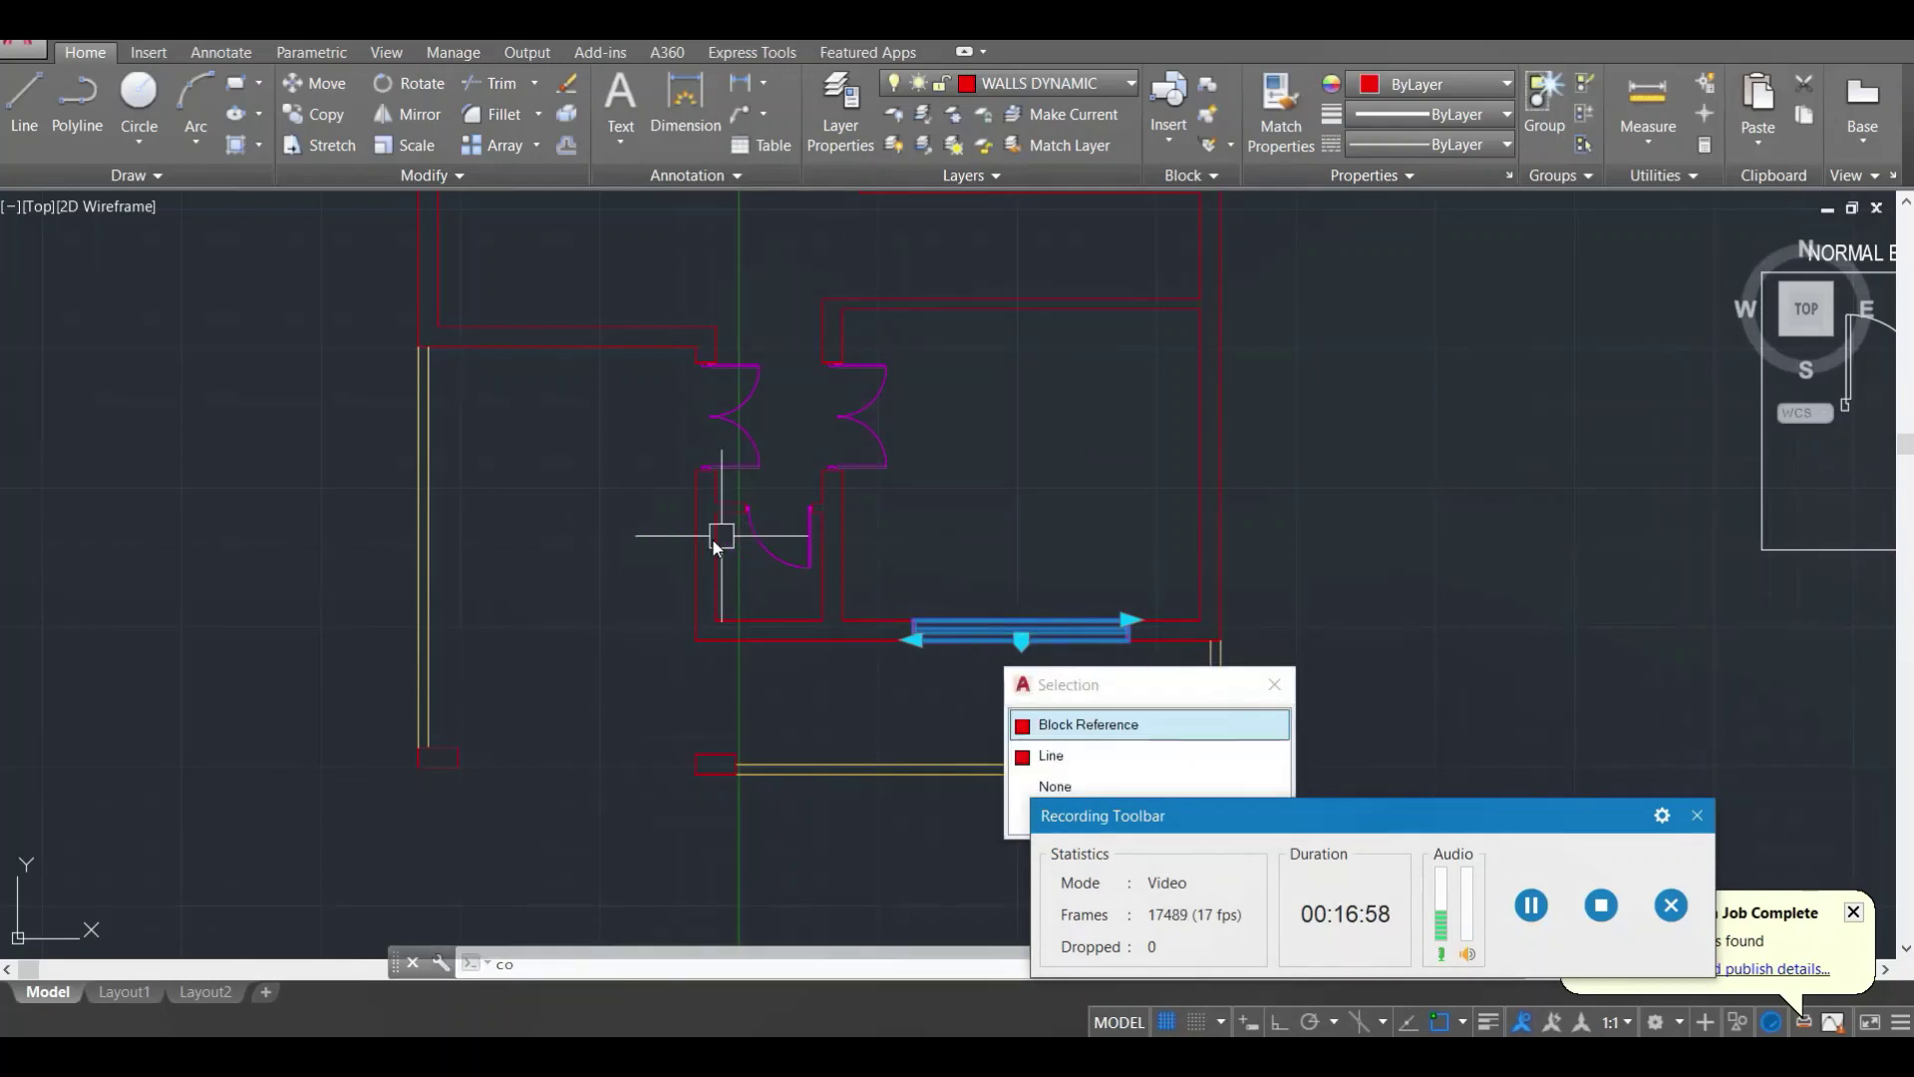
{"action": "key", "text": "Escape"}
{"action": "key", "text": "Escape"}
Step: Copy the window in the lower-right room's bottom wall to the open area beside the small room's left wall
{"action": "left_click", "coordinate": [973, 618]}
{"action": "type", "text": "CO"}
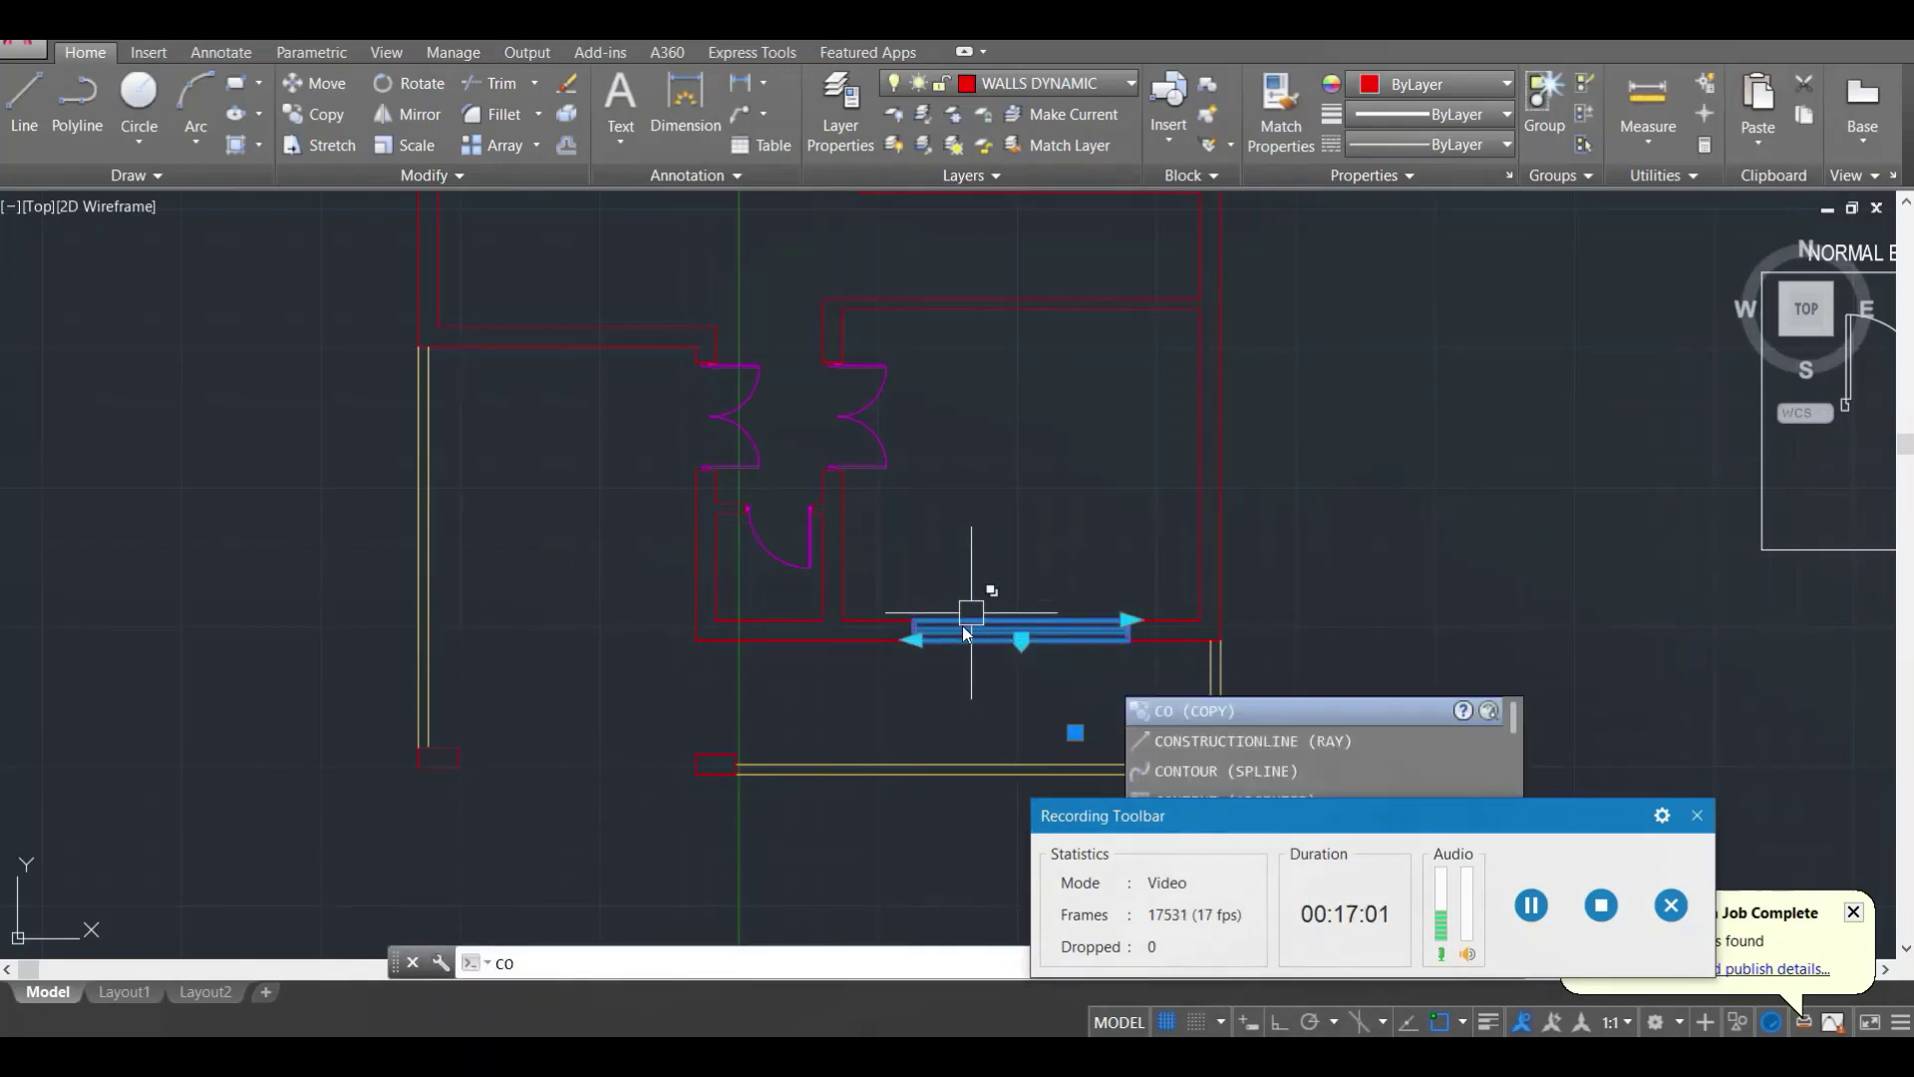
{"action": "key", "text": "Return"}
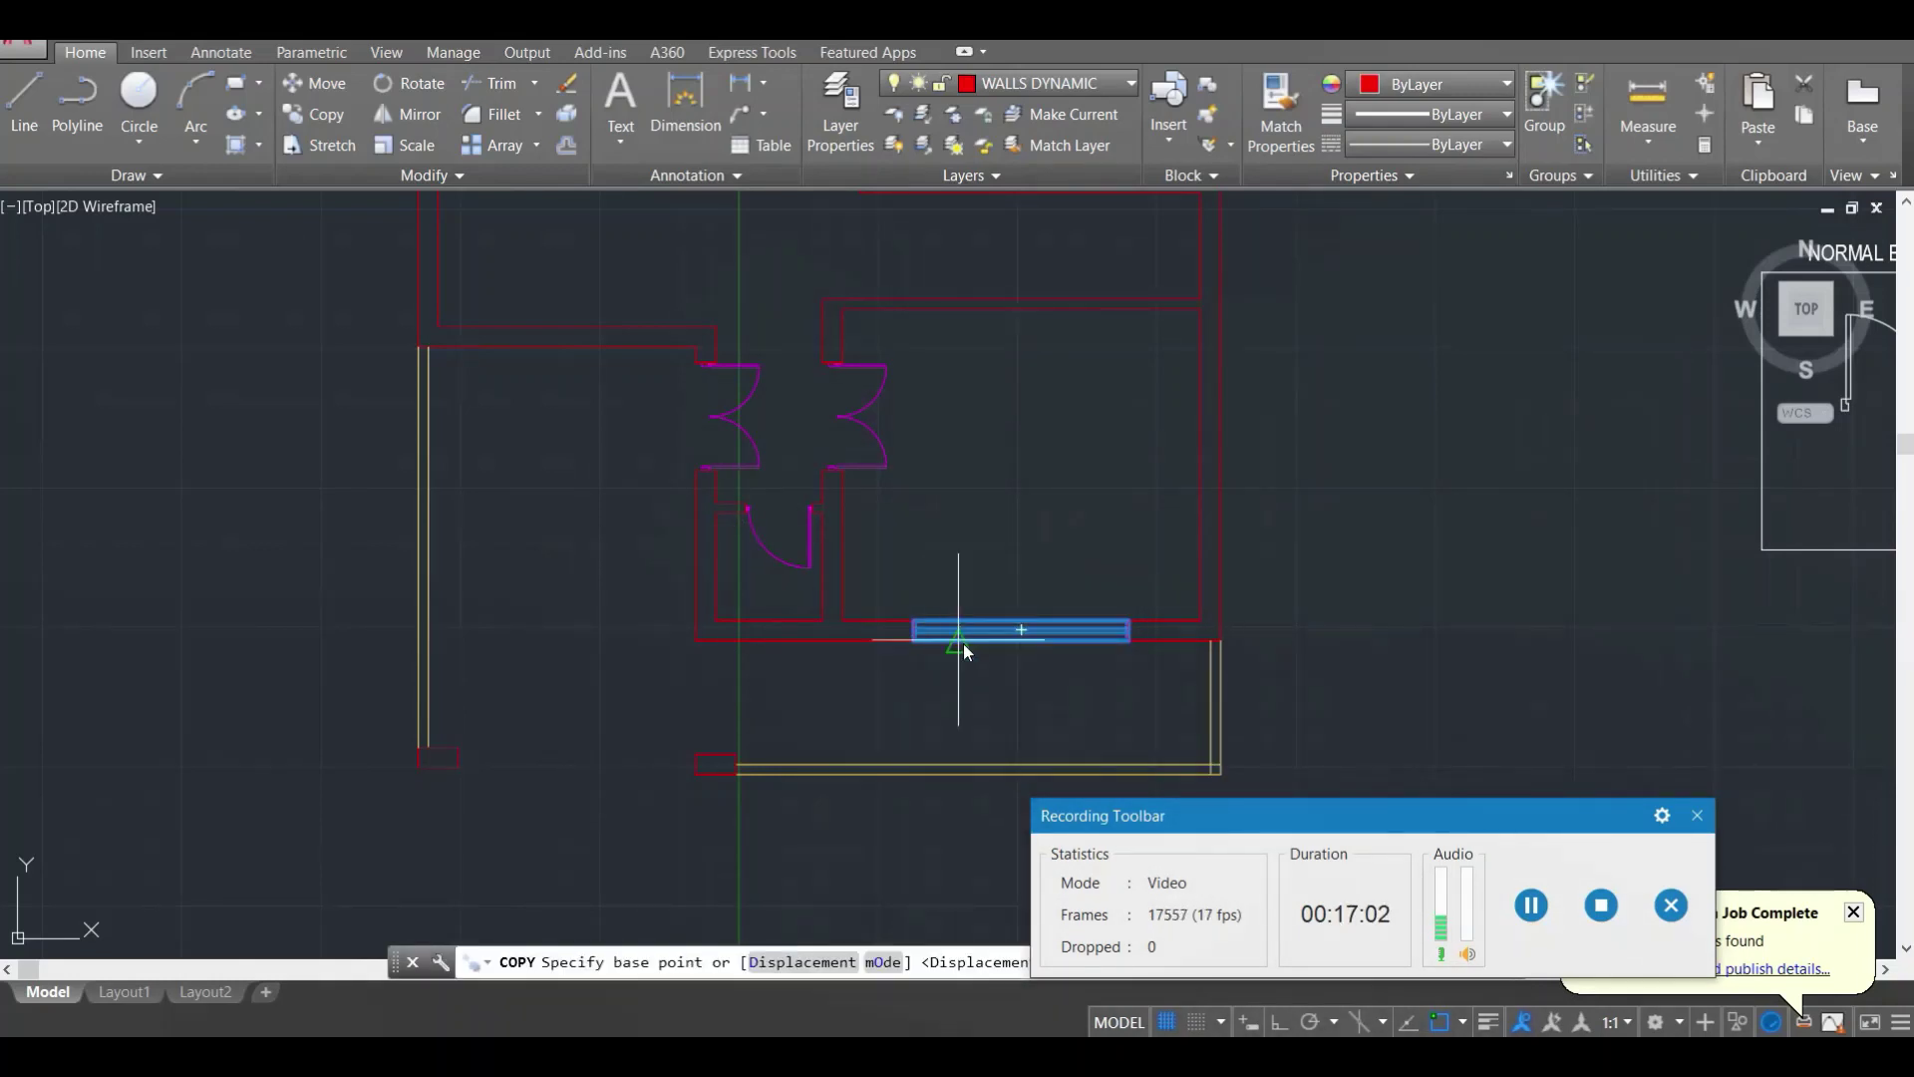
{"action": "left_click", "coordinate": [960, 640]}
{"action": "scroll", "coordinate": [579, 557], "scroll_direction": "up", "scroll_amount": 2}
{"action": "left_click", "coordinate": [545, 598]}
{"action": "key", "text": "Escape"}
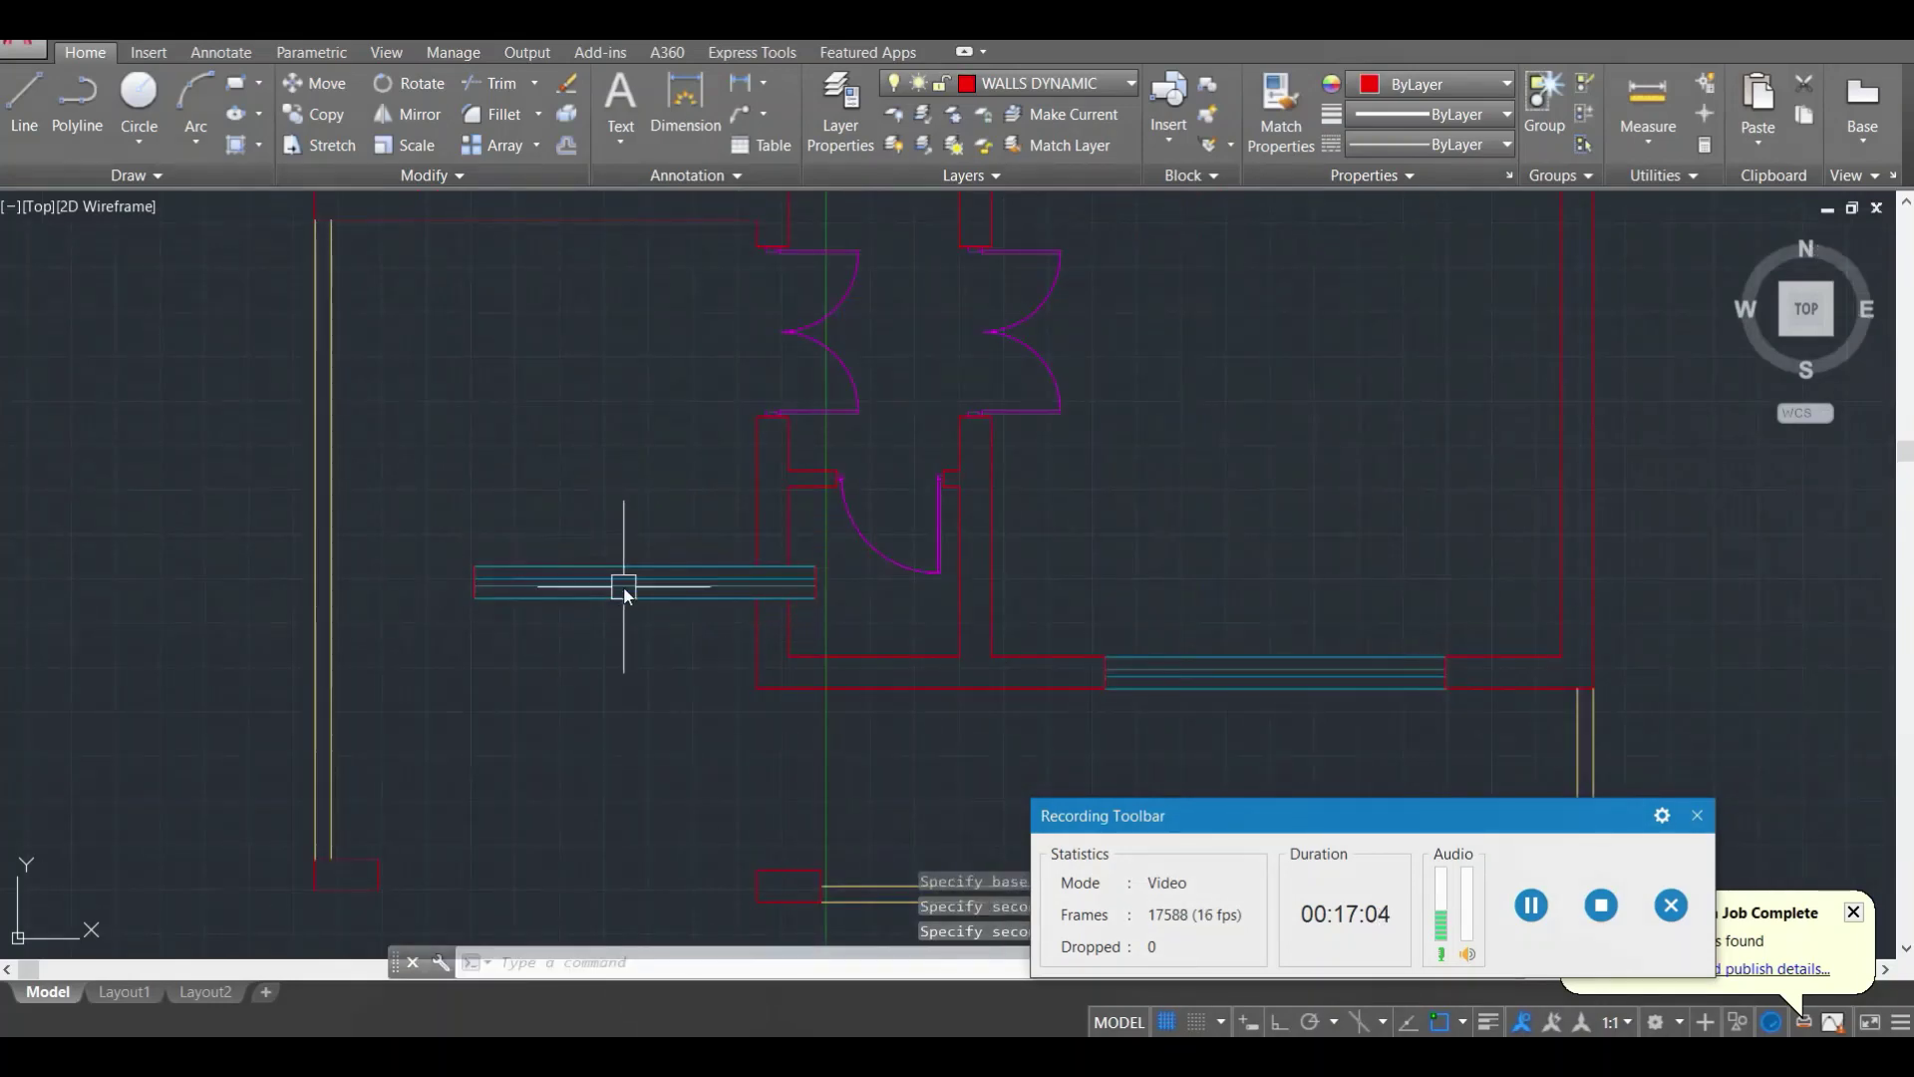
Step: Align the new window copy vertically to the left wall of the small room below the double doors
{"action": "left_click", "coordinate": [630, 596]}
{"action": "left_click", "coordinate": [646, 599]}
{"action": "scroll", "coordinate": [759, 573], "scroll_direction": "up", "scroll_amount": 4}
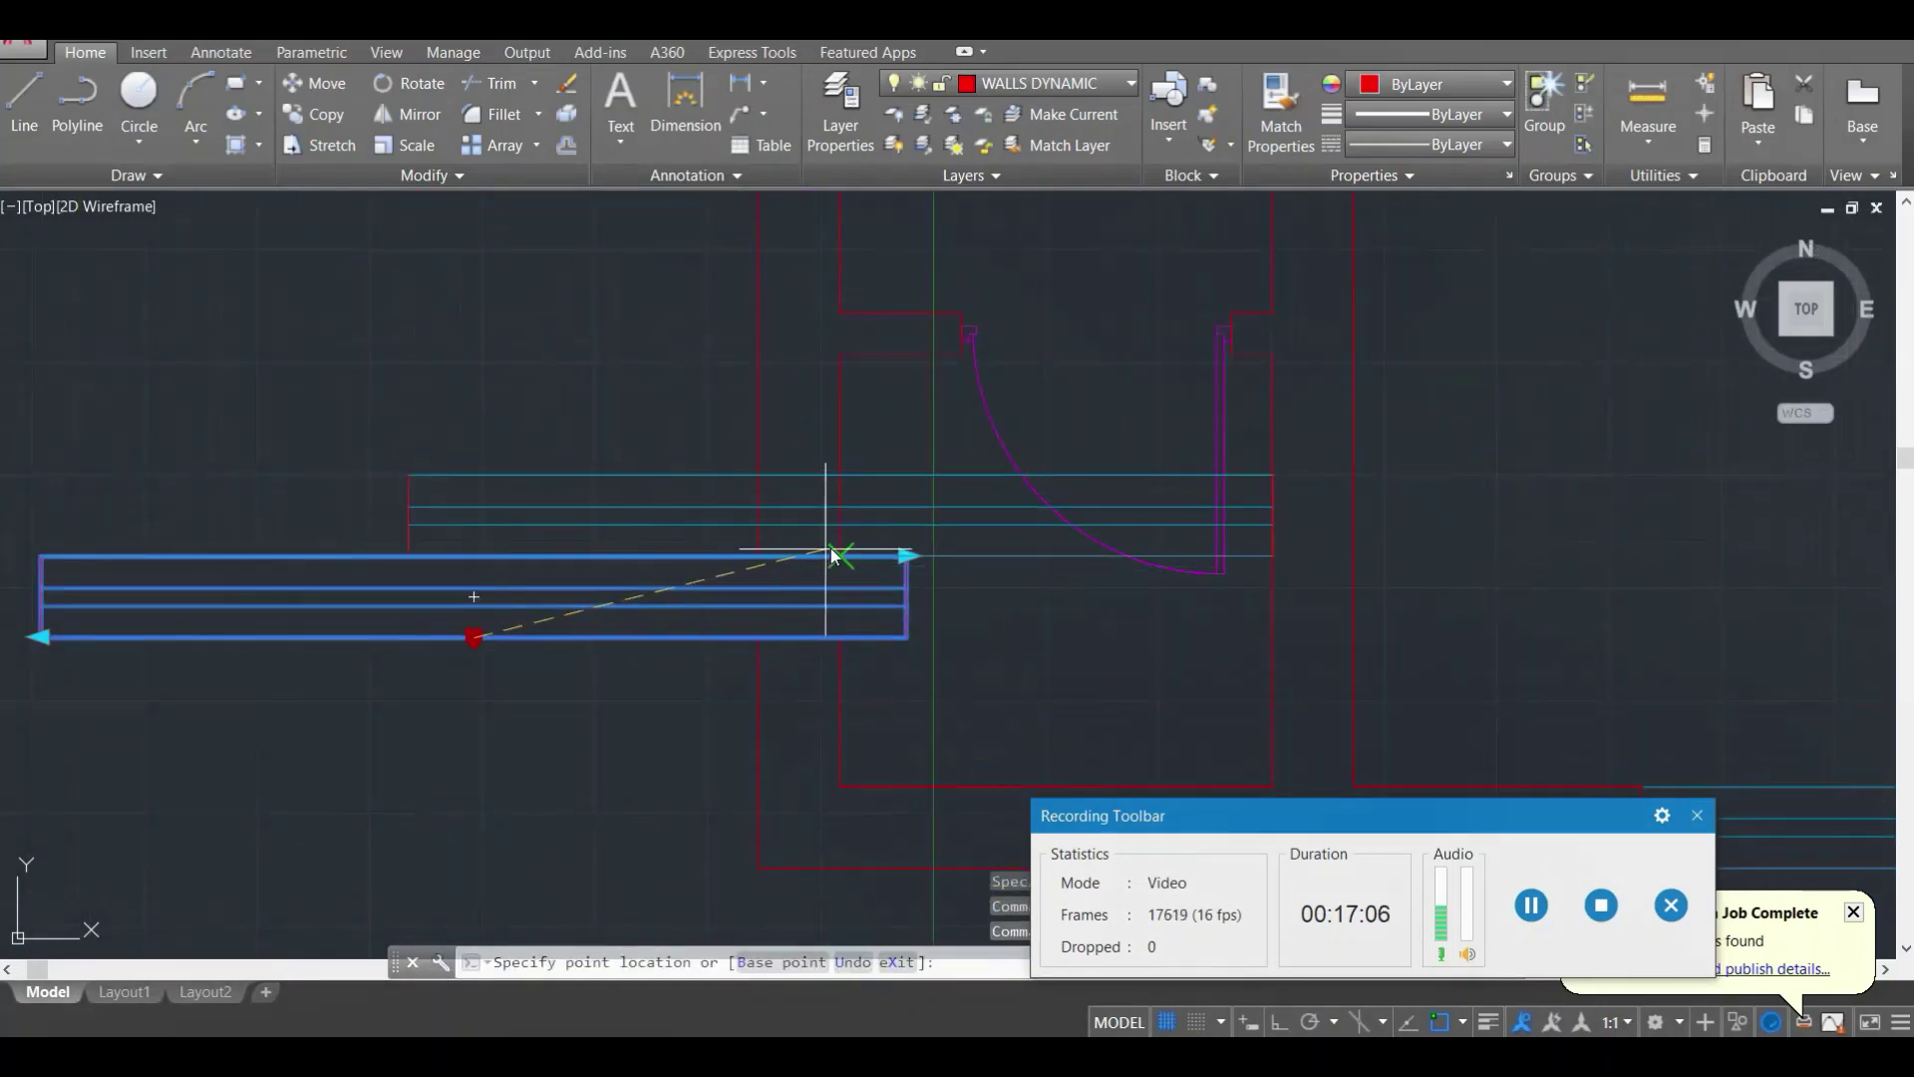
{"action": "left_click", "coordinate": [764, 638]}
{"action": "scroll", "coordinate": [710, 662], "scroll_direction": "down", "scroll_amount": 2}
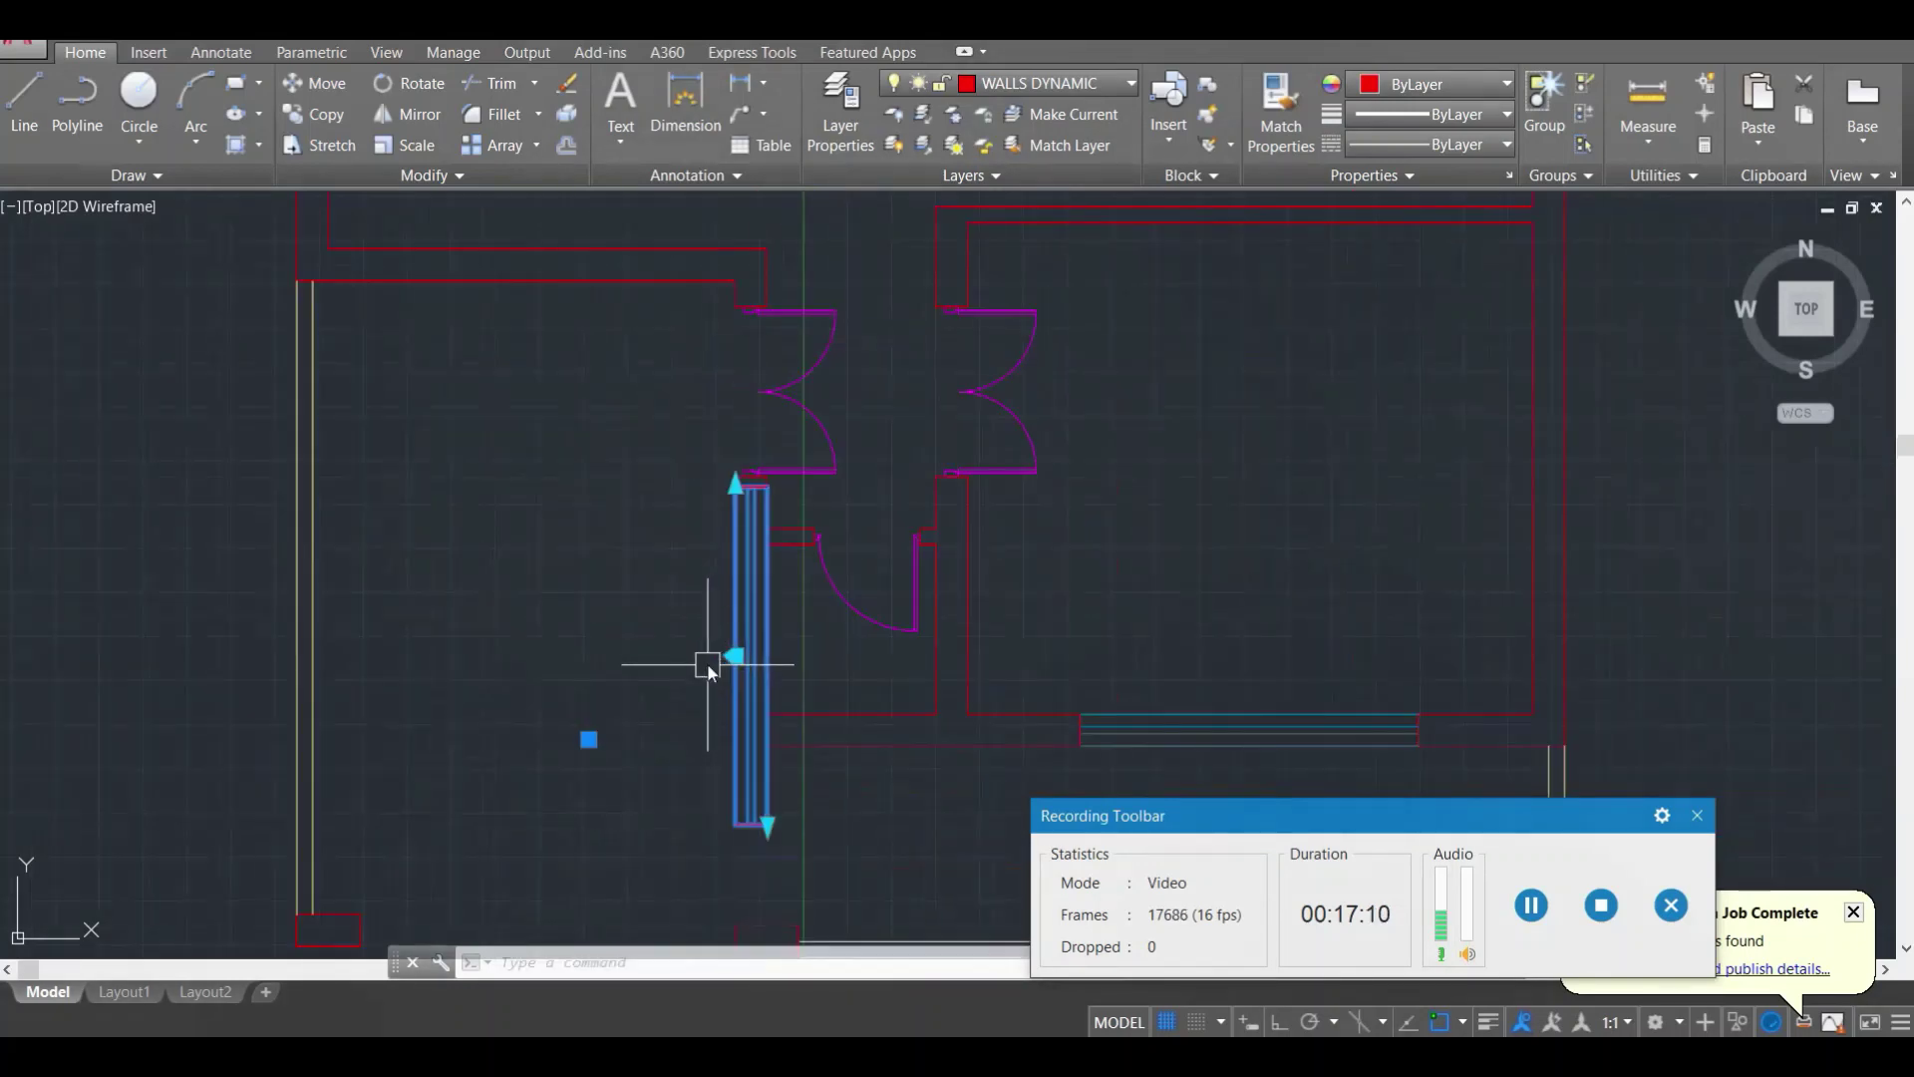
{"action": "key", "text": "Escape"}
Step: Shorten the vertical window from both ends so it sits within the small room's left wall
{"action": "middle_click_drag", "start_coordinate": [684, 681], "coordinate": [696, 631]}
{"action": "left_click", "coordinate": [750, 714]}
{"action": "scroll", "coordinate": [766, 788], "scroll_direction": "up", "scroll_amount": 2}
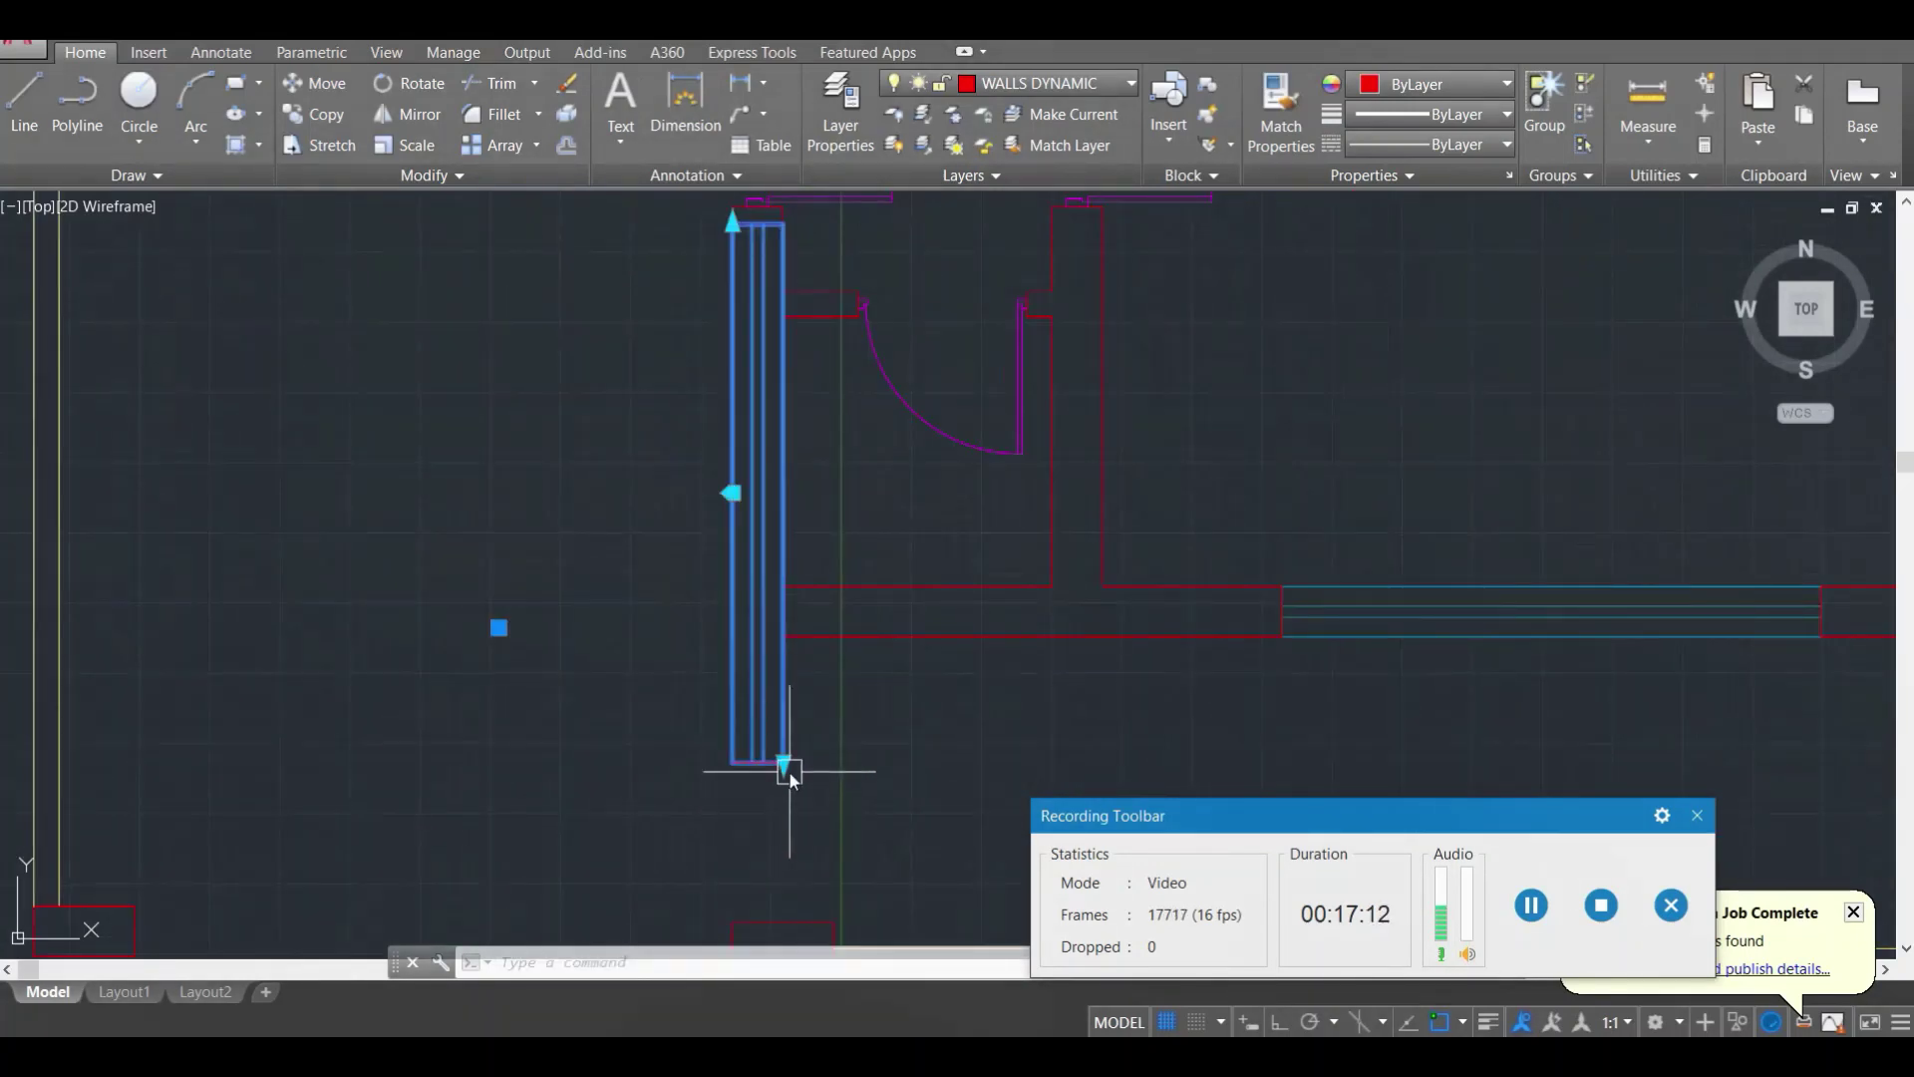
{"action": "left_click", "coordinate": [783, 764]}
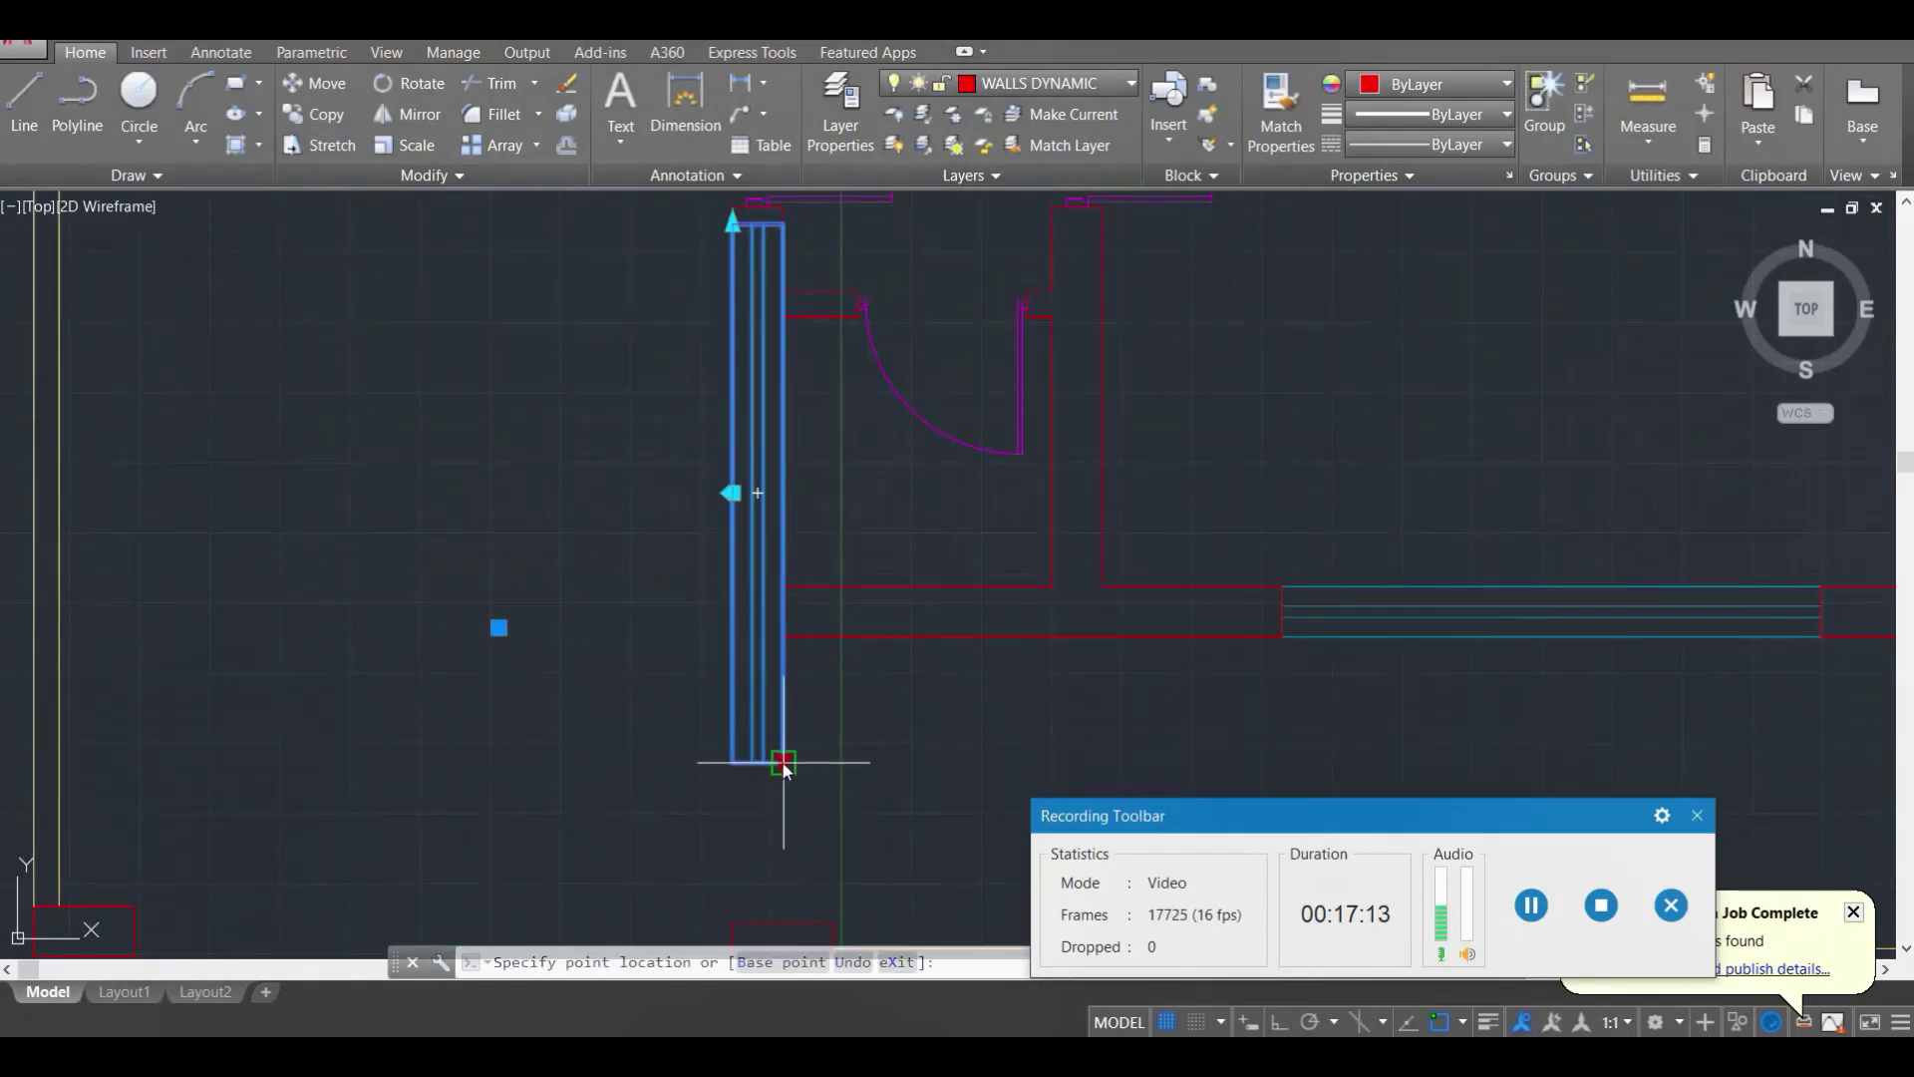
{"action": "left_click", "coordinate": [784, 536]}
{"action": "middle_click_drag", "start_coordinate": [763, 199], "coordinate": [737, 329]}
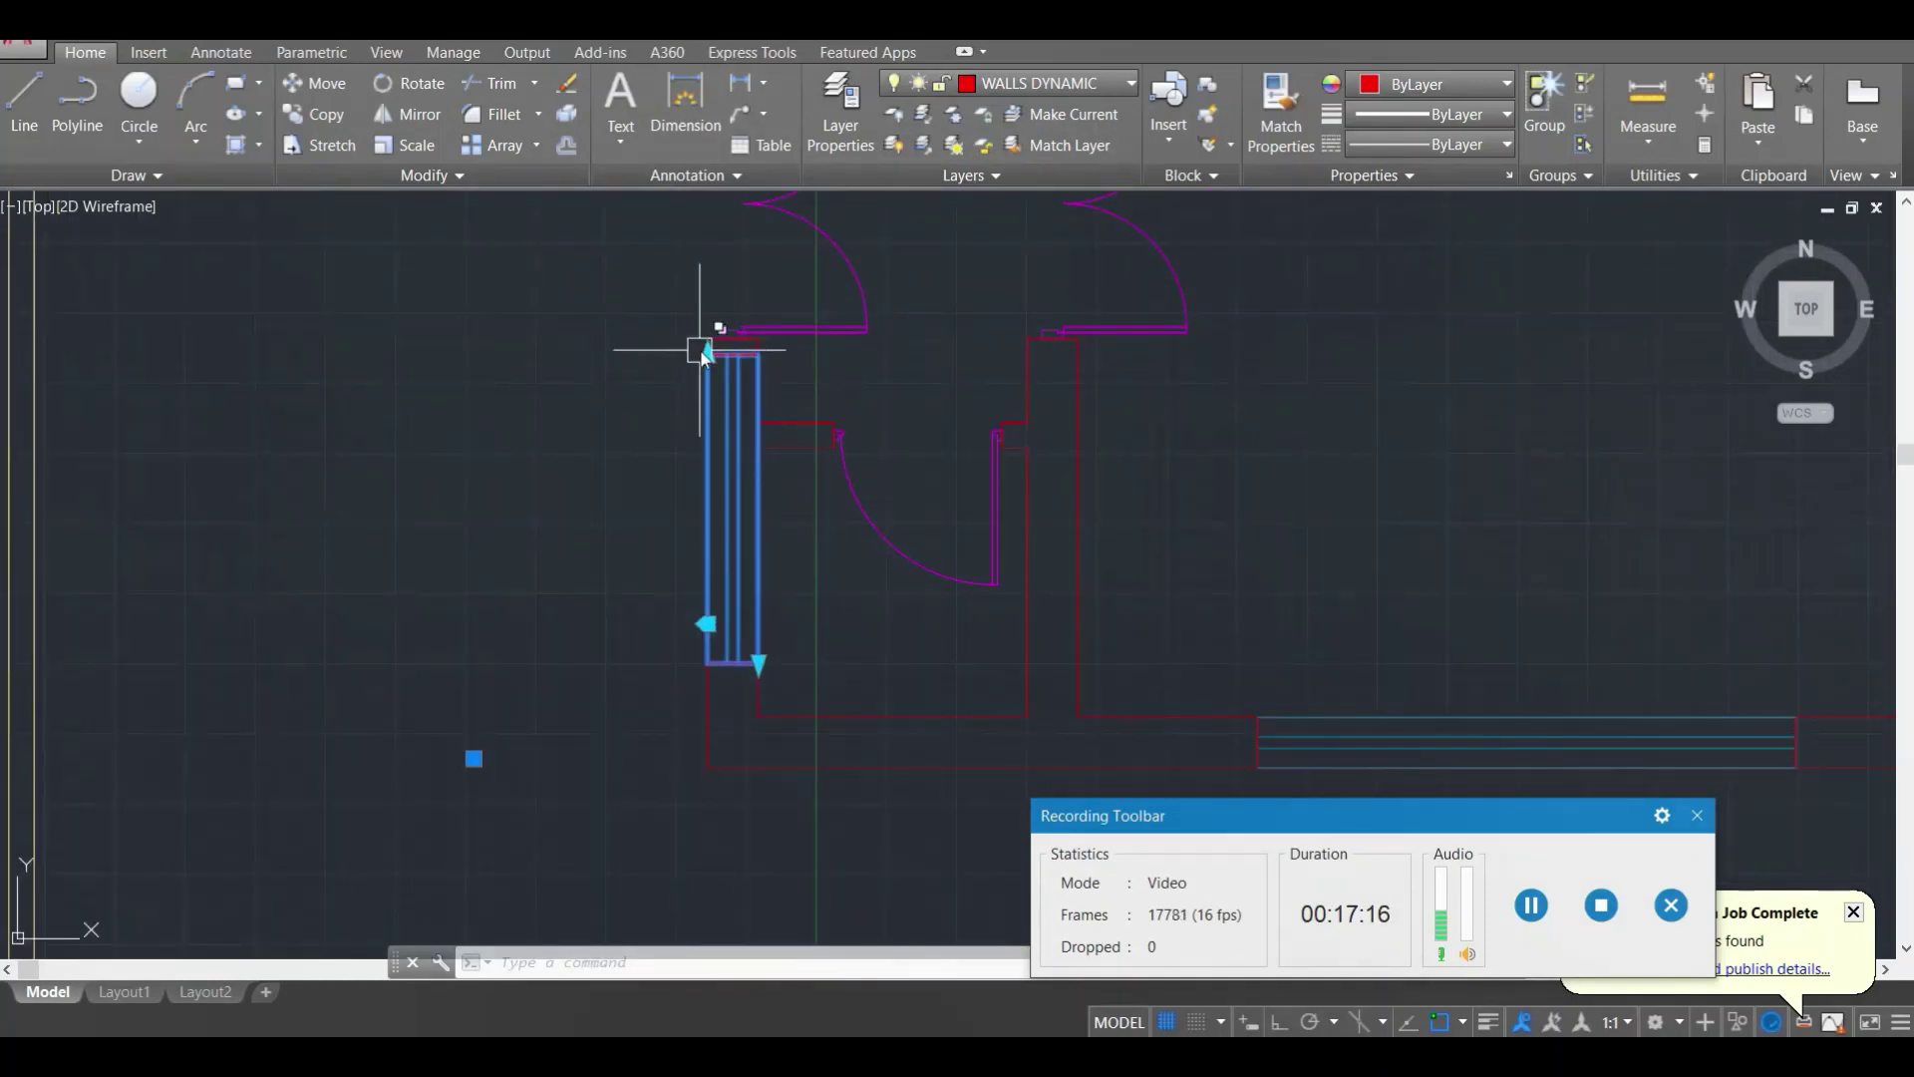
{"action": "left_click", "coordinate": [705, 353]}
{"action": "left_click", "coordinate": [704, 512]}
{"action": "scroll", "coordinate": [871, 467], "scroll_direction": "down", "scroll_amount": 3}
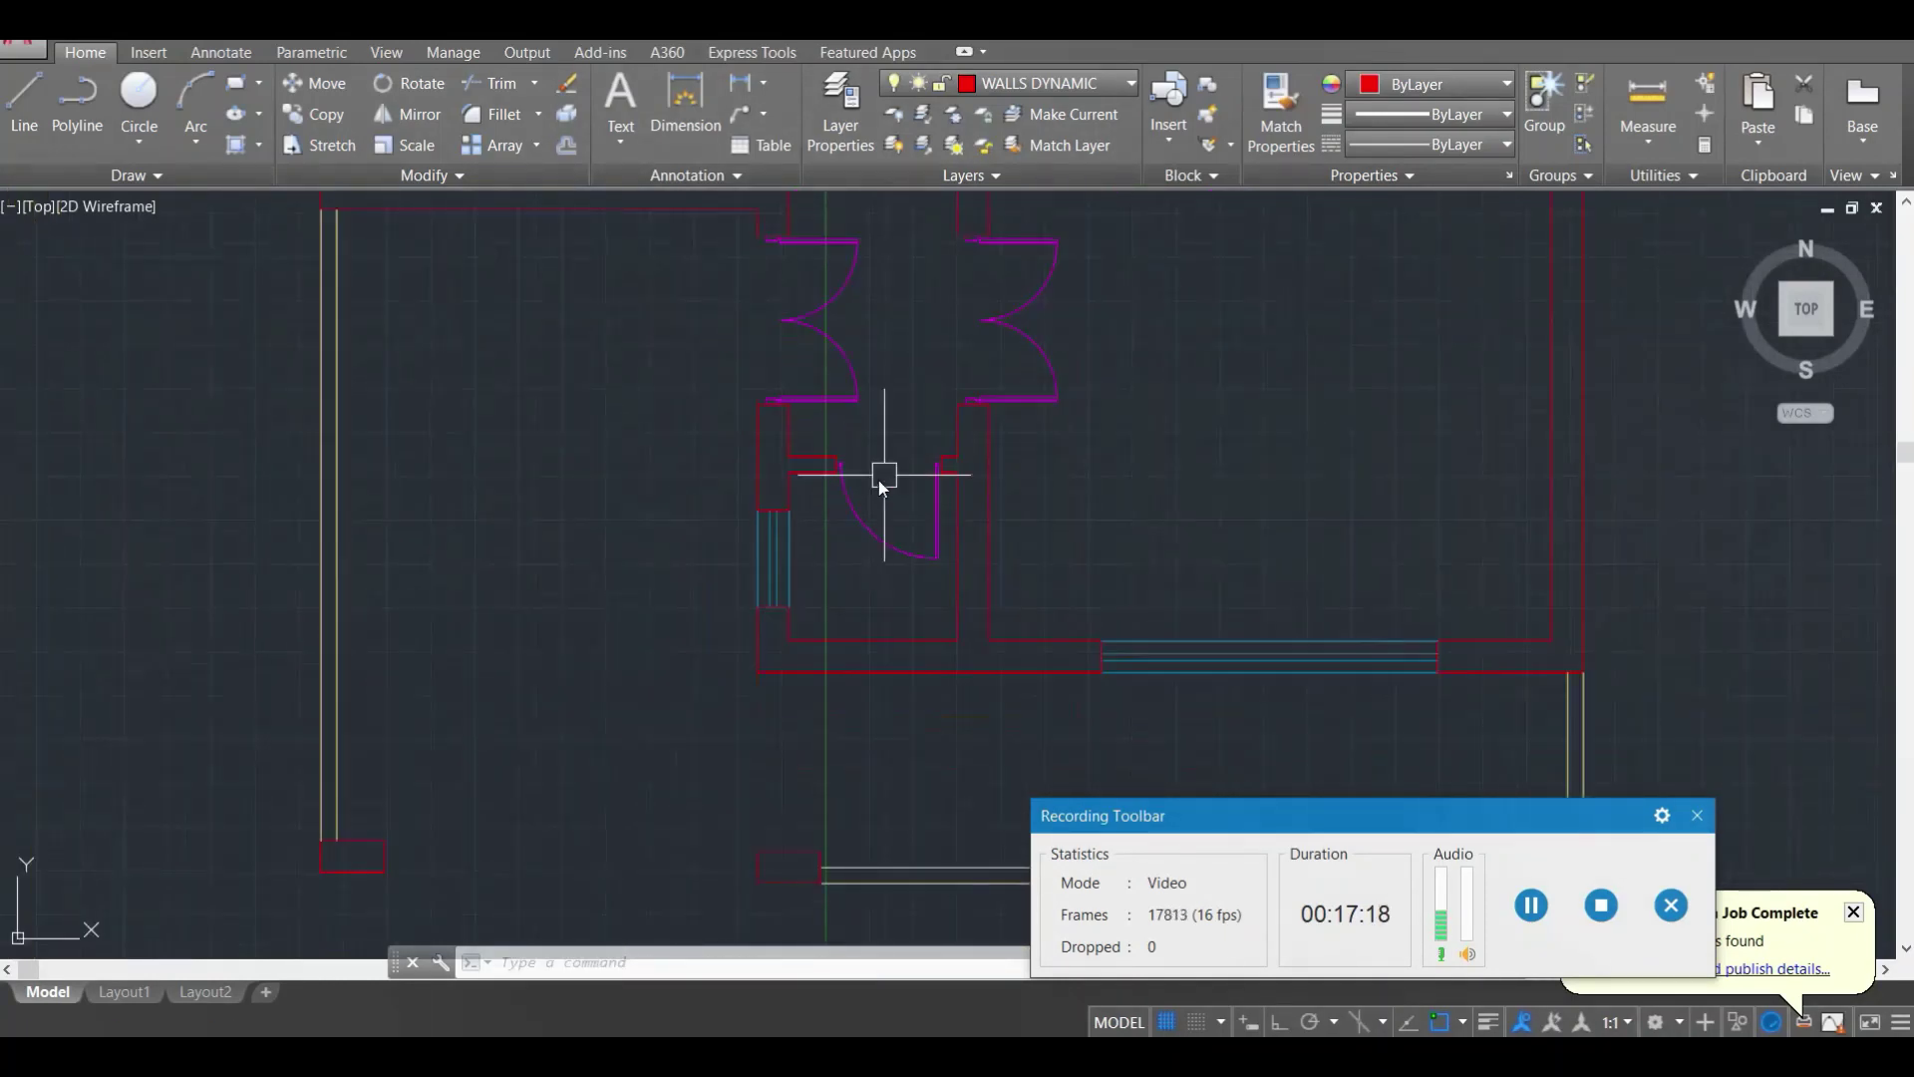
Step: Save the drawing with the whole floor plan in view
{"action": "scroll", "coordinate": [995, 416], "scroll_direction": "down", "scroll_amount": 3}
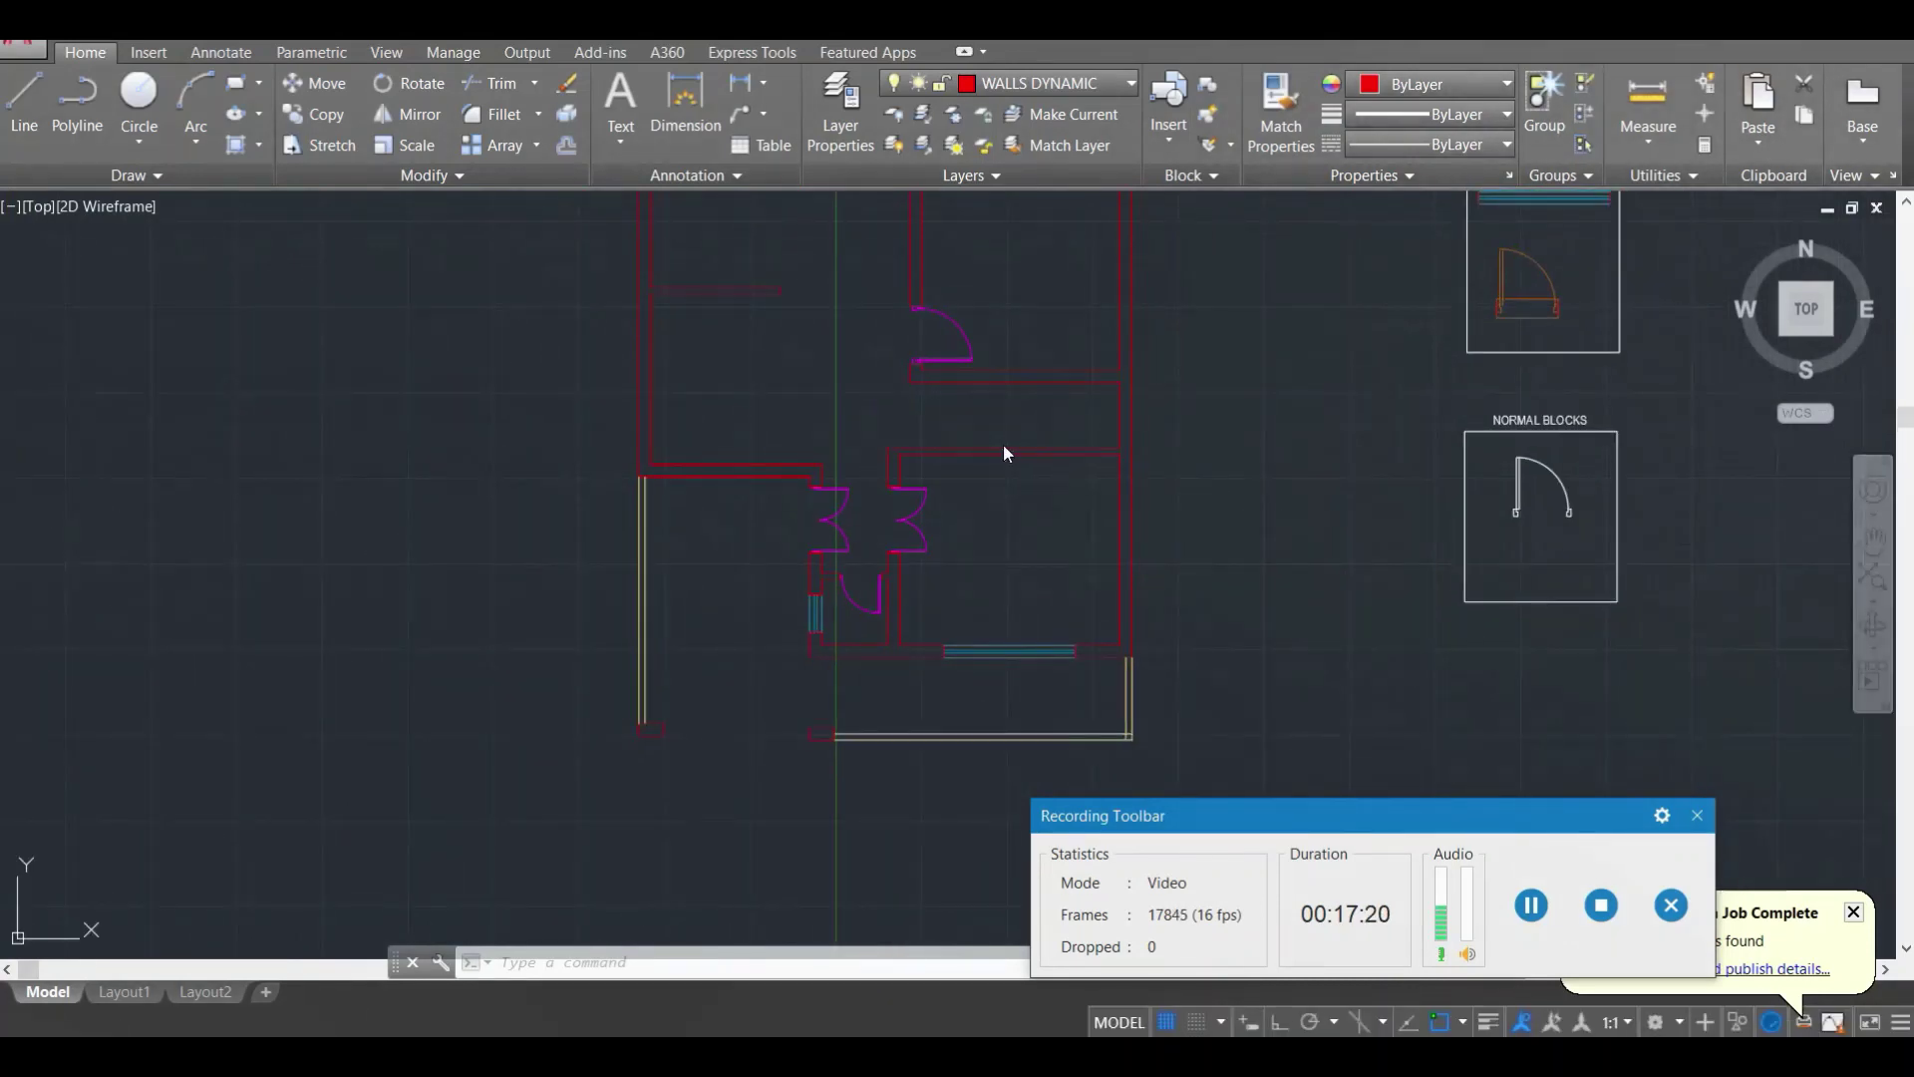
{"action": "middle_click_drag", "start_coordinate": [895, 451], "coordinate": [860, 586]}
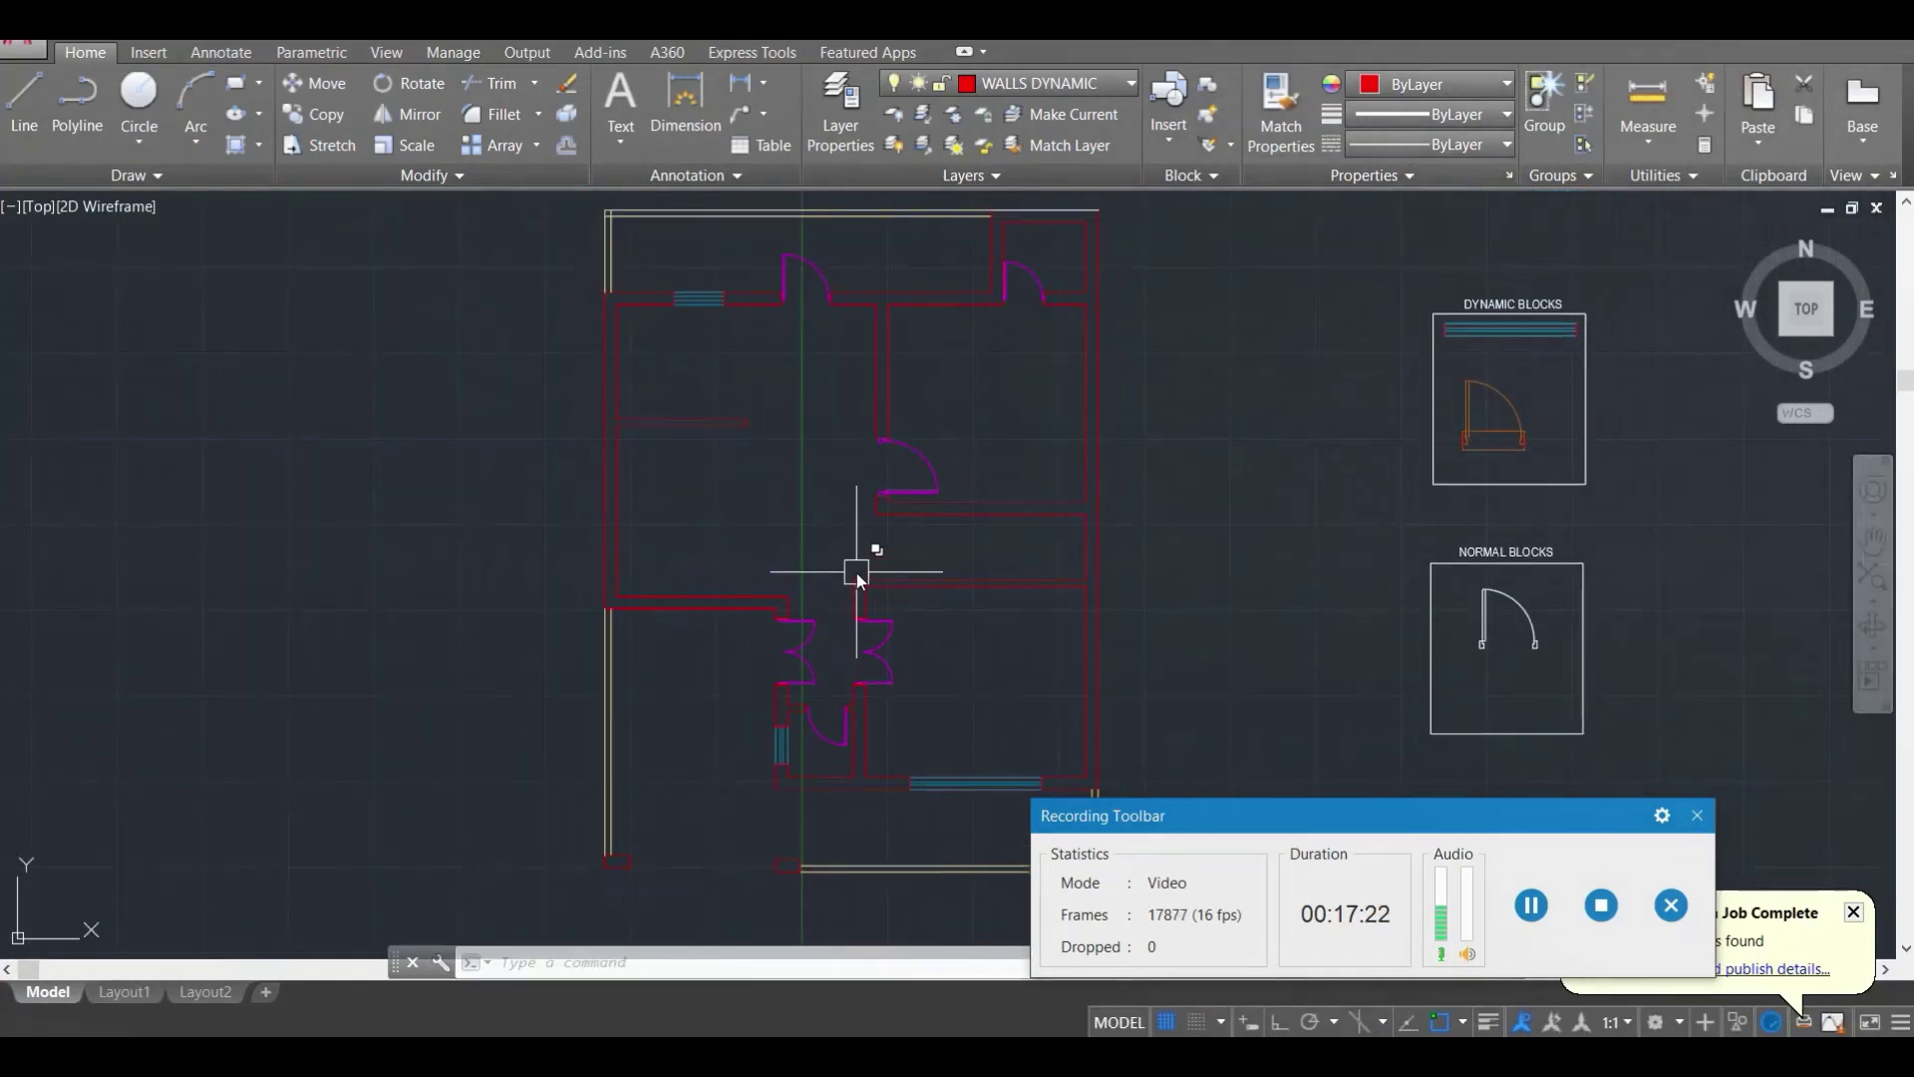
{"action": "key", "text": "ctrl+s"}
{"action": "middle_click_drag", "start_coordinate": [966, 350], "coordinate": [924, 411]}
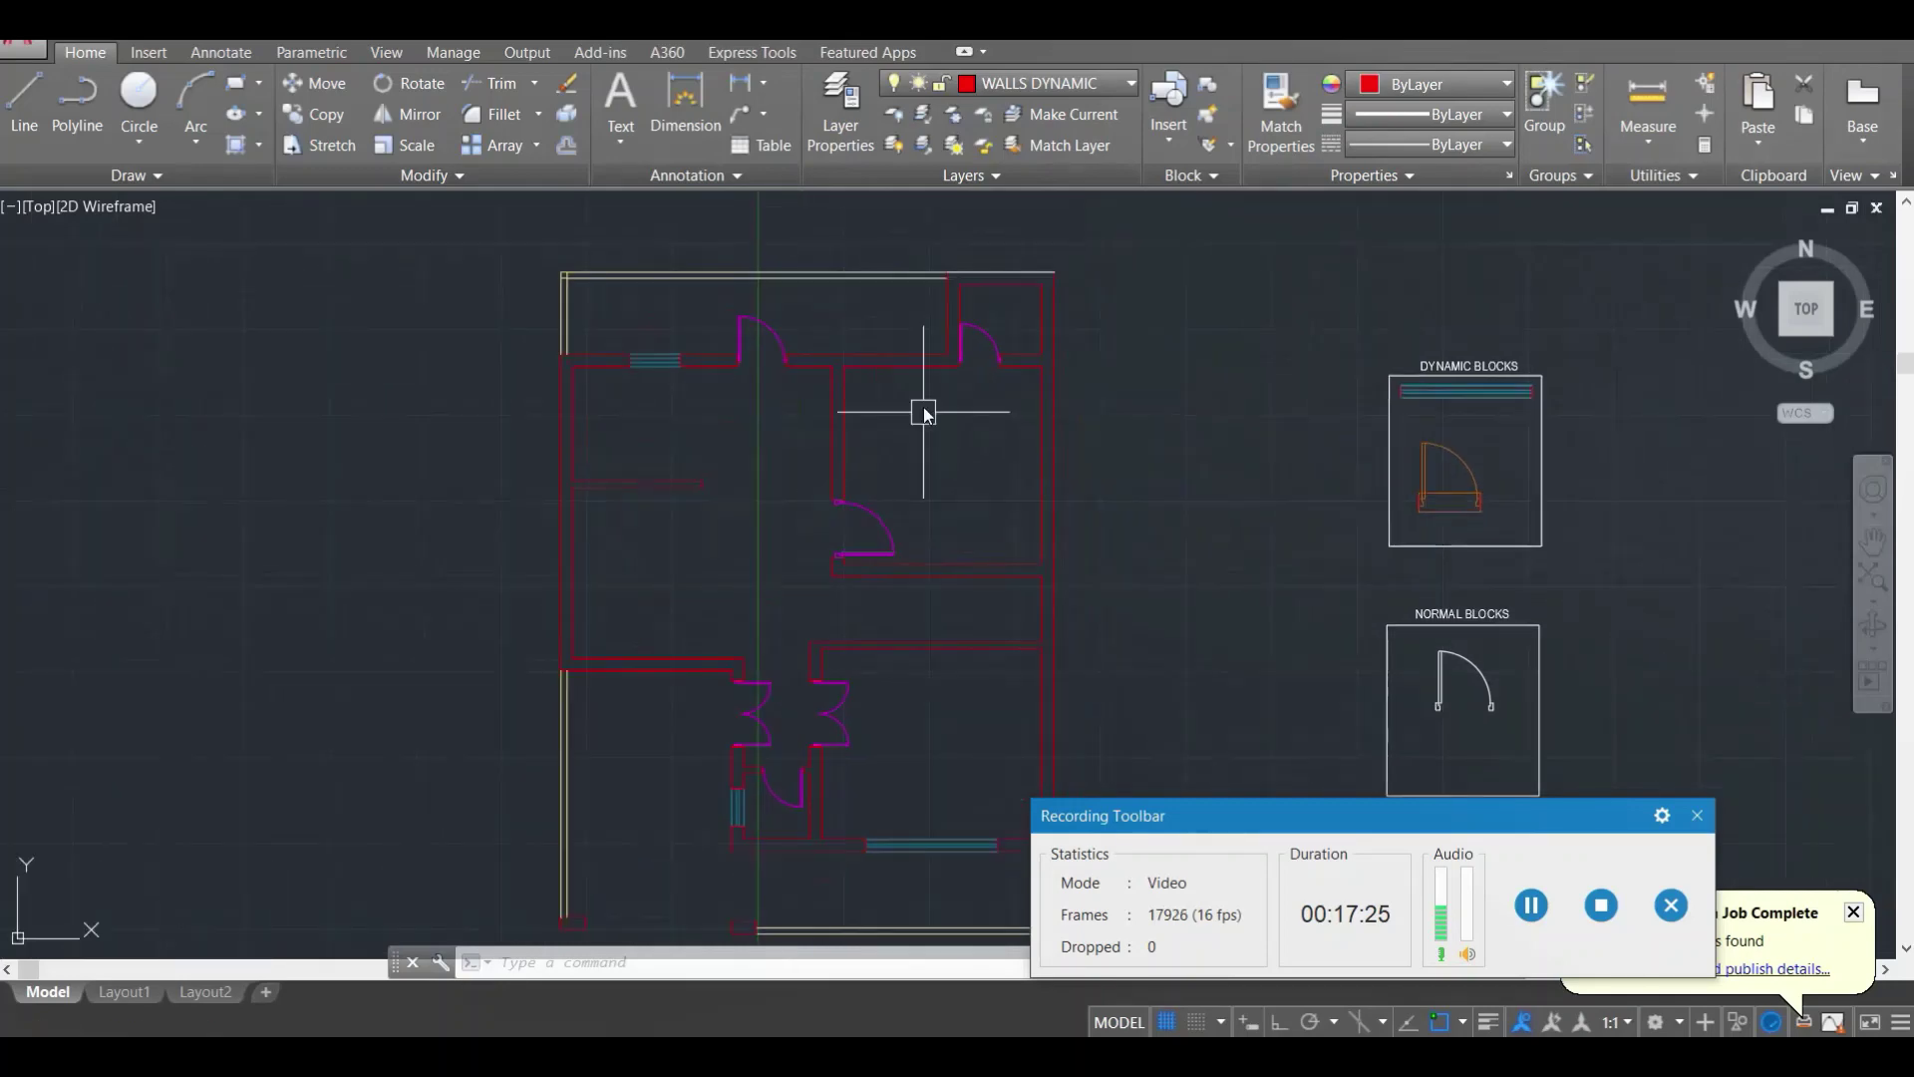
{"action": "scroll", "coordinate": [878, 339], "scroll_direction": "up", "scroll_amount": 2}
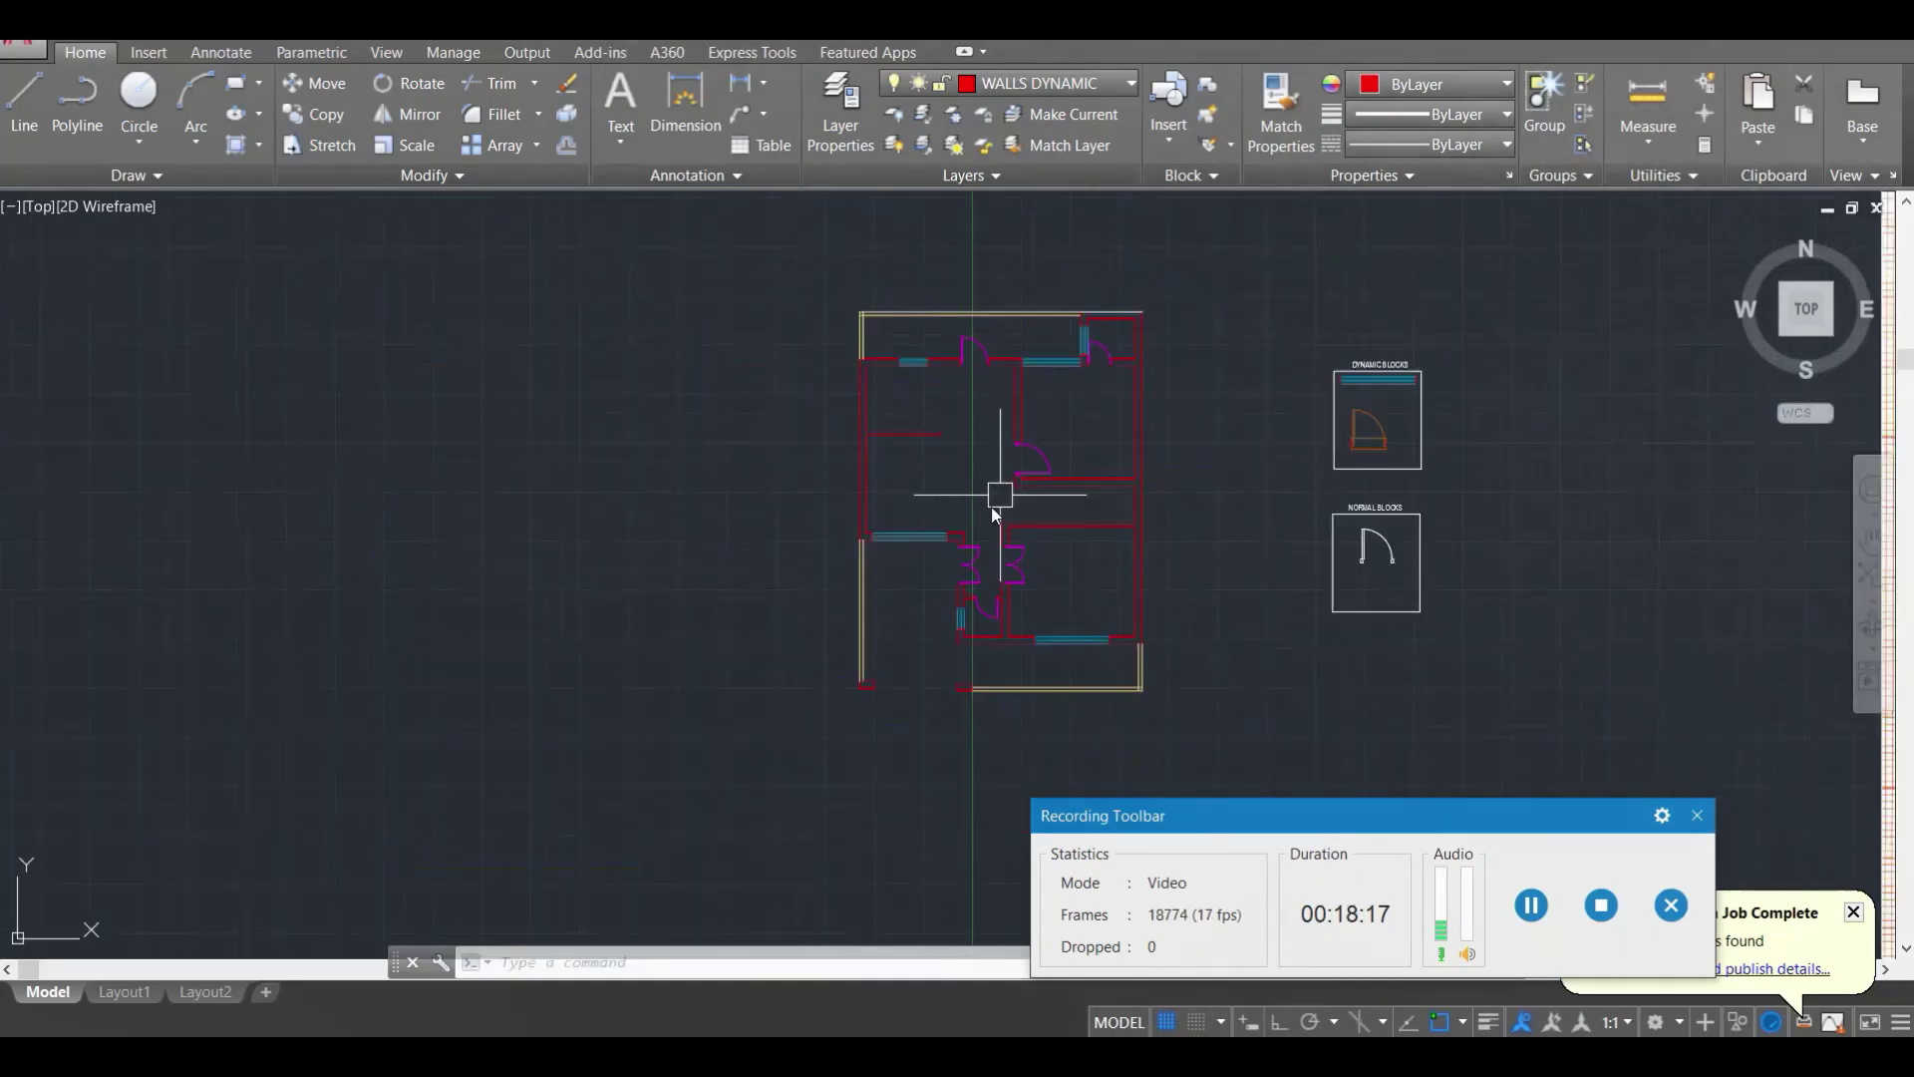
{"action": "middle_click_drag", "start_coordinate": [996, 500], "coordinate": [867, 522]}
{"action": "scroll", "coordinate": [981, 492], "scroll_direction": "up", "scroll_amount": 2}
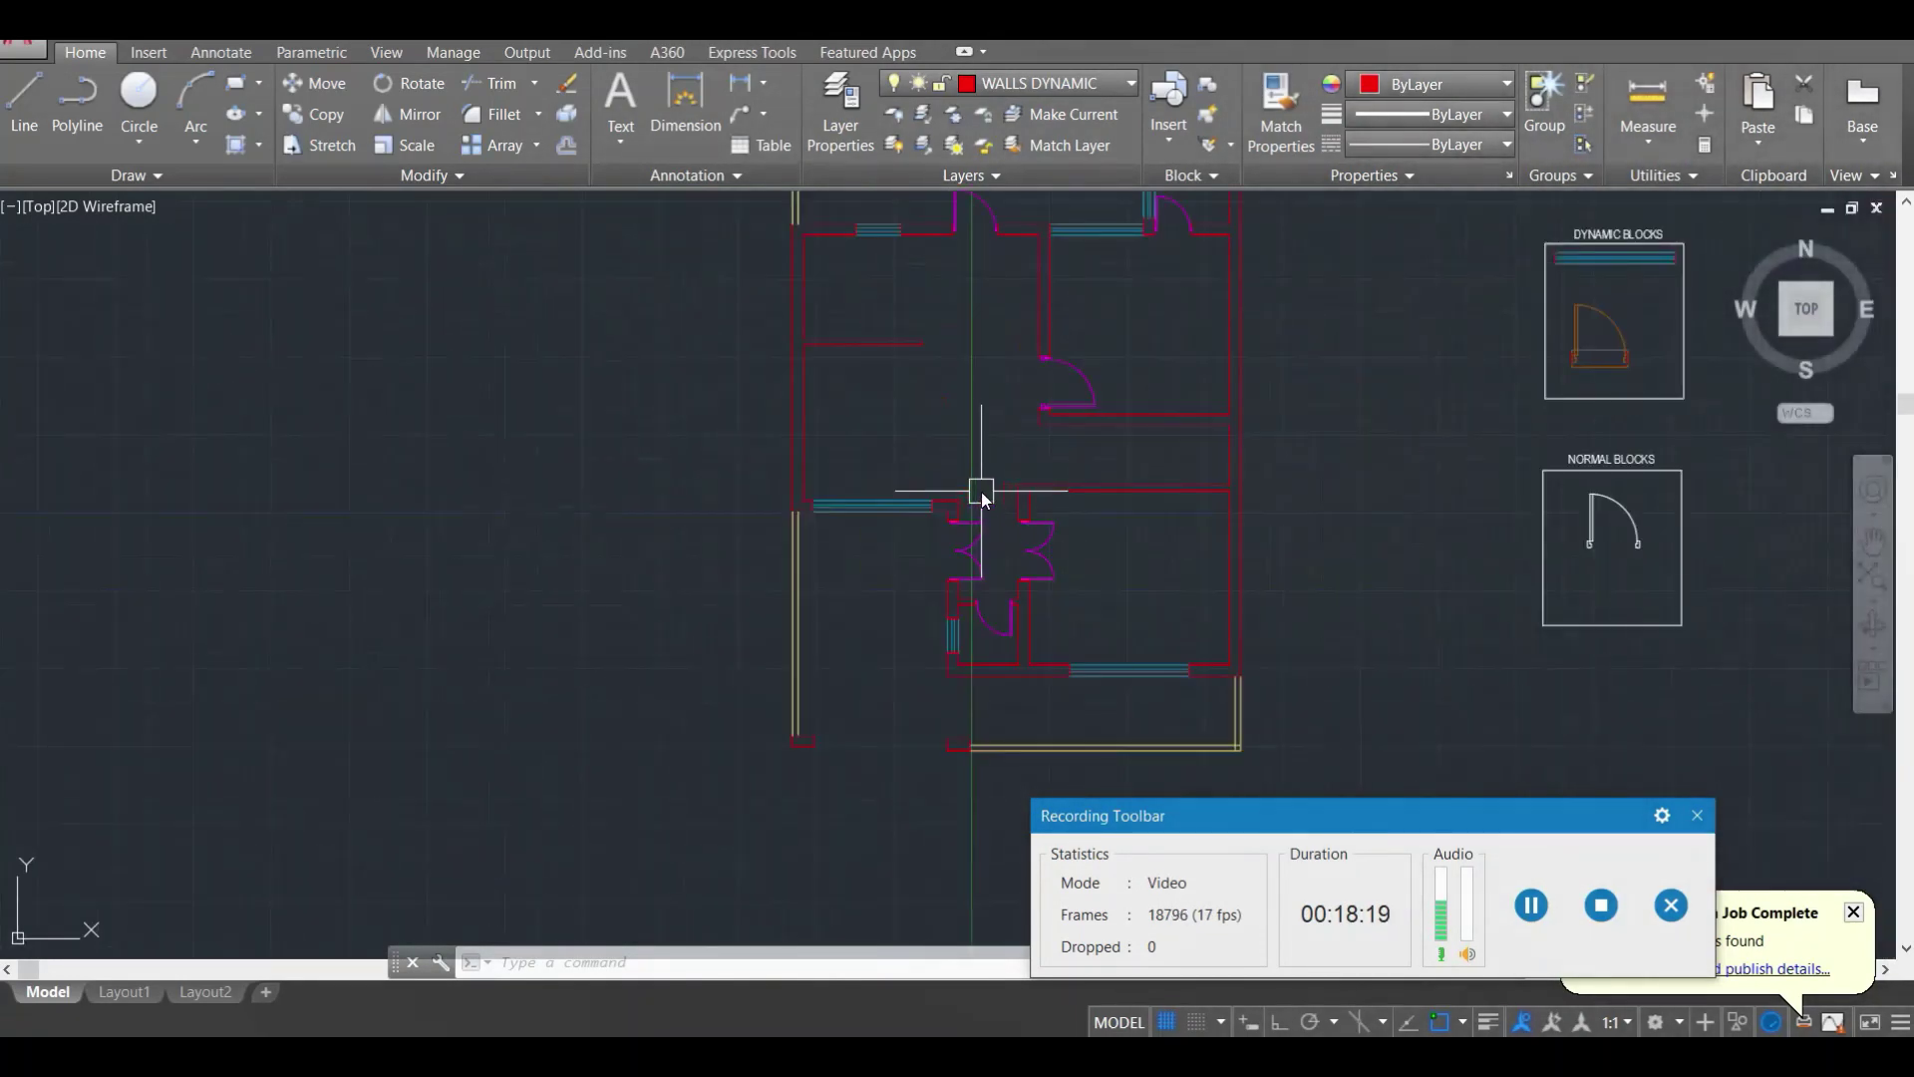
{"action": "scroll", "coordinate": [1002, 462], "scroll_direction": "up", "scroll_amount": 2}
{"action": "middle_click_drag", "start_coordinate": [1085, 420], "coordinate": [954, 507]}
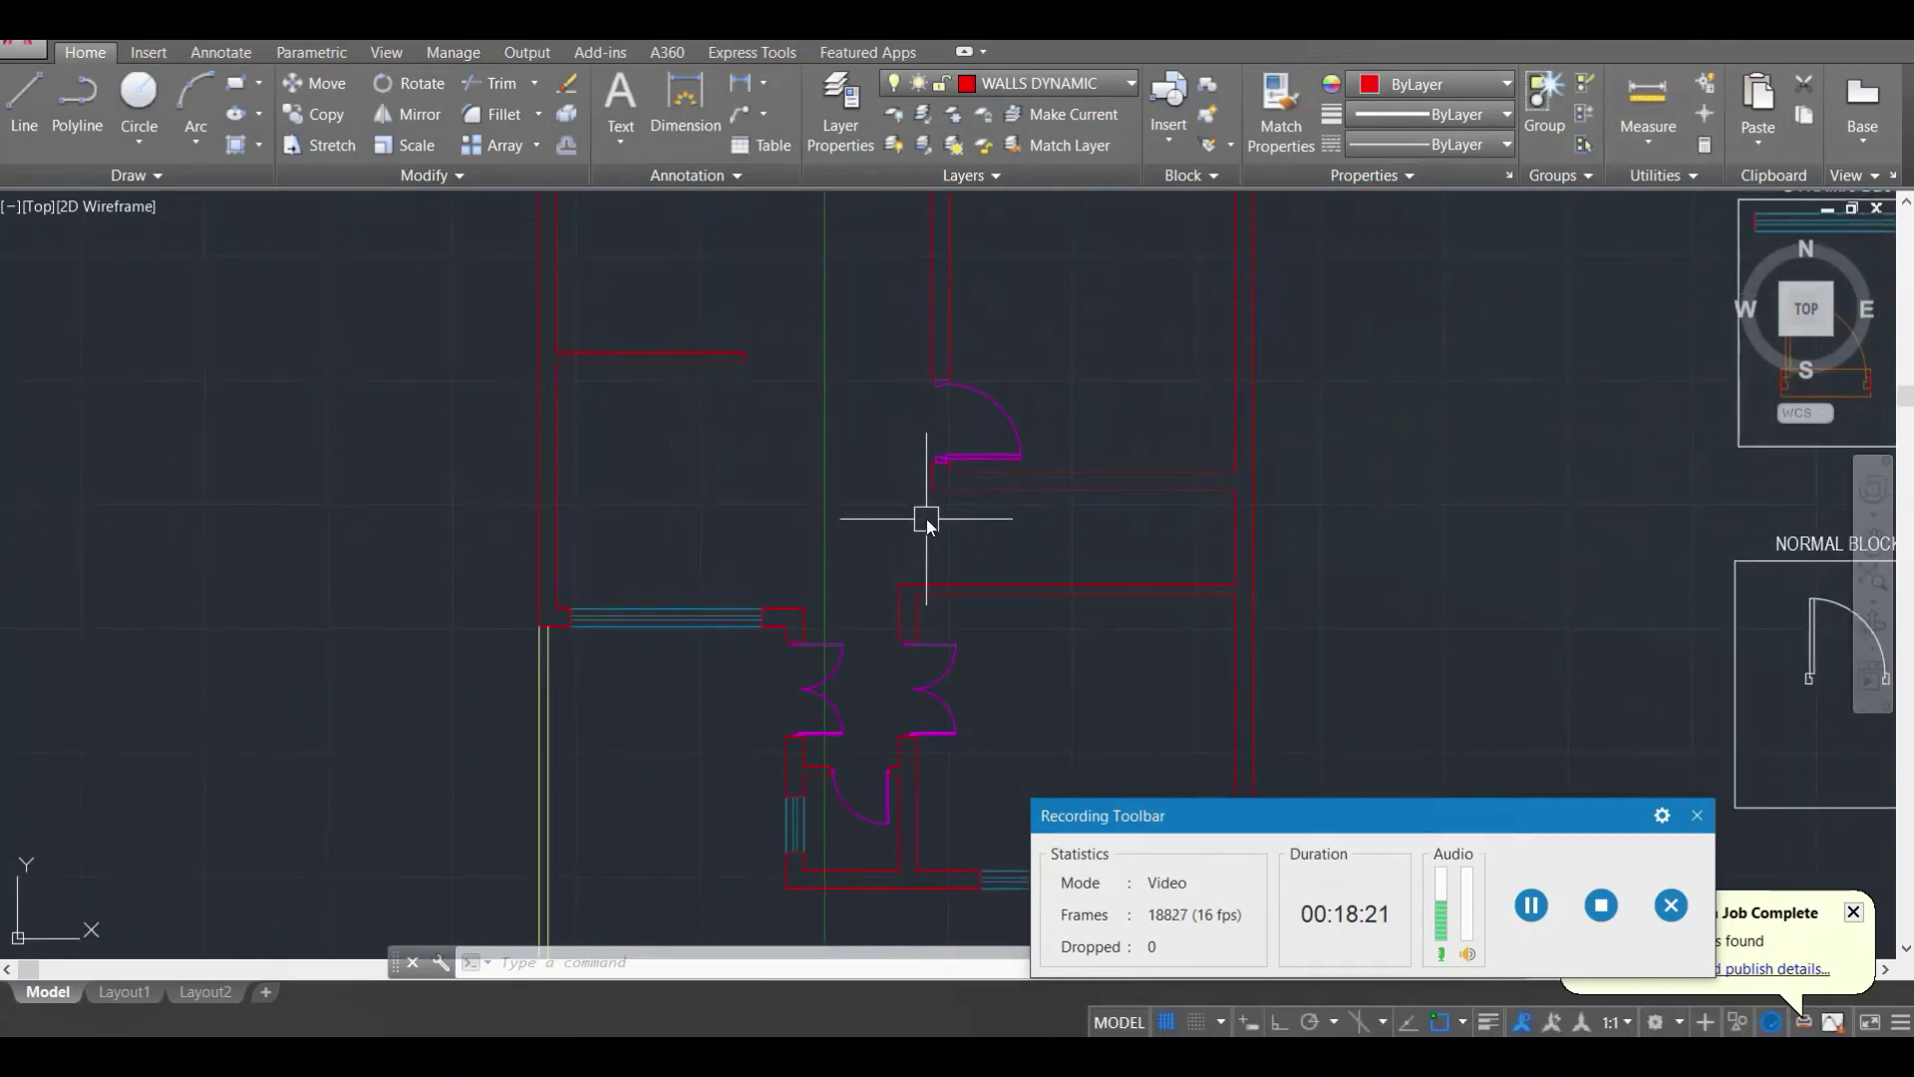
{"action": "scroll", "coordinate": [925, 518], "scroll_direction": "up", "scroll_amount": 2}
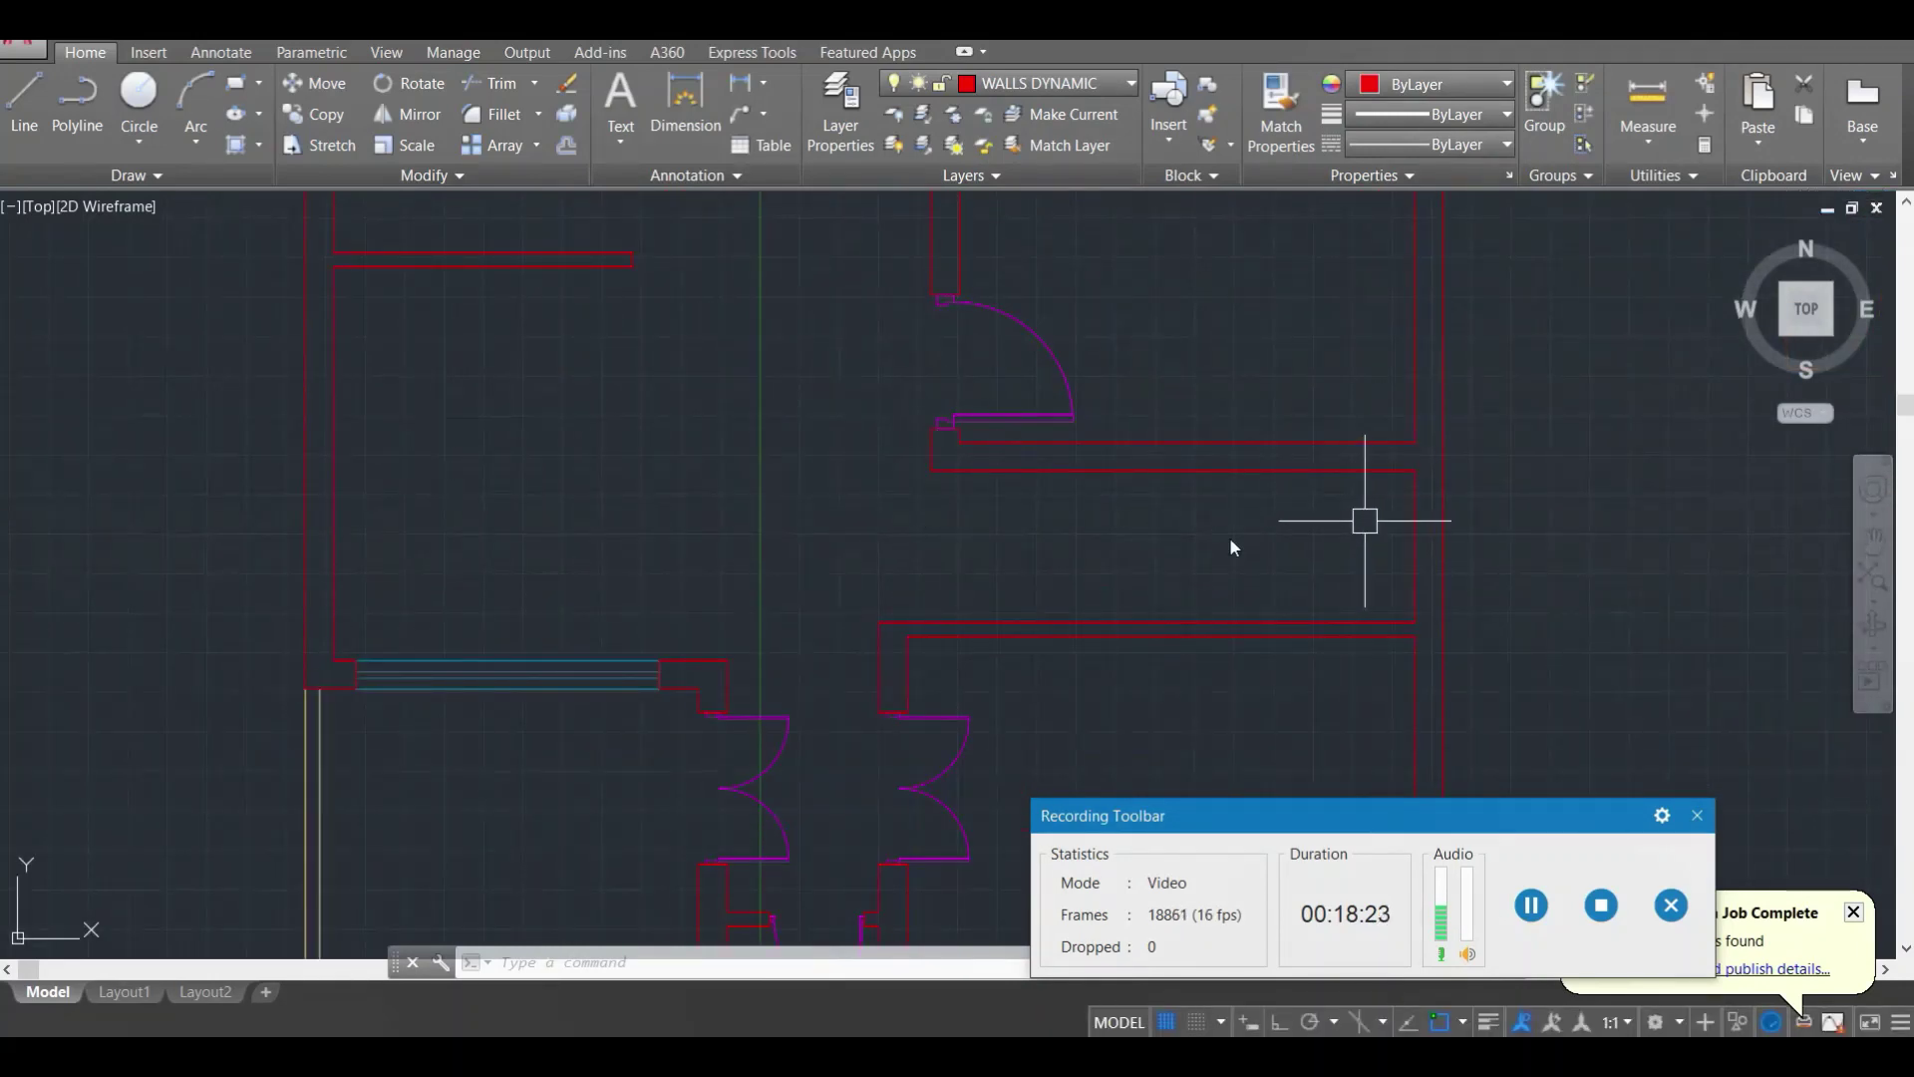
{"action": "type", "text": "l"}
{"action": "key", "text": "Return"}
{"action": "scroll", "coordinate": [1023, 575], "scroll_direction": "down", "scroll_amount": 3}
{"action": "key", "text": "Escape"}
Step: Draw a vertical line from the top-left outer corner of the lower-right room up to the level of the wall above the stair space
{"action": "mouse_move", "coordinate": [1507, 570]}
{"action": "middle_mouse_down"}
{"action": "mouse_move", "coordinate": [1160, 499]}
{"action": "mouse_move", "coordinate": [423, 464]}
{"action": "middle_mouse_up"}
{"action": "scroll", "coordinate": [1286, 584], "scroll_direction": "down", "scroll_amount": 2}
{"action": "middle_click_drag", "start_coordinate": [926, 526], "coordinate": [1544, 539]}
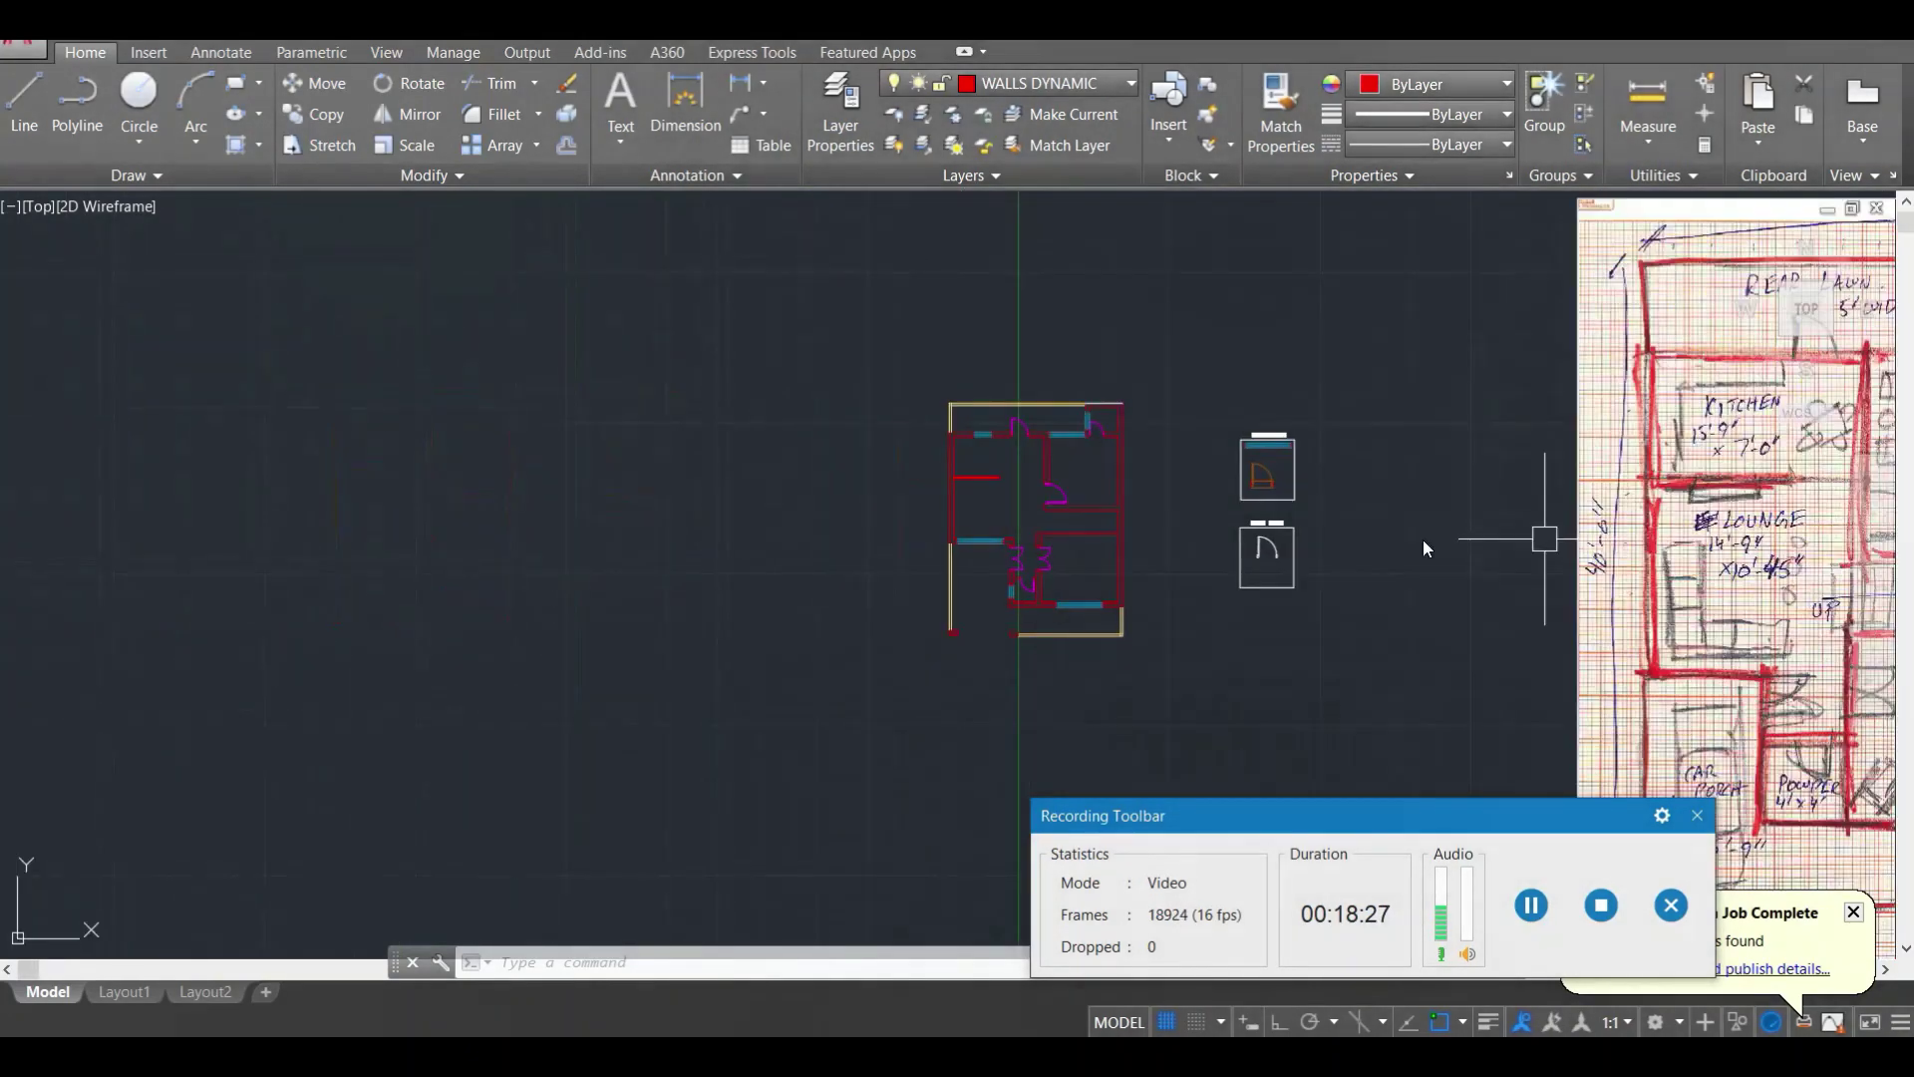
{"action": "scroll", "coordinate": [1092, 520], "scroll_direction": "up", "scroll_amount": 8}
{"action": "key", "text": "l"}
{"action": "key", "text": "Return"}
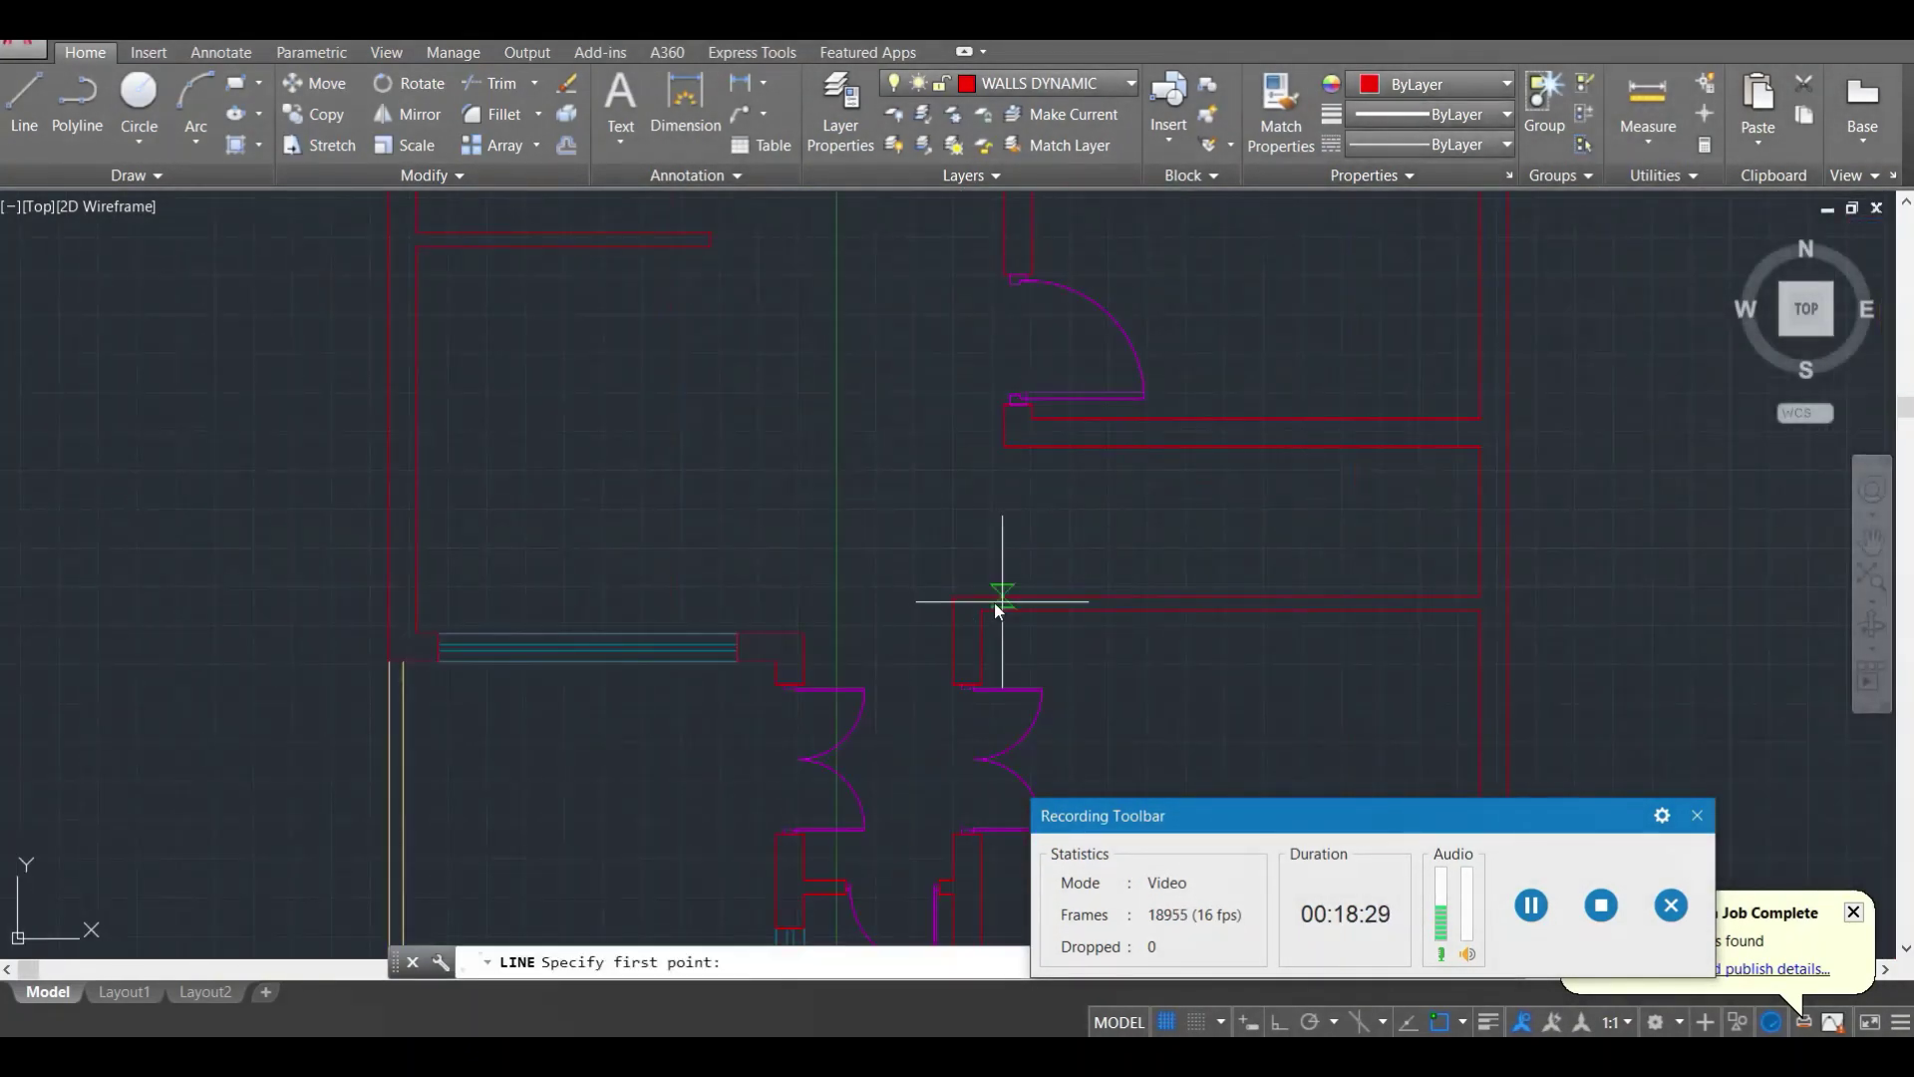
{"action": "left_click", "coordinate": [945, 591]}
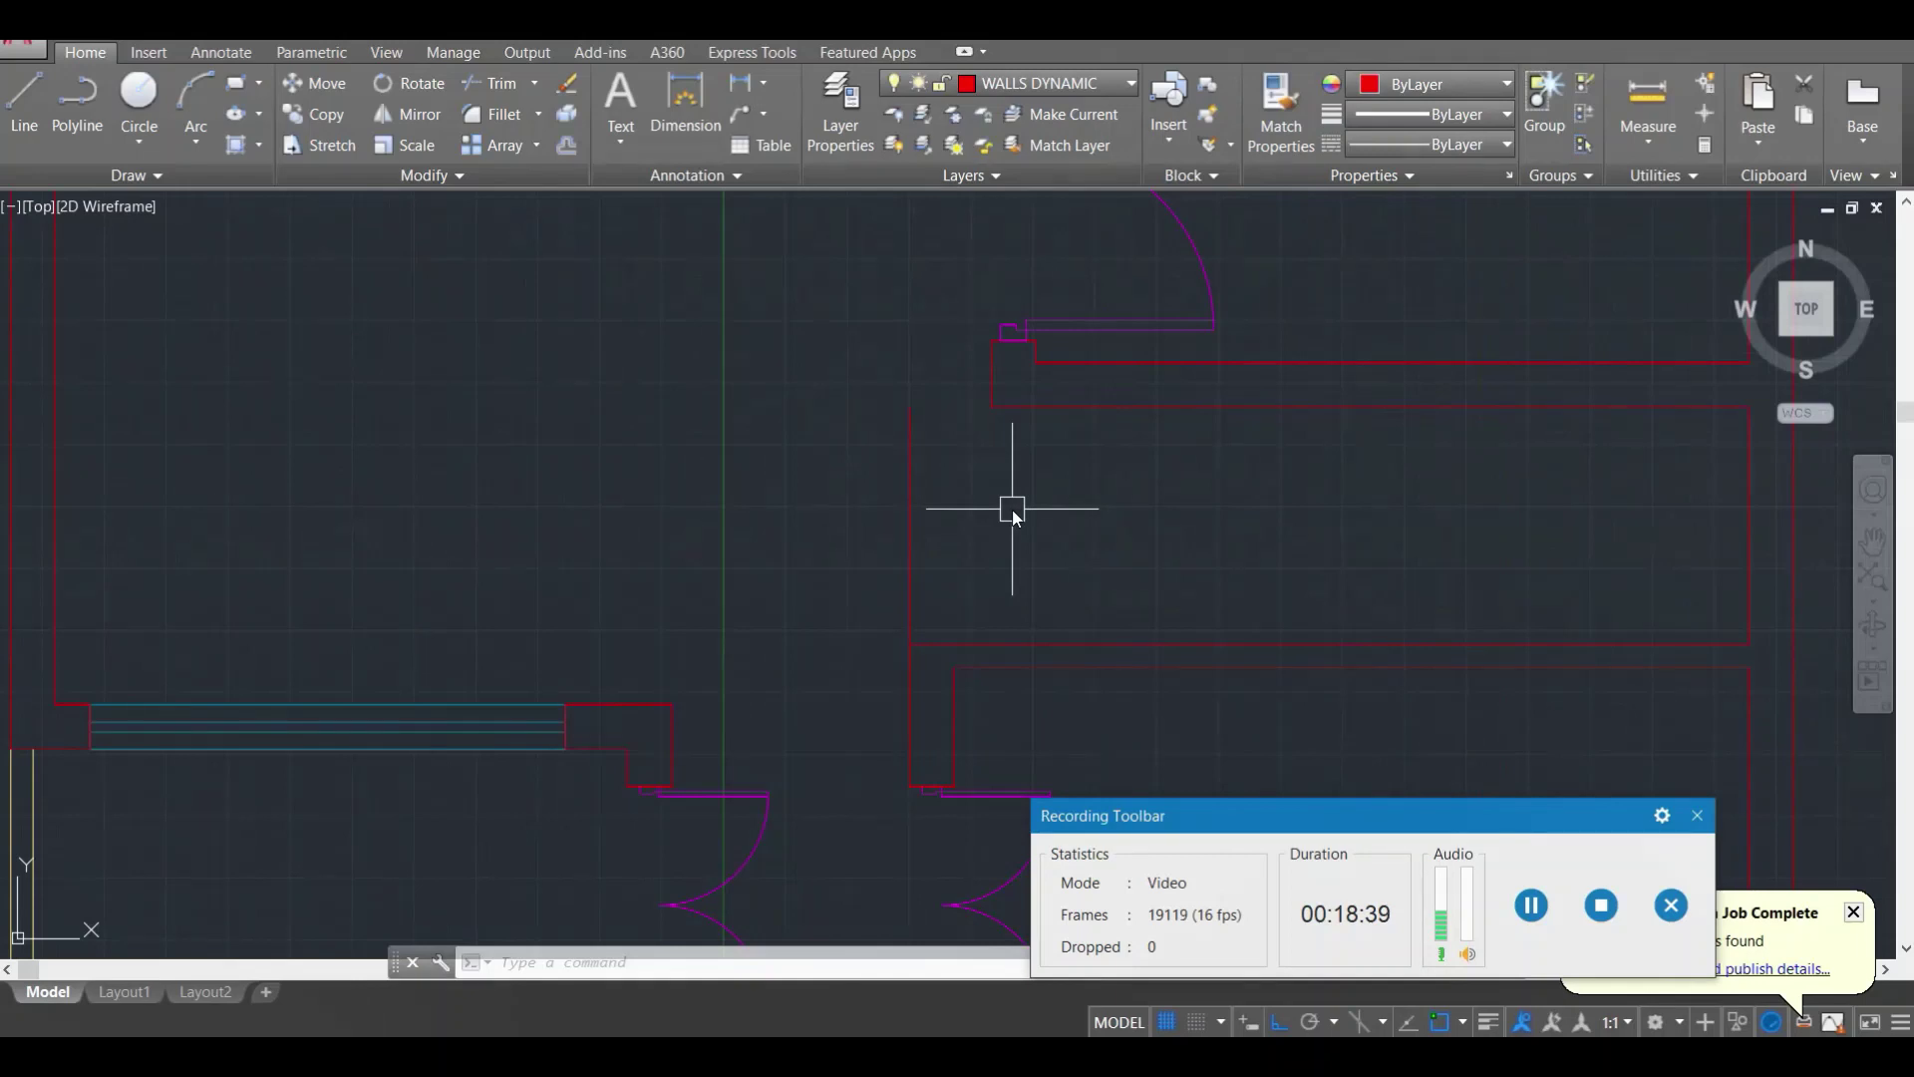
Step: Offset the stair's starting line repeatedly toward the right wall at the default distance, creating eleven evenly spaced tread lines
{"action": "key", "text": "o"}
{"action": "key", "text": "Return"}
{"action": "key", "text": "Return"}
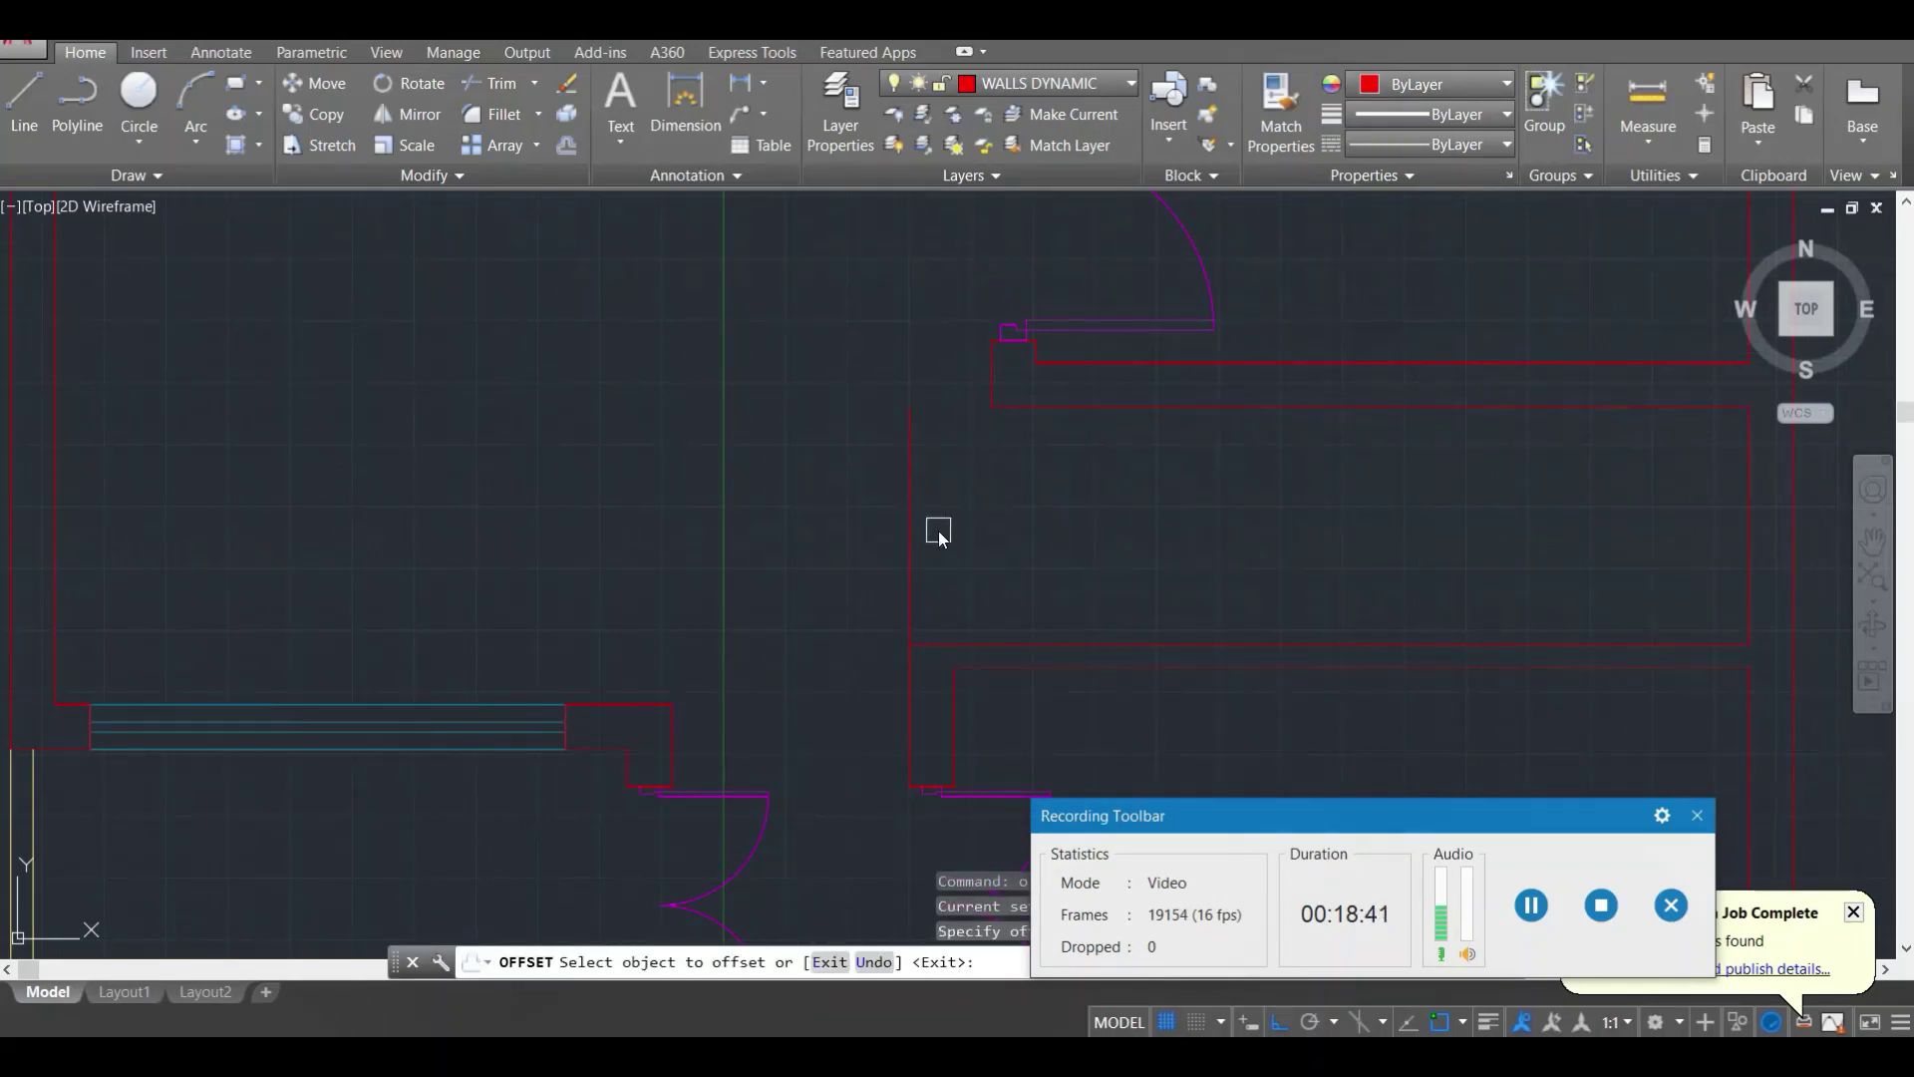
{"action": "left_click", "coordinate": [909, 531]}
{"action": "left_click", "coordinate": [1006, 524]}
{"action": "left_click", "coordinate": [969, 534]}
{"action": "left_click", "coordinate": [1001, 537]}
{"action": "left_click", "coordinate": [1028, 536]}
{"action": "left_click", "coordinate": [1106, 537]}
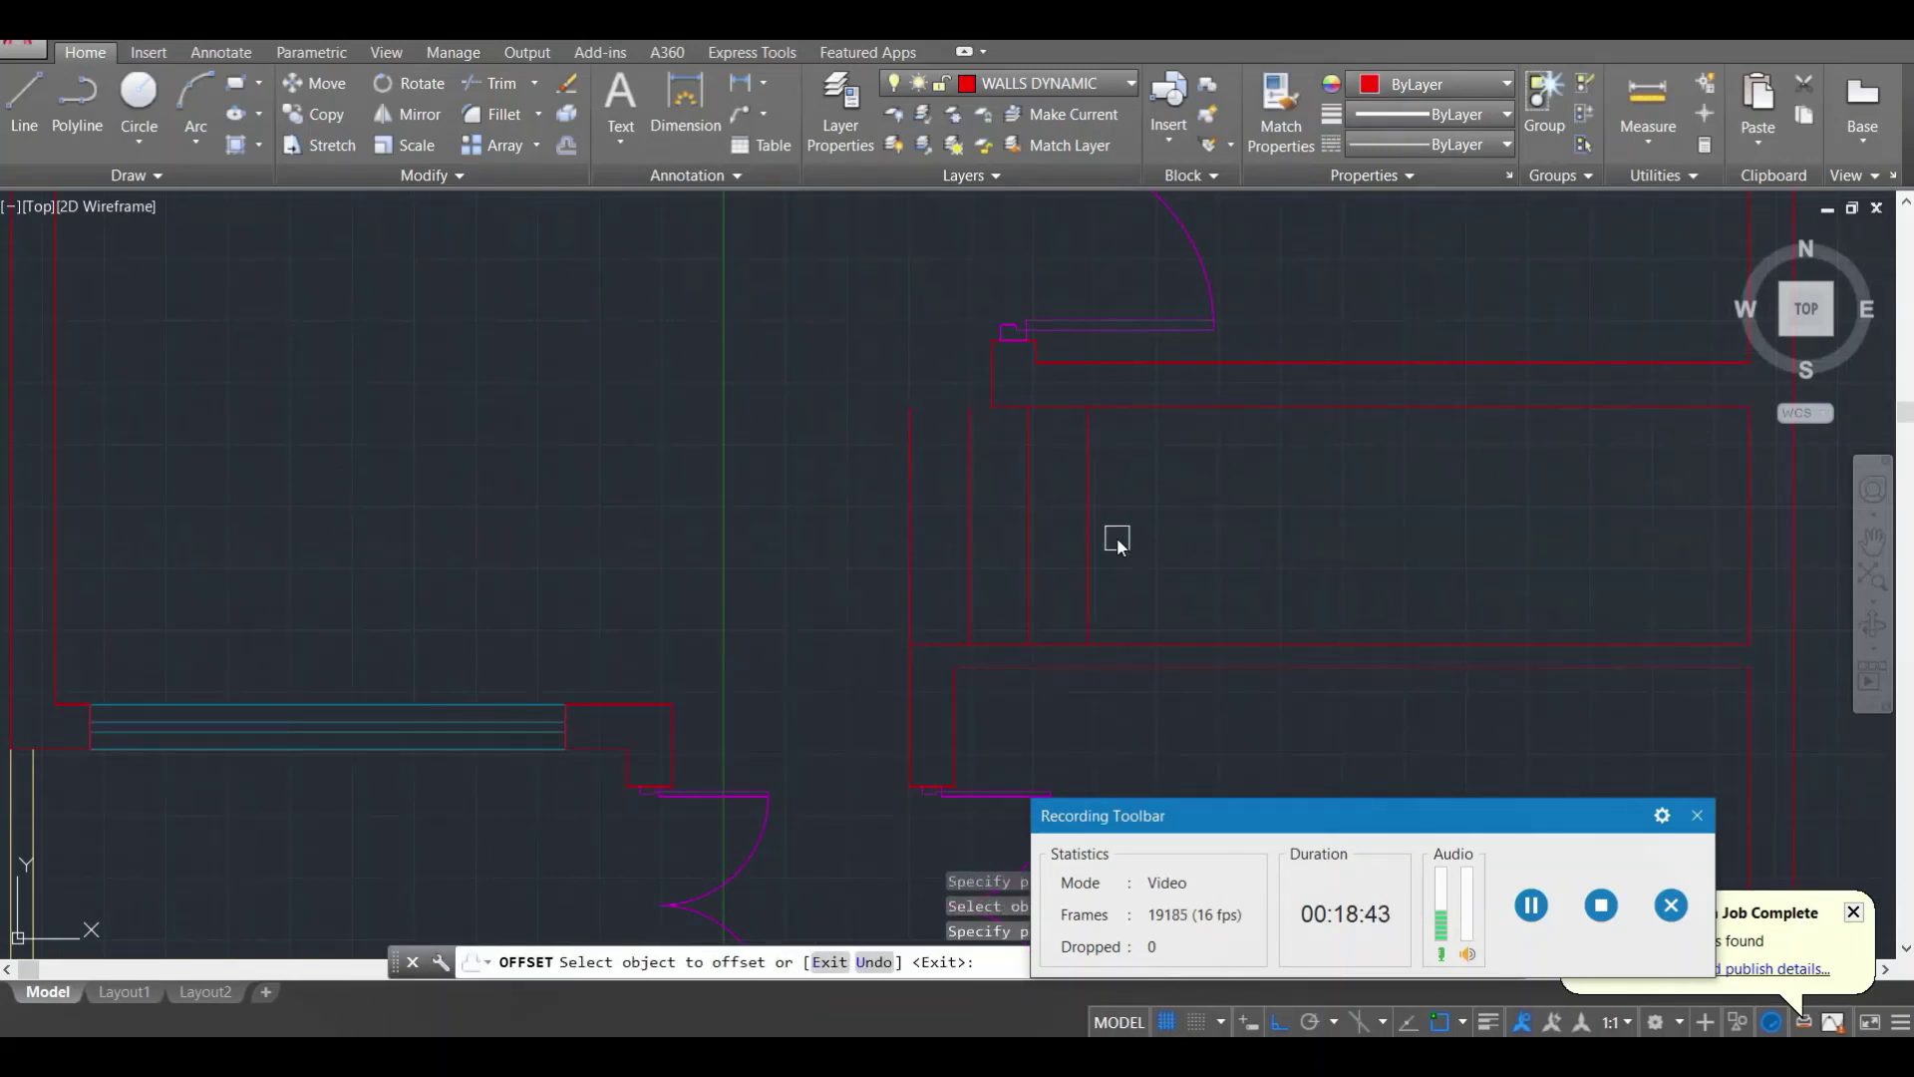
{"action": "left_click", "coordinate": [1088, 538]}
{"action": "left_click", "coordinate": [1196, 541]}
{"action": "left_click", "coordinate": [1147, 541]}
{"action": "left_click", "coordinate": [1188, 556]}
{"action": "left_click", "coordinate": [1207, 554]}
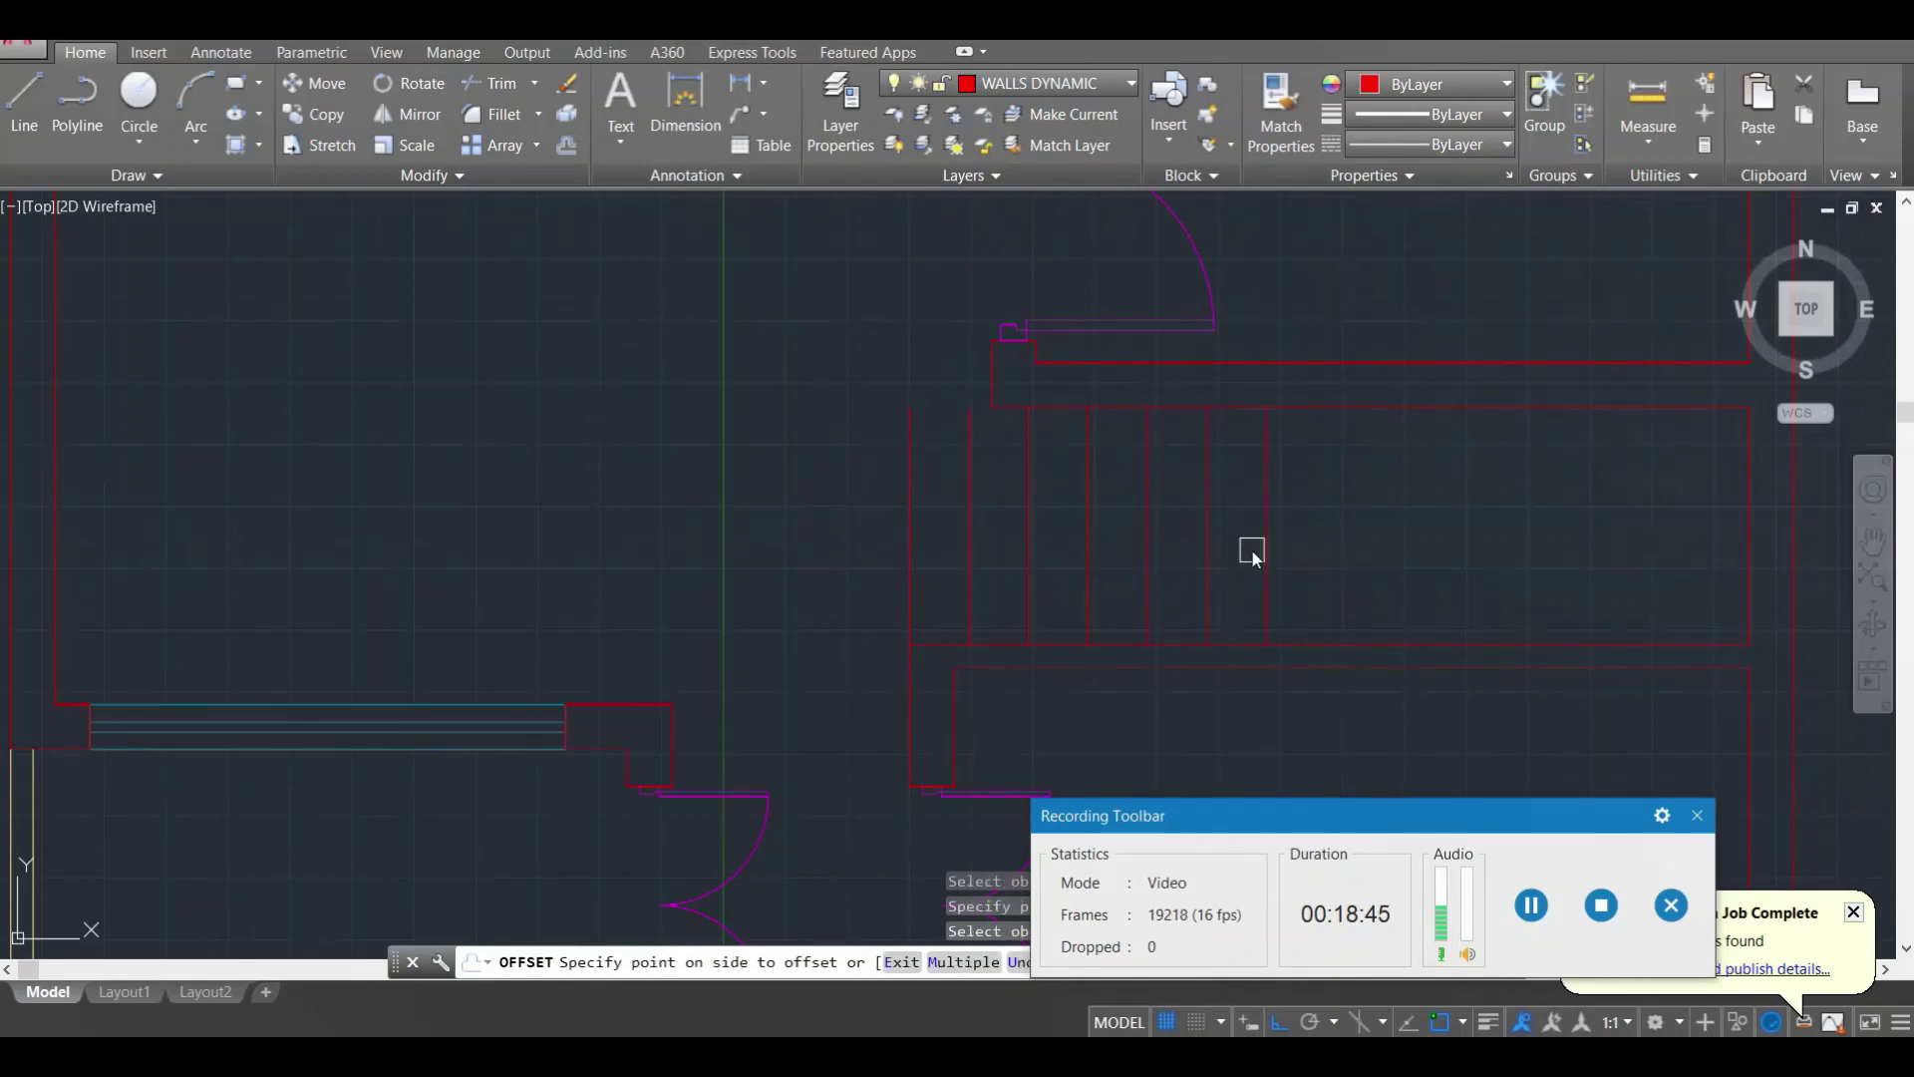
{"action": "left_click", "coordinate": [1252, 554]}
{"action": "left_click", "coordinate": [1265, 546]}
{"action": "left_click", "coordinate": [1332, 537]}
{"action": "left_click", "coordinate": [1327, 536]}
{"action": "left_click", "coordinate": [1448, 534]}
{"action": "left_click", "coordinate": [1386, 528]}
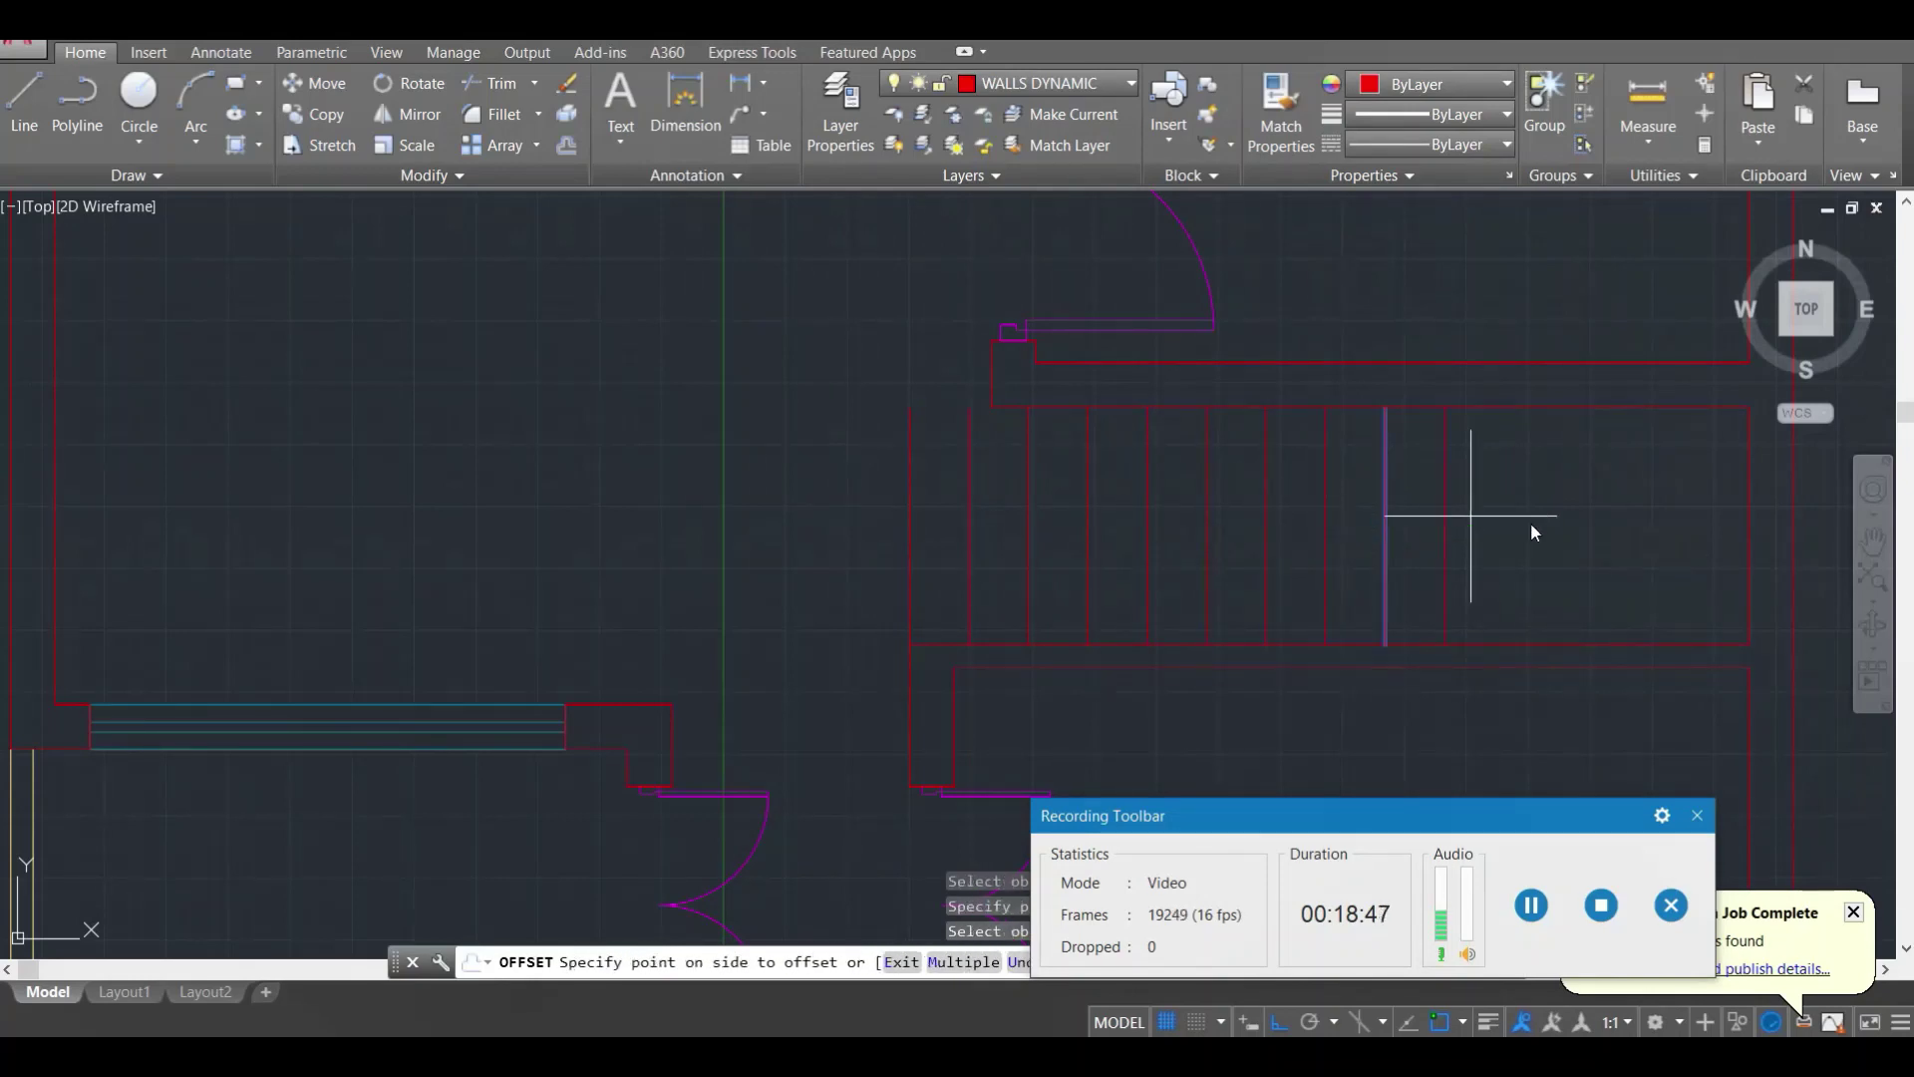
{"action": "left_click", "coordinate": [1531, 532]}
{"action": "left_click", "coordinate": [1445, 535]}
{"action": "left_click", "coordinate": [1520, 529]}
{"action": "left_click", "coordinate": [1503, 526]}
{"action": "left_click", "coordinate": [1588, 557]}
{"action": "key", "text": "Escape"}
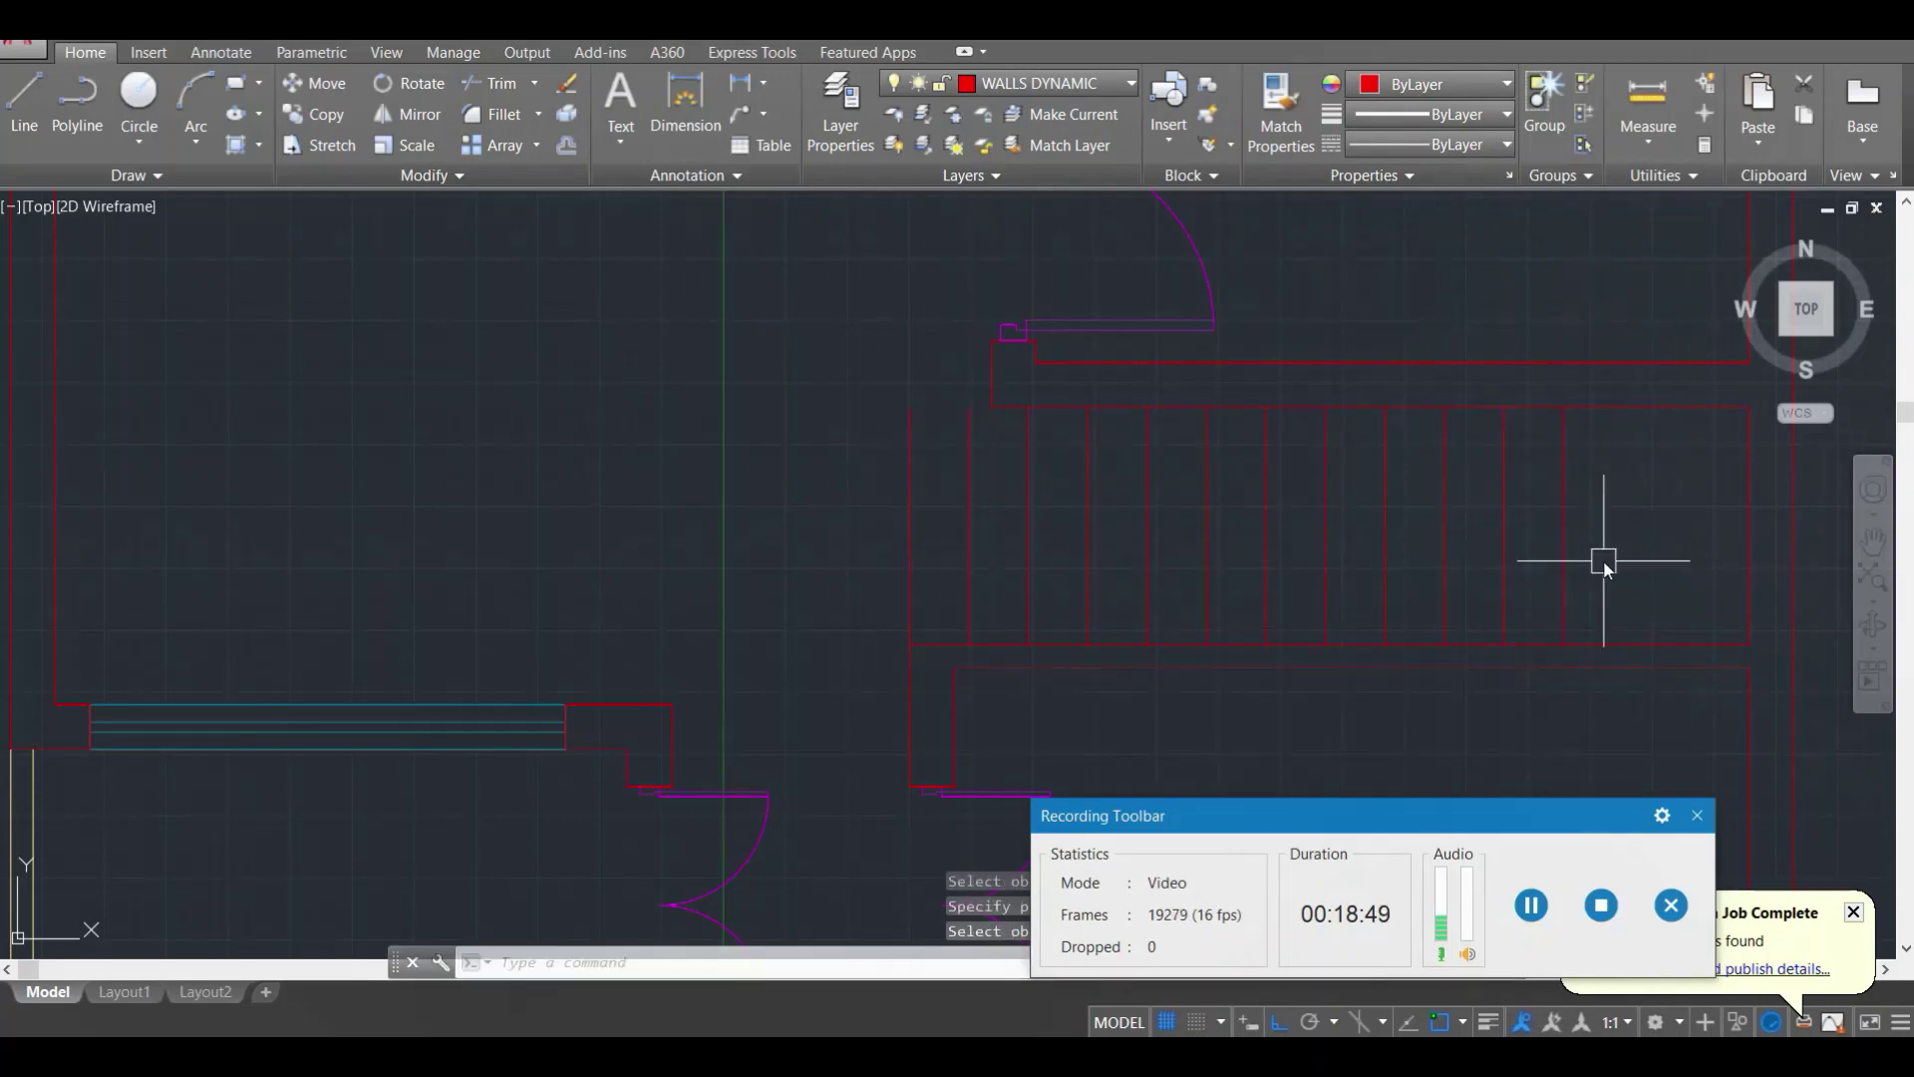
Step: Draw a horizontal line from the last tread's lower end to the right wall, ending it at the wall's inner face
{"action": "type", "text": "l"}
{"action": "key", "text": "Return"}
{"action": "left_click", "coordinate": [1563, 645]}
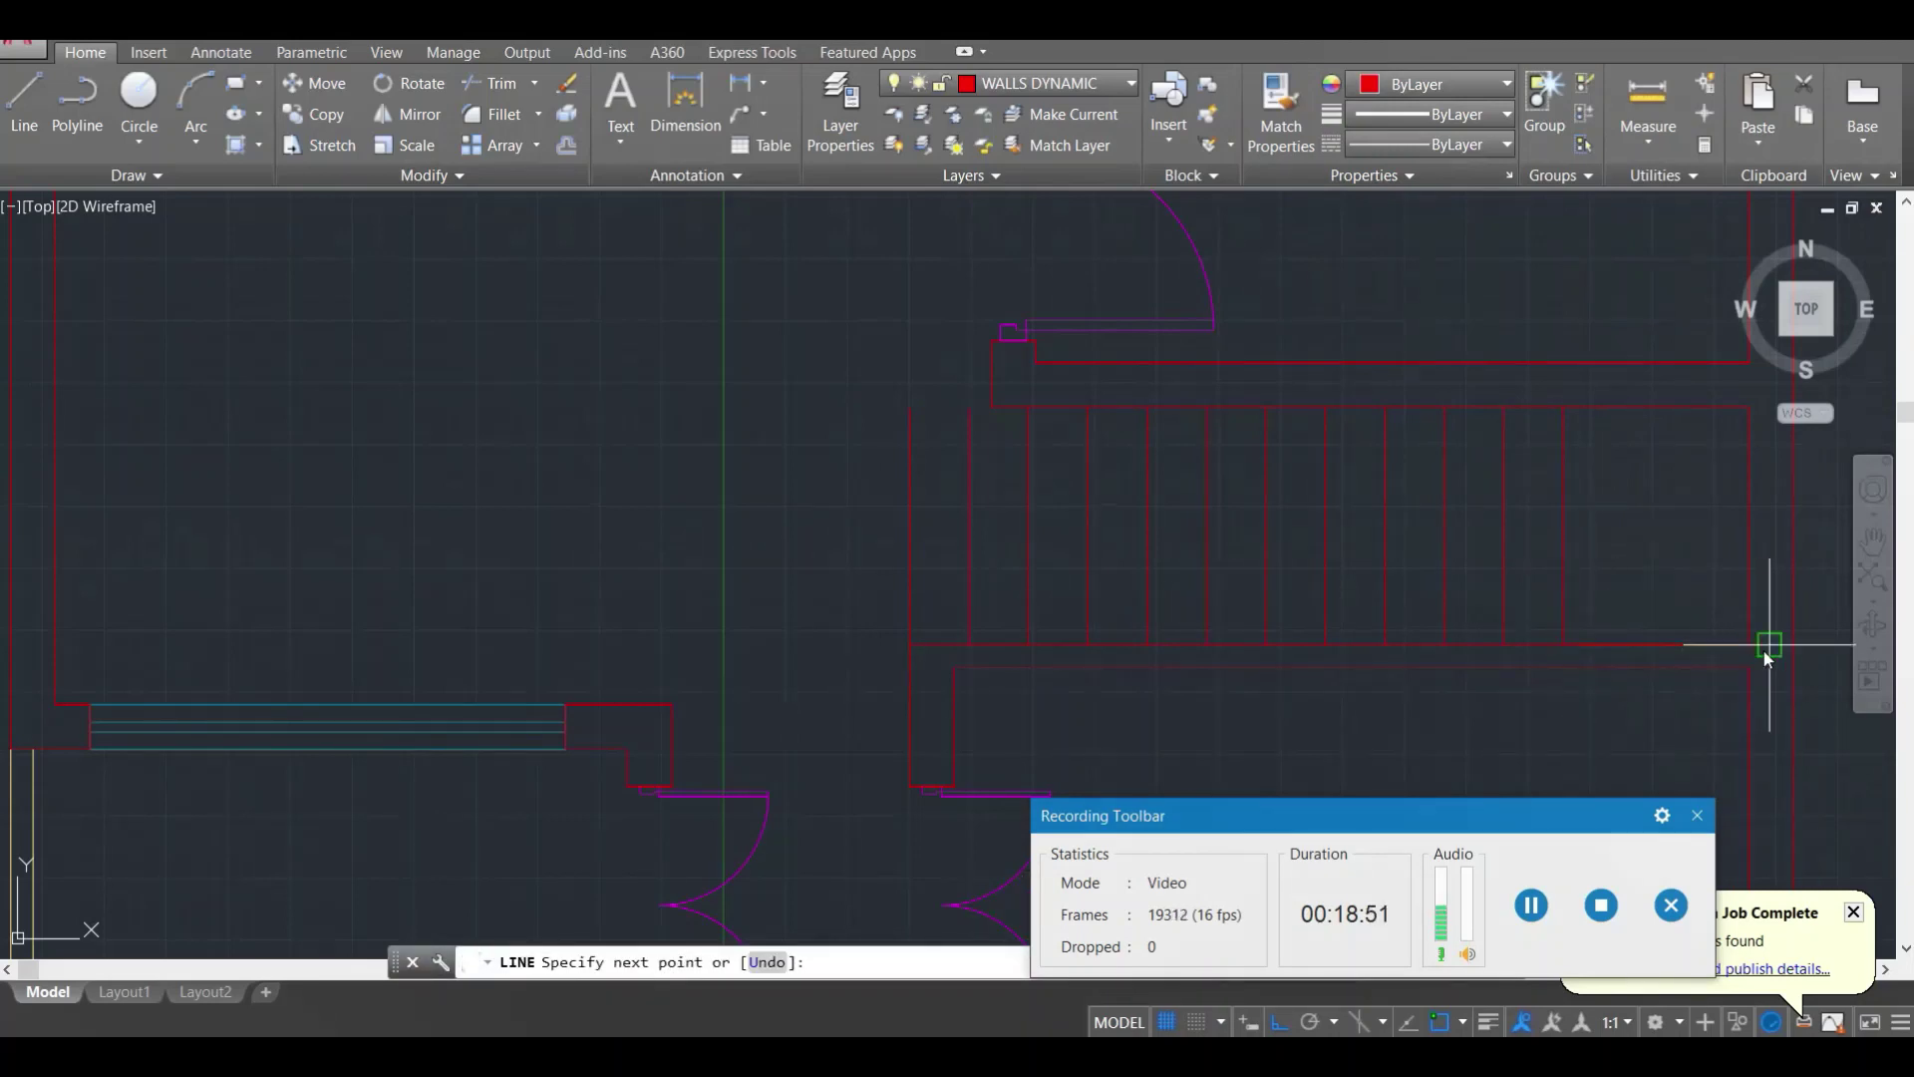
{"action": "key", "text": "Escape"}
{"action": "middle_click_drag", "start_coordinate": [1670, 607], "coordinate": [1611, 546]}
{"action": "scroll", "coordinate": [1665, 575], "scroll_direction": "up", "scroll_amount": 1}
{"action": "left_click", "coordinate": [1722, 590]}
{"action": "left_click", "coordinate": [1734, 590]}
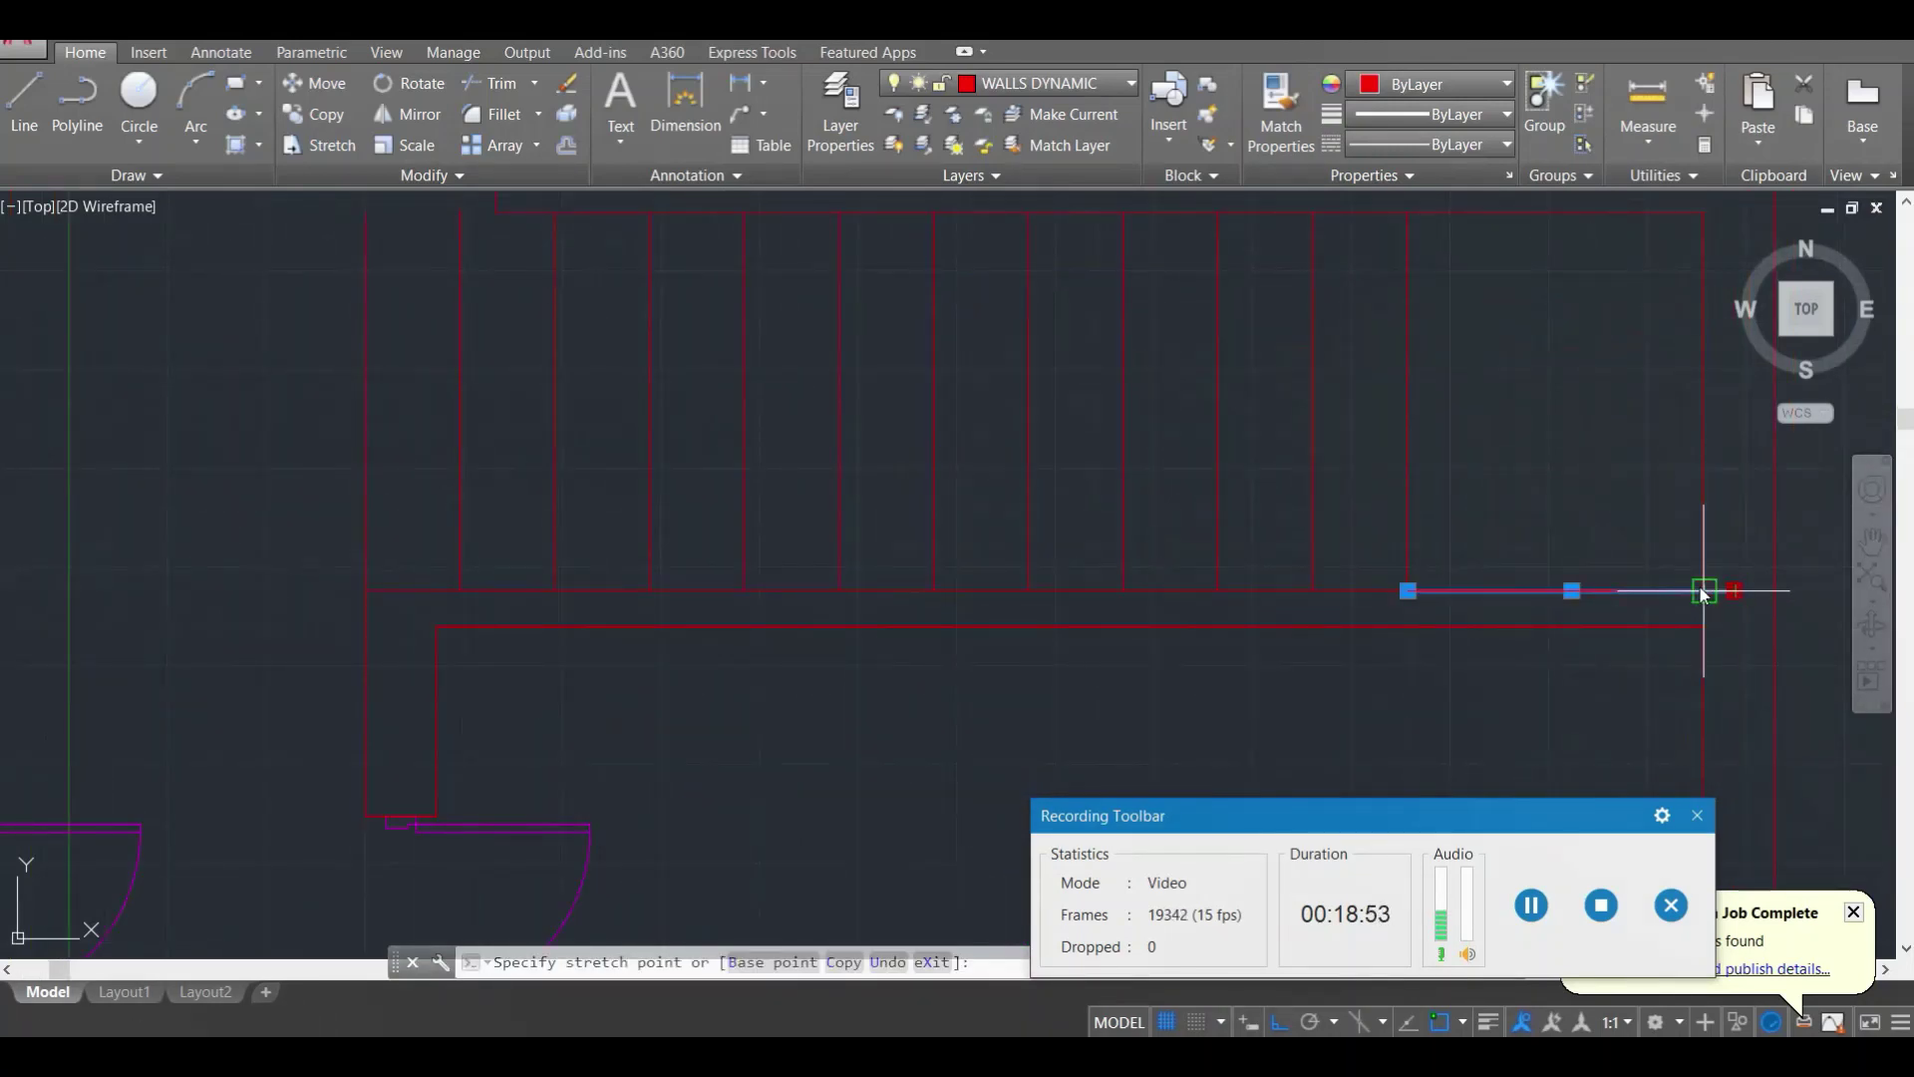
{"action": "left_click", "coordinate": [1705, 591]}
{"action": "key", "text": "Escape"}
Step: Offset the short horizontal line downward three times at the default distance to form treads inside the lower-right room
{"action": "type", "text": "o"}
{"action": "key", "text": "Return"}
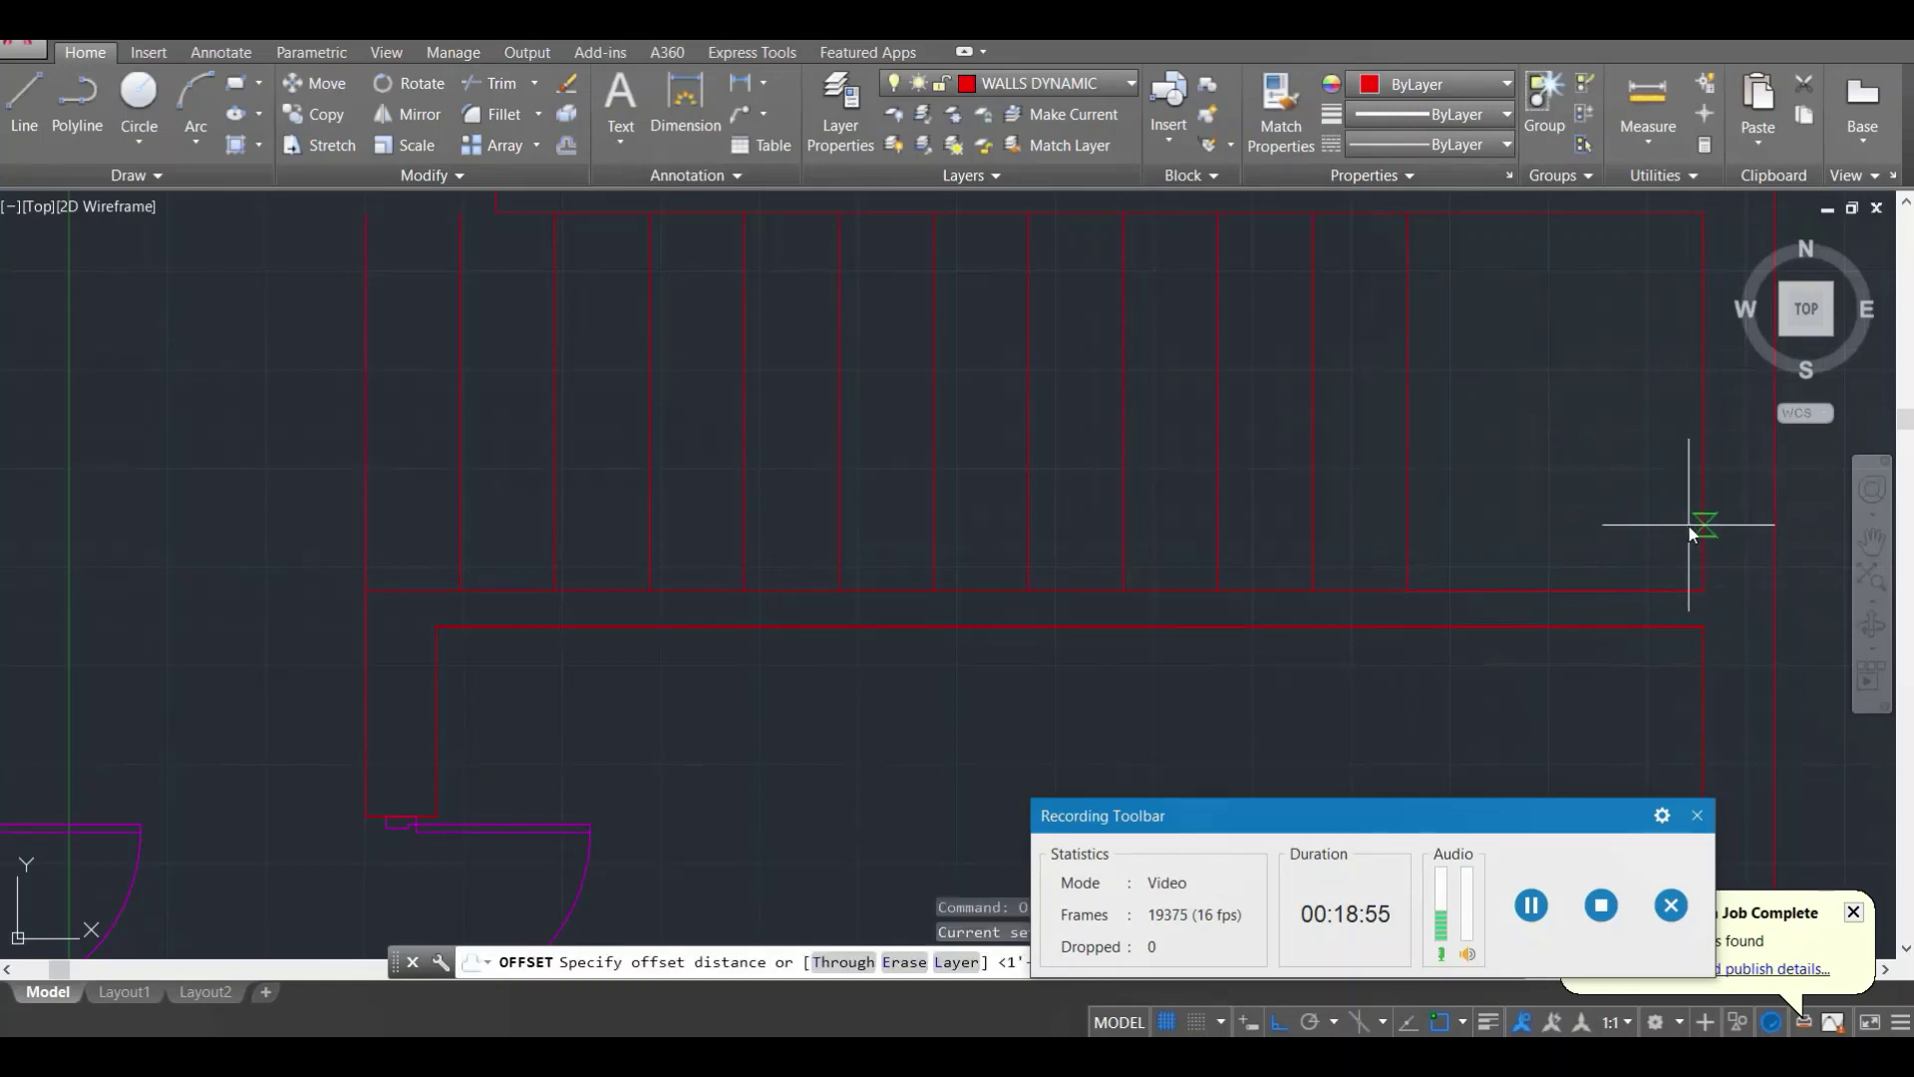
{"action": "key", "text": "Return"}
{"action": "left_click", "coordinate": [1595, 591]}
{"action": "left_click", "coordinate": [1545, 685]}
{"action": "middle_click_drag", "start_coordinate": [1525, 653], "coordinate": [1509, 510]}
{"action": "left_click", "coordinate": [1504, 544]}
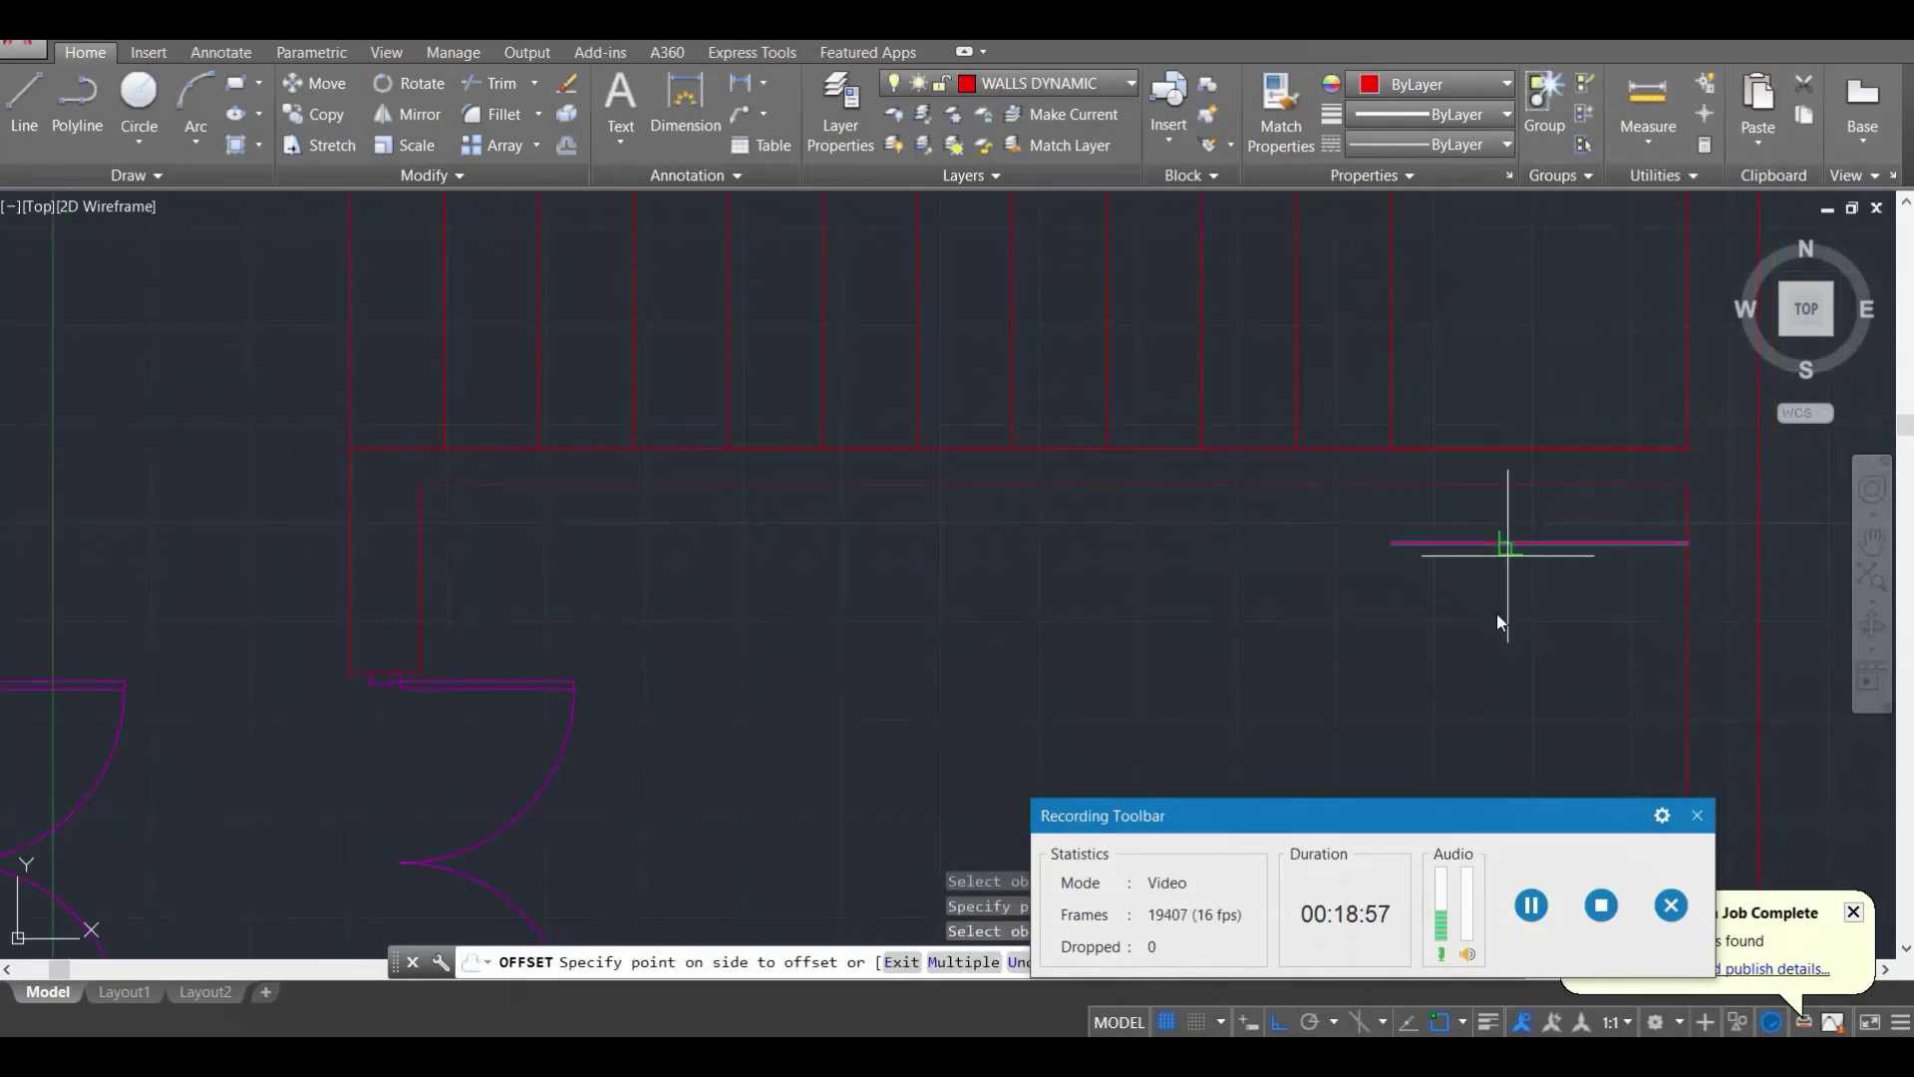
{"action": "left_click", "coordinate": [1497, 628]}
{"action": "left_click", "coordinate": [1497, 636]}
{"action": "left_click", "coordinate": [1491, 678]}
{"action": "scroll", "coordinate": [1336, 615], "scroll_direction": "down", "scroll_amount": 1}
{"action": "key", "text": "Escape"}
{"action": "key", "text": "Escape"}
{"action": "key", "text": "Escape"}
{"action": "scroll", "coordinate": [1197, 539], "scroll_direction": "down", "scroll_amount": 1}
{"action": "middle_click_drag", "start_coordinate": [1126, 498], "coordinate": [1236, 407]}
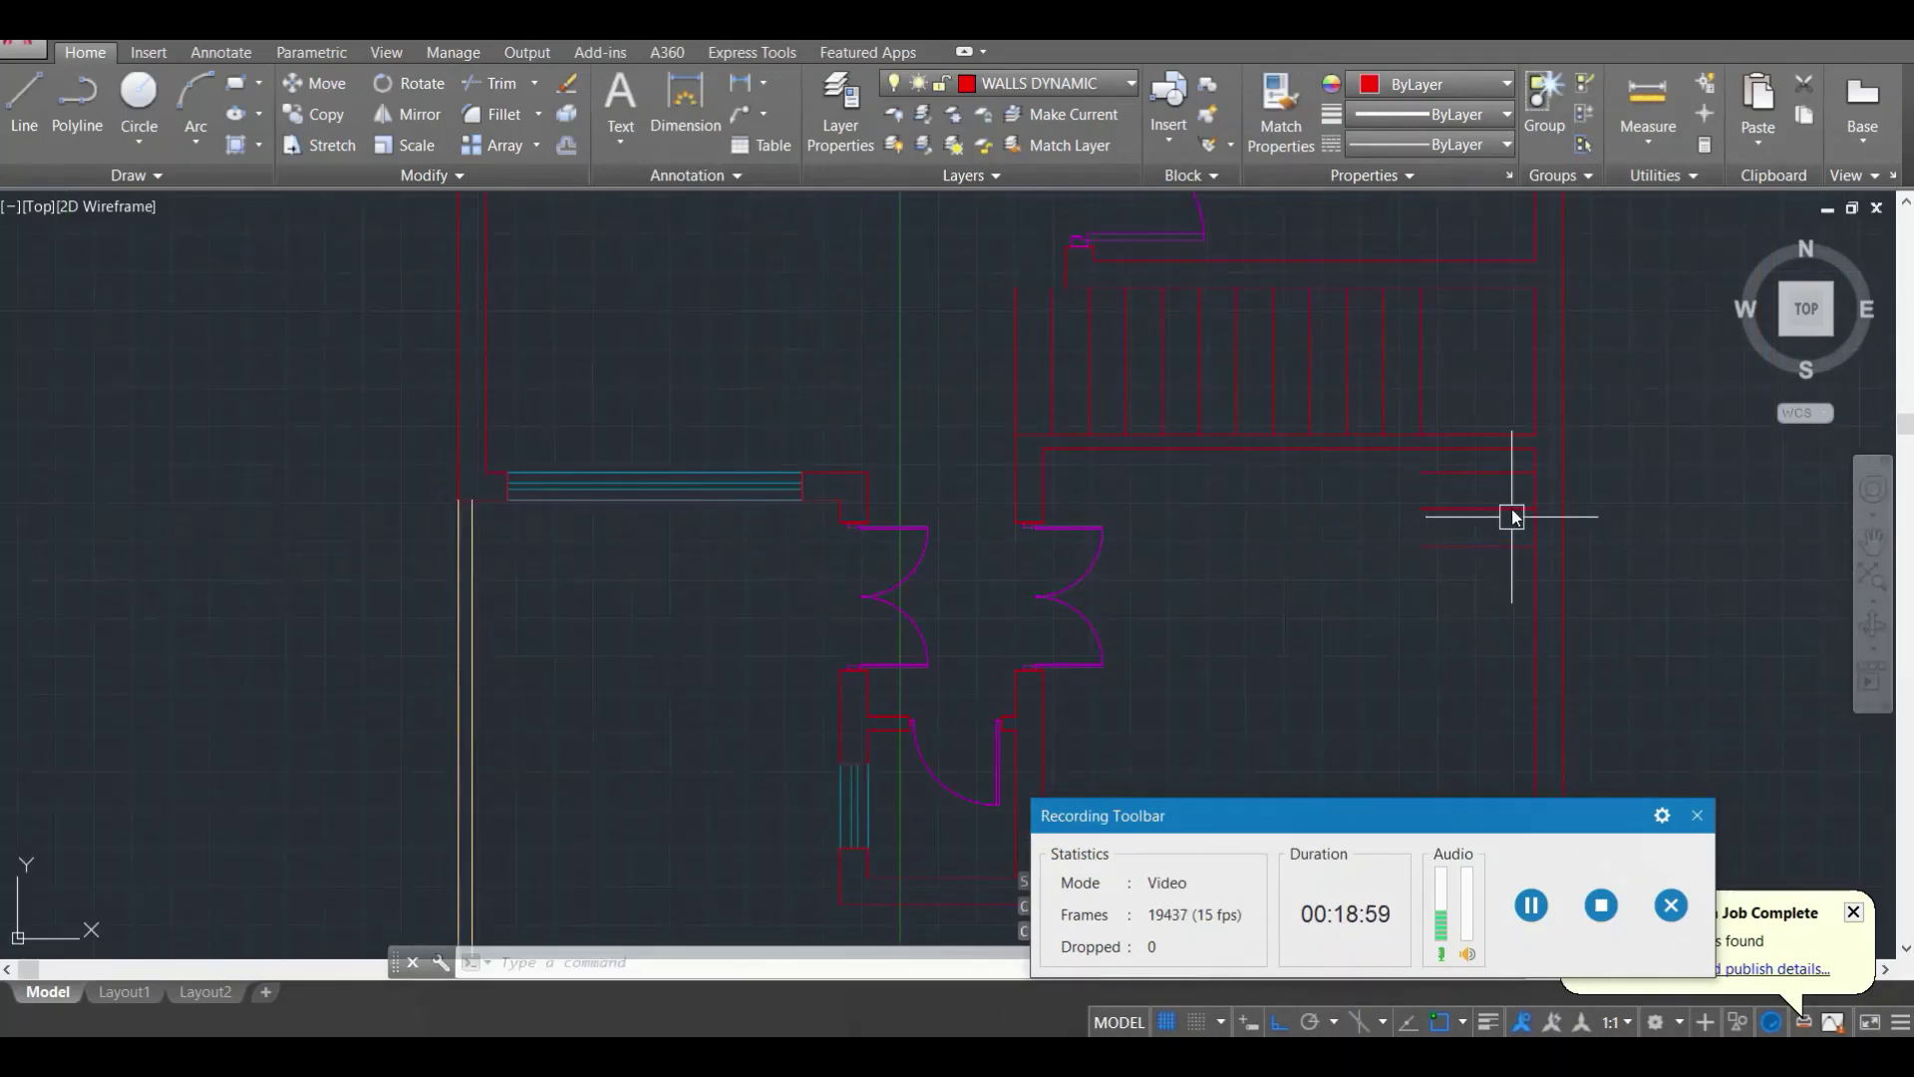
Step: Move the four short horizontal tread lines beside the right wall to the PROJECTION LINE layer
{"action": "scroll", "coordinate": [1468, 535], "scroll_direction": "up", "scroll_amount": 2}
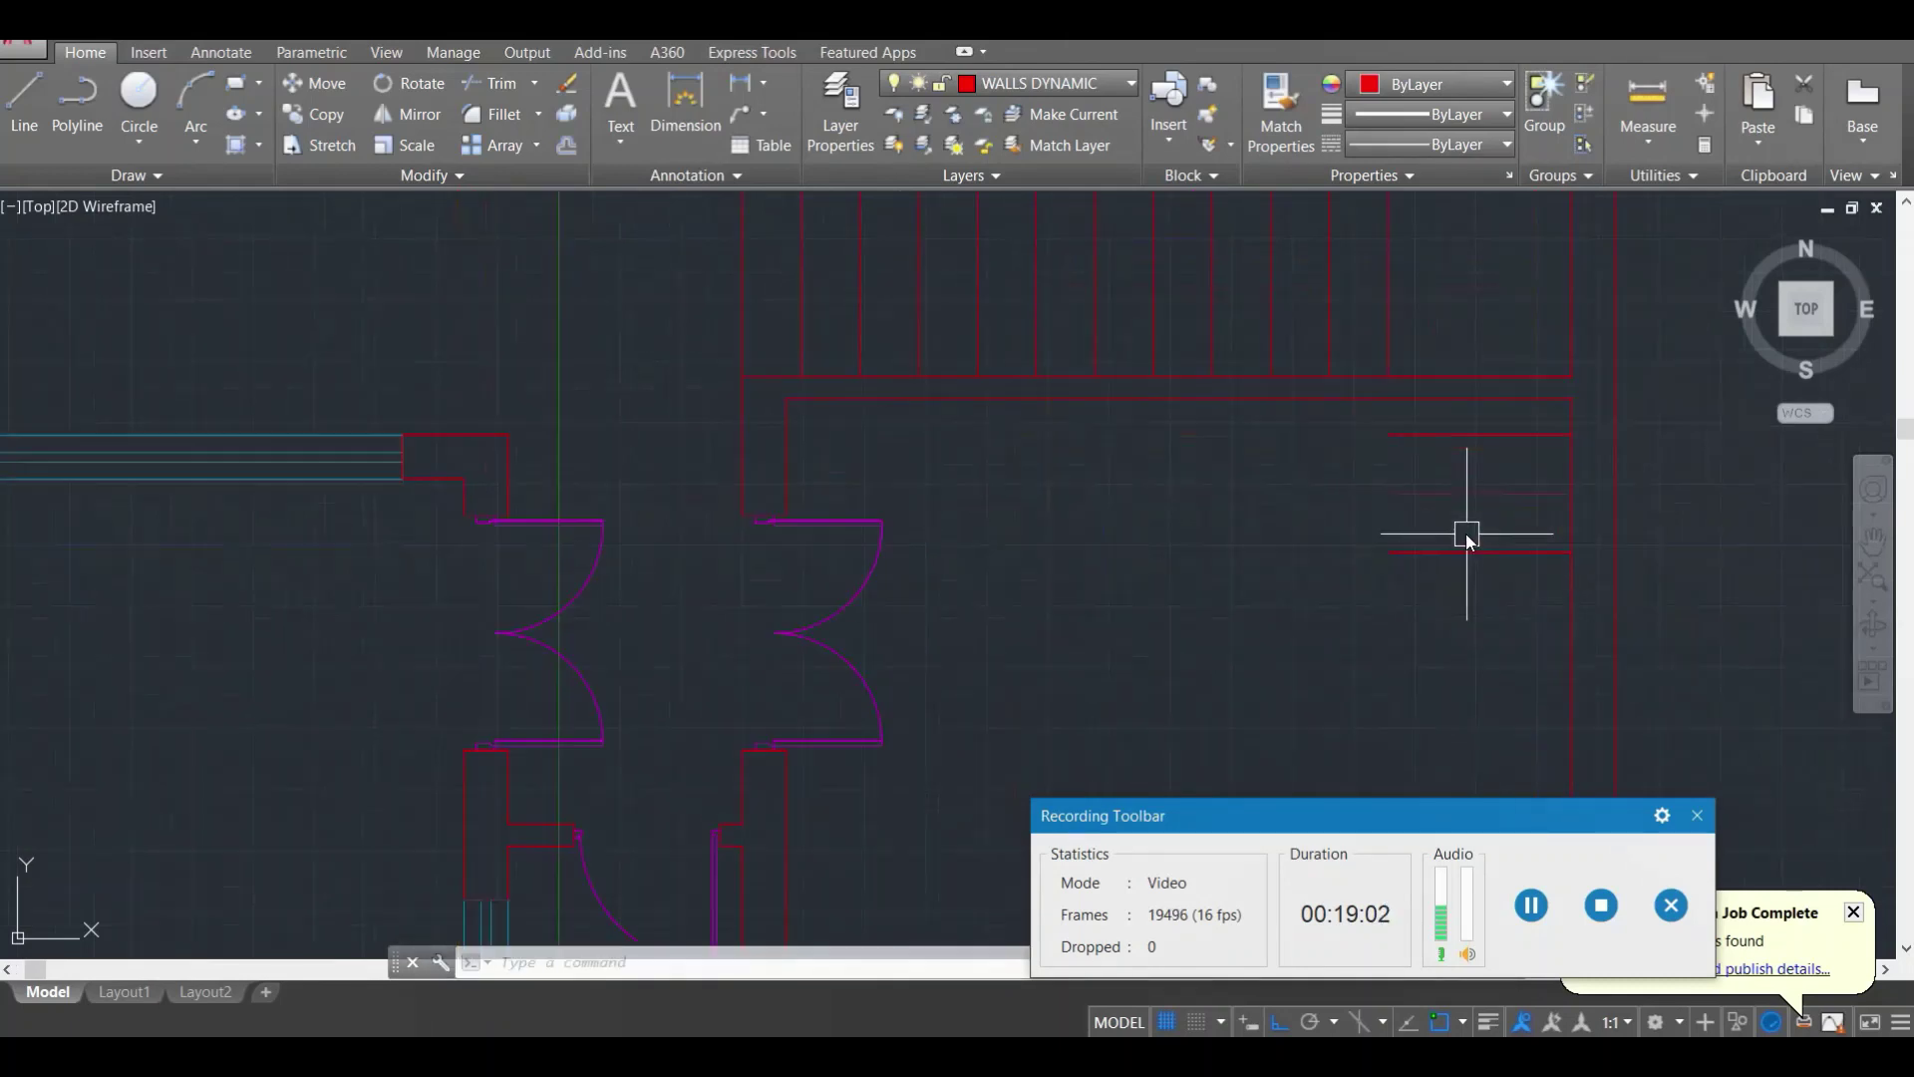
{"action": "scroll", "coordinate": [1470, 531], "scroll_direction": "up", "scroll_amount": 2}
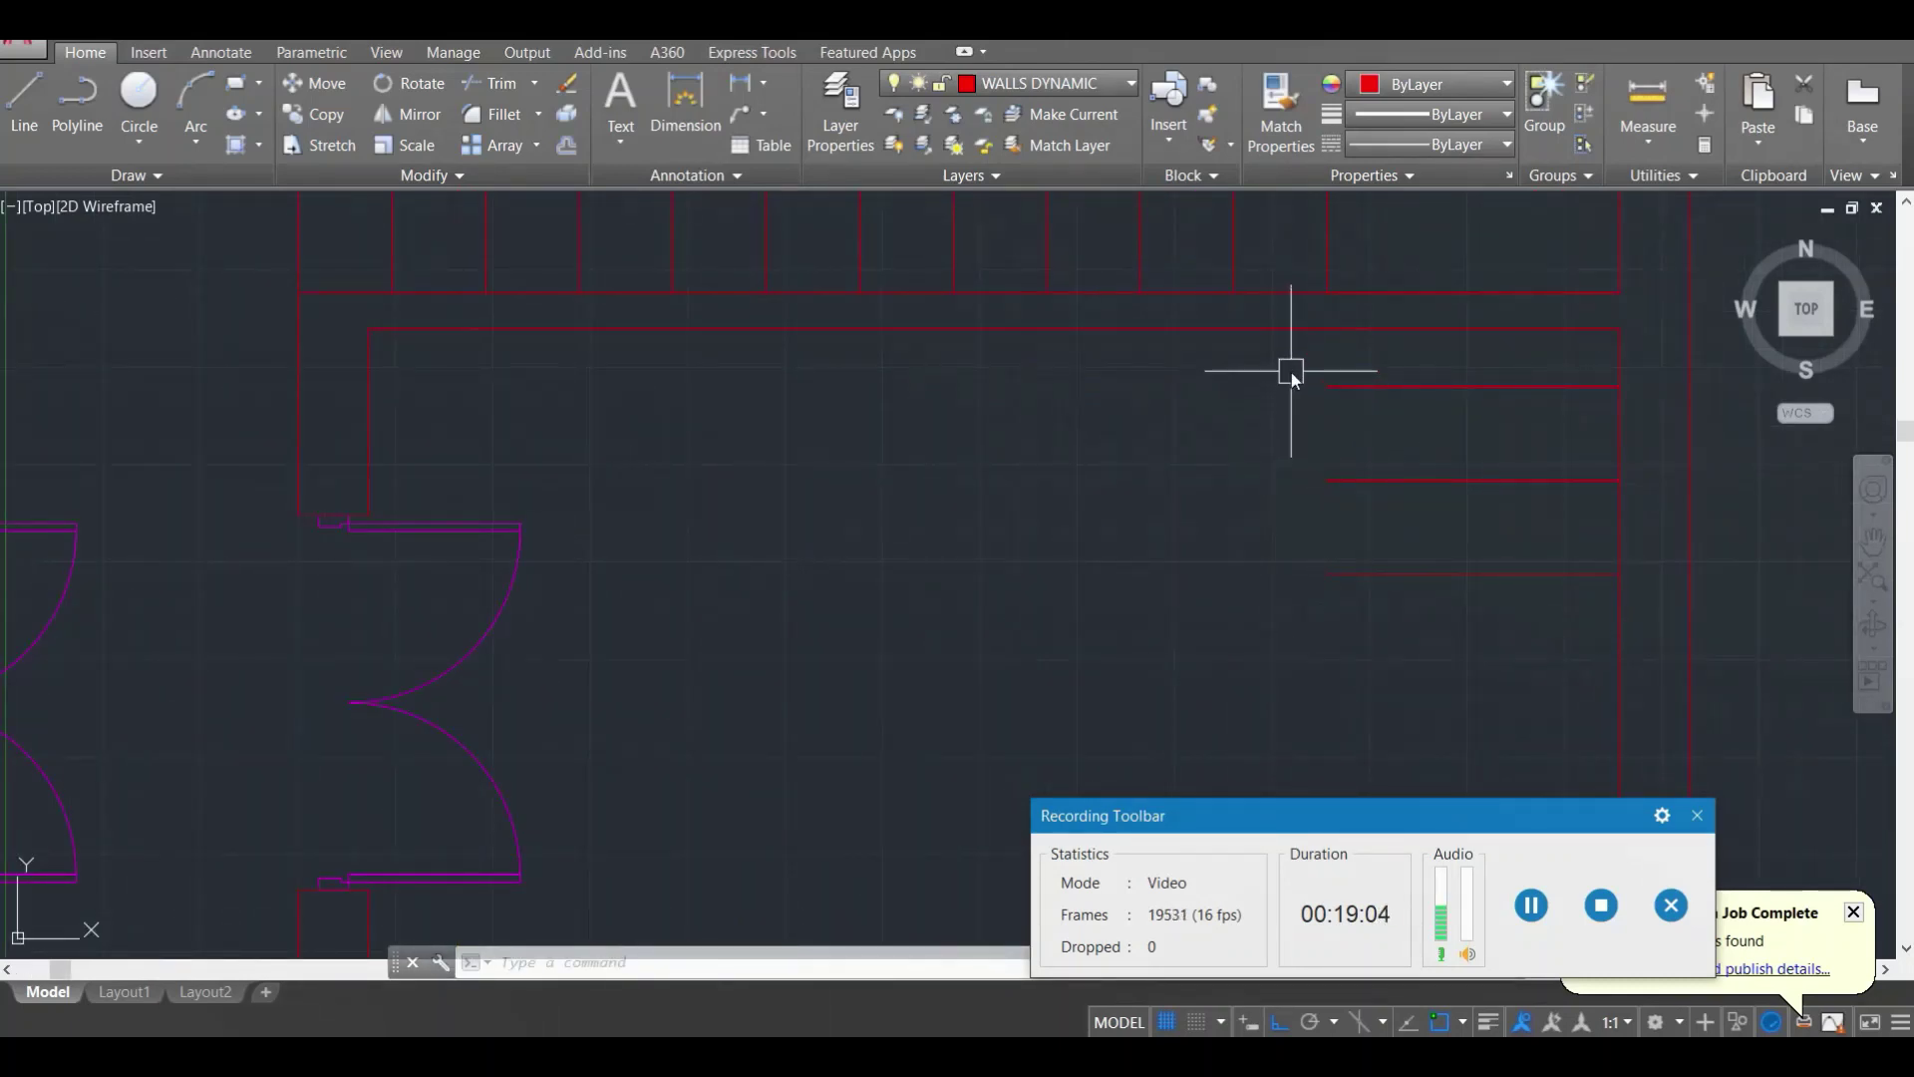
{"action": "left_click", "coordinate": [1282, 277]}
{"action": "left_click", "coordinate": [1632, 611]}
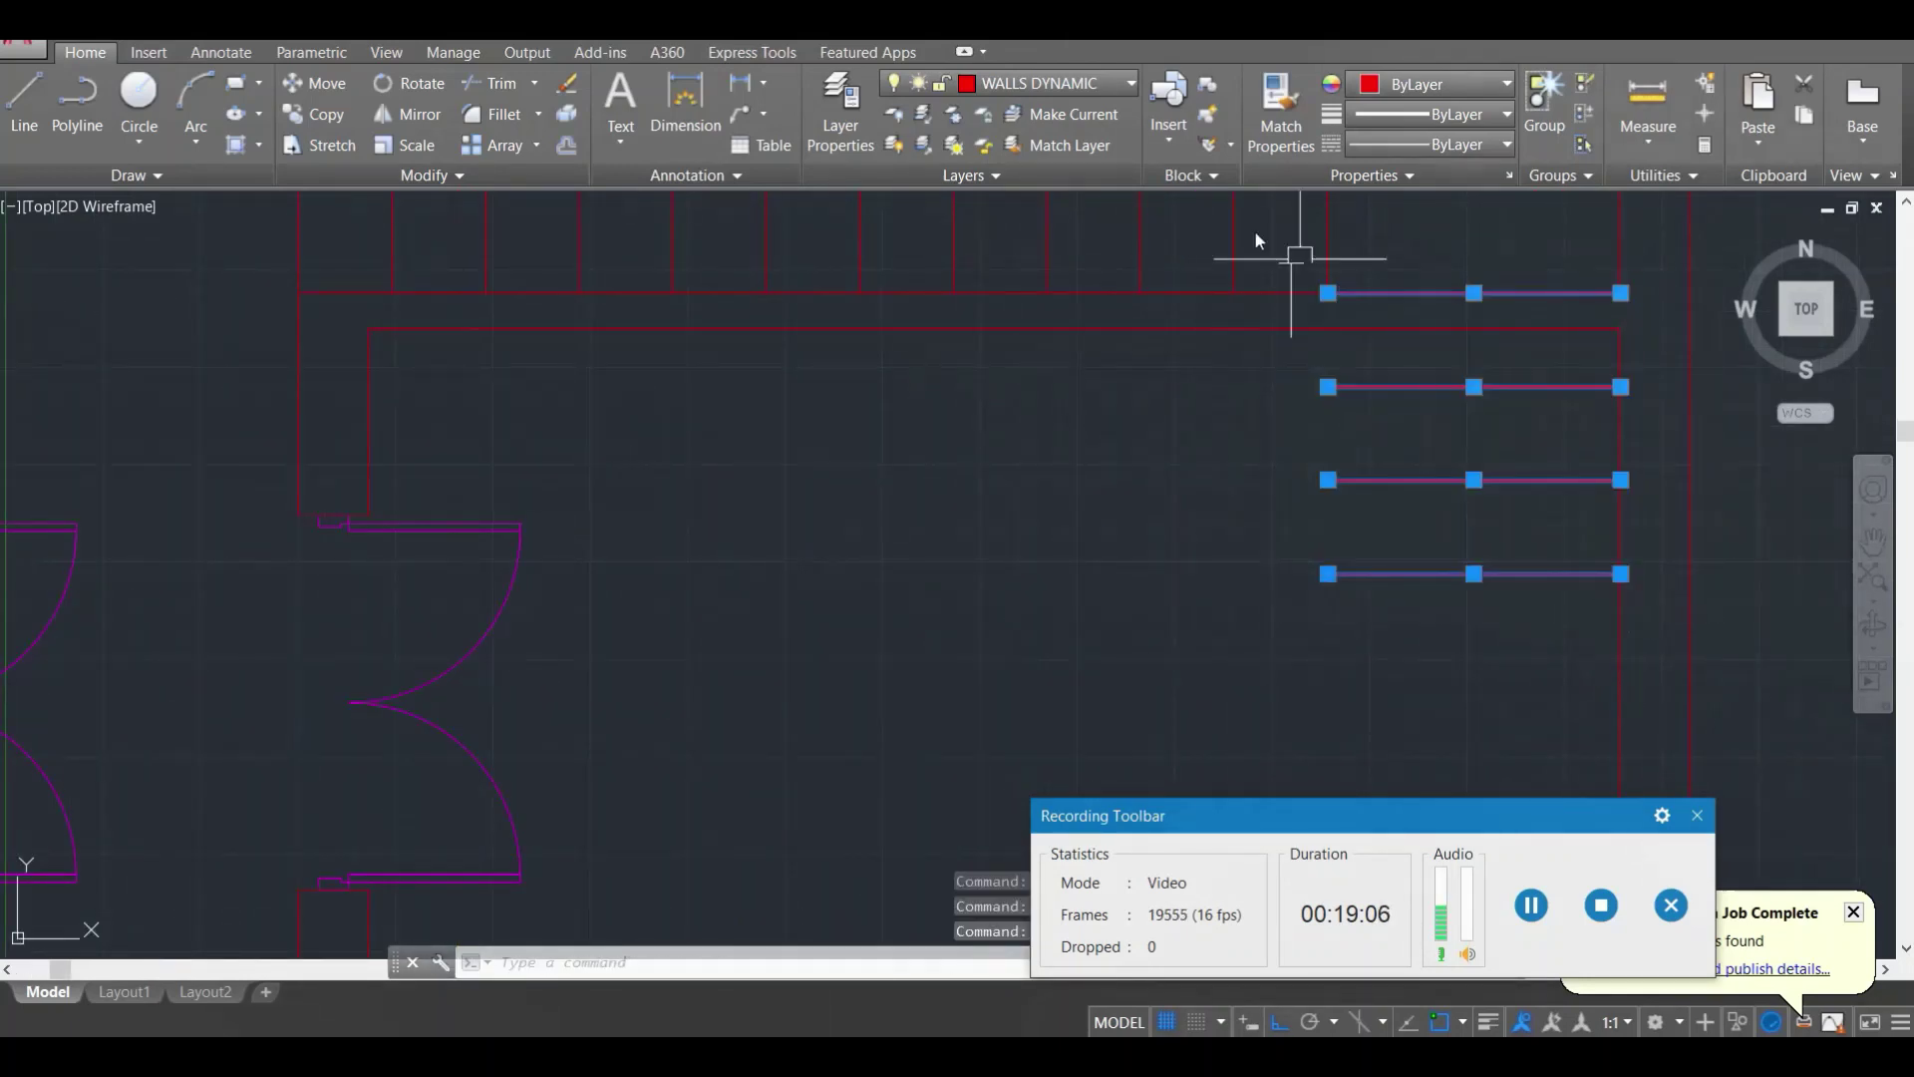
{"action": "left_click", "coordinate": [1114, 85]}
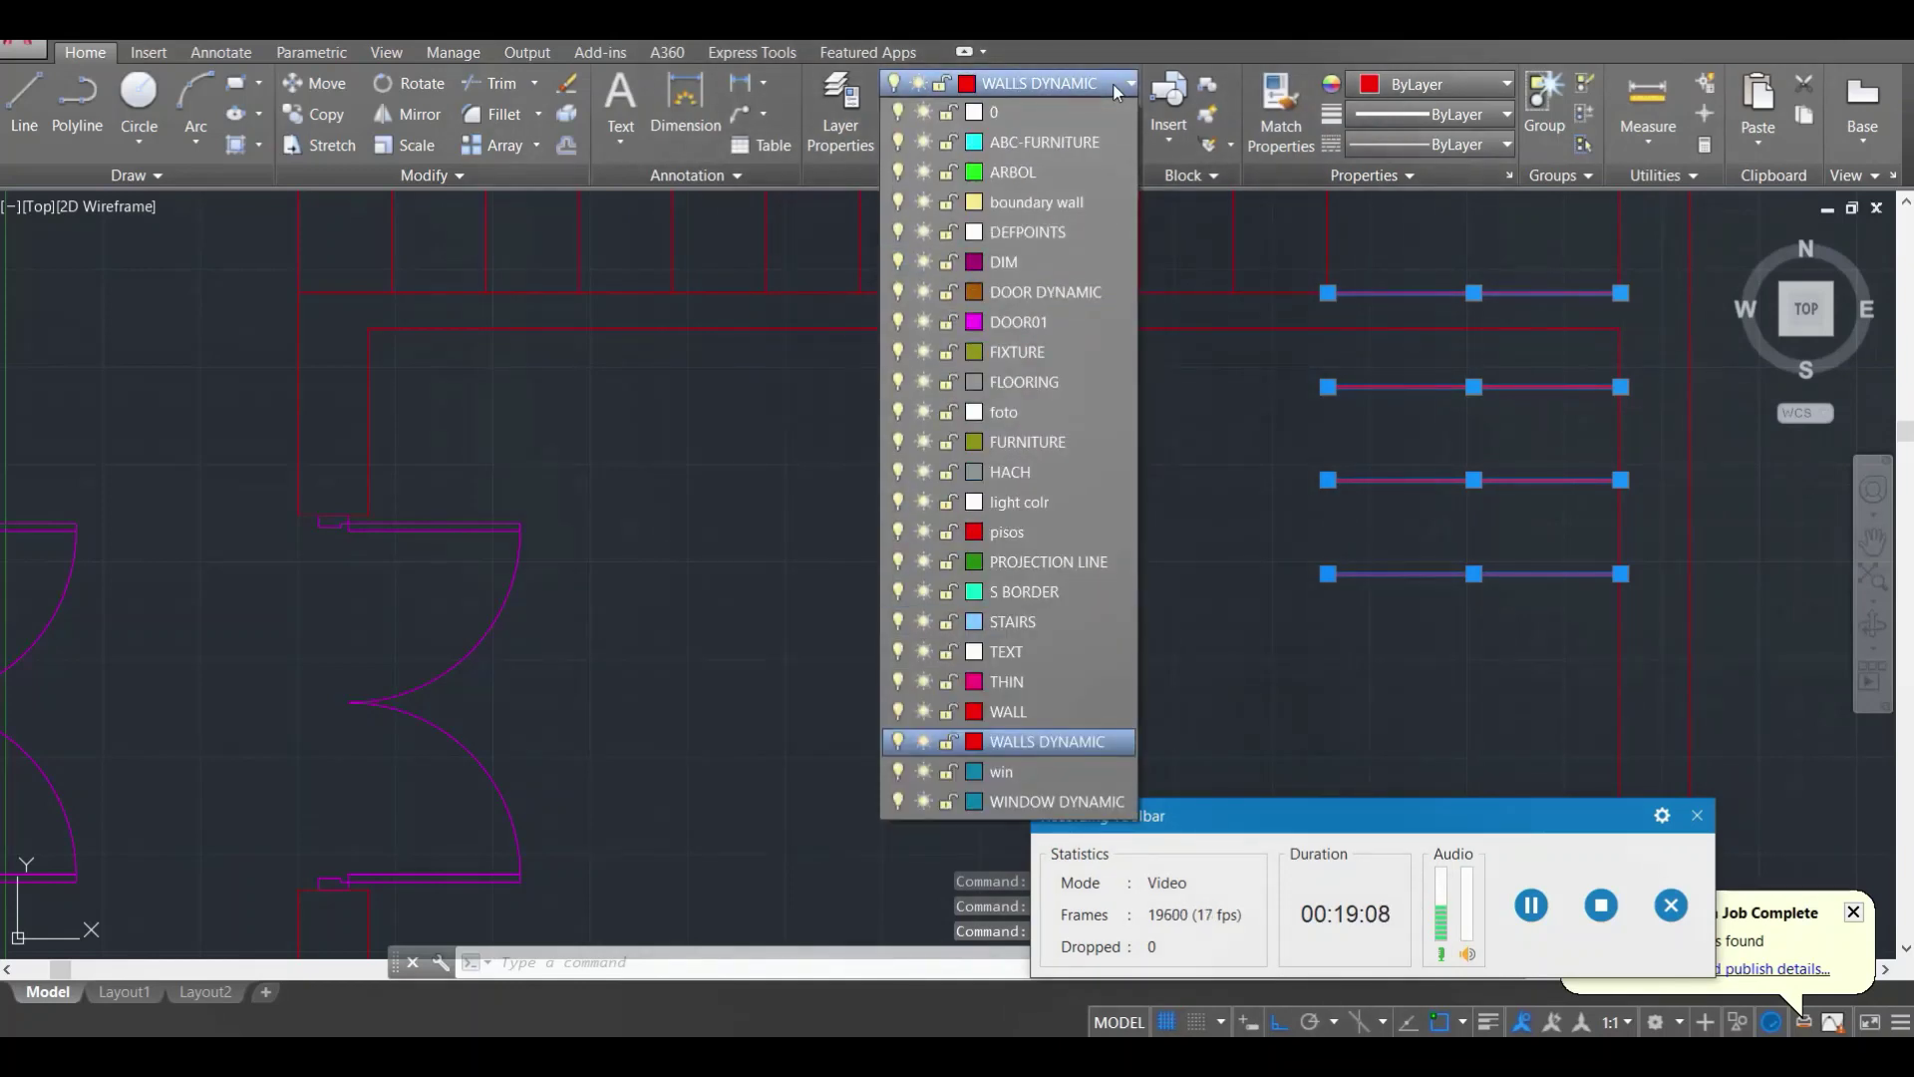
{"action": "left_click", "coordinate": [1049, 562]}
{"action": "key", "text": "Escape"}
{"action": "scroll", "coordinate": [1097, 438], "scroll_direction": "down", "scroll_amount": 5}
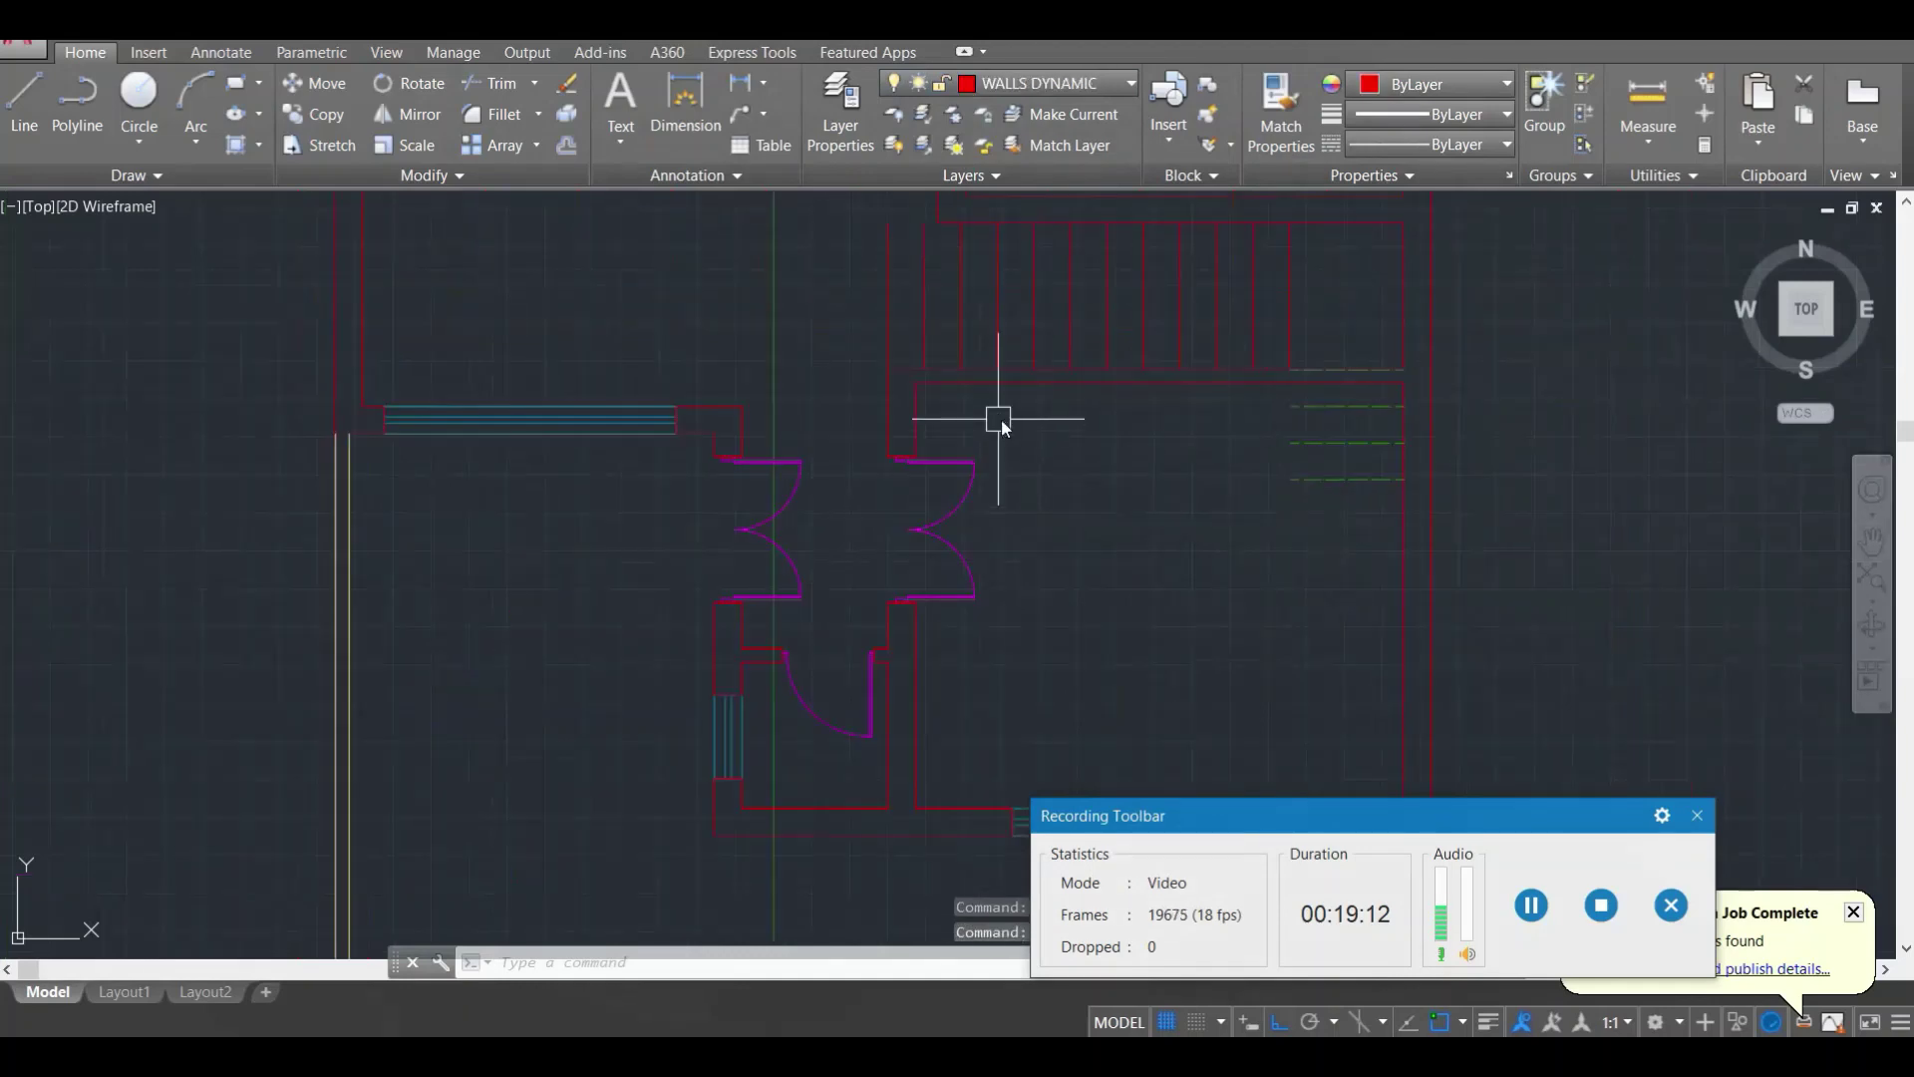
Step: Draw a horizontal line from the wall corner above the stair to the upper end of the first tread line
{"action": "scroll", "coordinate": [1115, 464], "scroll_direction": "up", "scroll_amount": 3}
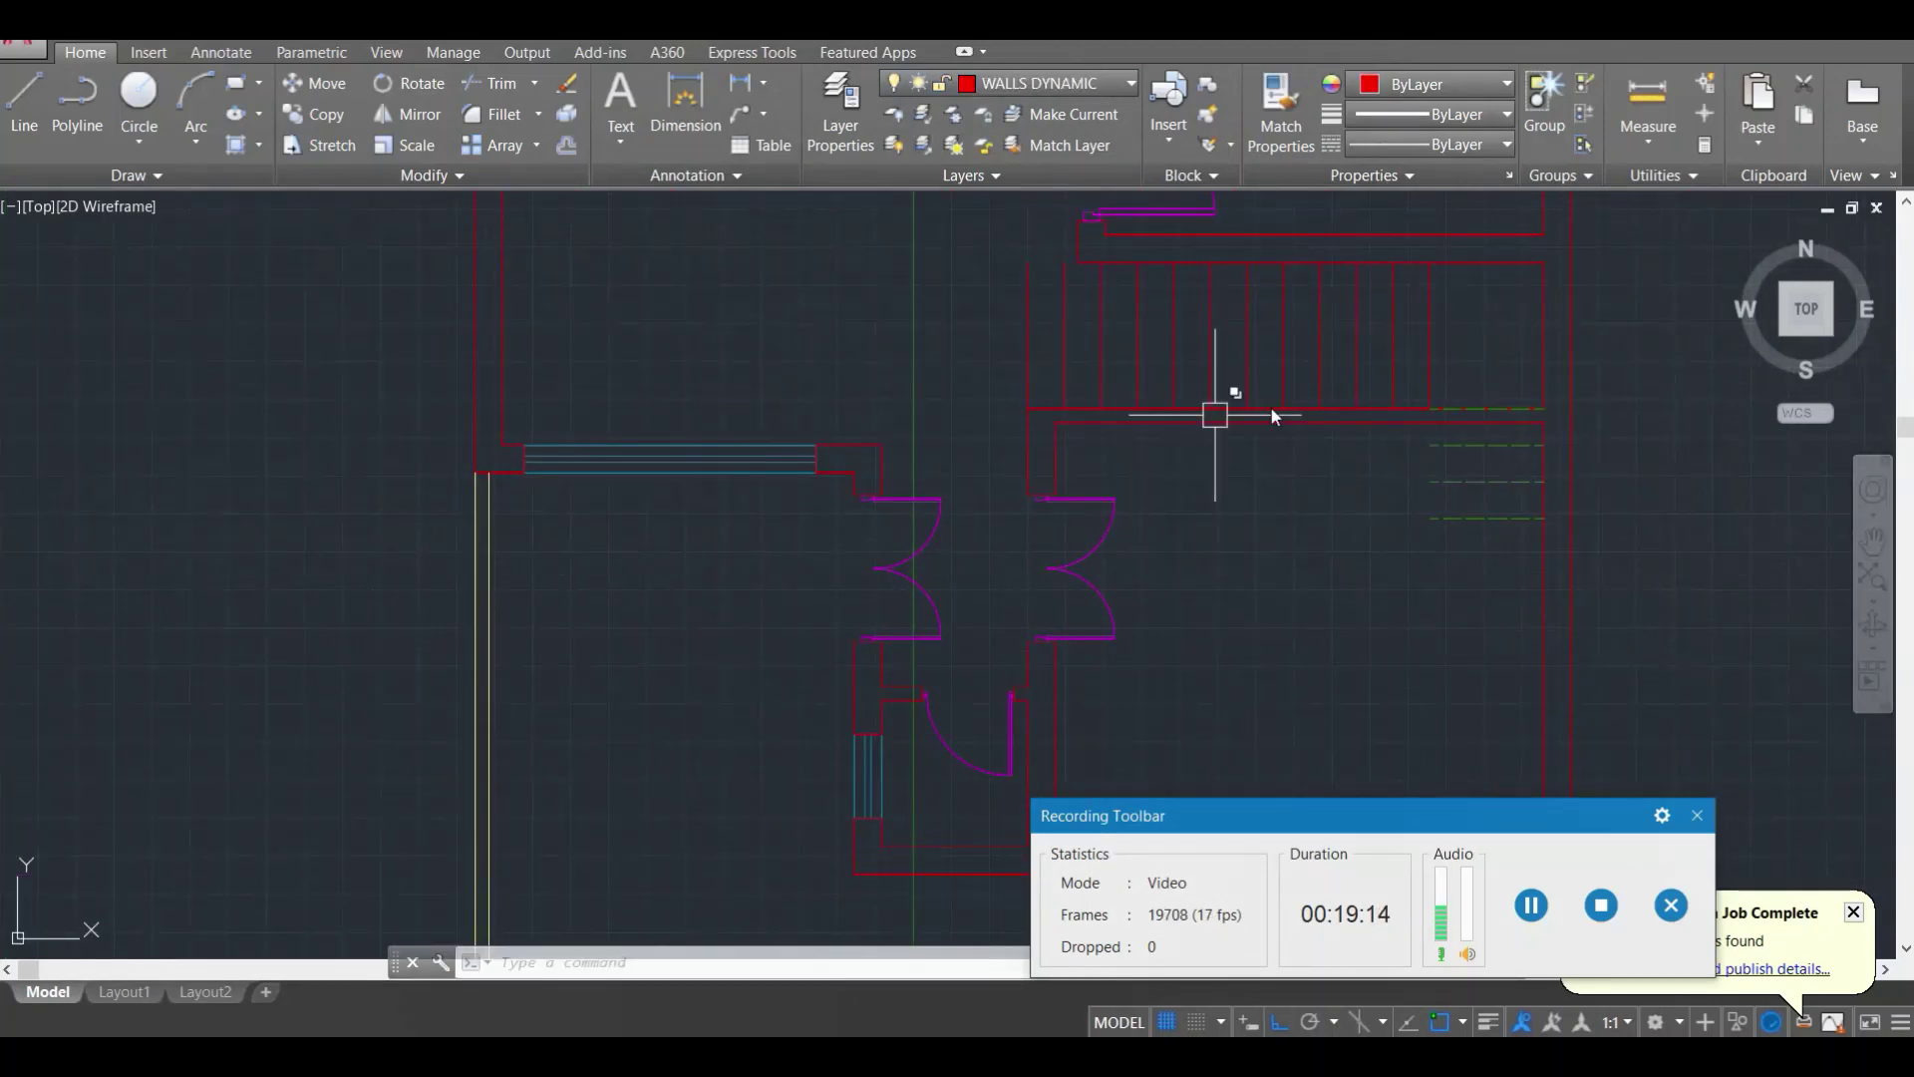
{"action": "scroll", "coordinate": [966, 404], "scroll_direction": "up", "scroll_amount": 2}
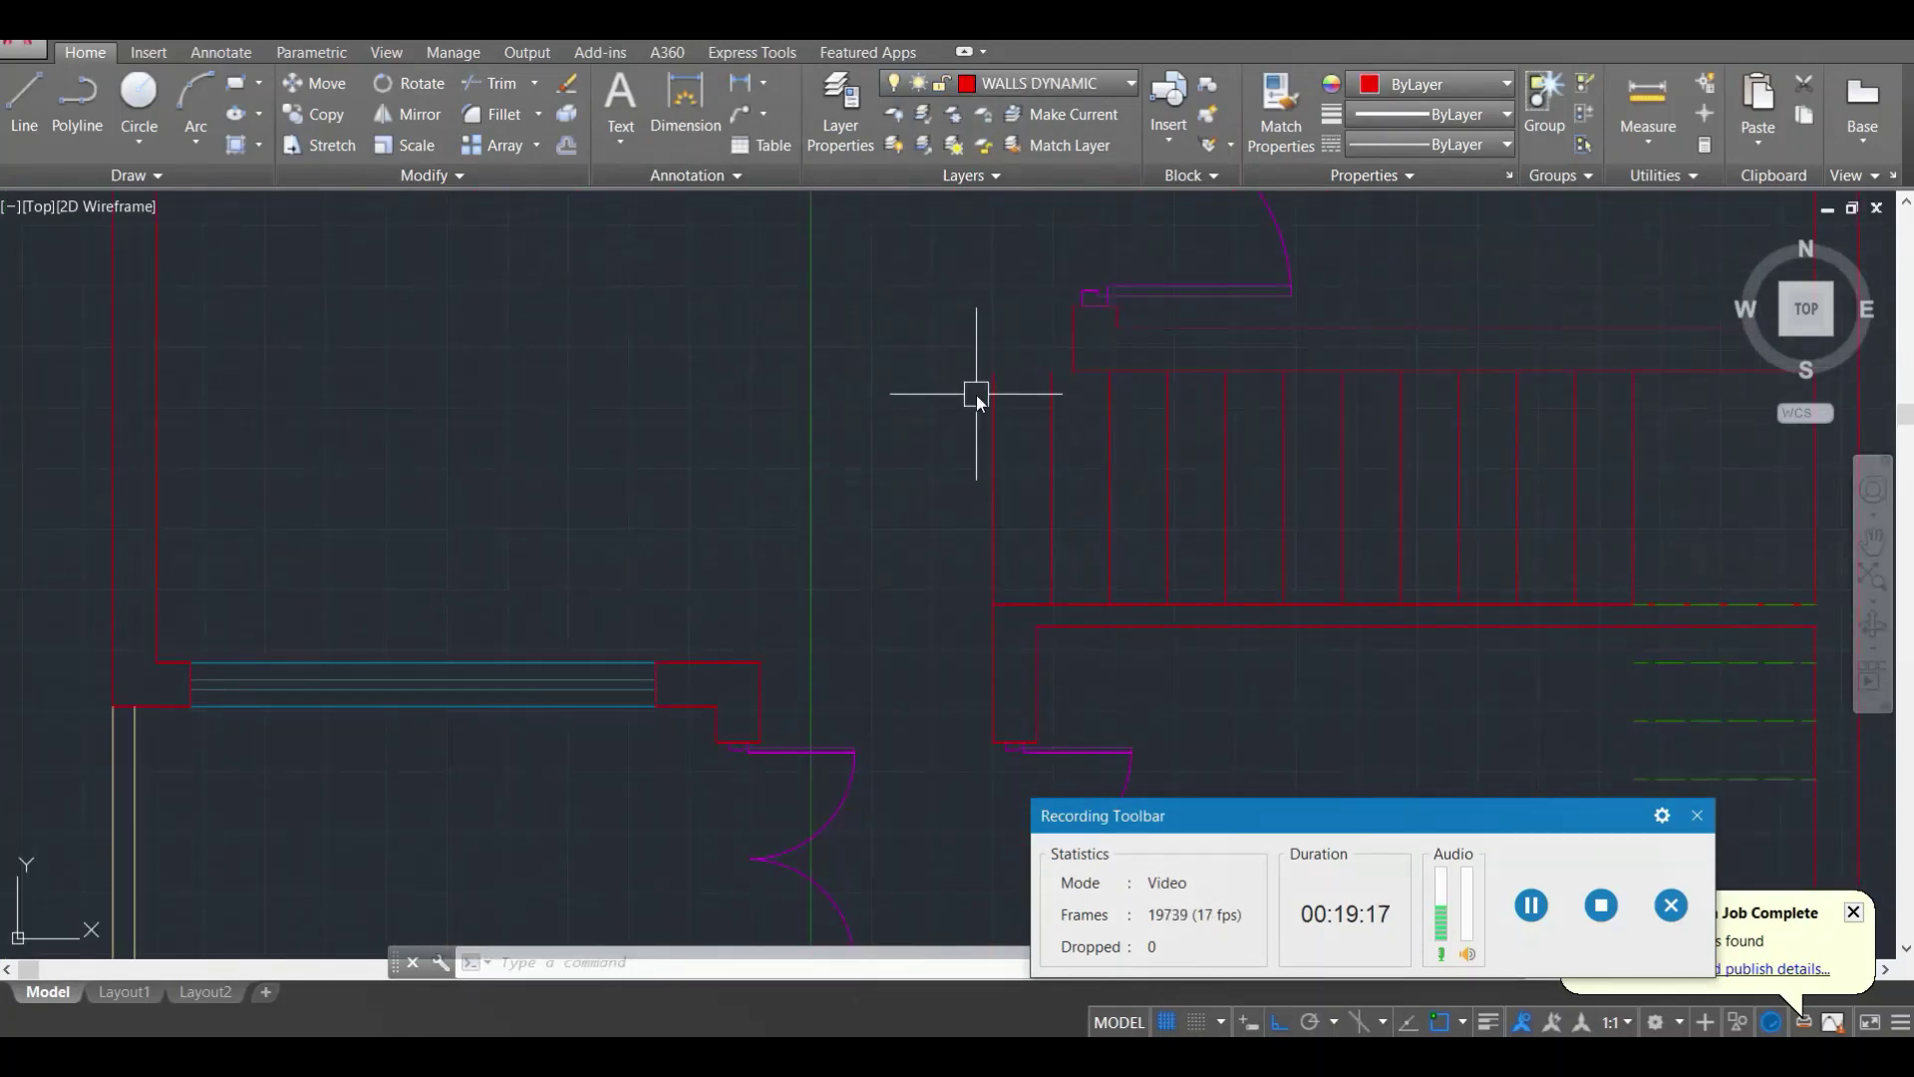
{"action": "type", "text": "l"}
{"action": "key", "text": "Return"}
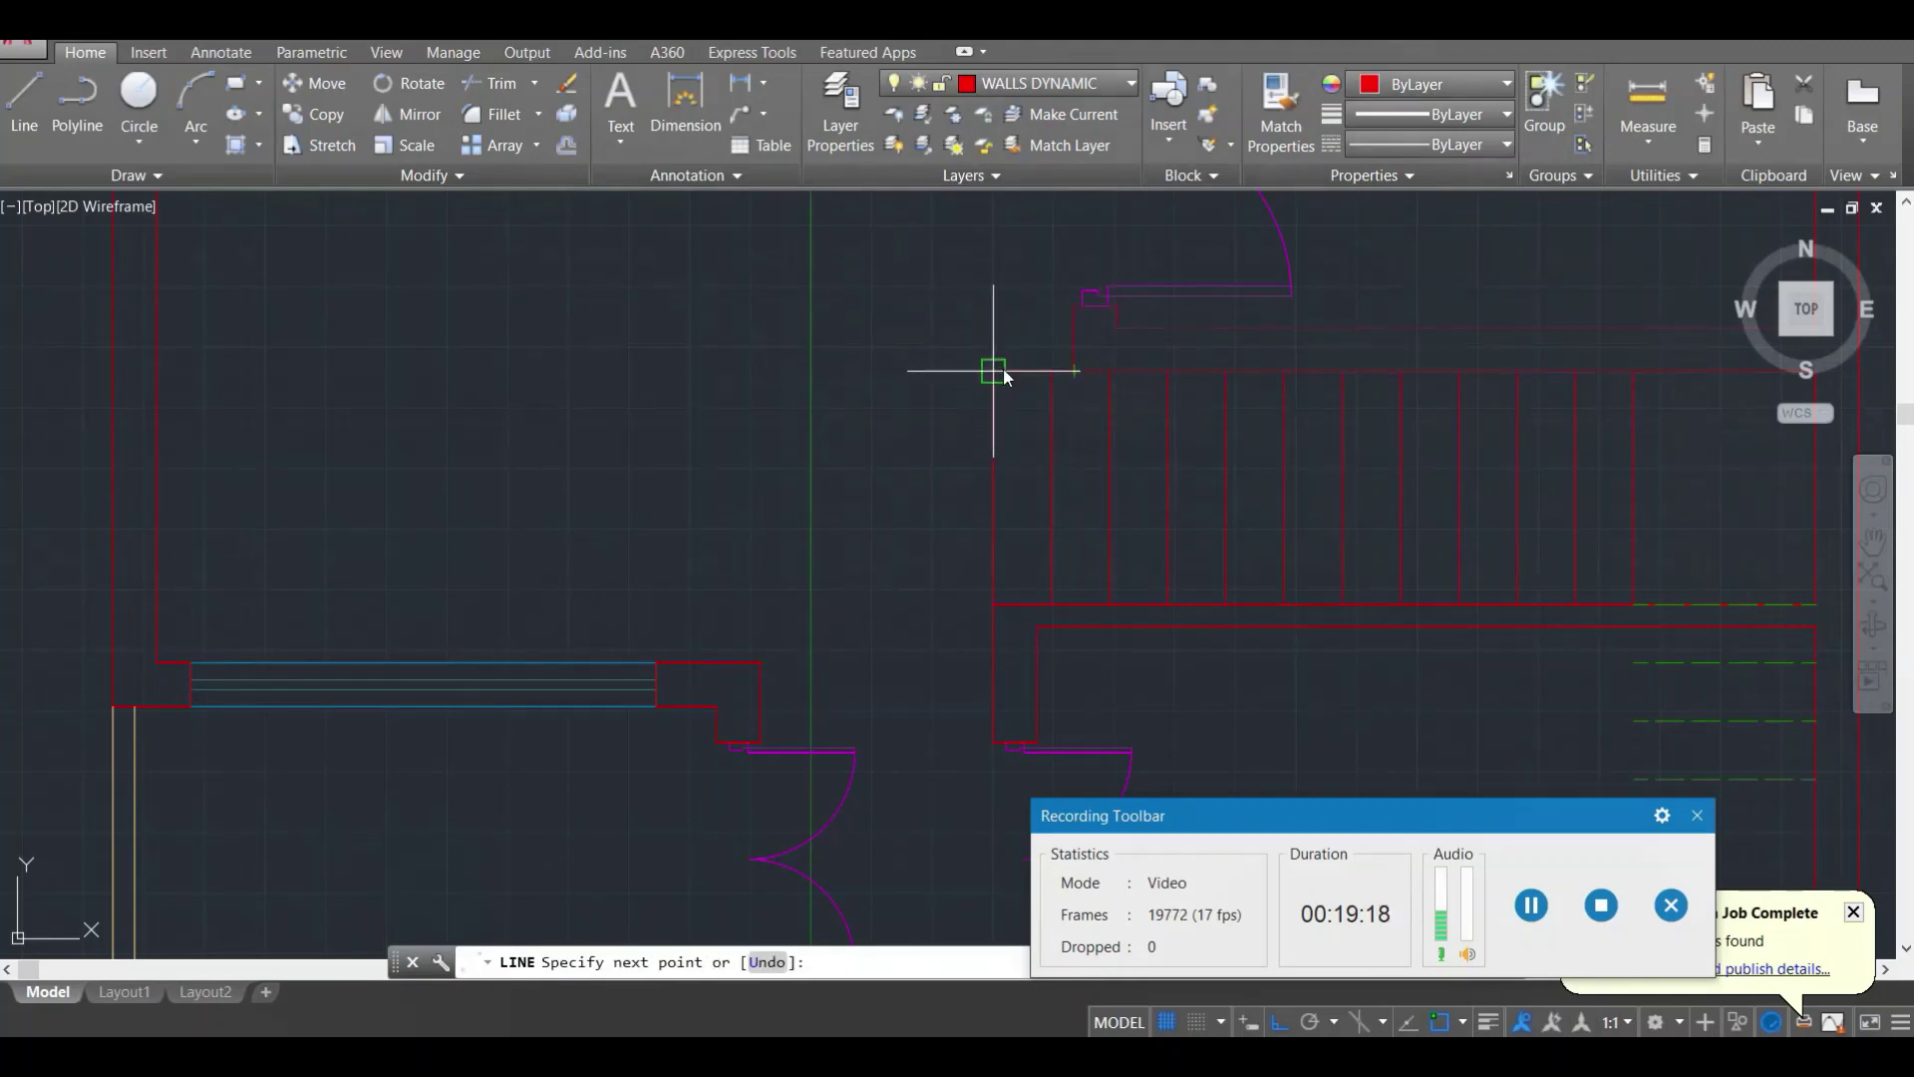
{"action": "key", "text": "Escape"}
{"action": "scroll", "coordinate": [1236, 387], "scroll_direction": "down", "scroll_amount": 2}
Step: Move all the vertical stair tread lines to the STAIRS layer
{"action": "left_click", "coordinate": [1417, 456]}
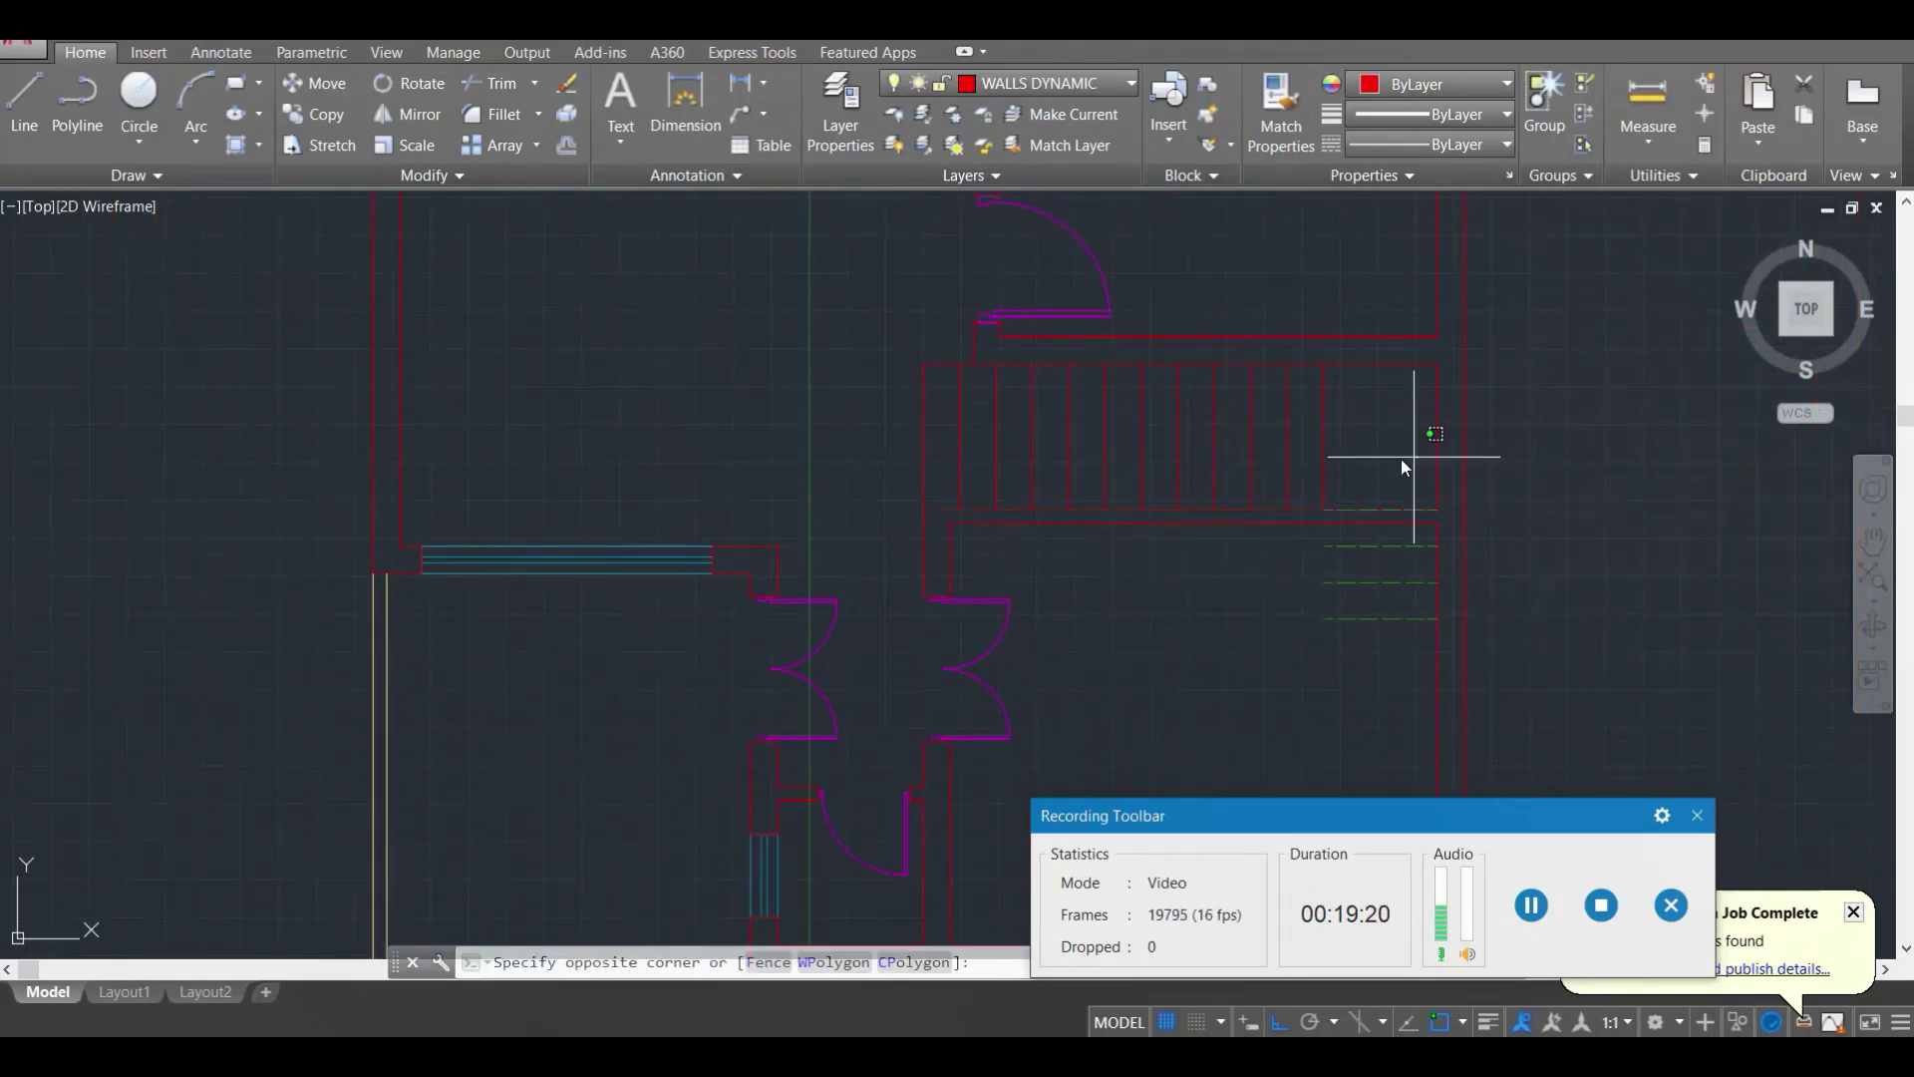
{"action": "left_click", "coordinate": [896, 417]}
{"action": "scroll", "coordinate": [937, 379], "scroll_direction": "up", "scroll_amount": 2}
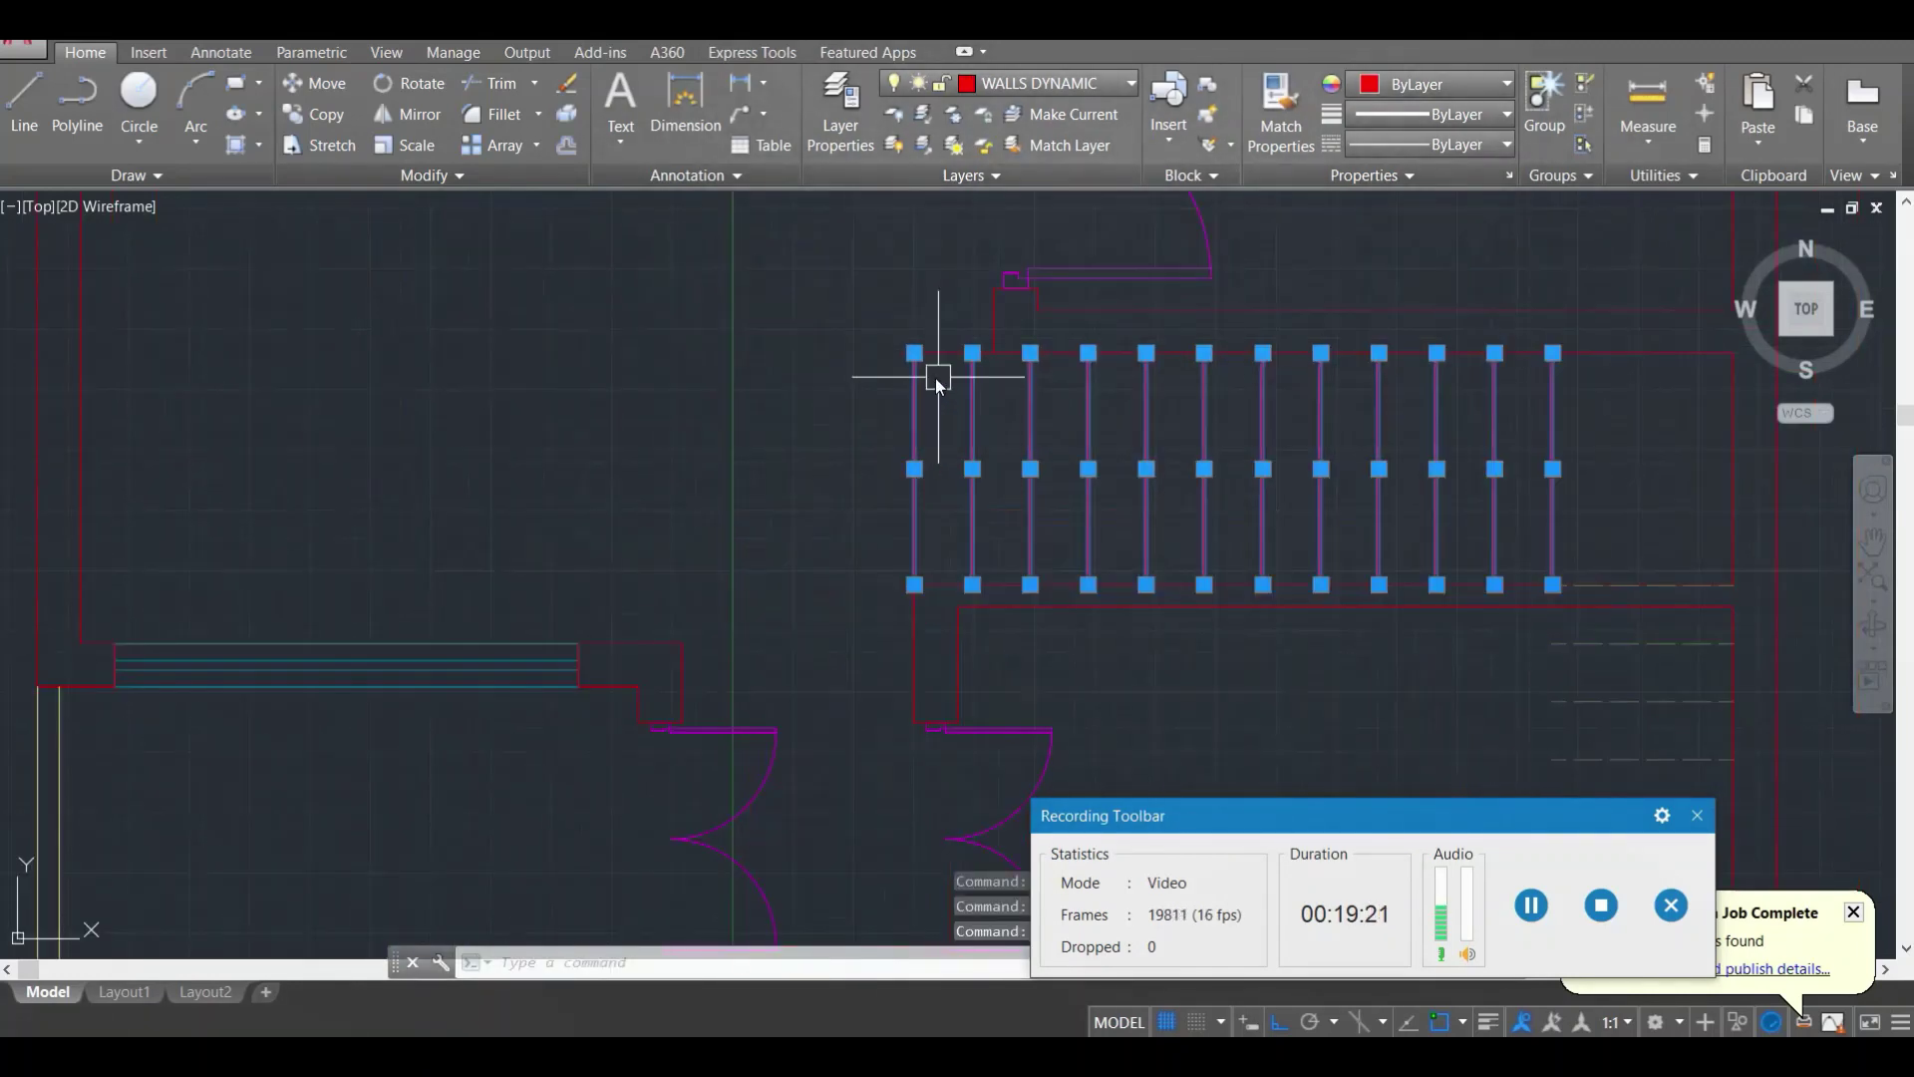
{"action": "left_click", "coordinate": [1043, 88]}
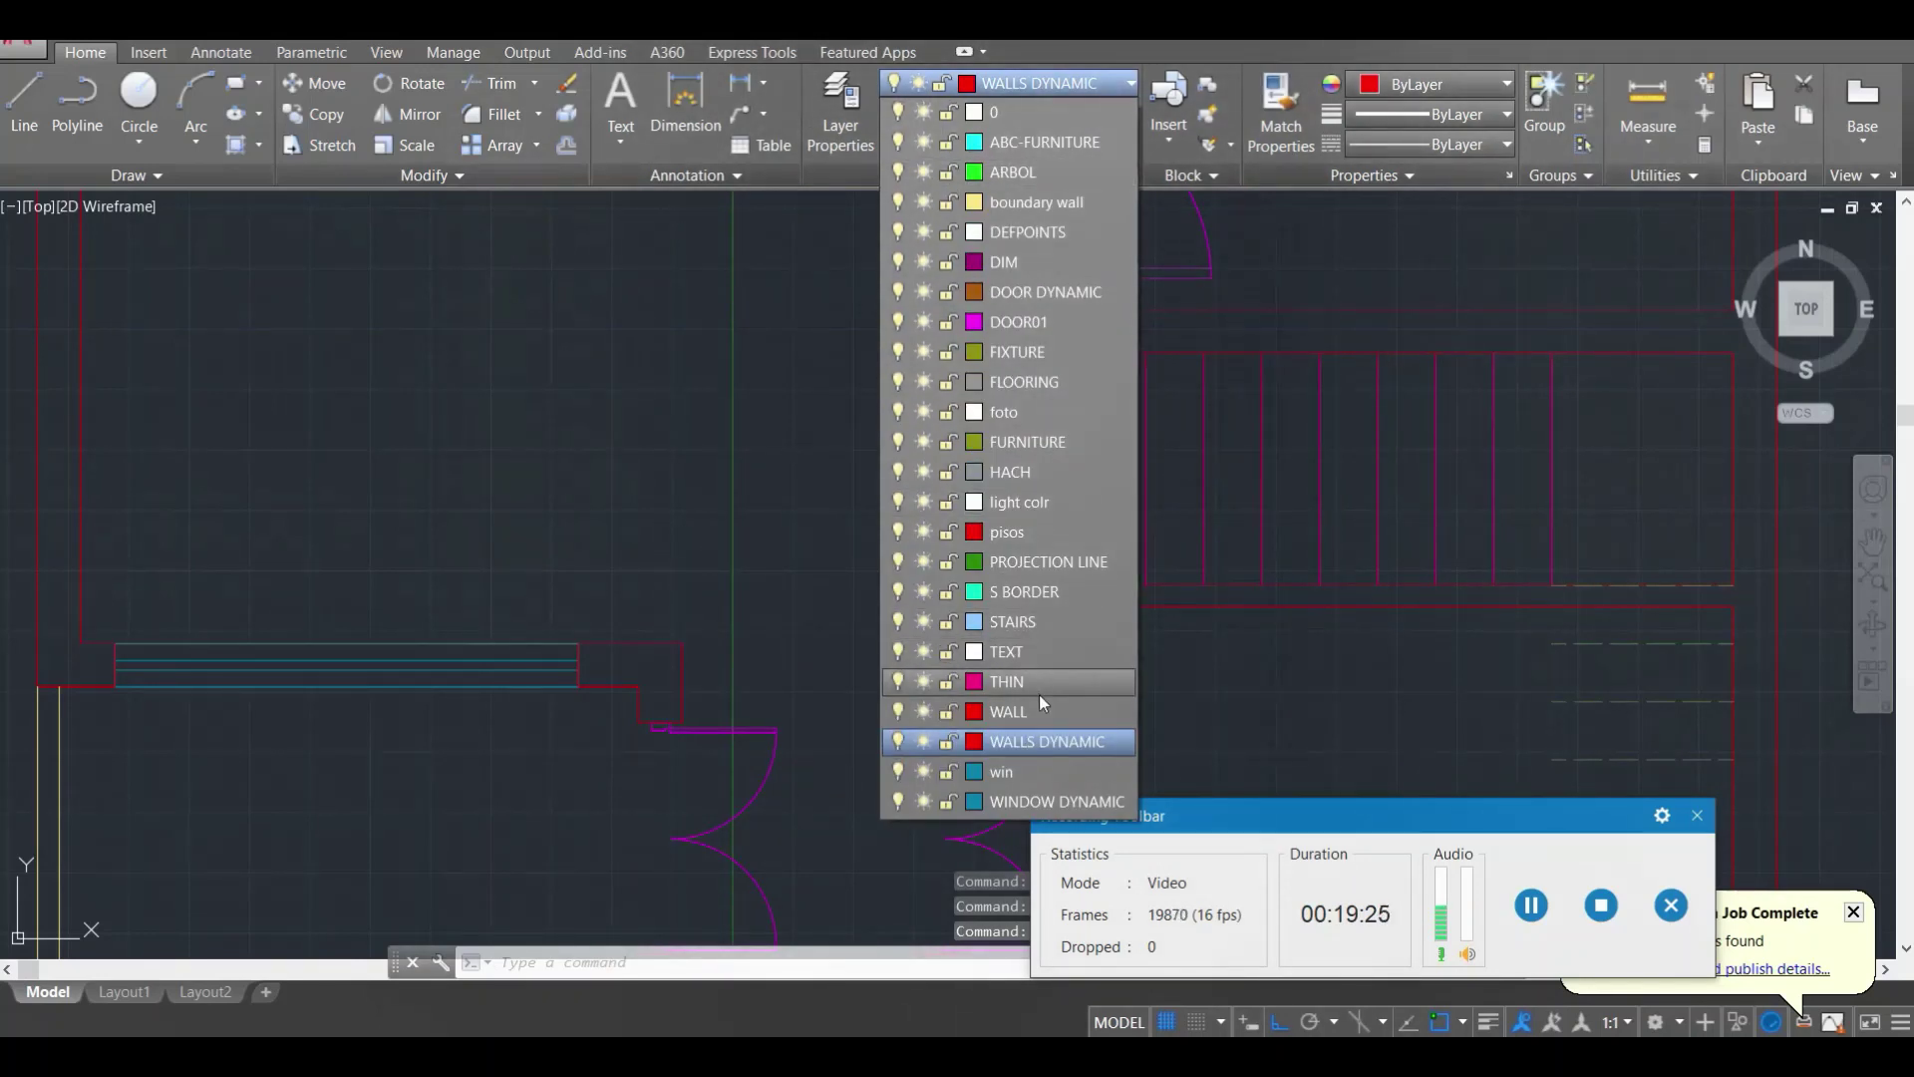
{"action": "left_click", "coordinate": [1017, 628]}
{"action": "key", "text": "Escape"}
{"action": "scroll", "coordinate": [812, 424], "scroll_direction": "down", "scroll_amount": 4}
{"action": "middle_click_drag", "start_coordinate": [811, 419], "coordinate": [1001, 394]}
Step: Regenerate the drawing with the whole floor plan and the block samples in view
{"action": "type", "text": "re"}
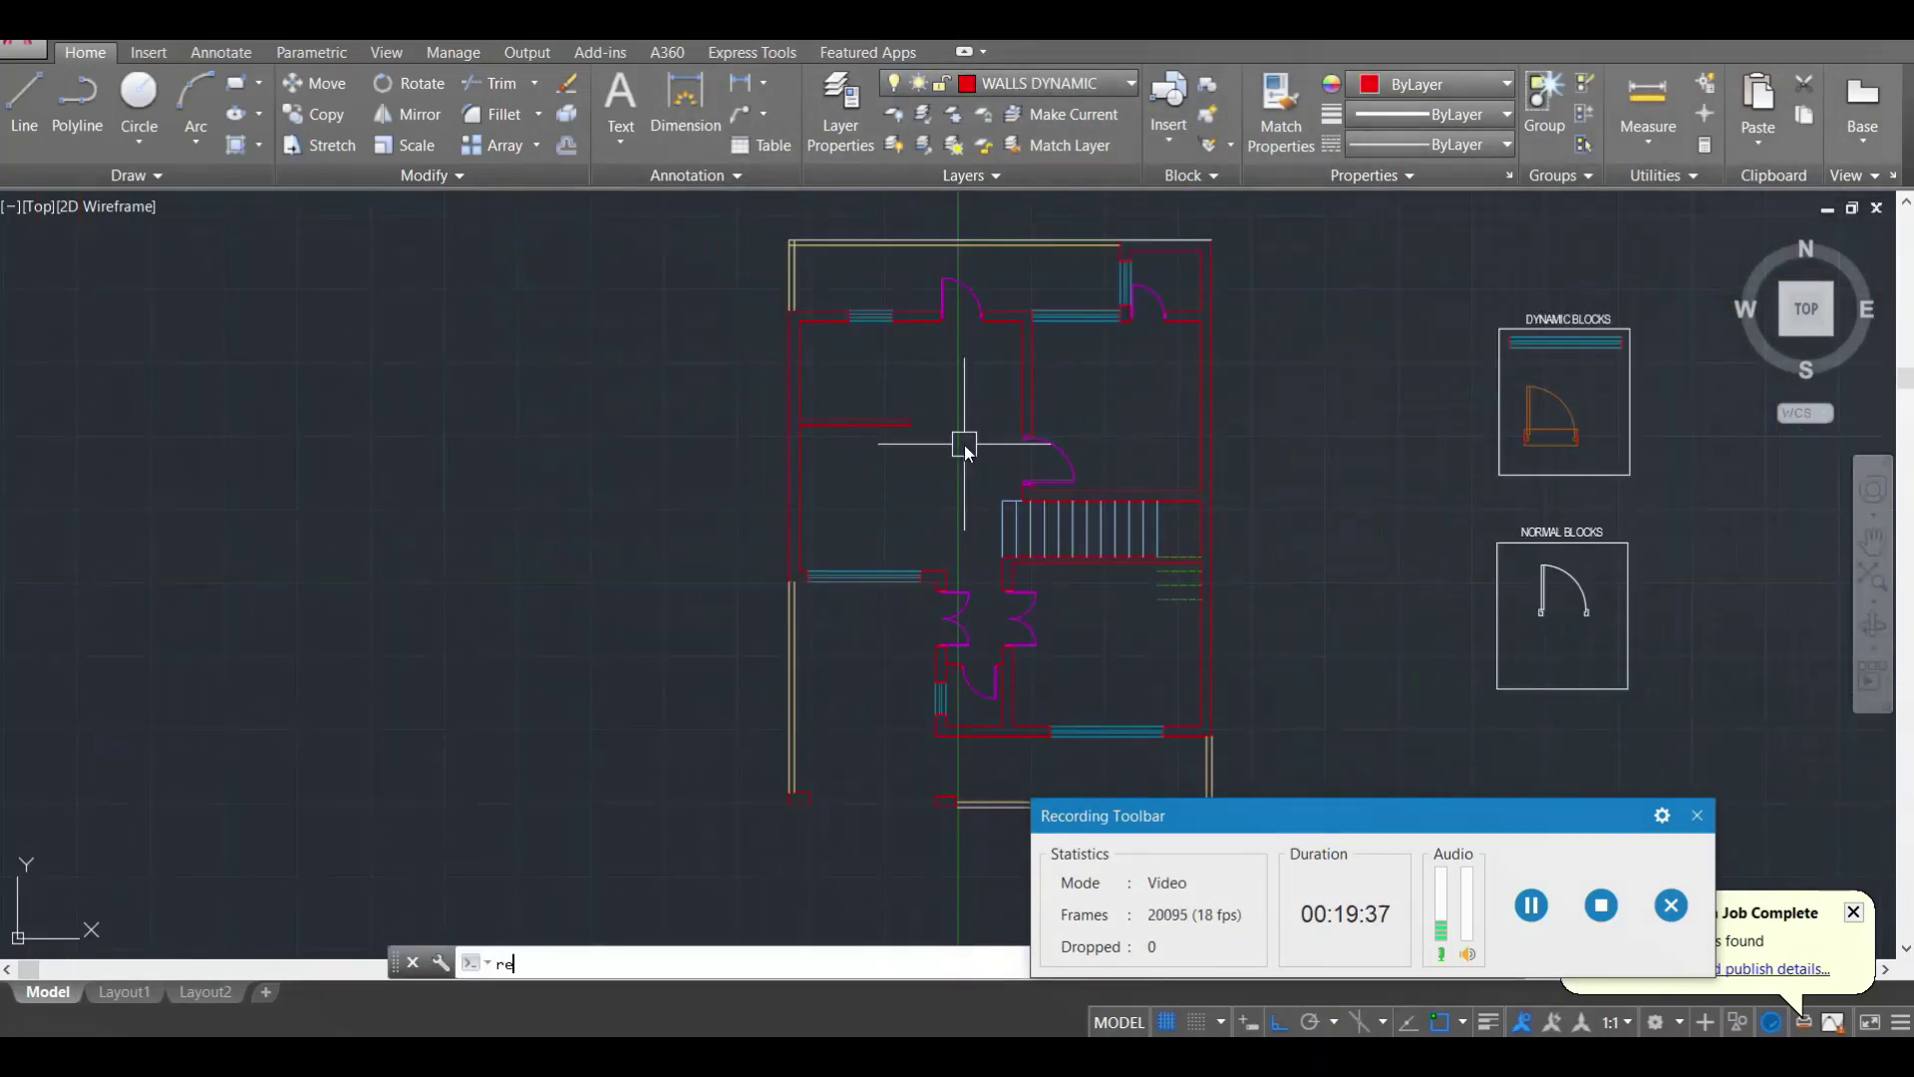
{"action": "key", "text": "Return"}
{"action": "scroll", "coordinate": [1004, 555], "scroll_direction": "down", "scroll_amount": 2}
{"action": "scroll", "coordinate": [942, 445], "scroll_direction": "up", "scroll_amount": 4}
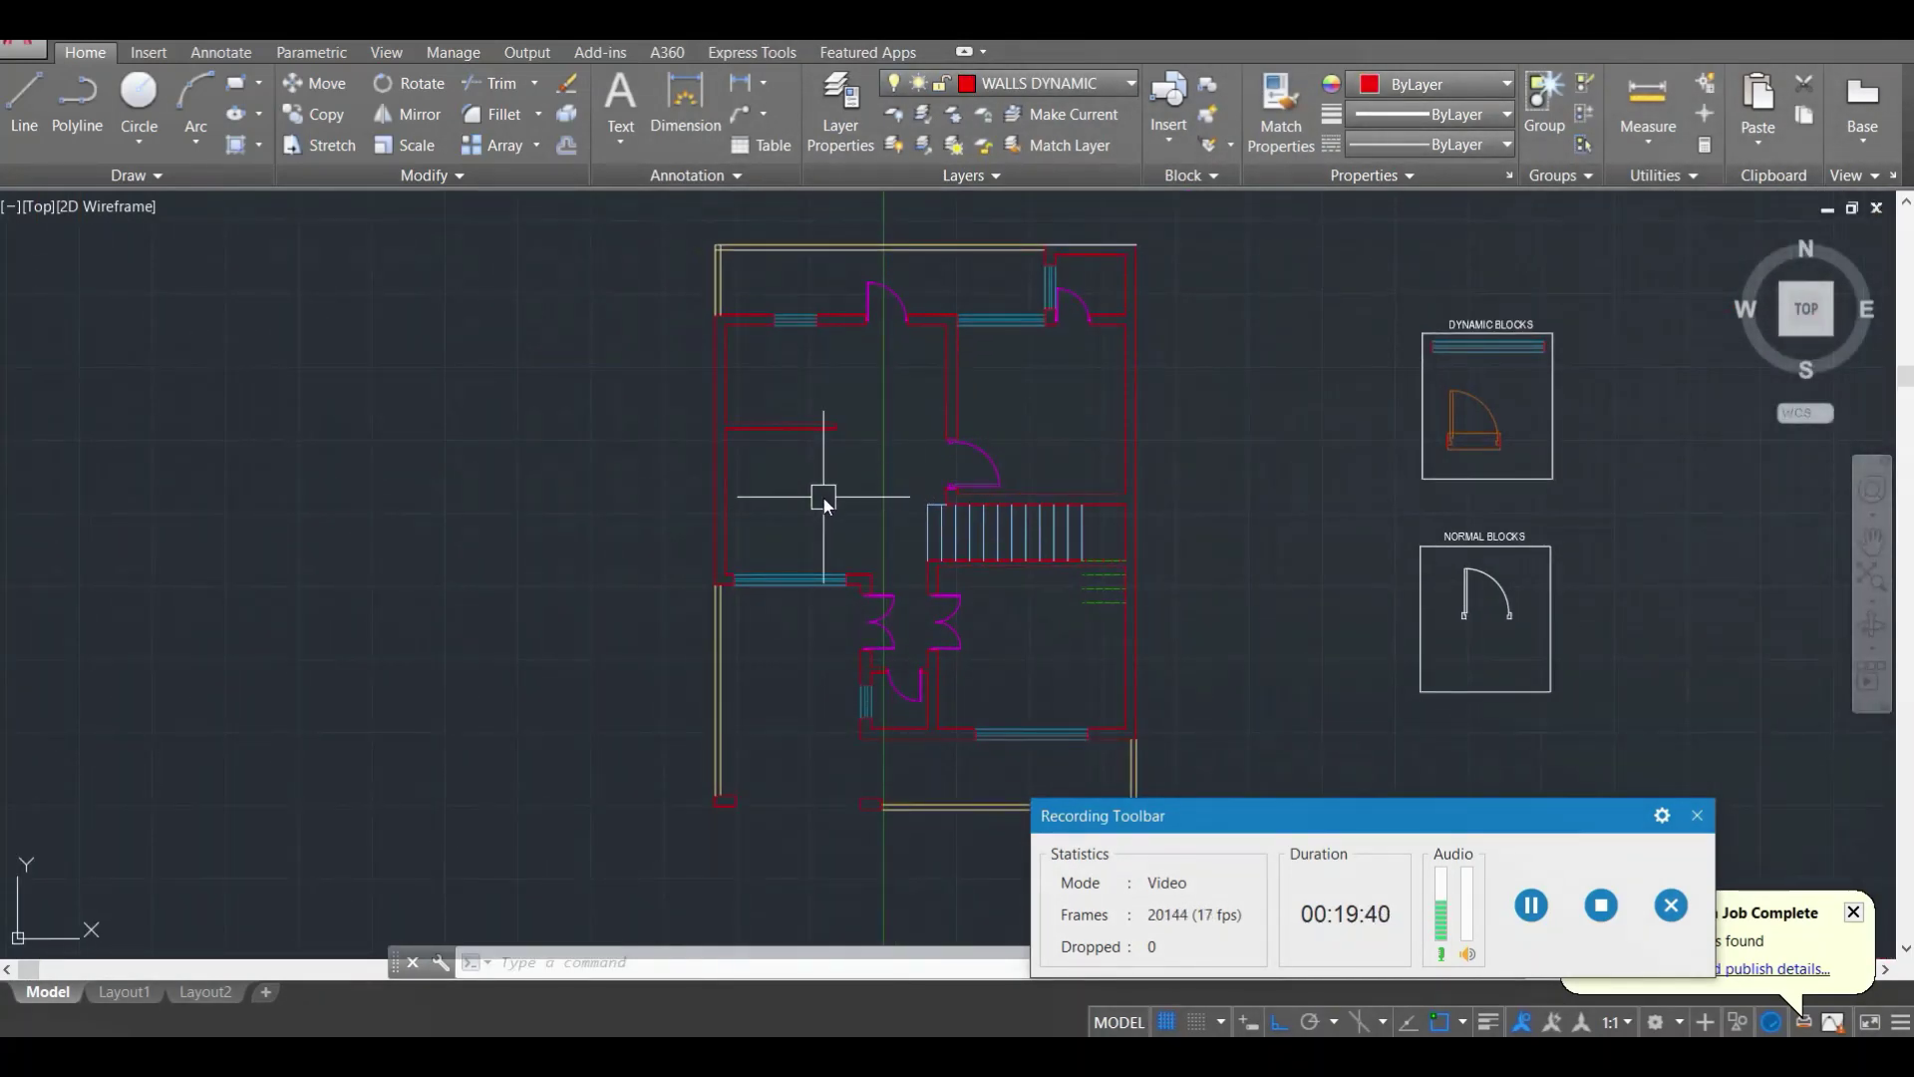
{"action": "type", "text": "re"}
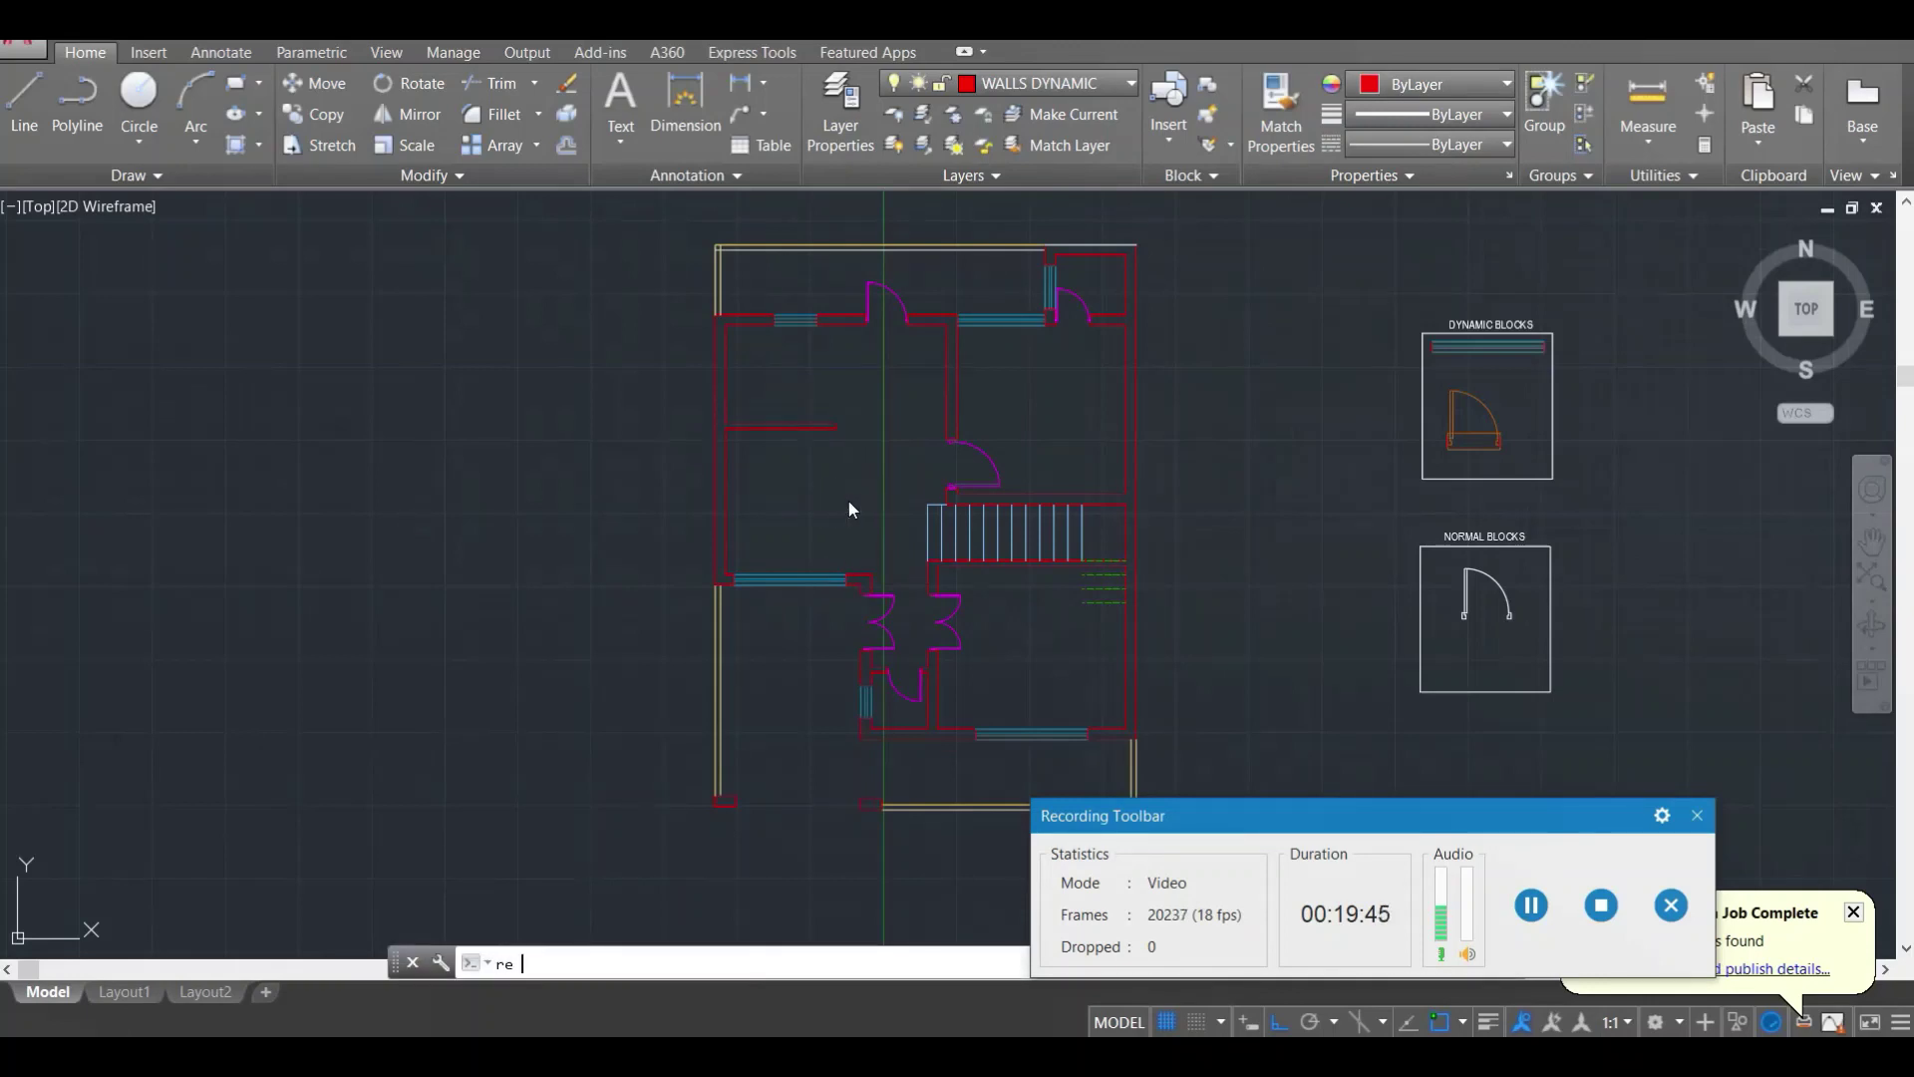
{"action": "key", "text": "Return"}
{"action": "middle_click_drag", "start_coordinate": [840, 481], "coordinate": [838, 465]}
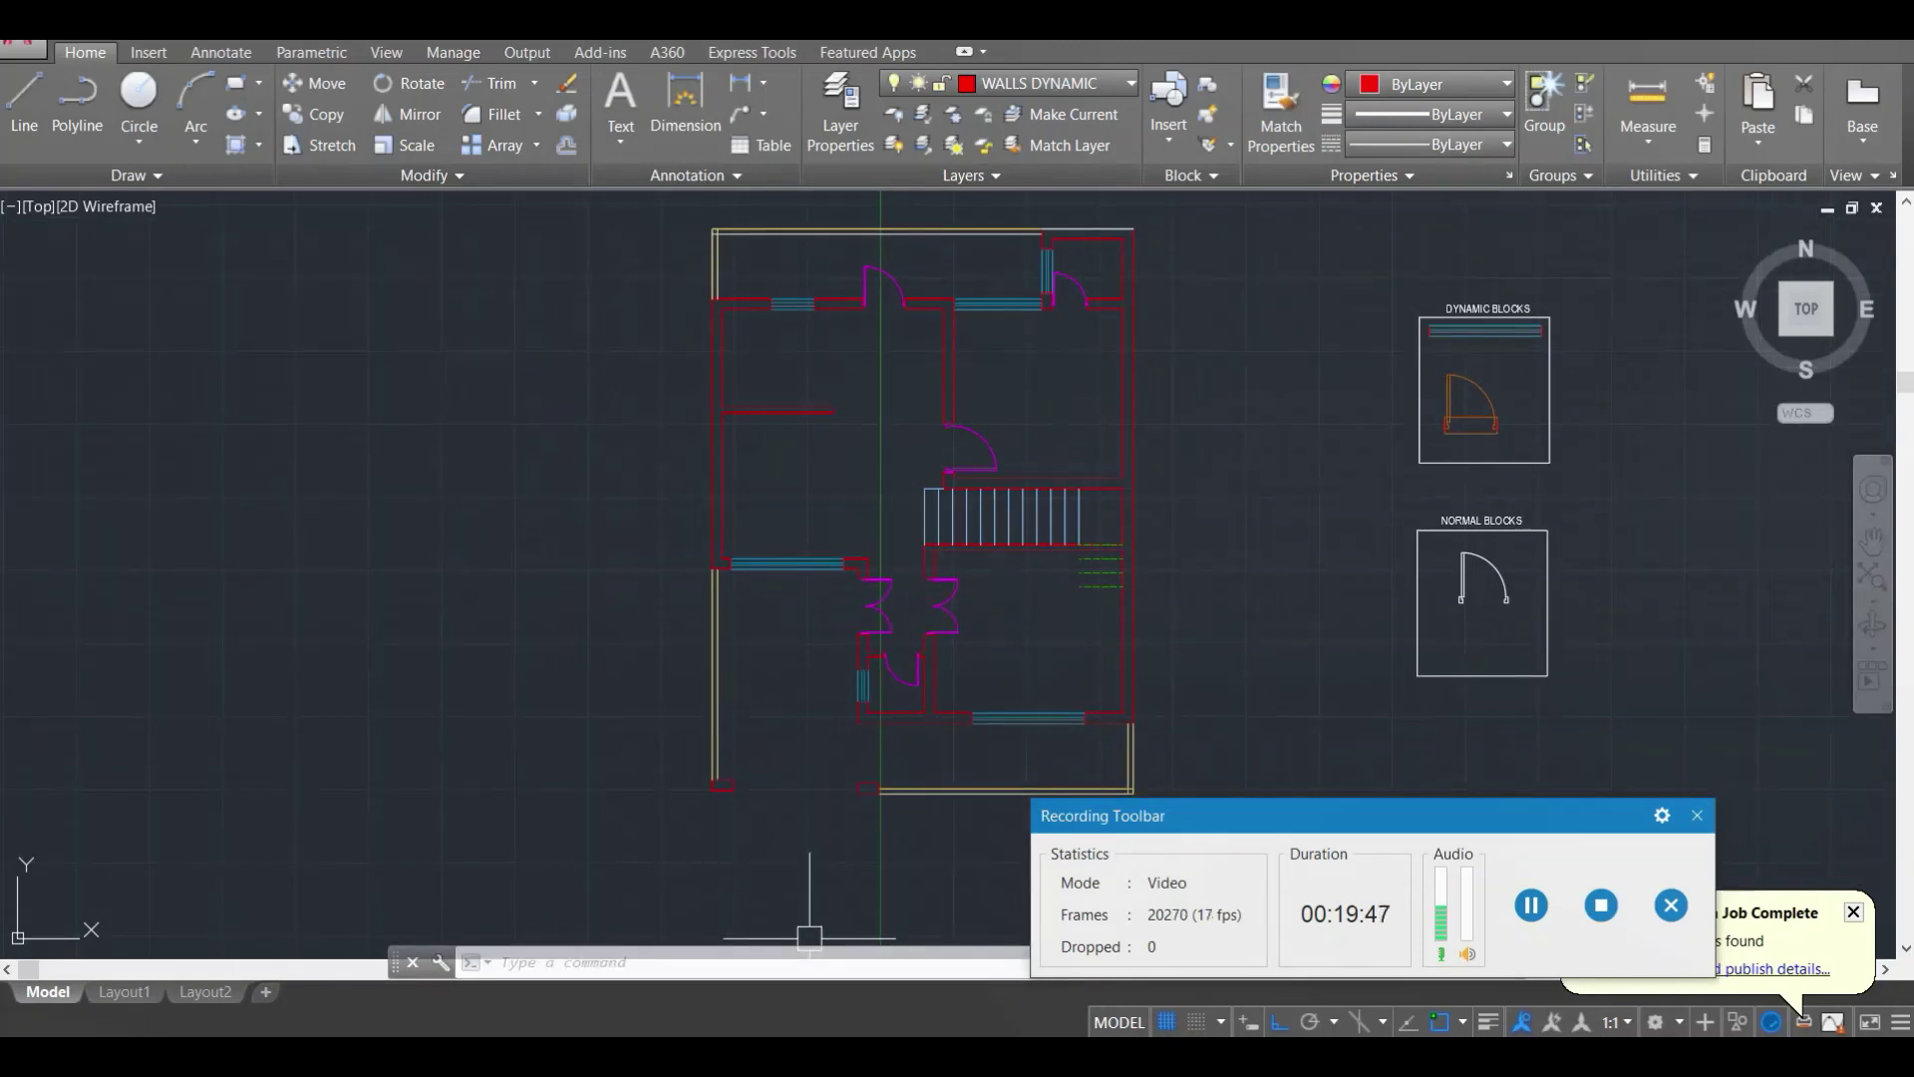
Step: Switch to ALL BLOCKS IDI.dwg and copy the furniture, bed, kitchen and bathroom fixture, and car blocks, leaving out the door and window samples
{"action": "mouse_move", "coordinate": [854, 1019]}
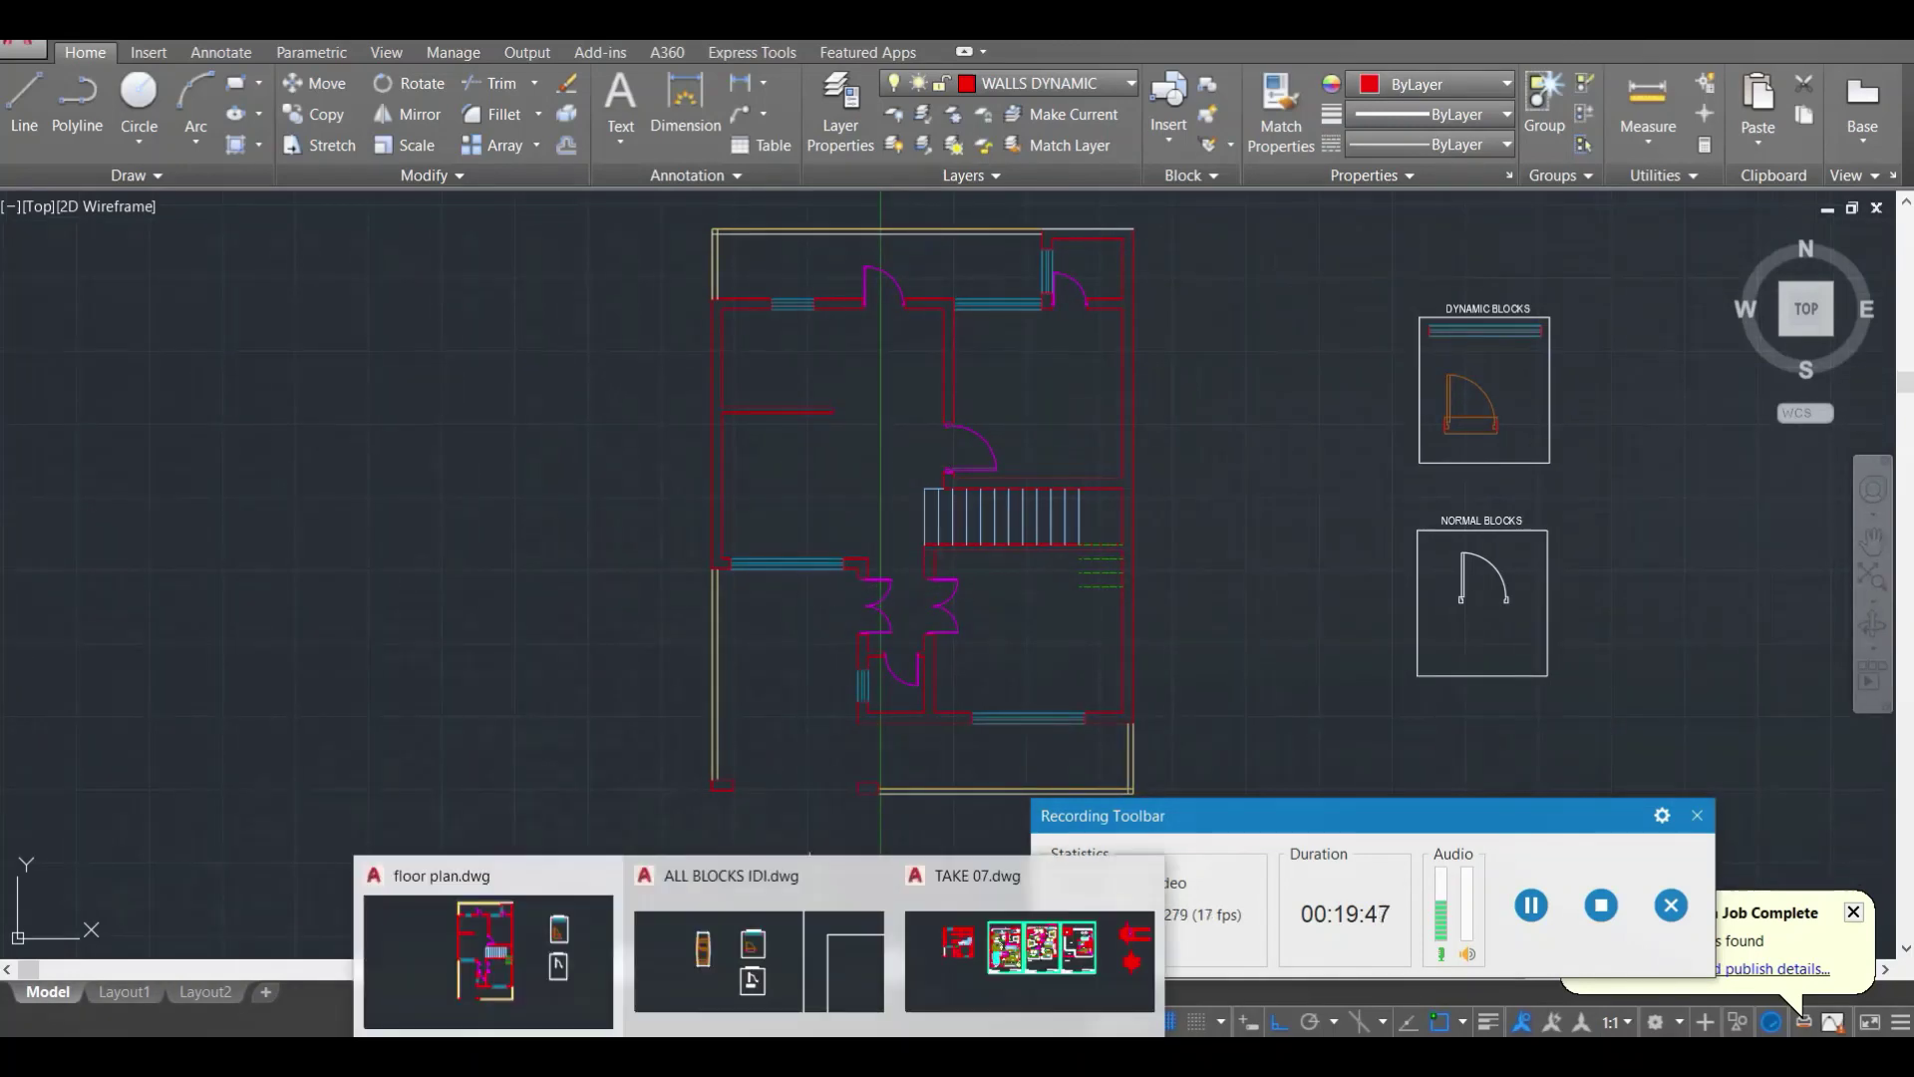
{"action": "left_click", "coordinate": [728, 952]}
{"action": "scroll", "coordinate": [712, 657], "scroll_direction": "down", "scroll_amount": 3}
{"action": "middle_click_drag", "start_coordinate": [571, 622], "coordinate": [727, 690]}
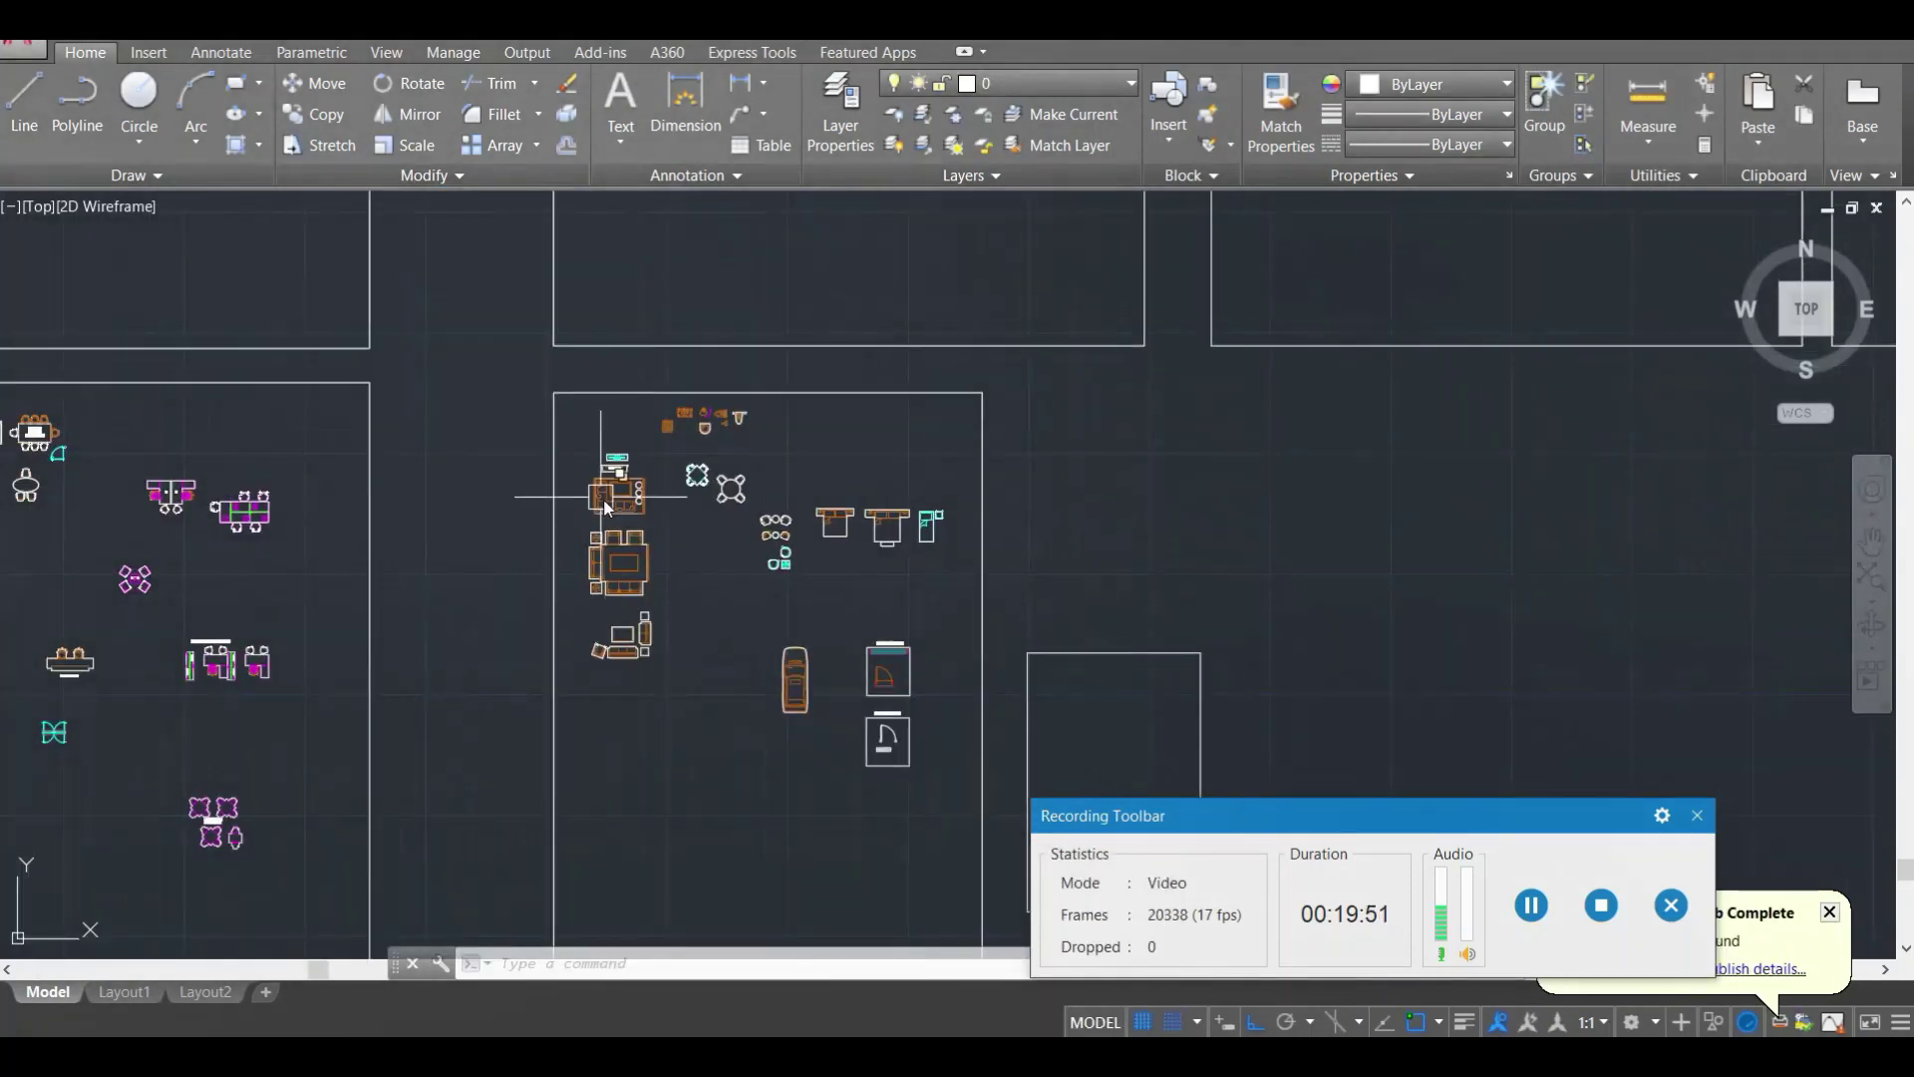
{"action": "scroll", "coordinate": [674, 562], "scroll_direction": "up", "scroll_amount": 2}
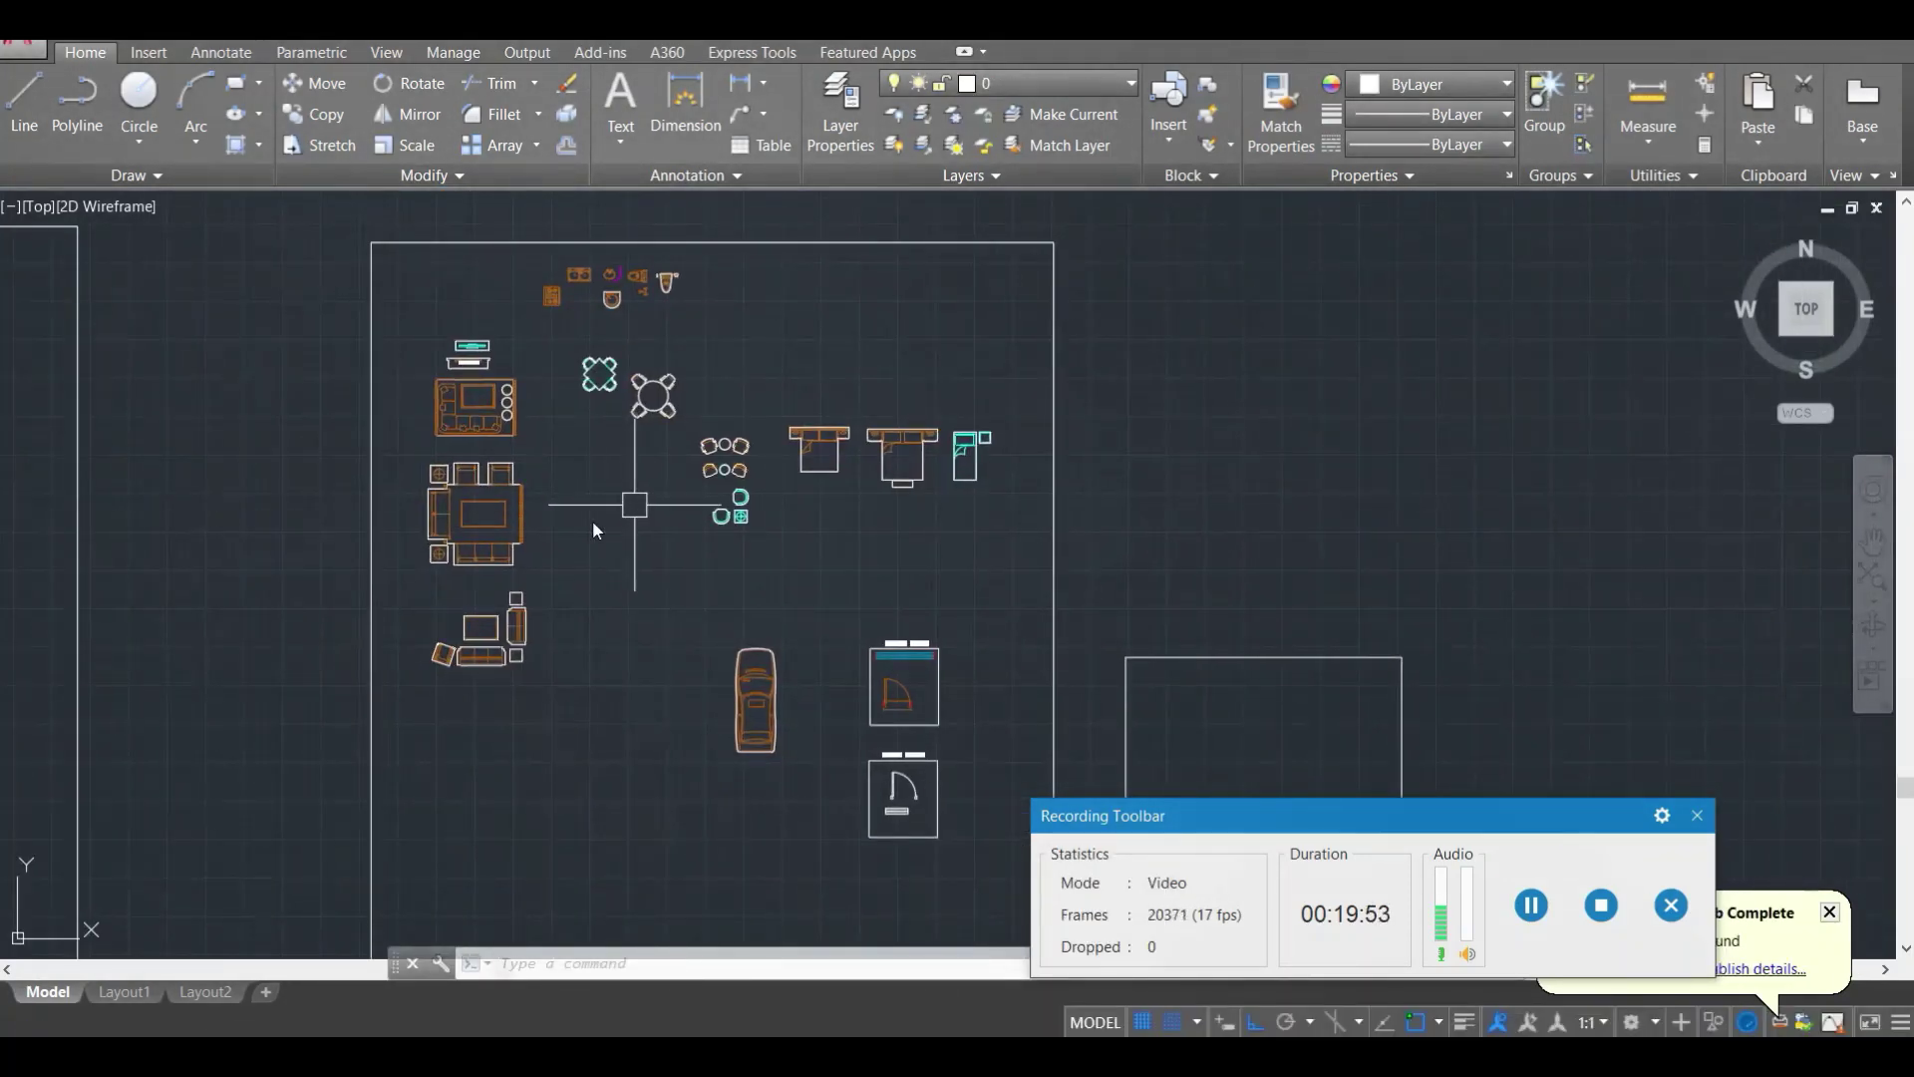
{"action": "left_click", "coordinate": [770, 833]}
{"action": "left_click", "coordinate": [412, 305]}
{"action": "left_click", "coordinate": [991, 534]}
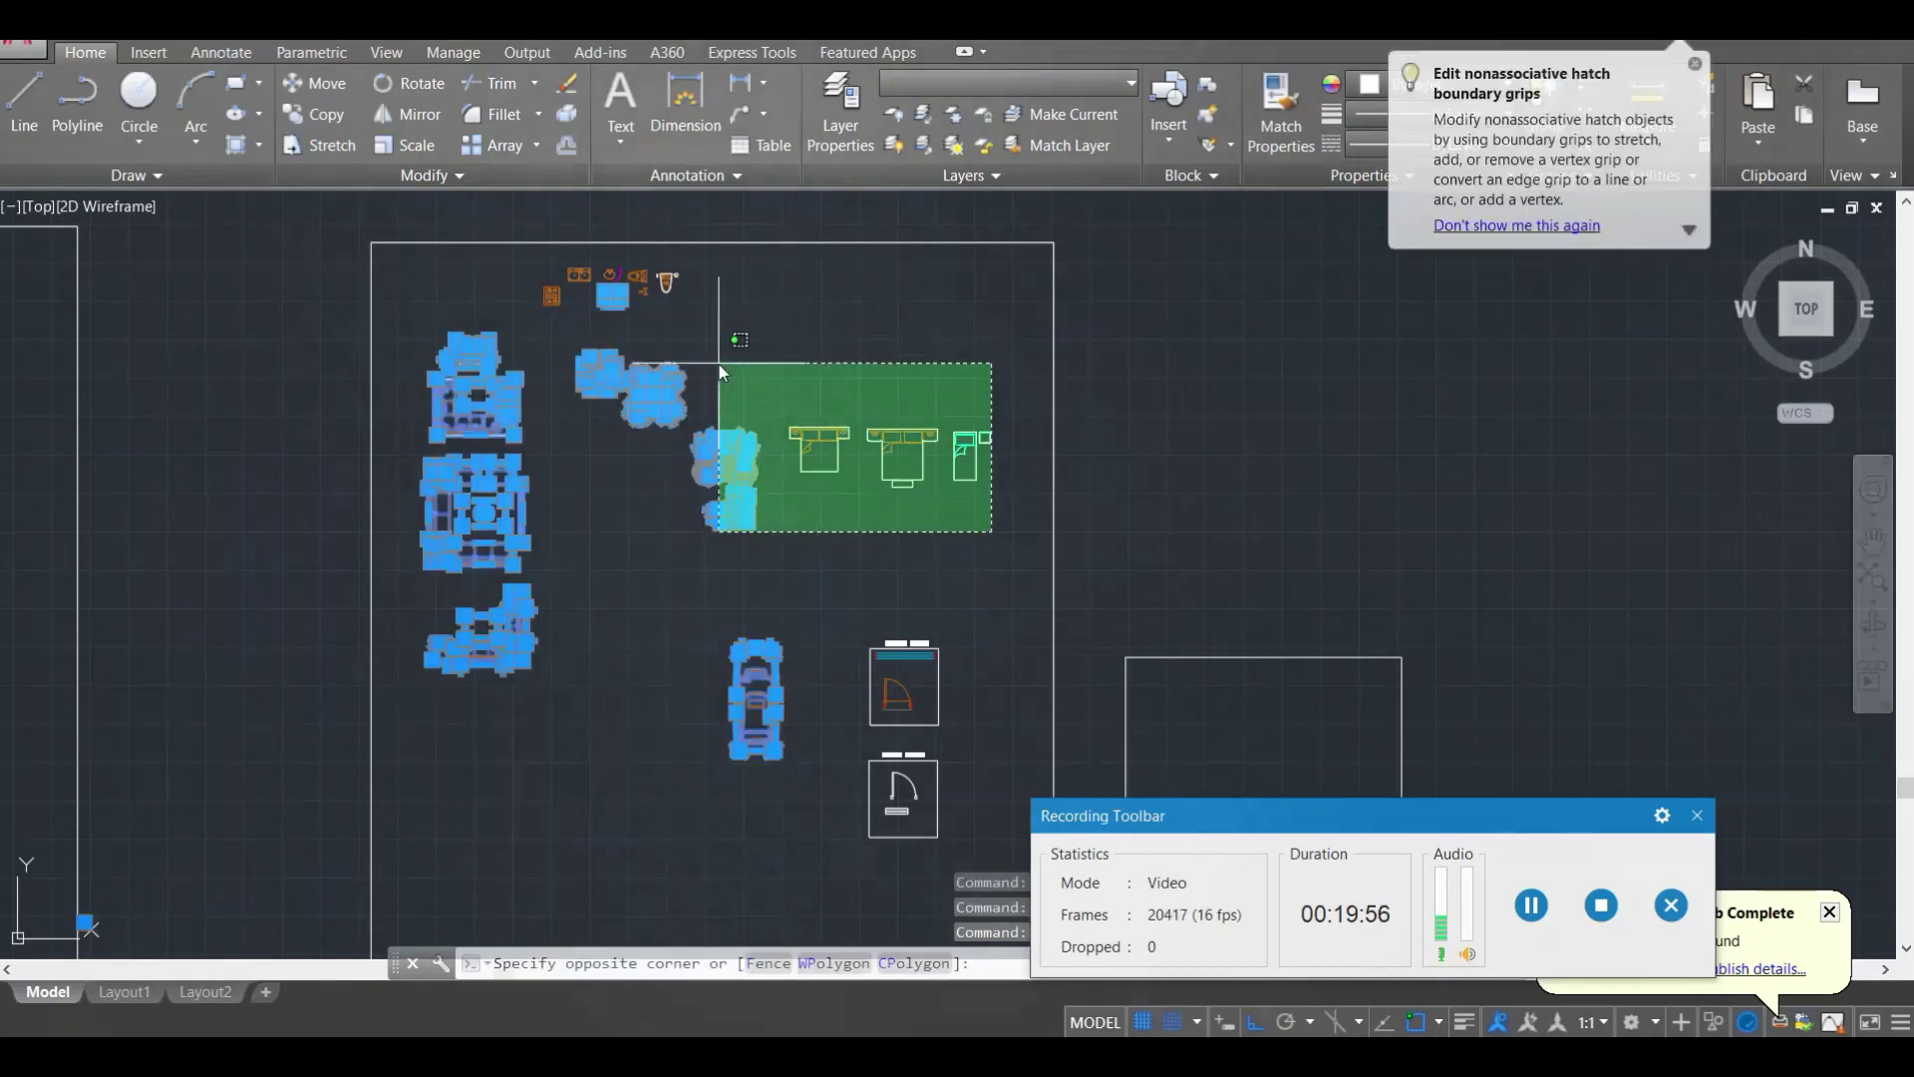
{"action": "left_click", "coordinate": [713, 361]}
{"action": "middle_click_drag", "start_coordinate": [730, 301], "coordinate": [764, 398]}
{"action": "left_click", "coordinate": [781, 429]}
{"action": "left_click", "coordinate": [575, 378]}
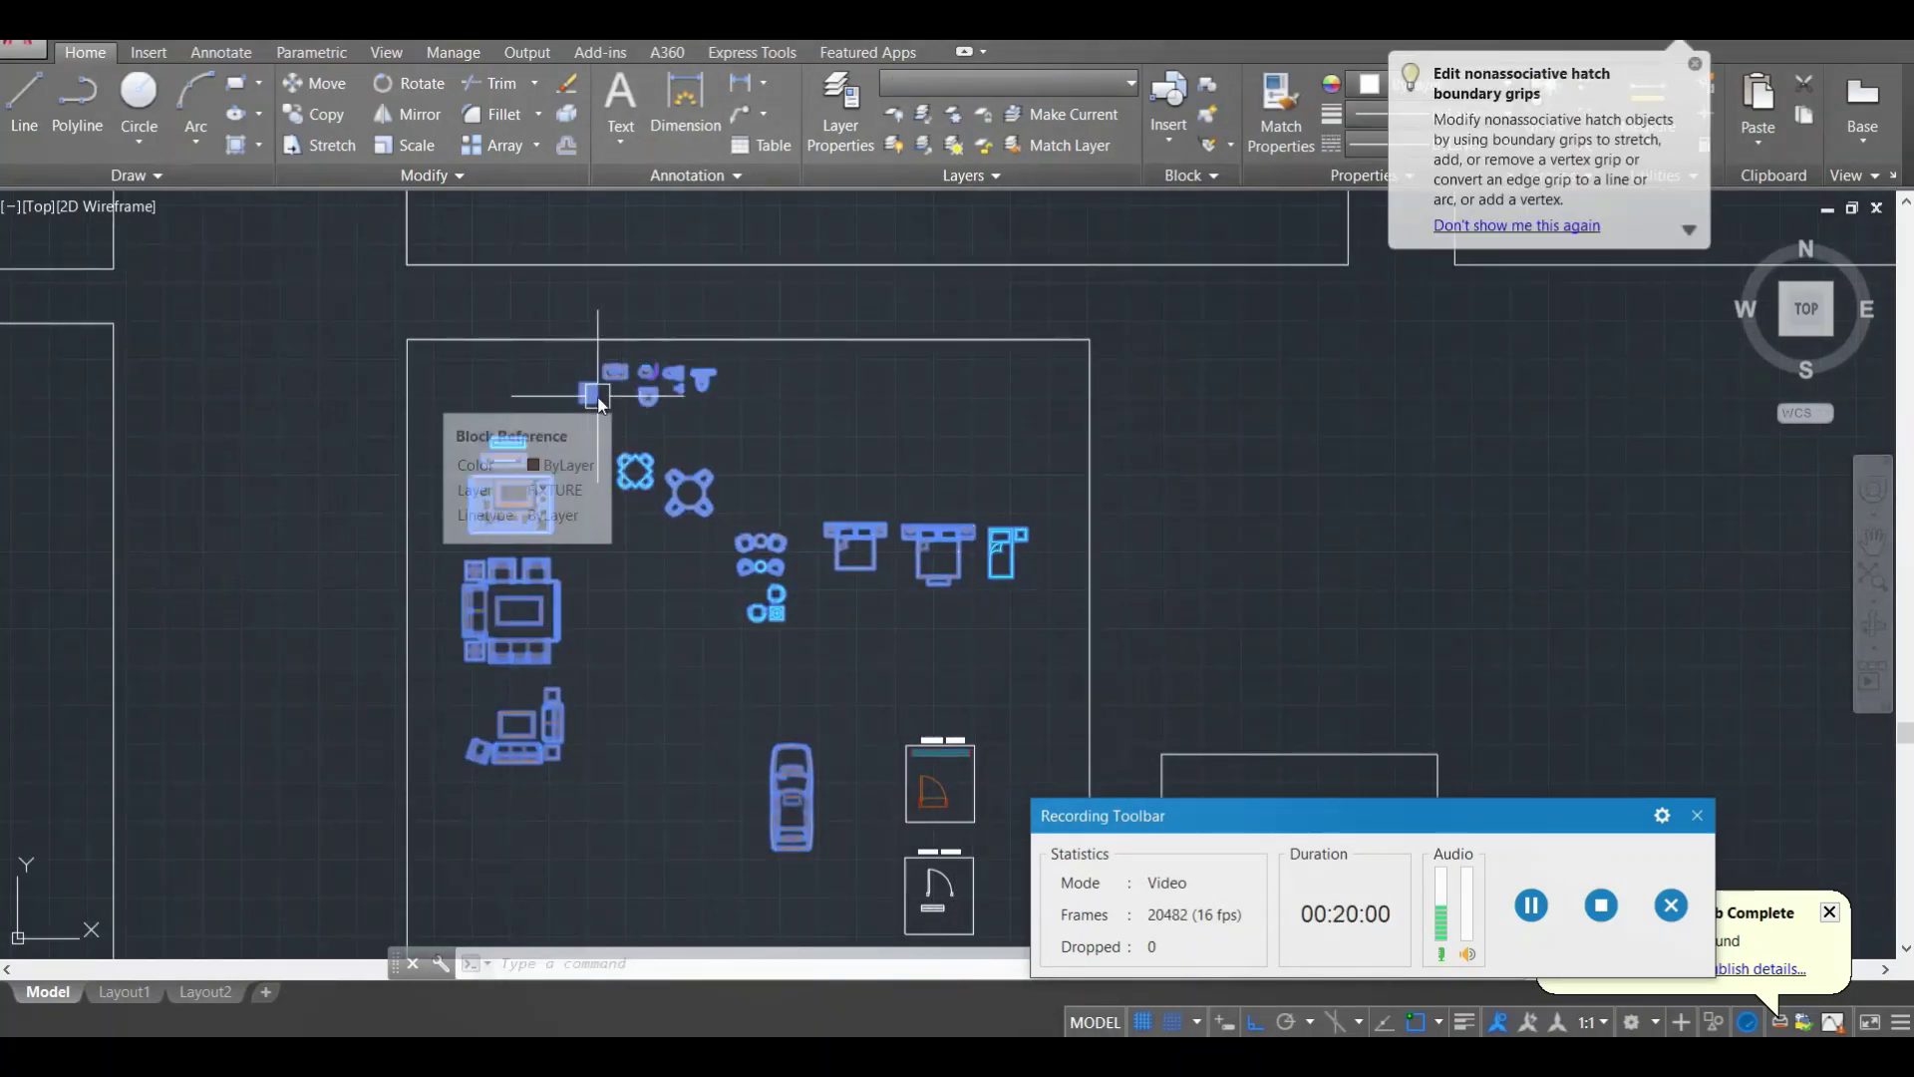
Step: Return to floor plan.dwg and paste the copied furniture, fixture and car blocks in the empty area above and left of the plan
{"action": "mouse_move", "coordinate": [737, 997]}
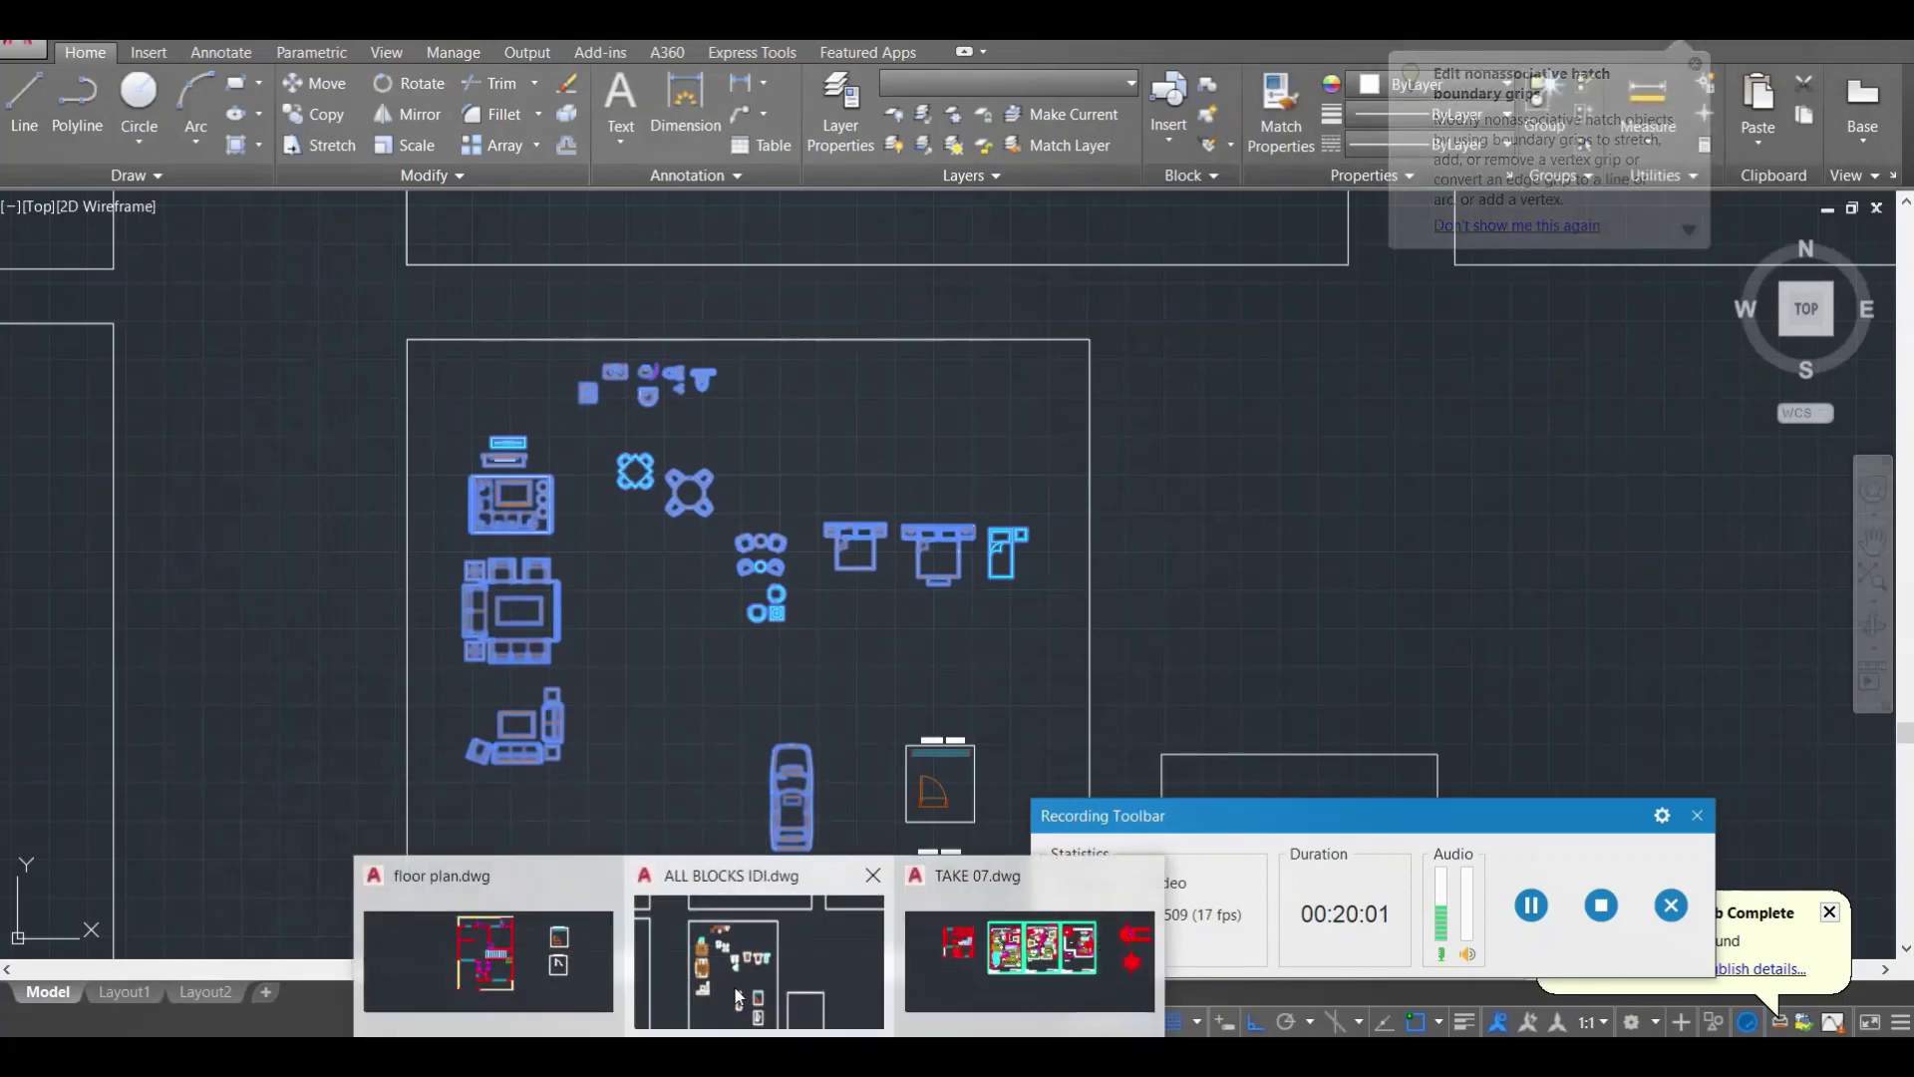
{"action": "left_click", "coordinate": [583, 955]}
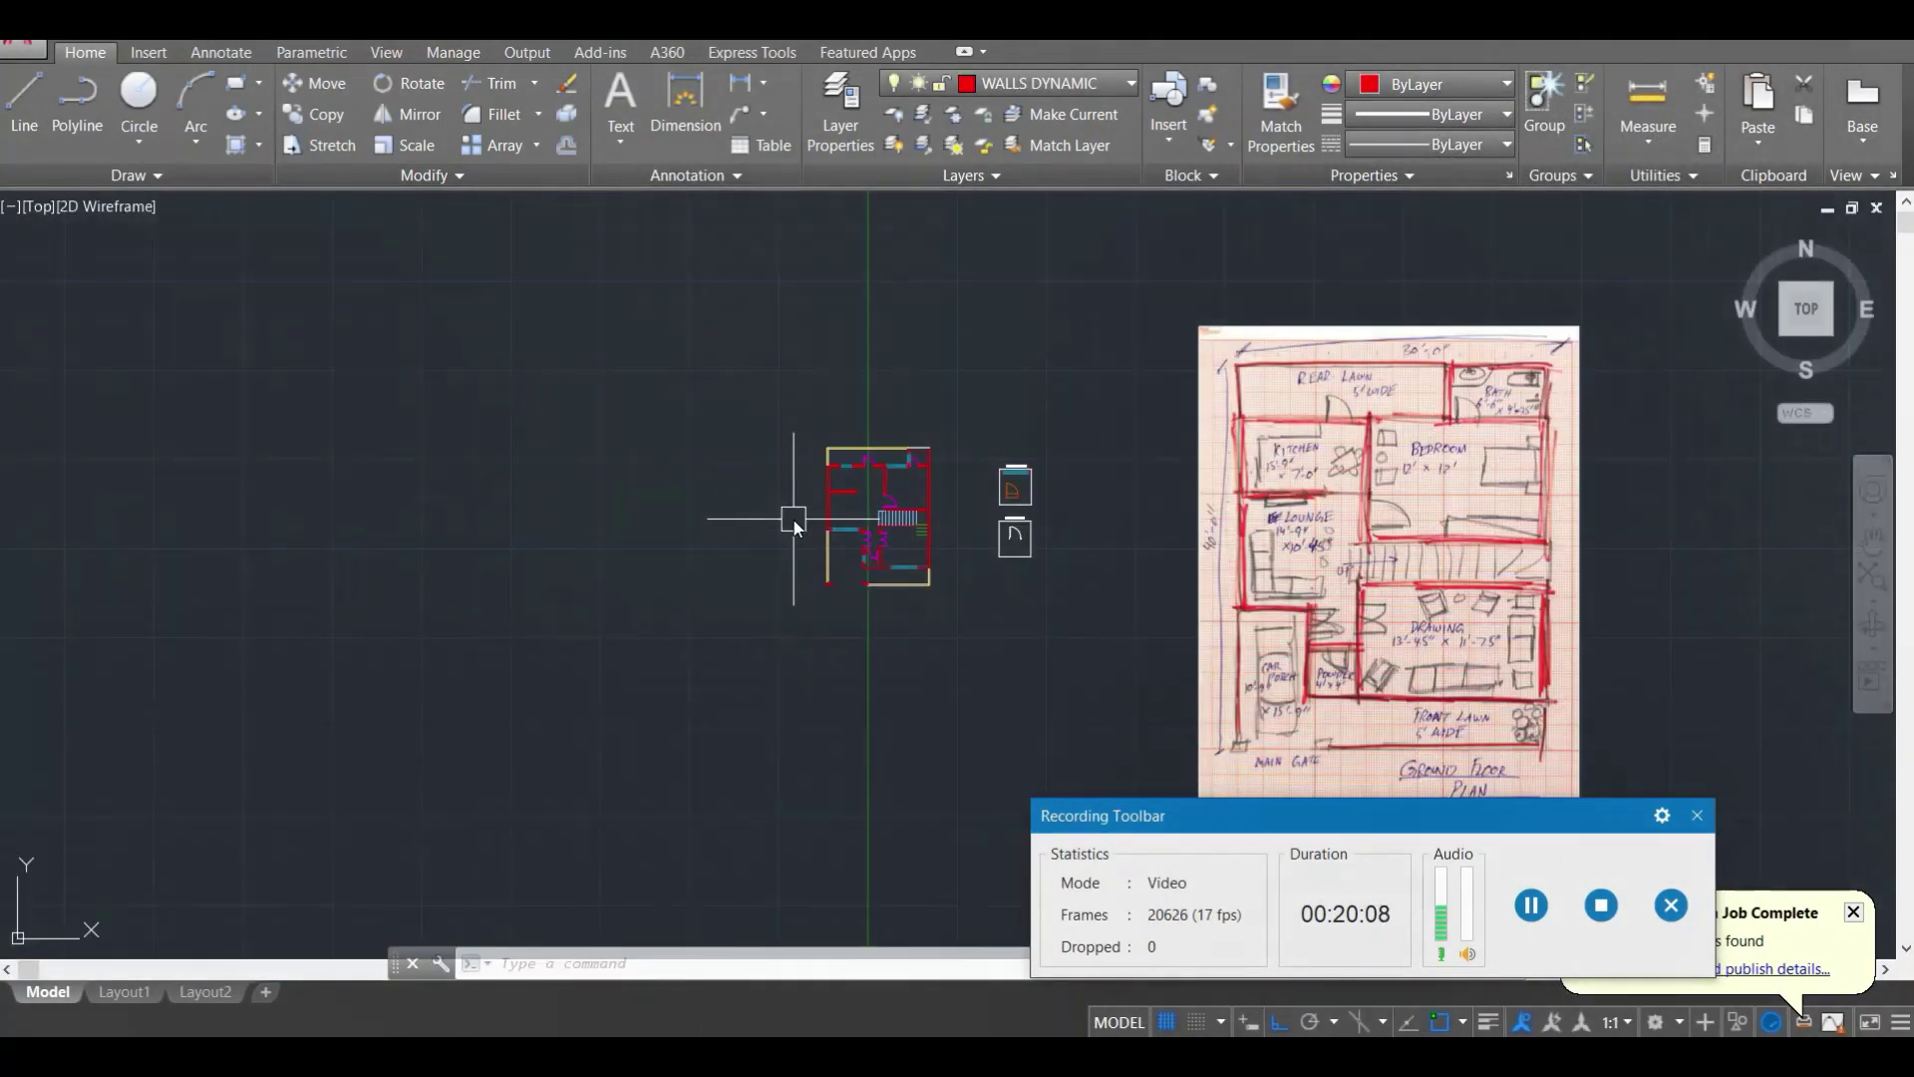
{"action": "key", "text": "ctrl+v"}
{"action": "scroll", "coordinate": [499, 611], "scroll_direction": "down", "scroll_amount": 2}
{"action": "left_click", "coordinate": [540, 616]}
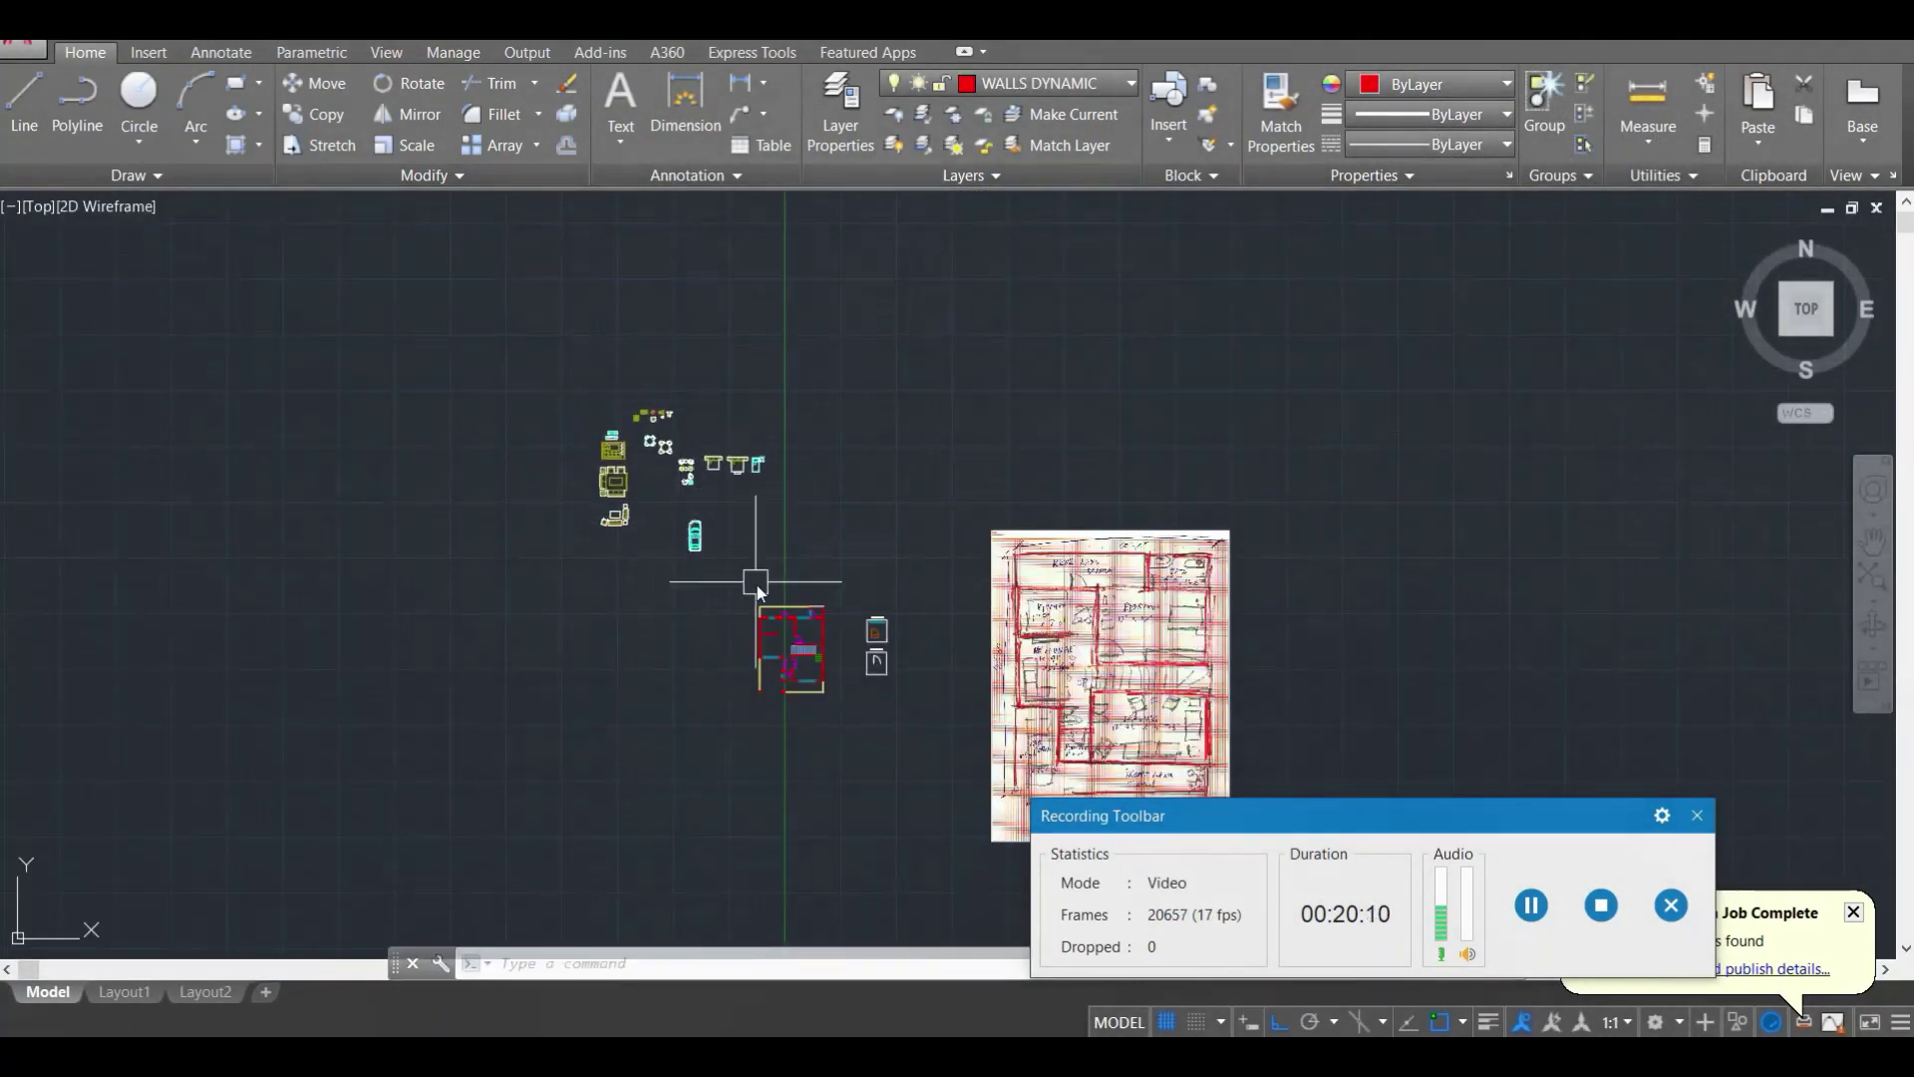
{"action": "scroll", "coordinate": [688, 503], "scroll_direction": "up", "scroll_amount": 4}
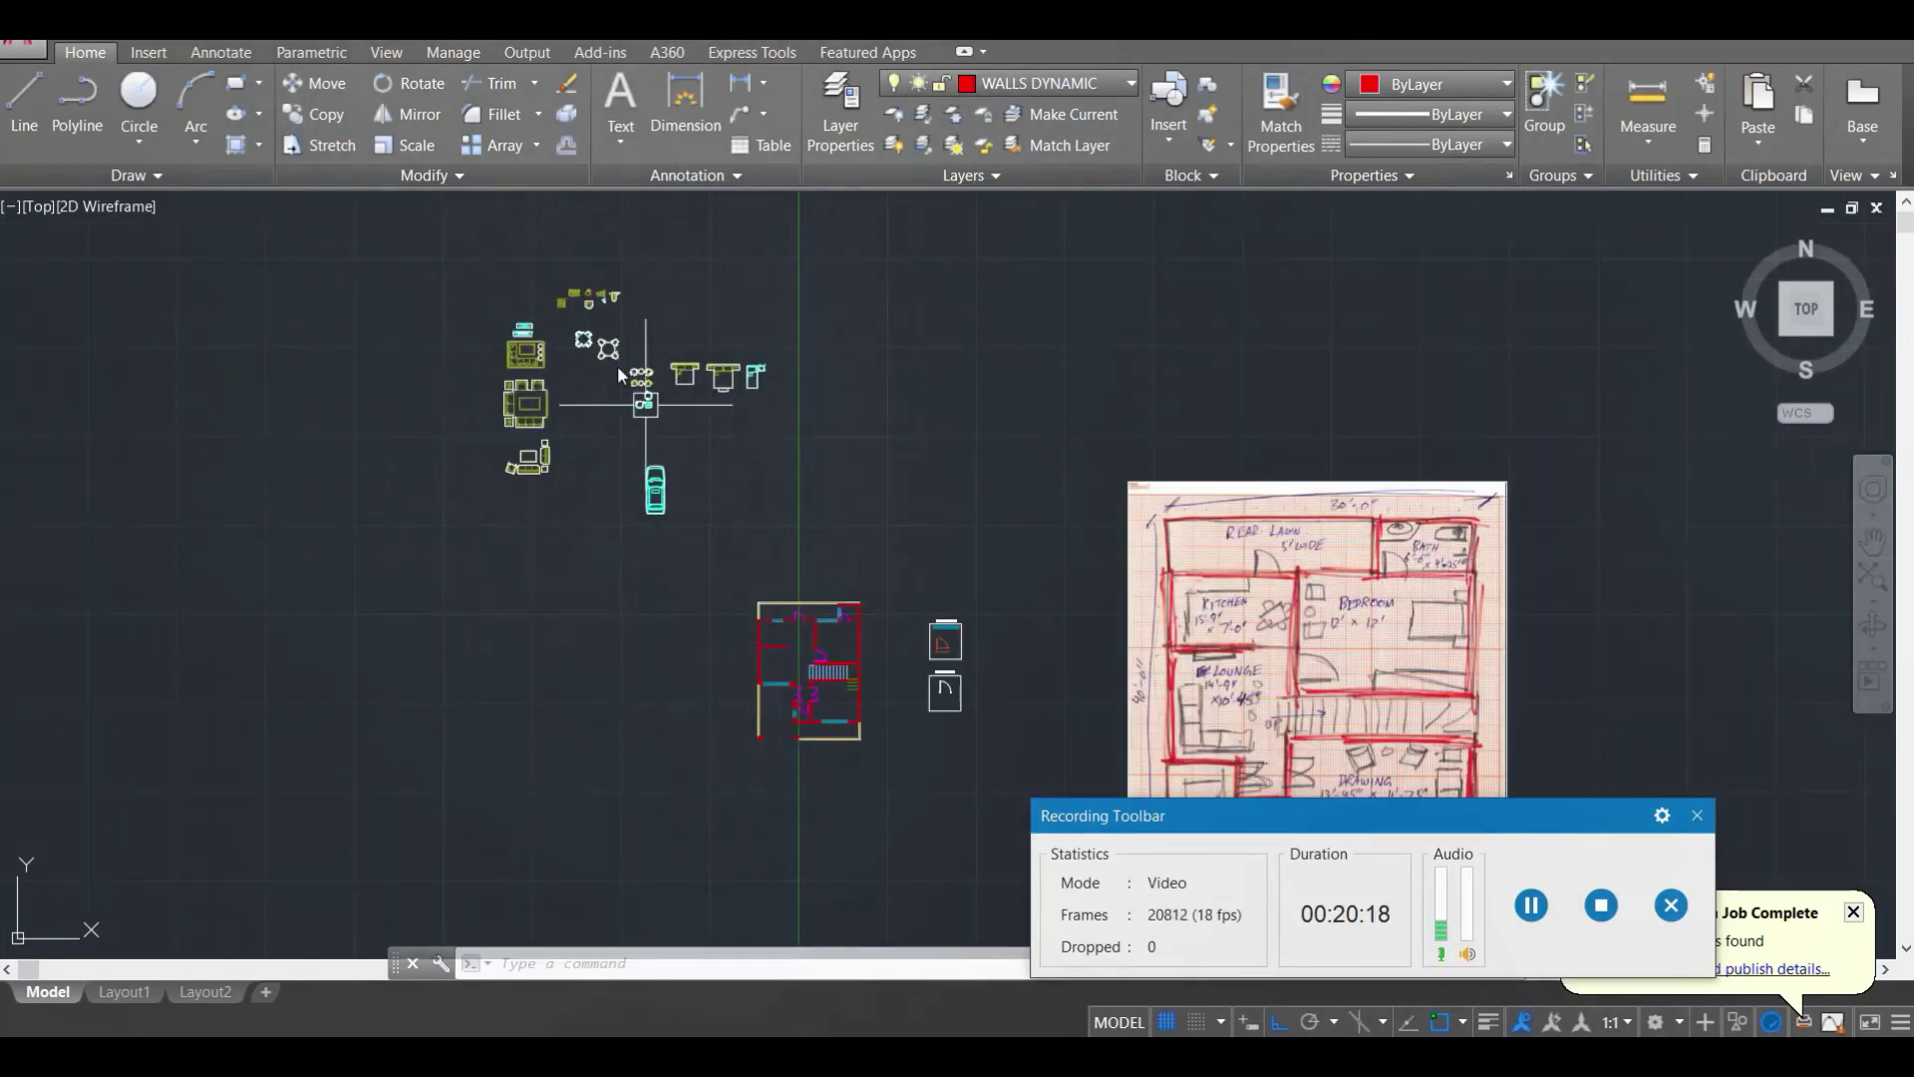
{"action": "scroll", "coordinate": [566, 346], "scroll_direction": "up", "scroll_amount": 2}
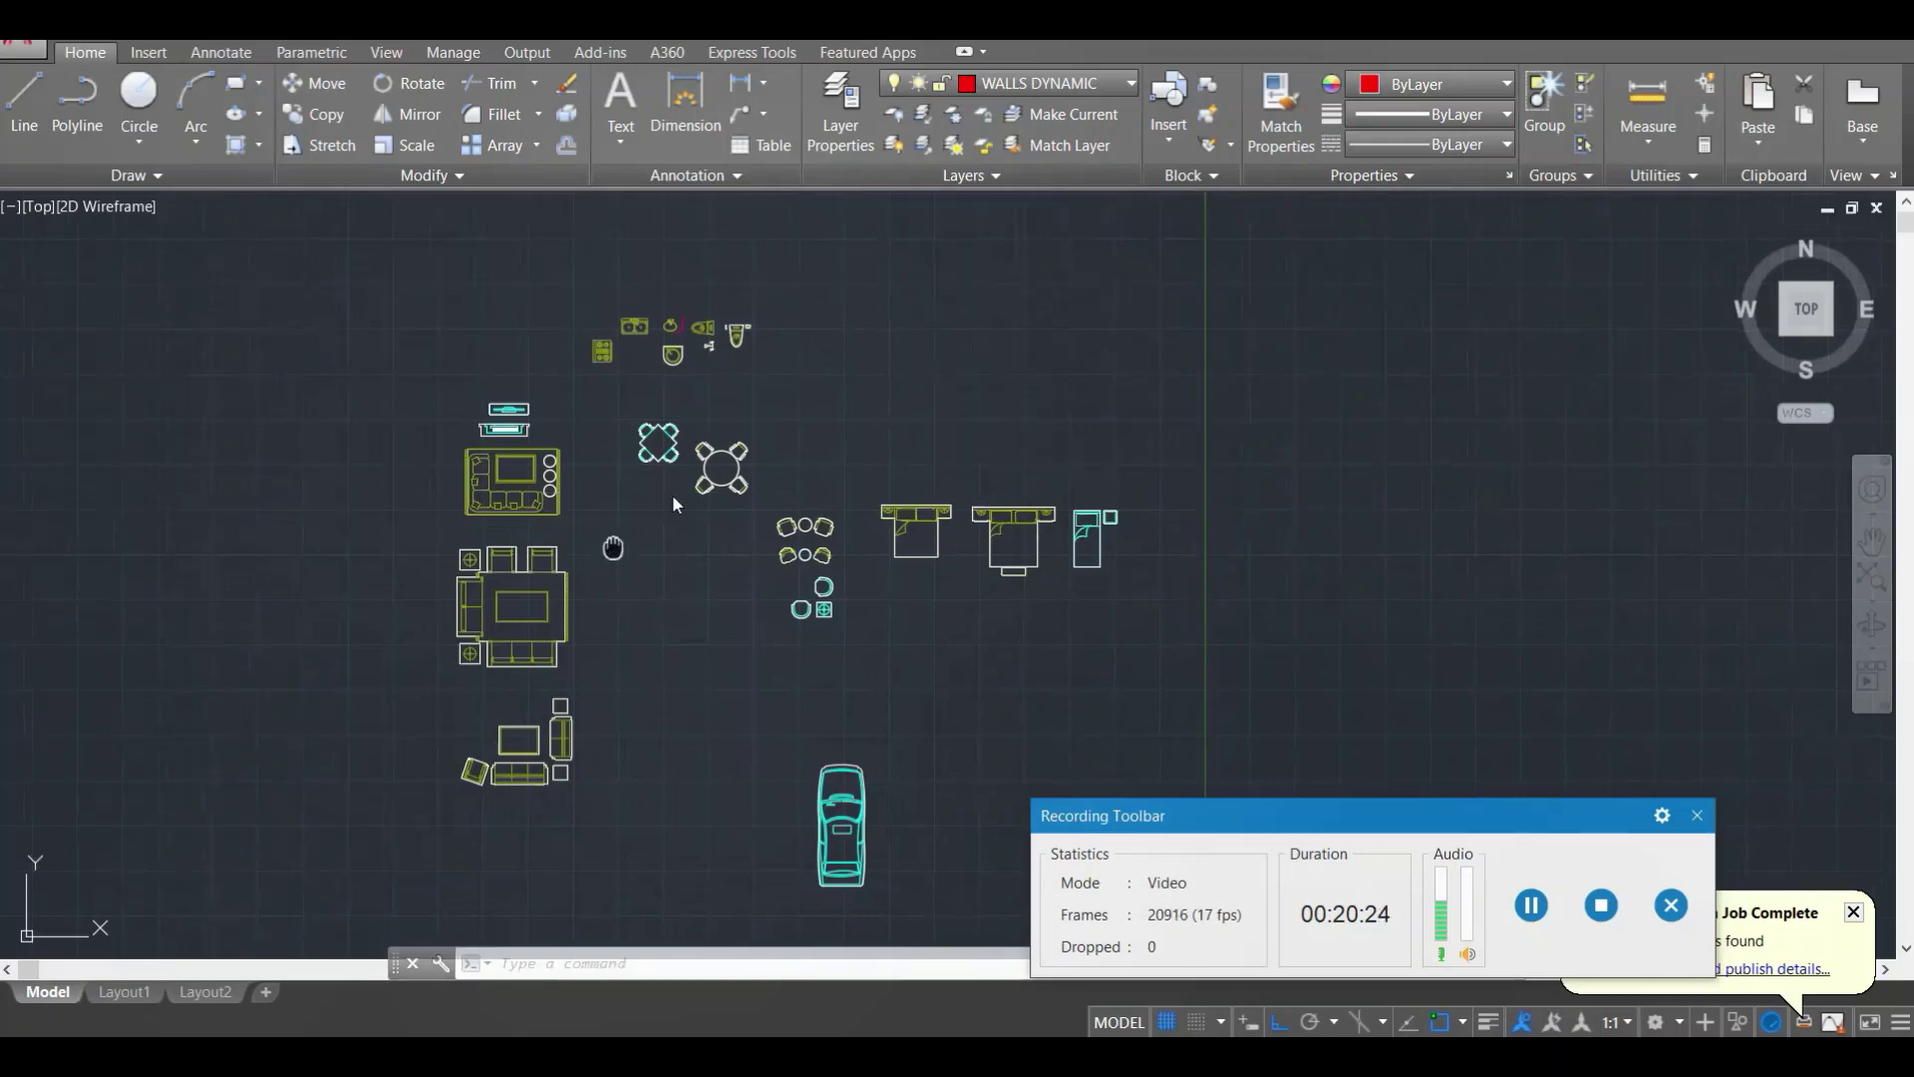
{"action": "mouse_move", "coordinate": [788, 520]}
{"action": "middle_mouse_down"}
{"action": "mouse_move", "coordinate": [873, 409]}
{"action": "mouse_move", "coordinate": [833, 525]}
{"action": "middle_mouse_up"}
{"action": "scroll", "coordinate": [855, 596], "scroll_direction": "up", "scroll_amount": 2}
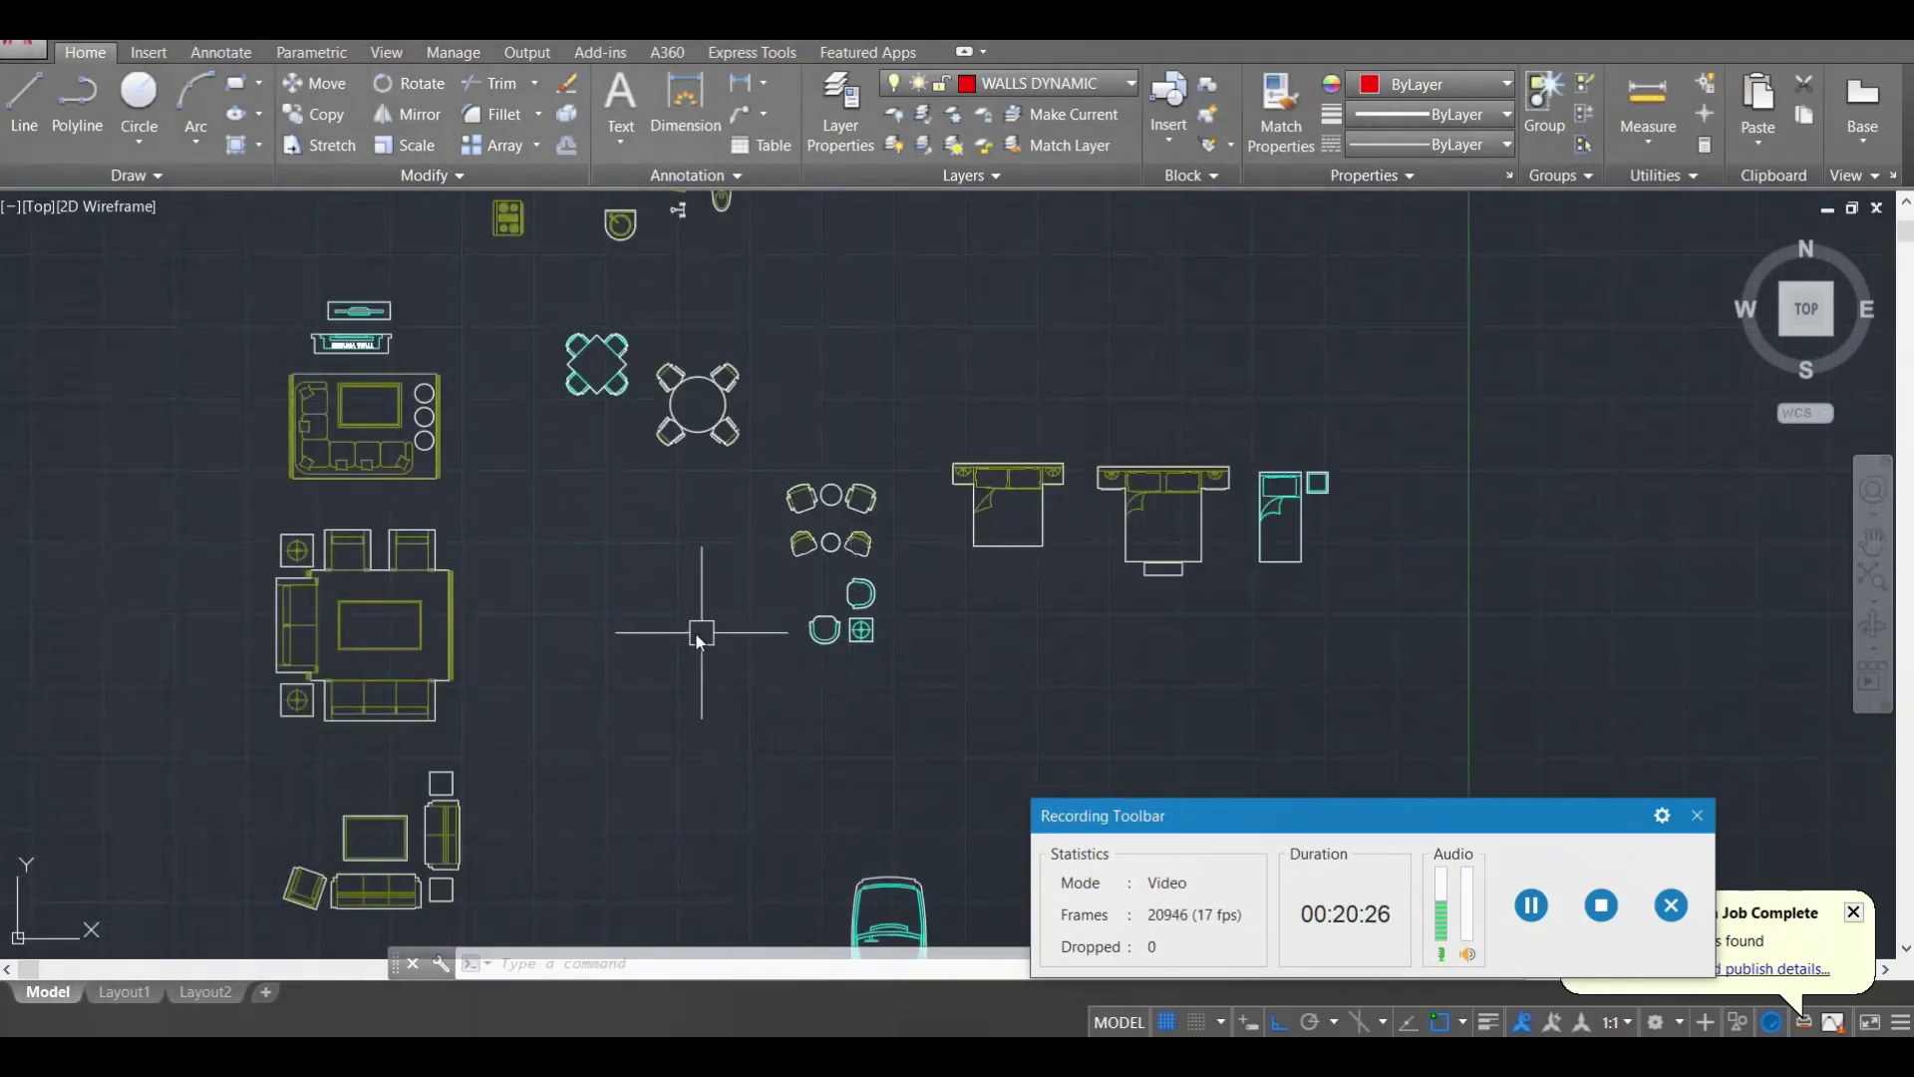
{"action": "scroll", "coordinate": [701, 632], "scroll_direction": "down", "scroll_amount": 1}
{"action": "middle_click_drag", "start_coordinate": [701, 632], "coordinate": [786, 498]}
{"action": "scroll", "coordinate": [652, 660], "scroll_direction": "up", "scroll_amount": 1}
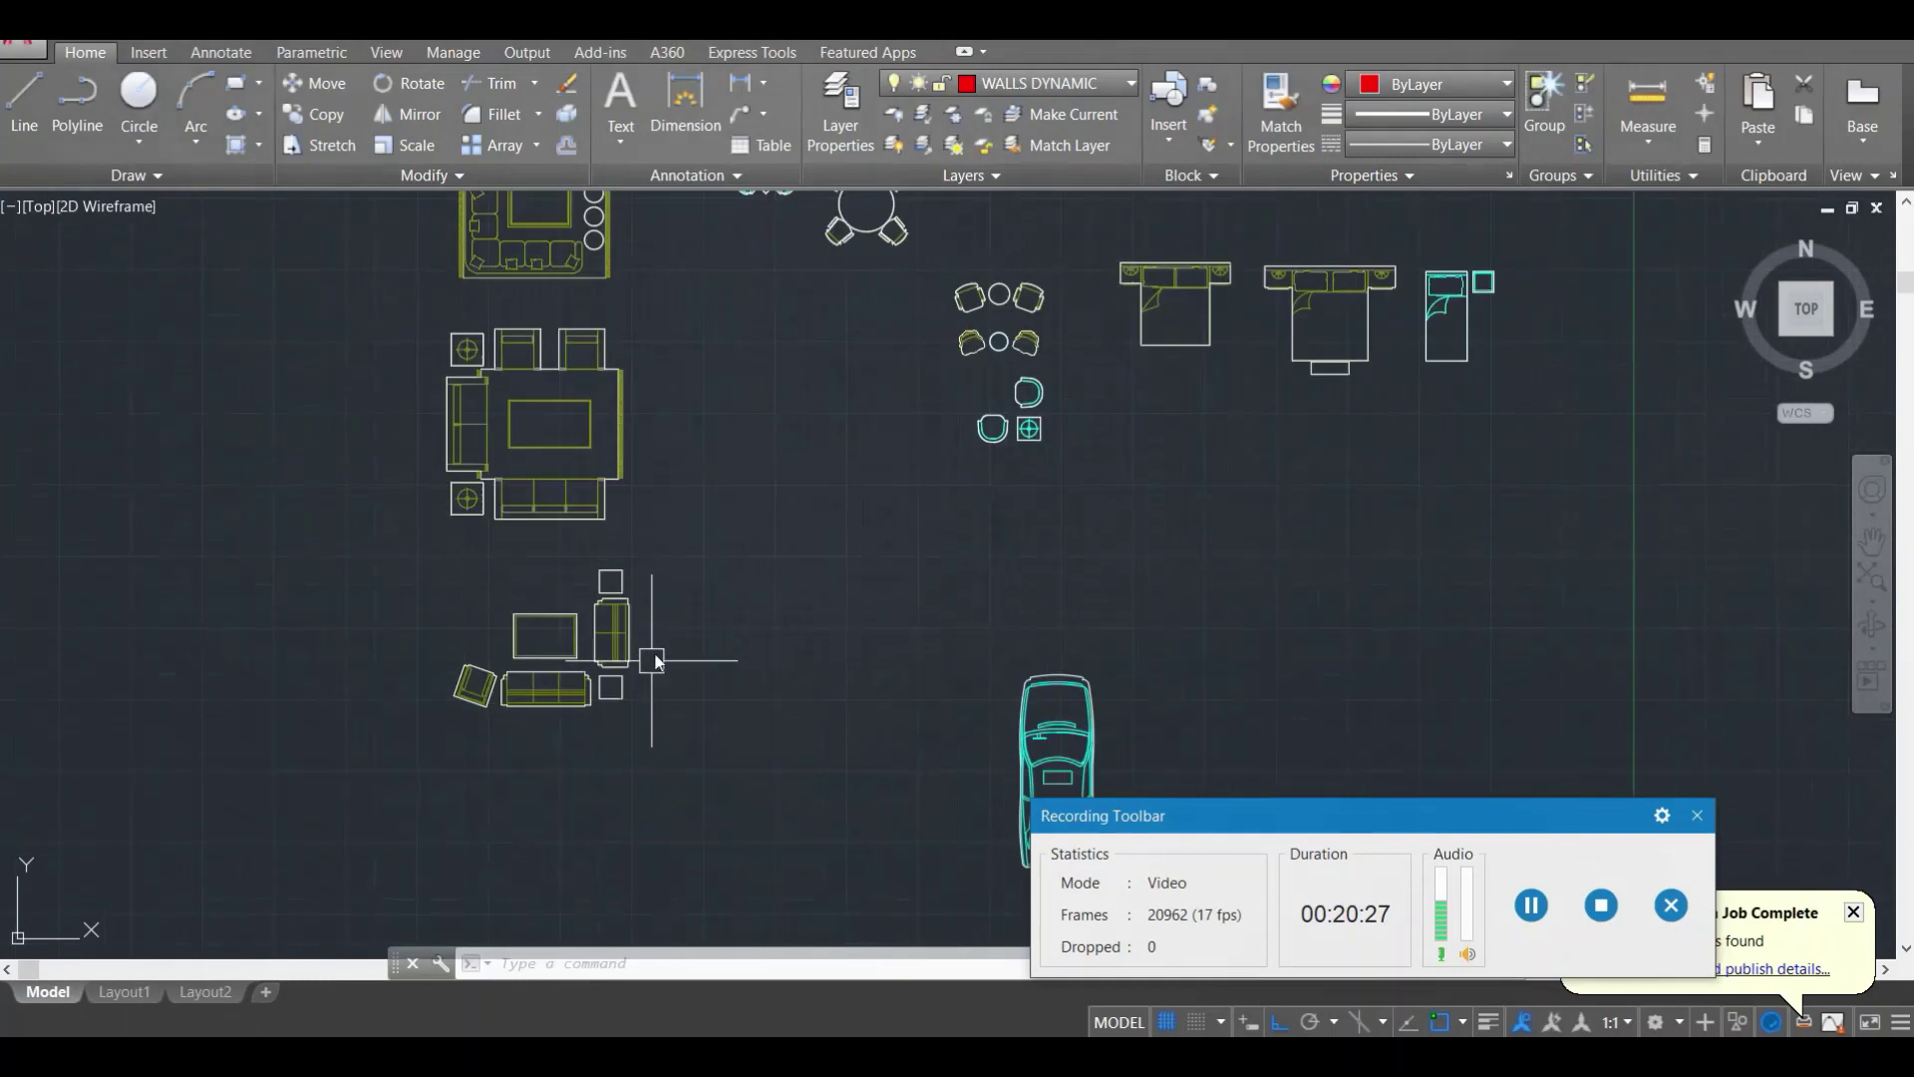
{"action": "left_click", "coordinate": [671, 739]}
{"action": "left_click", "coordinate": [385, 547]}
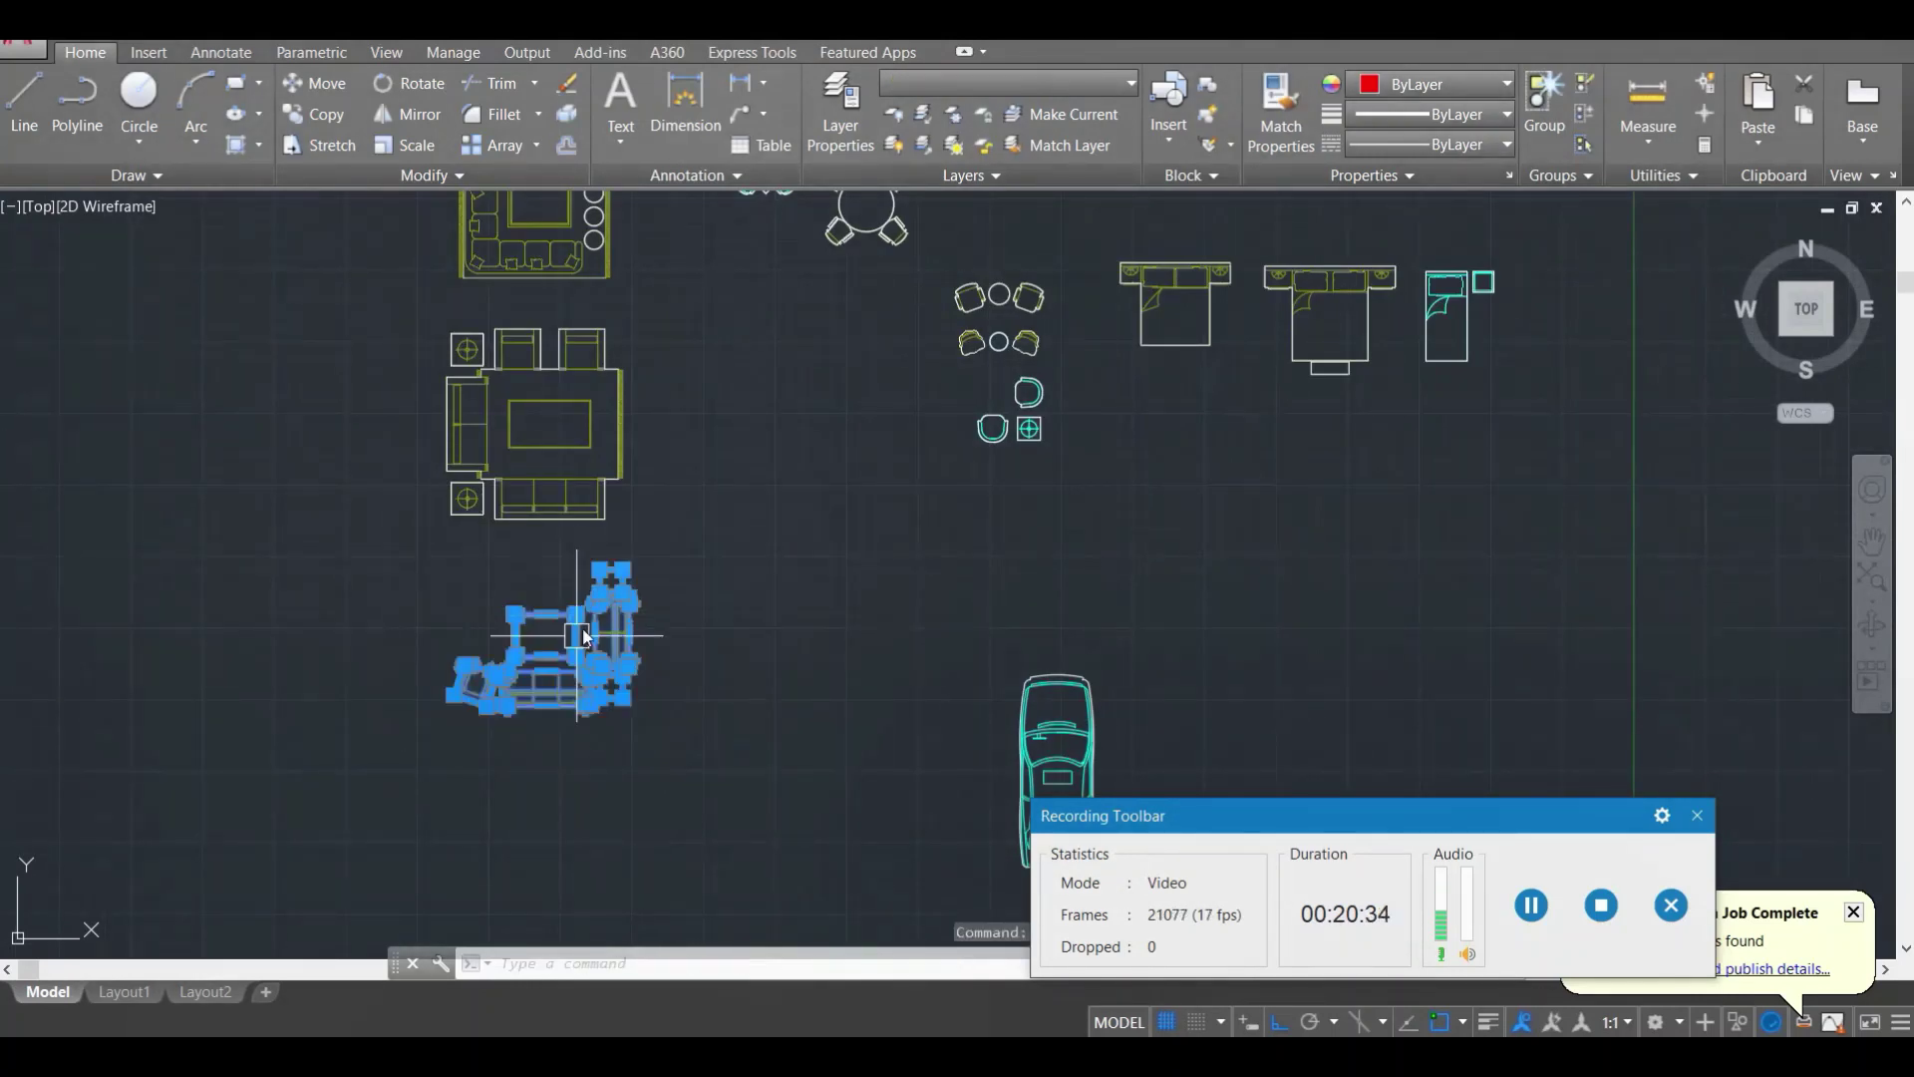
{"action": "left_click", "coordinate": [596, 633]}
{"action": "scroll", "coordinate": [634, 716], "scroll_direction": "up", "scroll_amount": 2}
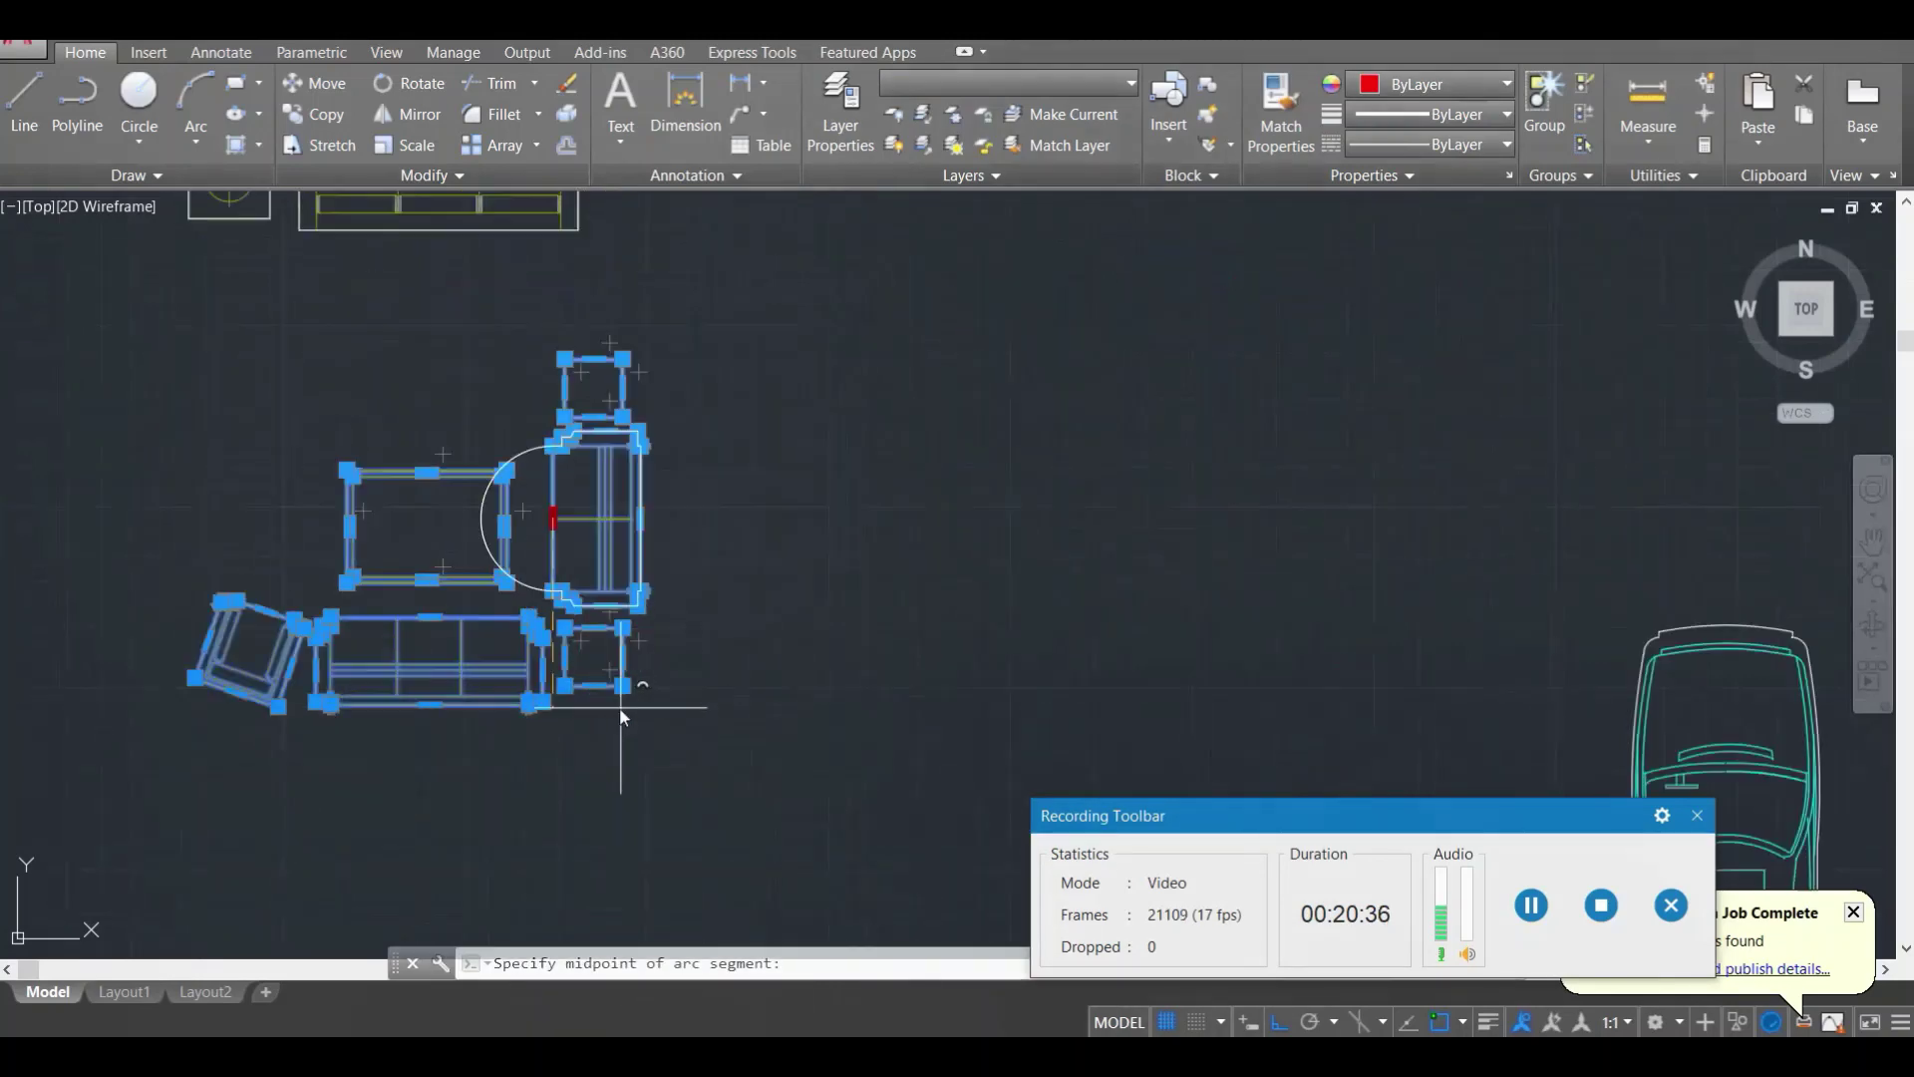
{"action": "key", "text": "Escape"}
Step: Copy the sofa set with its armchair, coffee table and side tables into the drawing room, with the long sofa along the window wall
{"action": "left_click", "coordinate": [723, 776]}
{"action": "left_click", "coordinate": [139, 339]}
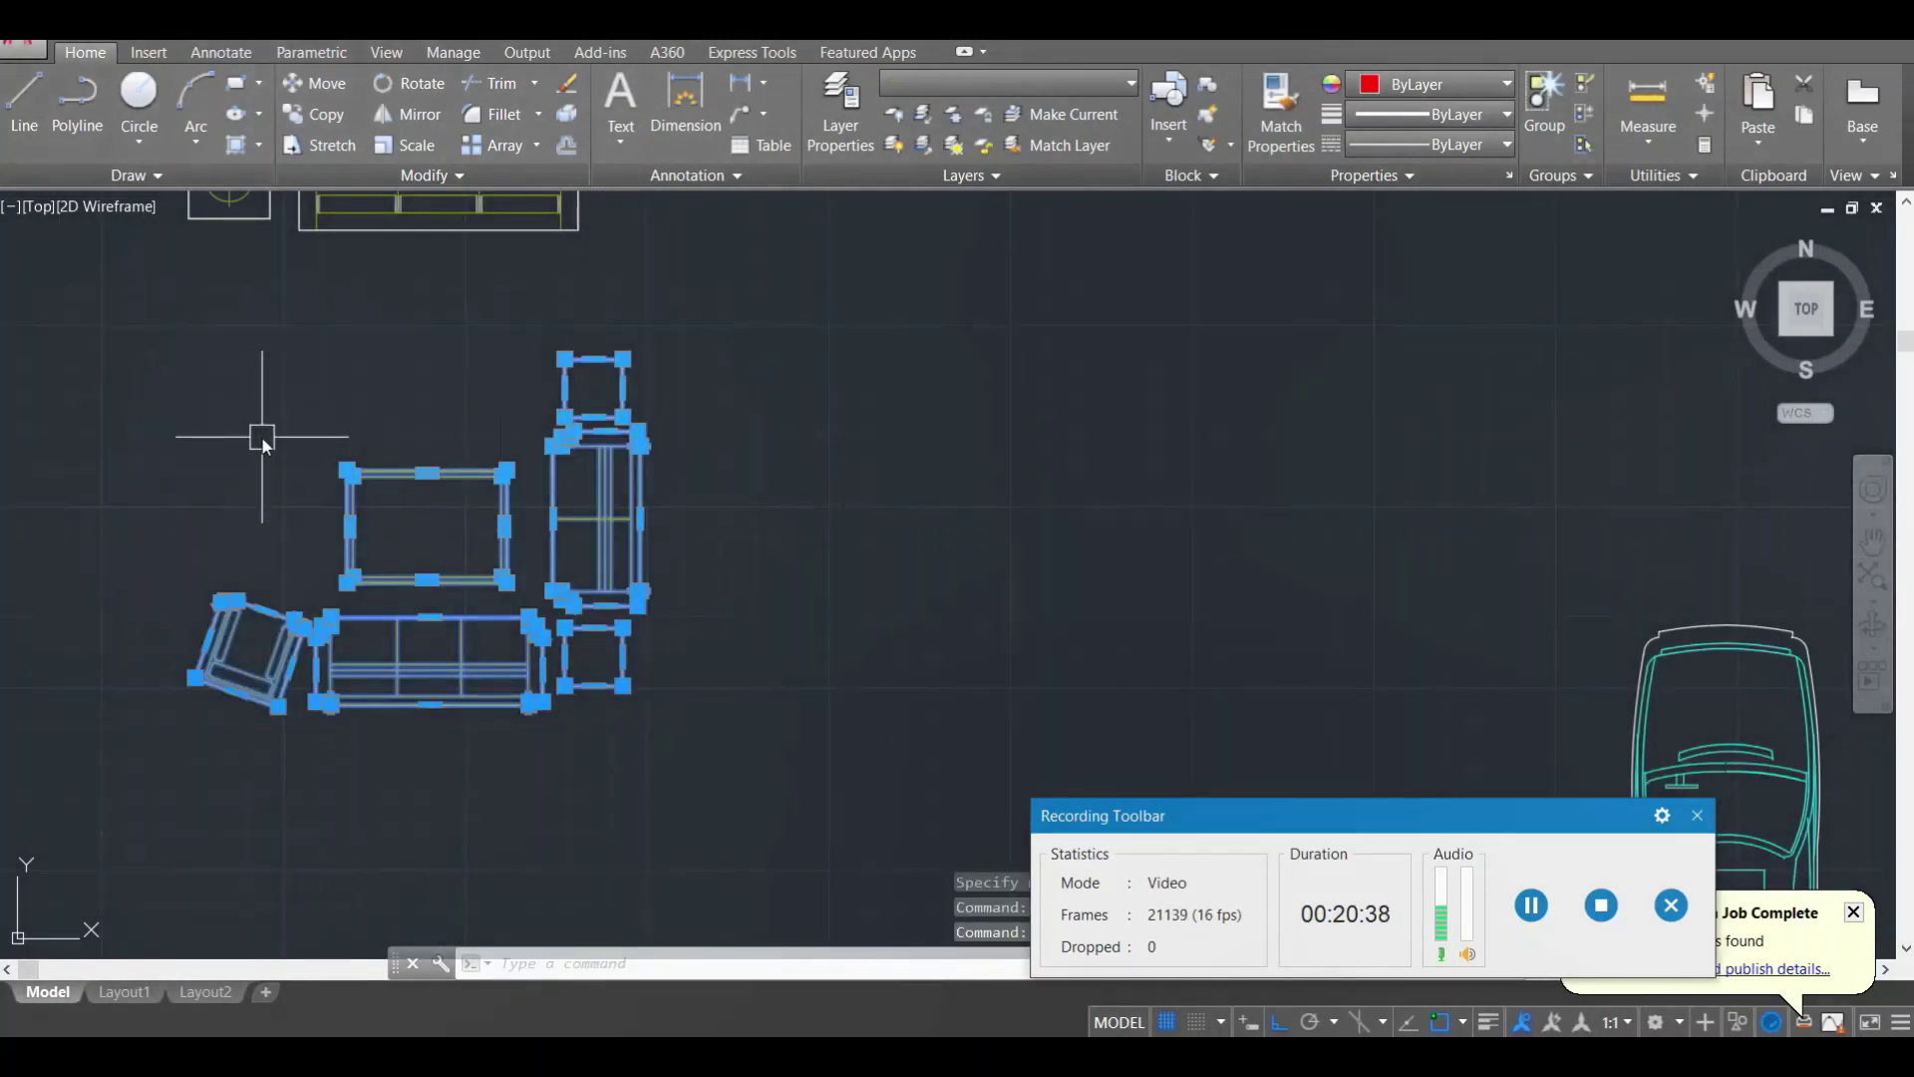
{"action": "type", "text": "co"}
{"action": "key", "text": "Return"}
{"action": "left_click", "coordinate": [594, 715]}
{"action": "scroll", "coordinate": [559, 712], "scroll_direction": "down", "scroll_amount": 6}
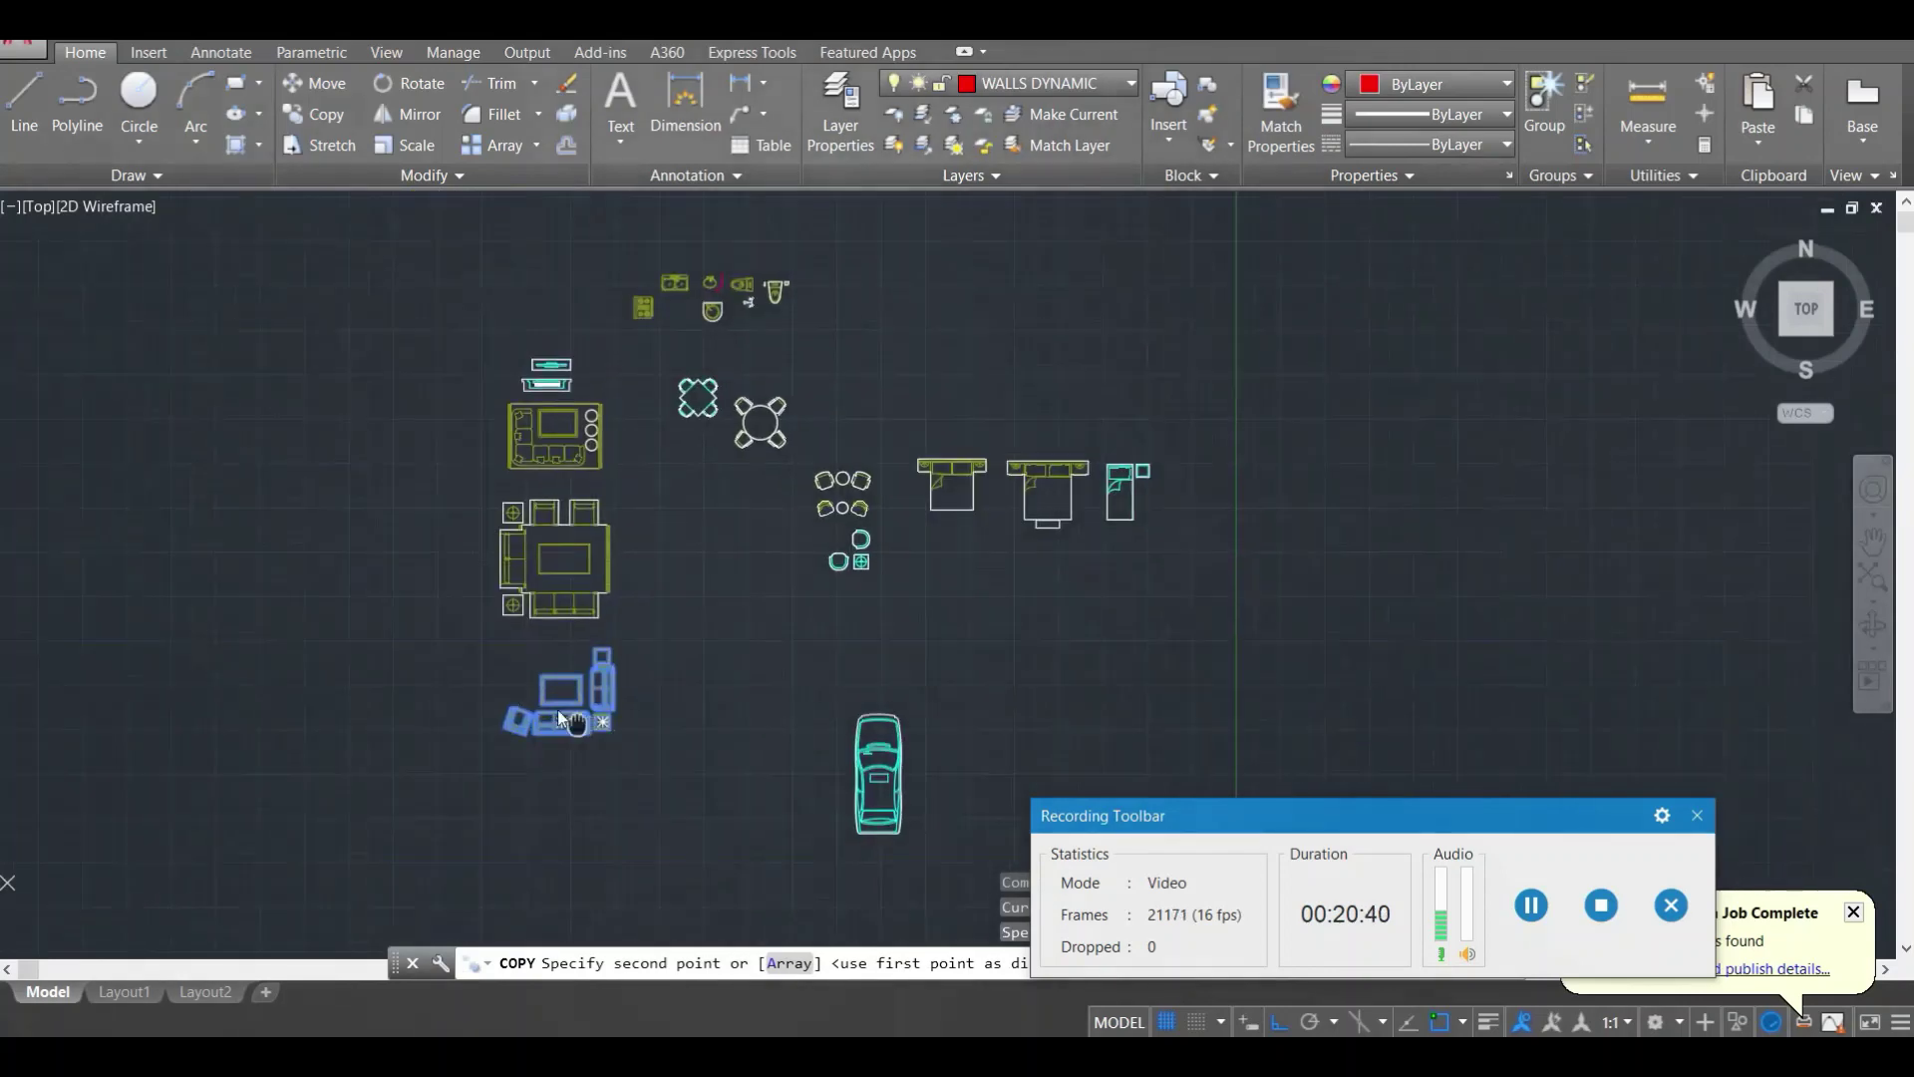
{"action": "middle_click_drag", "start_coordinate": [793, 769], "coordinate": [410, 323]}
{"action": "scroll", "coordinate": [615, 509], "scroll_direction": "up", "scroll_amount": 5}
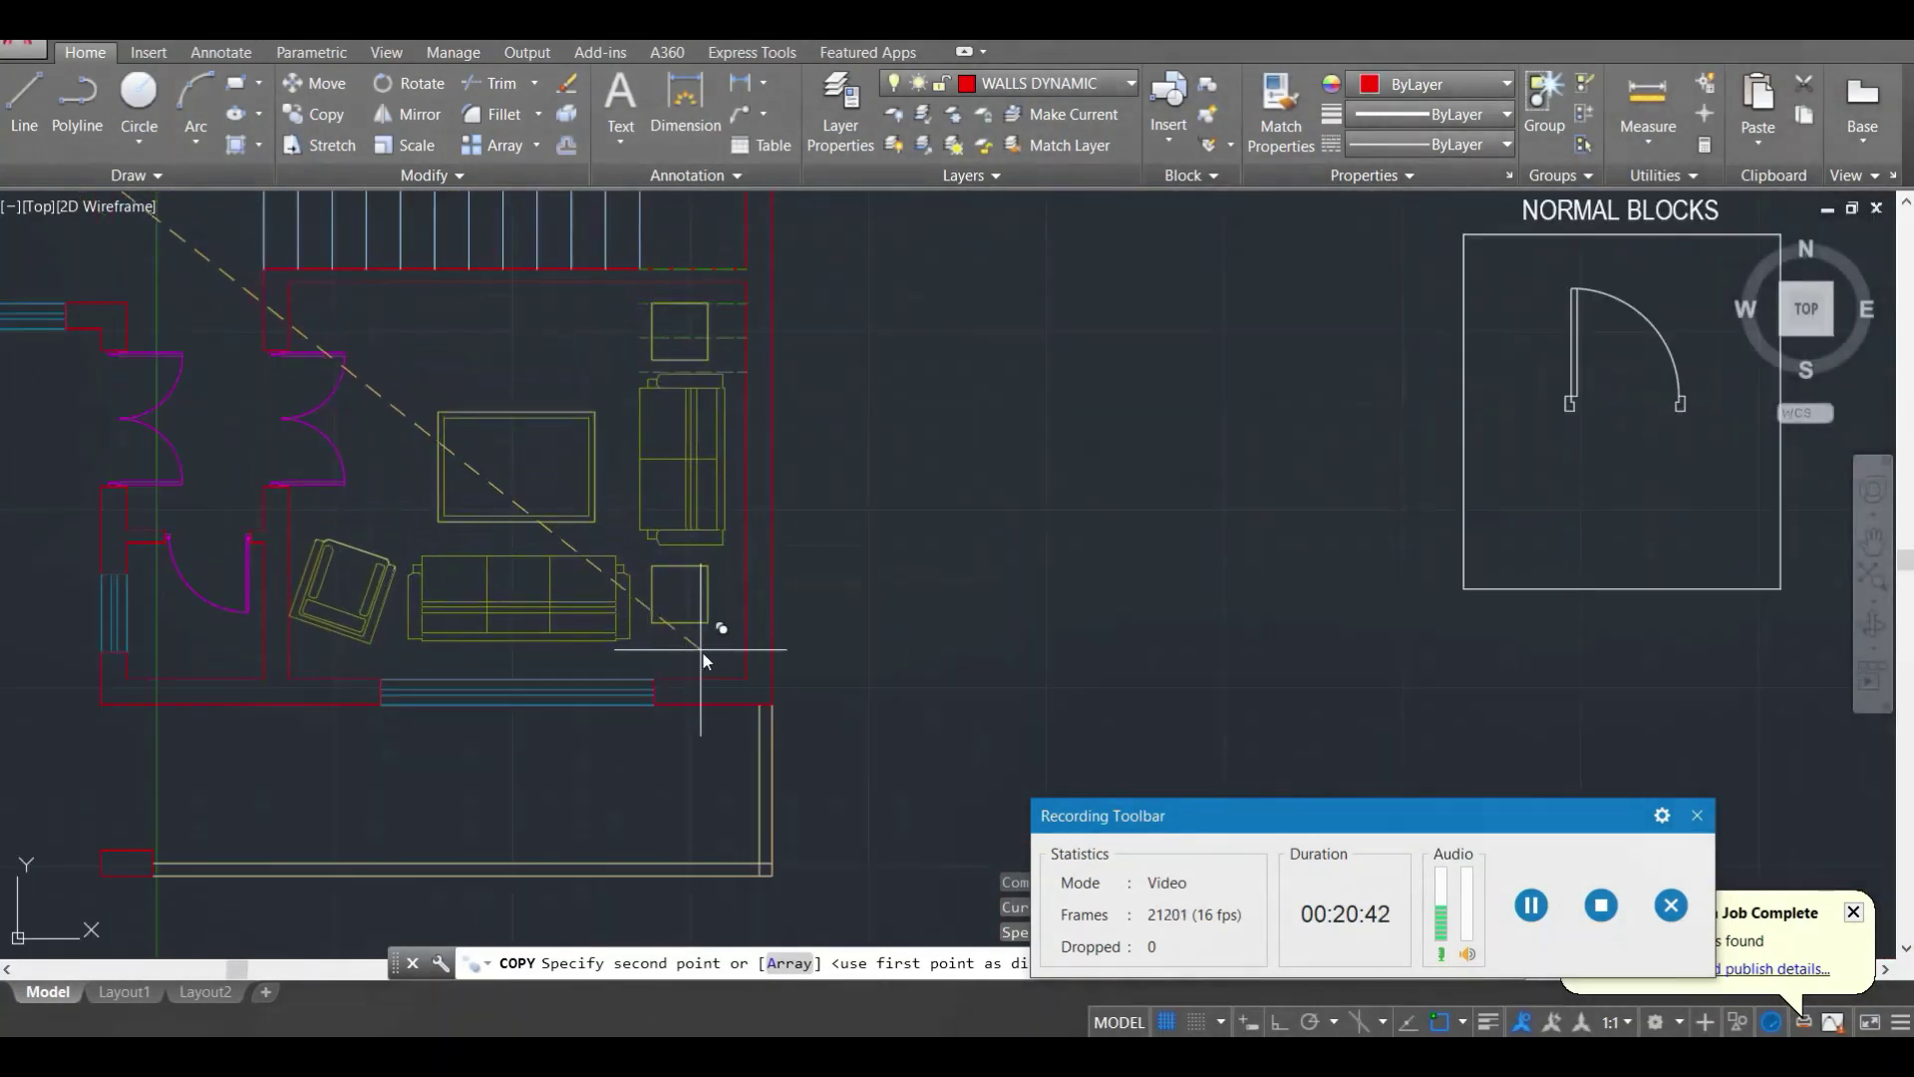
{"action": "left_click", "coordinate": [722, 670]}
{"action": "key", "text": "Return"}
Step: Copy the smaller double bed with its two bedside tables from the furniture samples into the bedroom
{"action": "scroll", "coordinate": [484, 428], "scroll_direction": "down", "scroll_amount": 6}
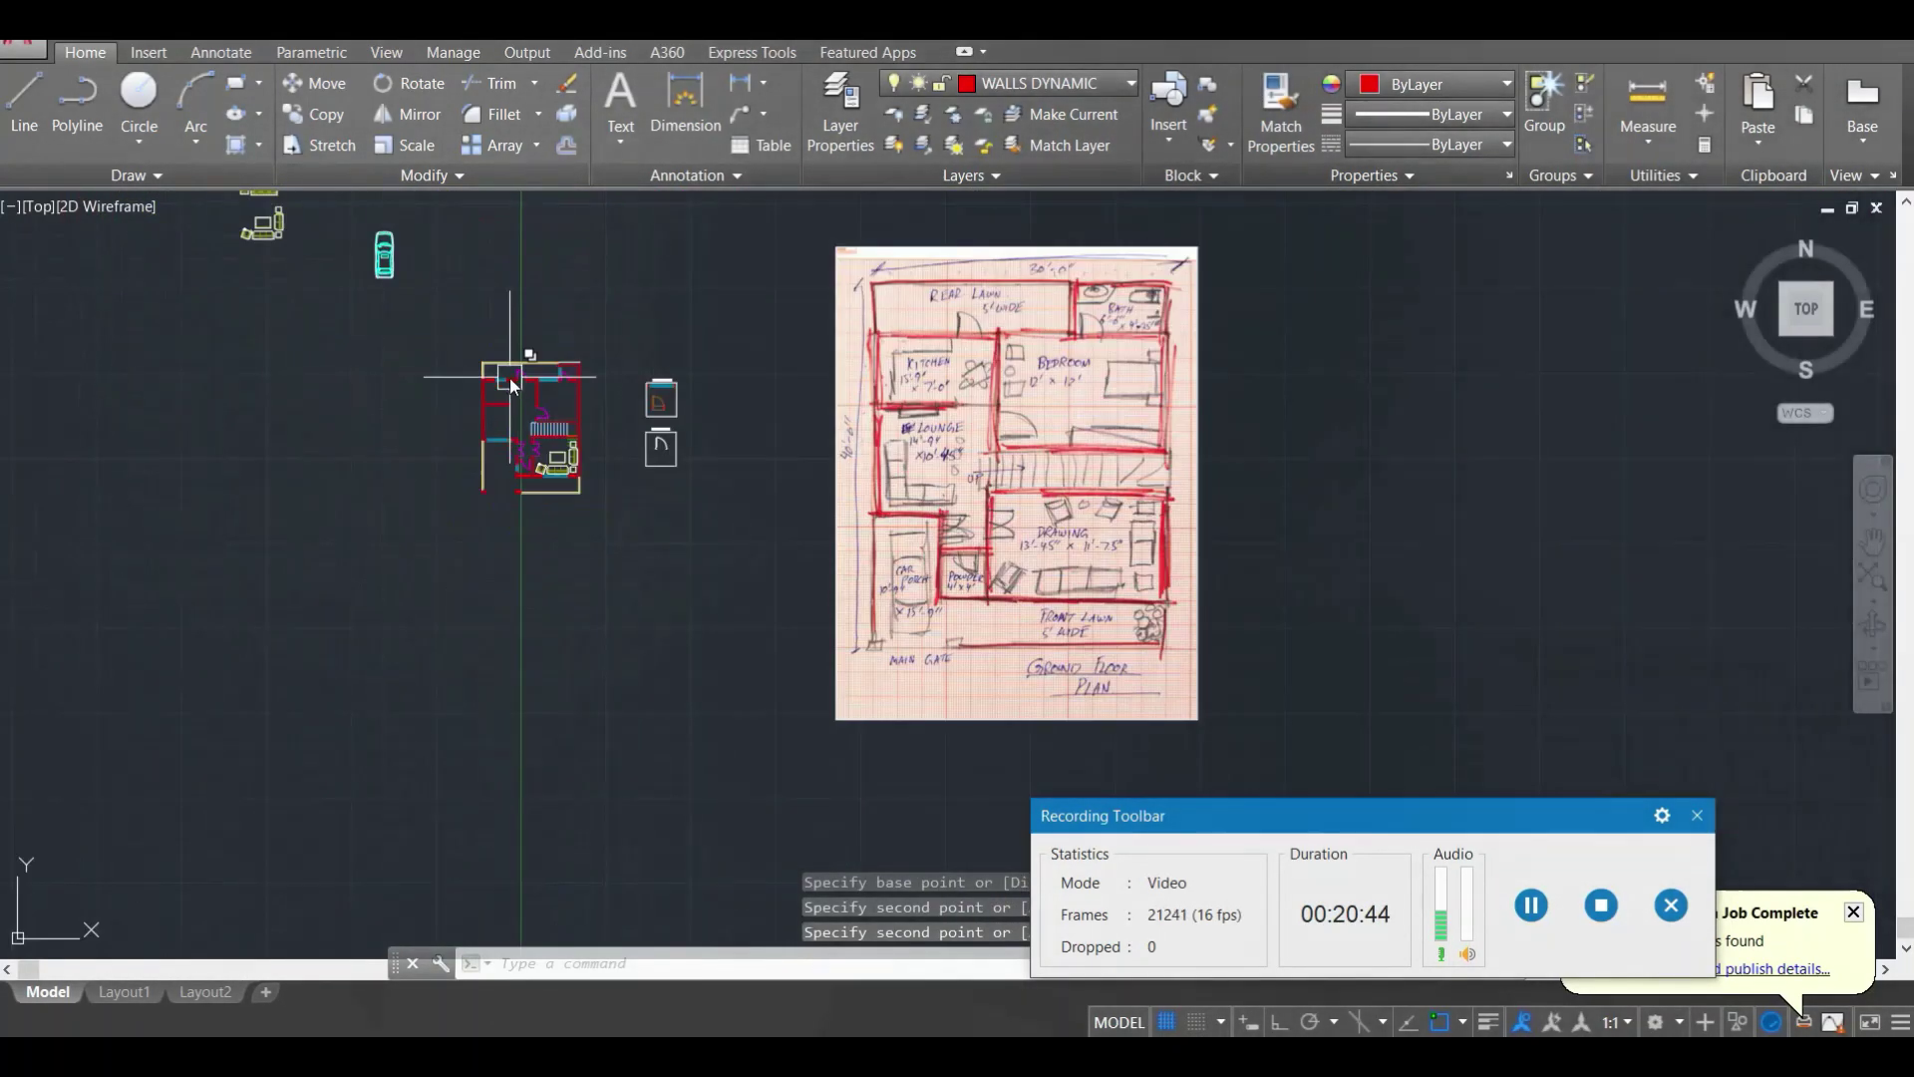
{"action": "middle_click_drag", "start_coordinate": [510, 379], "coordinate": [709, 585]}
{"action": "scroll", "coordinate": [536, 244], "scroll_direction": "up", "scroll_amount": 6}
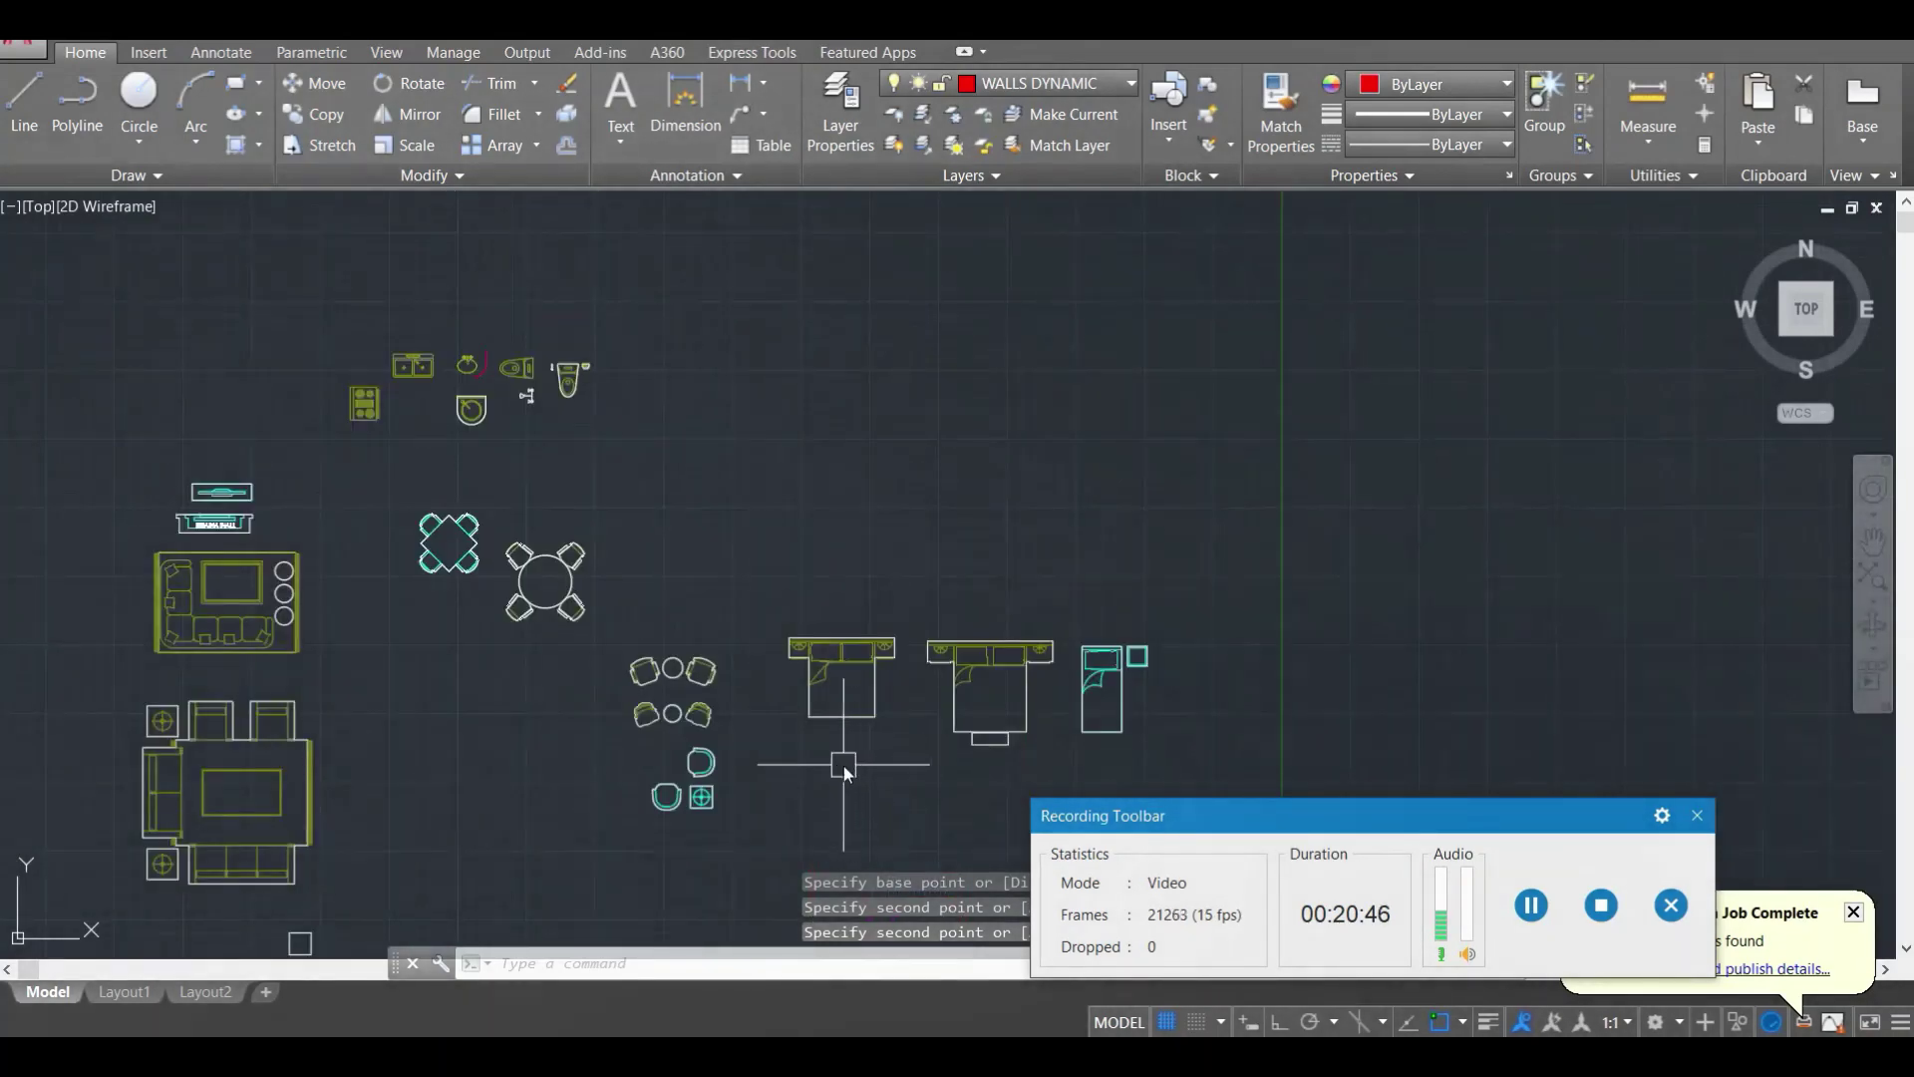
{"action": "left_click", "coordinate": [819, 658]}
{"action": "type", "text": "co"}
{"action": "key", "text": "Return"}
{"action": "left_click", "coordinate": [853, 689]}
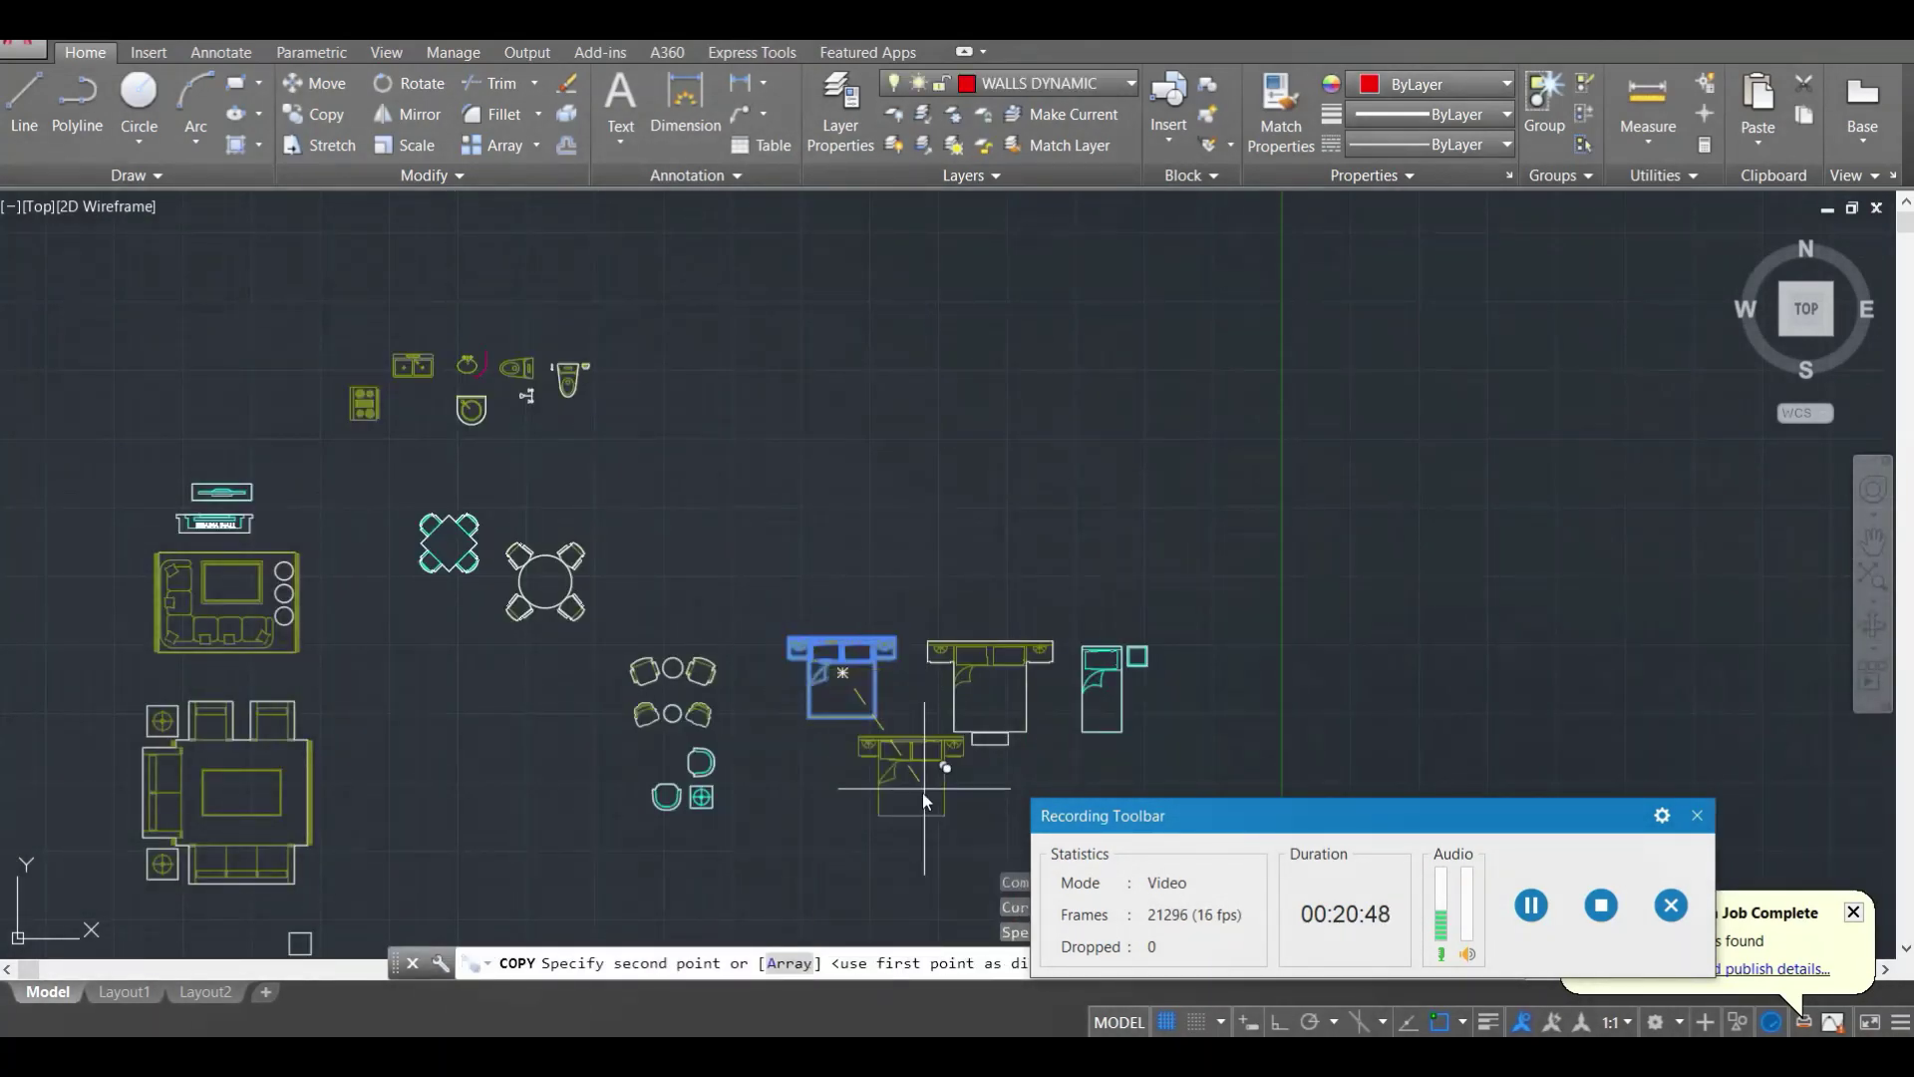
{"action": "scroll", "coordinate": [924, 793], "scroll_direction": "down", "scroll_amount": 5}
{"action": "middle_click_drag", "start_coordinate": [906, 669], "coordinate": [495, 141]}
{"action": "middle_click_drag", "start_coordinate": [718, 540], "coordinate": [697, 483]}
{"action": "scroll", "coordinate": [697, 482], "scroll_direction": "up", "scroll_amount": 9}
{"action": "left_click", "coordinate": [727, 496]}
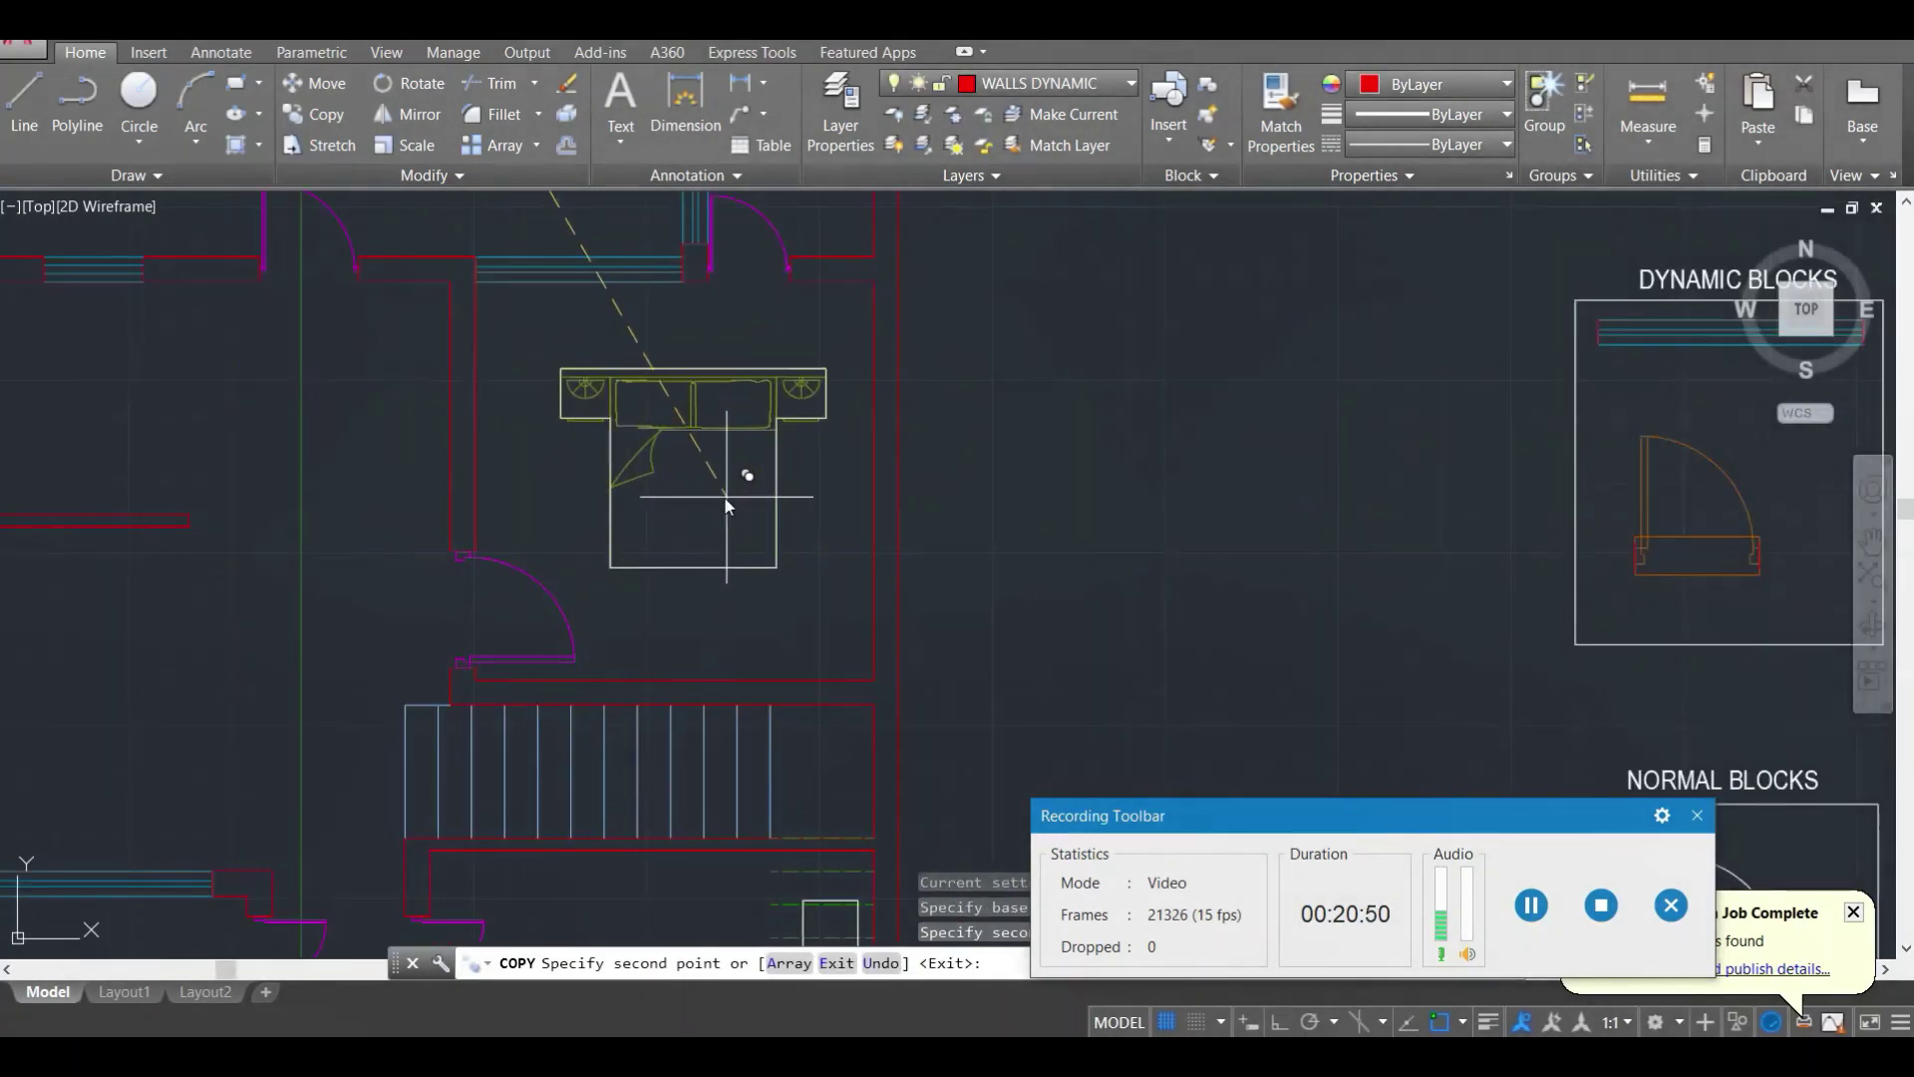
{"action": "left_click", "coordinate": [726, 506]}
Step: Rotate the bedroom's bed a quarter turn so its headboard faces the outer side wall
{"action": "left_click", "coordinate": [678, 446]}
{"action": "type", "text": "m"}
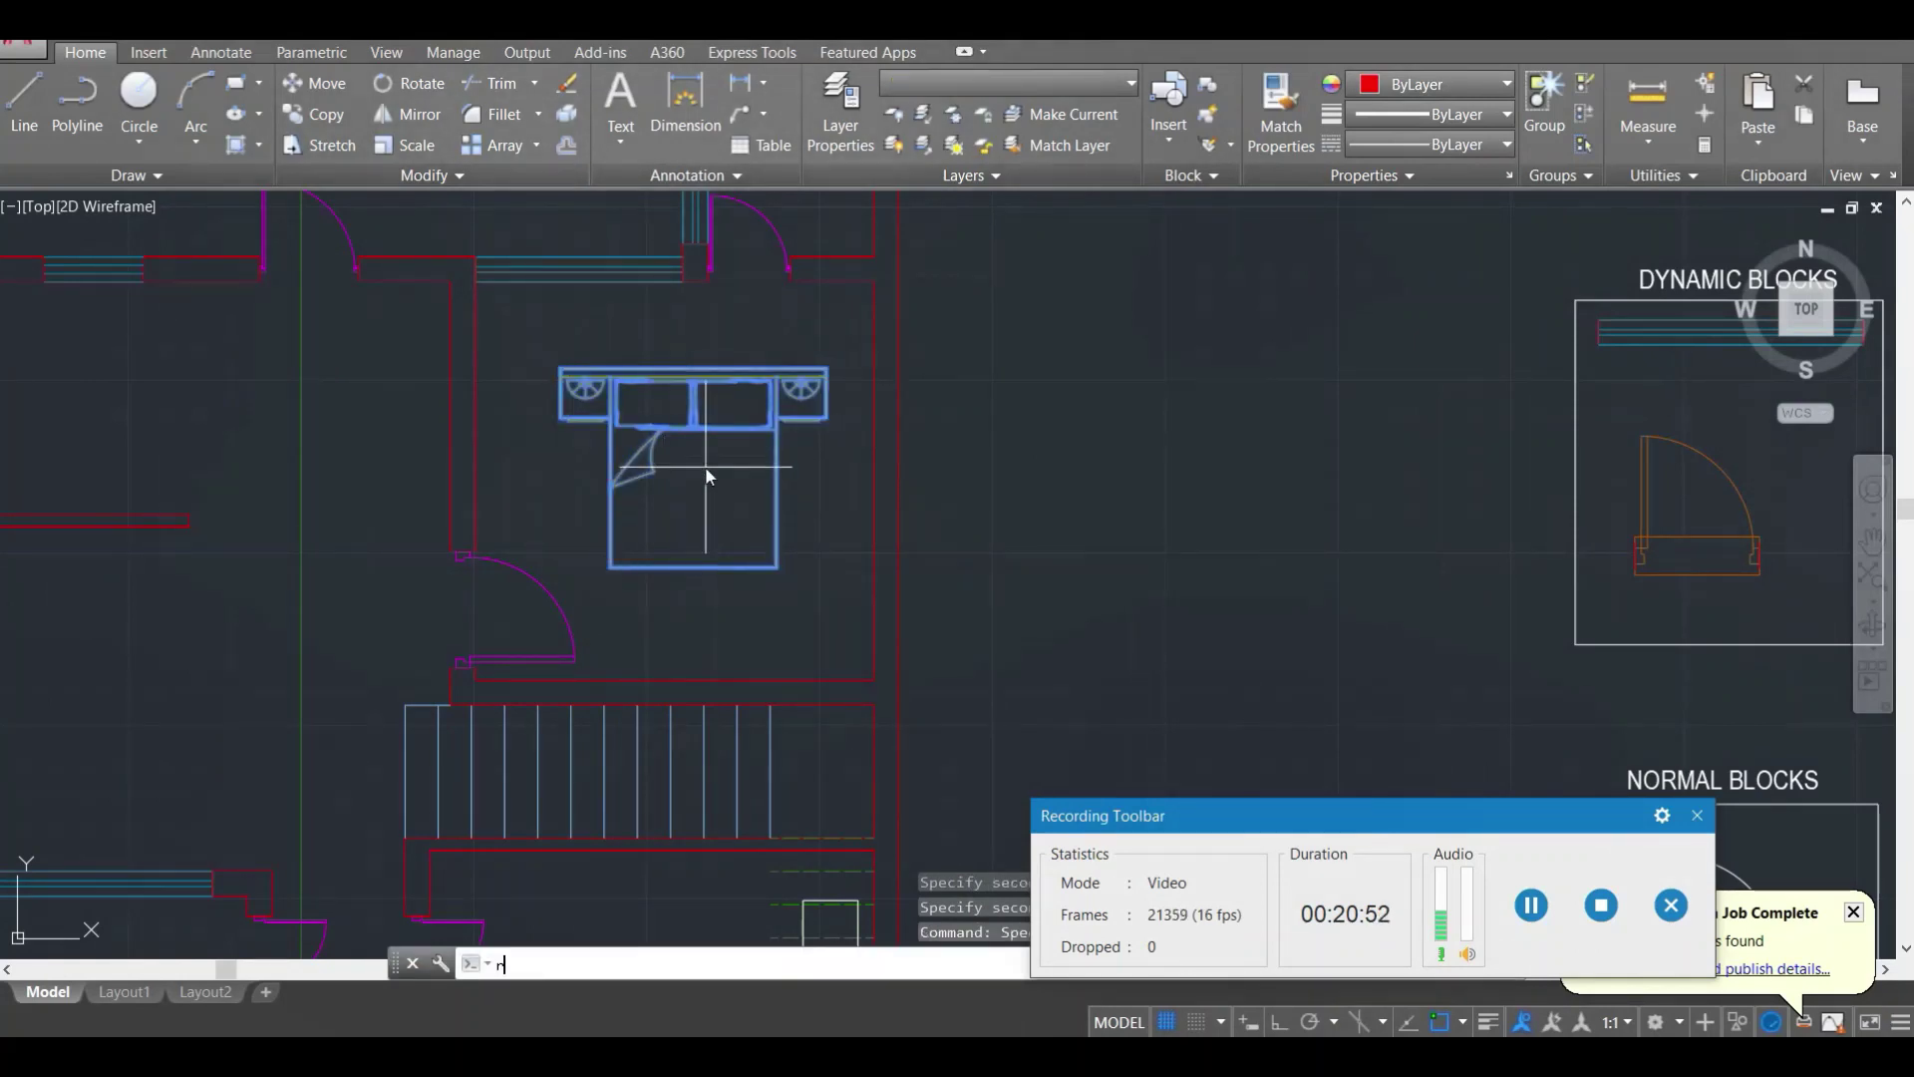
{"action": "type", "text": "o"}
{"action": "key", "text": "Return"}
{"action": "left_click", "coordinate": [707, 469]}
{"action": "left_click", "coordinate": [778, 596]}
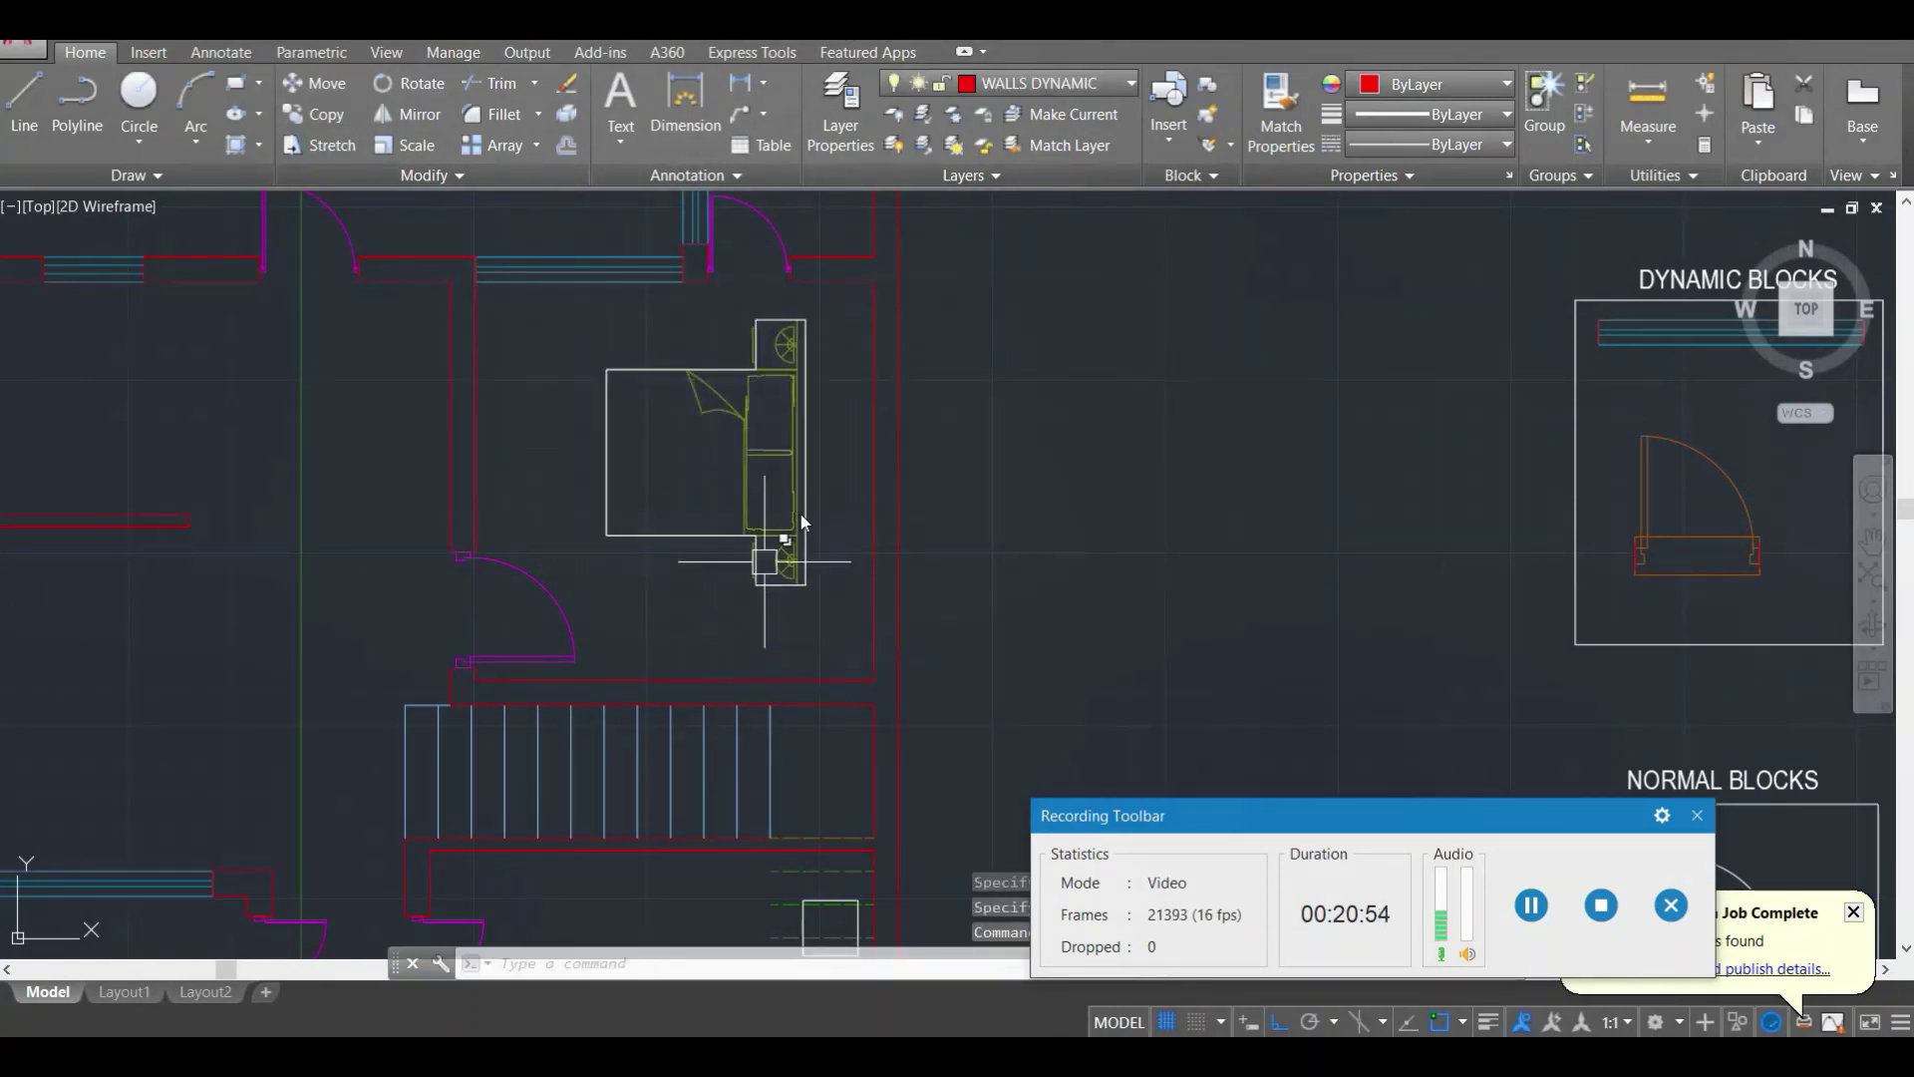
Step: Move the rotated bed horizontally so its headboard sits against the bedroom's outer side wall
{"action": "left_click", "coordinate": [802, 520]}
{"action": "type", "text": "m"}
{"action": "key", "text": "Return"}
{"action": "left_click", "coordinate": [822, 451]}
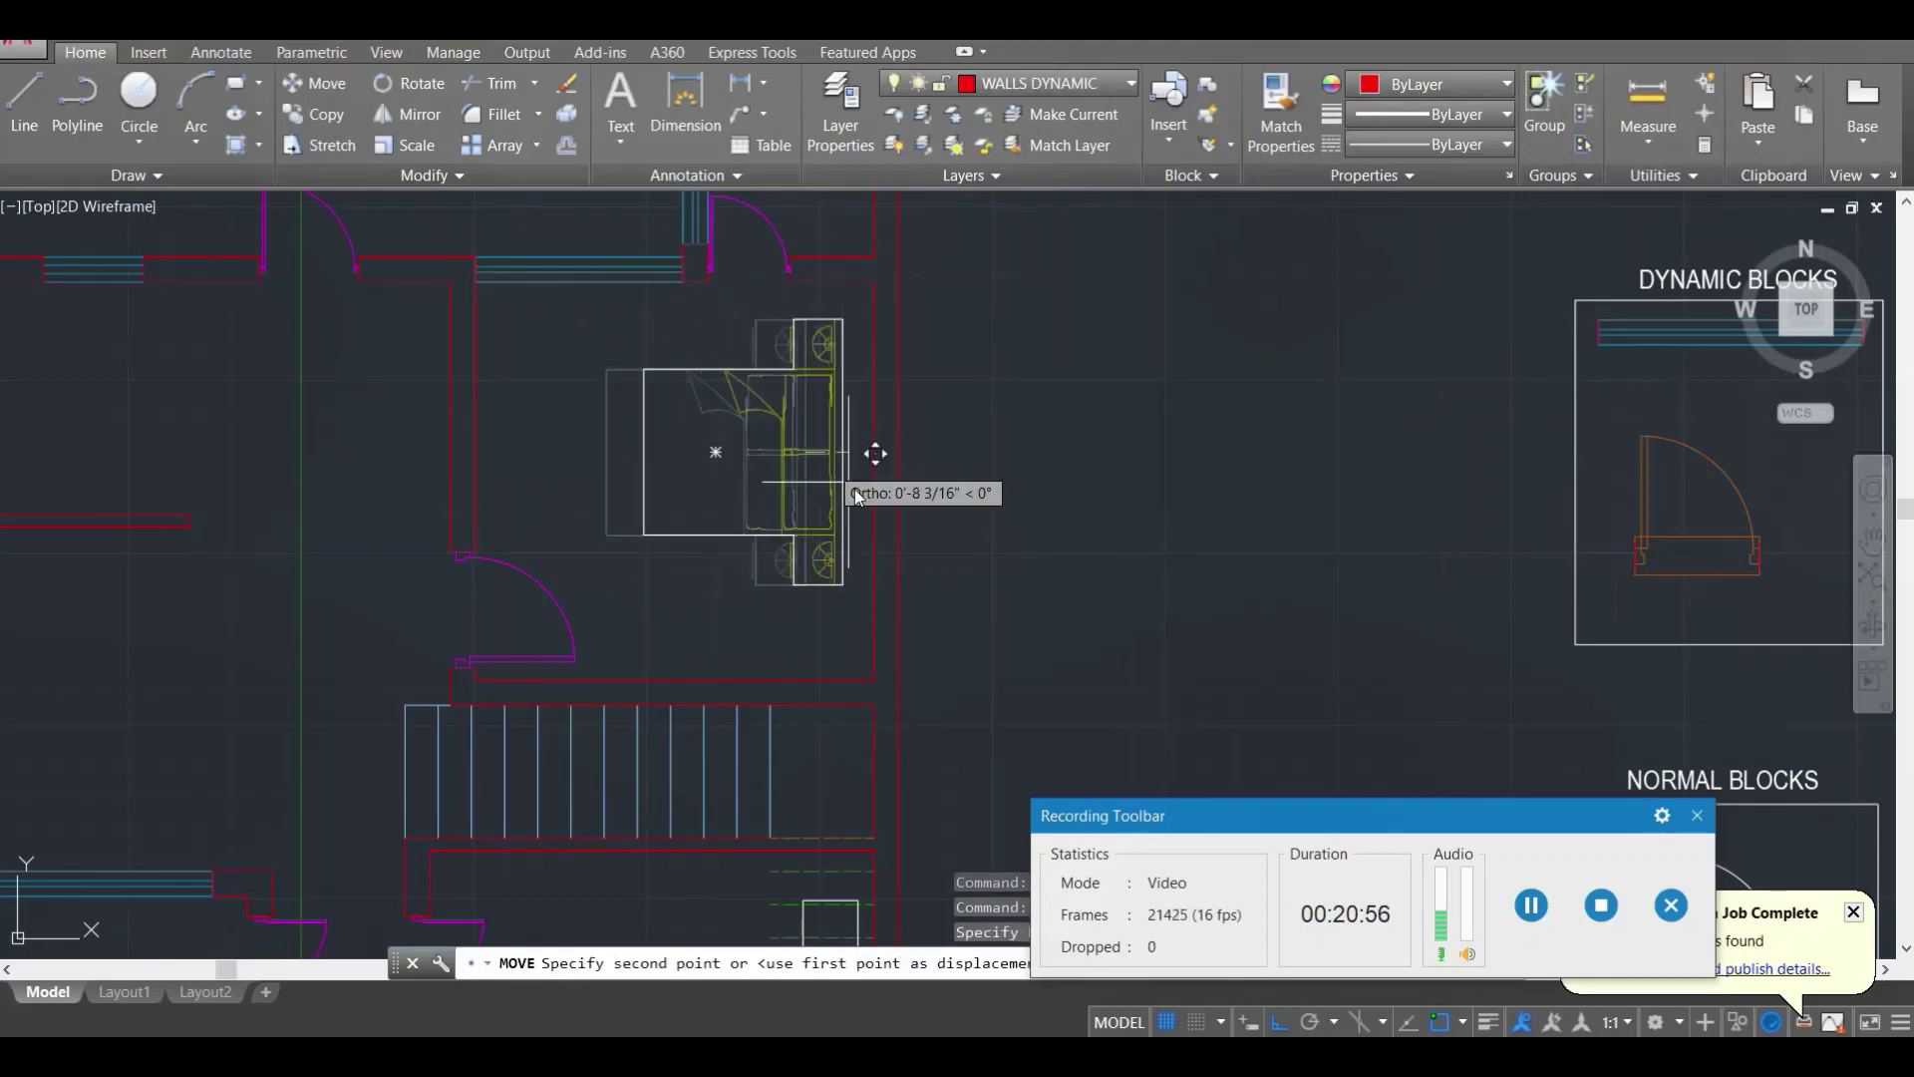
{"action": "left_click", "coordinate": [863, 505]}
{"action": "scroll", "coordinate": [704, 457], "scroll_direction": "down", "scroll_amount": 4}
{"action": "scroll", "coordinate": [786, 466], "scroll_direction": "up", "scroll_amount": 2}
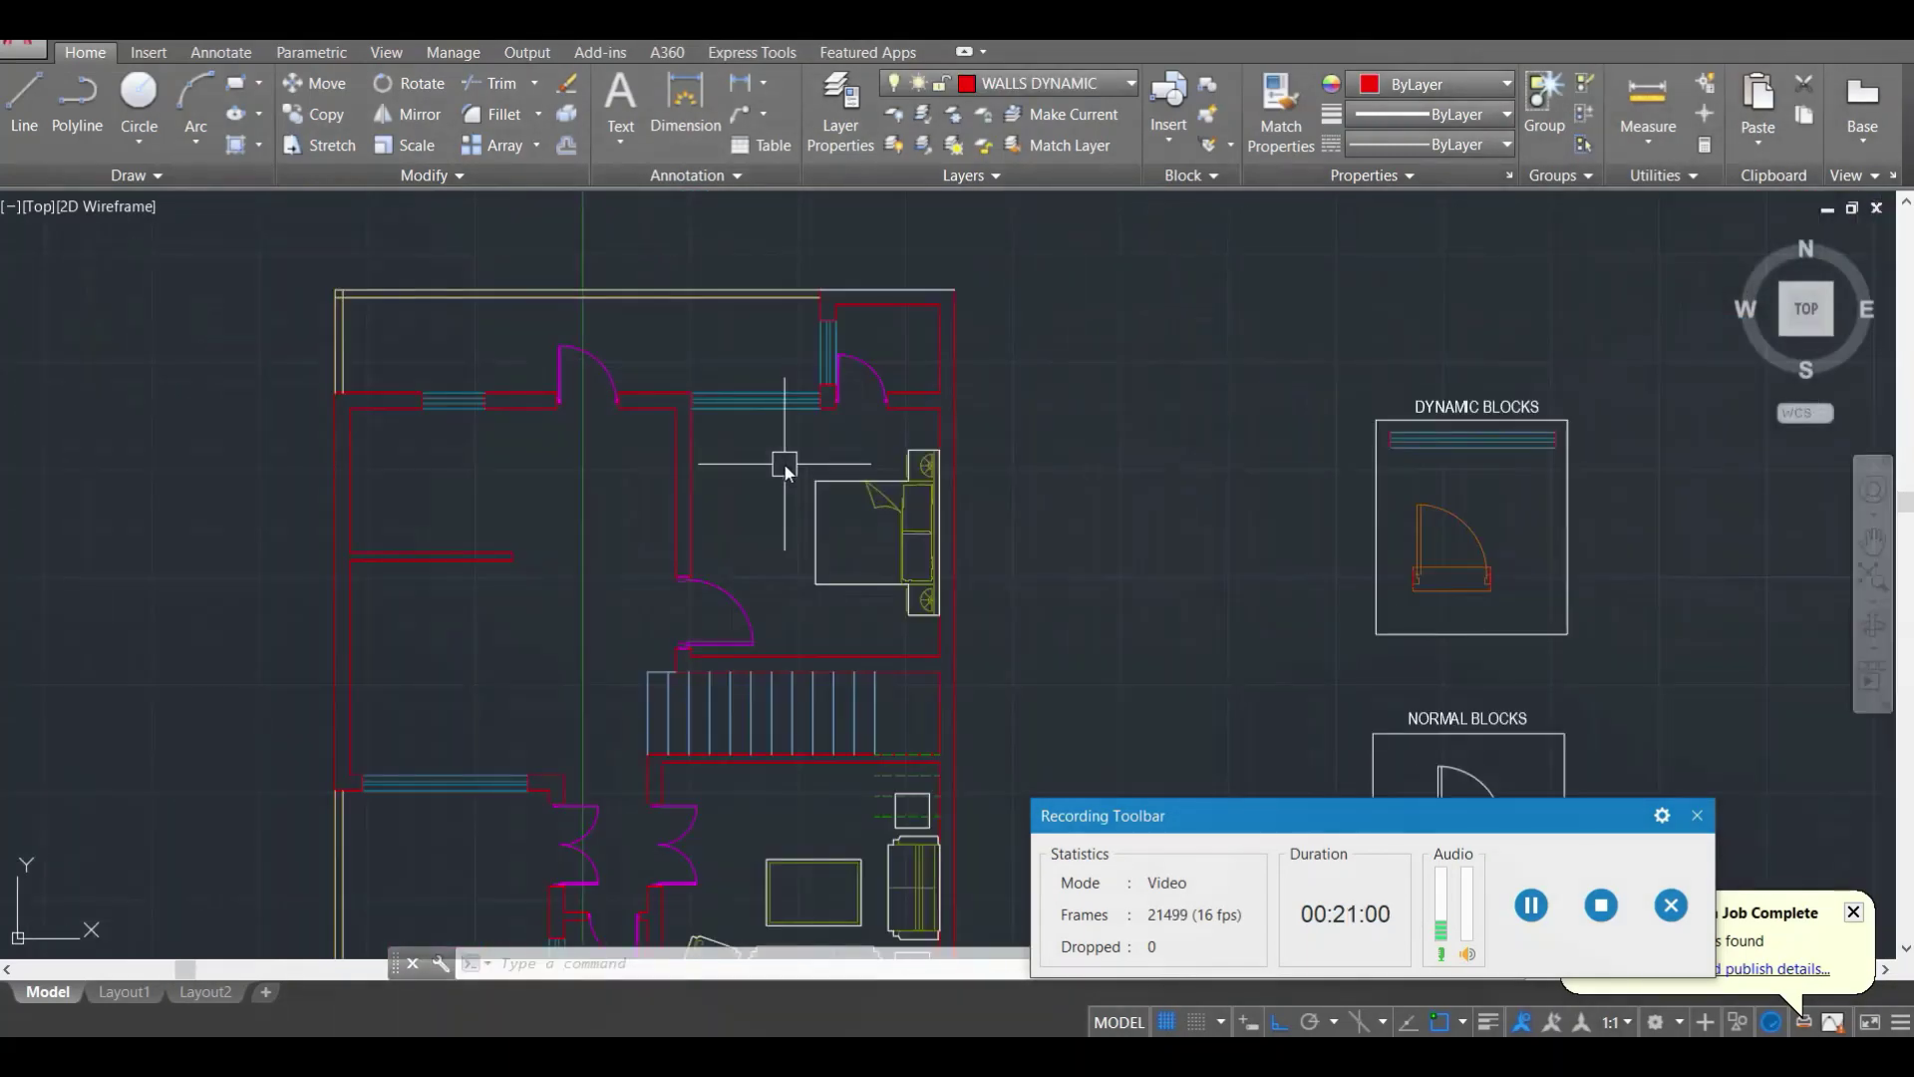
Step: Copy the lower set of two chairs with a round table from the samples into the bedroom, below the window
{"action": "scroll", "coordinate": [747, 440], "scroll_direction": "down", "scroll_amount": 1}
{"action": "scroll", "coordinate": [735, 448], "scroll_direction": "up", "scroll_amount": 2}
{"action": "scroll", "coordinate": [702, 476], "scroll_direction": "down", "scroll_amount": 4}
{"action": "middle_click_drag", "start_coordinate": [675, 401], "coordinate": [743, 584]}
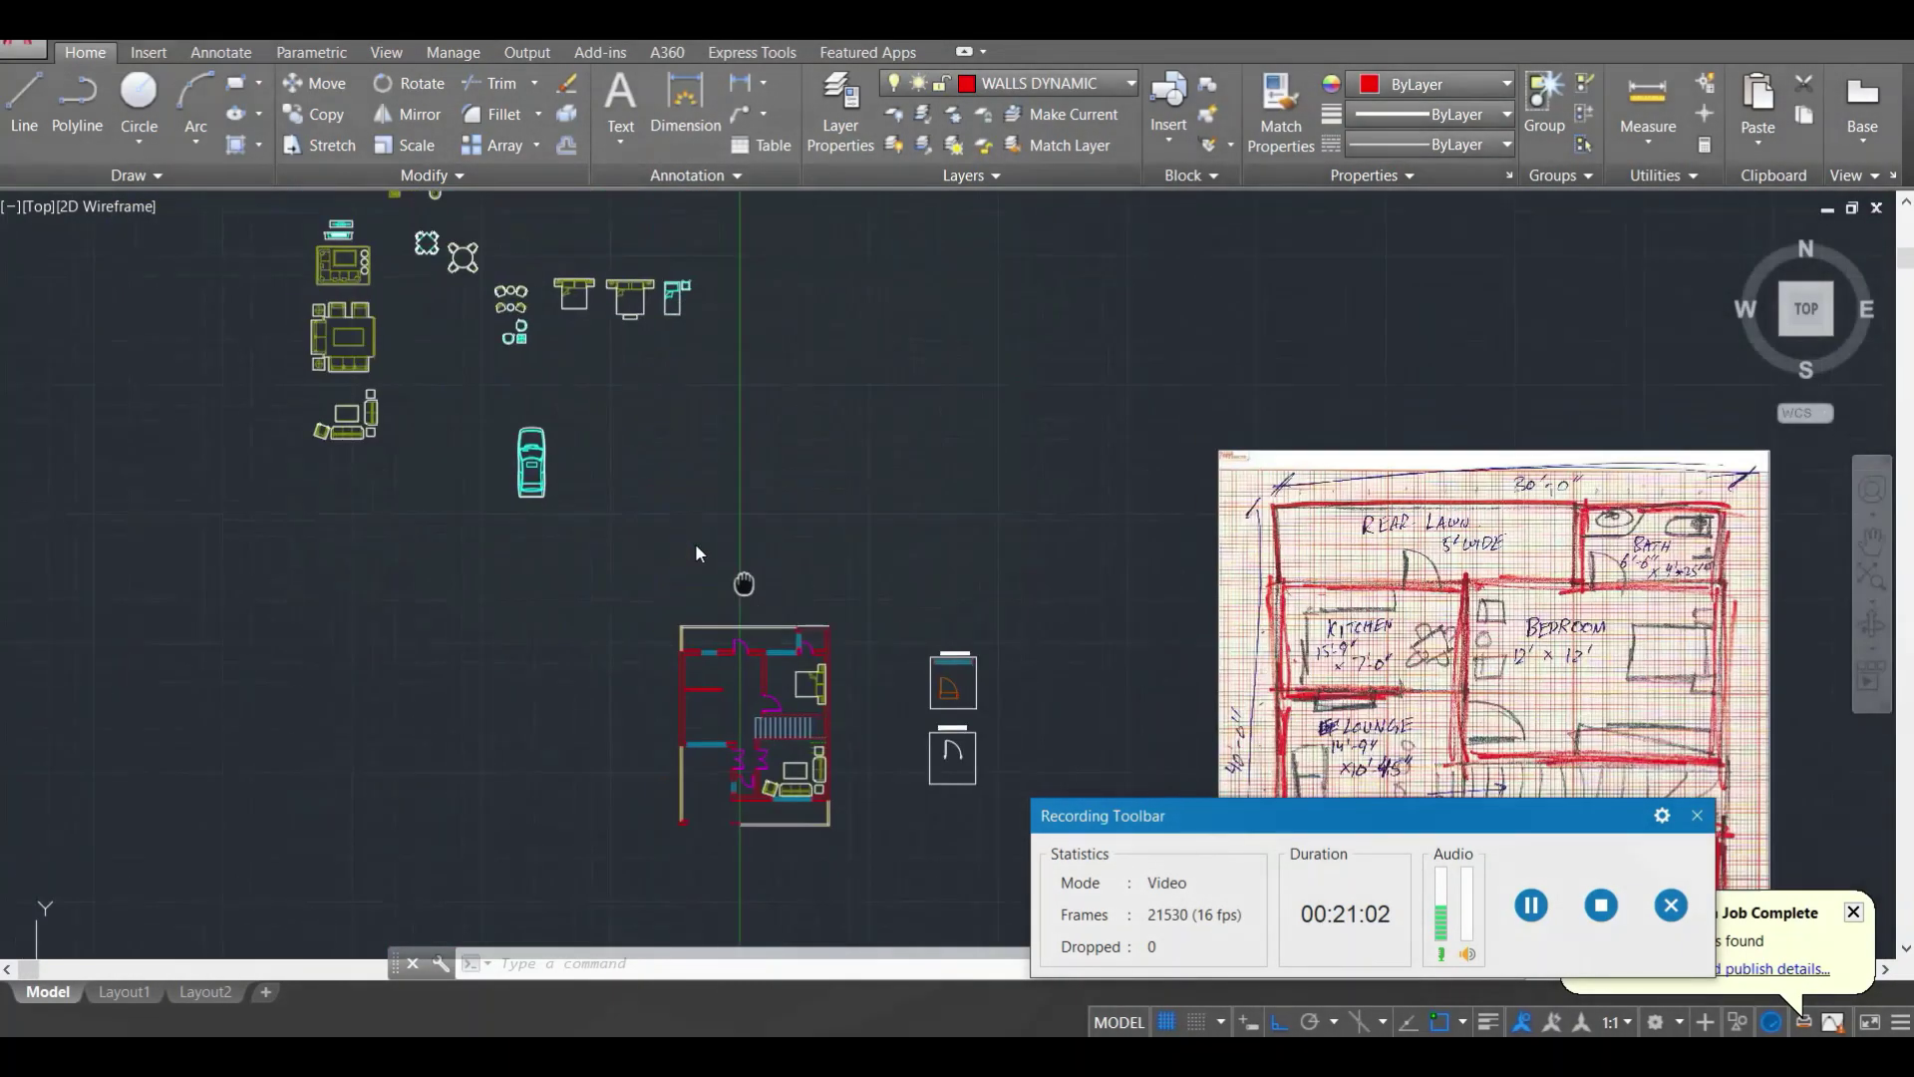
{"action": "scroll", "coordinate": [474, 259], "scroll_direction": "up", "scroll_amount": 4}
{"action": "left_click", "coordinate": [787, 576]}
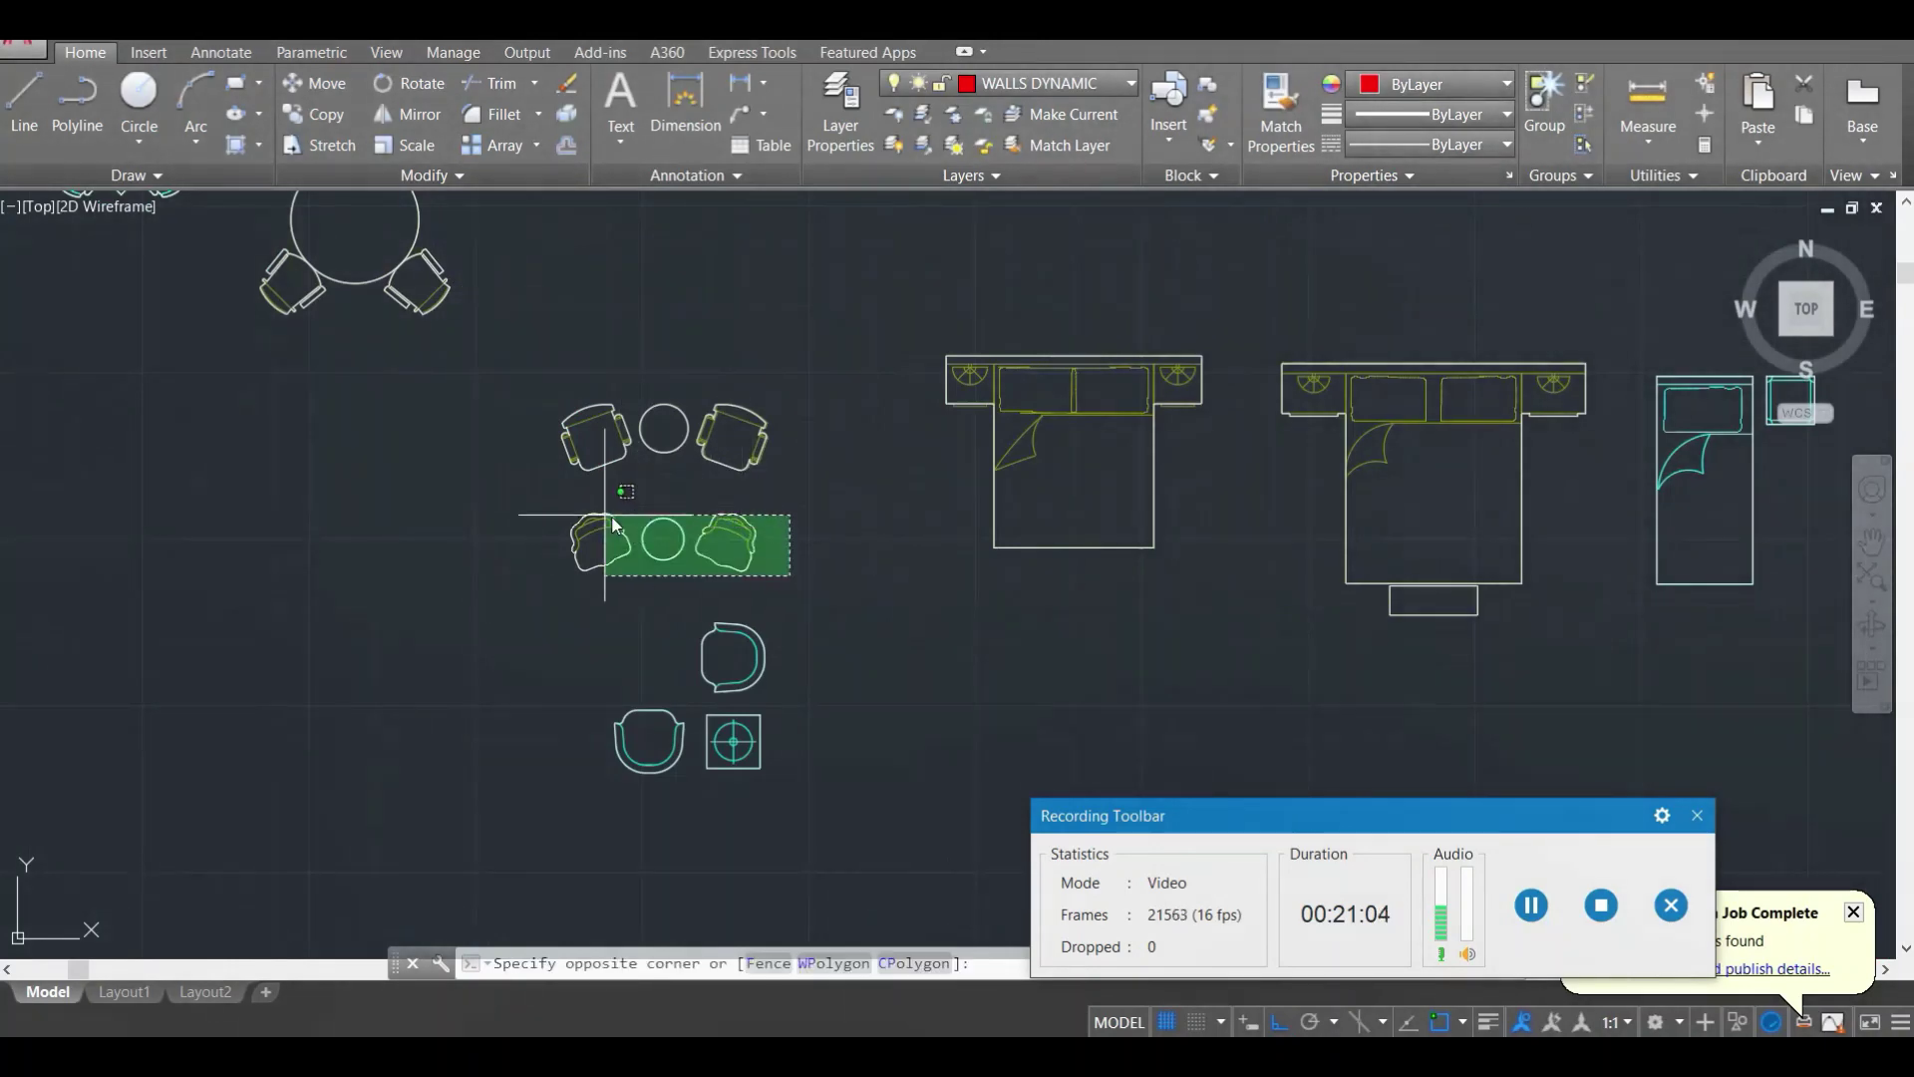
{"action": "left_click", "coordinate": [595, 515]}
{"action": "key", "text": "Return"}
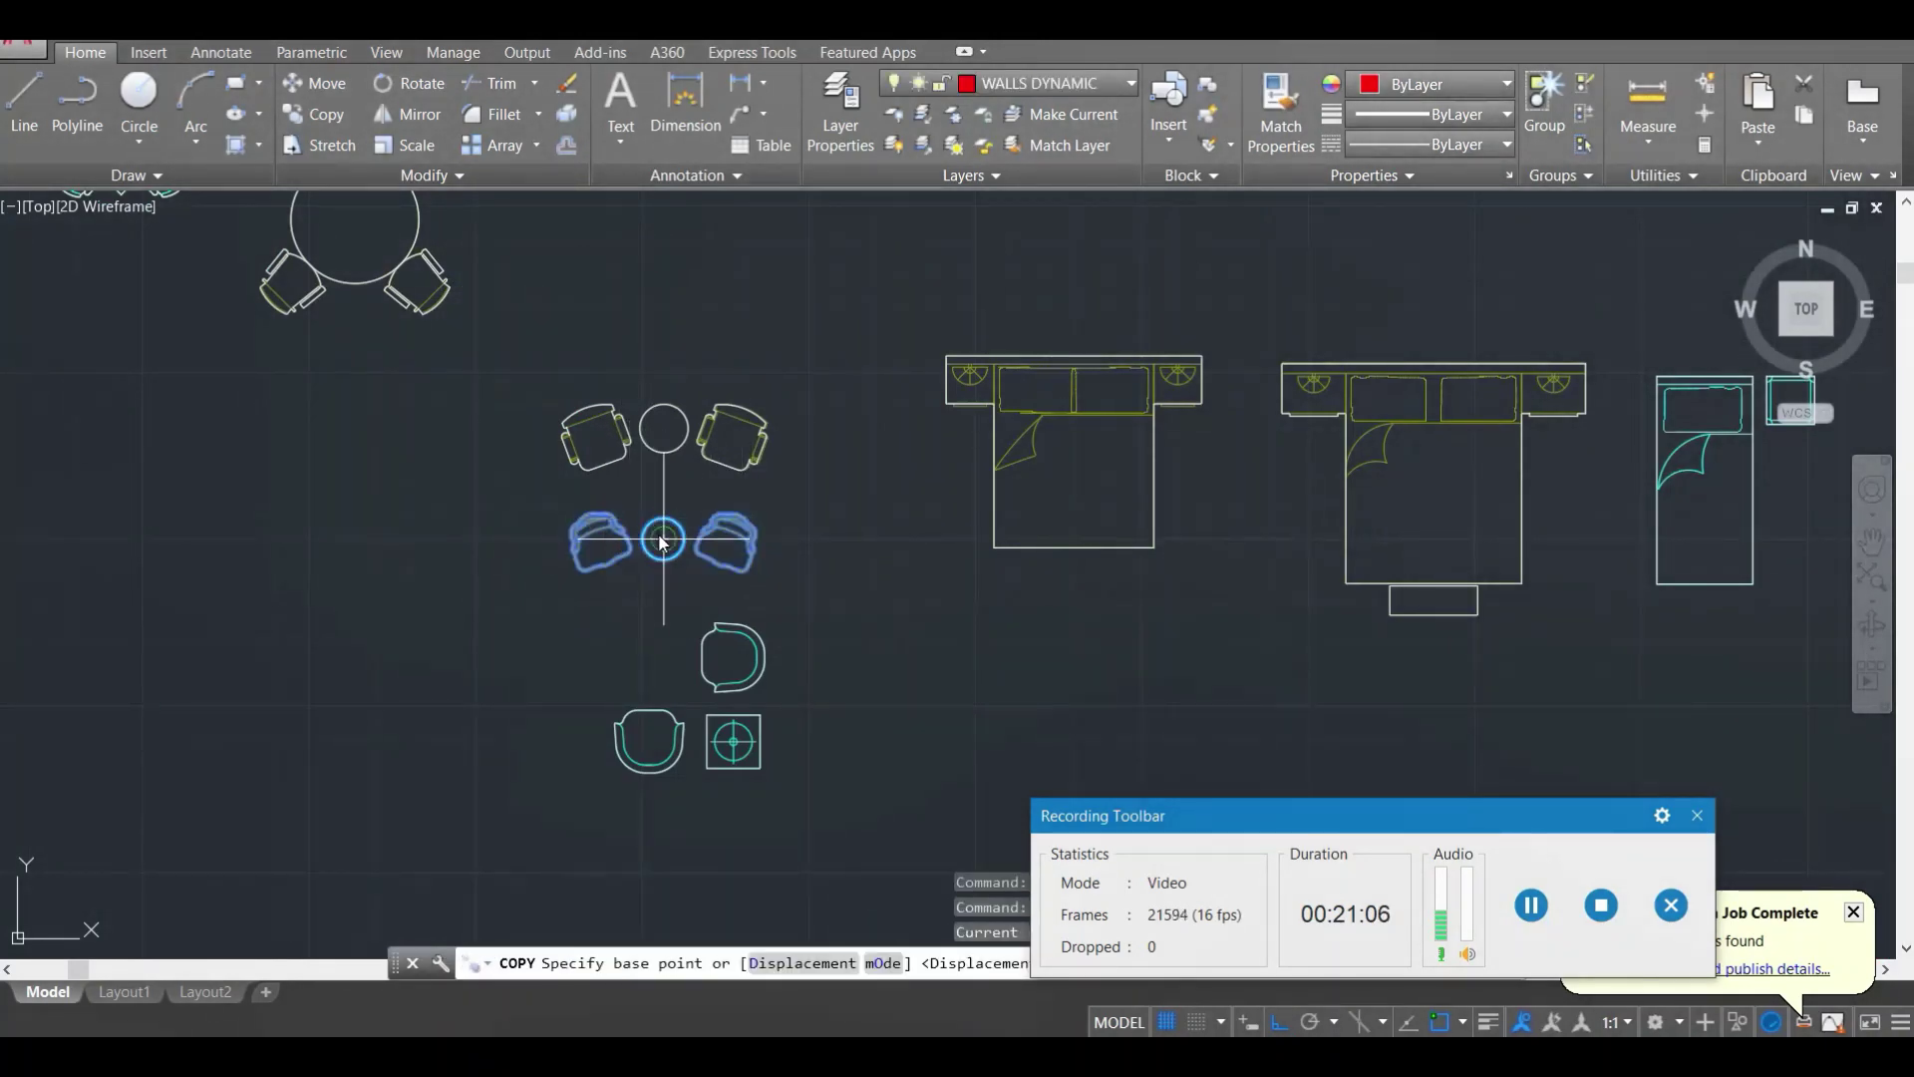
{"action": "left_click", "coordinate": [664, 539]}
{"action": "scroll", "coordinate": [774, 622], "scroll_direction": "down", "scroll_amount": 5}
{"action": "middle_click_drag", "start_coordinate": [776, 628], "coordinate": [671, 479]}
{"action": "scroll", "coordinate": [776, 546], "scroll_direction": "down", "scroll_amount": 1}
{"action": "middle_click_drag", "start_coordinate": [777, 546], "coordinate": [643, 284]}
{"action": "scroll", "coordinate": [644, 290], "scroll_direction": "up", "scroll_amount": 6}
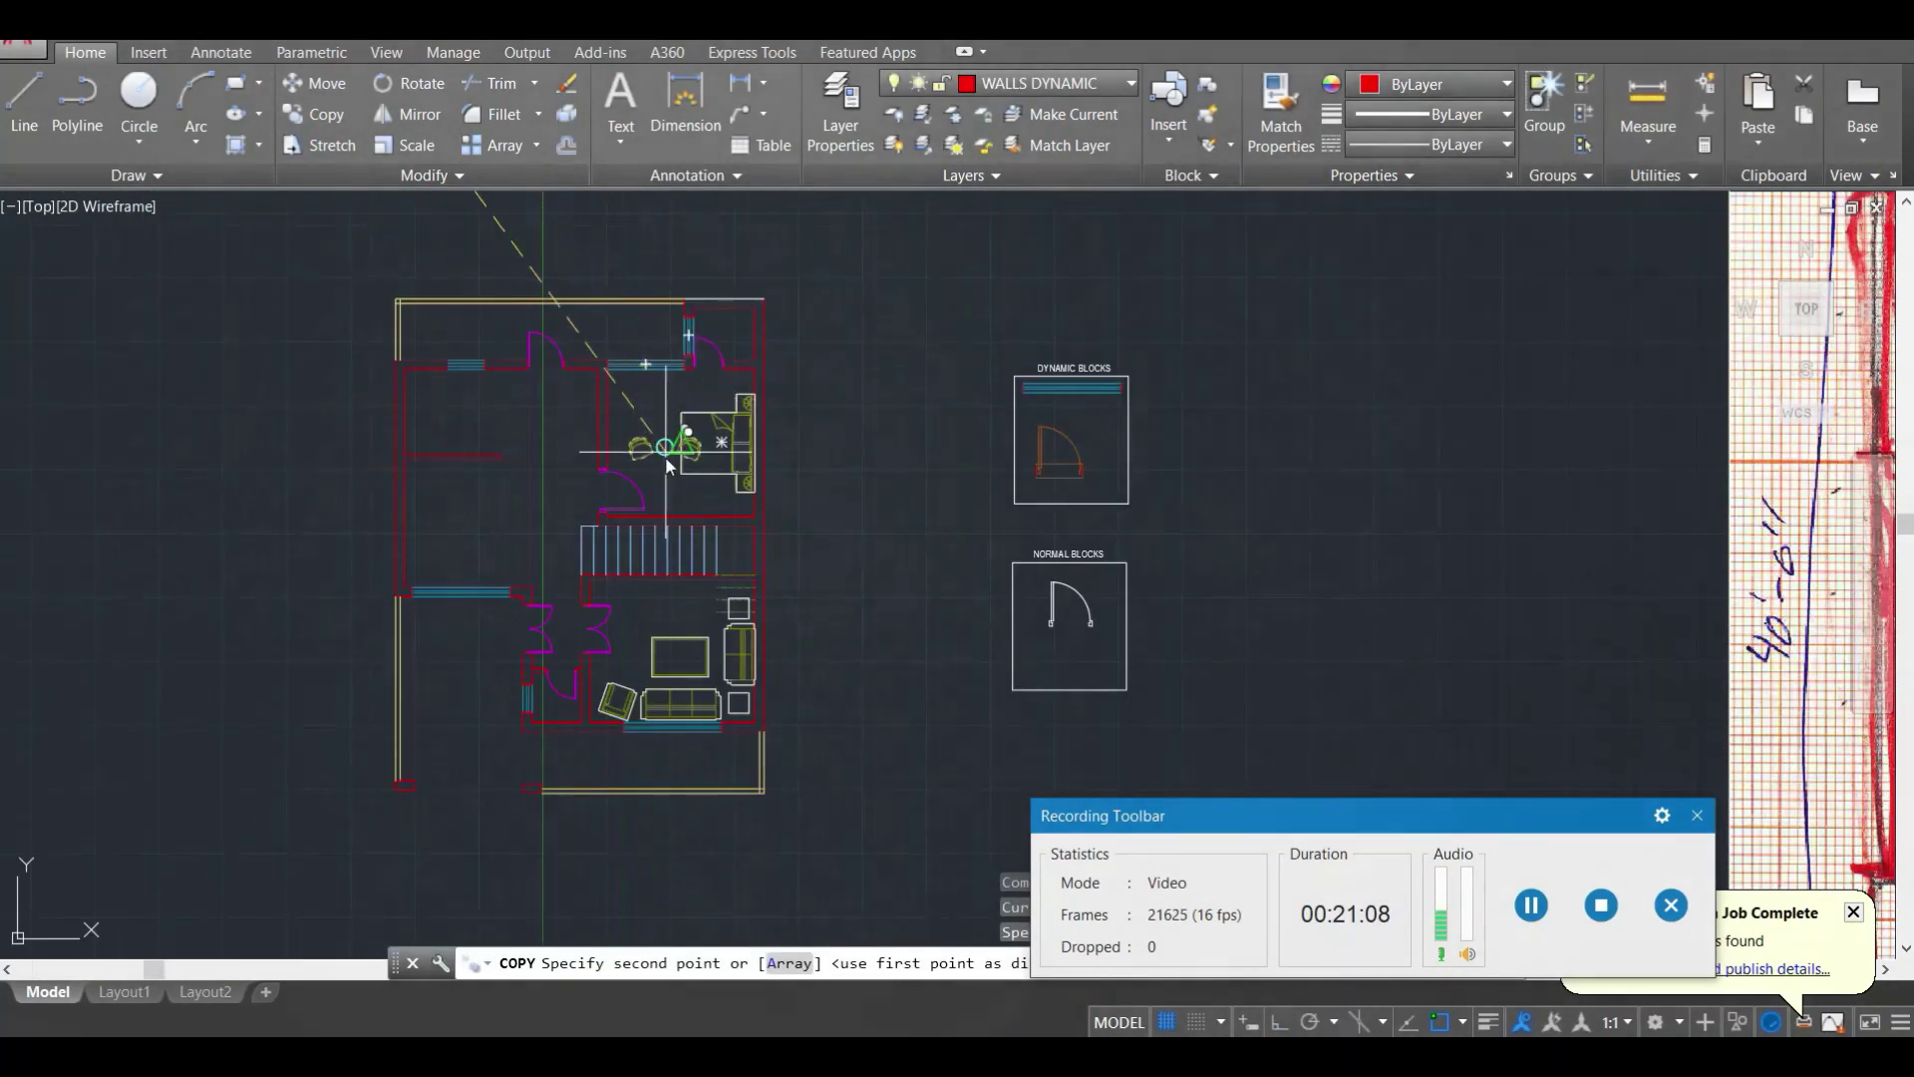
{"action": "left_click", "coordinate": [688, 401]}
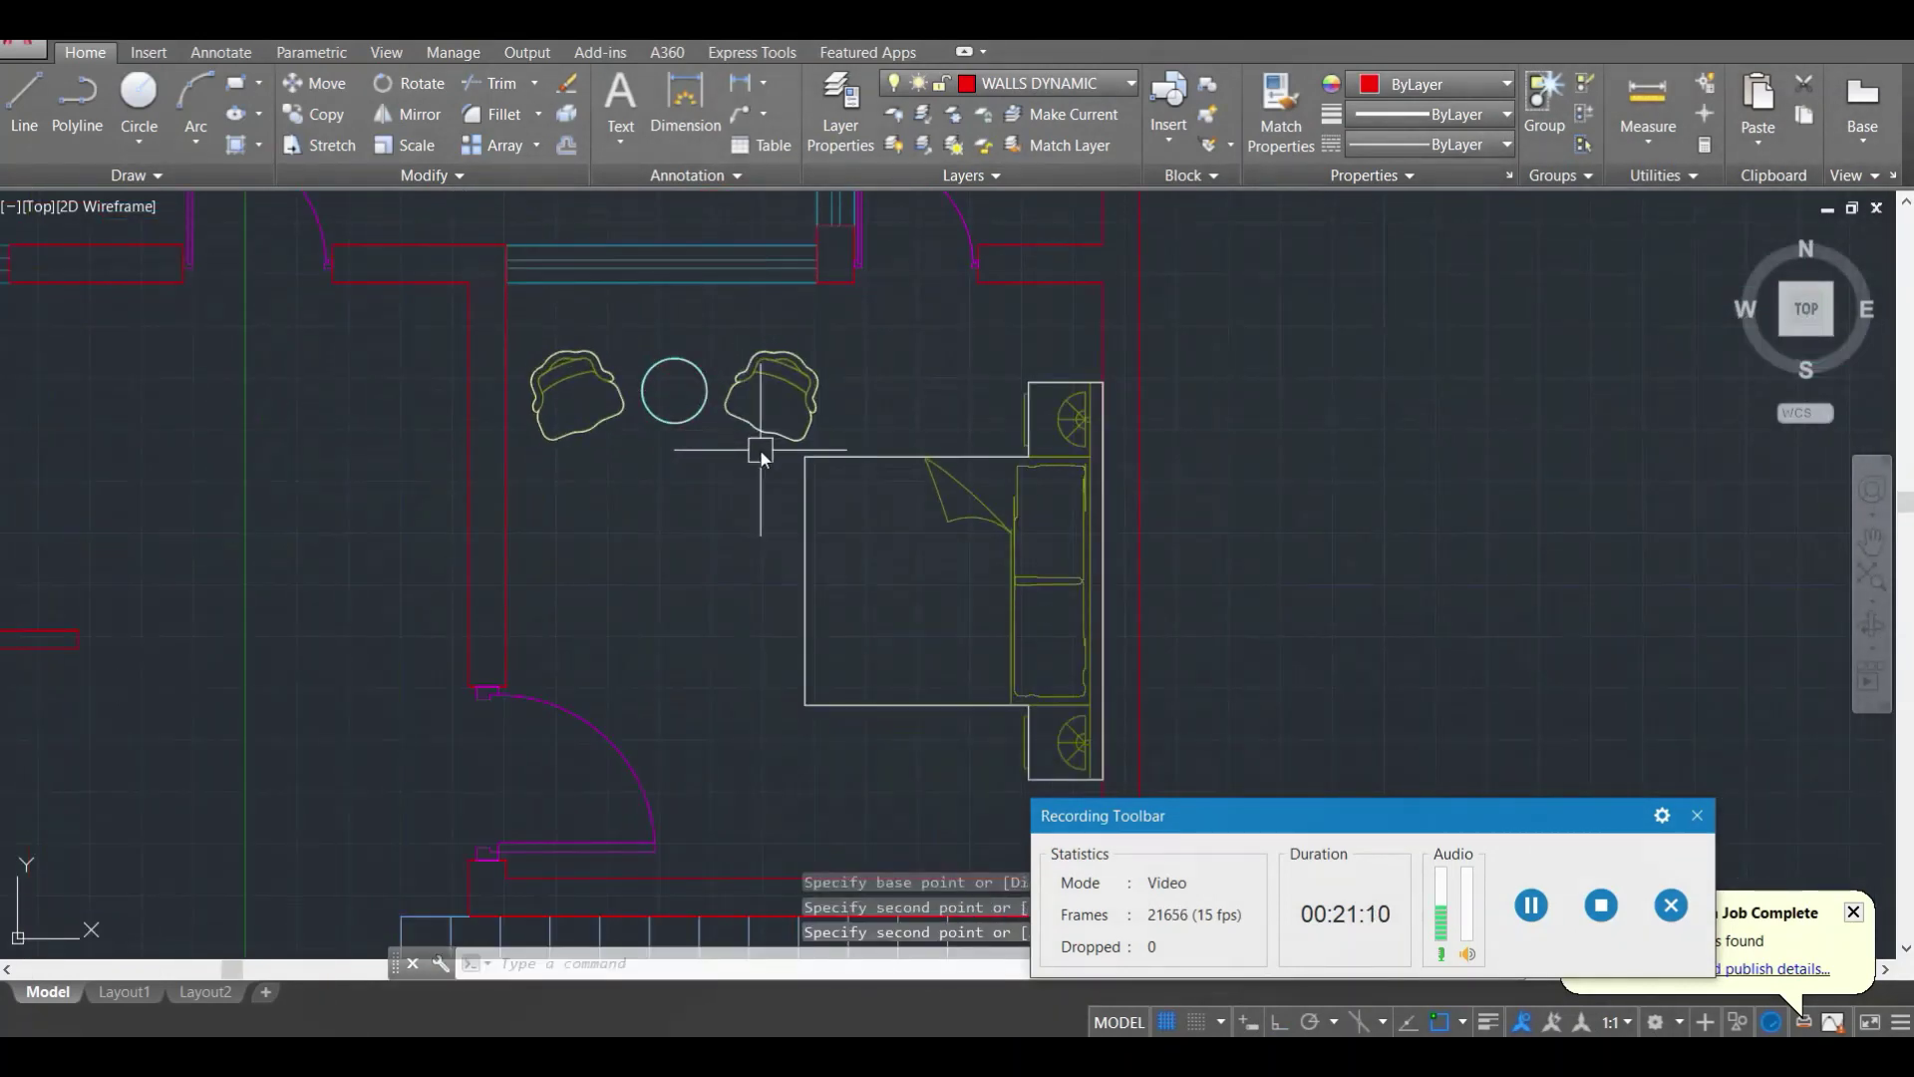
{"action": "key", "text": "Return"}
Step: Rotate the bedroom's two chairs and round table 90° about the table's centre
{"action": "left_click", "coordinate": [832, 444]}
{"action": "left_click", "coordinate": [582, 353]}
{"action": "type", "text": "r"}
{"action": "key", "text": "Return"}
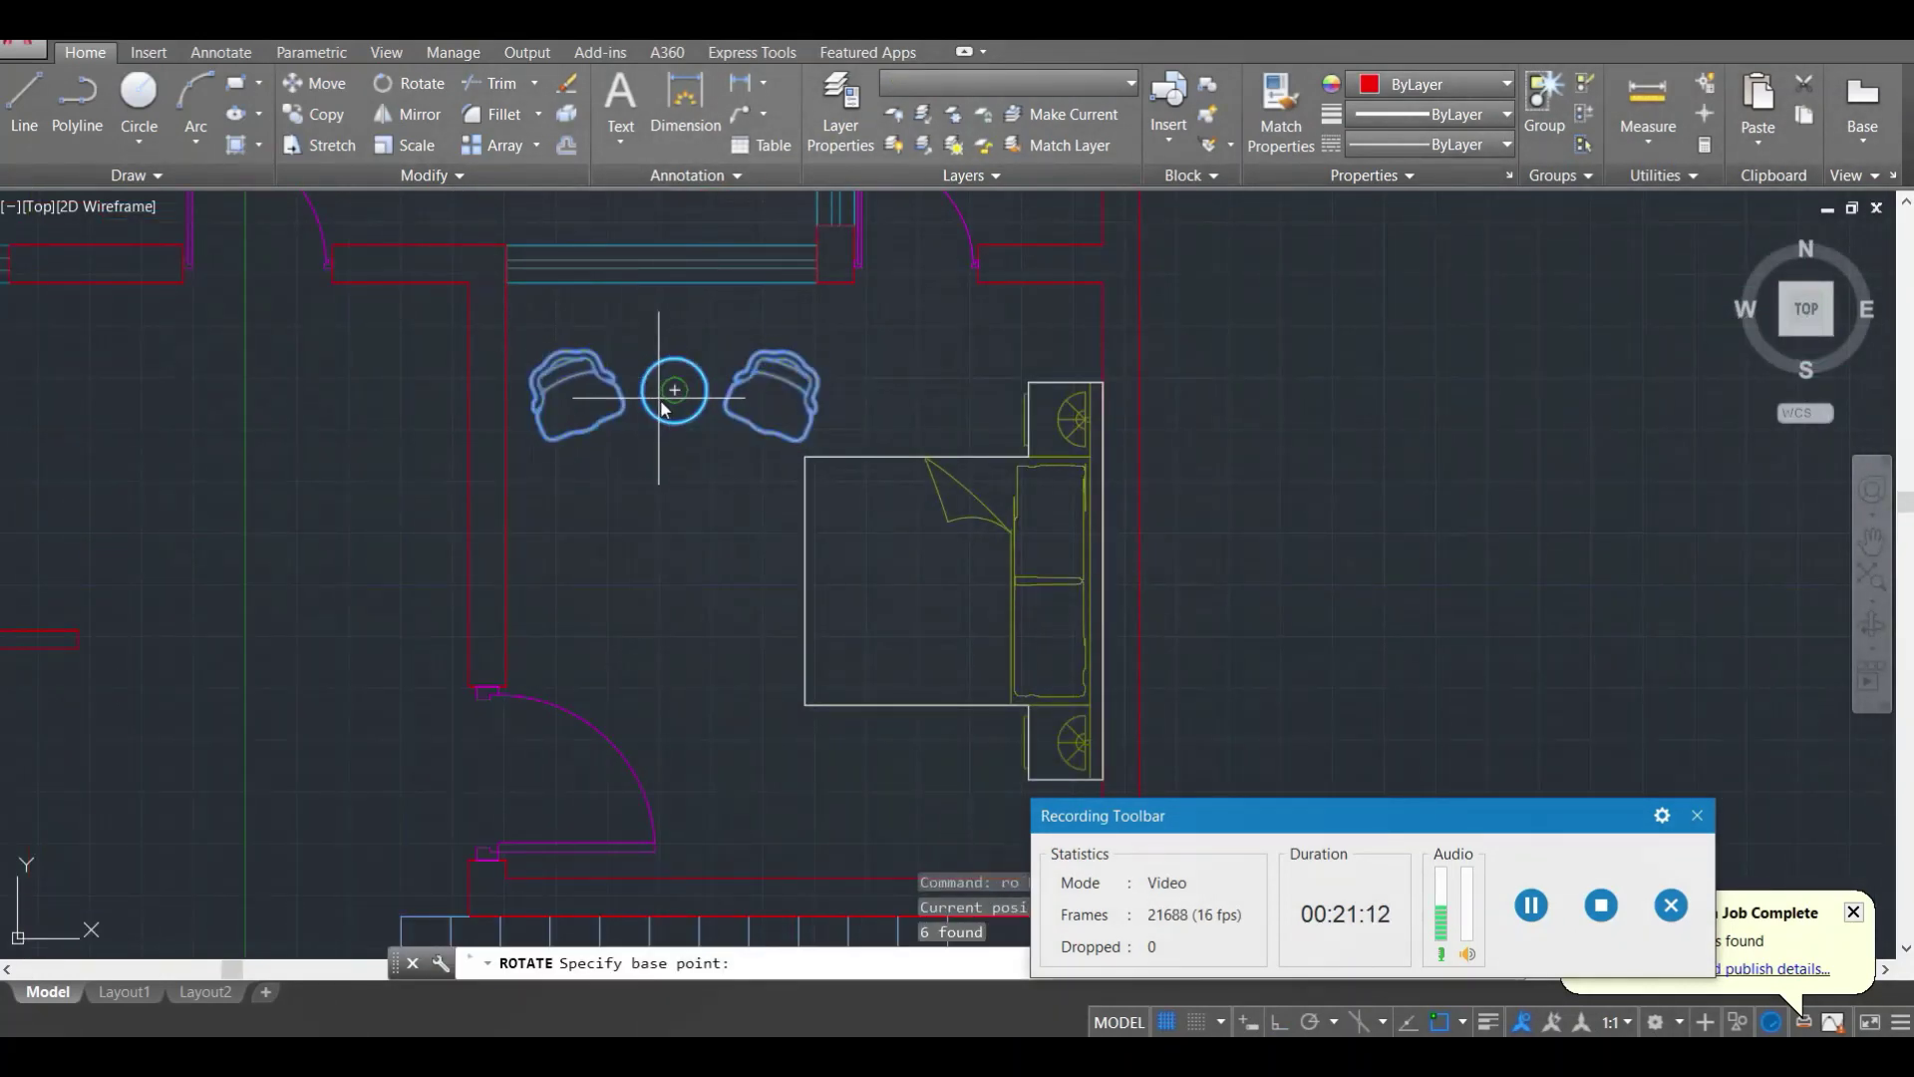
{"action": "left_click", "coordinate": [675, 389]}
{"action": "middle_click_drag", "start_coordinate": [697, 277], "coordinate": [646, 381]}
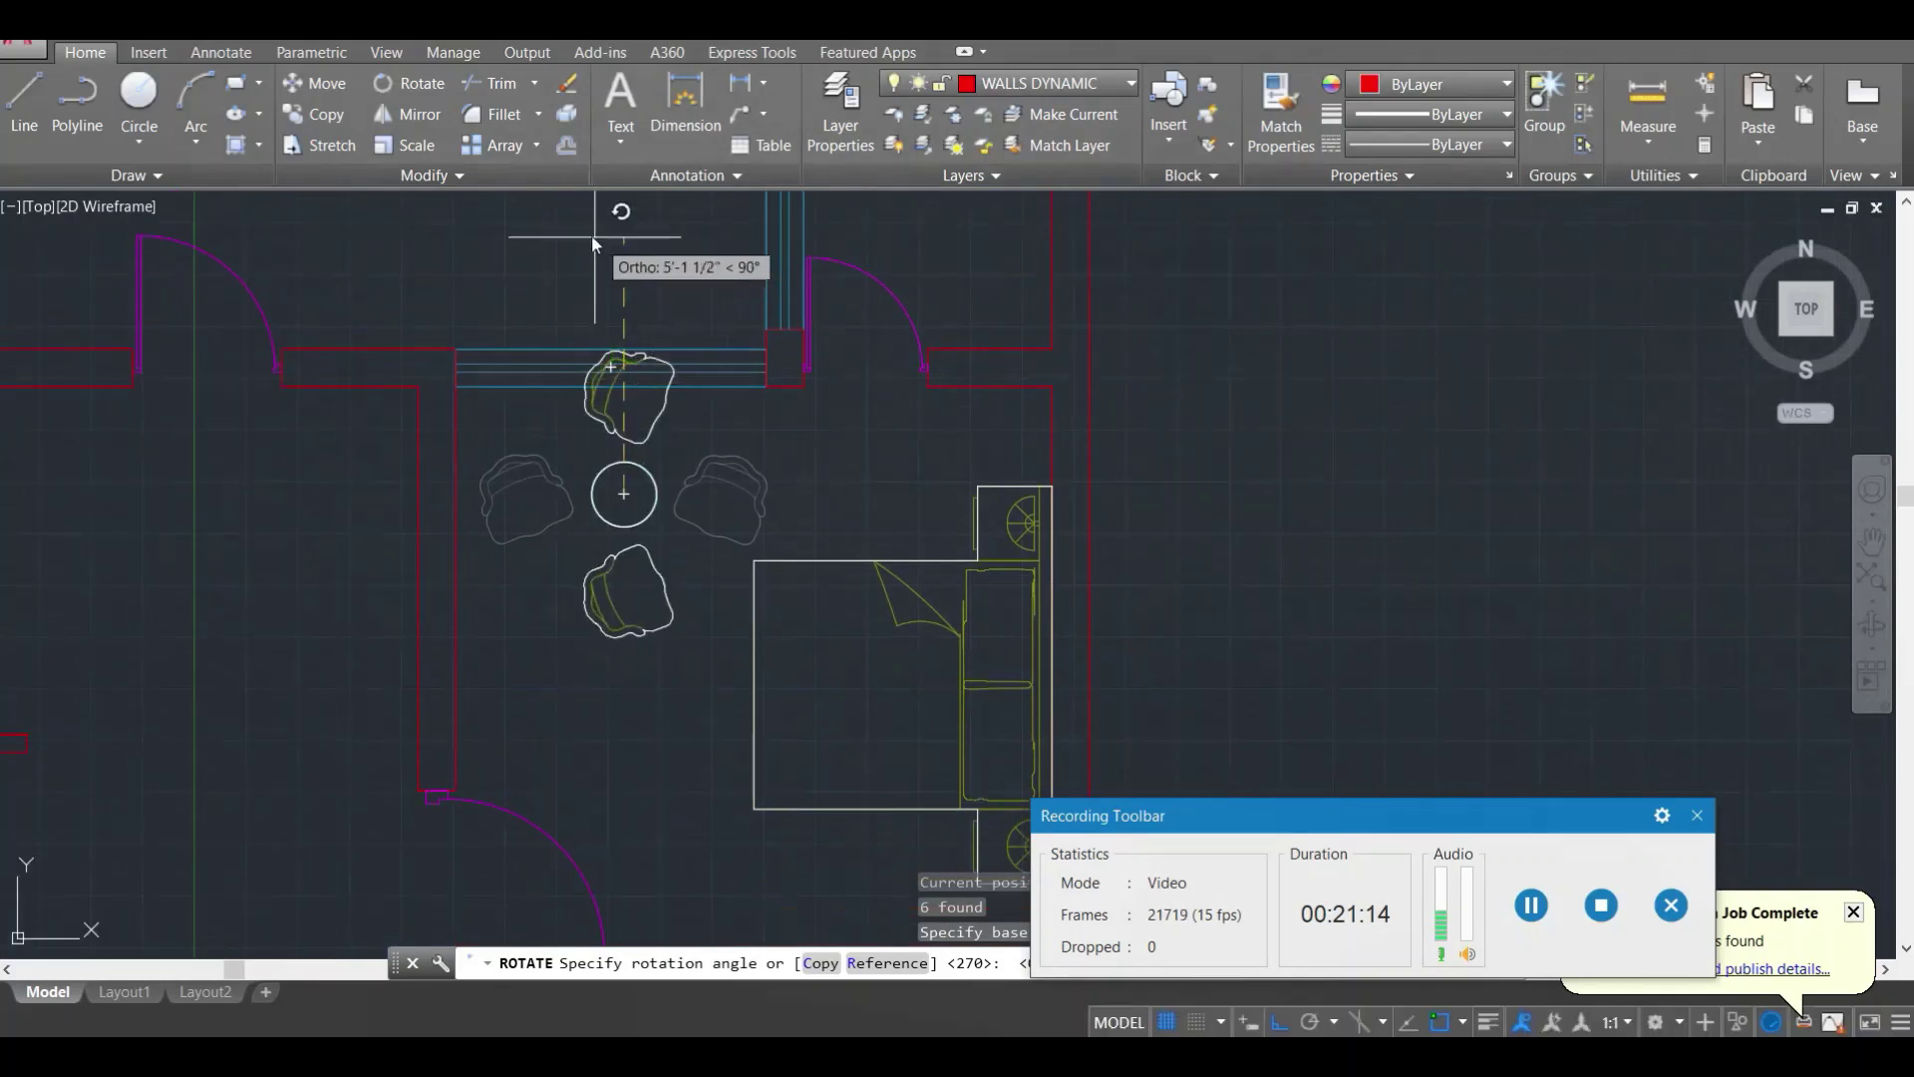
{"action": "left_click", "coordinate": [608, 379]}
Step: Move the chairs and round table beside the bedroom wall opposite the bed, between the window and the door
{"action": "left_click", "coordinate": [684, 572]}
{"action": "left_click", "coordinate": [605, 447]}
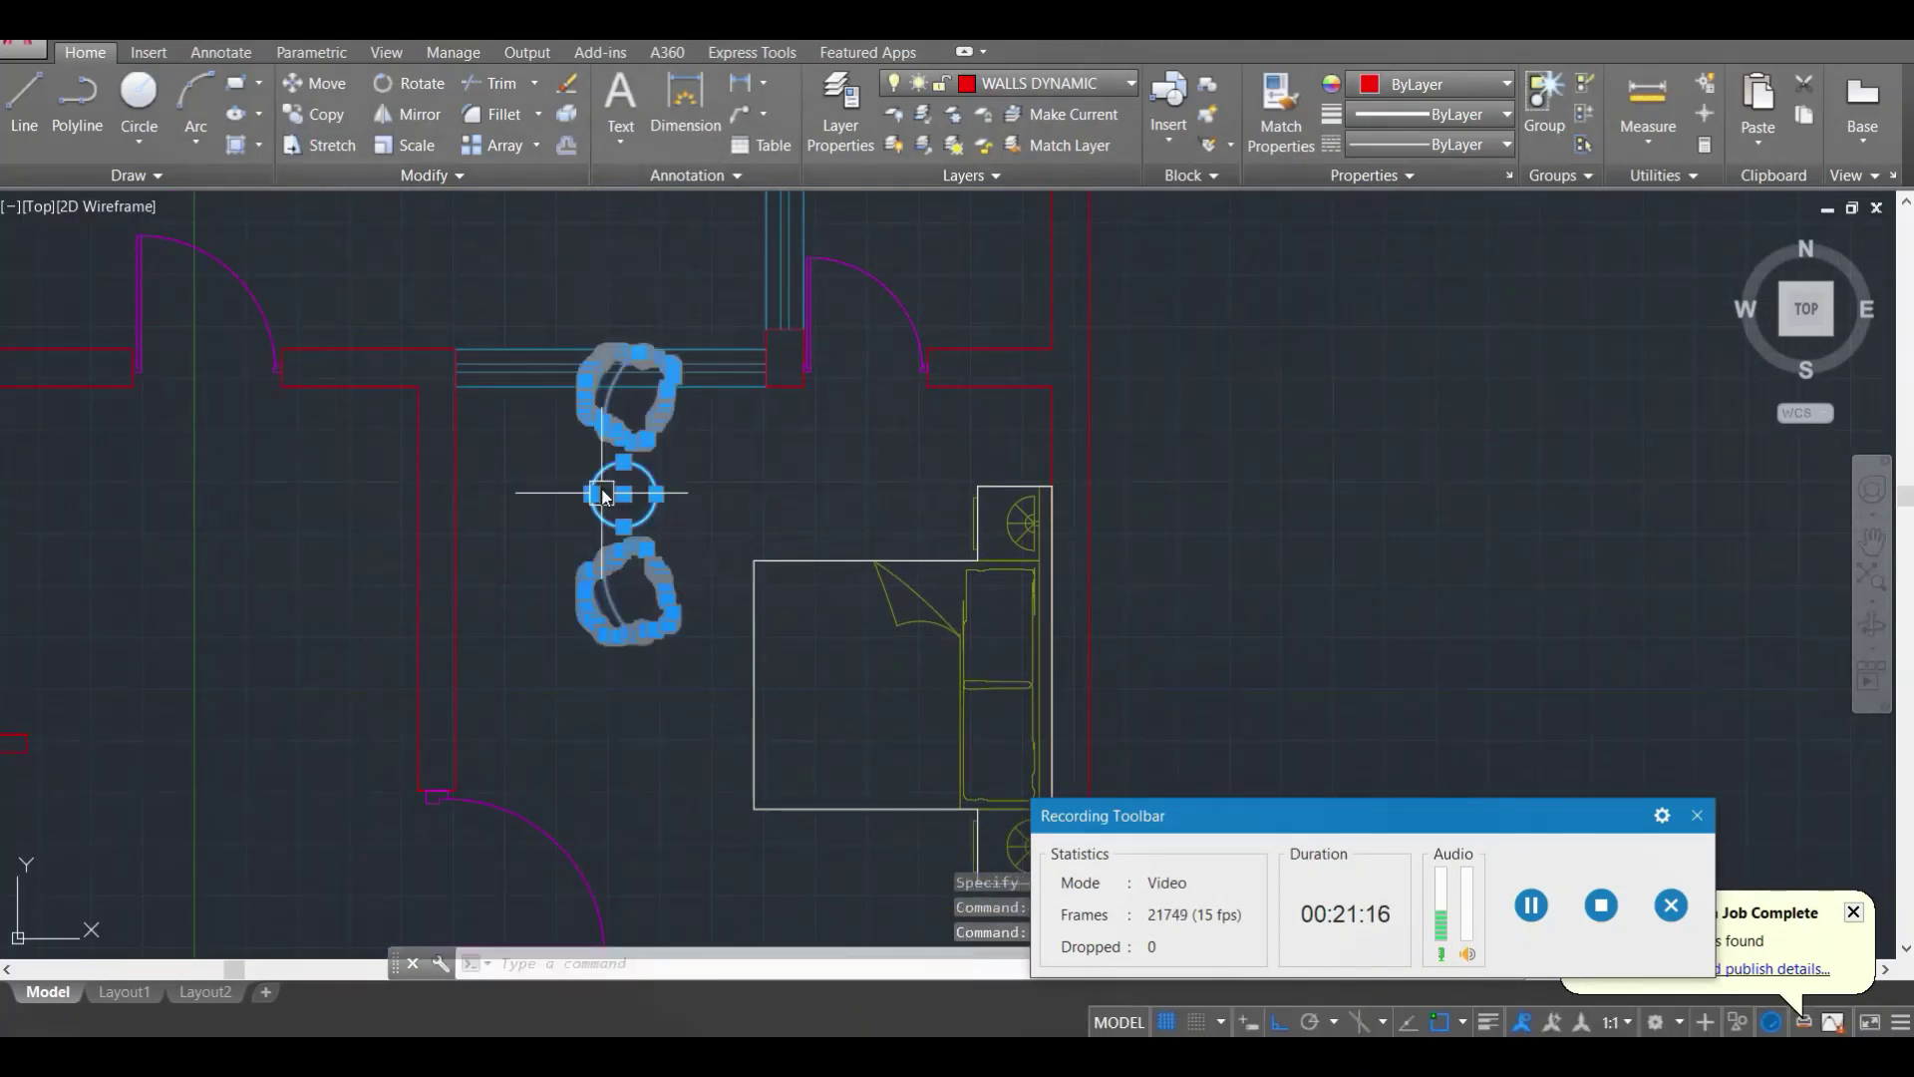
{"action": "middle_click_drag", "start_coordinate": [619, 492], "coordinate": [657, 440]}
{"action": "type", "text": "m"}
{"action": "key", "text": "Return"}
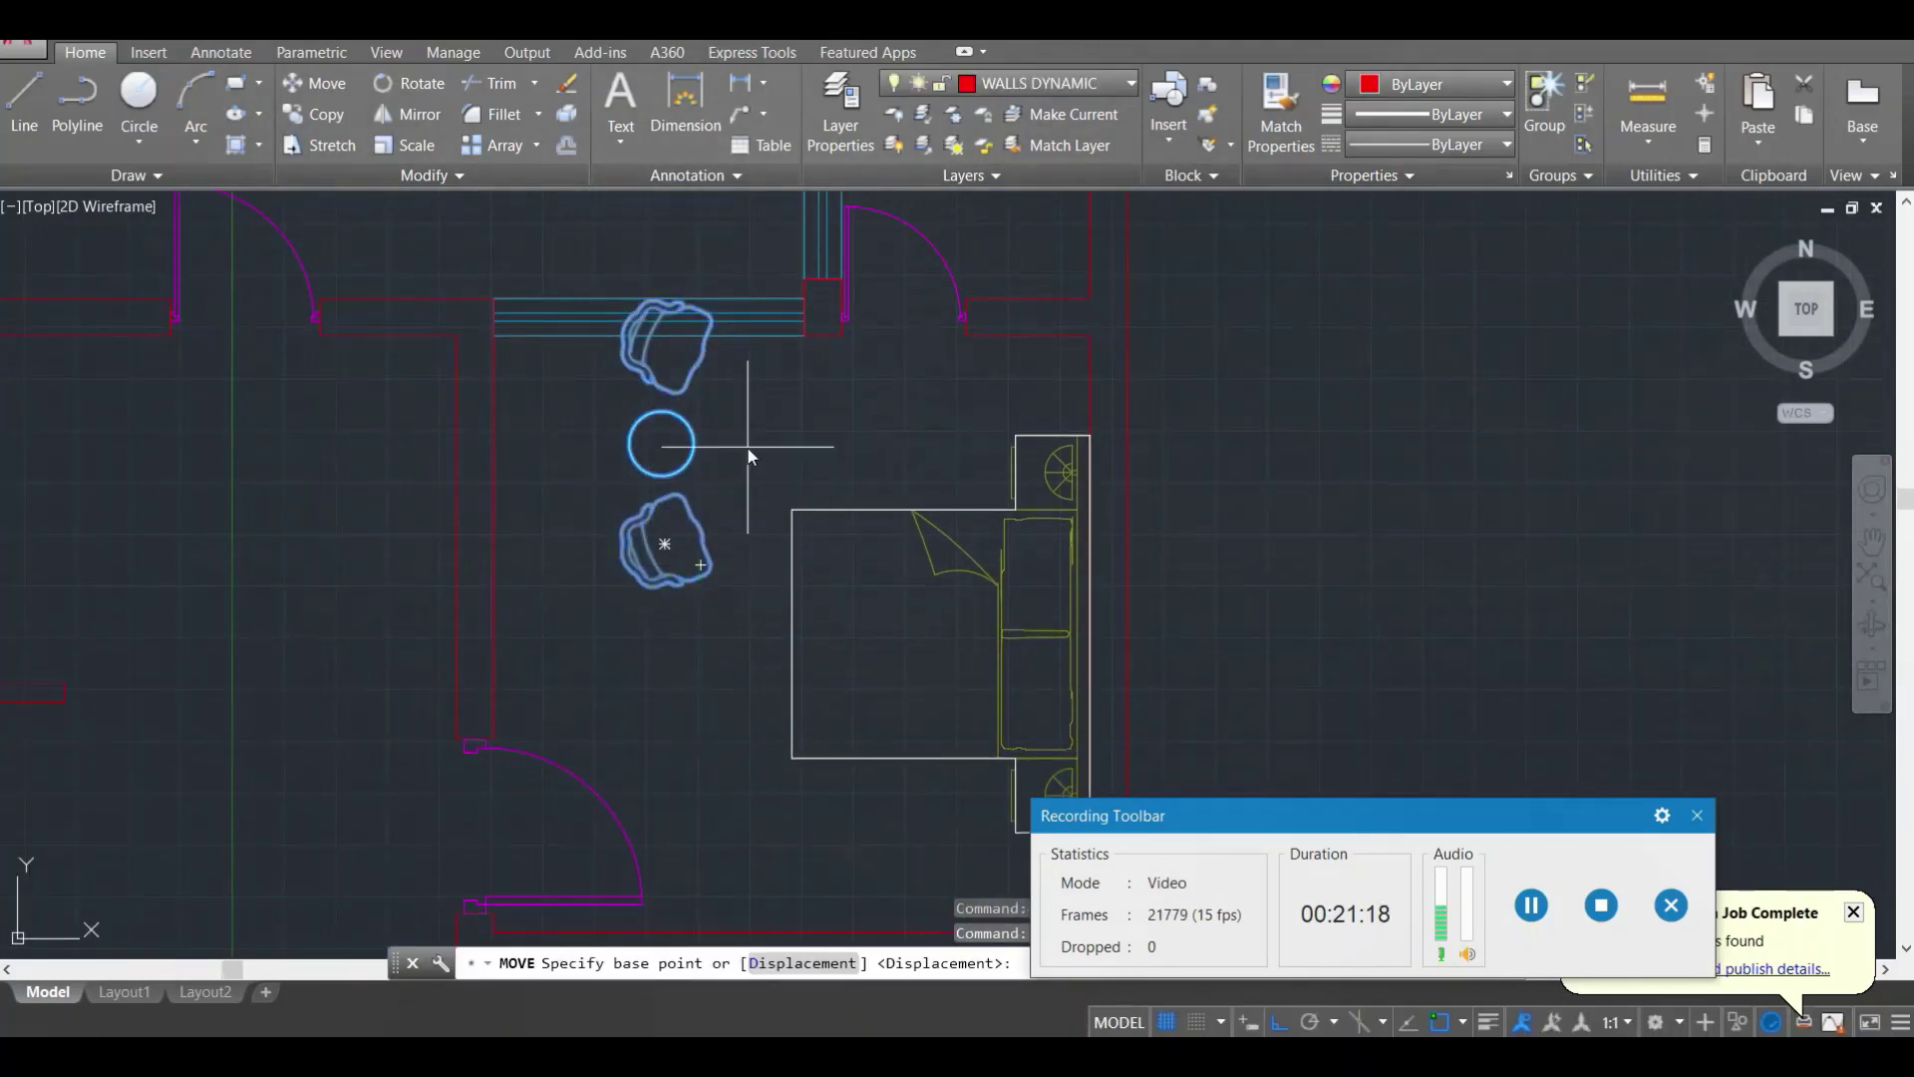
{"action": "left_click", "coordinate": [750, 453]}
{"action": "scroll", "coordinate": [636, 518], "scroll_direction": "up", "scroll_amount": 2}
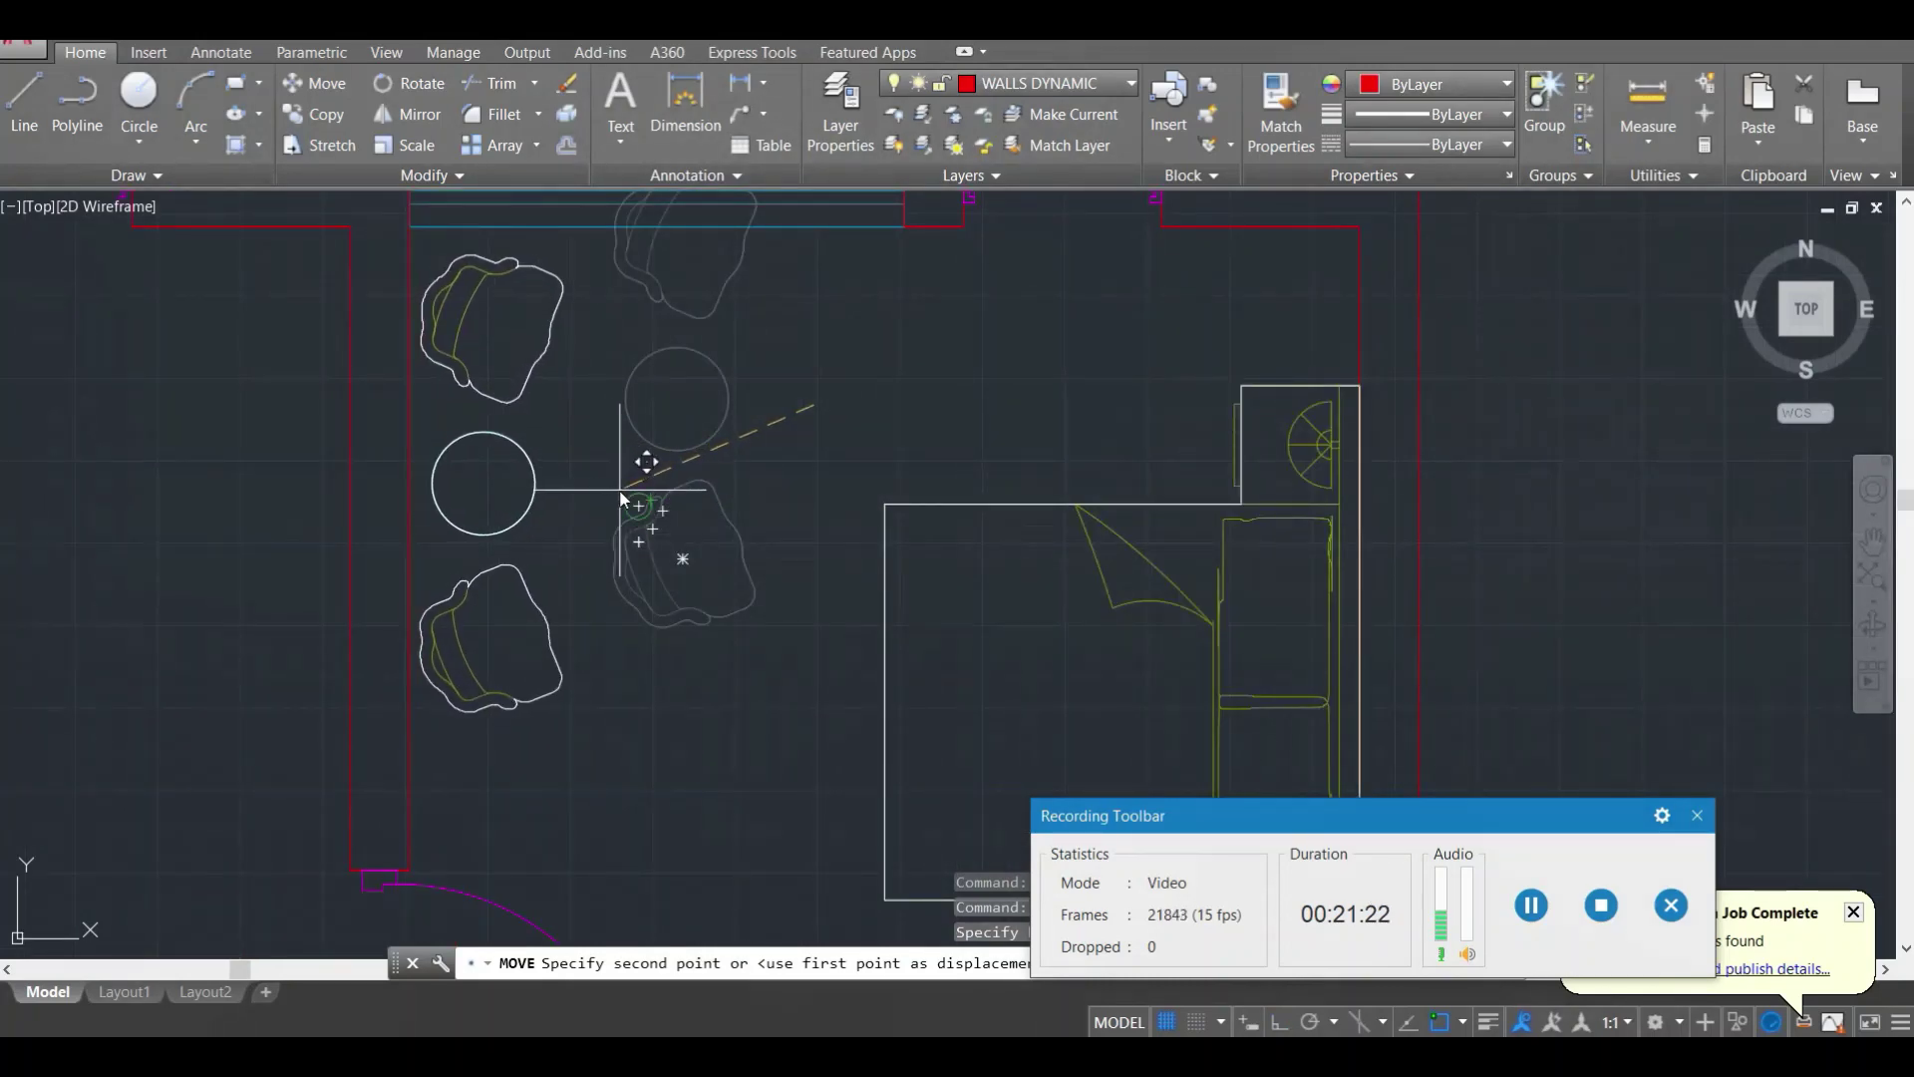
{"action": "left_click", "coordinate": [620, 489]}
{"action": "key", "text": "Escape"}
{"action": "key", "text": "Escape"}
{"action": "scroll", "coordinate": [561, 443], "scroll_direction": "down", "scroll_amount": 4}
{"action": "middle_click_drag", "start_coordinate": [548, 466], "coordinate": [679, 482]}
{"action": "scroll", "coordinate": [685, 484], "scroll_direction": "up", "scroll_amount": 2}
{"action": "type", "text": "r"}
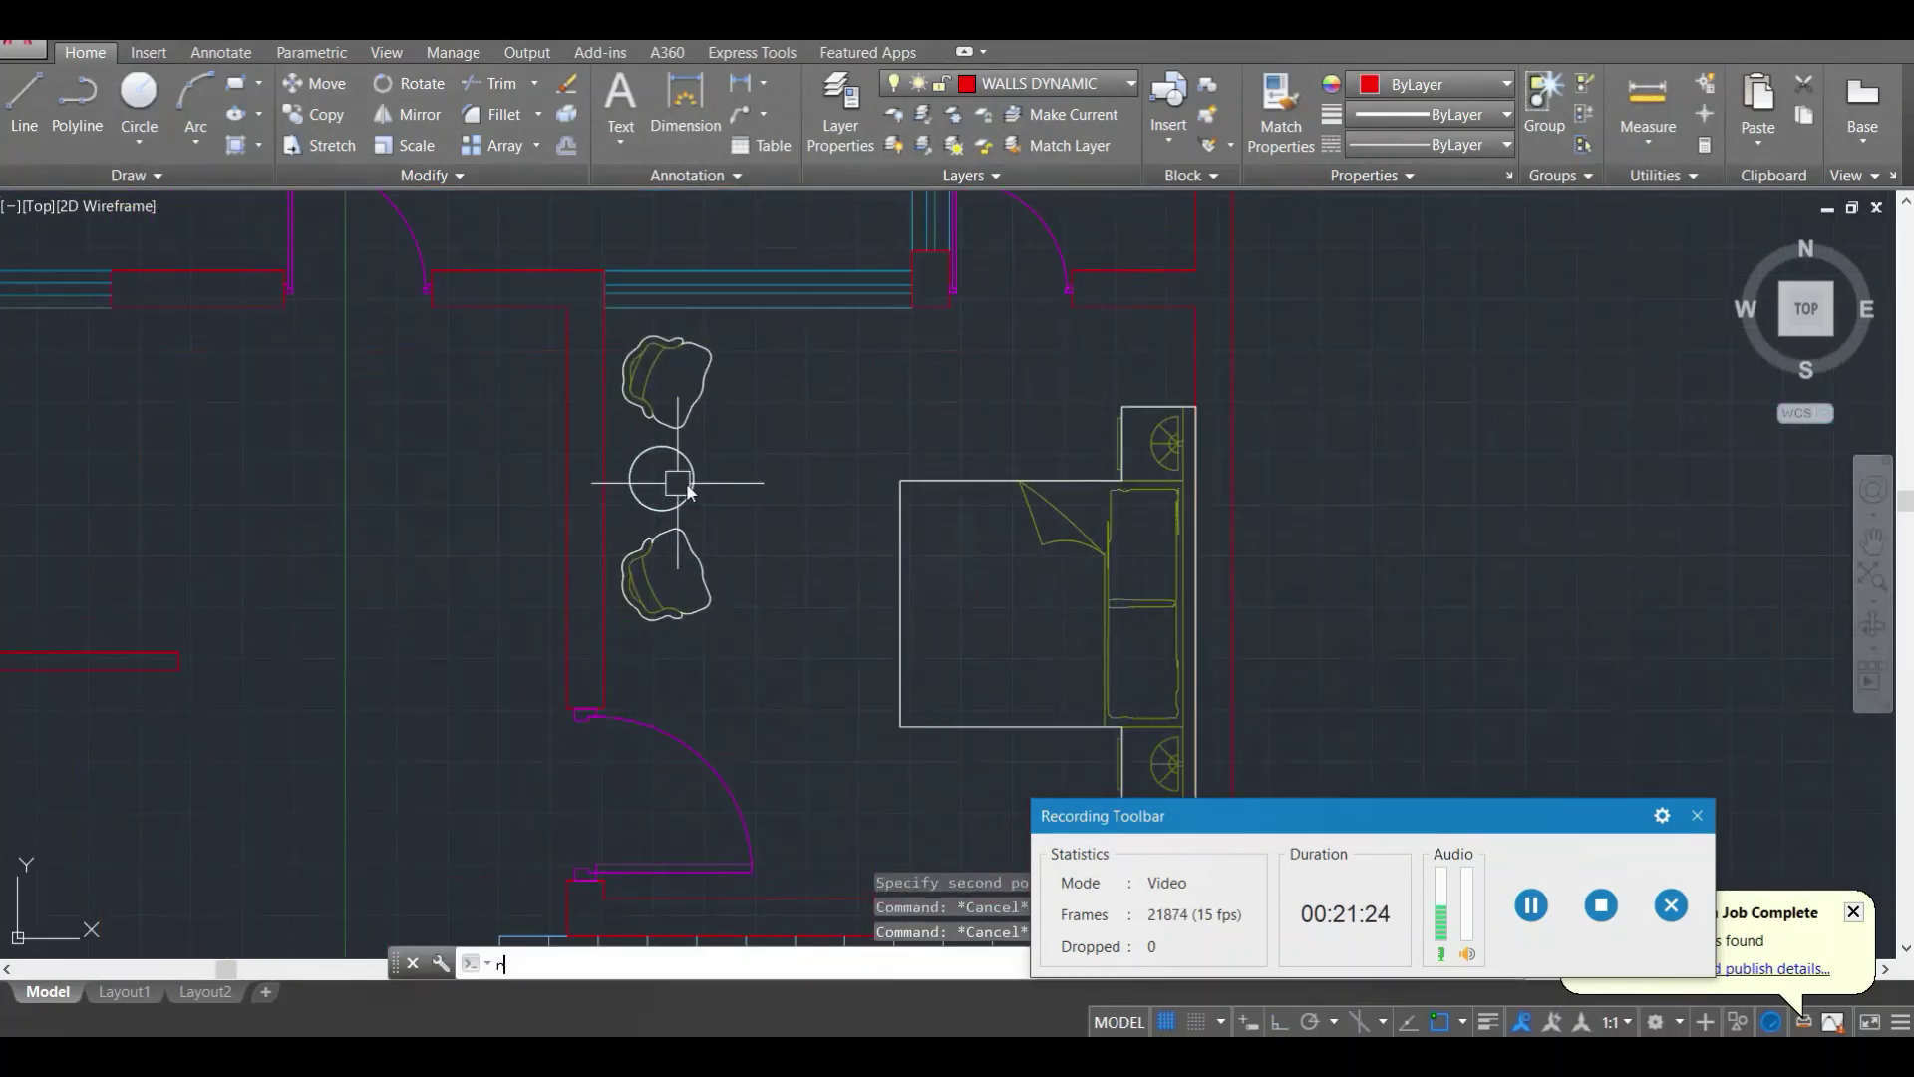
{"action": "key", "text": "BackSpace"}
{"action": "scroll", "coordinate": [861, 476], "scroll_direction": "down", "scroll_amount": 4}
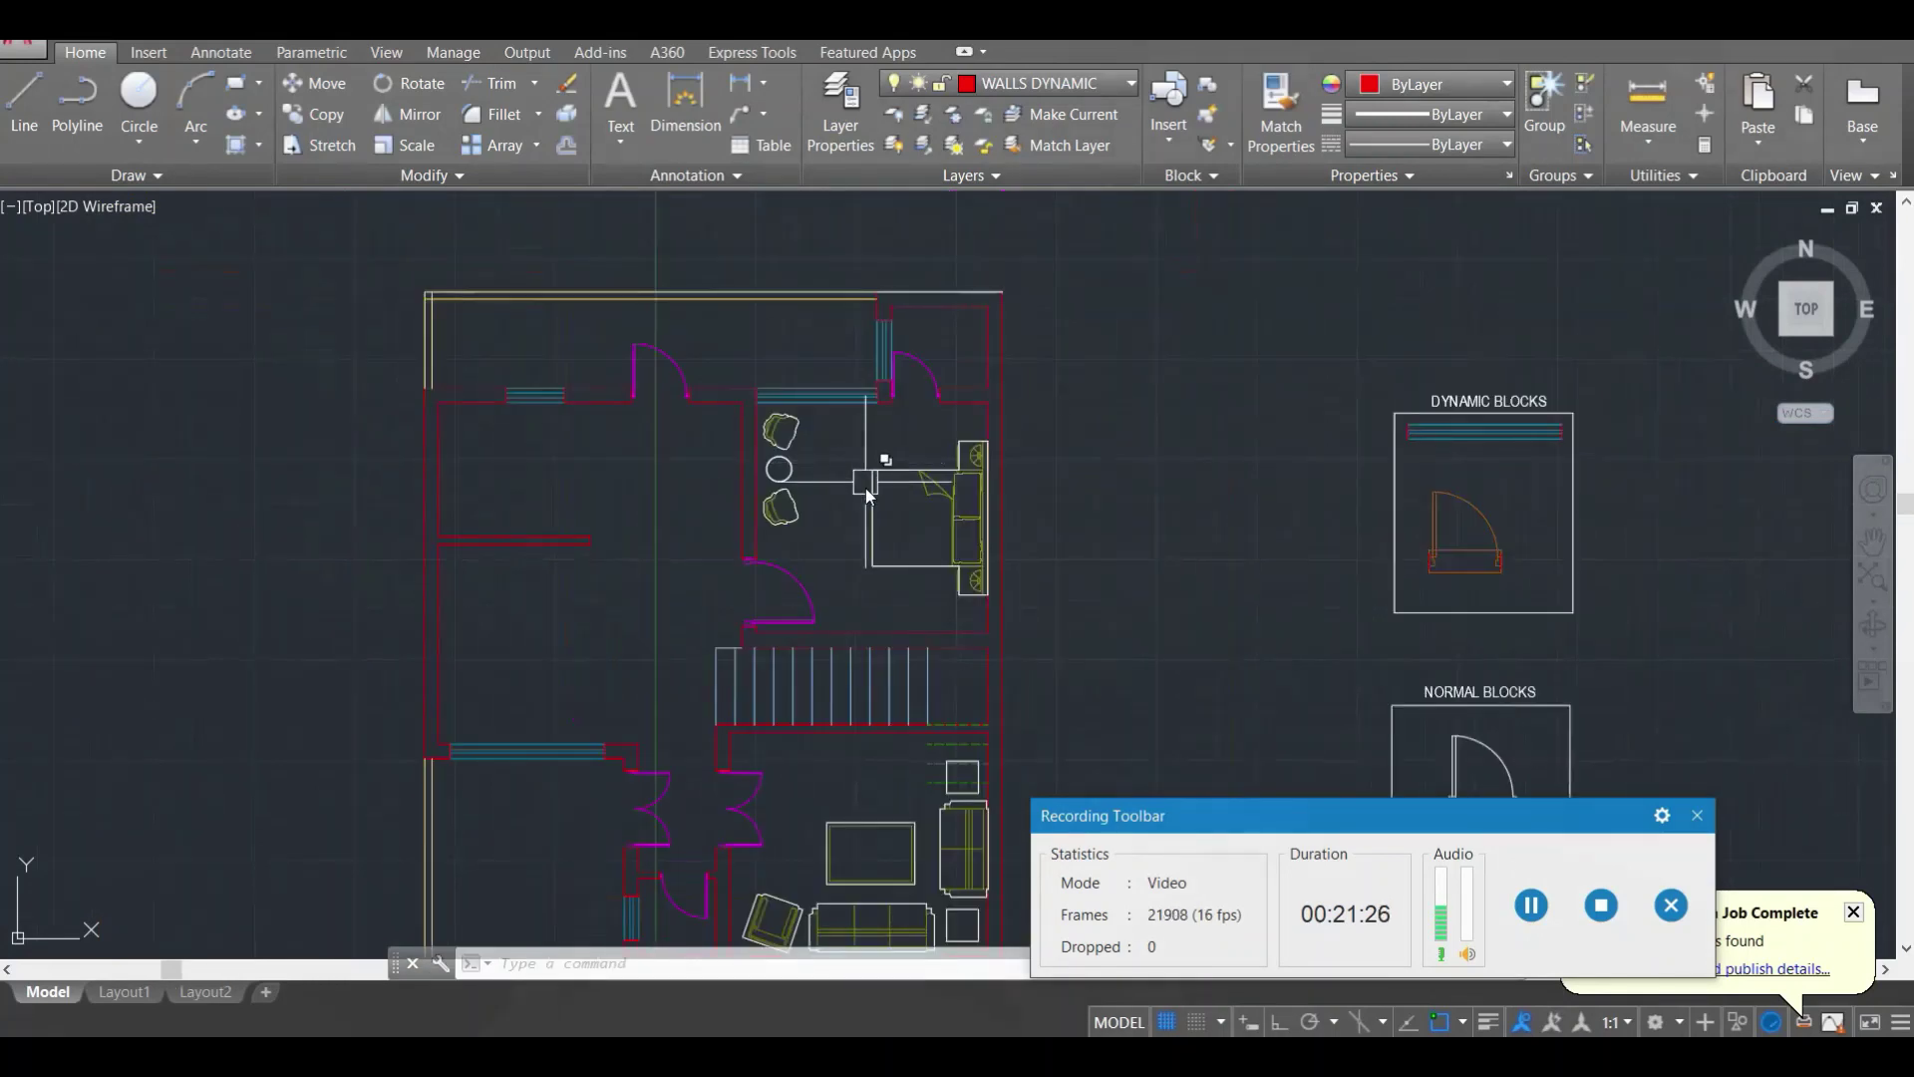
{"action": "middle_click_drag", "start_coordinate": [839, 476], "coordinate": [804, 477]}
{"action": "type", "text": "r"}
{"action": "key", "text": "BackSpace"}
{"action": "scroll", "coordinate": [788, 481], "scroll_direction": "up", "scroll_amount": 2}
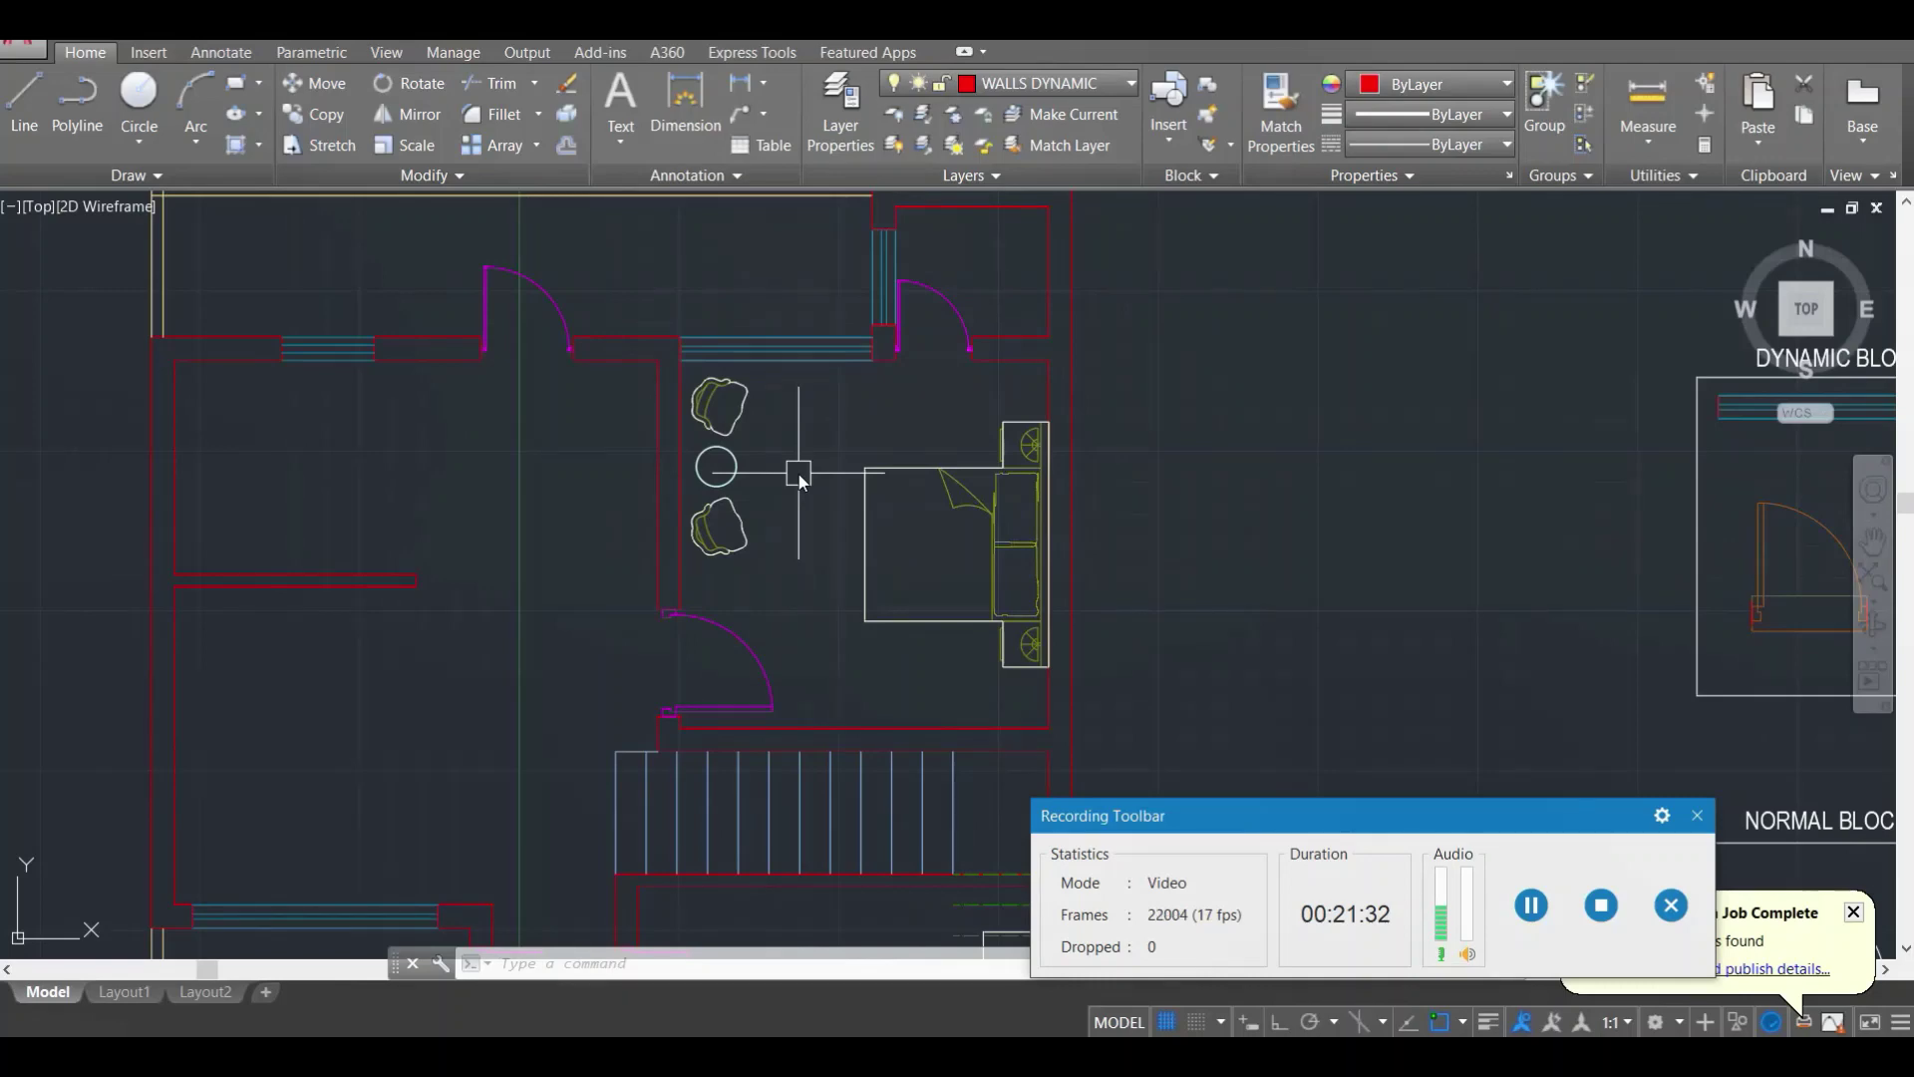
{"action": "type", "text": "r"}
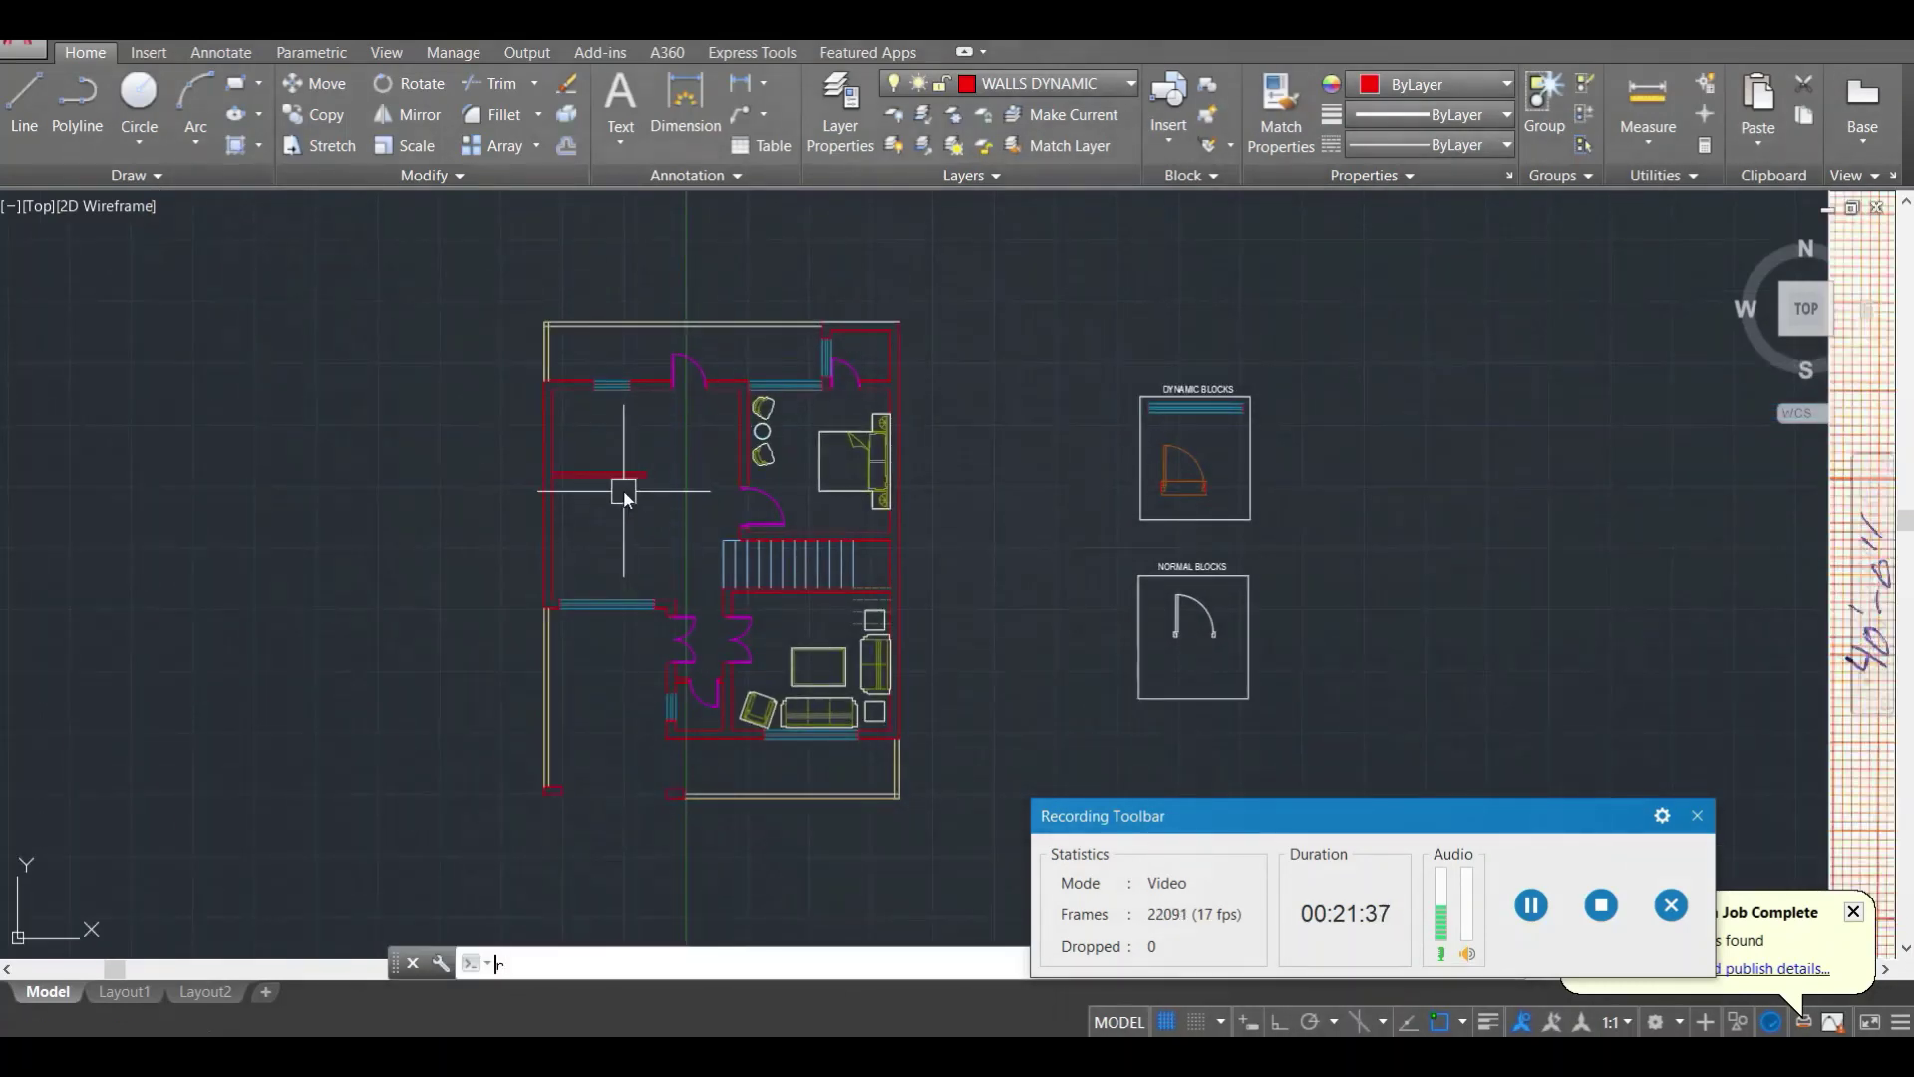
{"action": "scroll", "coordinate": [588, 518], "scroll_direction": "down", "scroll_amount": 4}
{"action": "middle_click_drag", "start_coordinate": [482, 367], "coordinate": [530, 425]}
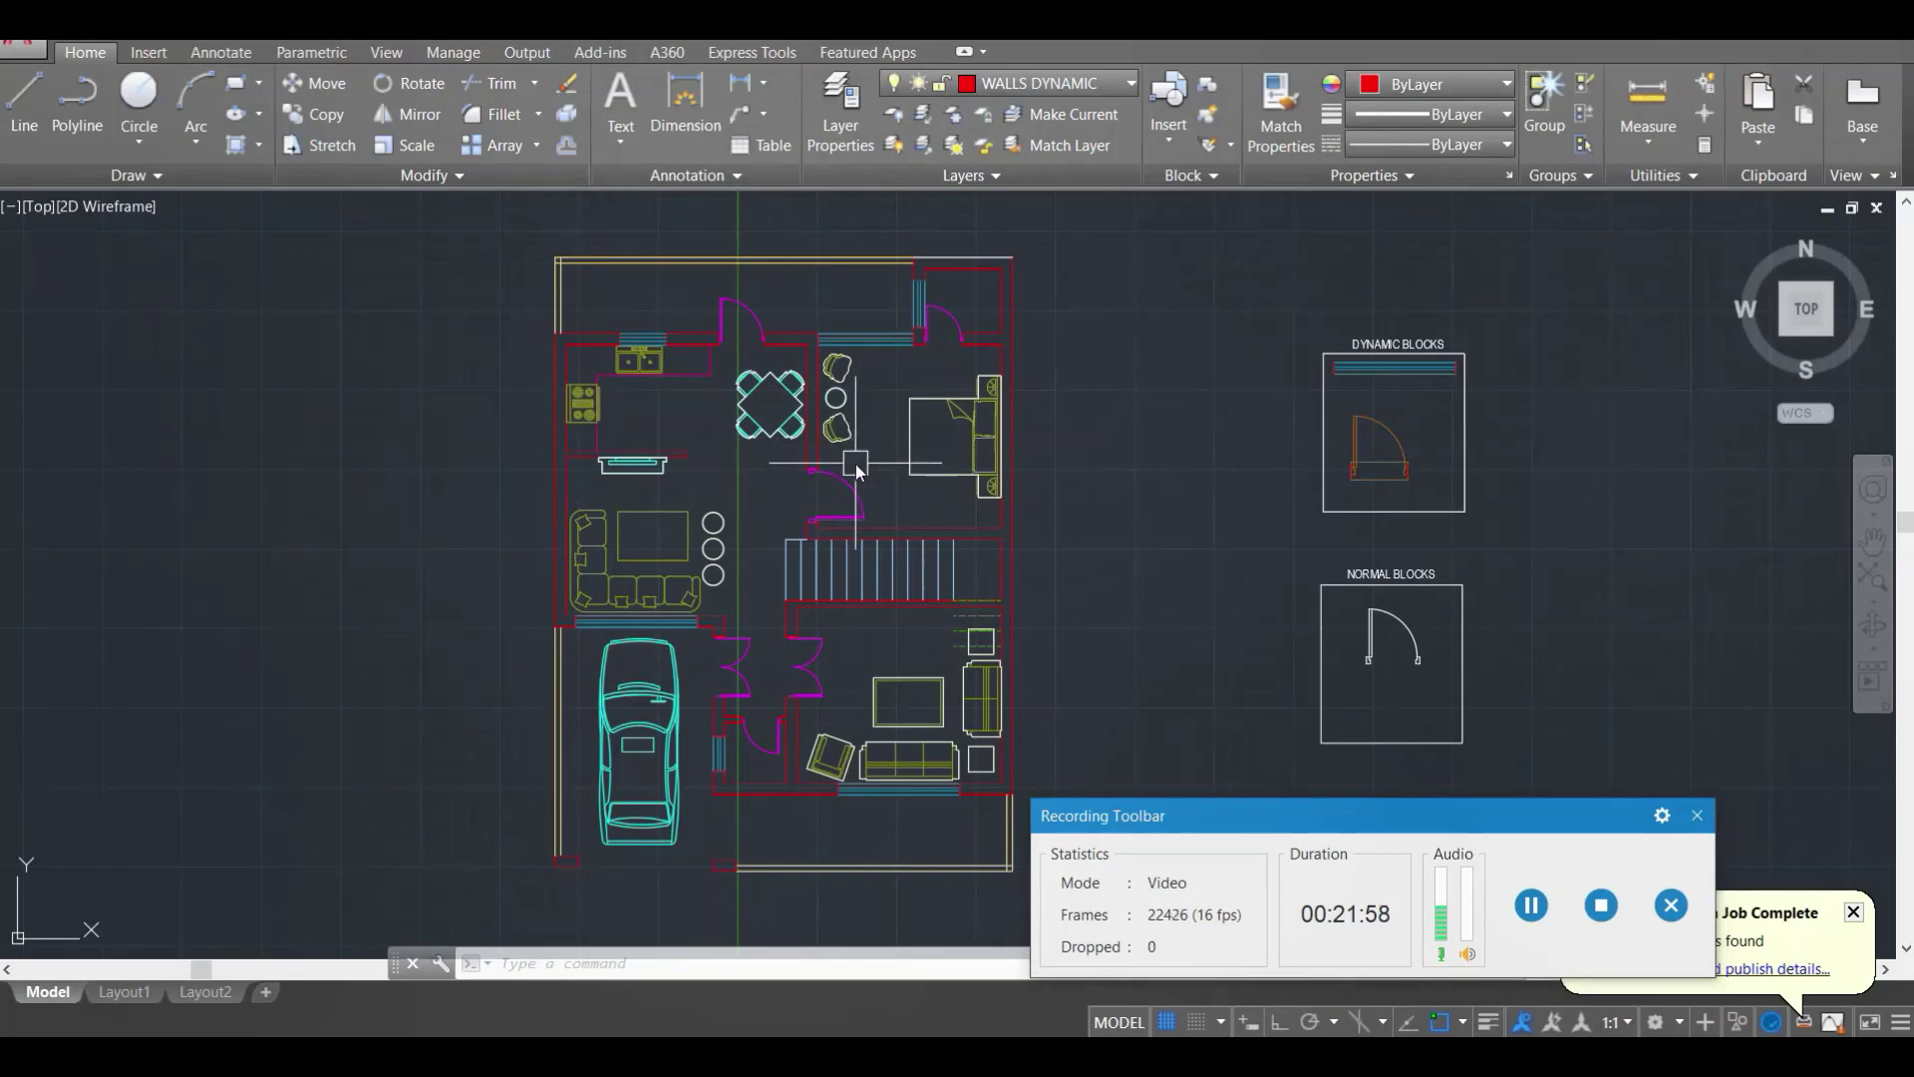
Step: Start a multiline text box on the open kitchen floor beside the stove and set the text height to 7"
{"action": "scroll", "coordinate": [688, 492], "scroll_direction": "up", "scroll_amount": 2}
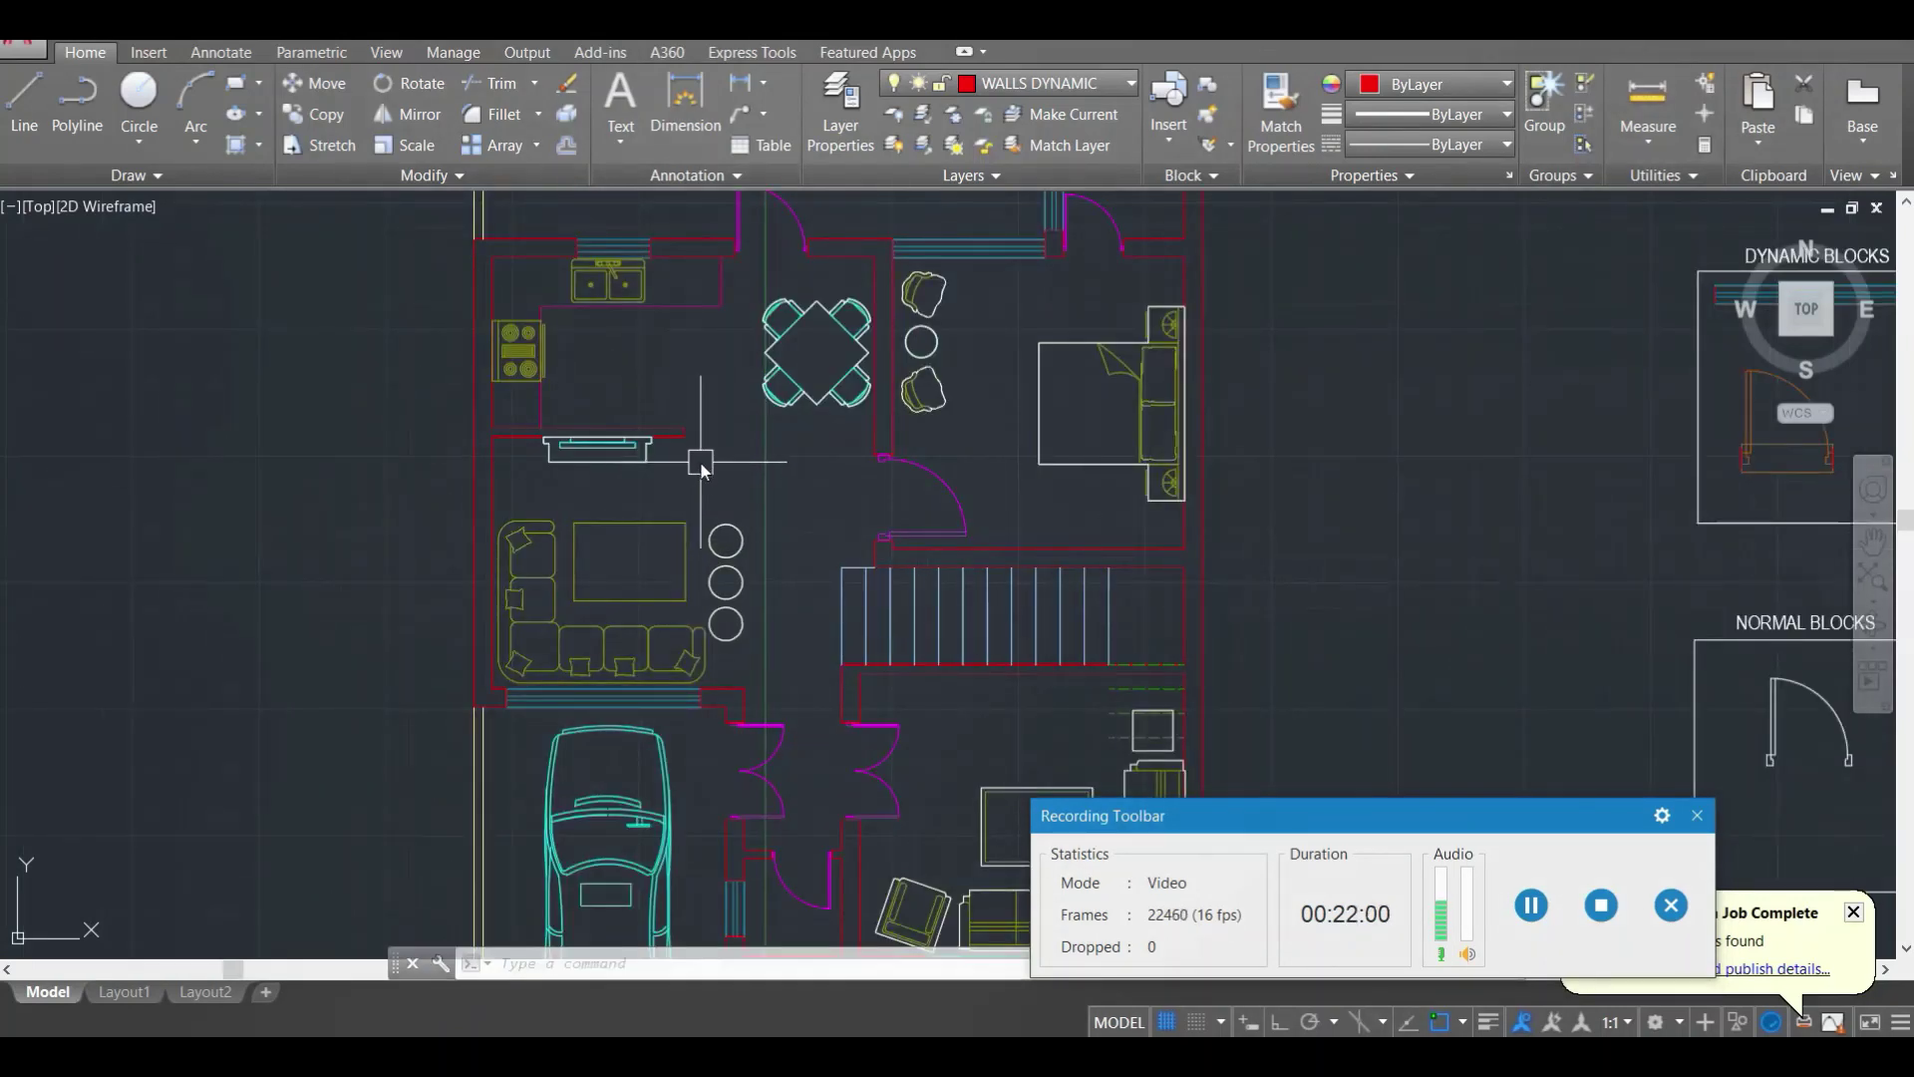
{"action": "type", "text": "MTEXT"}
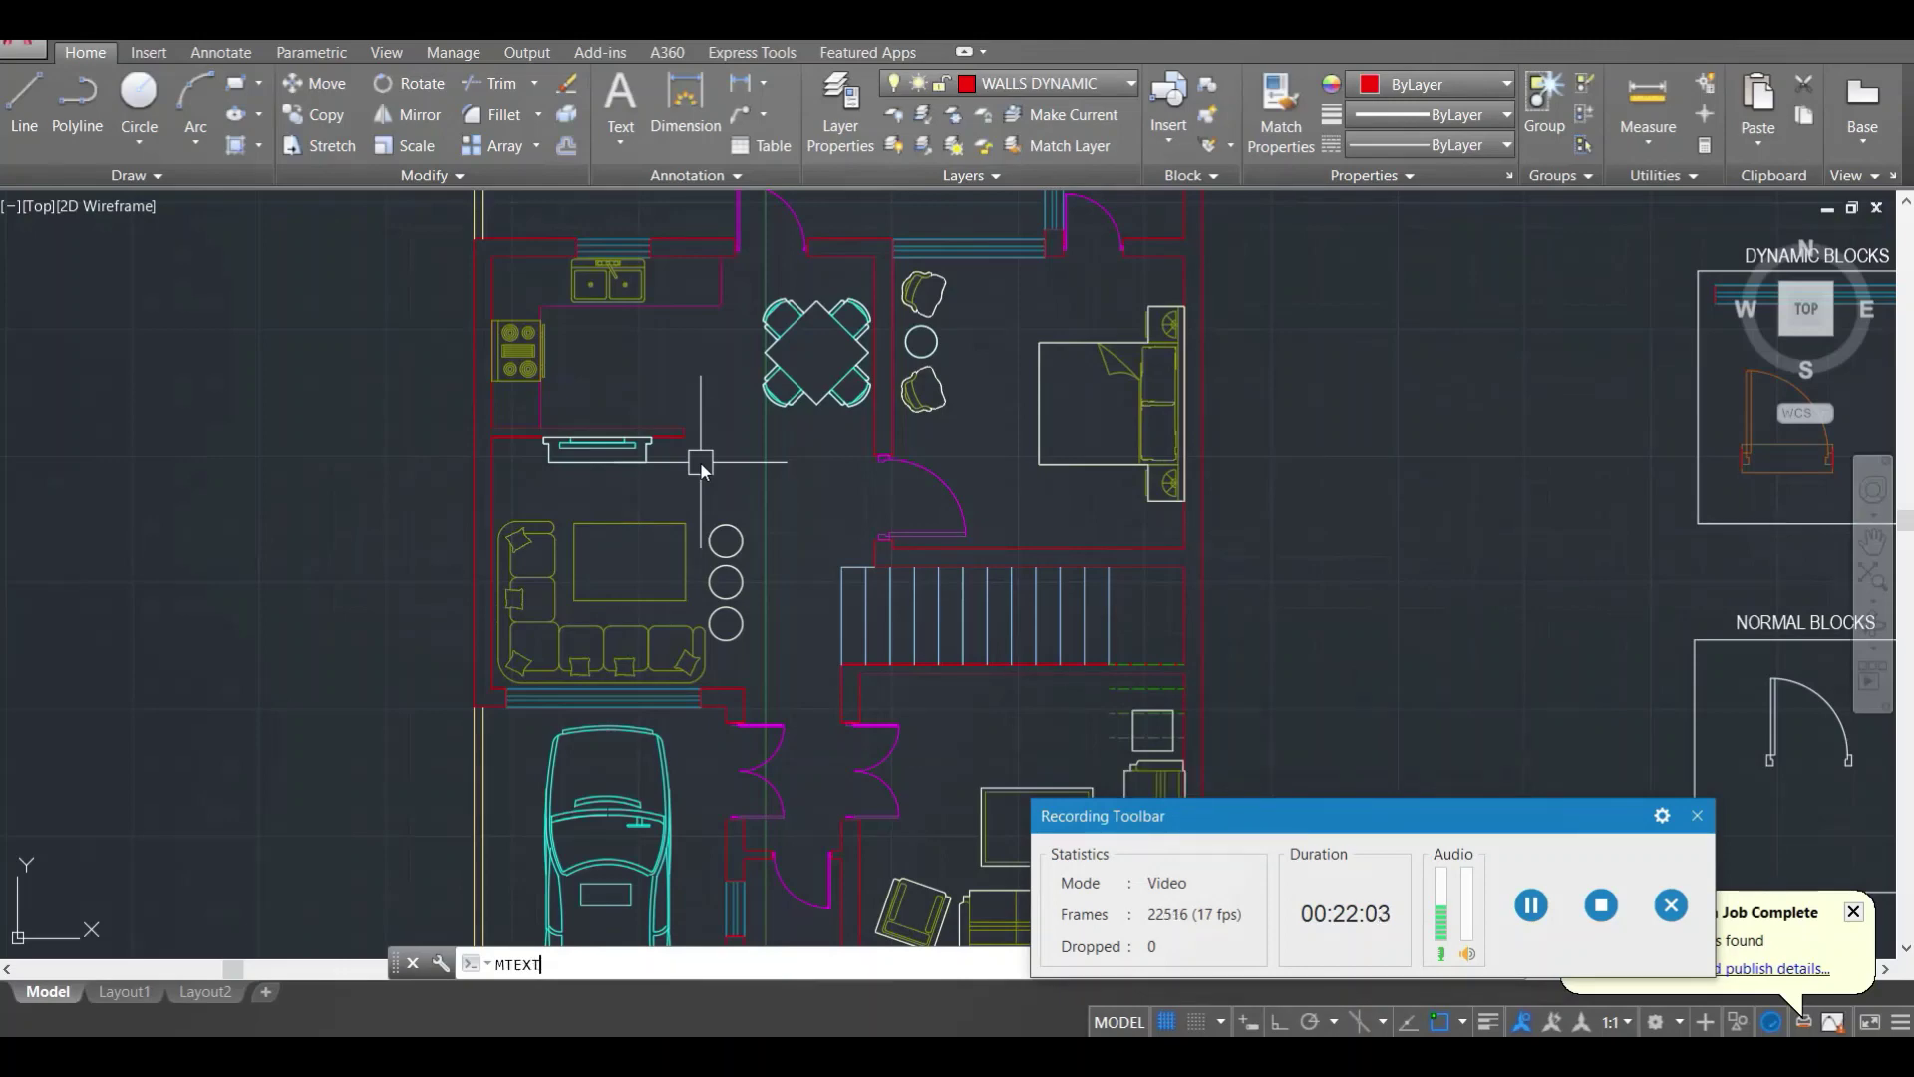
{"action": "key", "text": "Return"}
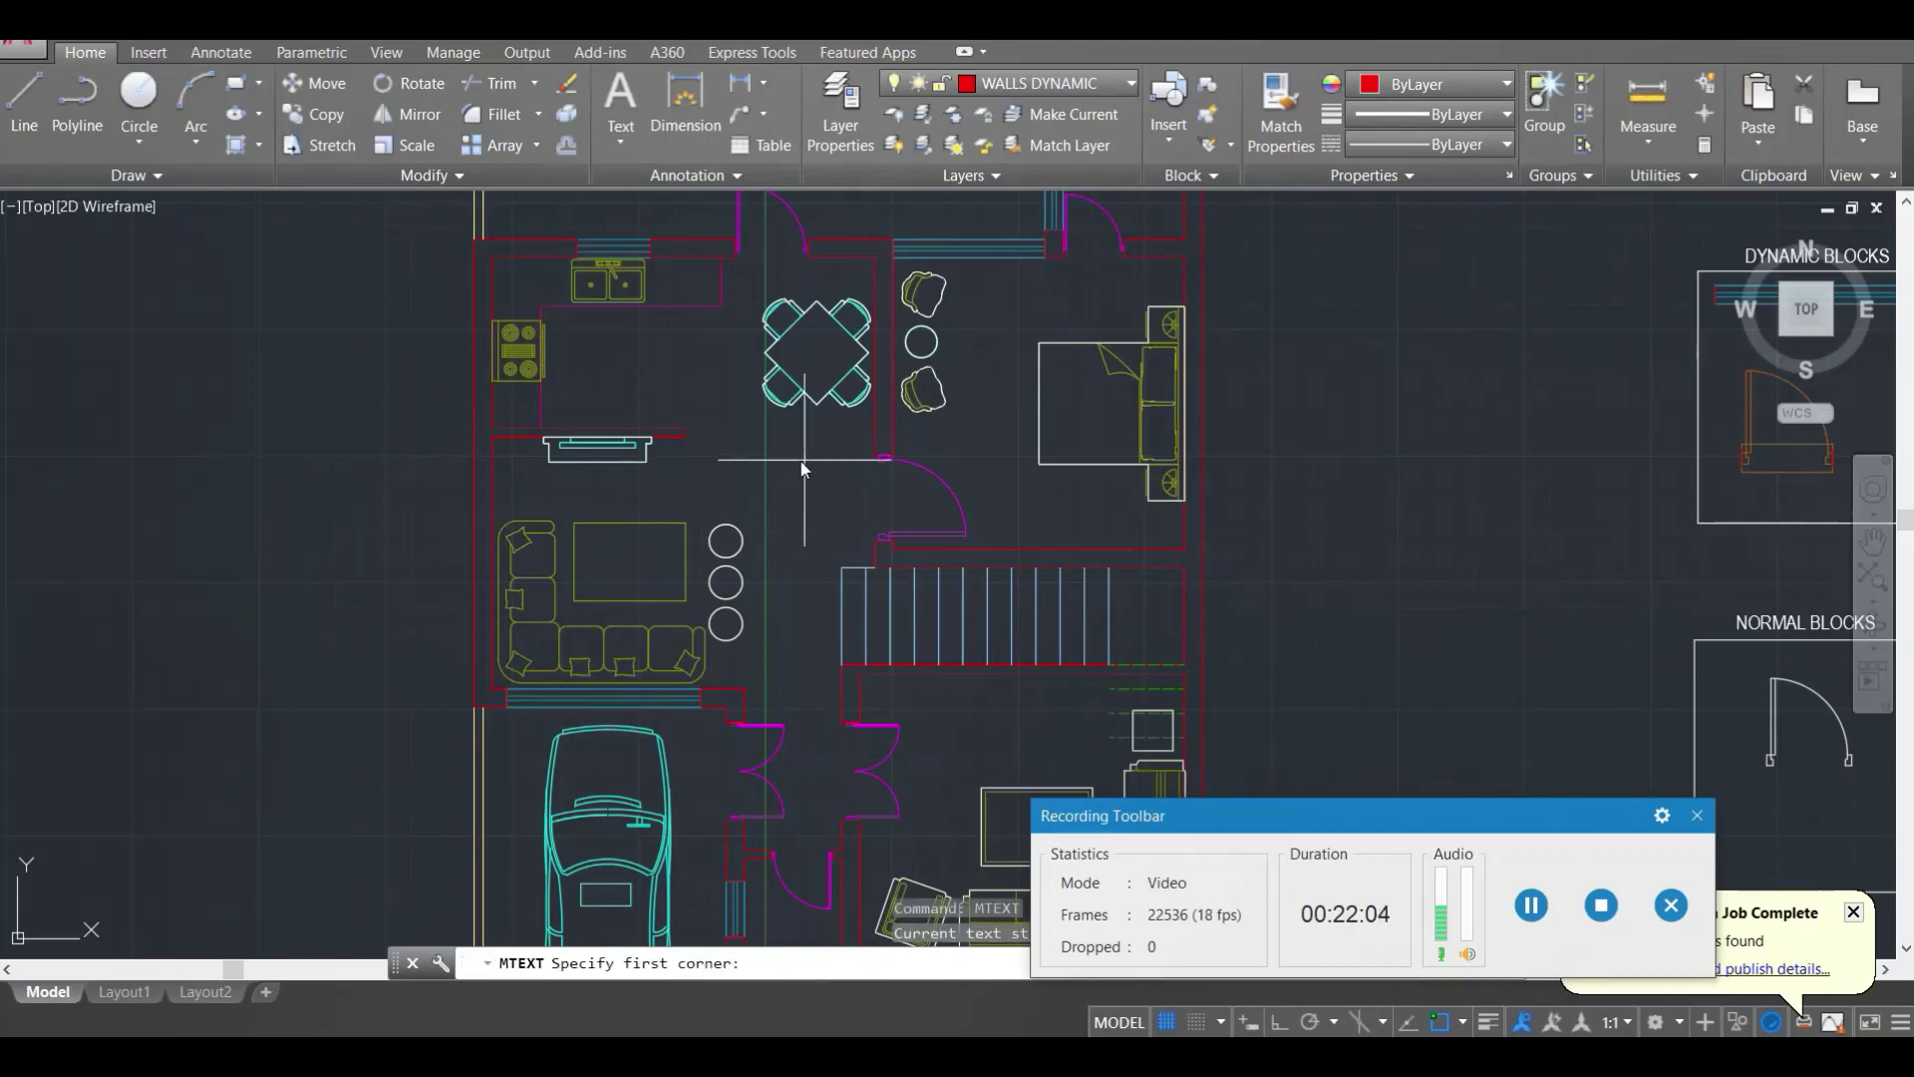
{"action": "scroll", "coordinate": [555, 376], "scroll_direction": "up", "scroll_amount": 3}
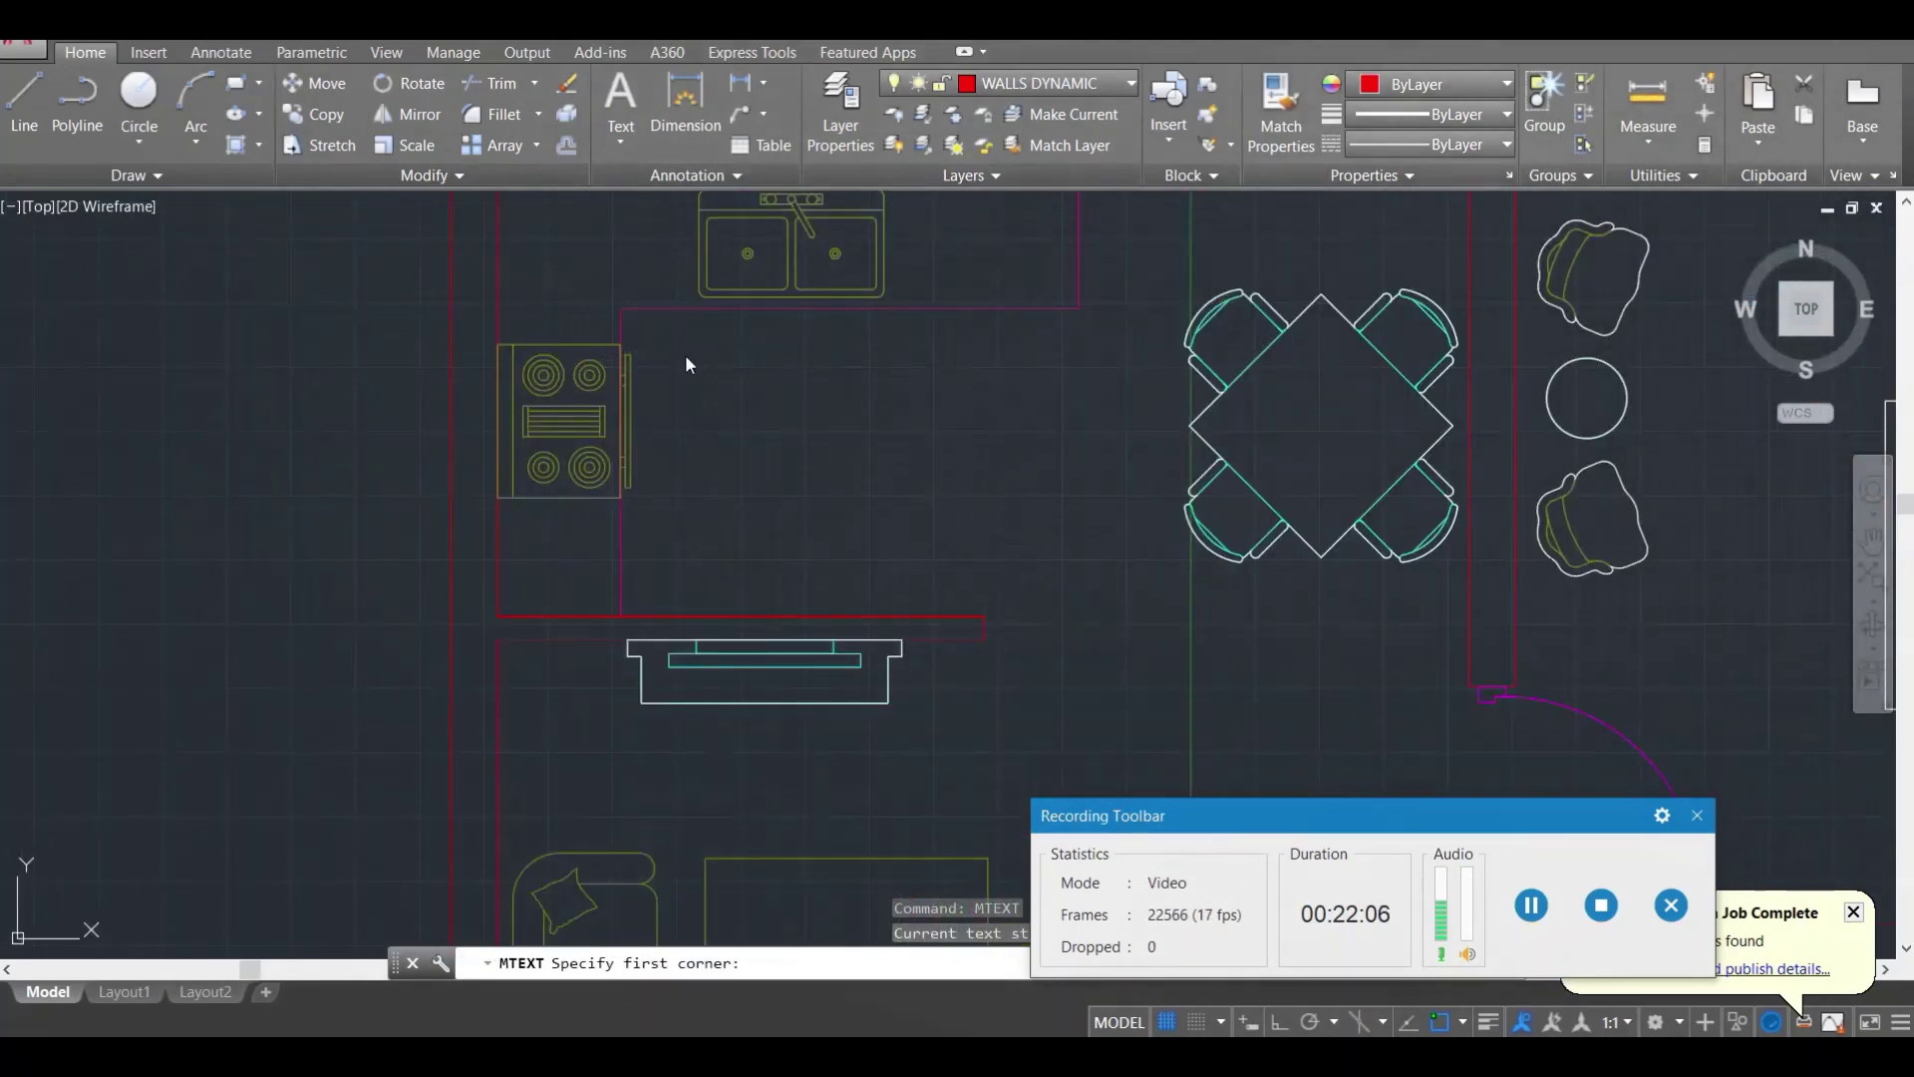
{"action": "left_click", "coordinate": [685, 355]}
{"action": "left_click", "coordinate": [1112, 576]}
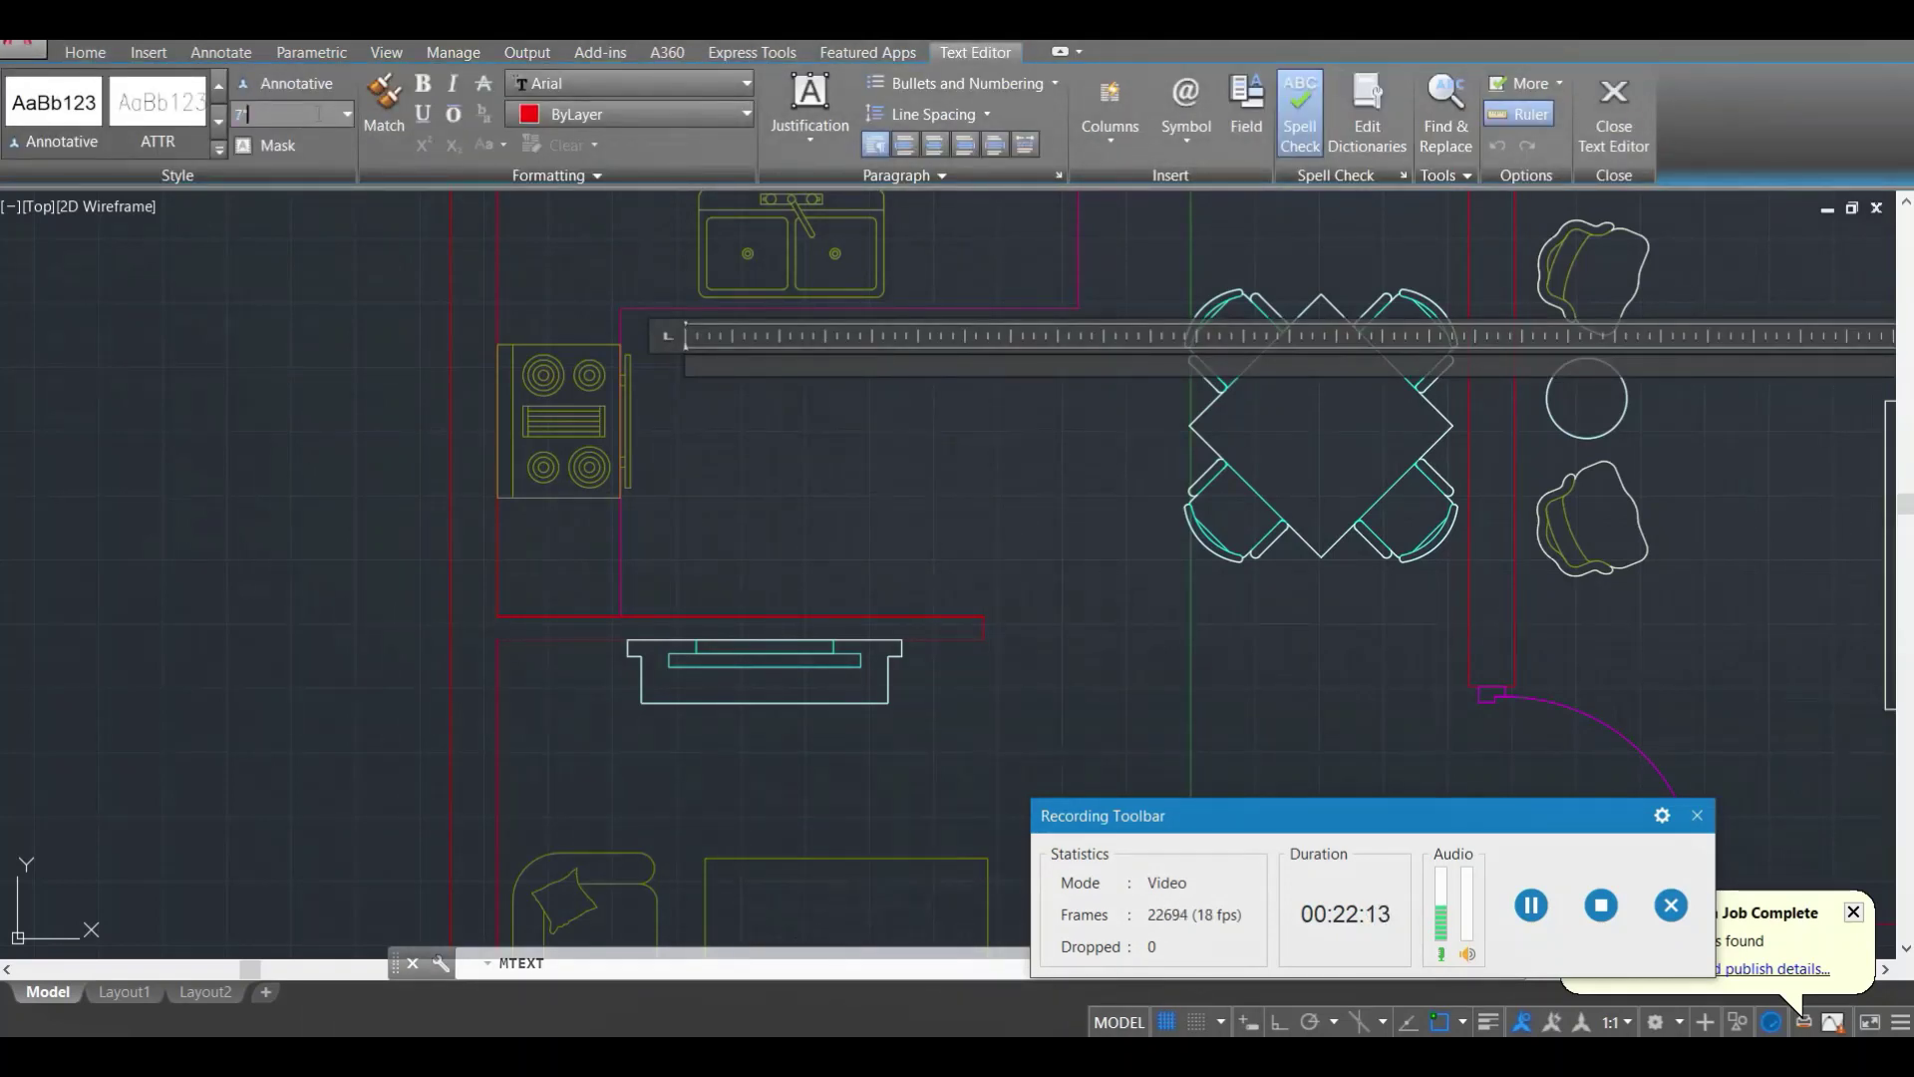
{"action": "left_click", "coordinate": [319, 113]}
{"action": "type", "text": "7"}
{"action": "key", "text": "Return"}
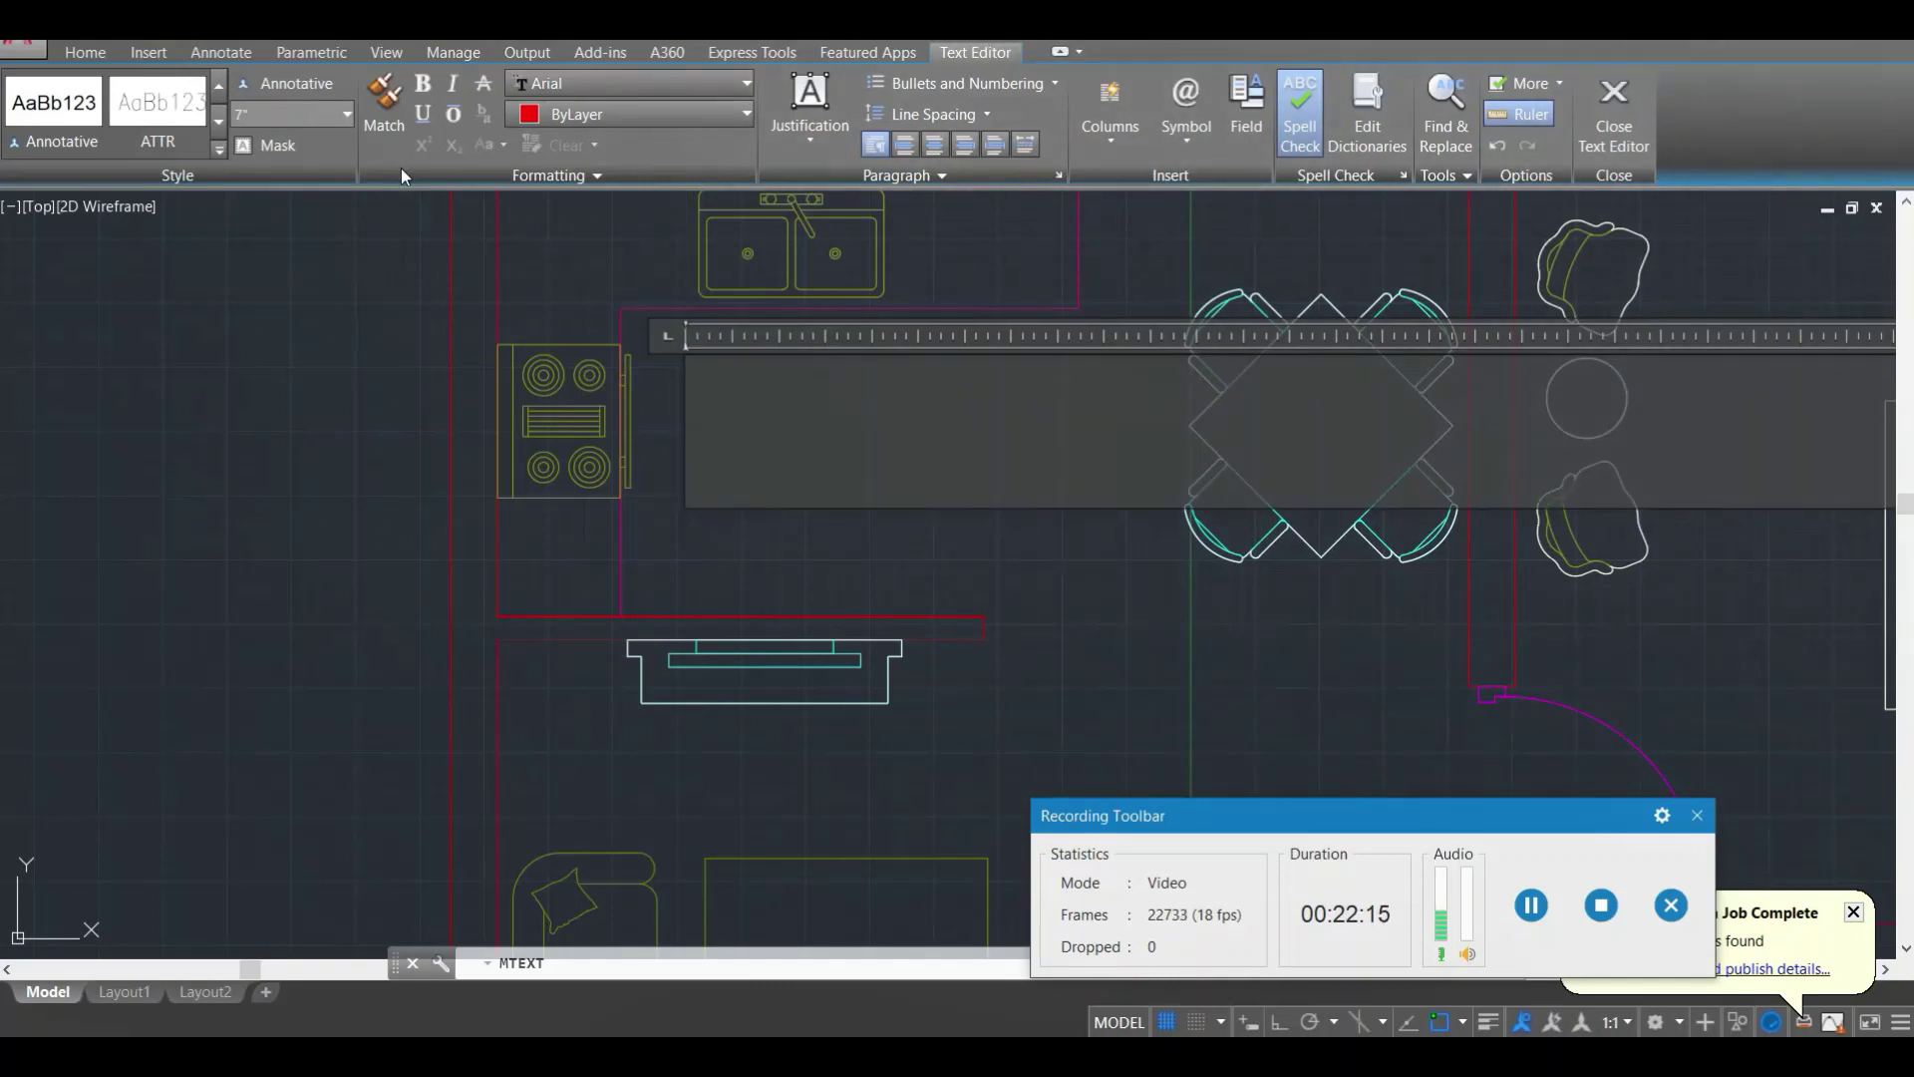
Step: Enter KITCHEN as the label text and finish the multiline text
{"action": "type", "text": "K"}
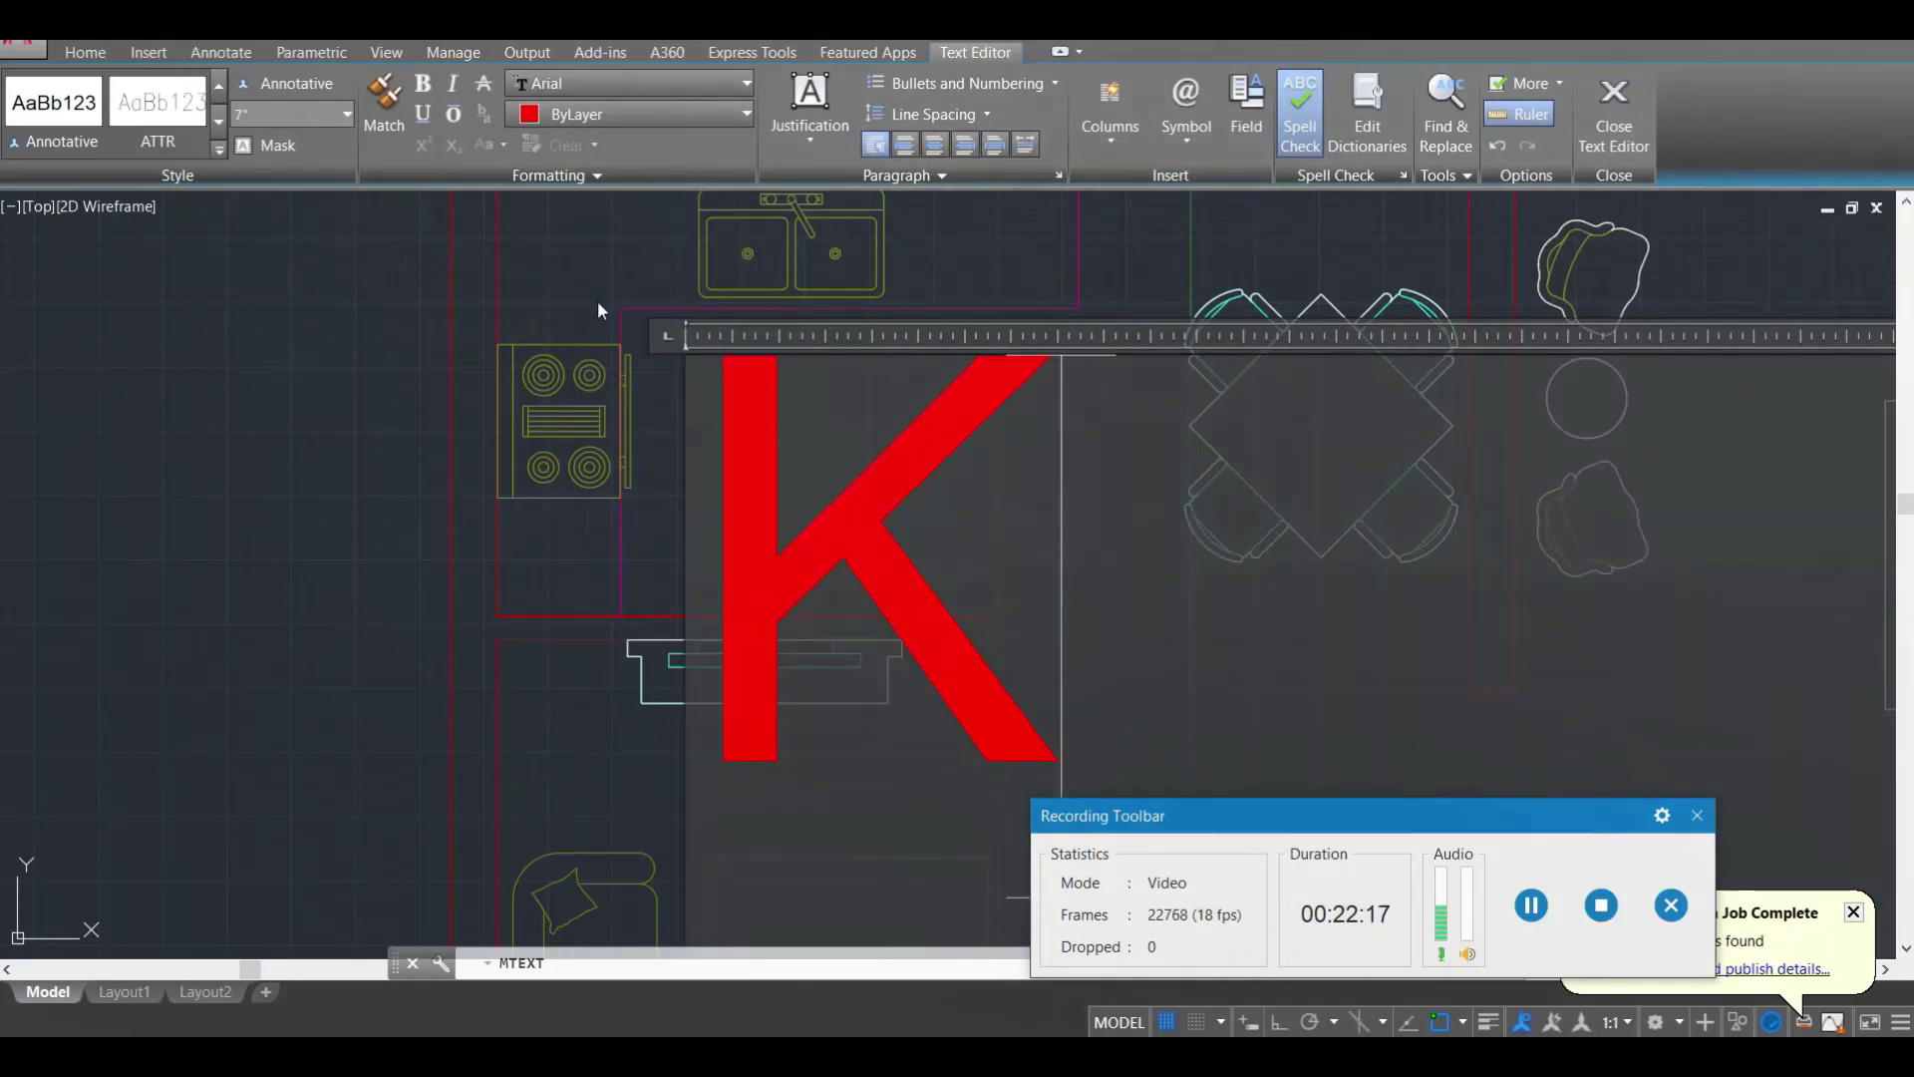
{"action": "type", "text": "ITCHENB"}
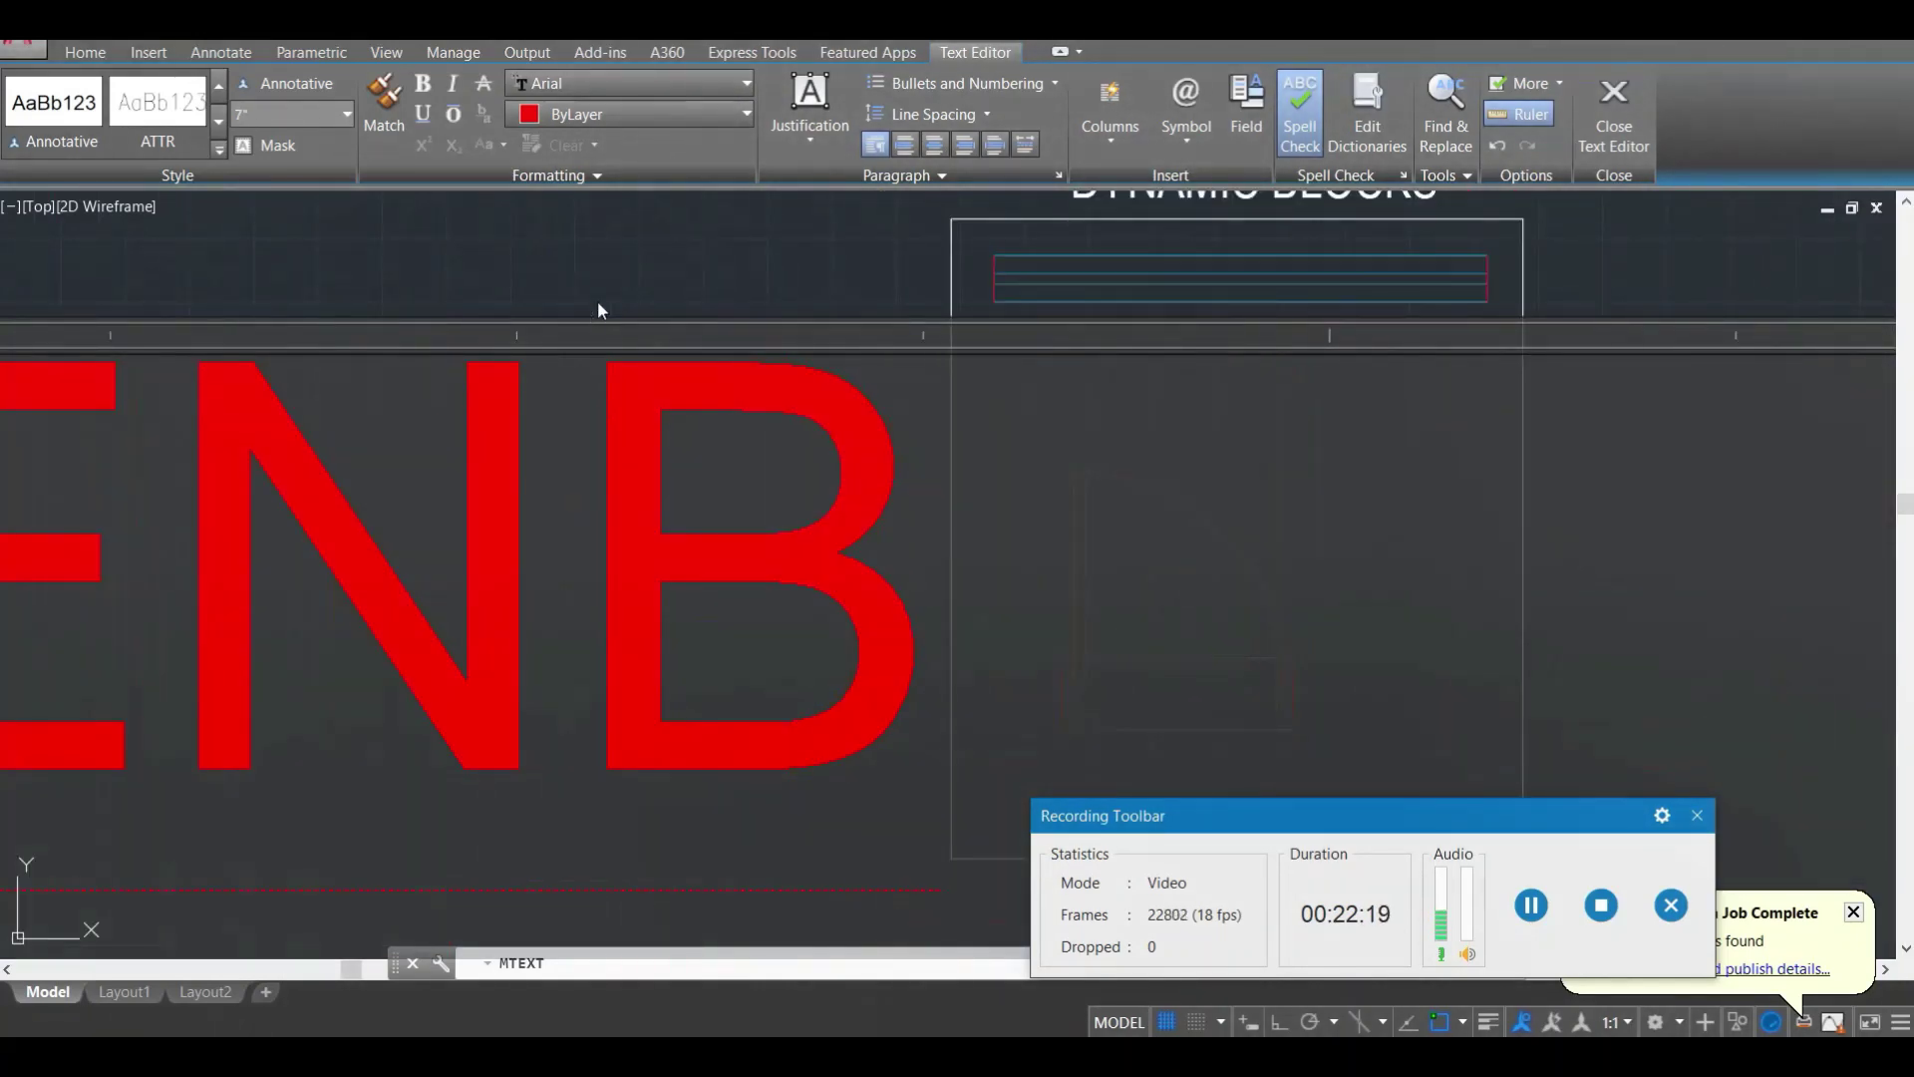
{"action": "key", "text": "BackSpace"}
{"action": "key", "text": "Return"}
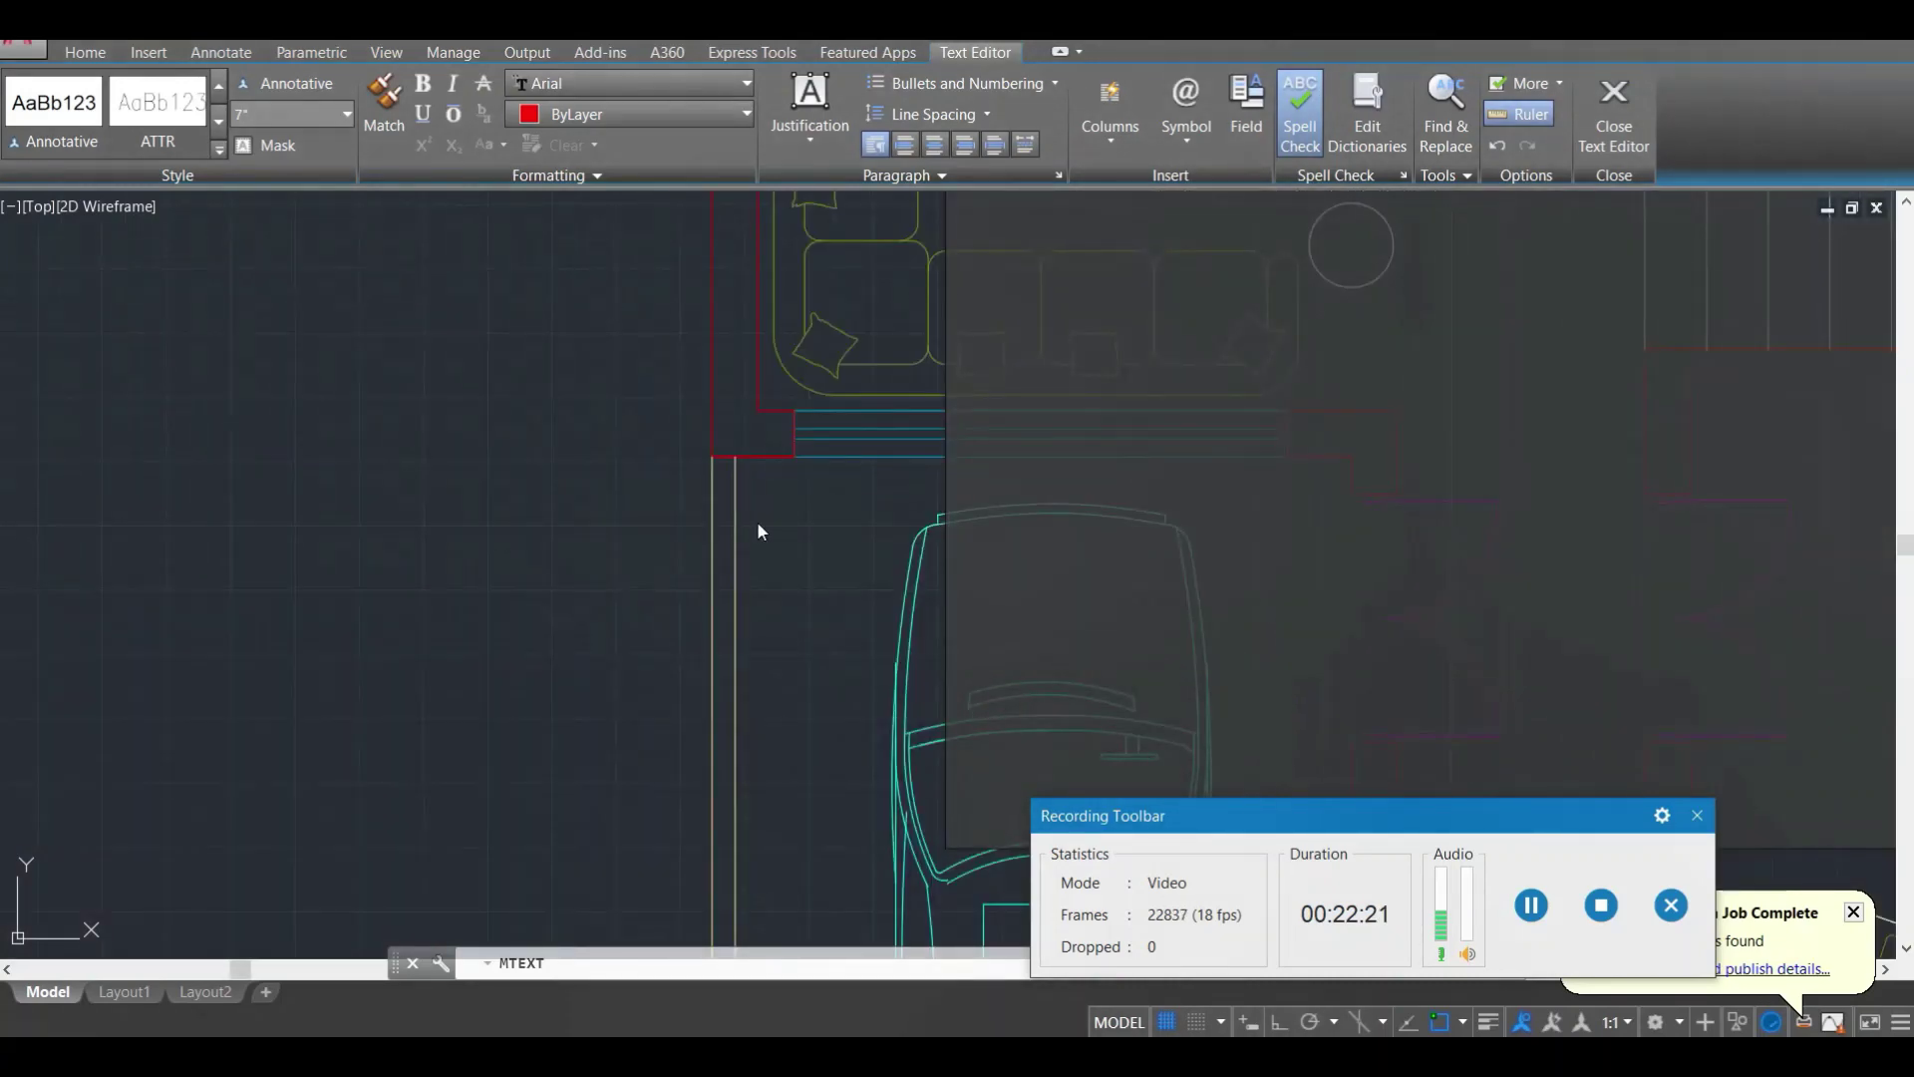
{"action": "scroll", "coordinate": [756, 449], "scroll_direction": "down", "scroll_amount": 2}
{"action": "left_click", "coordinate": [610, 418]}
{"action": "scroll", "coordinate": [770, 356], "scroll_direction": "down", "scroll_amount": 3}
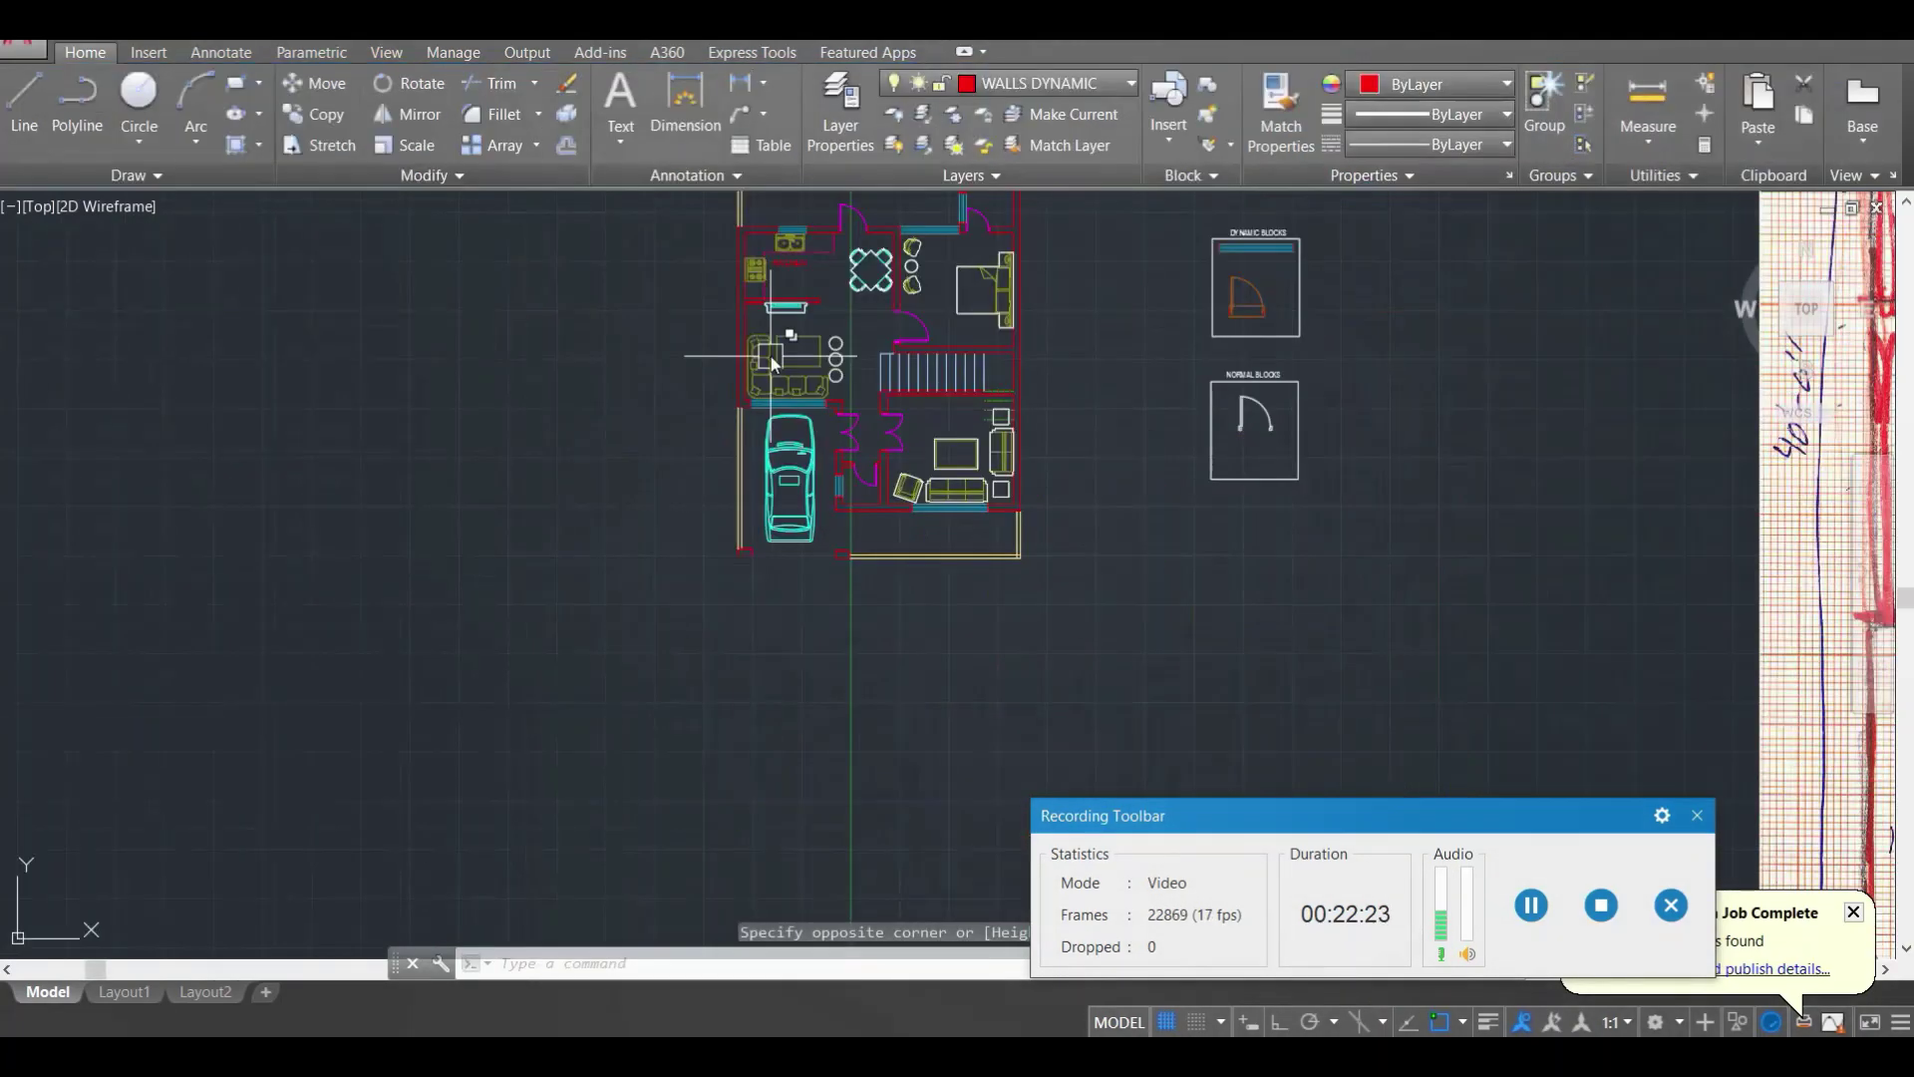
{"action": "scroll", "coordinate": [741, 267], "scroll_direction": "up", "scroll_amount": 6}
{"action": "scroll", "coordinate": [747, 321], "scroll_direction": "down", "scroll_amount": 4}
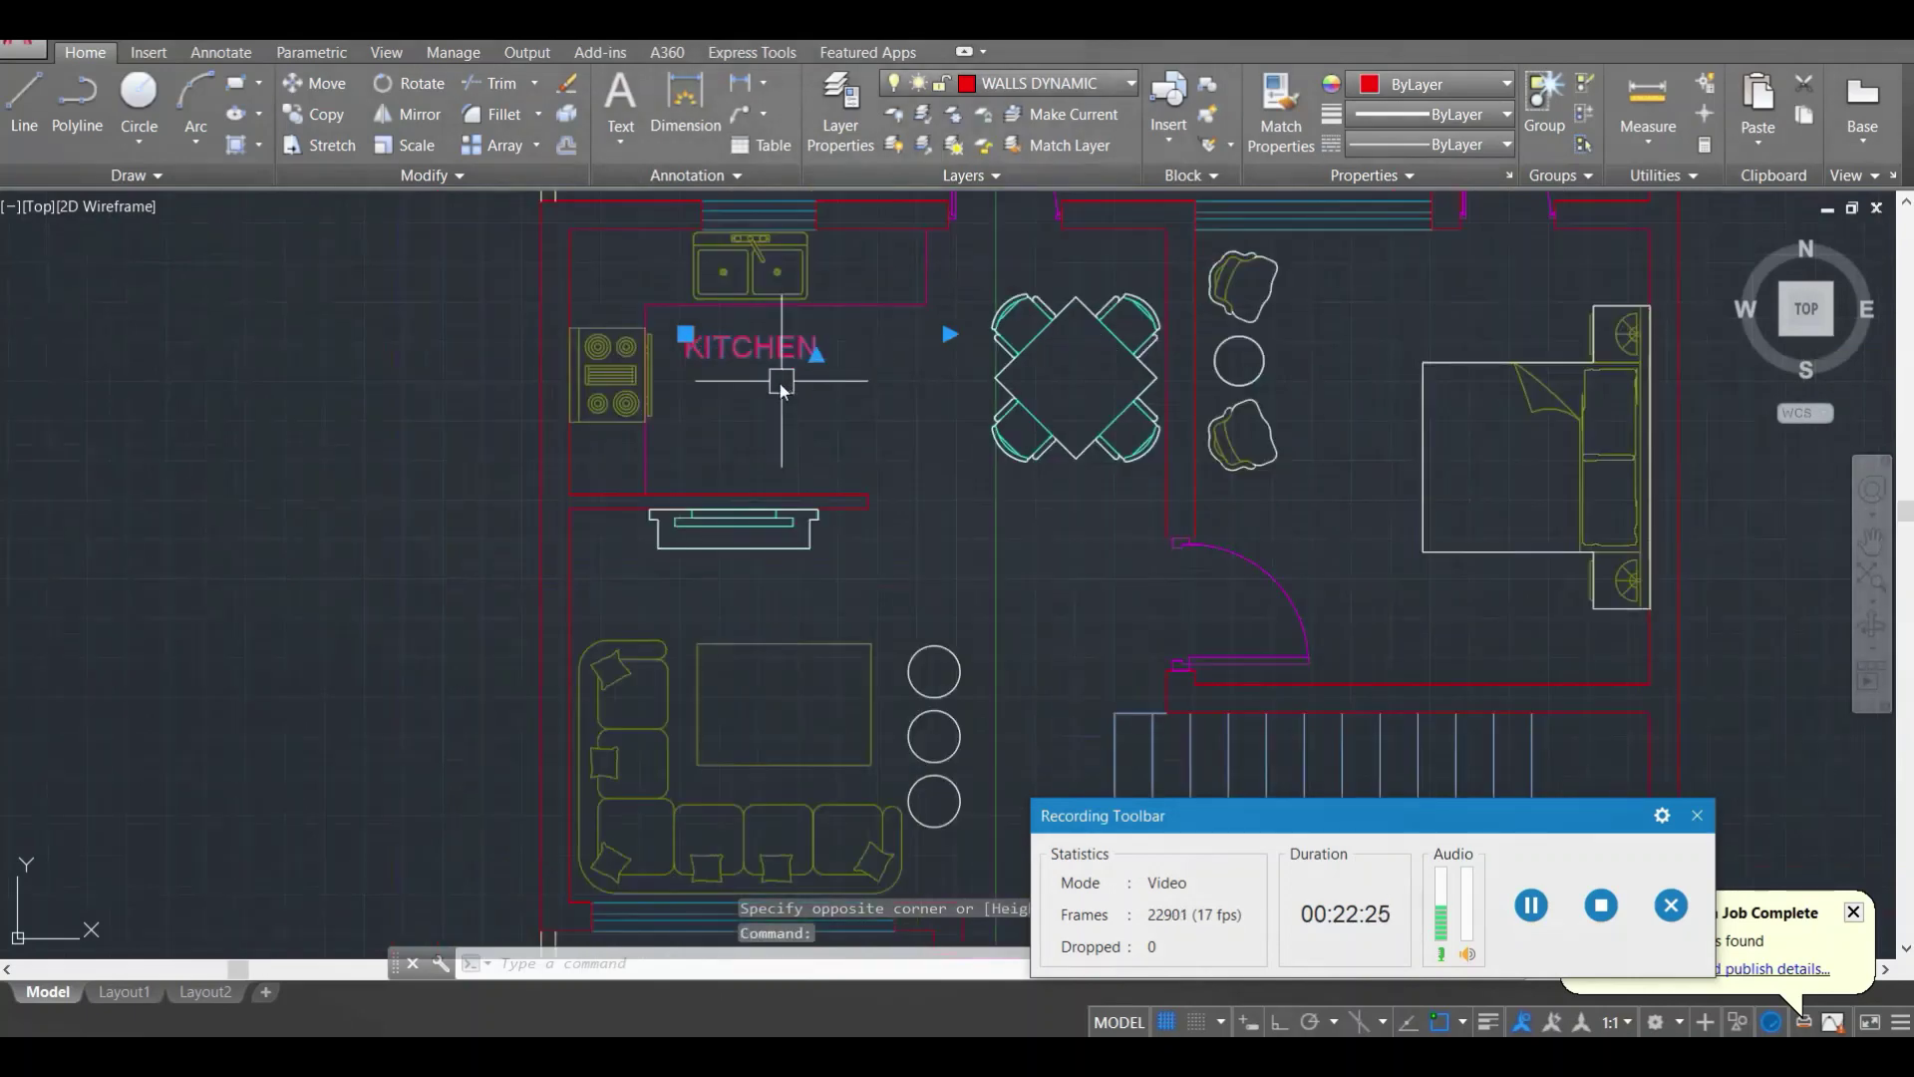
Step: Move the KITCHEN label slightly down and away from the stove, into the open kitchen floor
{"action": "left_click", "coordinate": [742, 370]}
{"action": "scroll", "coordinate": [620, 361], "scroll_direction": "up", "scroll_amount": 6}
{"action": "type", "text": "m"}
{"action": "key", "text": "space"}
{"action": "left_click", "coordinate": [483, 364]}
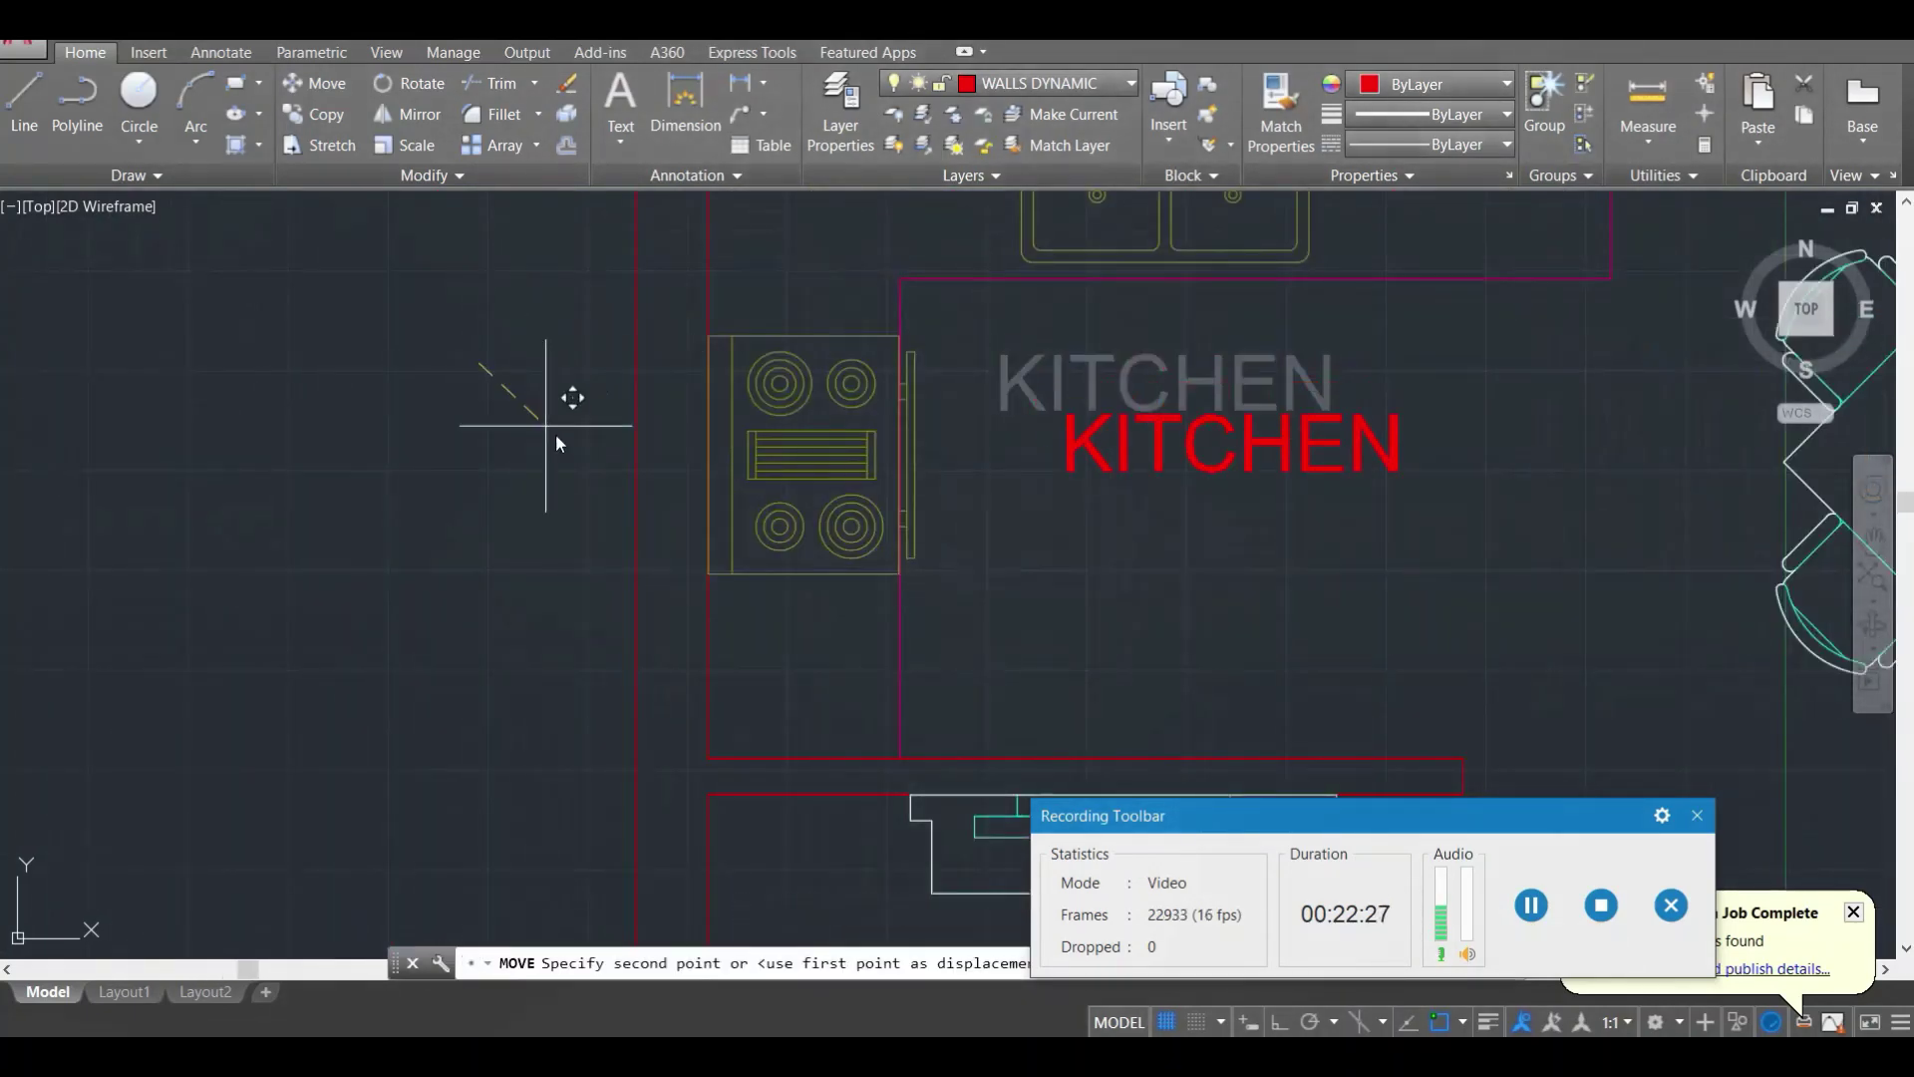
{"action": "left_click", "coordinate": [576, 454]}
Step: Copy the KITCHEN label directly below itself as a second text line
{"action": "middle_click_drag", "start_coordinate": [1206, 466], "coordinate": [857, 345]}
{"action": "left_click", "coordinate": [927, 339]}
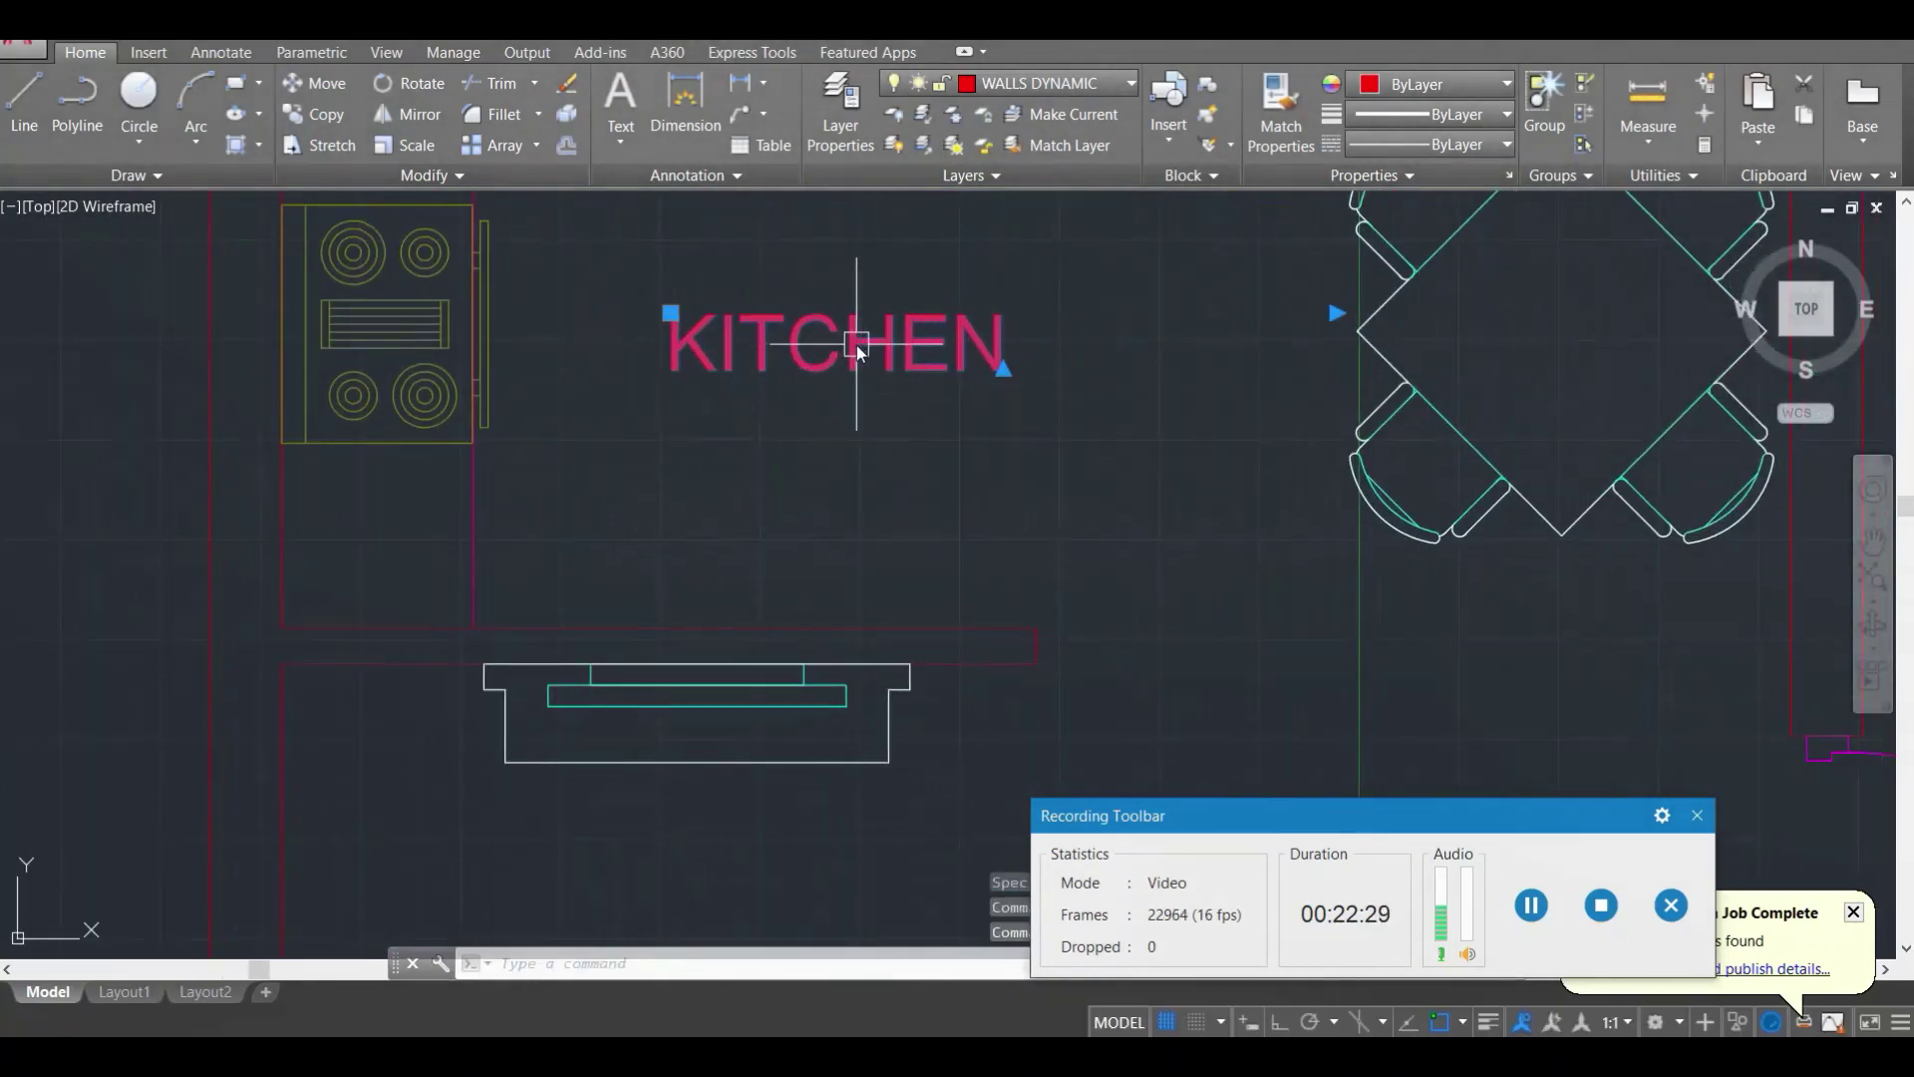
{"action": "type", "text": "c"}
{"action": "key", "text": "Return"}
{"action": "left_click", "coordinate": [619, 363]}
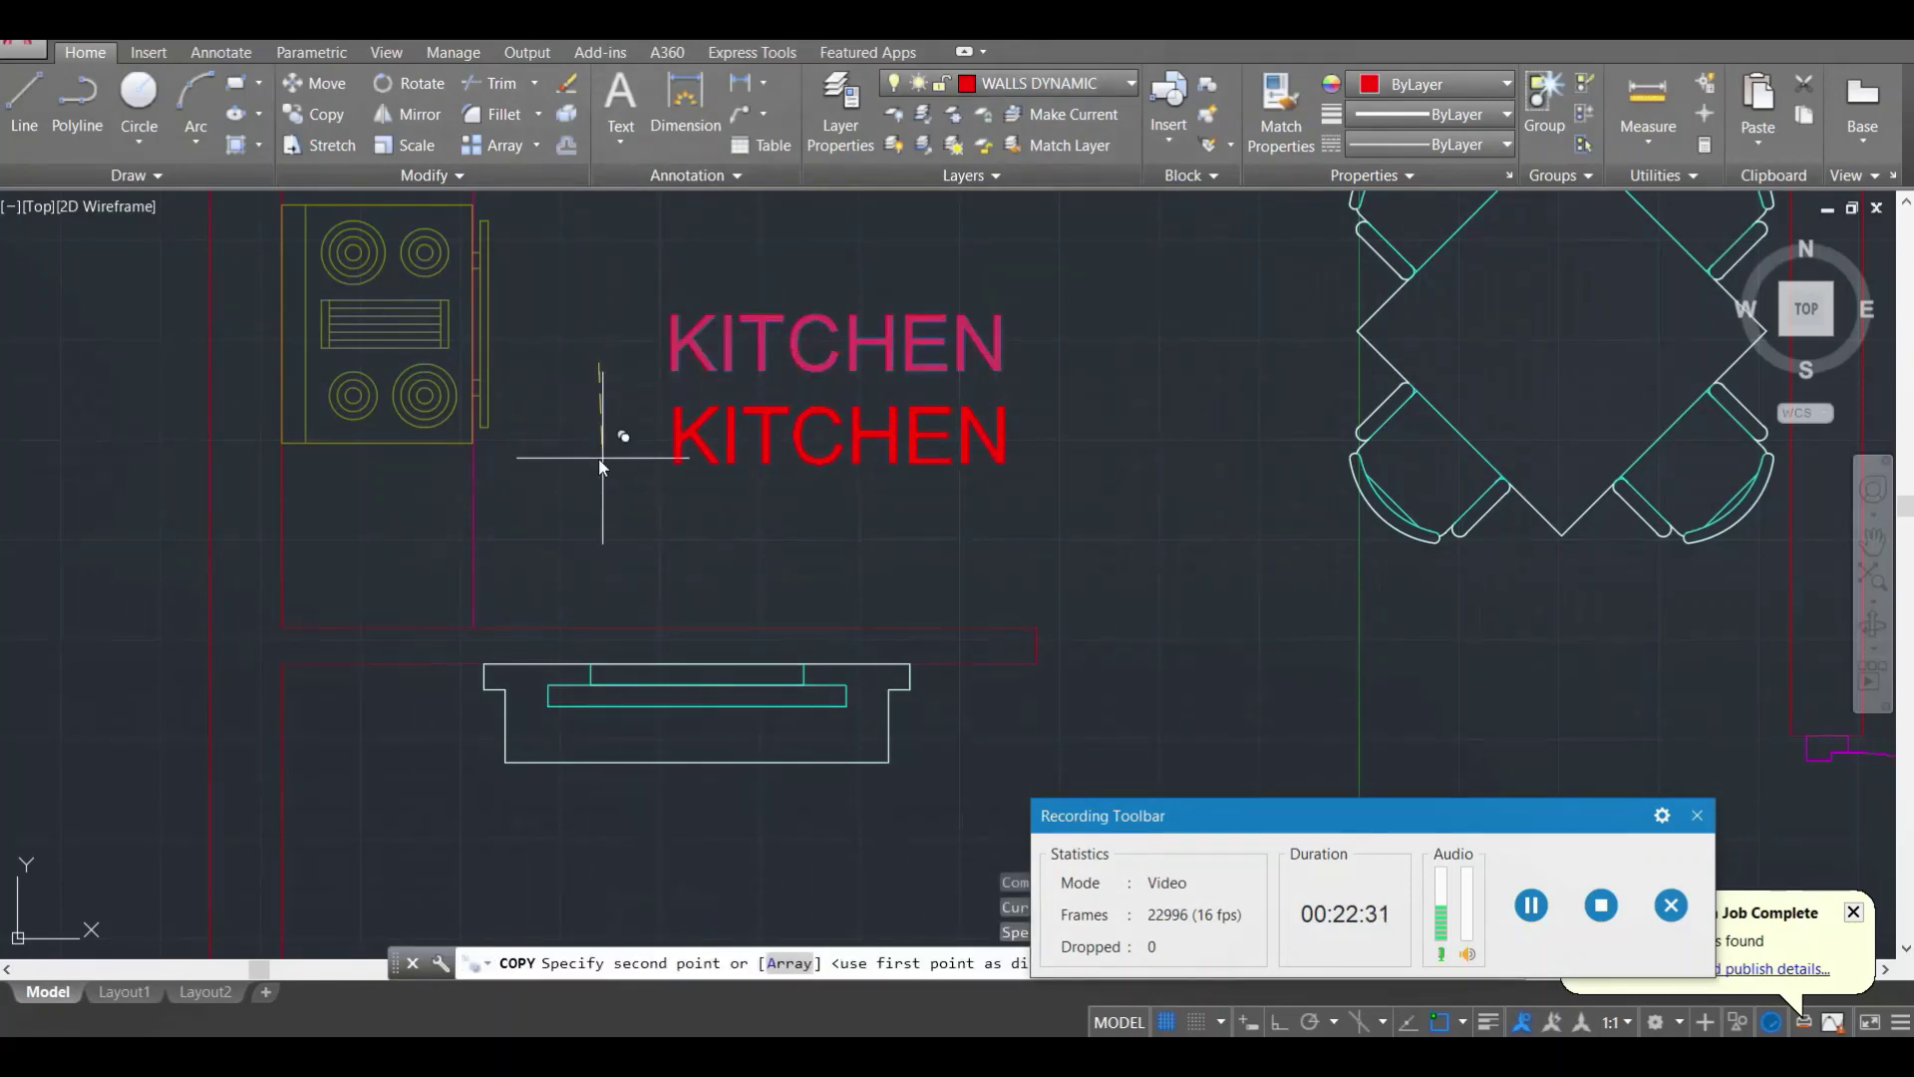
{"action": "left_click", "coordinate": [610, 454]}
{"action": "key", "text": "Return"}
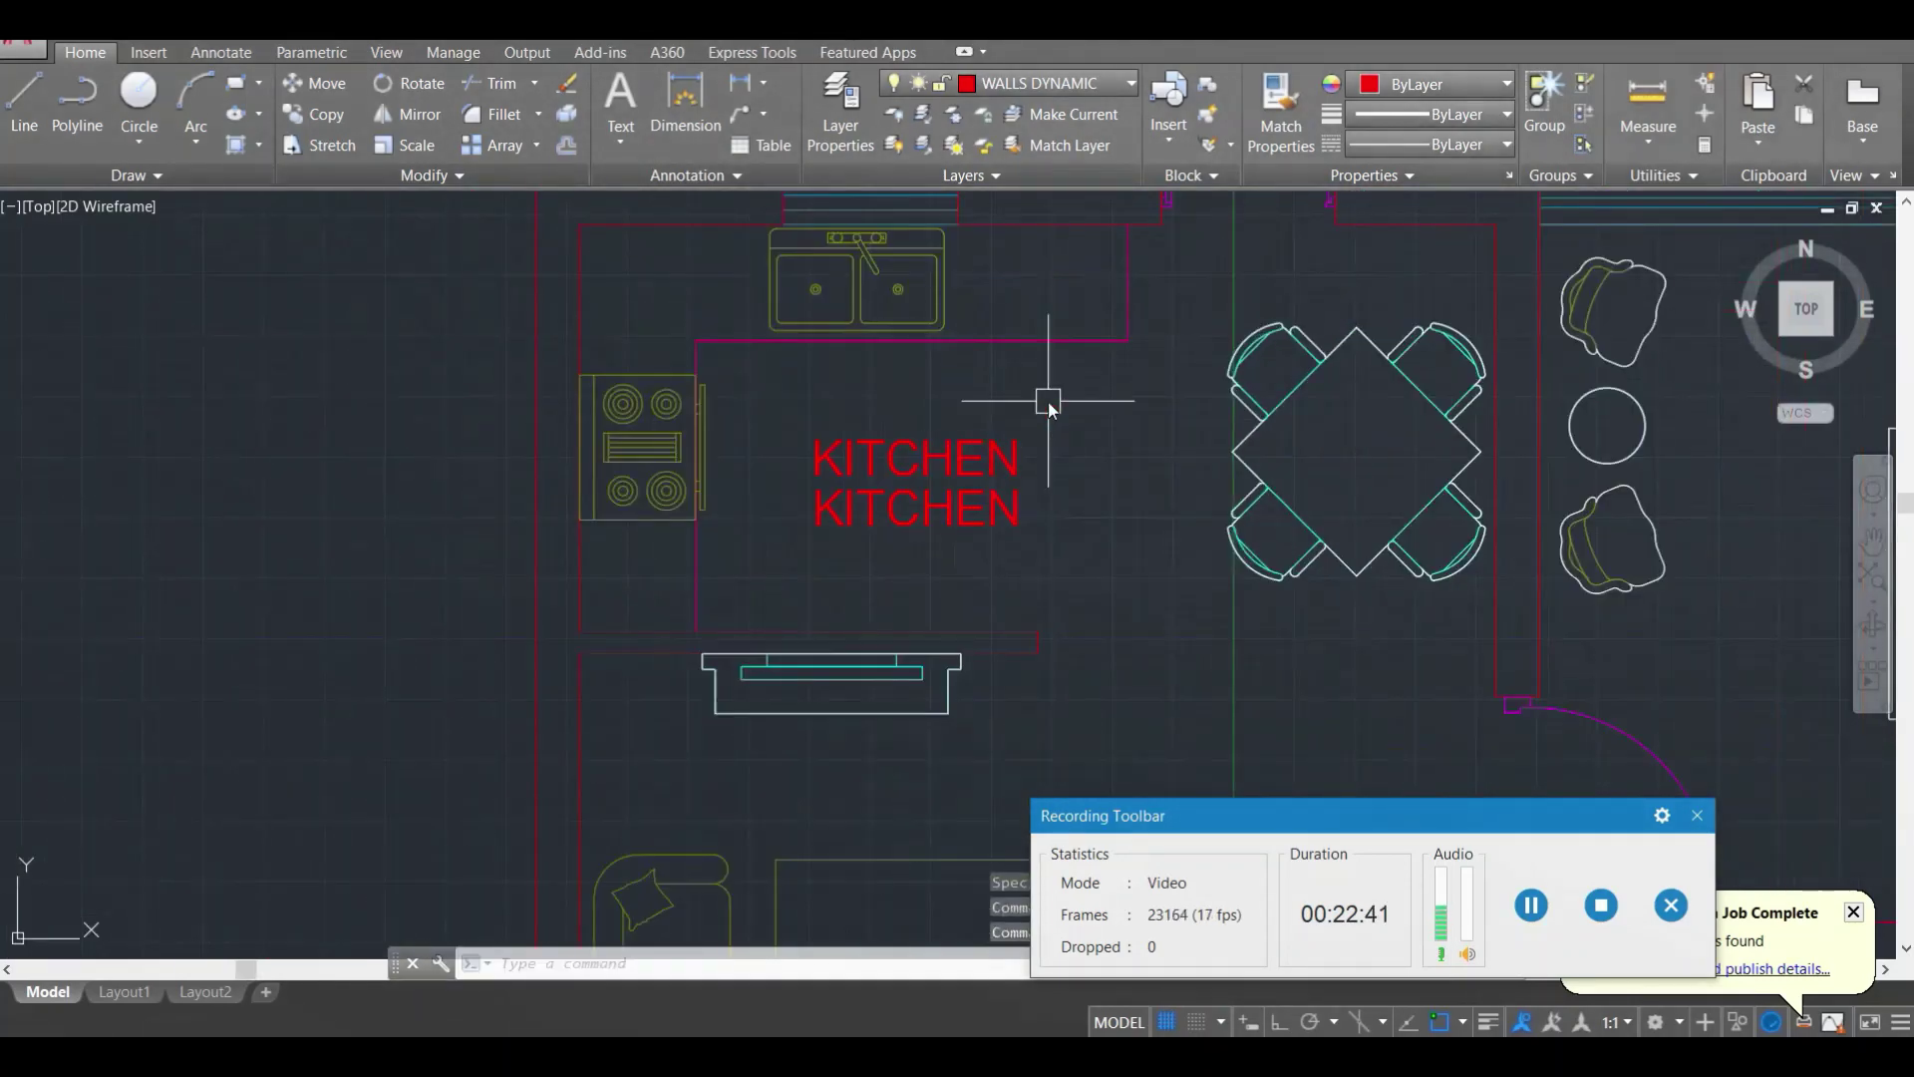
Step: Measure the inner width of the kitchen and dining area from the outer side wall to the bedroom wall
{"action": "middle_click_drag", "start_coordinate": [1049, 401], "coordinate": [1001, 441]}
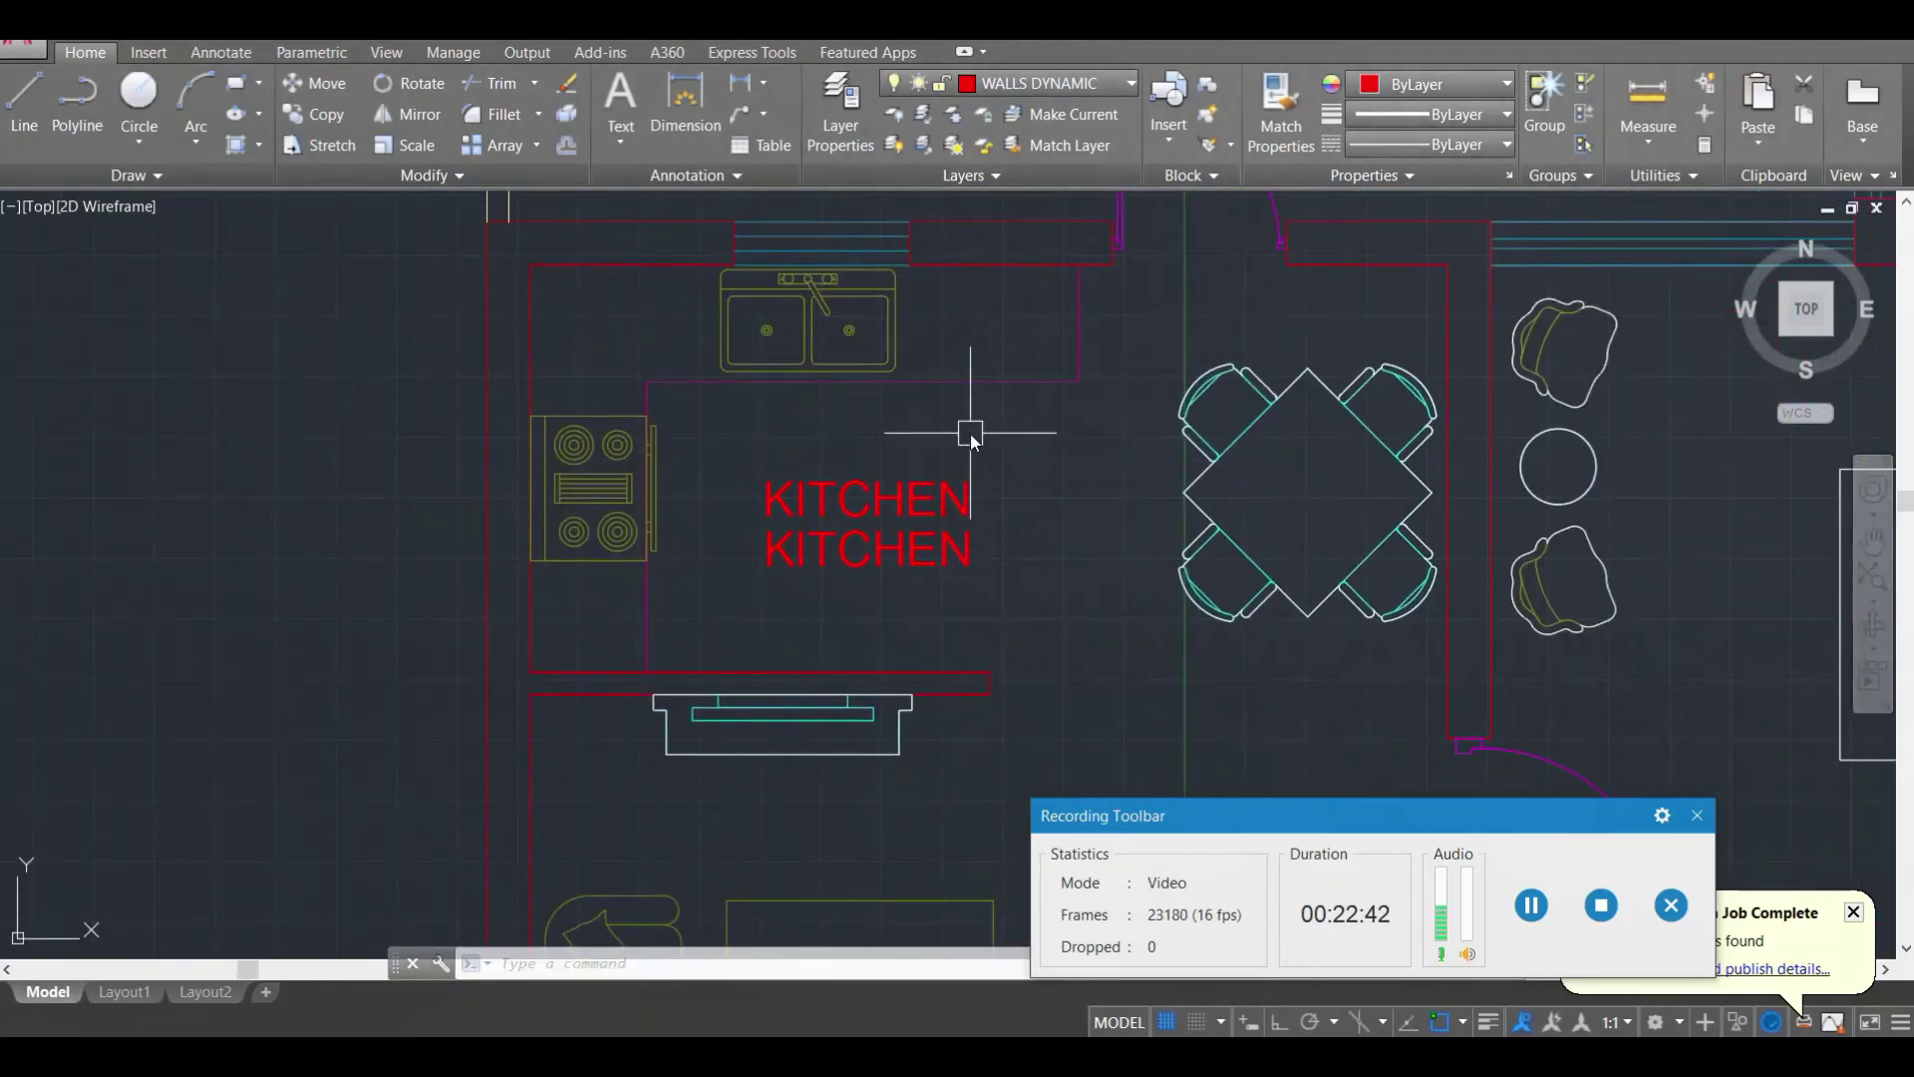
{"action": "type", "text": "DI"}
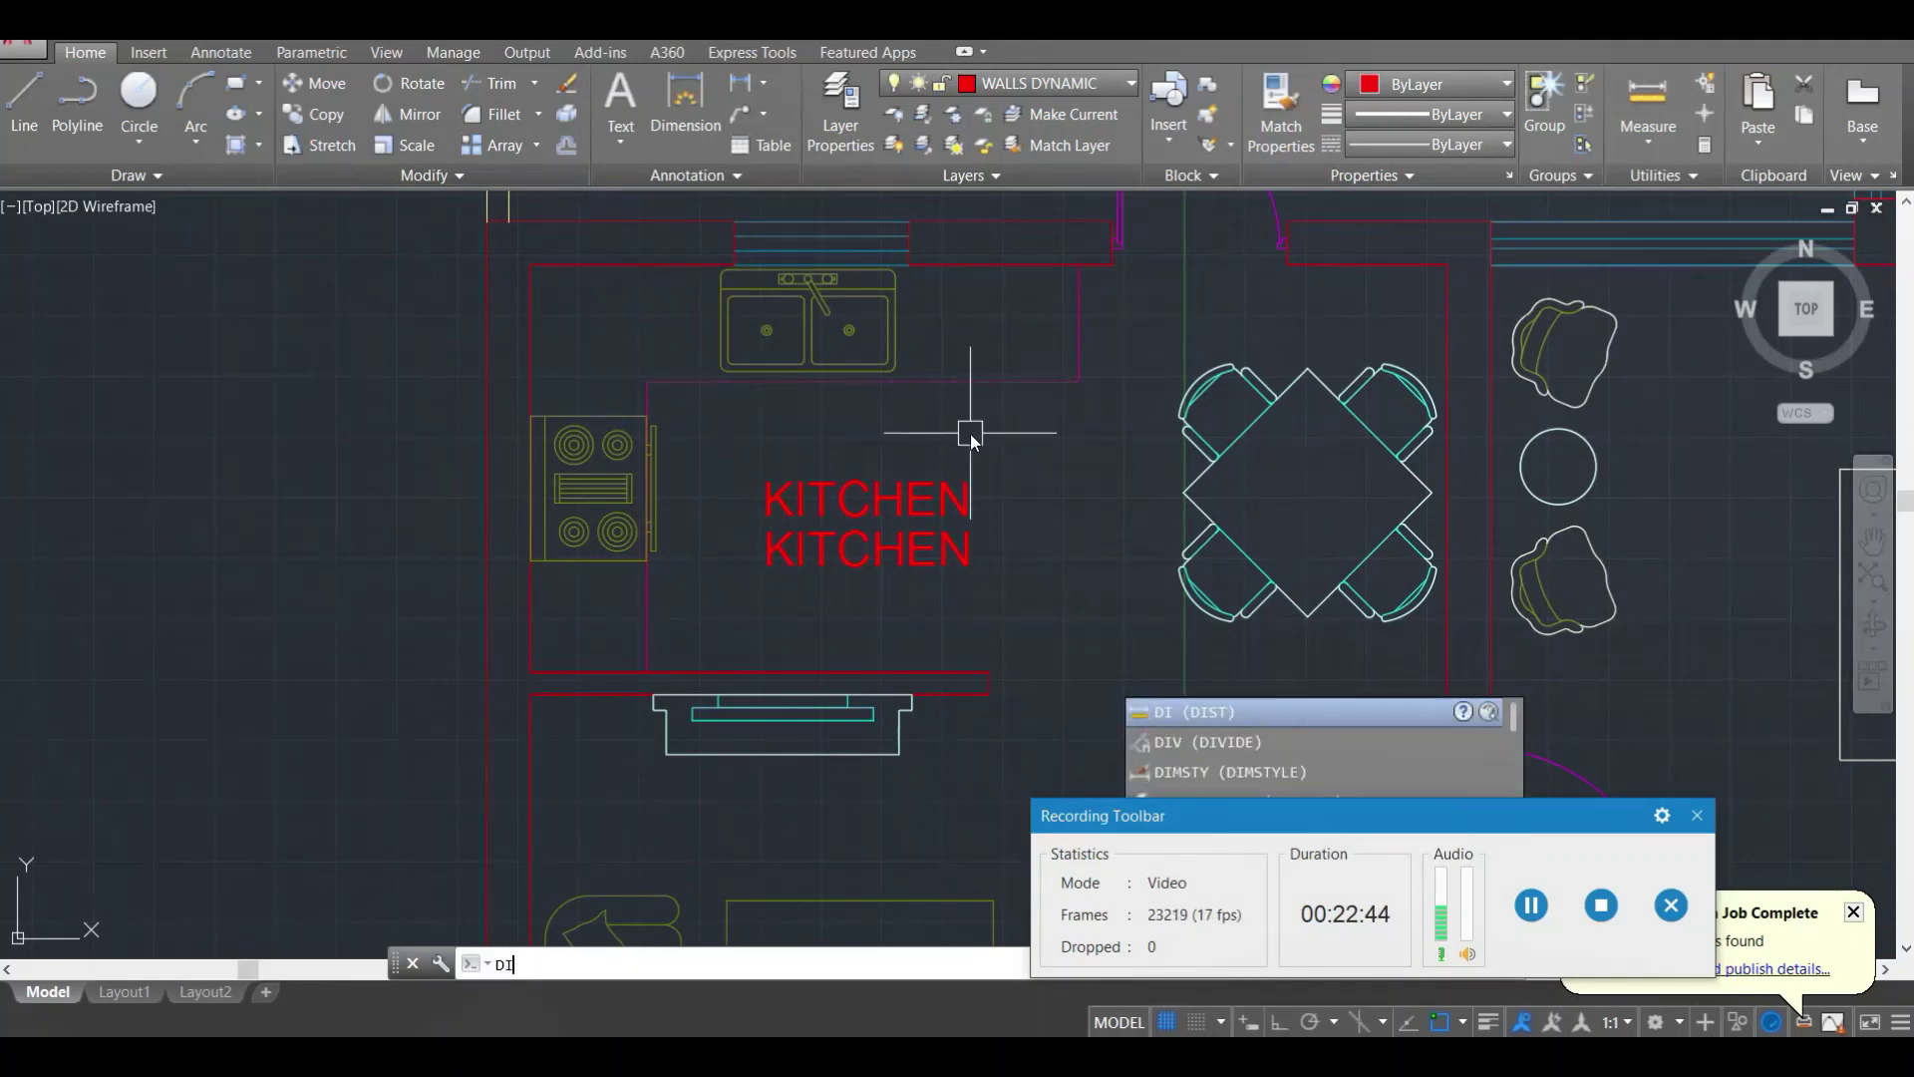
{"action": "key", "text": "Return"}
{"action": "left_click", "coordinate": [534, 379]}
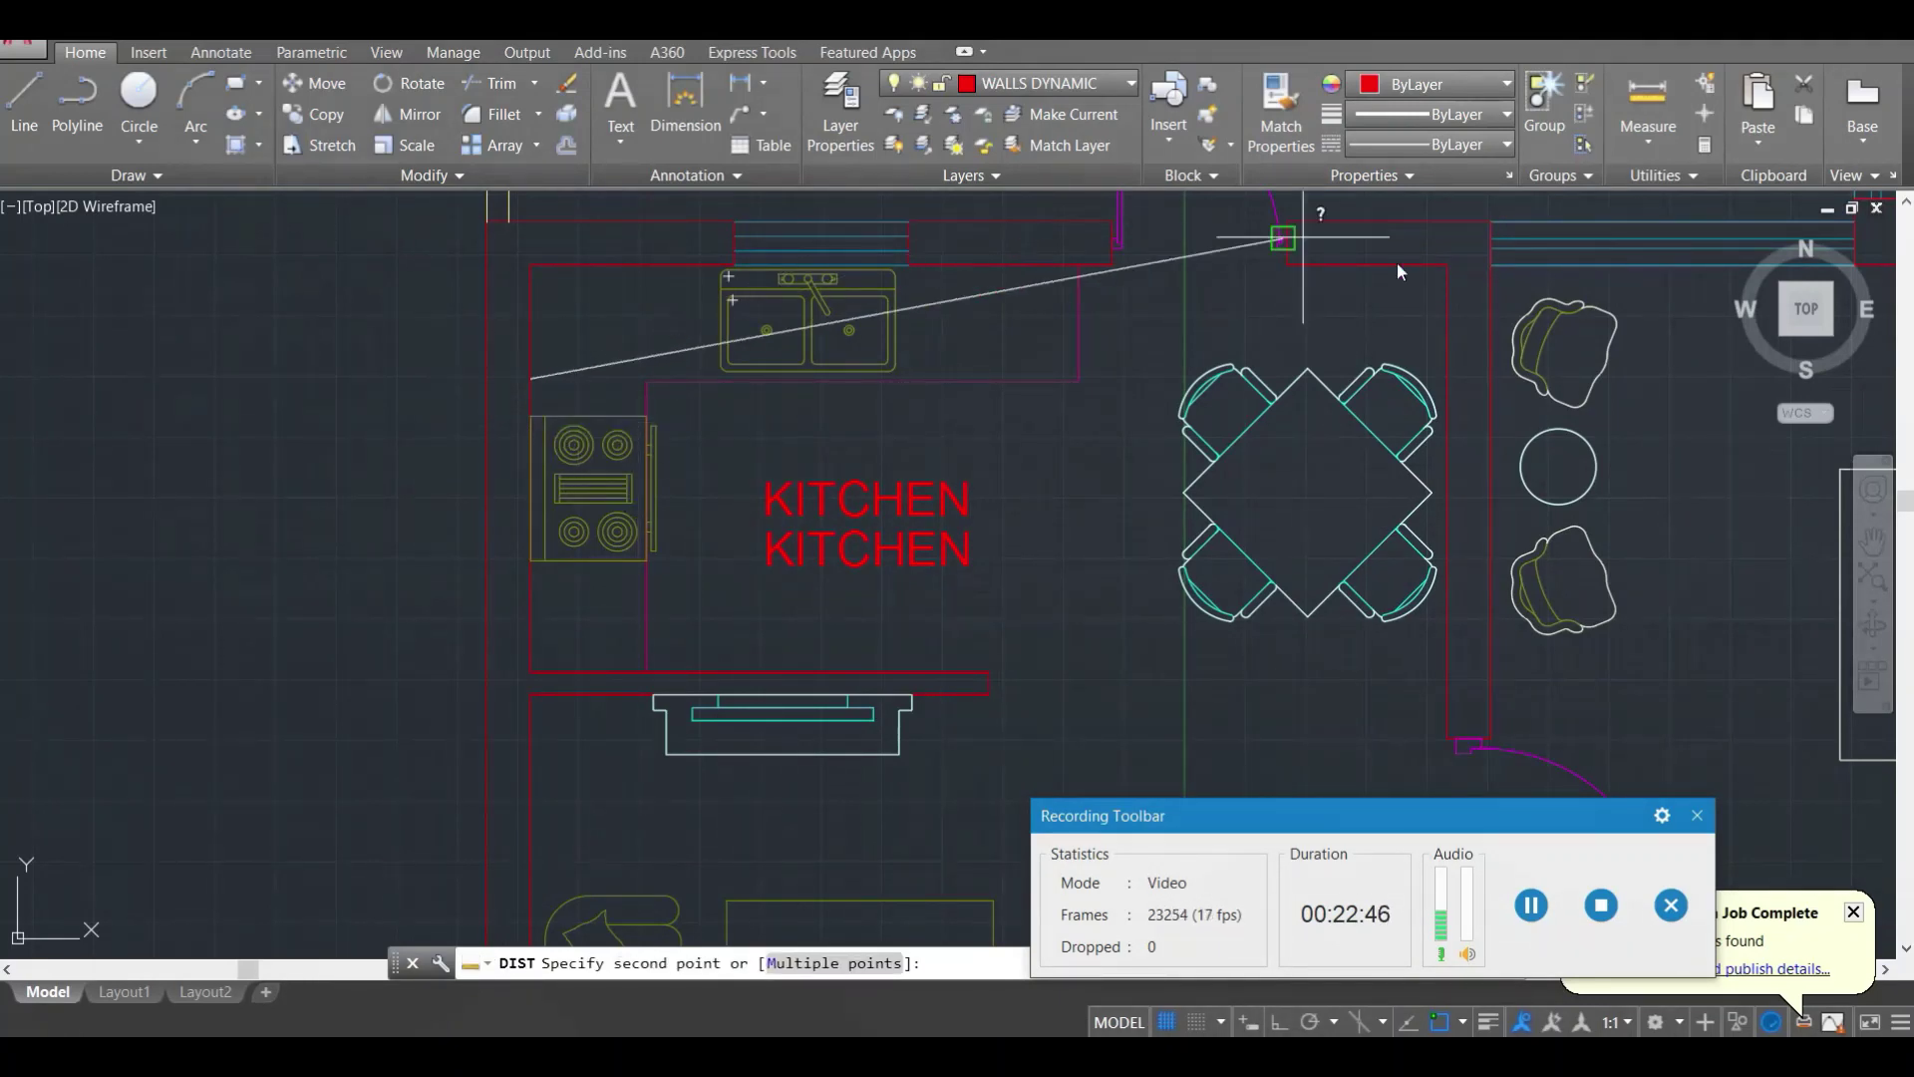
{"action": "left_click", "coordinate": [1457, 383]}
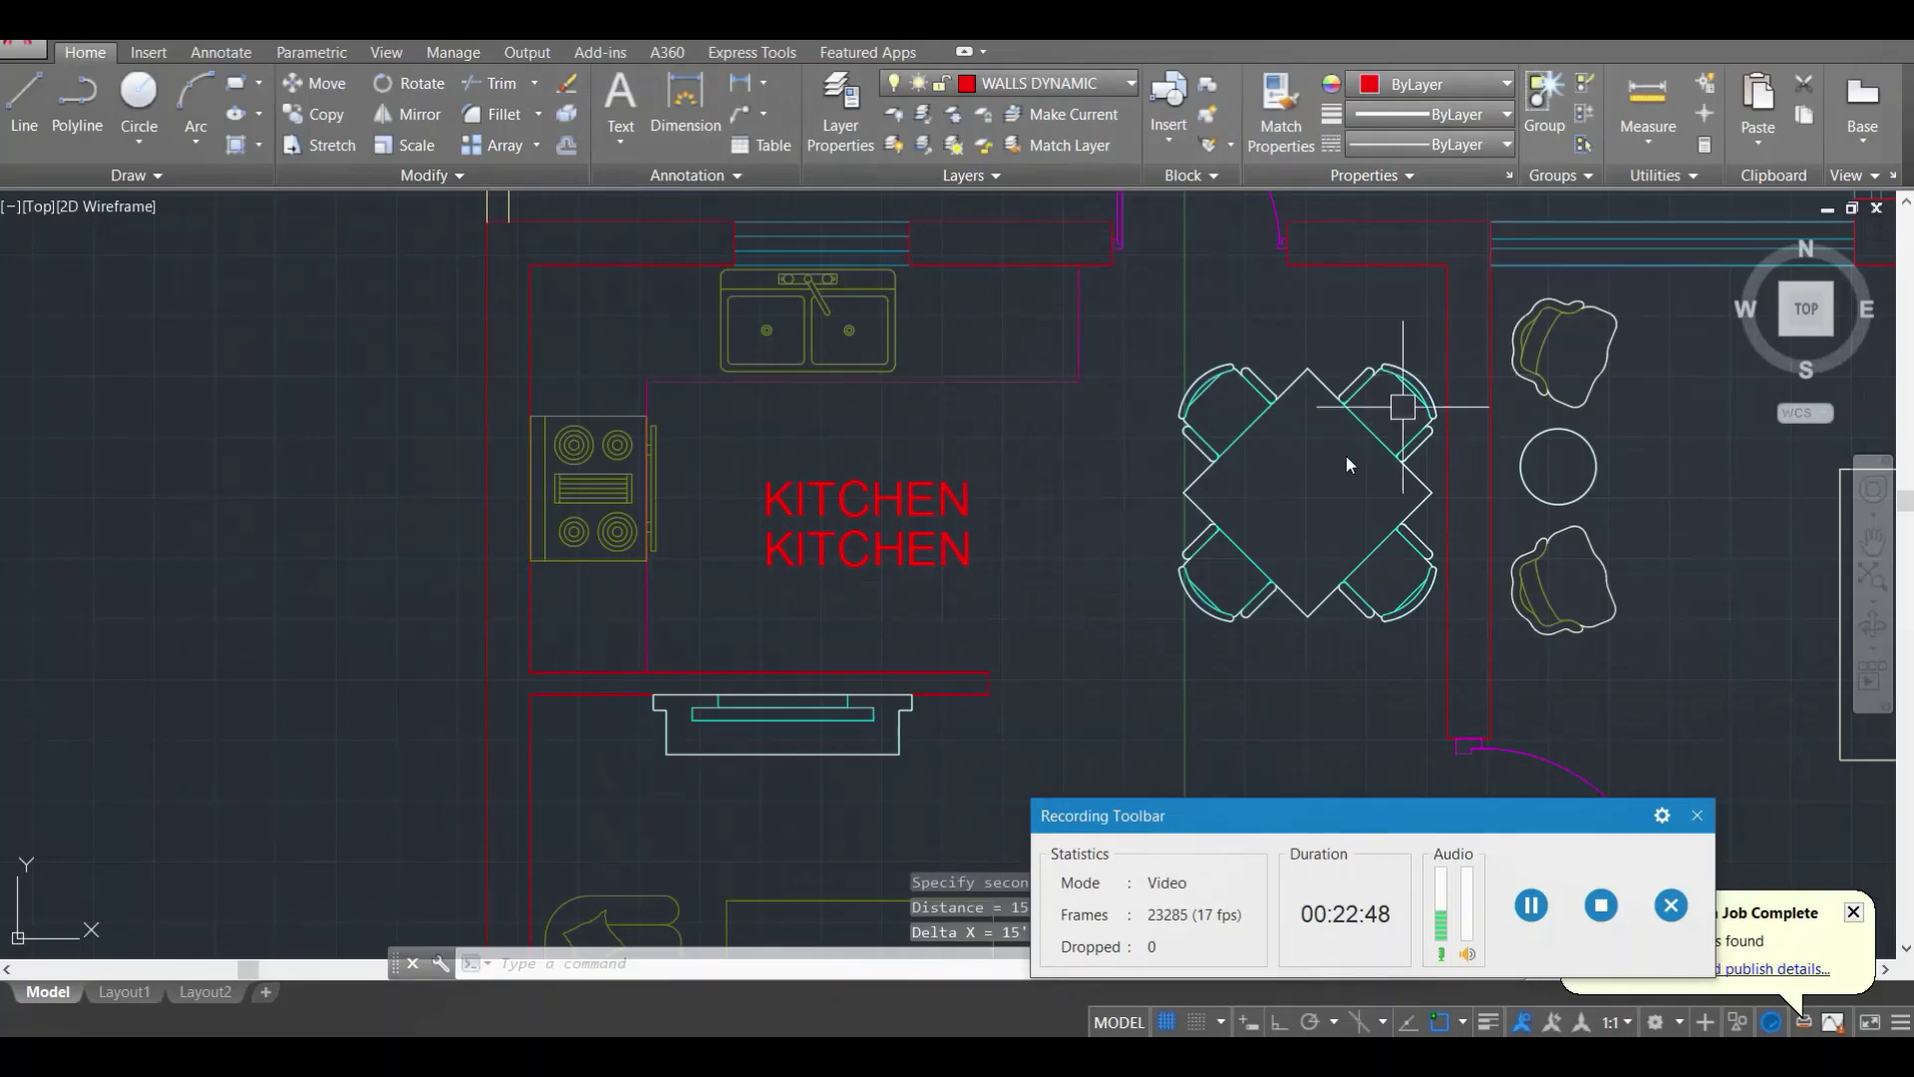
{"action": "left_click_drag", "start_coordinate": [1312, 812], "coordinate": [1545, 694]}
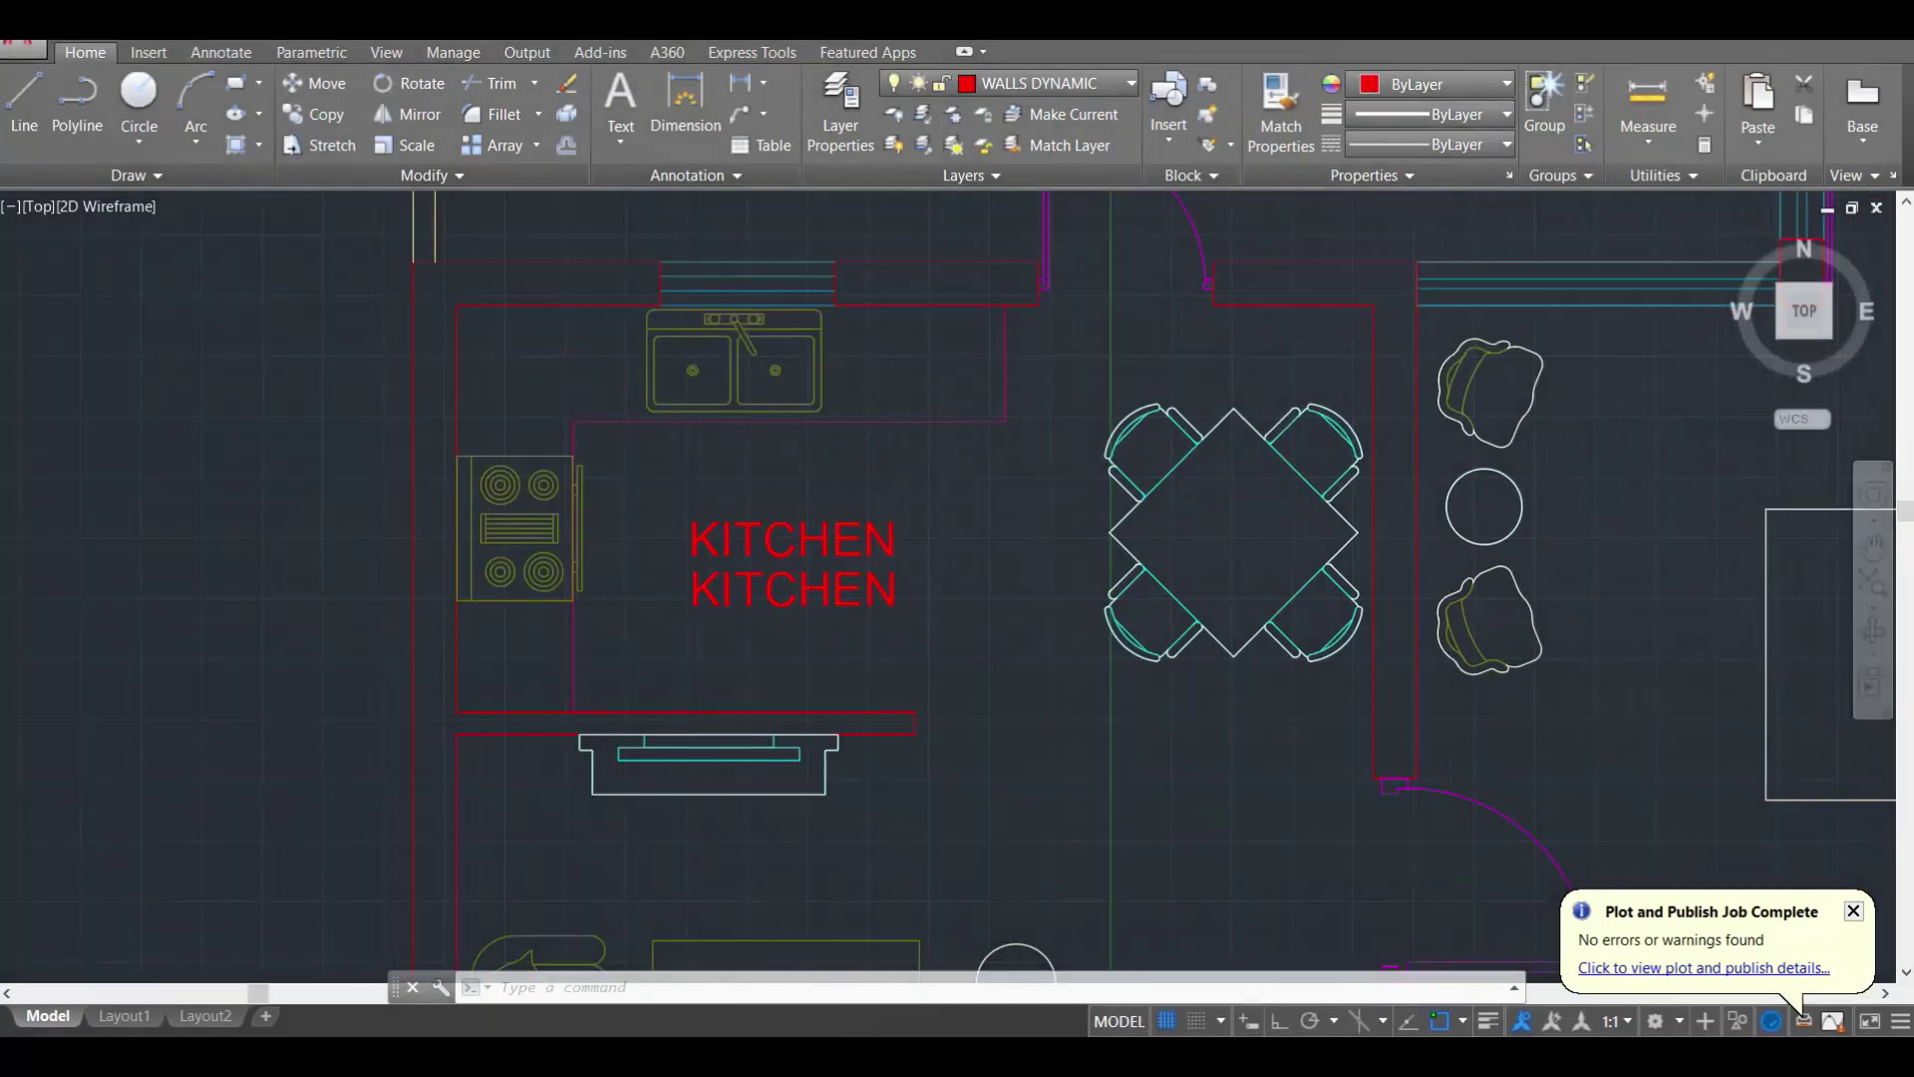
Step: Replace the lower KITCHEN copy's text with the width 15'-9" X
{"action": "scroll", "coordinate": [747, 616], "scroll_direction": "up", "scroll_amount": 2}
{"action": "double_click", "coordinate": [733, 593]}
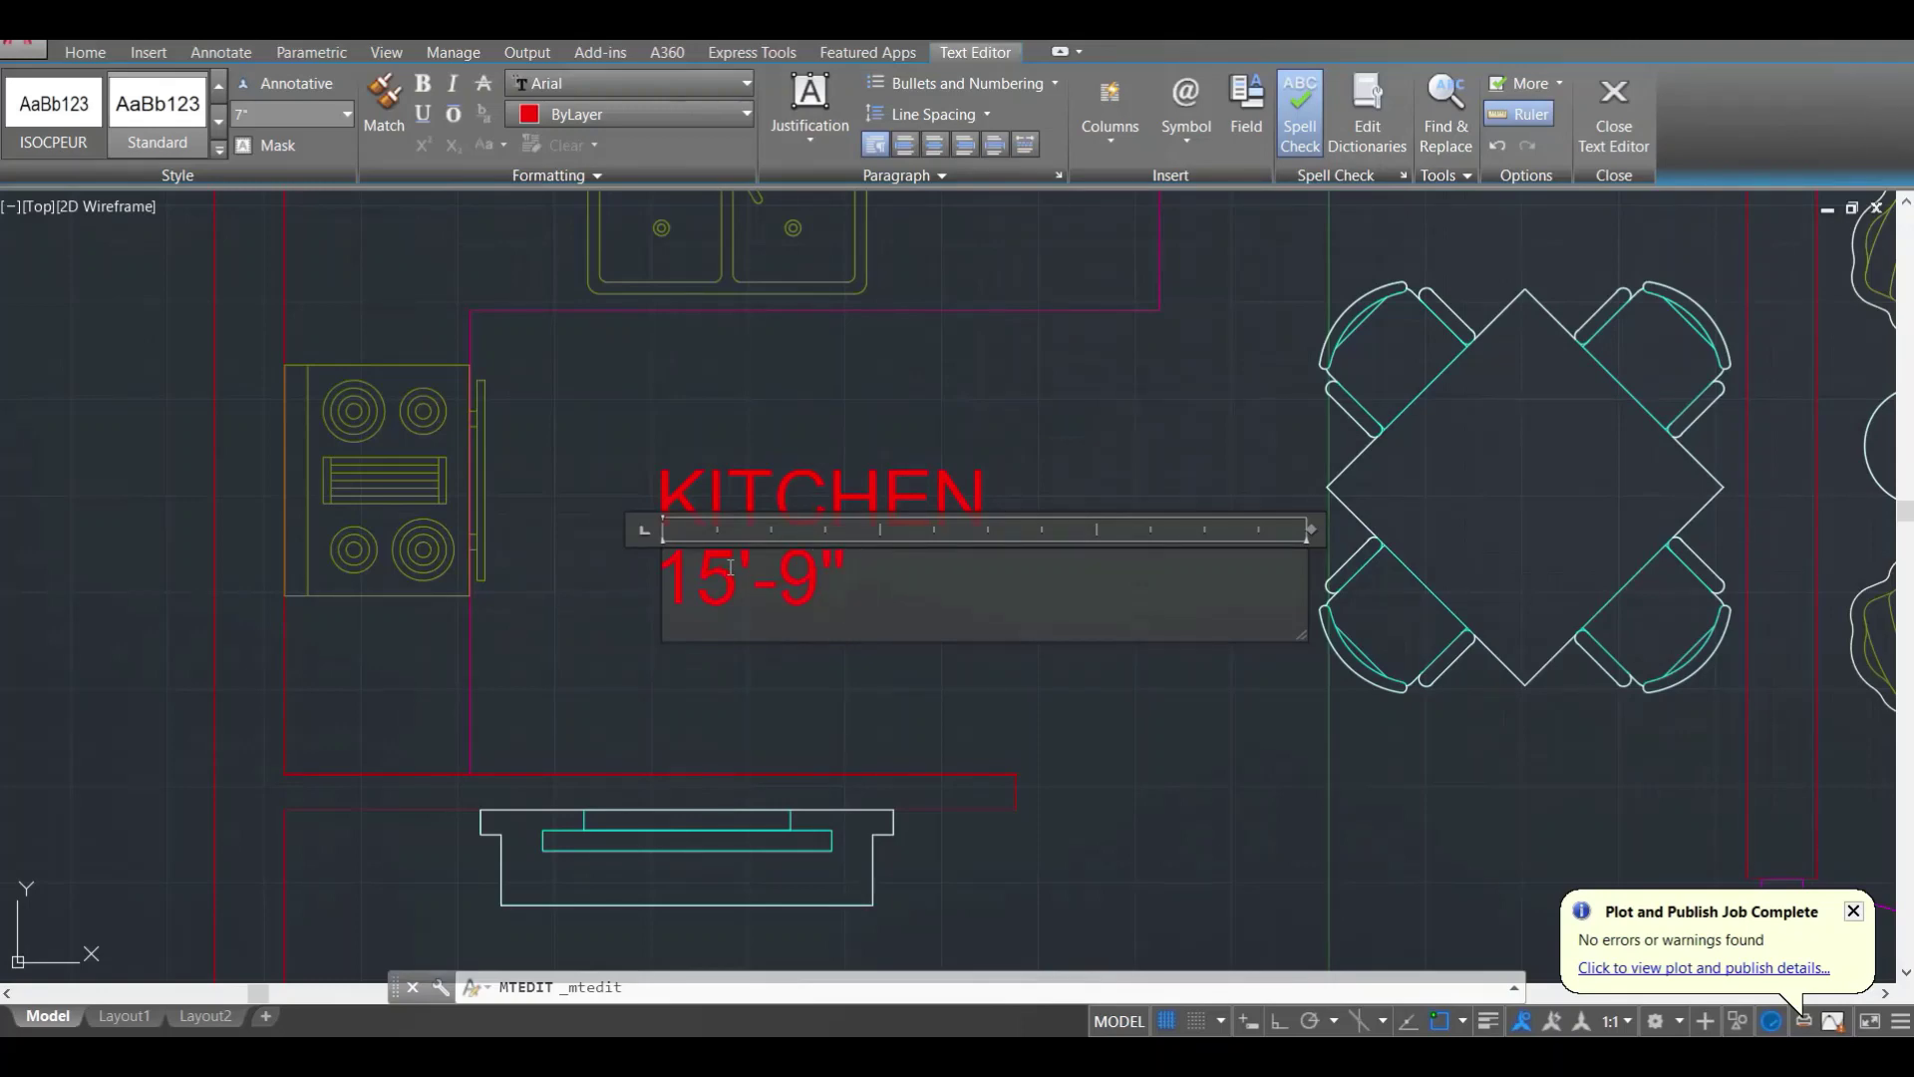
{"action": "key", "text": "Escape"}
{"action": "key", "text": "Escape"}
{"action": "scroll", "coordinate": [797, 438], "scroll_direction": "down", "scroll_amount": 2}
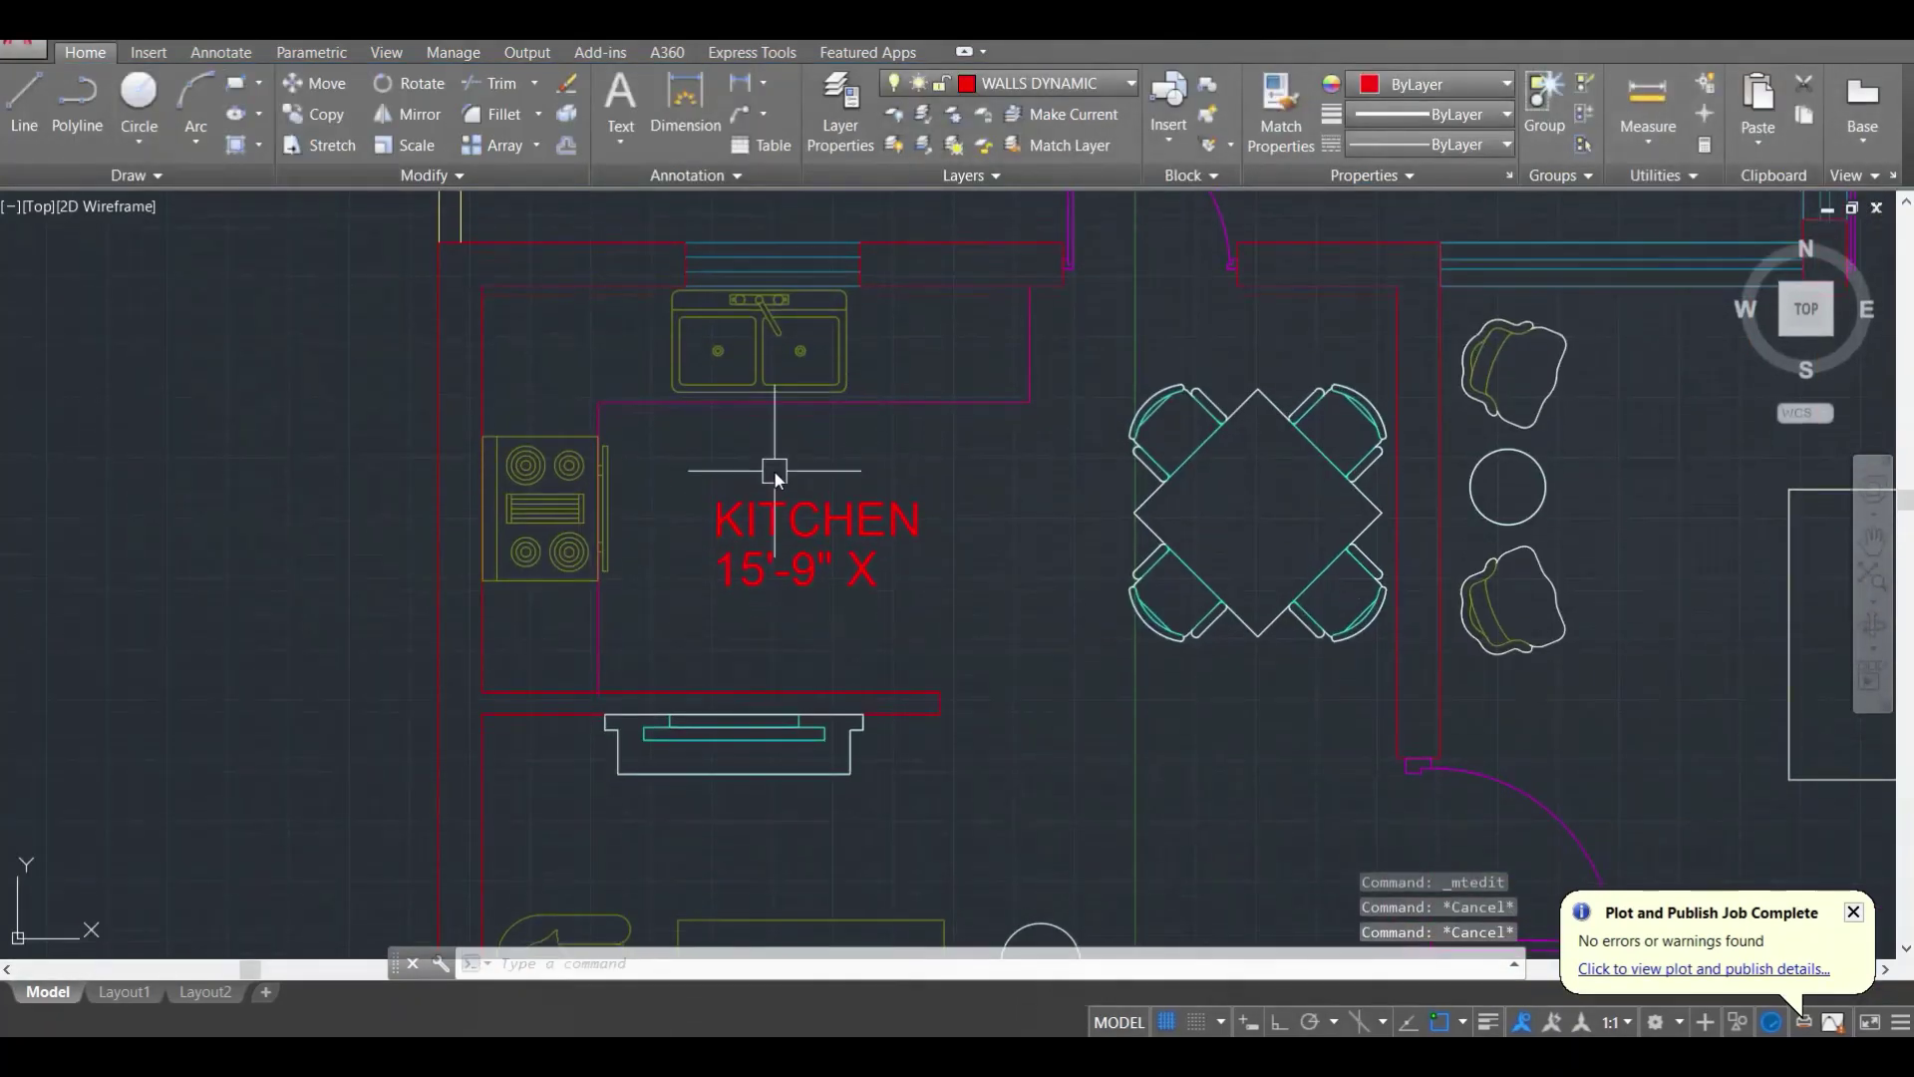
Step: Measure the kitchen's inner depth between the partition wall behind the TV unit and the window wall, then measure it again
{"action": "type", "text": "di"}
{"action": "key", "text": "Return"}
{"action": "left_click", "coordinate": [673, 691]}
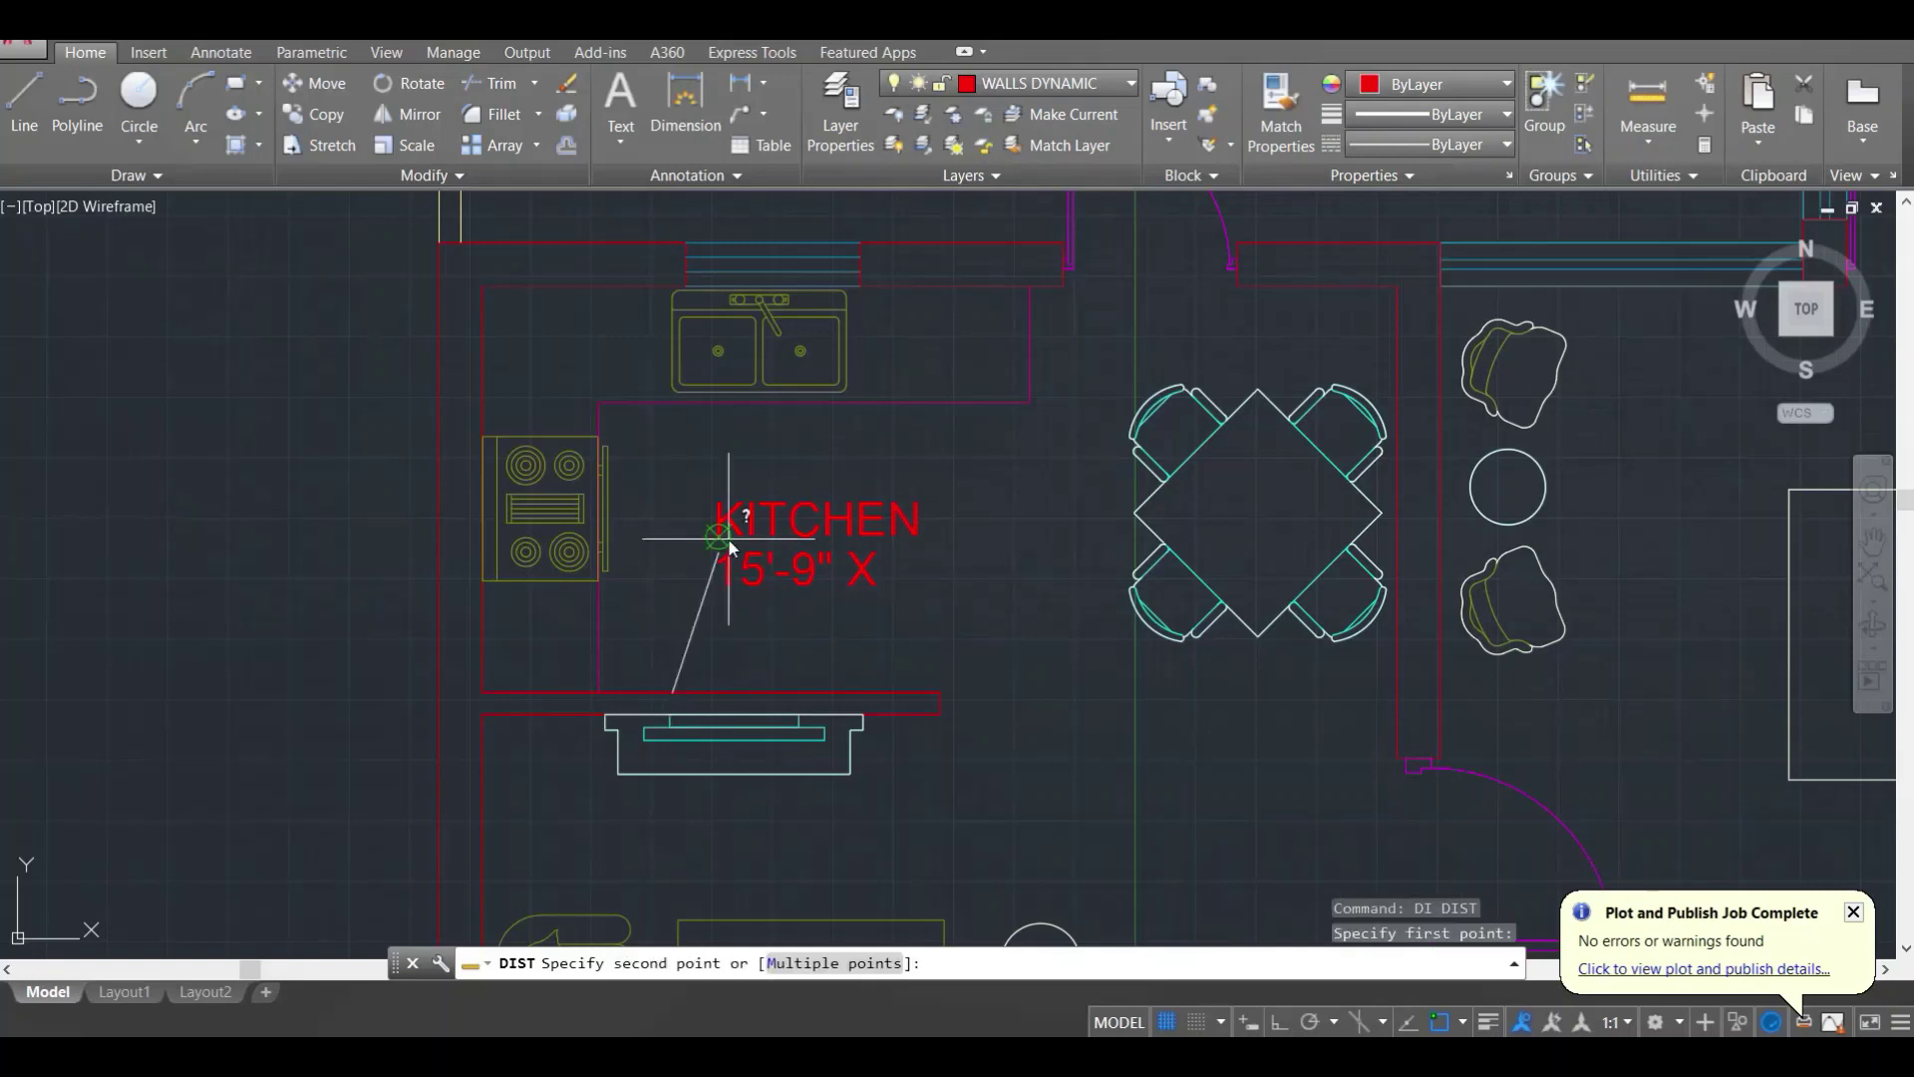
{"action": "left_click", "coordinate": [653, 297]}
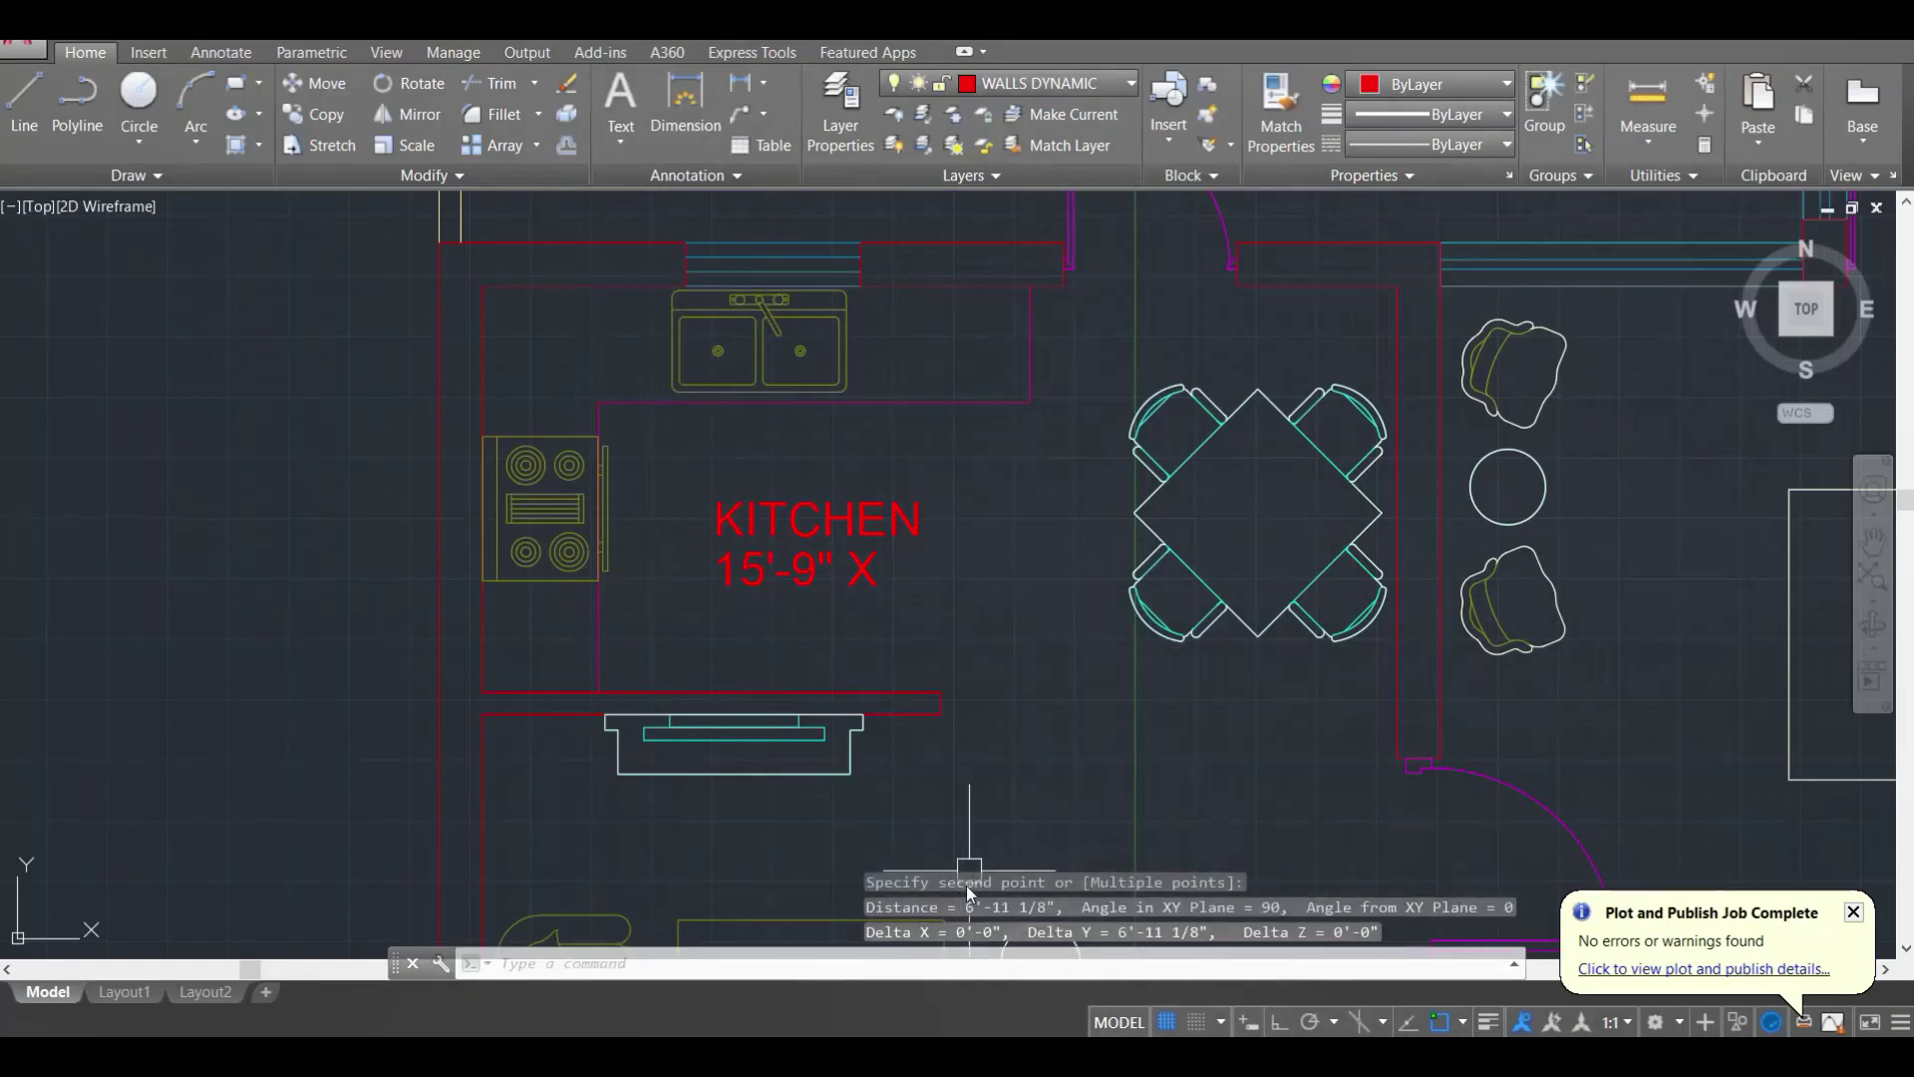
{"action": "key", "text": "Return"}
{"action": "left_click", "coordinate": [652, 691]}
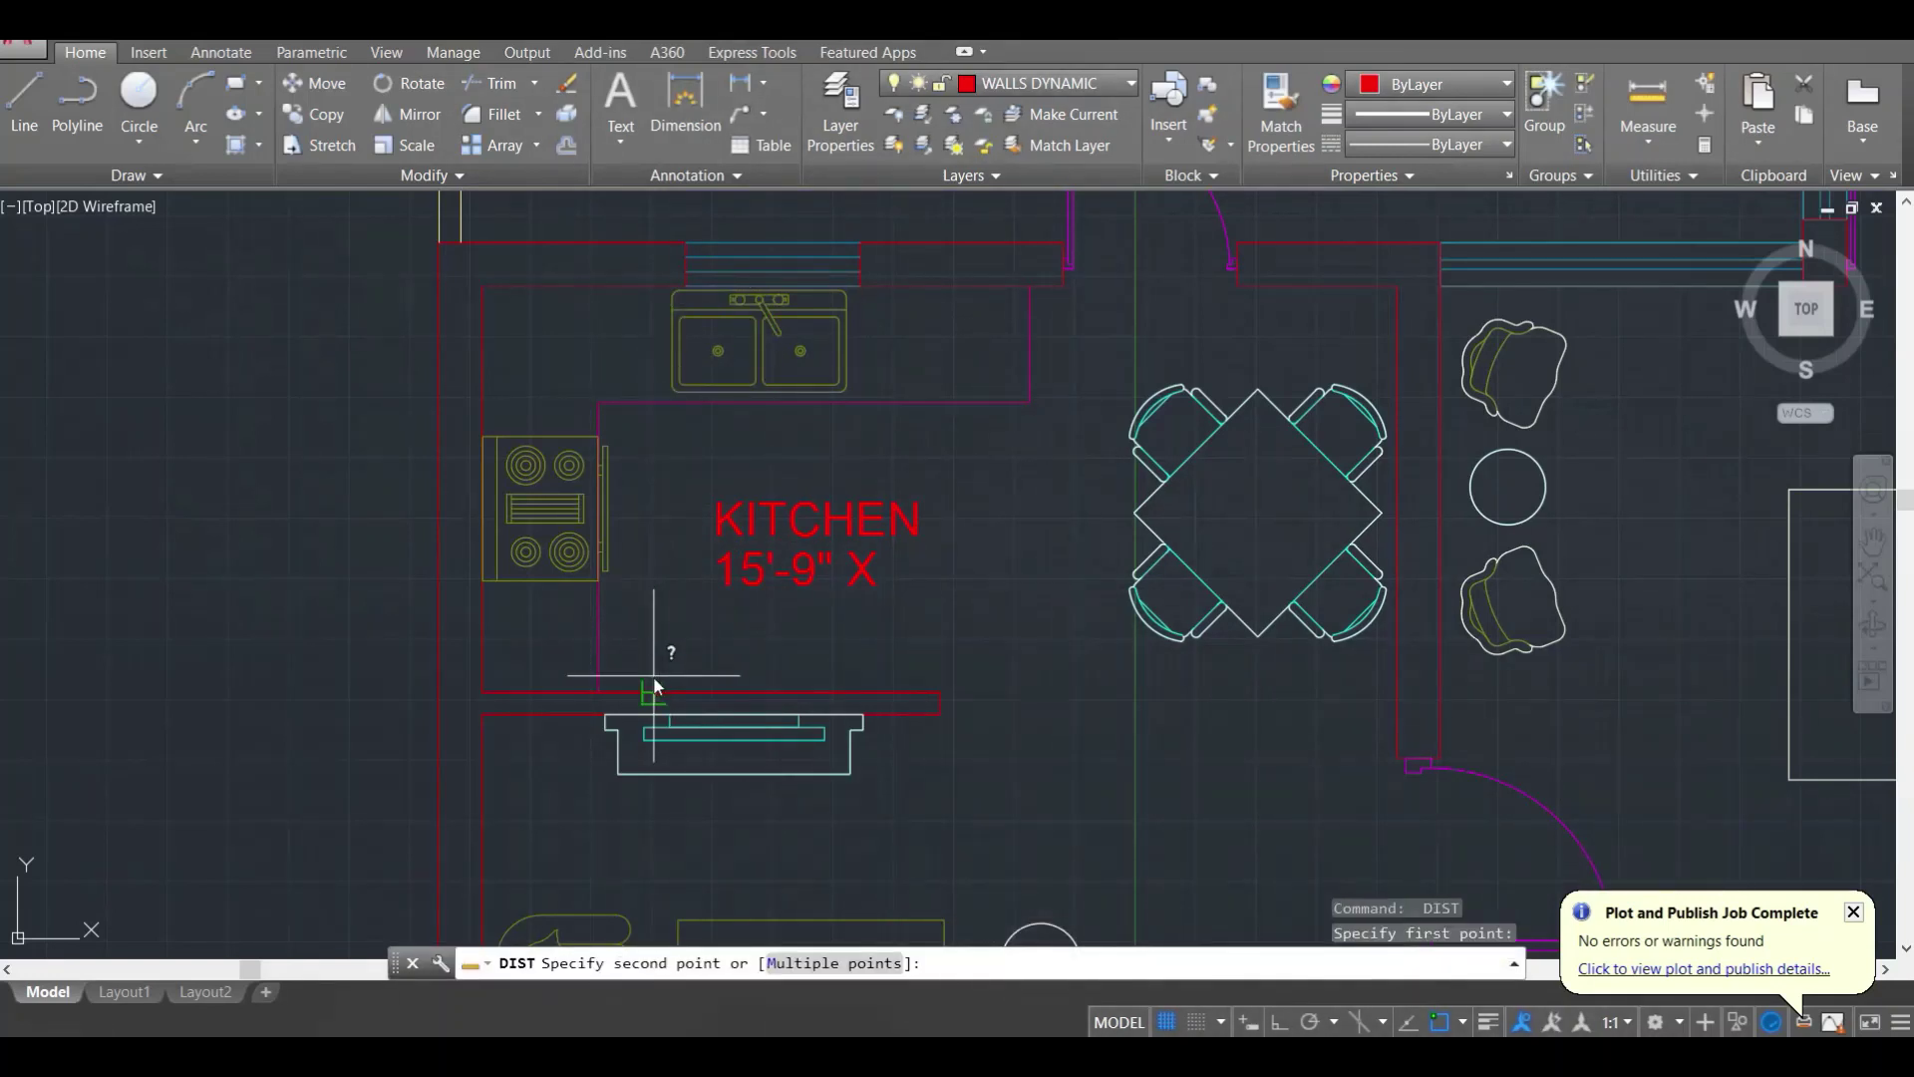
{"action": "left_click", "coordinate": [678, 323]}
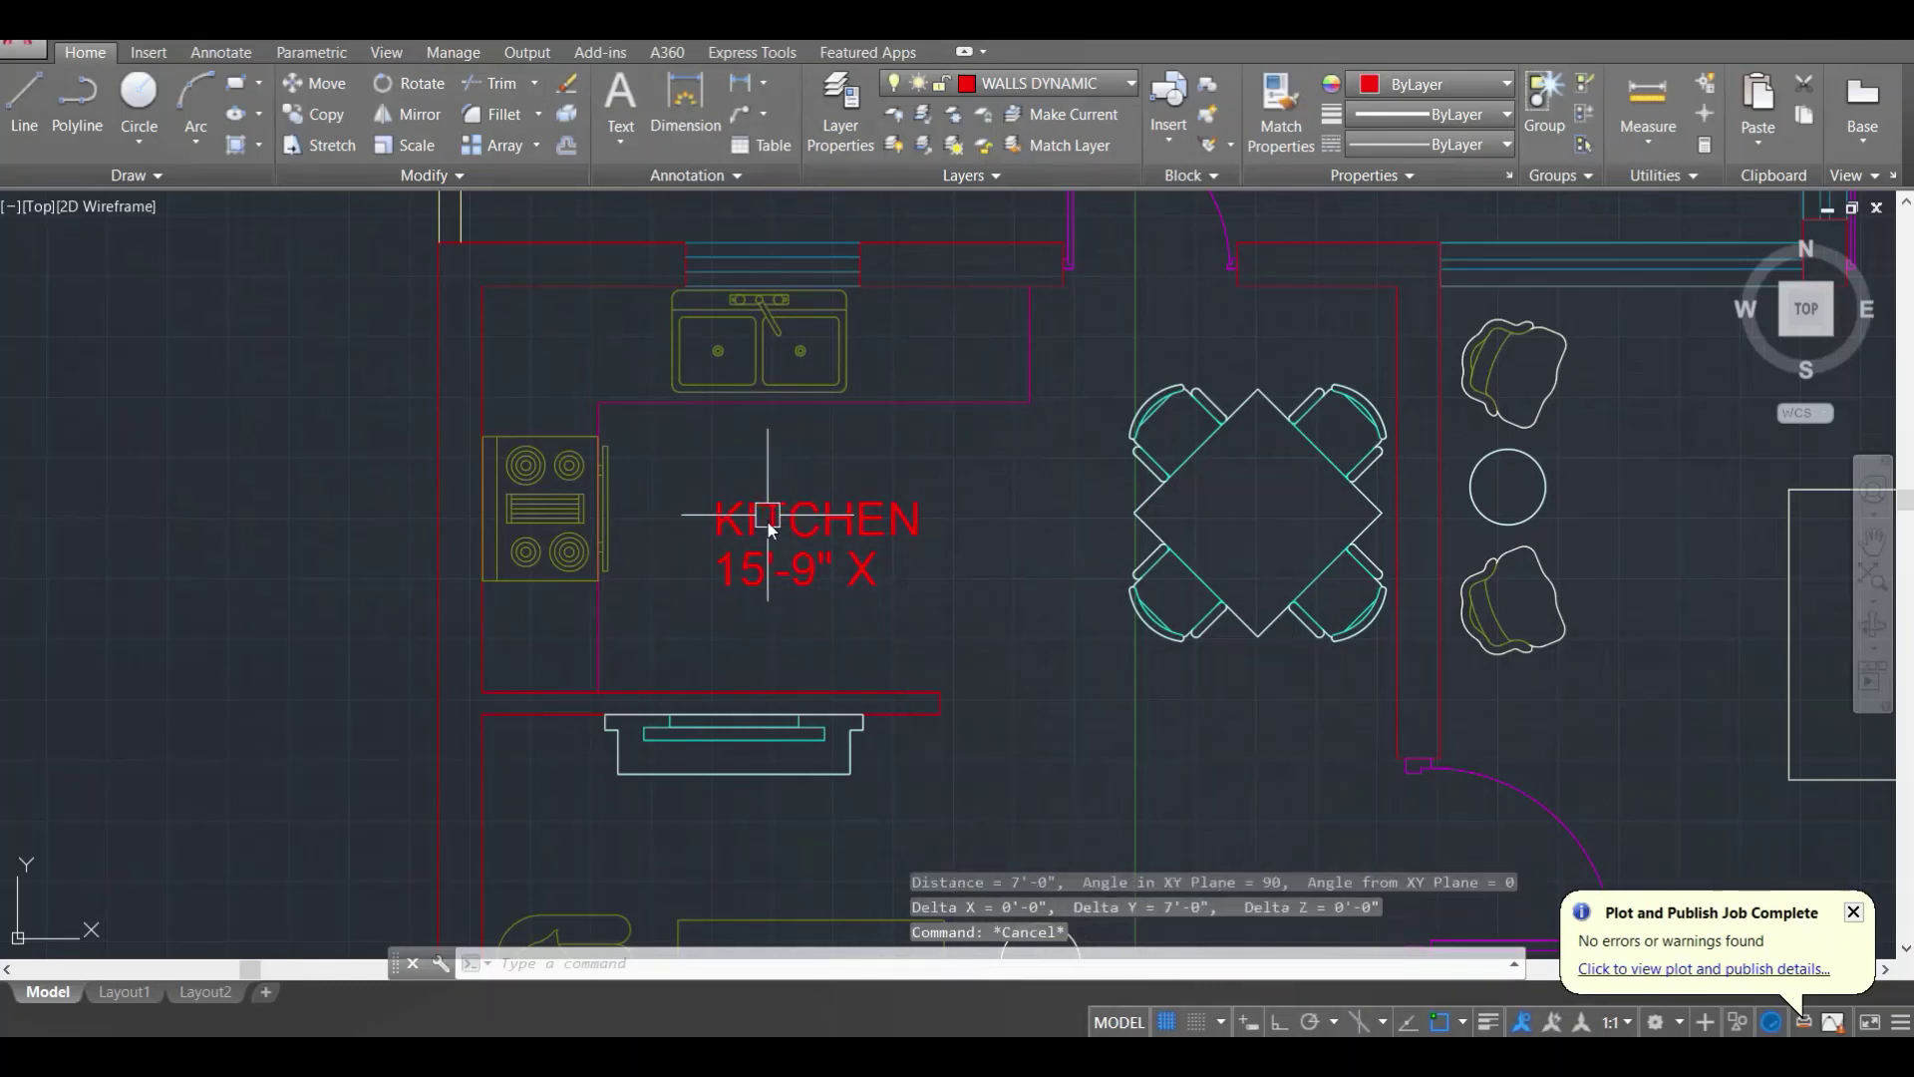
Step: Complete the kitchen's dimension text so it reads 15'-9" X 7'-0"
{"action": "scroll", "coordinate": [771, 527], "scroll_direction": "up", "scroll_amount": 3}
{"action": "double_click", "coordinate": [883, 567]}
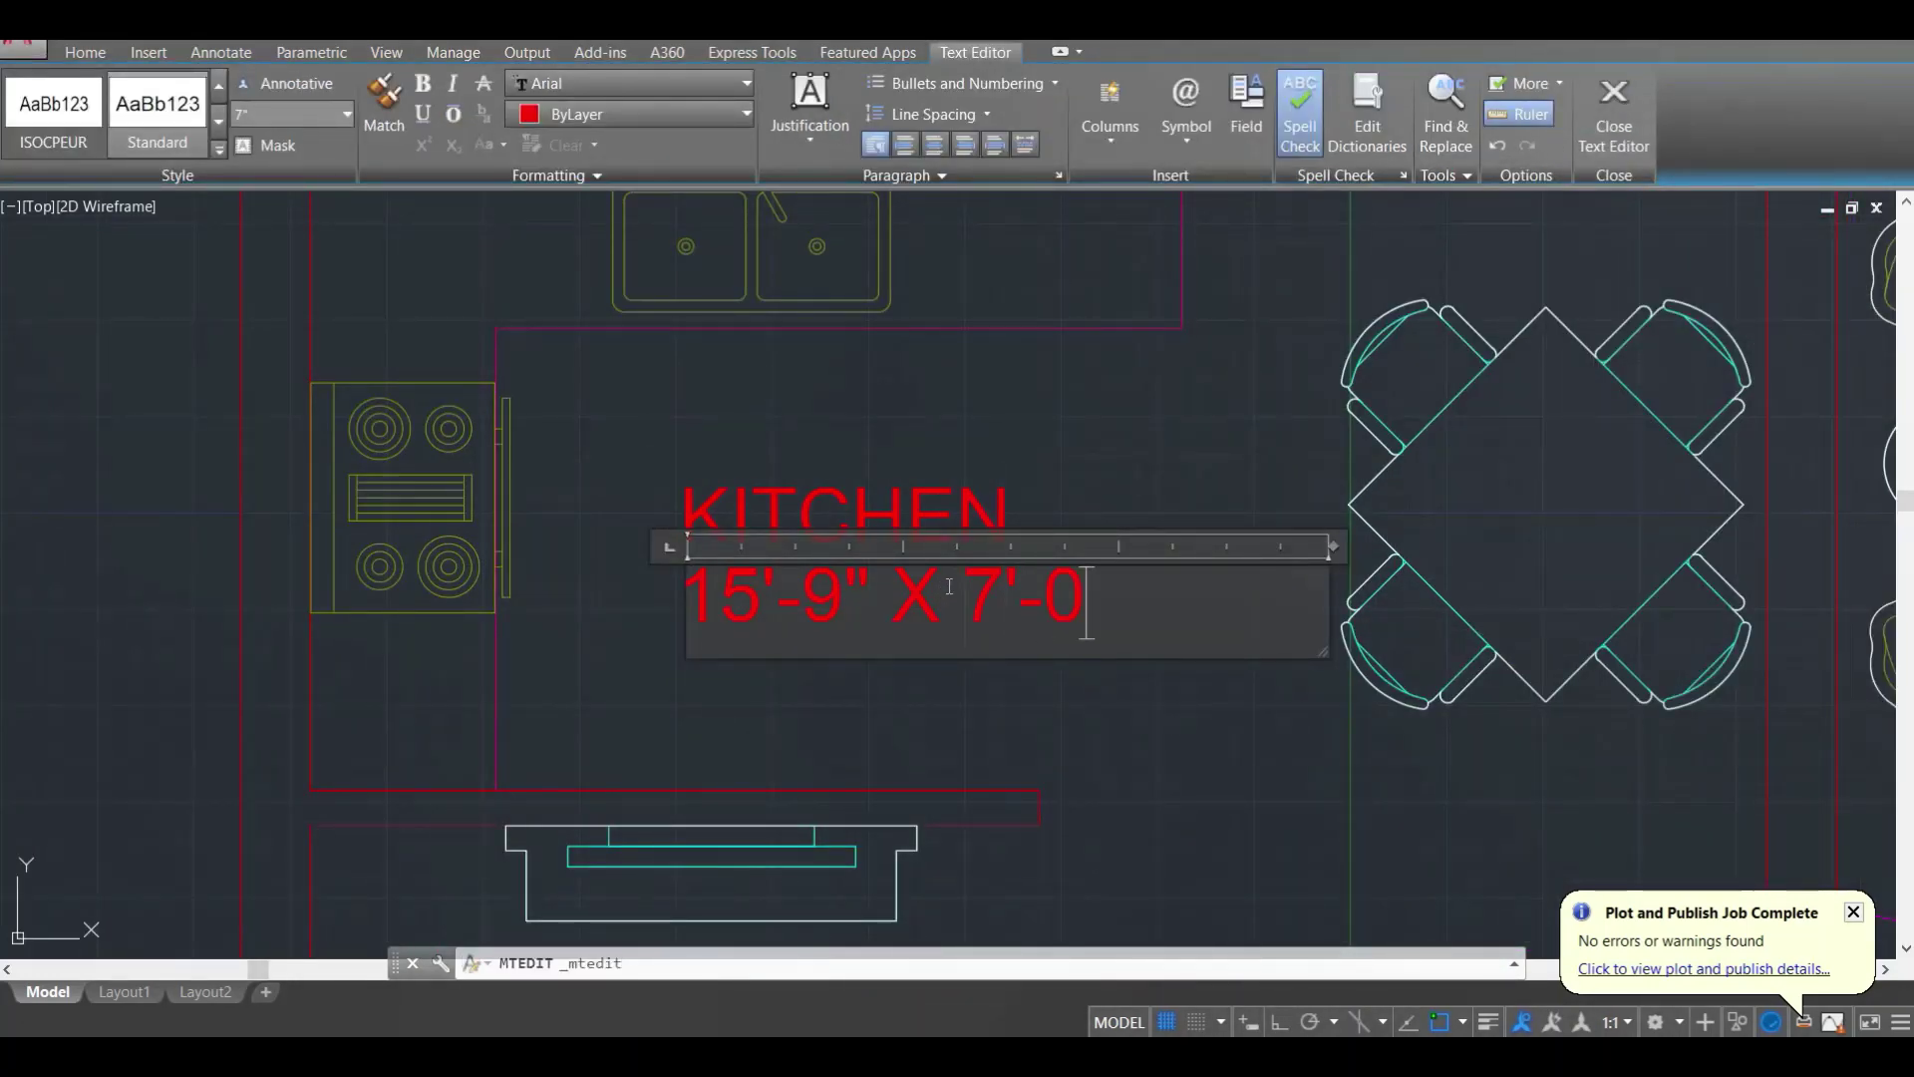
{"action": "key", "text": "Escape"}
Step: Move the kitchen's dimension text sideways so it sits centred beneath the KITCHEN label
{"action": "left_click", "coordinate": [950, 598]}
{"action": "middle_click_drag", "start_coordinate": [1001, 545], "coordinate": [953, 579]}
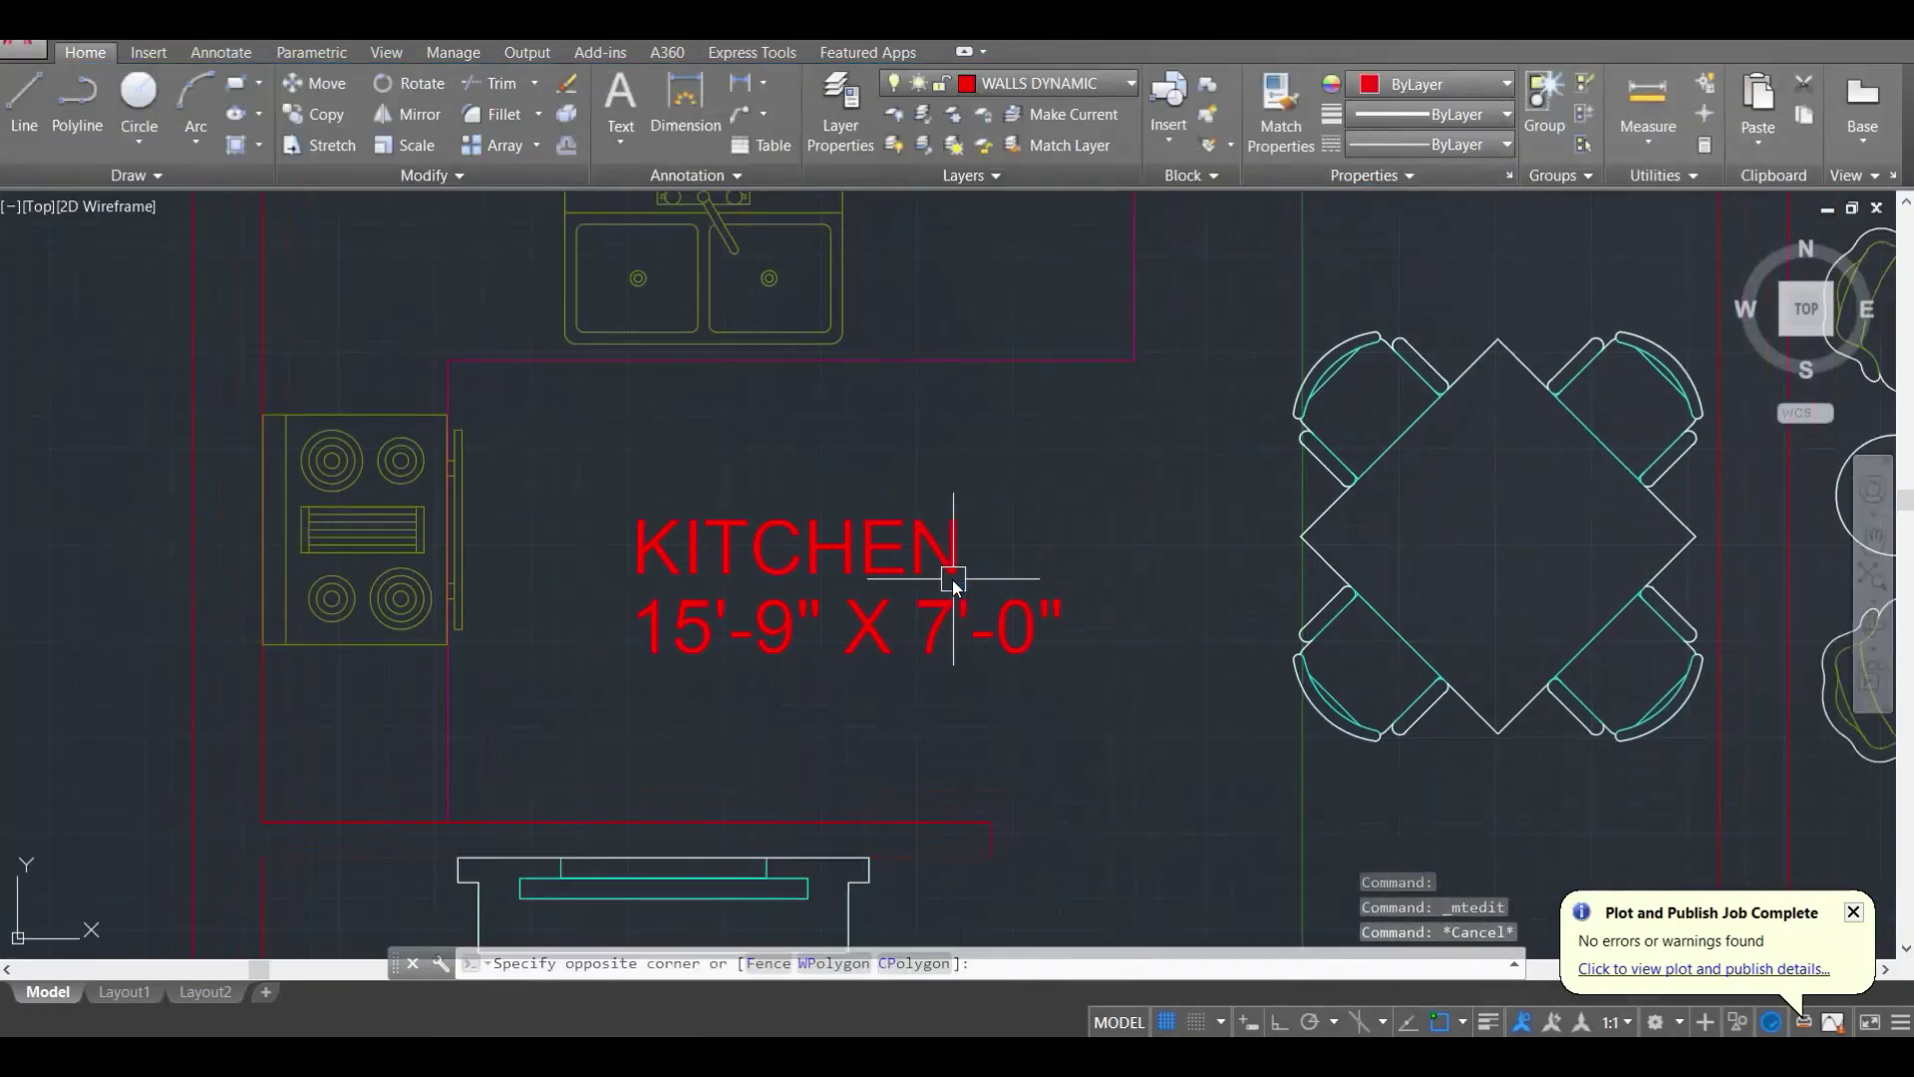
{"action": "left_click", "coordinate": [947, 583]}
{"action": "left_click", "coordinate": [907, 619]}
{"action": "left_click", "coordinate": [907, 620]}
{"action": "type", "text": "m"}
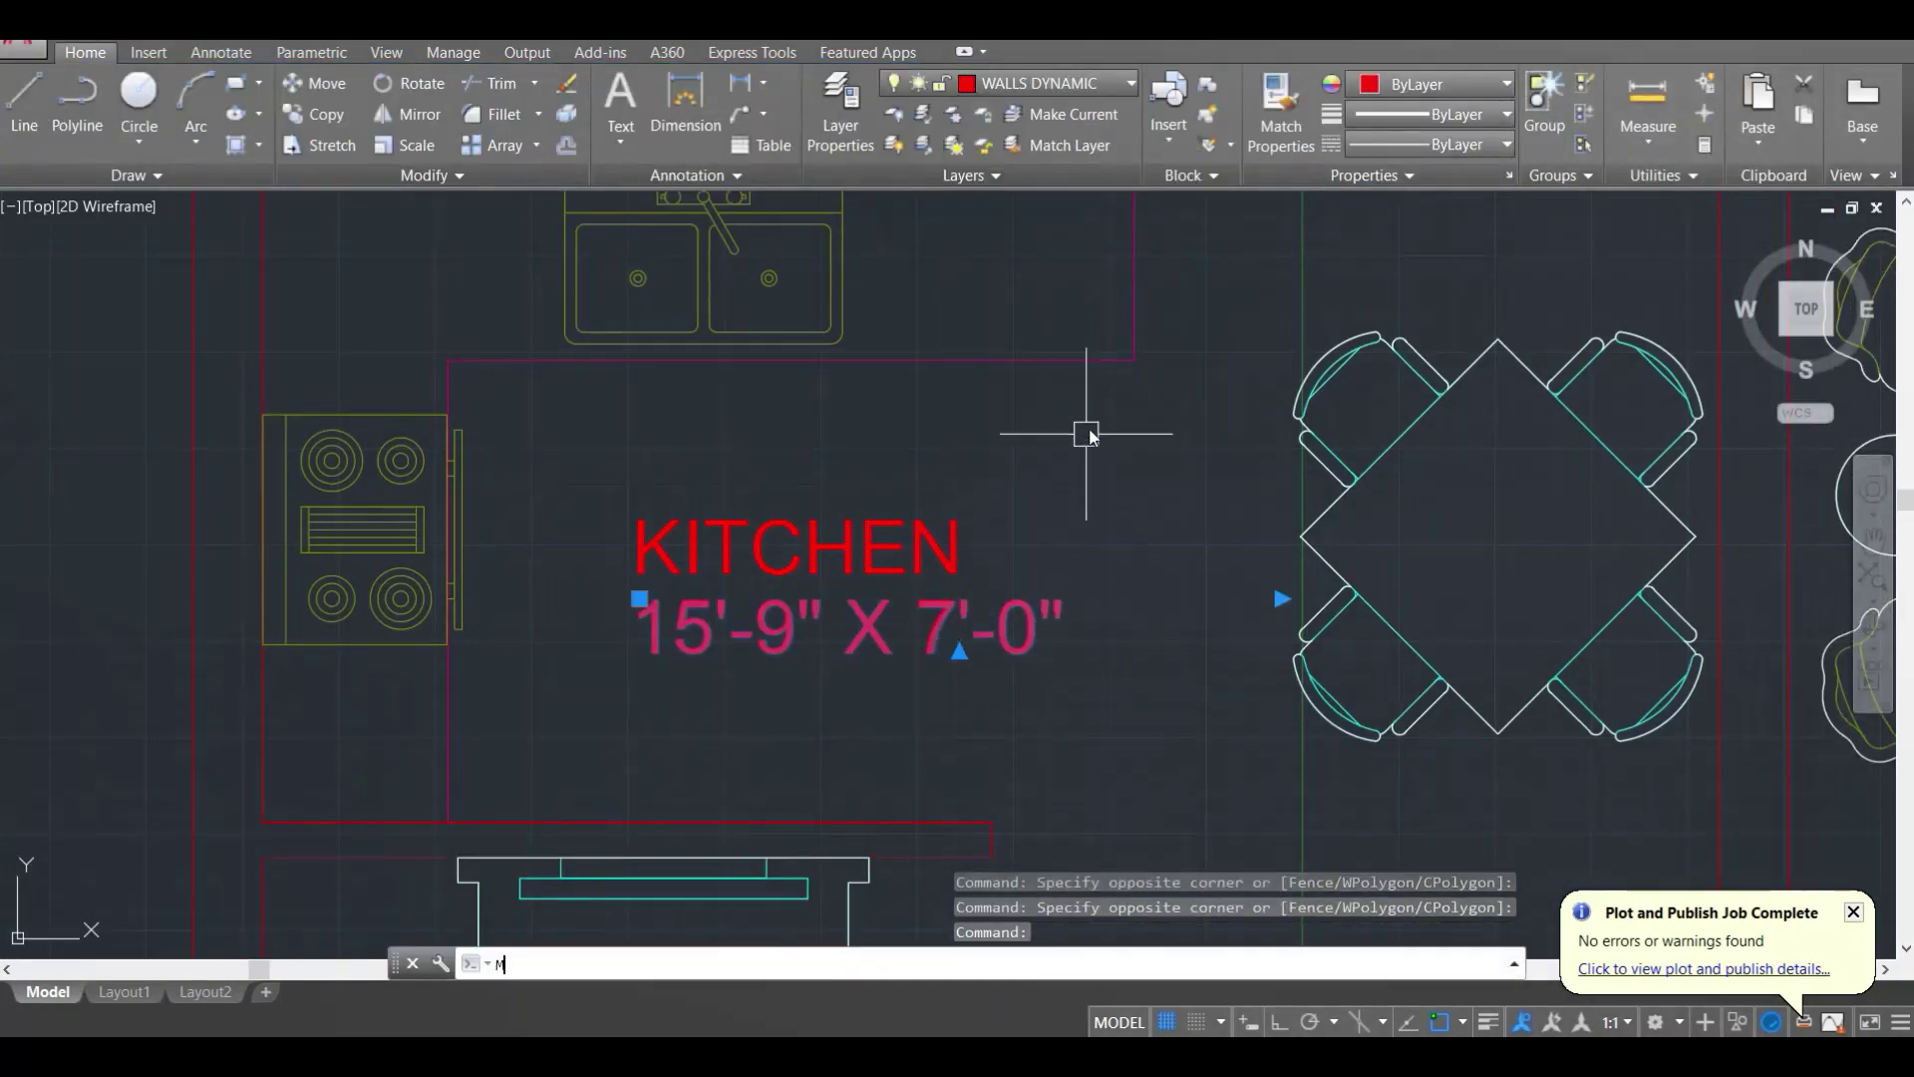
{"action": "key", "text": "Return"}
{"action": "left_click", "coordinate": [1089, 431]}
{"action": "key", "text": "Escape"}
Step: Put the KITCHEN label and its dimension text on the TEXT layer
{"action": "scroll", "coordinate": [1019, 520], "scroll_direction": "down", "scroll_amount": 2}
{"action": "left_click", "coordinate": [1038, 661]}
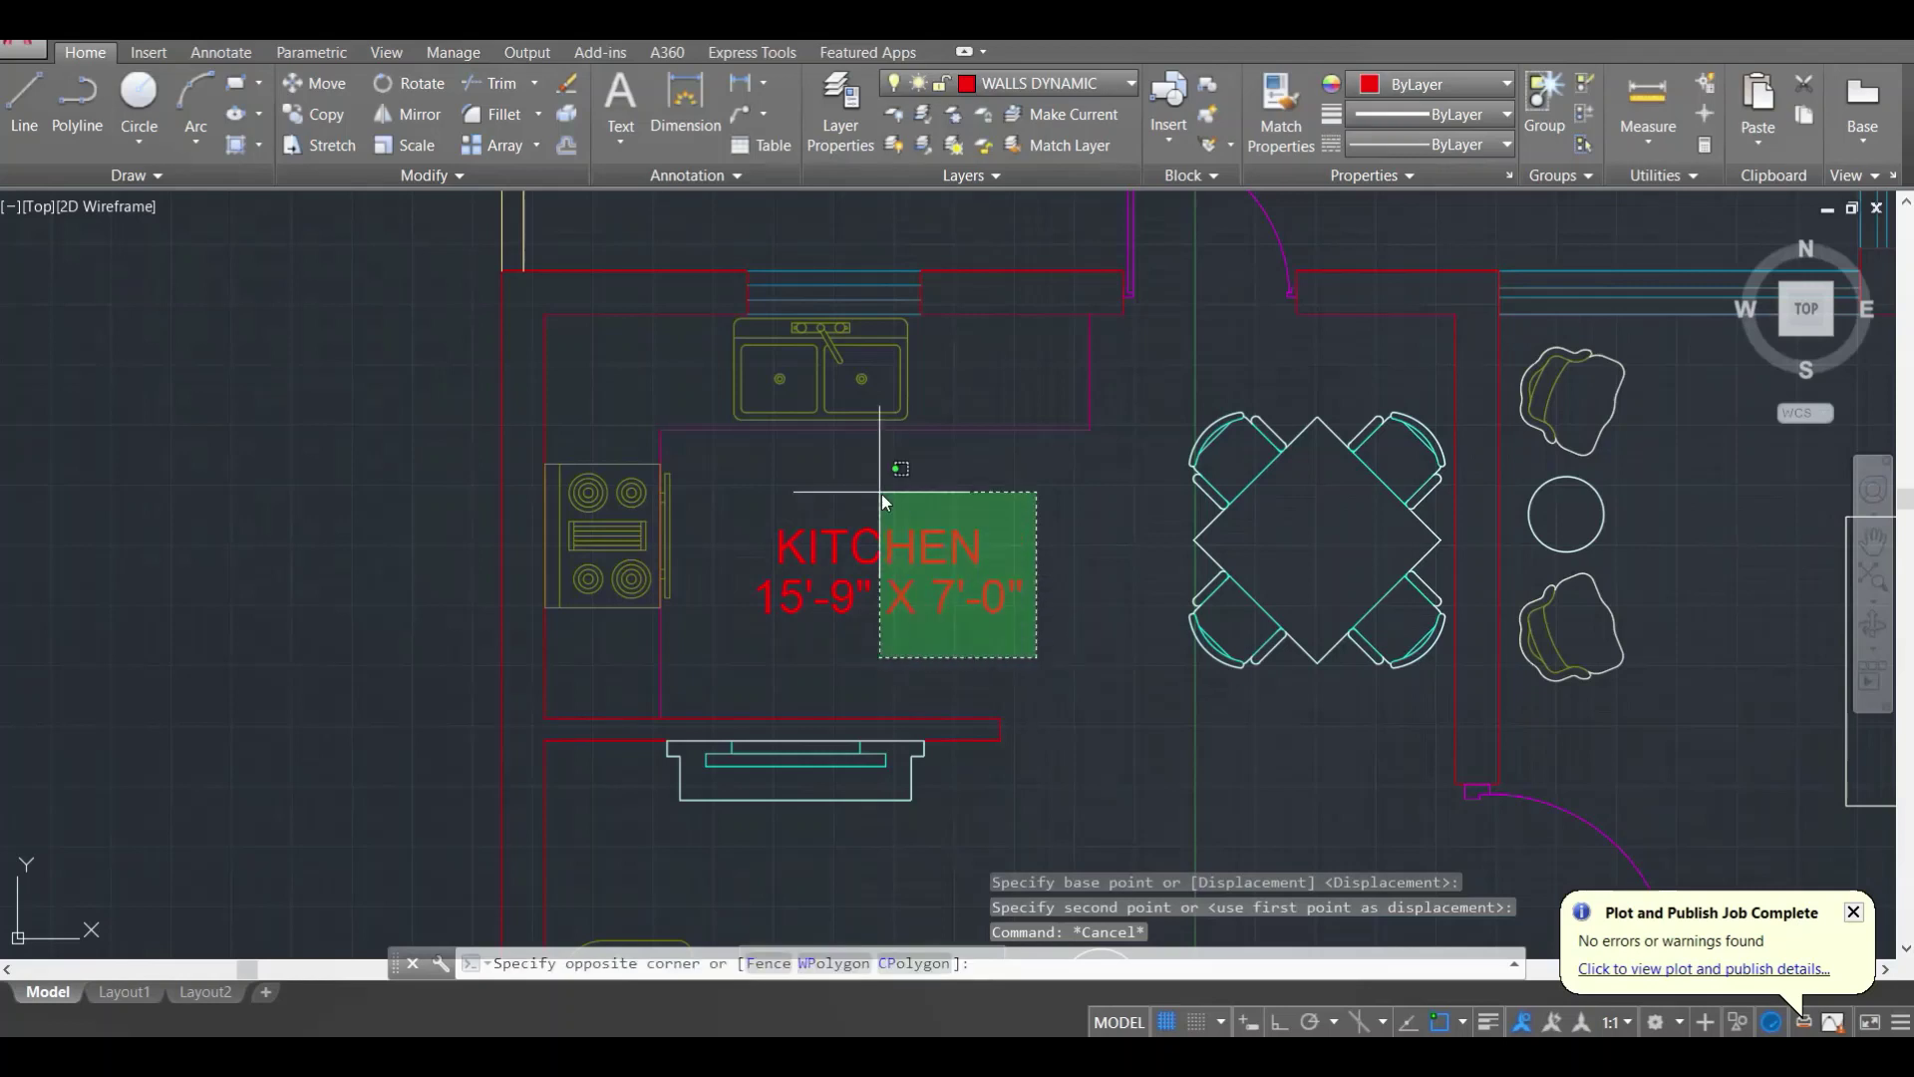
{"action": "left_click", "coordinate": [855, 491]}
{"action": "left_click", "coordinate": [1131, 83]}
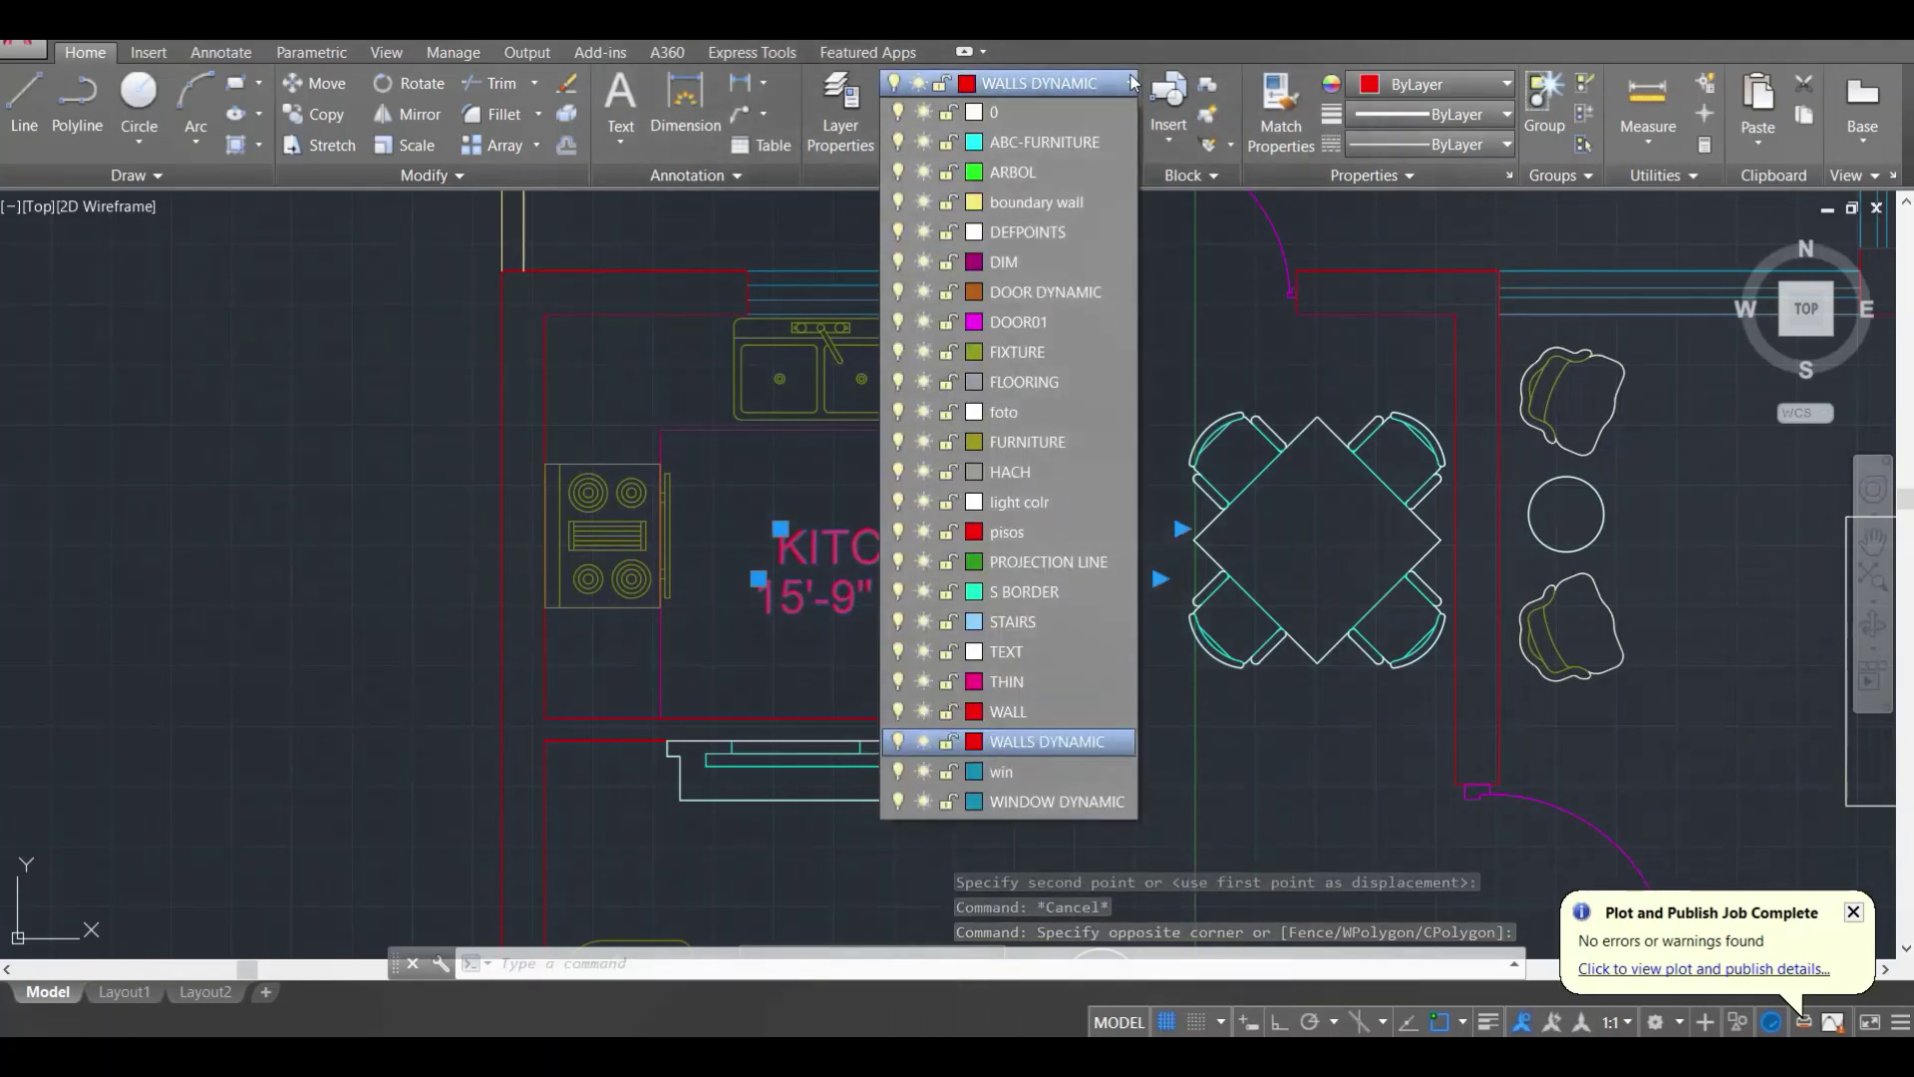
{"action": "left_click", "coordinate": [1019, 652]}
{"action": "left_click", "coordinate": [1018, 647]}
{"action": "key", "text": "Escape"}
Step: Copy the KITCHEN label with its dimension text into the bedroom, between the window and the bed
{"action": "scroll", "coordinate": [927, 418], "scroll_direction": "down", "scroll_amount": 4}
{"action": "scroll", "coordinate": [864, 483], "scroll_direction": "up", "scroll_amount": 2}
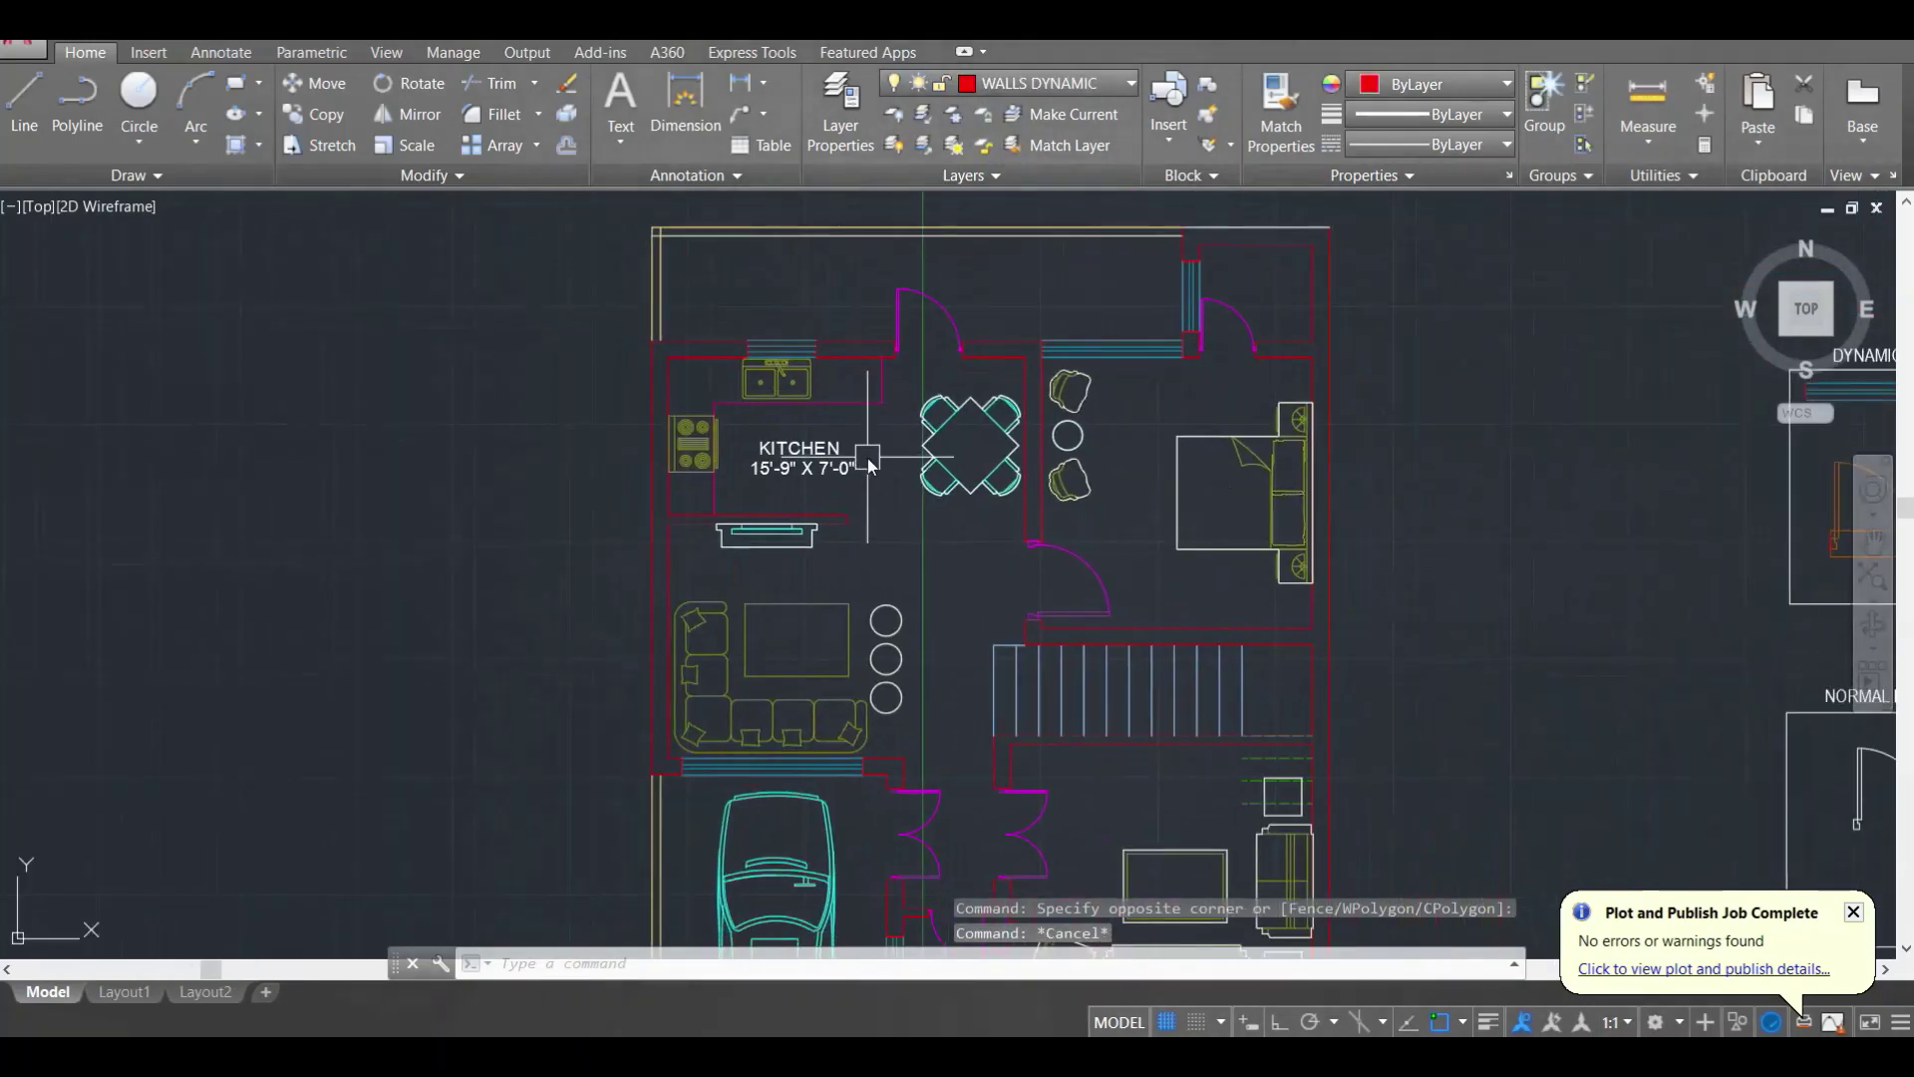
{"action": "left_click", "coordinate": [862, 482]}
{"action": "left_click", "coordinate": [802, 450]}
{"action": "left_click", "coordinate": [855, 488]}
{"action": "left_click", "coordinate": [780, 442]}
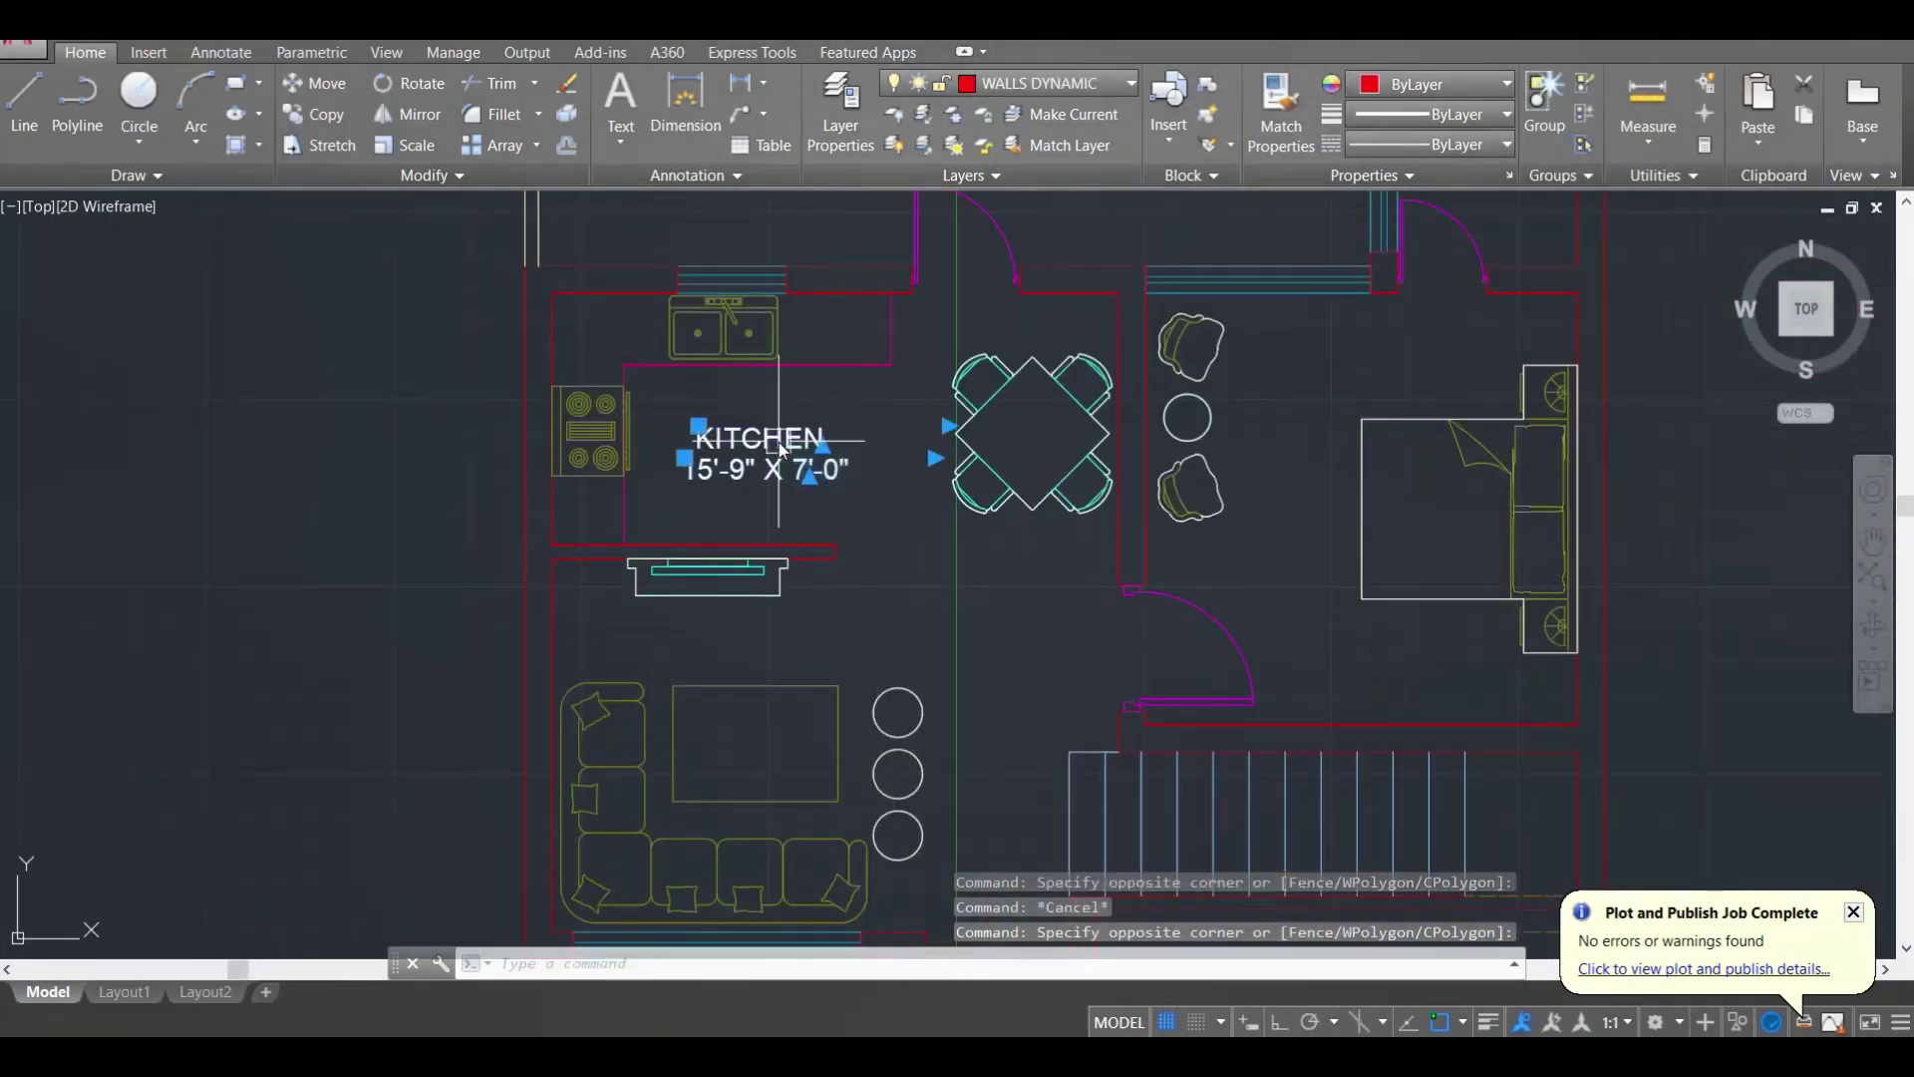
{"action": "type", "text": "co"}
{"action": "key", "text": "Return"}
{"action": "left_click", "coordinate": [792, 455]}
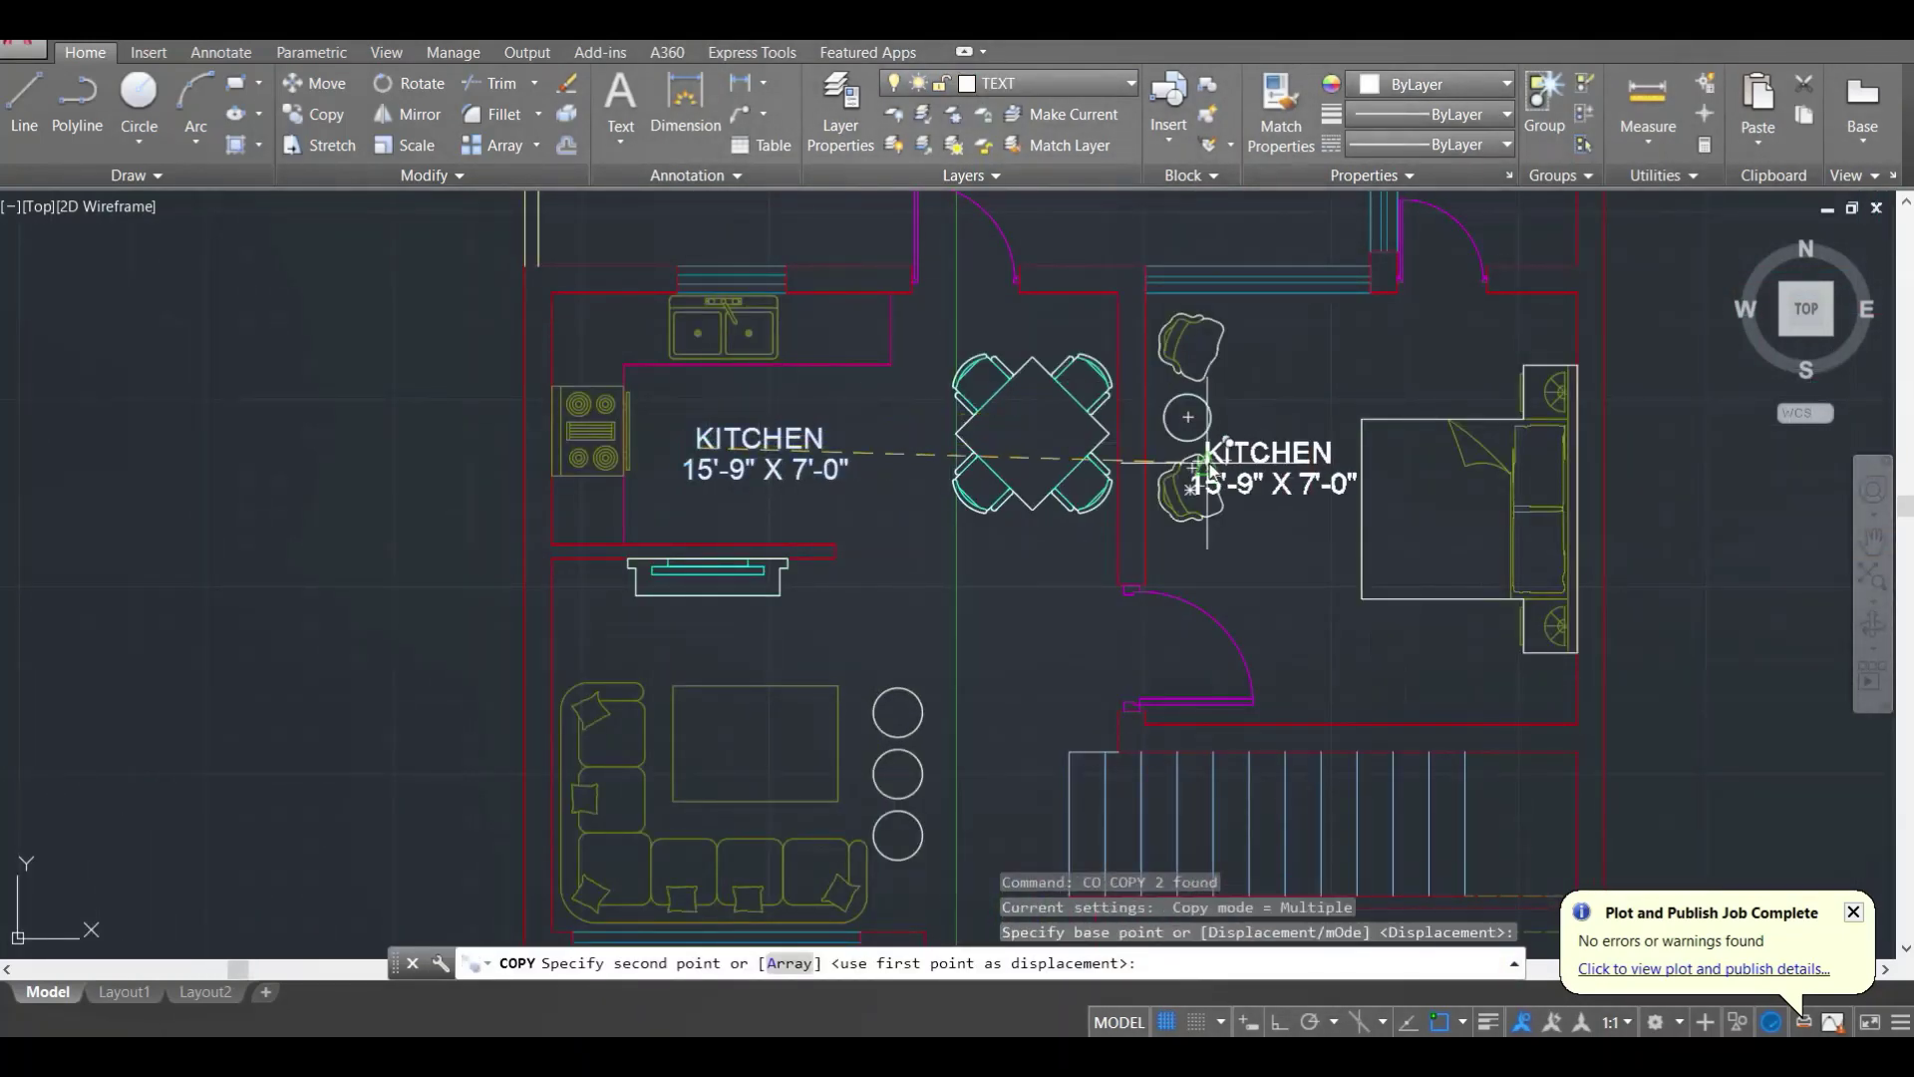
{"action": "scroll", "coordinate": [1254, 415], "scroll_direction": "up", "scroll_amount": 1}
{"action": "middle_click_drag", "start_coordinate": [1254, 415], "coordinate": [923, 534]}
{"action": "left_click", "coordinate": [1005, 435]}
{"action": "key", "text": "Escape"}
{"action": "scroll", "coordinate": [1118, 450], "scroll_direction": "down", "scroll_amount": 1}
{"action": "middle_click_drag", "start_coordinate": [1117, 450], "coordinate": [1094, 447]}
{"action": "key", "text": "Escape"}
{"action": "scroll", "coordinate": [1097, 453], "scroll_direction": "up", "scroll_amount": 8}
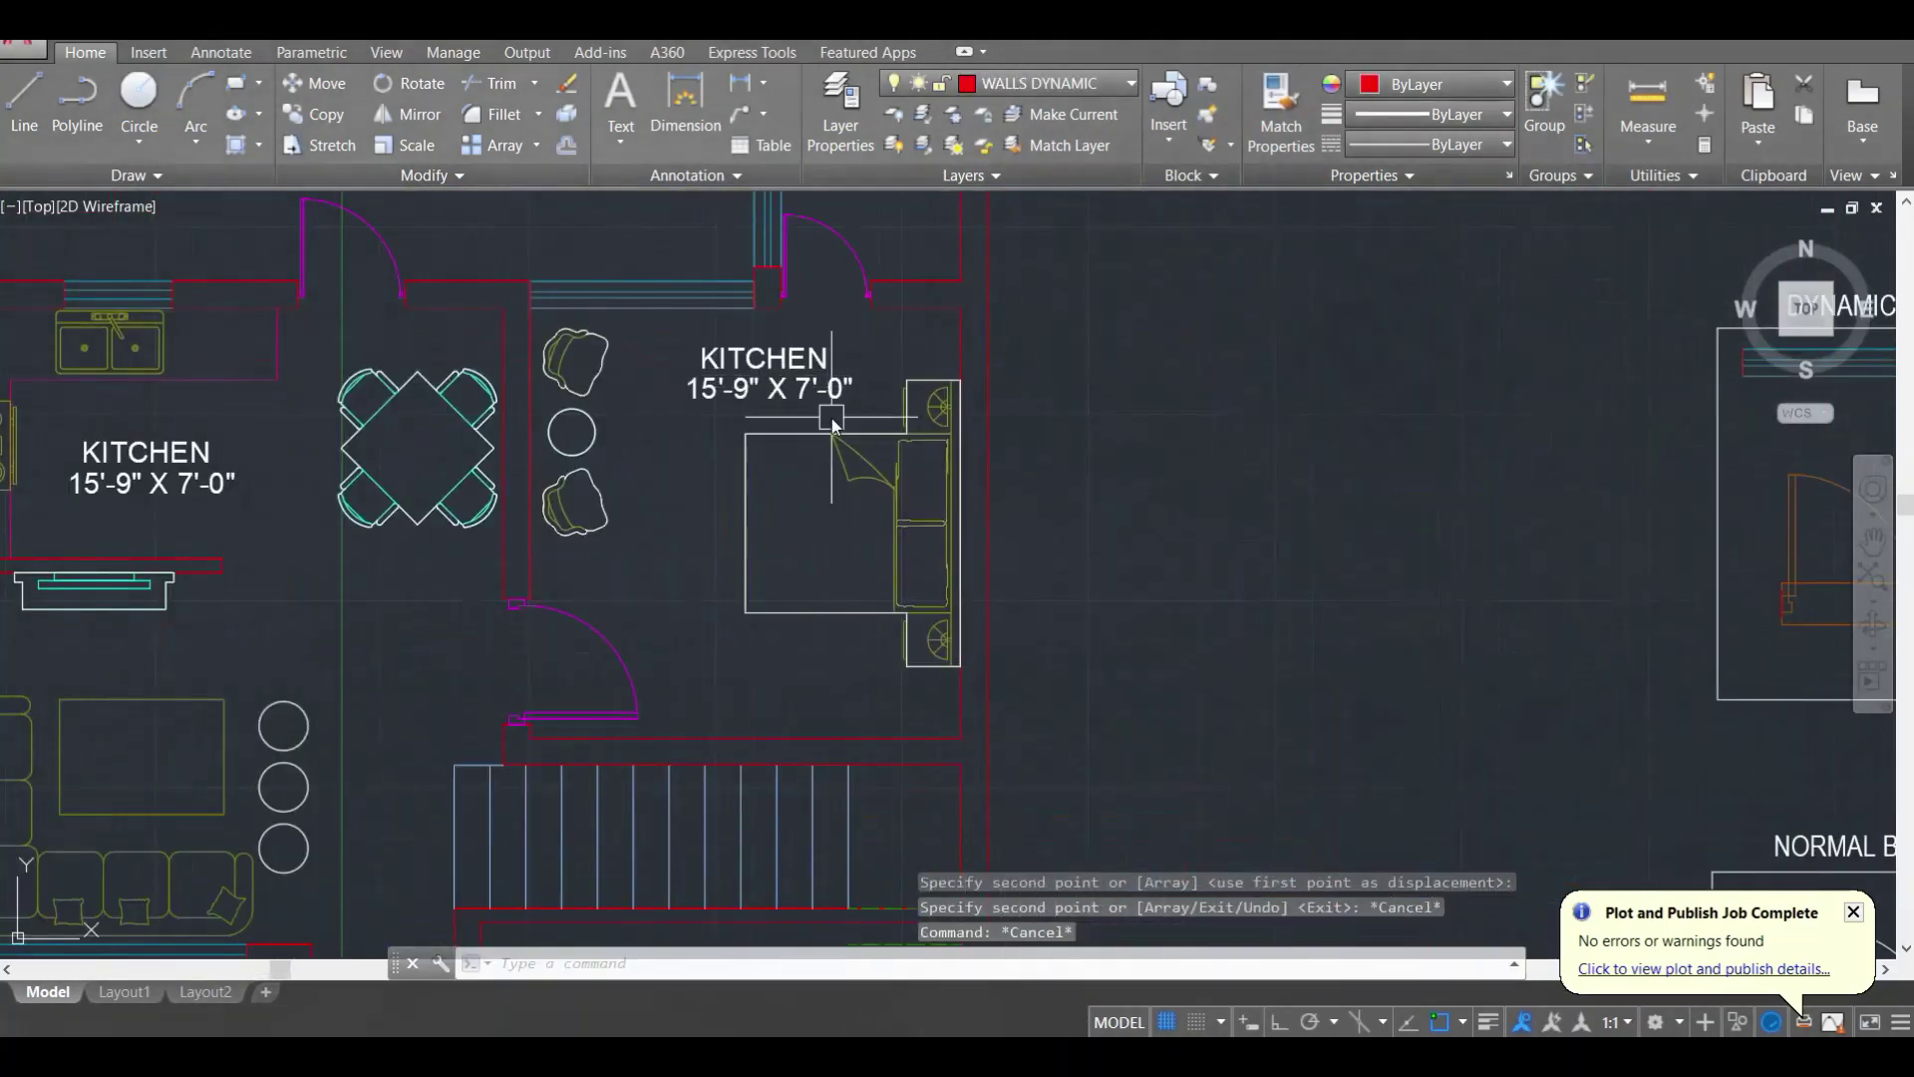
Step: Change the copied KITCHEN label above the bed to read BEDROOM
{"action": "left_click", "coordinate": [783, 379]}
{"action": "double_click", "coordinate": [783, 379]}
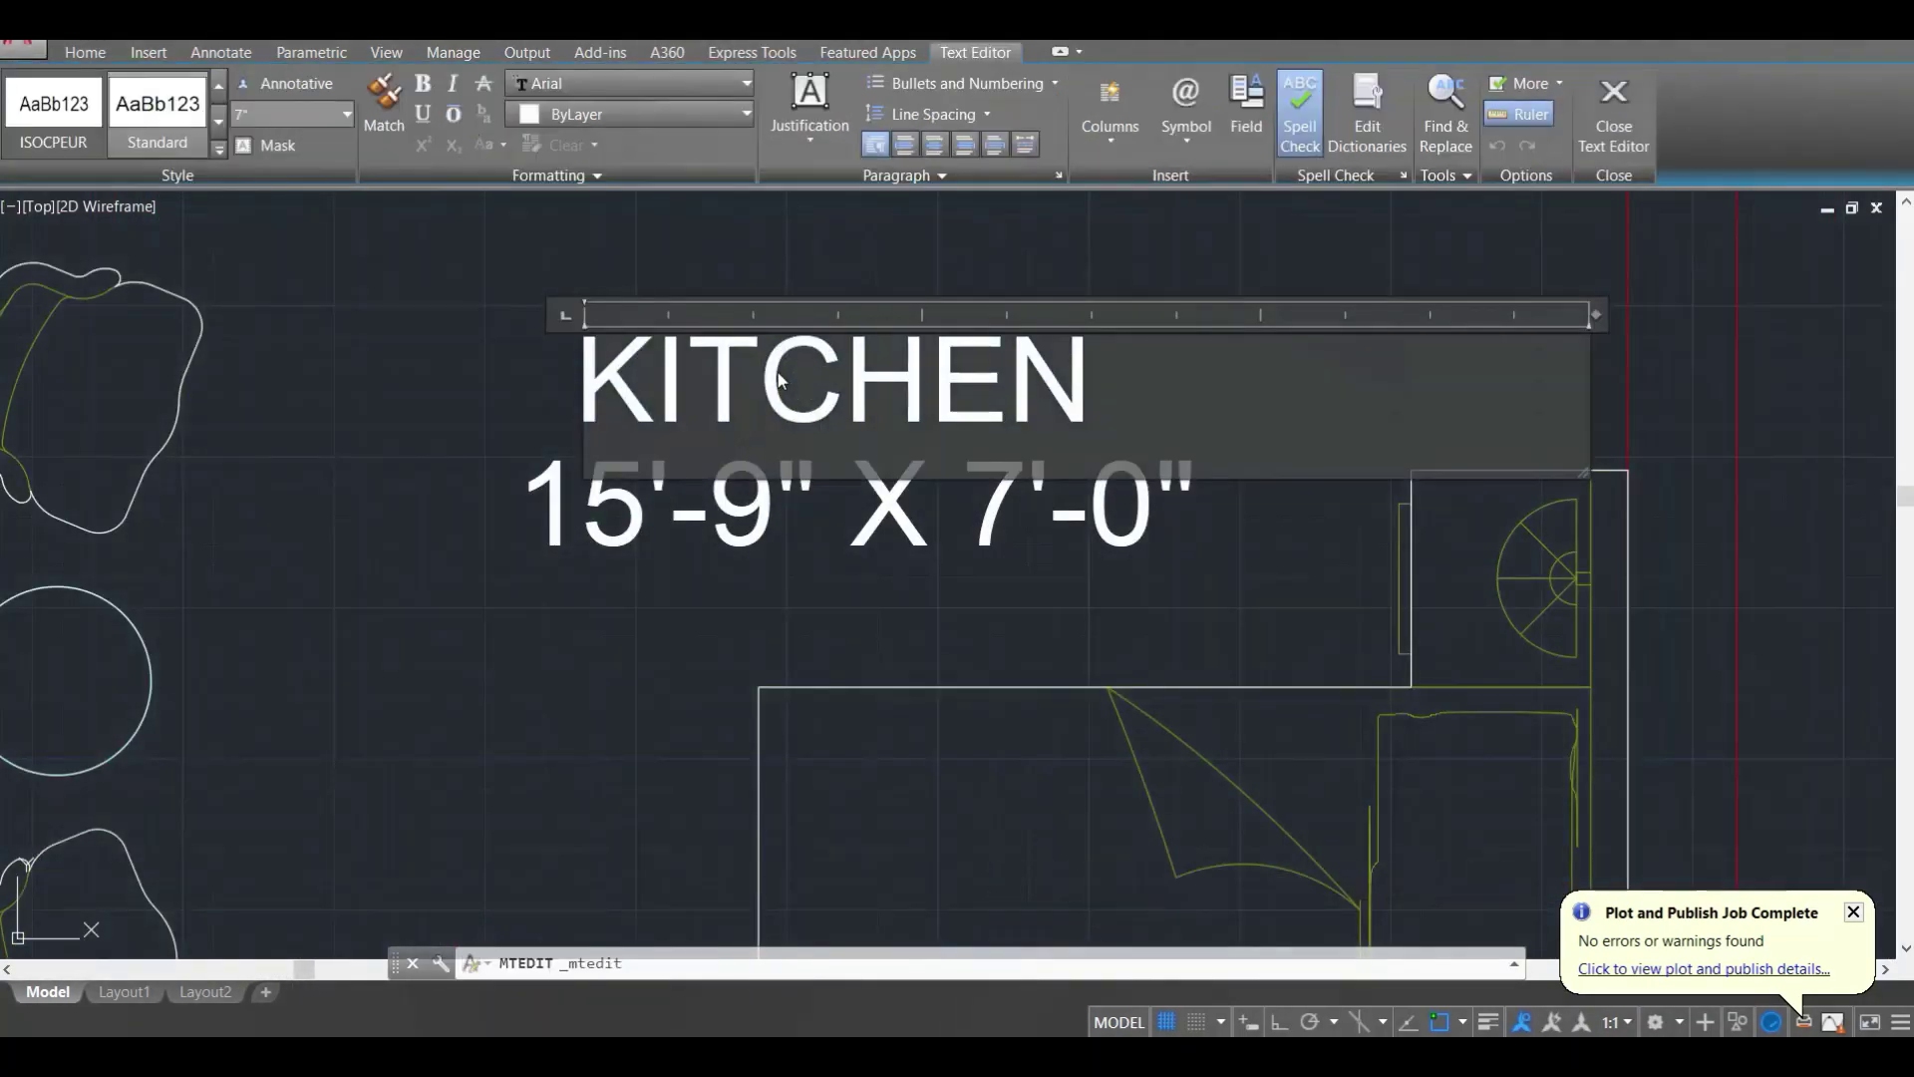
{"action": "type", "text": "BEDROOM"}
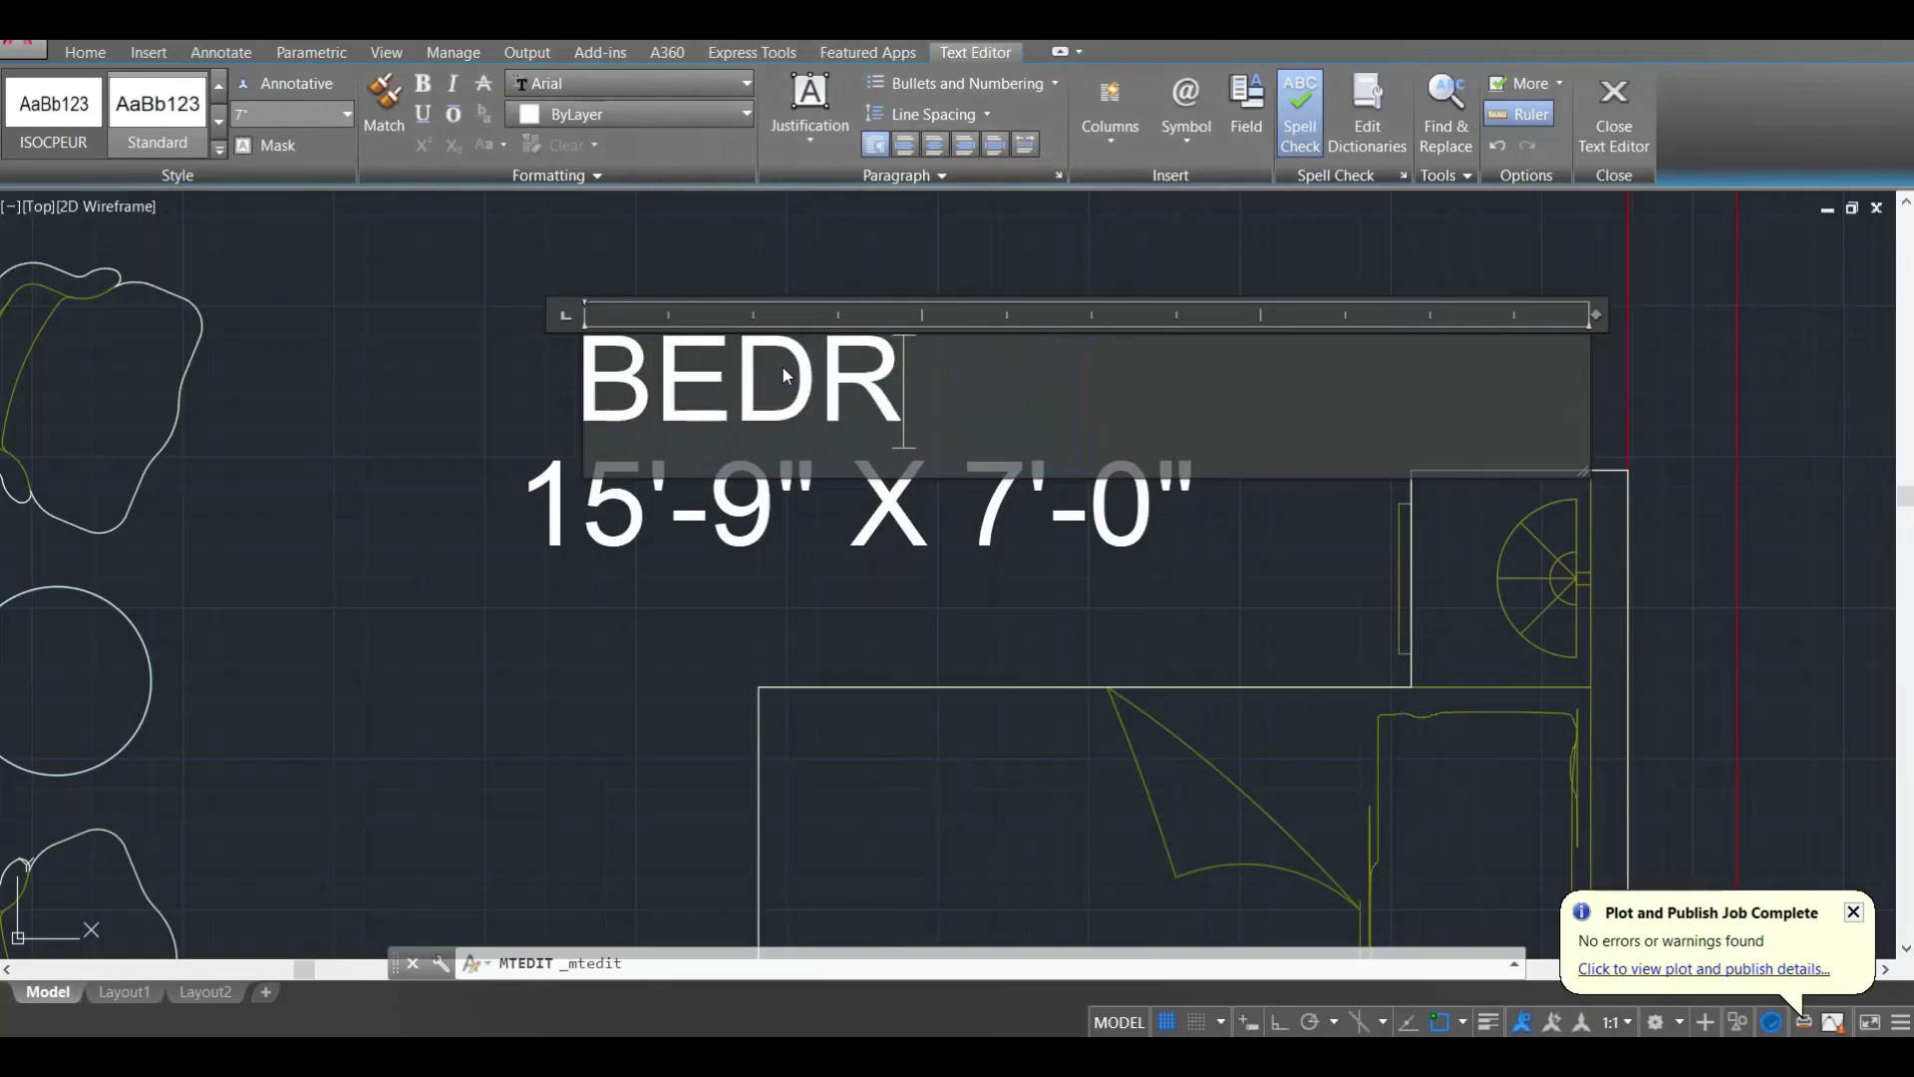
{"action": "key", "text": "Escape"}
{"action": "key", "text": "Escape"}
{"action": "scroll", "coordinate": [648, 398], "scroll_direction": "down", "scroll_amount": 5}
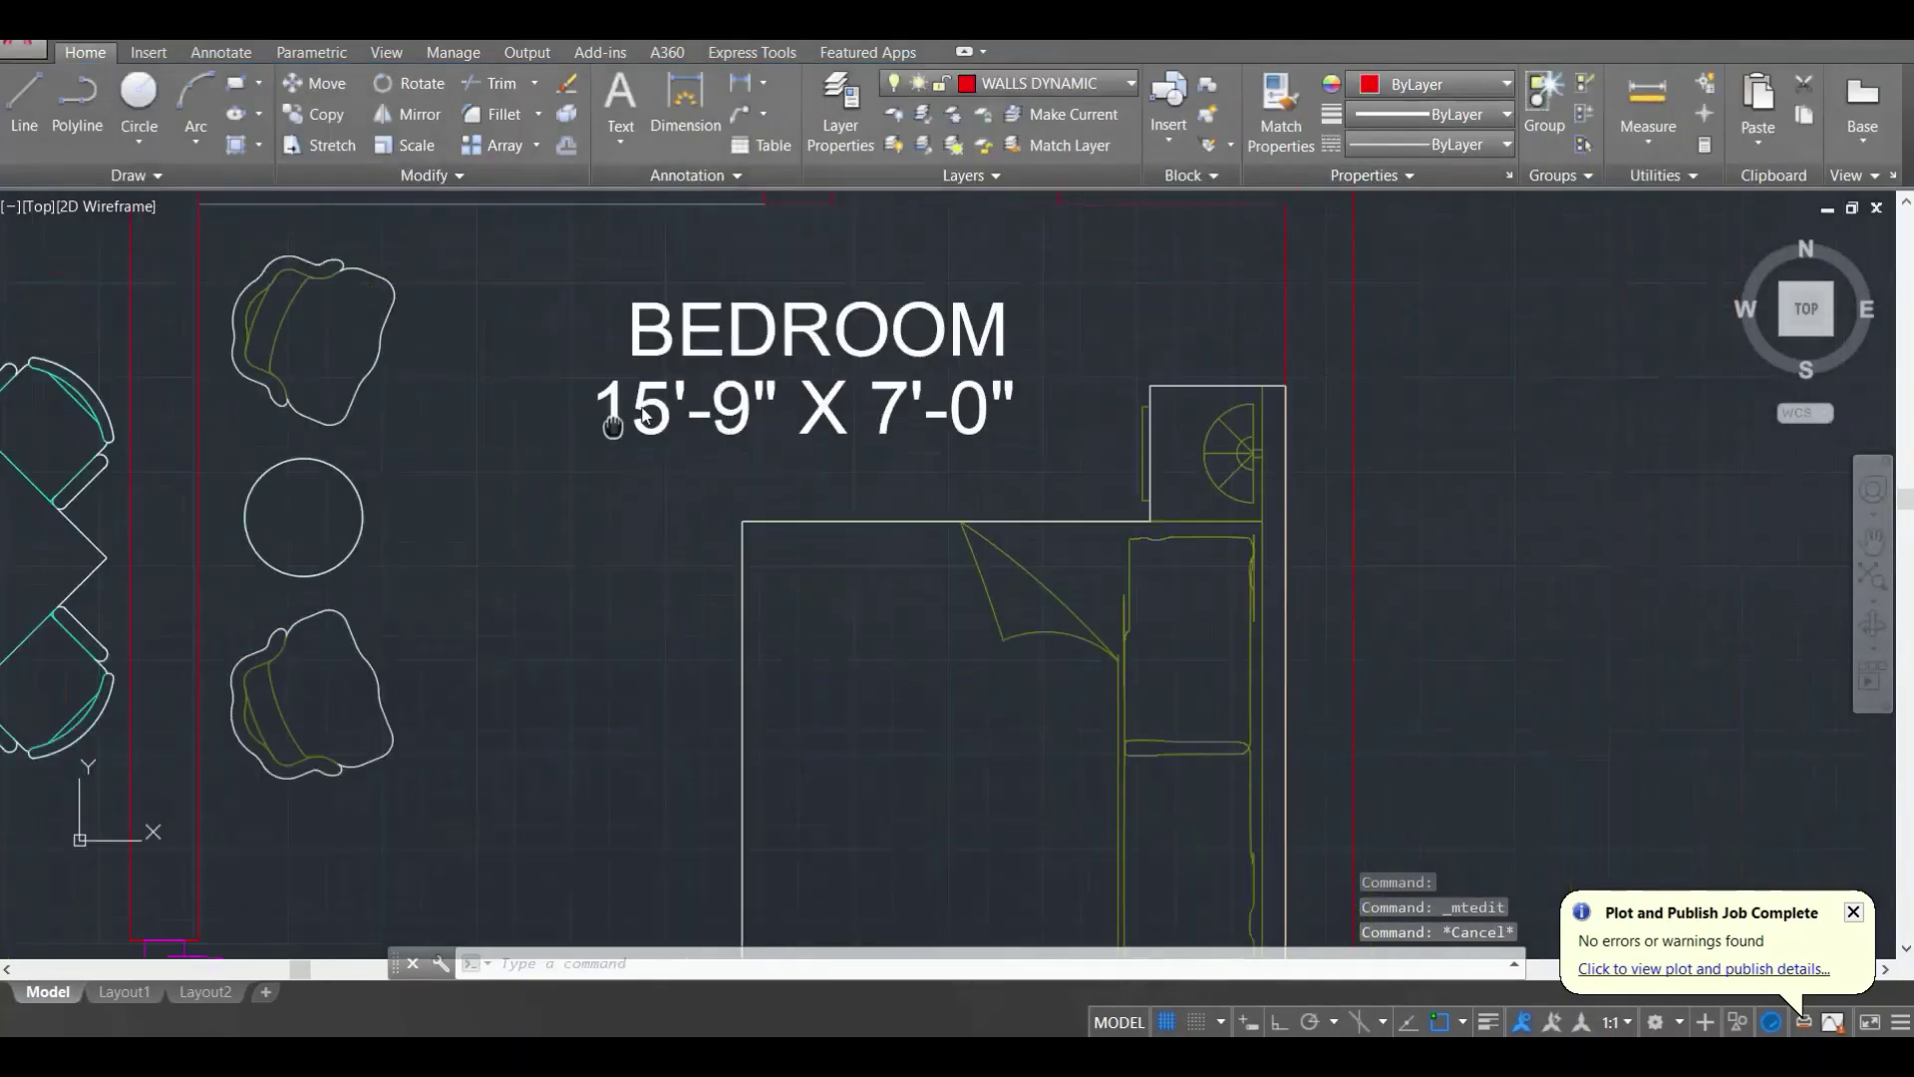
Step: Measure the bedroom's clear width between the inner faces of its two side walls
{"action": "type", "text": "DI"}
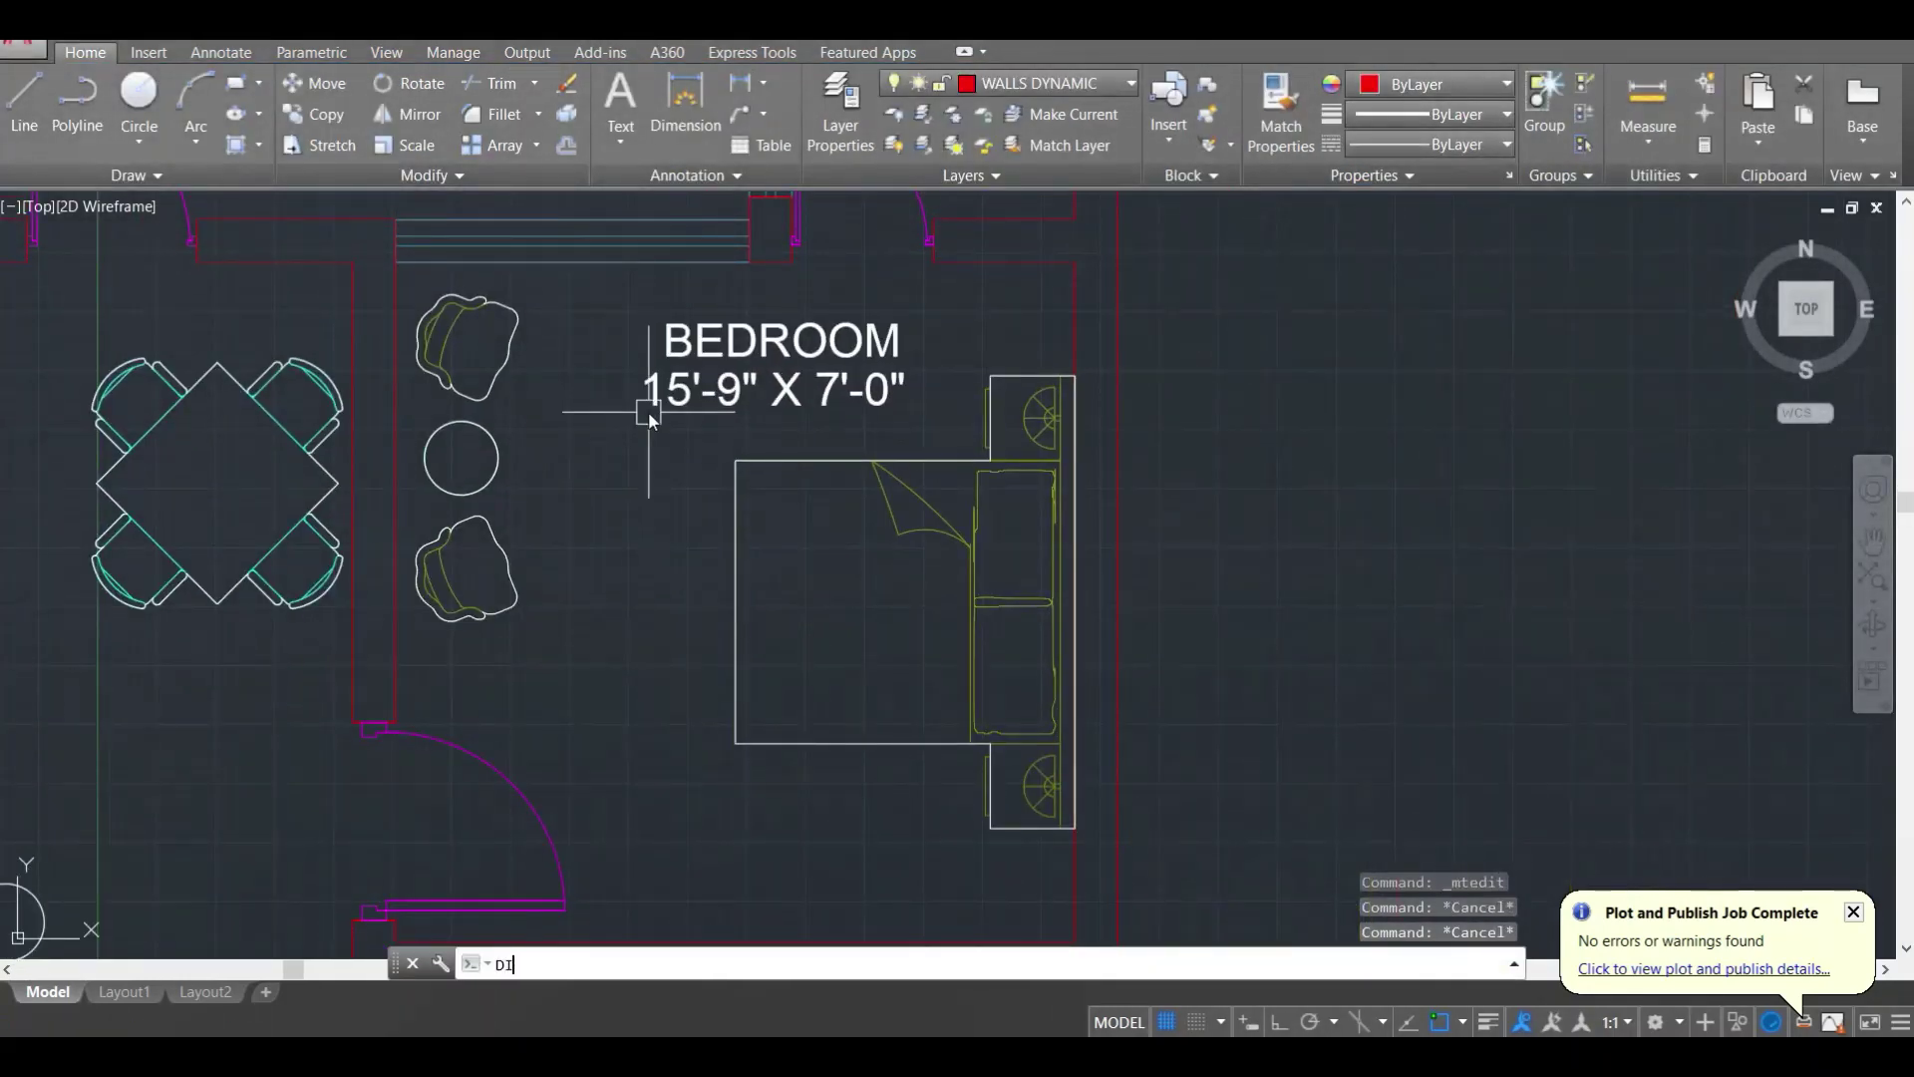
{"action": "key", "text": "Return"}
{"action": "left_click", "coordinate": [397, 411]}
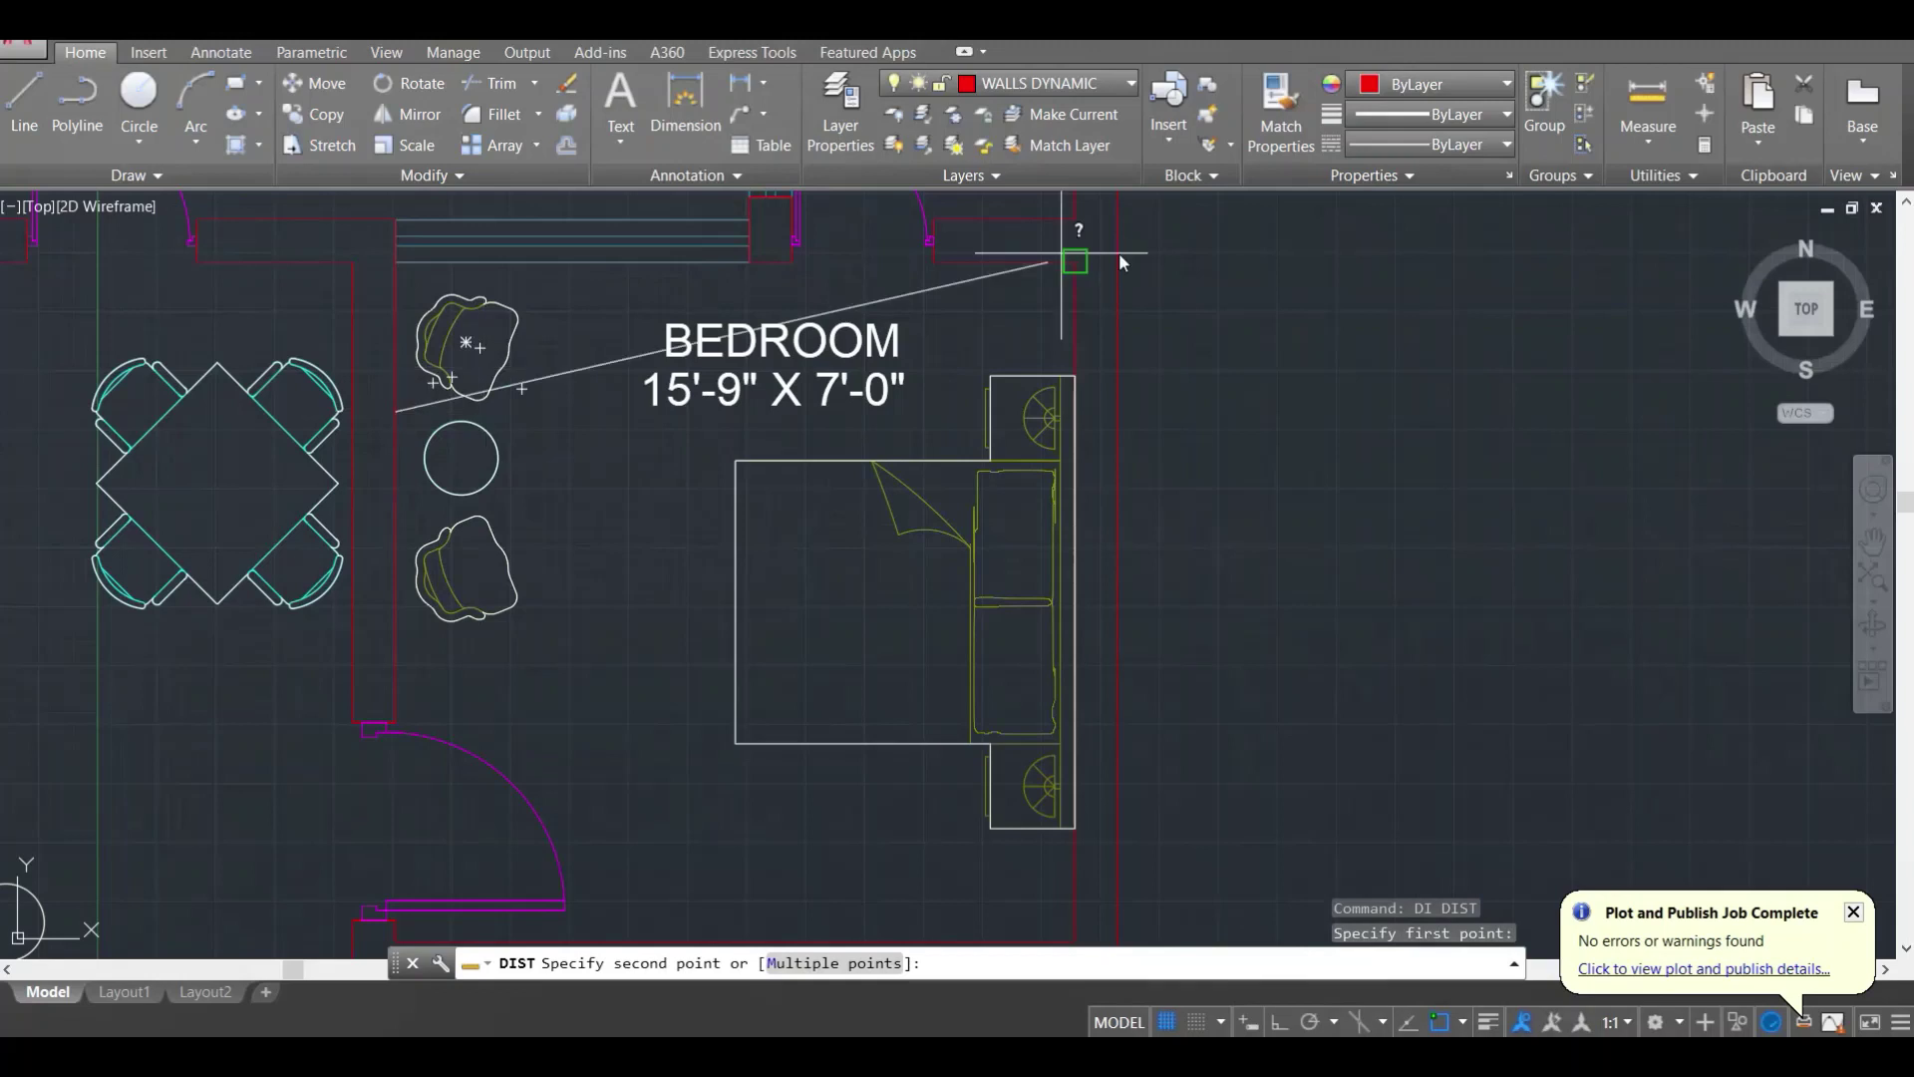
{"action": "left_click", "coordinate": [1071, 404]}
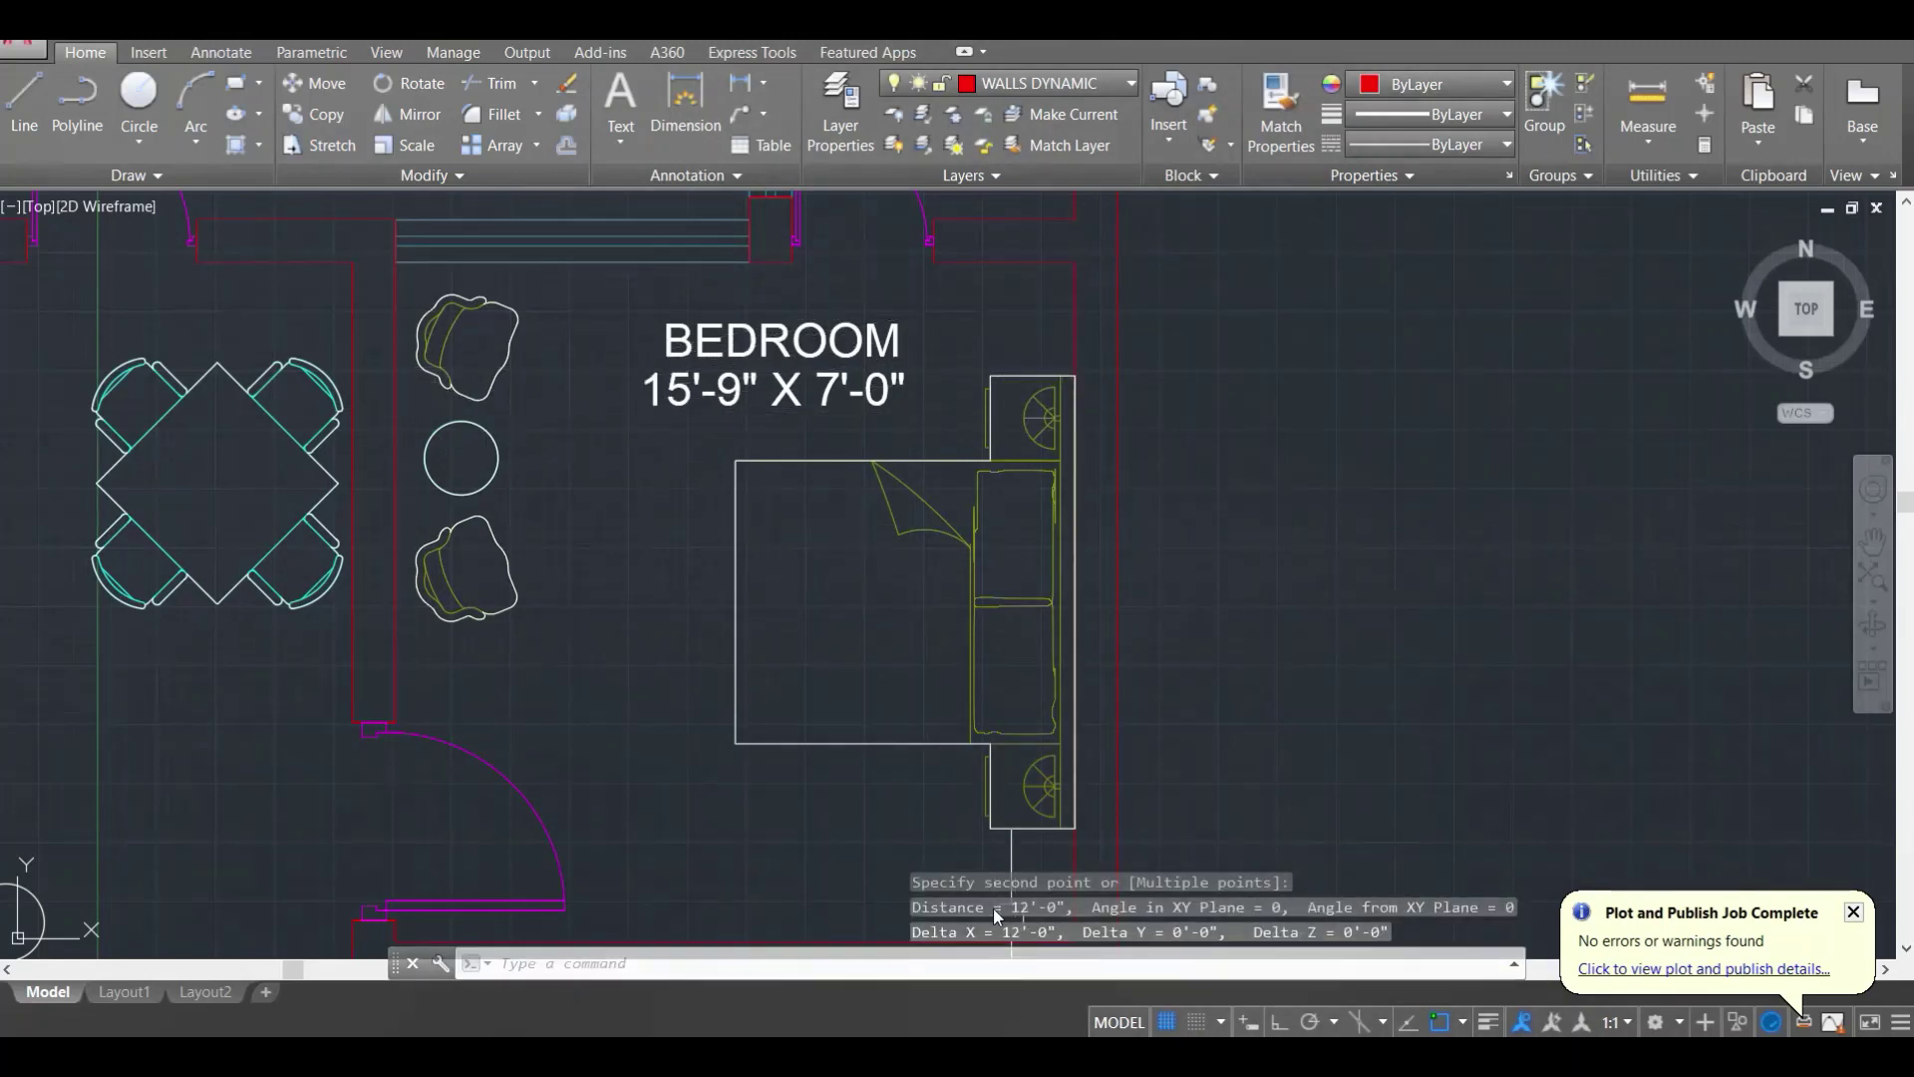
{"action": "key", "text": "Escape"}
Step: Measure the bedroom's clear depth from the wall beside the stairs up to the inner face of the window wall
{"action": "middle_click_drag", "start_coordinate": [734, 790], "coordinate": [735, 727]}
{"action": "key", "text": "Return"}
{"action": "left_click", "coordinate": [639, 877]}
{"action": "middle_click_drag", "start_coordinate": [558, 512], "coordinate": [569, 641]}
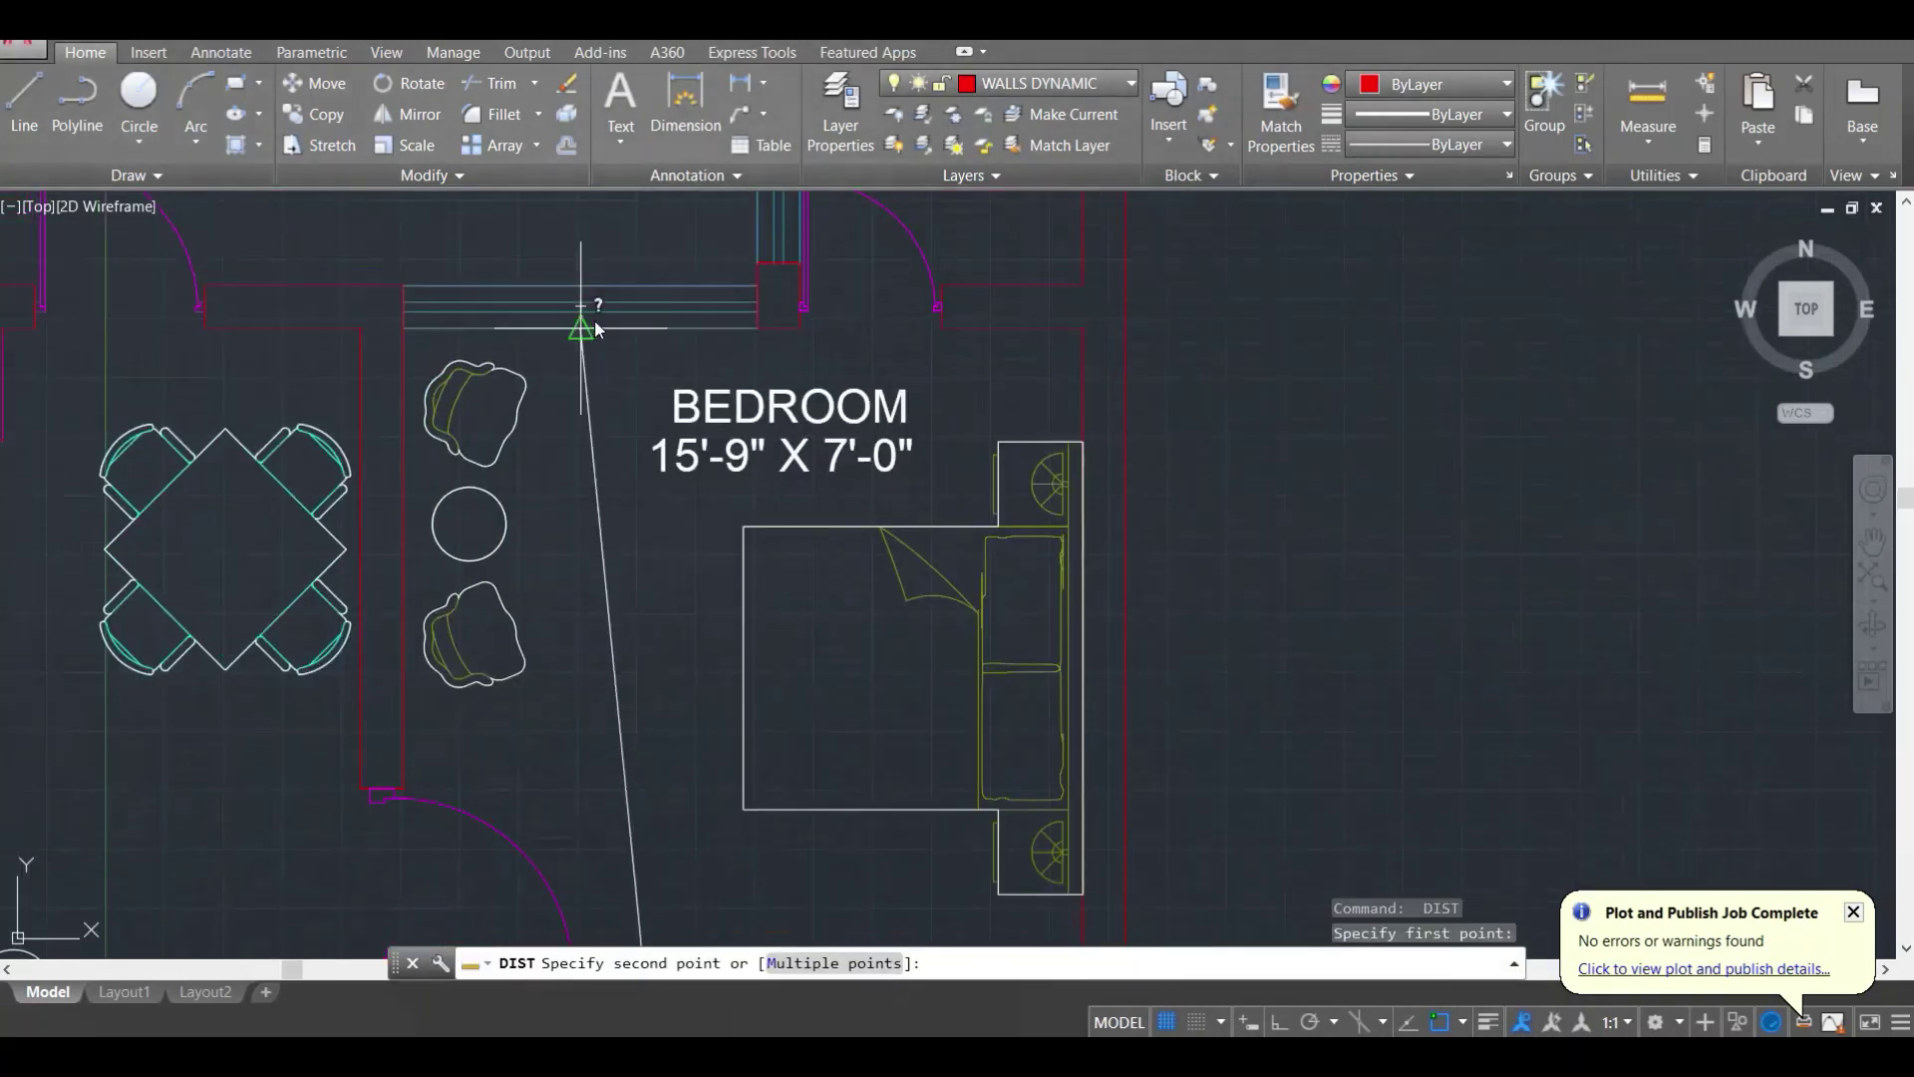
{"action": "left_click", "coordinate": [648, 329]}
{"action": "key", "text": "Escape"}
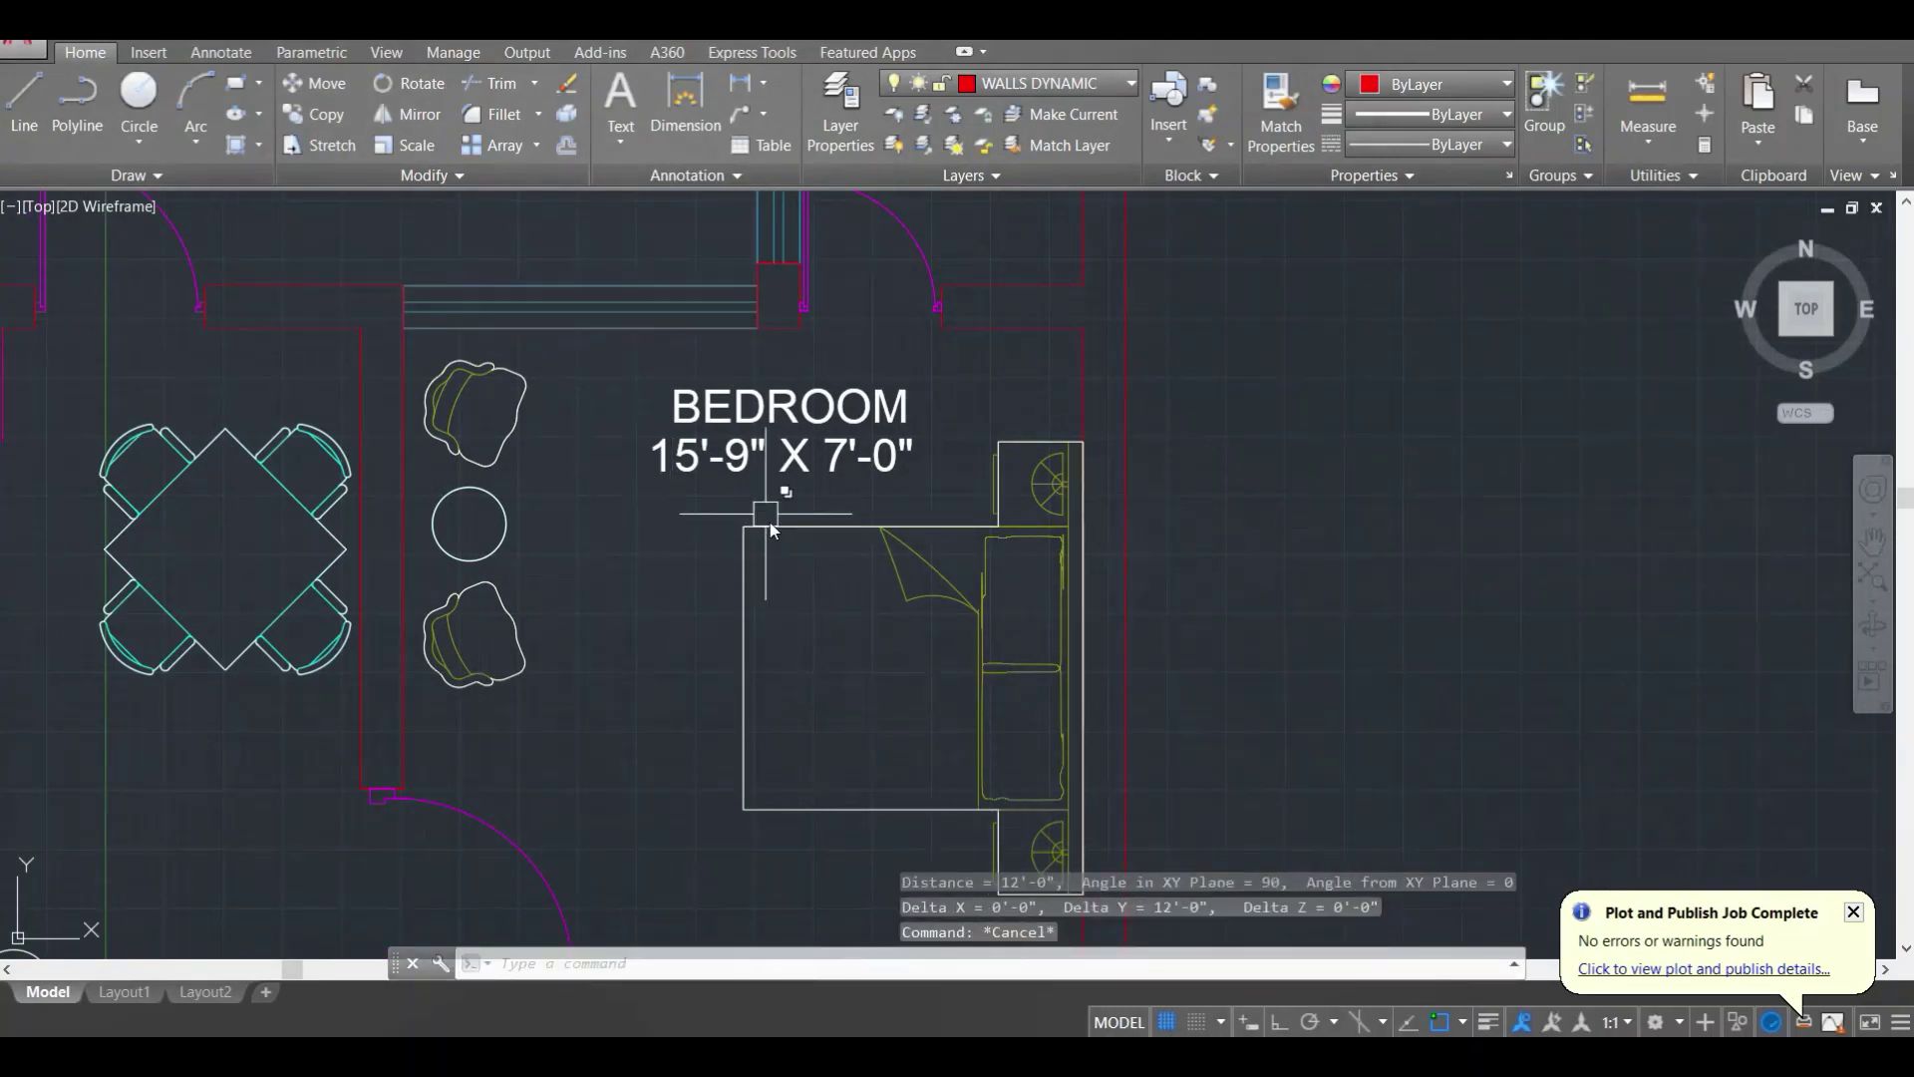
Step: Edit the dimension text beneath the BEDROOM label to read 12'-0" X 12'-0"
{"action": "scroll", "coordinate": [763, 503], "scroll_direction": "up", "scroll_amount": 2}
{"action": "left_click", "coordinate": [638, 448]}
{"action": "double_click", "coordinate": [638, 449]}
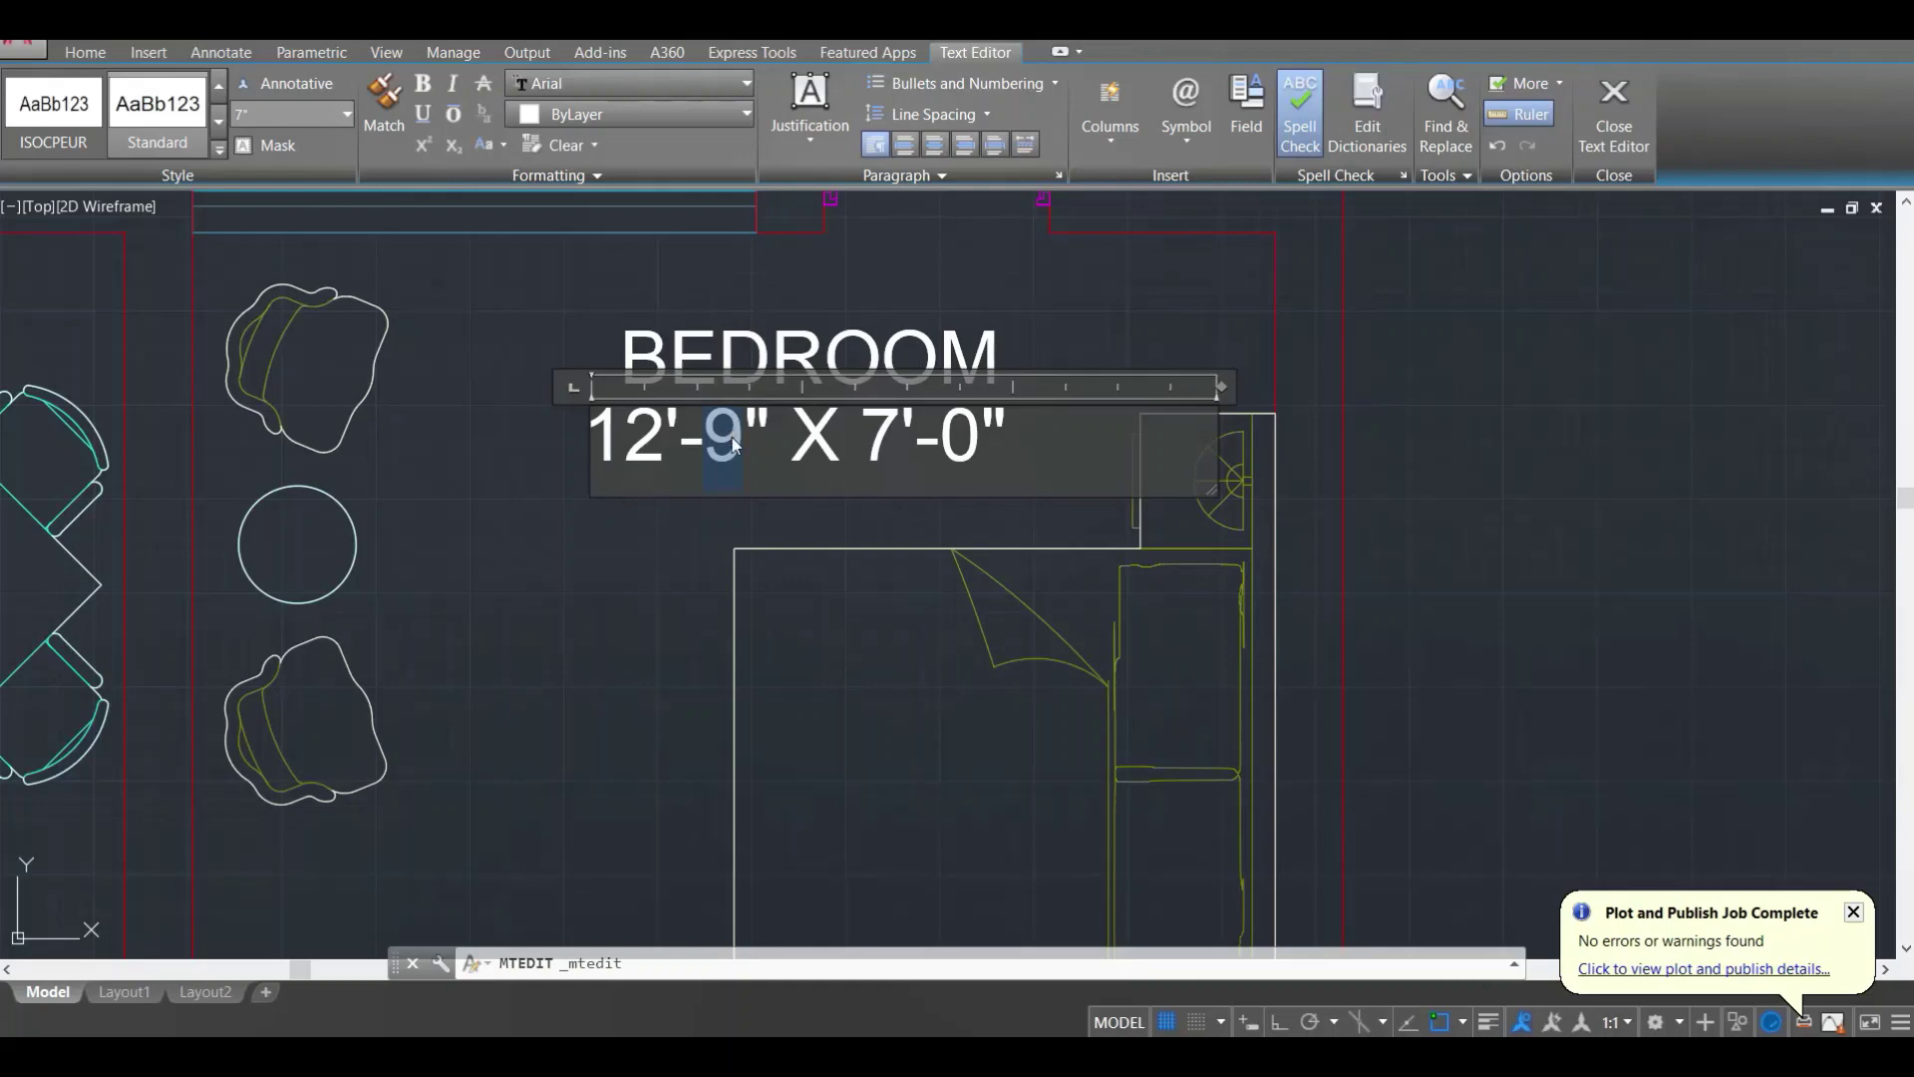
{"action": "type", "text": "12"}
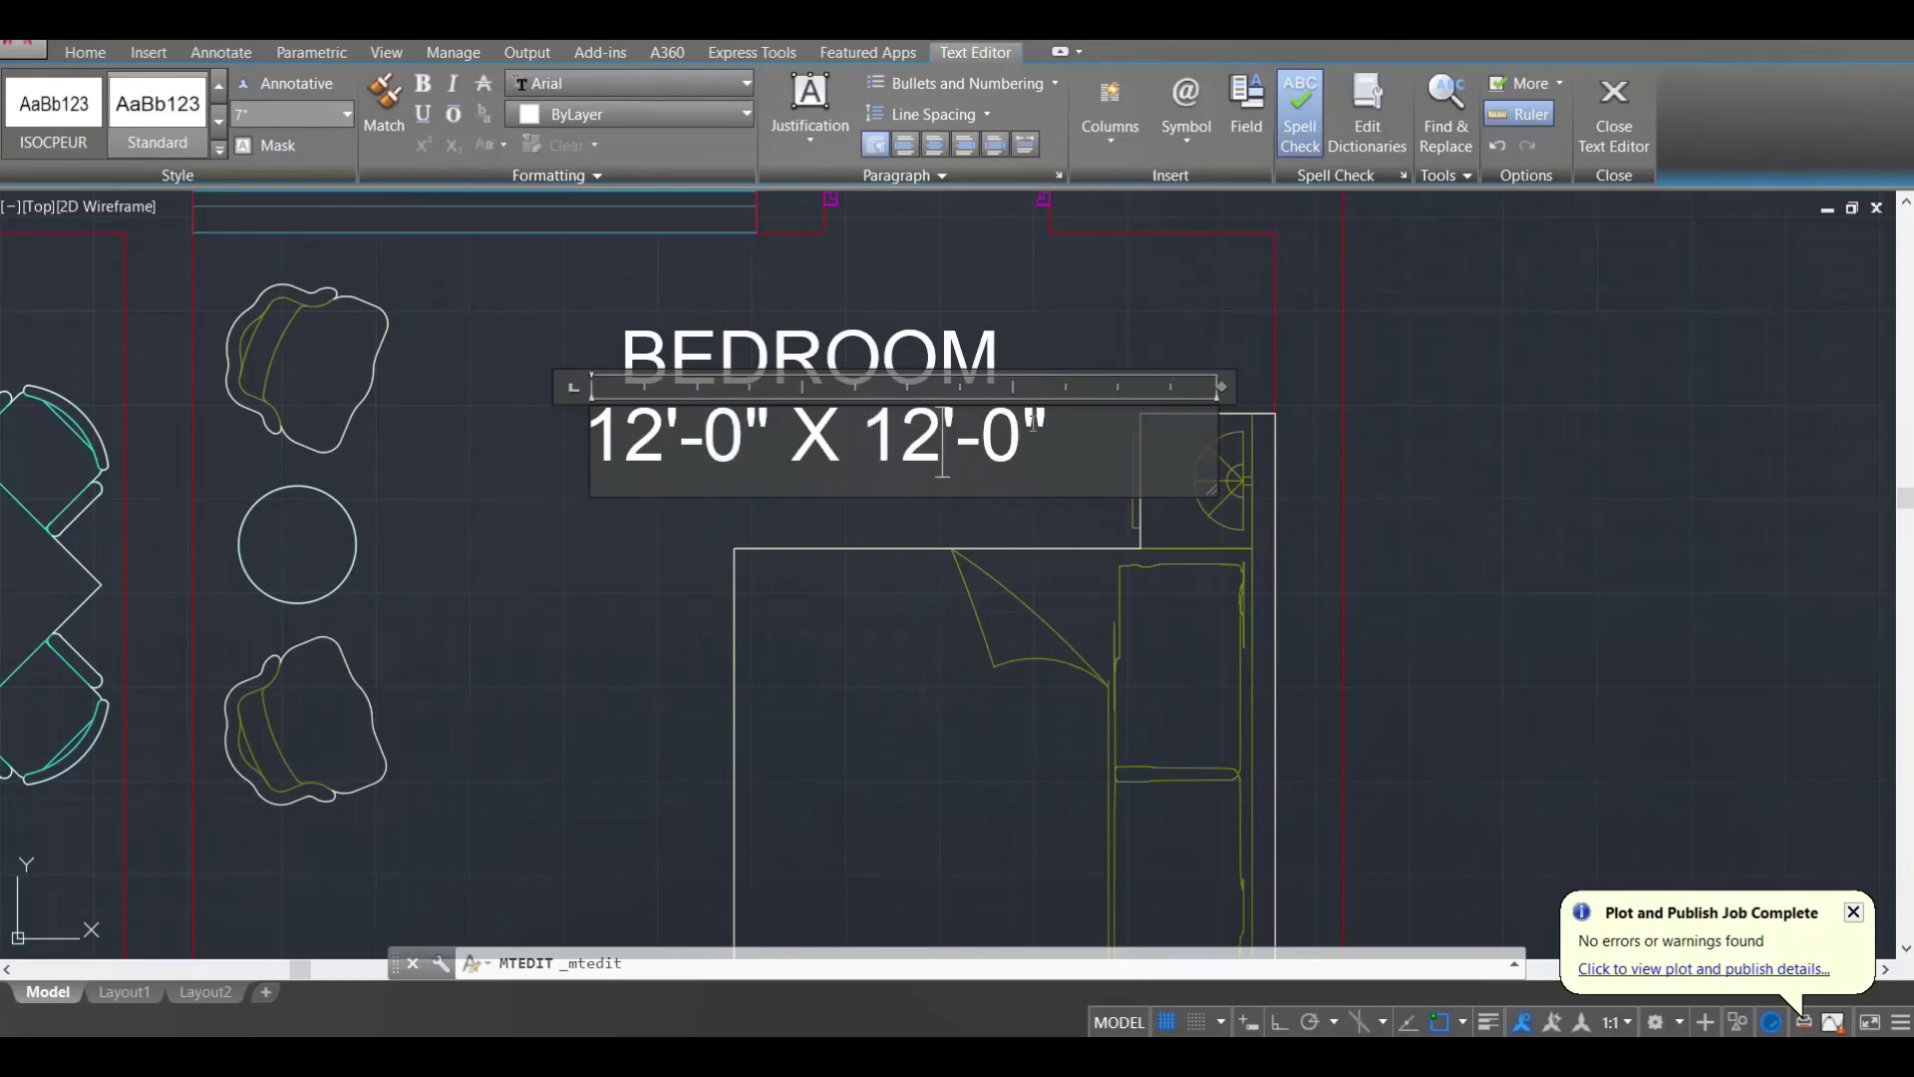
{"action": "key", "text": "Escape"}
{"action": "key", "text": "Escape"}
{"action": "scroll", "coordinate": [650, 492], "scroll_direction": "down", "scroll_amount": 5}
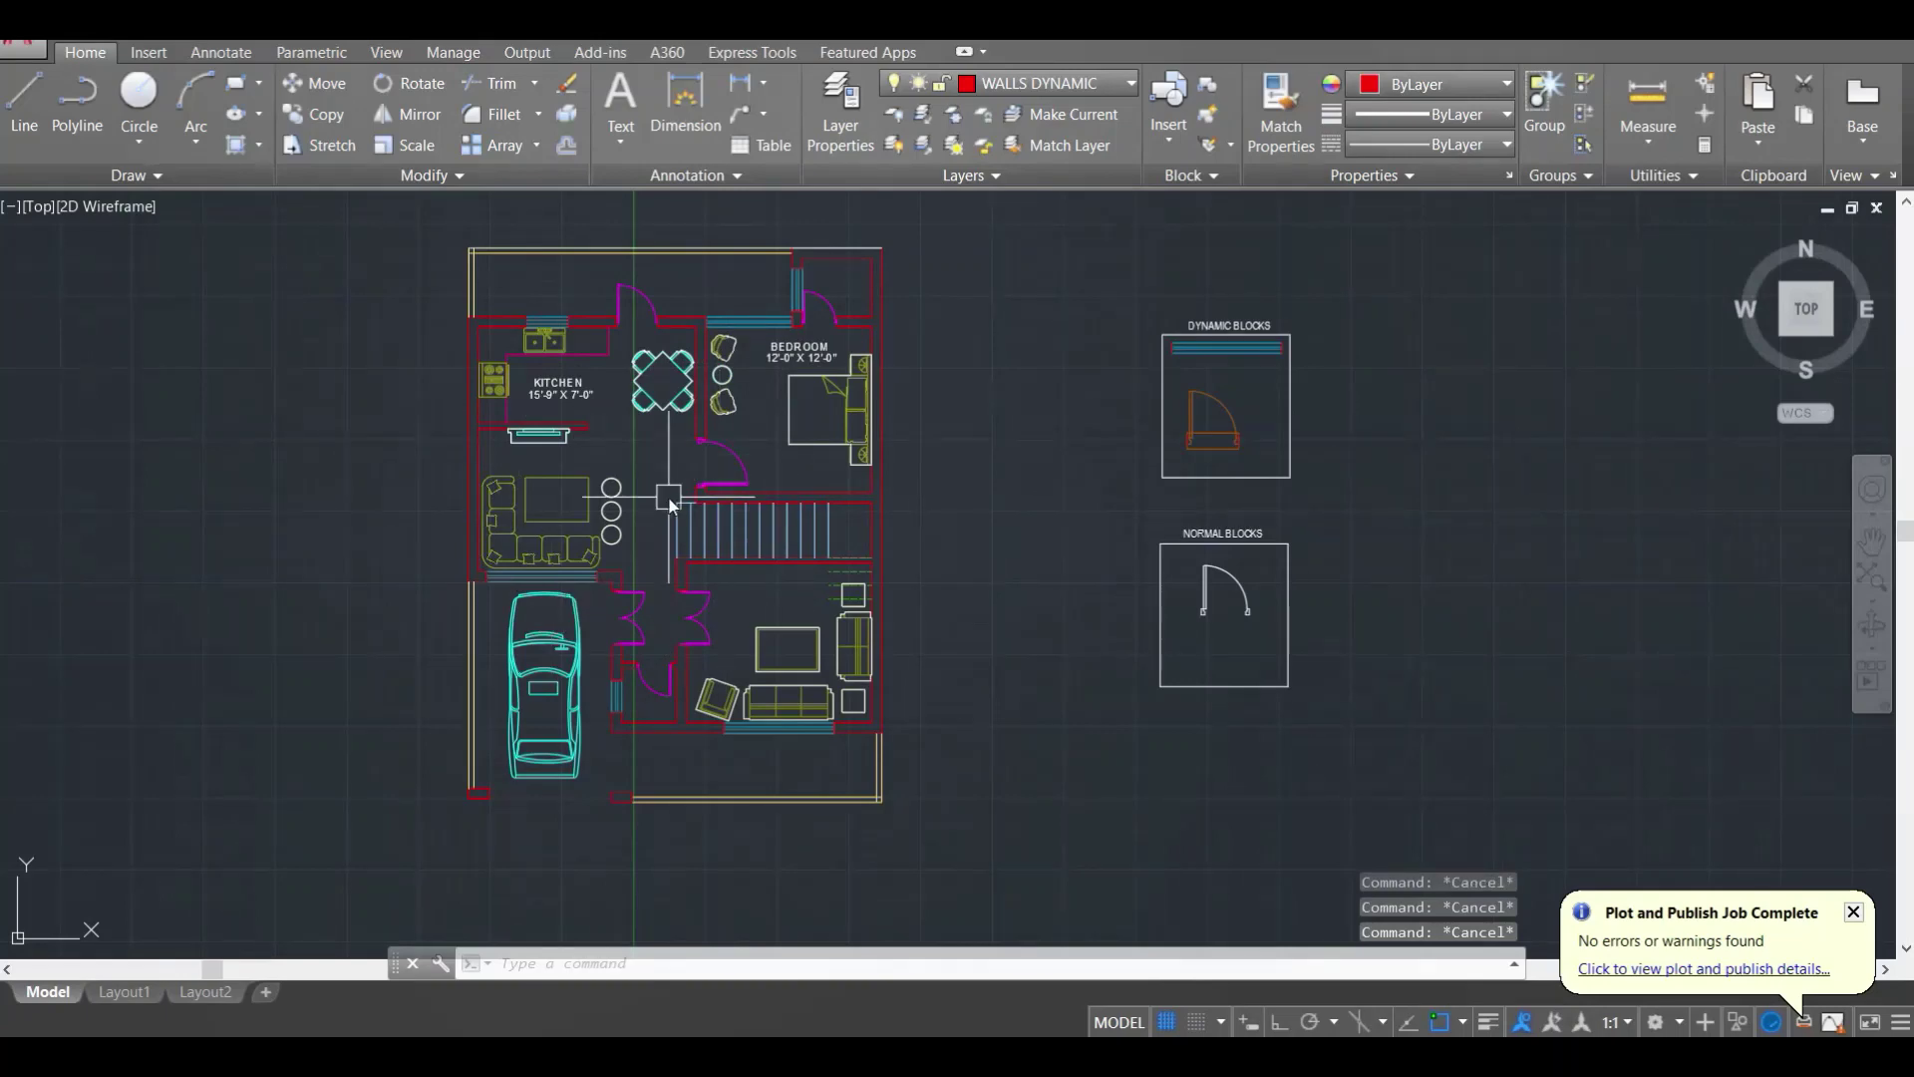
Step: Save the drawing and regenerate the model with the whole labelled floor plan in view
{"action": "key", "text": "ctrl+s"}
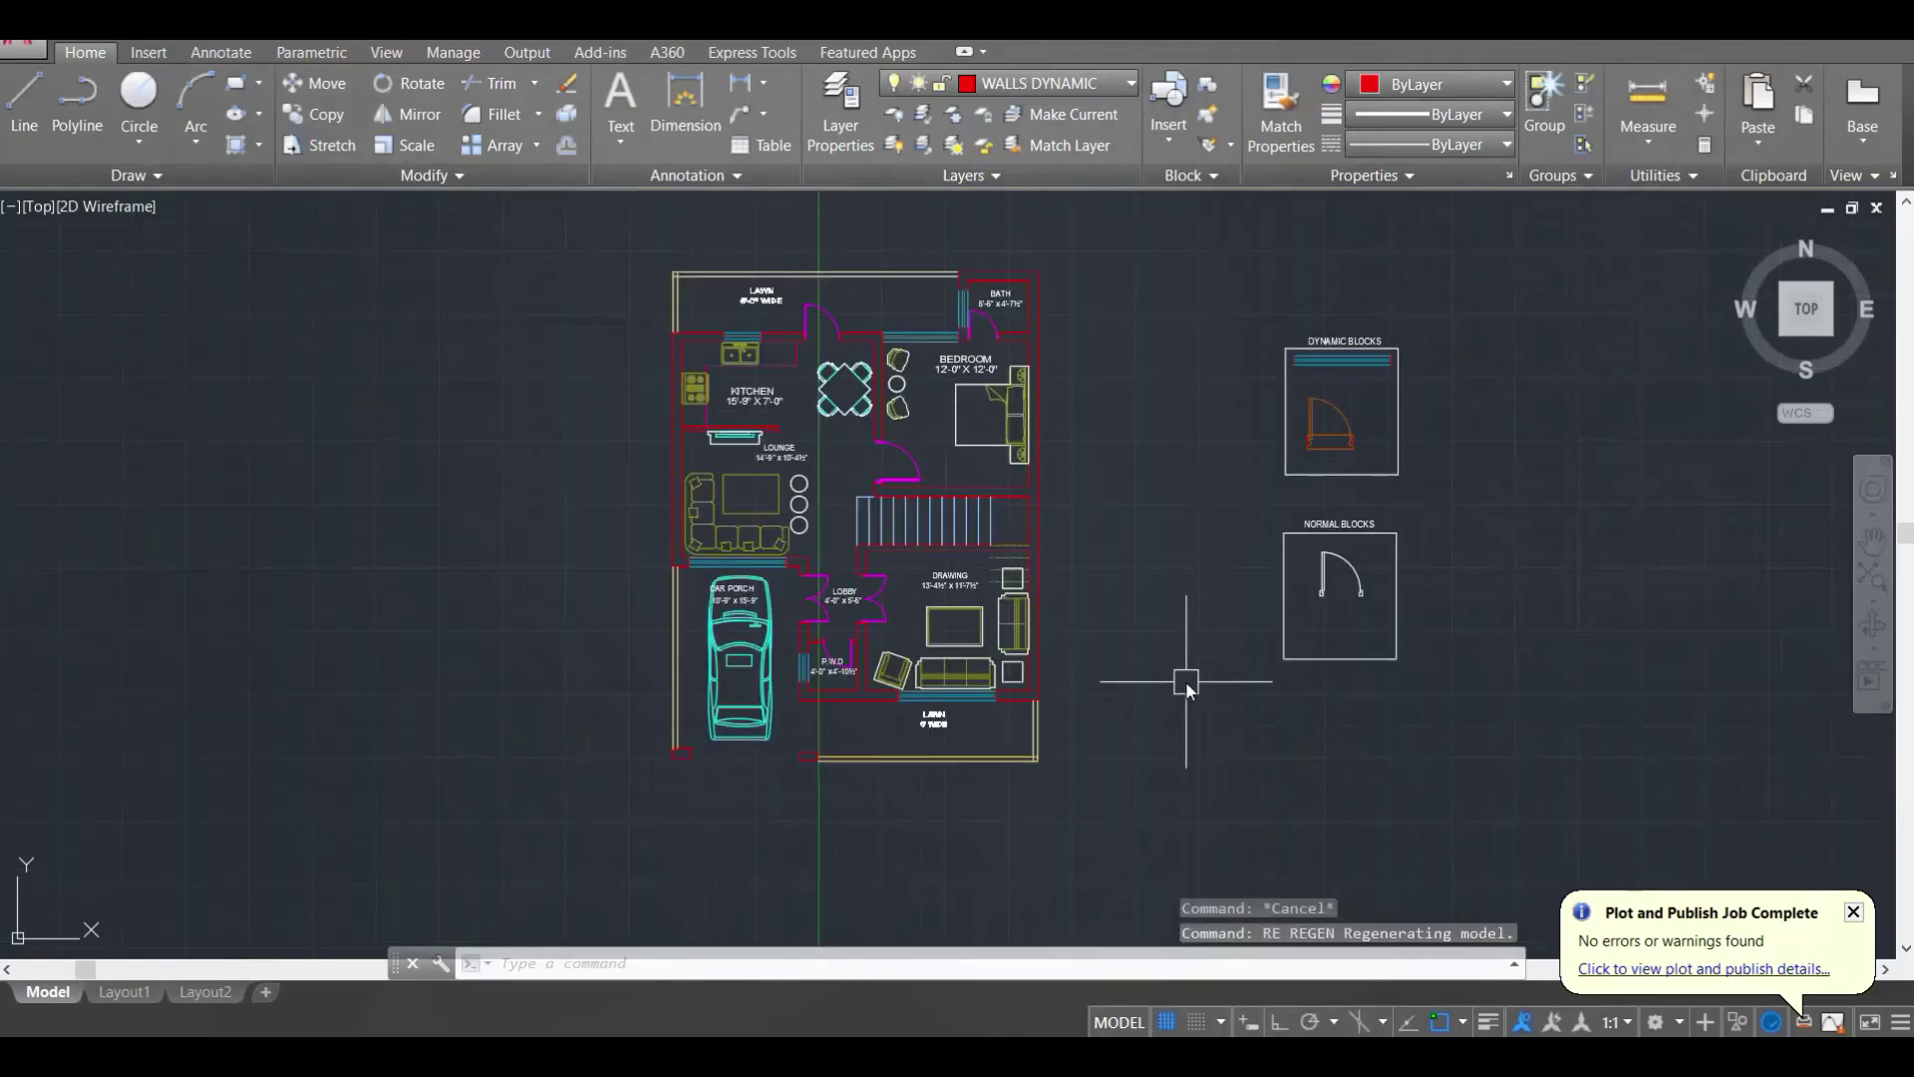
{"action": "scroll", "coordinate": [883, 470], "scroll_direction": "up", "scroll_amount": 3}
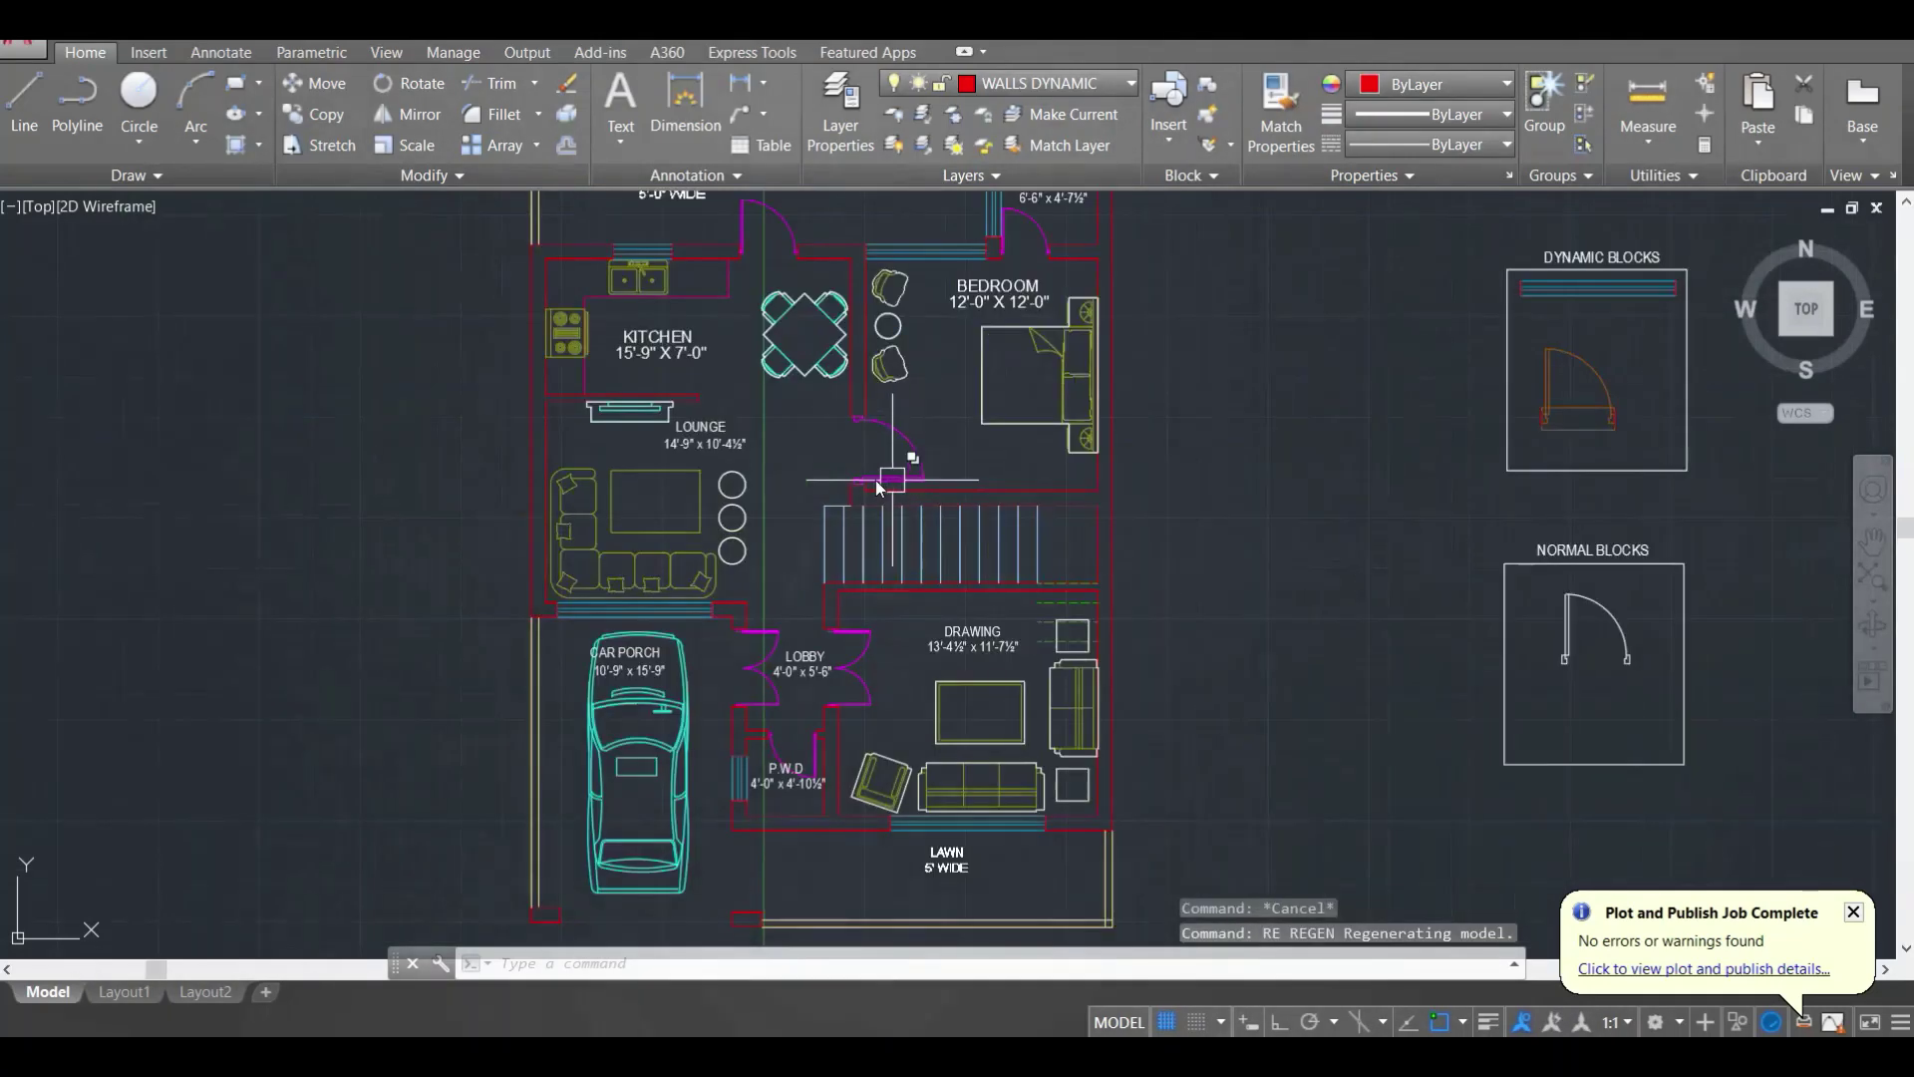
{"action": "key", "text": "Escape"}
{"action": "middle_click_drag", "start_coordinate": [800, 419], "coordinate": [792, 527]}
{"action": "key", "text": "Escape"}
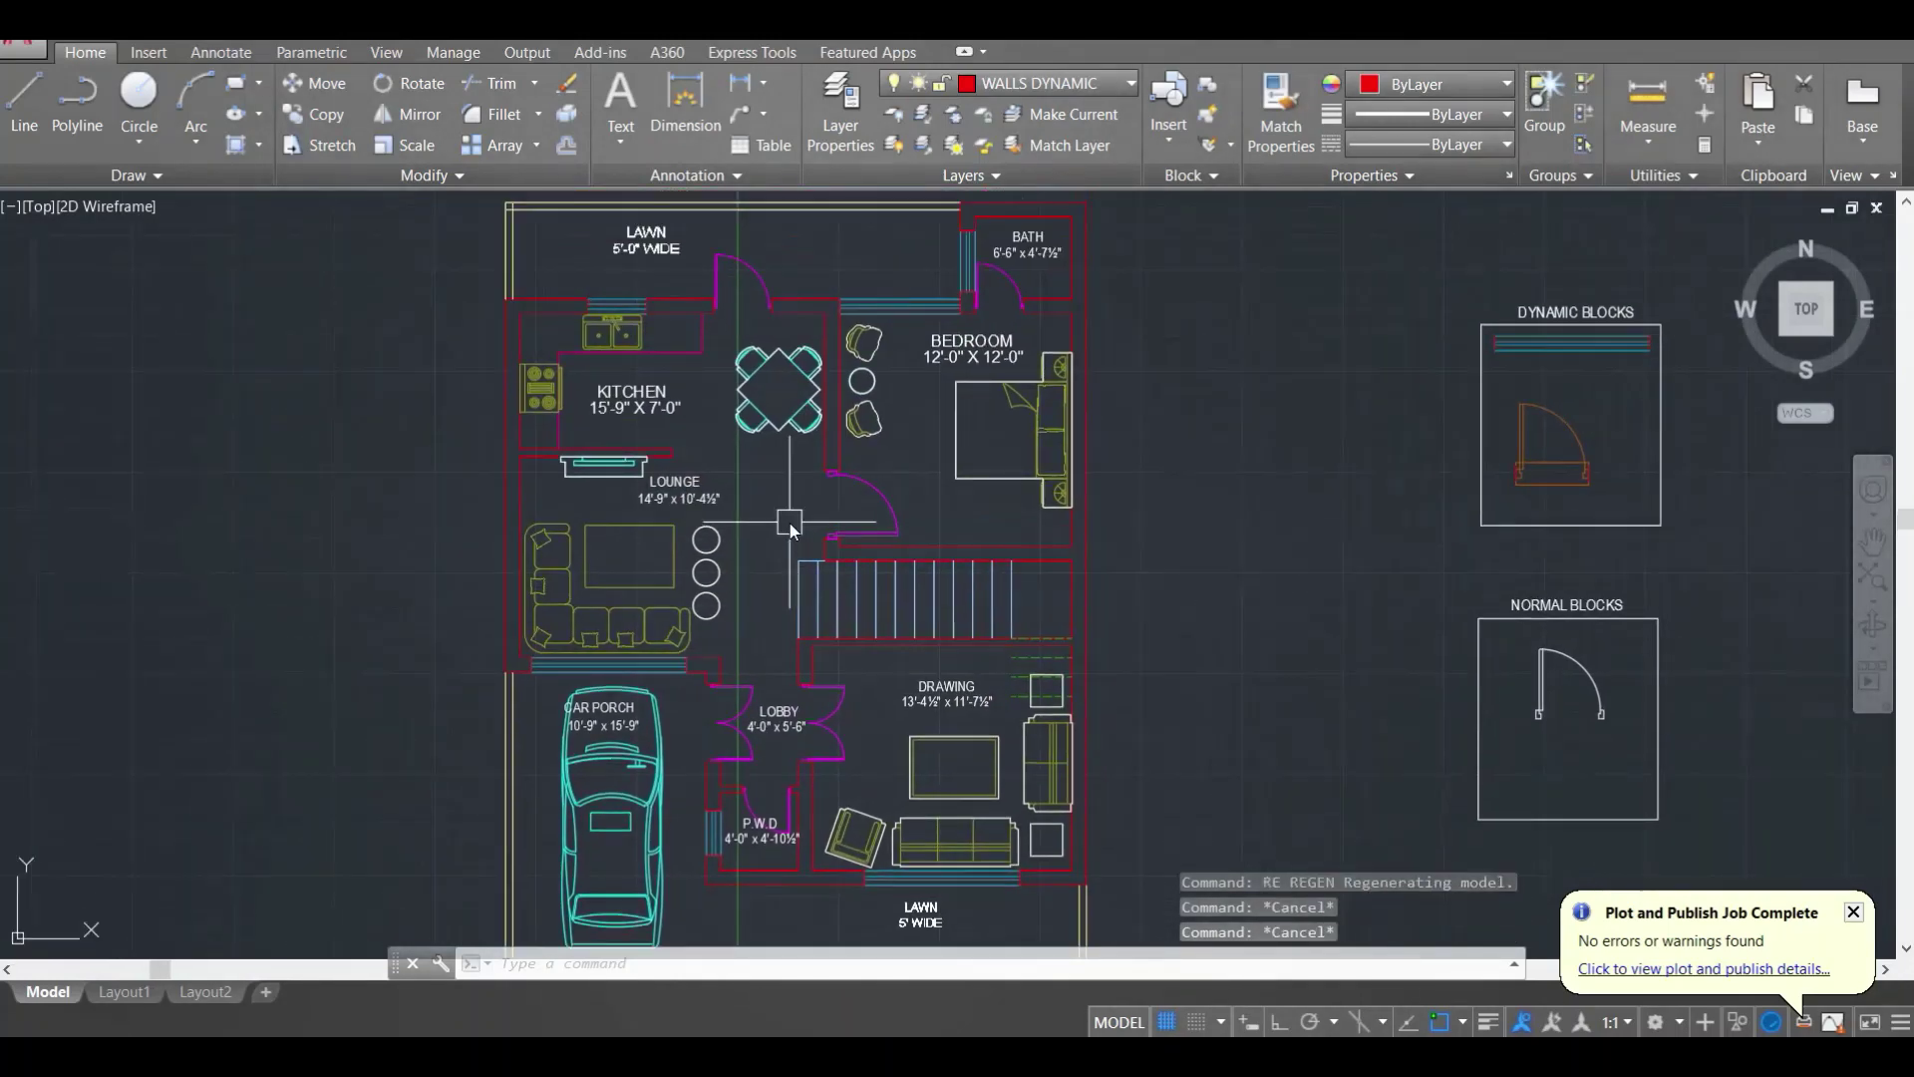
{"action": "type", "text": "re"}
{"action": "key", "text": "Return"}
{"action": "middle_click_drag", "start_coordinate": [787, 595], "coordinate": [866, 507]}
{"action": "scroll", "coordinate": [823, 514], "scroll_direction": "down", "scroll_amount": 2}
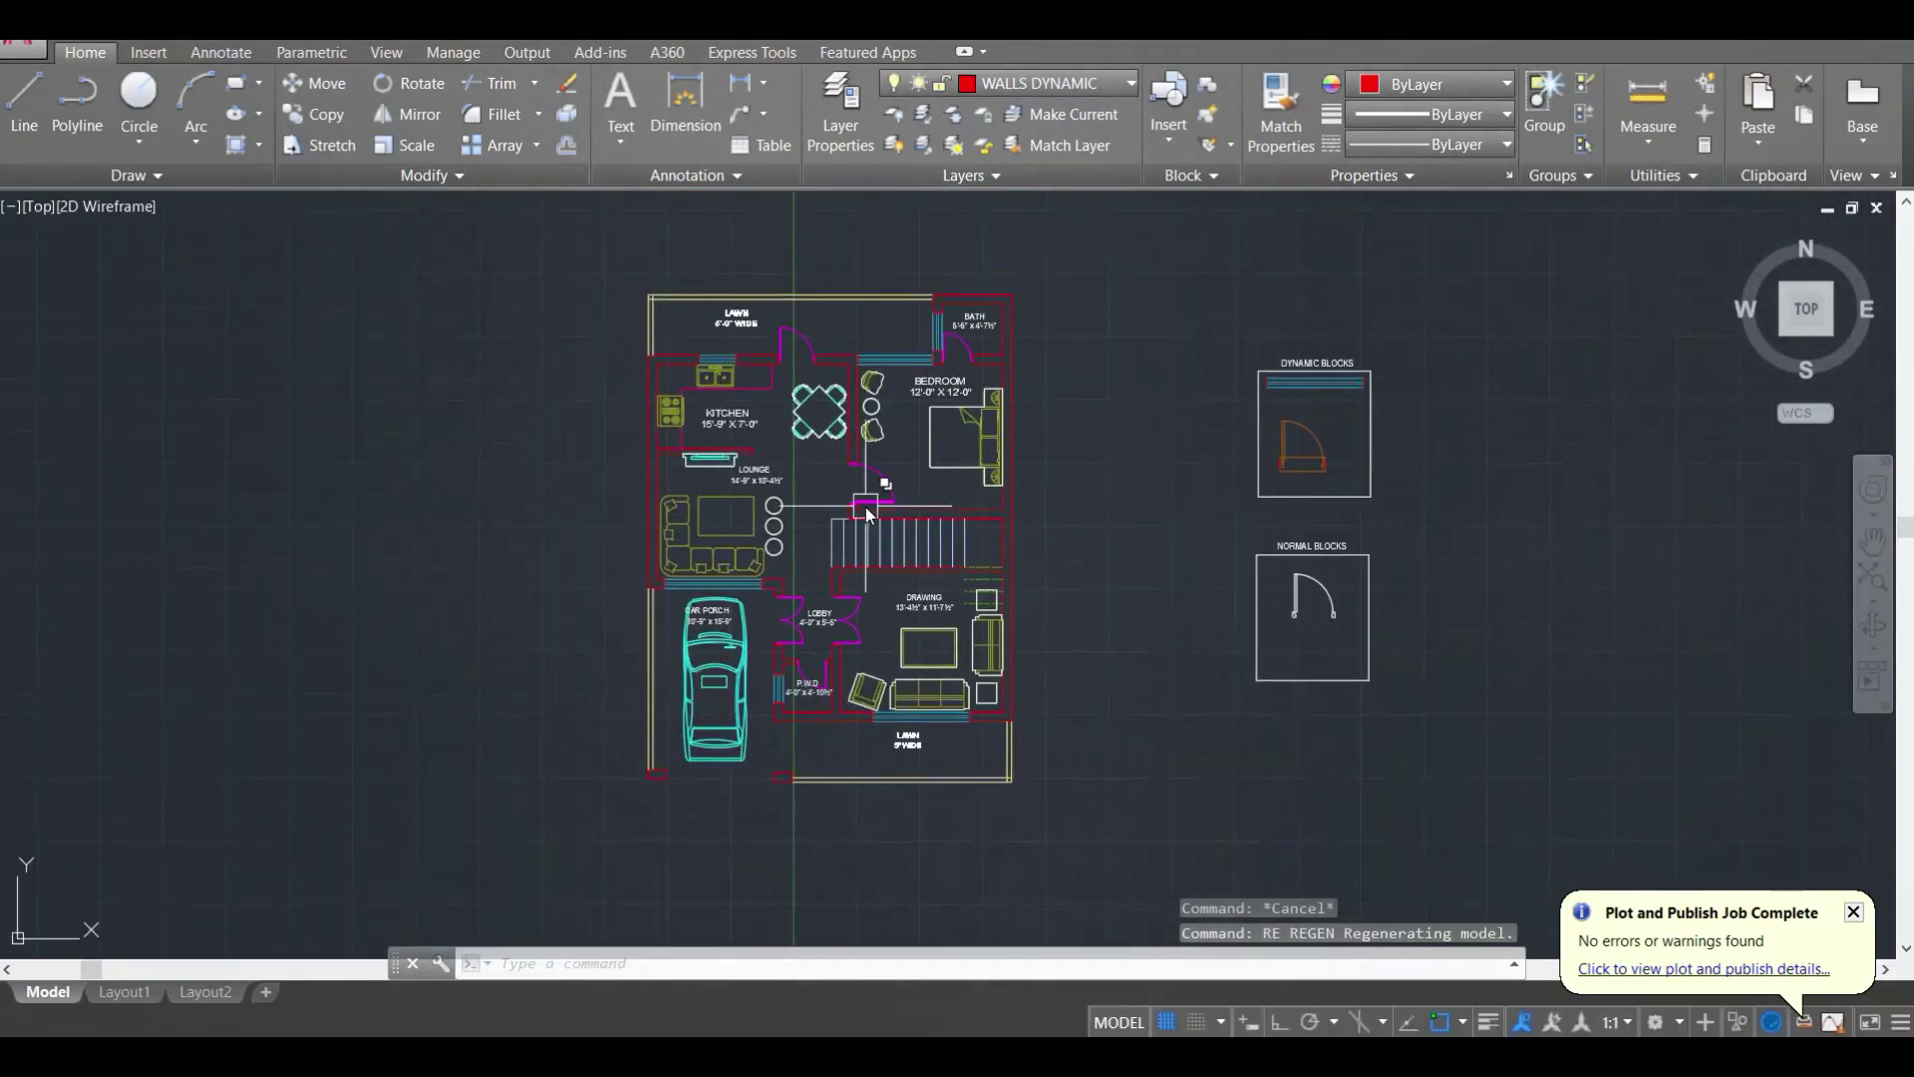
Step: Start a plot that reuses the previous plot's page setup, with DWG To PDF.pc3 as the plotter
{"action": "key", "text": "ctrl+p"}
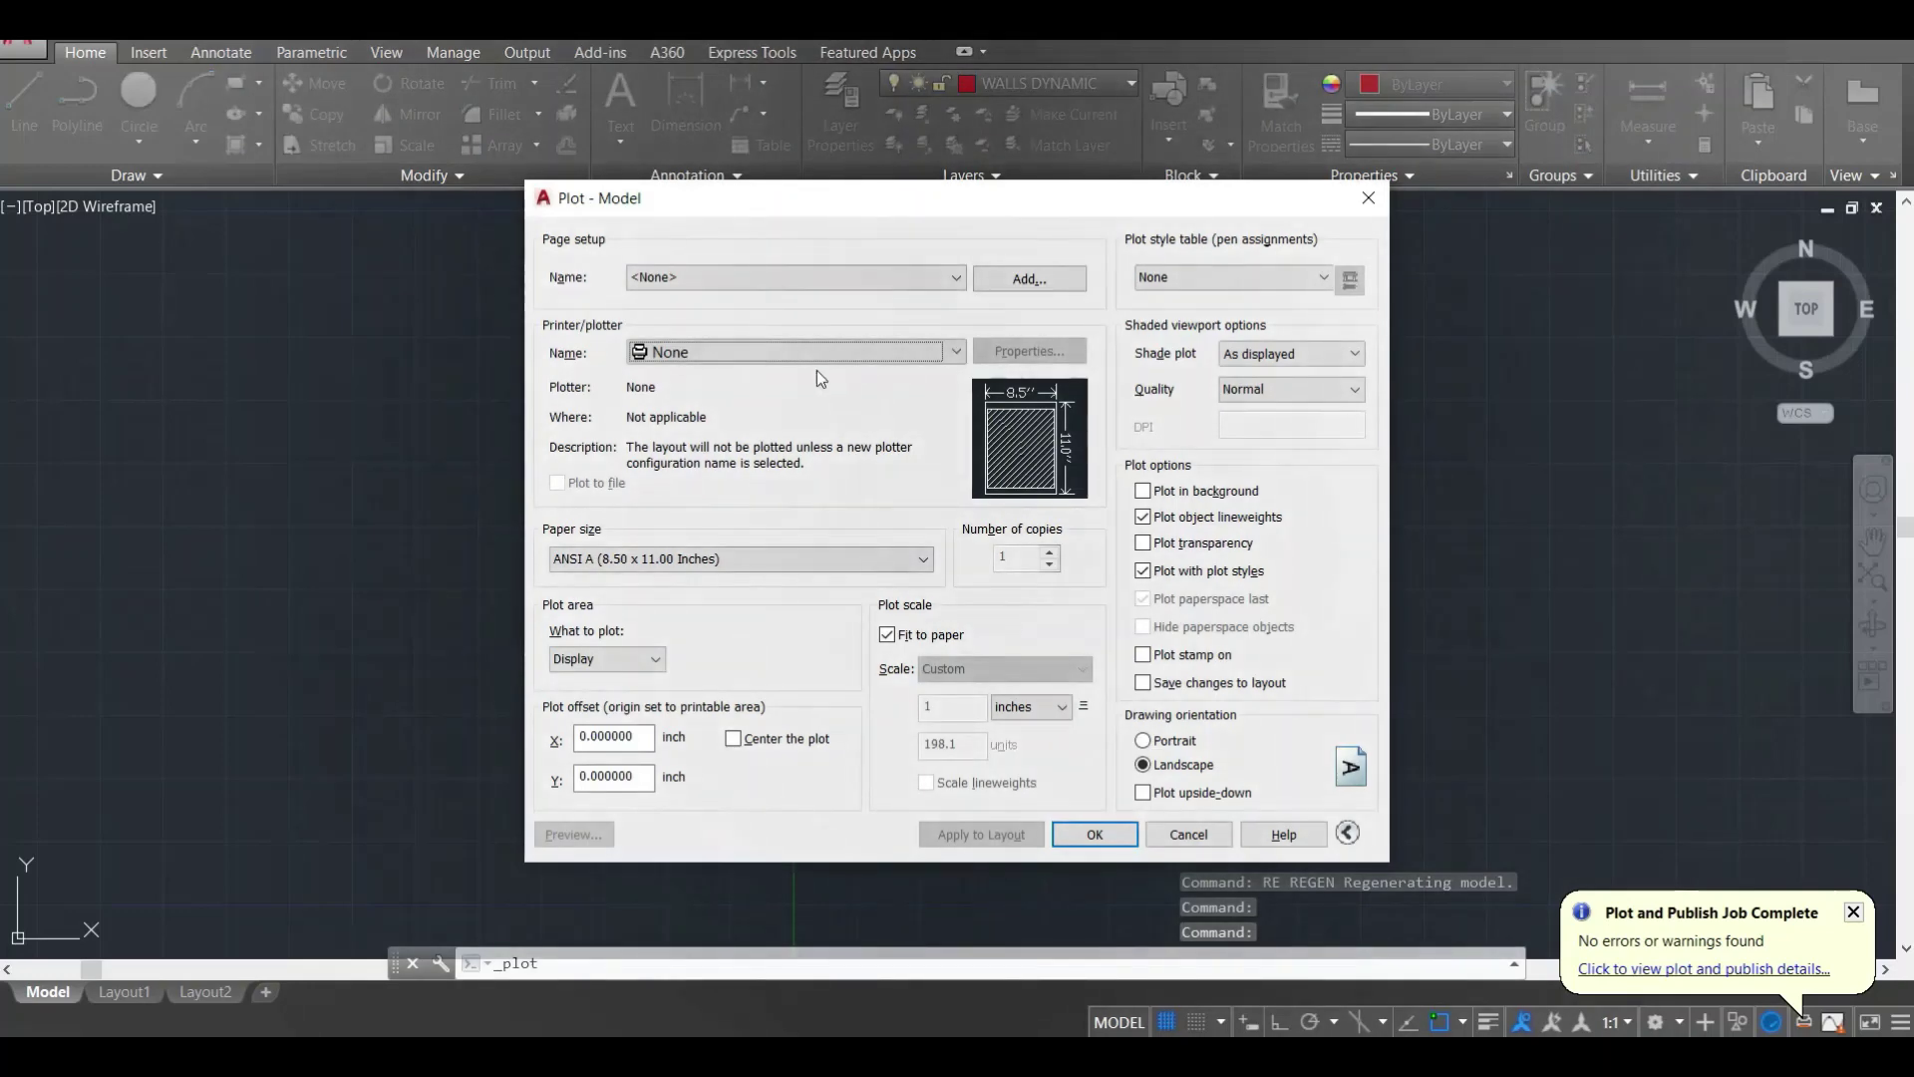
{"action": "left_click", "coordinate": [788, 278]}
{"action": "left_click", "coordinate": [703, 311]}
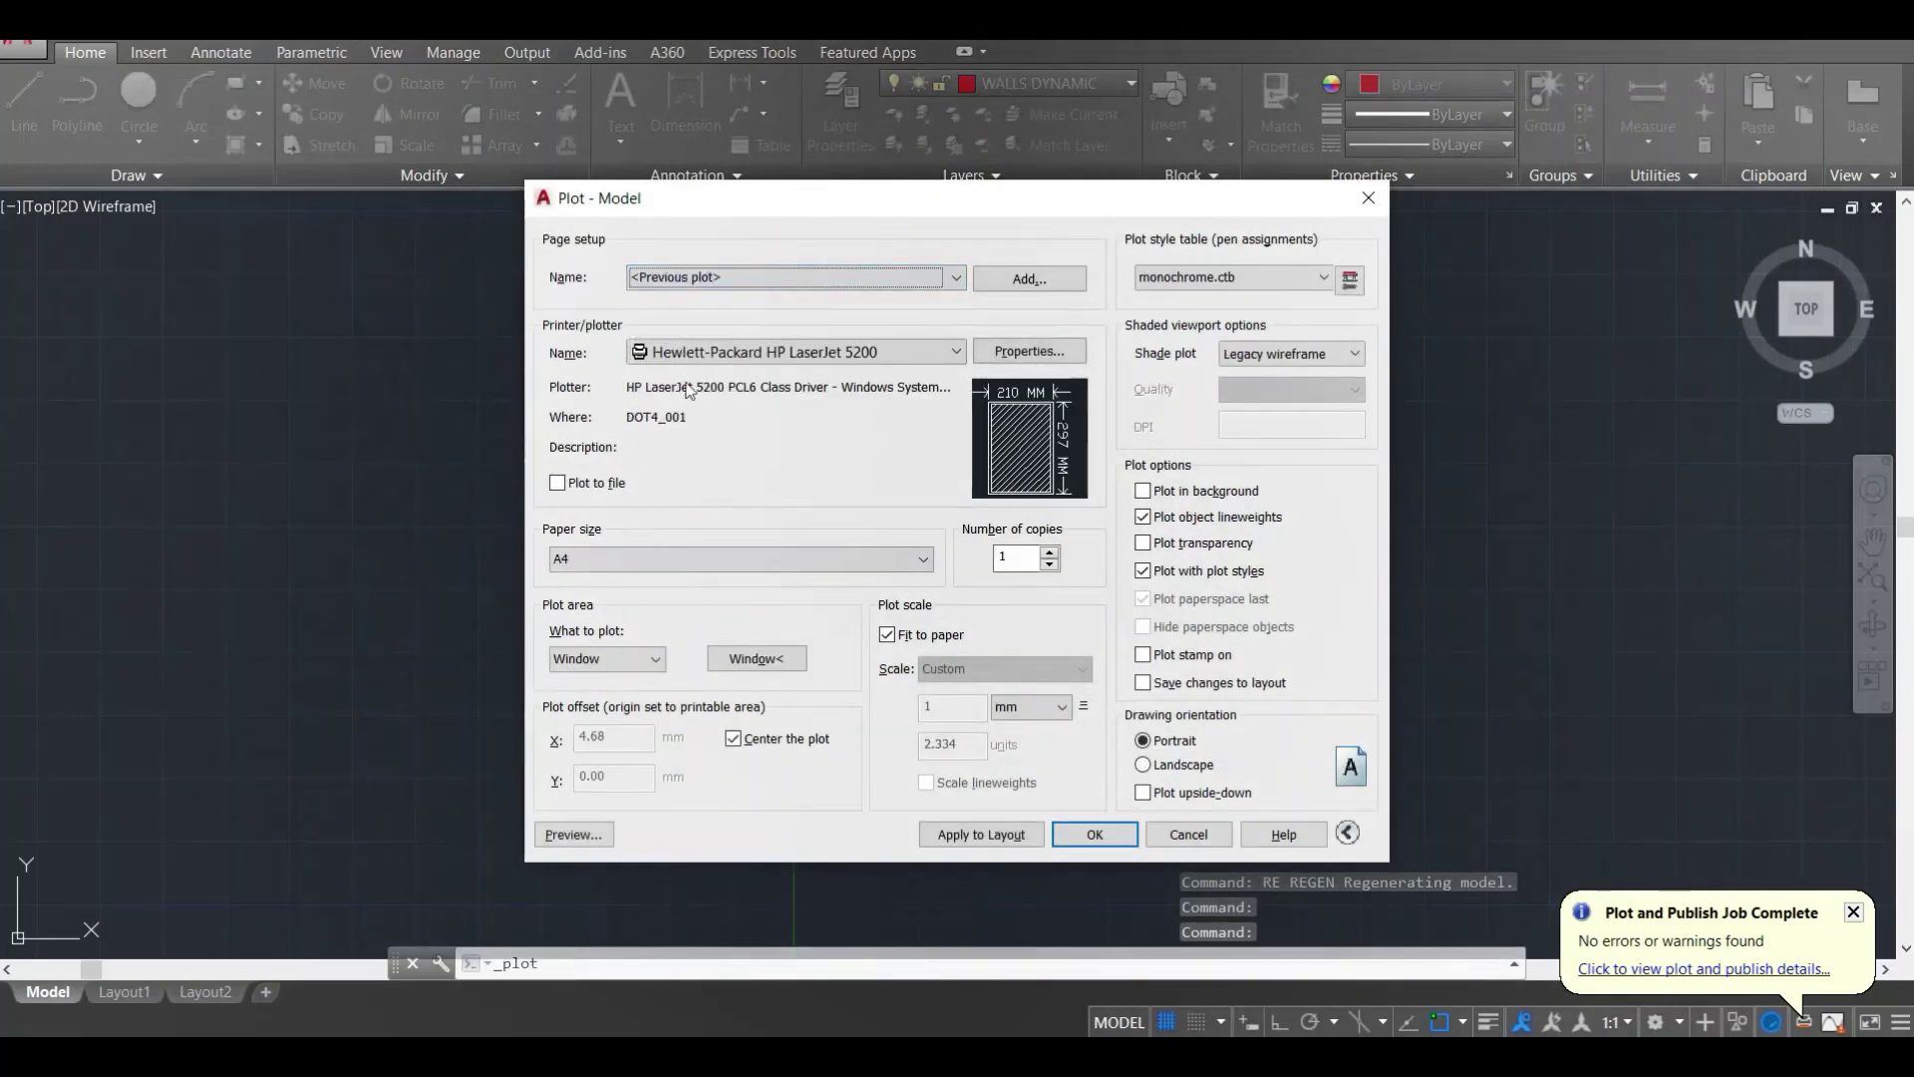
{"action": "left_click", "coordinate": [700, 354]}
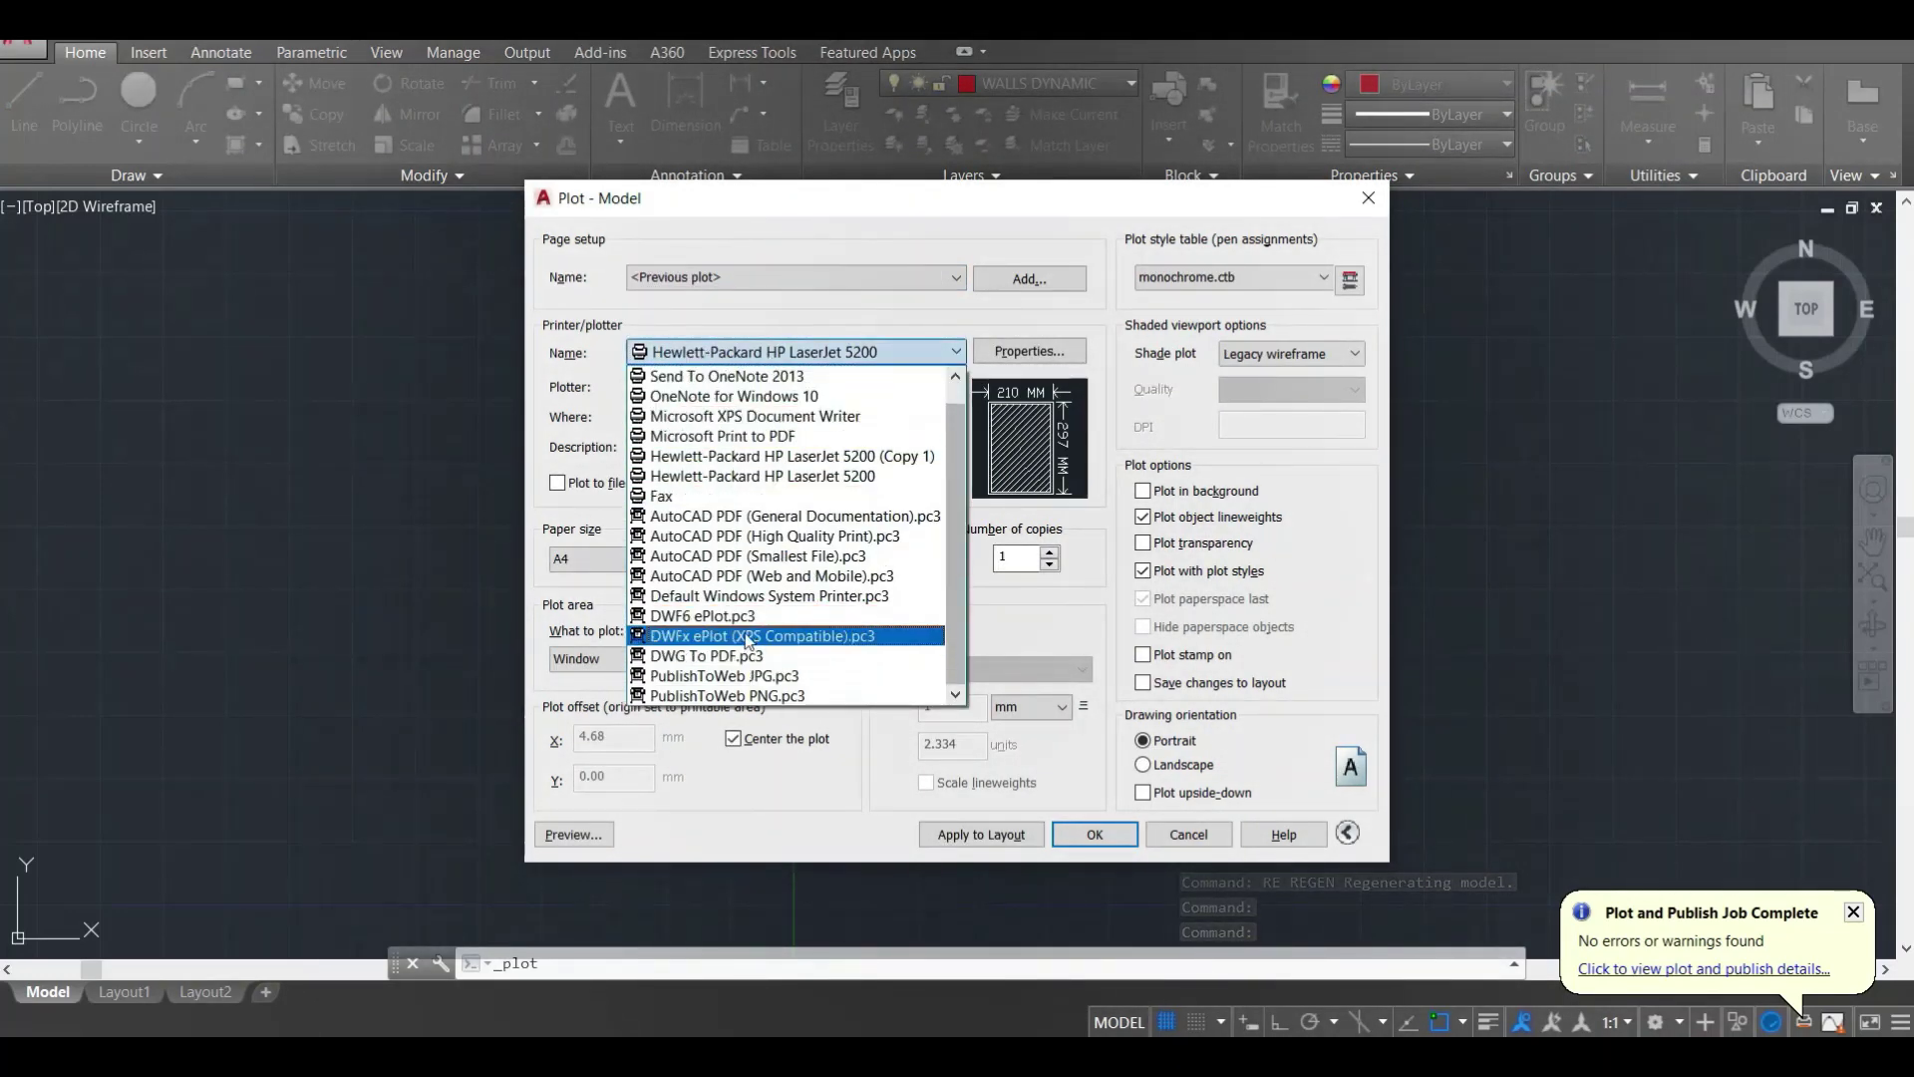
{"action": "left_click", "coordinate": [746, 655]}
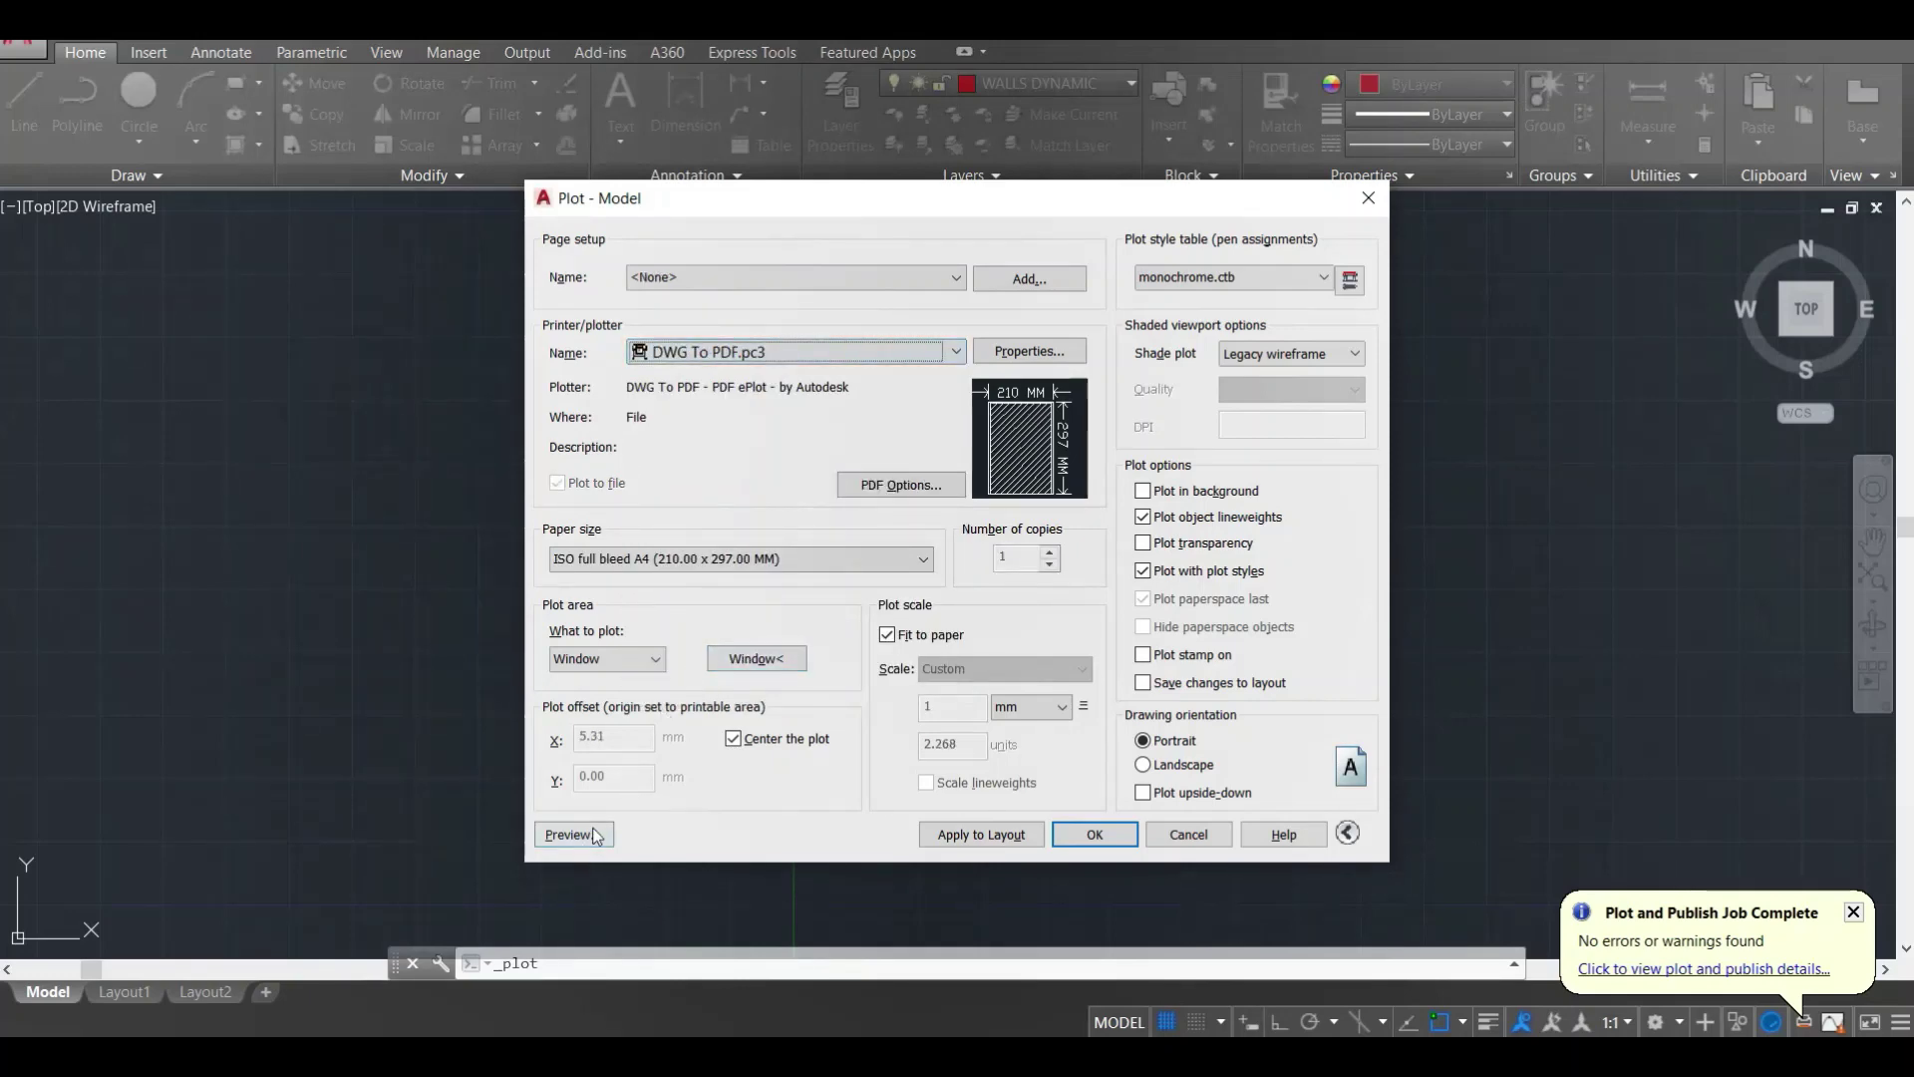
Step: Define the plot area as a window around the whole floor plan and preview the plotted sheet
{"action": "left_click", "coordinate": [756, 659]}
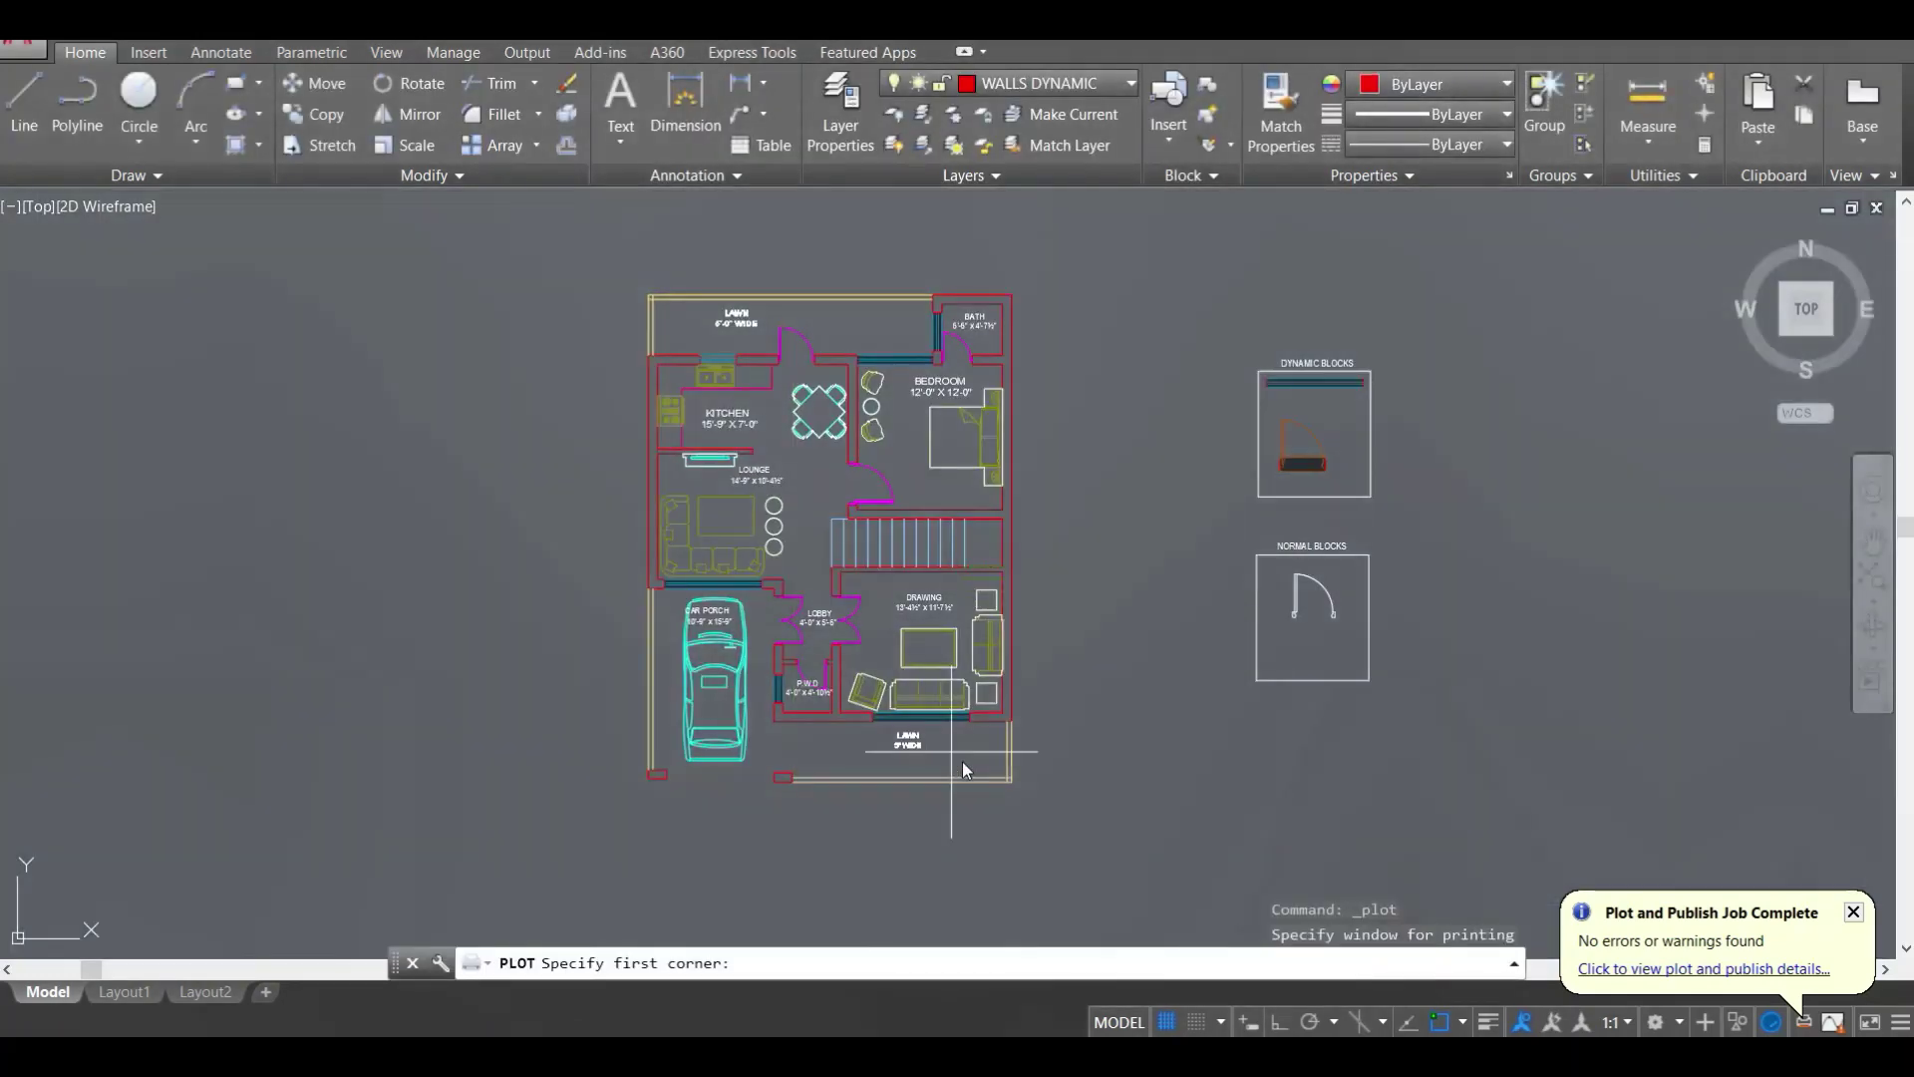
{"action": "left_click", "coordinate": [1066, 827]}
{"action": "left_click", "coordinate": [604, 247]}
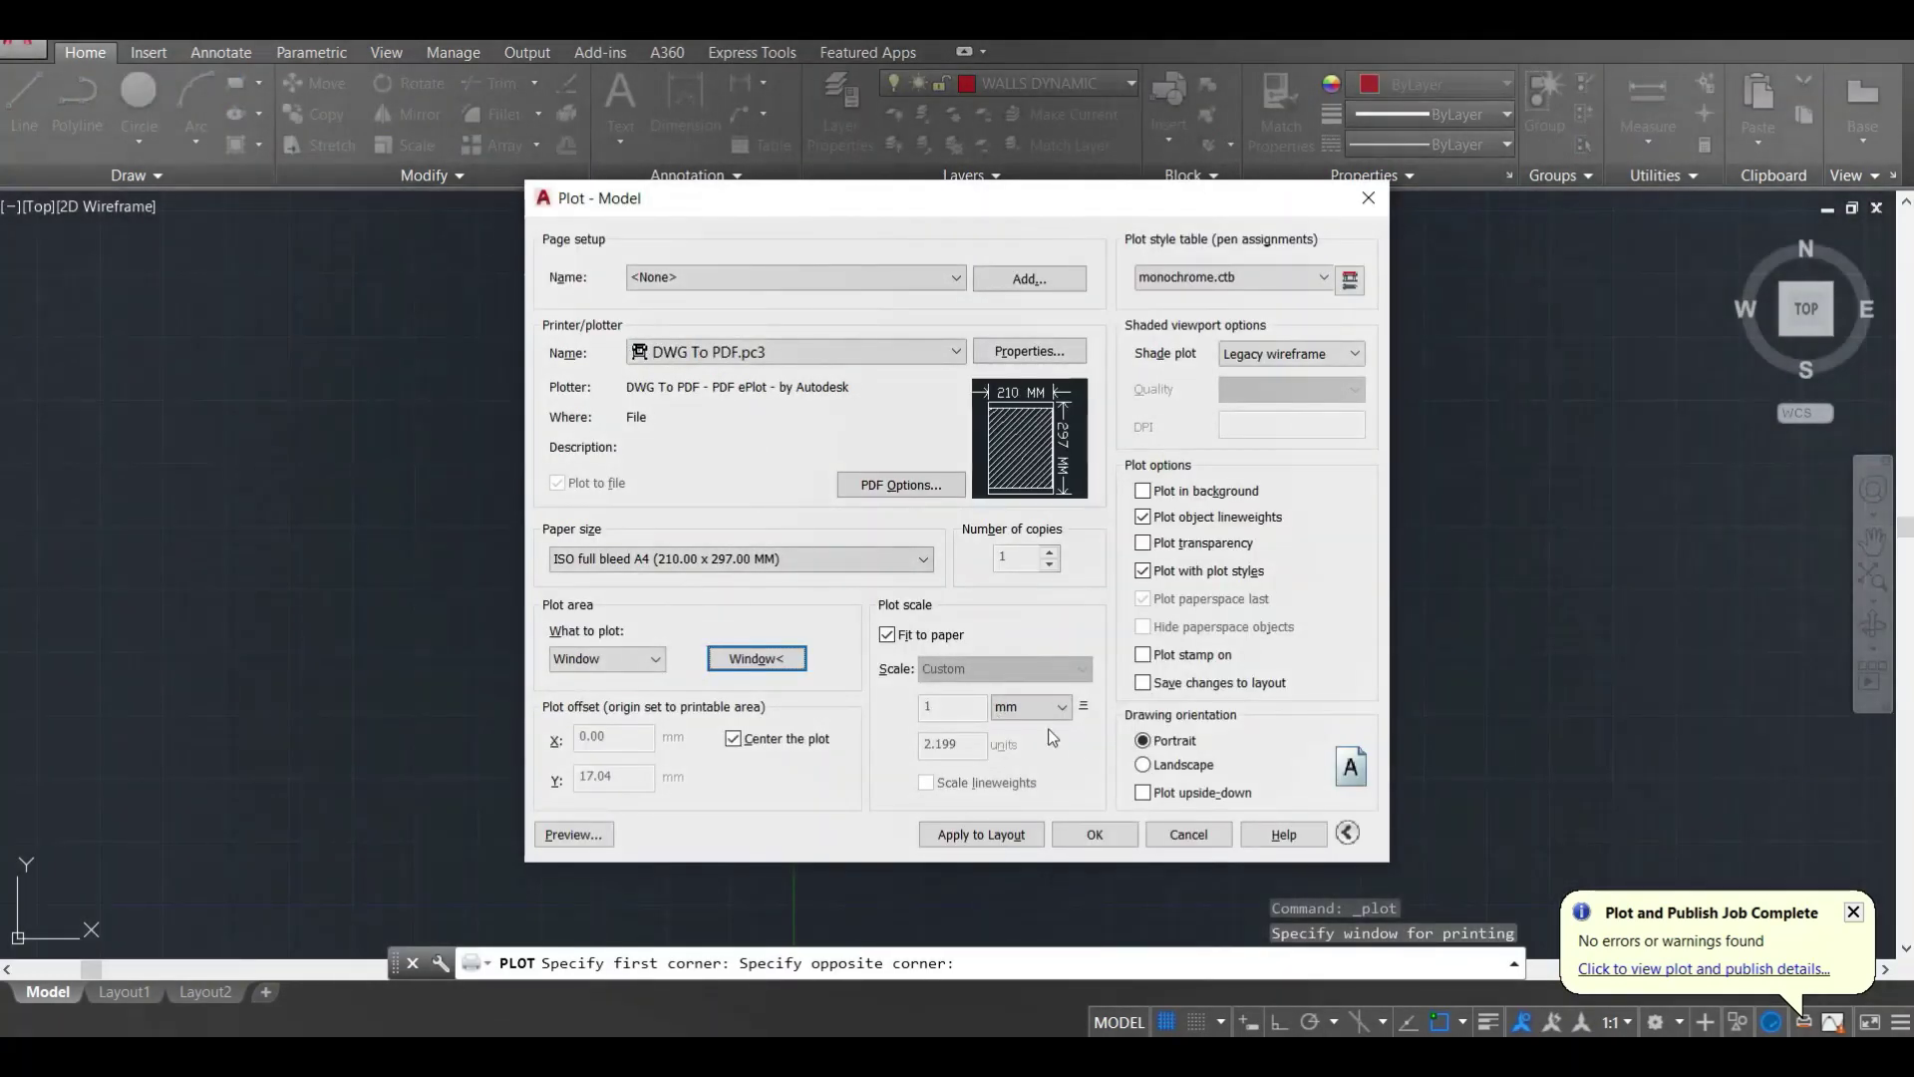
{"action": "left_click", "coordinate": [574, 835]}
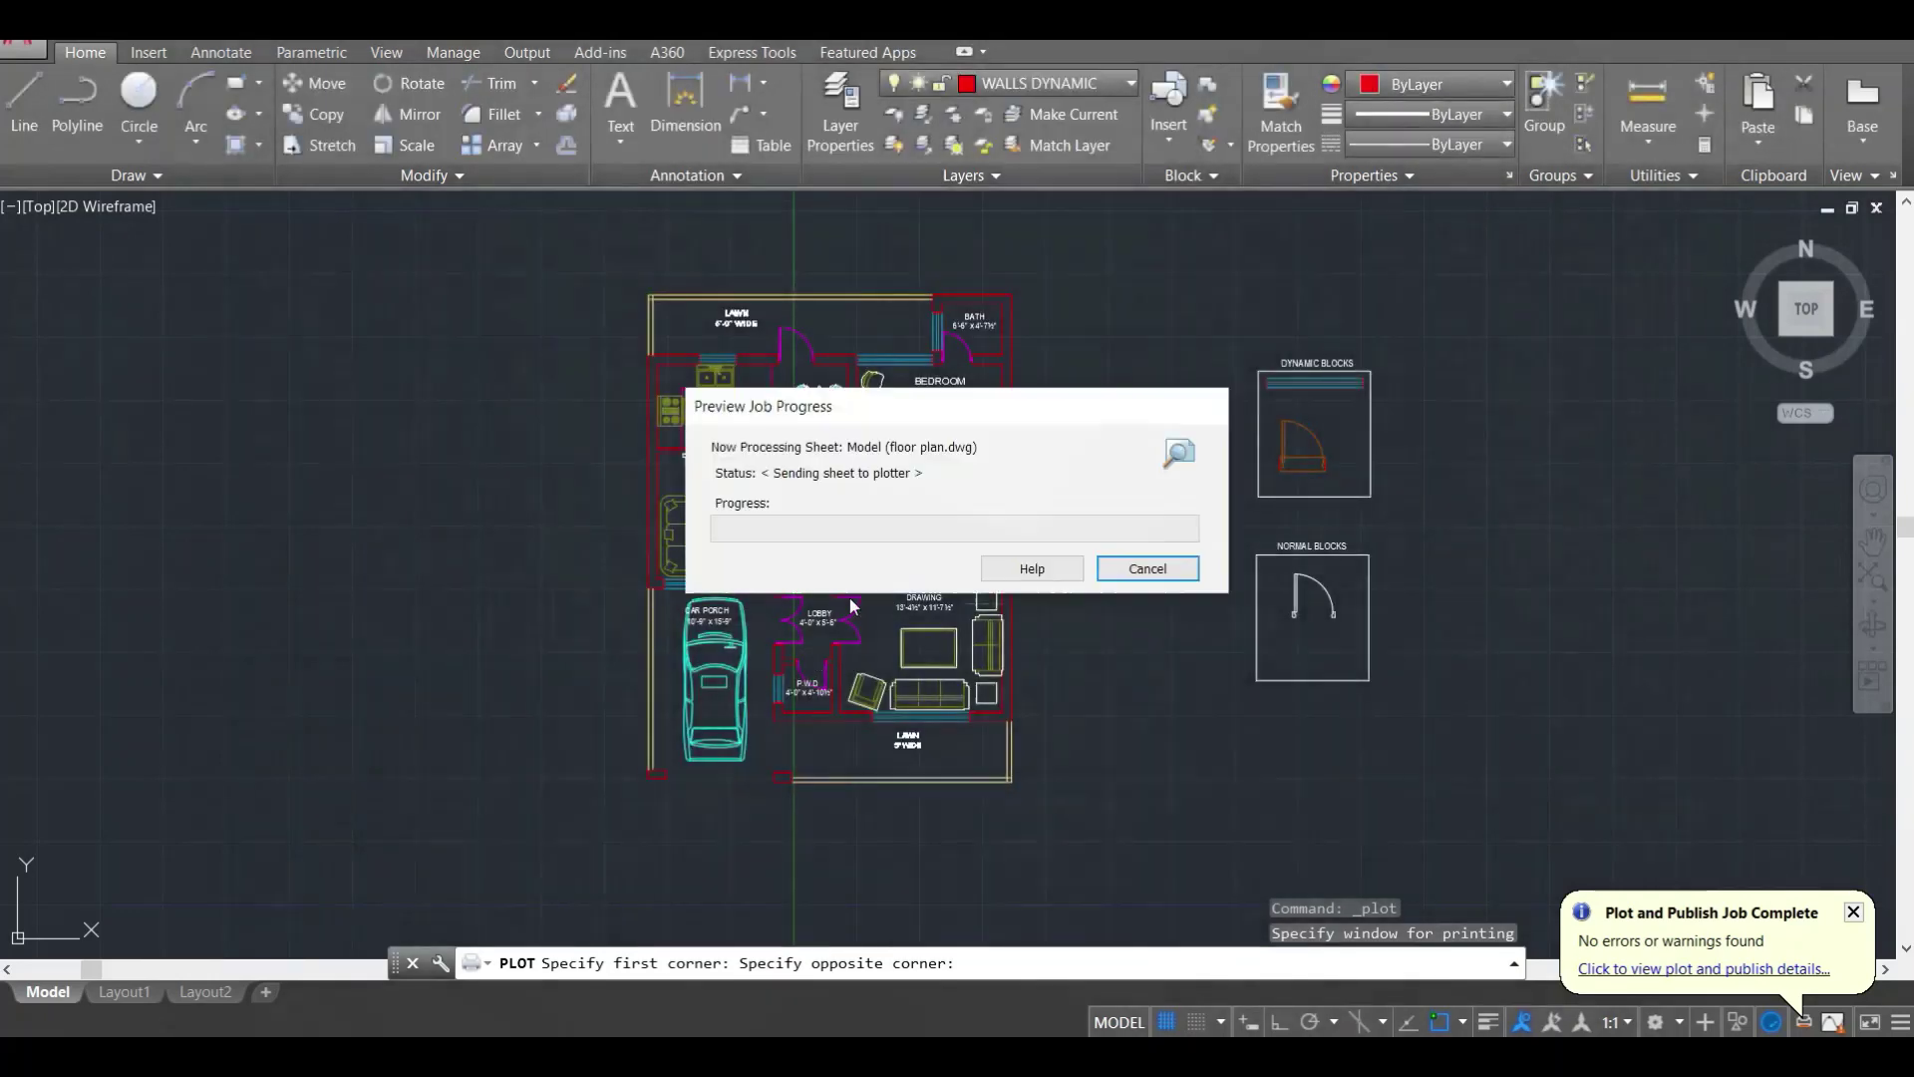
{"action": "scroll", "coordinate": [940, 568], "scroll_direction": "up", "scroll_amount": 3}
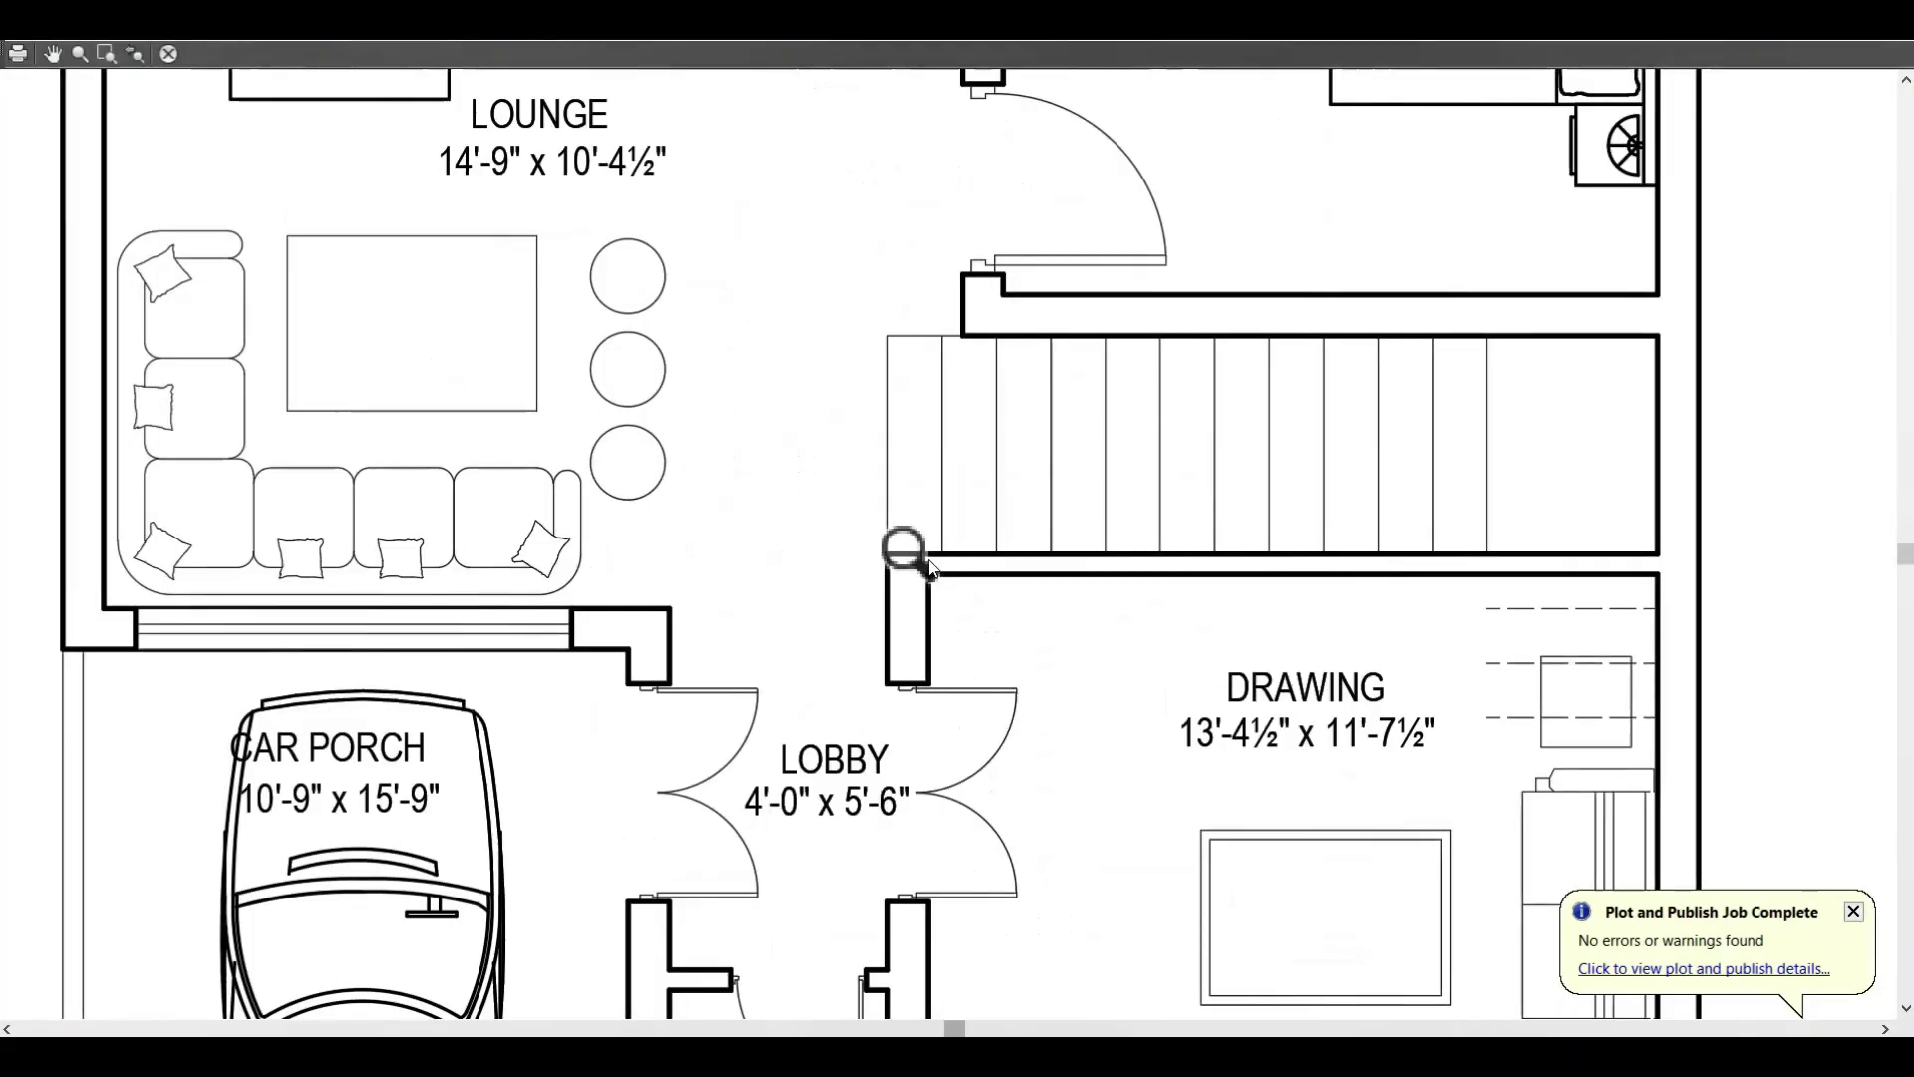
{"action": "scroll", "coordinate": [902, 547], "scroll_direction": "down", "scroll_amount": 3}
{"action": "middle_click_drag", "start_coordinate": [867, 456], "coordinate": [835, 506]}
Step: Plot the previewed sheet to a PDF file named ABC on the Desktop
{"action": "right_click", "coordinate": [838, 501]}
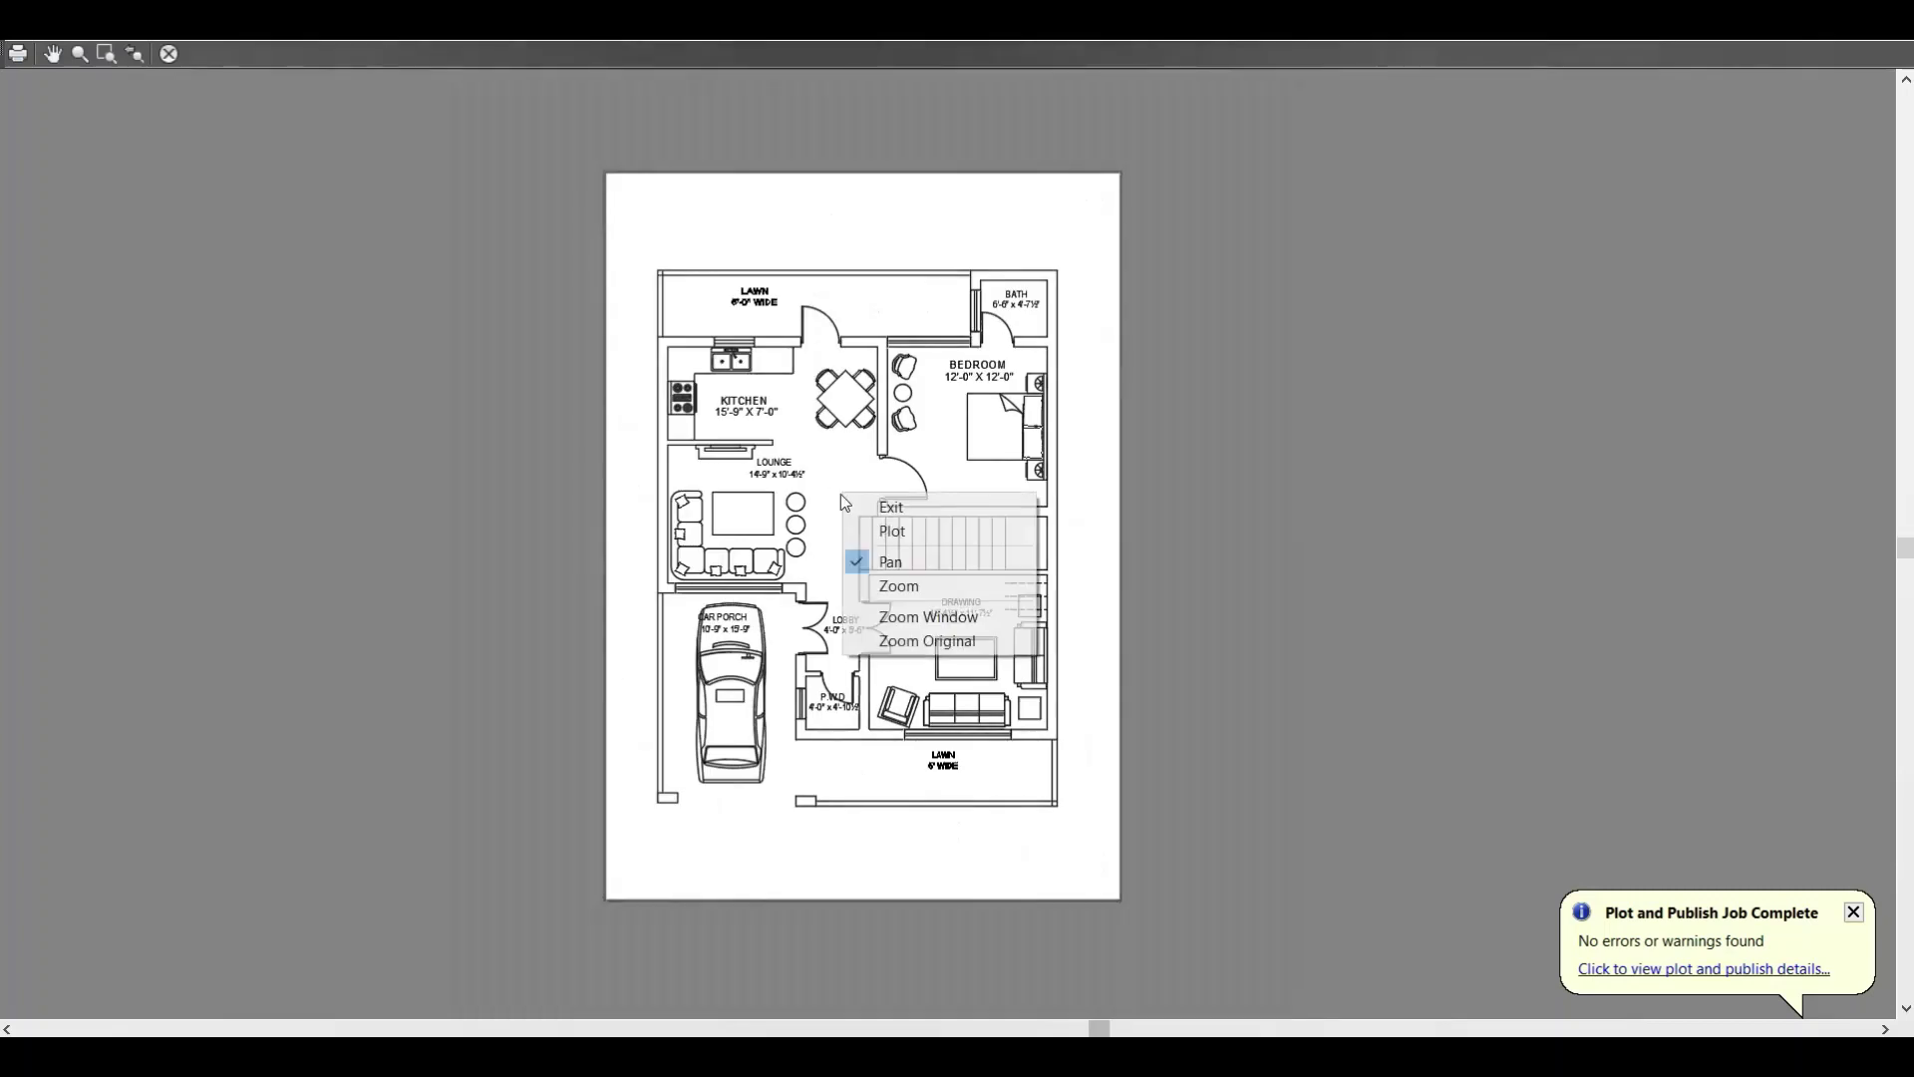
{"action": "left_click", "coordinate": [865, 530]}
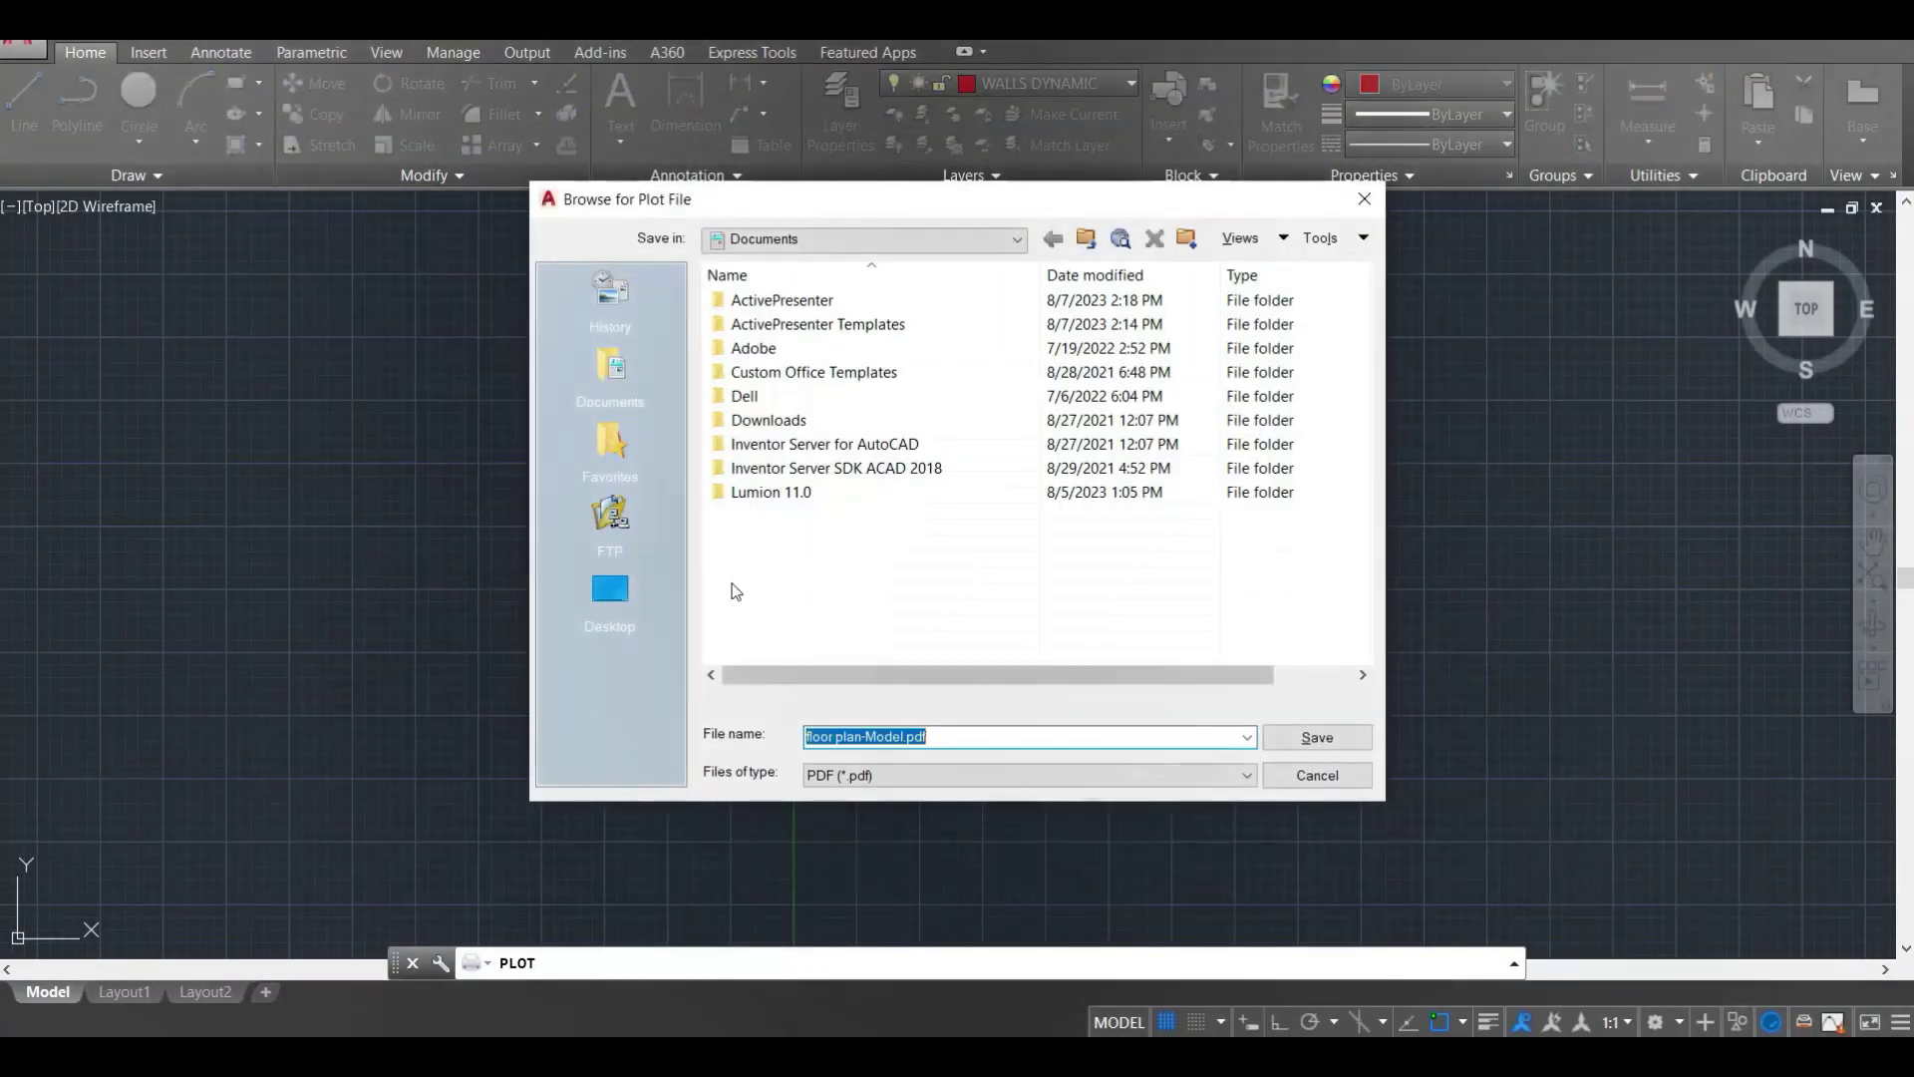
{"action": "left_click", "coordinate": [612, 593]}
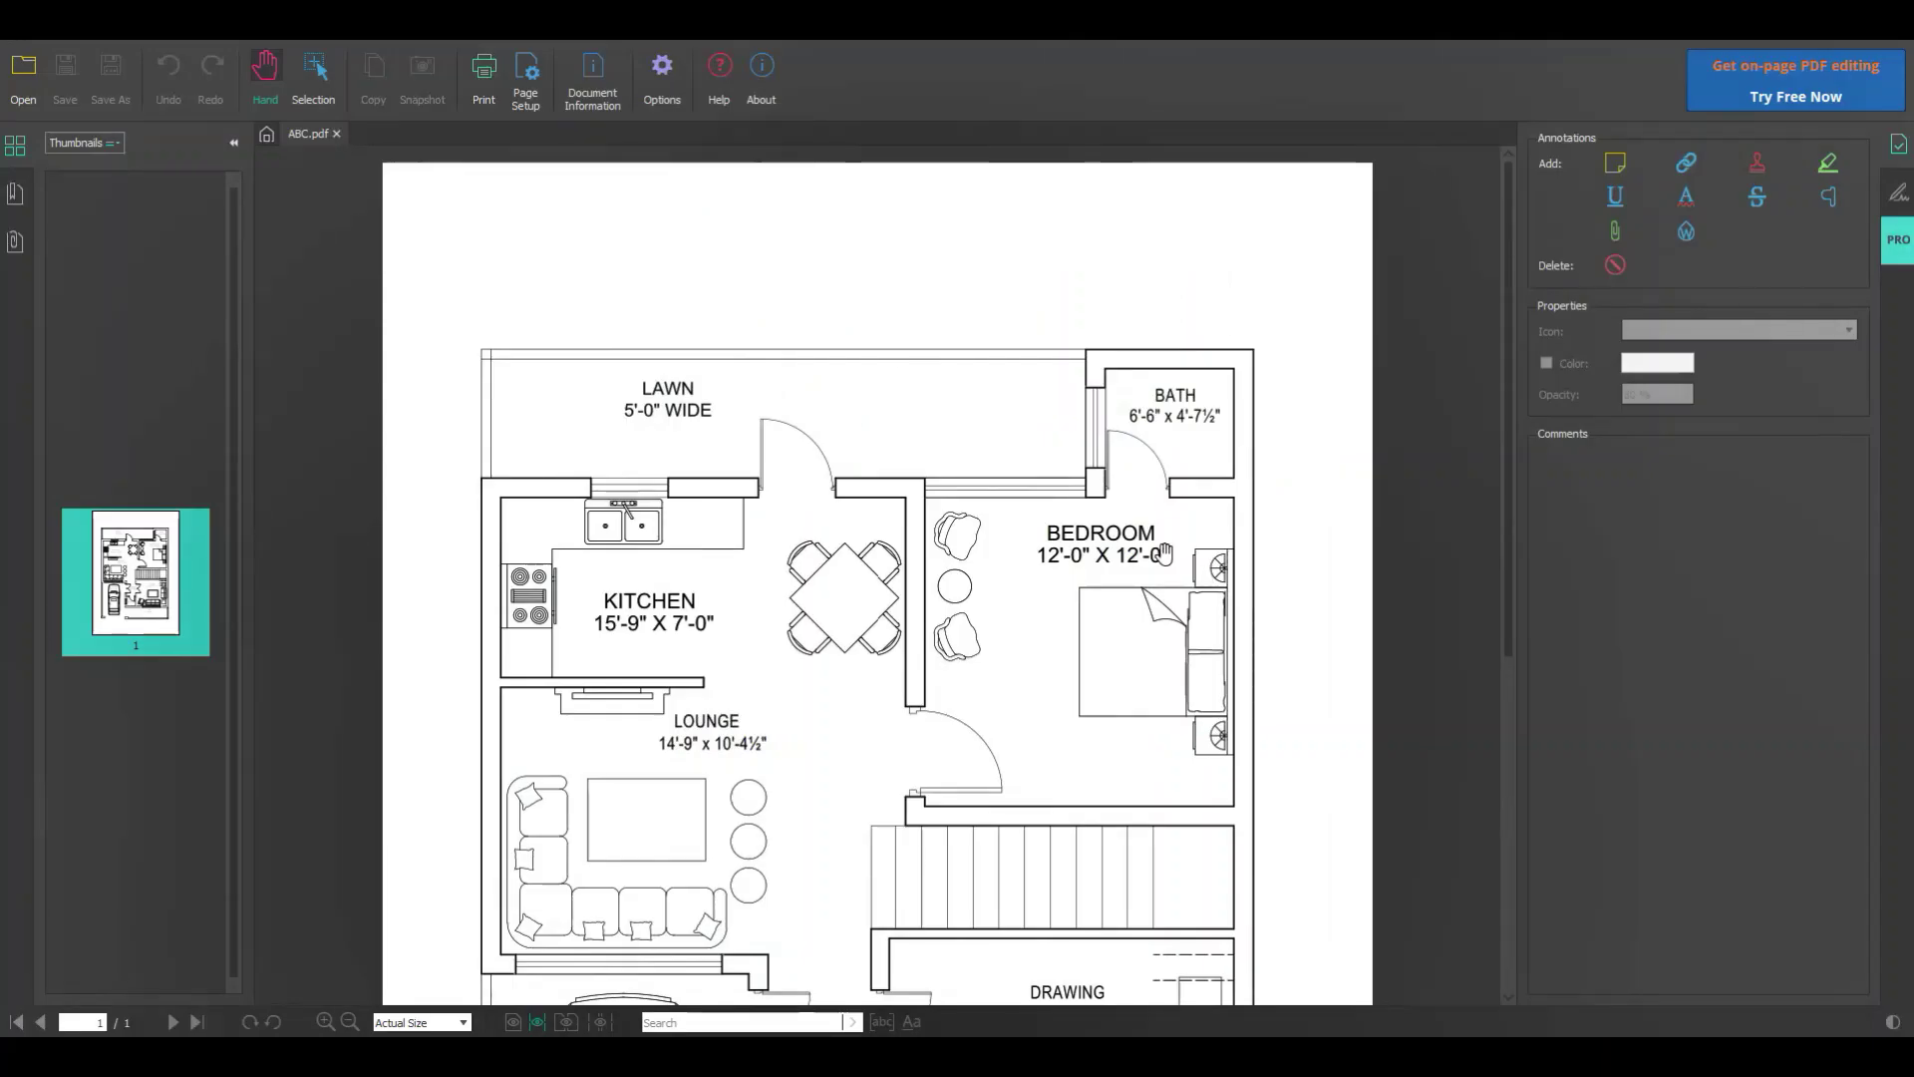
Step: Review the plotted floor plan in ABC.pdf in the PDF viewer at 75% zoom
{"action": "scroll", "coordinate": [1007, 497], "scroll_direction": "down", "scroll_amount": 5}
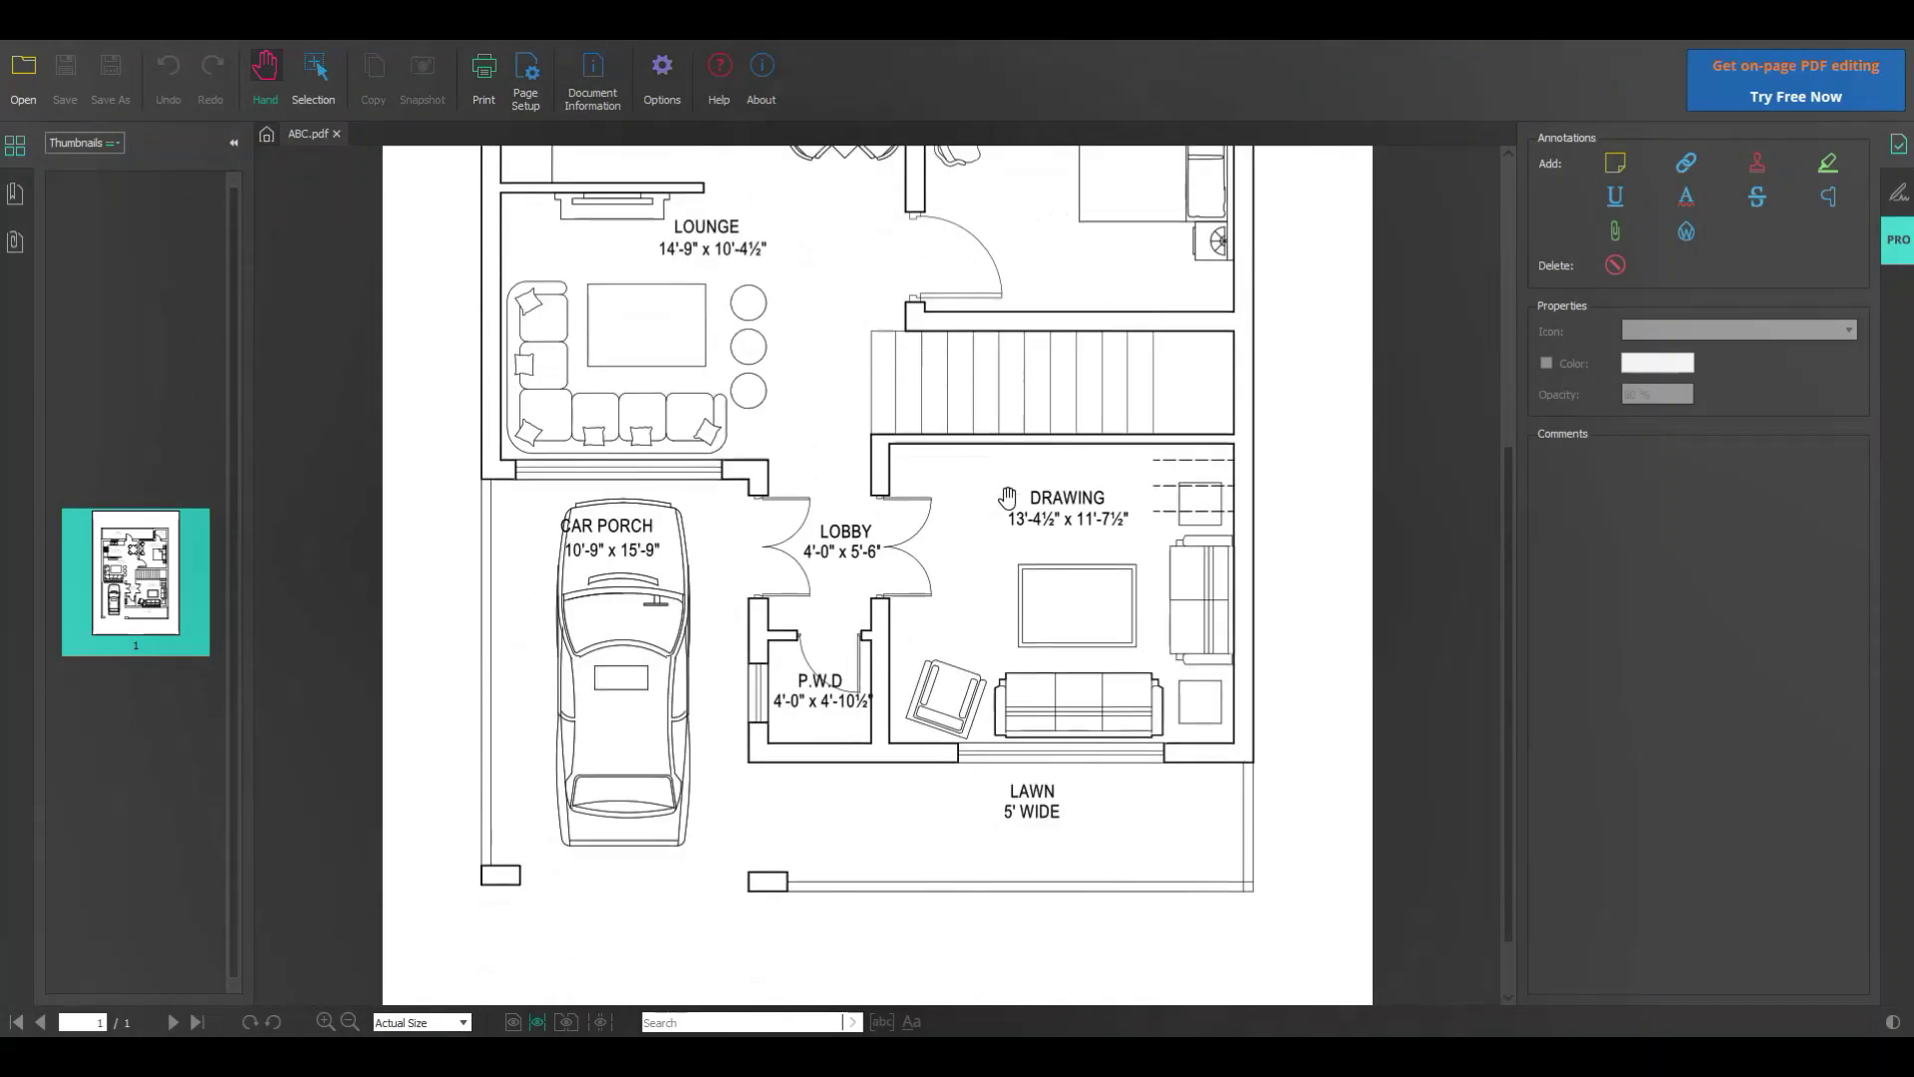
{"action": "left_click", "coordinate": [348, 1027]}
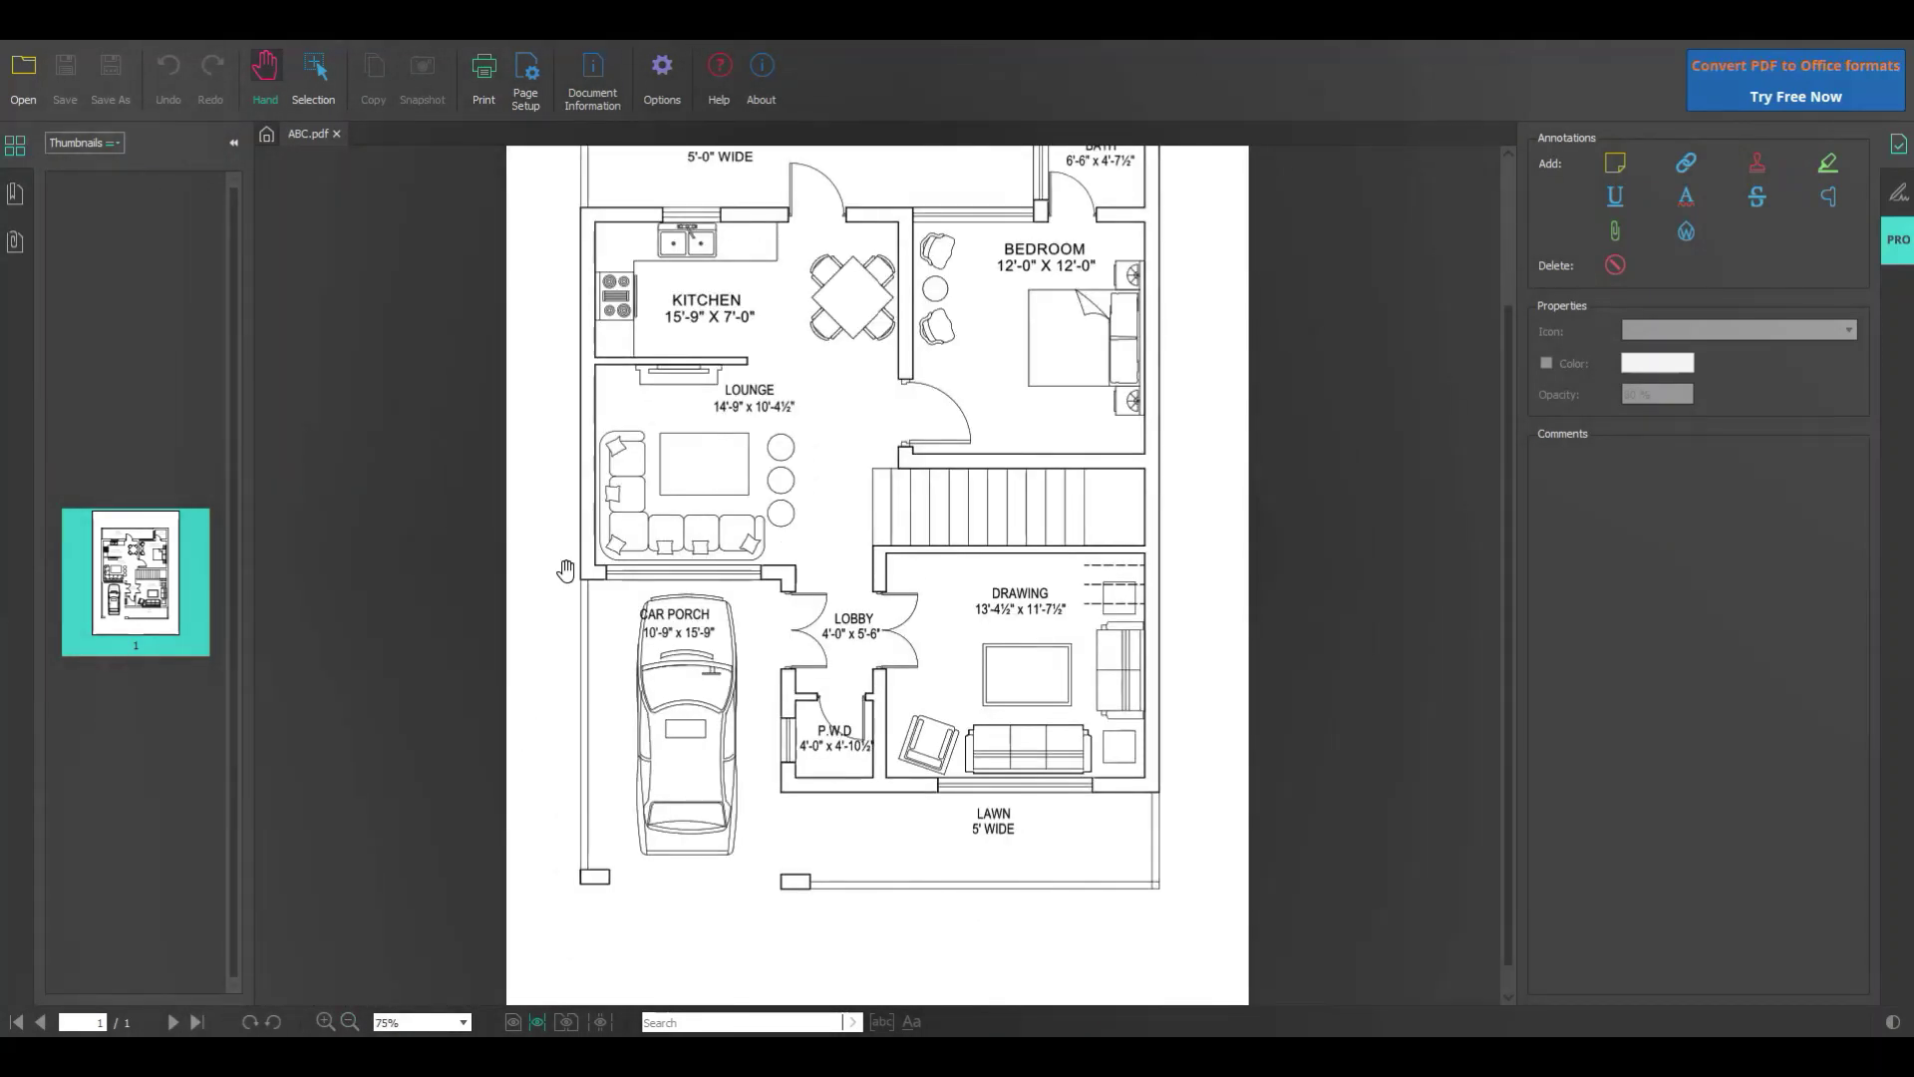
{"action": "scroll", "coordinate": [598, 548], "scroll_direction": "up", "scroll_amount": 2}
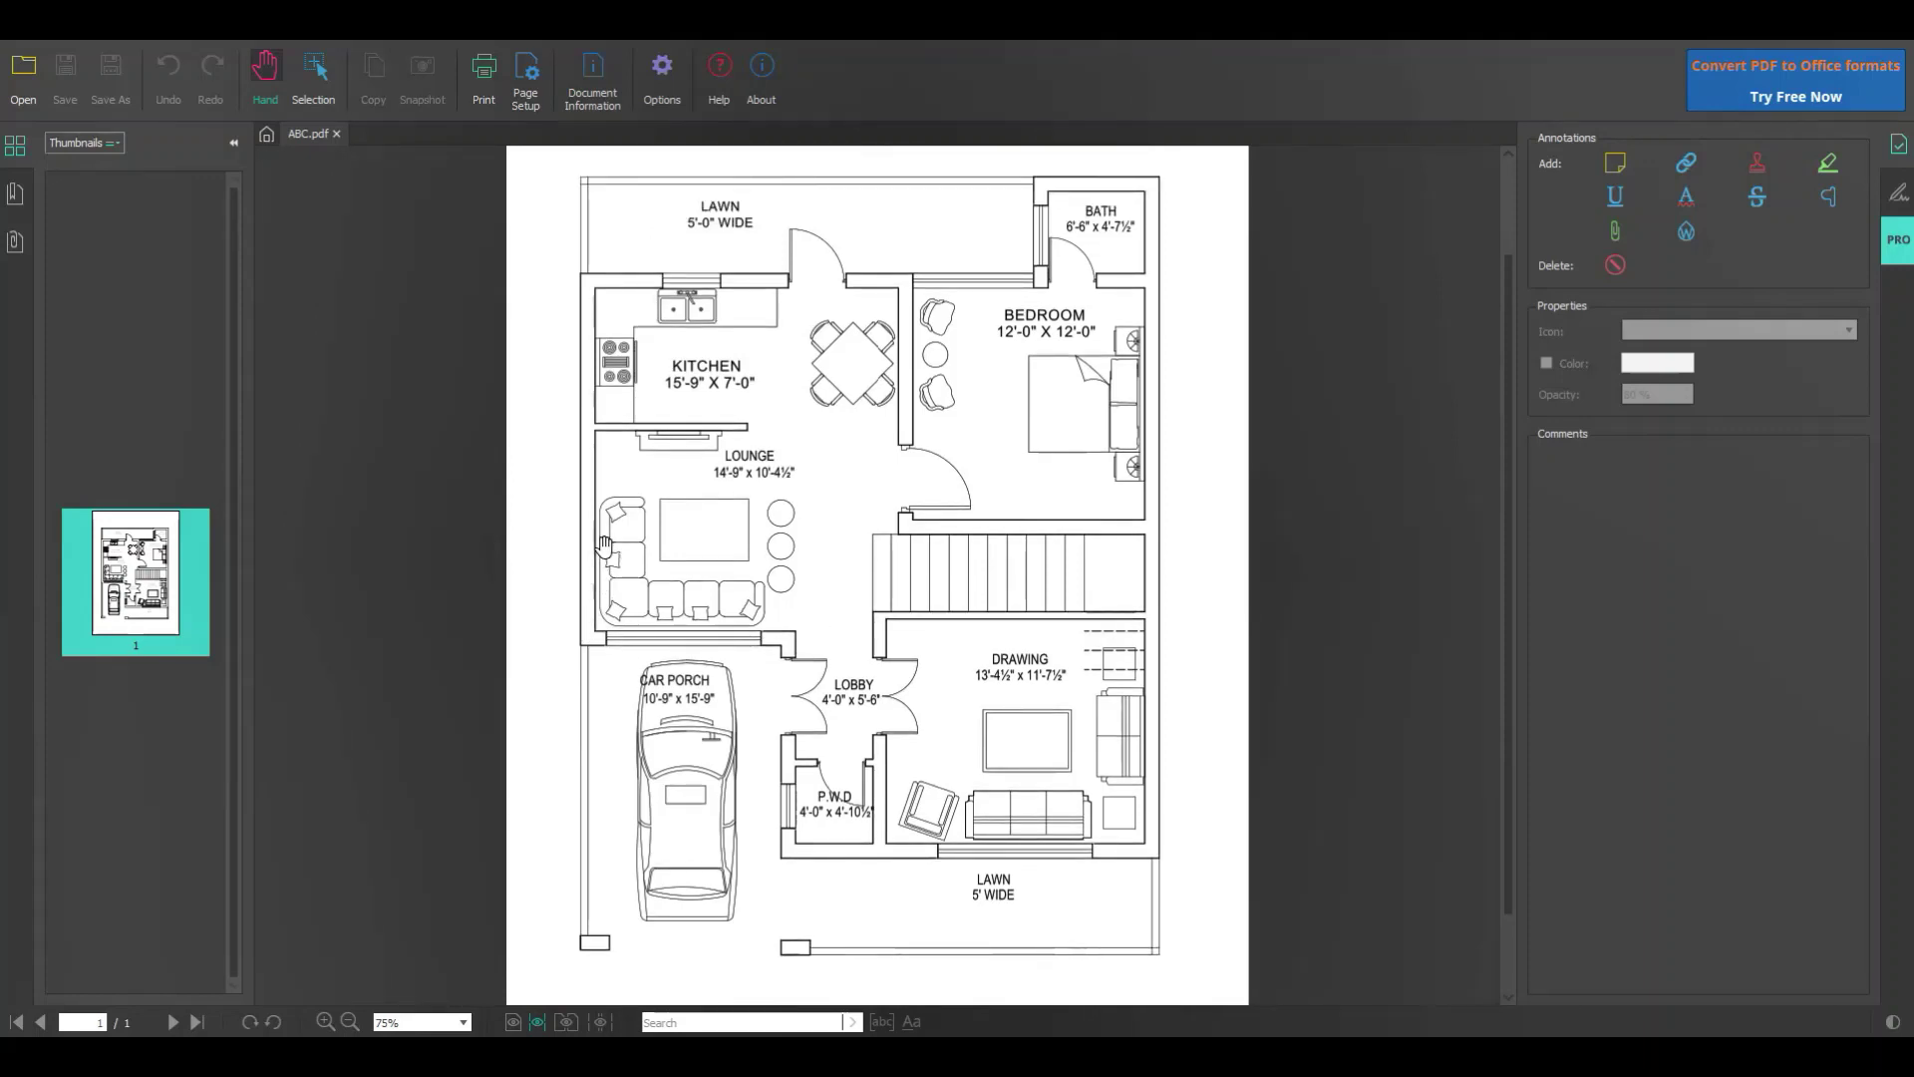
{"action": "scroll", "coordinate": [604, 545], "scroll_direction": "up", "scroll_amount": 2}
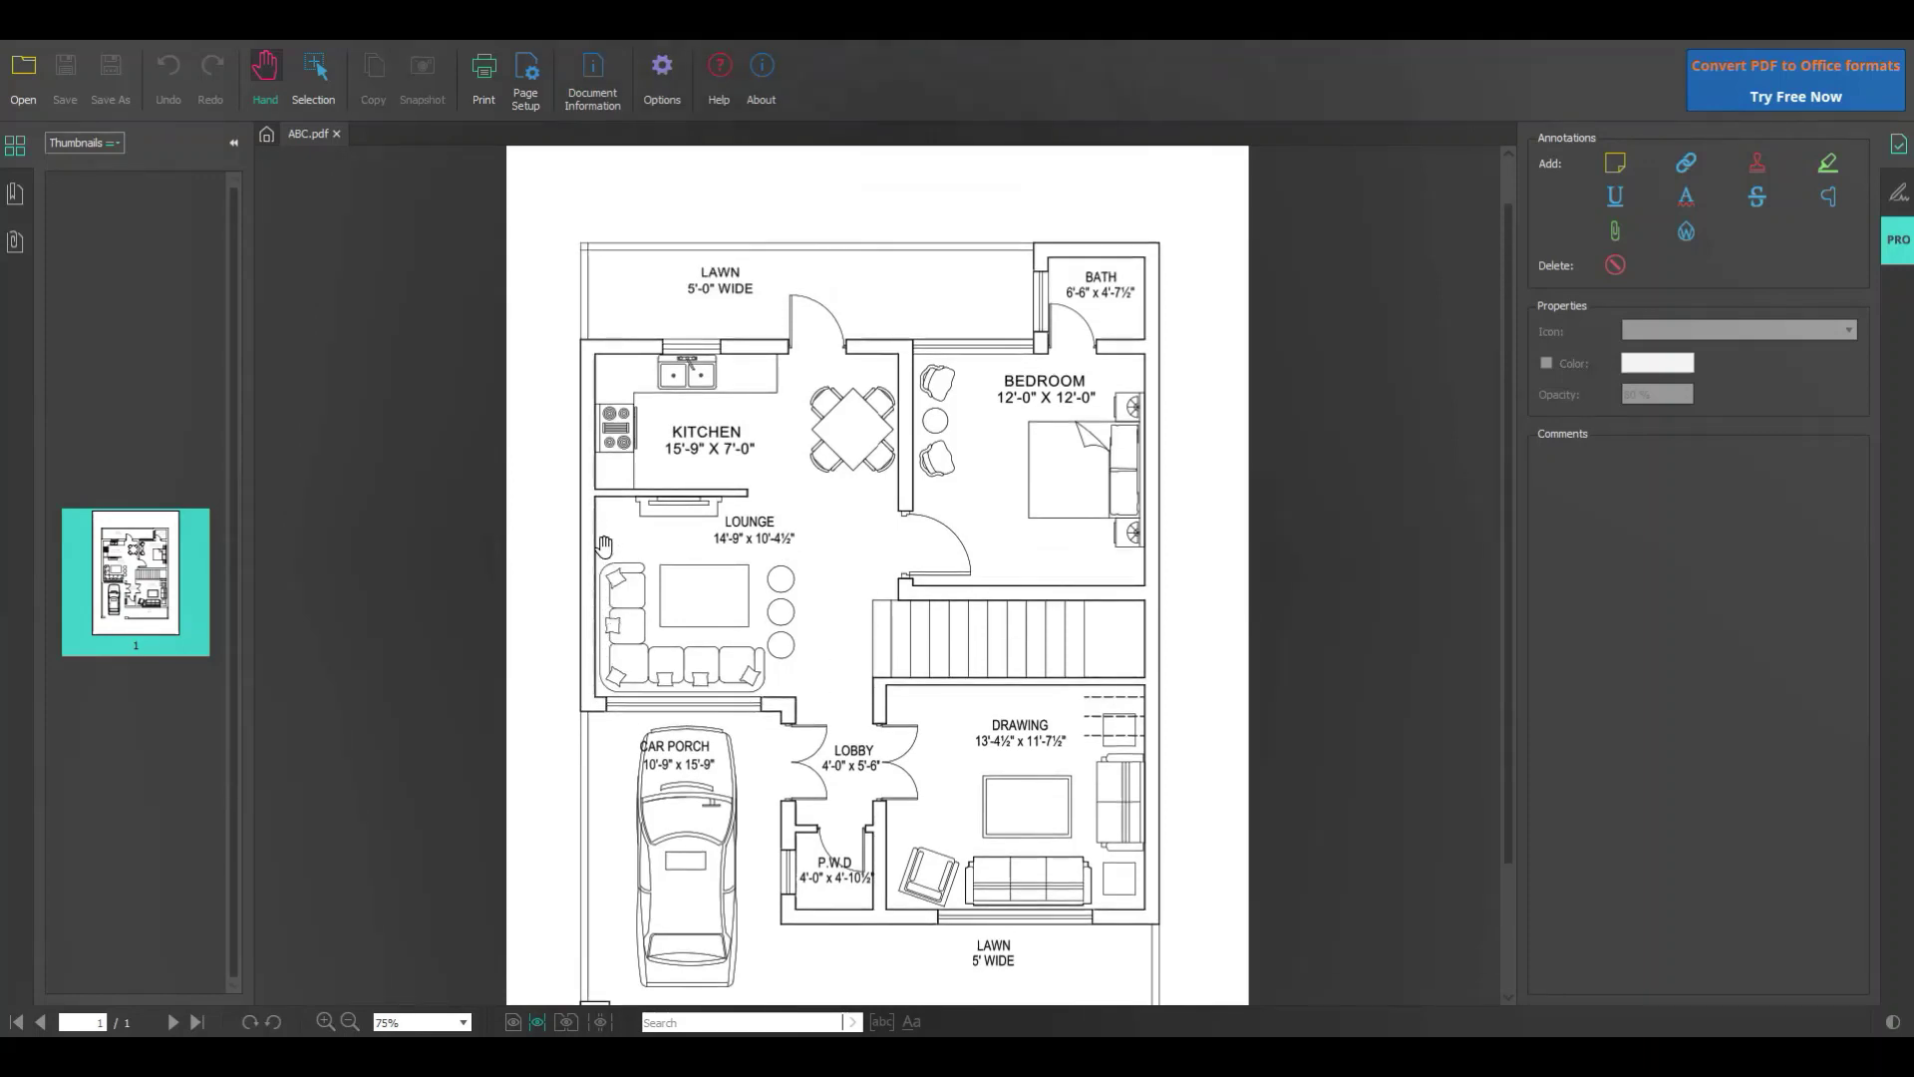